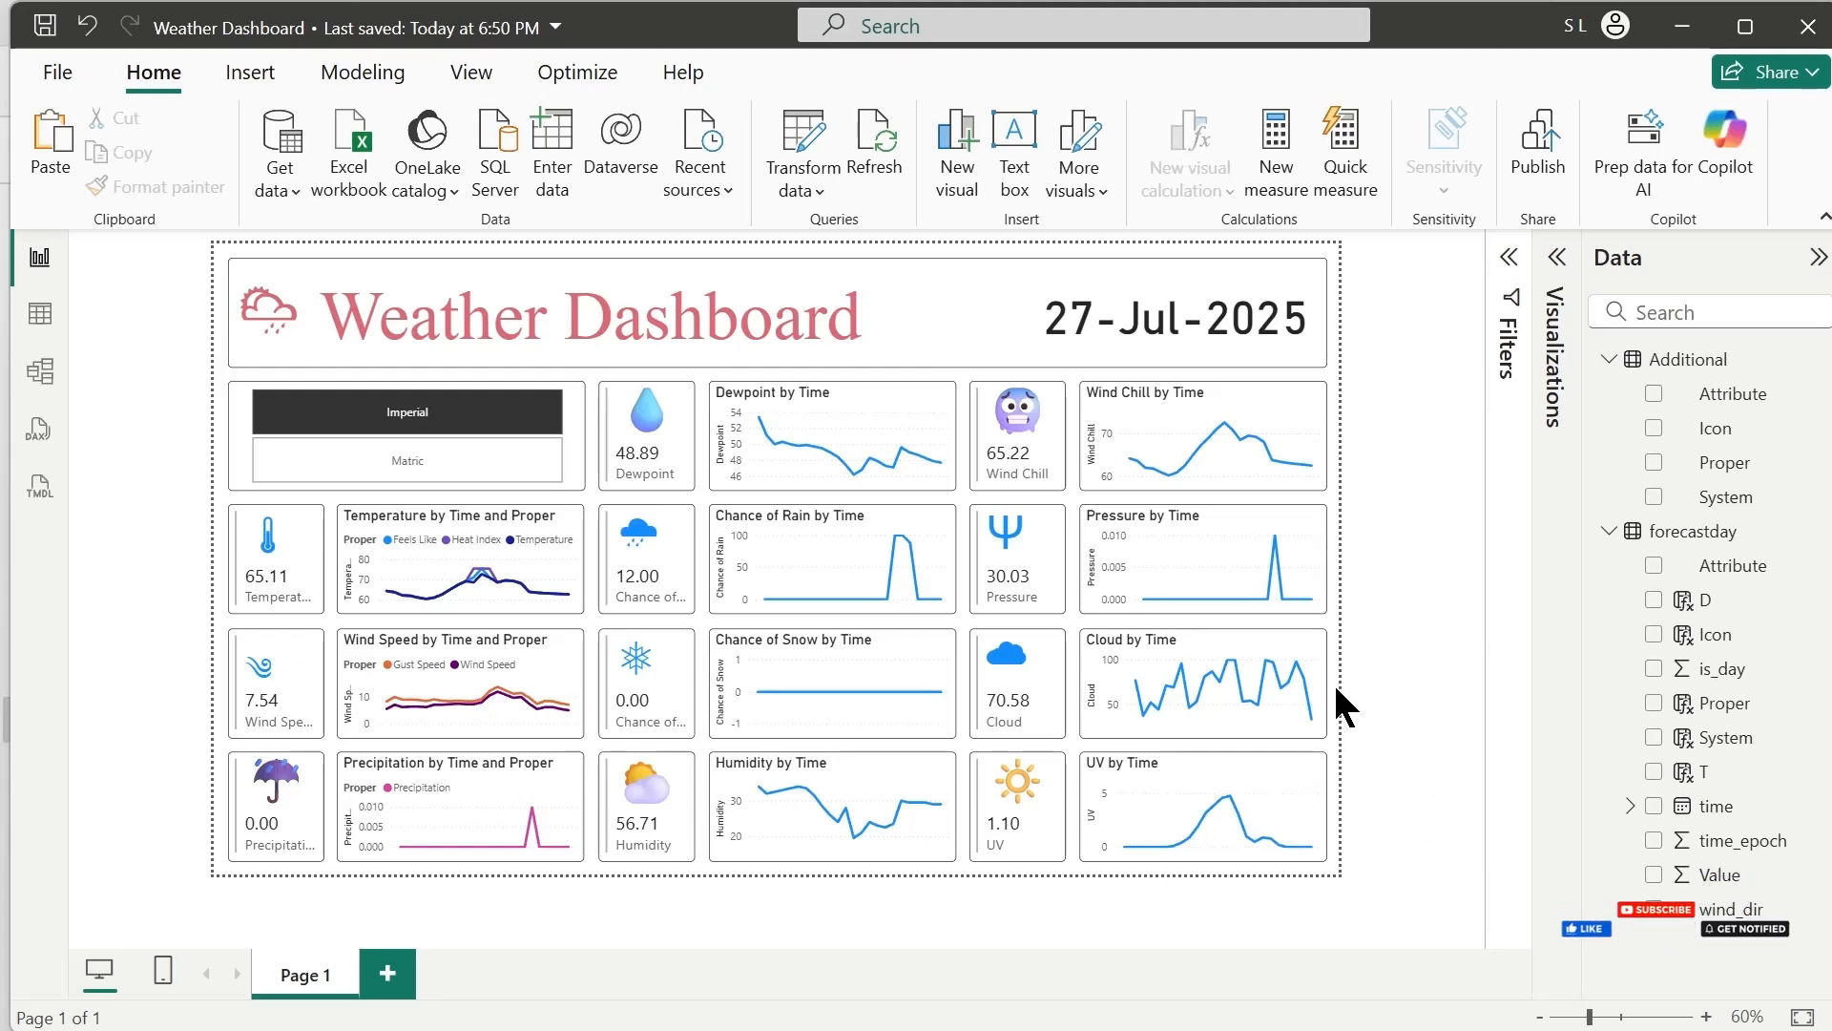
# Examine the relationship between the forecastday and Additional tables and the weather icon in the dashboard's title
pyautogui.click(39, 370)
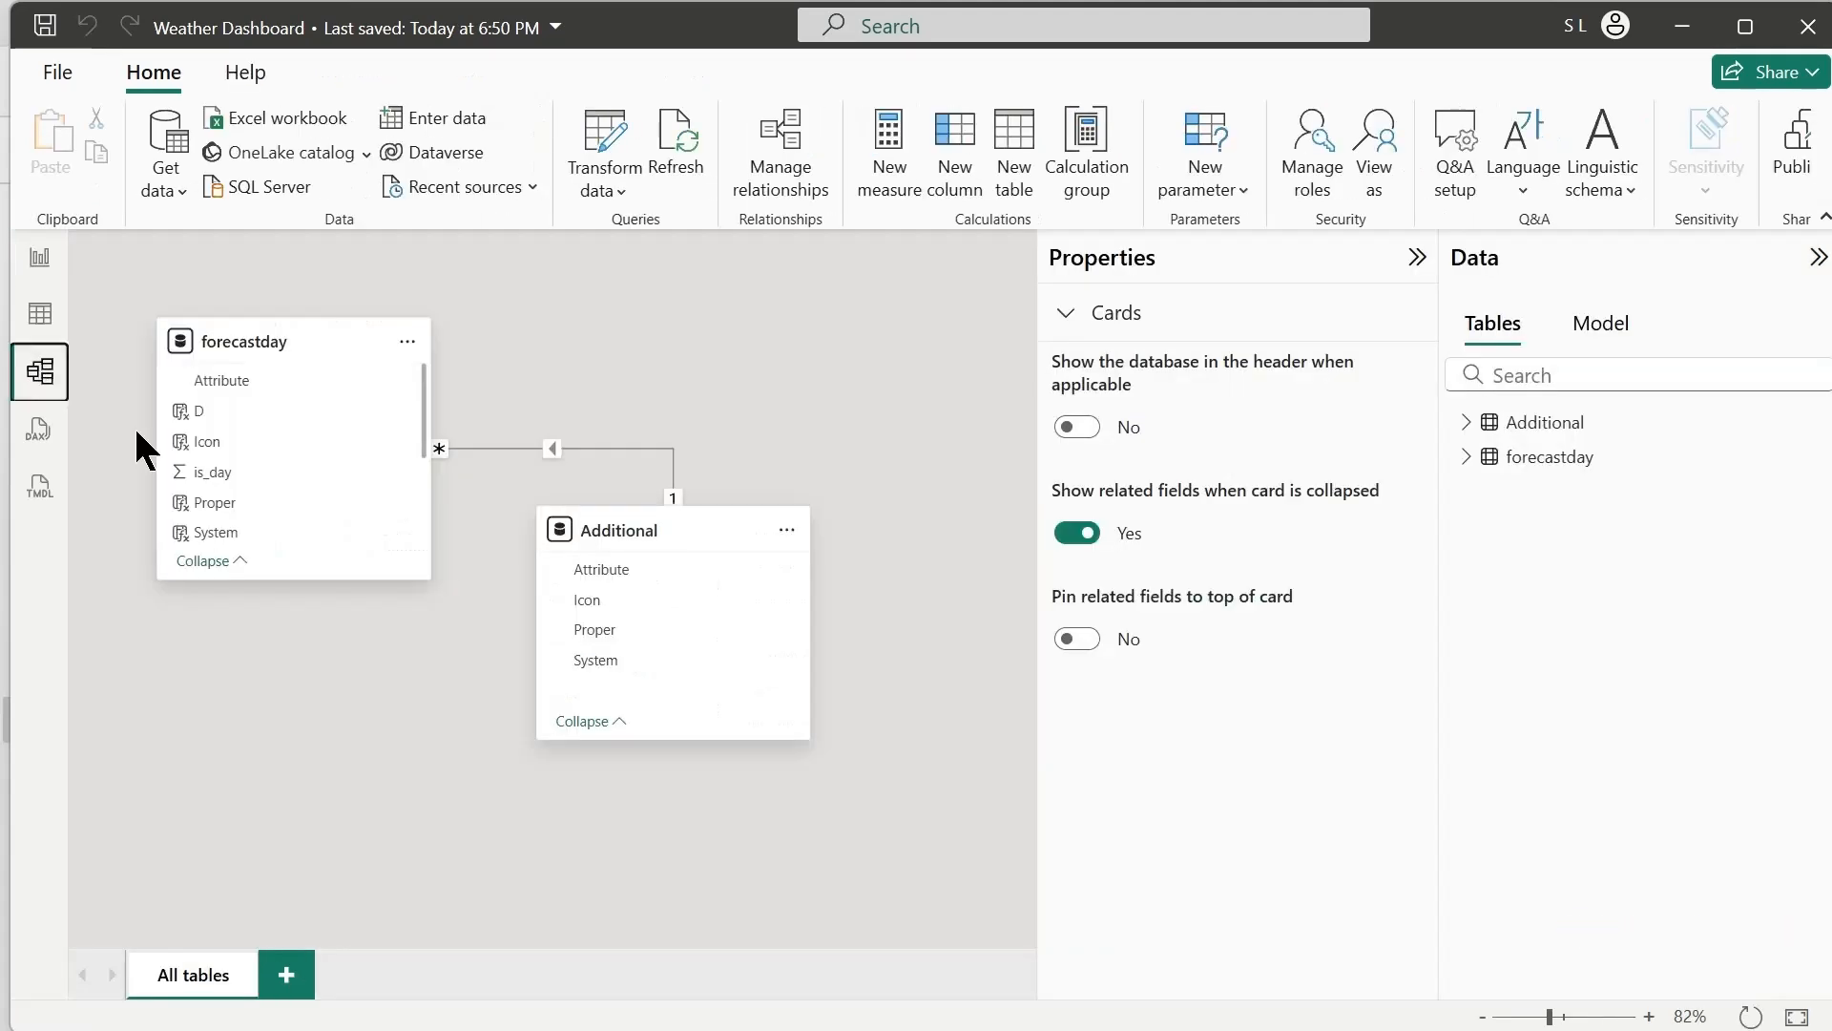
pyautogui.moveTo(645, 529)
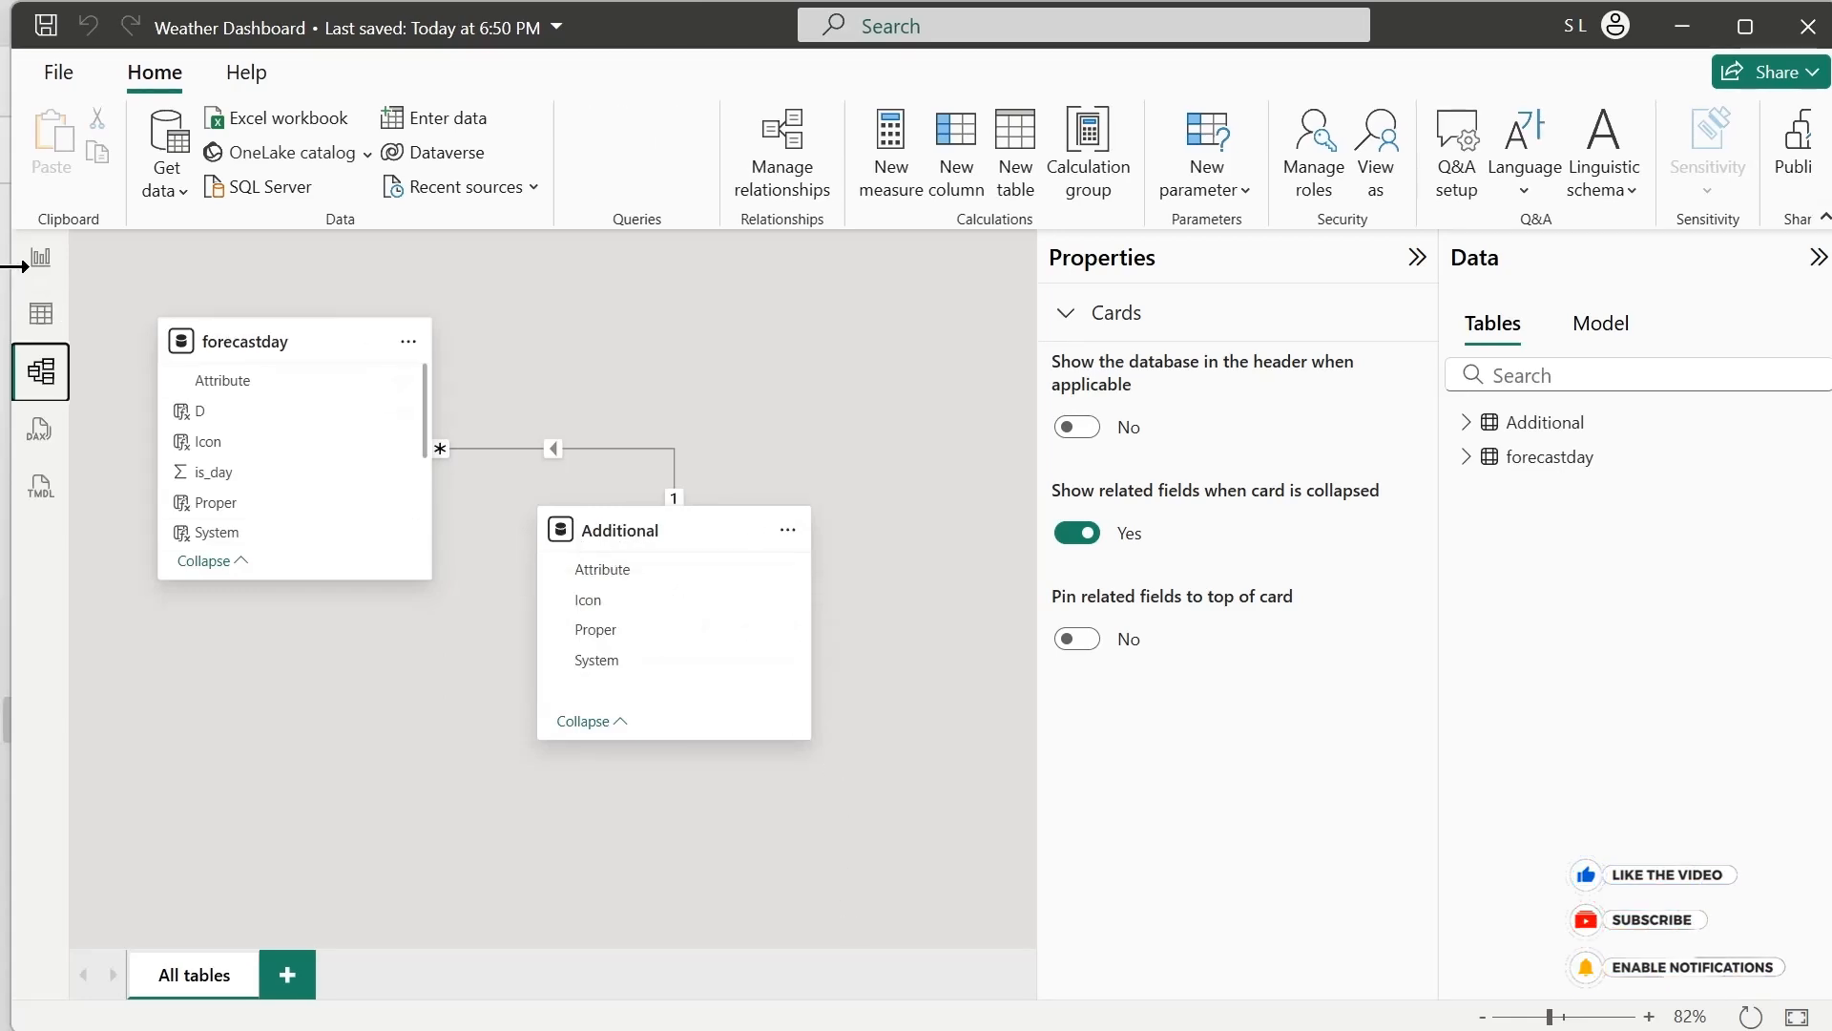
pyautogui.click(38, 260)
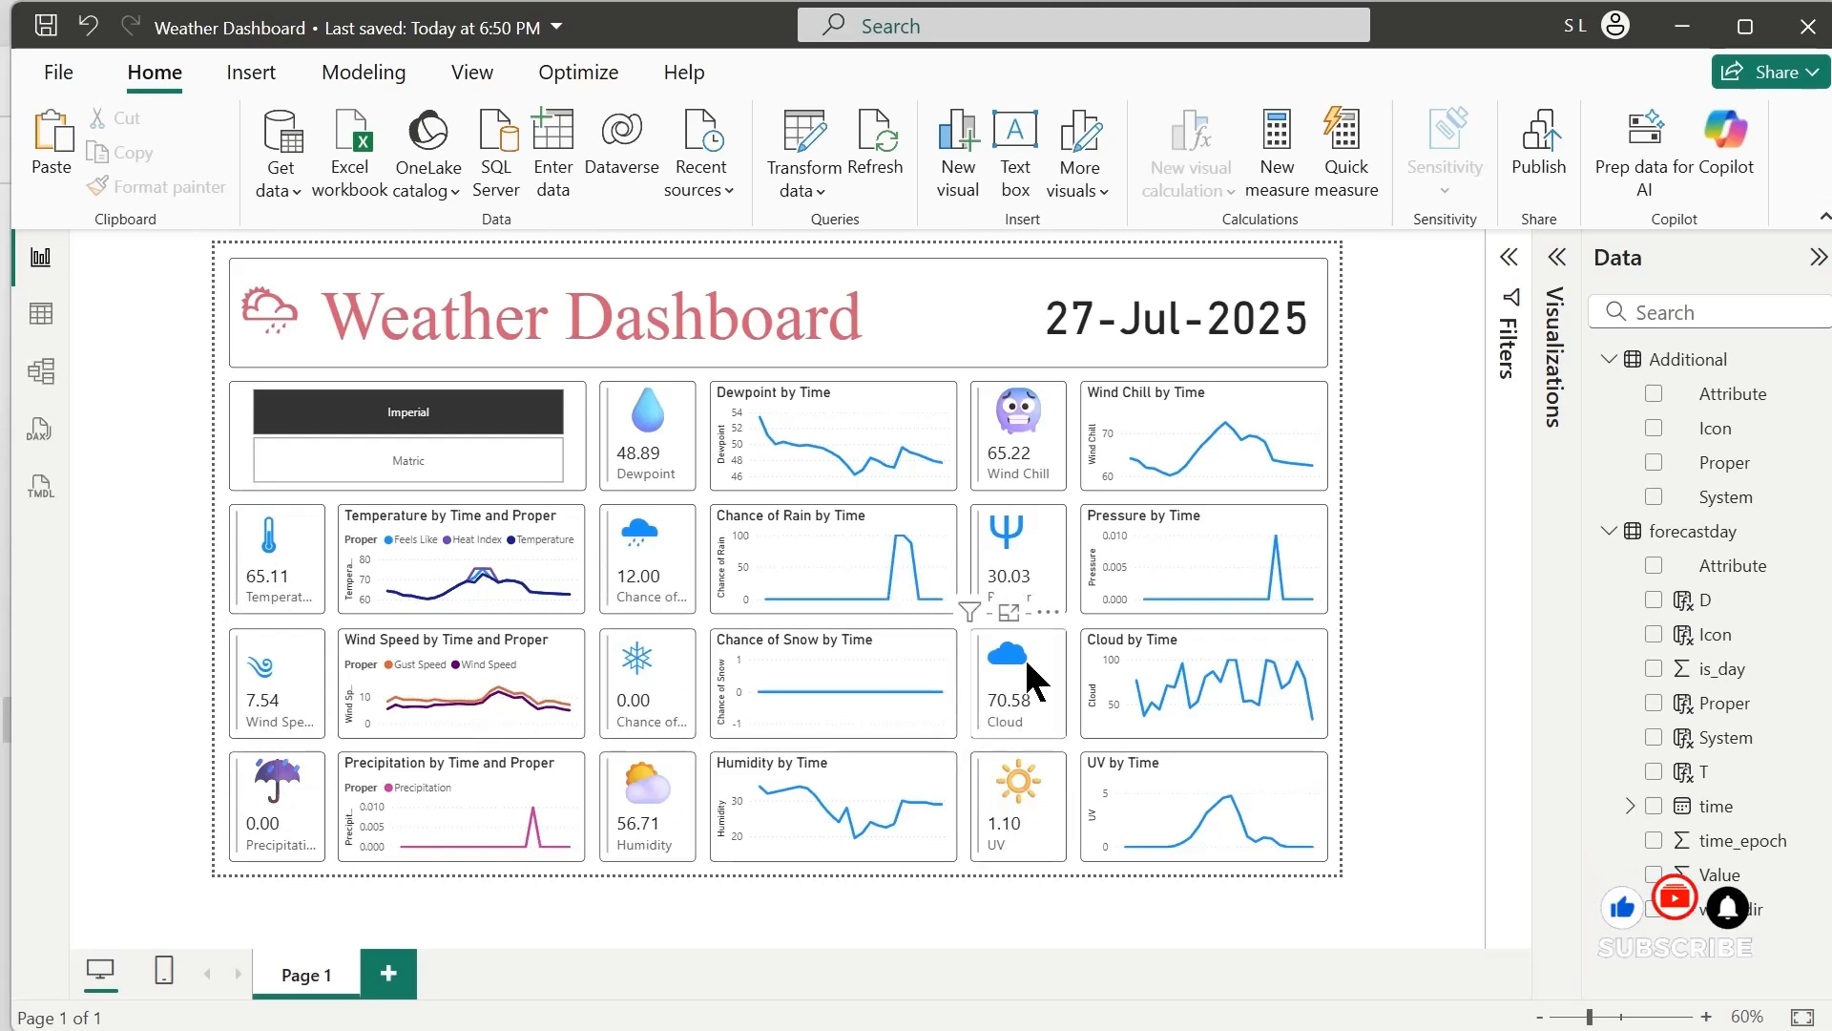
pyautogui.click(246, 329)
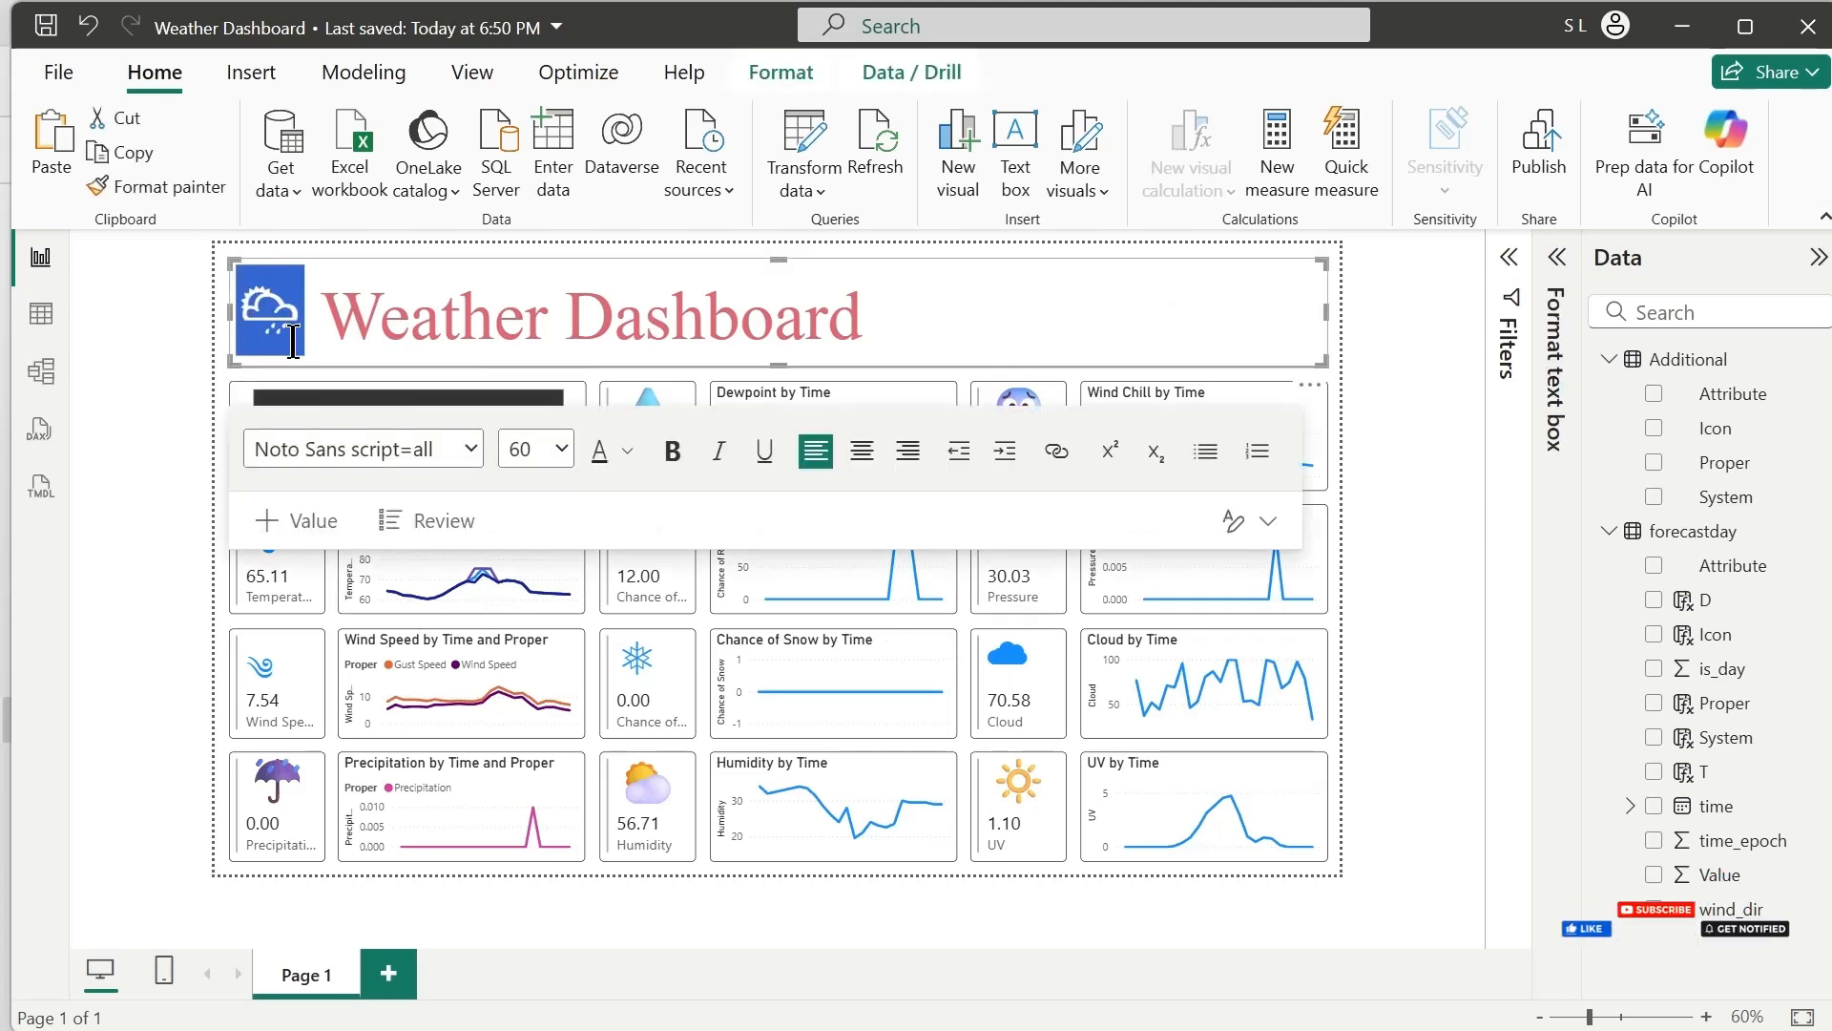
pyautogui.click(179, 673)
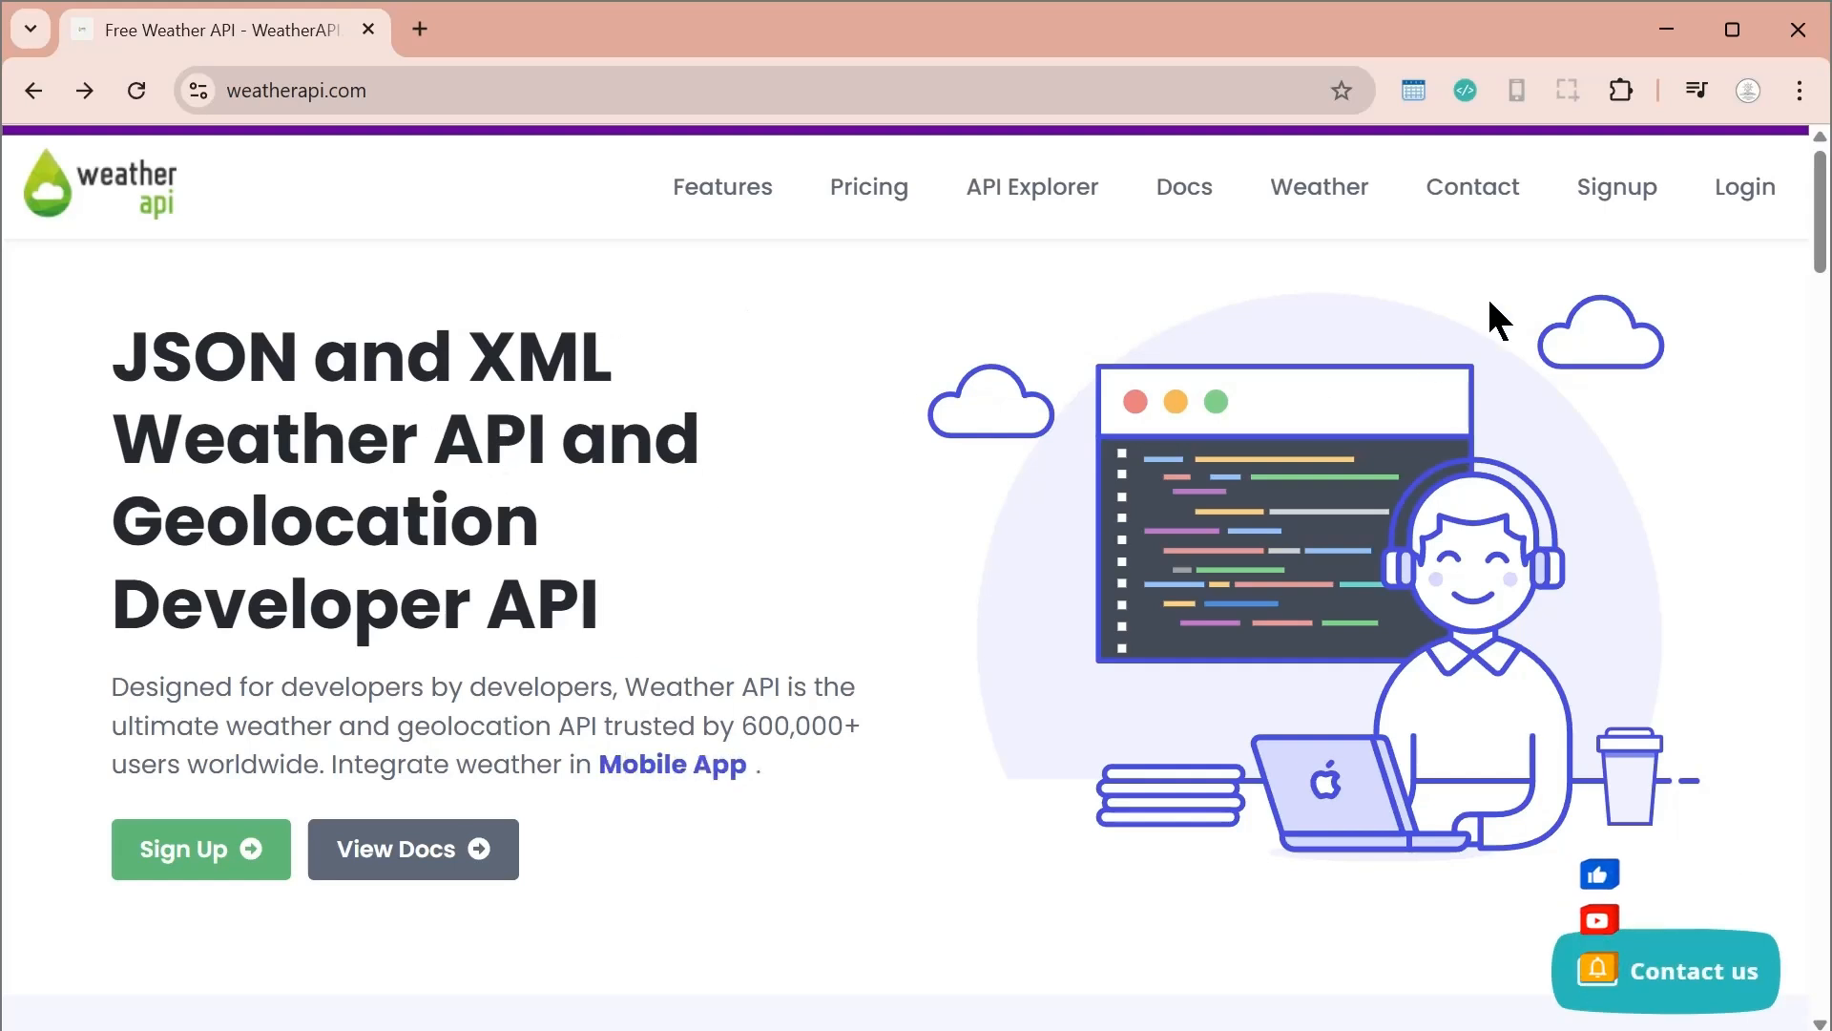
# Switch to the browser and review the required fields on the WeatherAPI sign-up page
pyautogui.click(1612, 196)
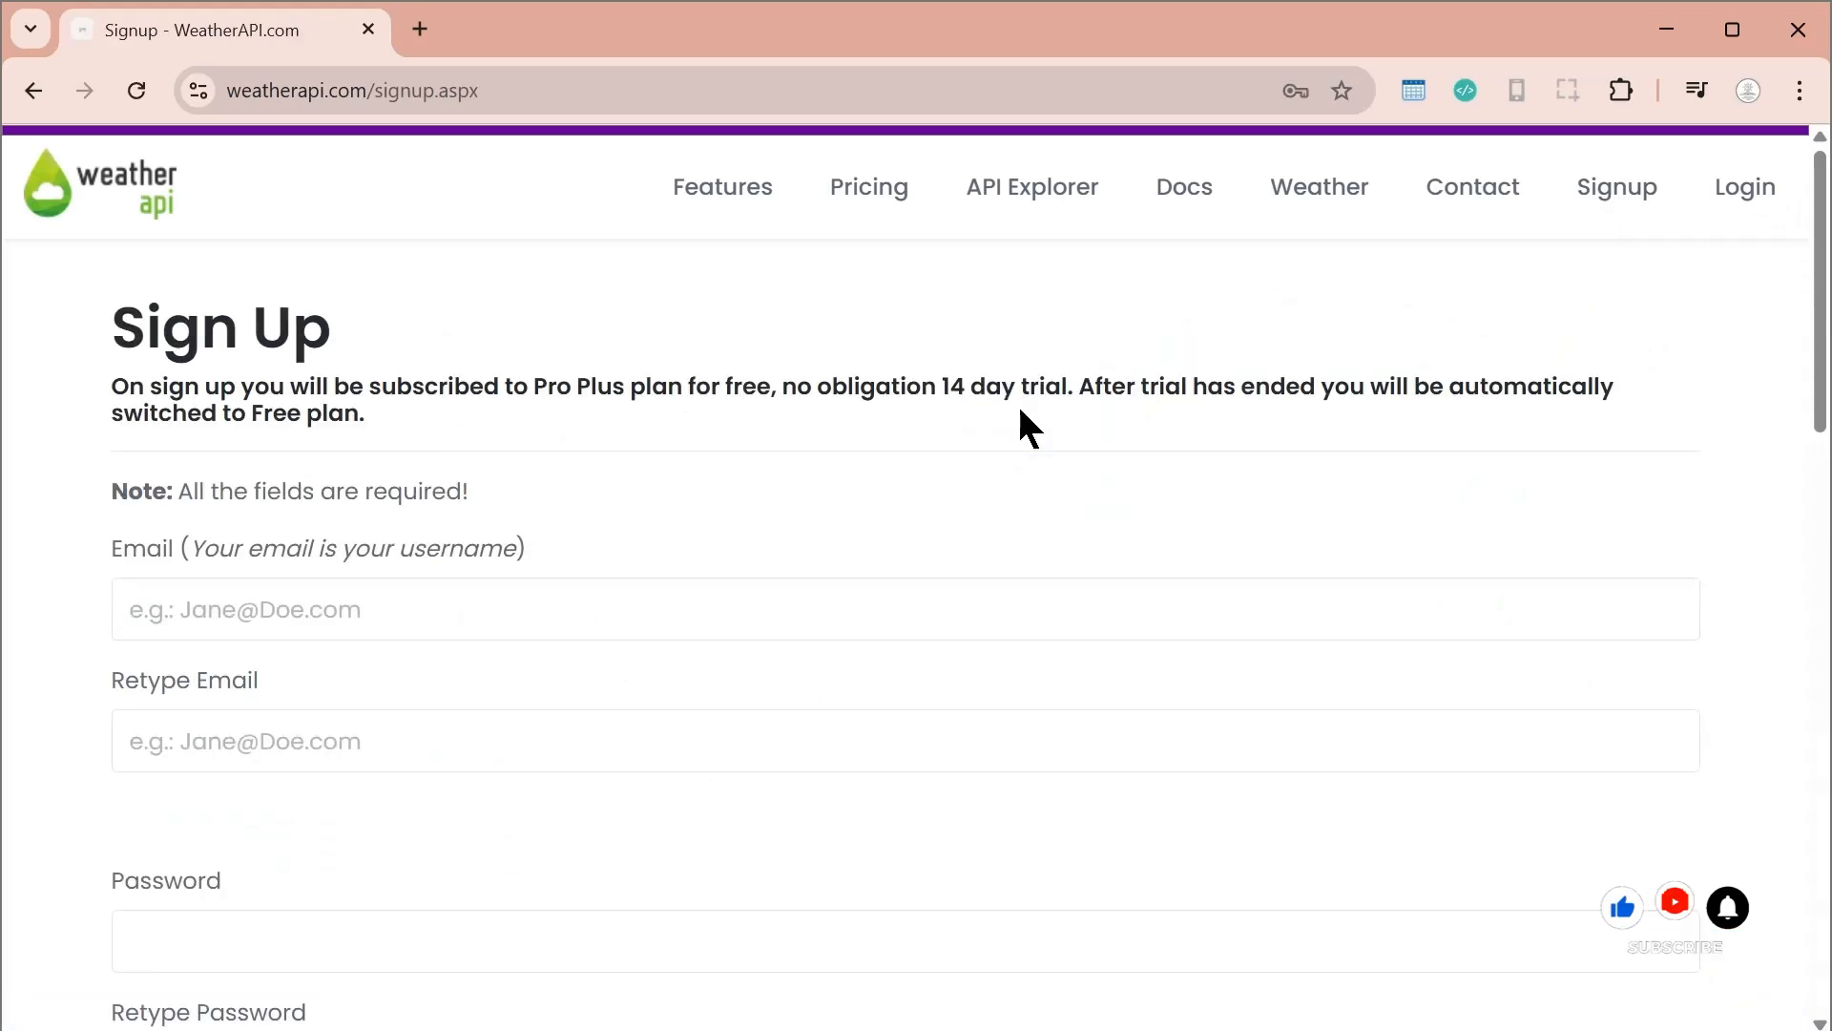
pyautogui.scroll(-2, 336, 470)
pyautogui.scroll(-3, 754, 568)
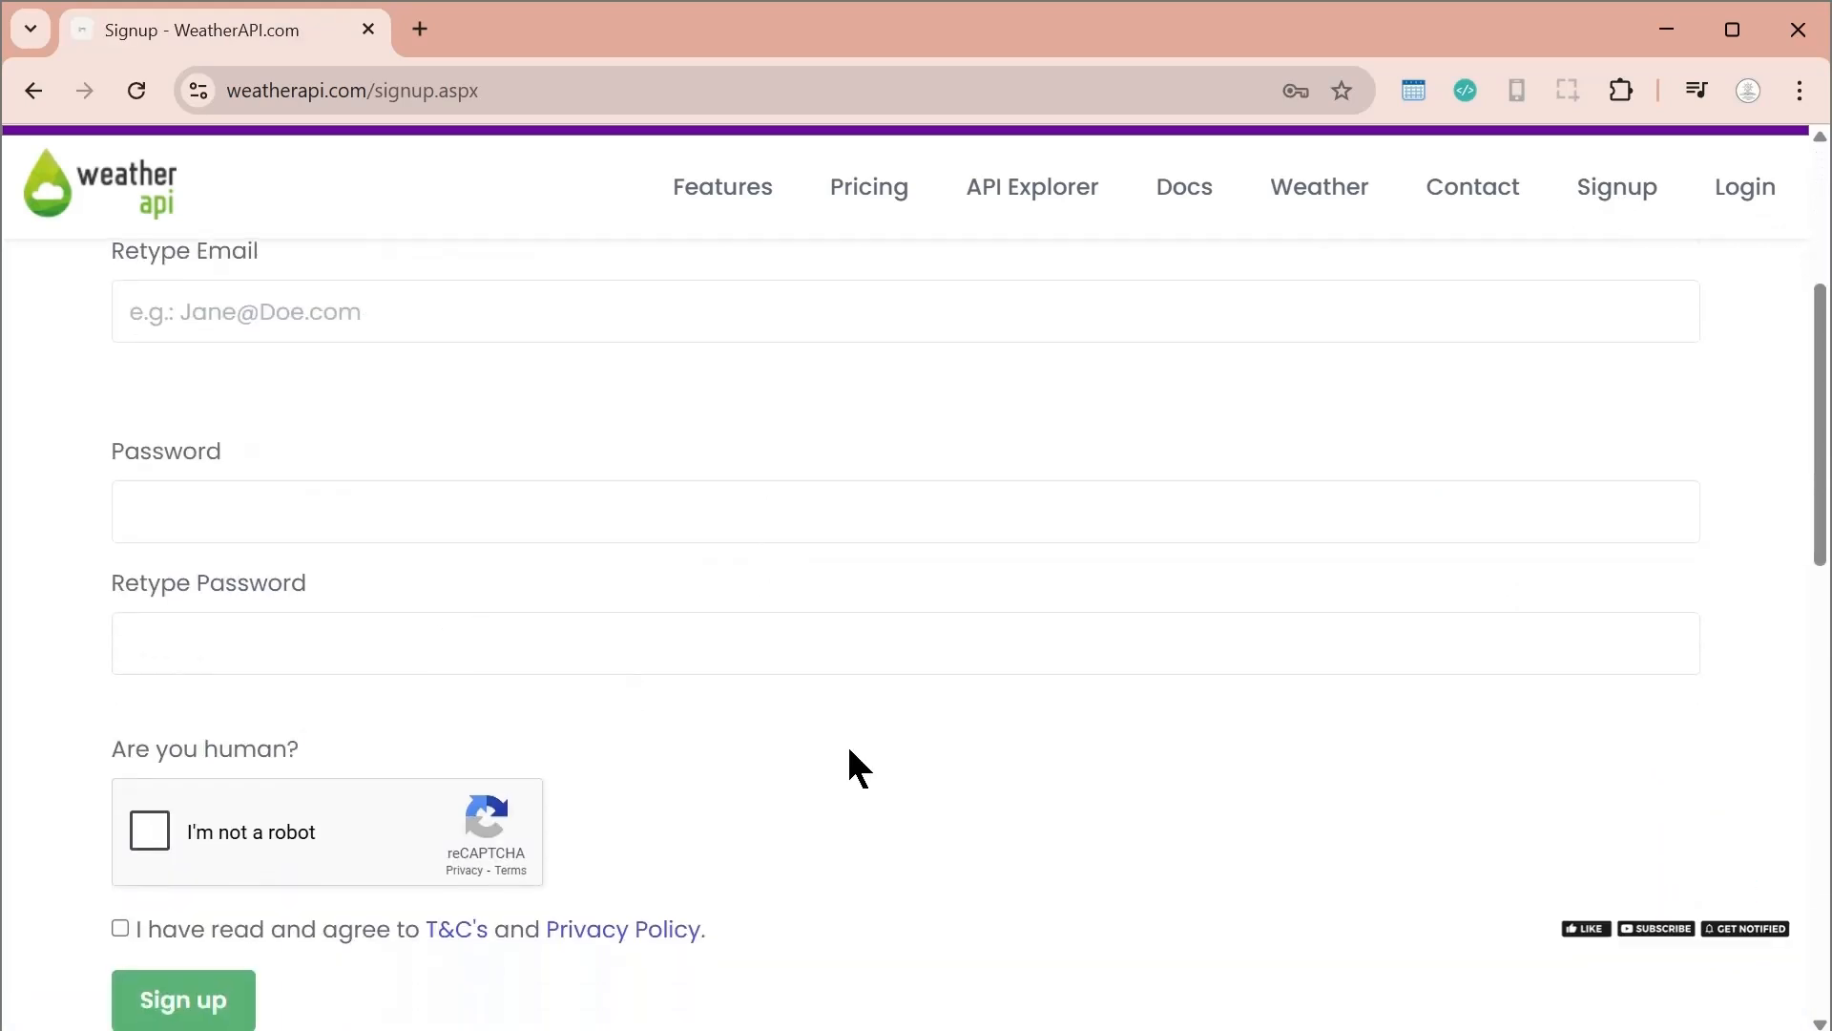
pyautogui.scroll(-2, 573, 811)
pyautogui.scroll(5, 1088, 716)
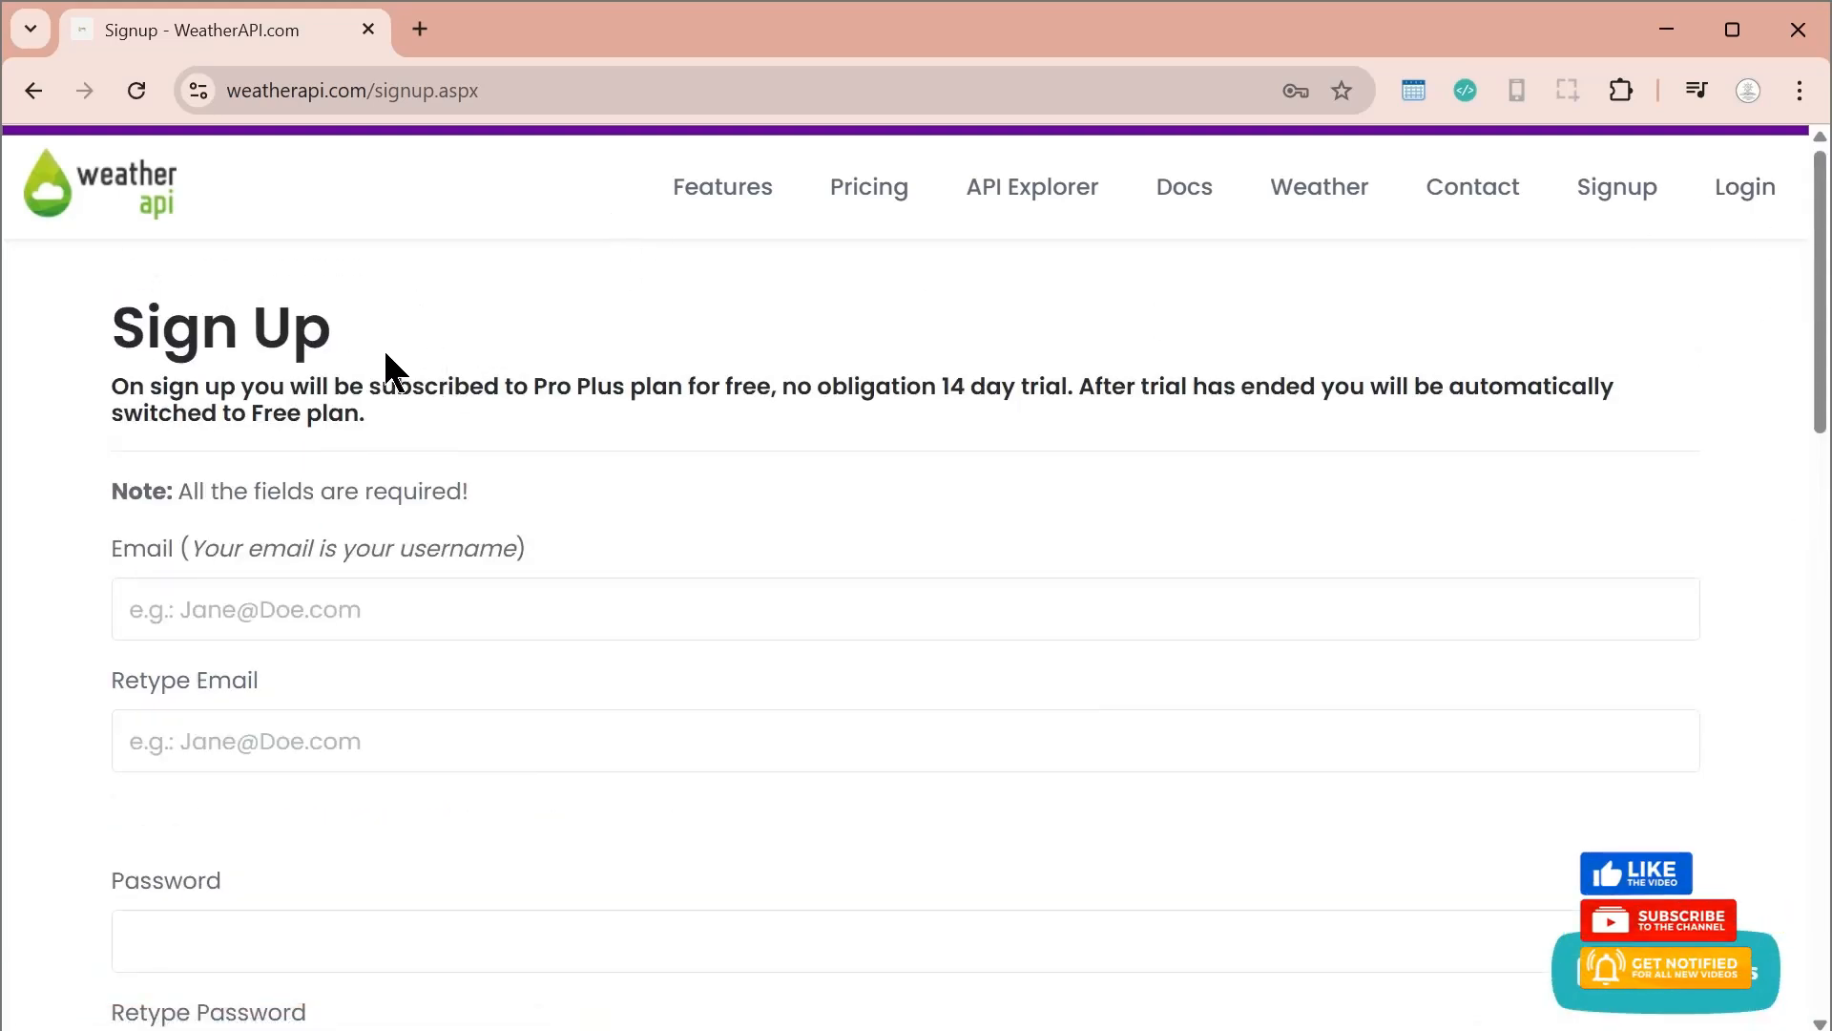
# Log in to the existing WeatherAPI account with the prefilled credentials
pyautogui.click(1746, 196)
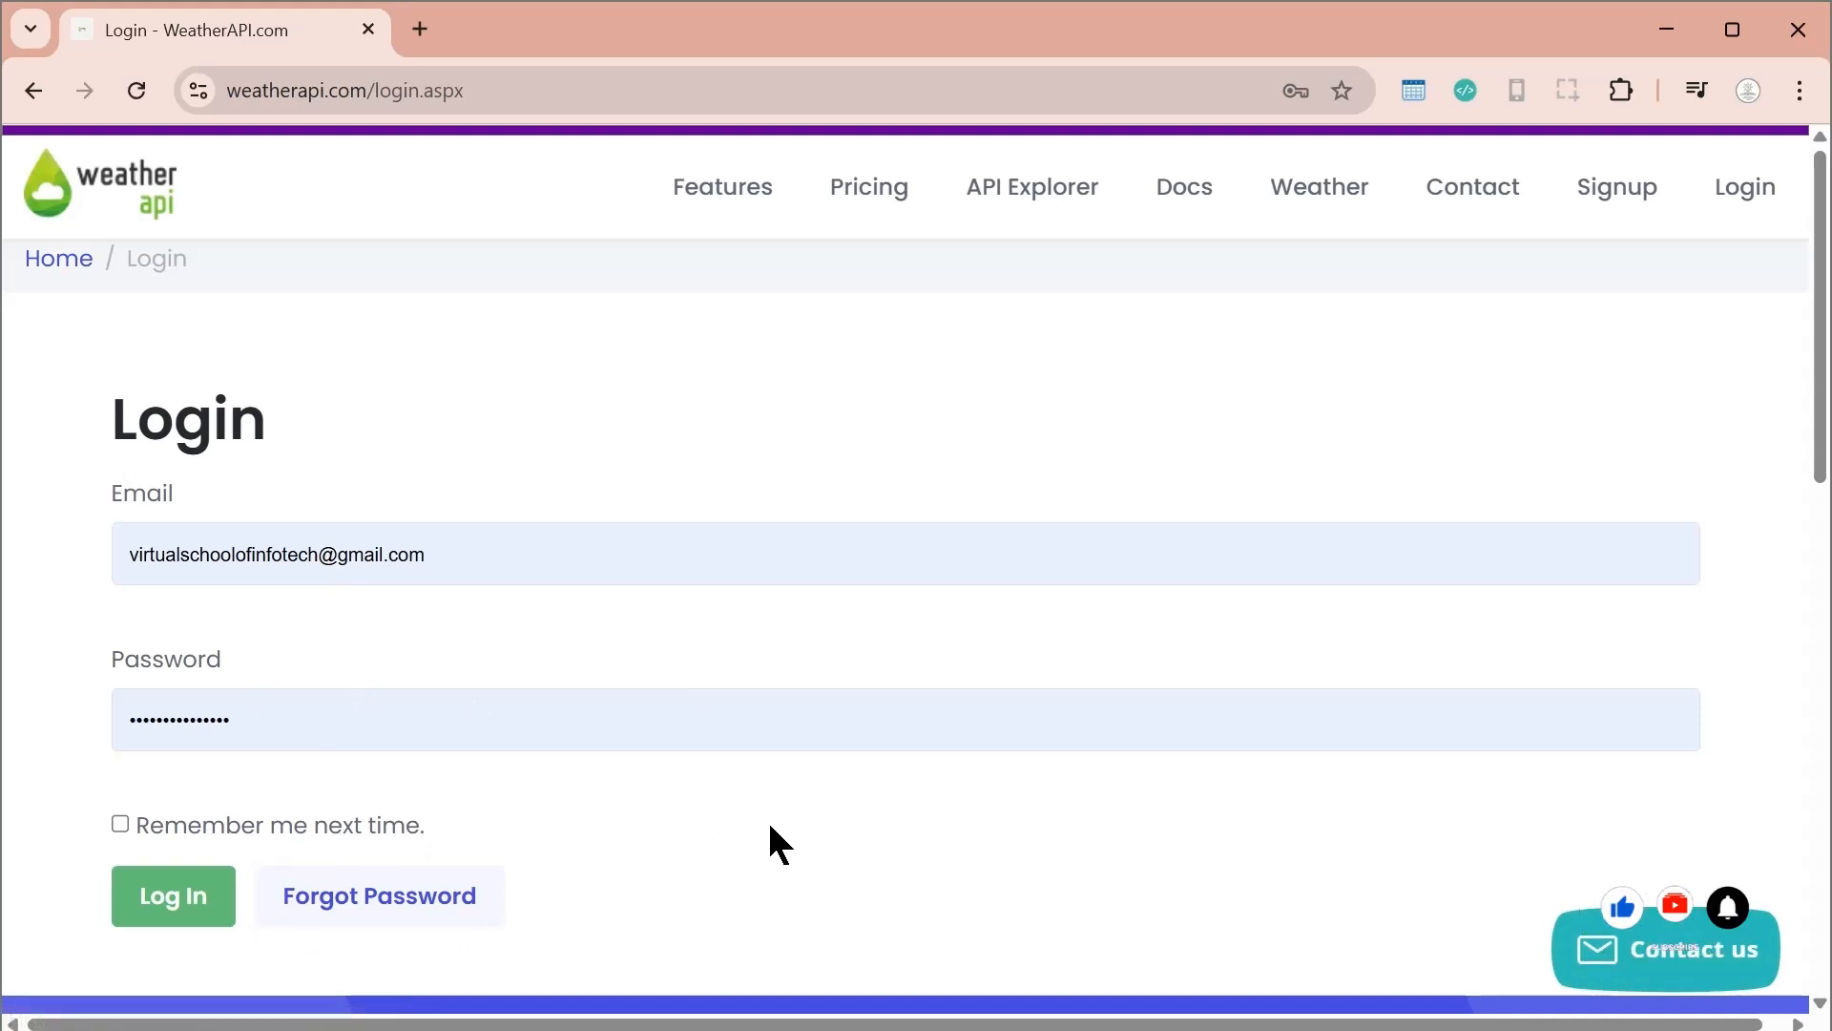
pyautogui.click(750, 854)
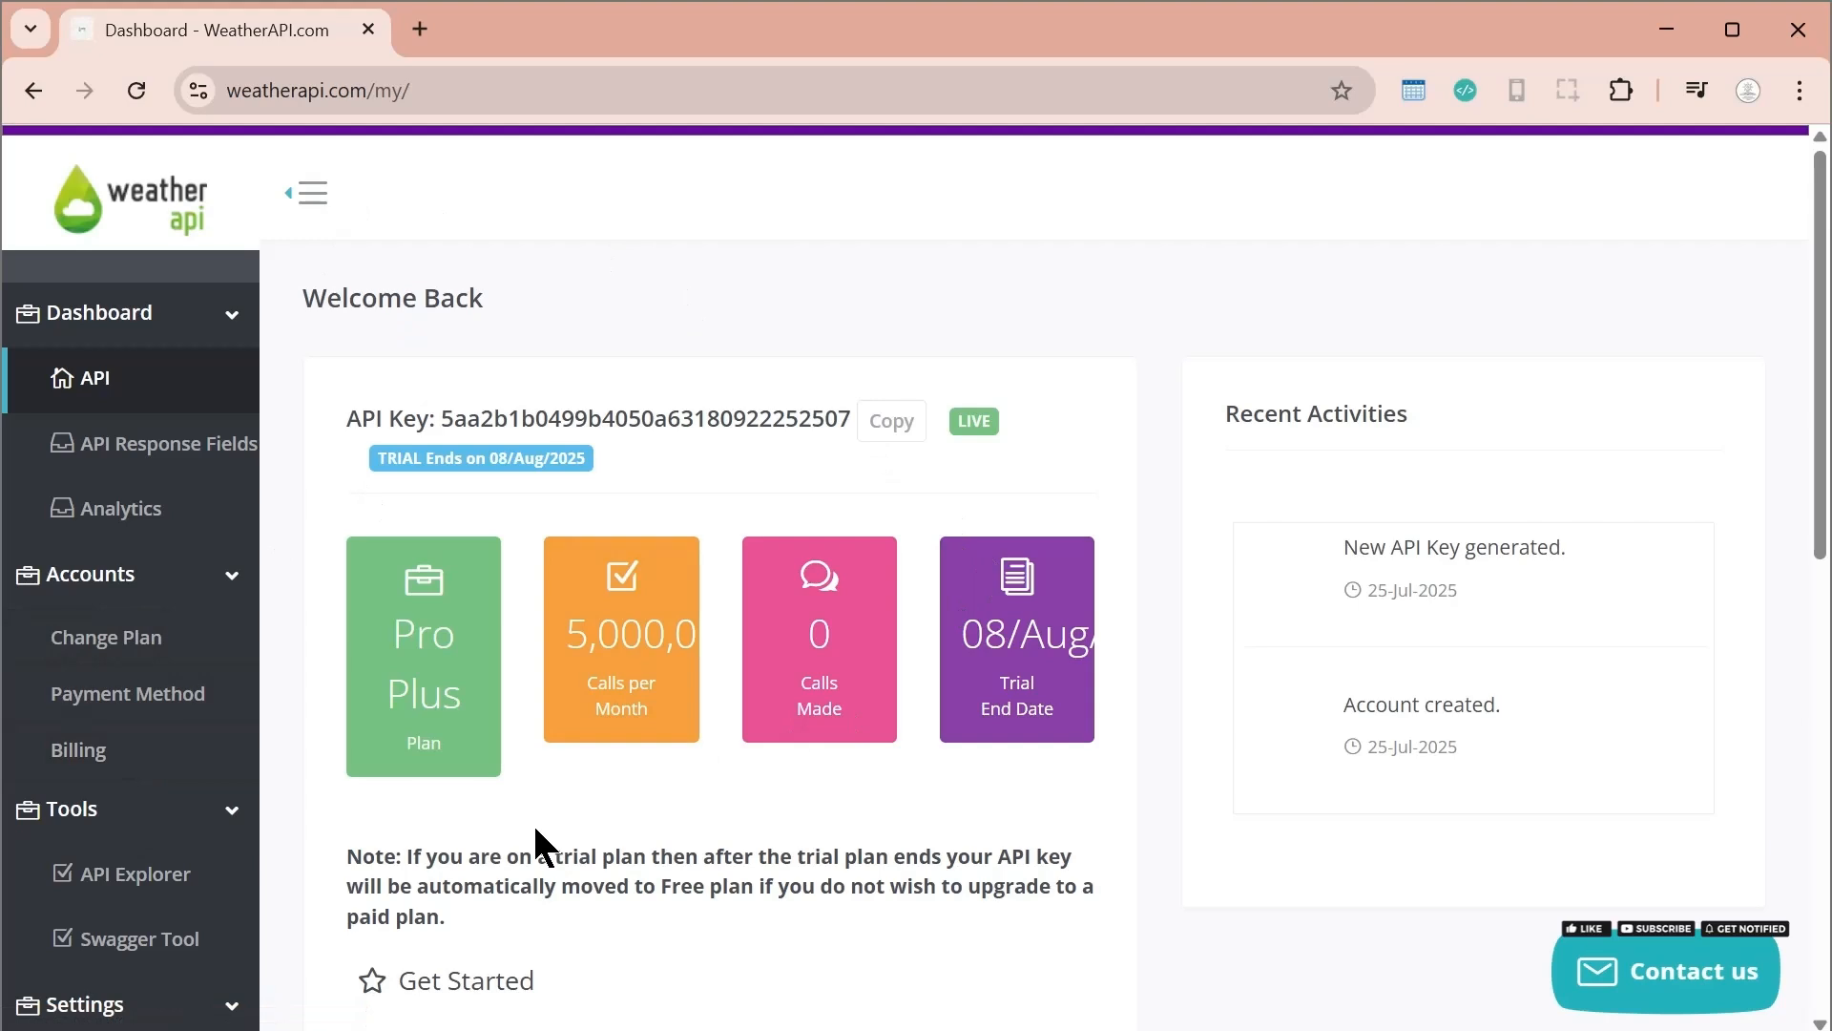
# Examine the account's API key on the dashboard and the section for regenerating it
pyautogui.moveTo(444, 405); pyautogui.dragTo(845, 405)
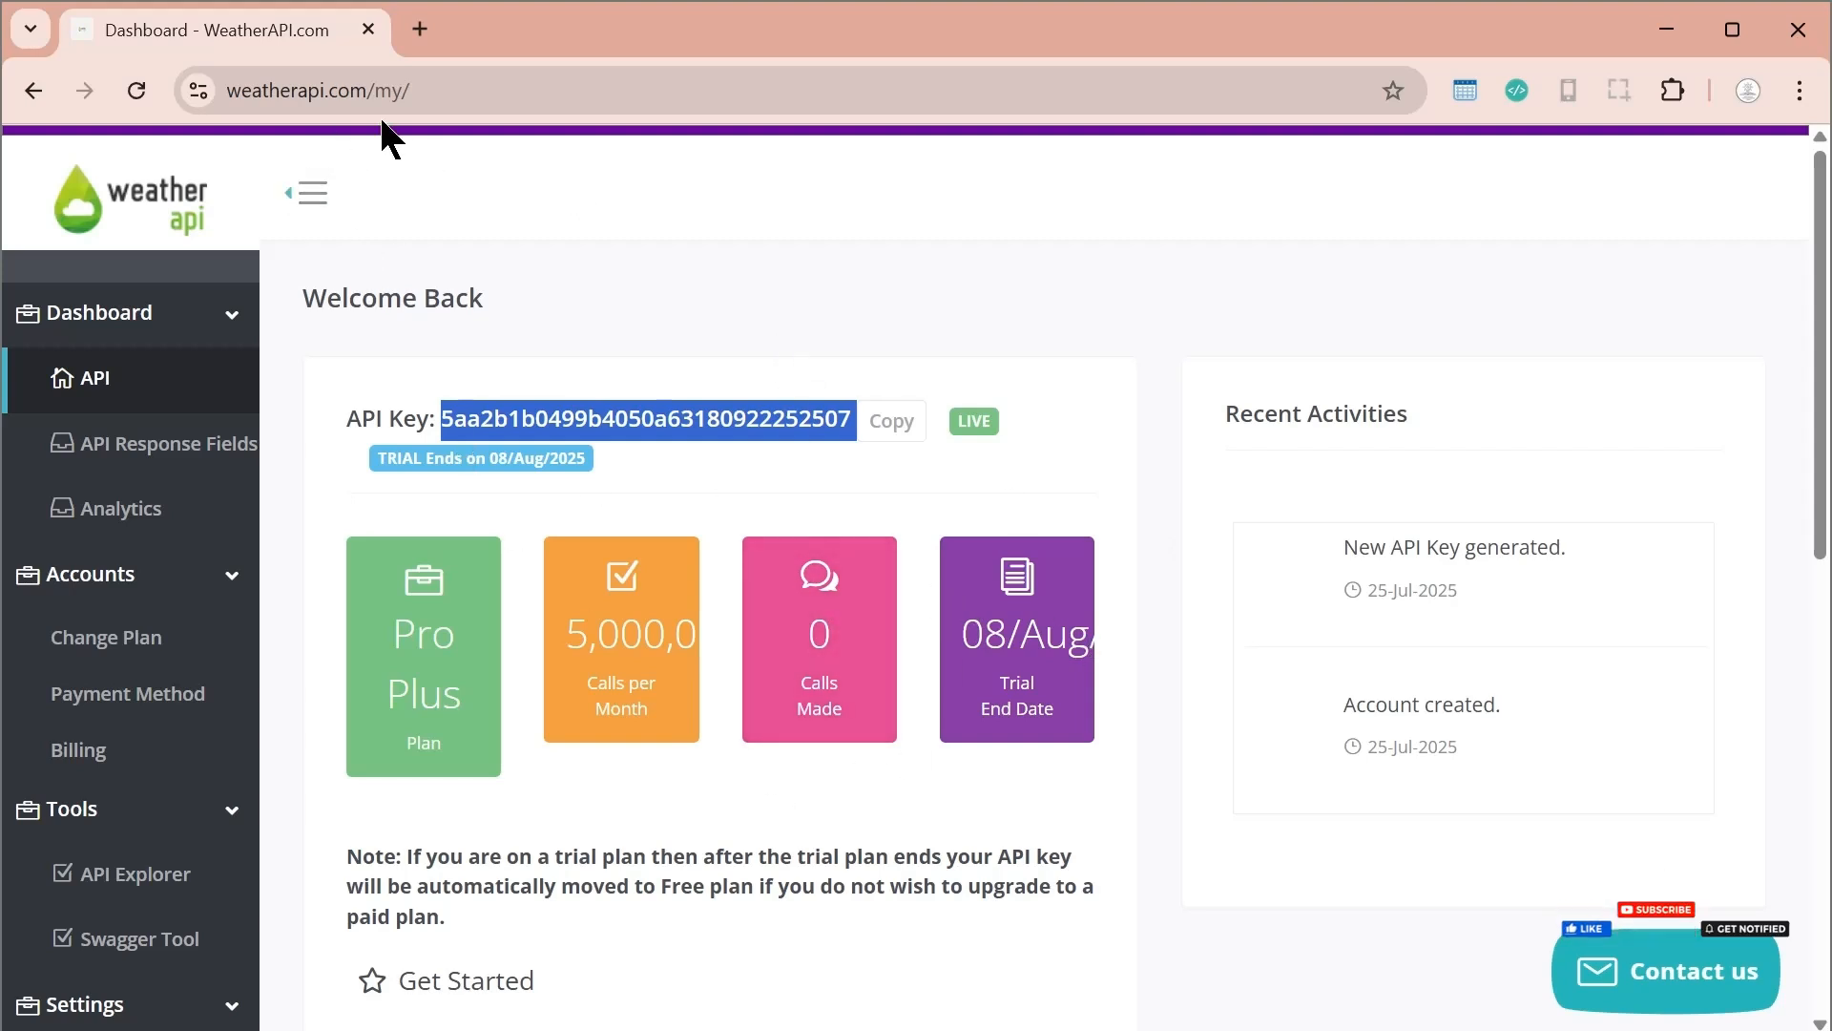
pyautogui.click(770, 846)
pyautogui.scroll(-15, 792, 842)
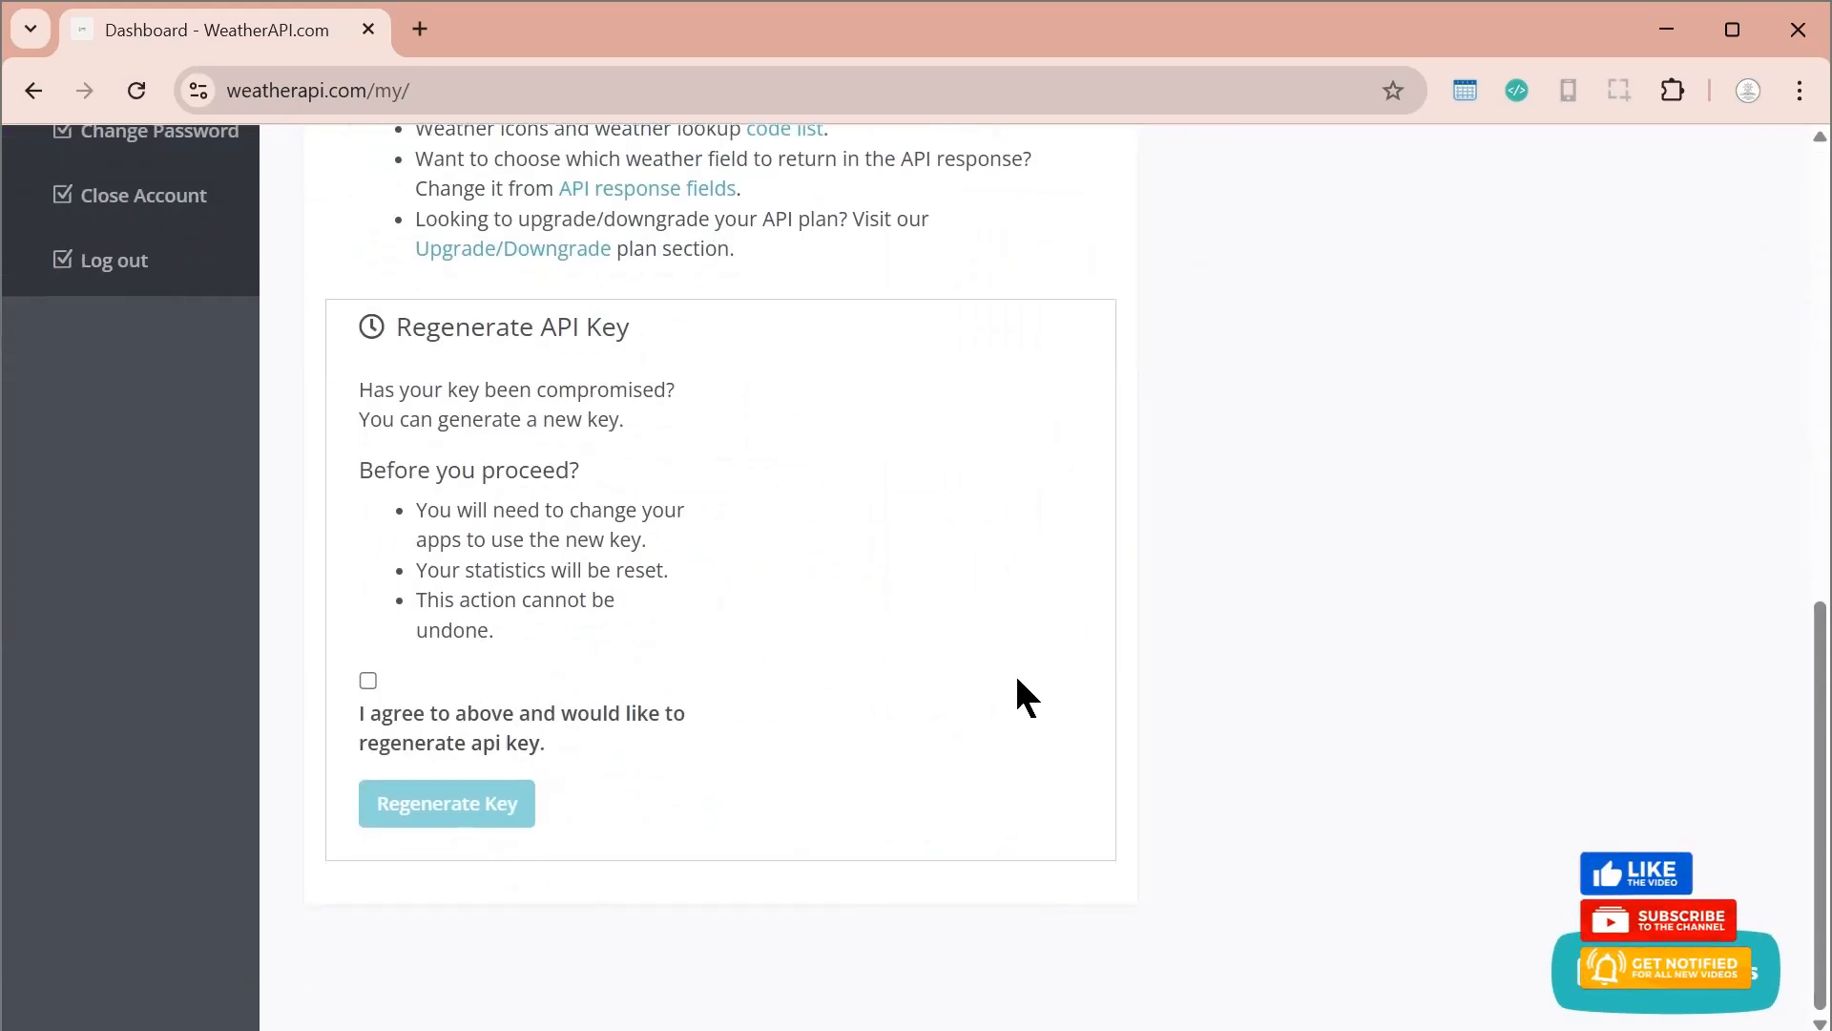
pyautogui.scroll(15, 1138, 515)
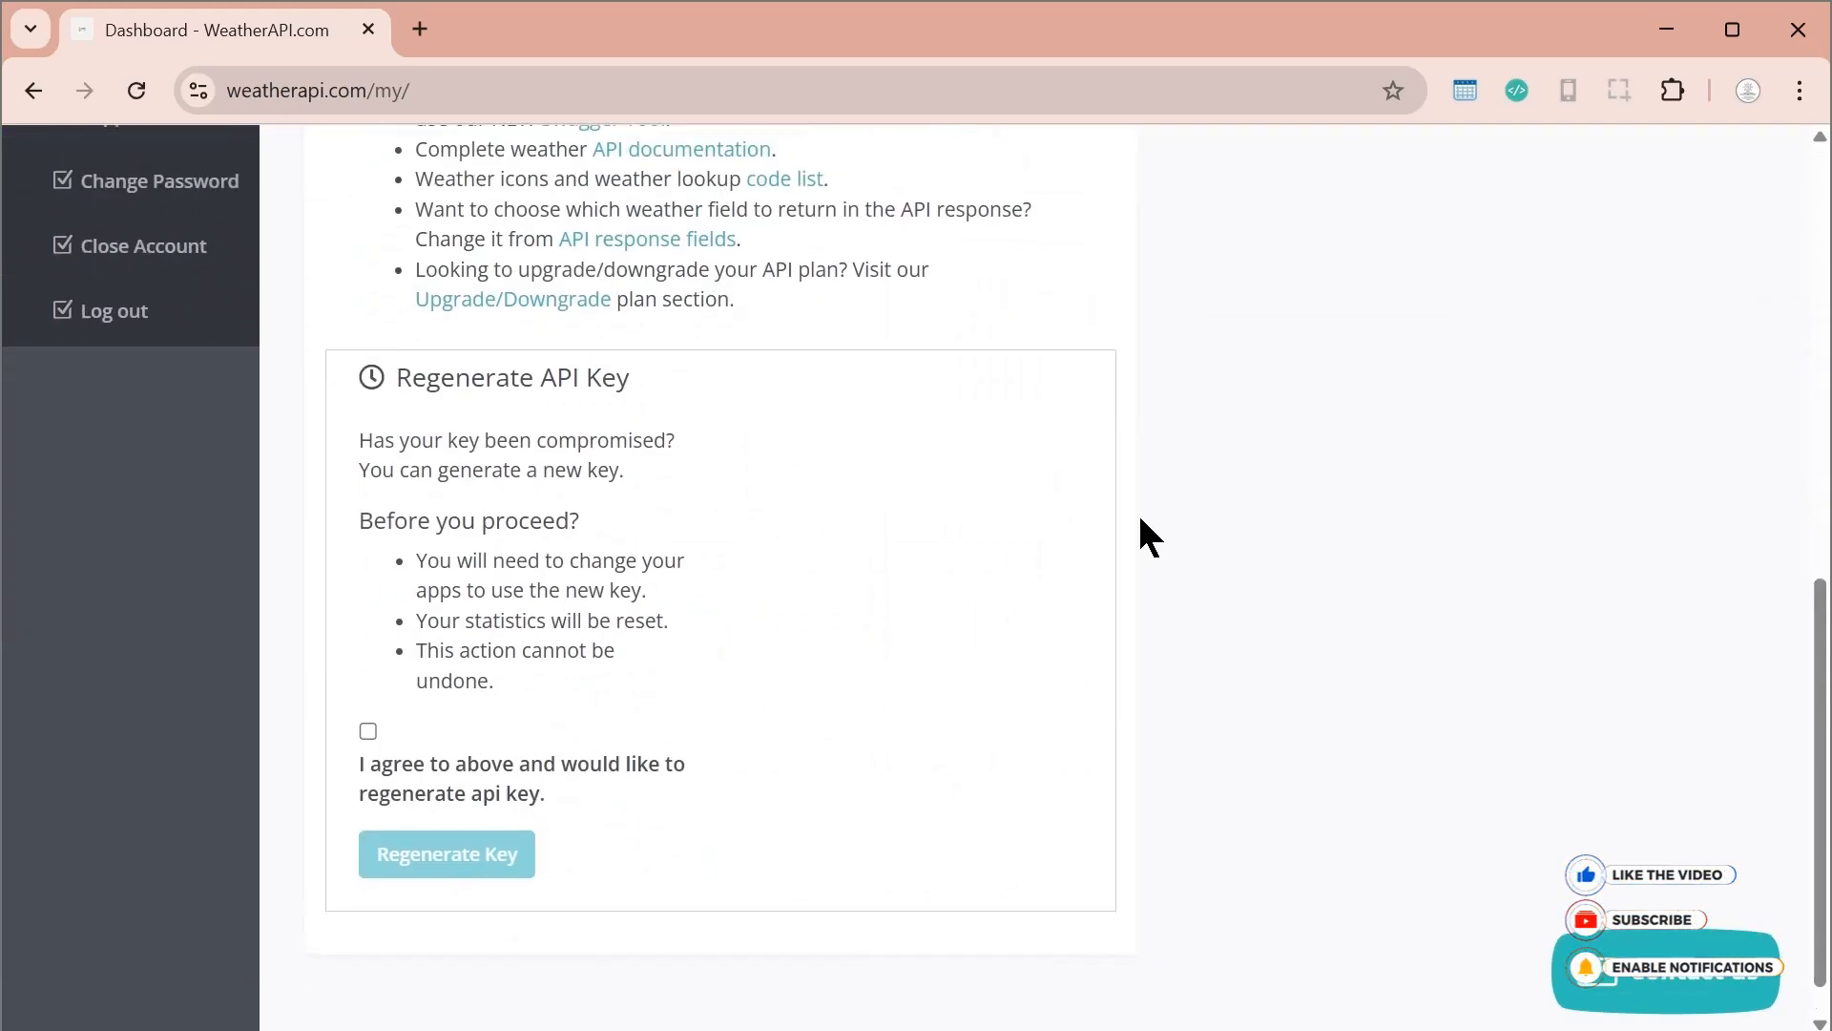
pyautogui.tripleClick(637, 421)
pyautogui.click(643, 421)
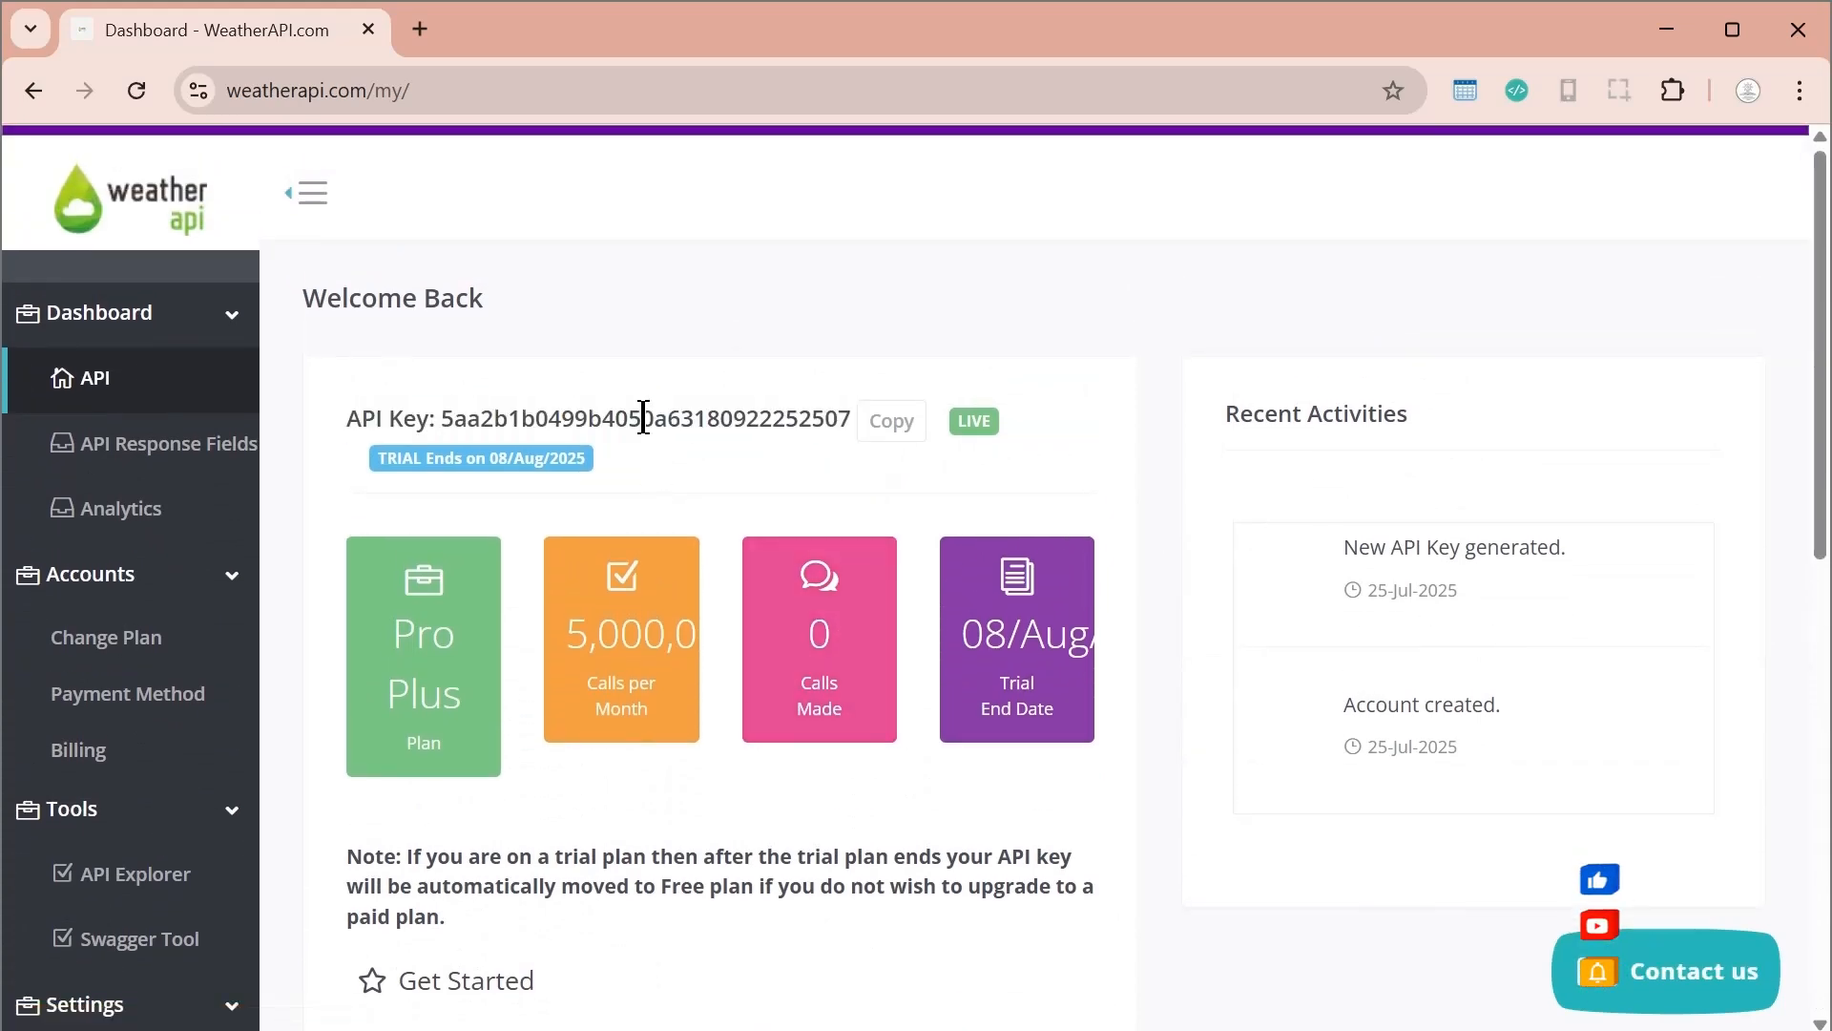
pyautogui.doubleClick(642, 421)
pyautogui.scroll(-15, 1184, 496)
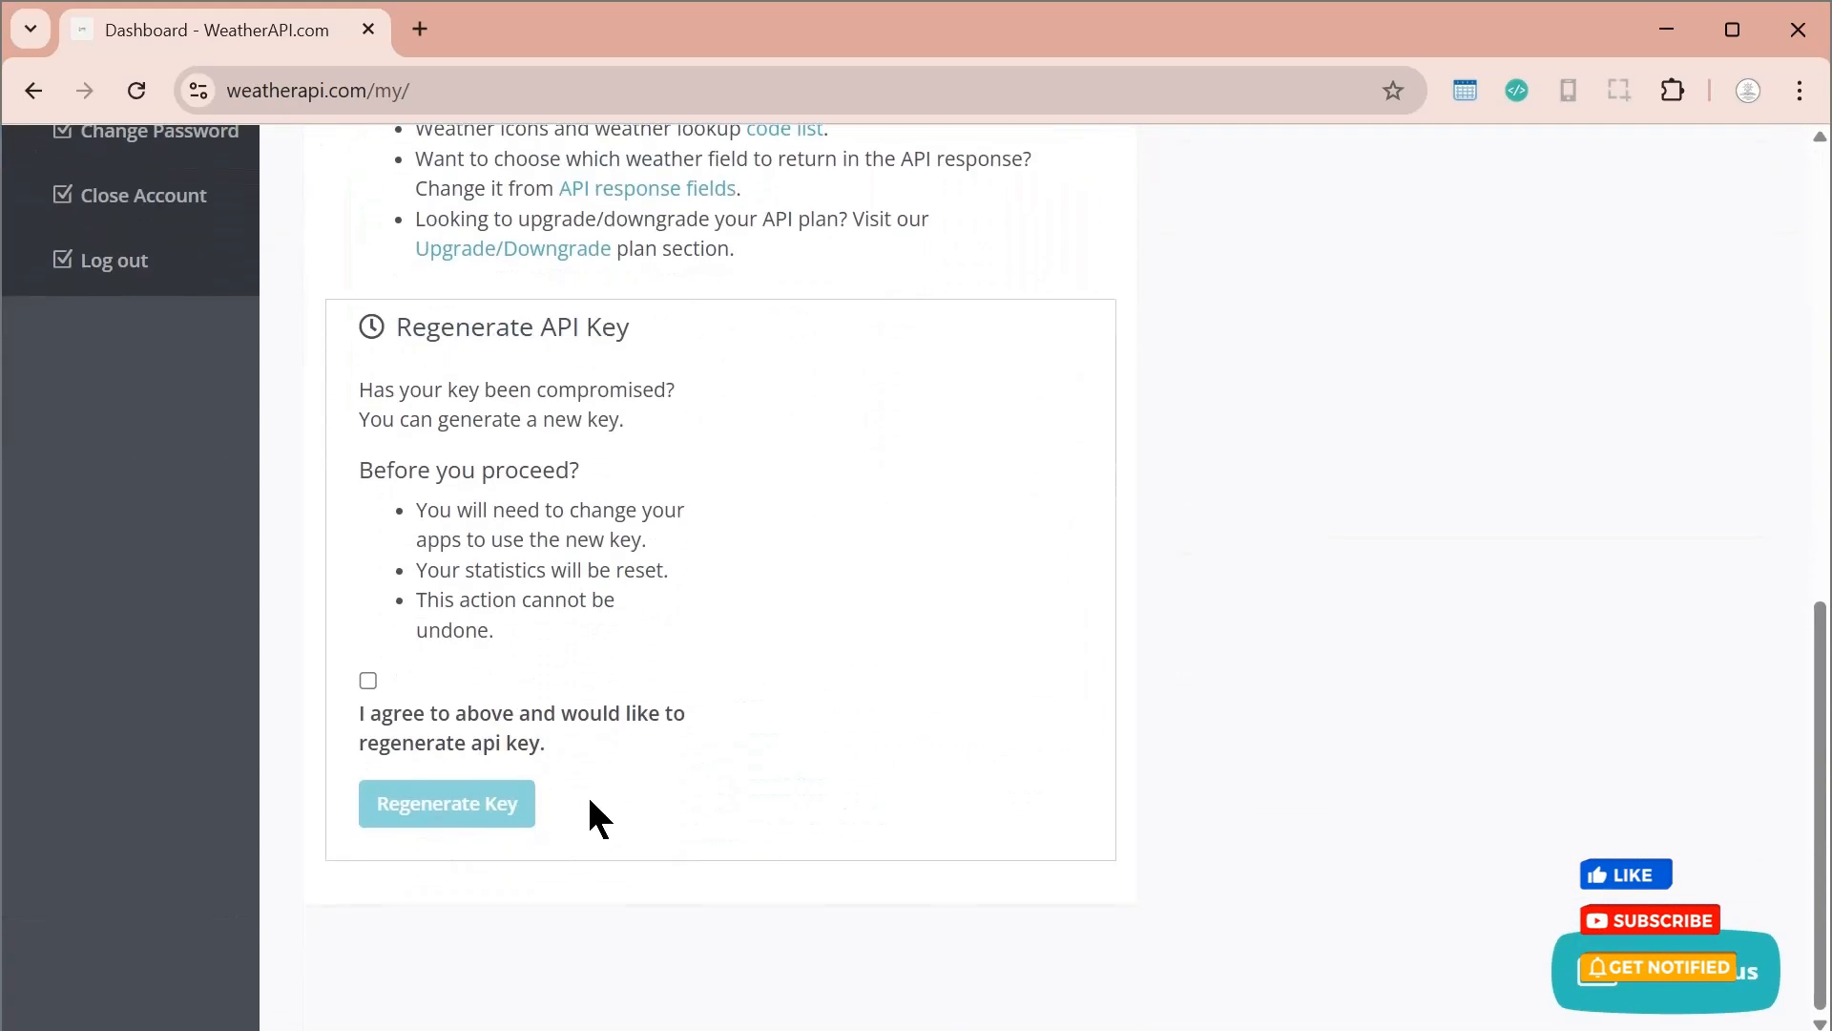
pyautogui.scroll(15, 1157, 797)
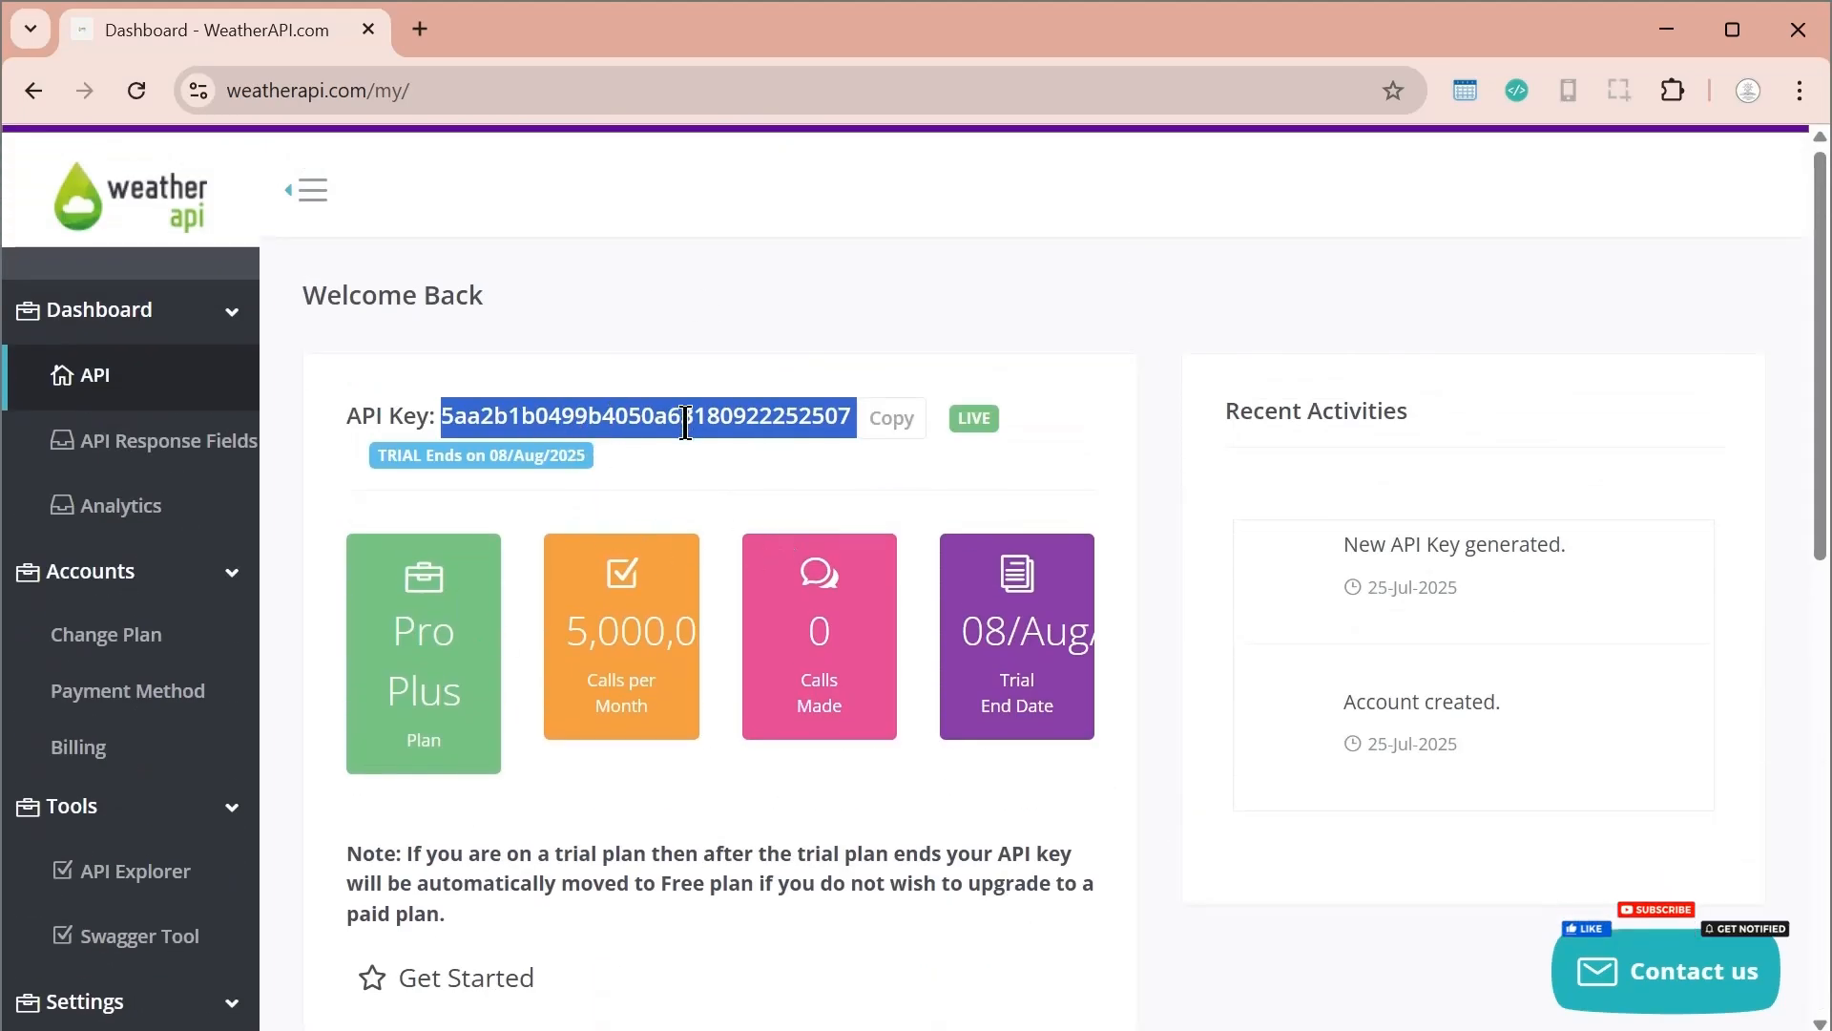
pyautogui.click(811, 799)
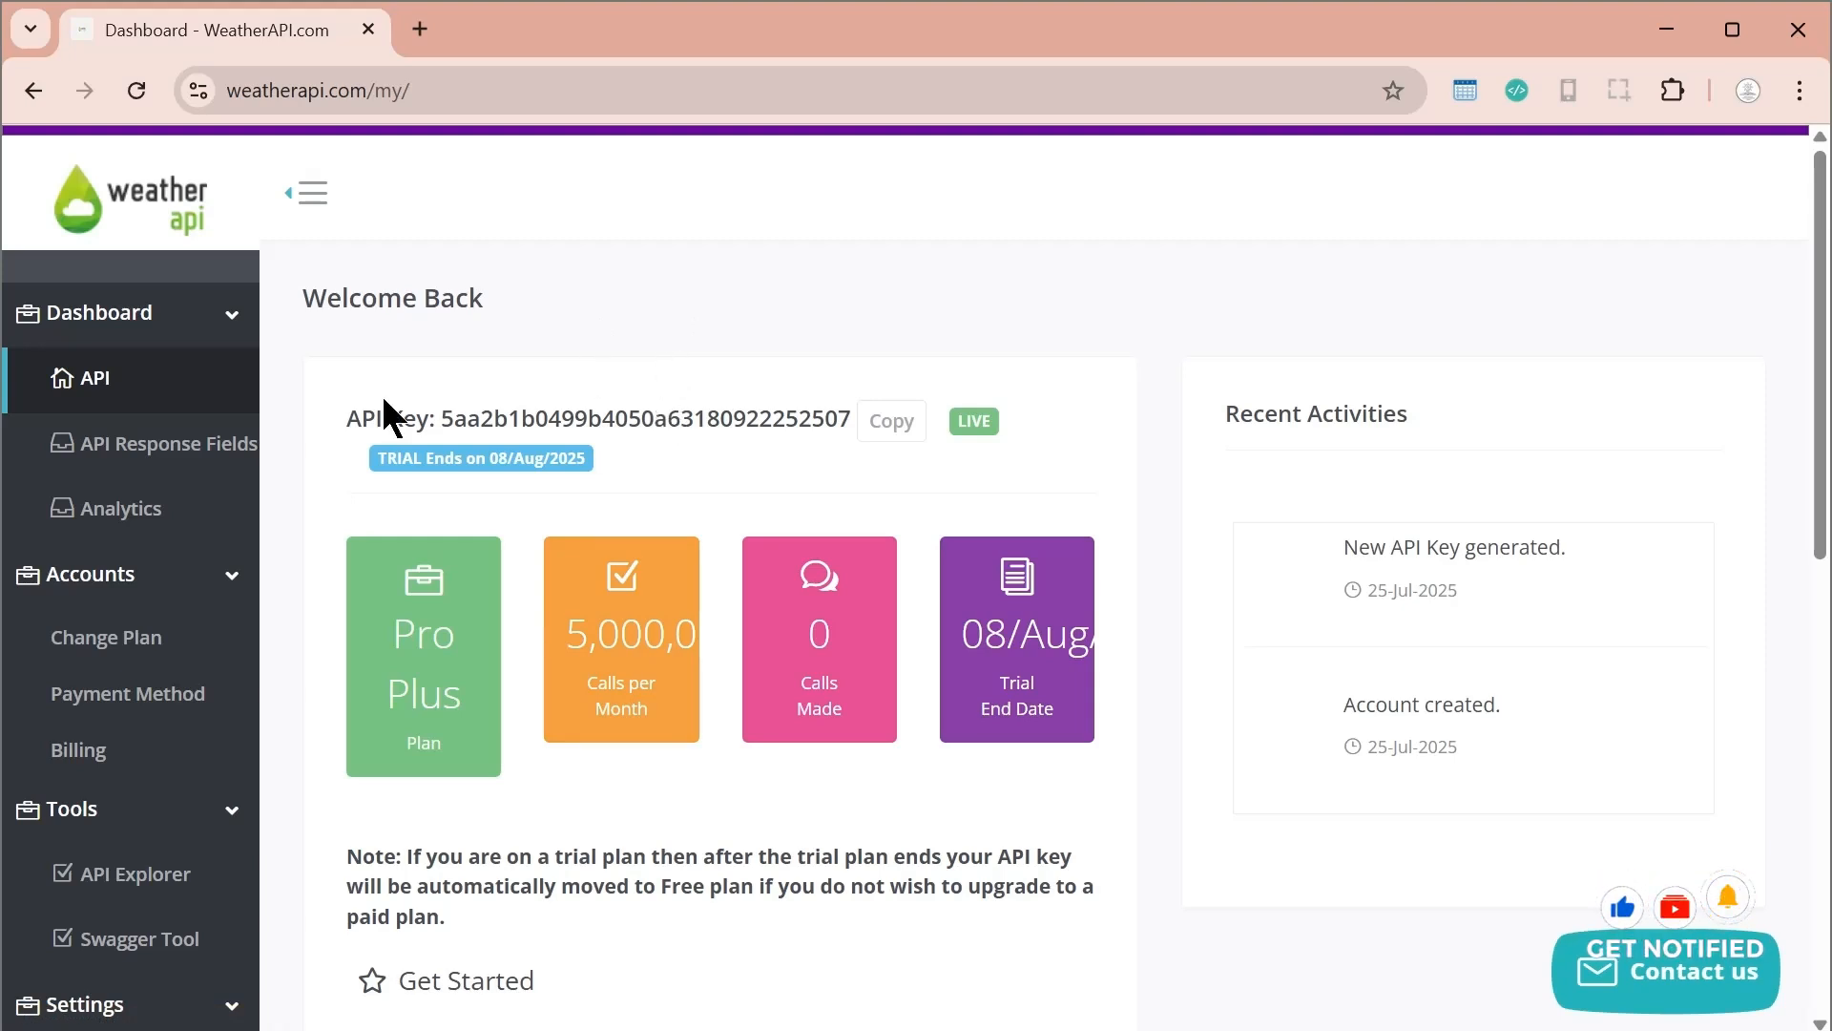
# Copy the API key from the dashboard and paste it into the key field of the Interactive API Explorer
pyautogui.click(141, 891)
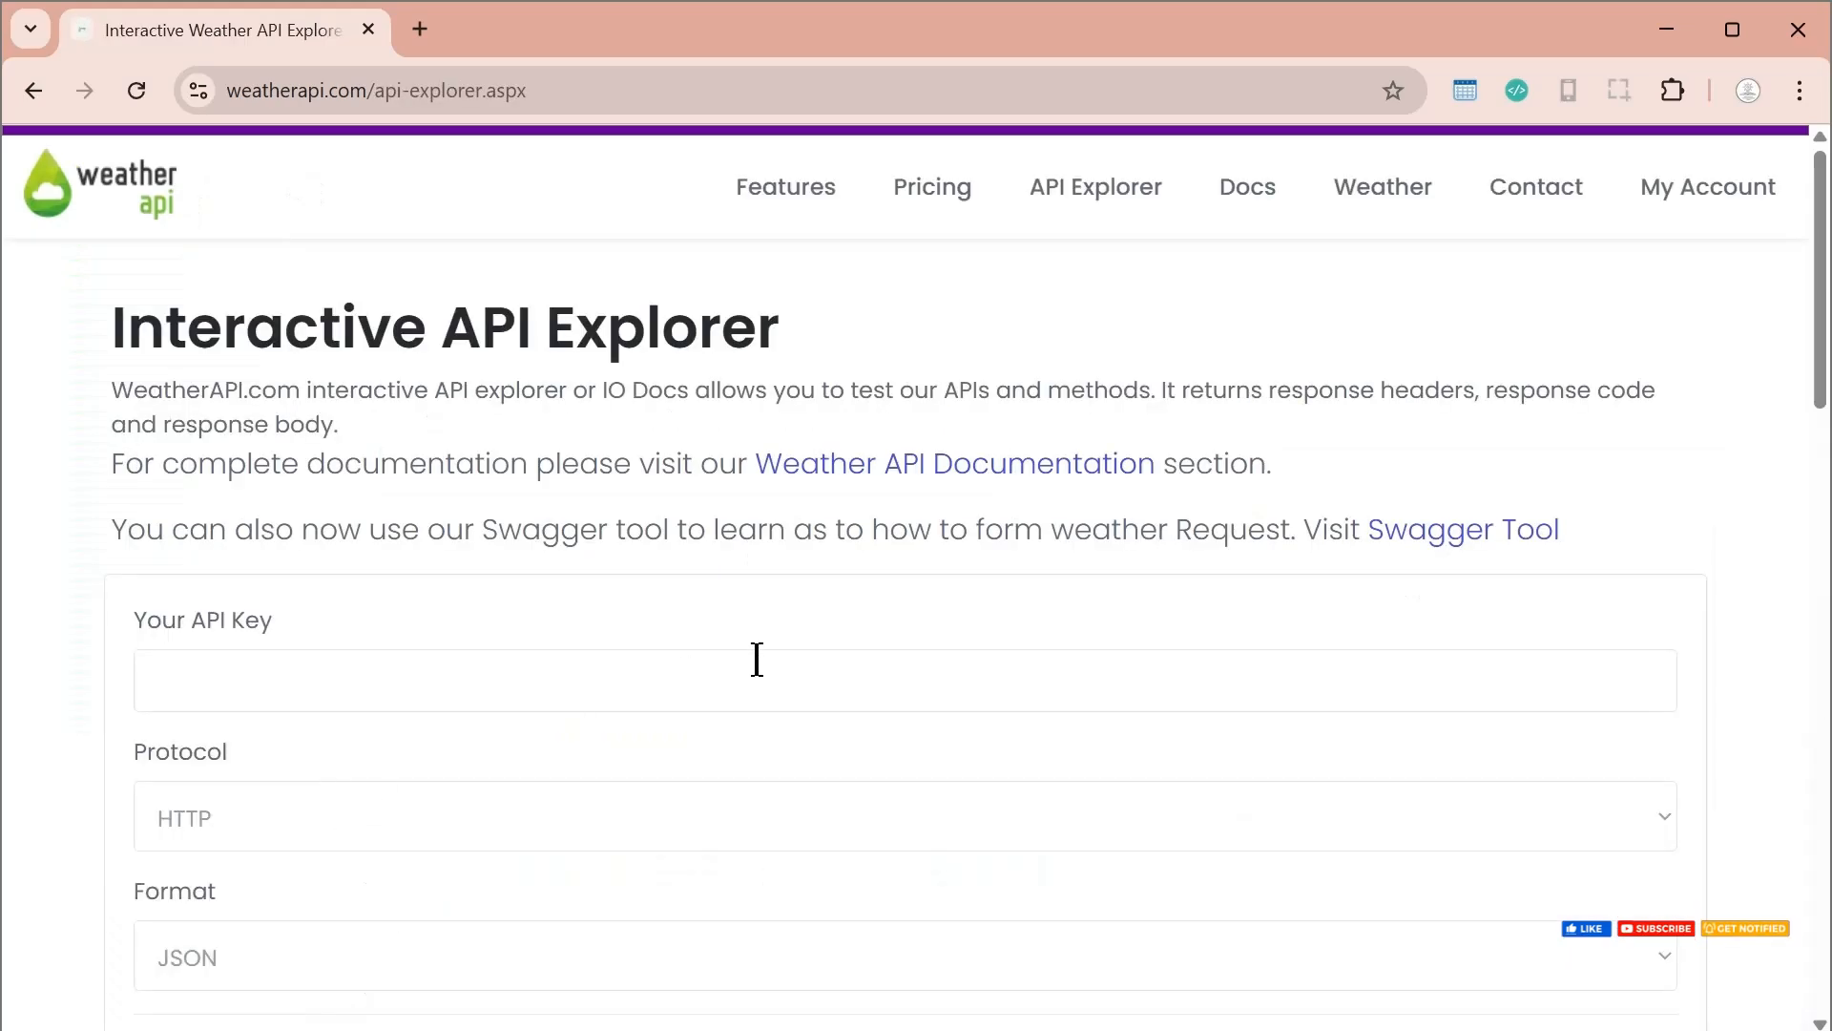
pyautogui.scroll(-6, 754, 656)
pyautogui.scroll(6, 756, 658)
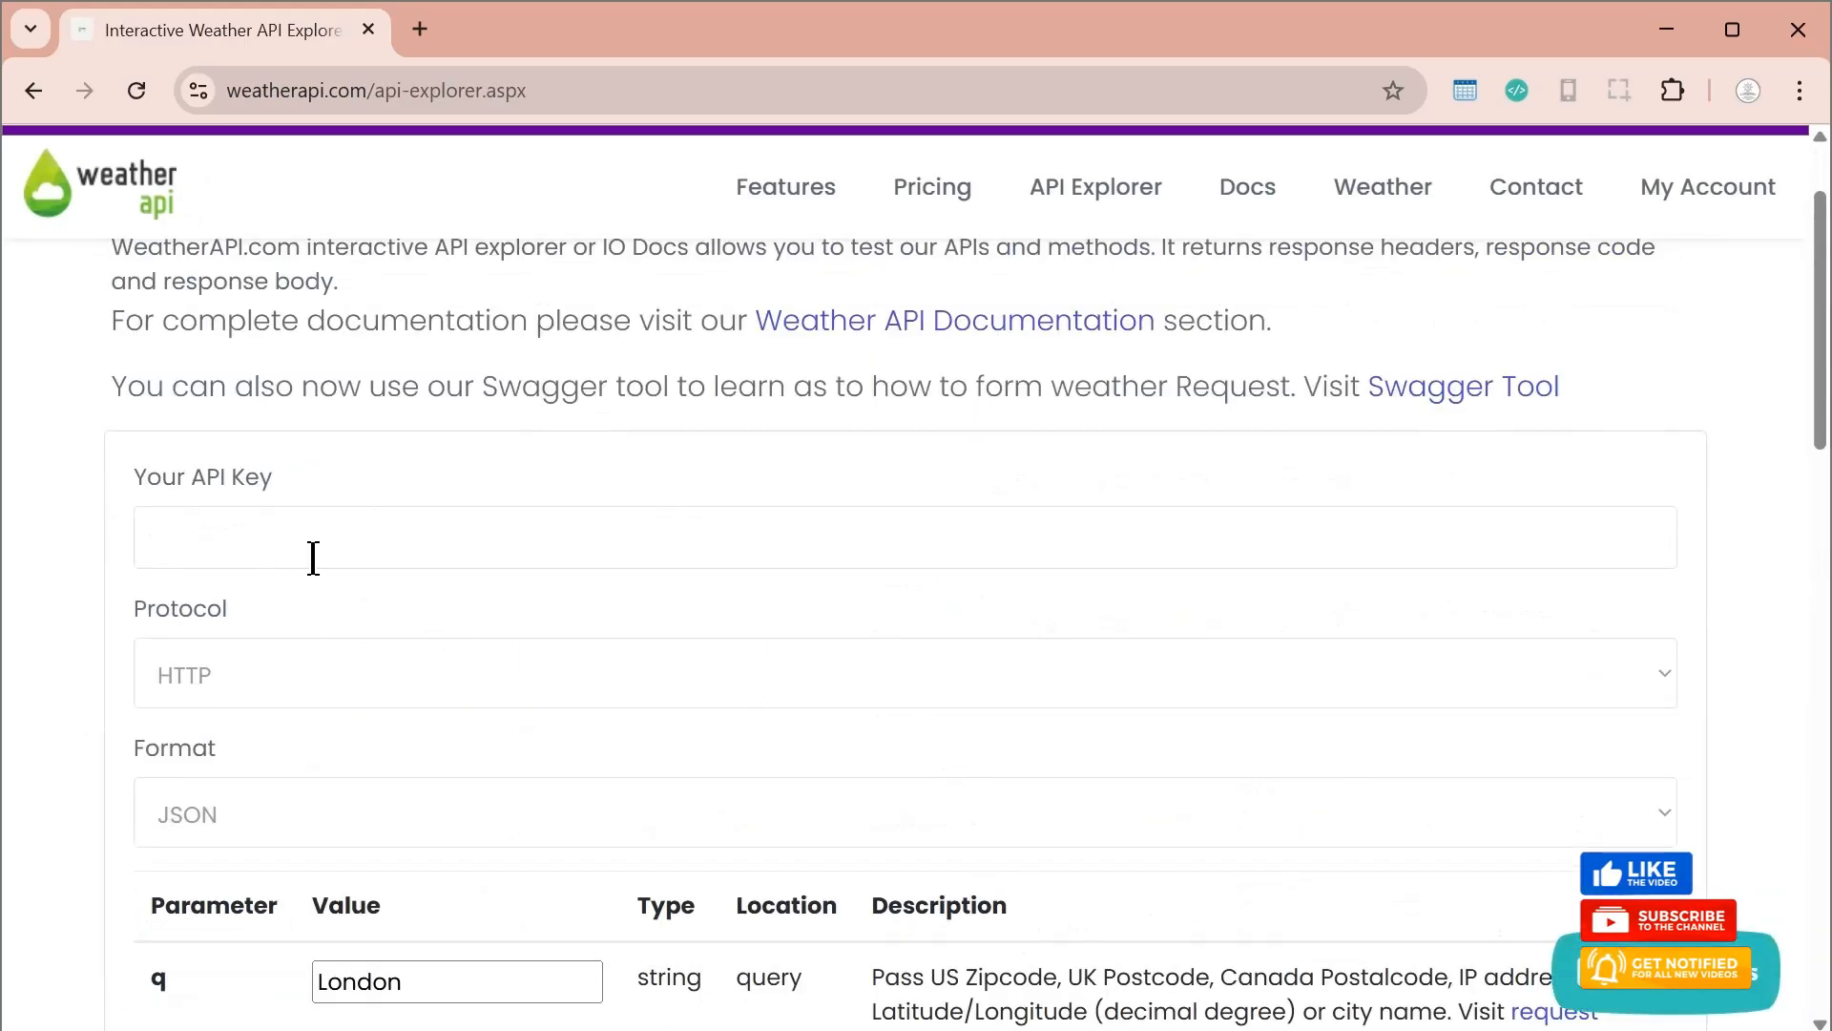
pyautogui.click(33, 90)
pyautogui.doubleClick(547, 418)
pyautogui.hotkey('ctrl', 'c')
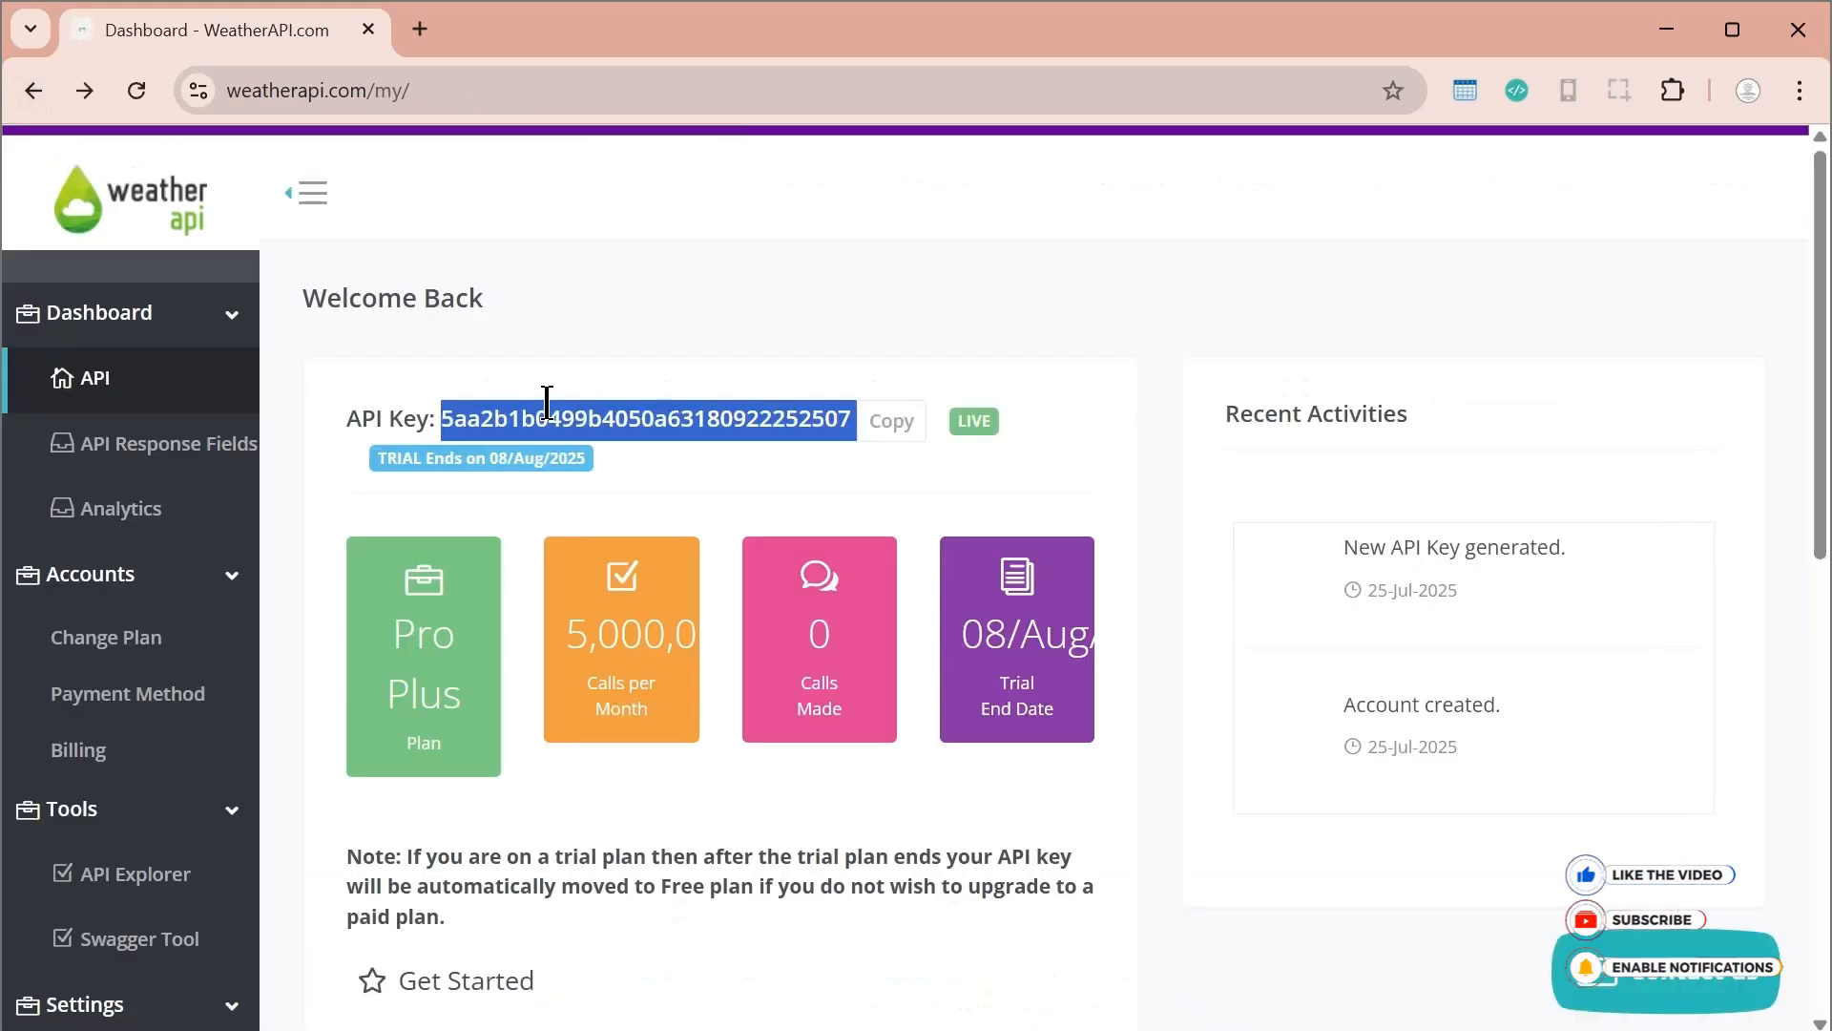
pyautogui.click(188, 871)
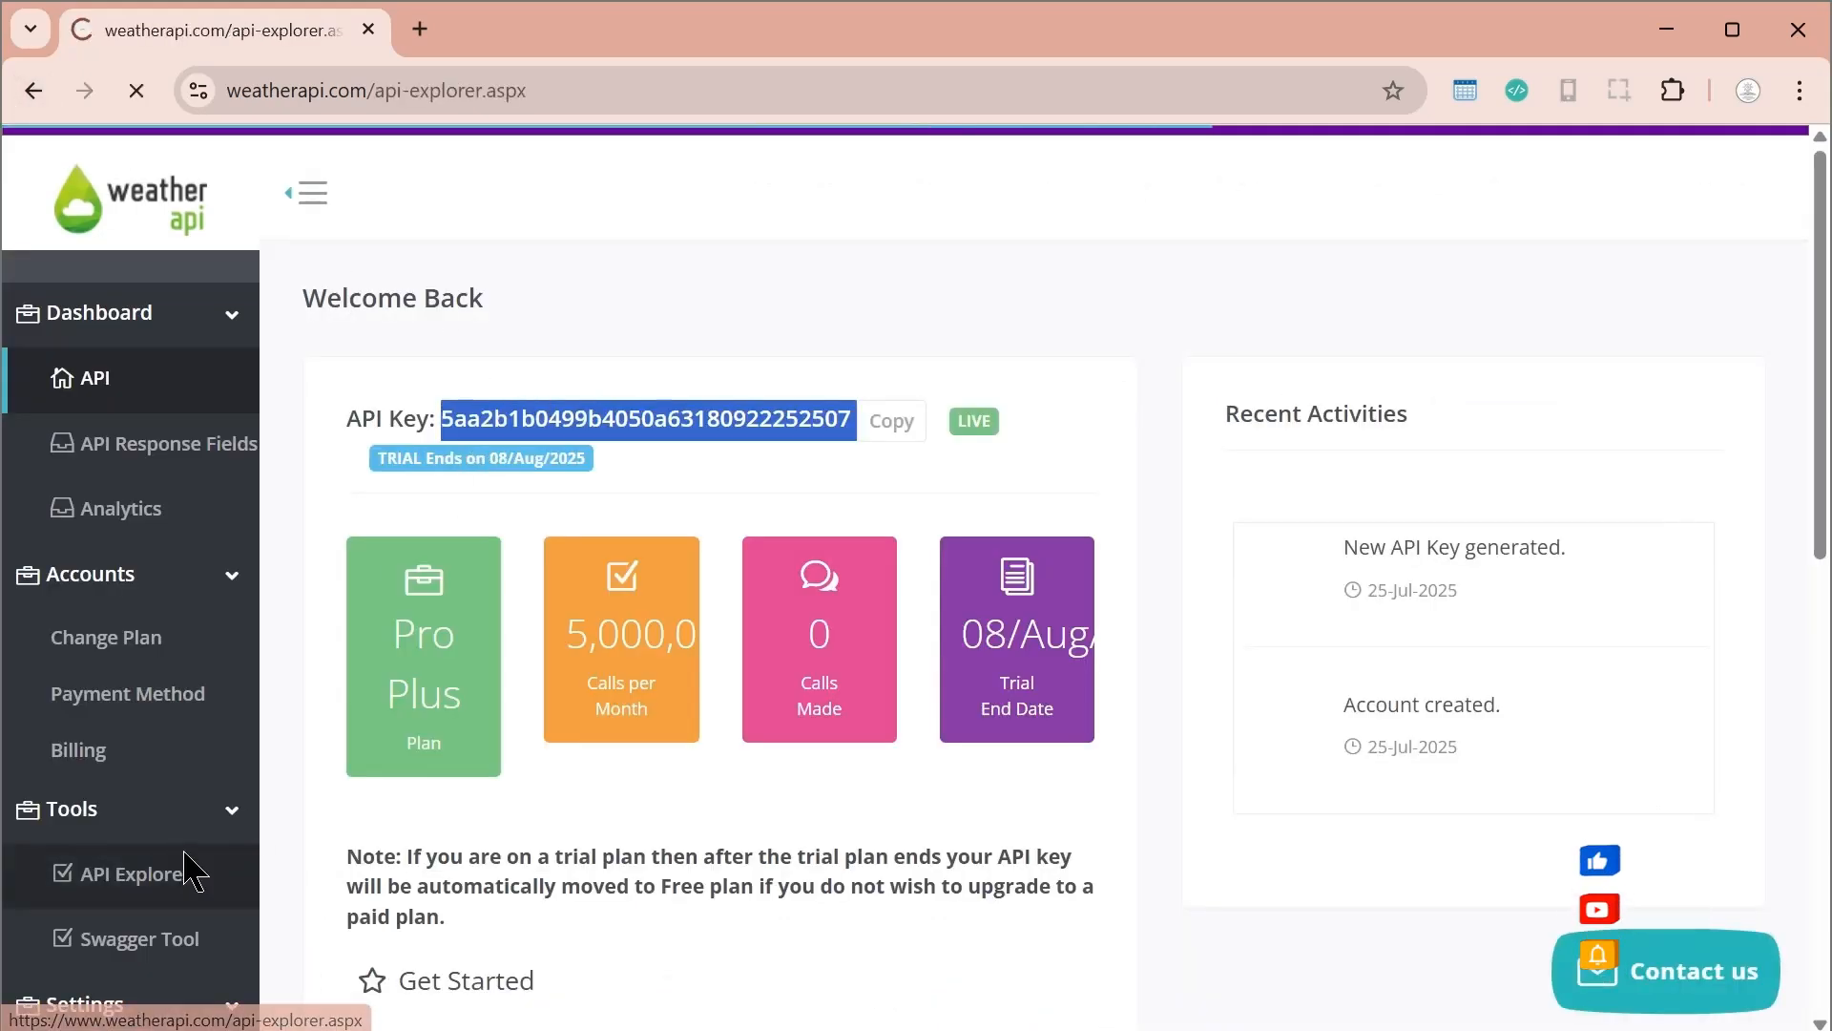
pyautogui.click(502, 697)
pyautogui.hotkey('ctrl', 'v')
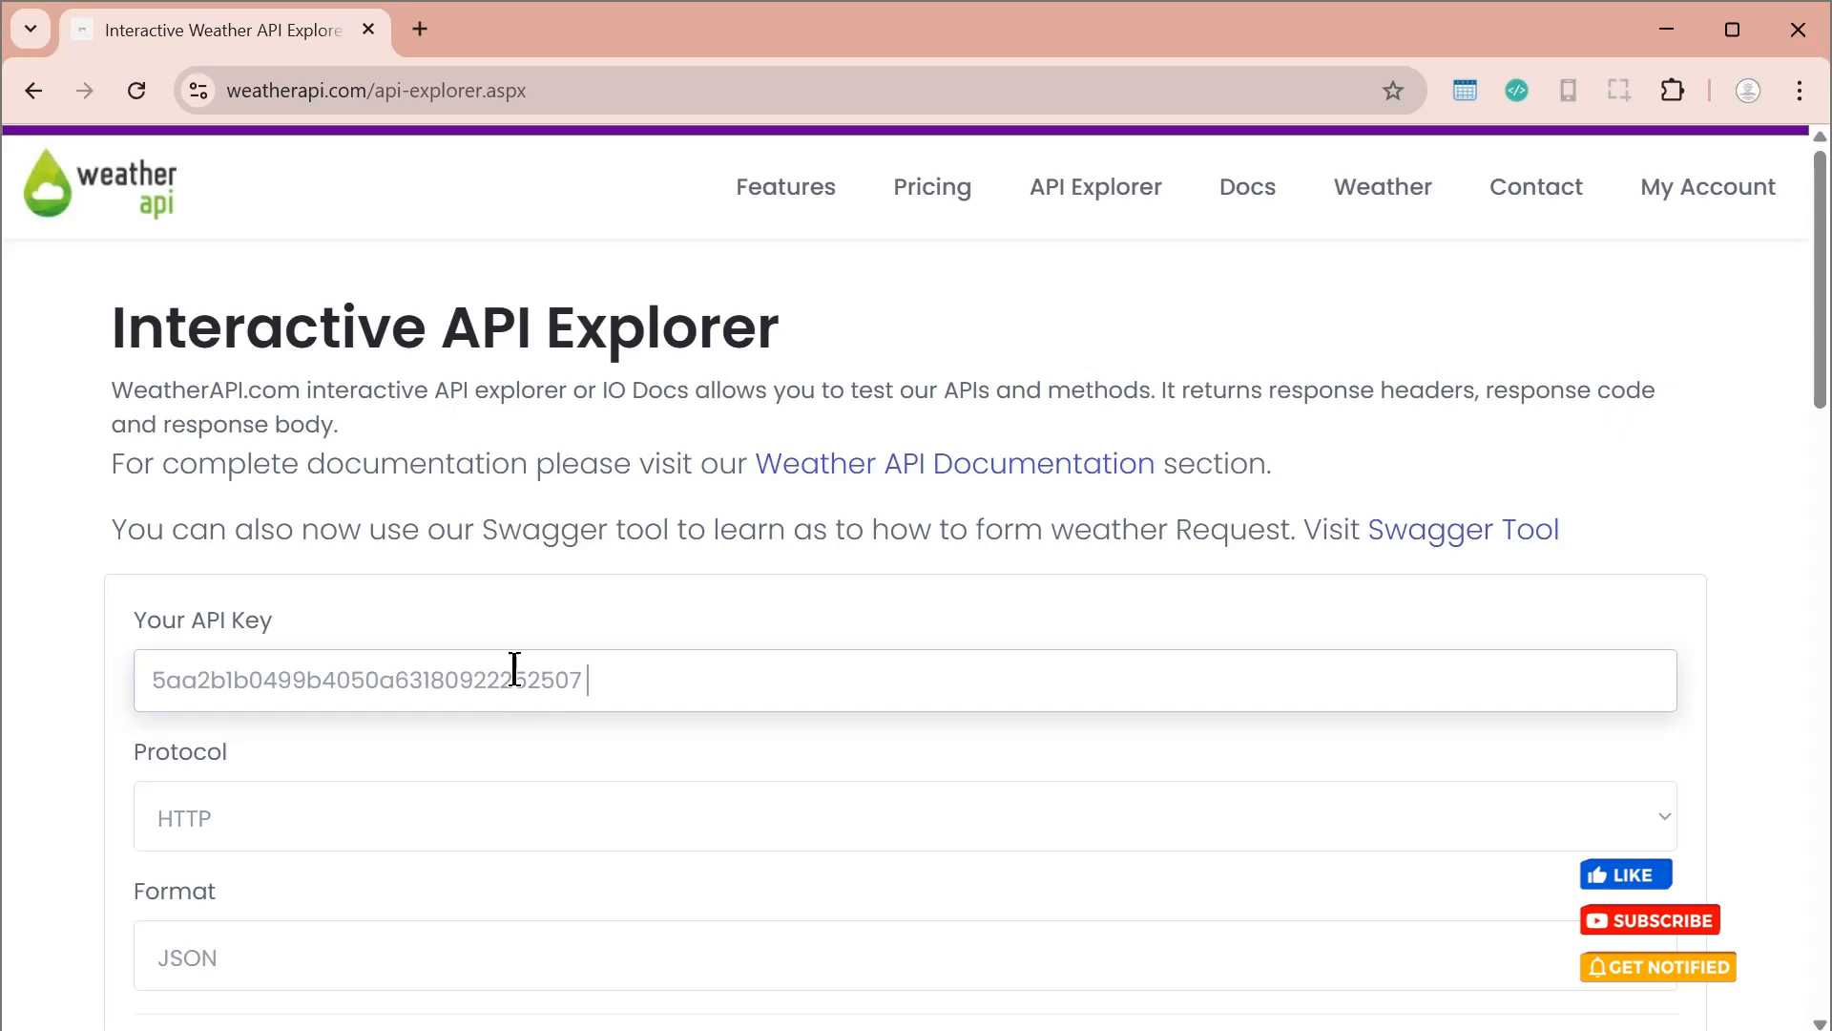
pyautogui.click(605, 524)
# Set the response format to XML and request the current weather response for London without air quality data
pyautogui.scroll(-3, 611, 534)
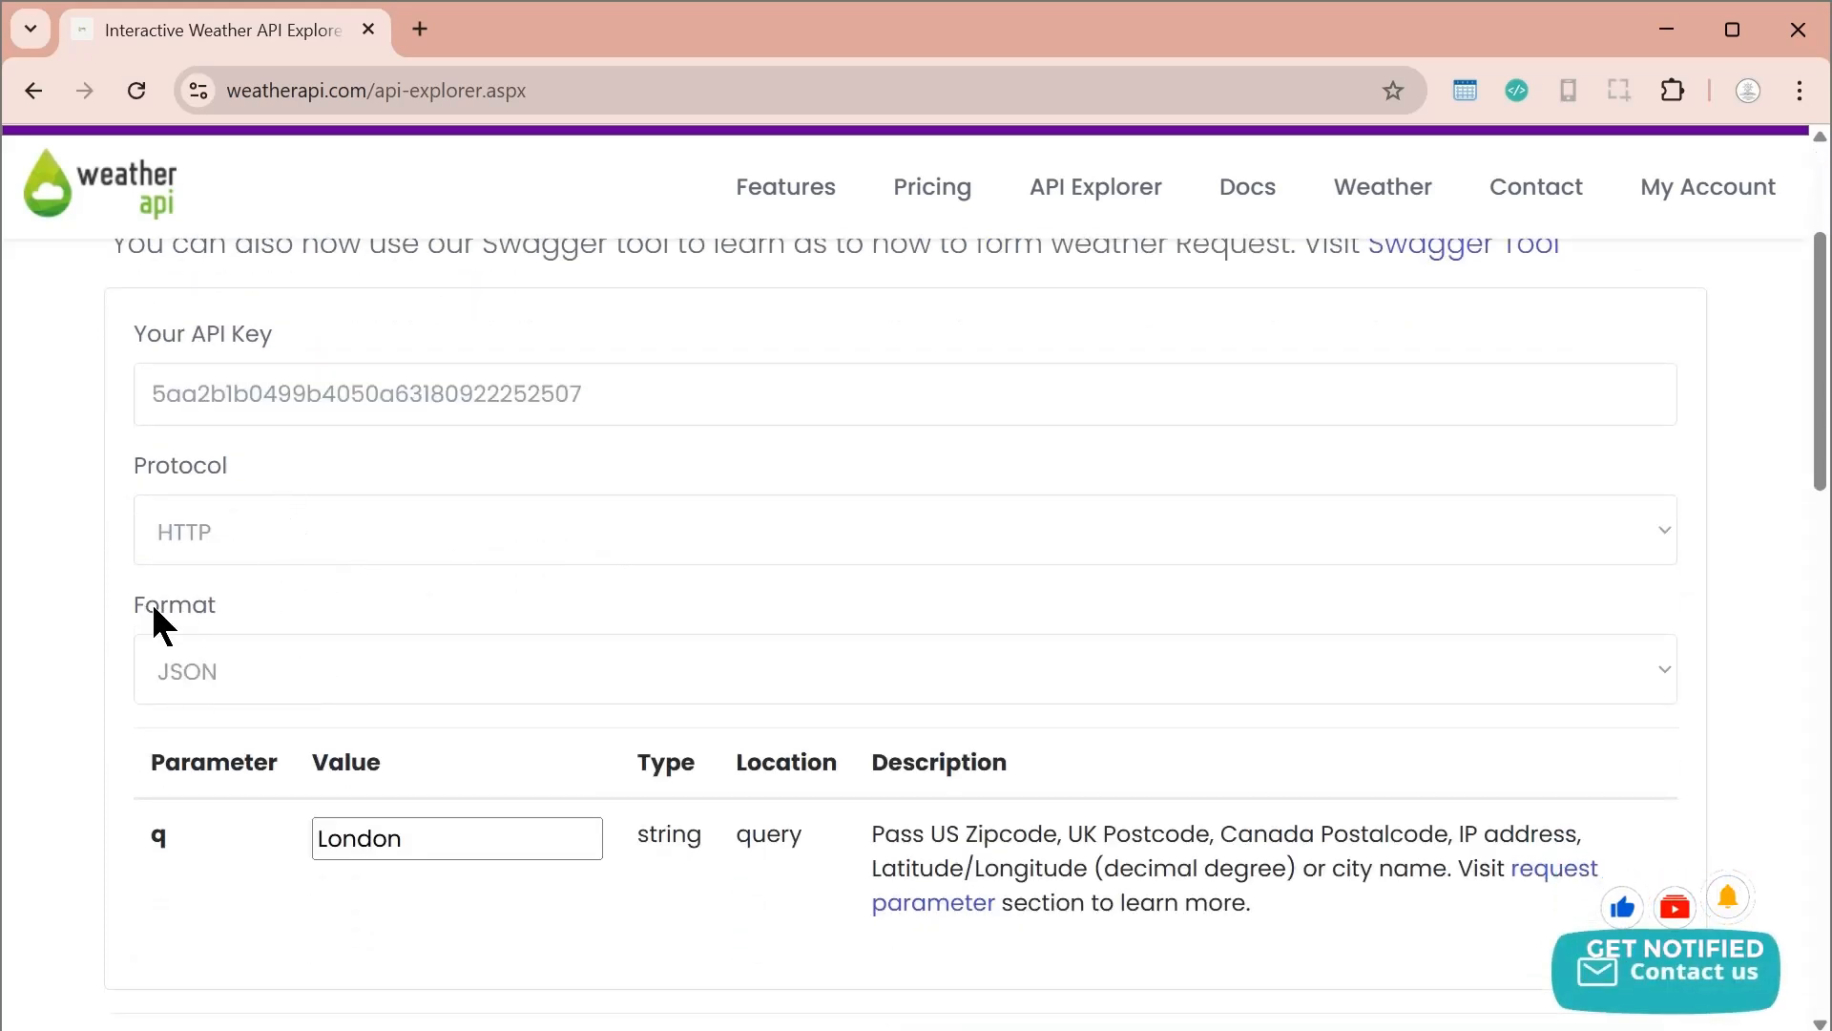
pyautogui.click(256, 682)
pyautogui.click(246, 775)
pyautogui.scroll(-3, 634, 667)
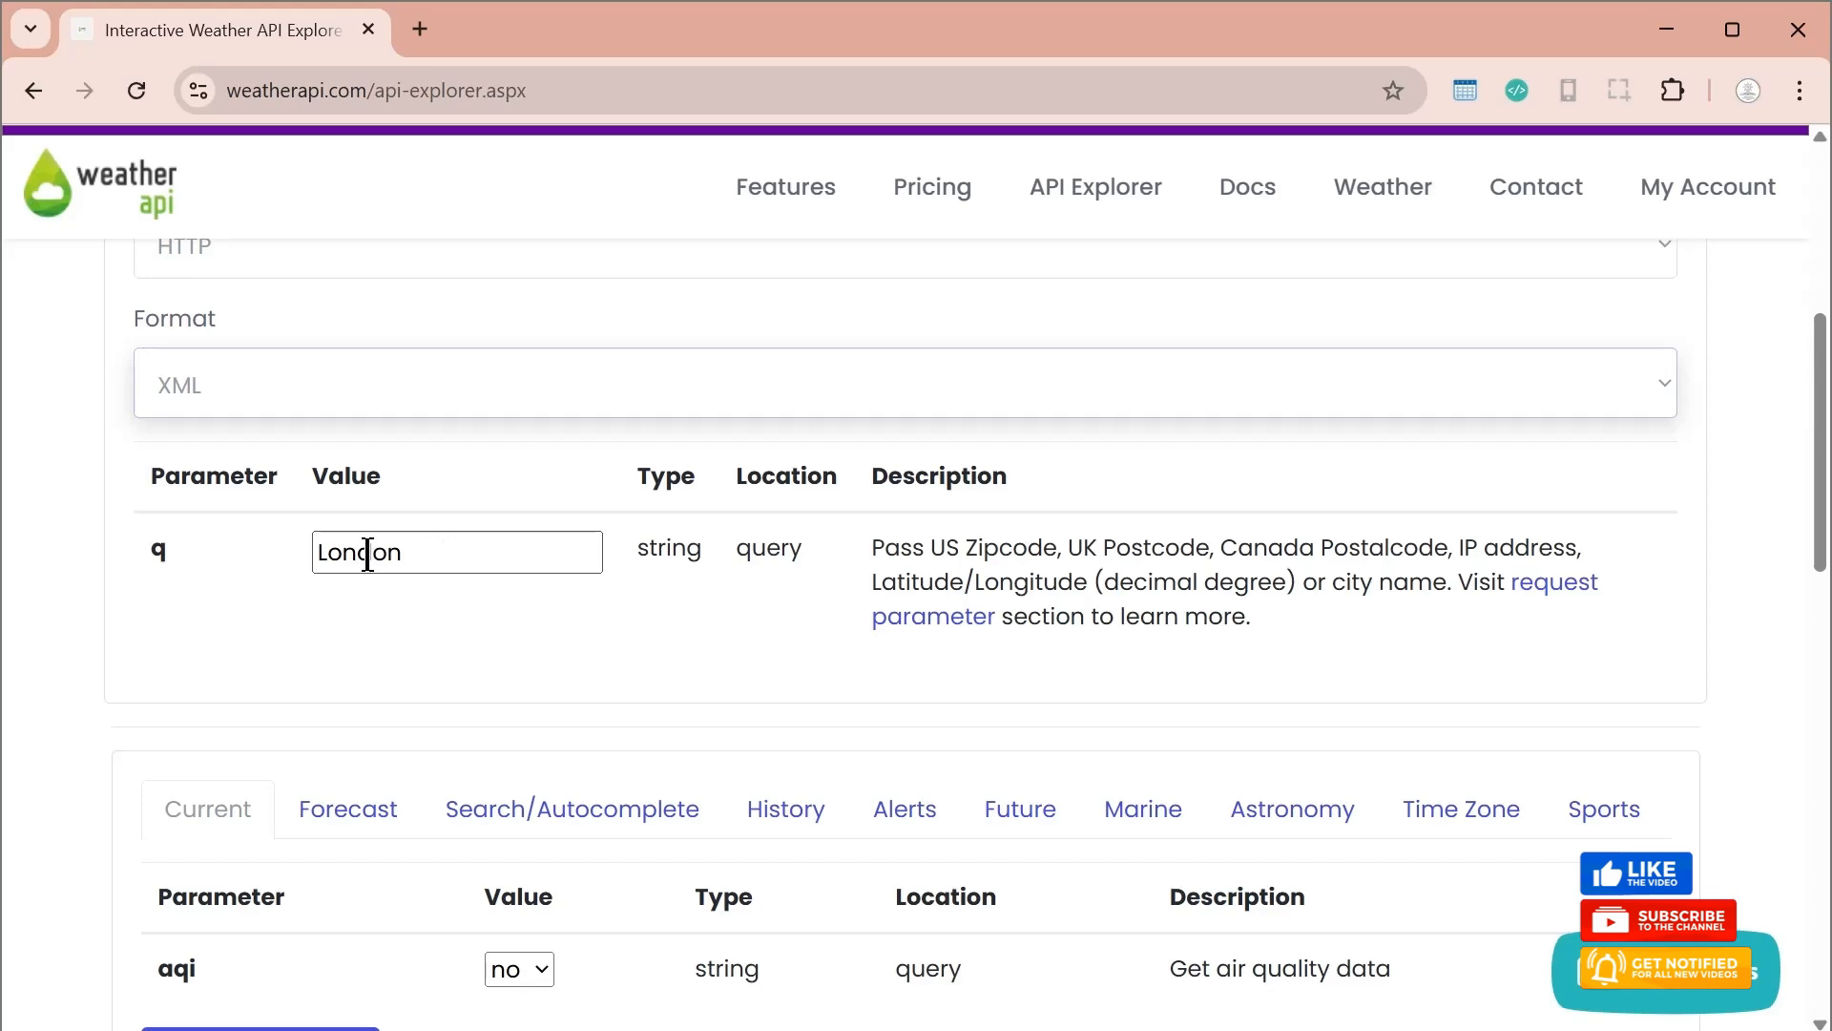
pyautogui.scroll(-2, 666, 601)
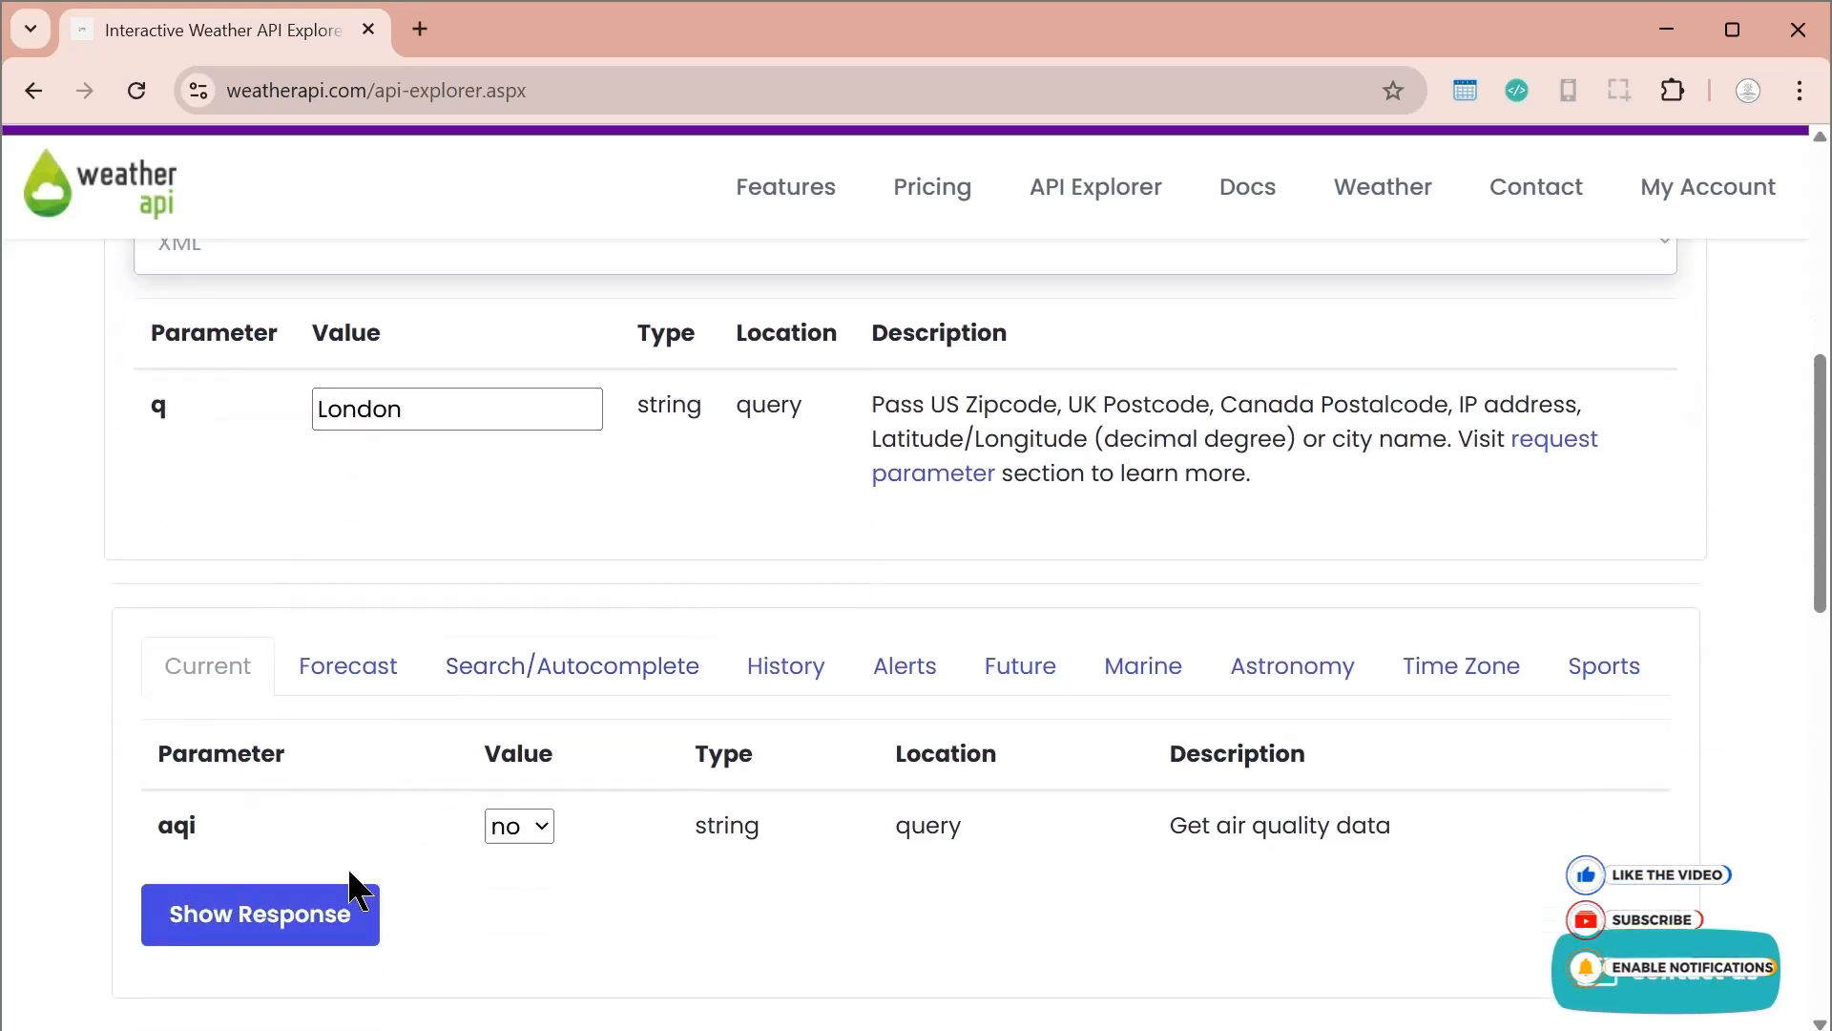
pyautogui.click(253, 934)
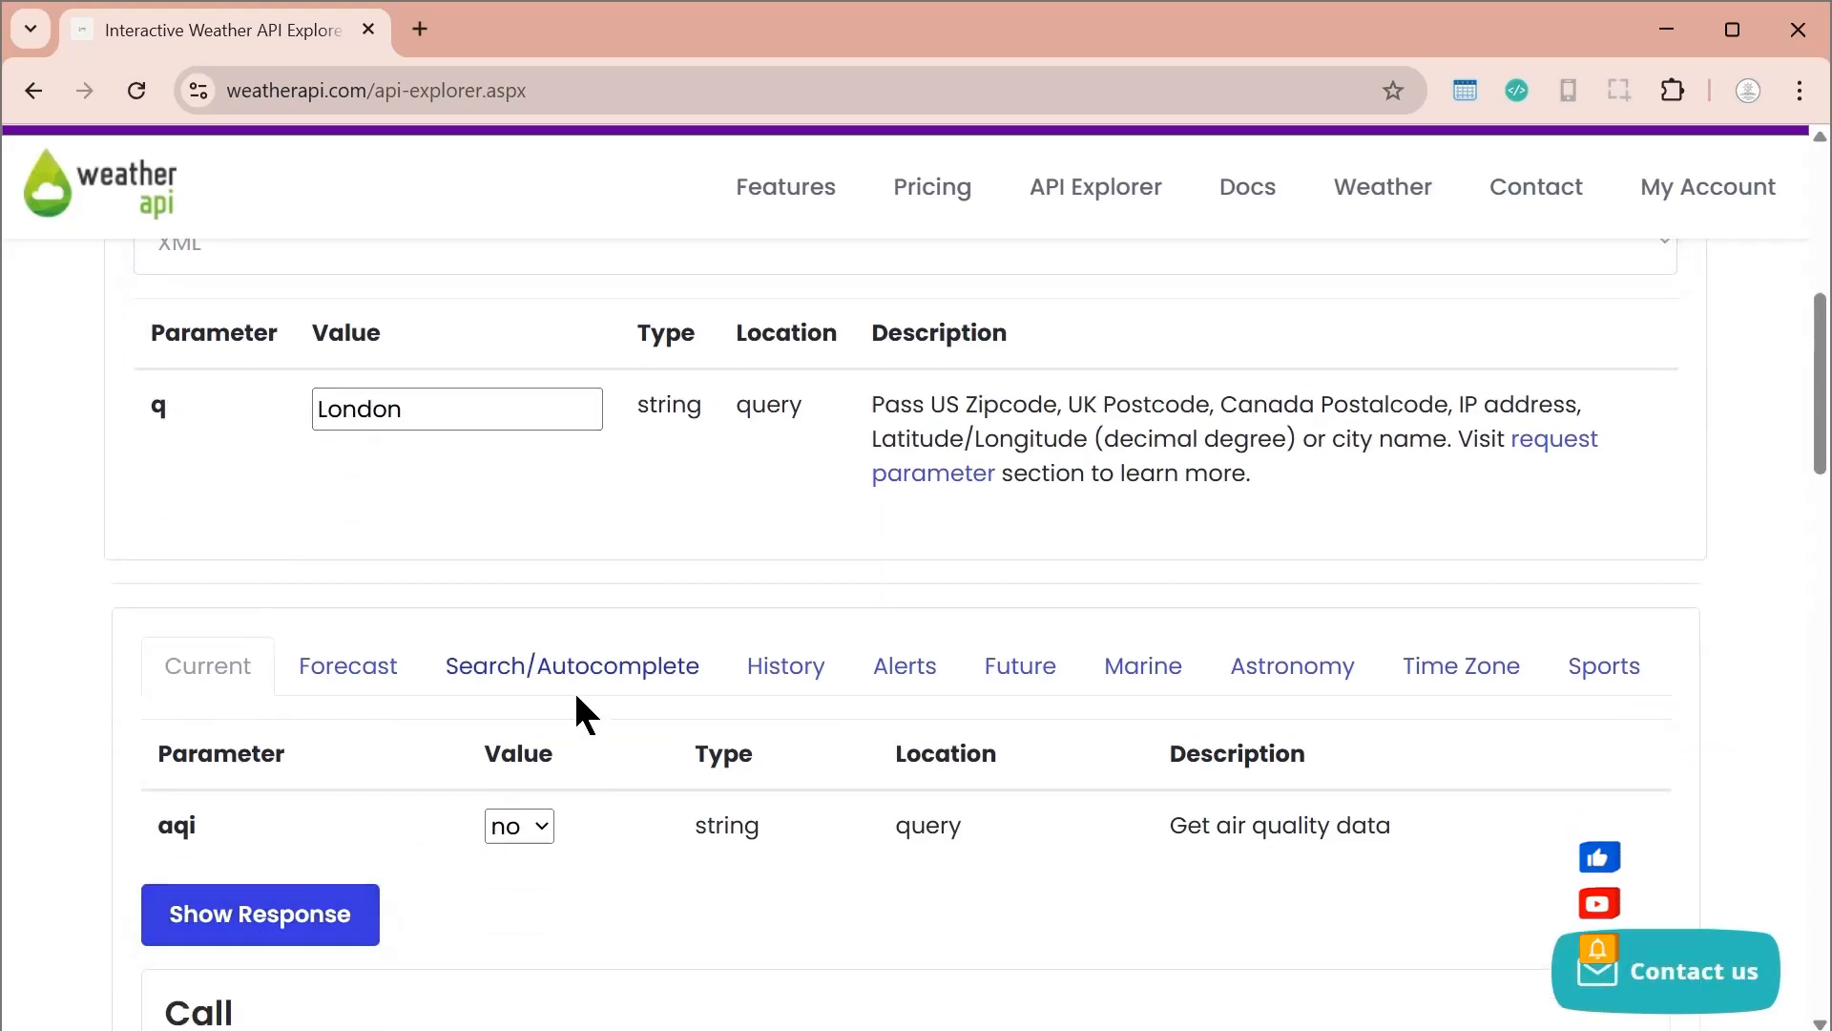
# Copy the generated call URL and review the response code, headers and body beneath it
pyautogui.scroll(-5, 573, 707)
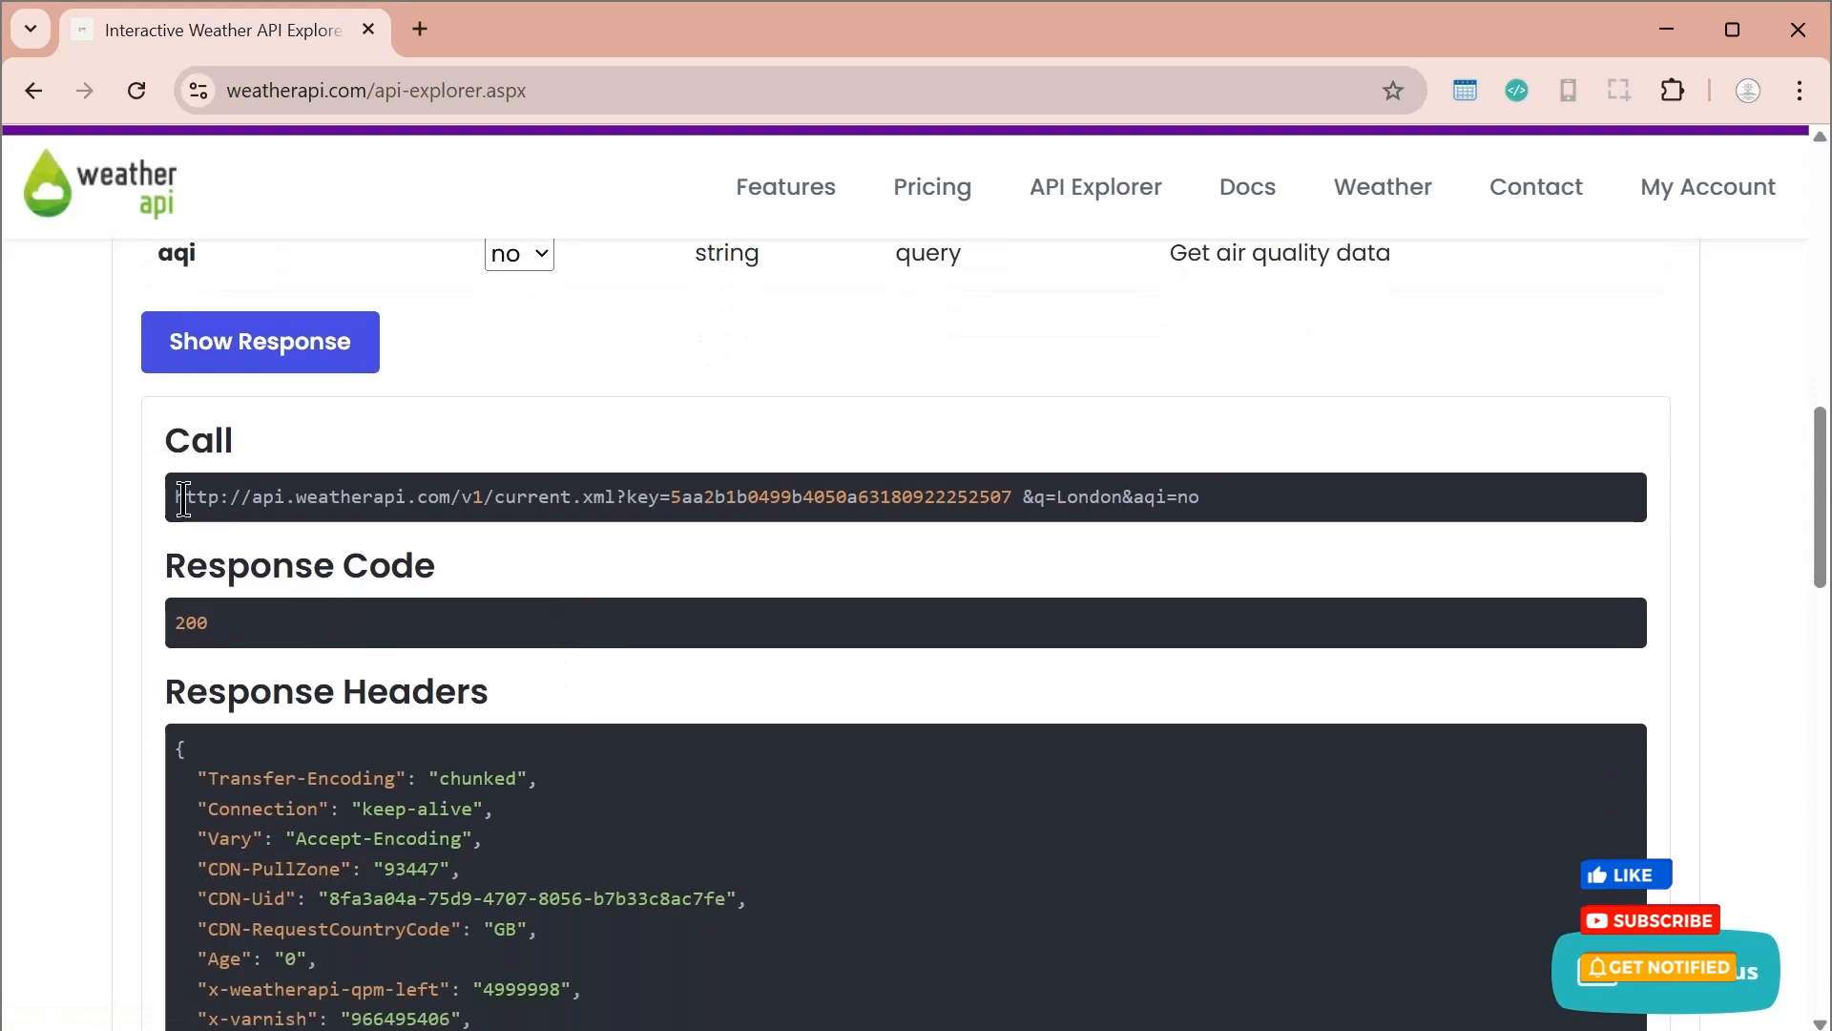
pyautogui.moveTo(200, 496); pyautogui.dragTo(1202, 500)
pyautogui.hotkey('ctrl', 'c')
pyautogui.scroll(-3, 1165, 606)
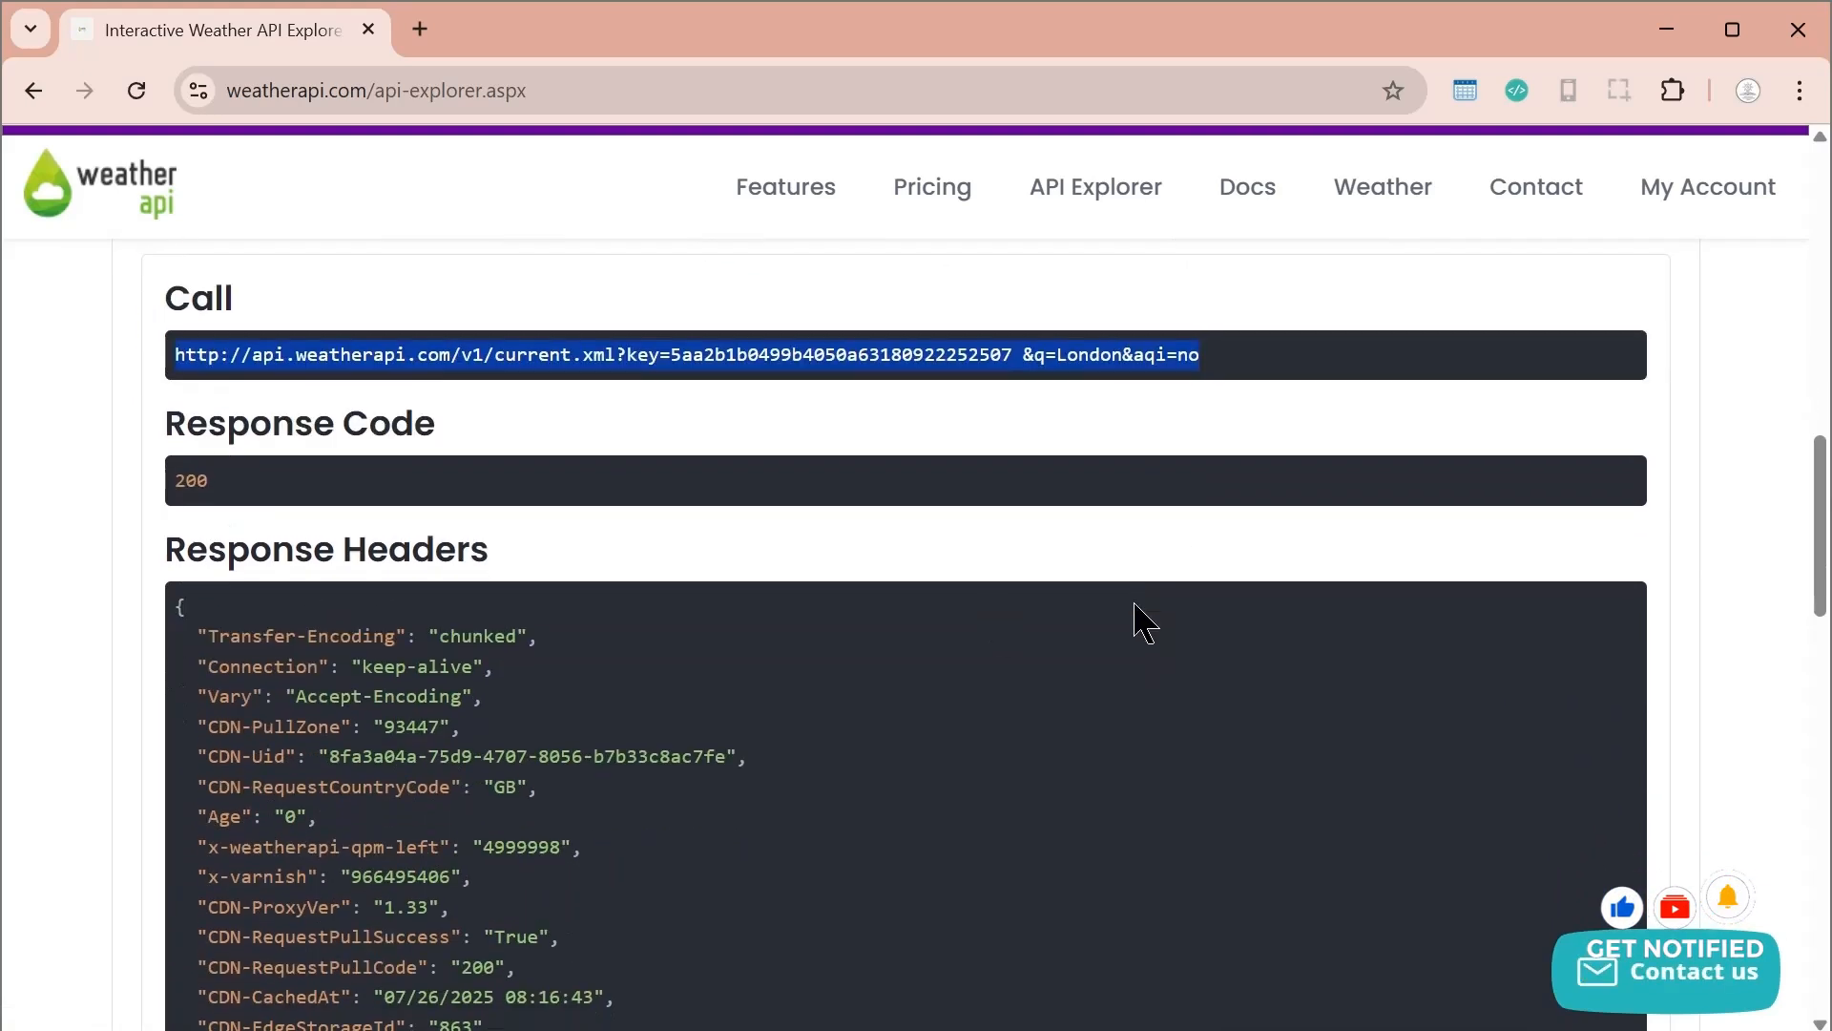
pyautogui.scroll(-4, 507, 908)
pyautogui.scroll(3, 495, 850)
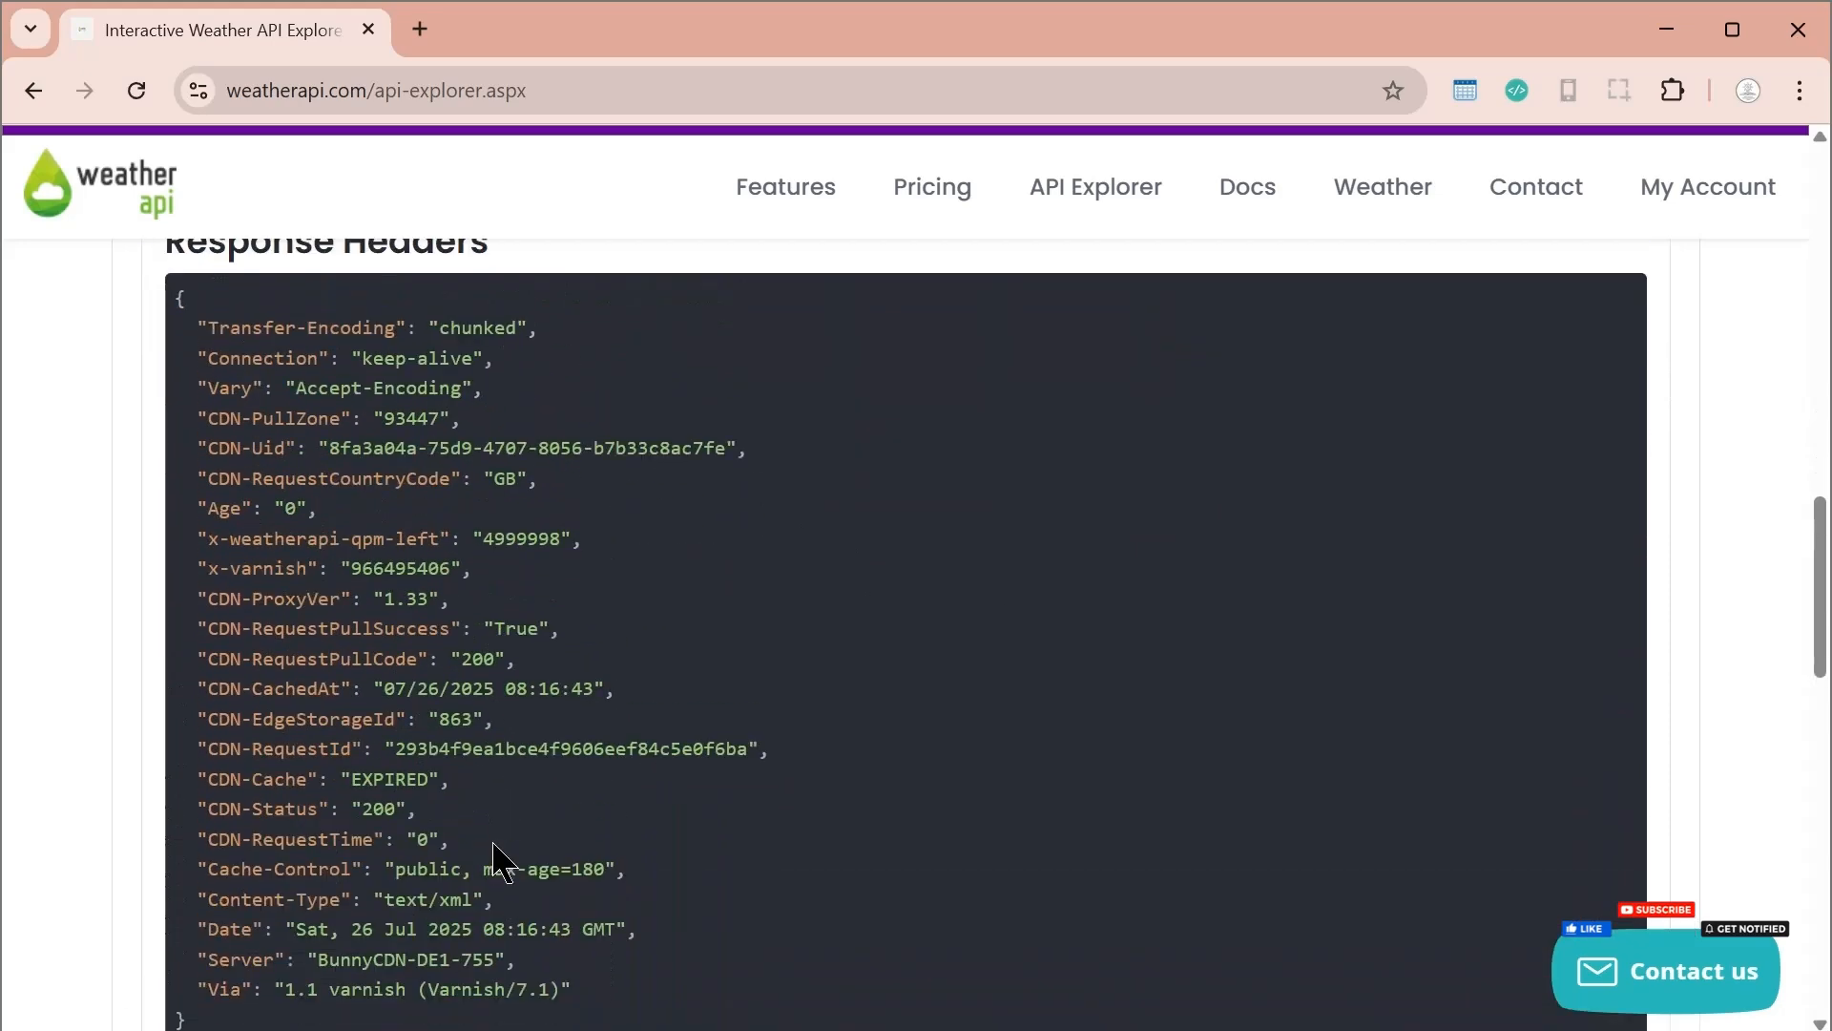
pyautogui.scroll(-4, 487, 855)
pyautogui.scroll(1, 484, 854)
pyautogui.scroll(10, 485, 854)
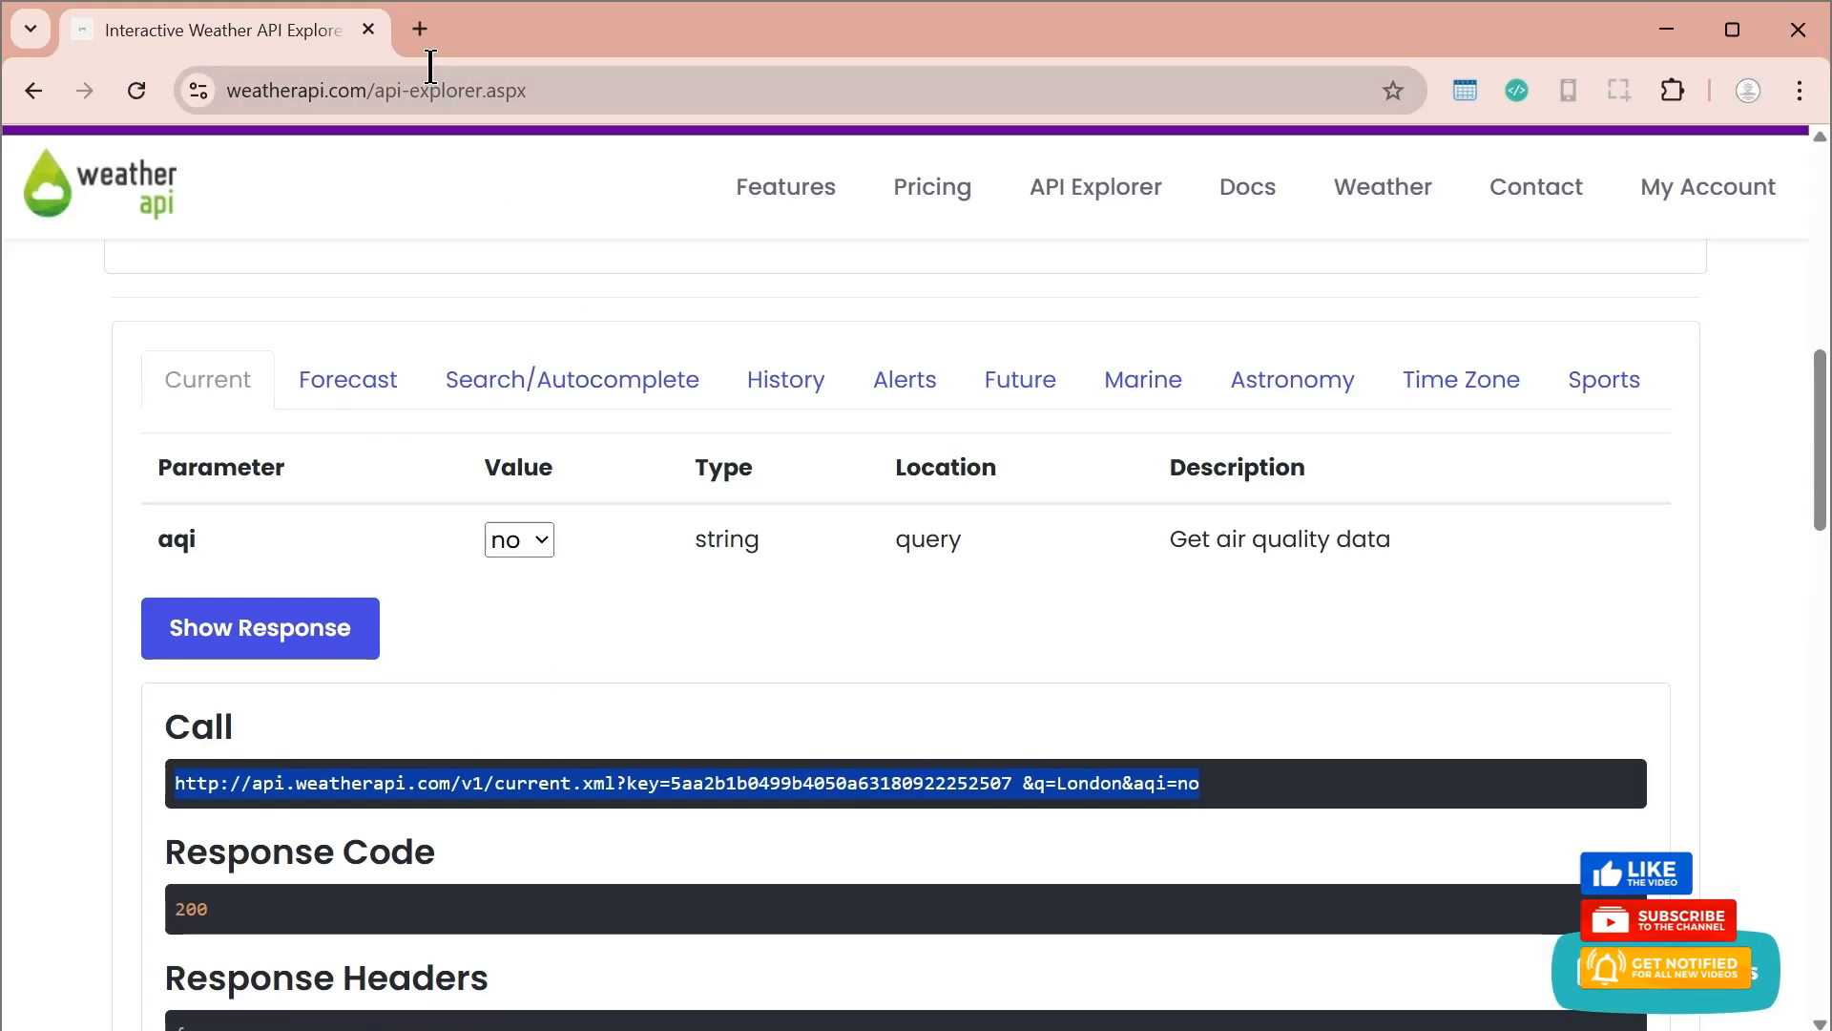
# Load the copied call URL, including its API key, in a new browser tab and review the returned XML for London
pyautogui.click(420, 28)
pyautogui.hotkey('ctrl', 'v')
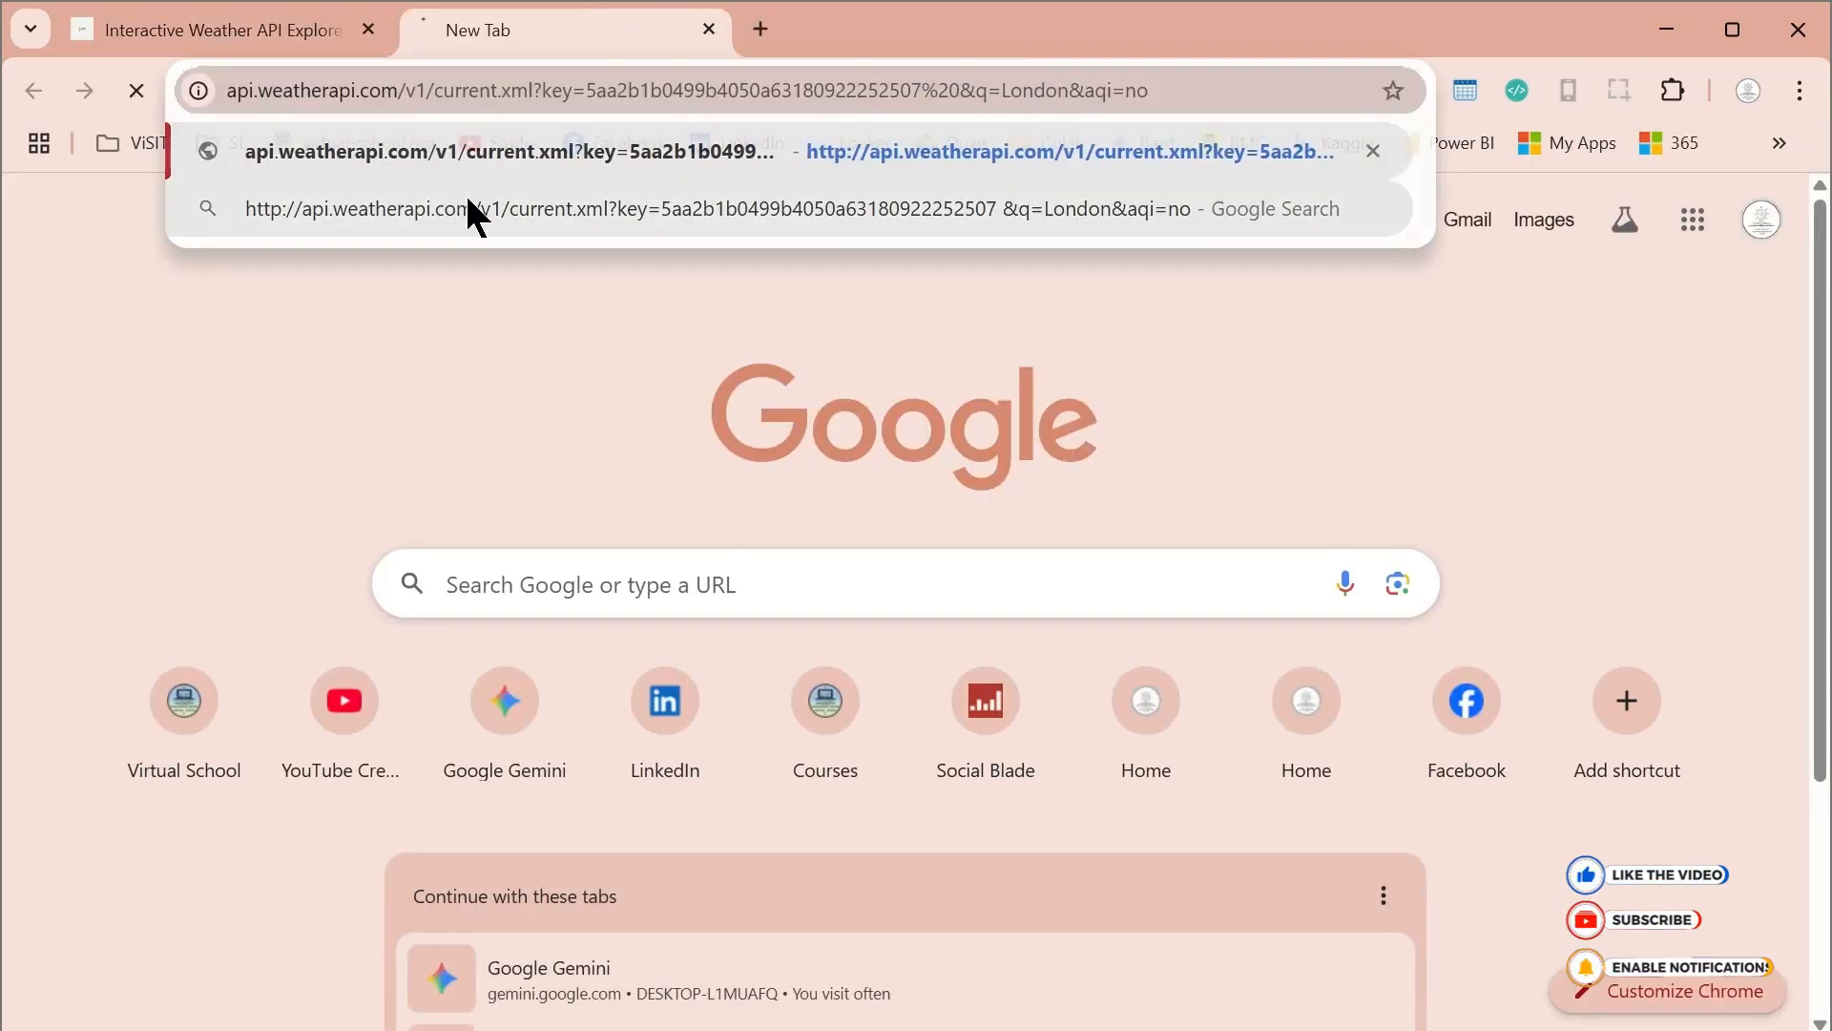
pyautogui.press('Return')
pyautogui.scroll(-1, 334, 534)
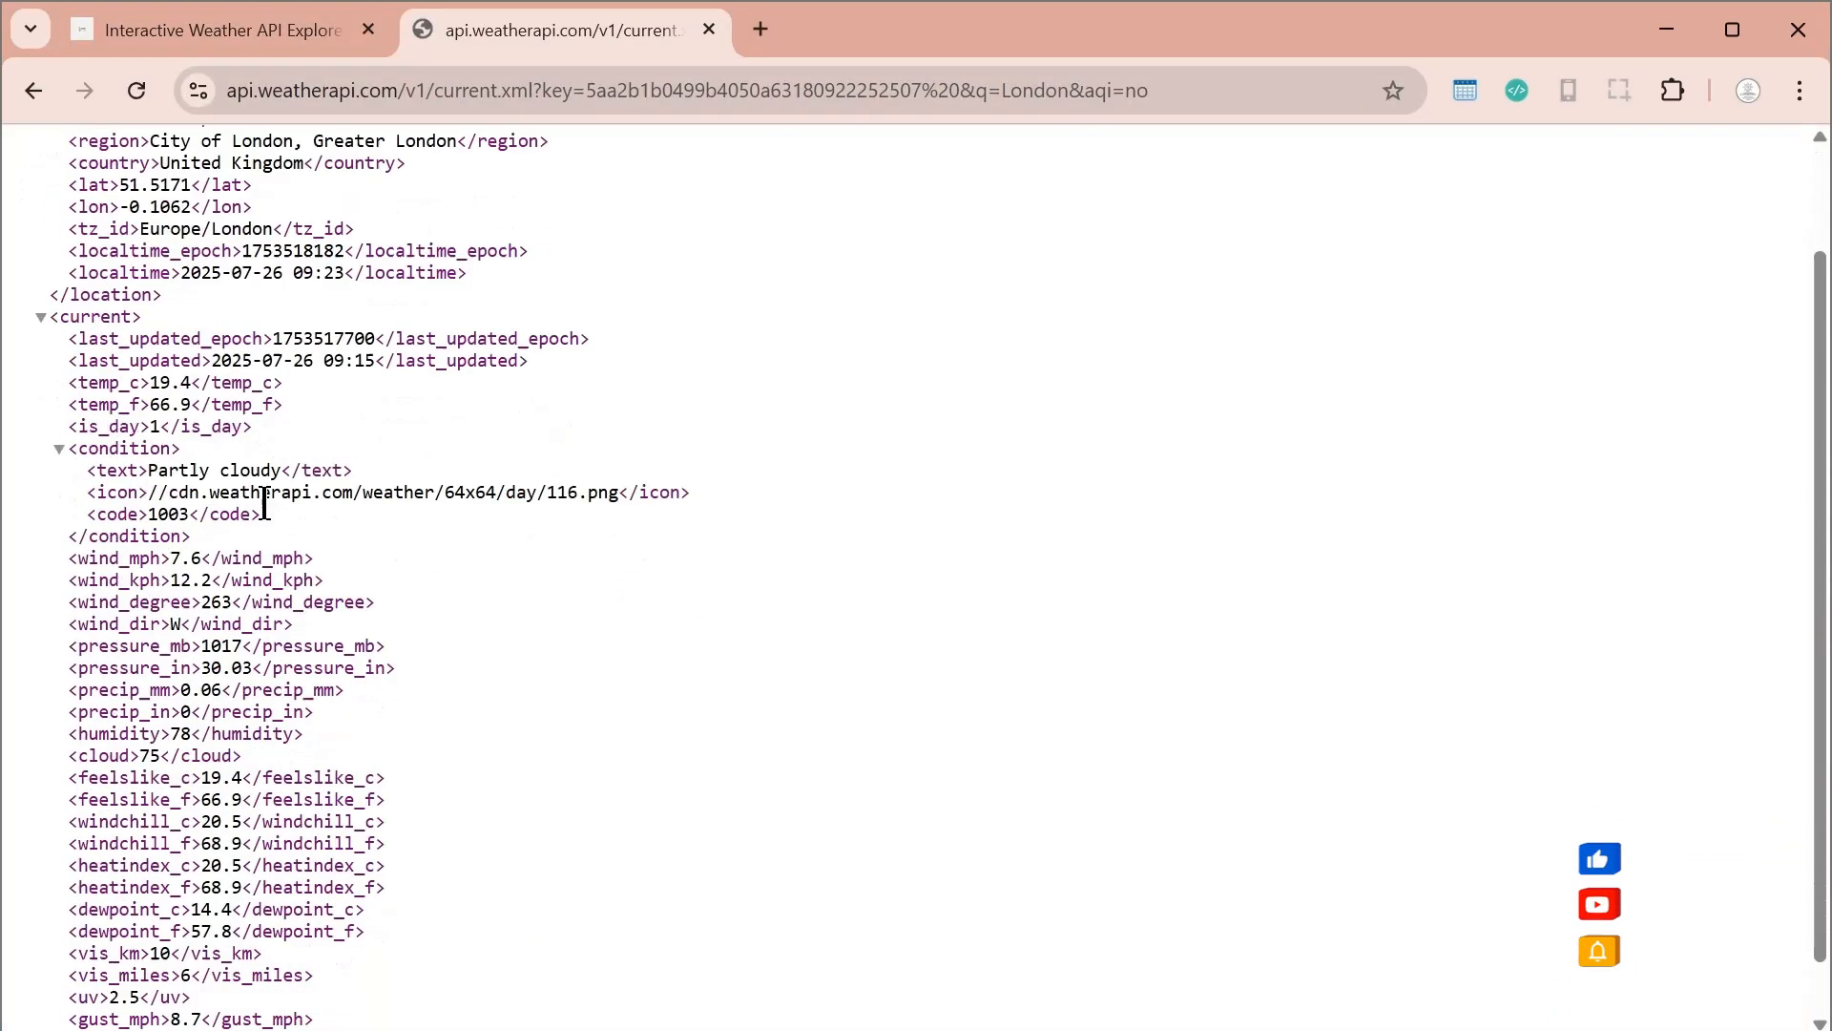
pyautogui.scroll(1, 287, 763)
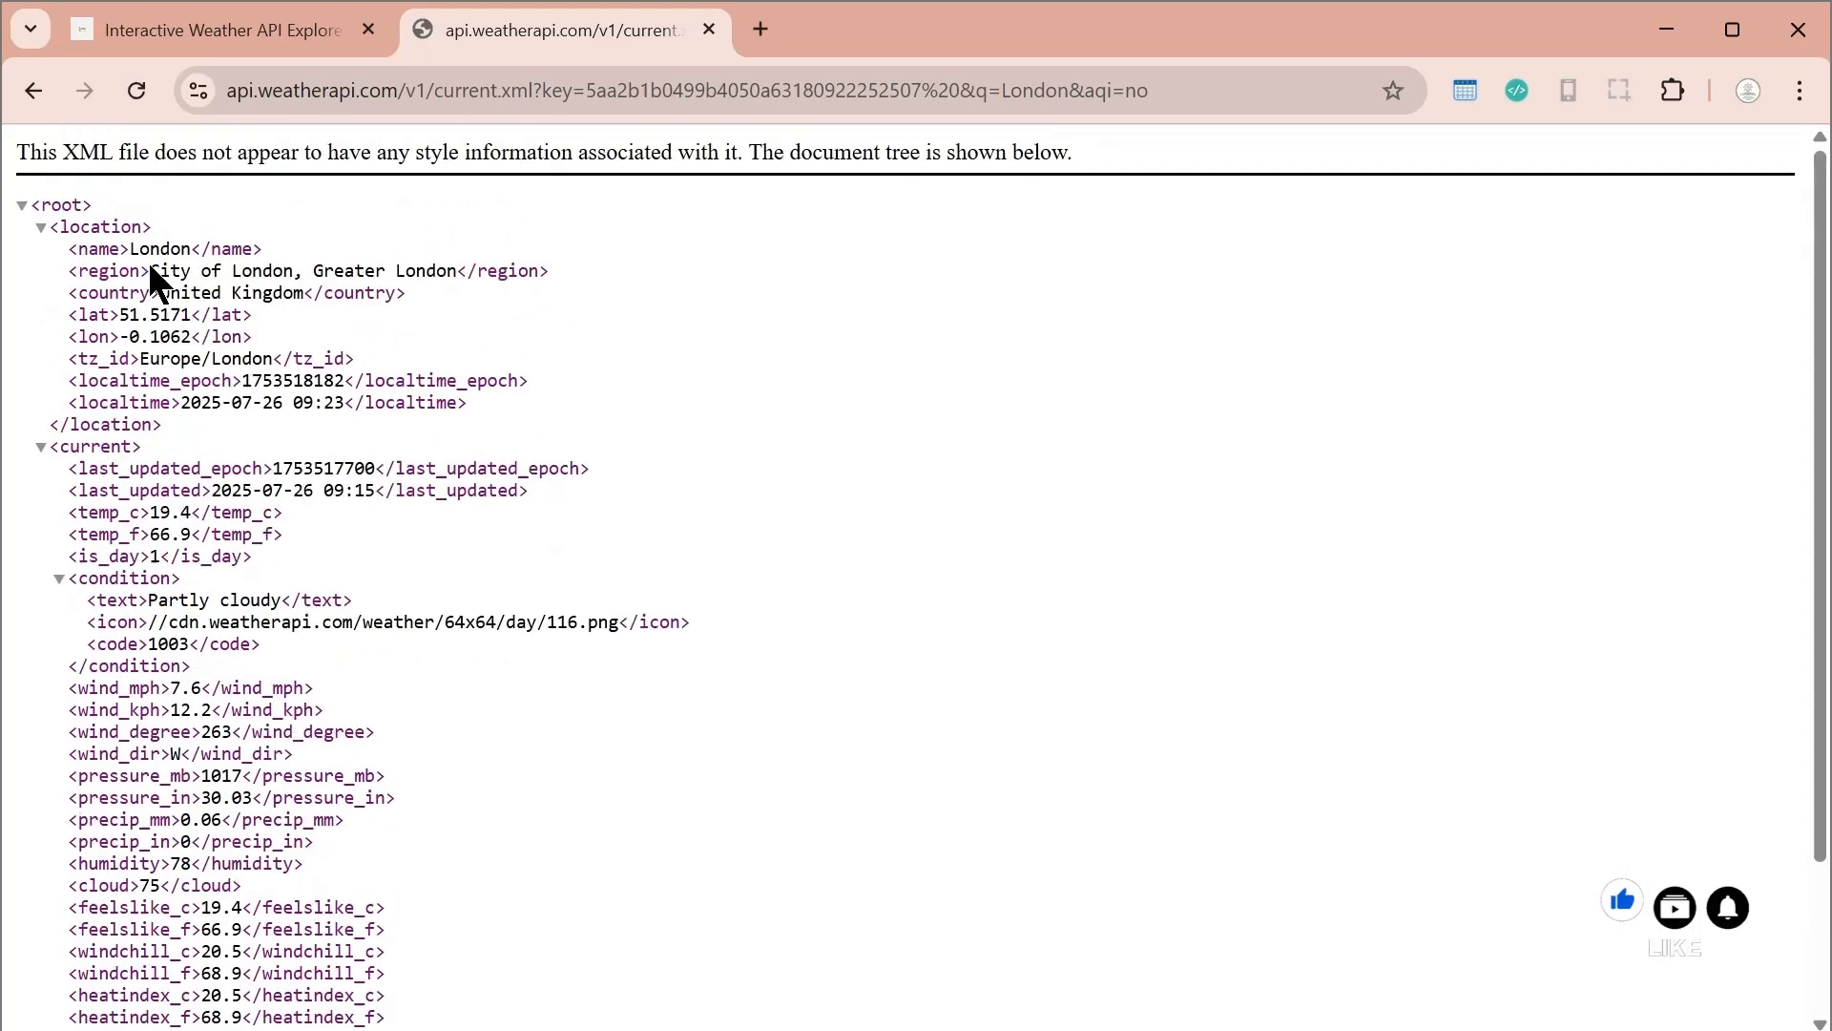
pyautogui.moveTo(133, 248); pyautogui.dragTo(200, 248)
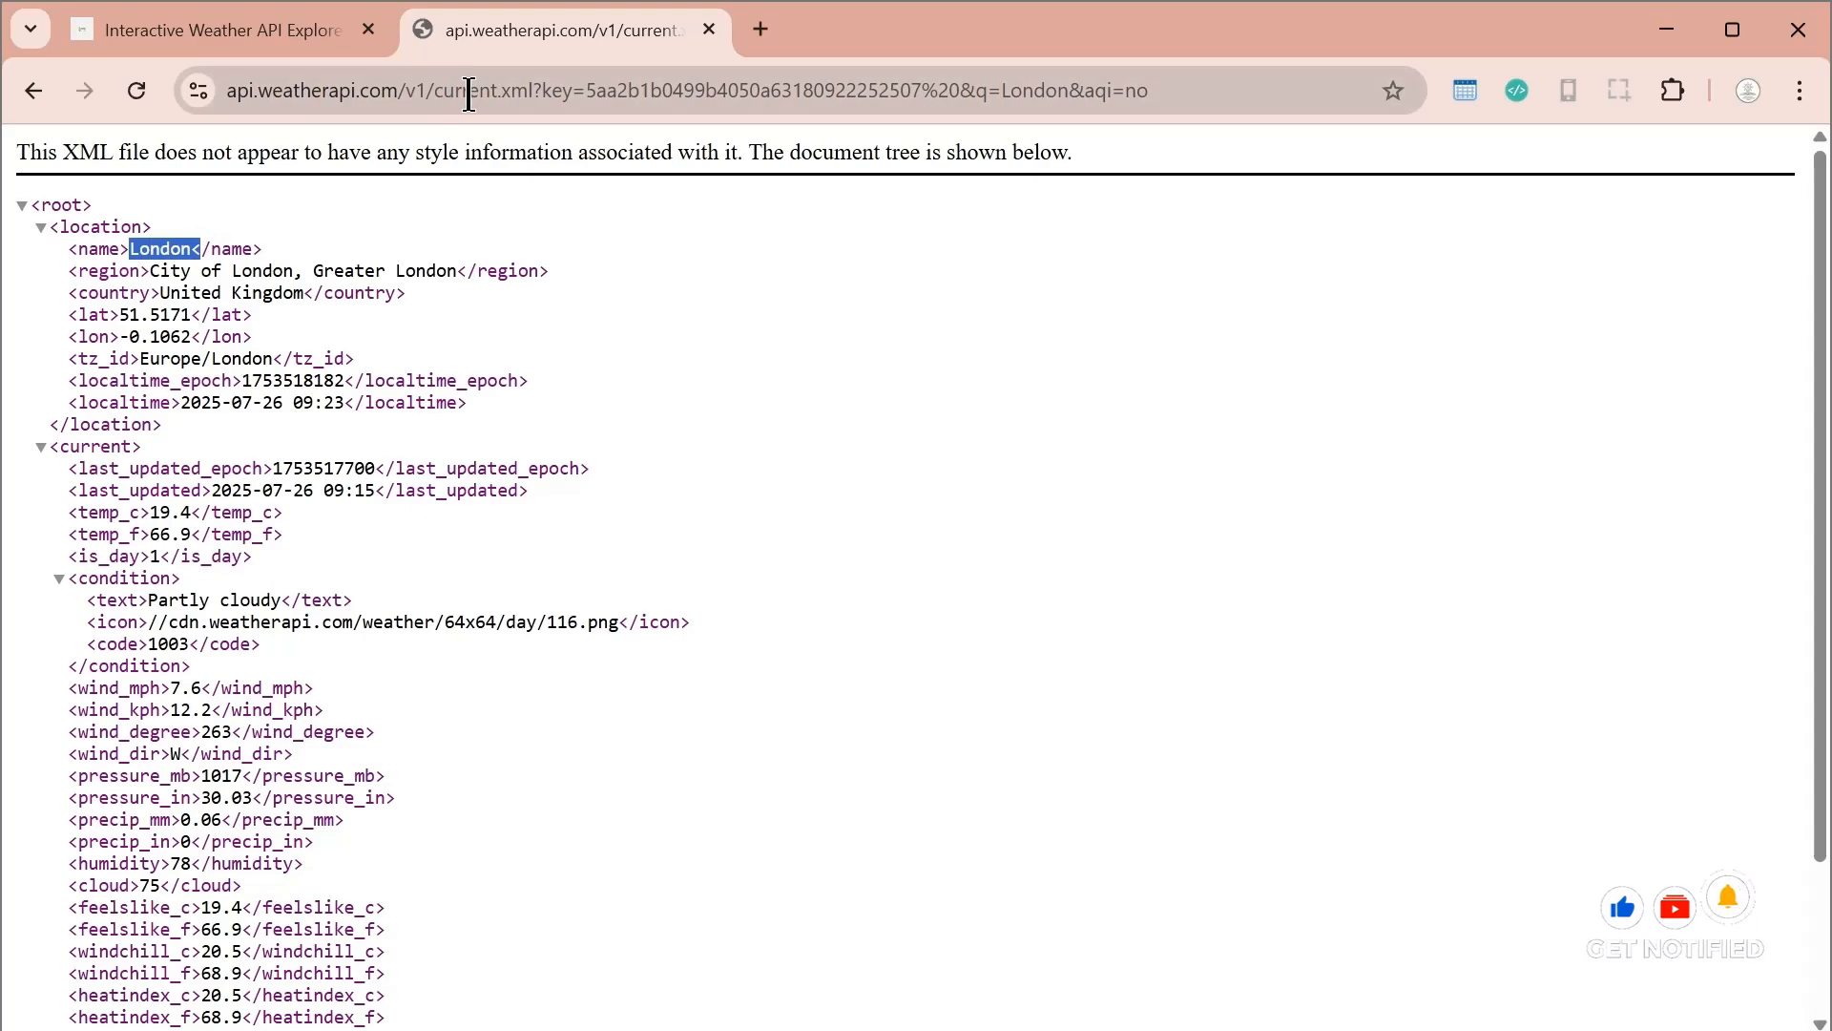
pyautogui.click(212, 29)
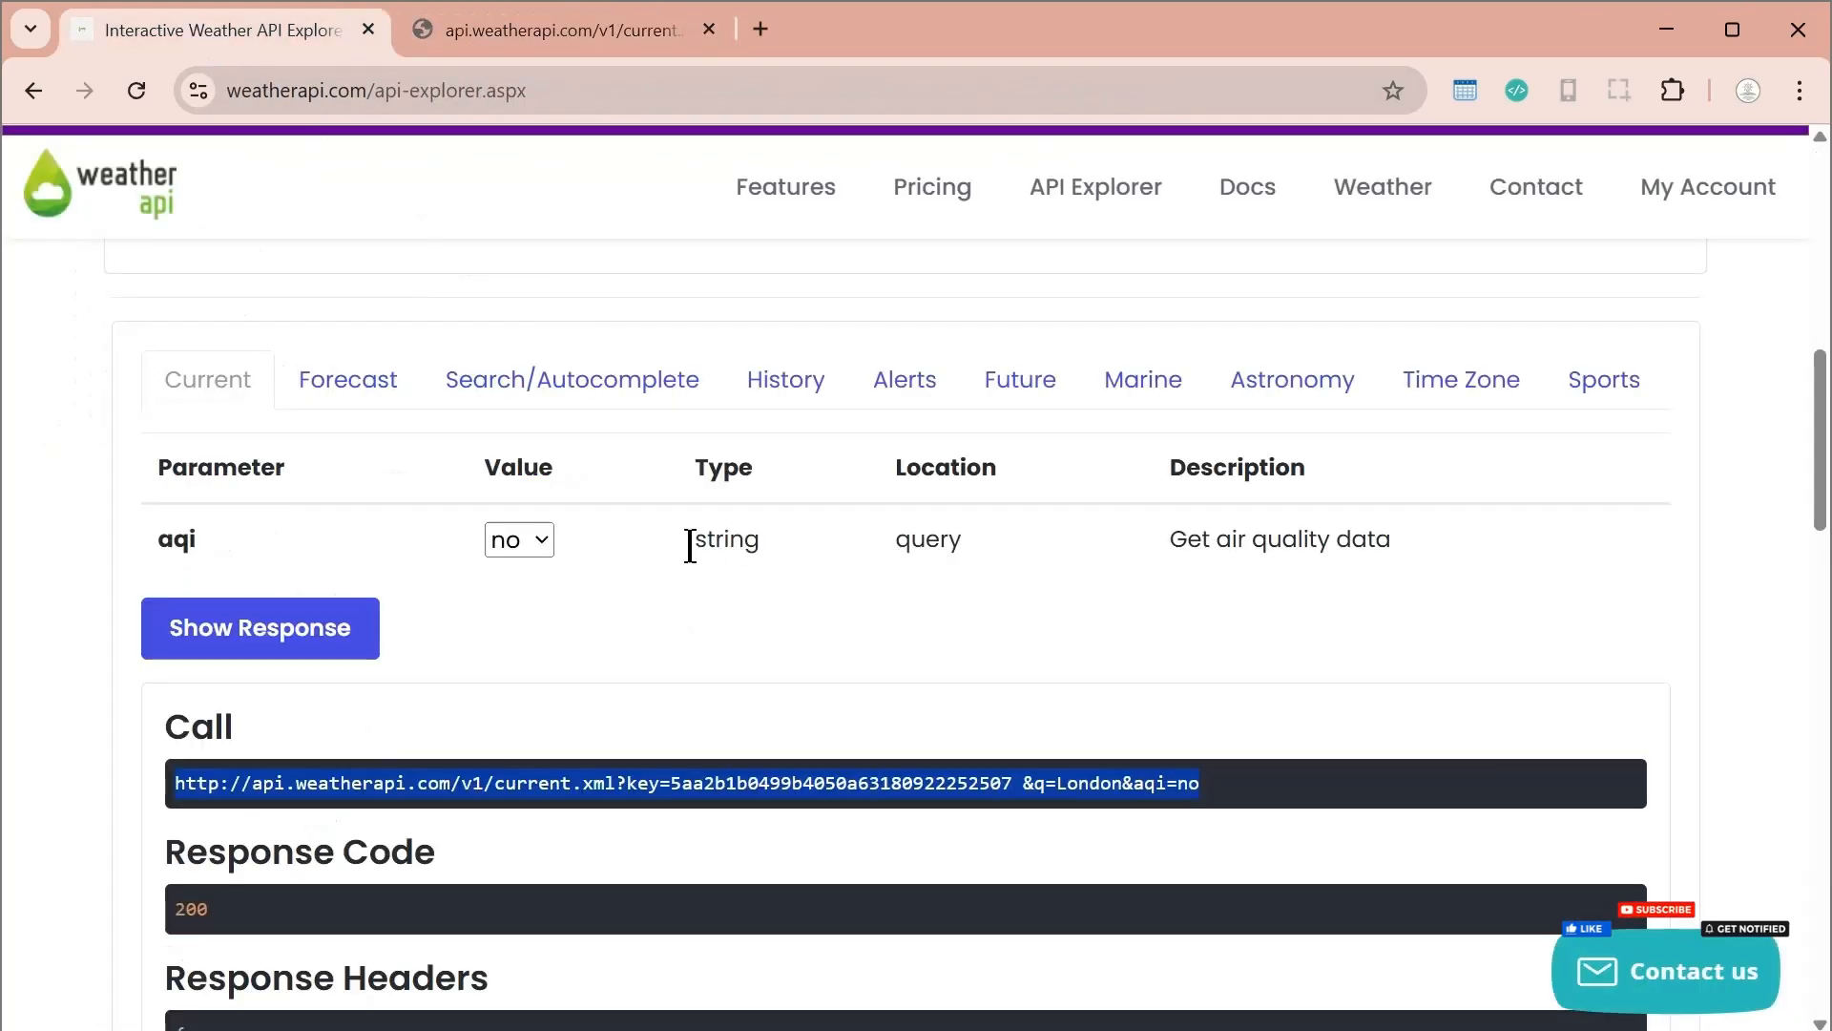
# Examine the Forecast request parameters and the other available request types in the Interactive API Explorer
pyautogui.scroll(3, 334, 655)
pyautogui.click(334, 655)
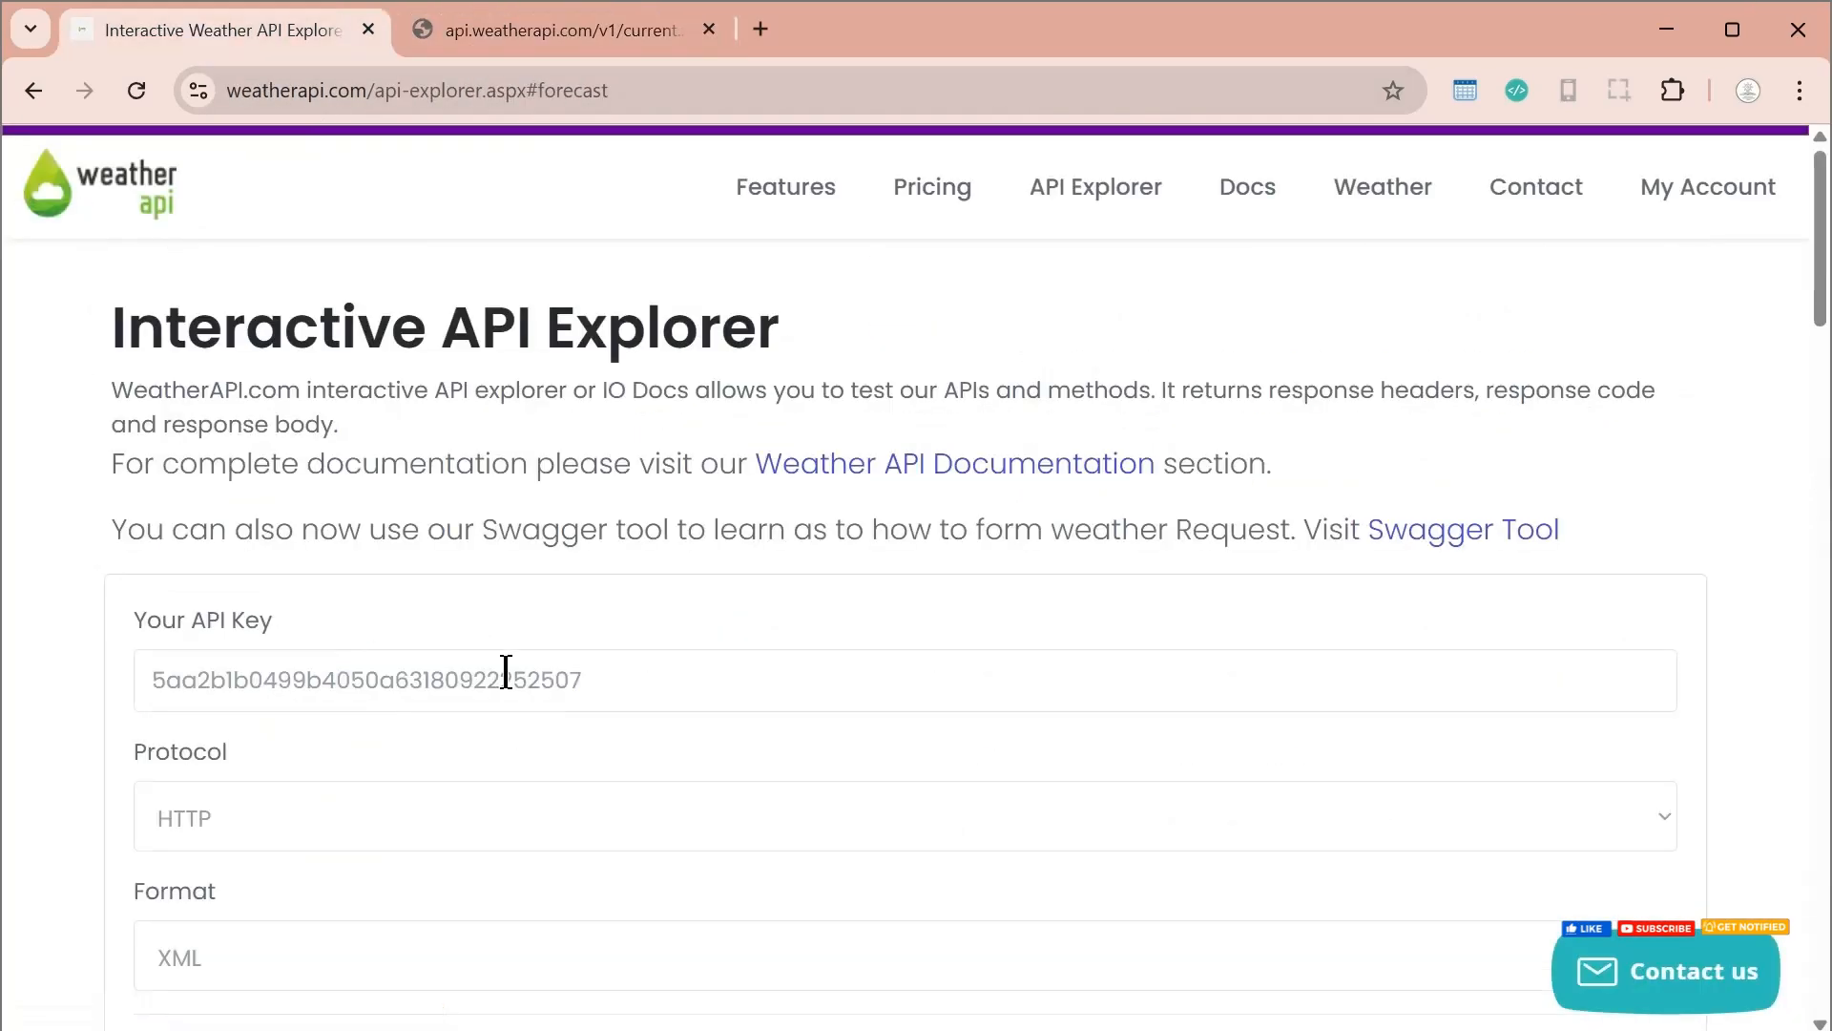
pyautogui.scroll(-4, 573, 685)
pyautogui.scroll(5, 26, 277)
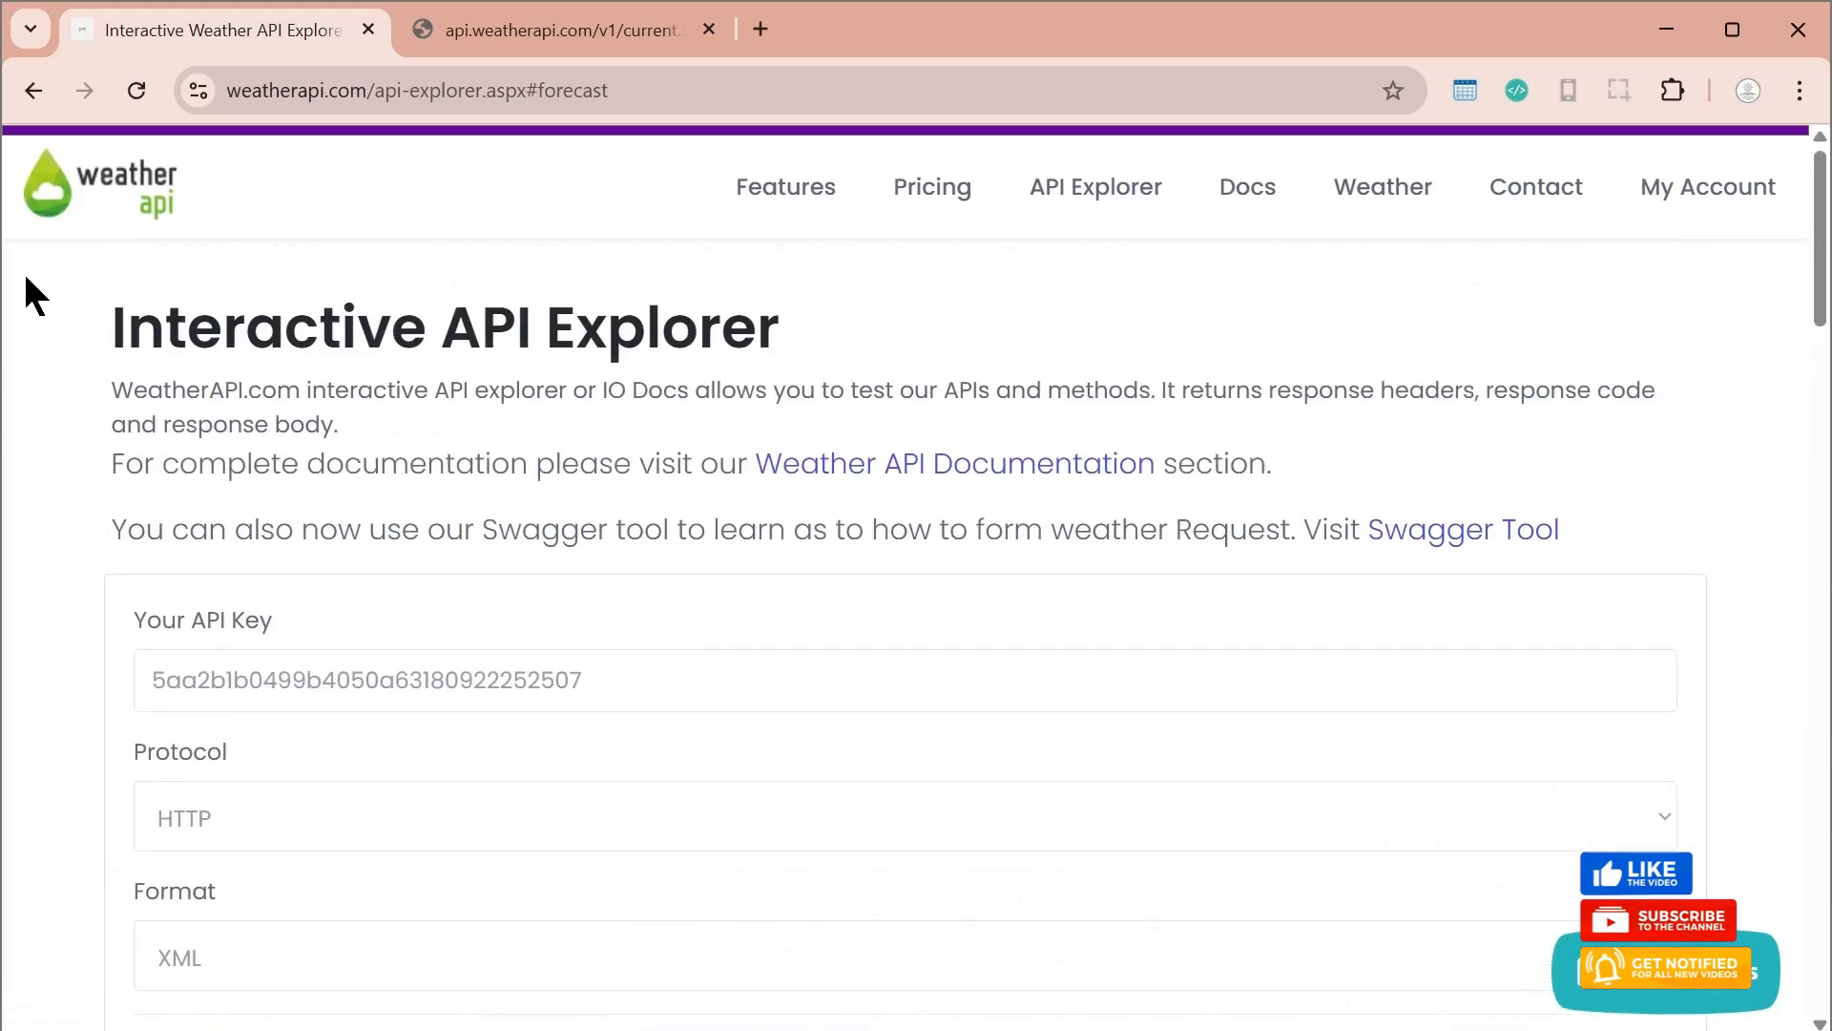
pyautogui.click(33, 93)
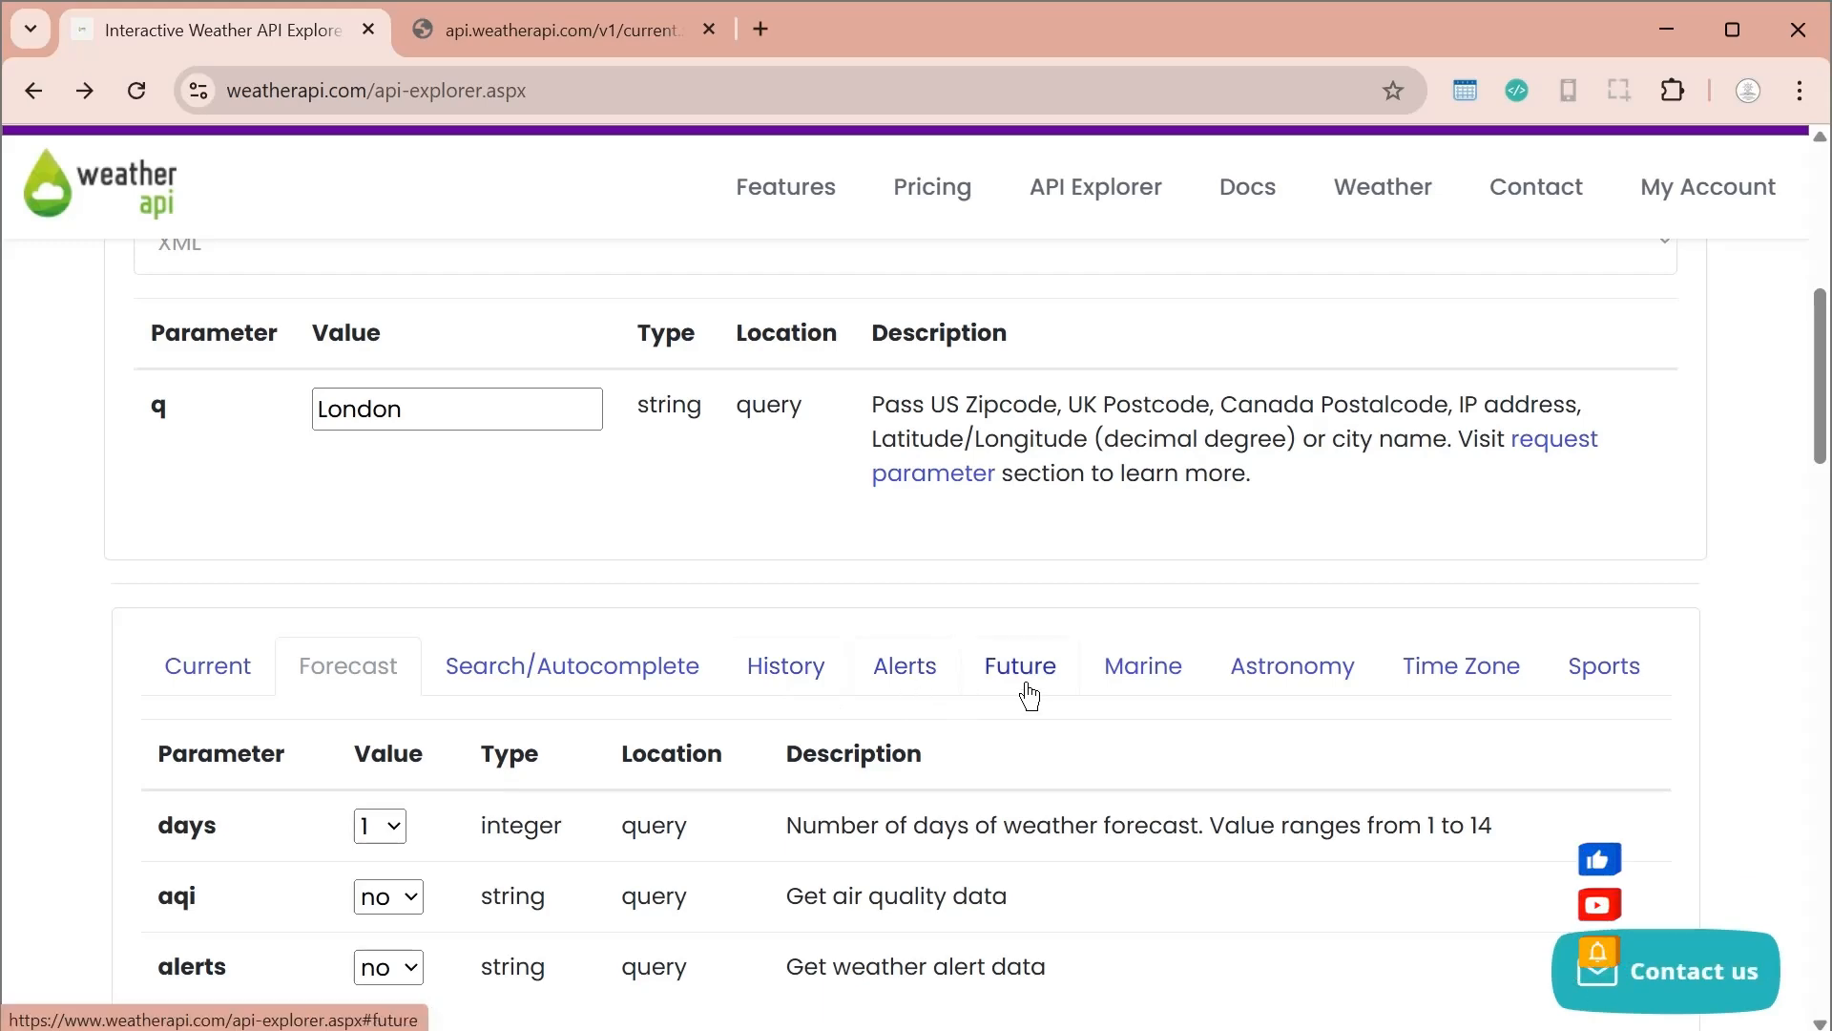
pyautogui.scroll(-6, 1317, 785)
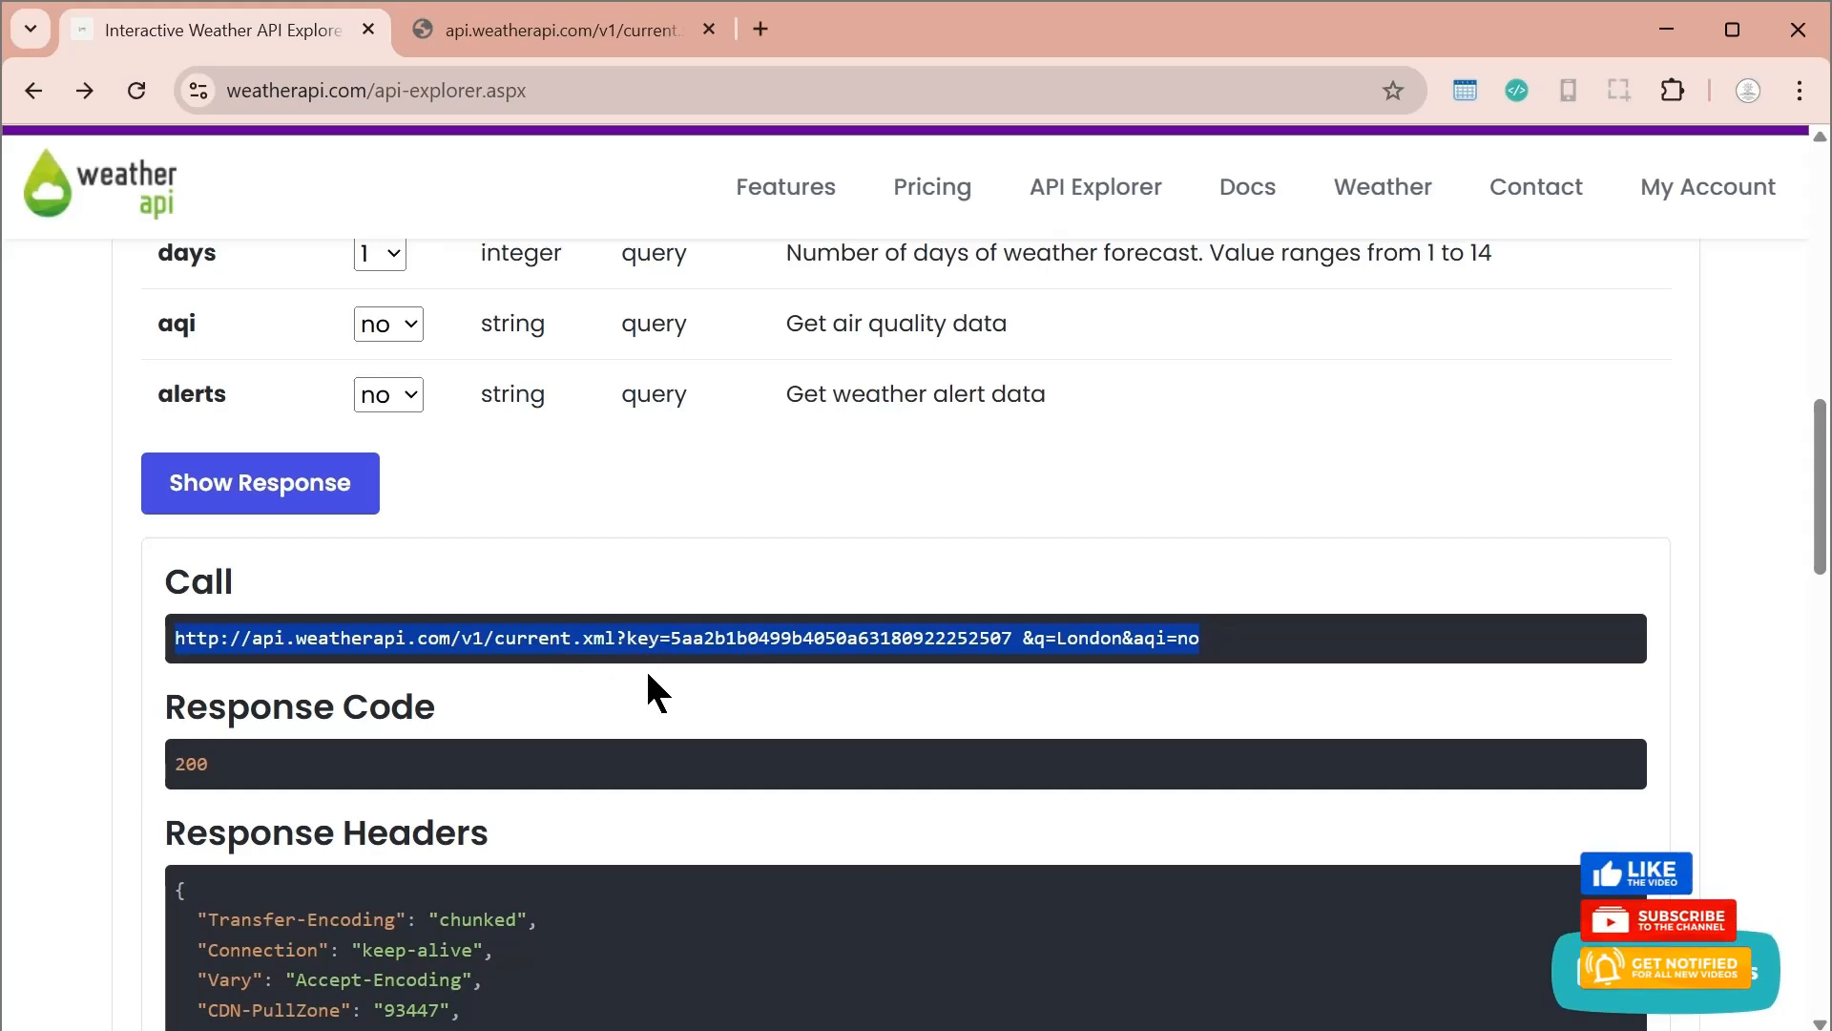
pyautogui.scroll(7, 645, 670)
pyautogui.scroll(6, 487, 557)
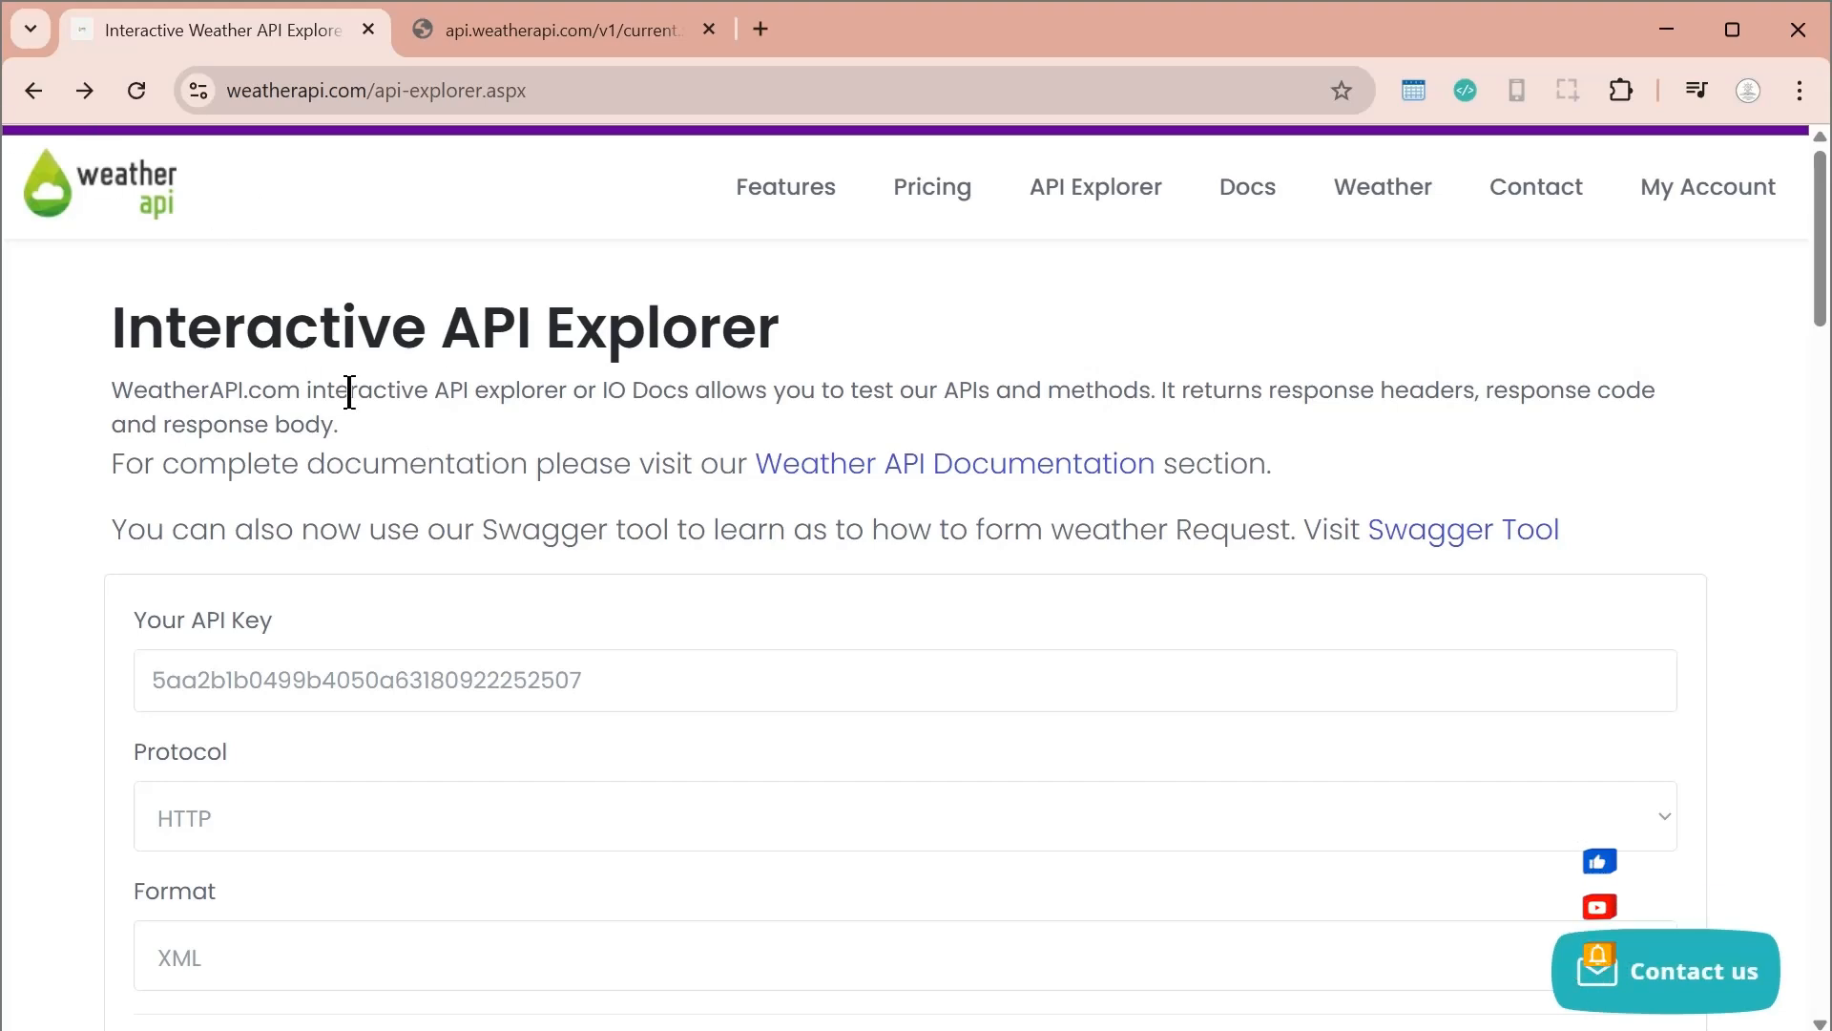
# Return to the London current-weather XML page and select its entire request URL for copying
pyautogui.click(554, 29)
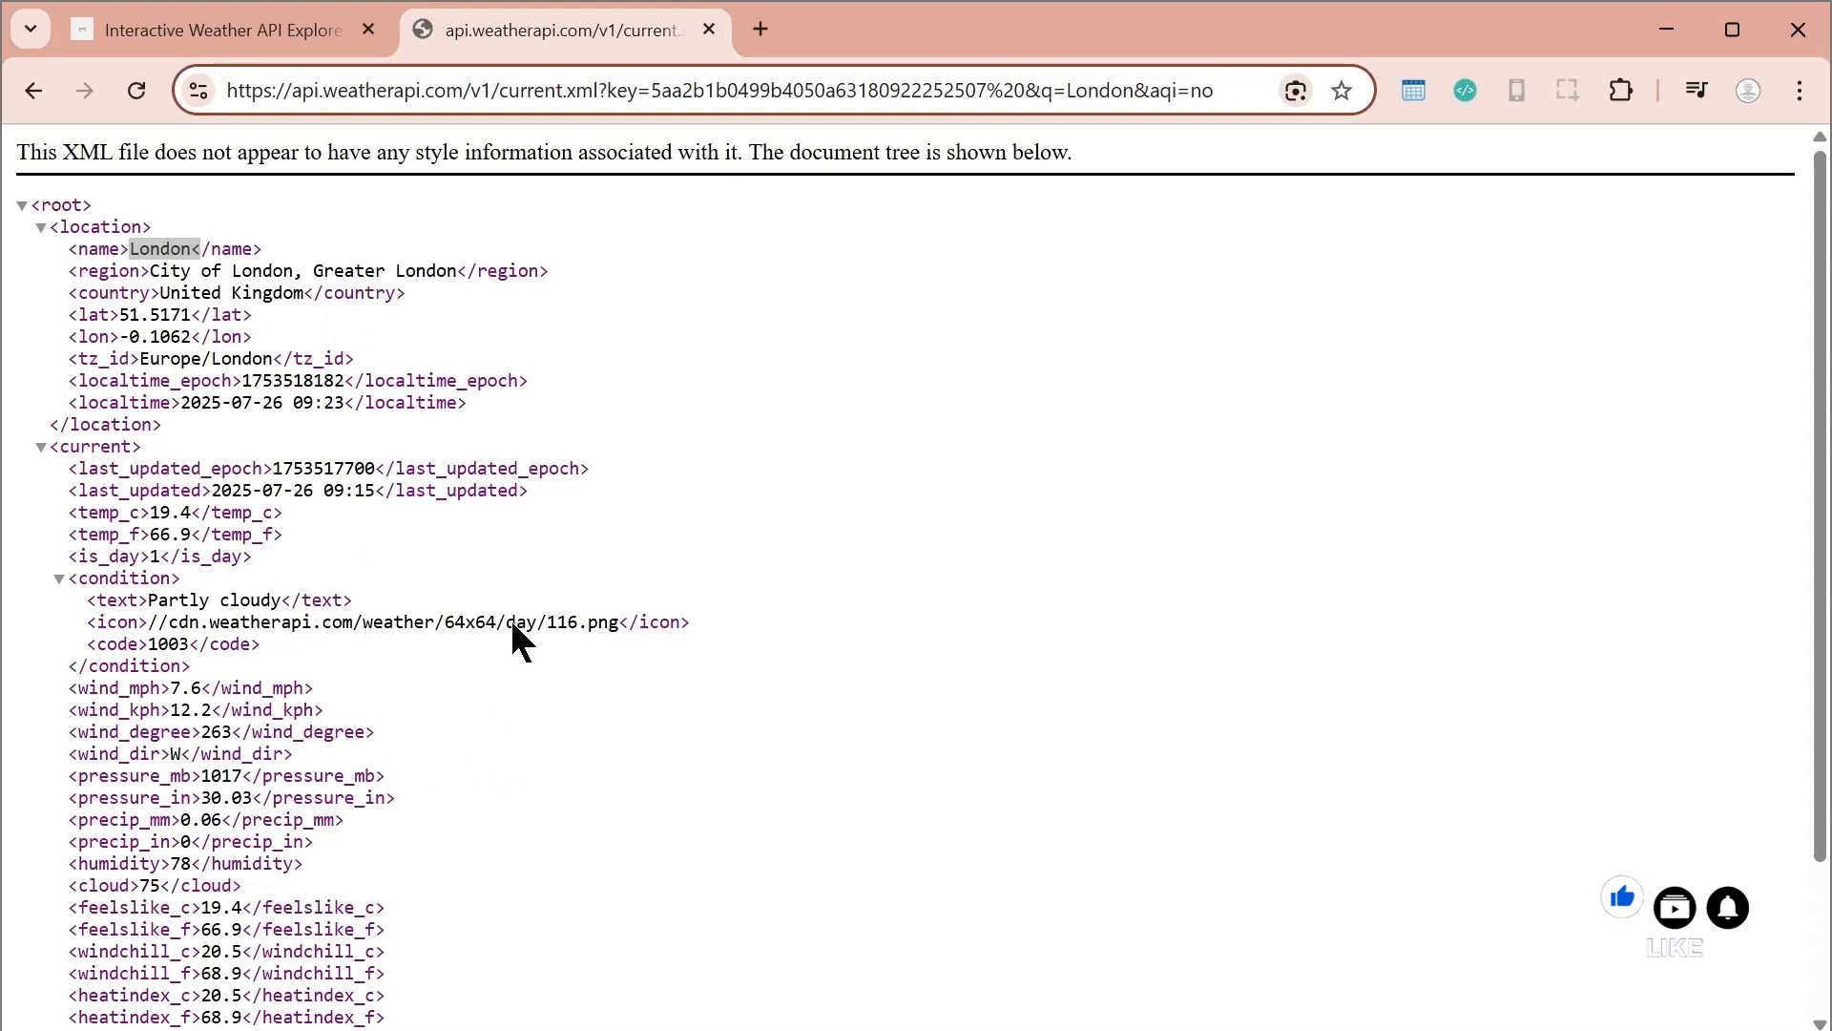
pyautogui.doubleClick(730, 86)
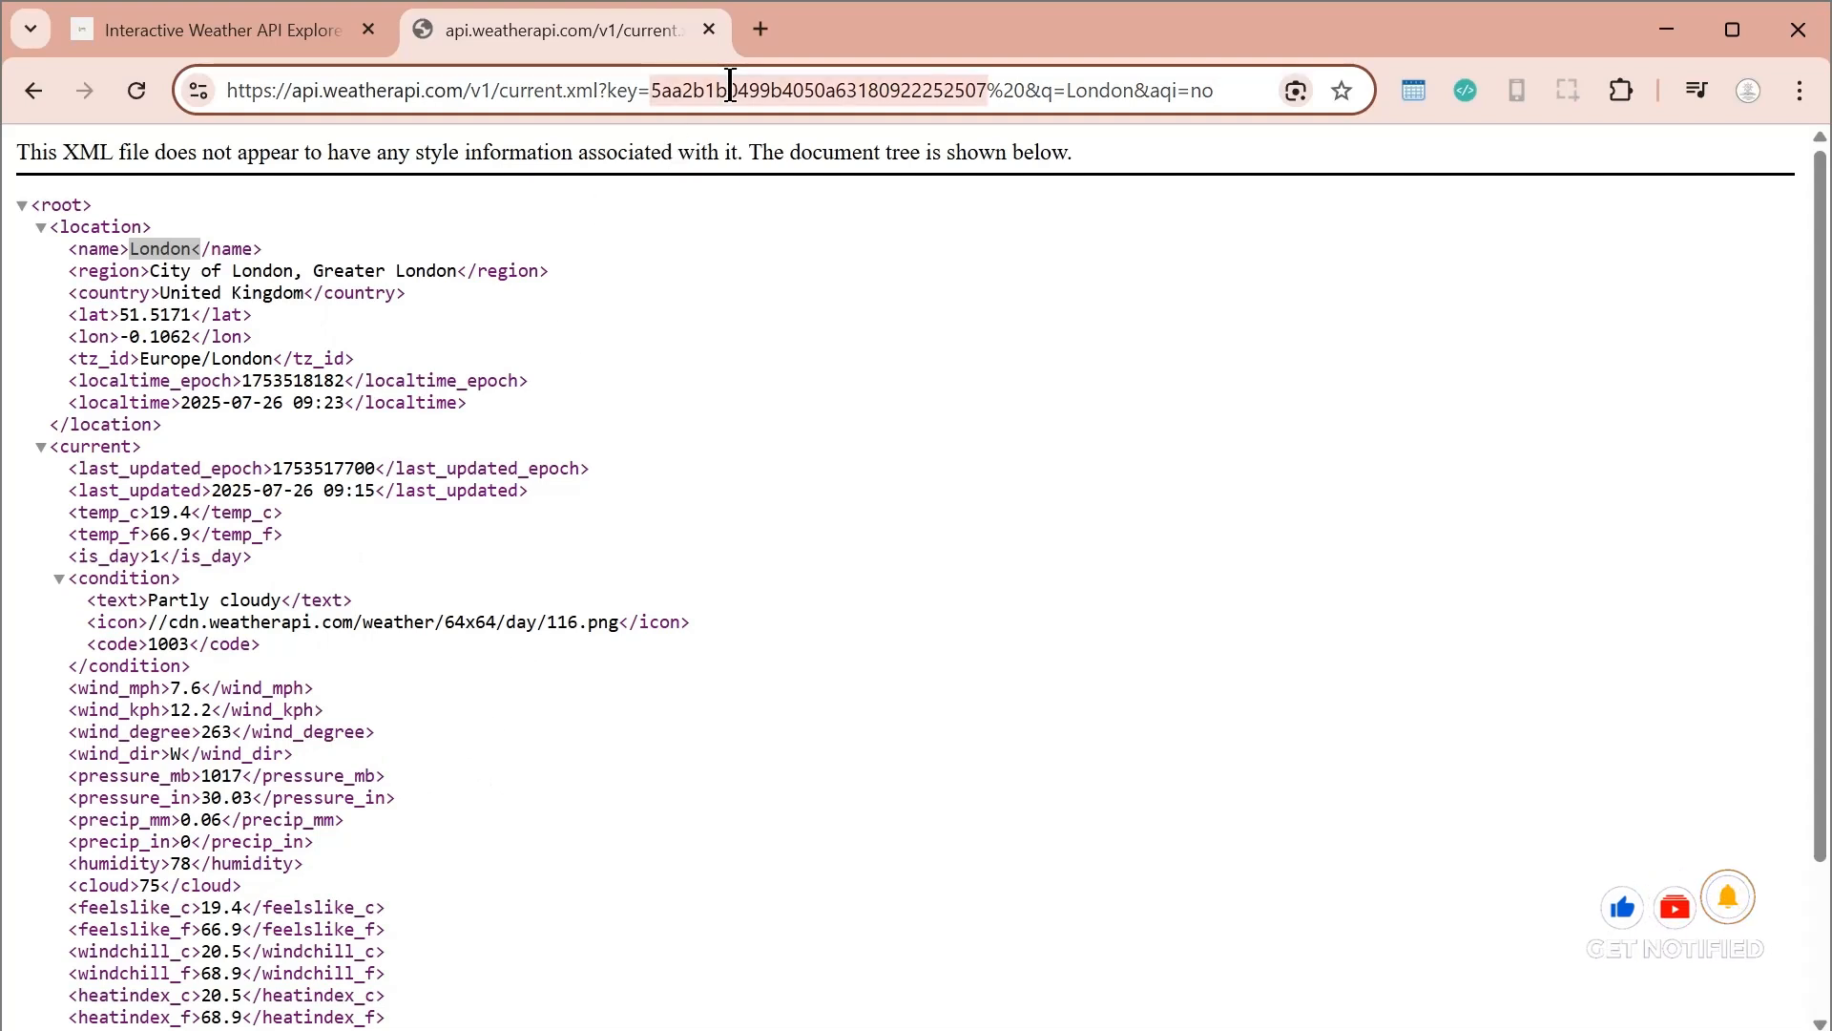
pyautogui.tripleClick(730, 86)
pyautogui.doubleClick(730, 86)
pyautogui.click(732, 91)
pyautogui.hotkey('shift', 'Home')
pyautogui.hotkey('ctrl', 'a')
pyautogui.hotkey('ctrl', 'c')
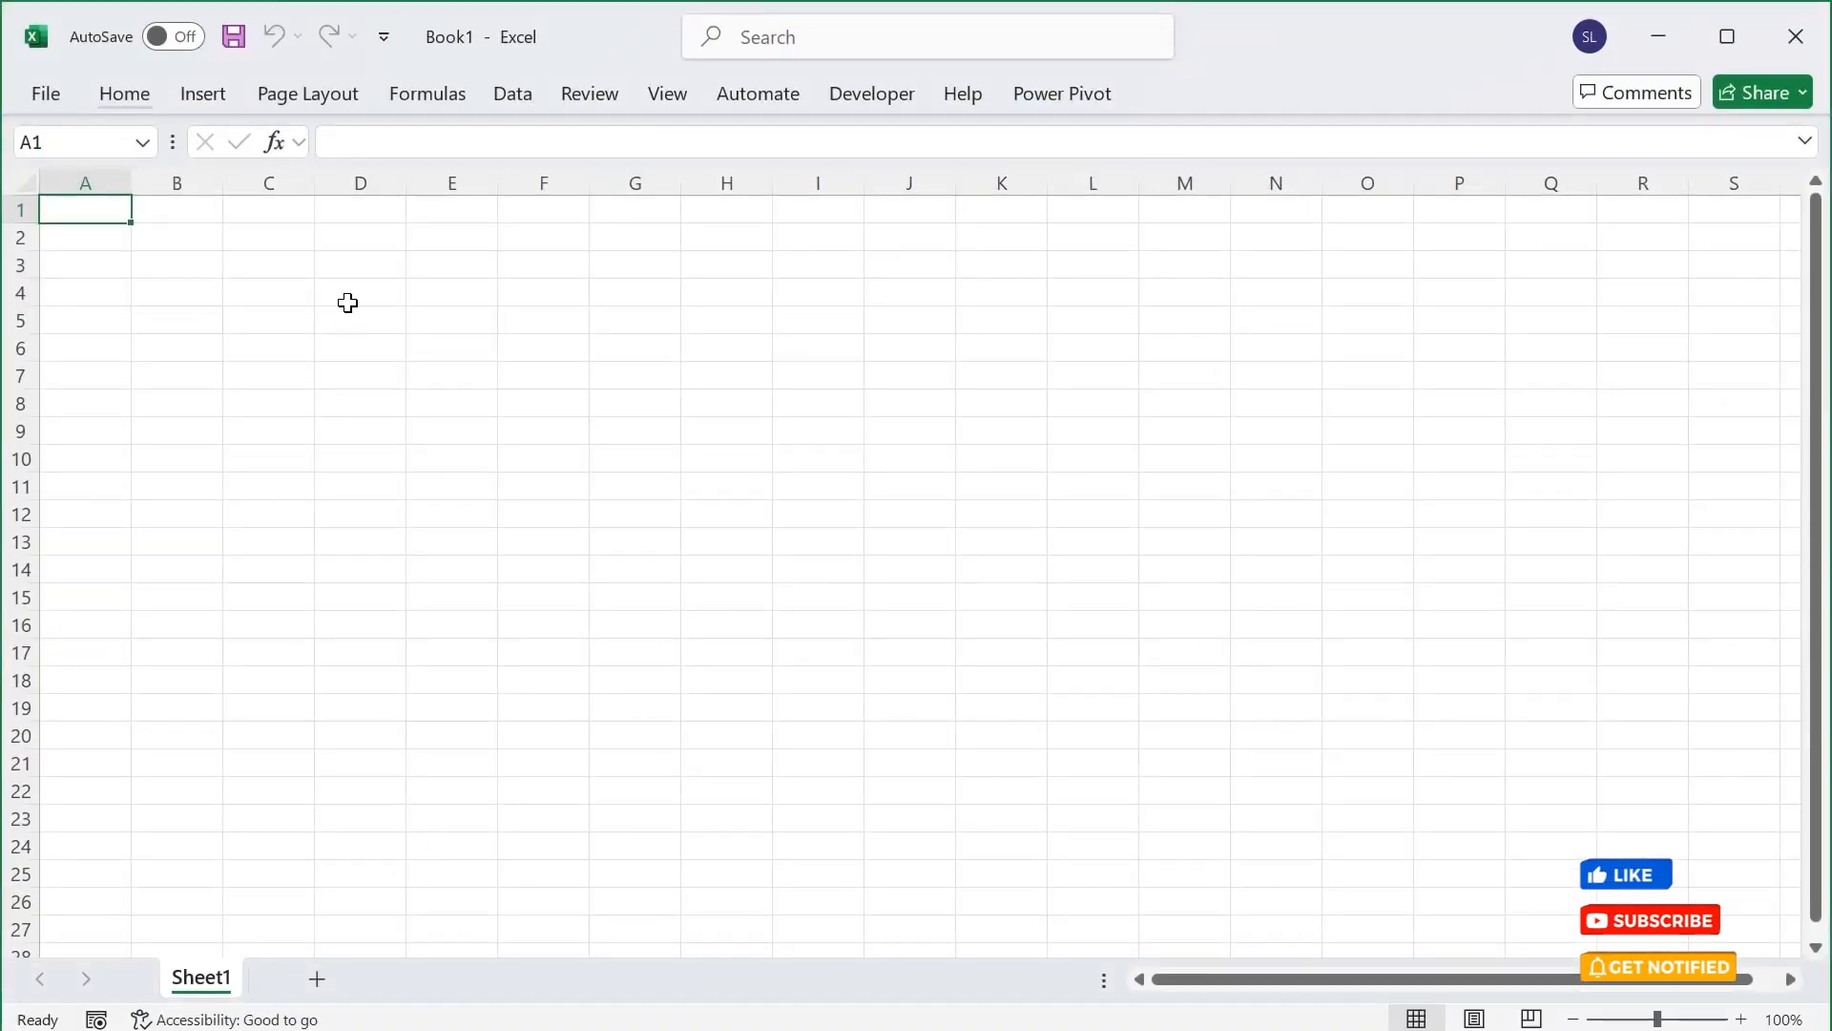
# In a blank Excel workbook, create a basic web data connection using the copied current-weather URL, including its API key
pyautogui.click(513, 93)
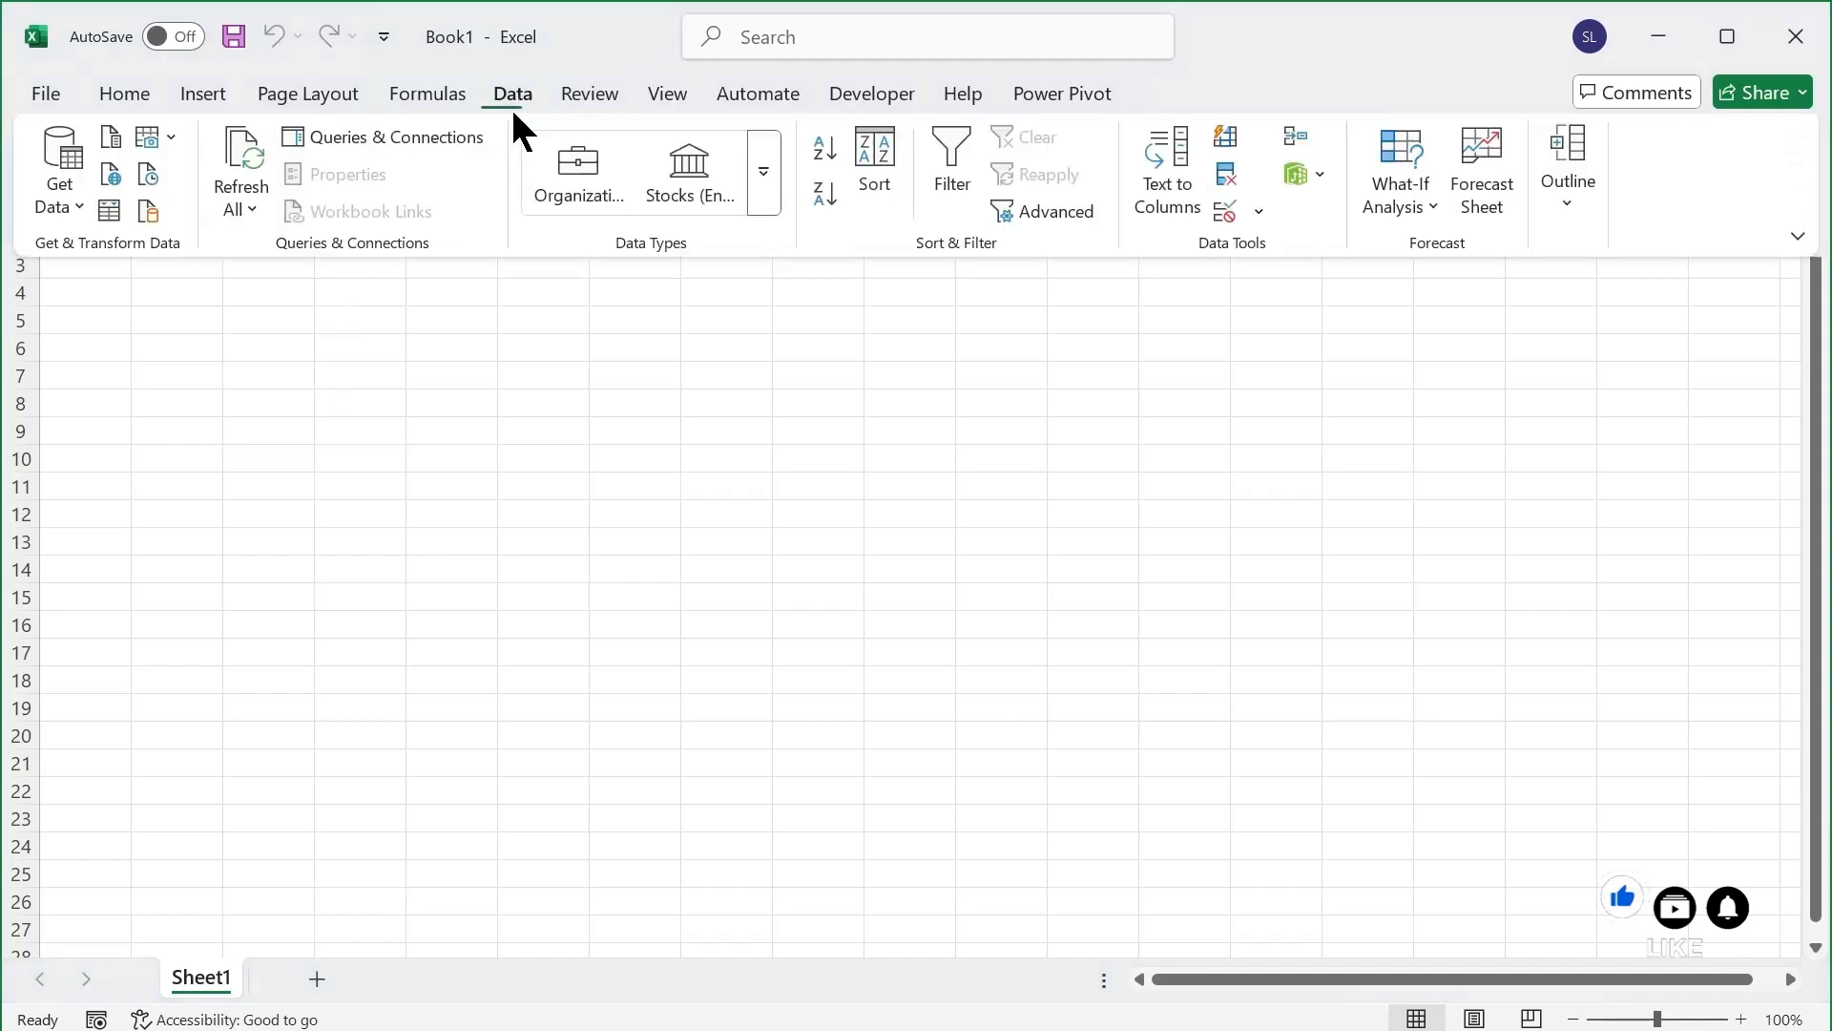
pyautogui.click(53, 206)
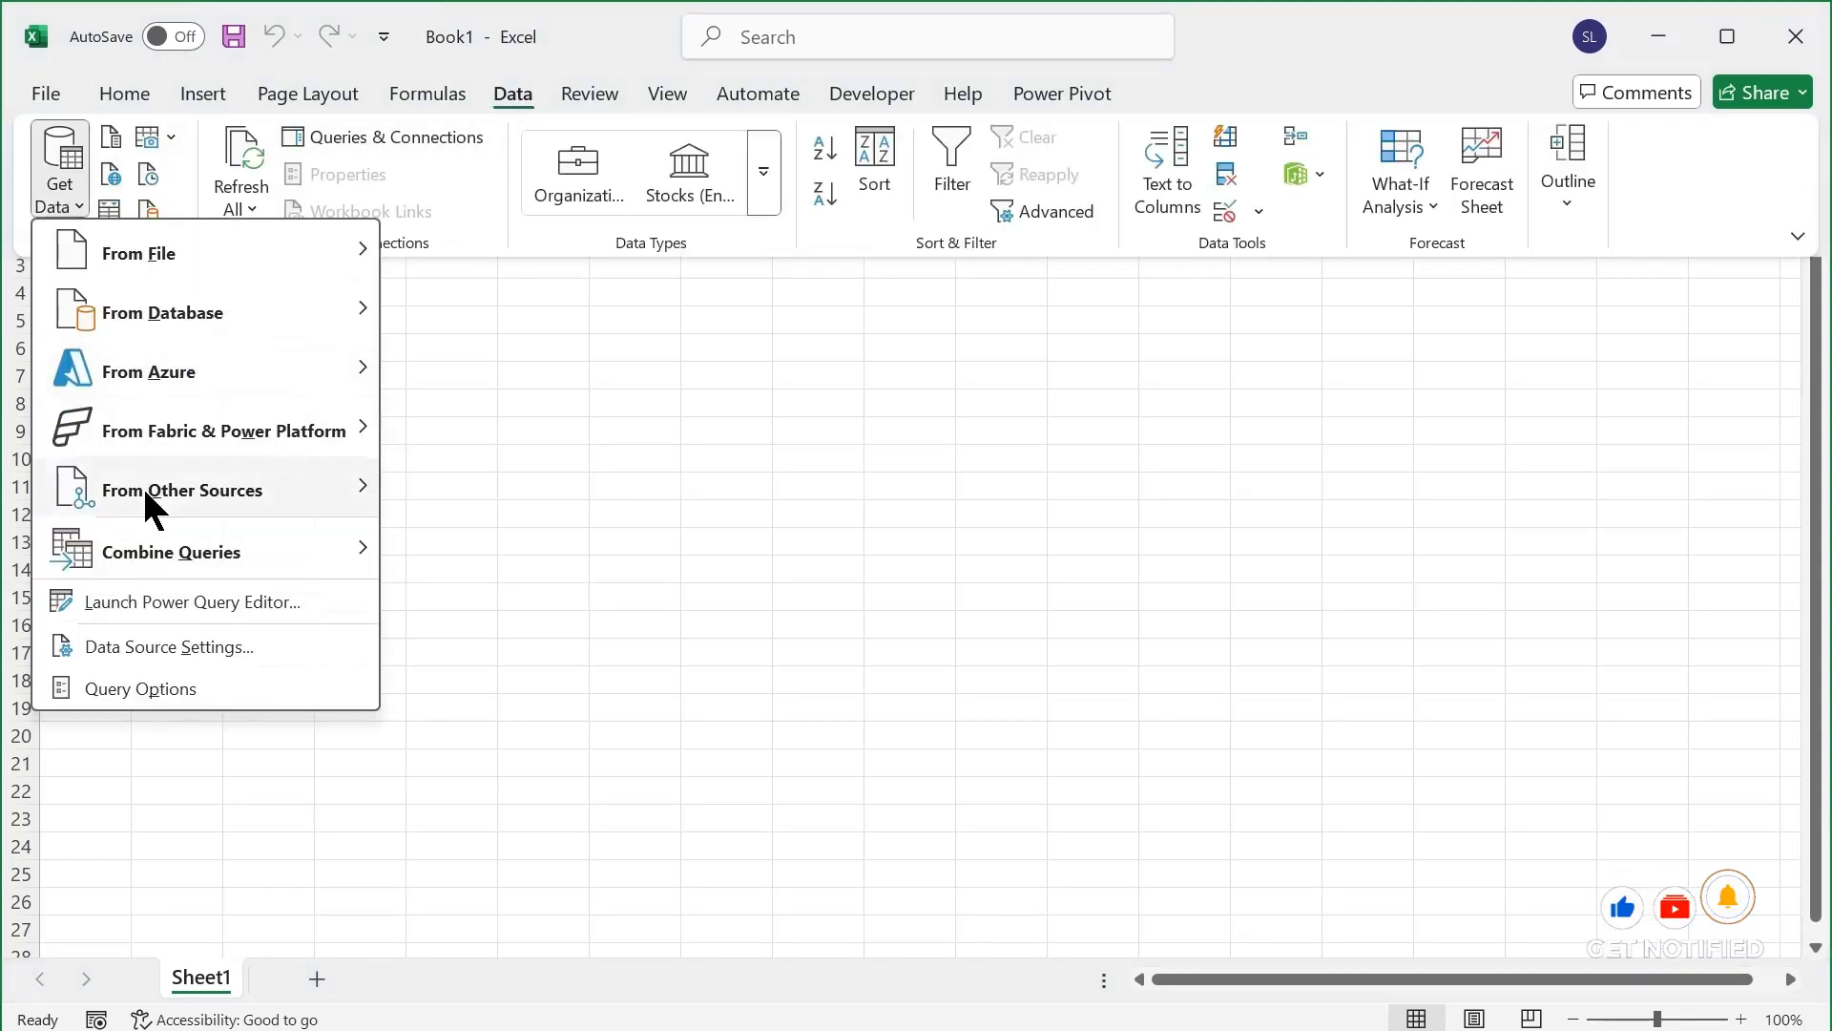
pyautogui.moveTo(165, 487)
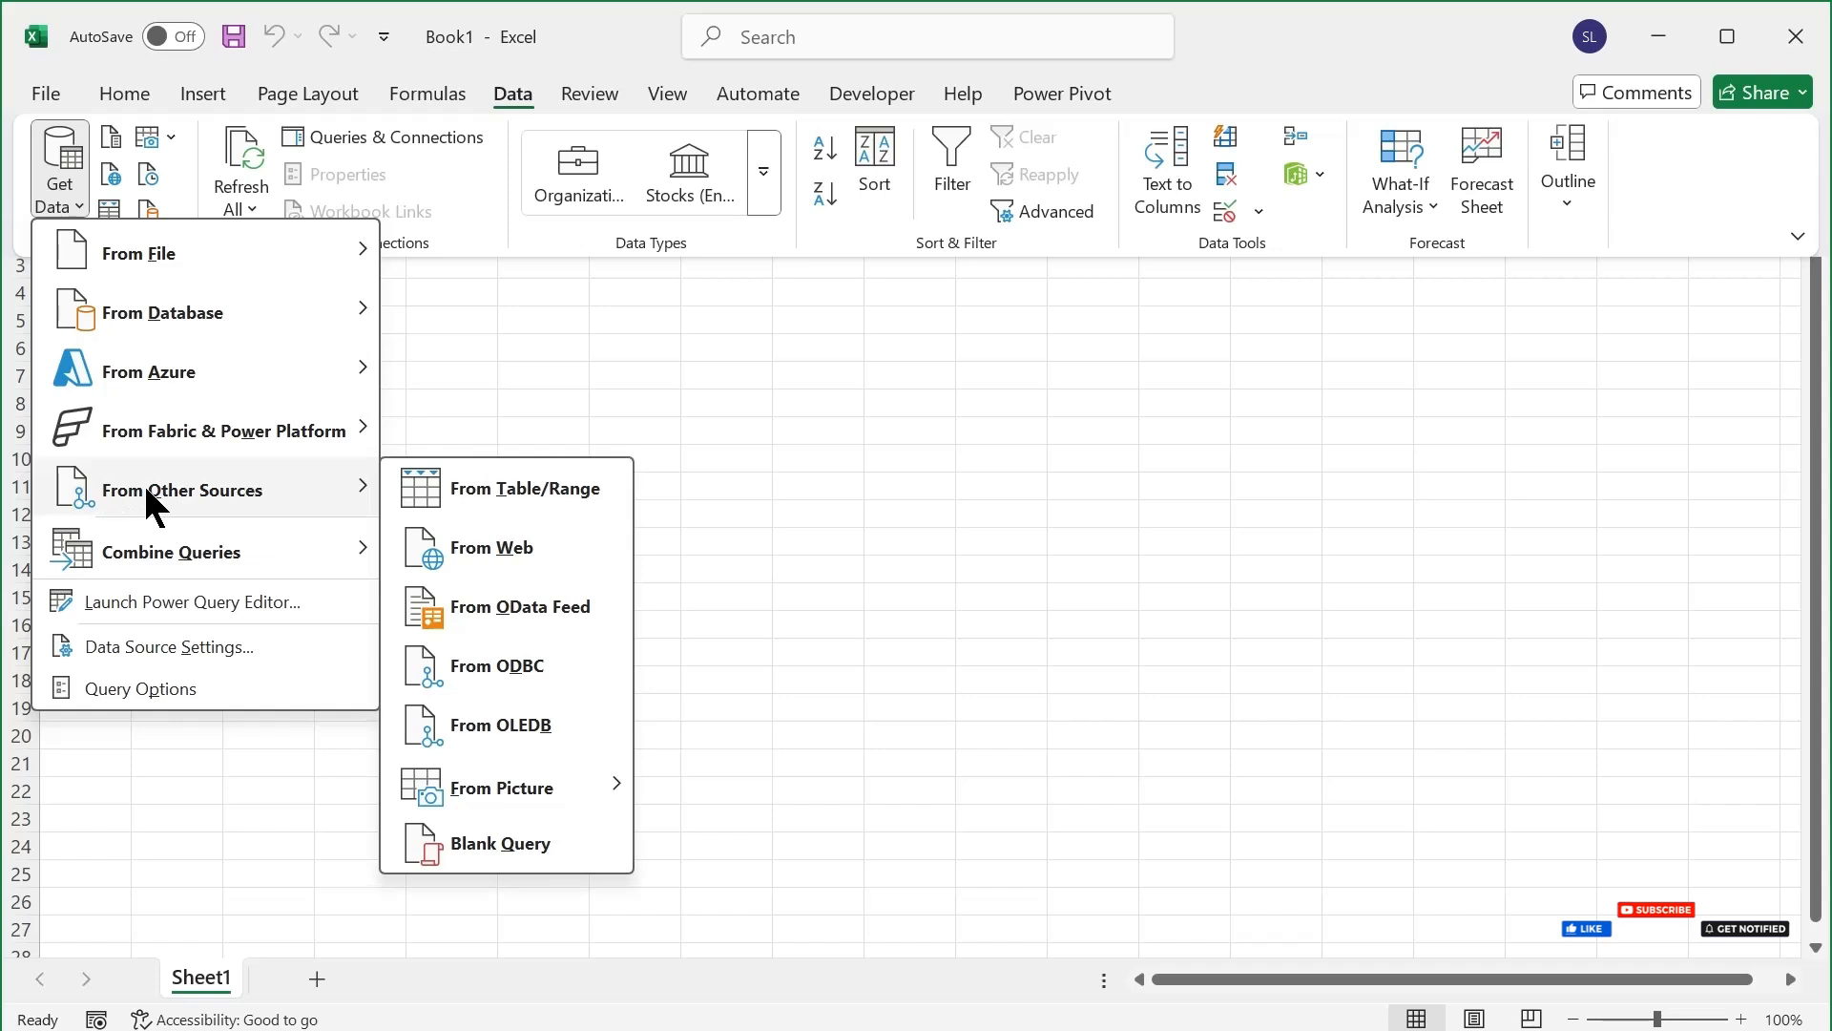
pyautogui.click(495, 548)
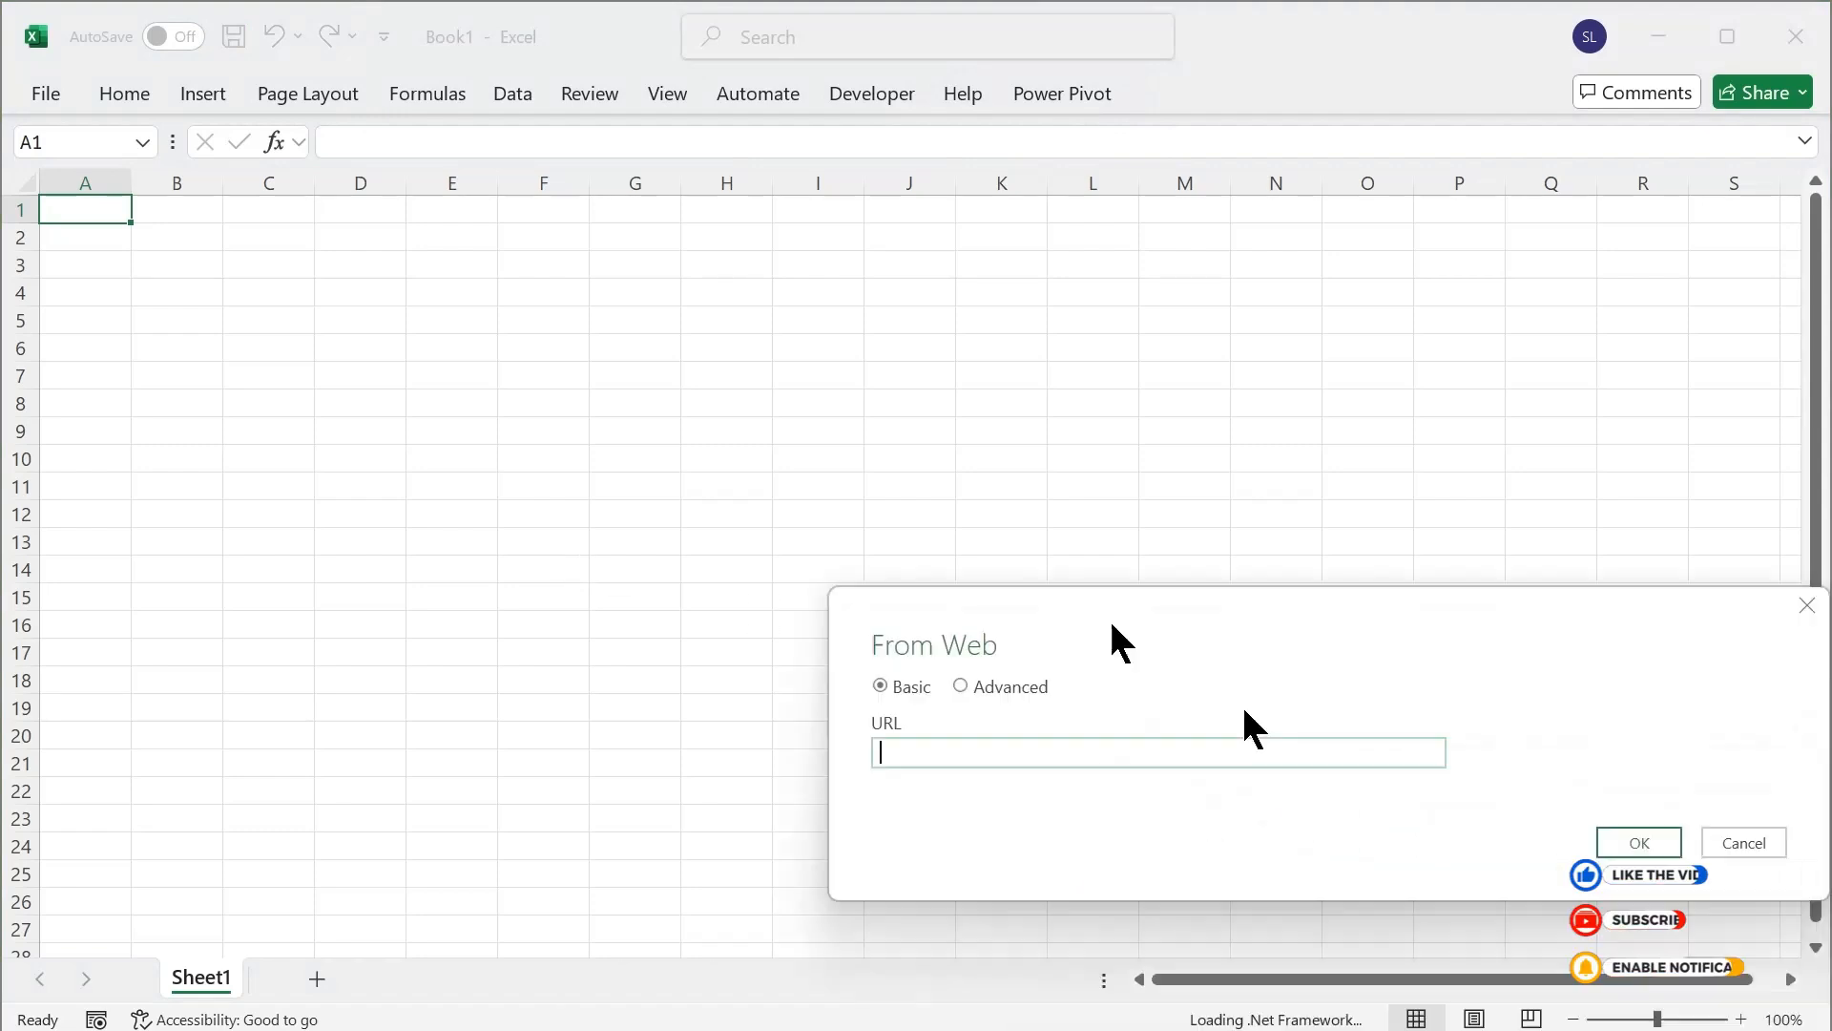
pyautogui.click(544, 451)
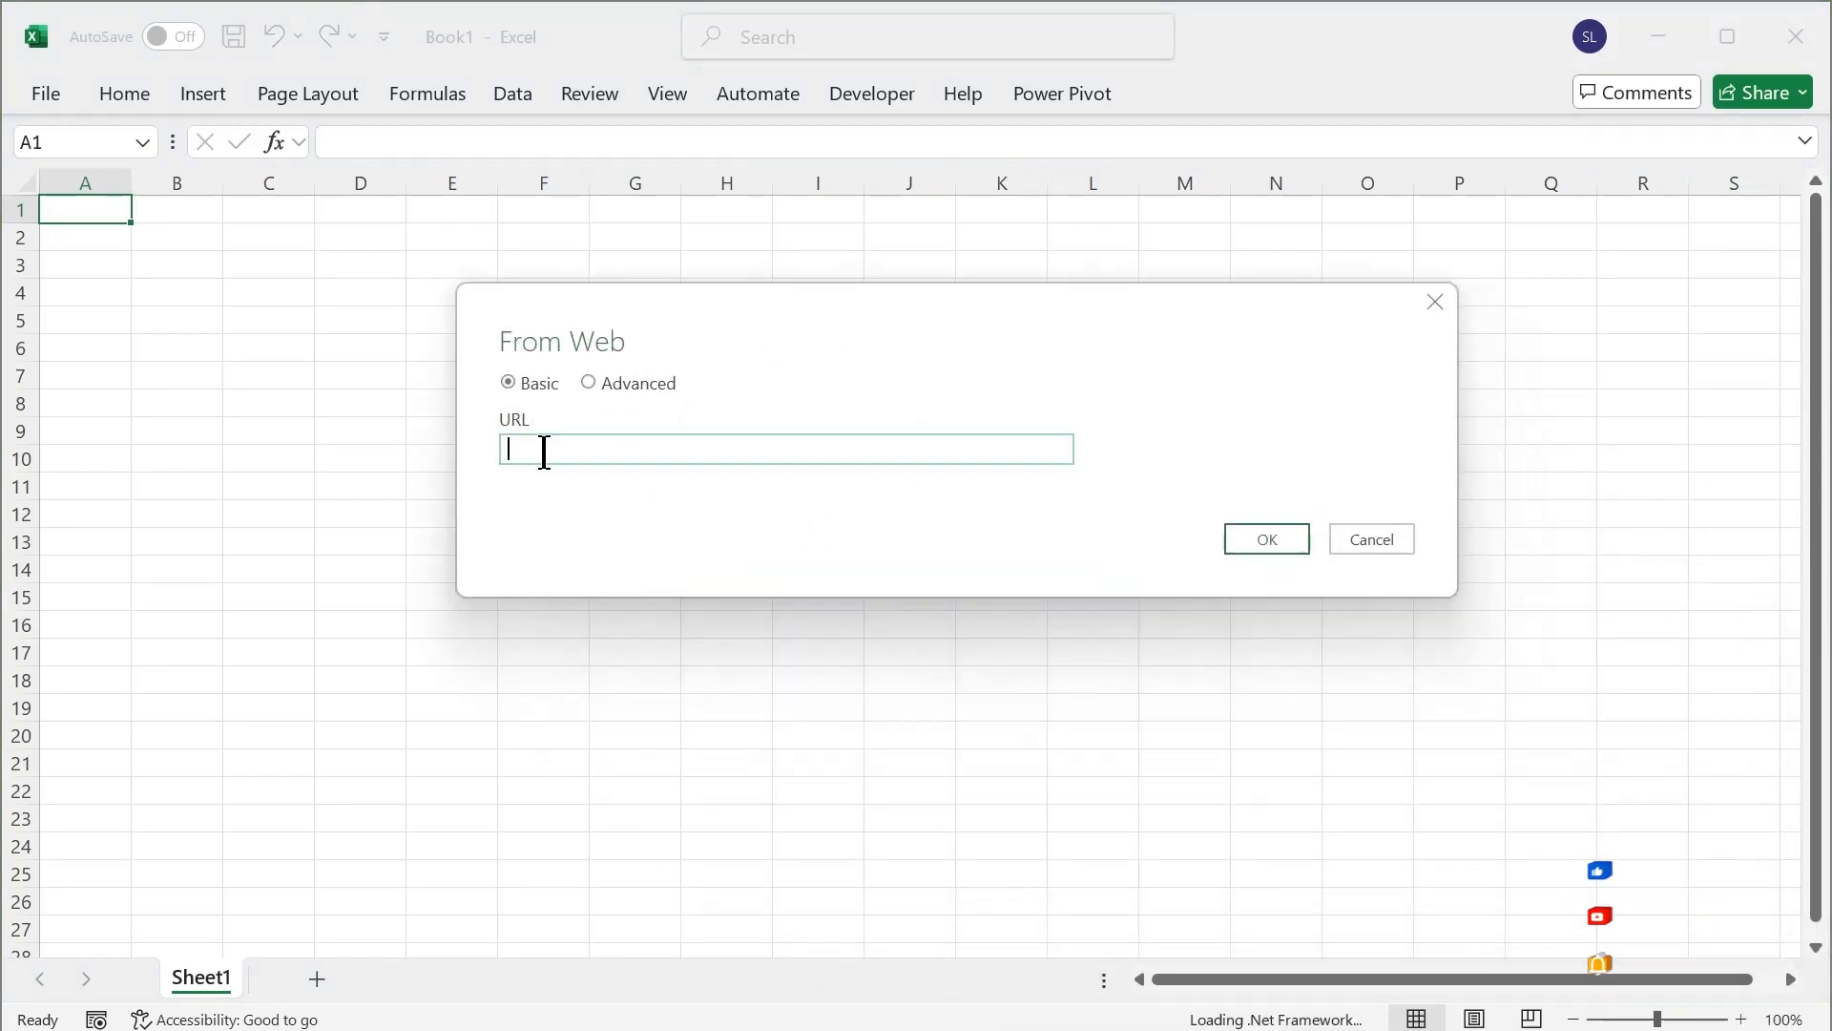
pyautogui.hotkey('ctrl', 'v')
pyautogui.click(1233, 551)
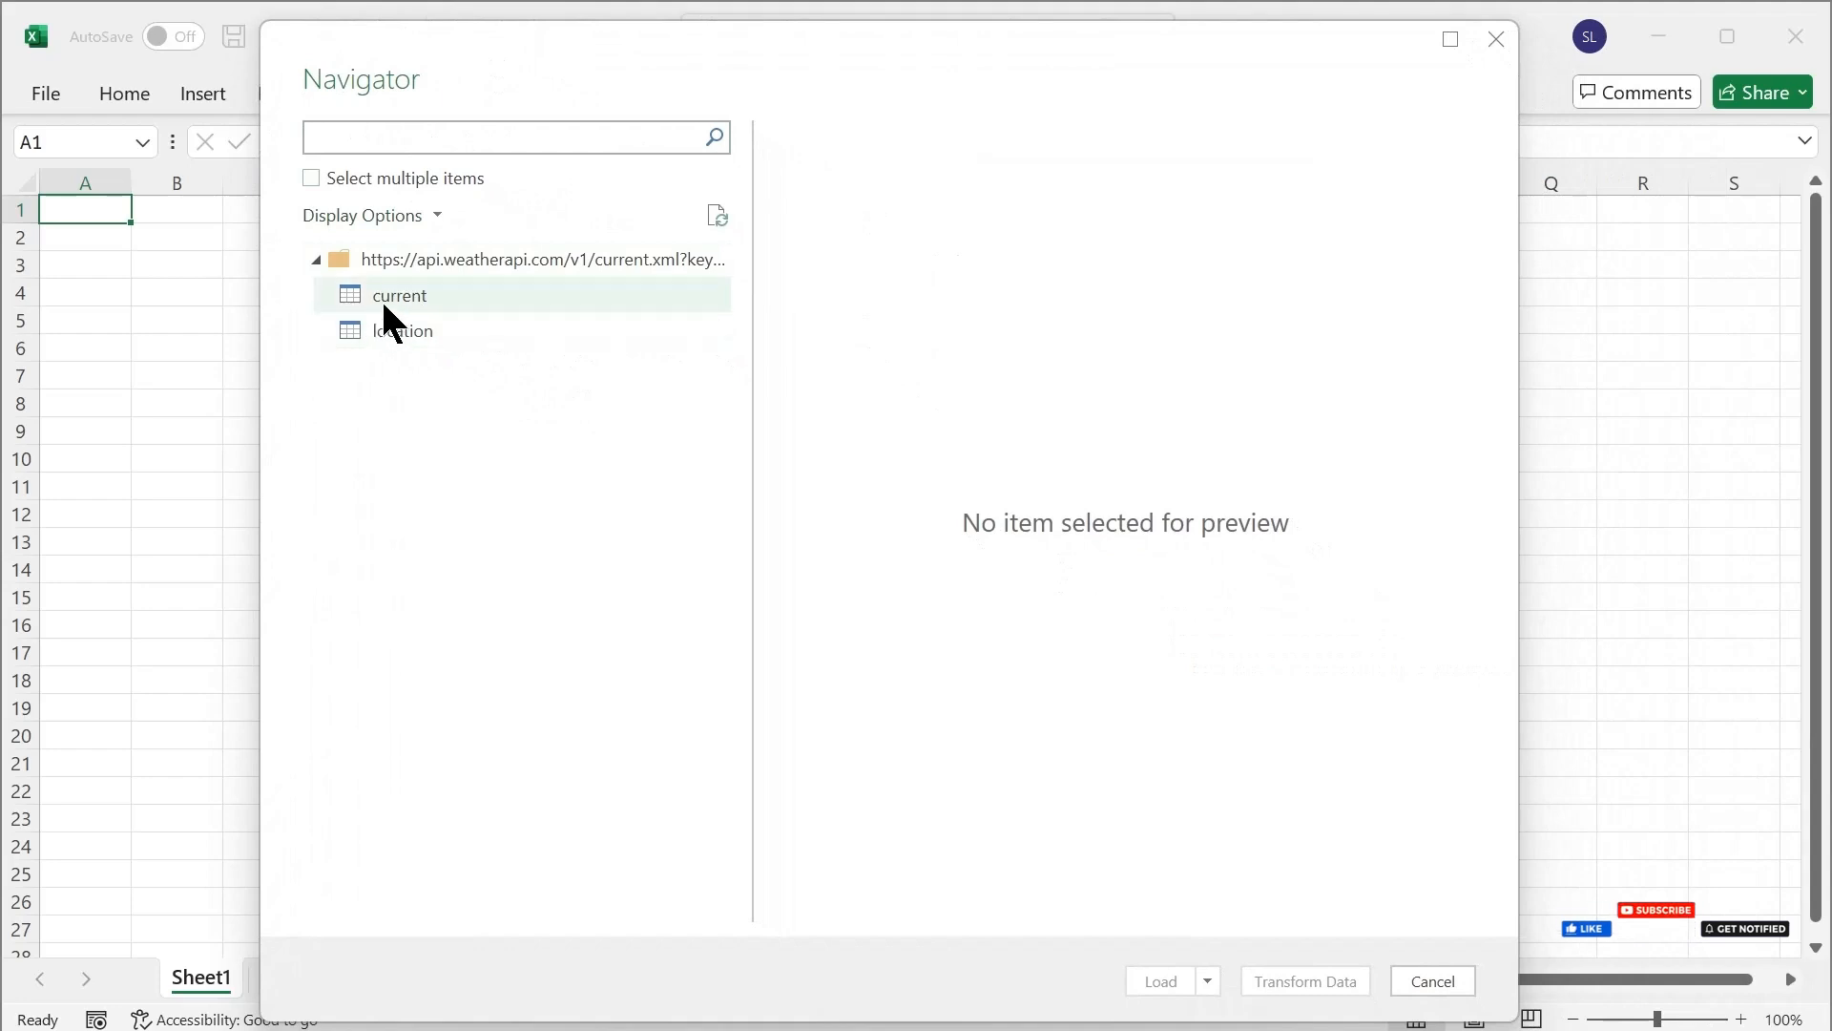
# Load the "current" table into the workbook, close the queries pane and inspect the imported weather row
pyautogui.click(412, 293)
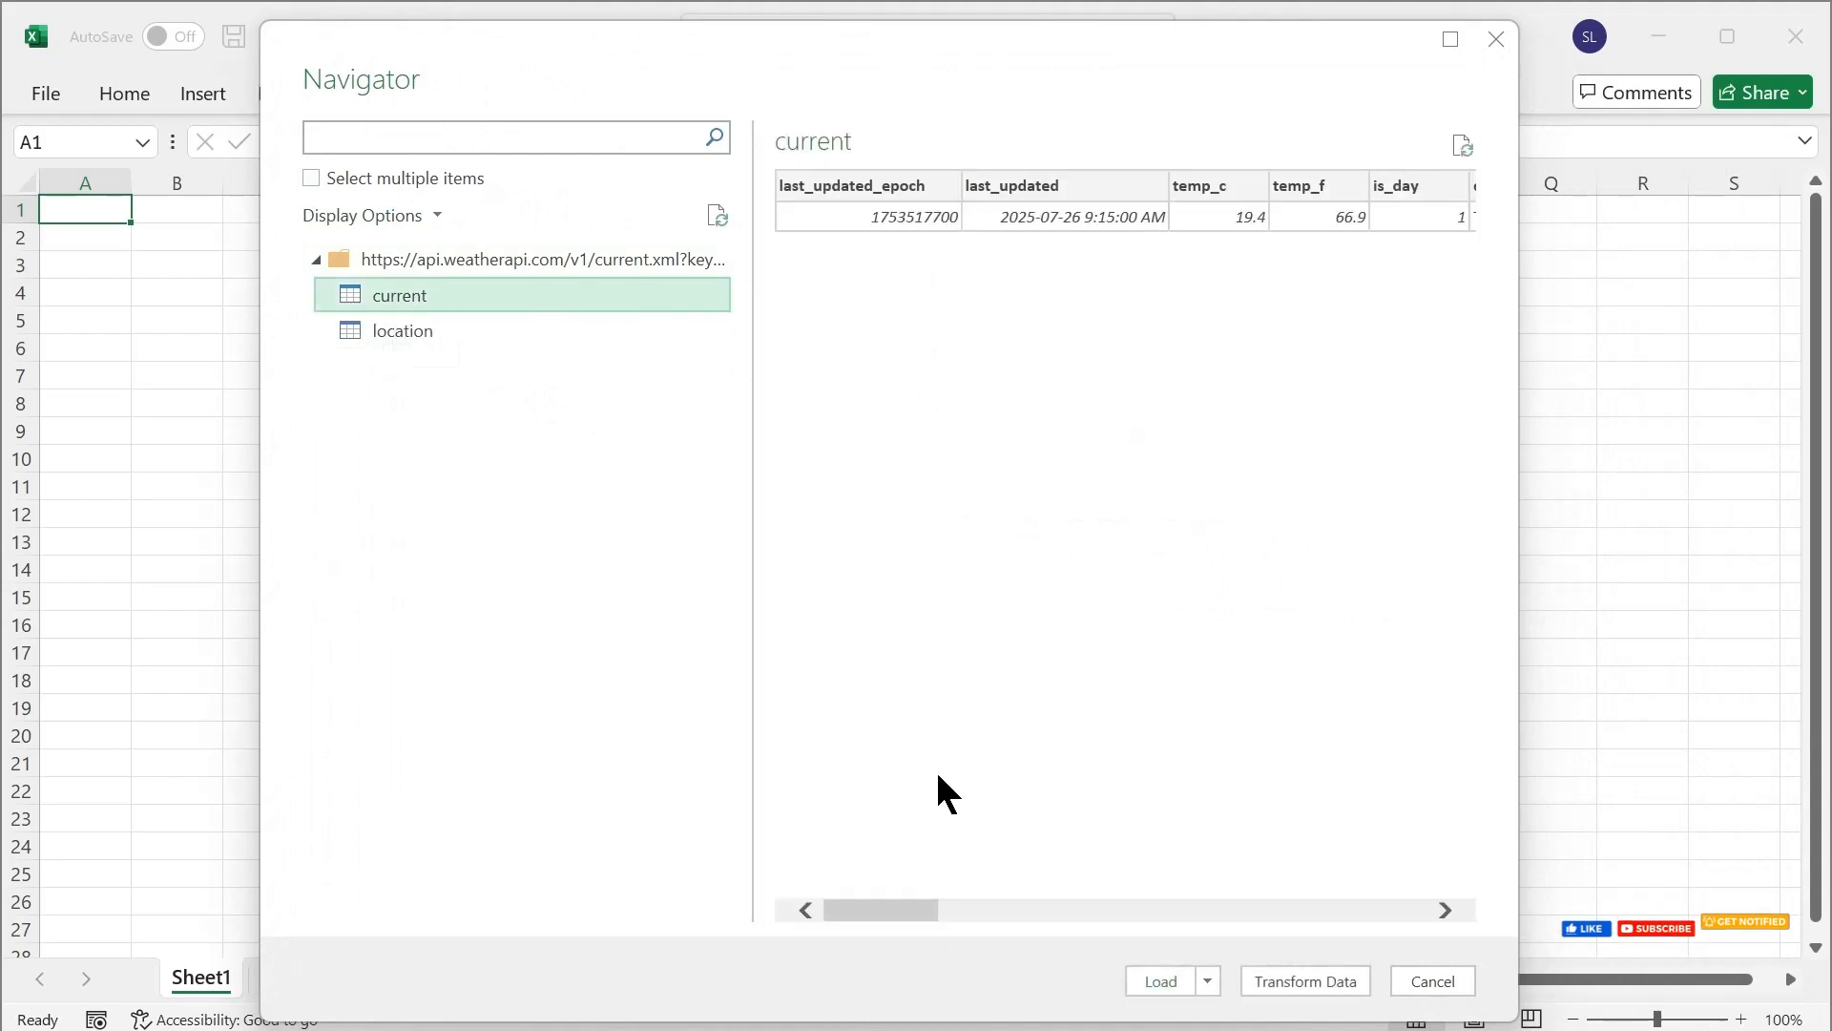
pyautogui.click(1155, 979)
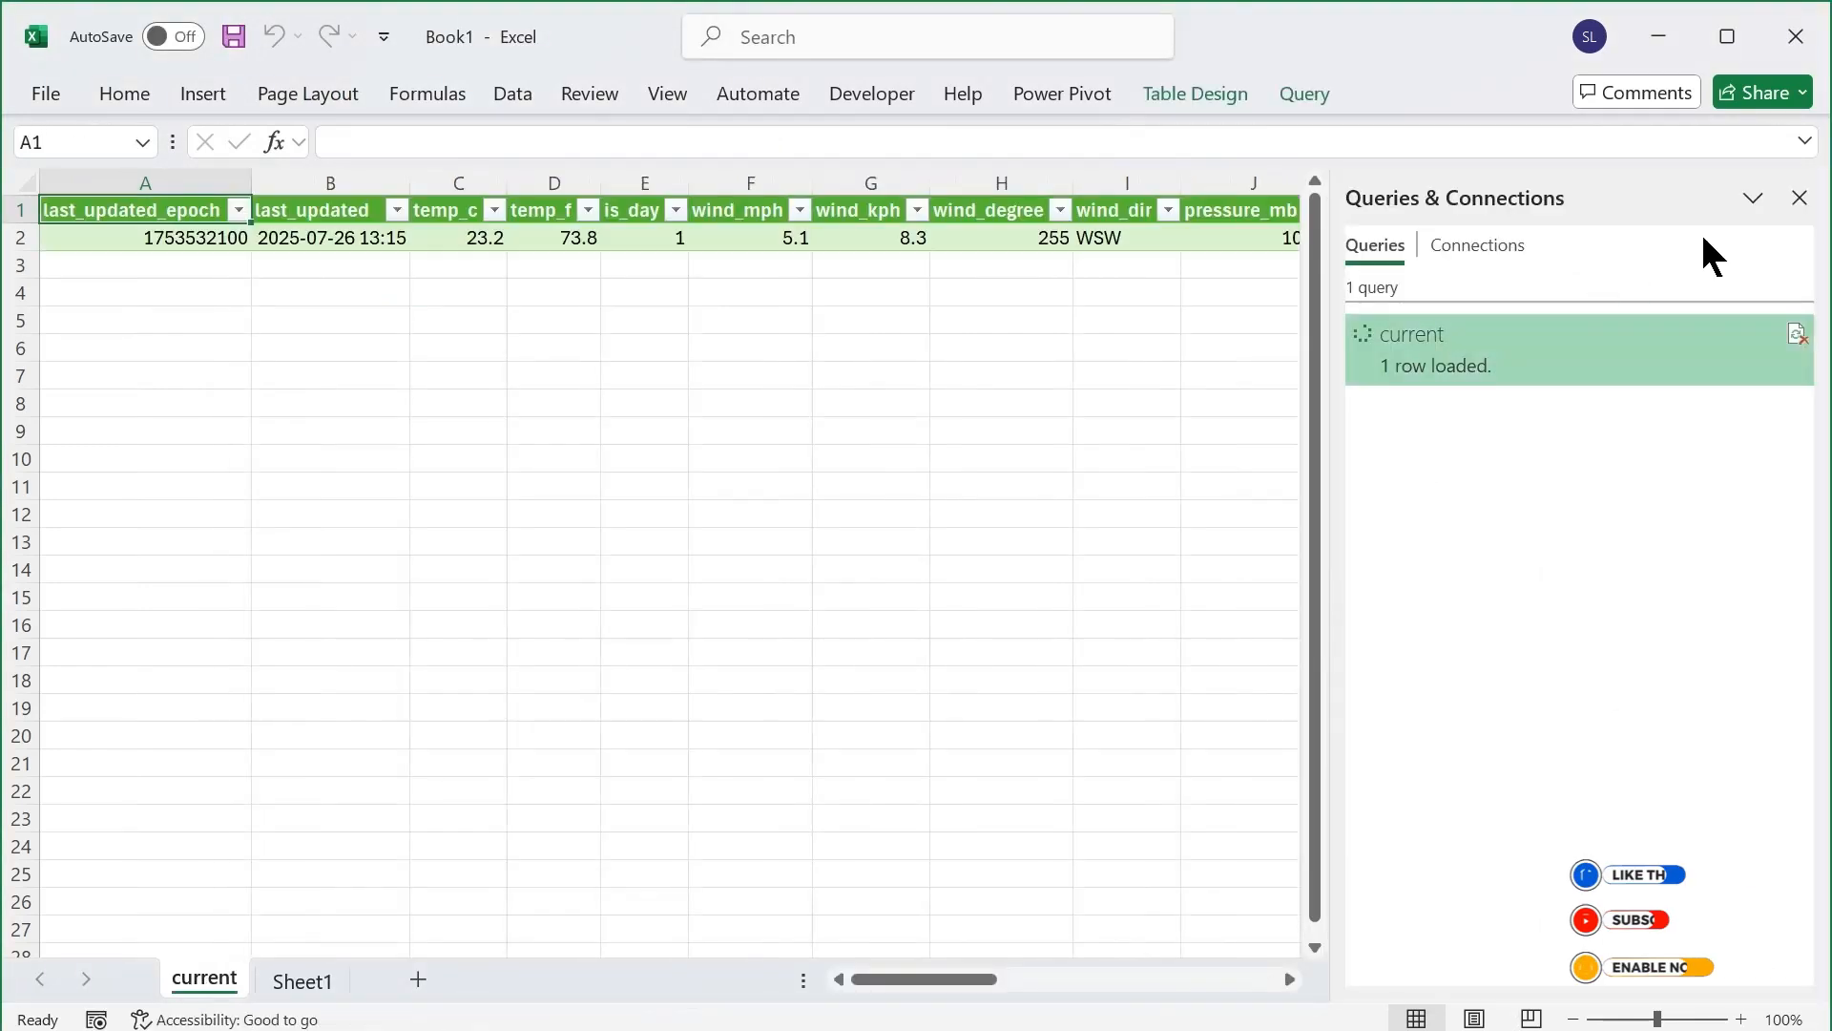
pyautogui.click(1798, 193)
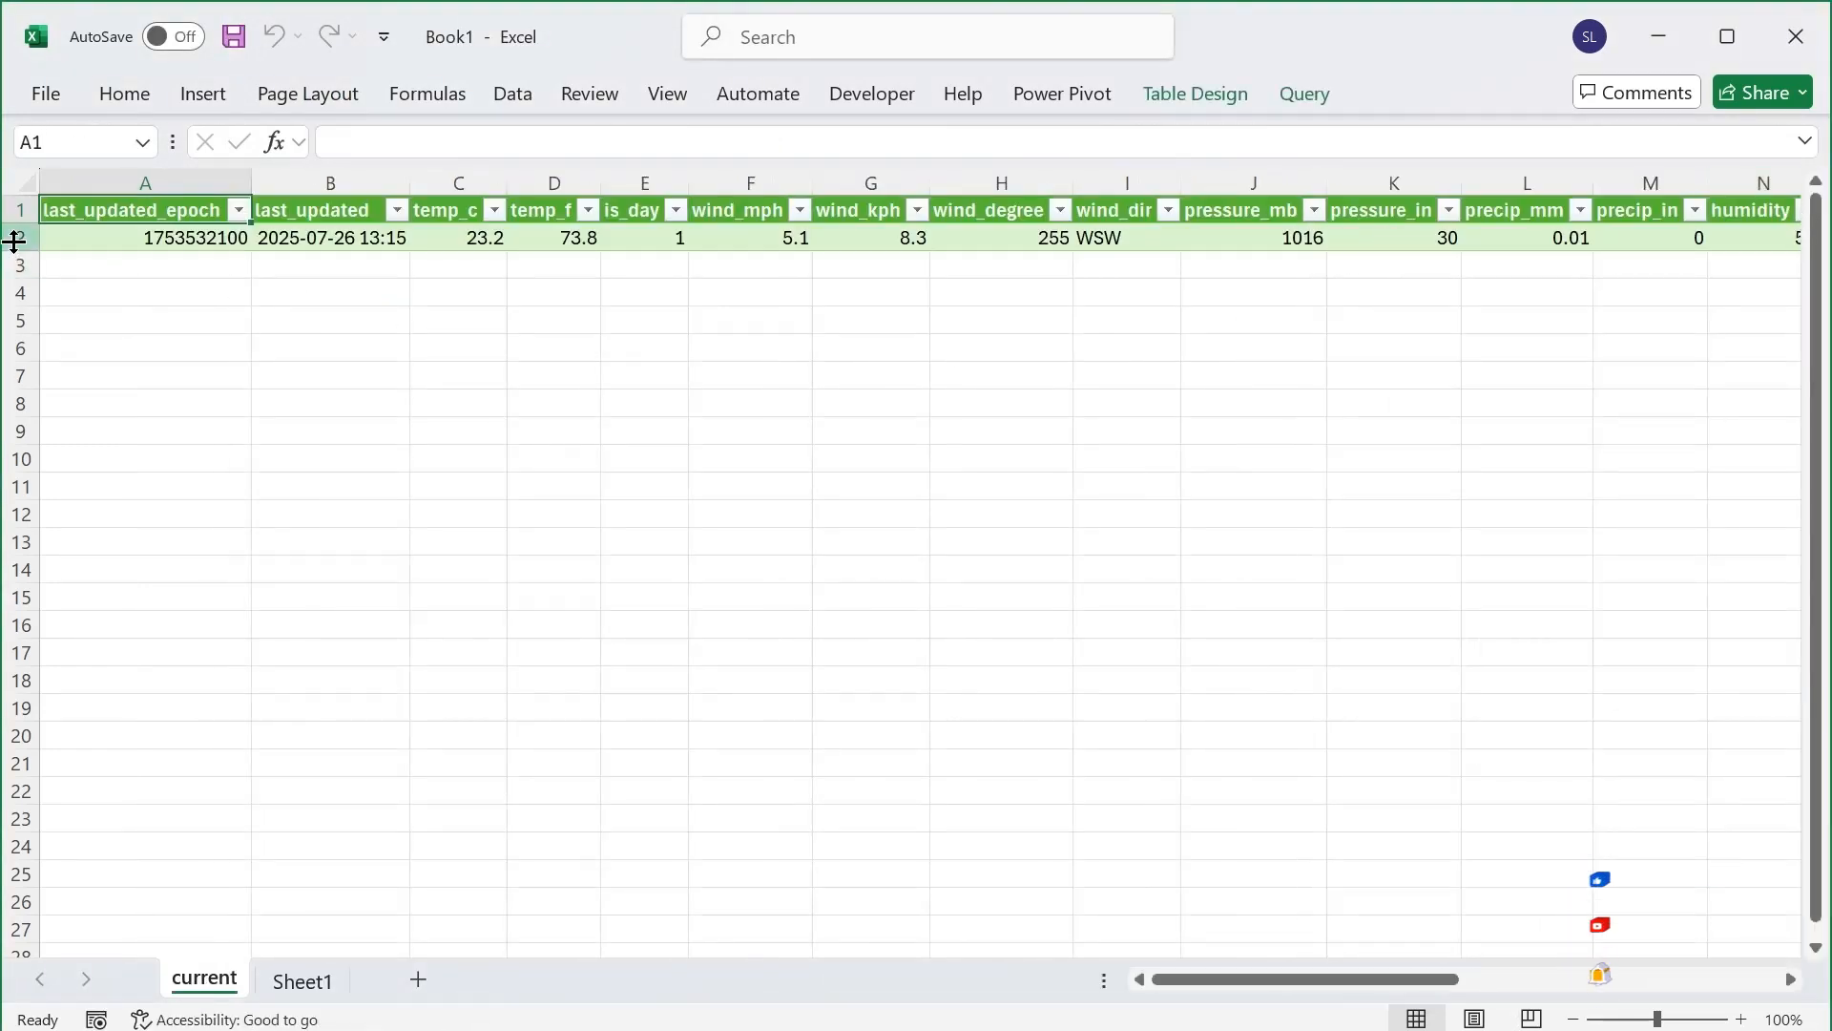
pyautogui.click(16, 237)
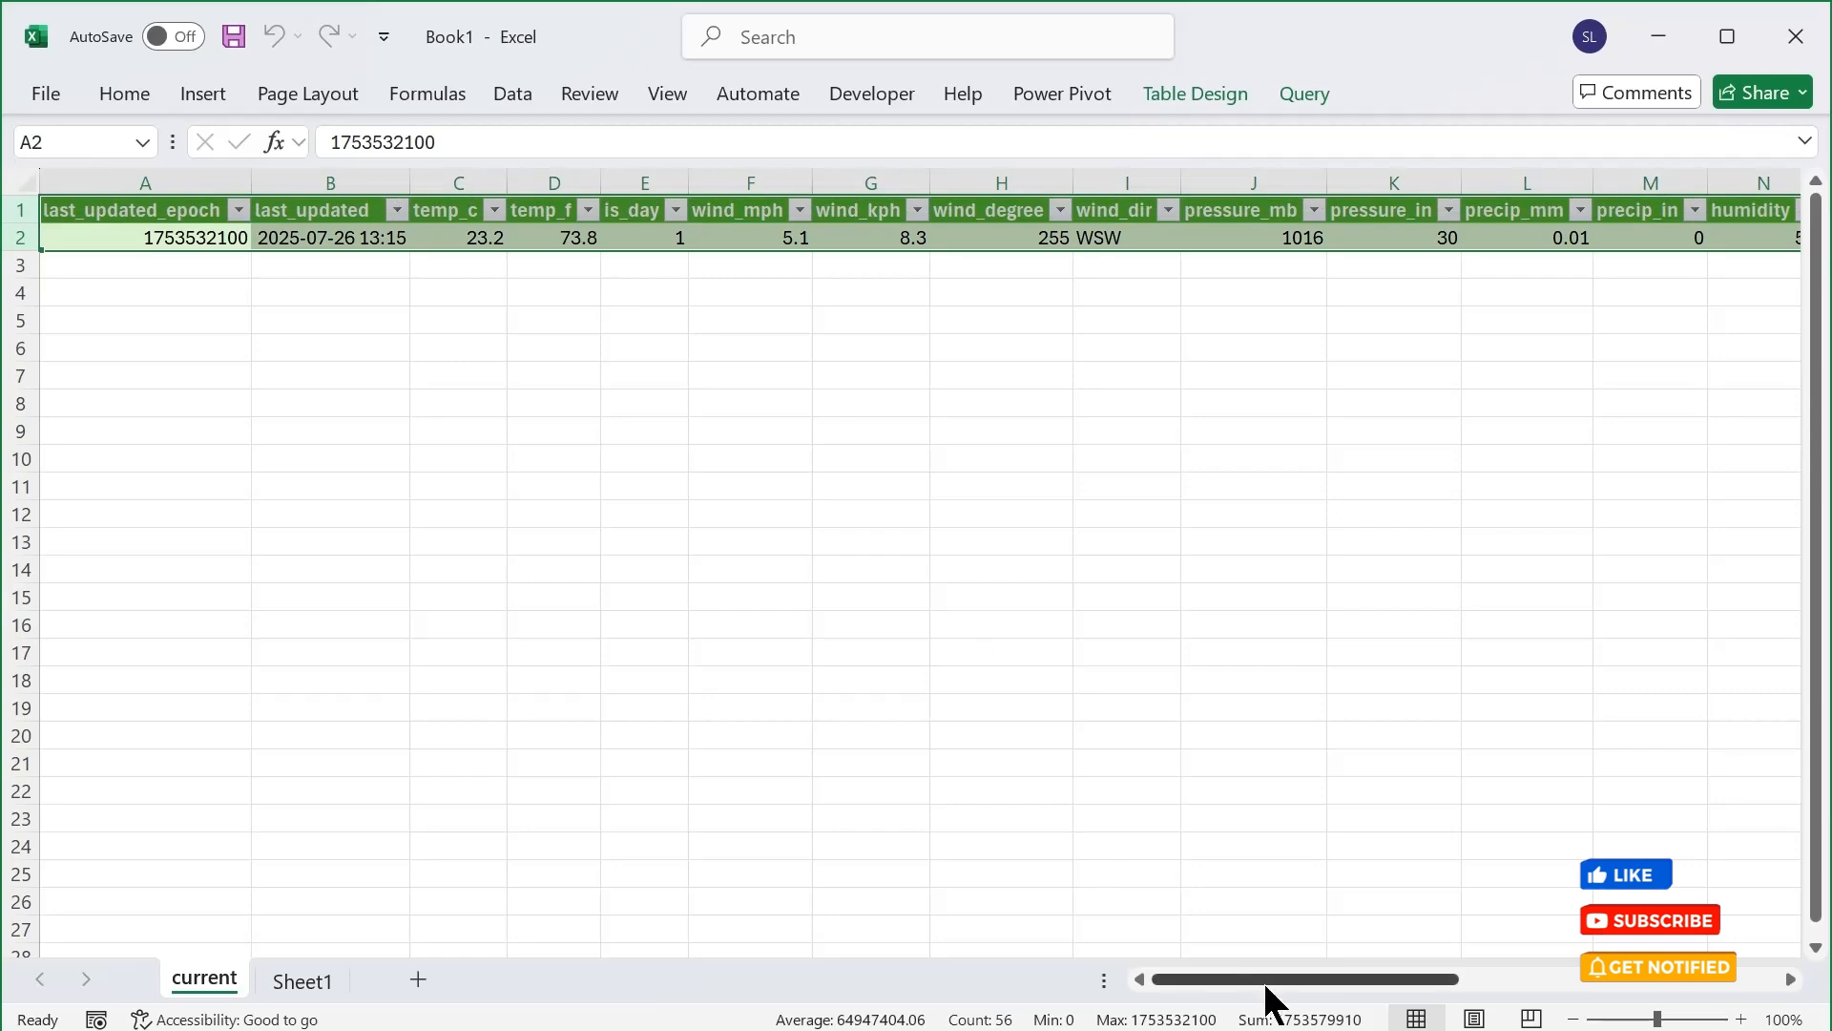
pyautogui.moveTo(1267, 980); pyautogui.dragTo(1217, 940)
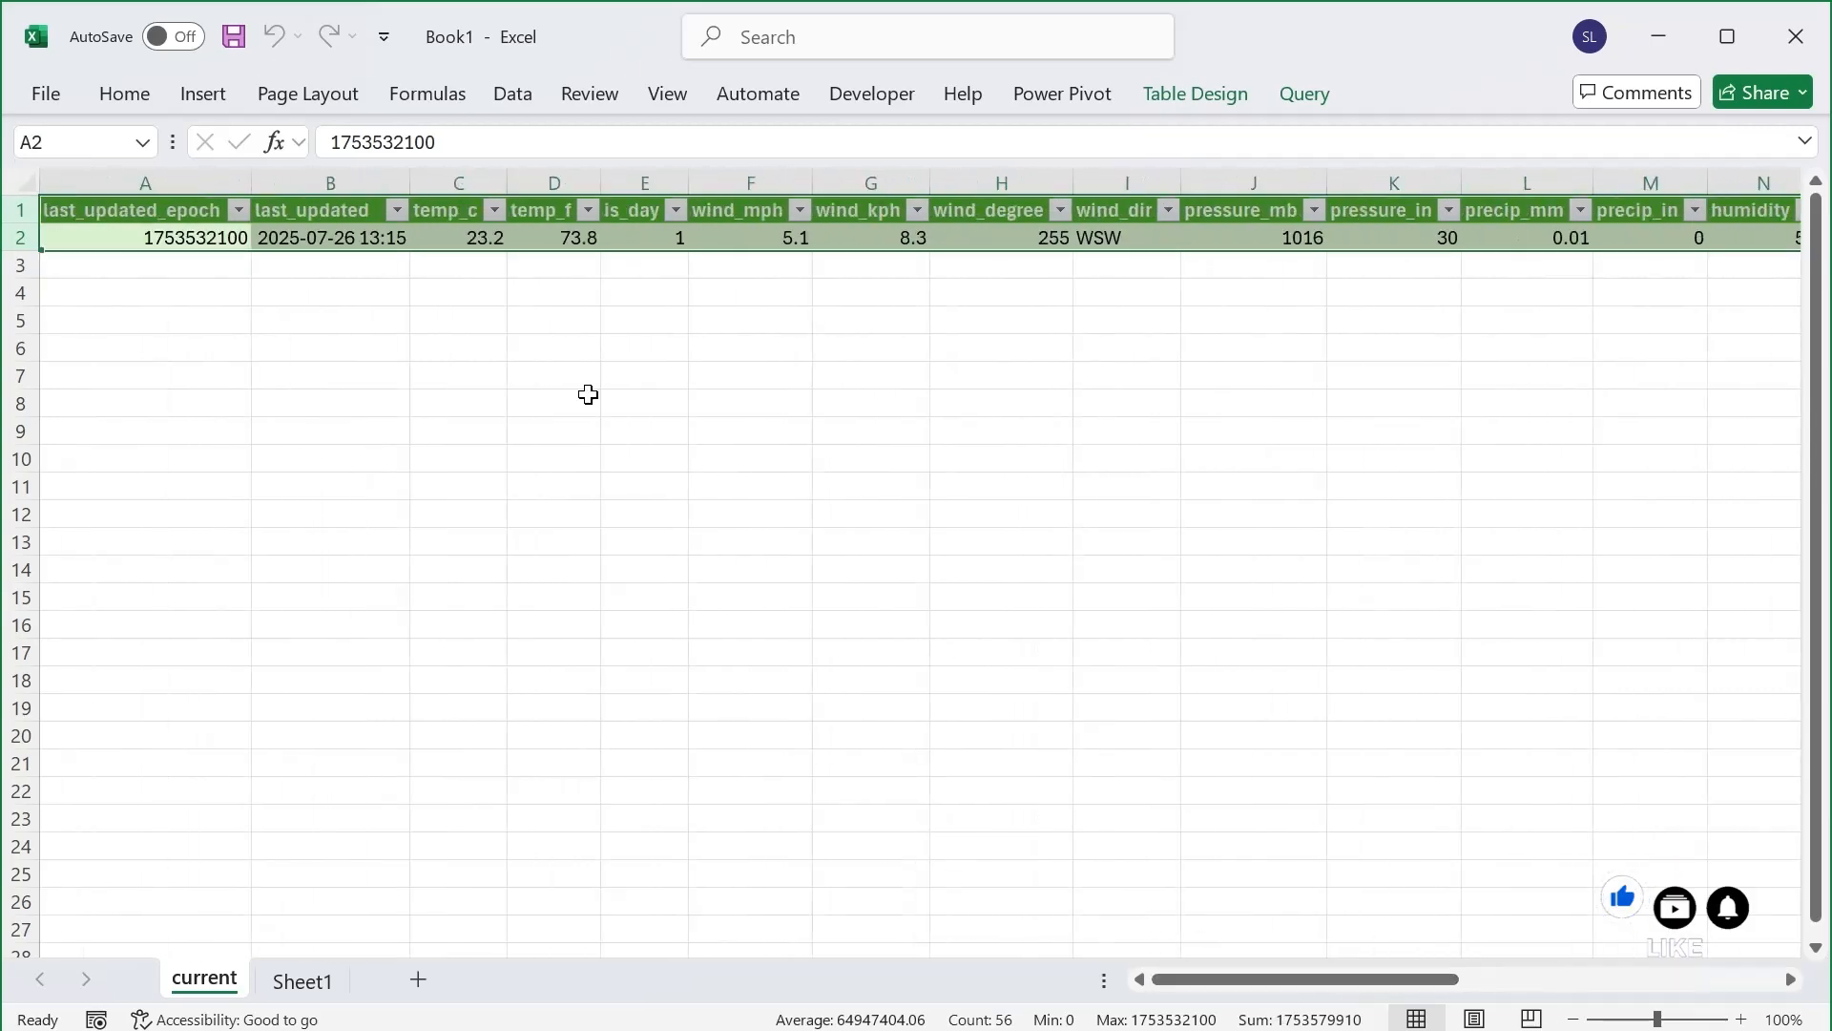
pyautogui.click(606, 237)
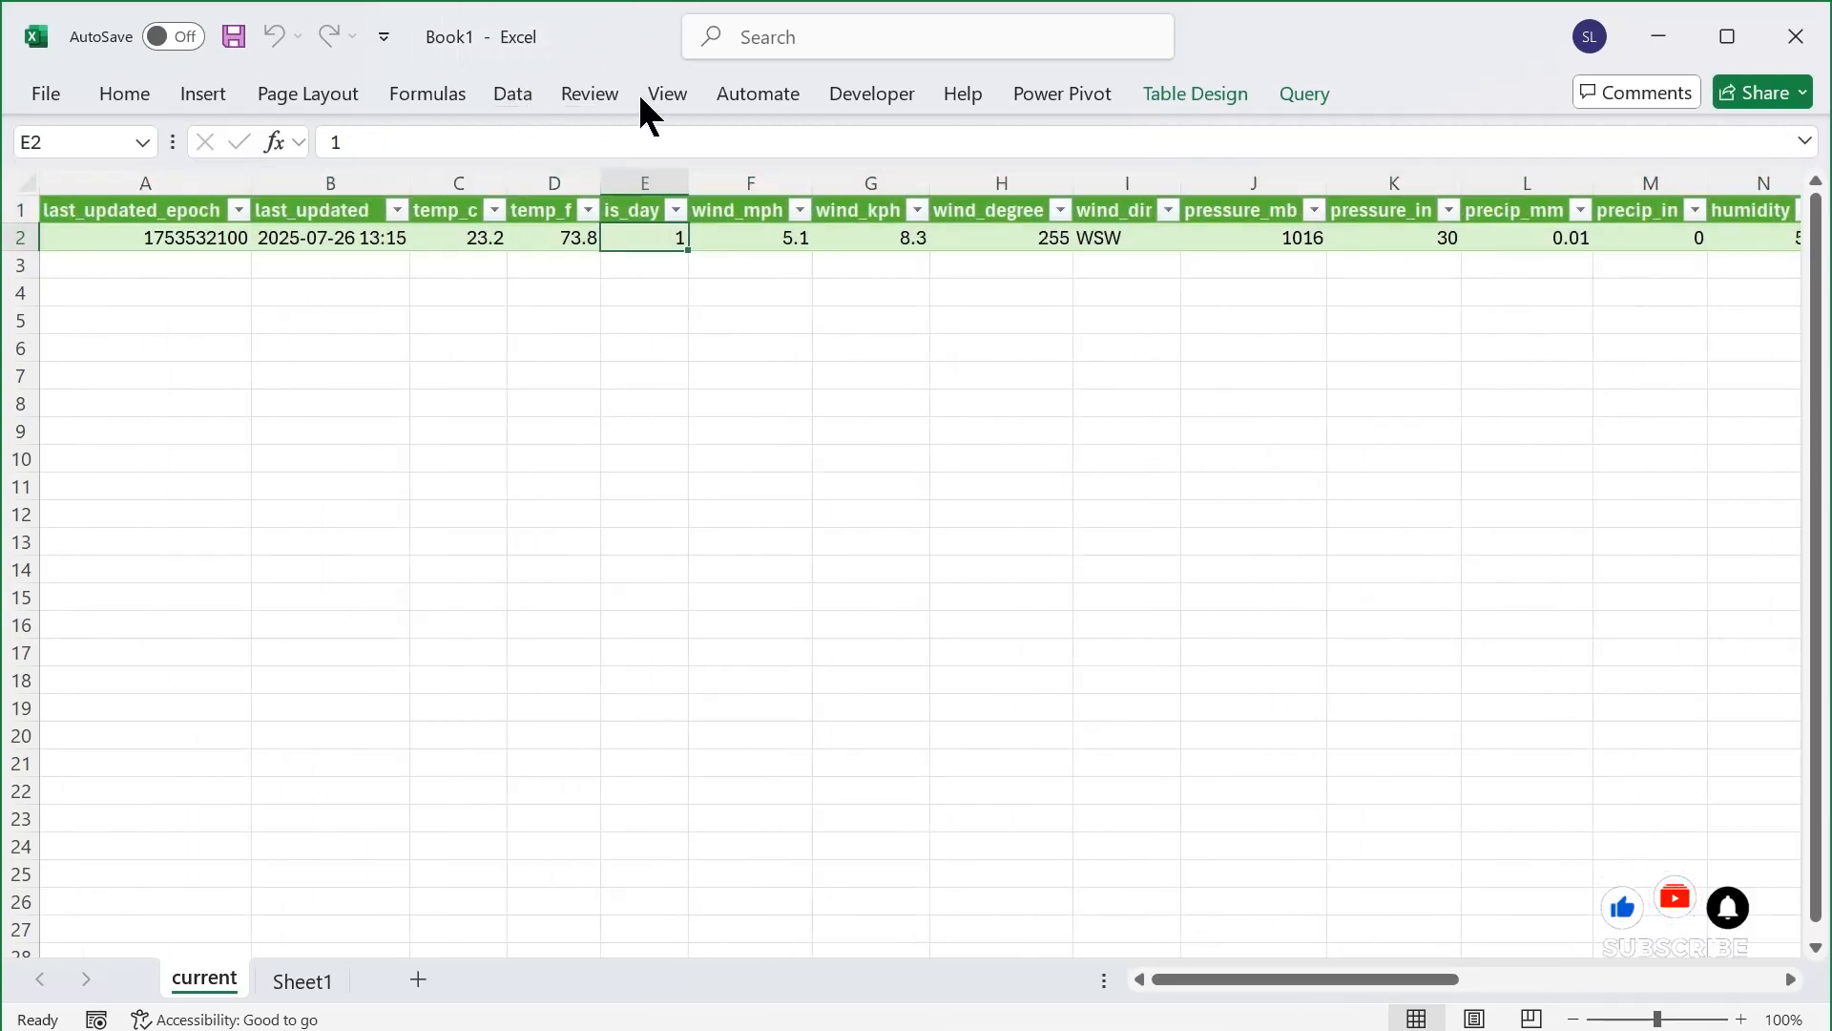
# Refresh the imported weather table from its web source
pyautogui.click(537, 93)
pyautogui.click(242, 141)
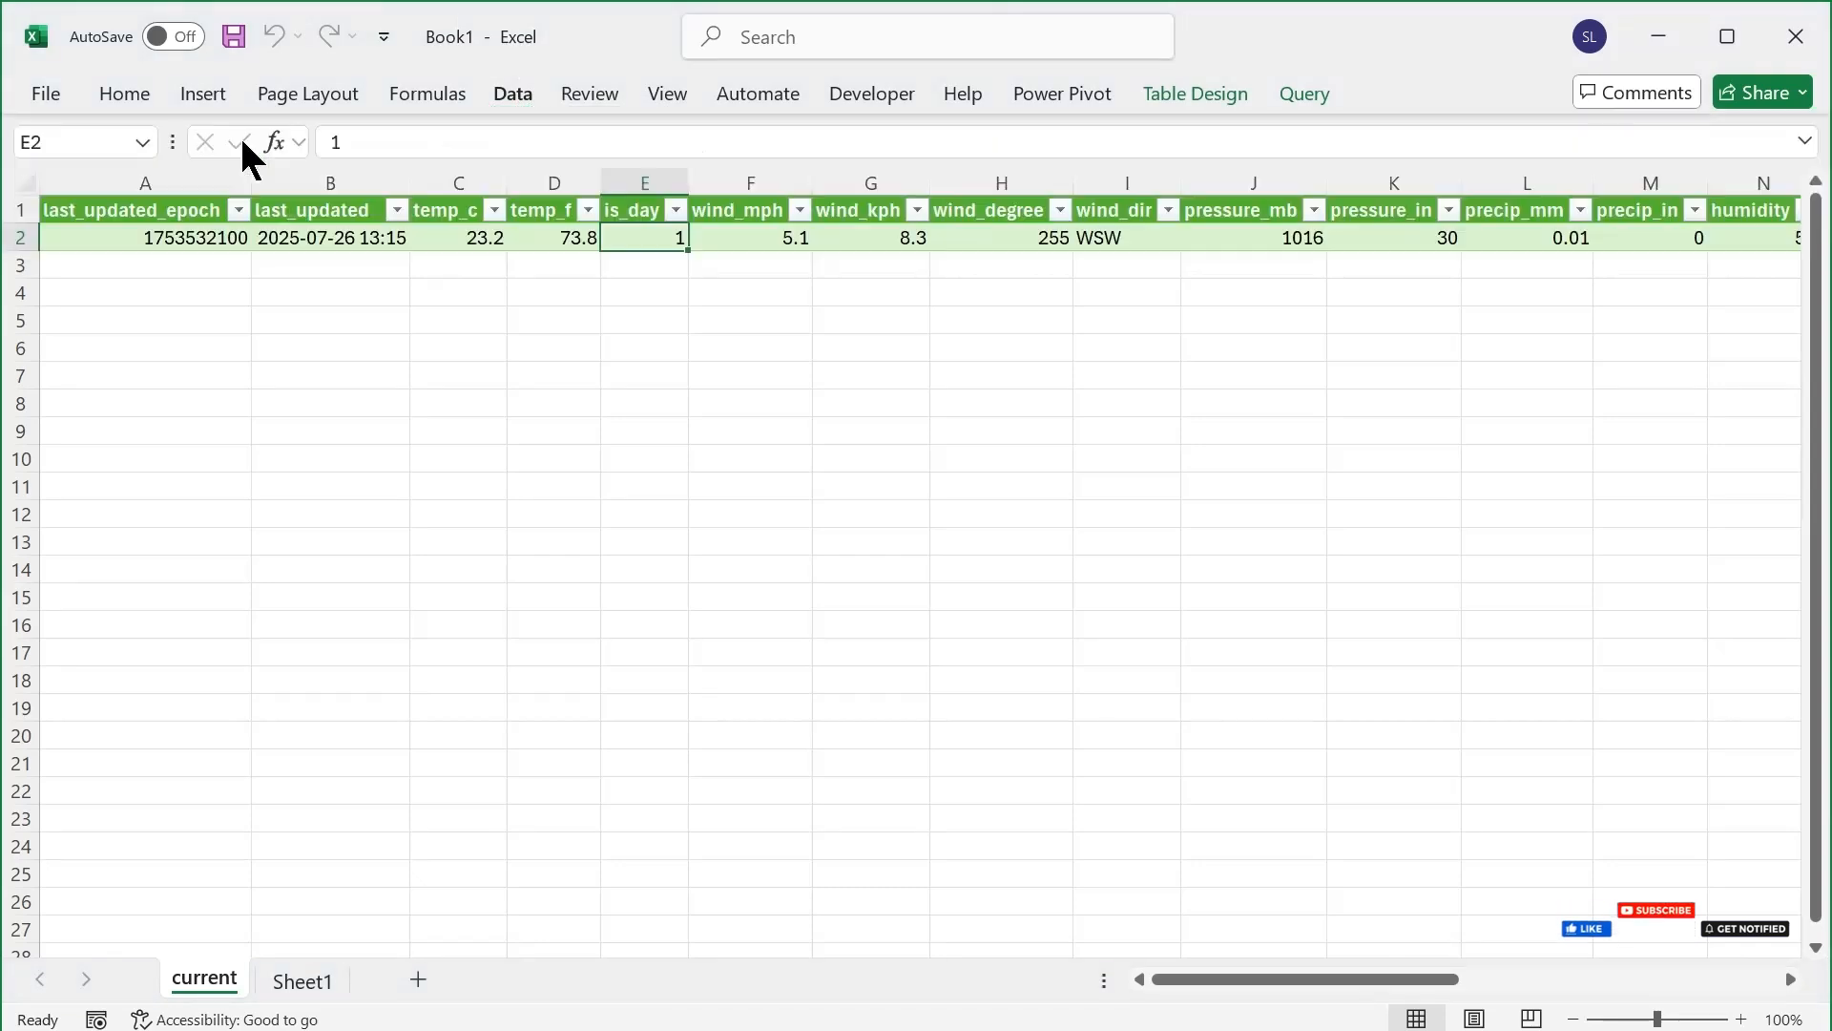
pyautogui.click(344, 239)
pyautogui.click(513, 94)
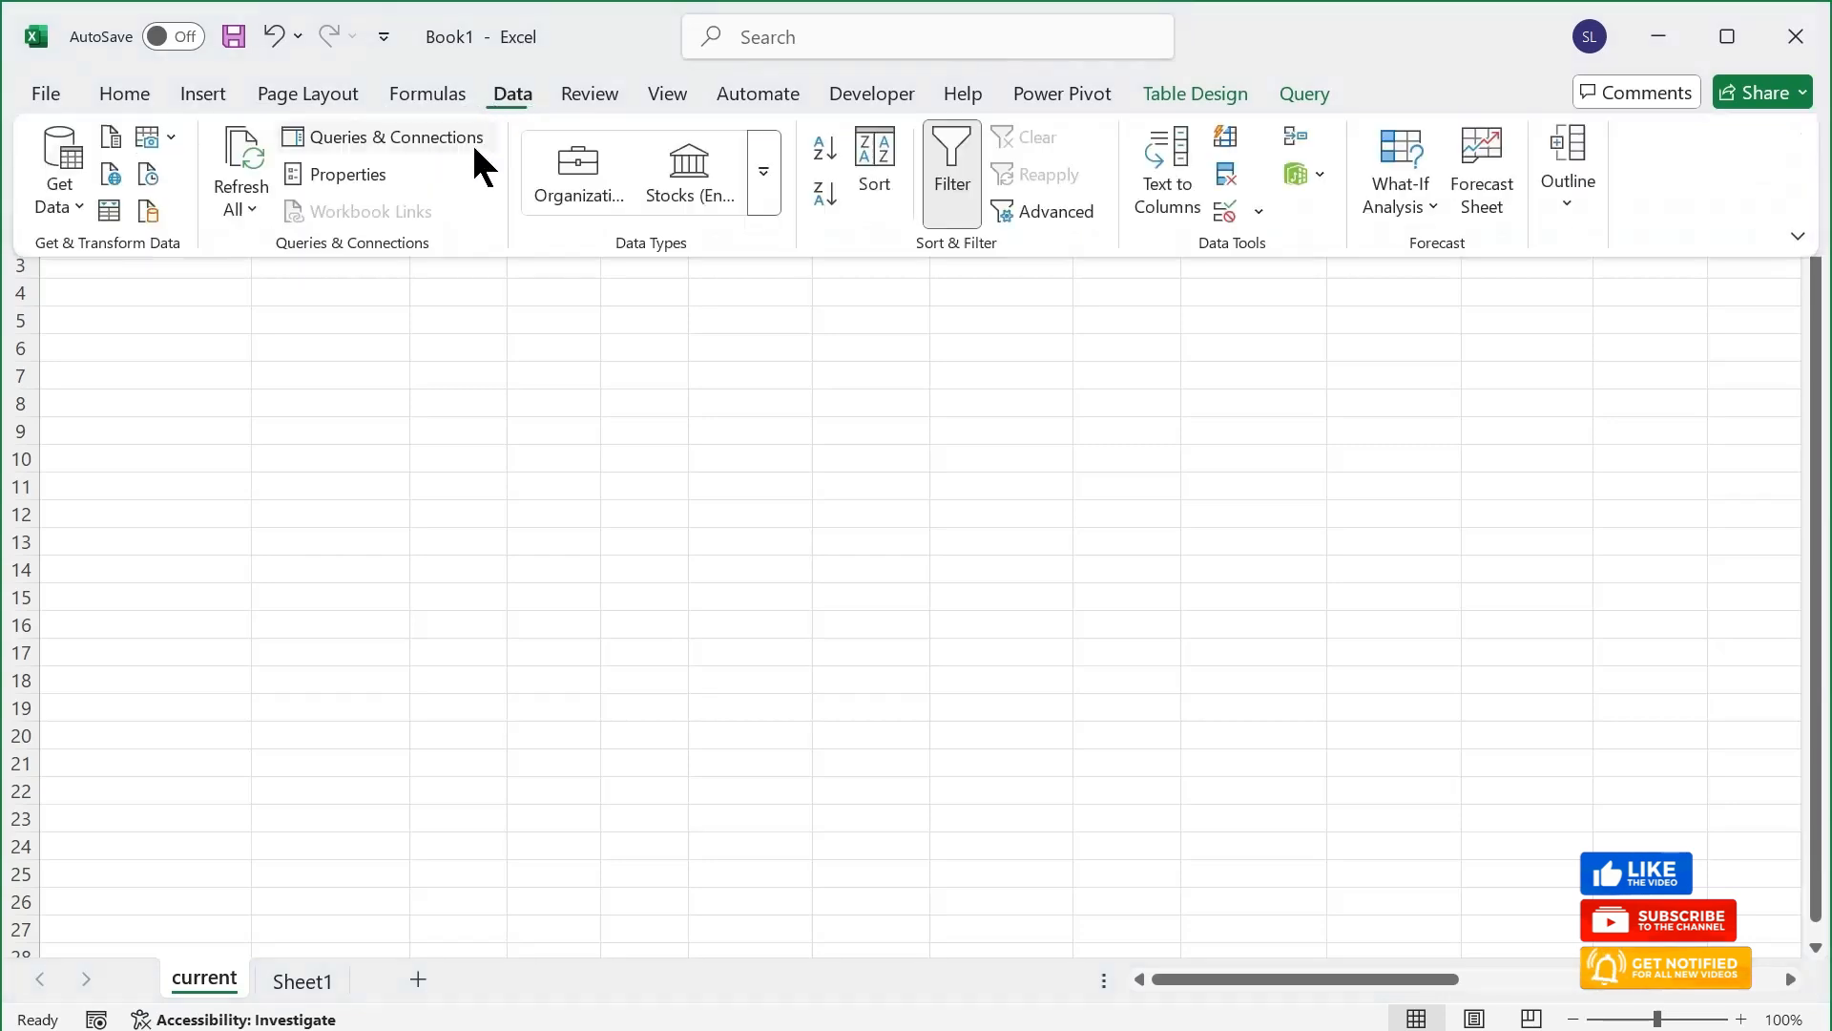
pyautogui.click(244, 134)
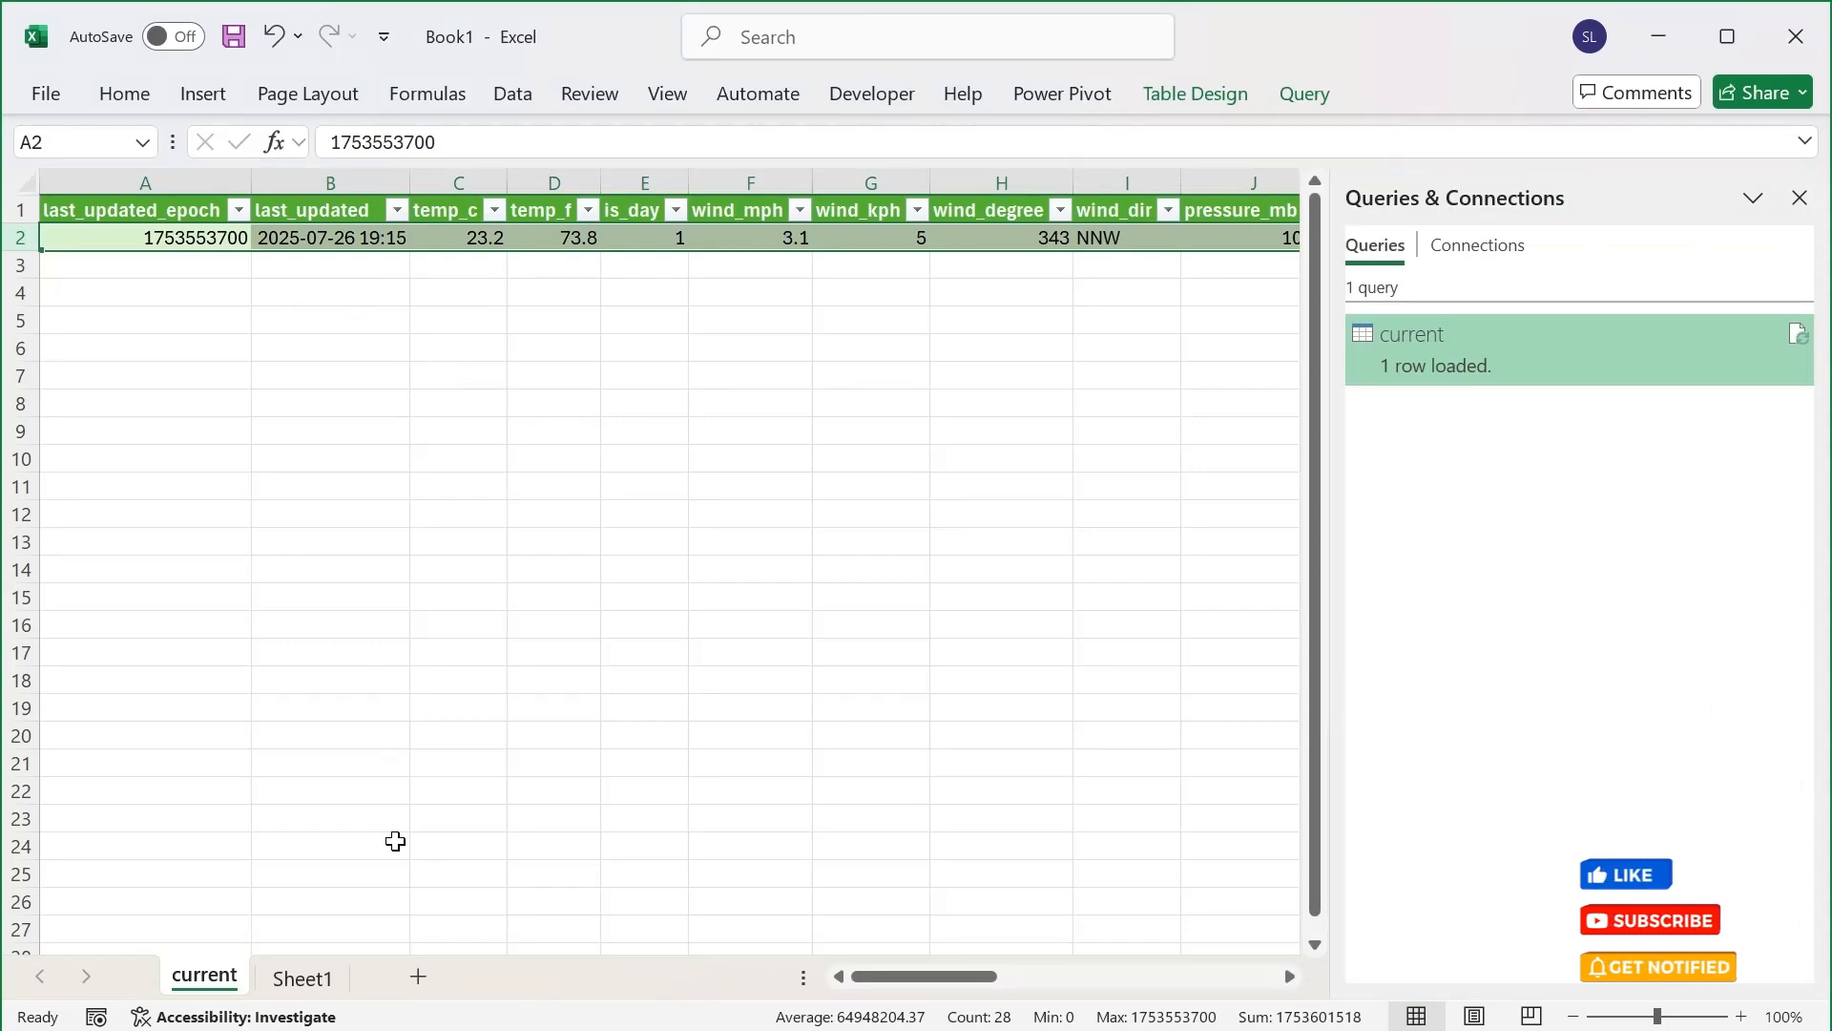
# Switch to Chrome and request London's weather history for 2025-07-20 in the Interactive API Explorer
pyautogui.hotkey('alt', 'Tab')
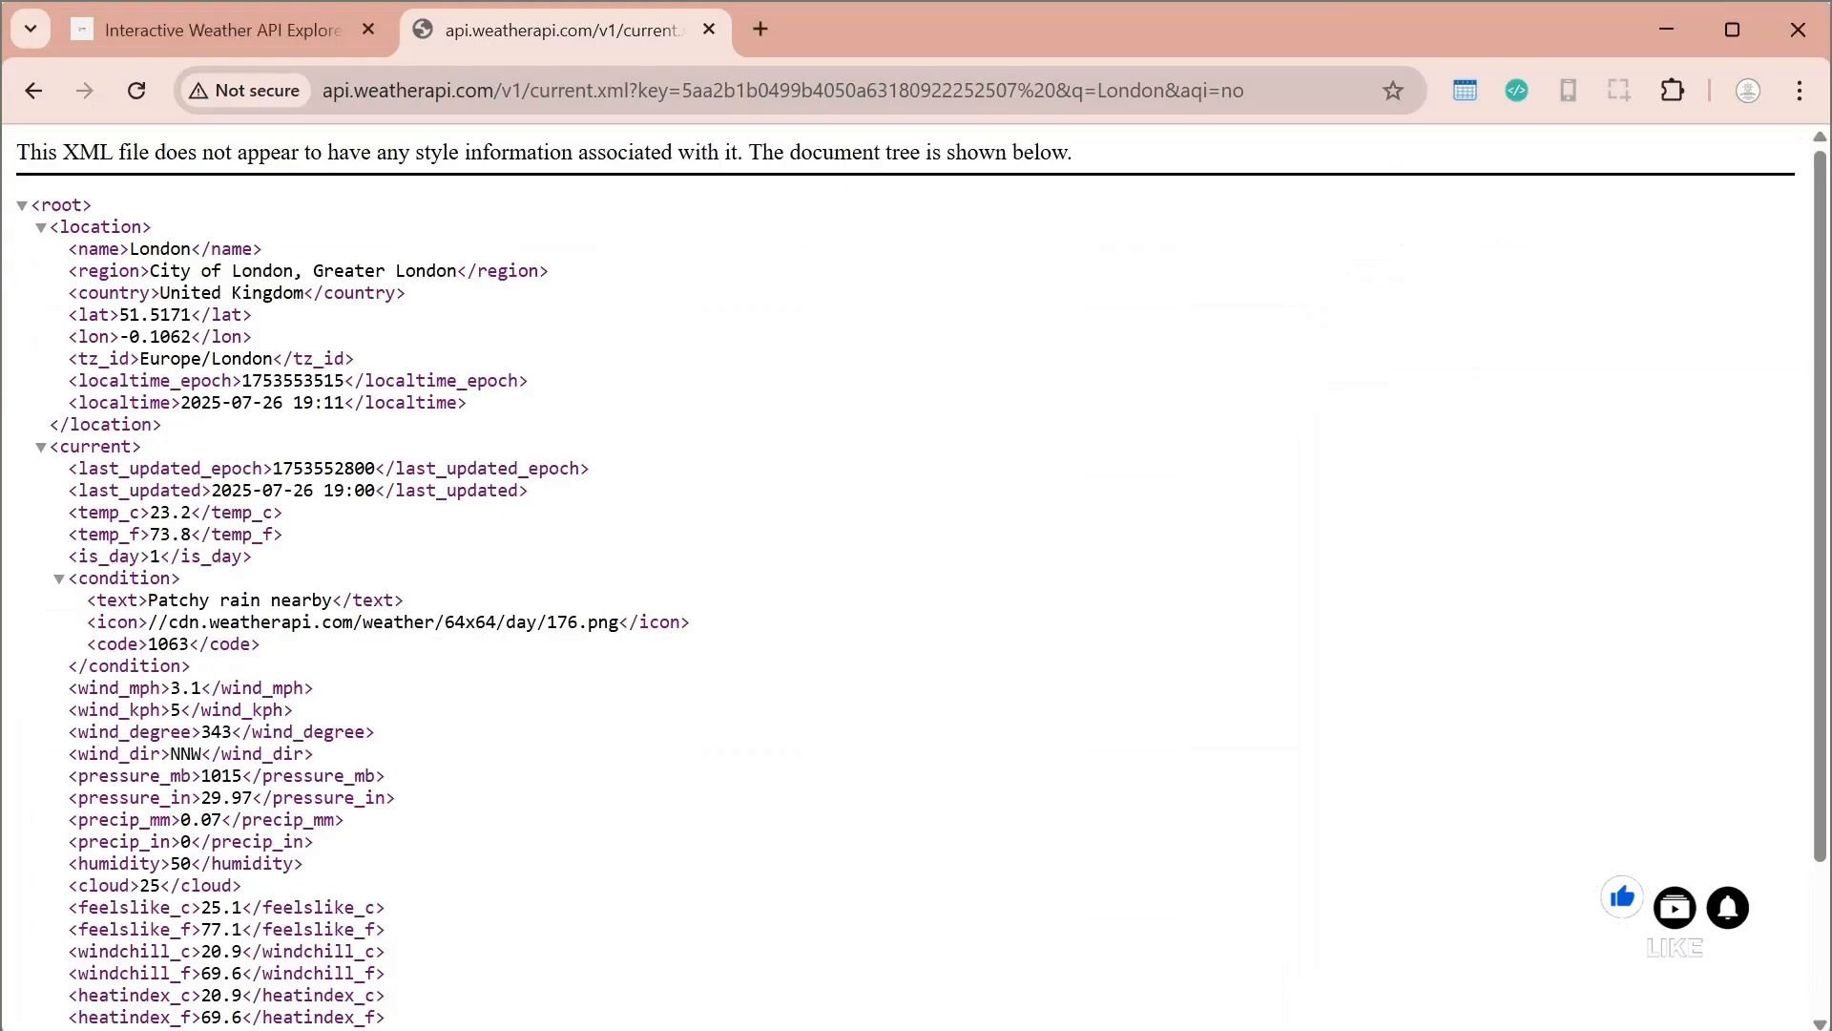
pyautogui.click(304, 36)
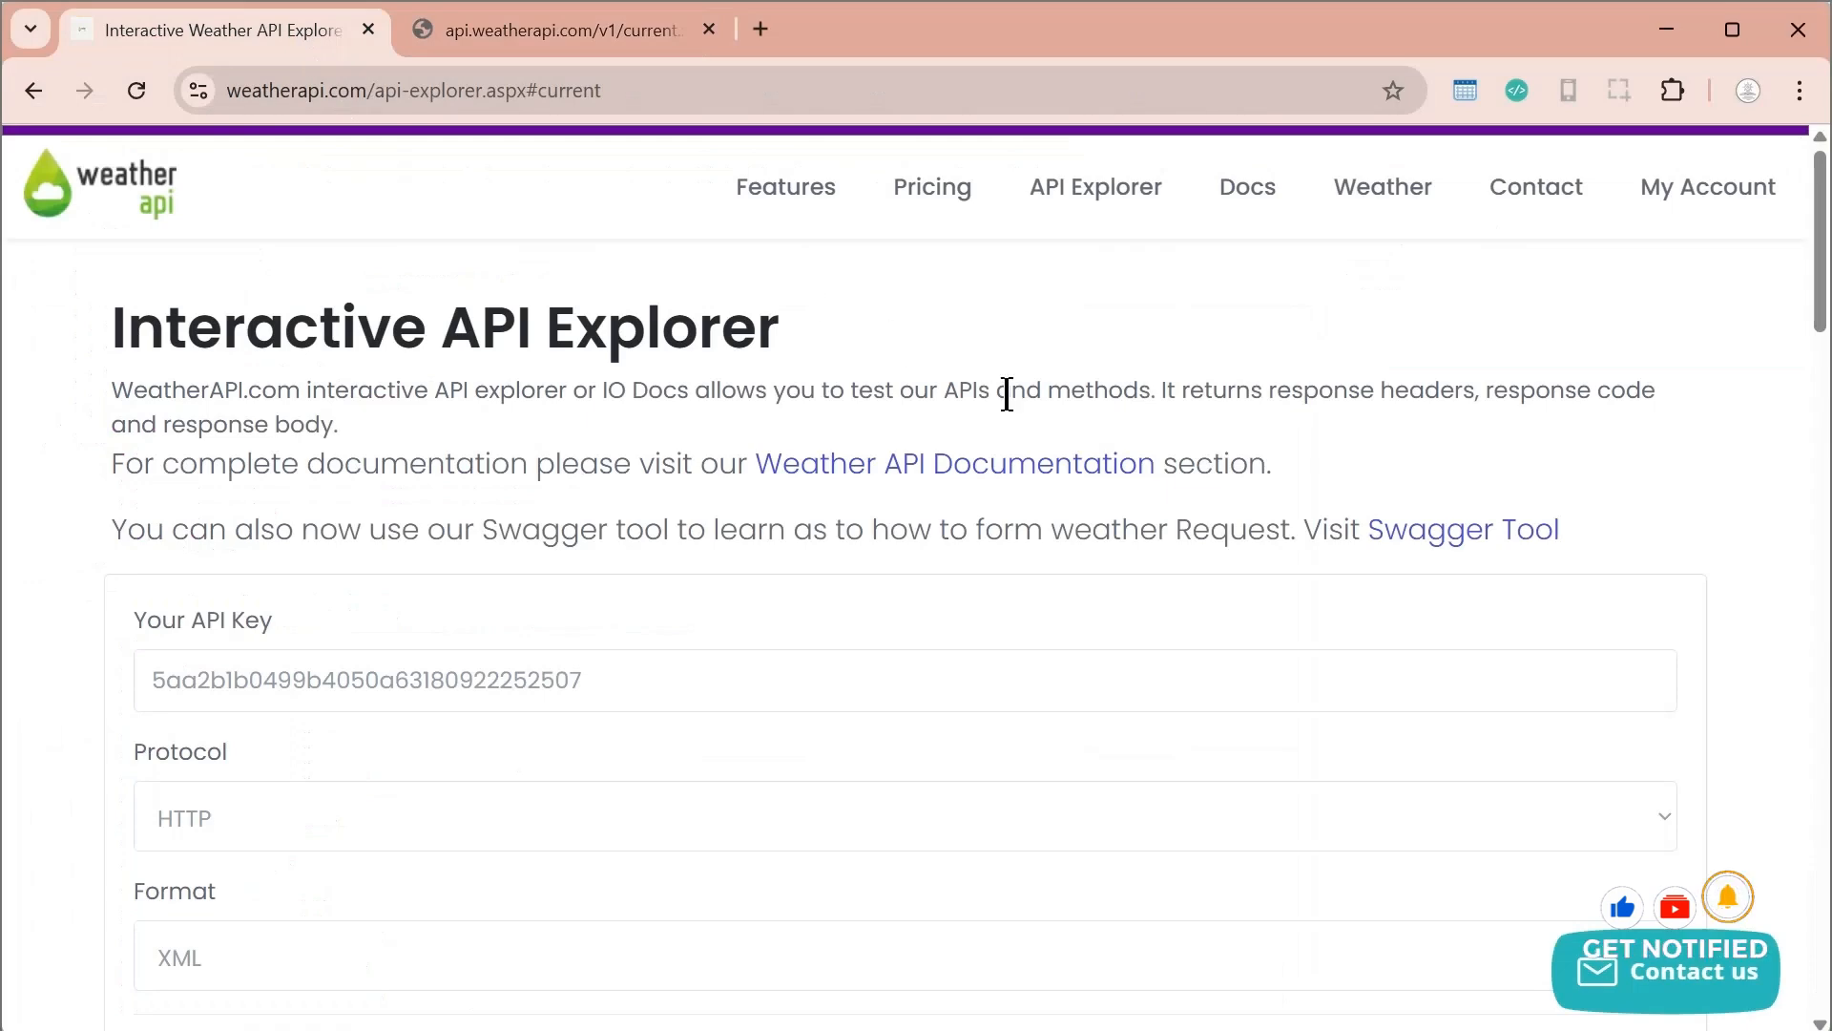
pyautogui.scroll(-5, 1006, 392)
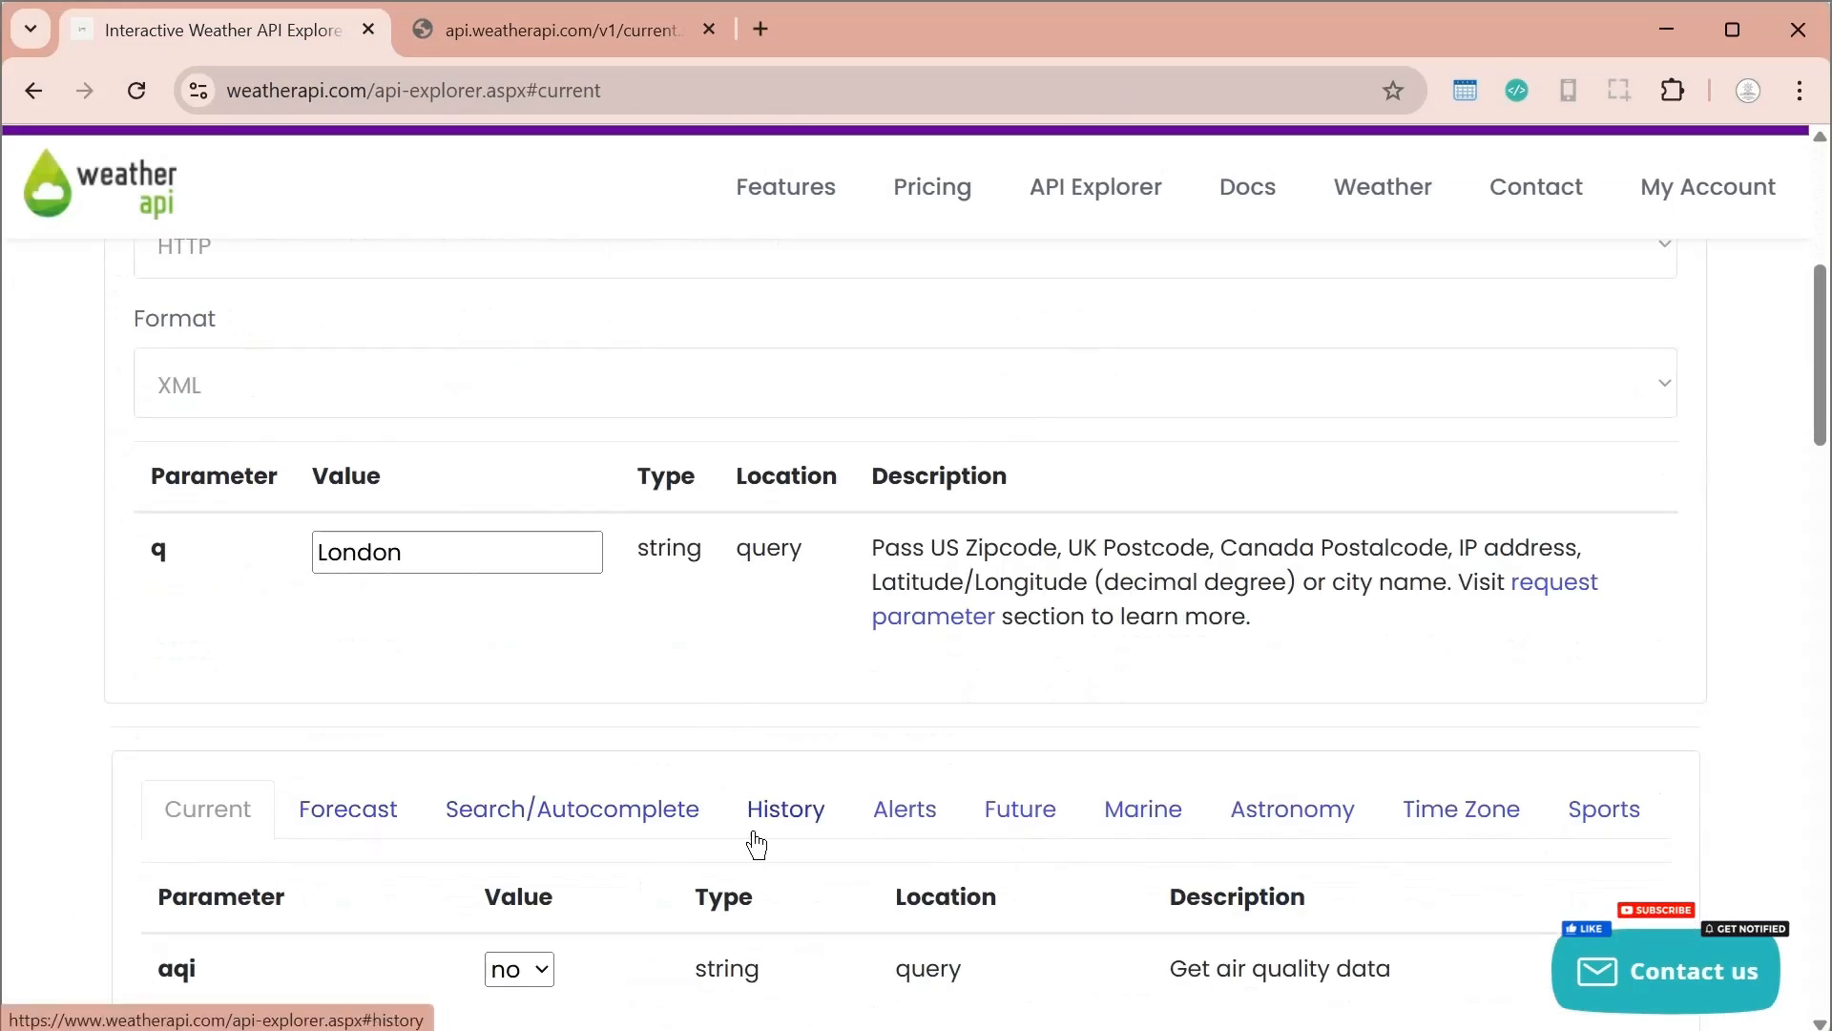
pyautogui.click(791, 844)
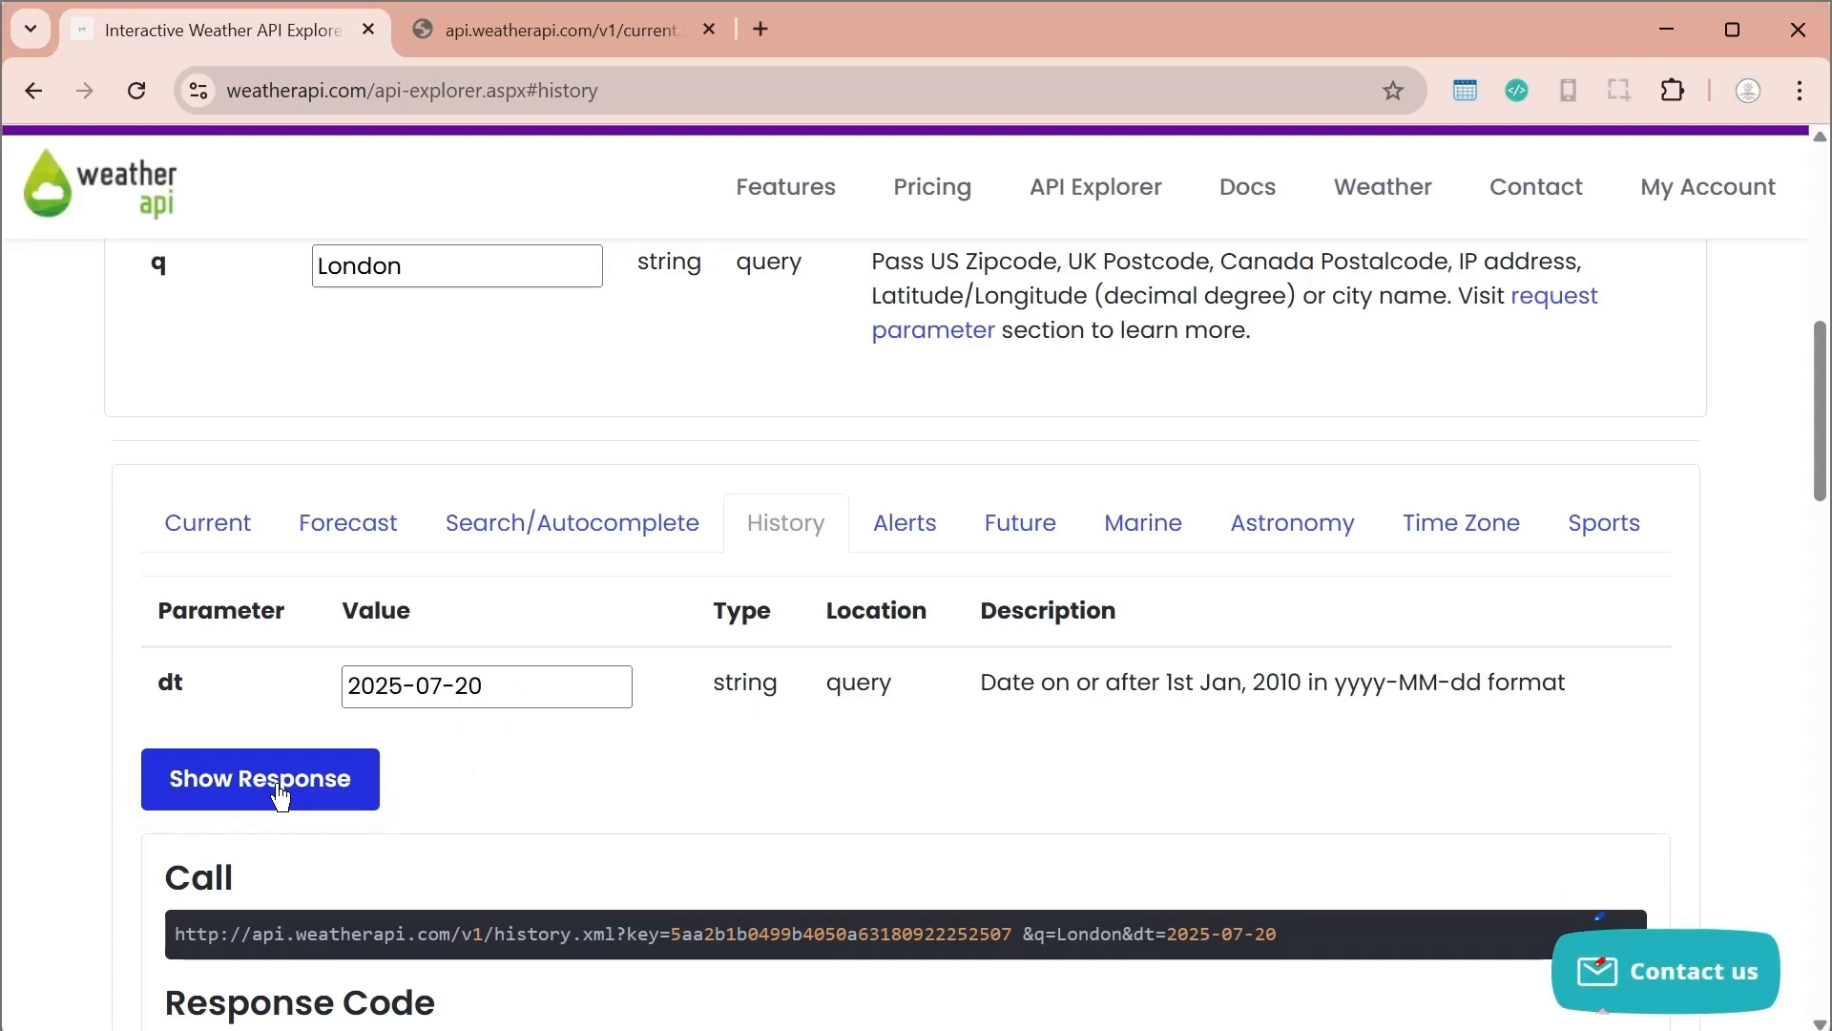
pyautogui.scroll(-1, 429, 777)
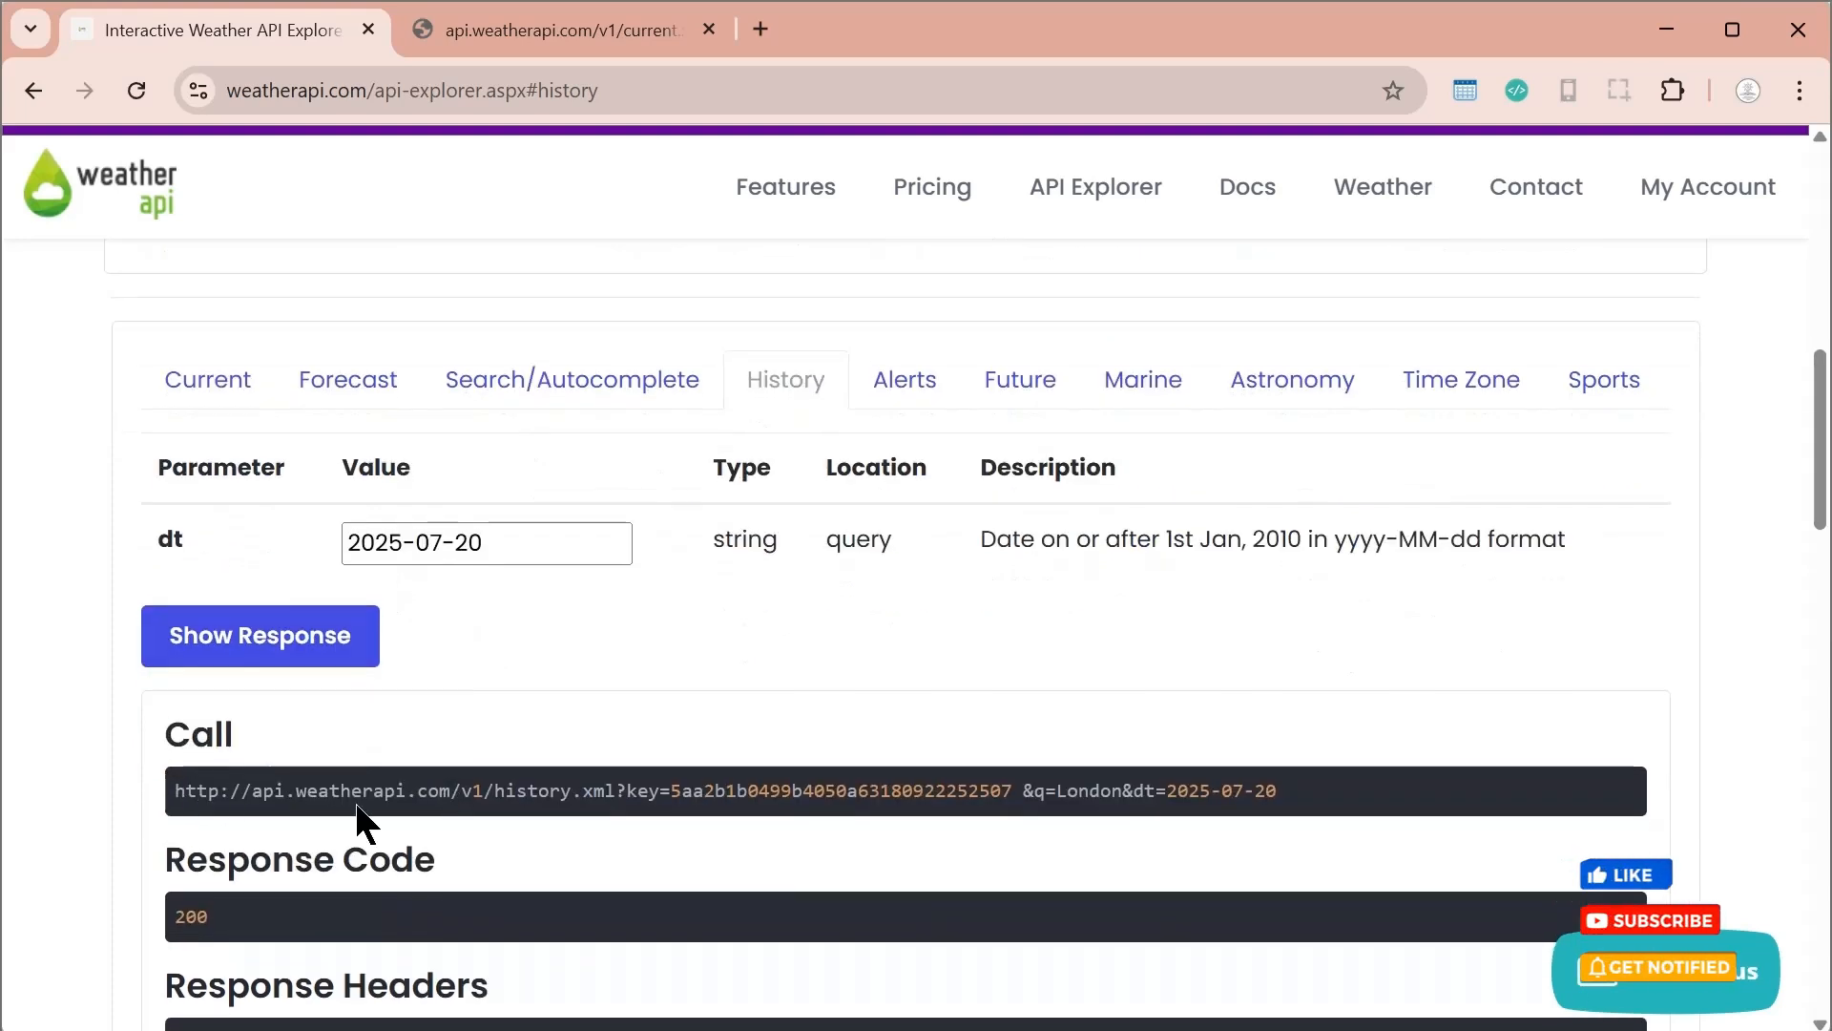
# Copy the history call URL, load it with its API key in a new browser tab and review the returned XML
pyautogui.doubleClick(518, 791)
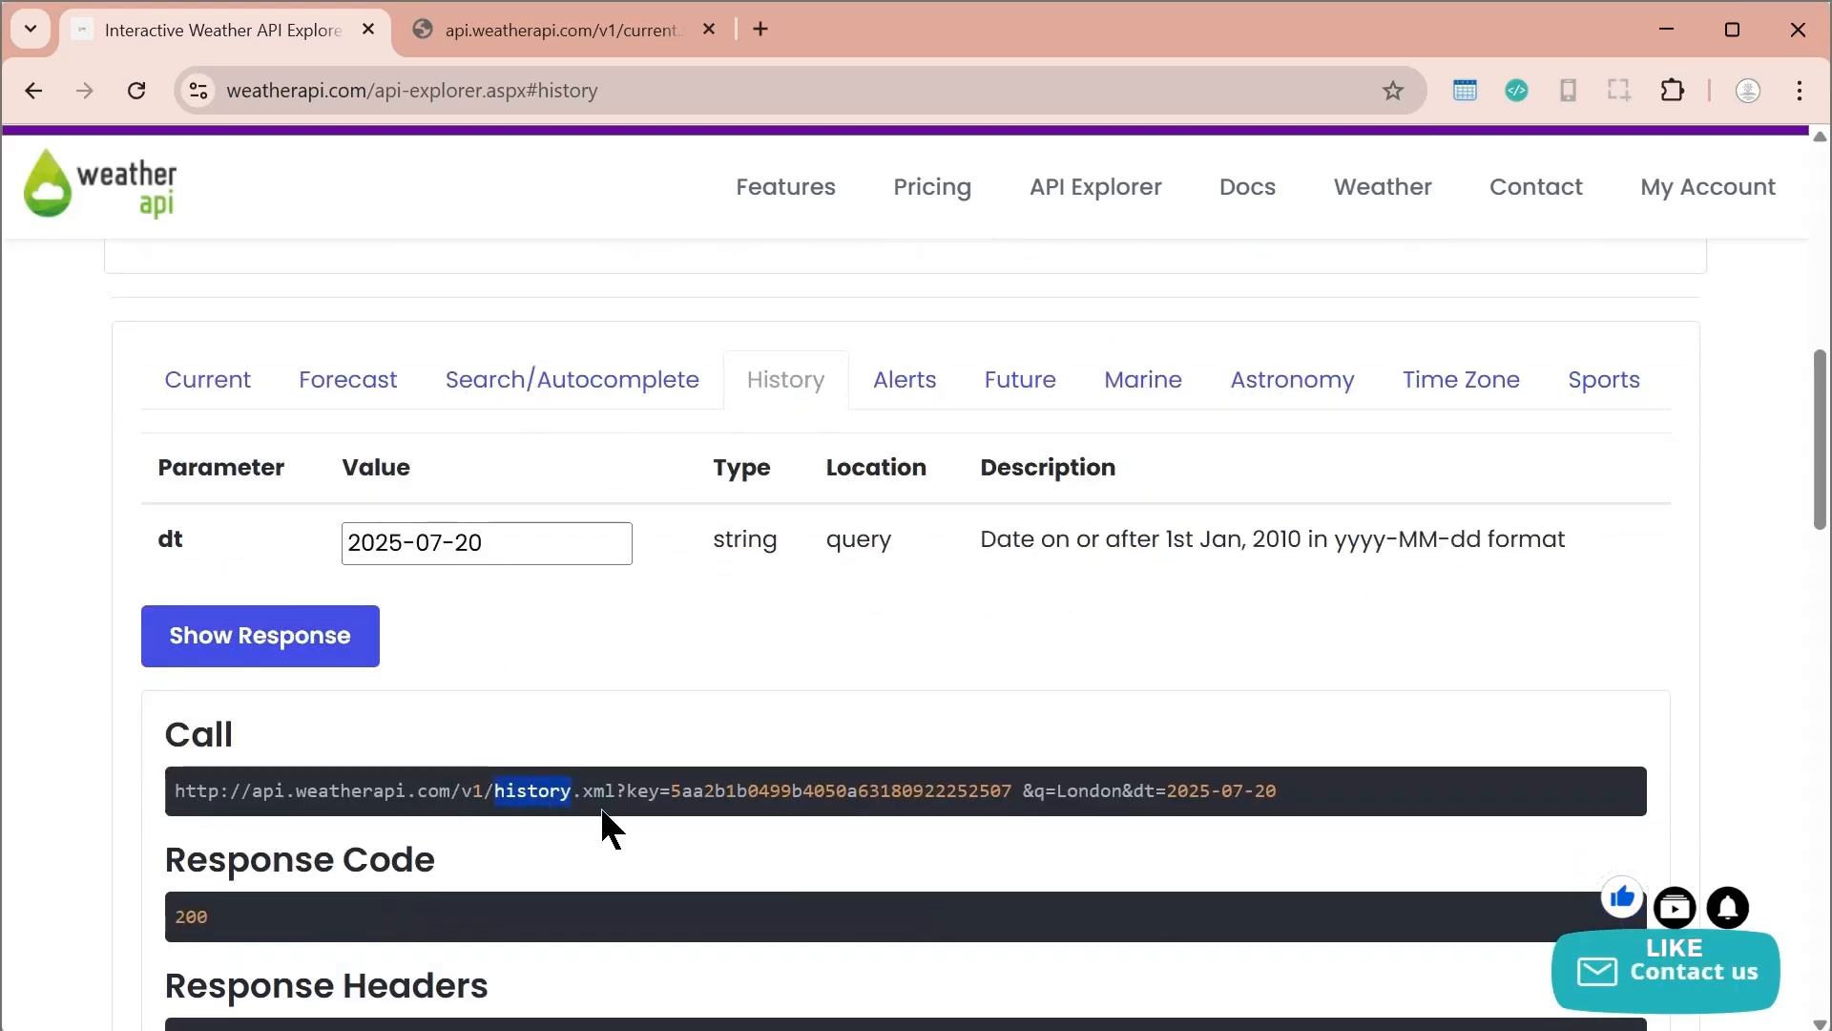
pyautogui.moveTo(176, 792); pyautogui.dragTo(1285, 792)
pyautogui.hotkey('ctrl', 'c')
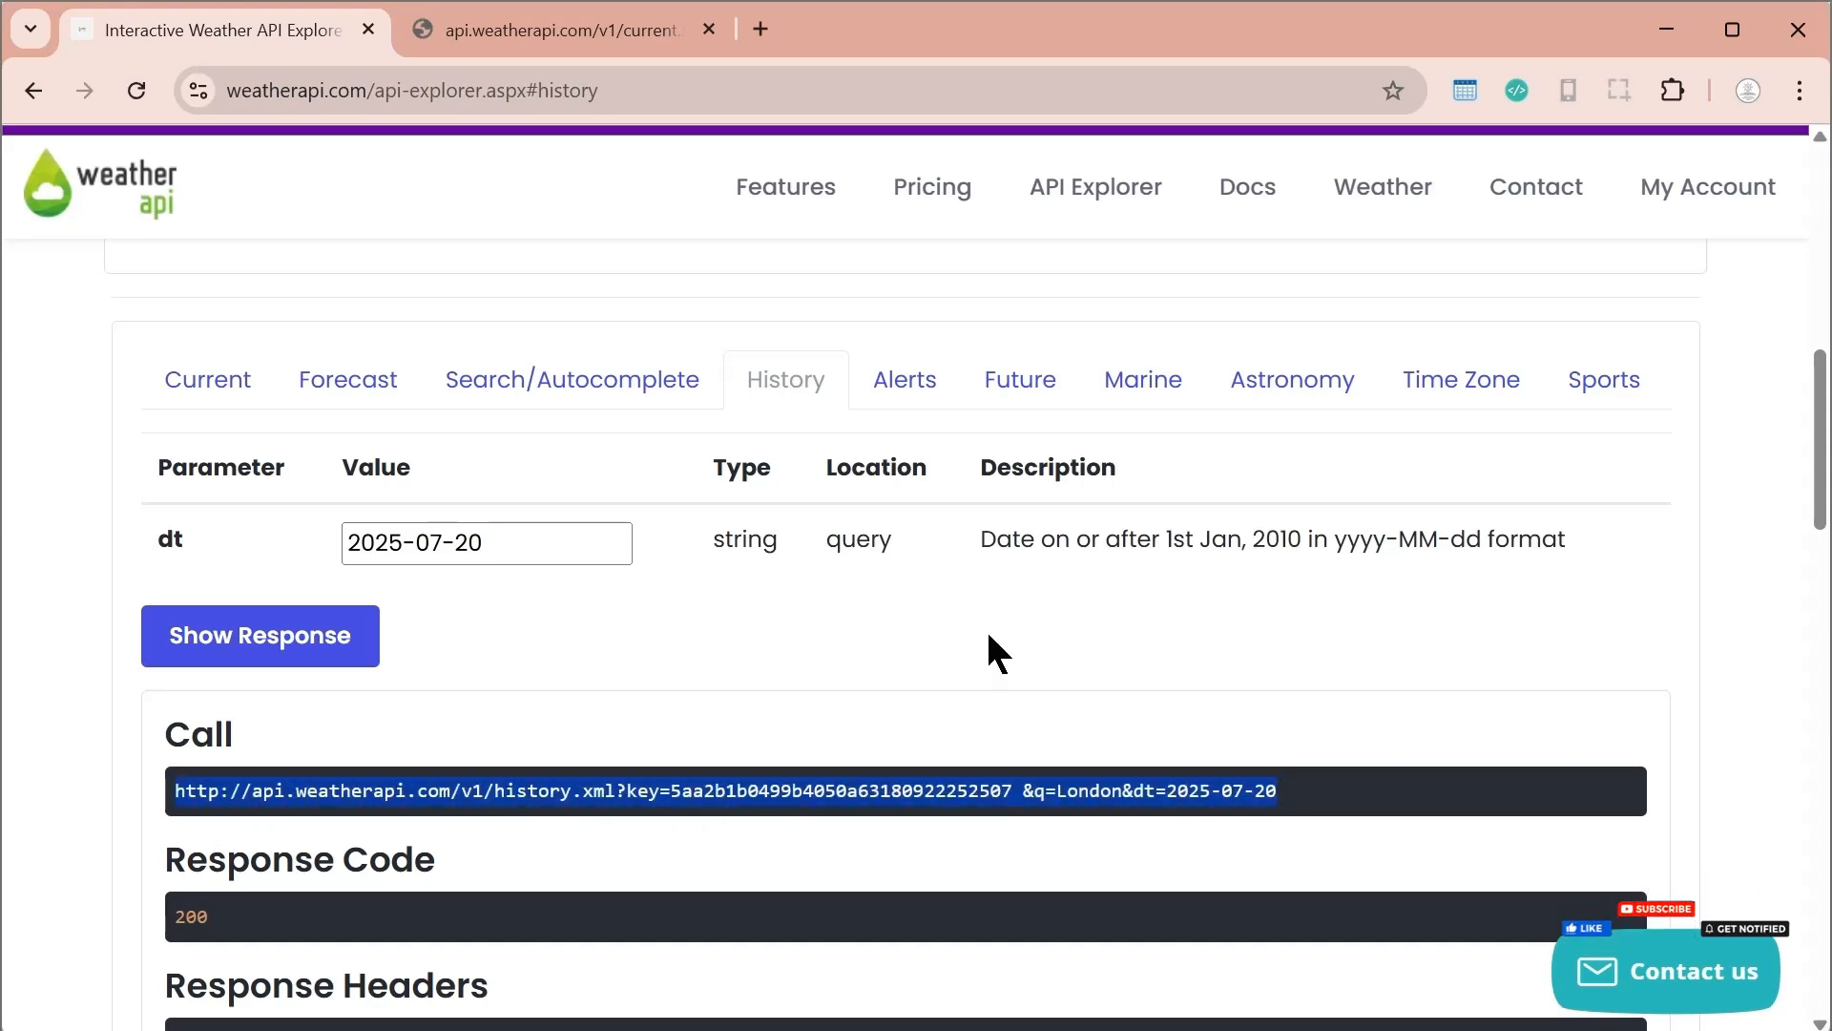
pyautogui.scroll(6, 990, 646)
pyautogui.click(766, 28)
pyautogui.hotkey('ctrl', 'v')
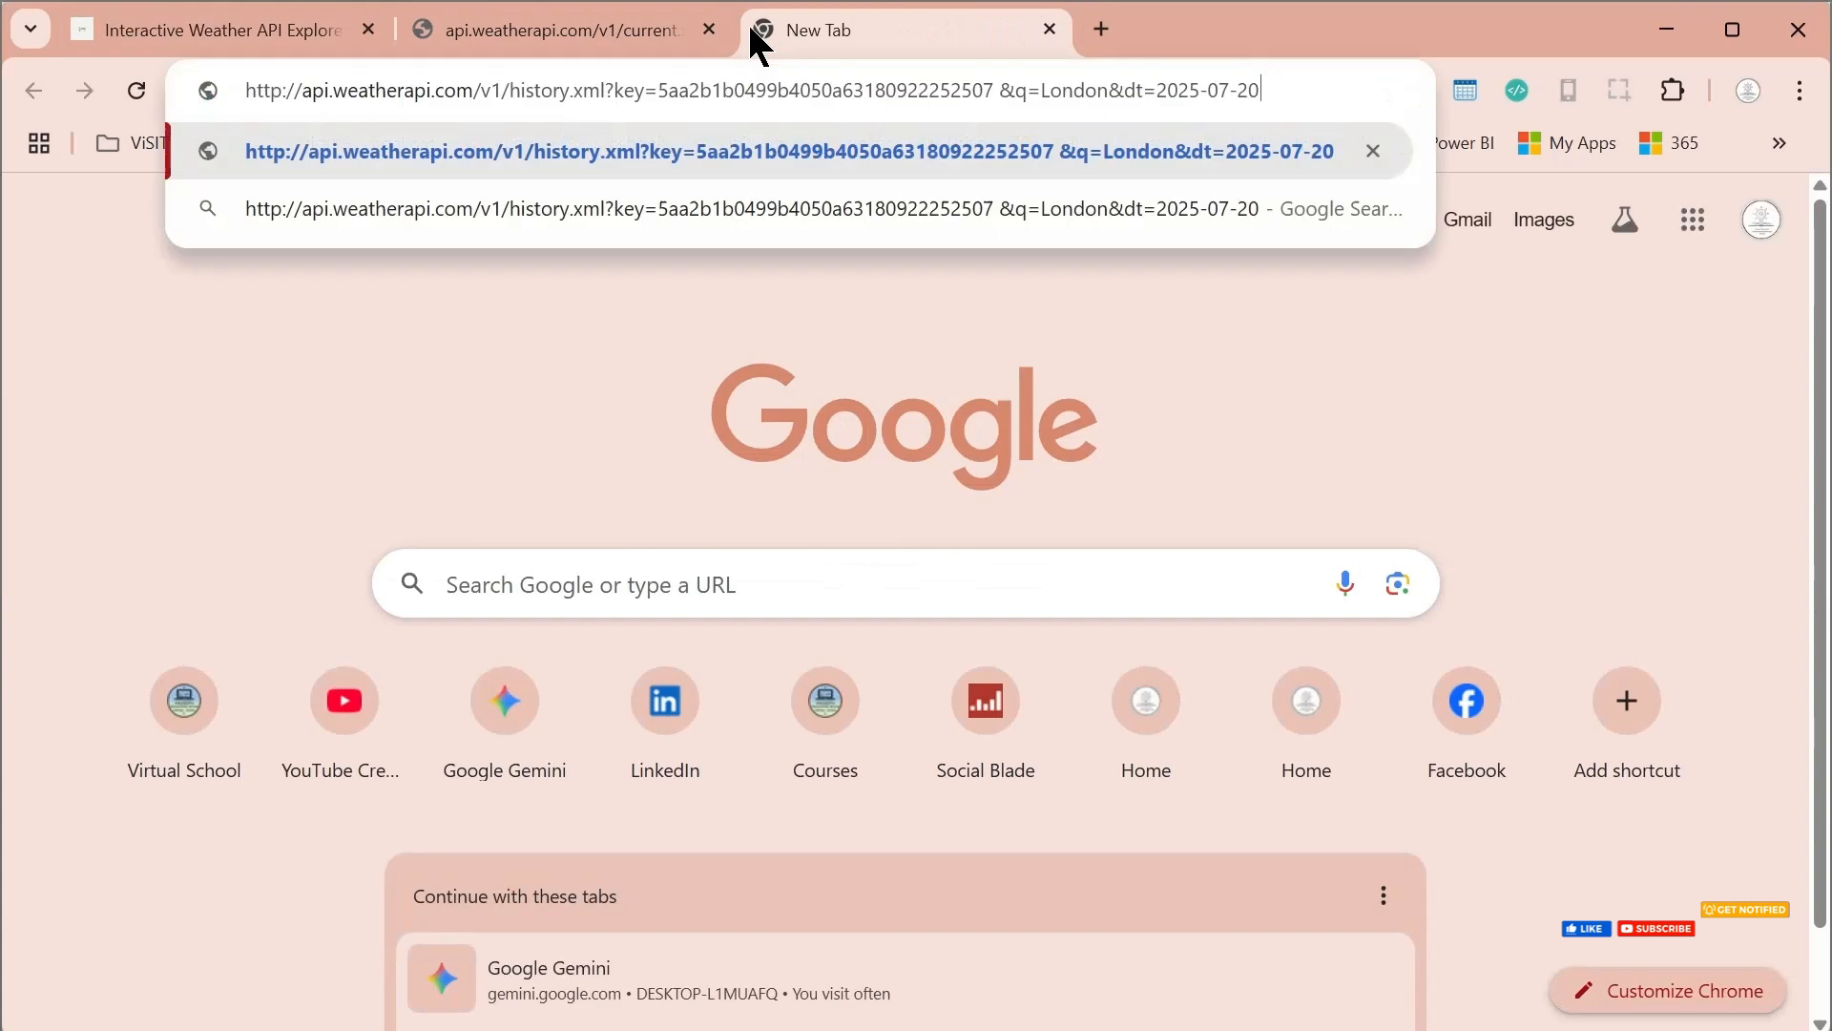
pyautogui.press('Return')
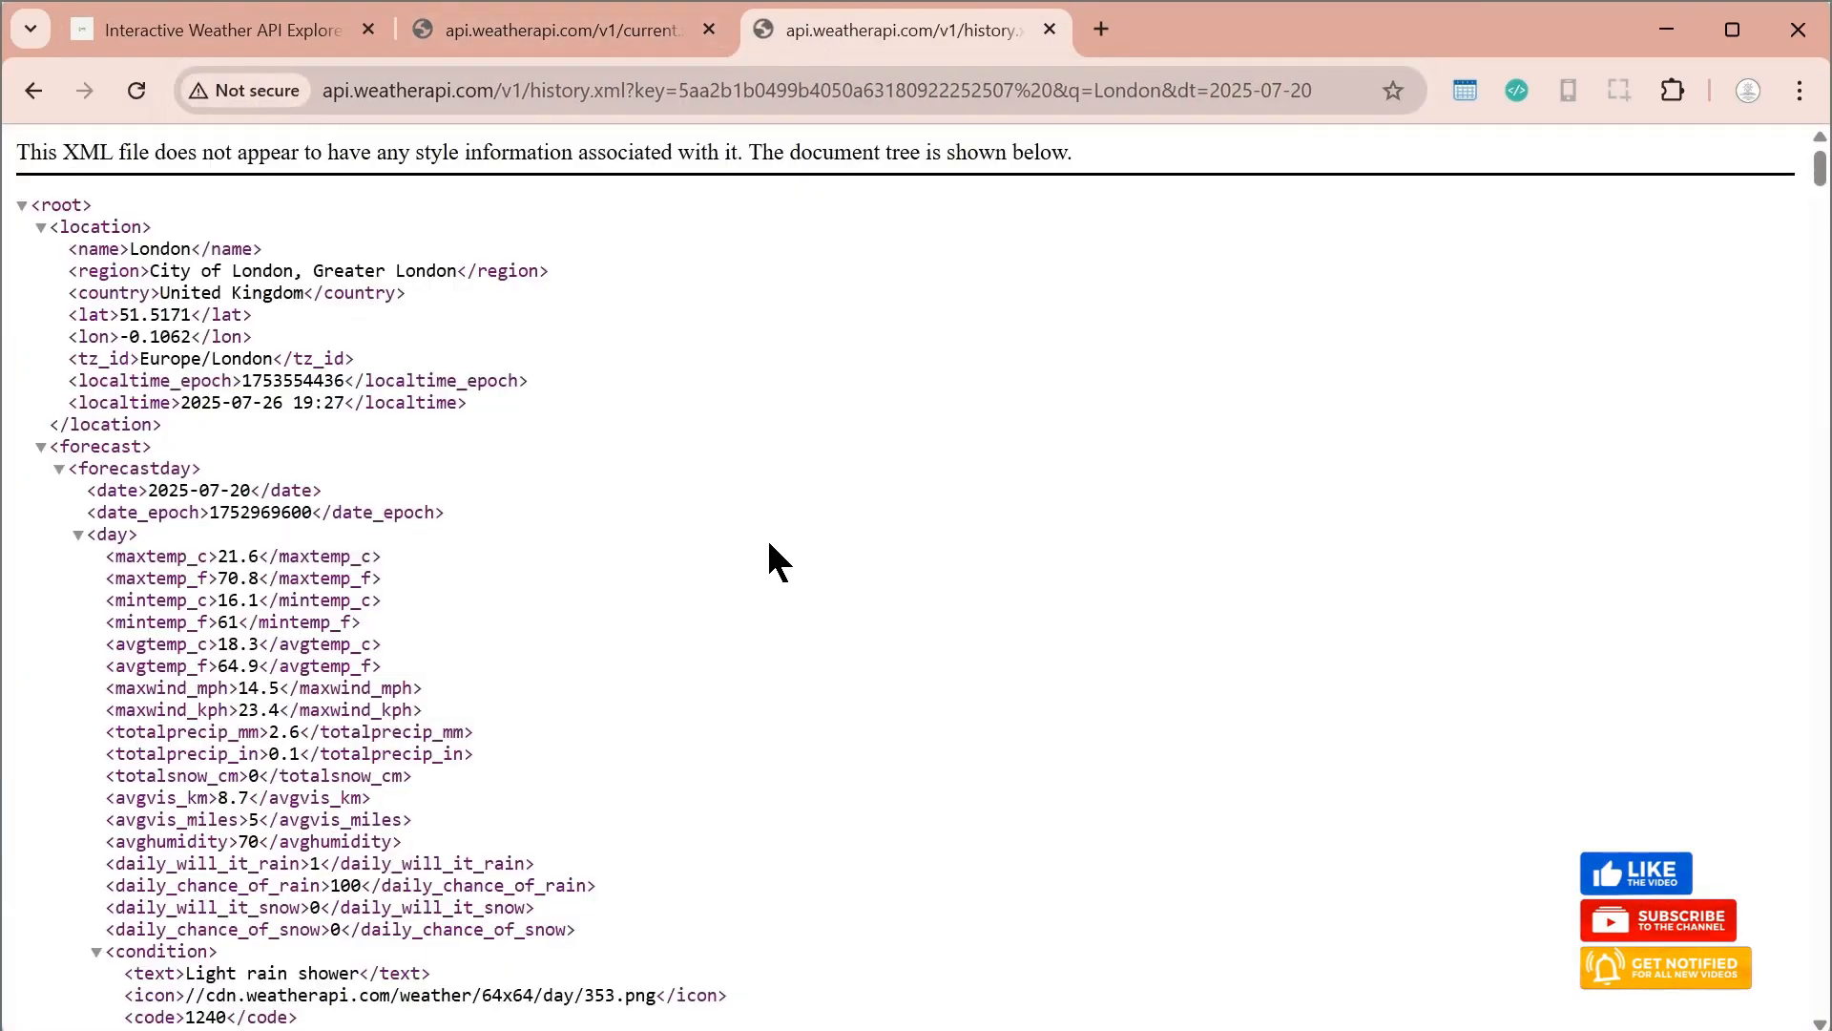
pyautogui.moveTo(1813, 205); pyautogui.dragTo(1813, 158)
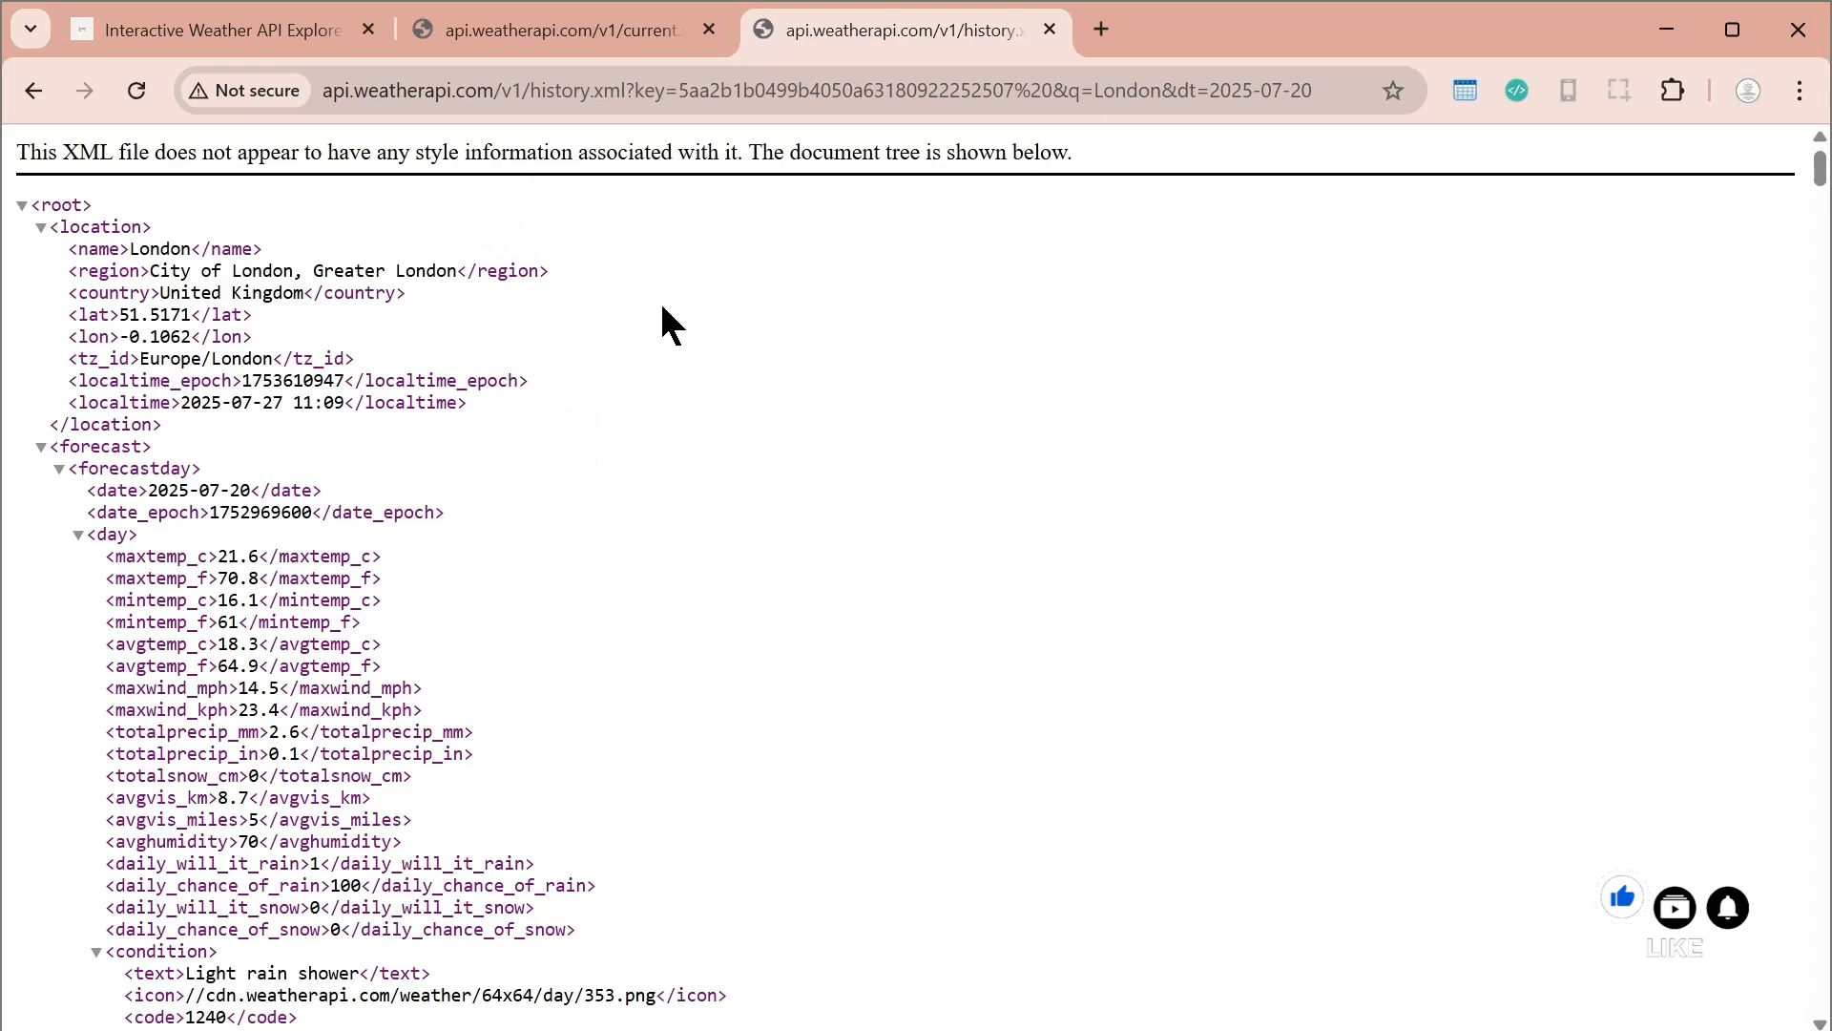
# Request London's 1-day weather forecast in the Interactive API Explorer, without air quality or alert data
pyautogui.click(209, 32)
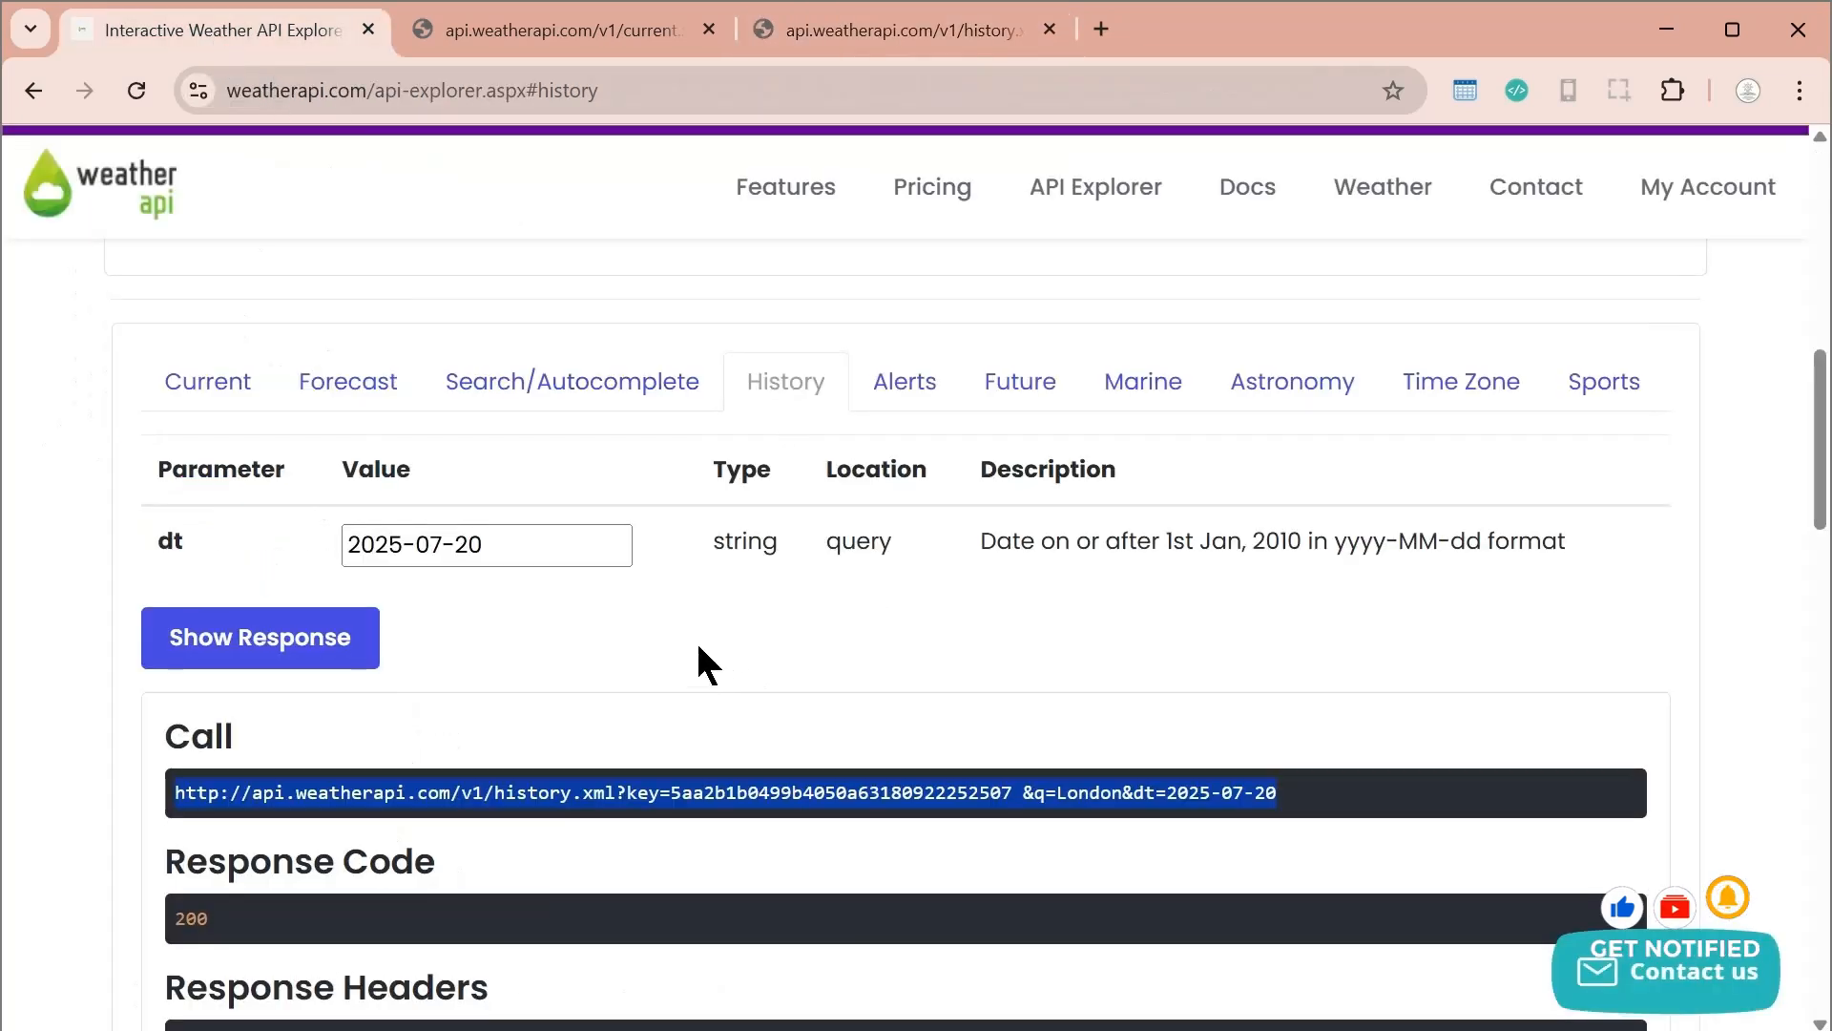
pyautogui.scroll(3, 360, 655)
pyautogui.click(347, 678)
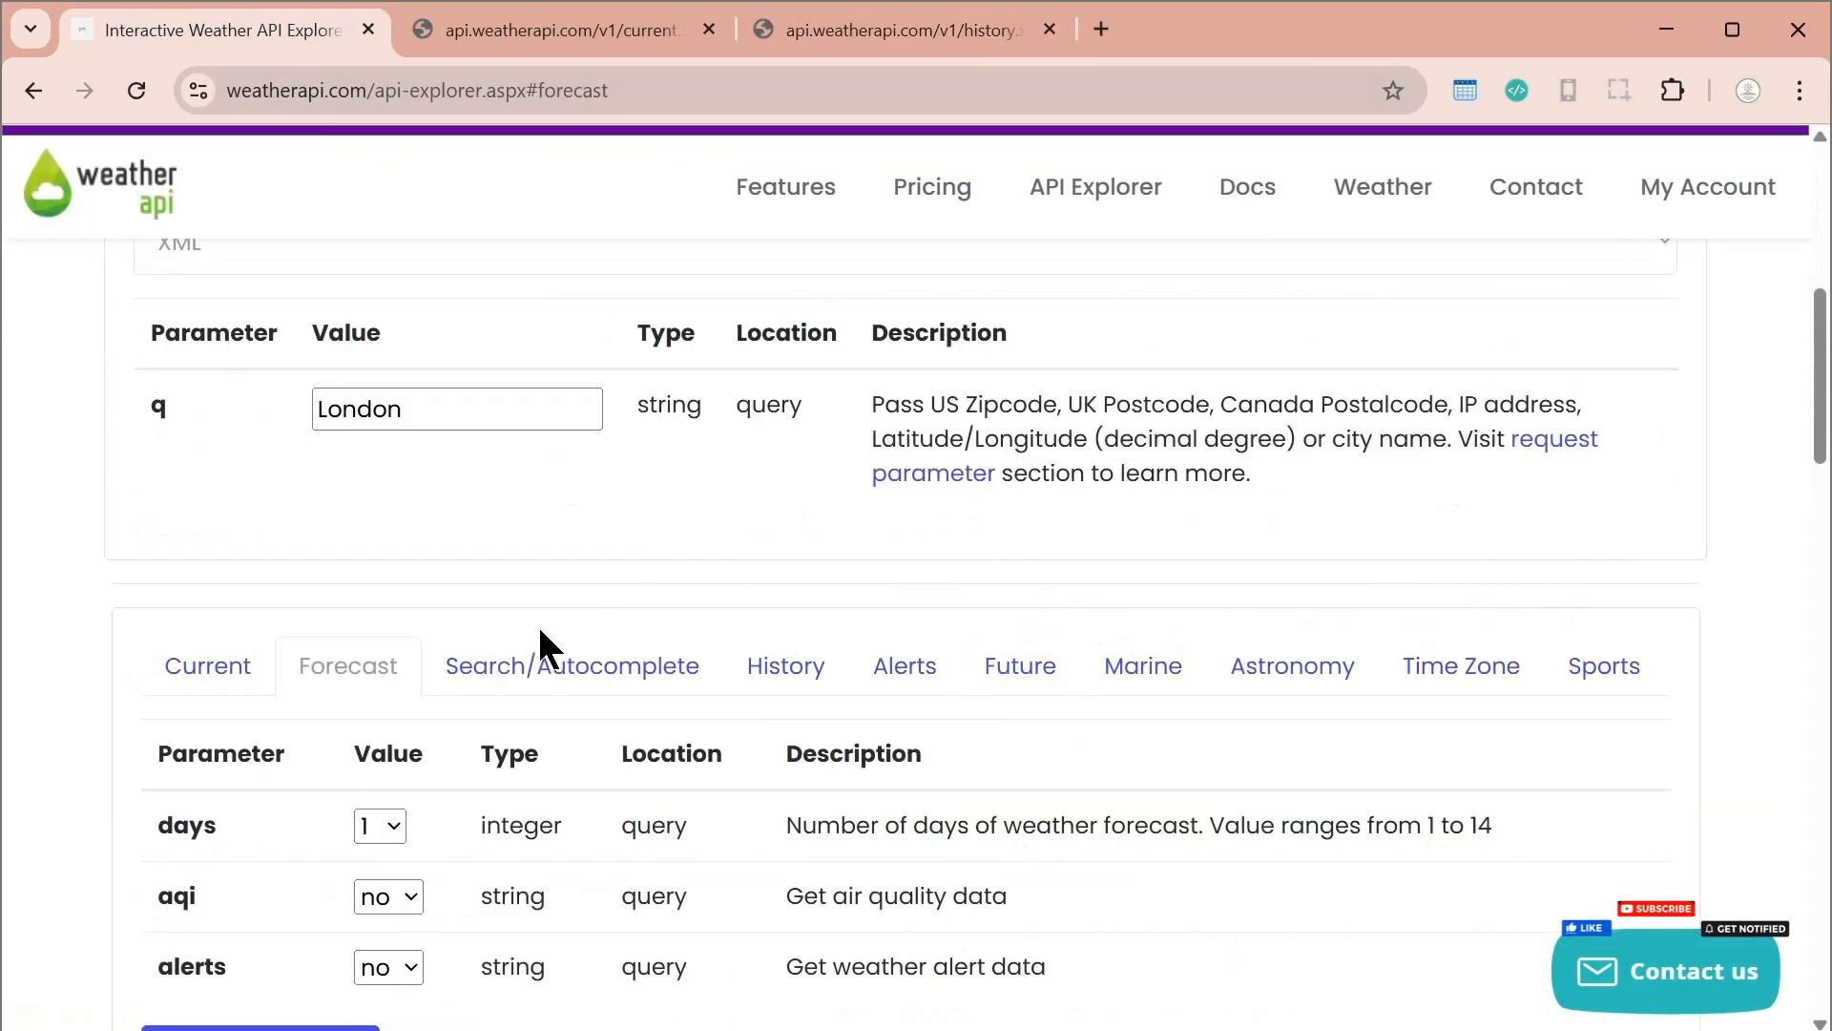
pyautogui.scroll(-1, 537, 622)
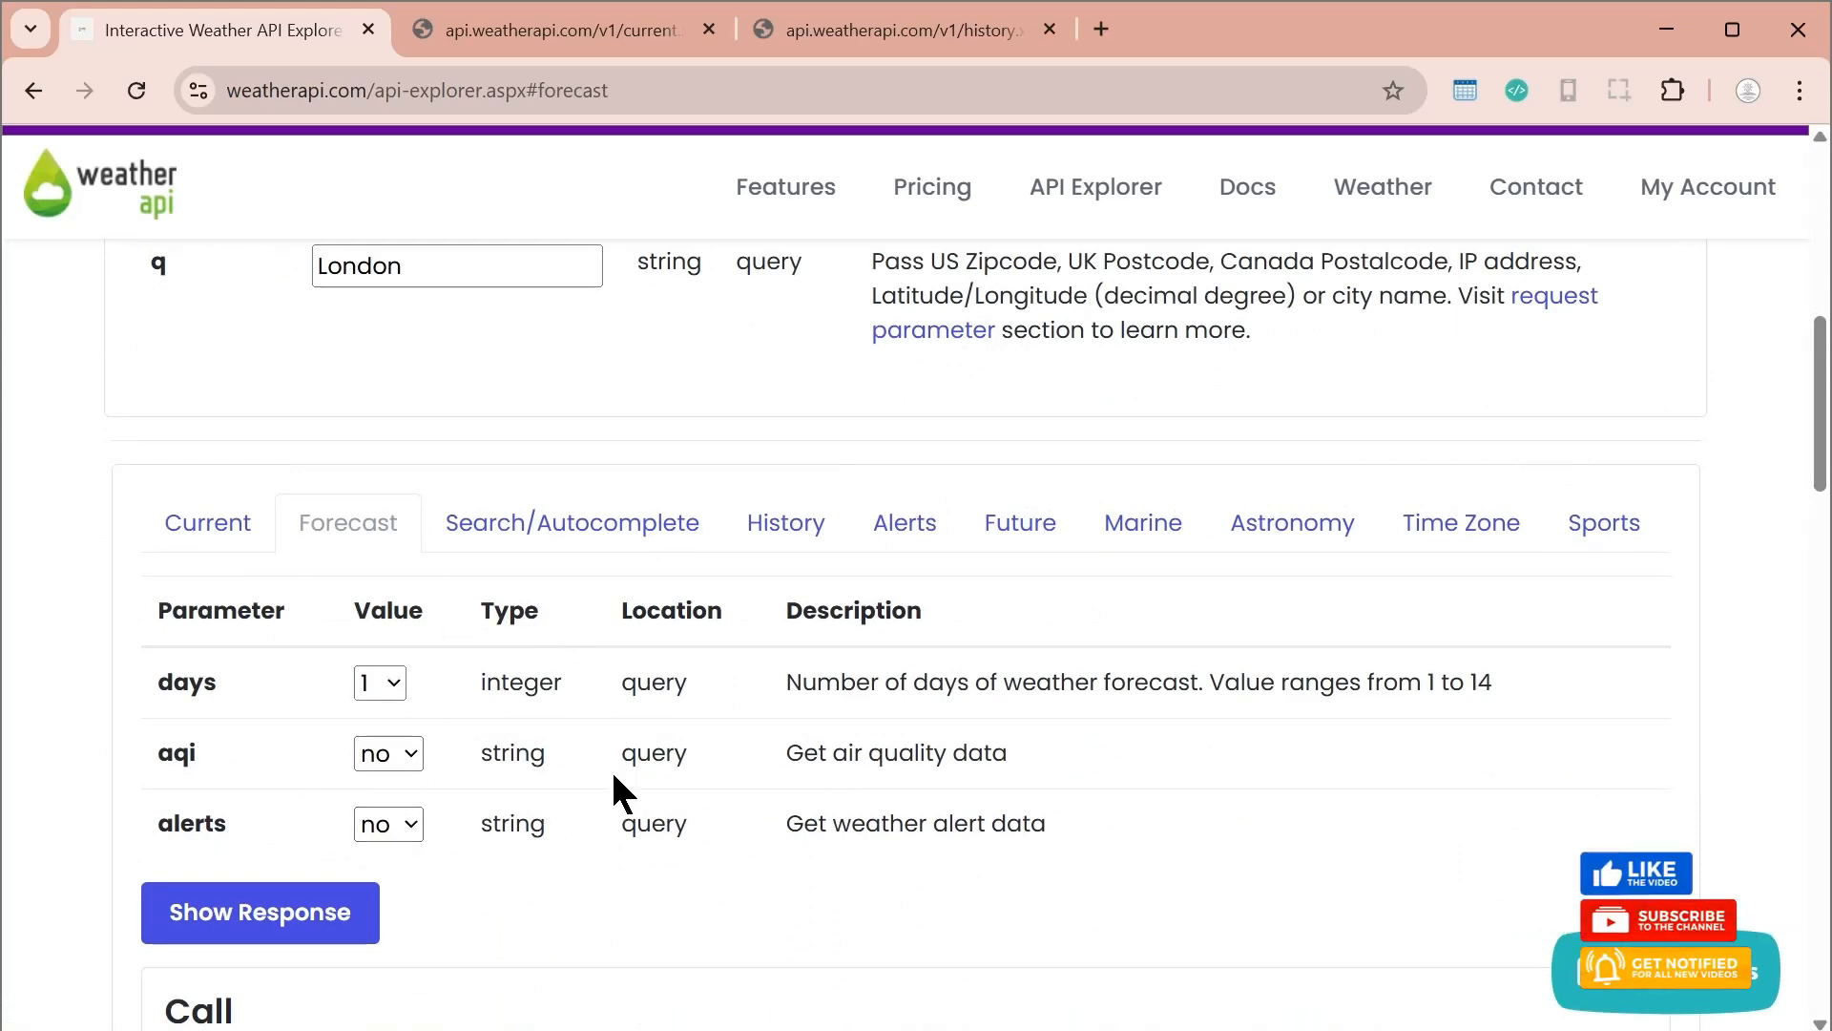
pyautogui.scroll(1, 614, 788)
pyautogui.scroll(-2, 614, 785)
pyautogui.scroll(4, 335, 662)
pyautogui.scroll(-3, 469, 706)
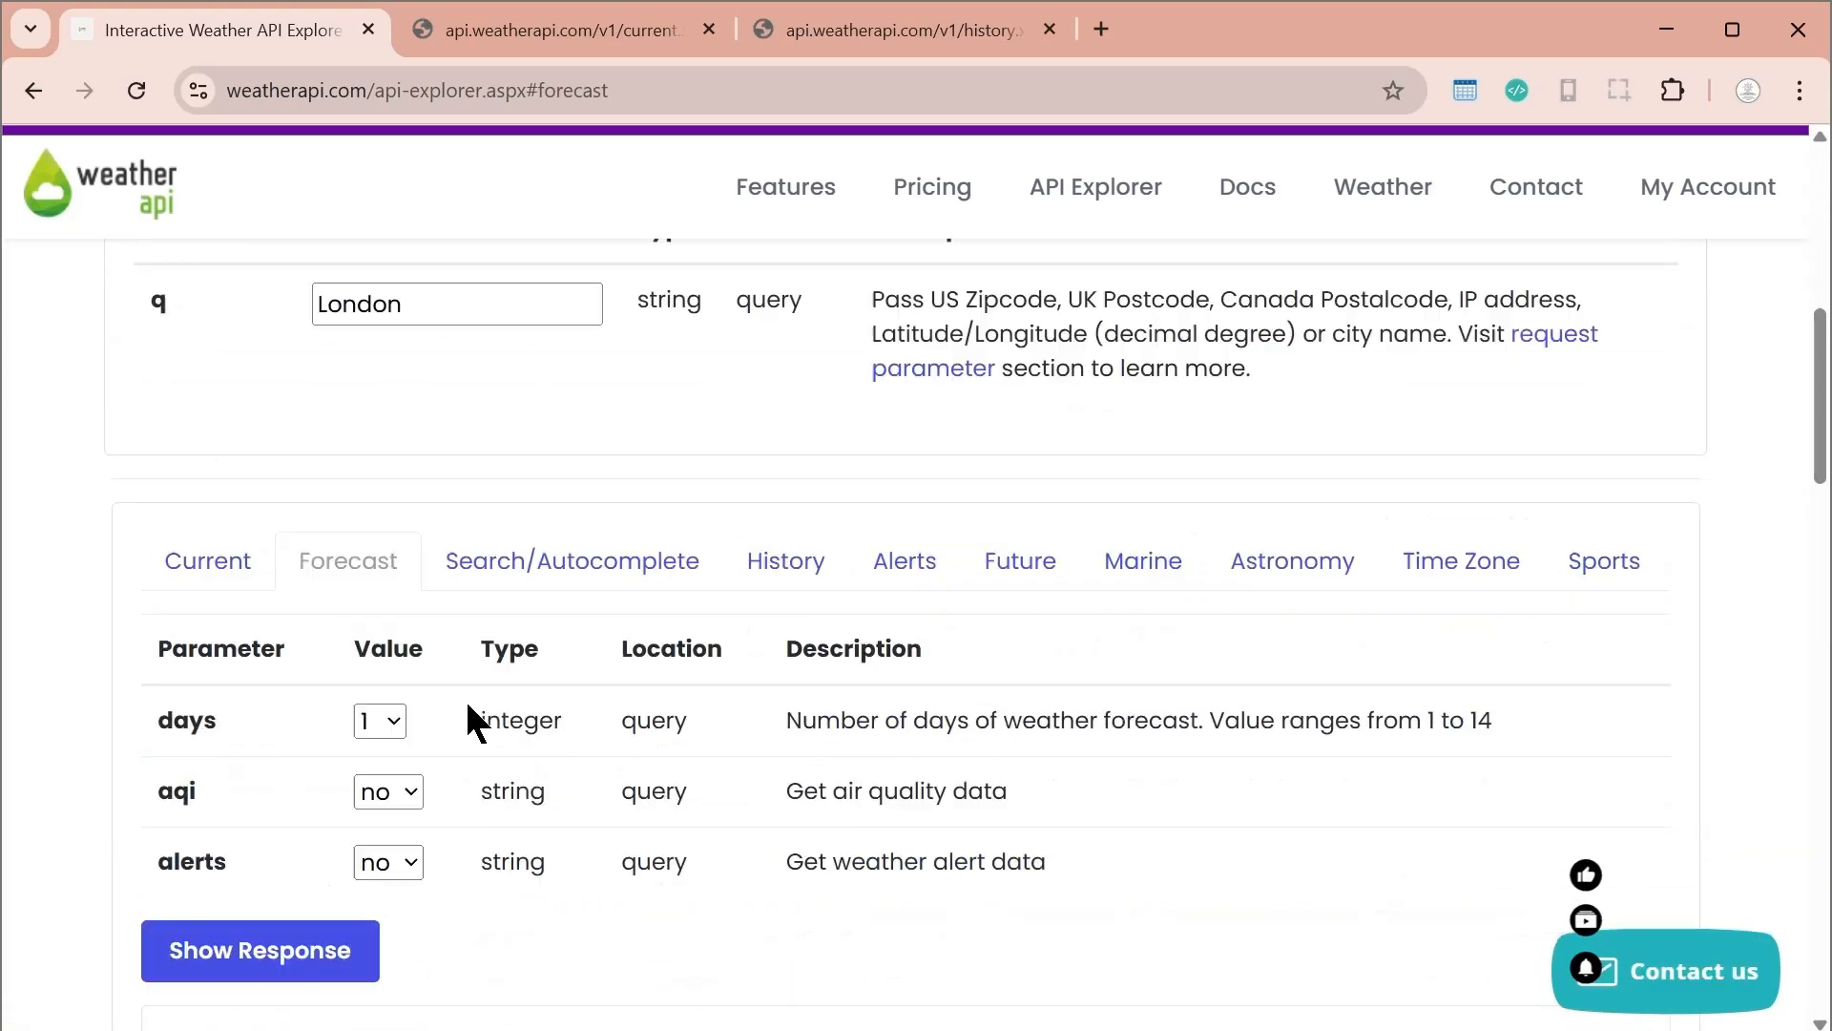
pyautogui.scroll(-2, 468, 721)
pyautogui.click(251, 787)
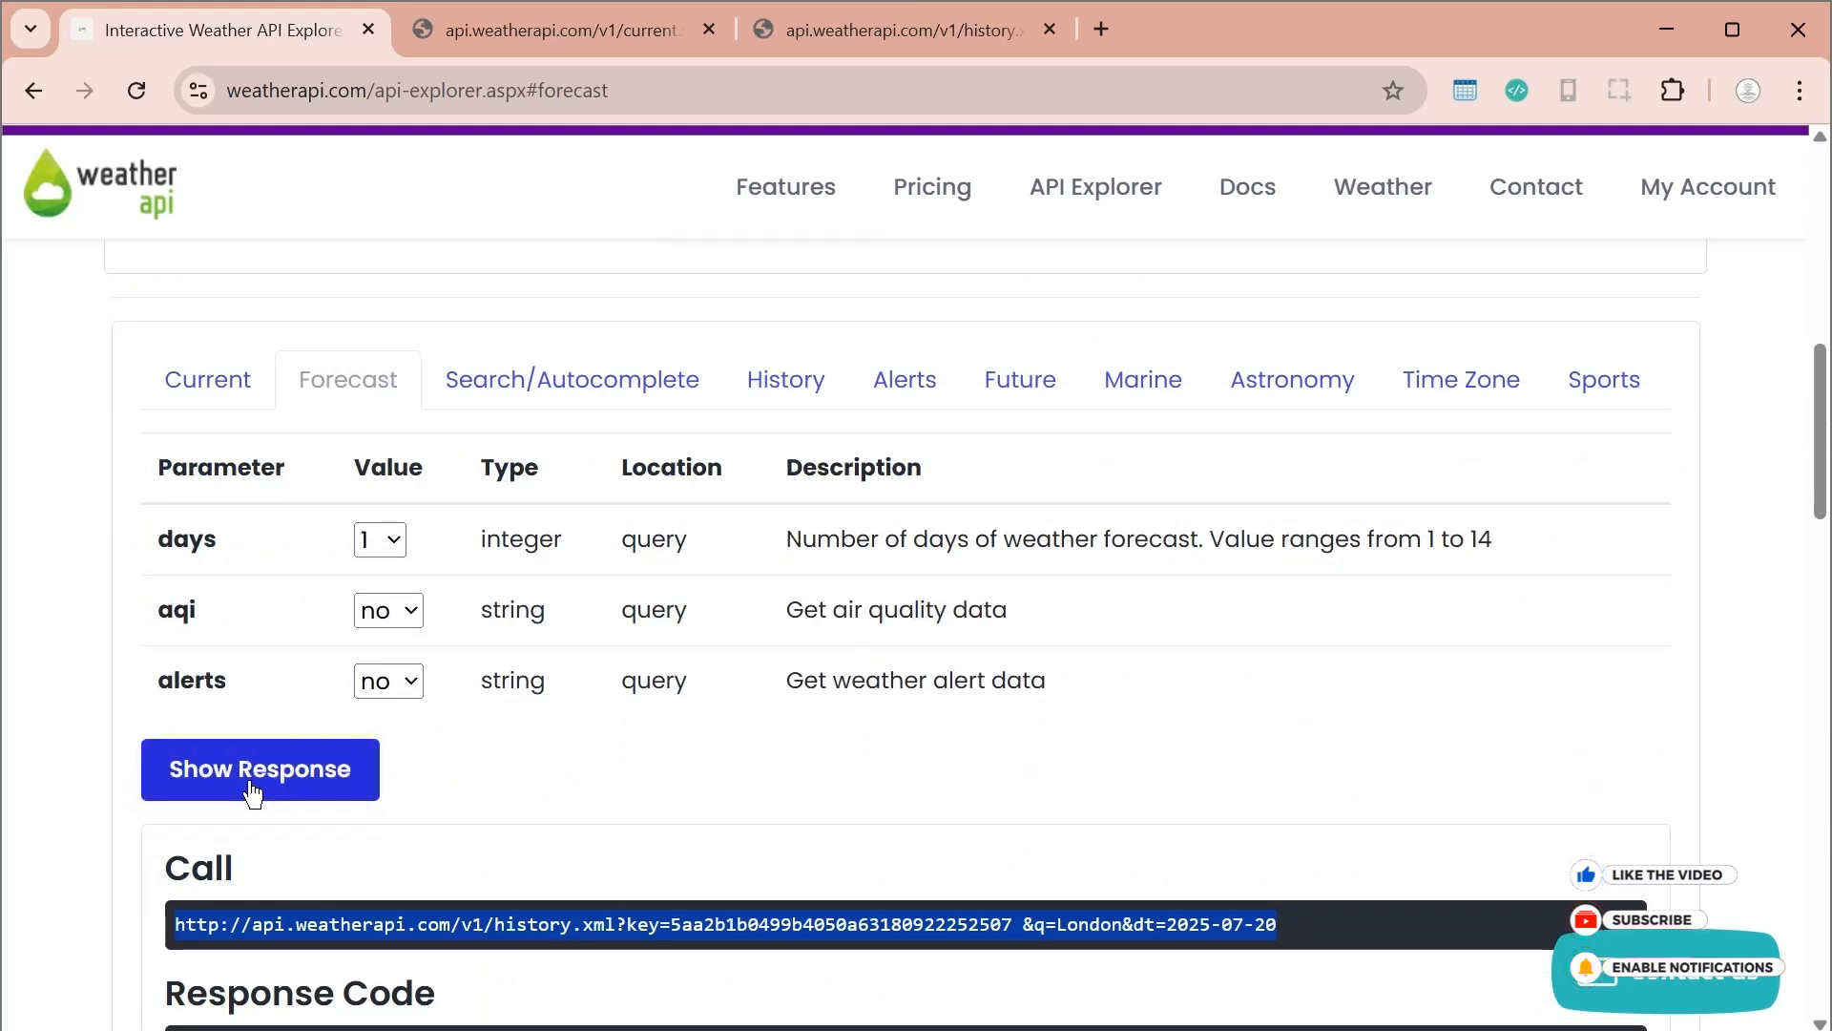
# Copy the forecast call URL and load it, including its API key, in a new browser tab
pyautogui.moveTo(1457, 950); pyautogui.dragTo(175, 924)
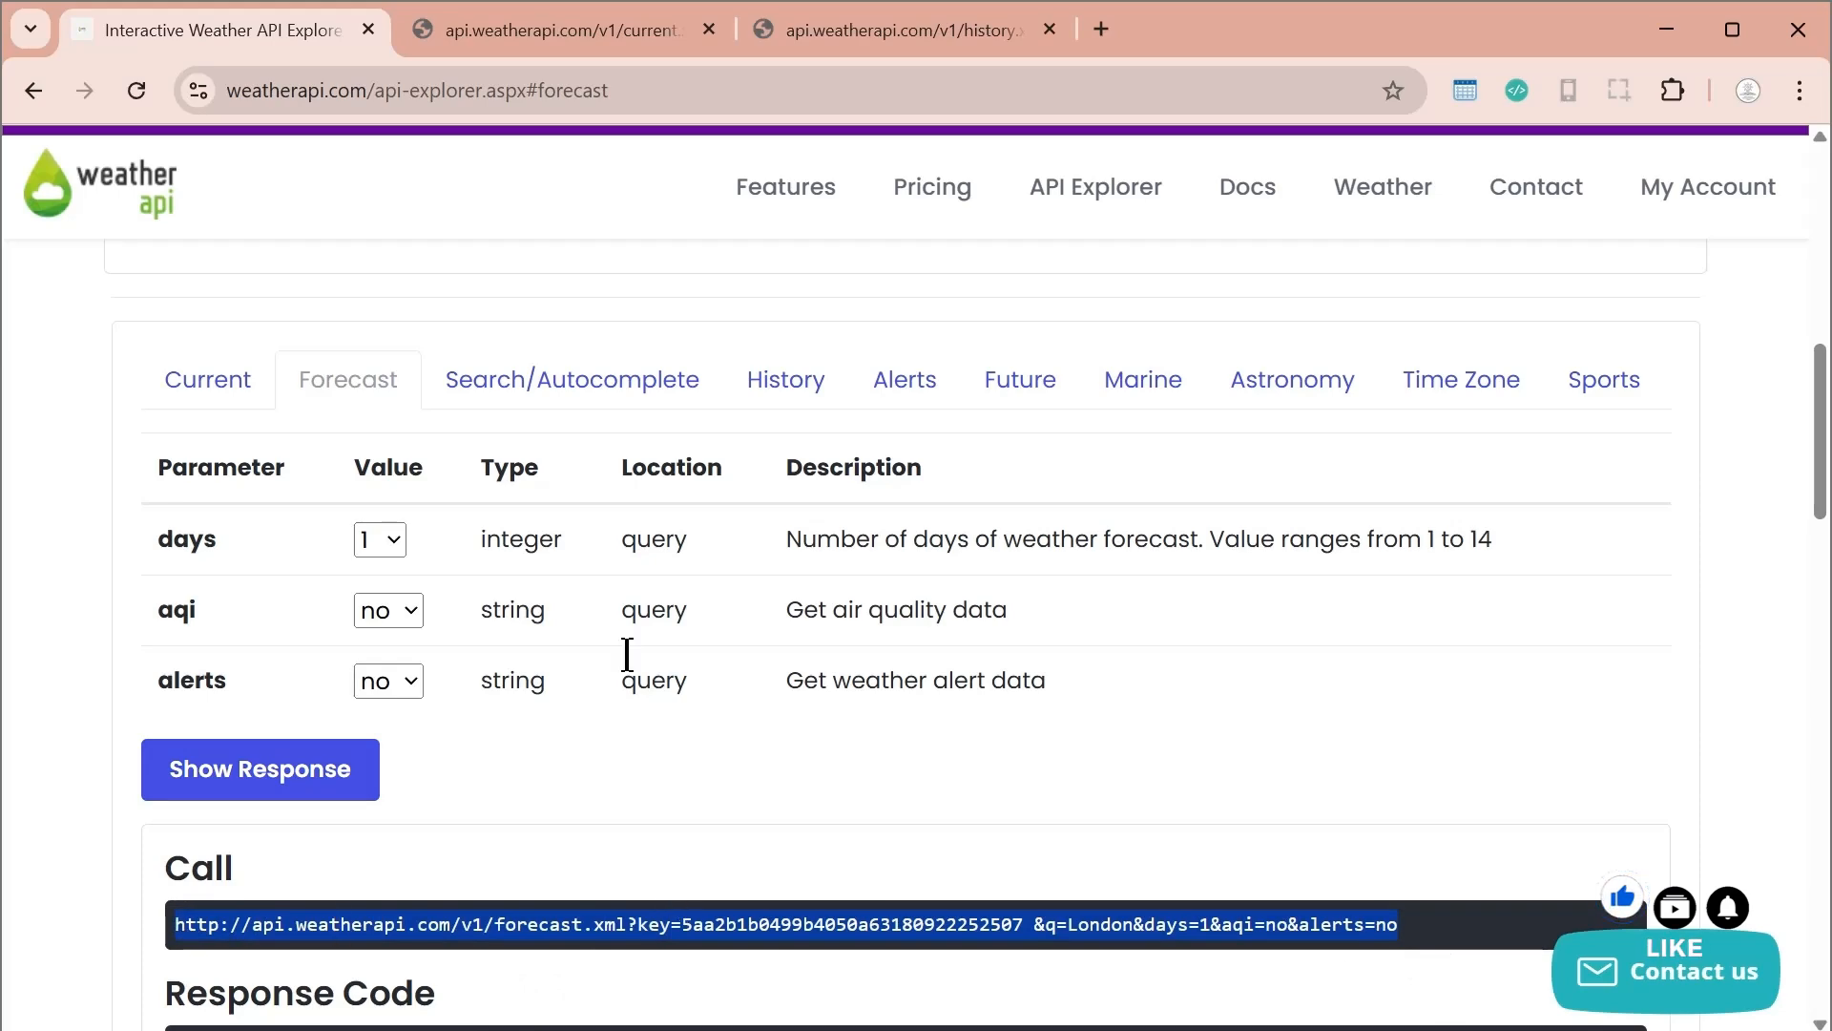
pyautogui.hotkey('ctrl', 'c')
pyautogui.click(1101, 29)
pyautogui.hotkey('ctrl', 'v')
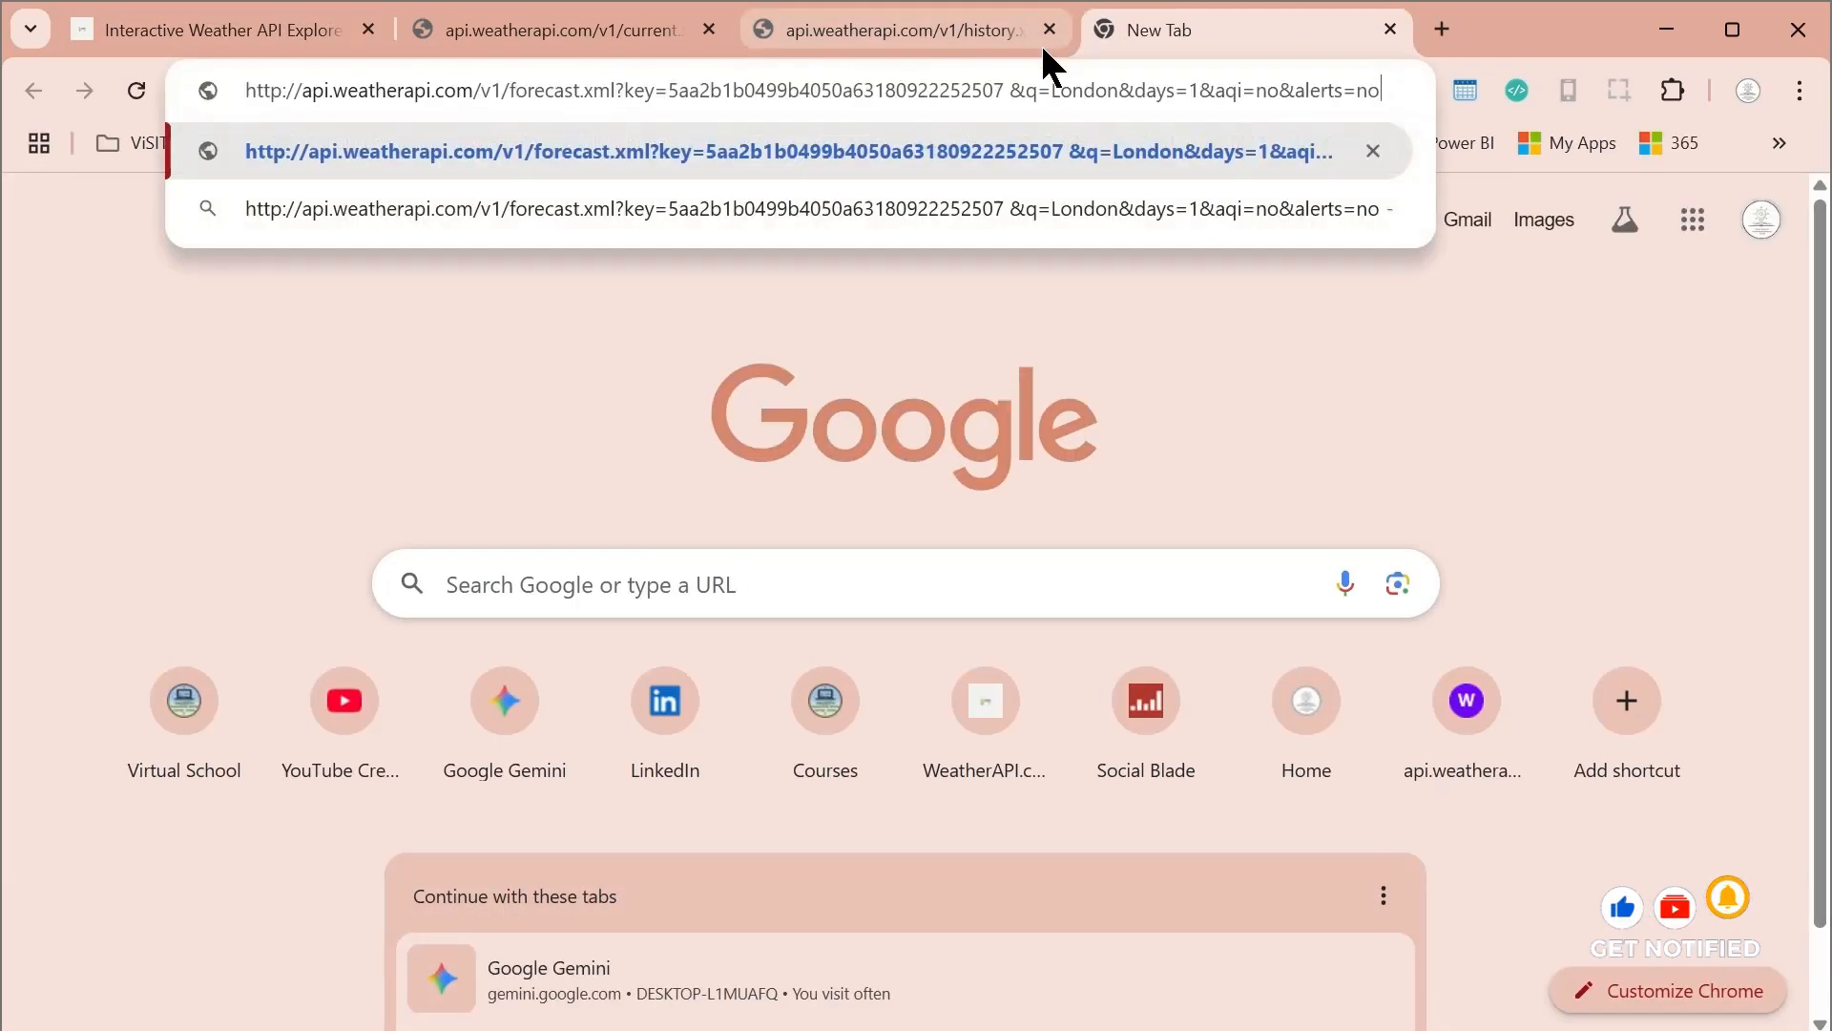
pyautogui.press('Return')
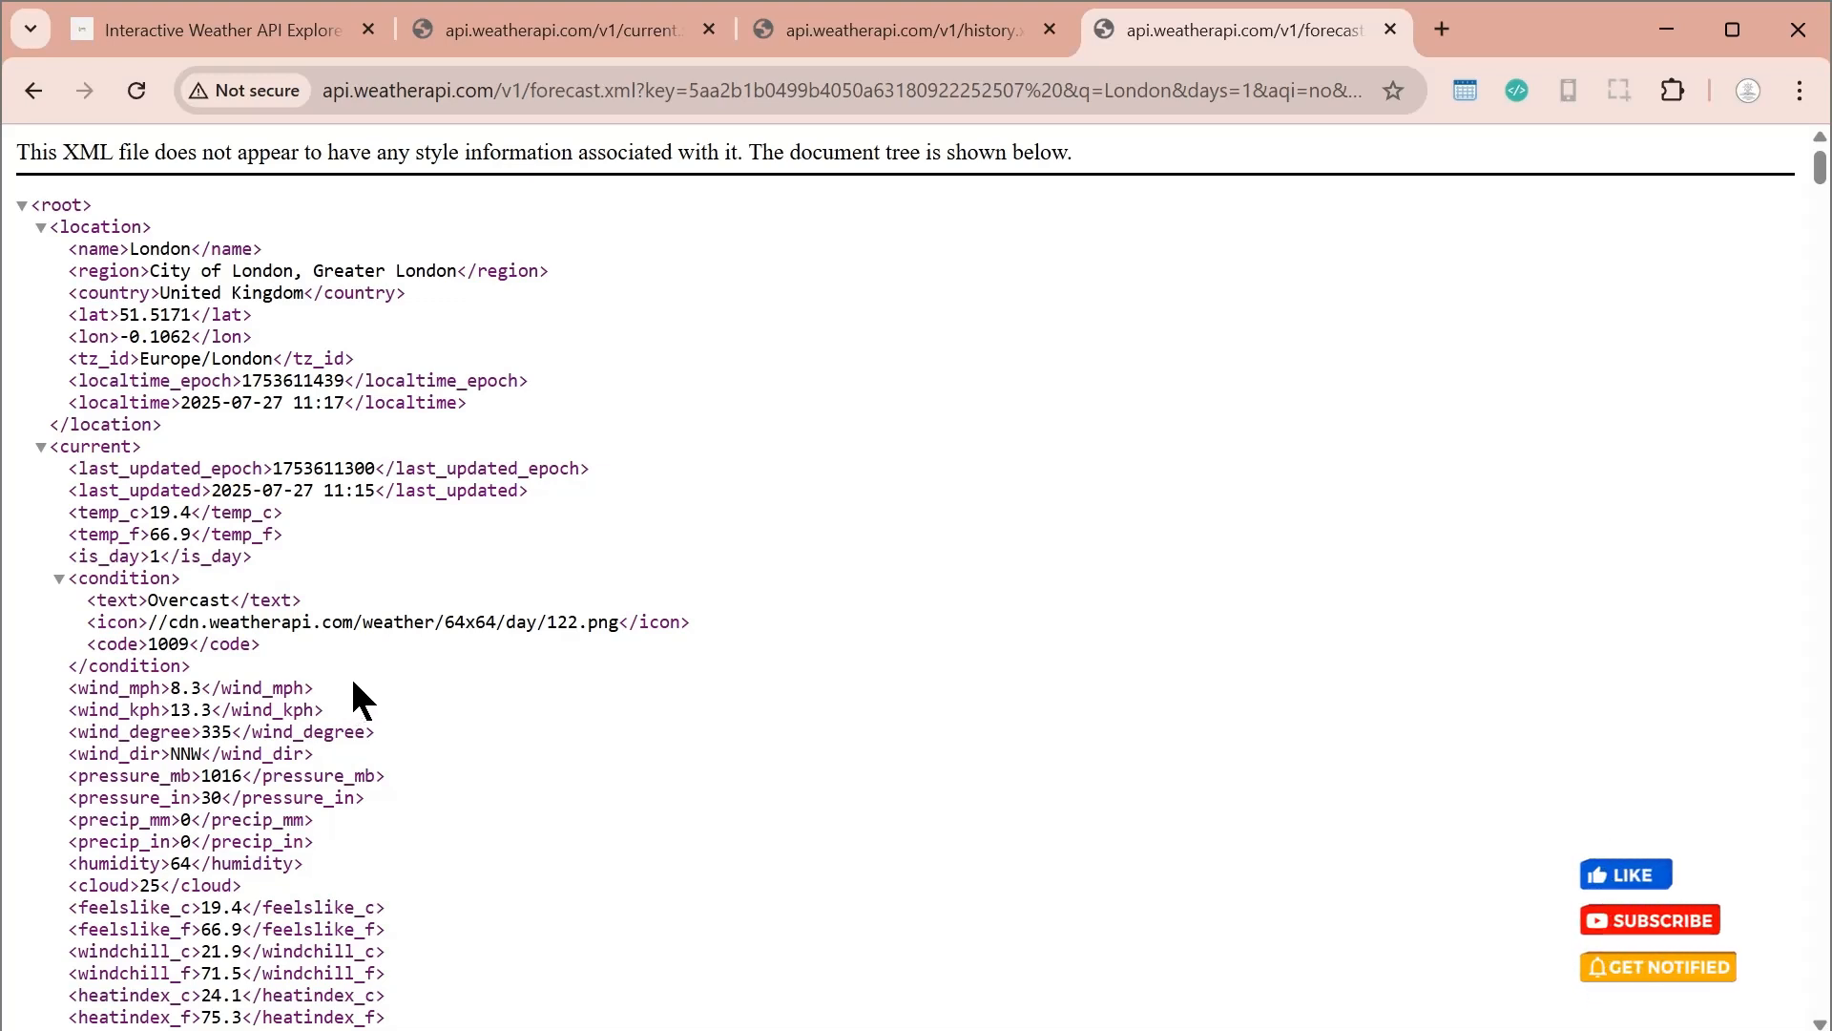
# Review the forecast XML, examining the current-weather attributes such as wind_degree and wind_mph
pyautogui.scroll(-2, 785, 547)
pyautogui.scroll(2, 797, 553)
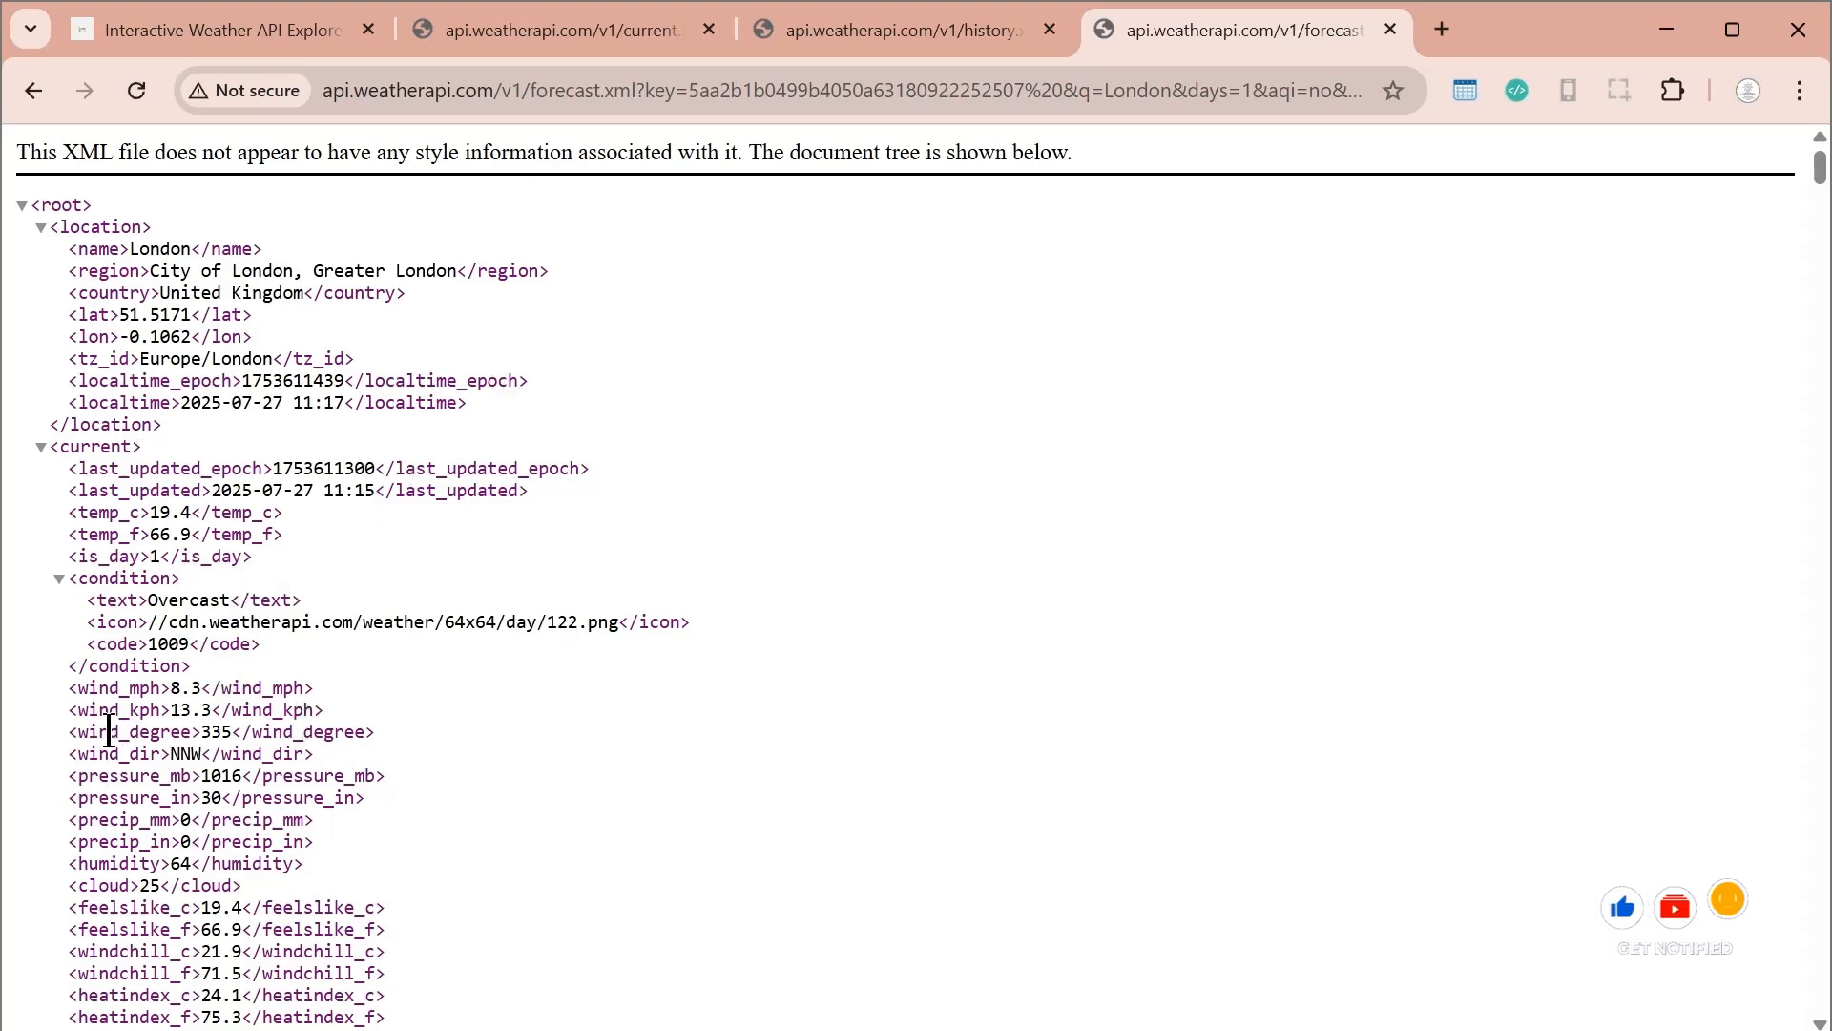
pyautogui.moveTo(159, 711); pyautogui.dragTo(190, 732)
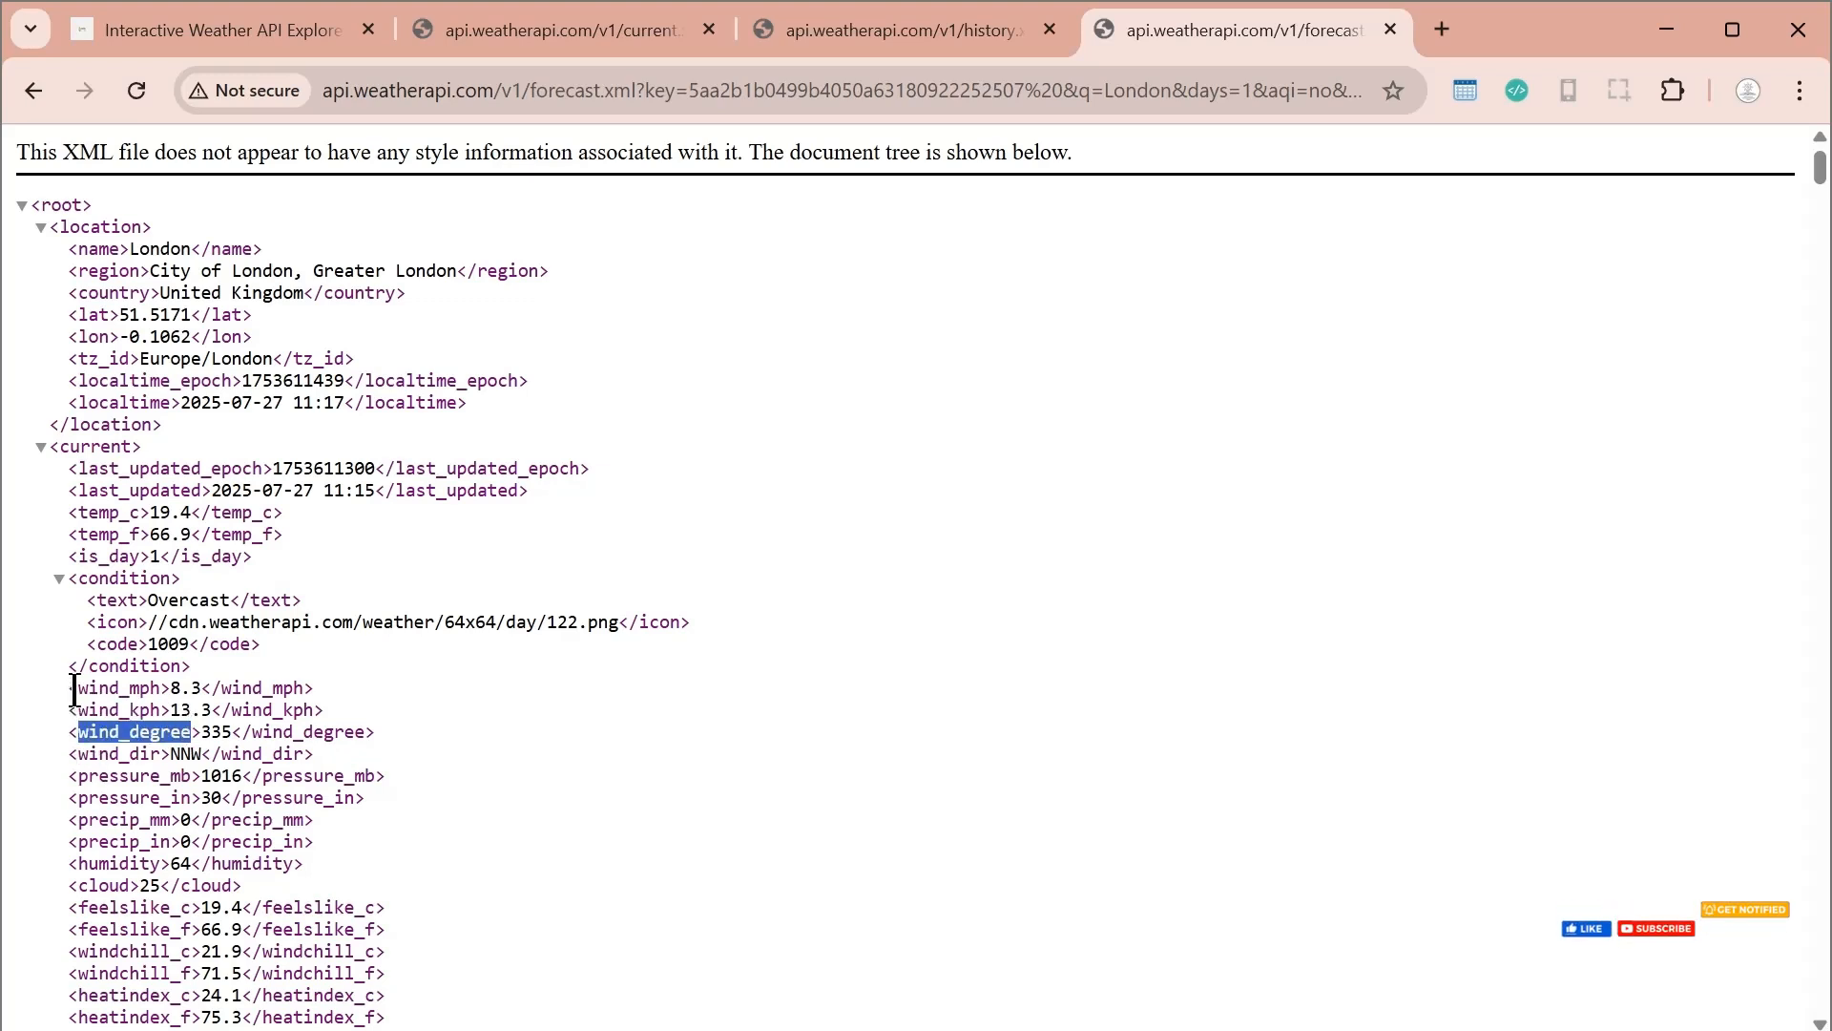
pyautogui.moveTo(77, 688); pyautogui.dragTo(160, 688)
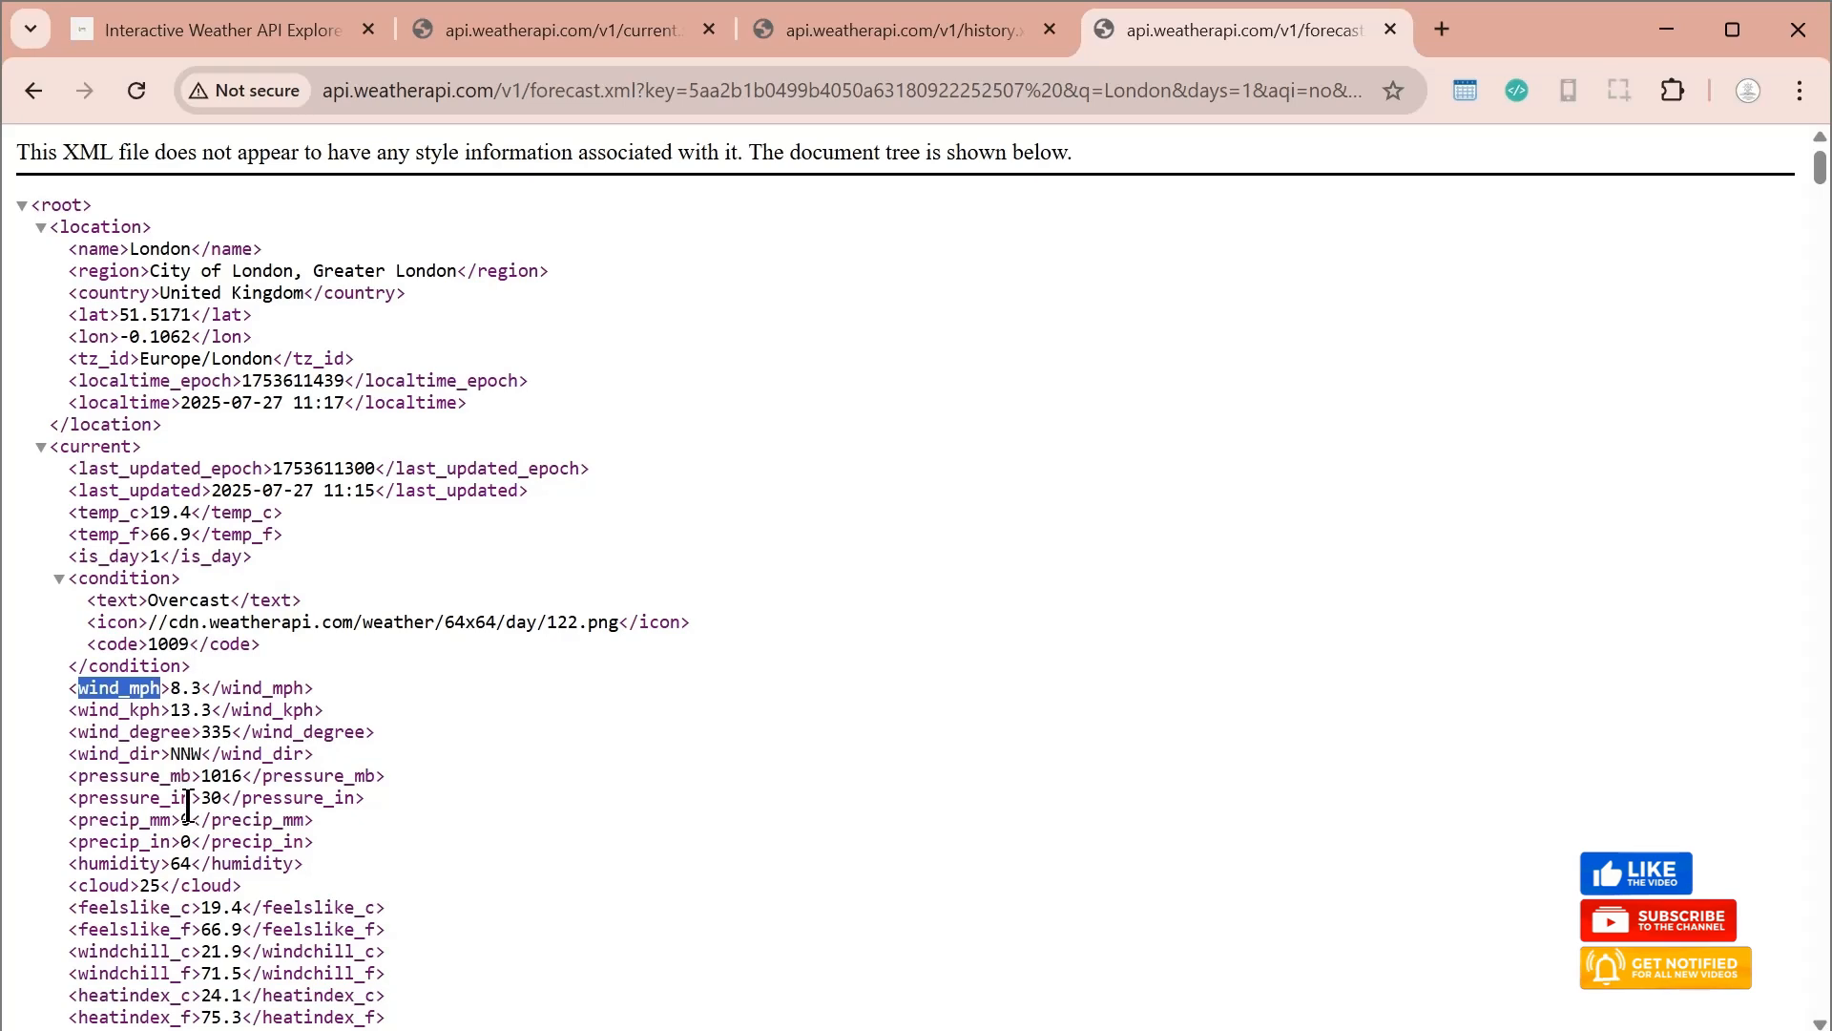
pyautogui.scroll(-3, 188, 807)
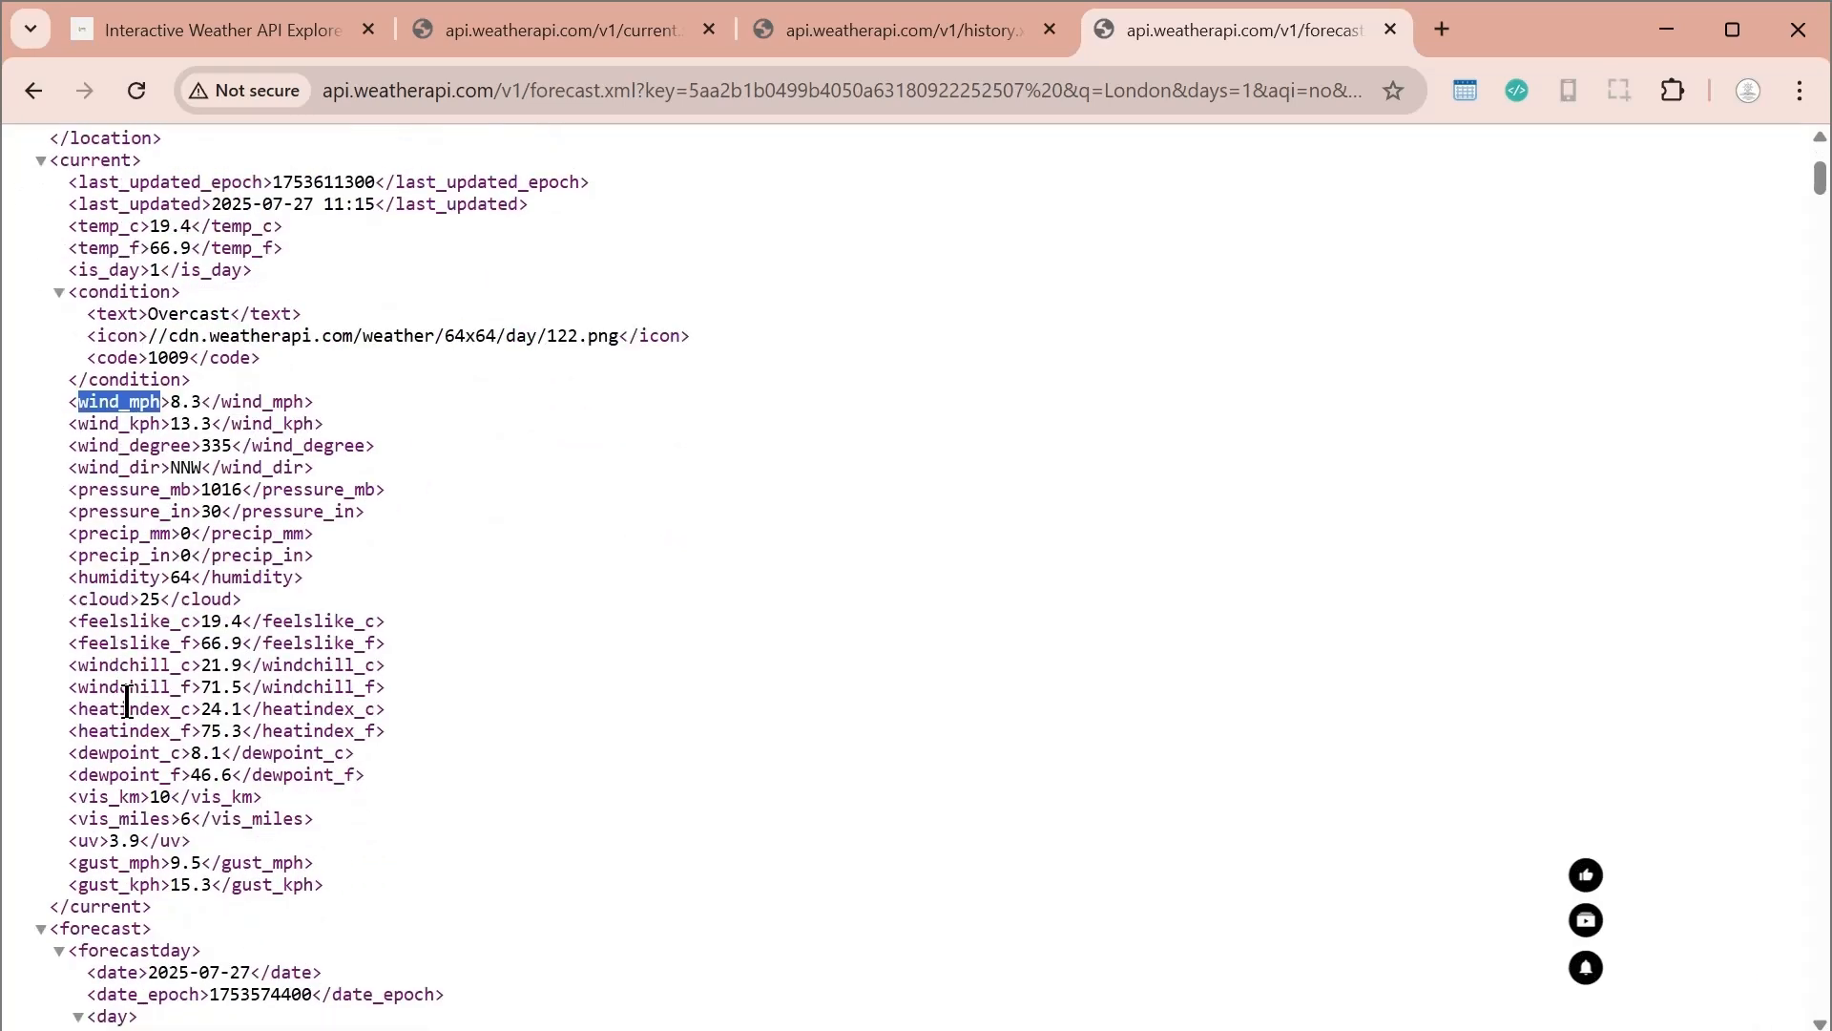
pyautogui.scroll(3, 323, 747)
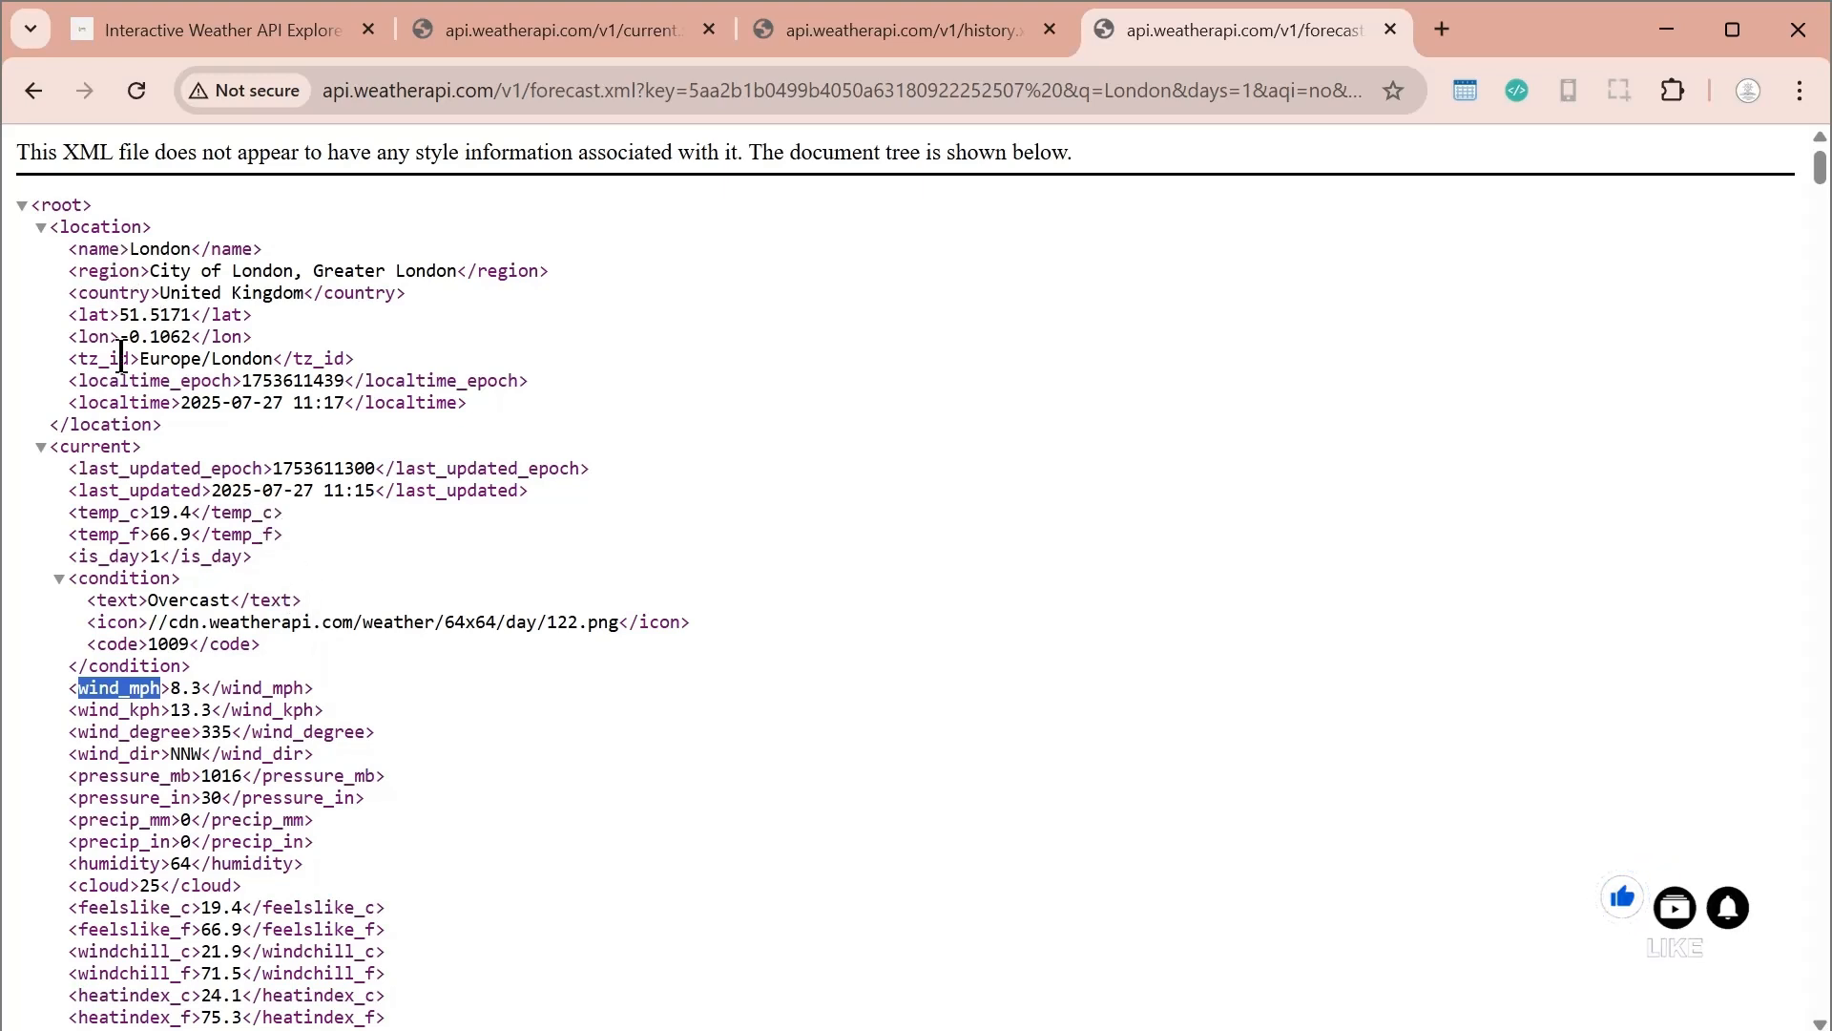
pyautogui.click(253, 708)
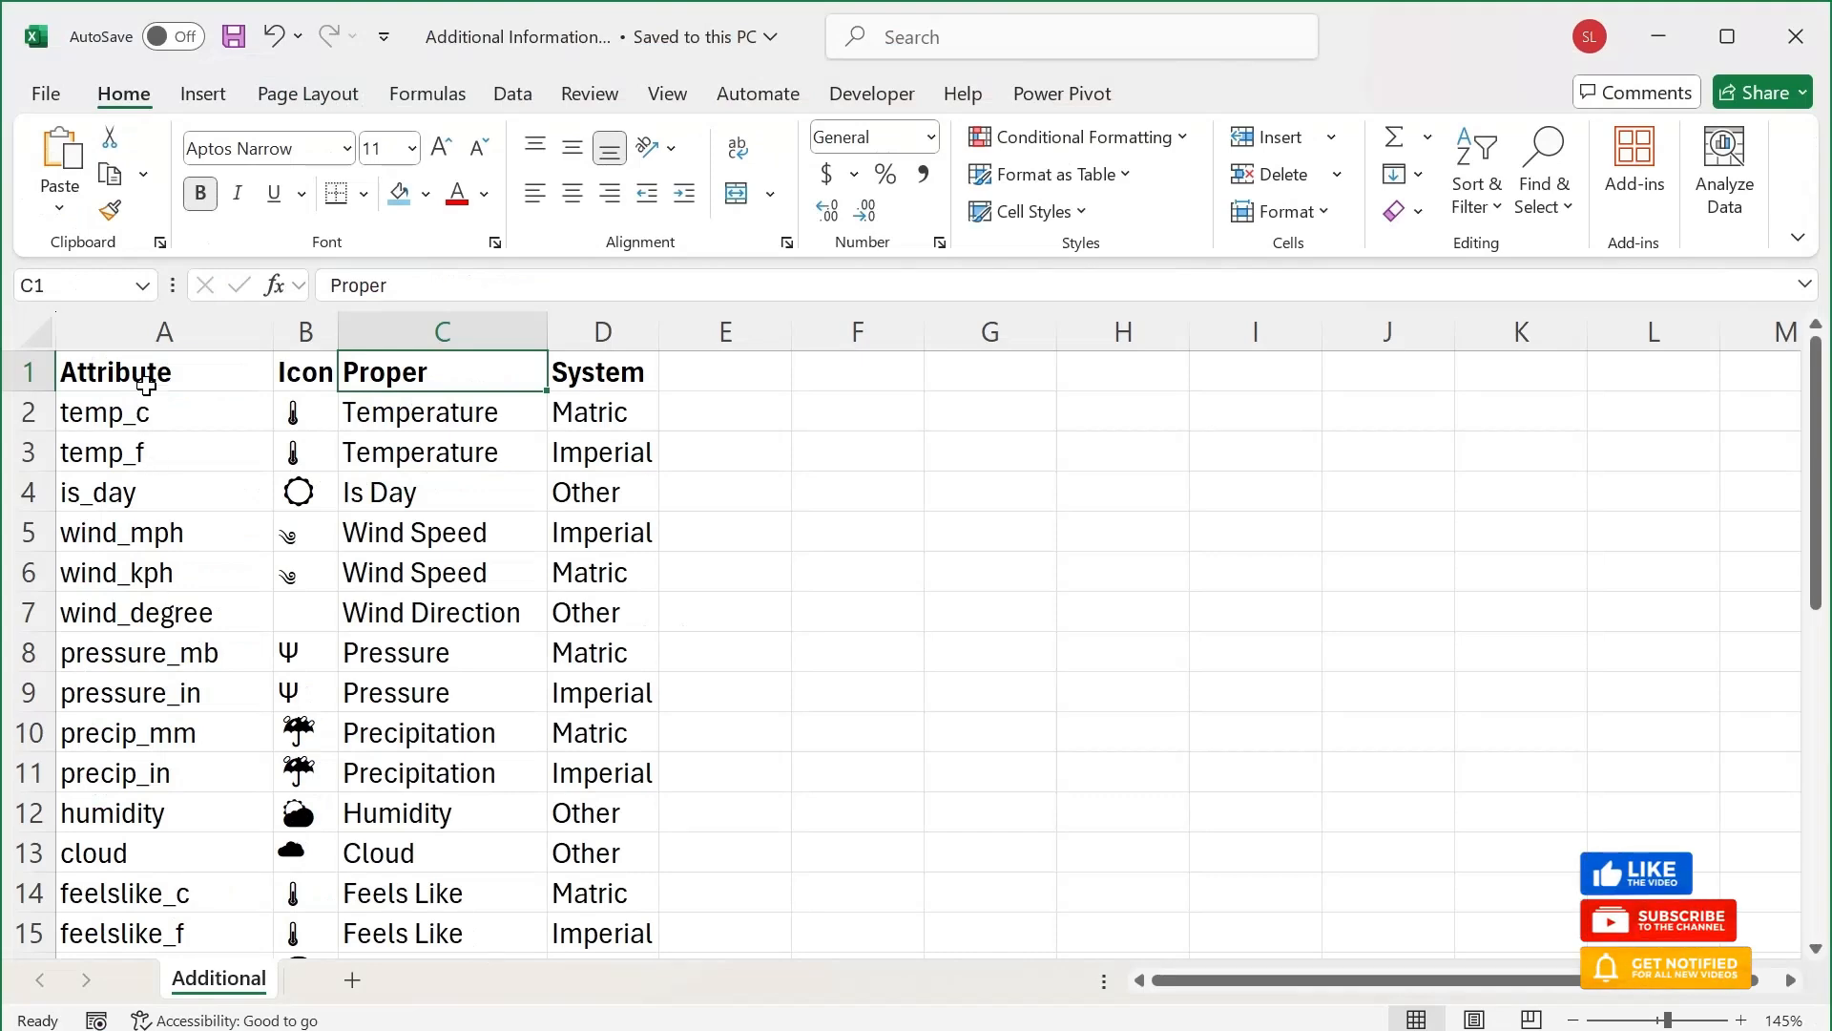
# Switch to the Additional Information workbook in Excel and review the full list in the Attribute column
pyautogui.click(146, 334)
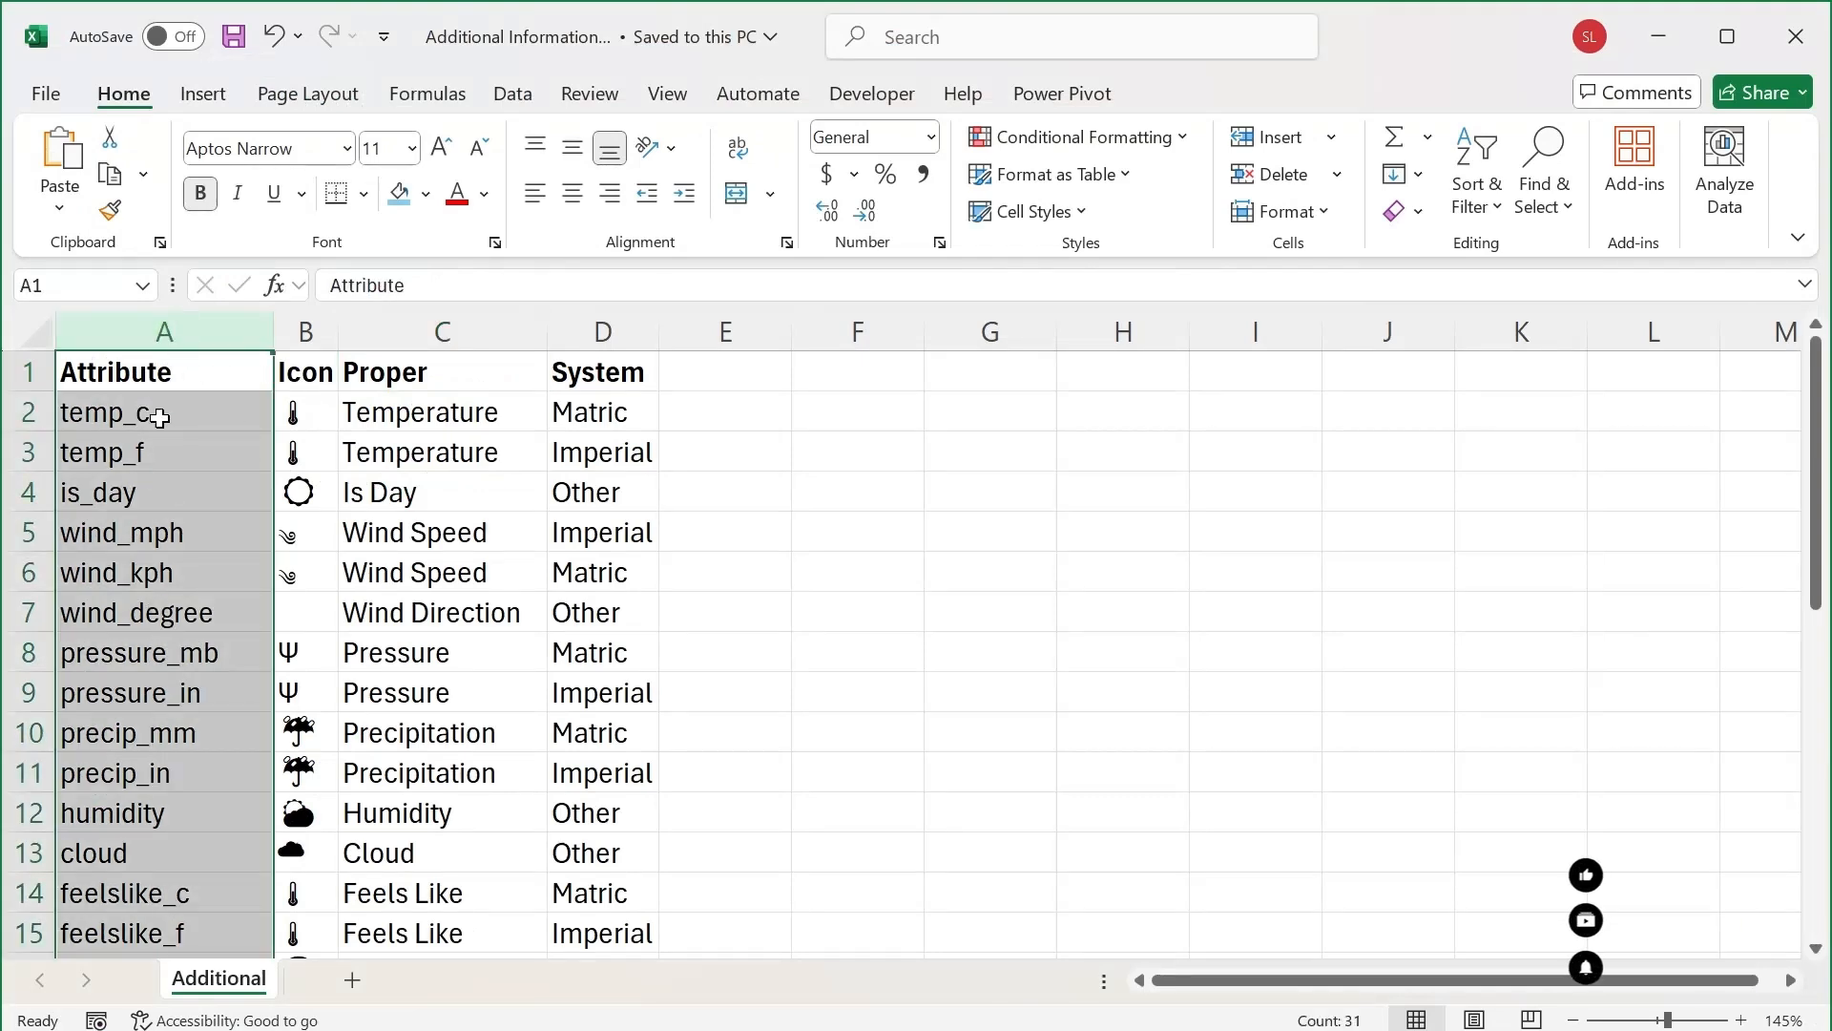
pyautogui.scroll(-4, 138, 497)
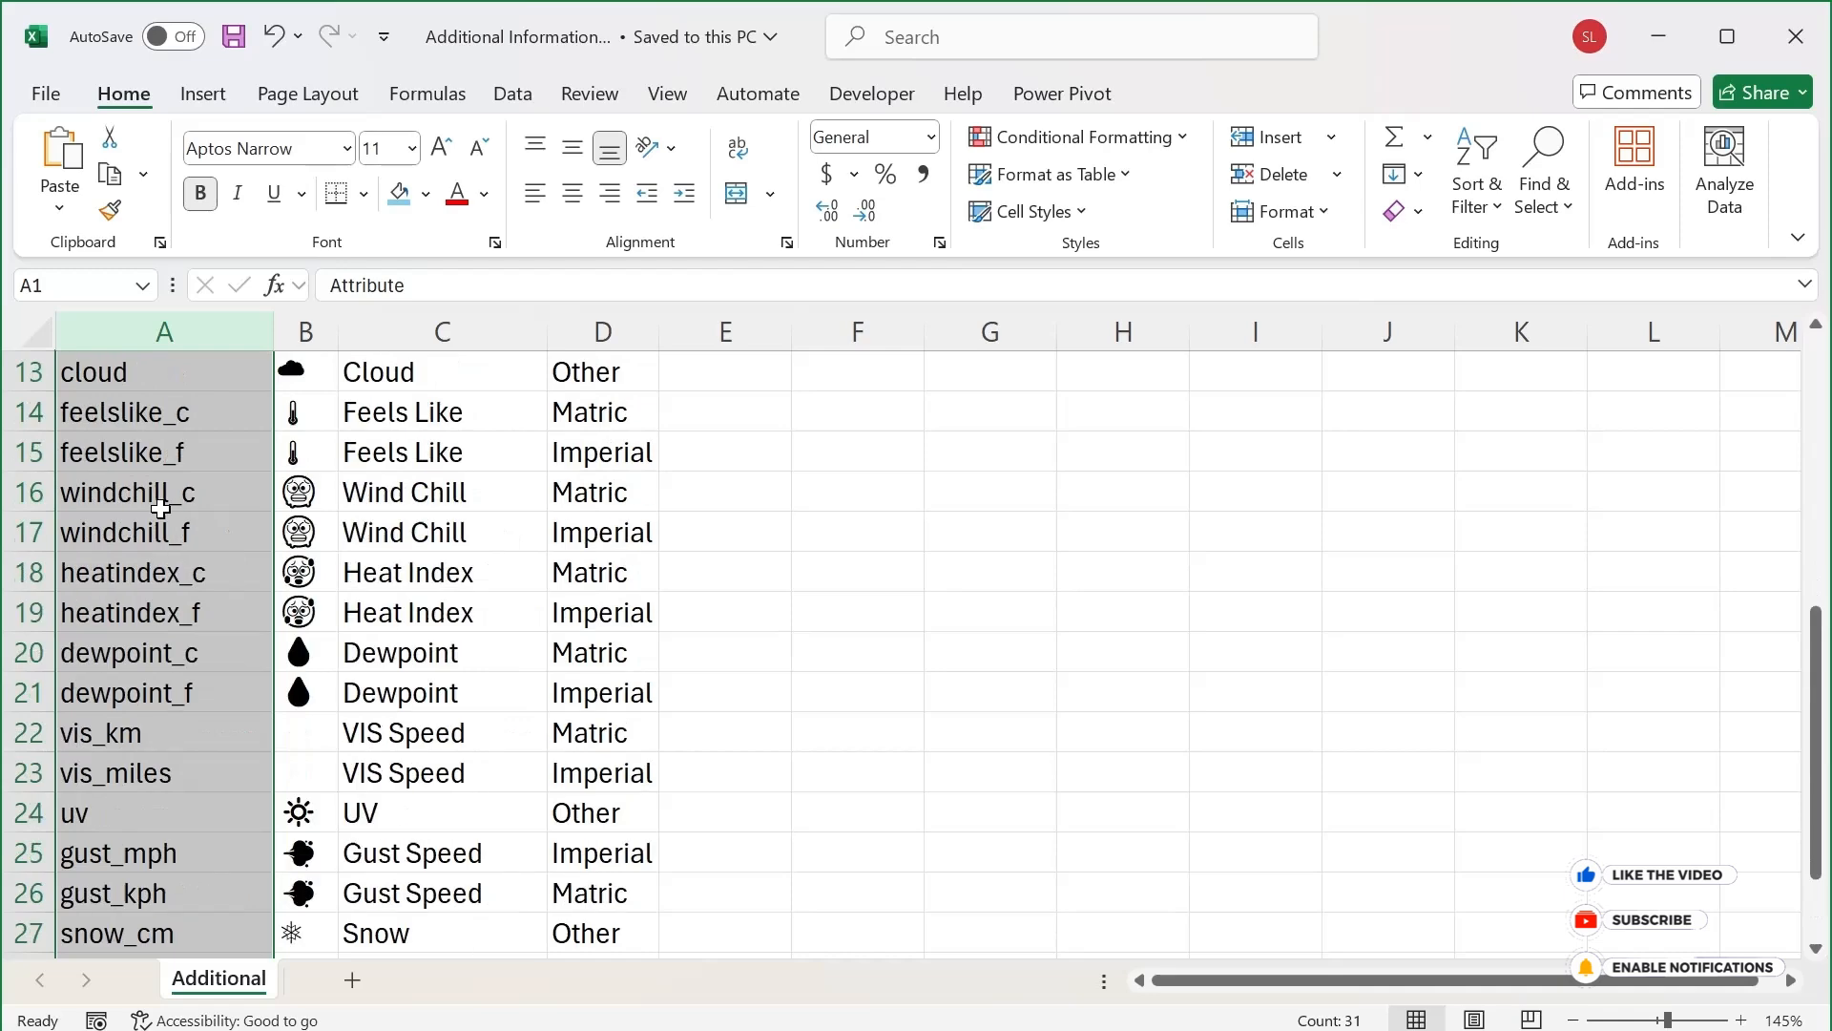
pyautogui.scroll(-3, 162, 502)
pyautogui.scroll(7, 167, 505)
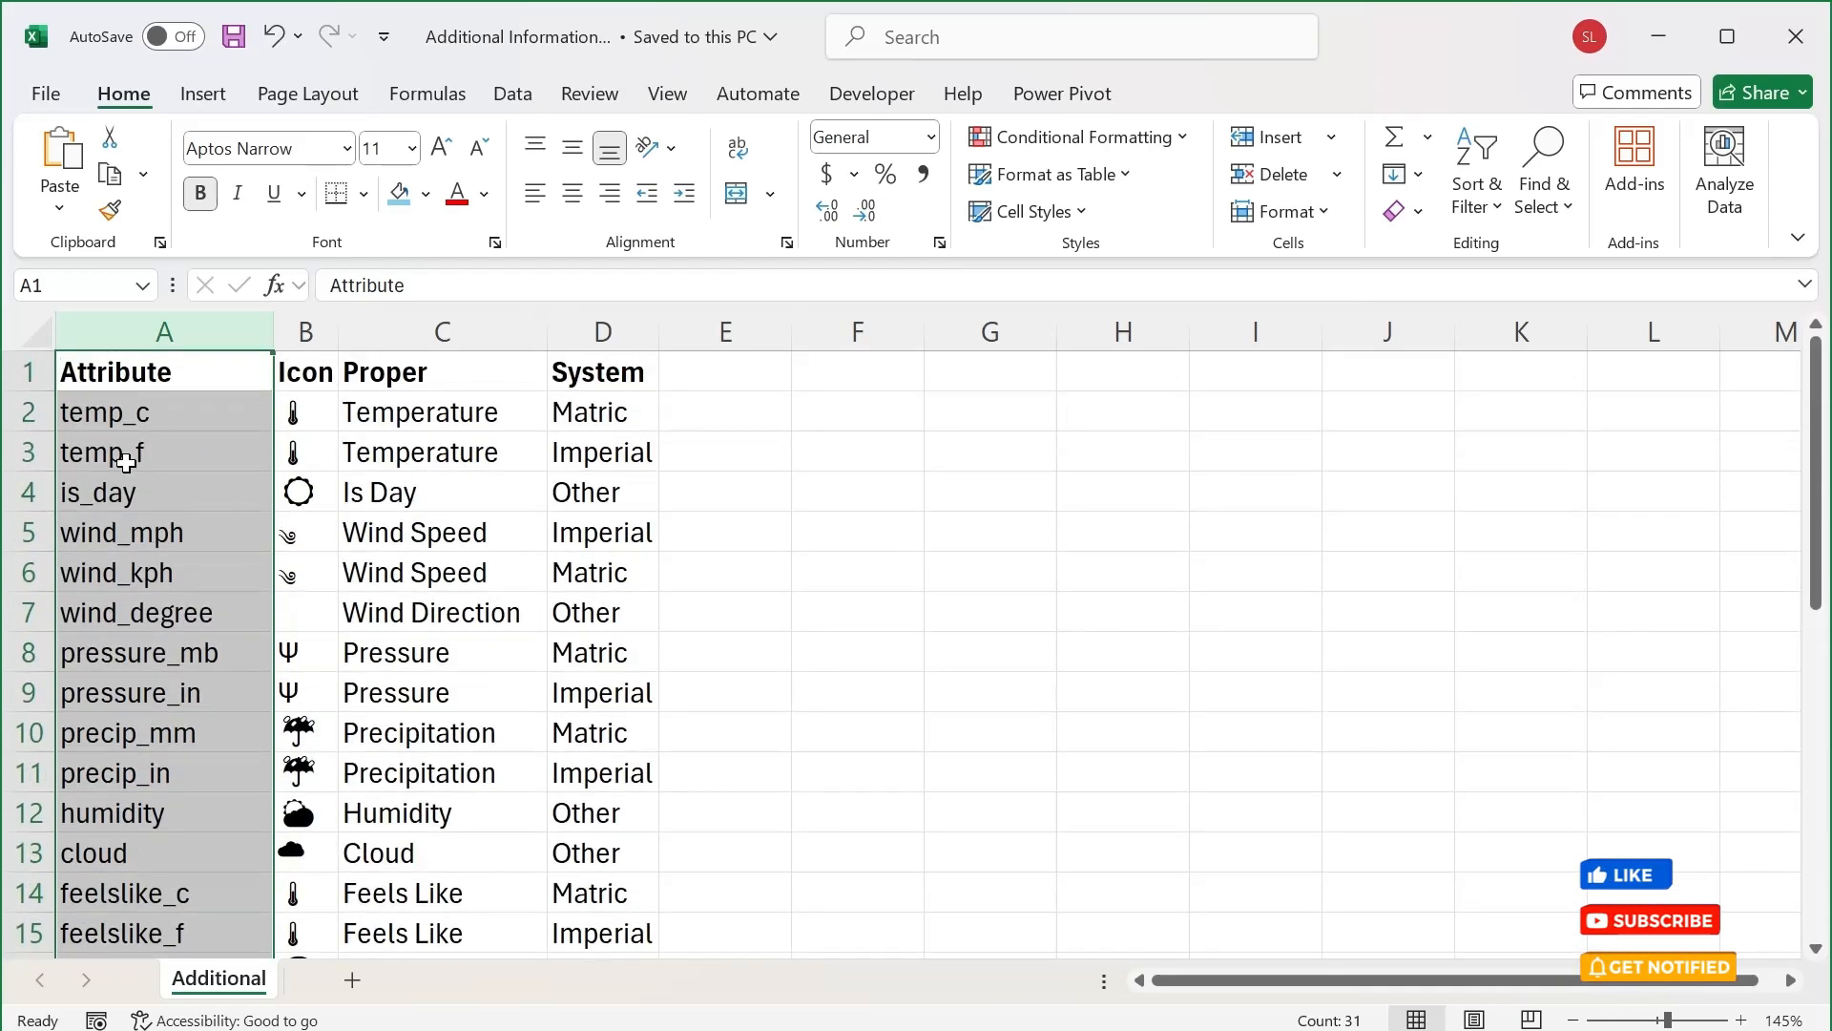
pyautogui.click(183, 417)
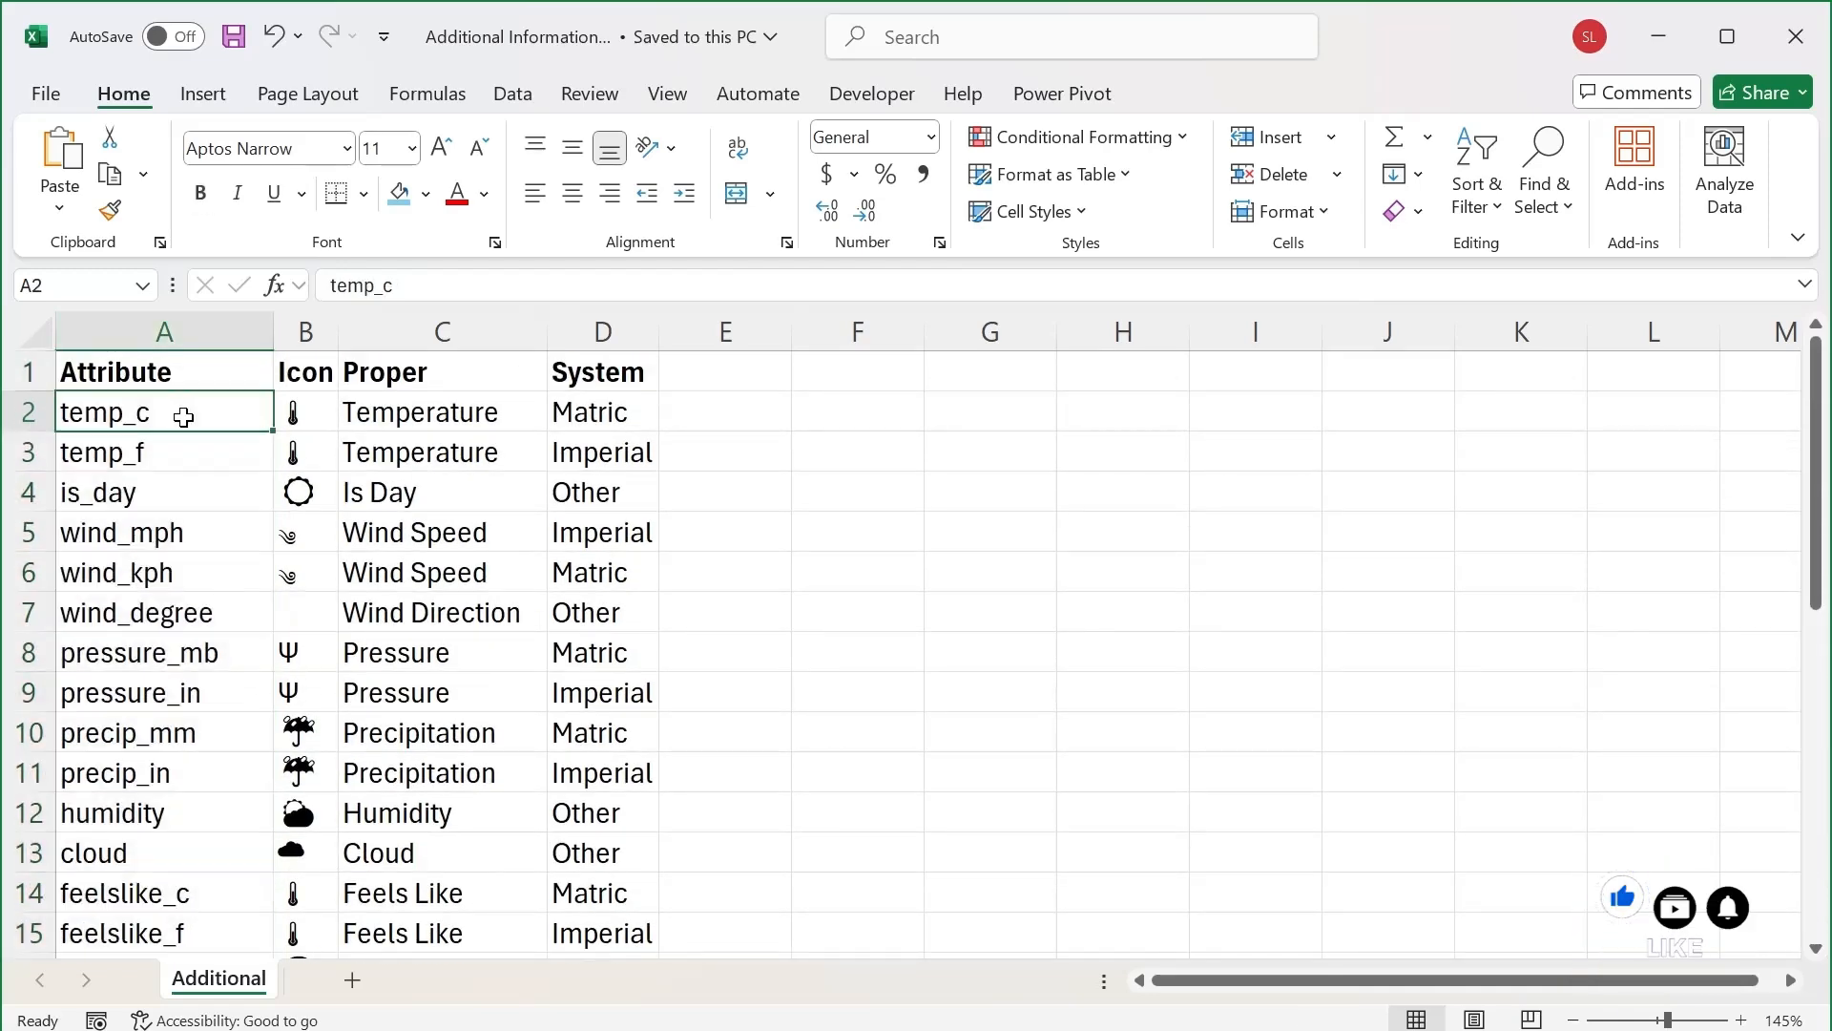
pyautogui.hotkey('ctrl', 'Down')
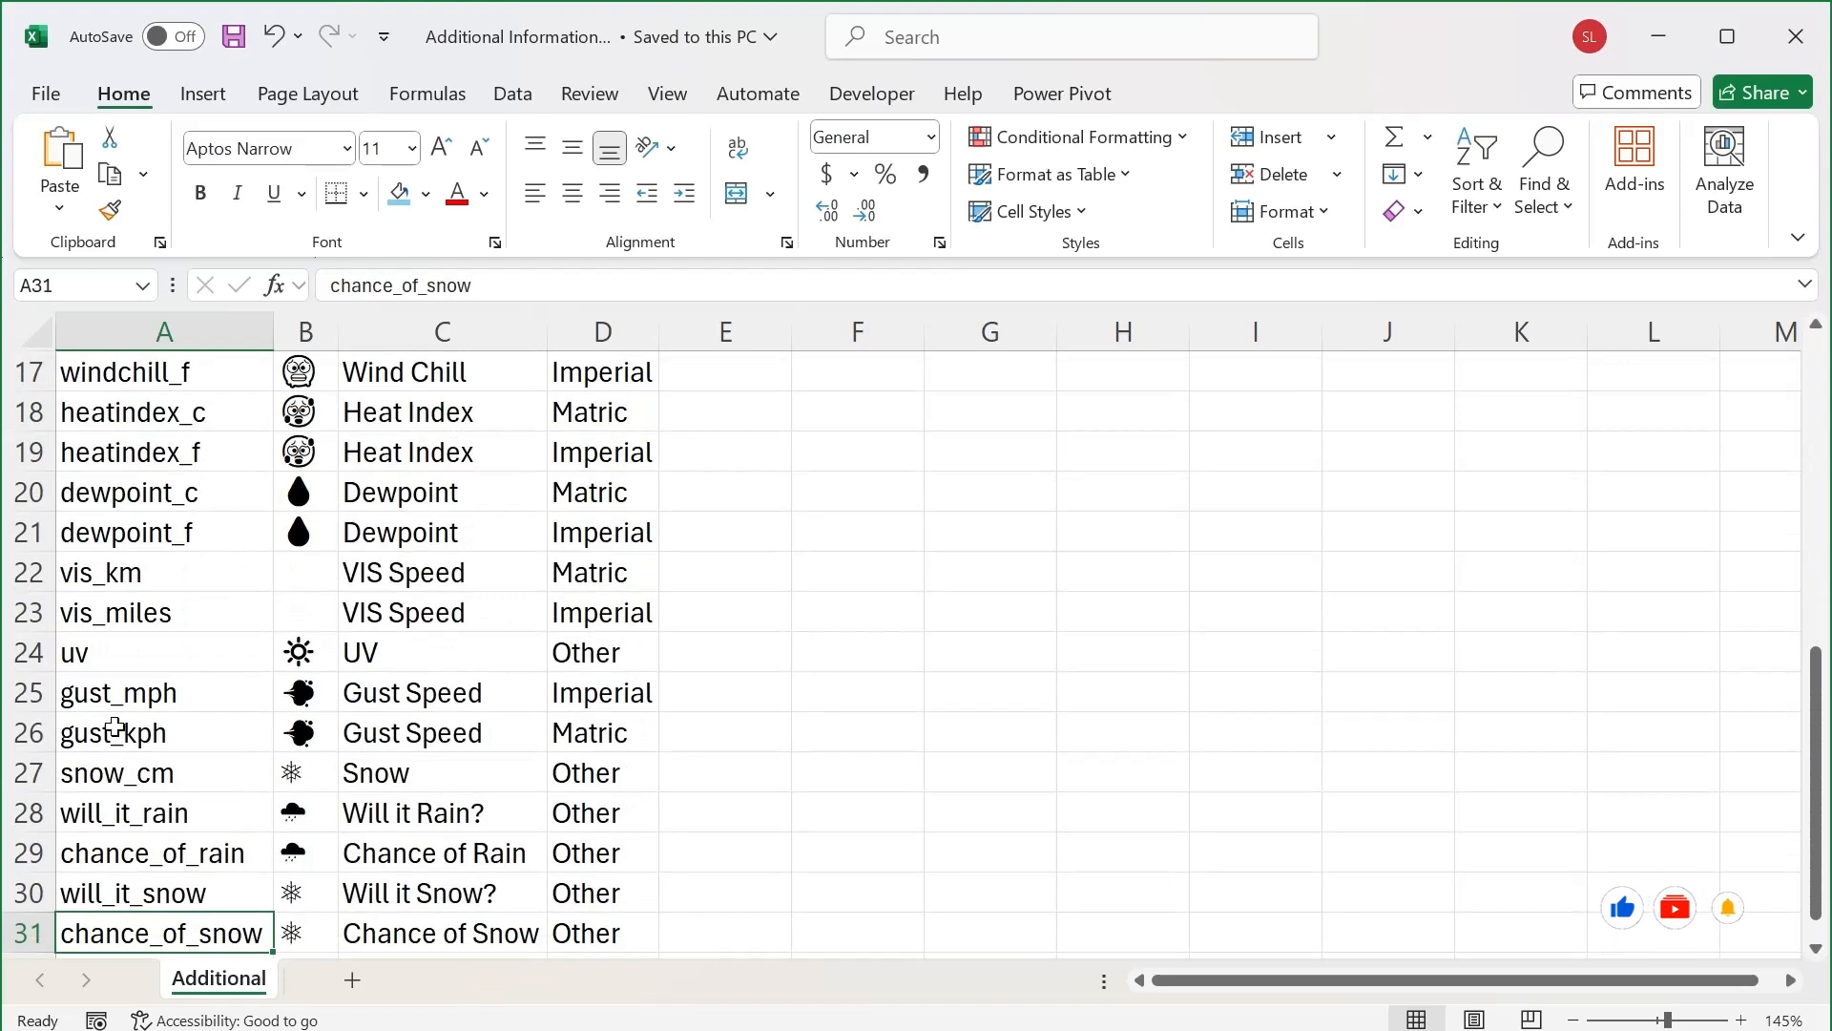
pyautogui.scroll(5, 150, 712)
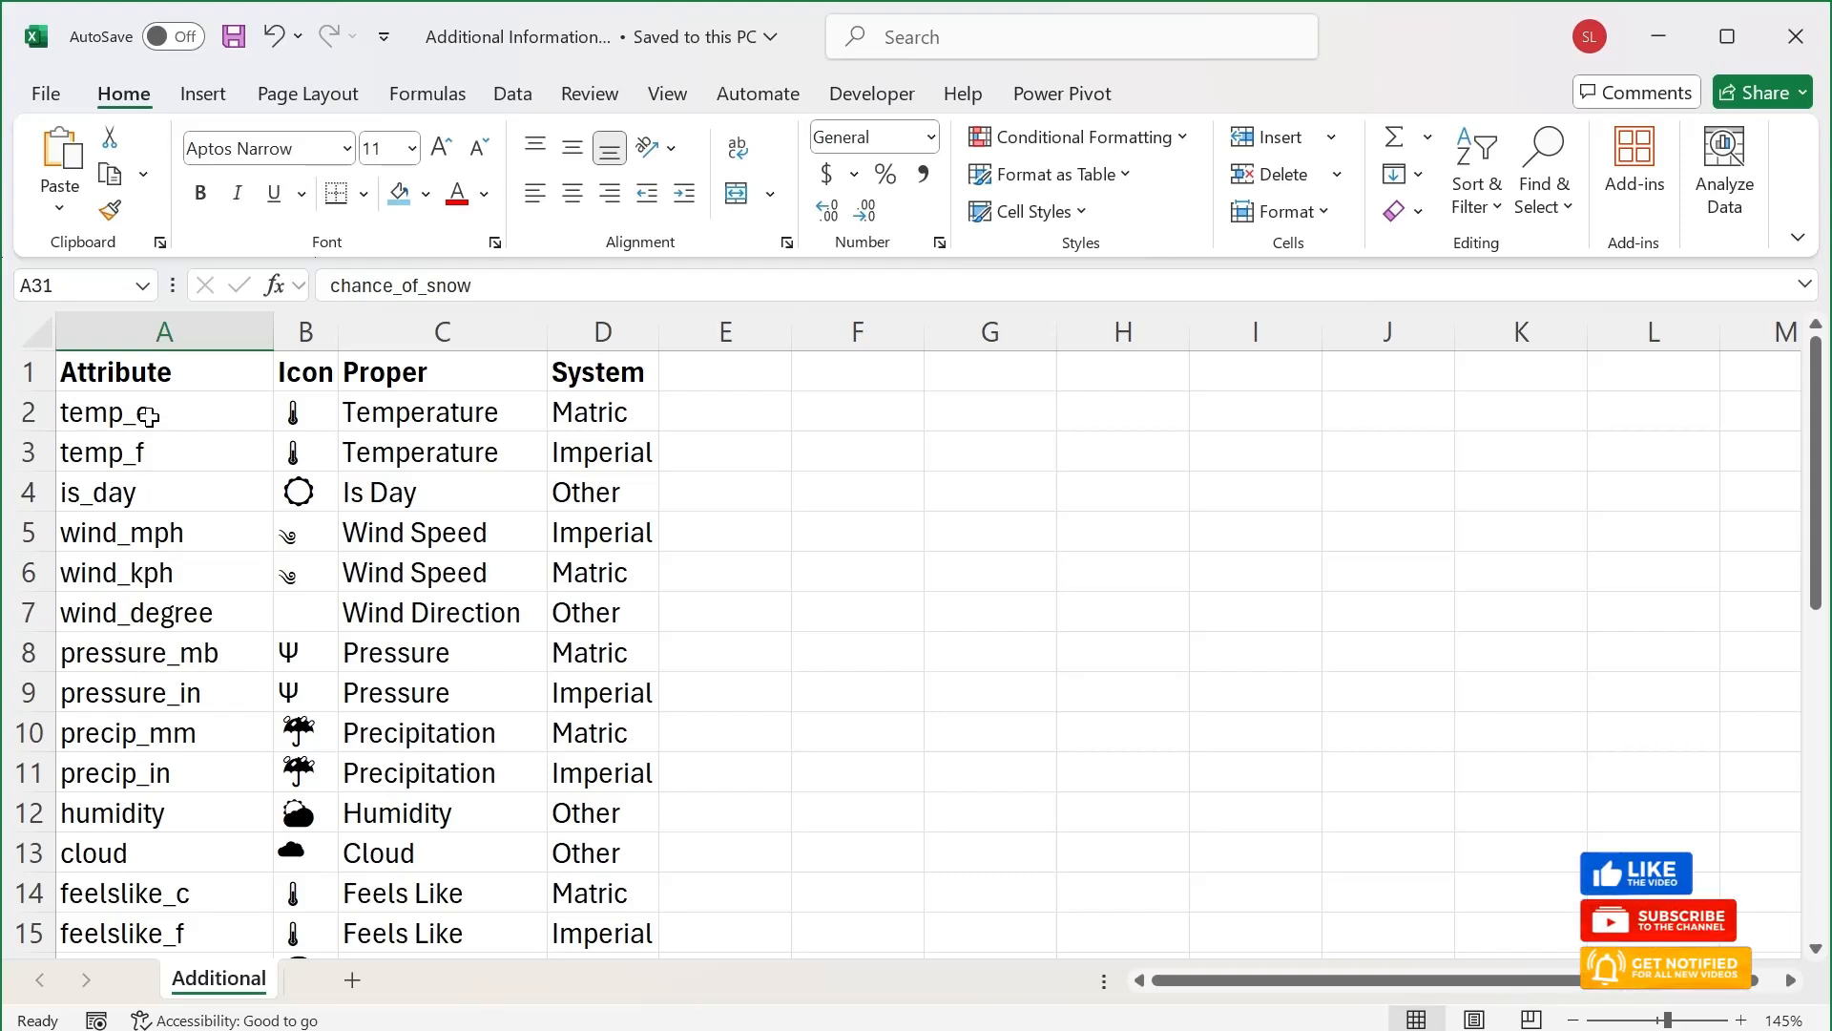
# Inspect the icon characters in column B for the temperature, is_day and wind attributes
pyautogui.click(148, 415)
pyautogui.click(315, 417)
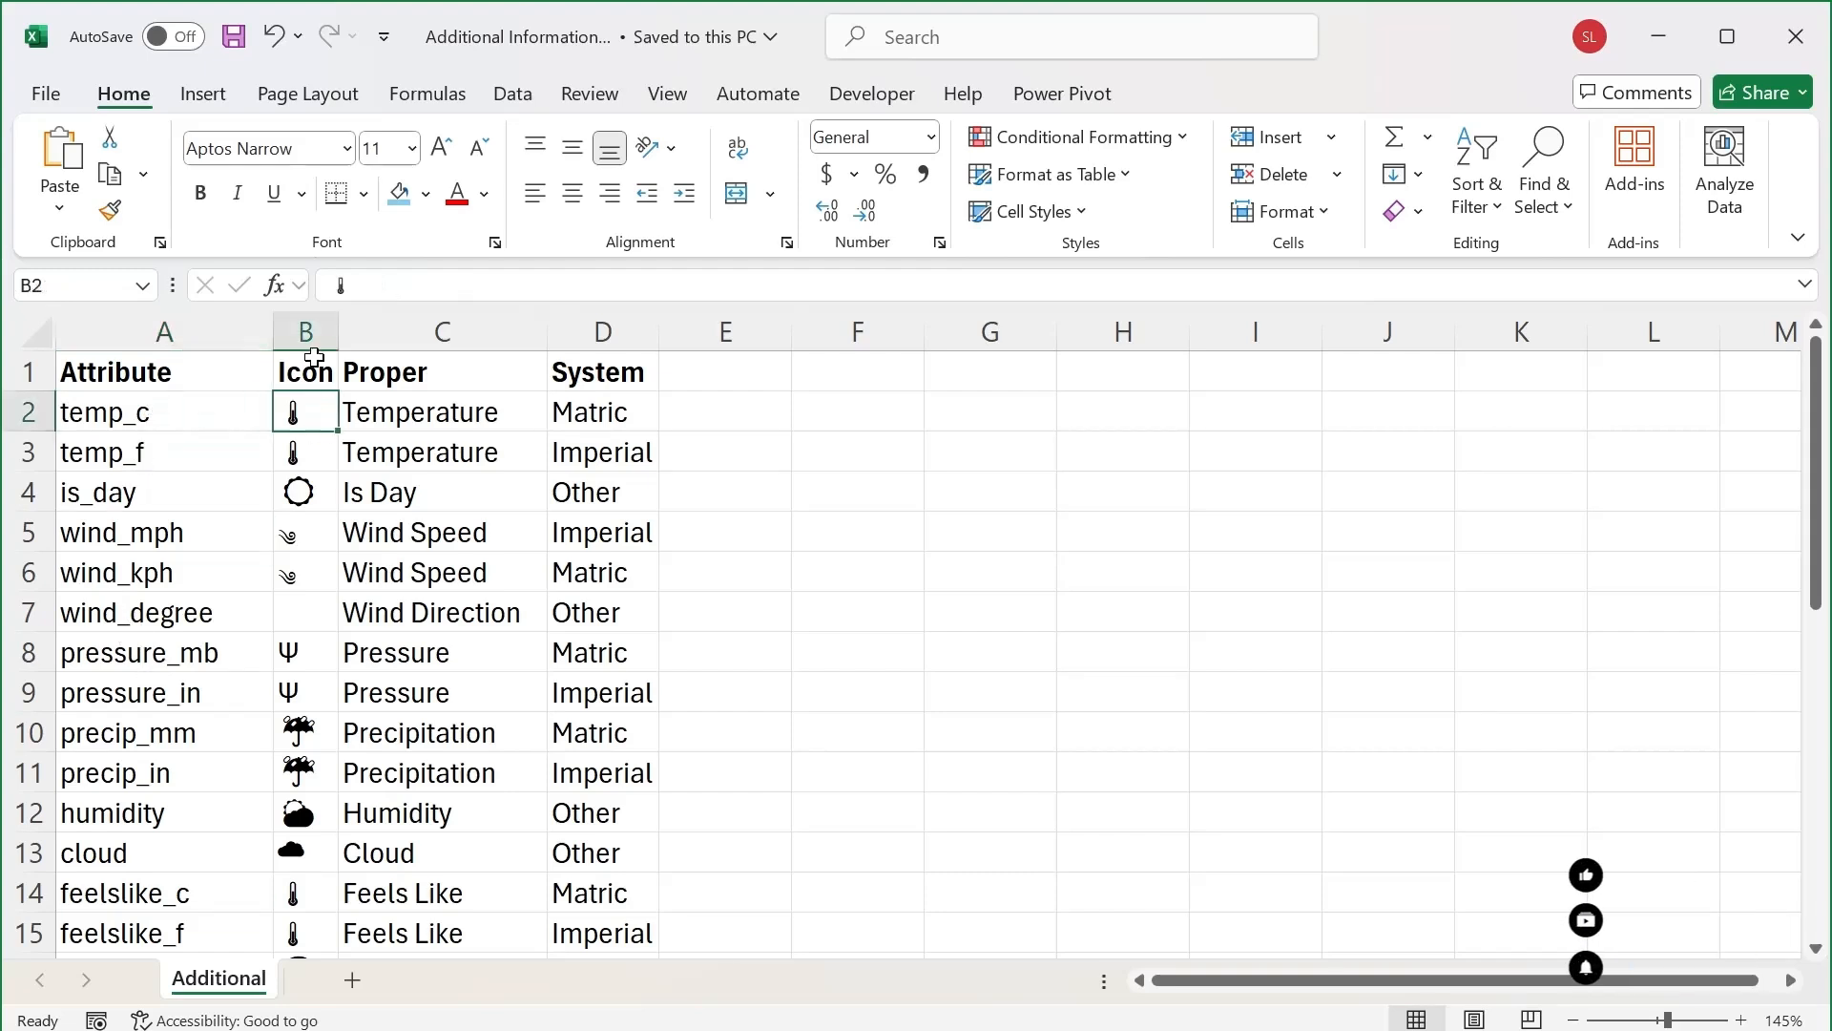
pyautogui.click(315, 452)
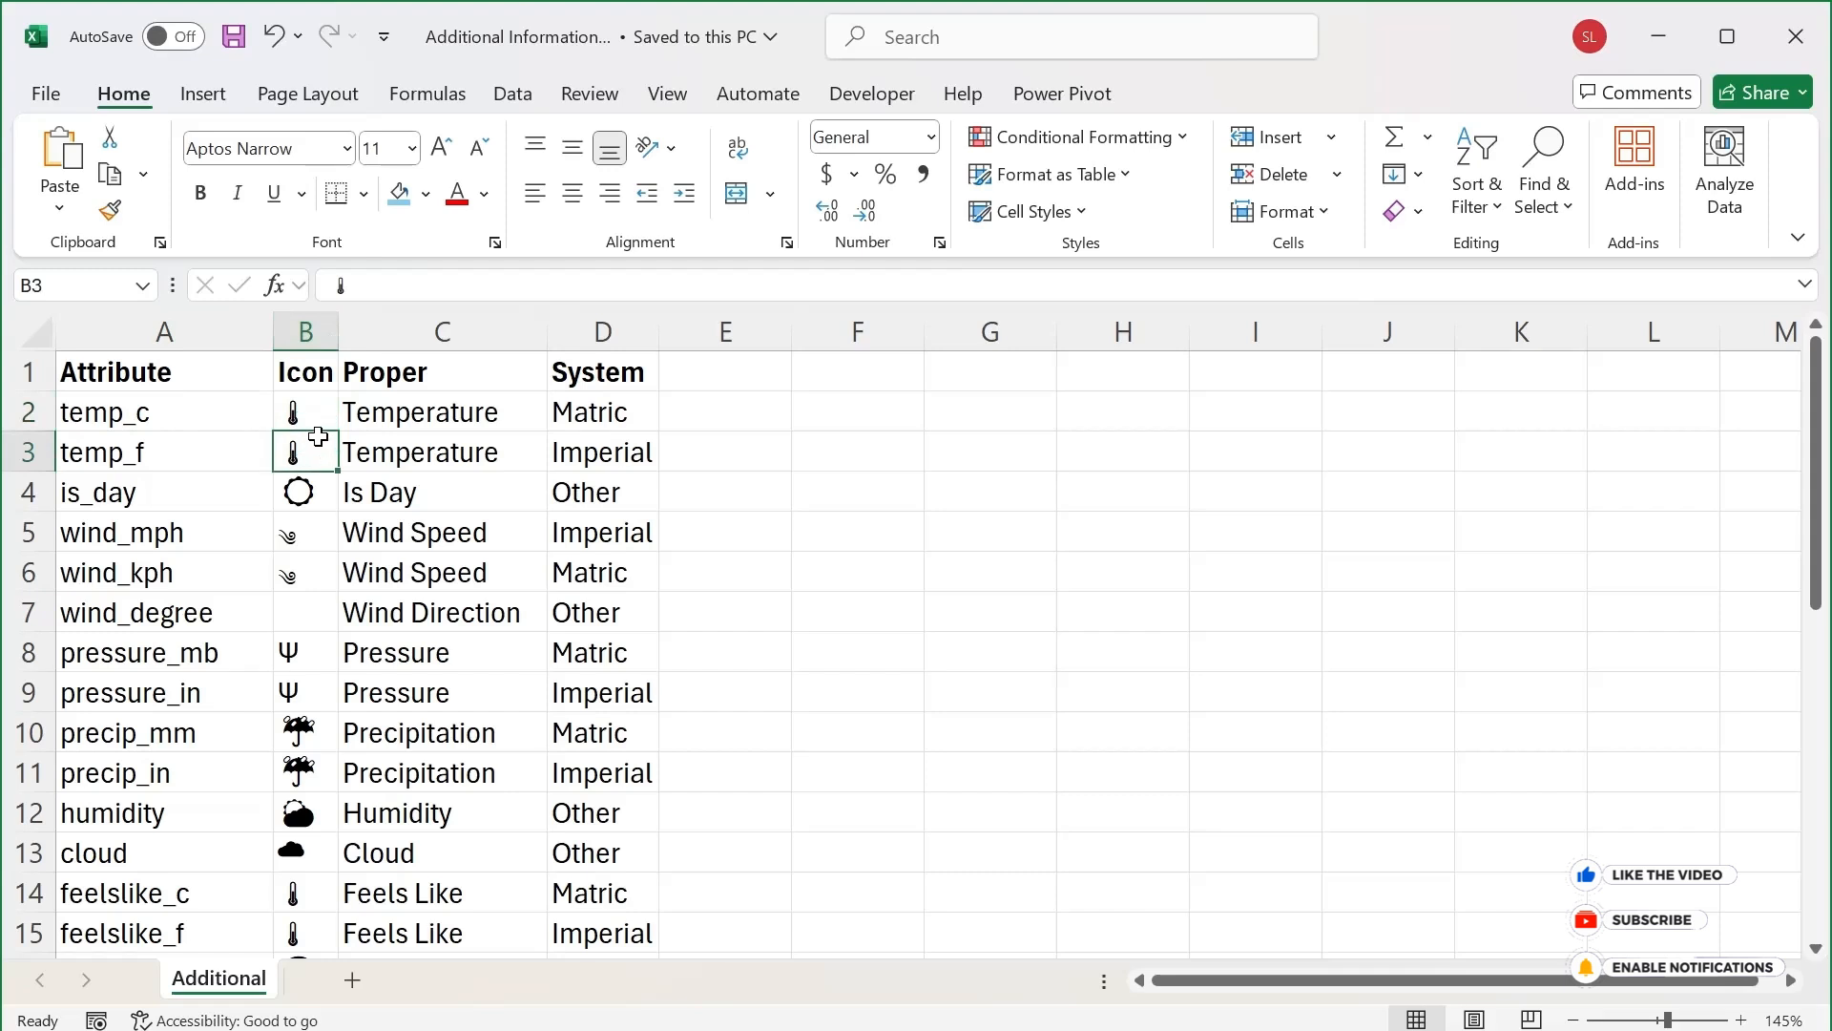
pyautogui.press('Down')
pyautogui.press('Down')
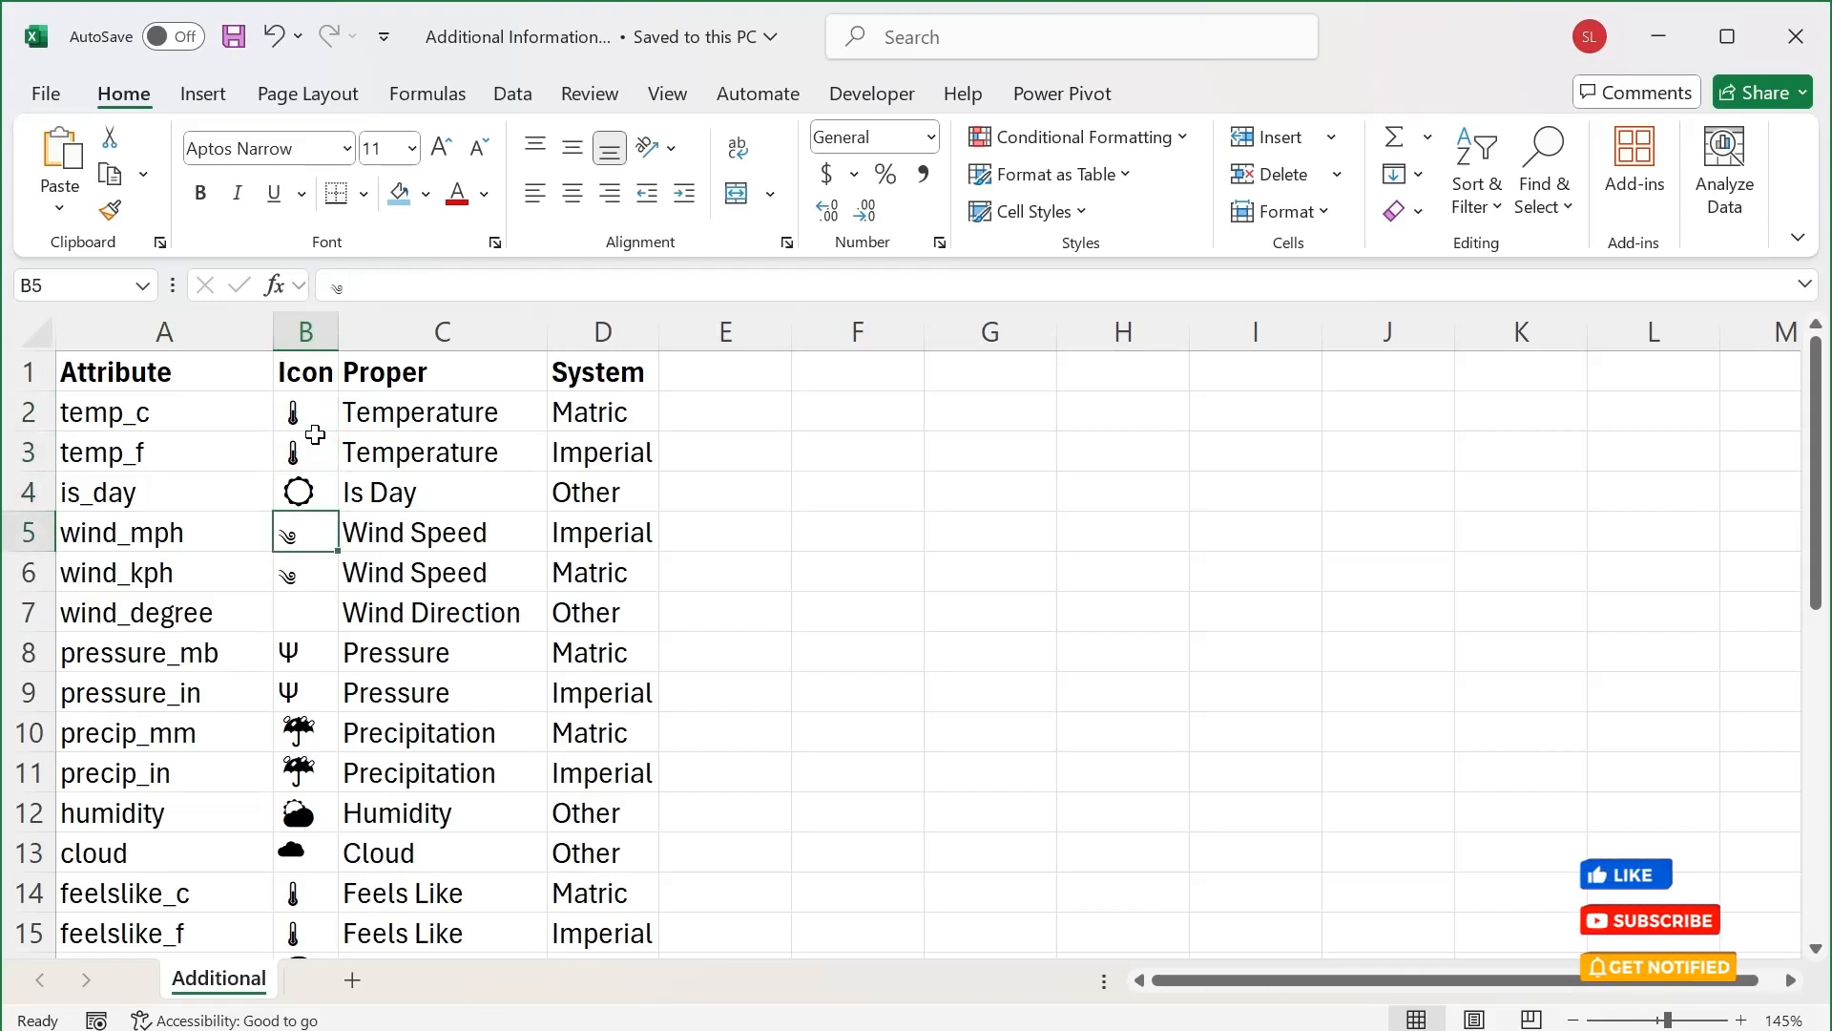
pyautogui.press('Down')
pyautogui.press('Down')
pyautogui.press('Up')
pyautogui.press('Up')
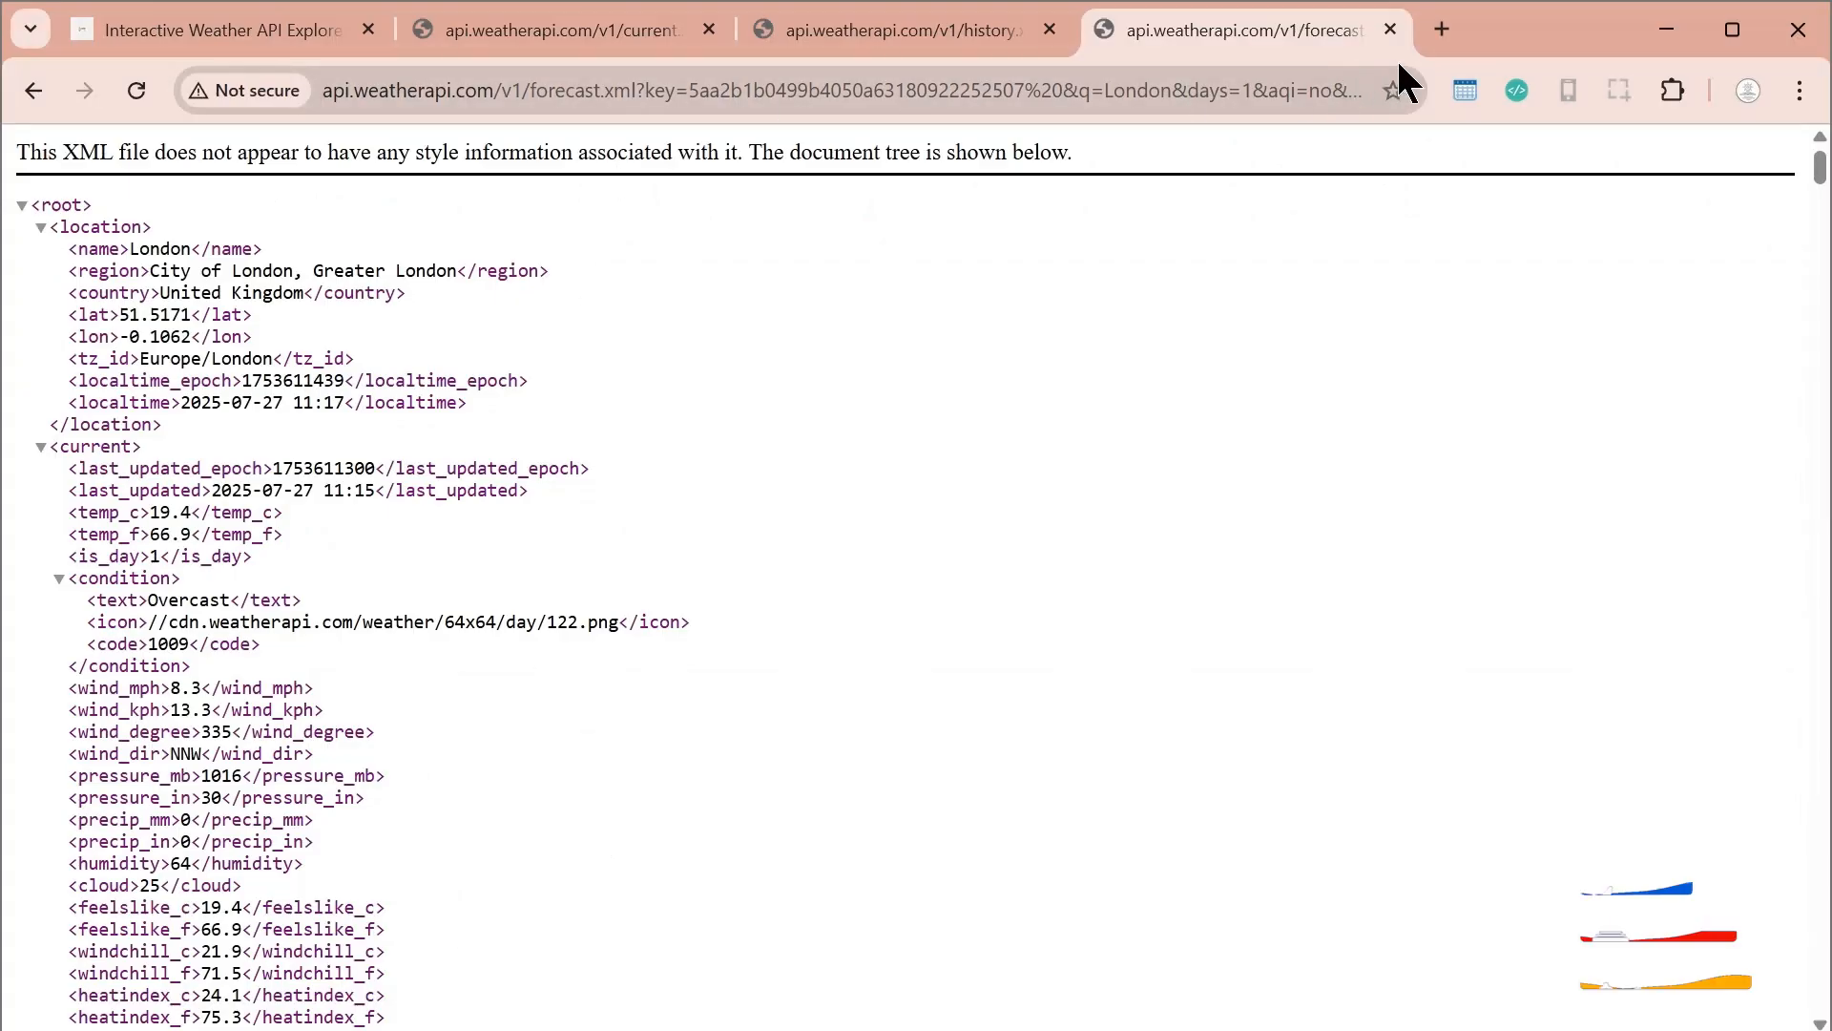
# Switch to Chrome, search the web for "wind unicode" and copy the first wind symbol in the Symbolsdb.com result
pyautogui.click(1441, 33)
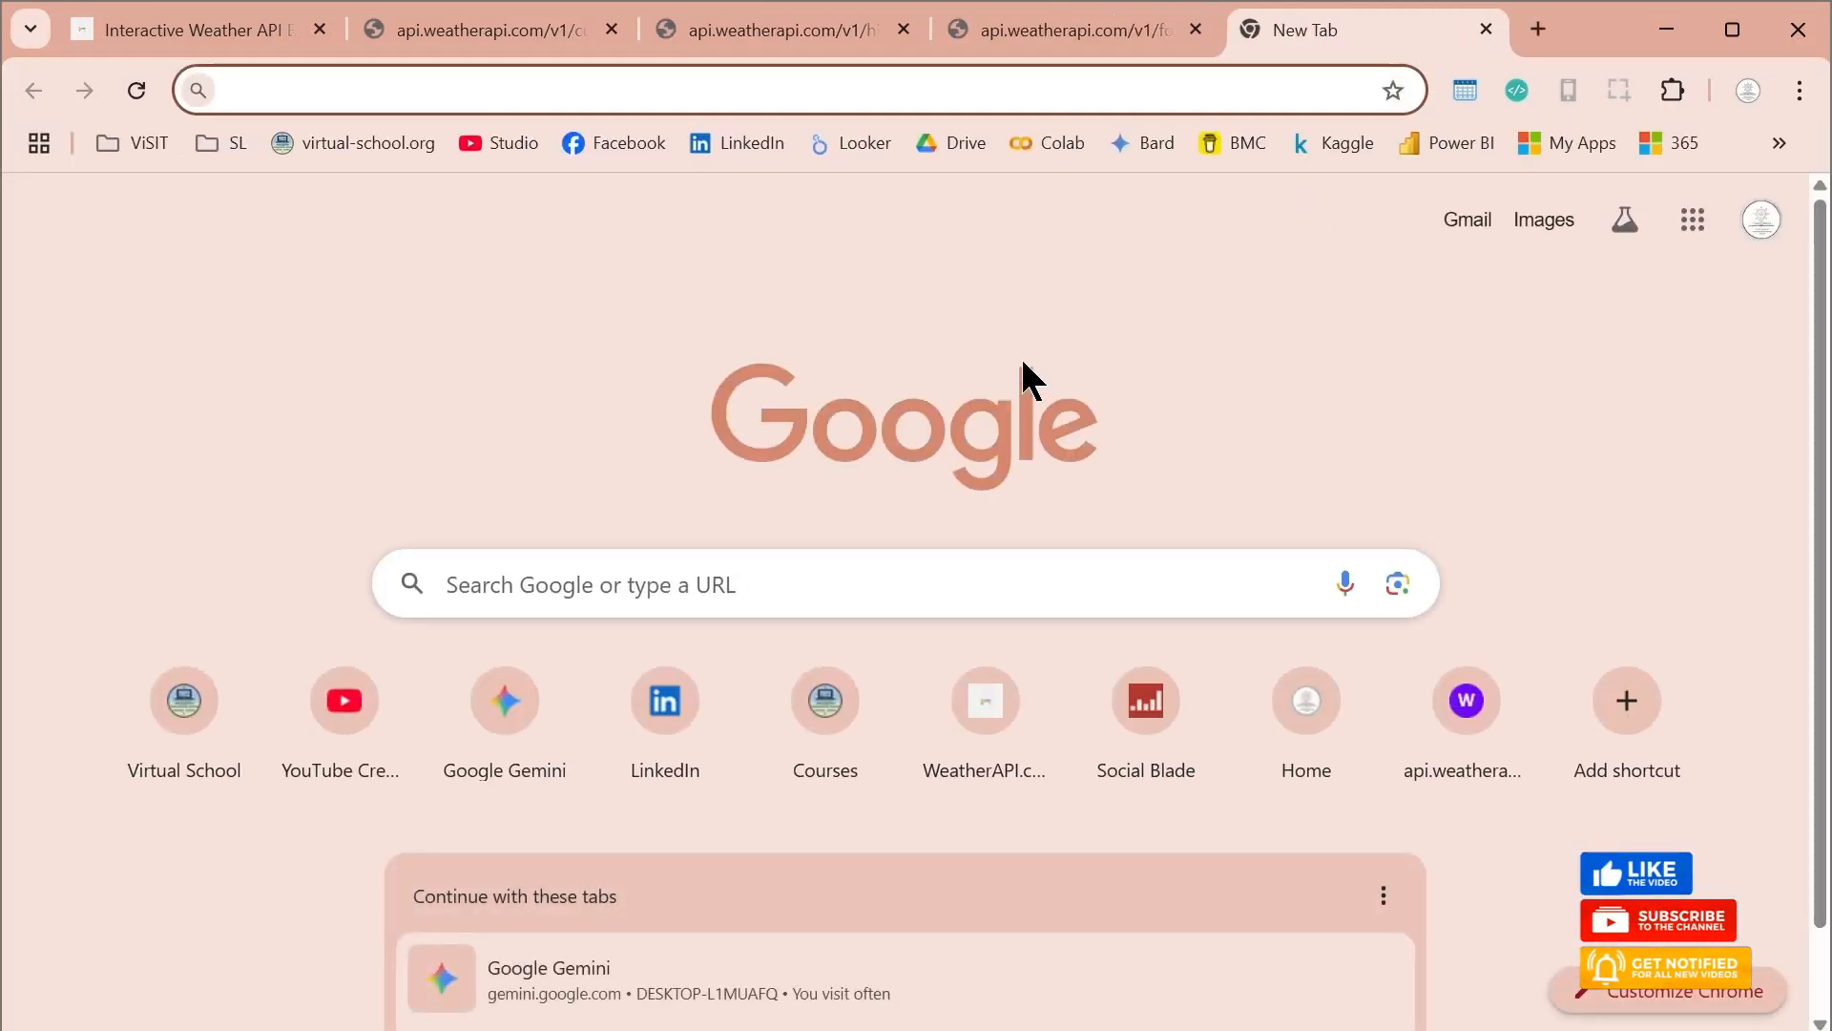
pyautogui.write('wind')
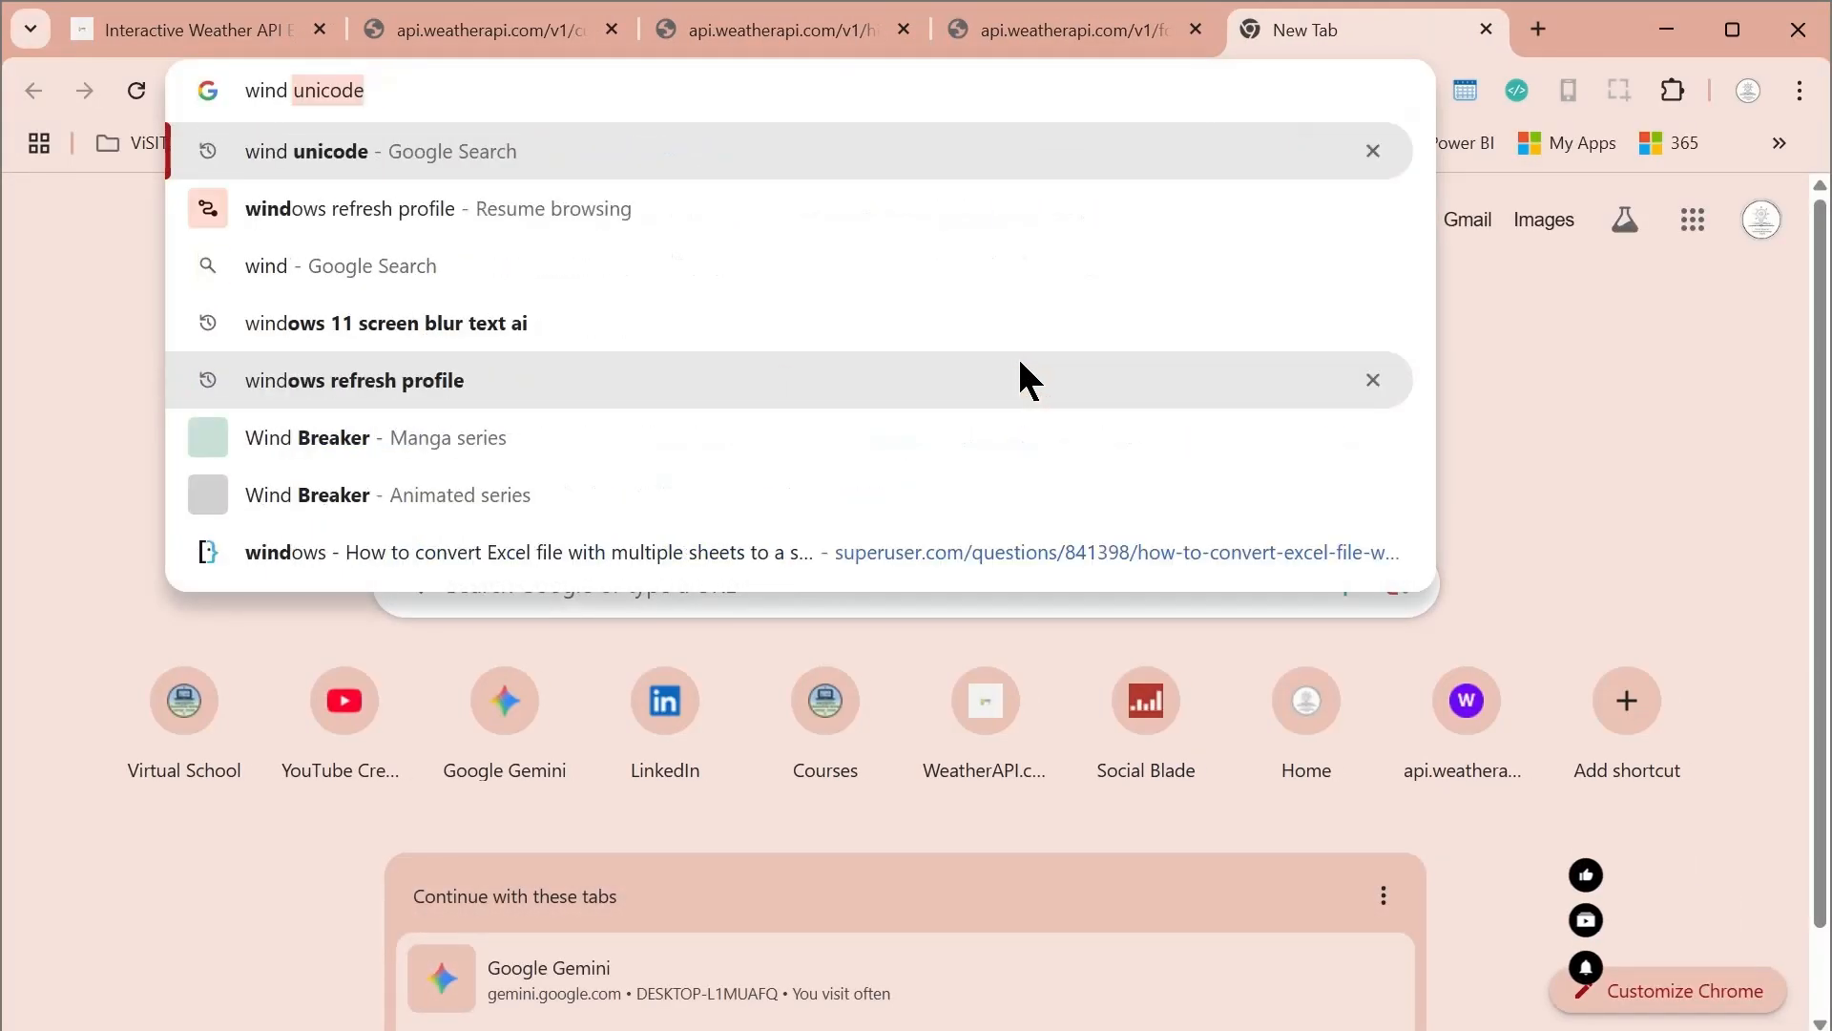
pyautogui.press('Return')
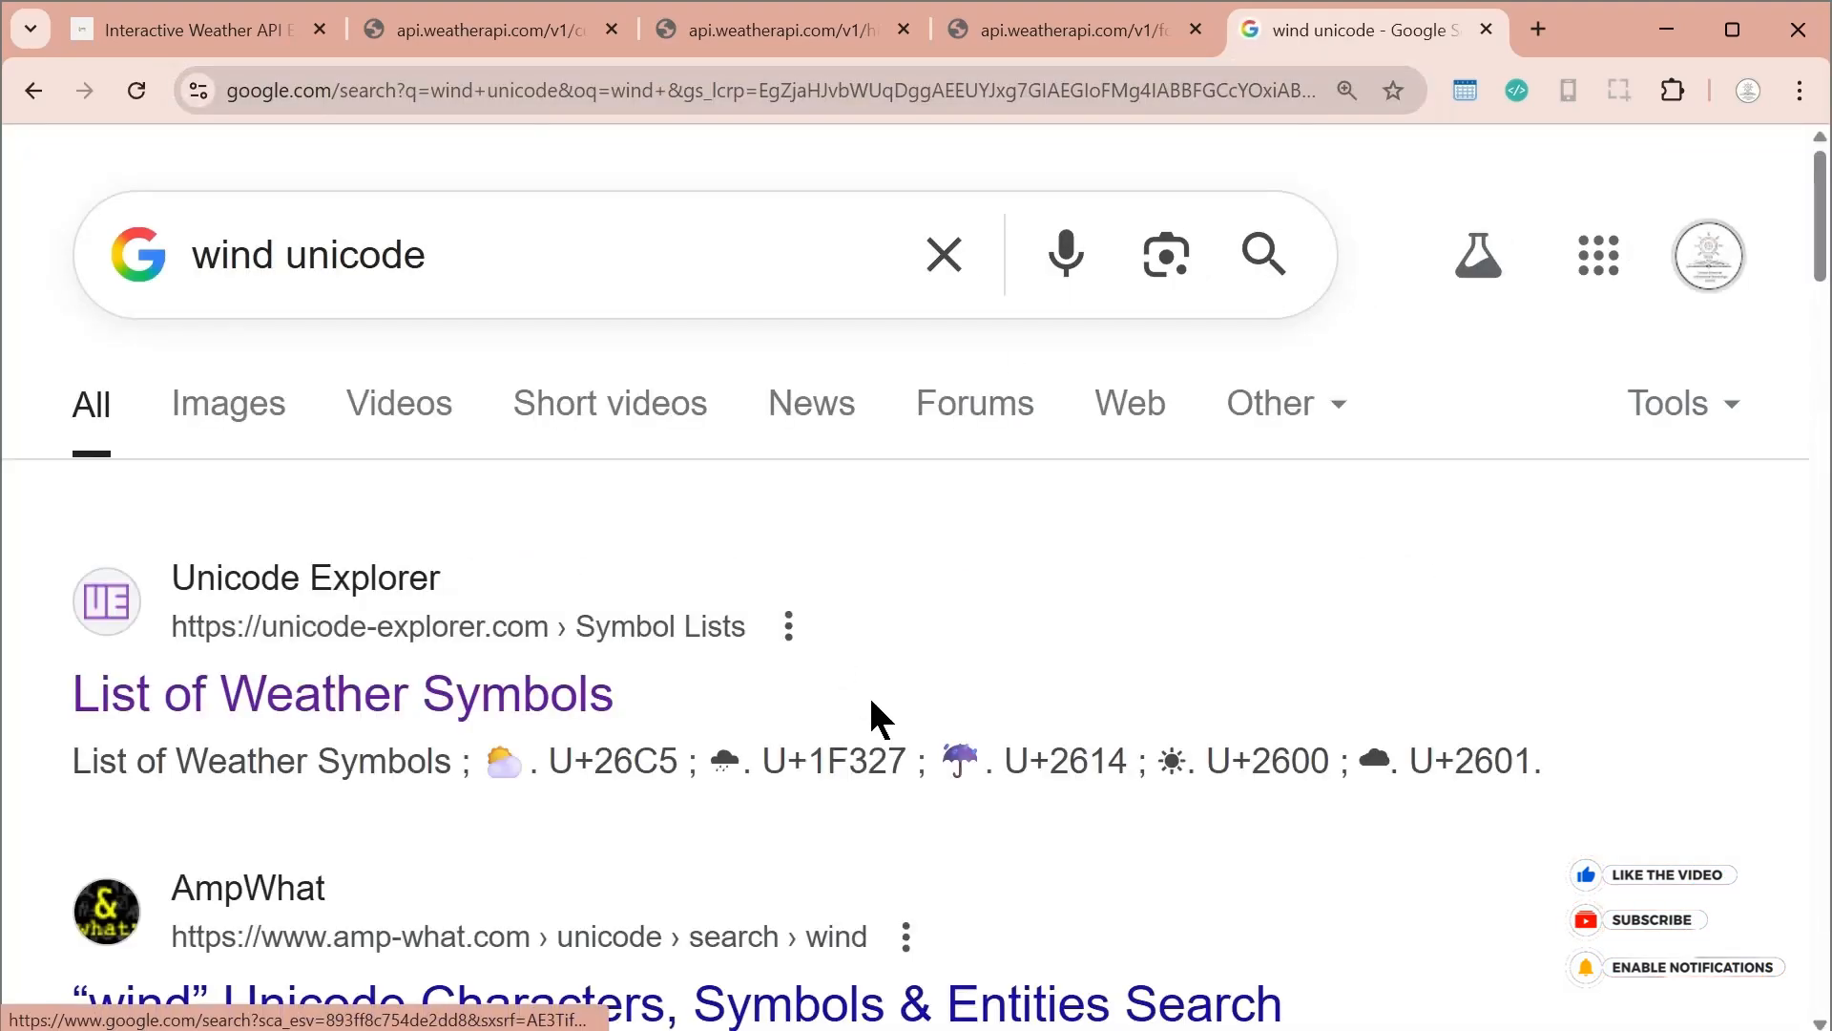
pyautogui.scroll(-3, 1056, 805)
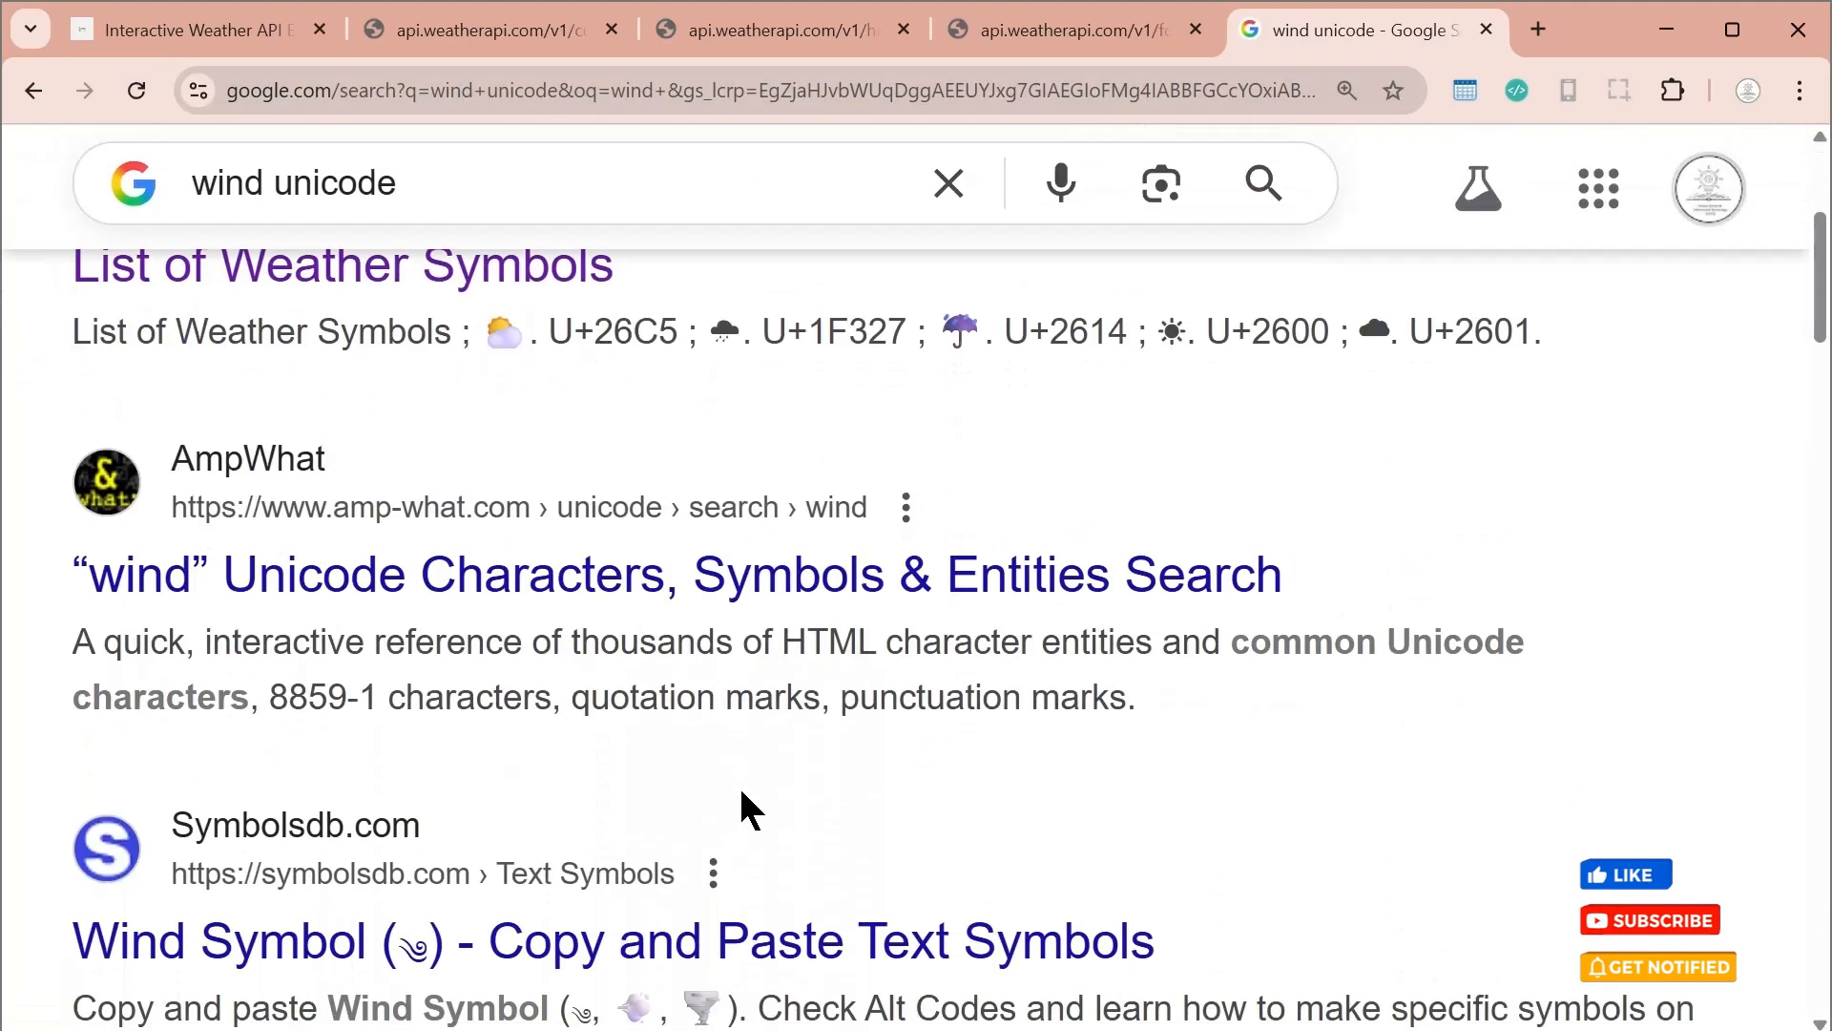
pyautogui.scroll(-2, 673, 819)
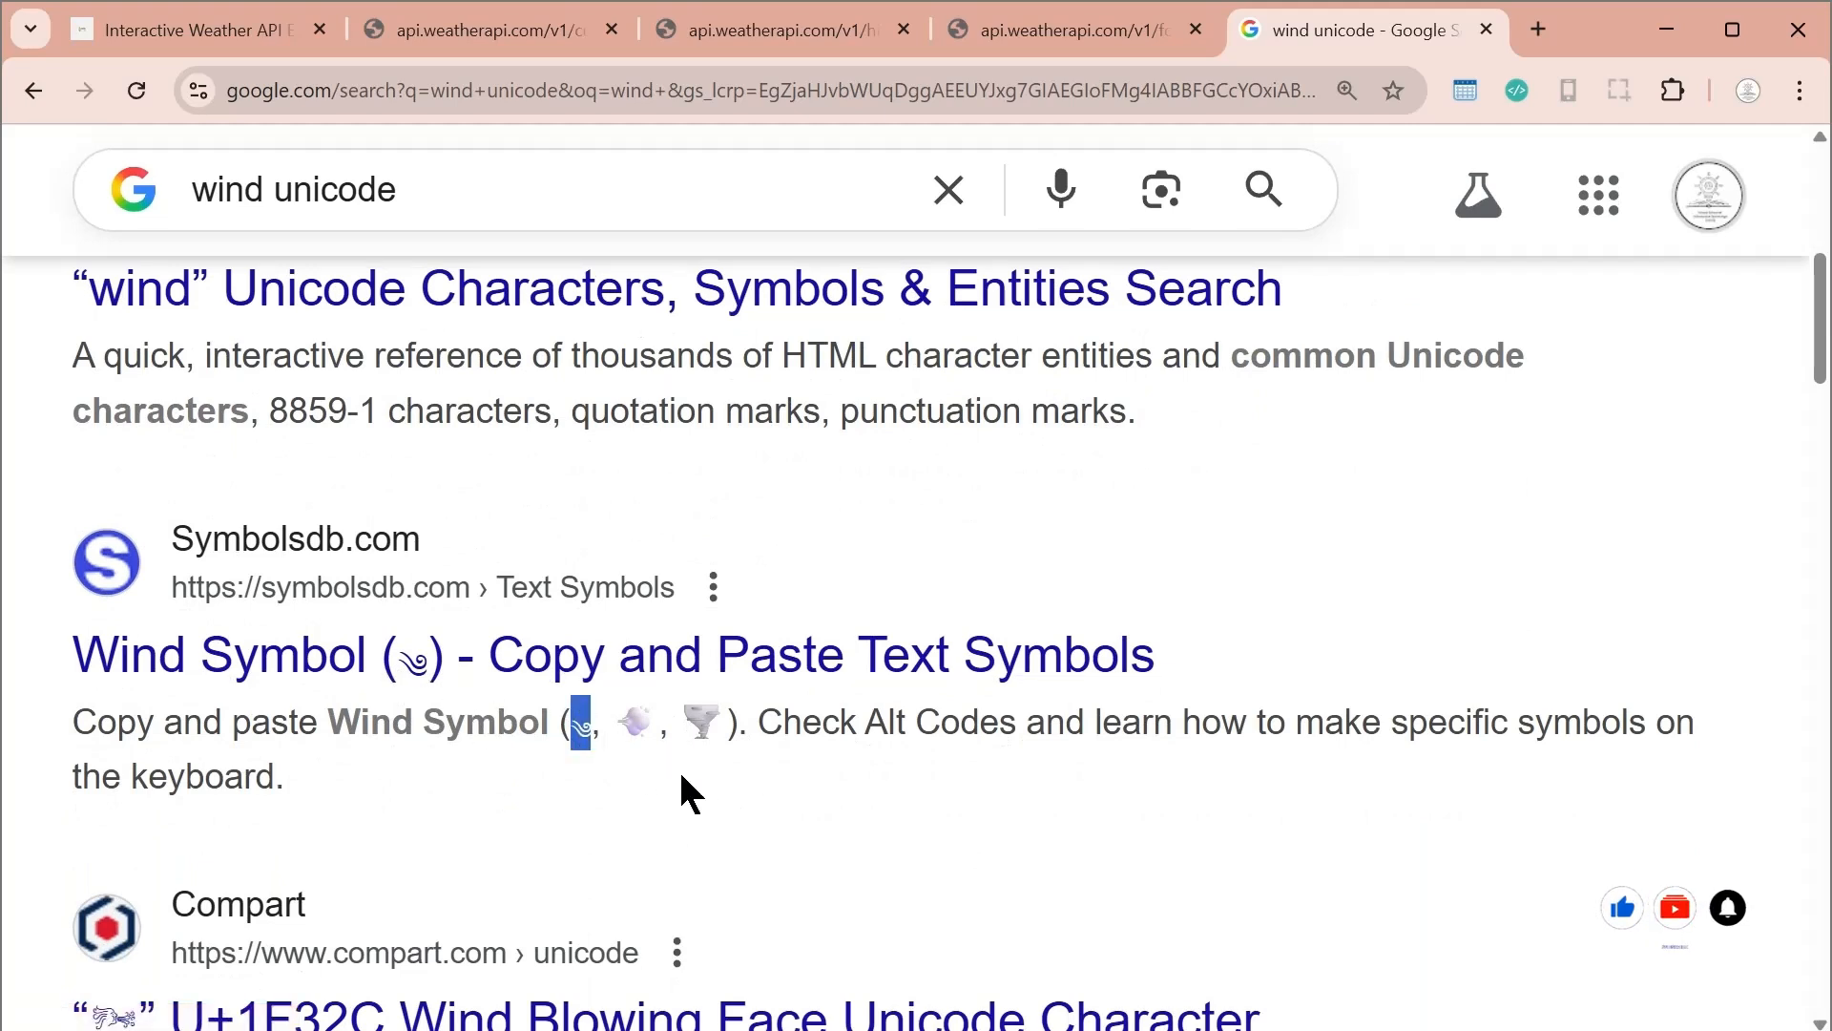
pyautogui.doubleClick(643, 733)
pyautogui.hotkey('ctrl', 'c')
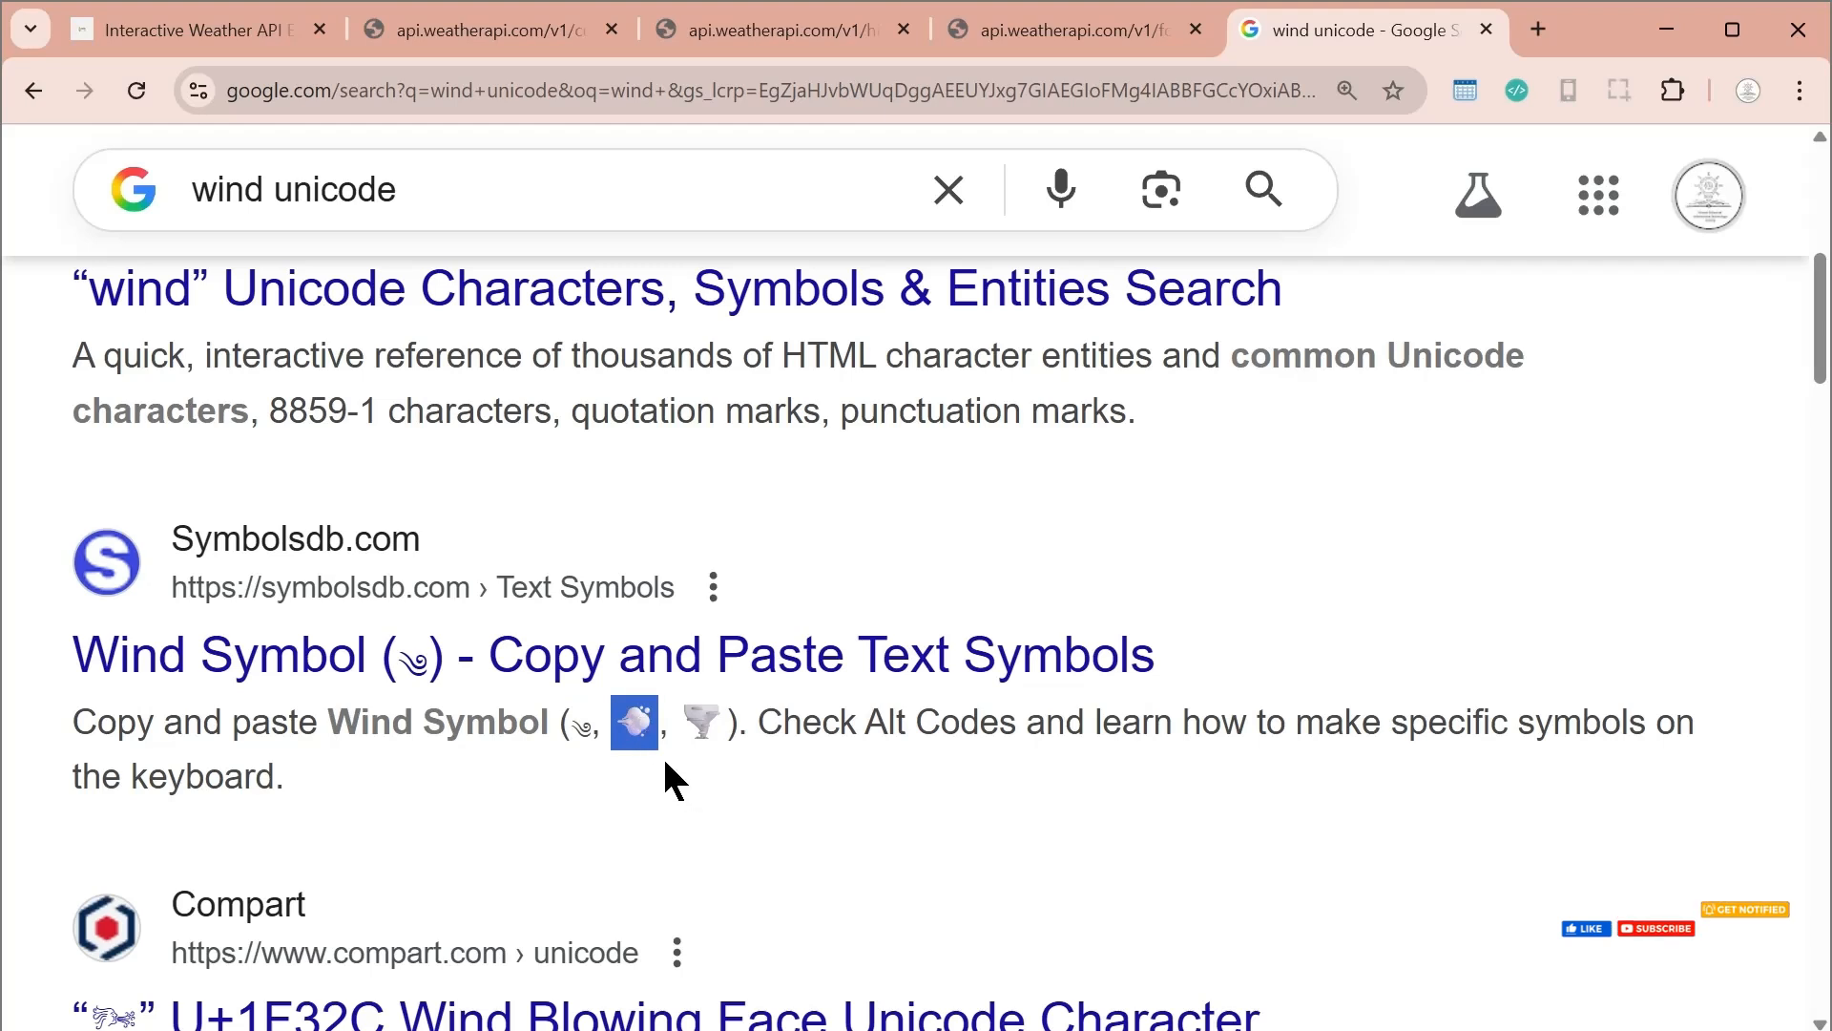
pyautogui.doubleClick(584, 731)
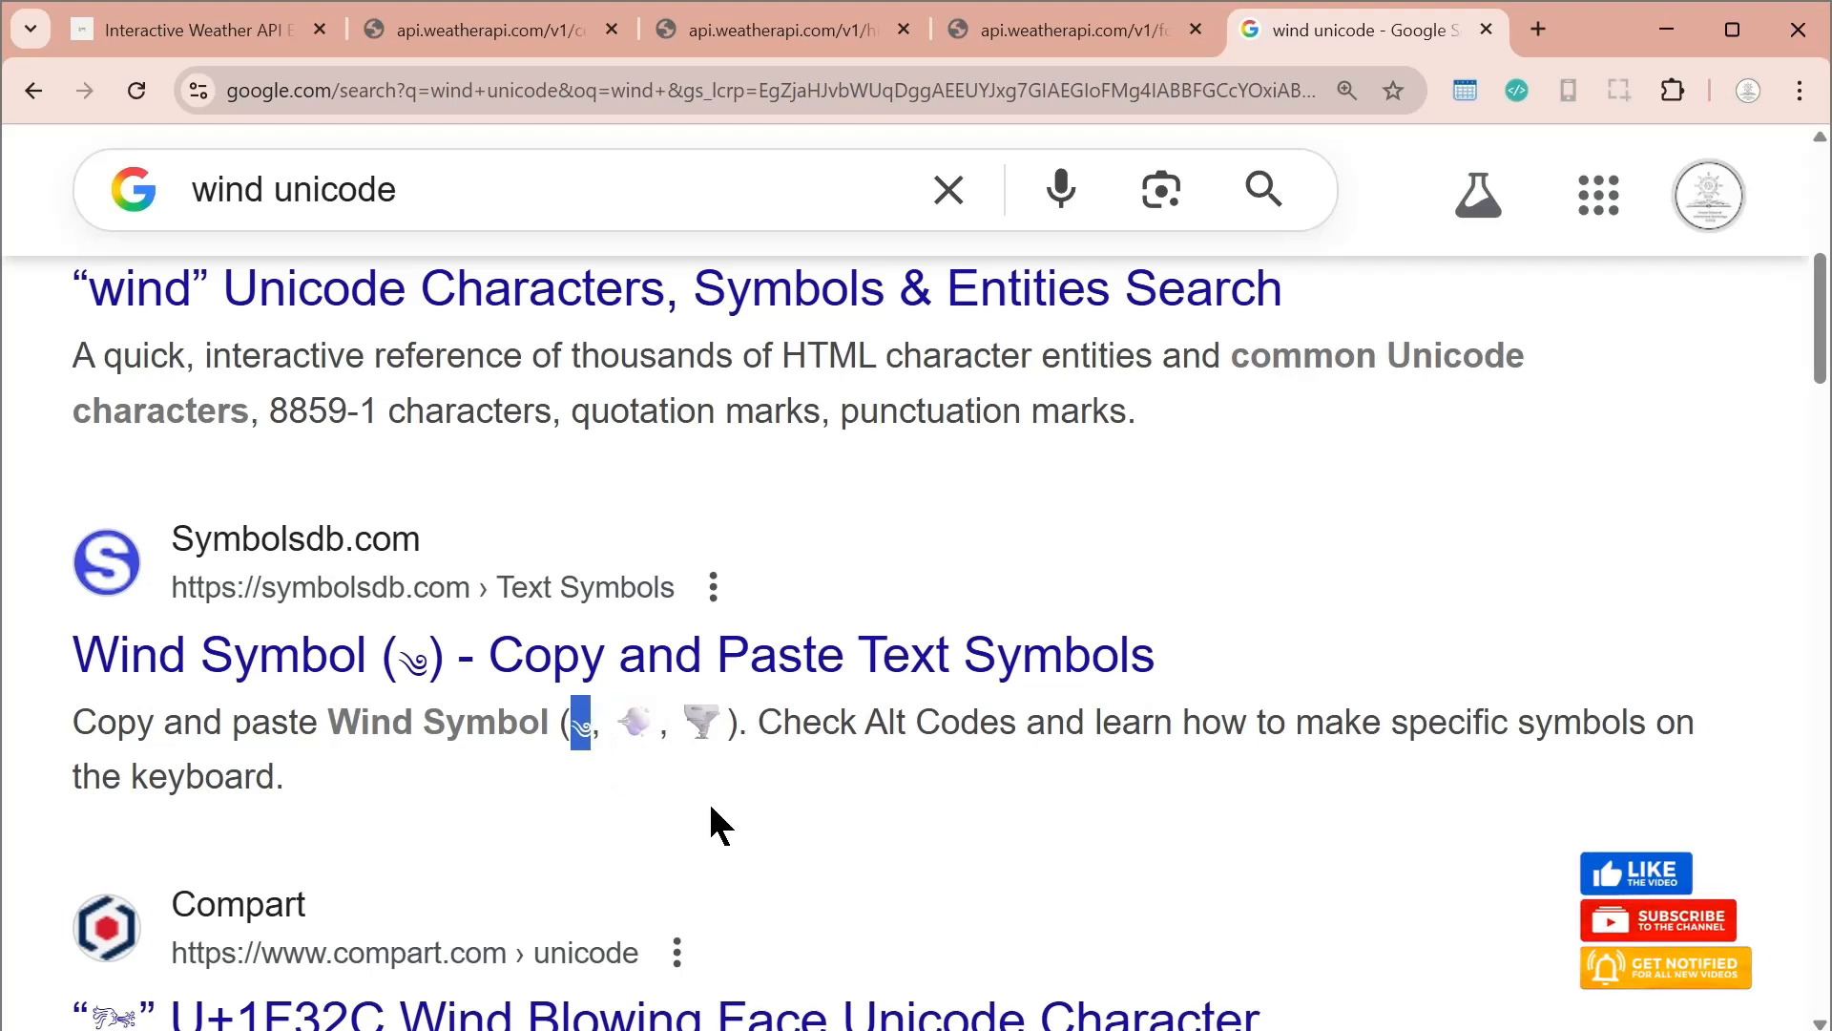
# Switch back to the Excel workbook, try pasting the wind symbol into cell E5 and clear the cell
pyautogui.hotkey('alt', 'Tab')
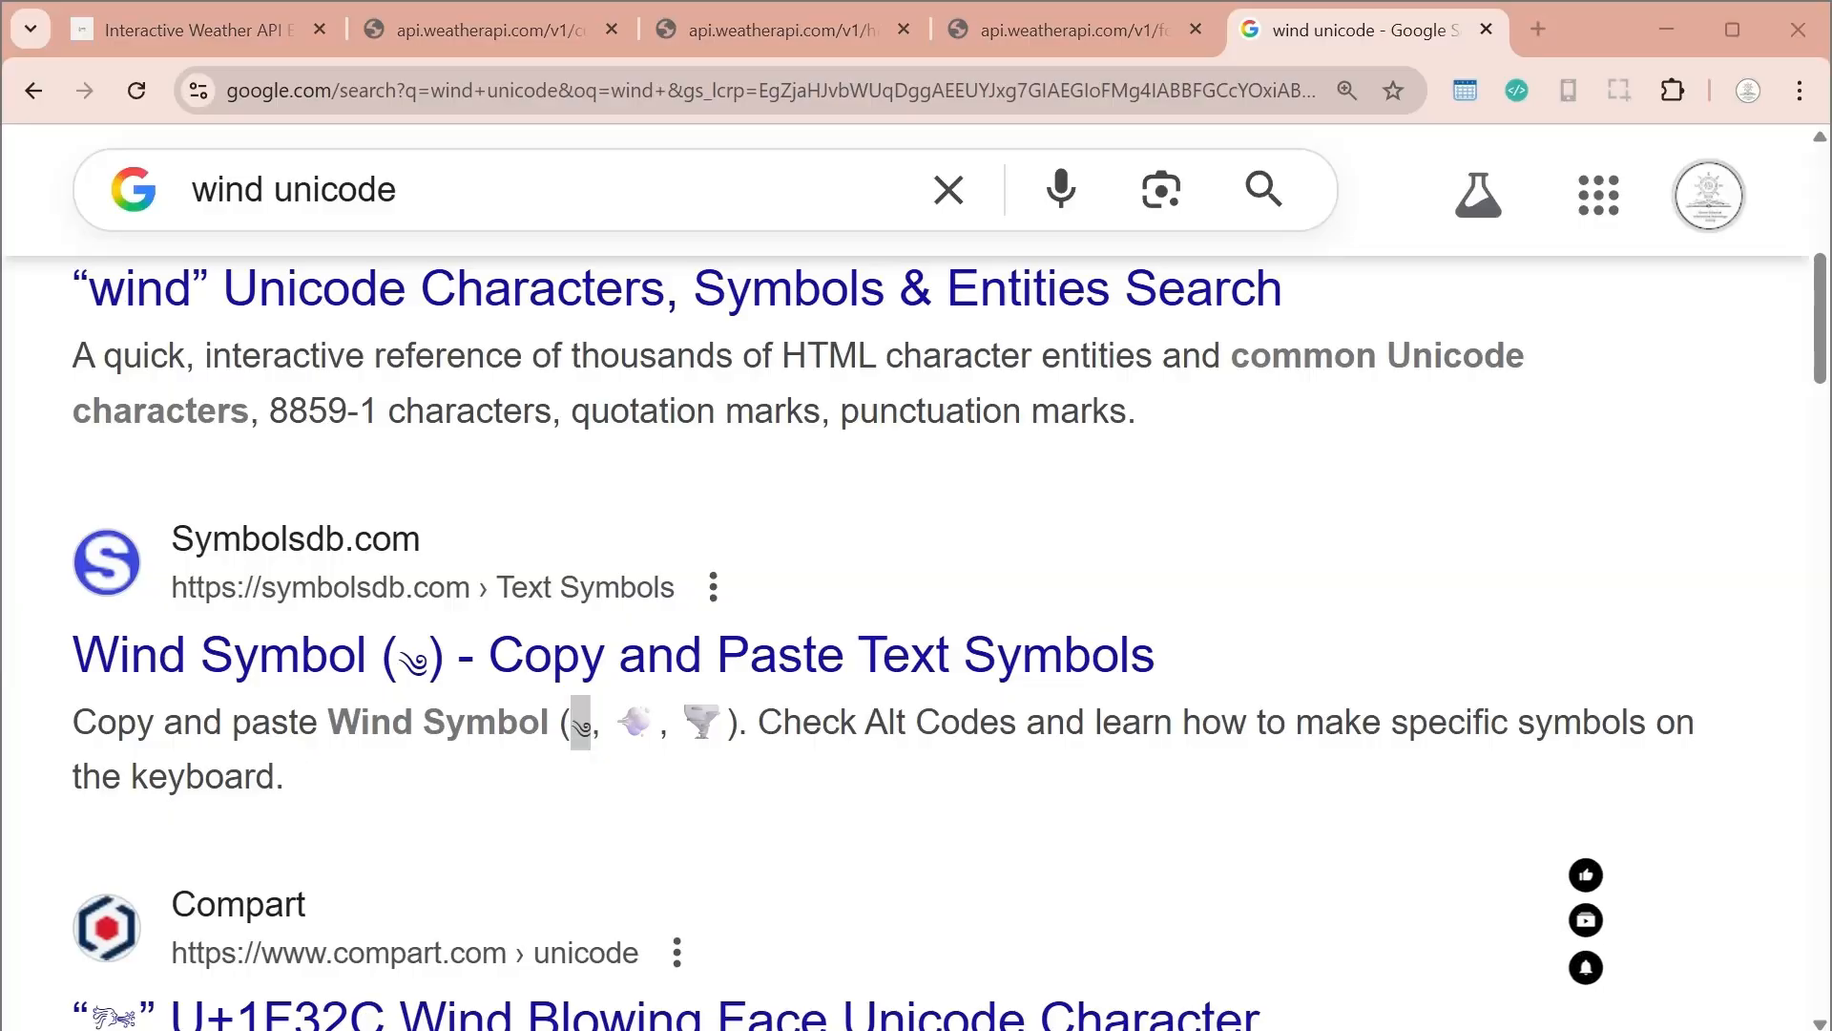
pyautogui.click(735, 523)
pyautogui.hotkey('ctrl', 'v')
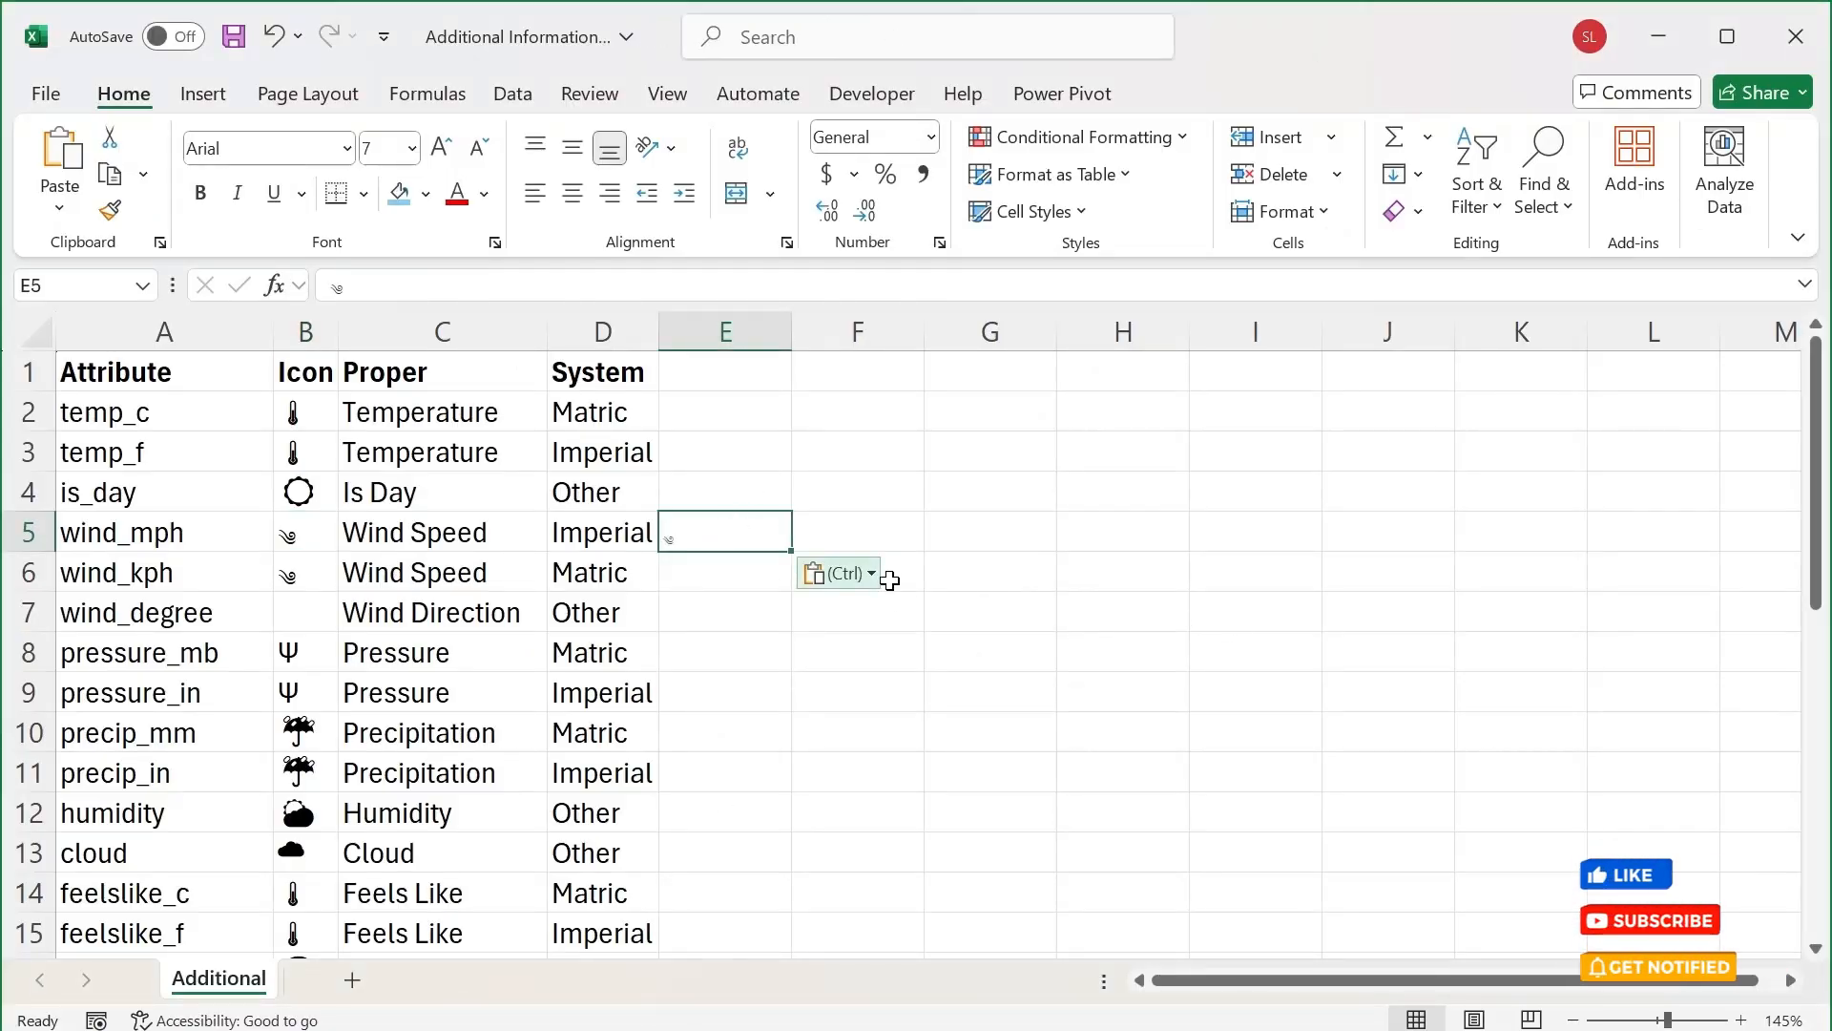
pyautogui.press('Delete')
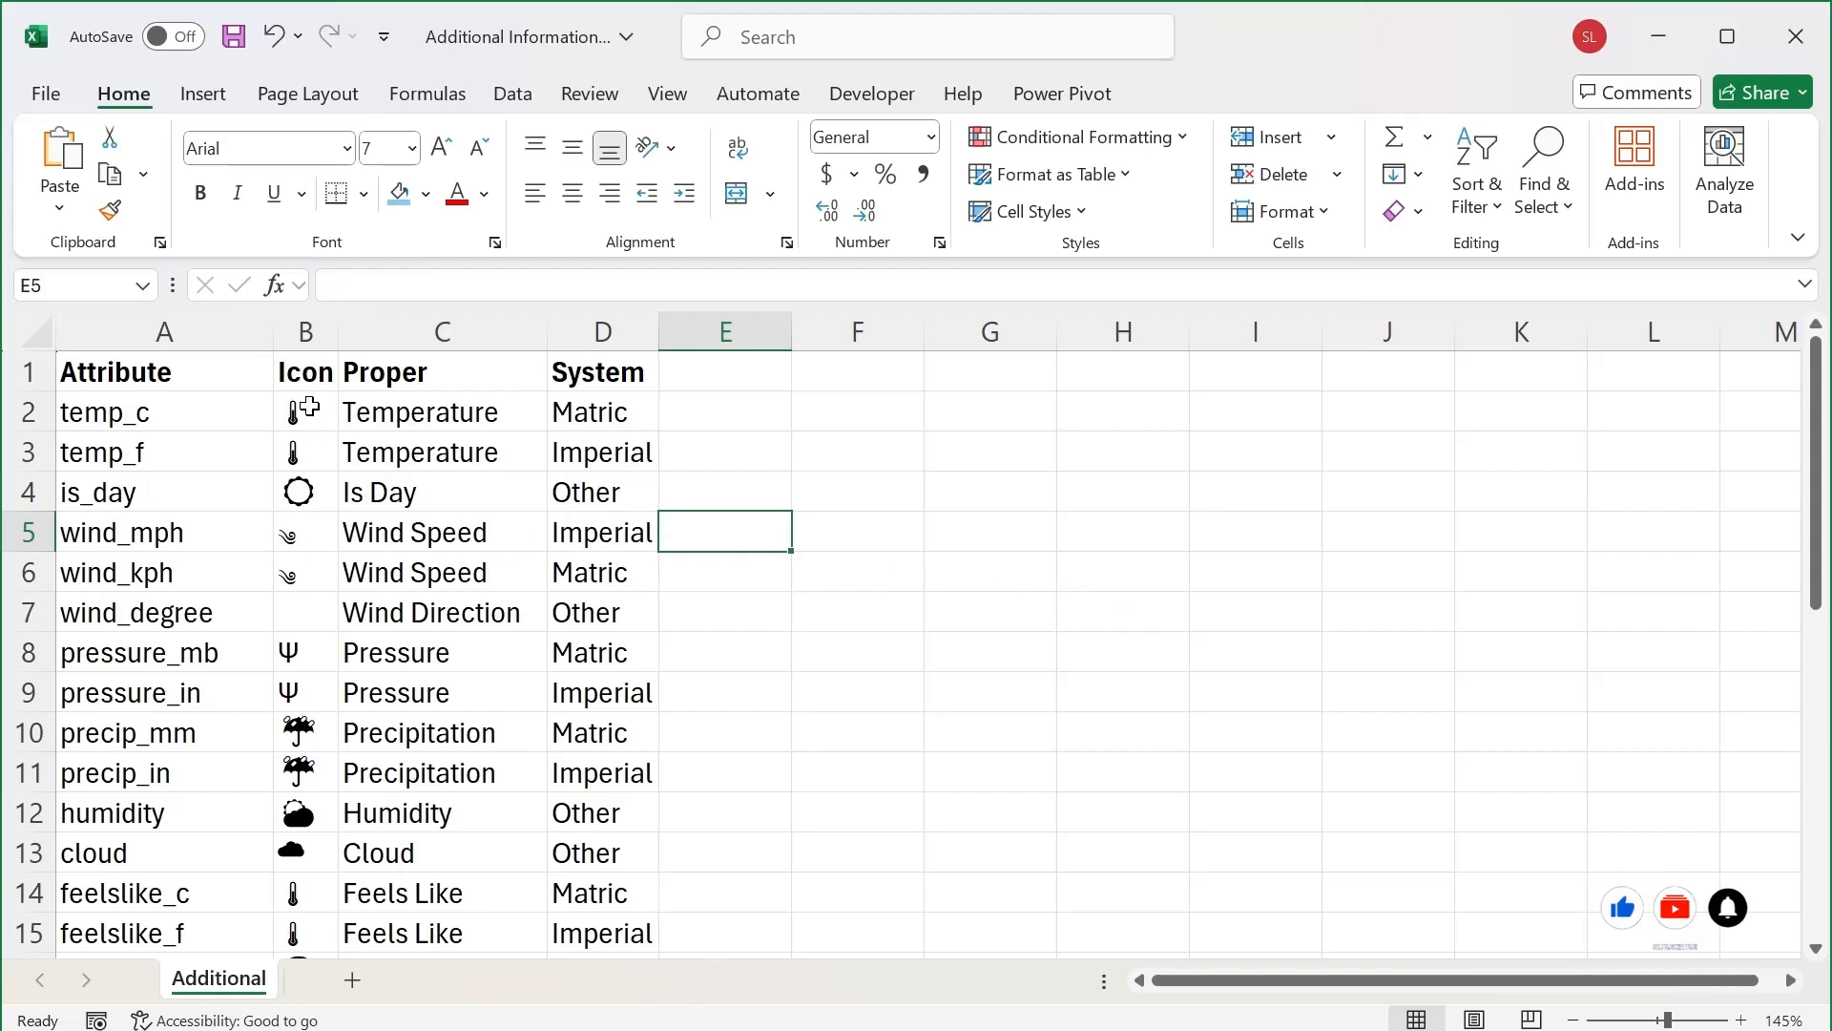
# Review the icons and proper names assigned to the remaining attributes further down the lookup sheet
pyautogui.scroll(-4, 334, 741)
pyautogui.scroll(-4, 329, 735)
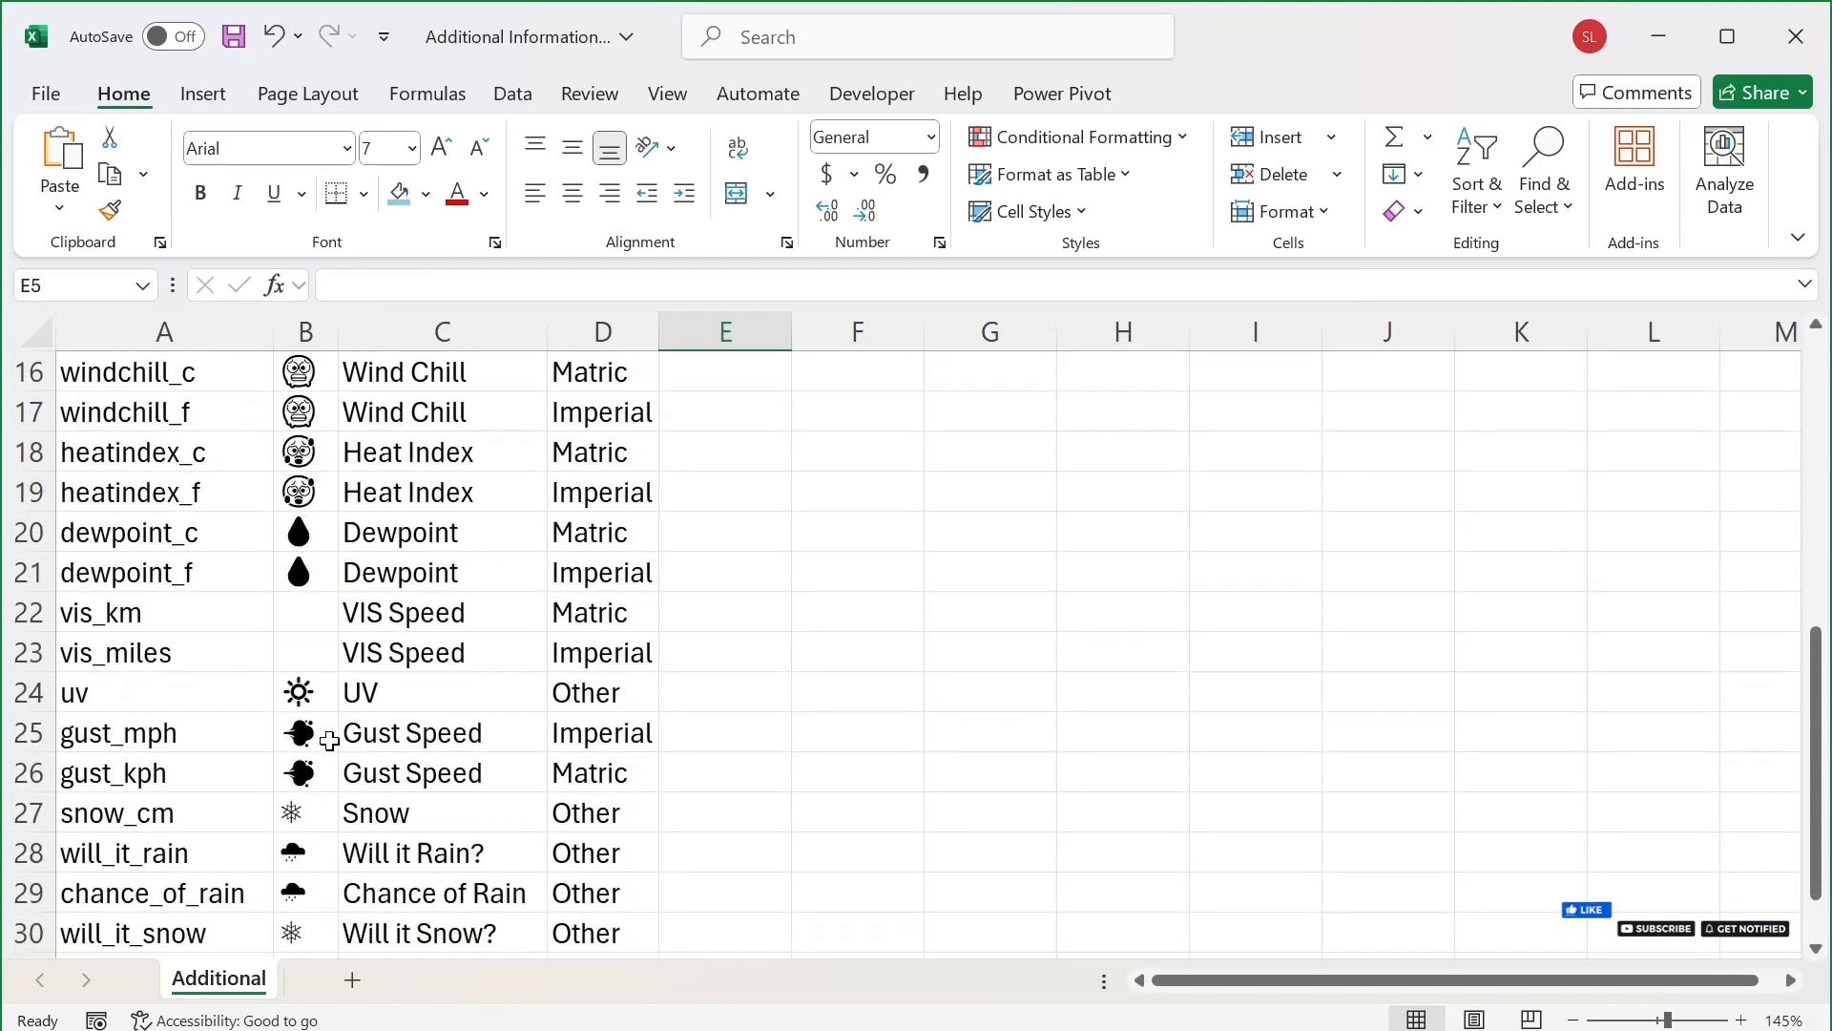
pyautogui.scroll(8, 328, 720)
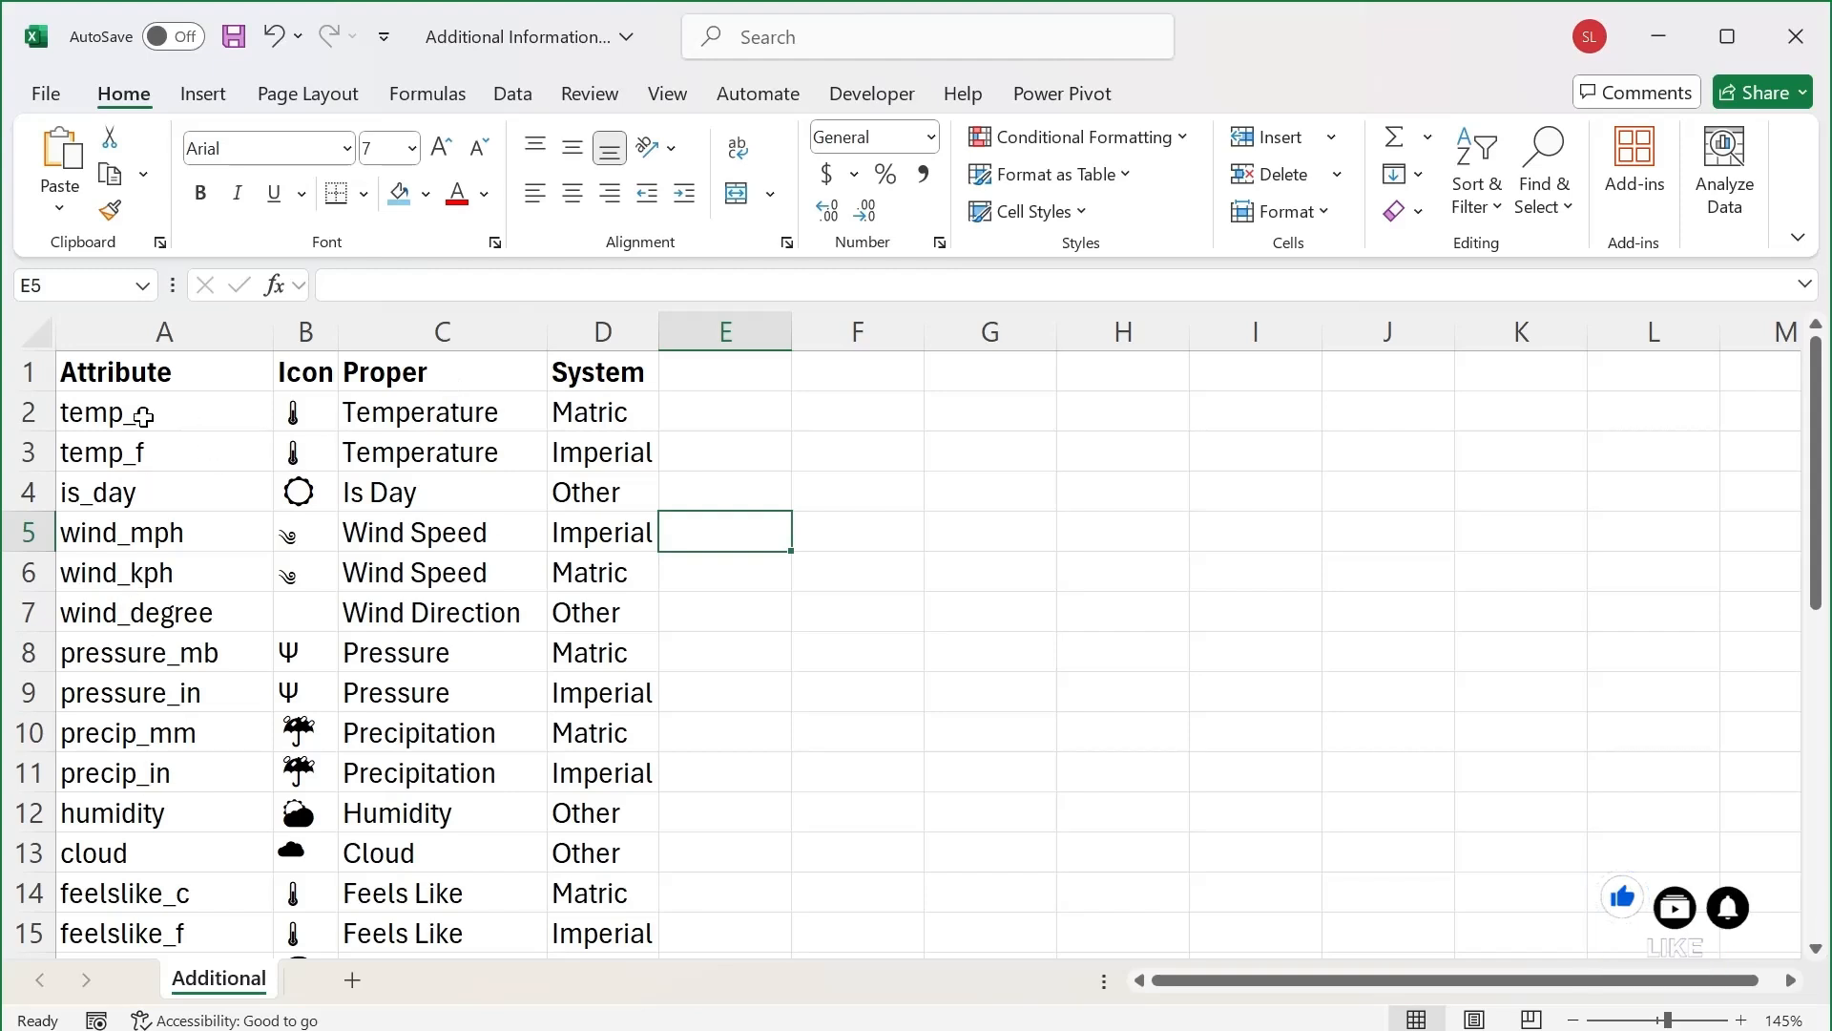
# Compare the temp_c and temp_f attributes and examine how the System column classifies attributes as Matric, Imperial or Other
pyautogui.moveTo(152, 423); pyautogui.dragTo(149, 450)
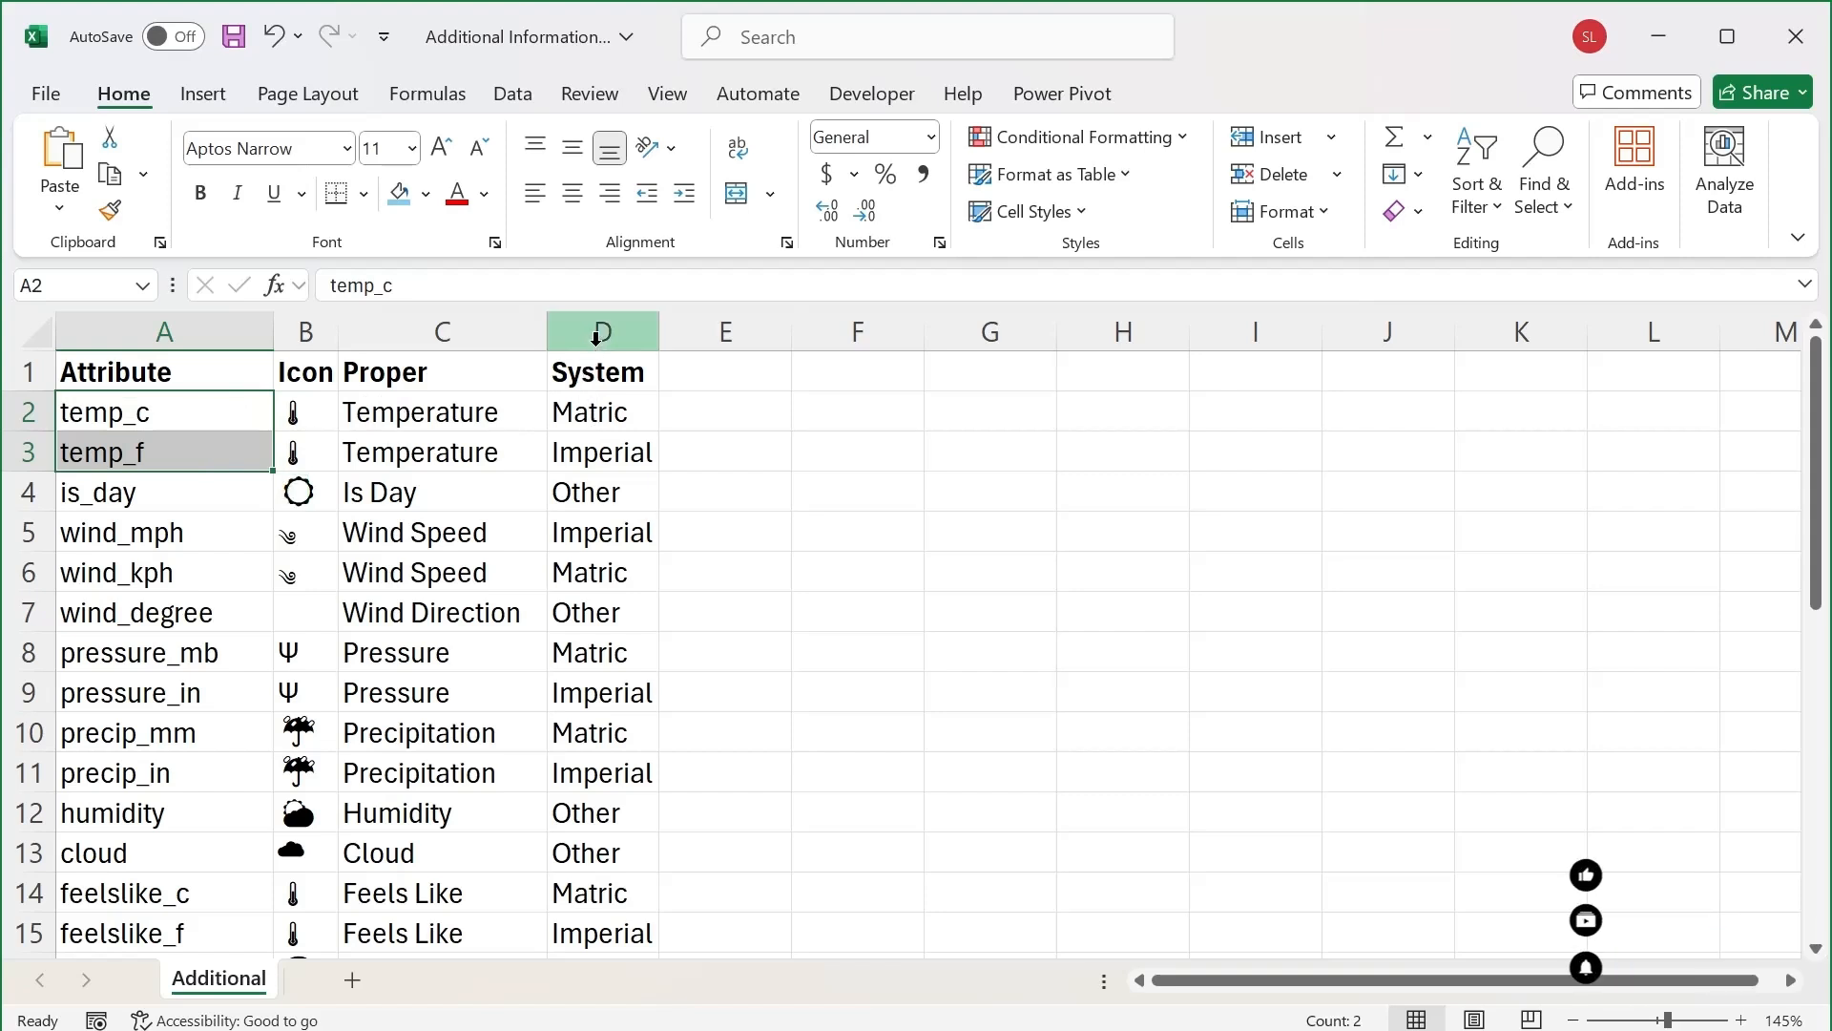
pyautogui.click(601, 334)
pyautogui.click(586, 423)
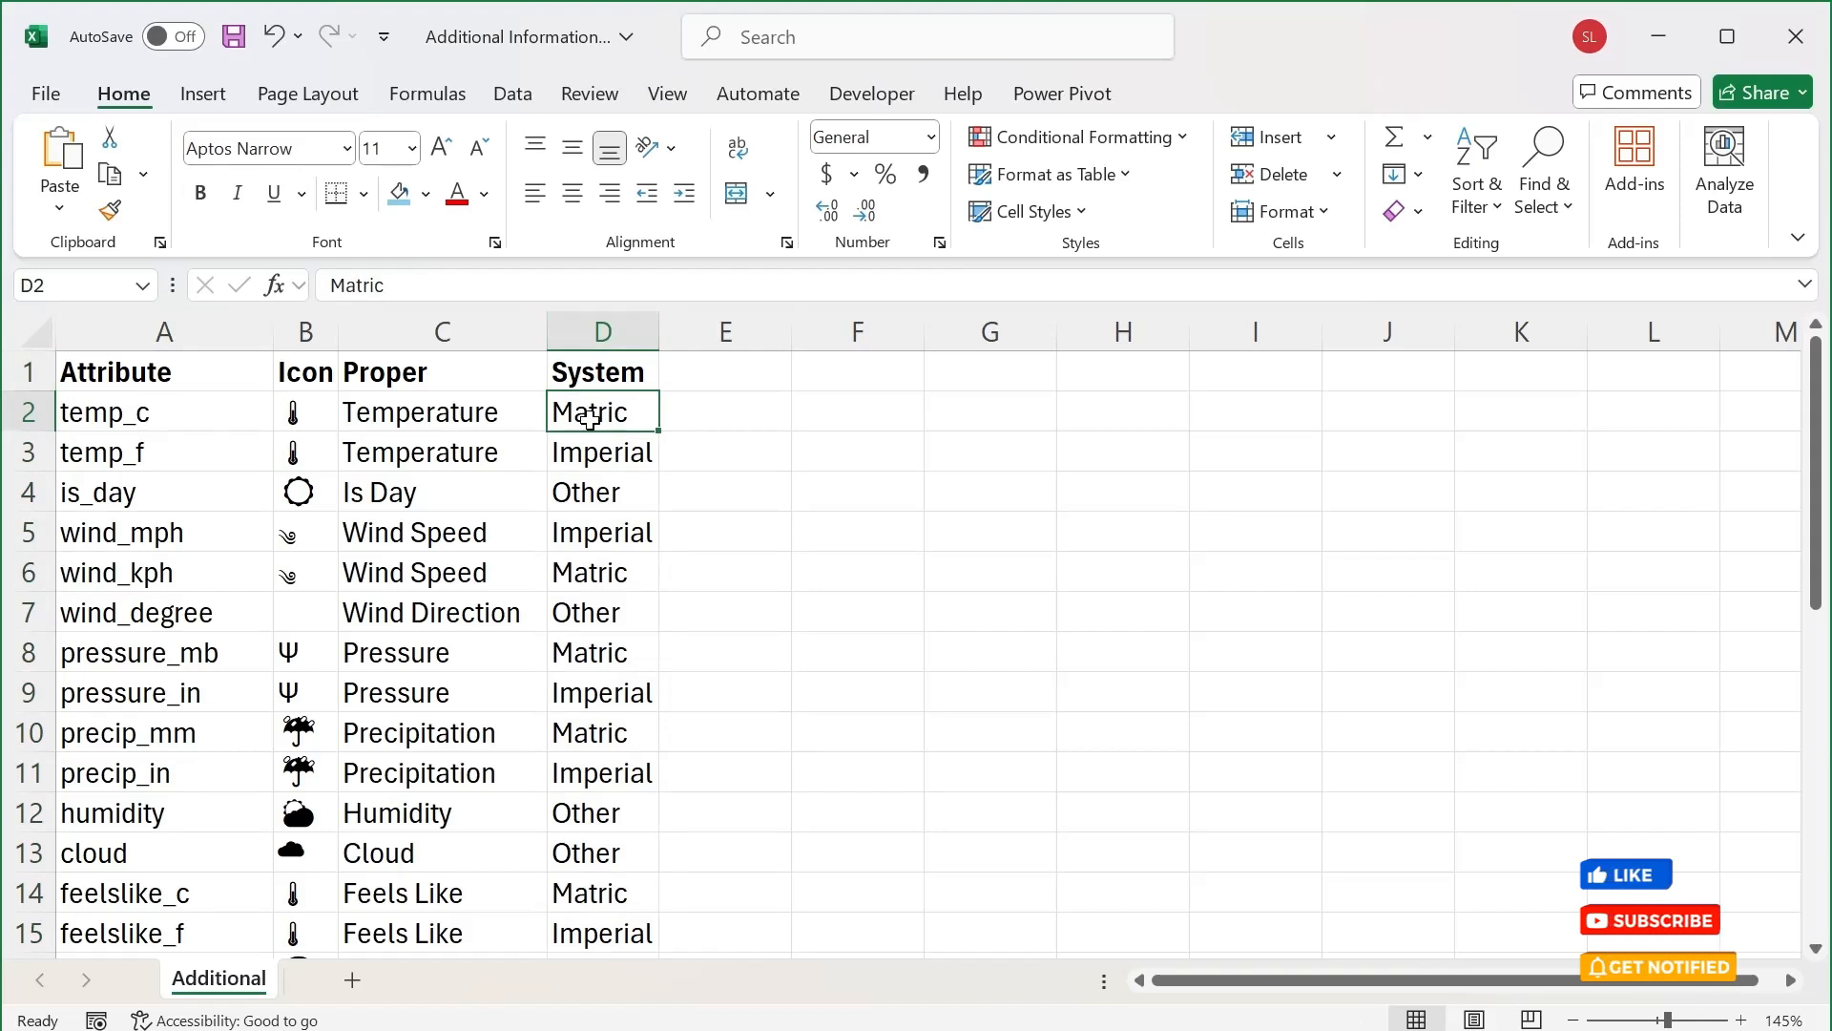
pyautogui.click(616, 459)
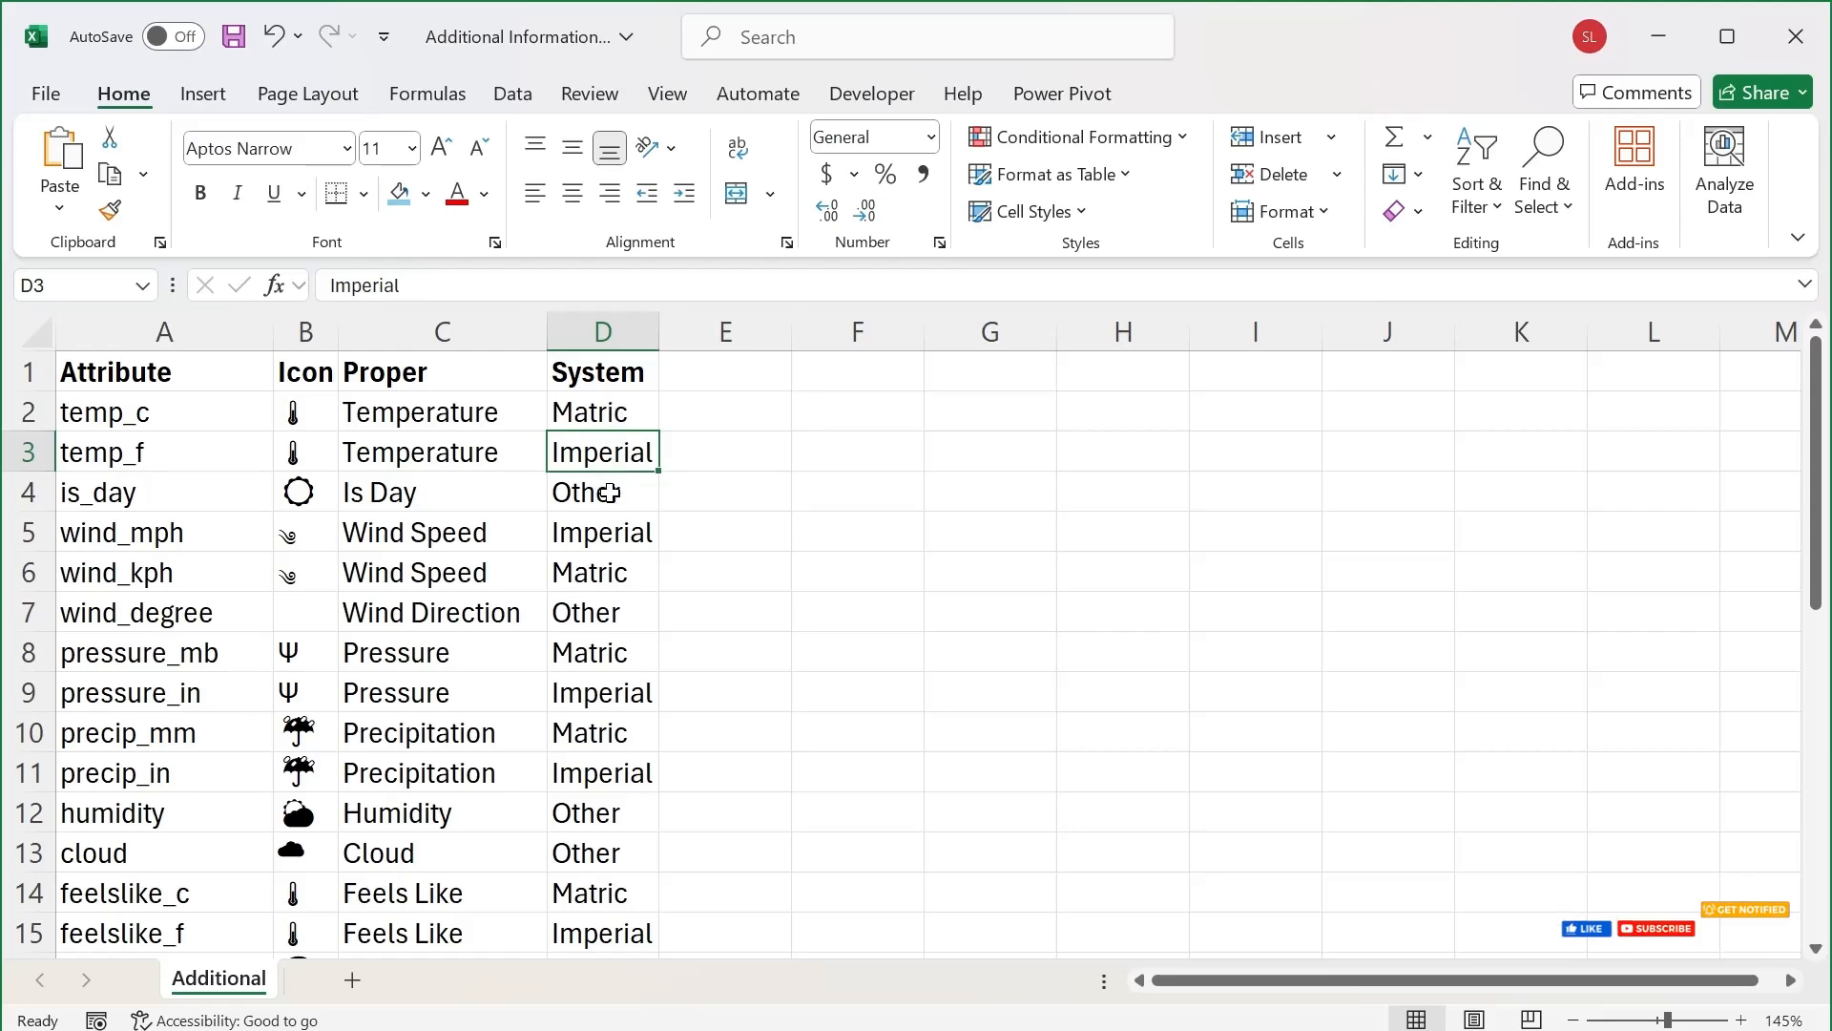
pyautogui.click(609, 492)
pyautogui.scroll(-10, 615, 482)
pyautogui.scroll(10, 621, 474)
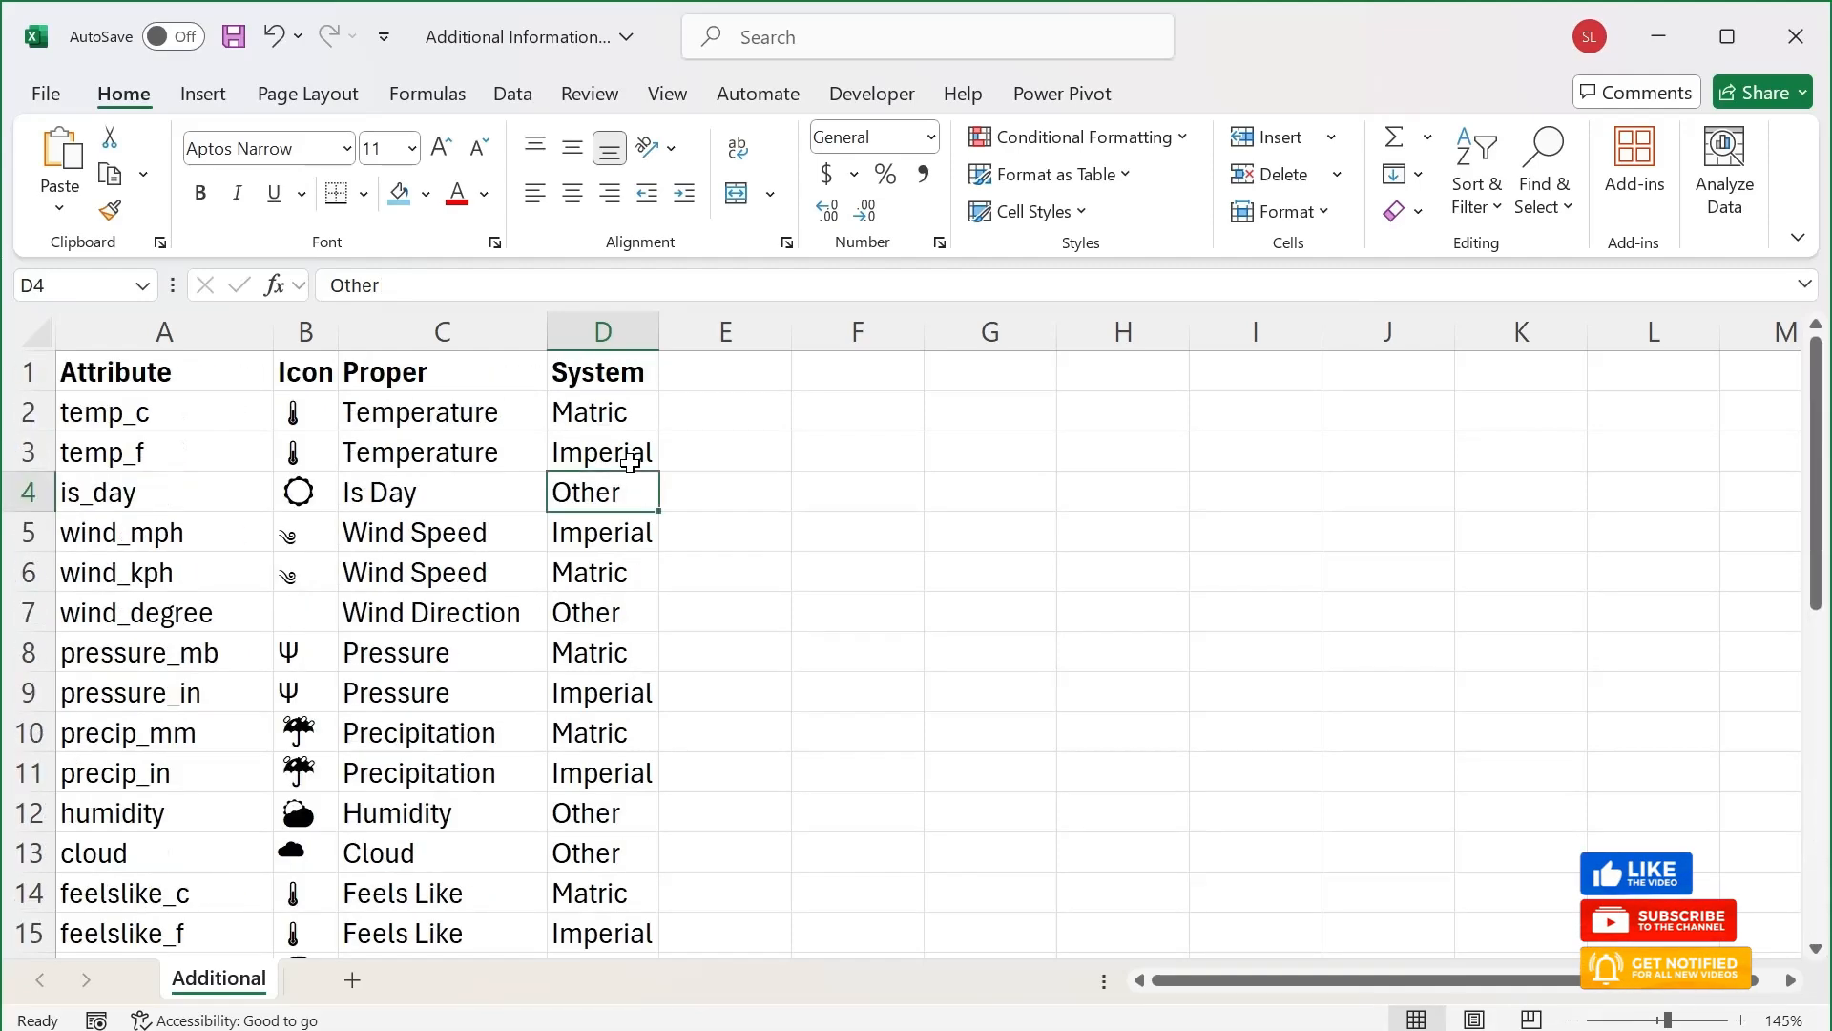
pyautogui.moveTo(597, 331); pyautogui.dragTo(264, 411)
pyautogui.click(265, 410)
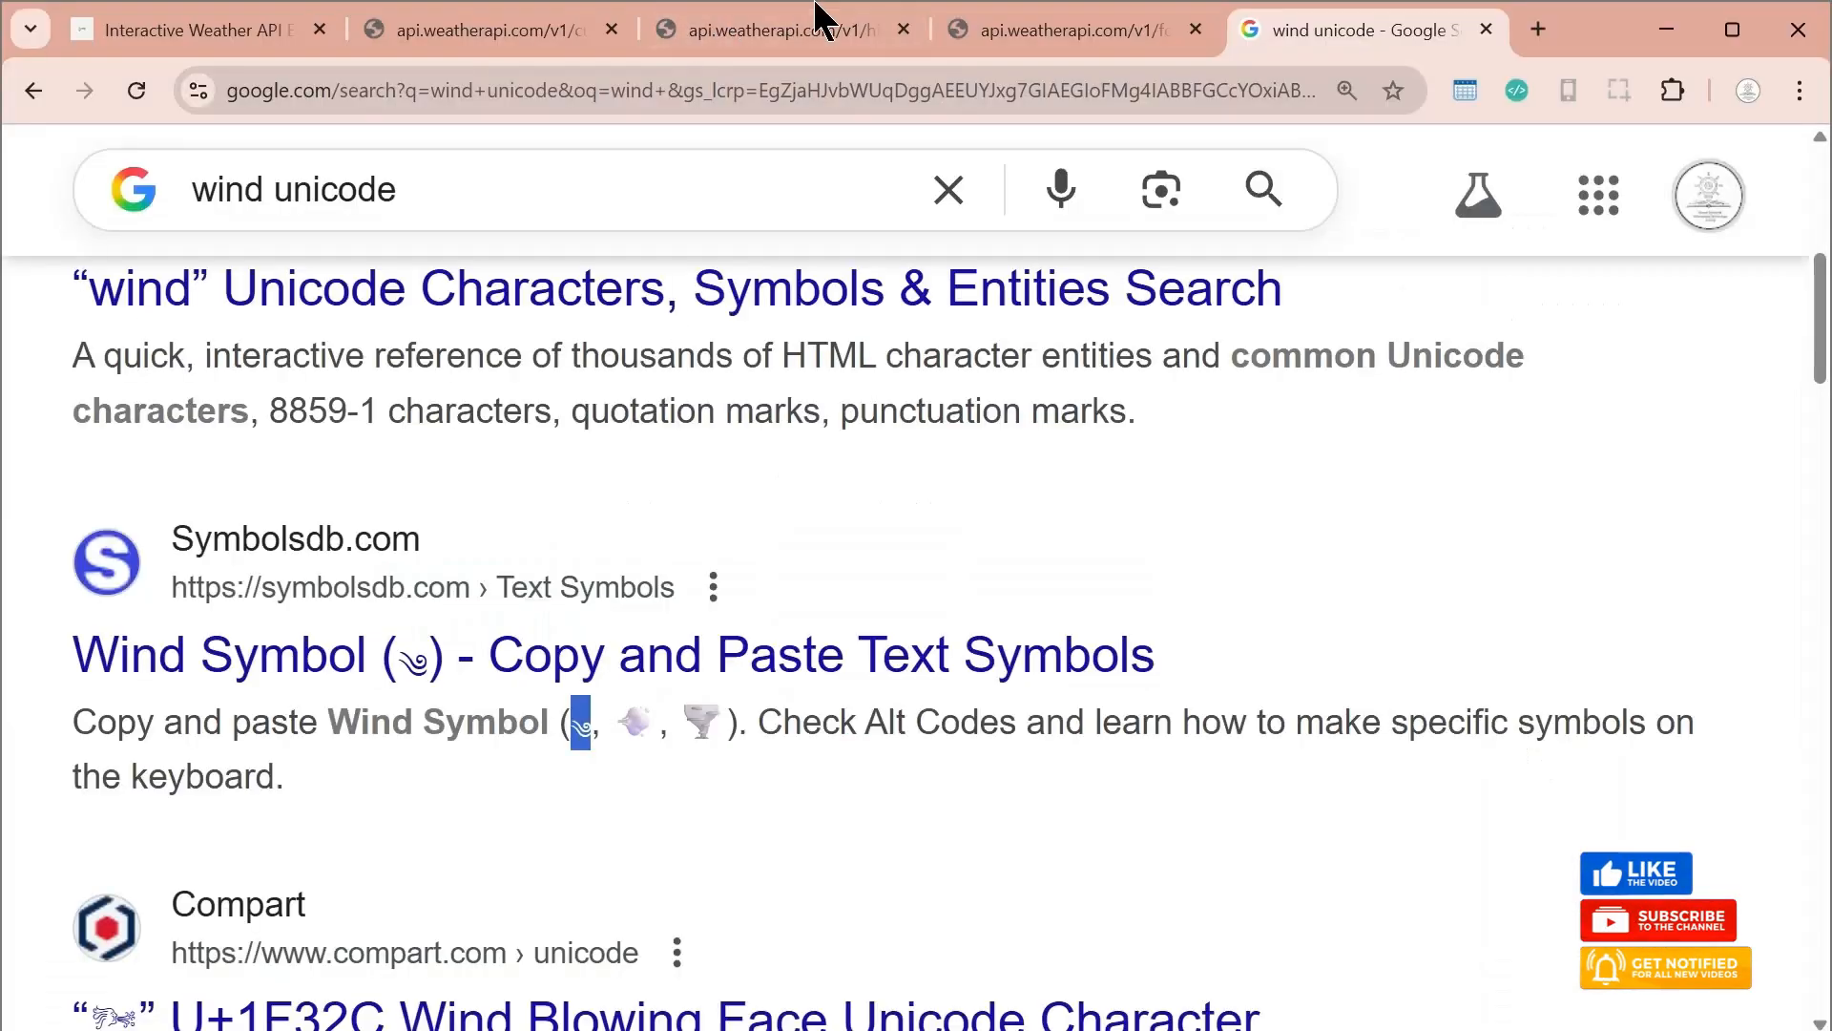
# Copy the forecast URL with its API key from Chrome and connect the Weather Dashboard report in Power BI to it as a web source
pyautogui.click(955, 28)
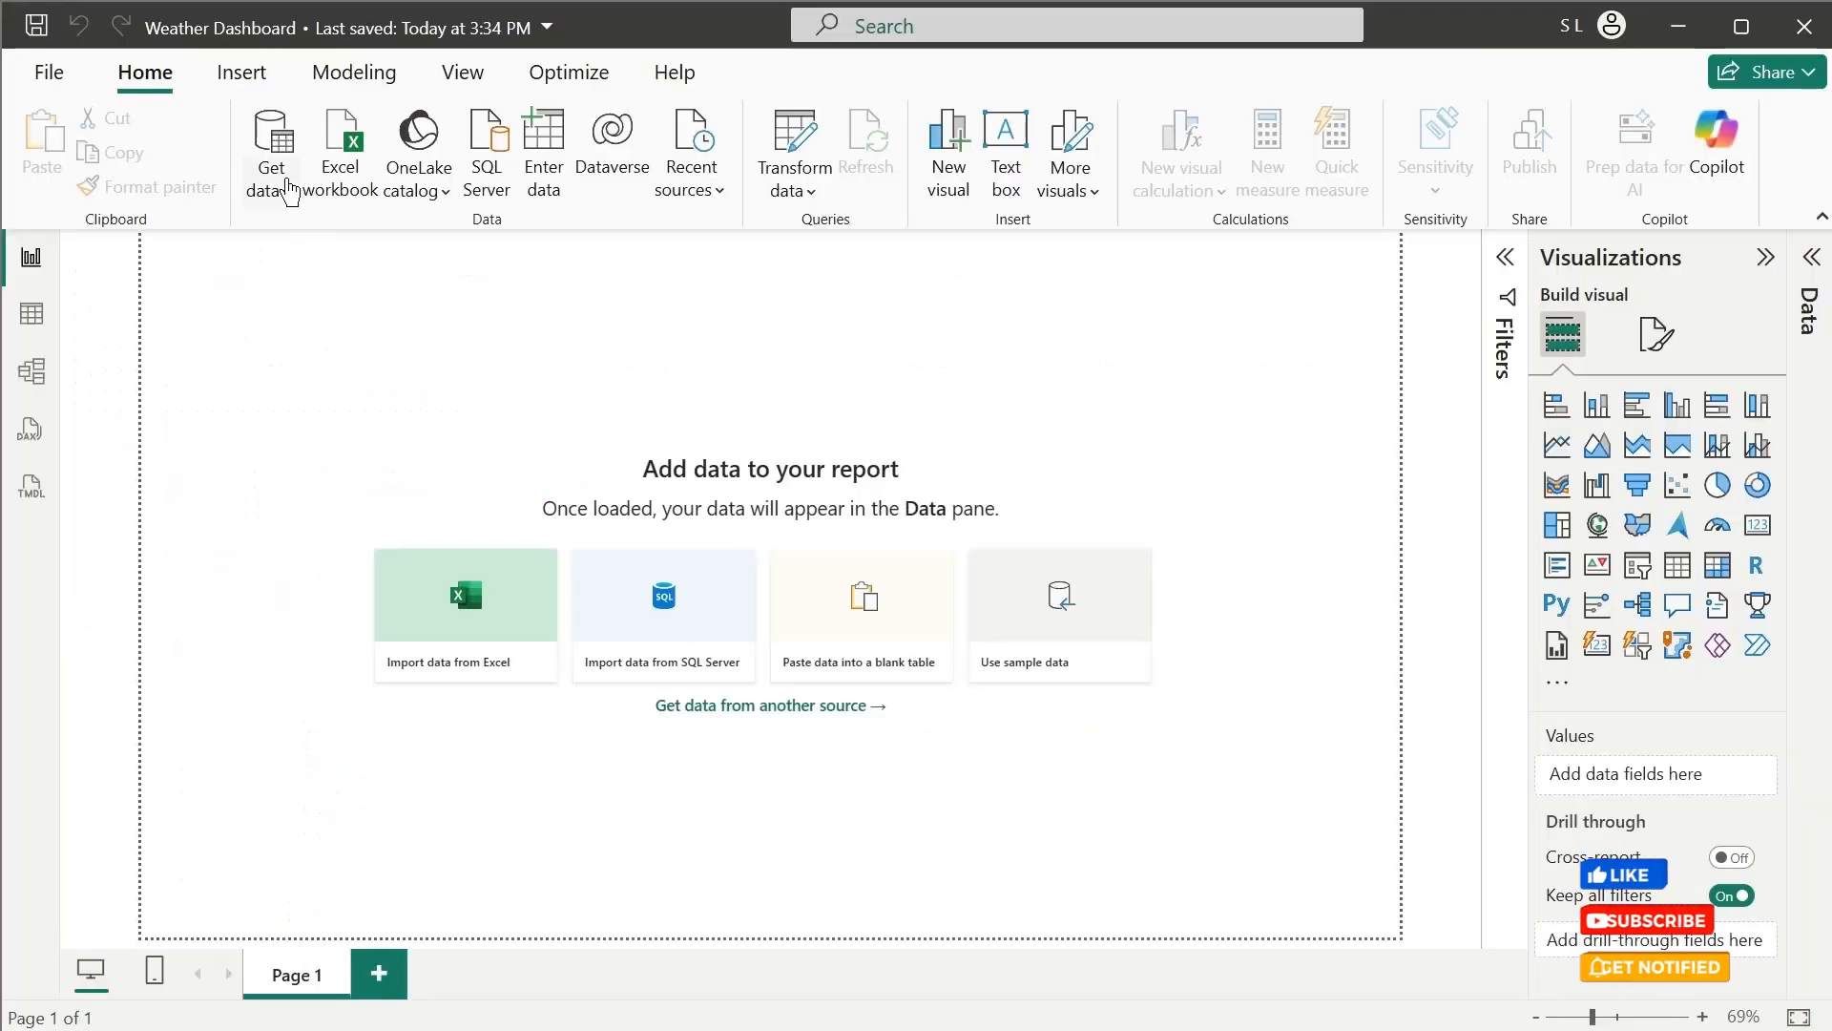
pyautogui.click(286, 186)
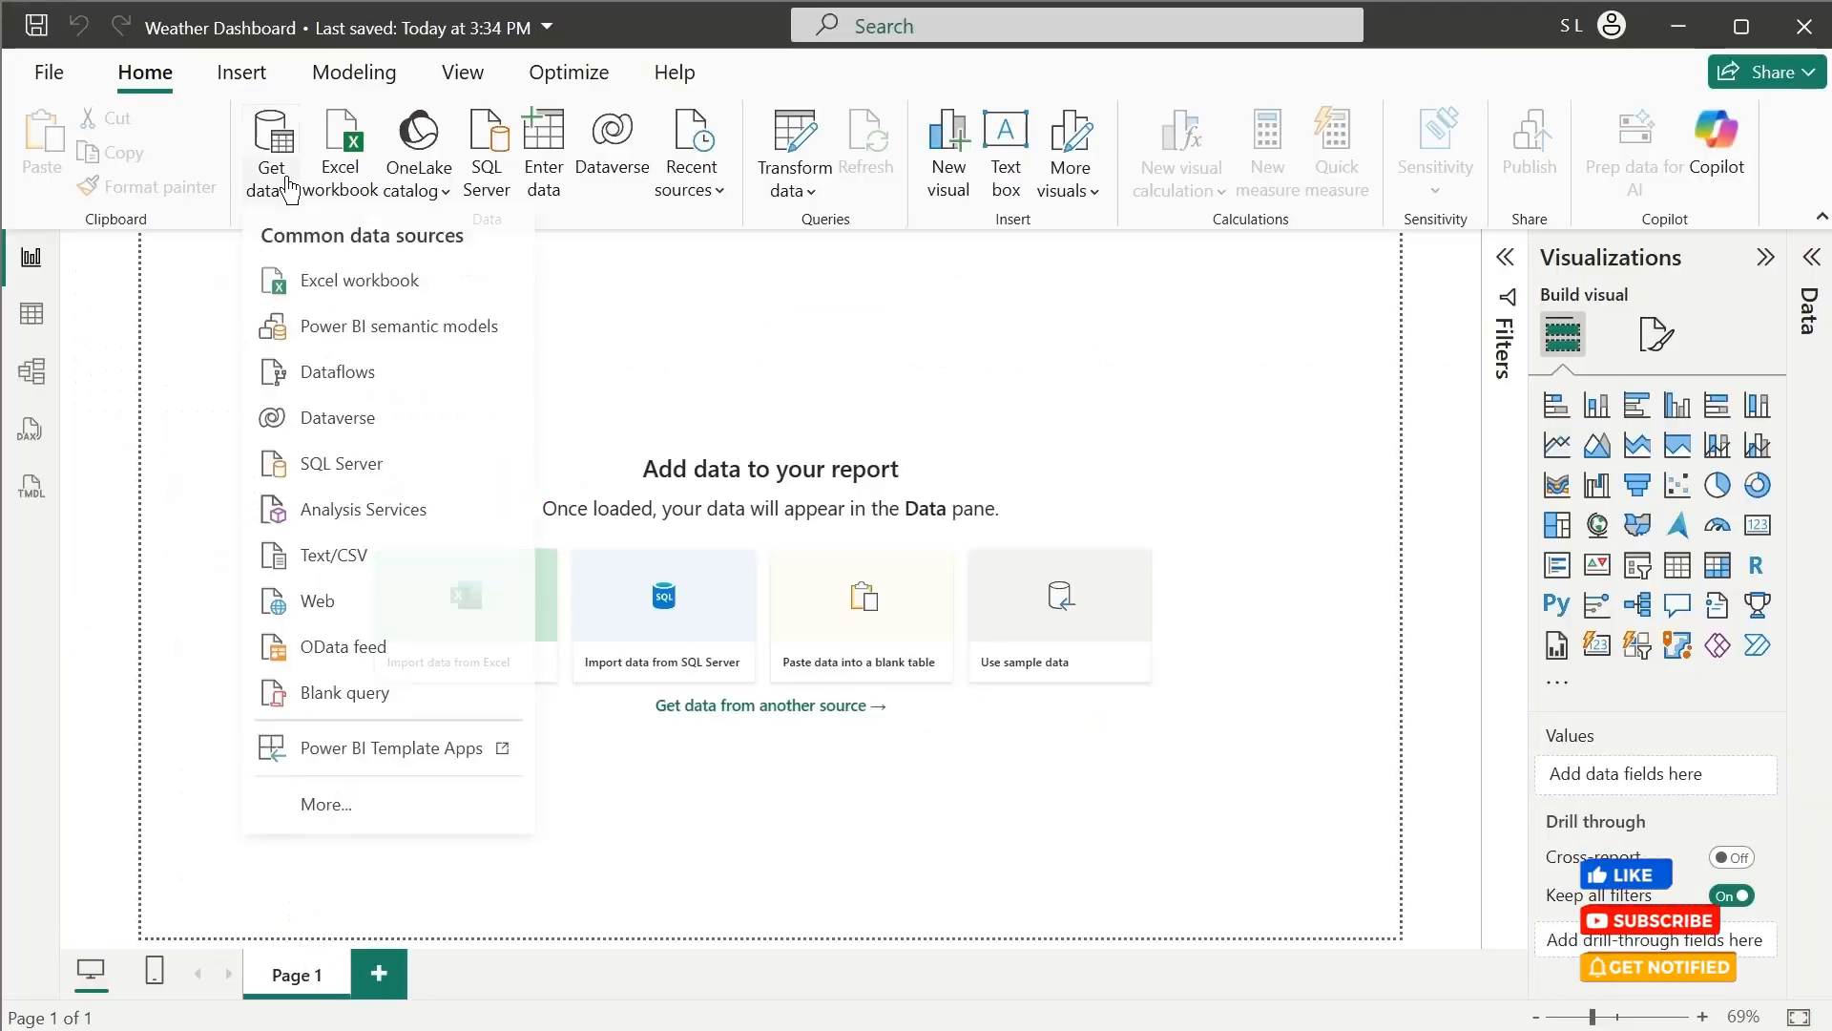
pyautogui.click(307, 601)
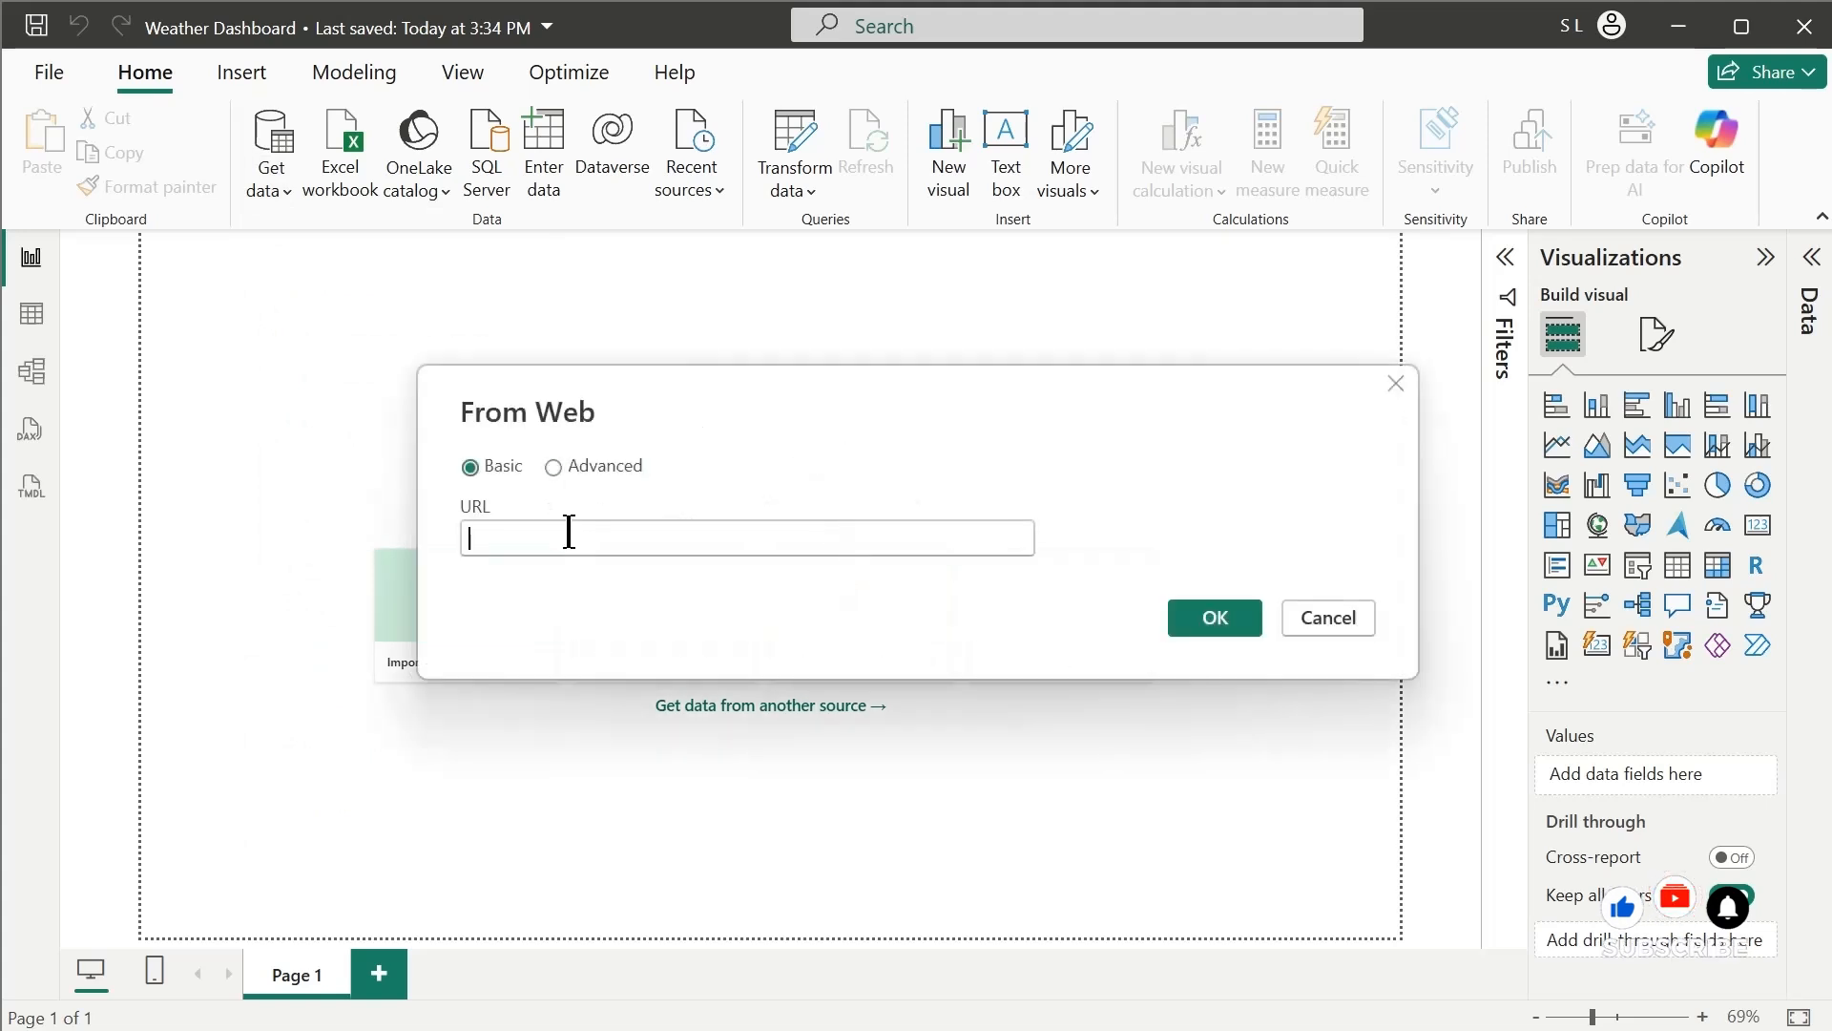
pyautogui.hotkey('ctrl', 'v')
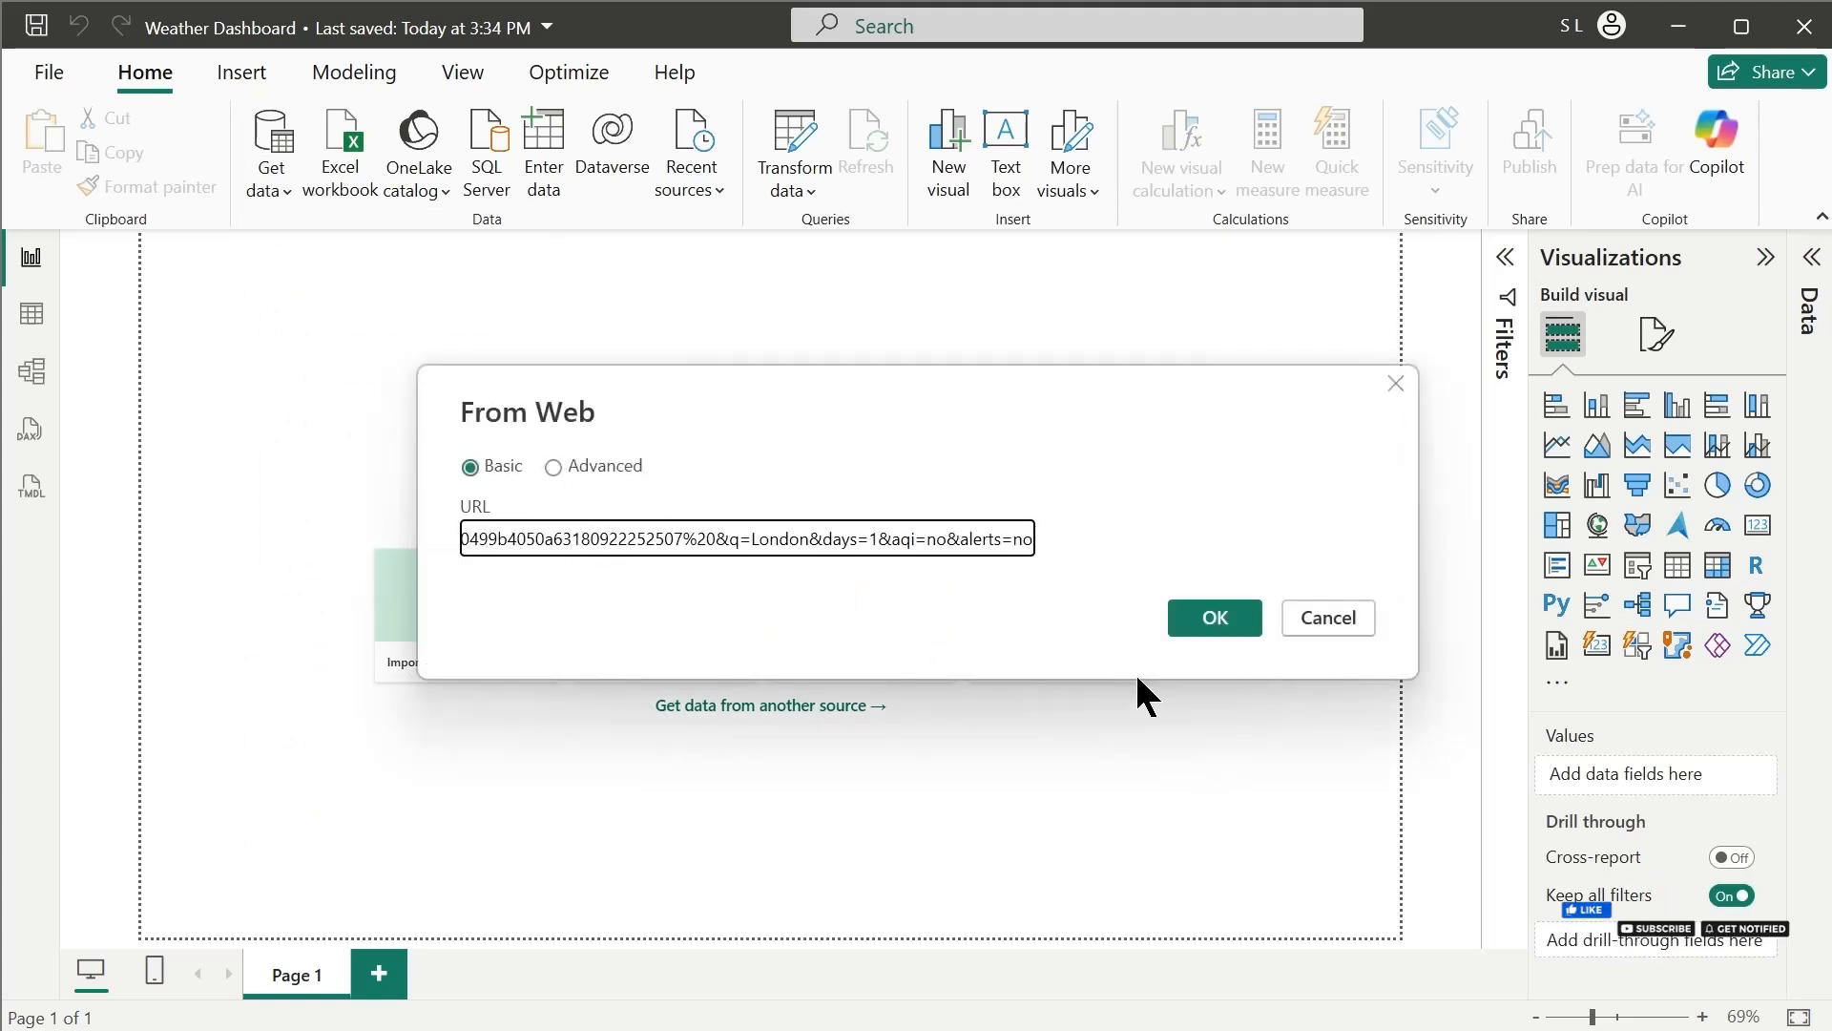
pyautogui.click(1195, 618)
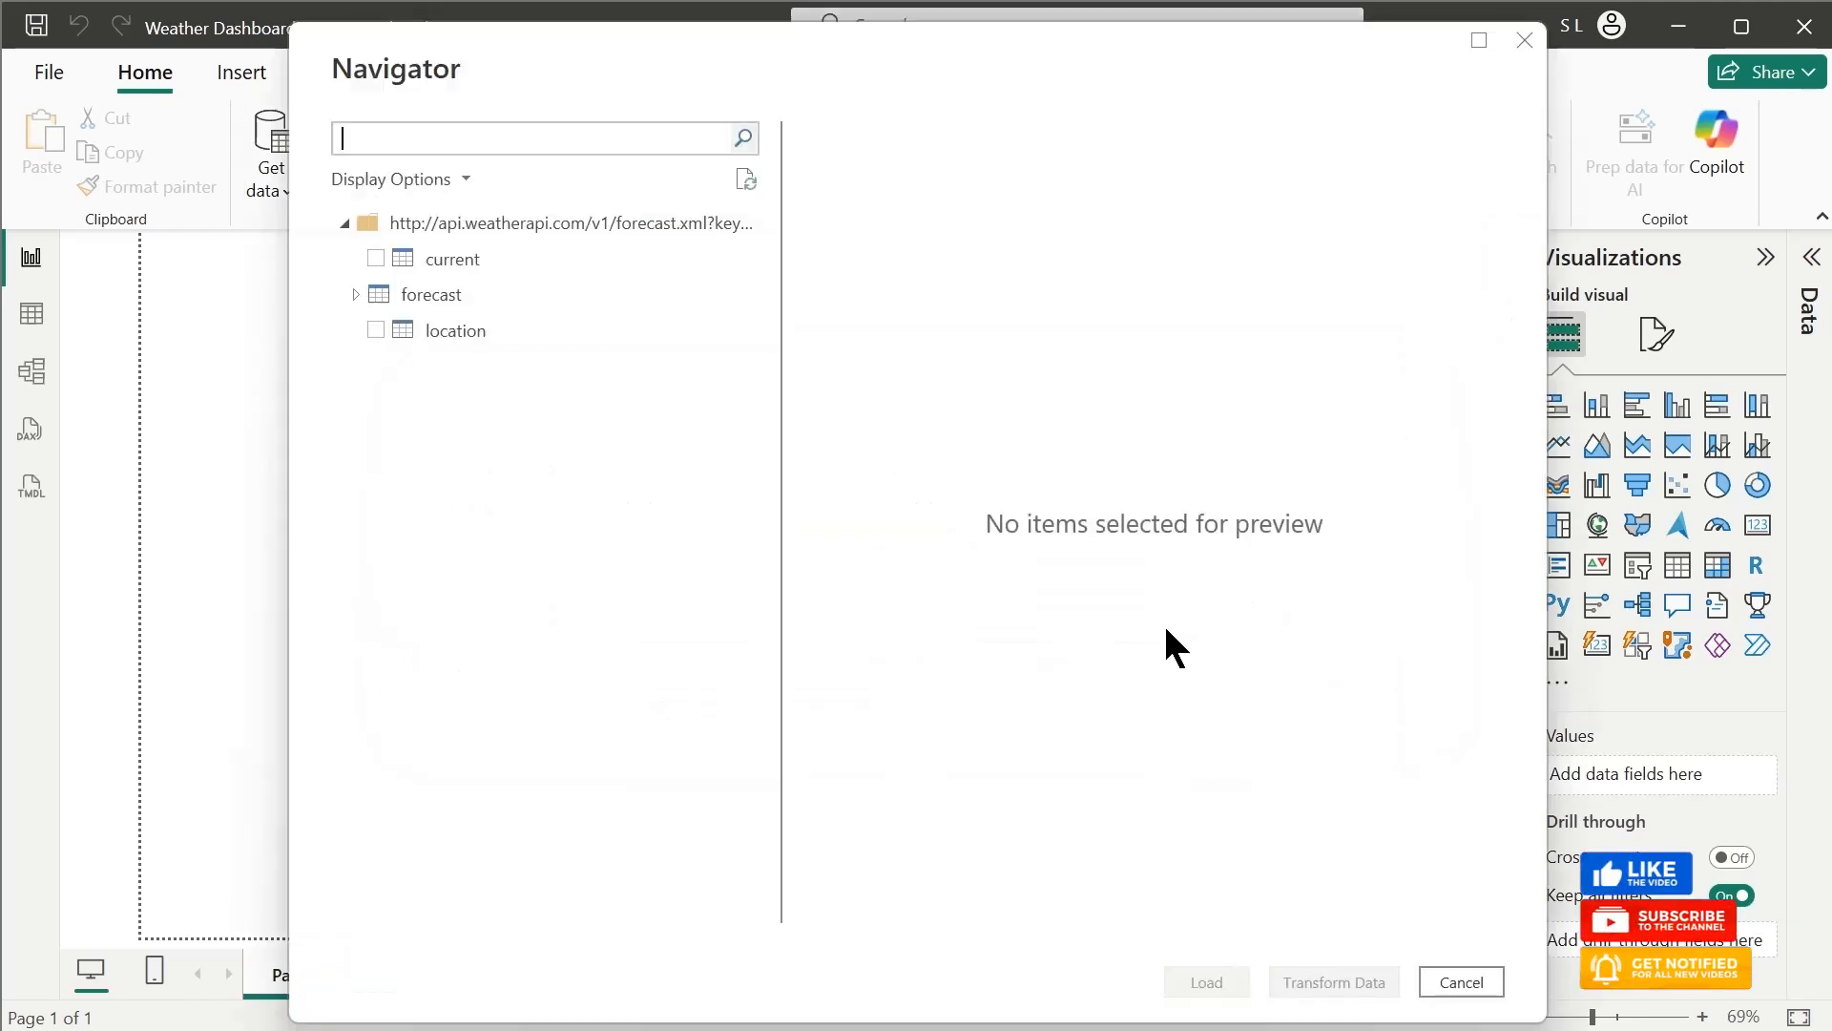
# Select the forecastday table under forecast and open it in Power Query for transformation
pyautogui.click(359, 294)
pyautogui.click(387, 330)
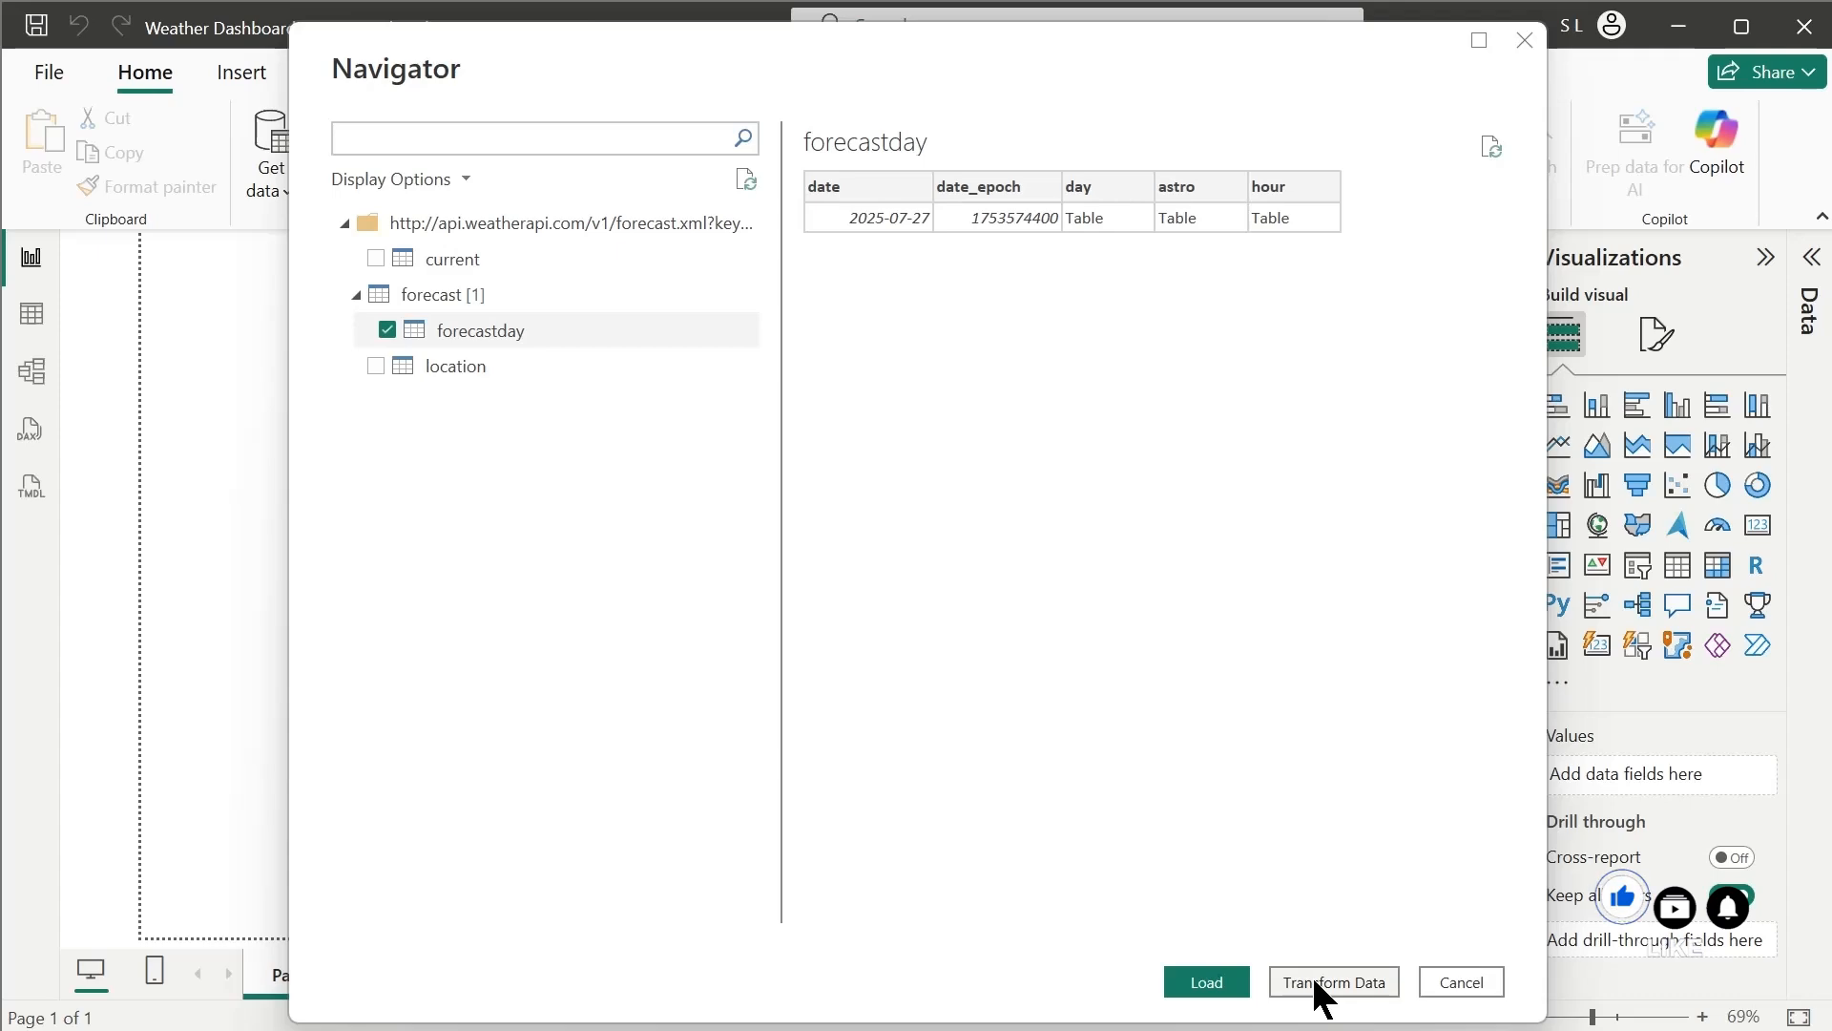
pyautogui.click(1321, 982)
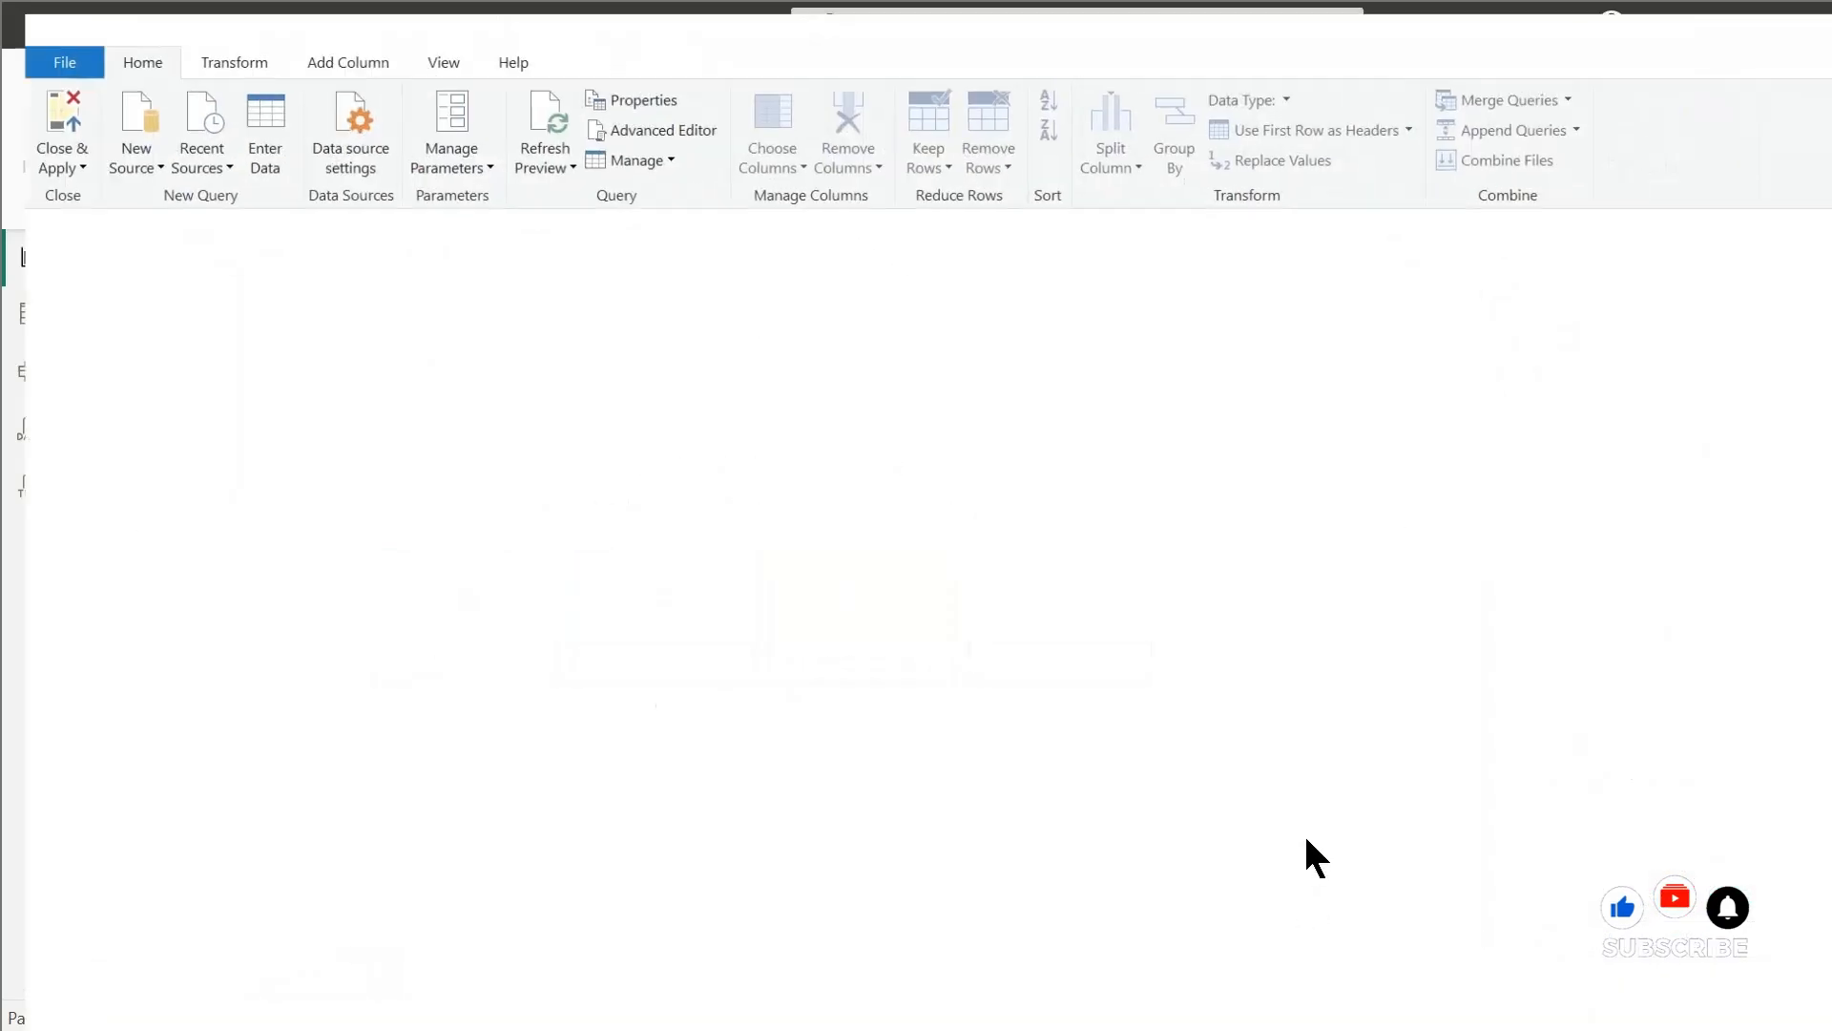
pyautogui.doubleClick(1113, 21)
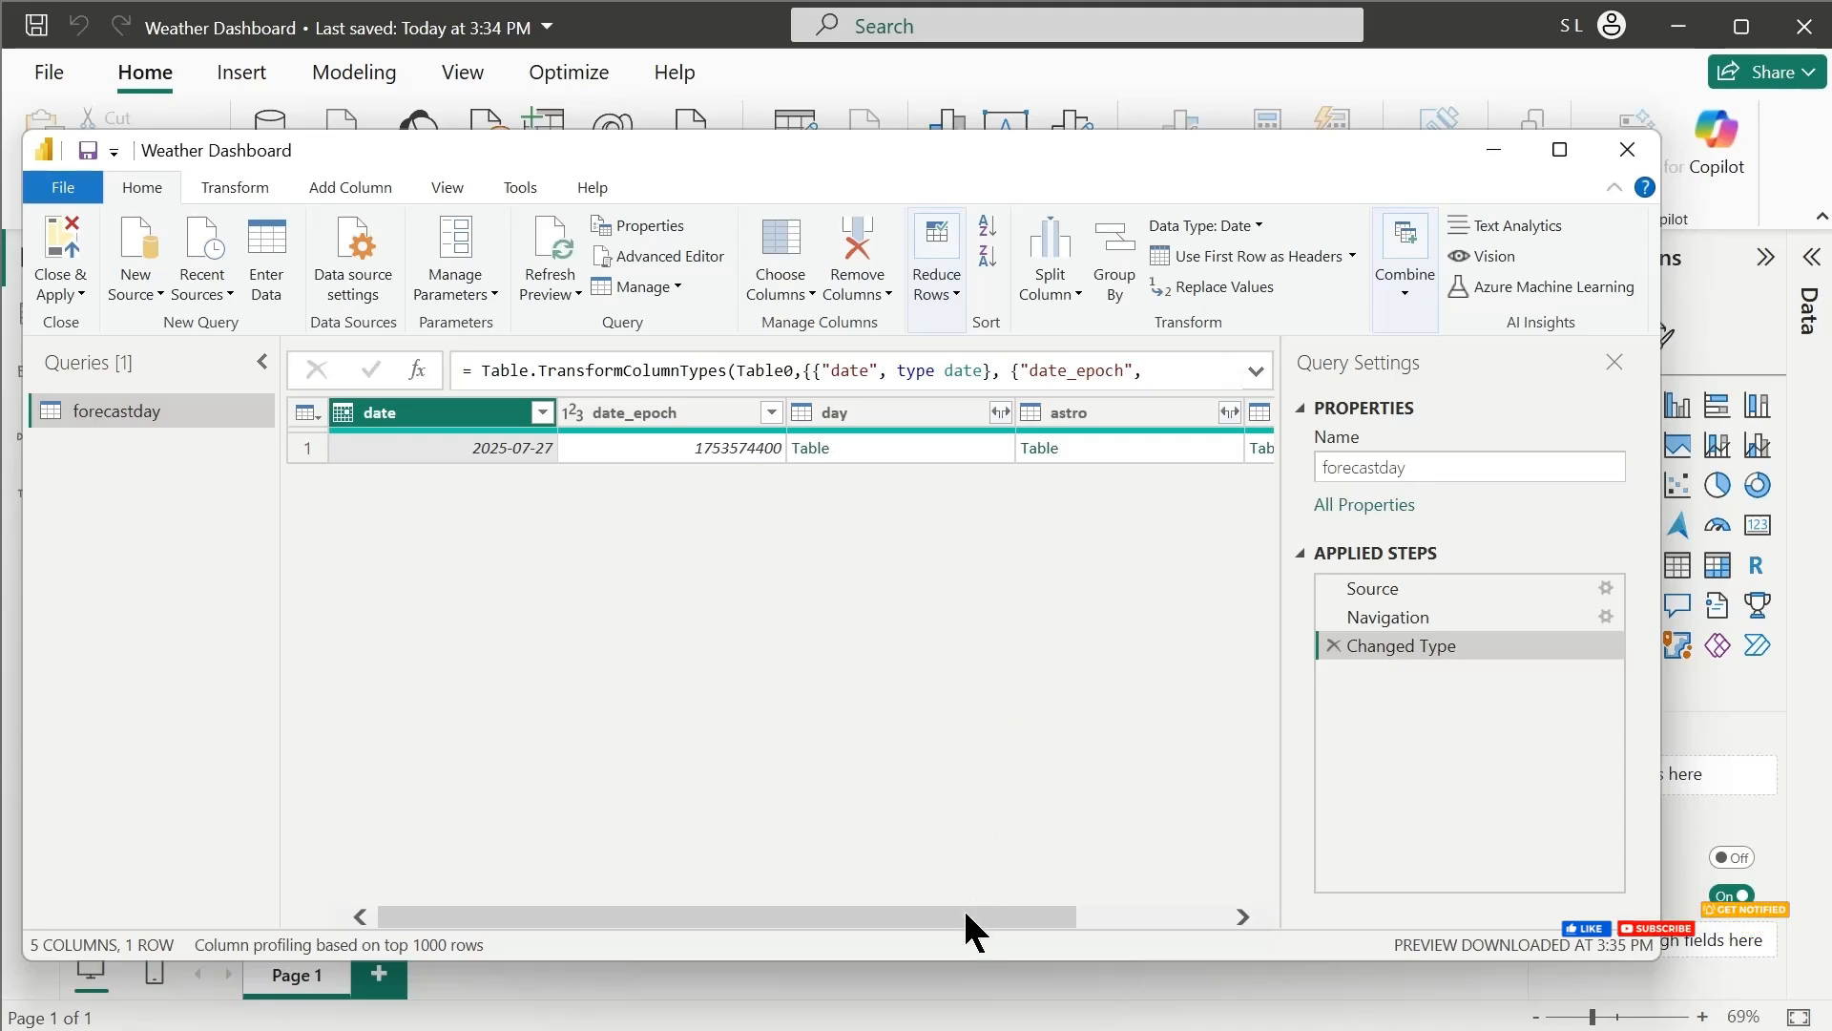
# Drill into the nested table in the hour column of the forecastday query and look over the hourly records
pyautogui.moveTo(966, 914); pyautogui.dragTo(1147, 912)
pyautogui.click(1071, 448)
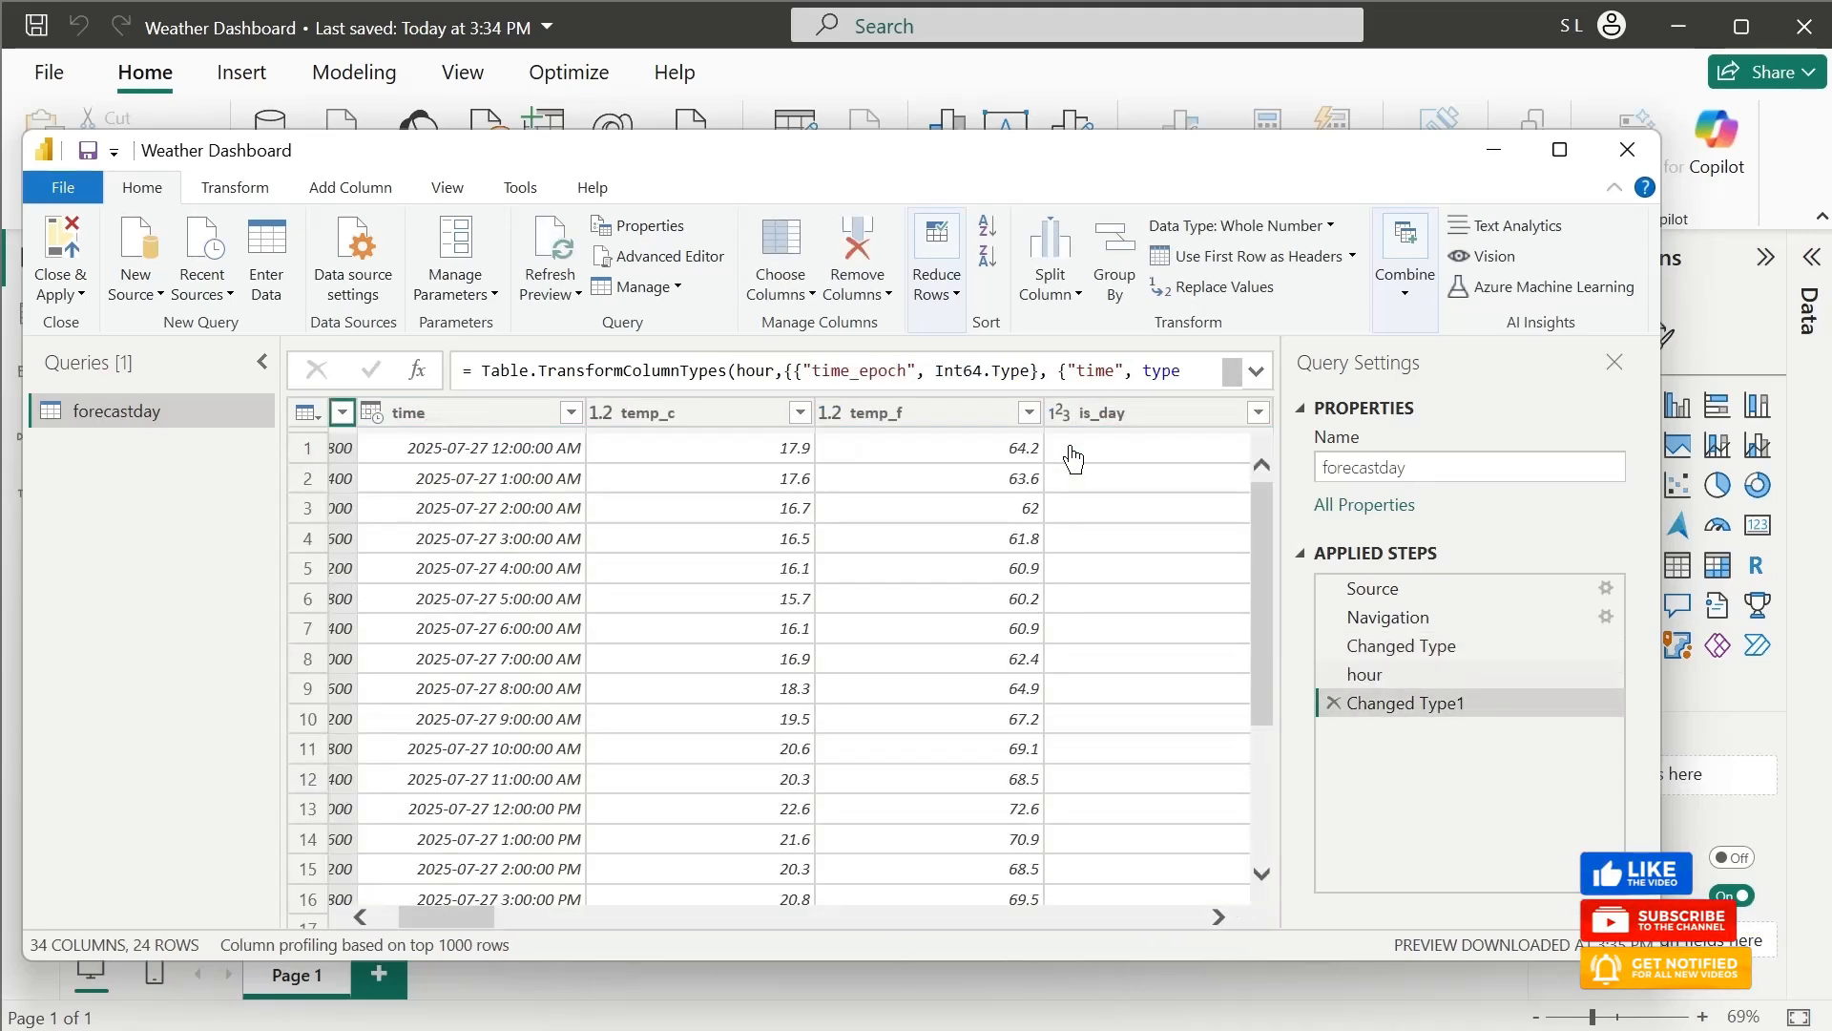
pyautogui.scroll(-3, 966, 581)
pyautogui.scroll(3, 981, 601)
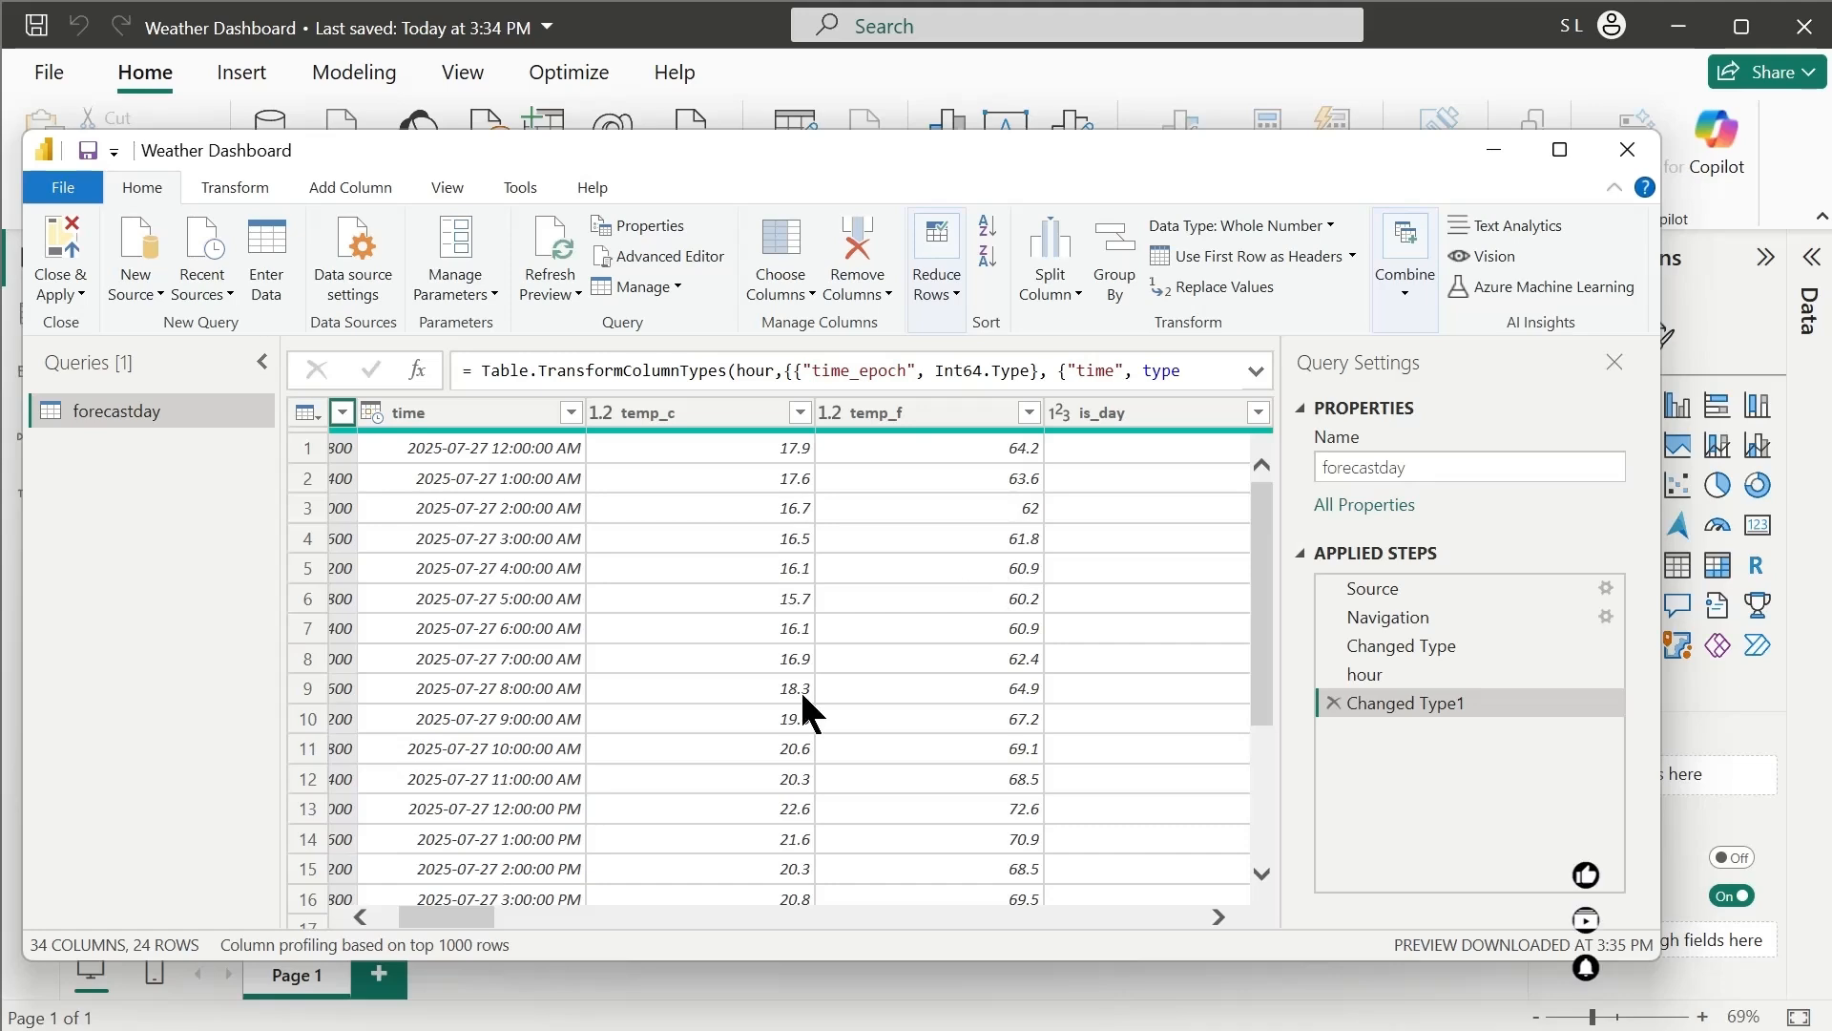
pyautogui.moveTo(472, 918); pyautogui.dragTo(516, 934)
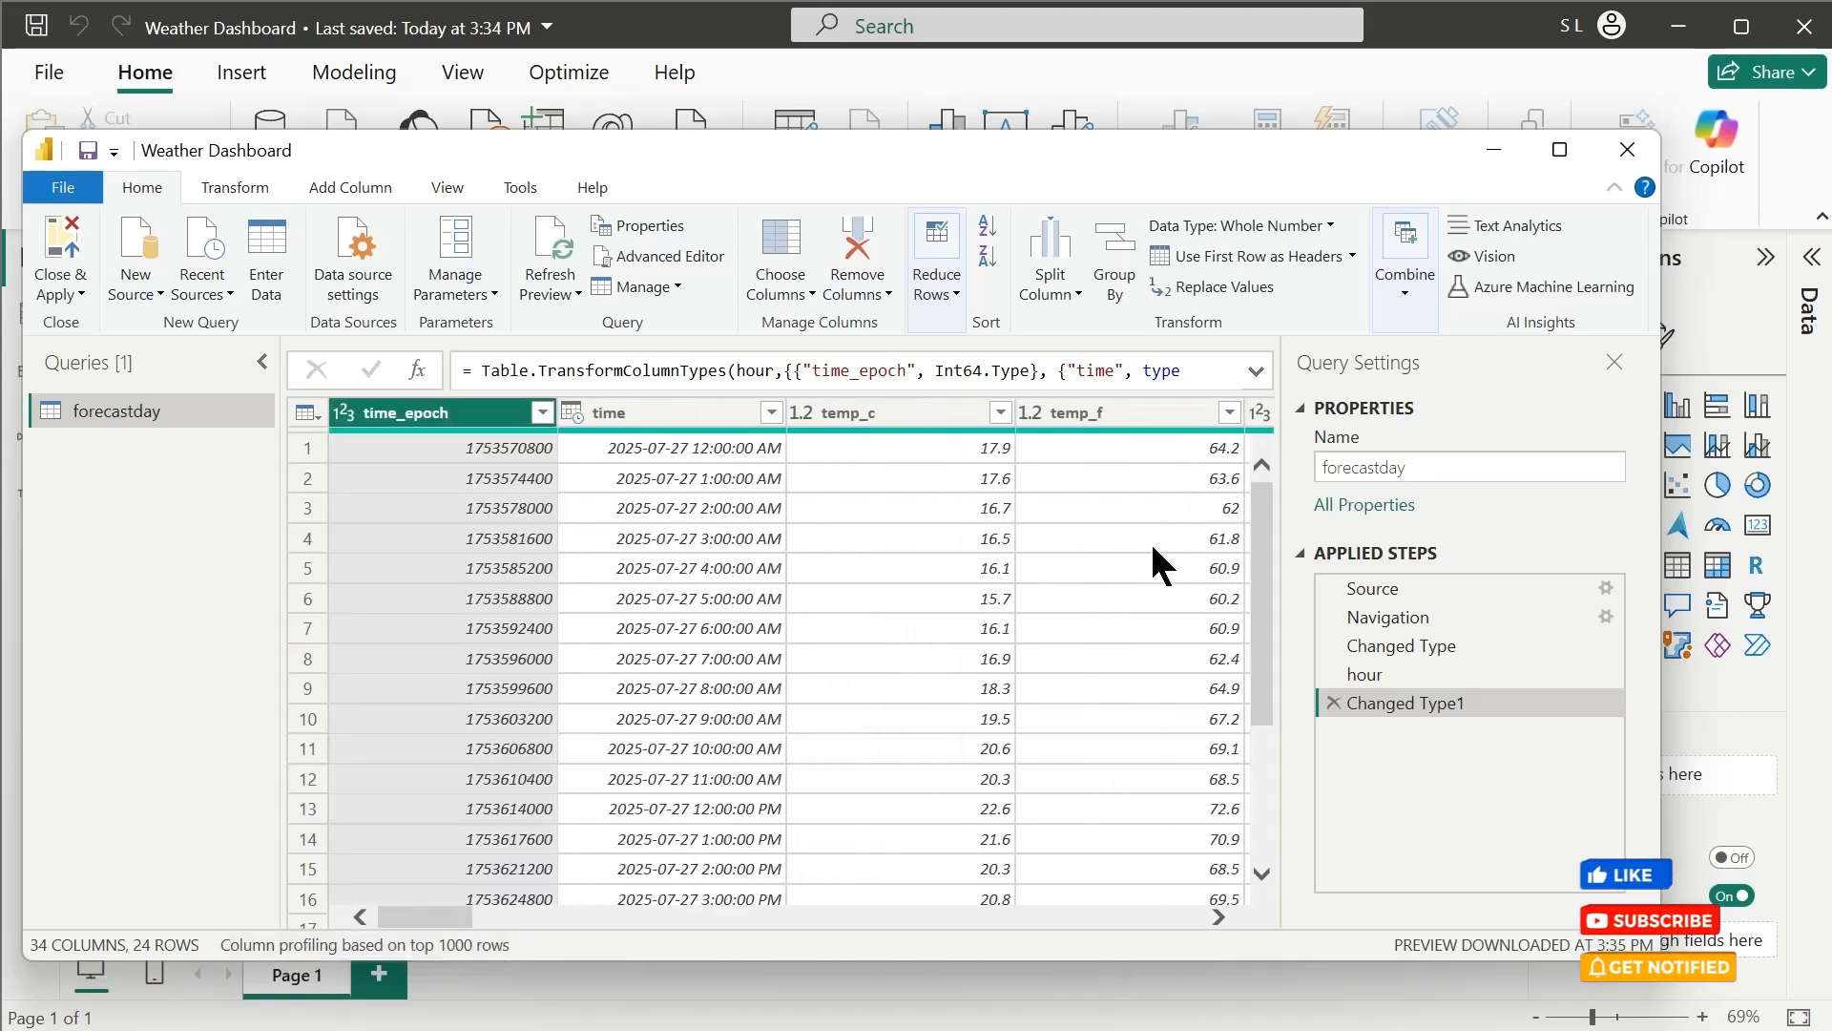
# Unpivot the weather measure columns from temp_c through uv, leaving out time_epoch, time, is_day, condition and wind_dir
pyautogui.click(912, 411)
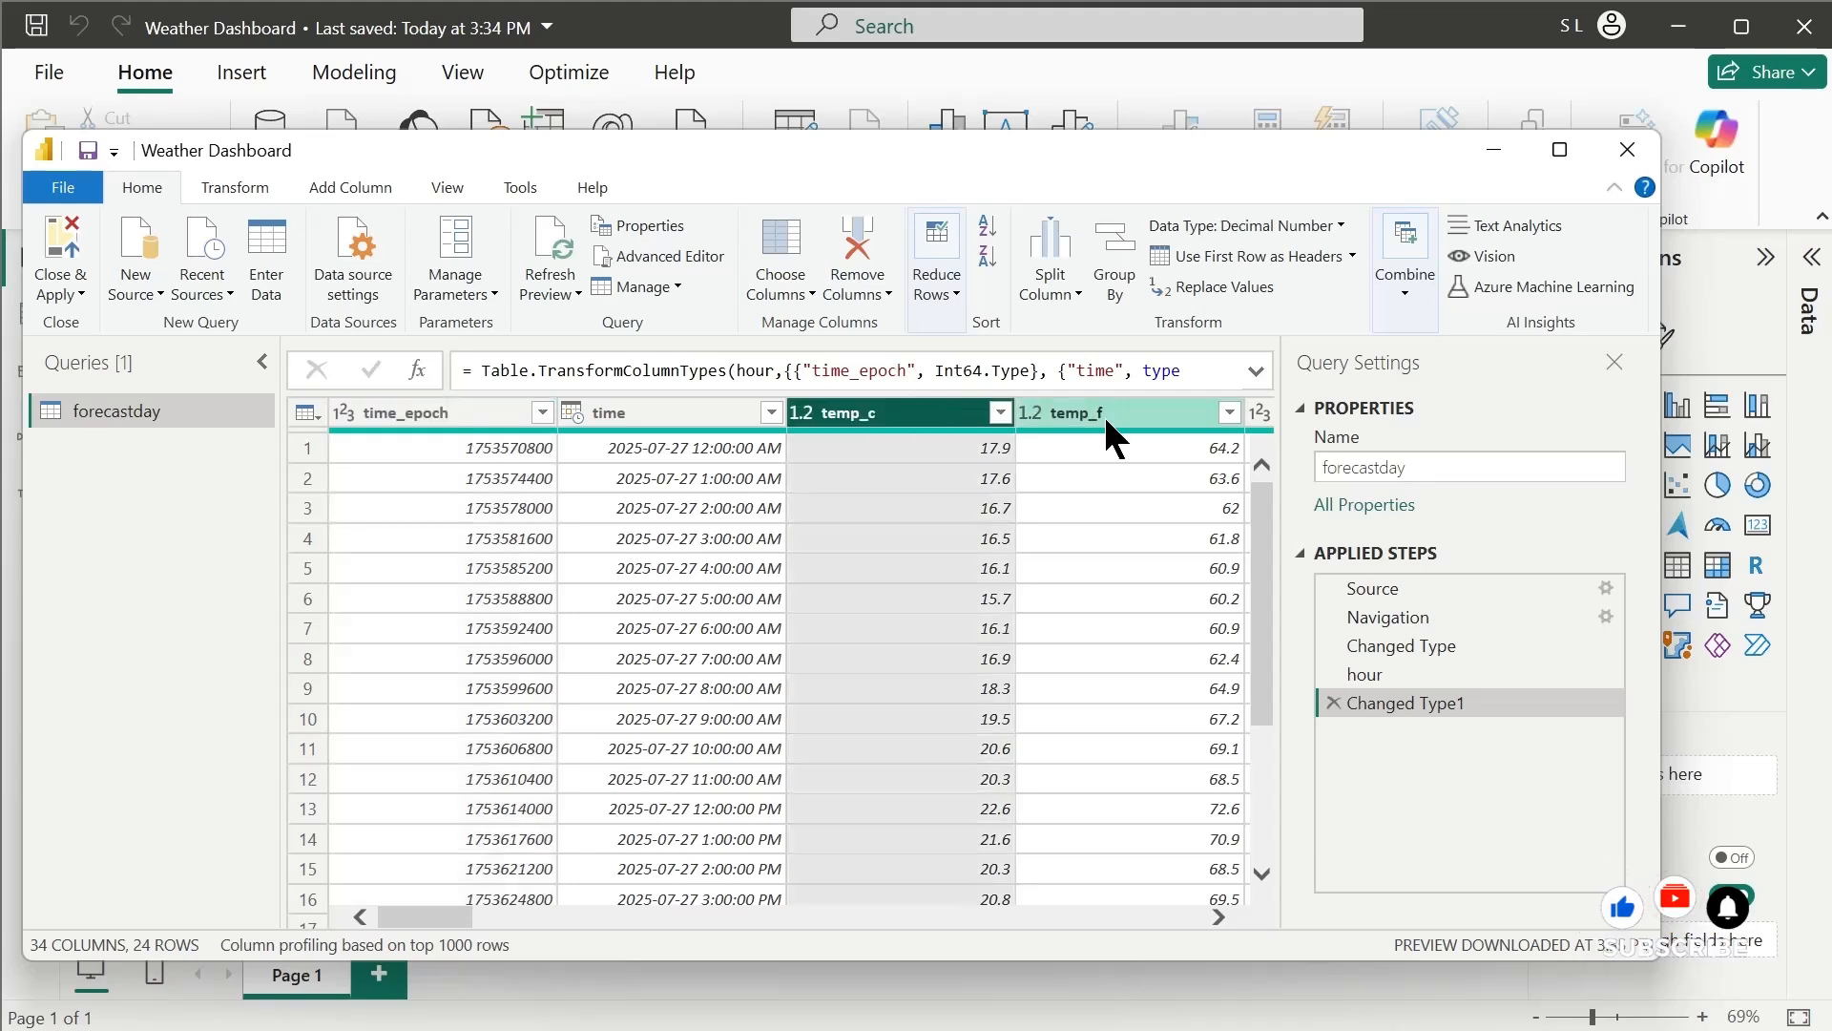
pyautogui.keyDown('shift'); pyautogui.click(1116, 415); pyautogui.keyUp('shift')
pyautogui.moveTo(448, 915); pyautogui.dragTo(540, 913)
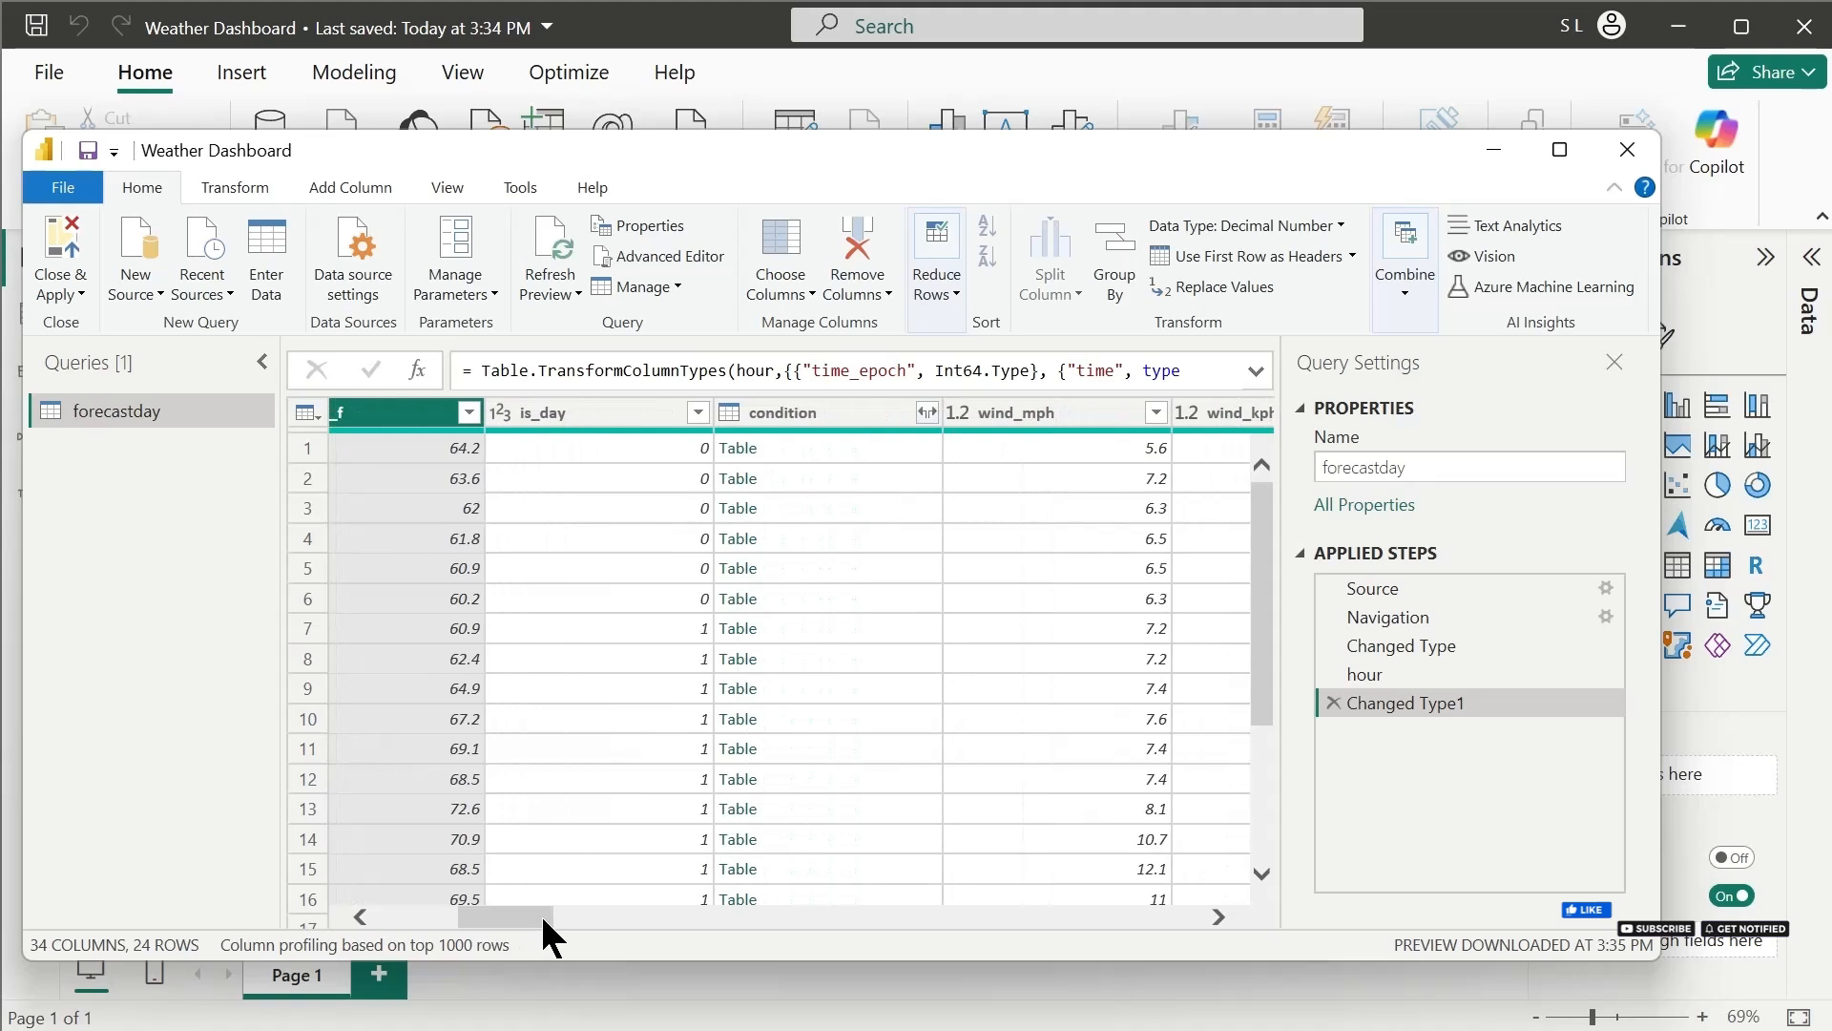
pyautogui.keyDown('shift'); pyautogui.click(637, 403); pyautogui.keyUp('shift')
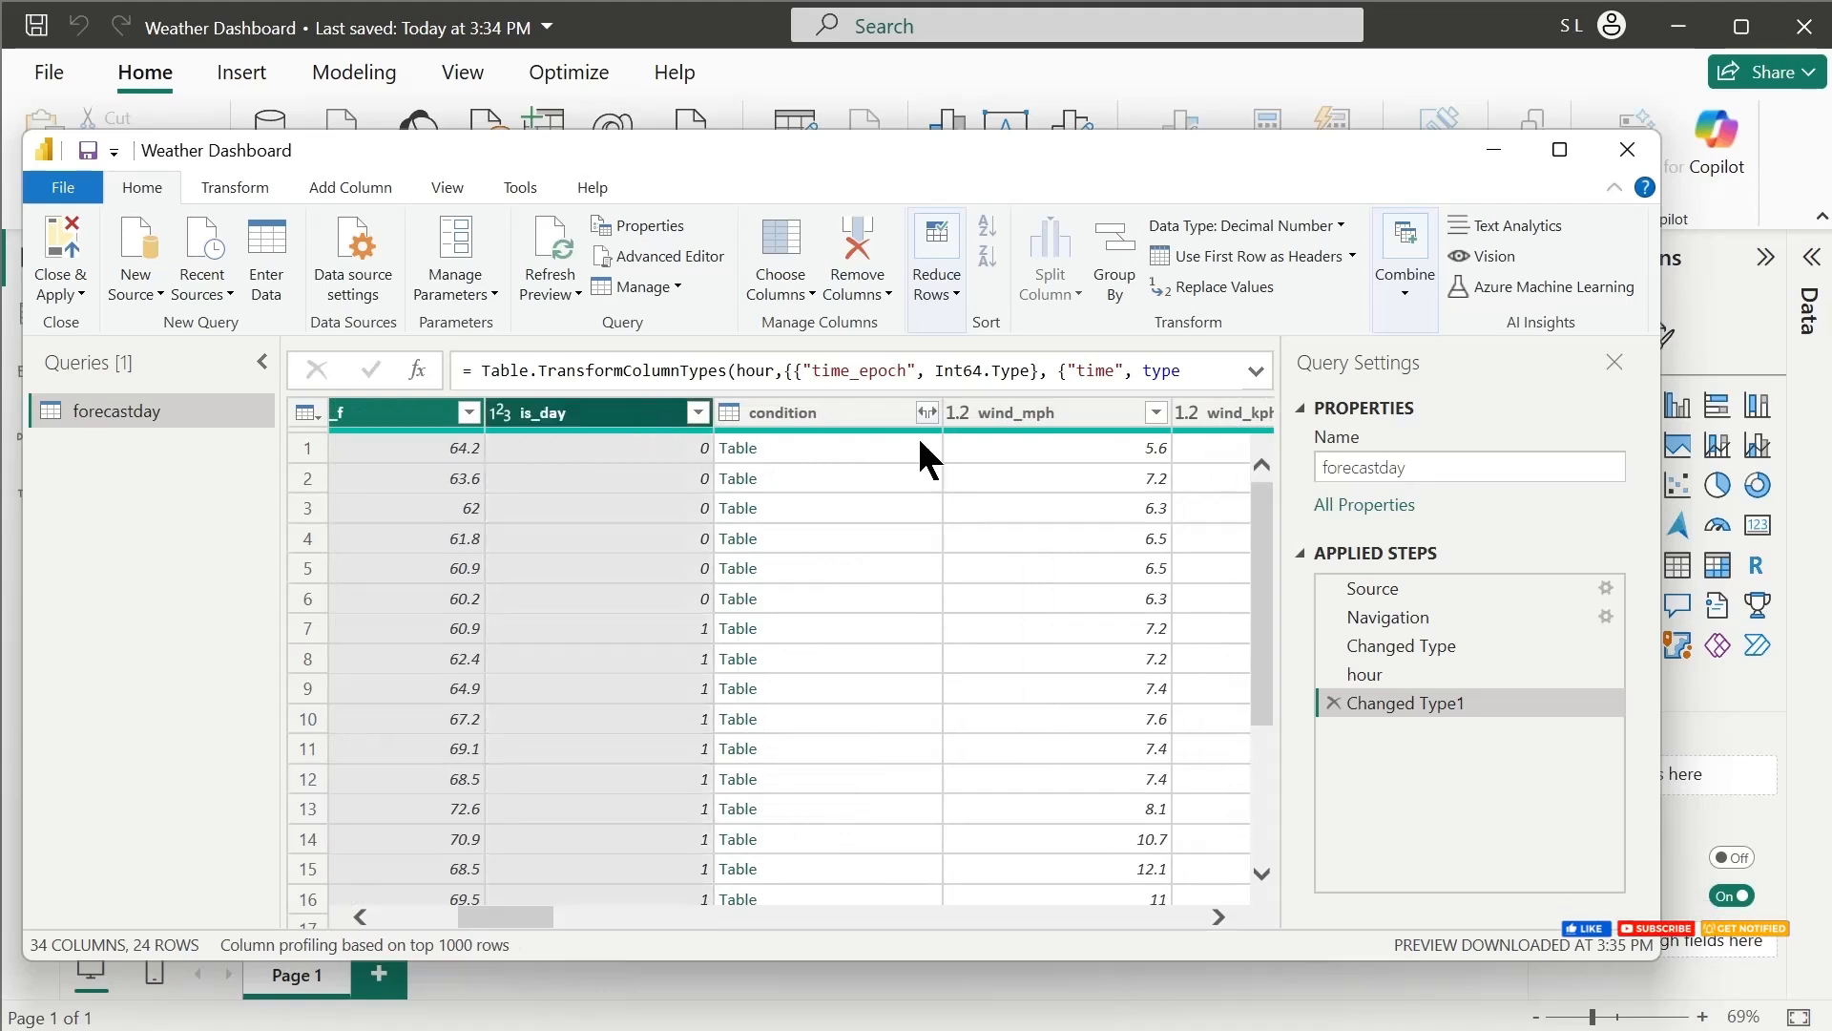
pyautogui.keyDown('ctrl'); pyautogui.click(1049, 415); pyautogui.keyUp('ctrl')
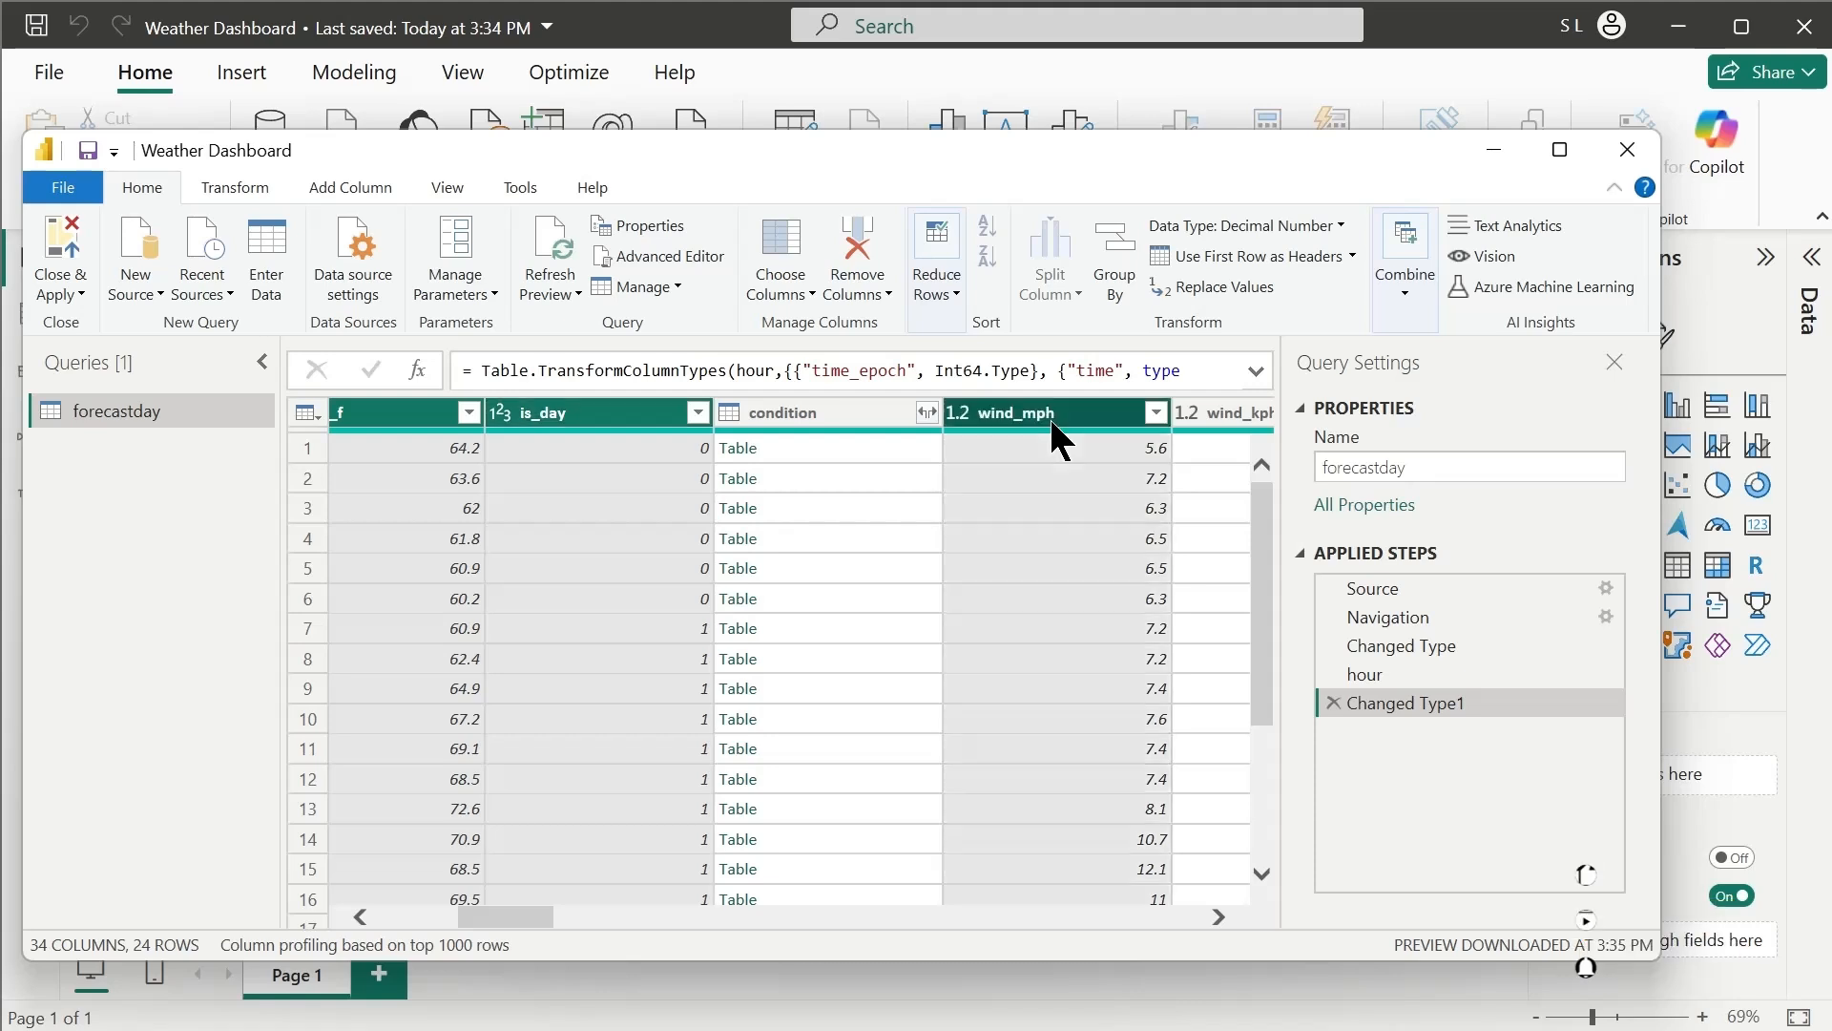
pyautogui.keyDown('ctrl'); pyautogui.click(619, 420); pyautogui.keyUp('ctrl')
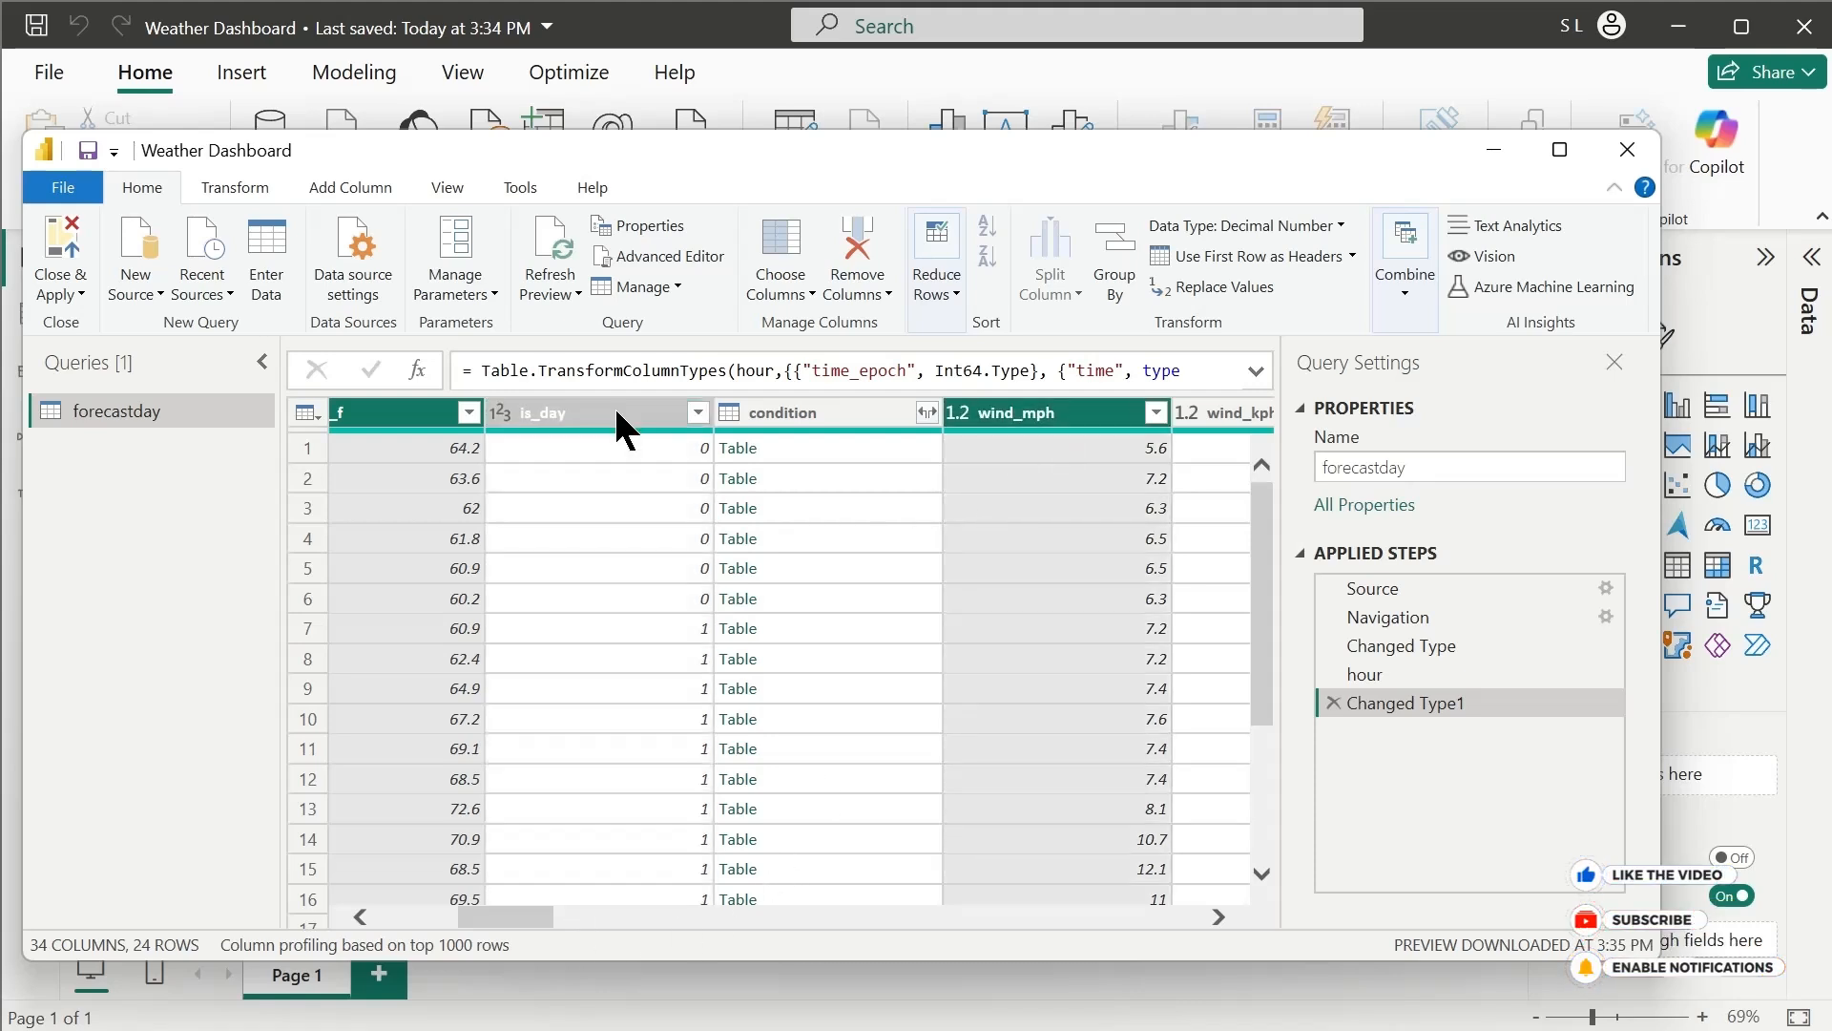
pyautogui.moveTo(540, 930); pyautogui.dragTo(751, 930)
pyautogui.hscroll(10, 524, 425)
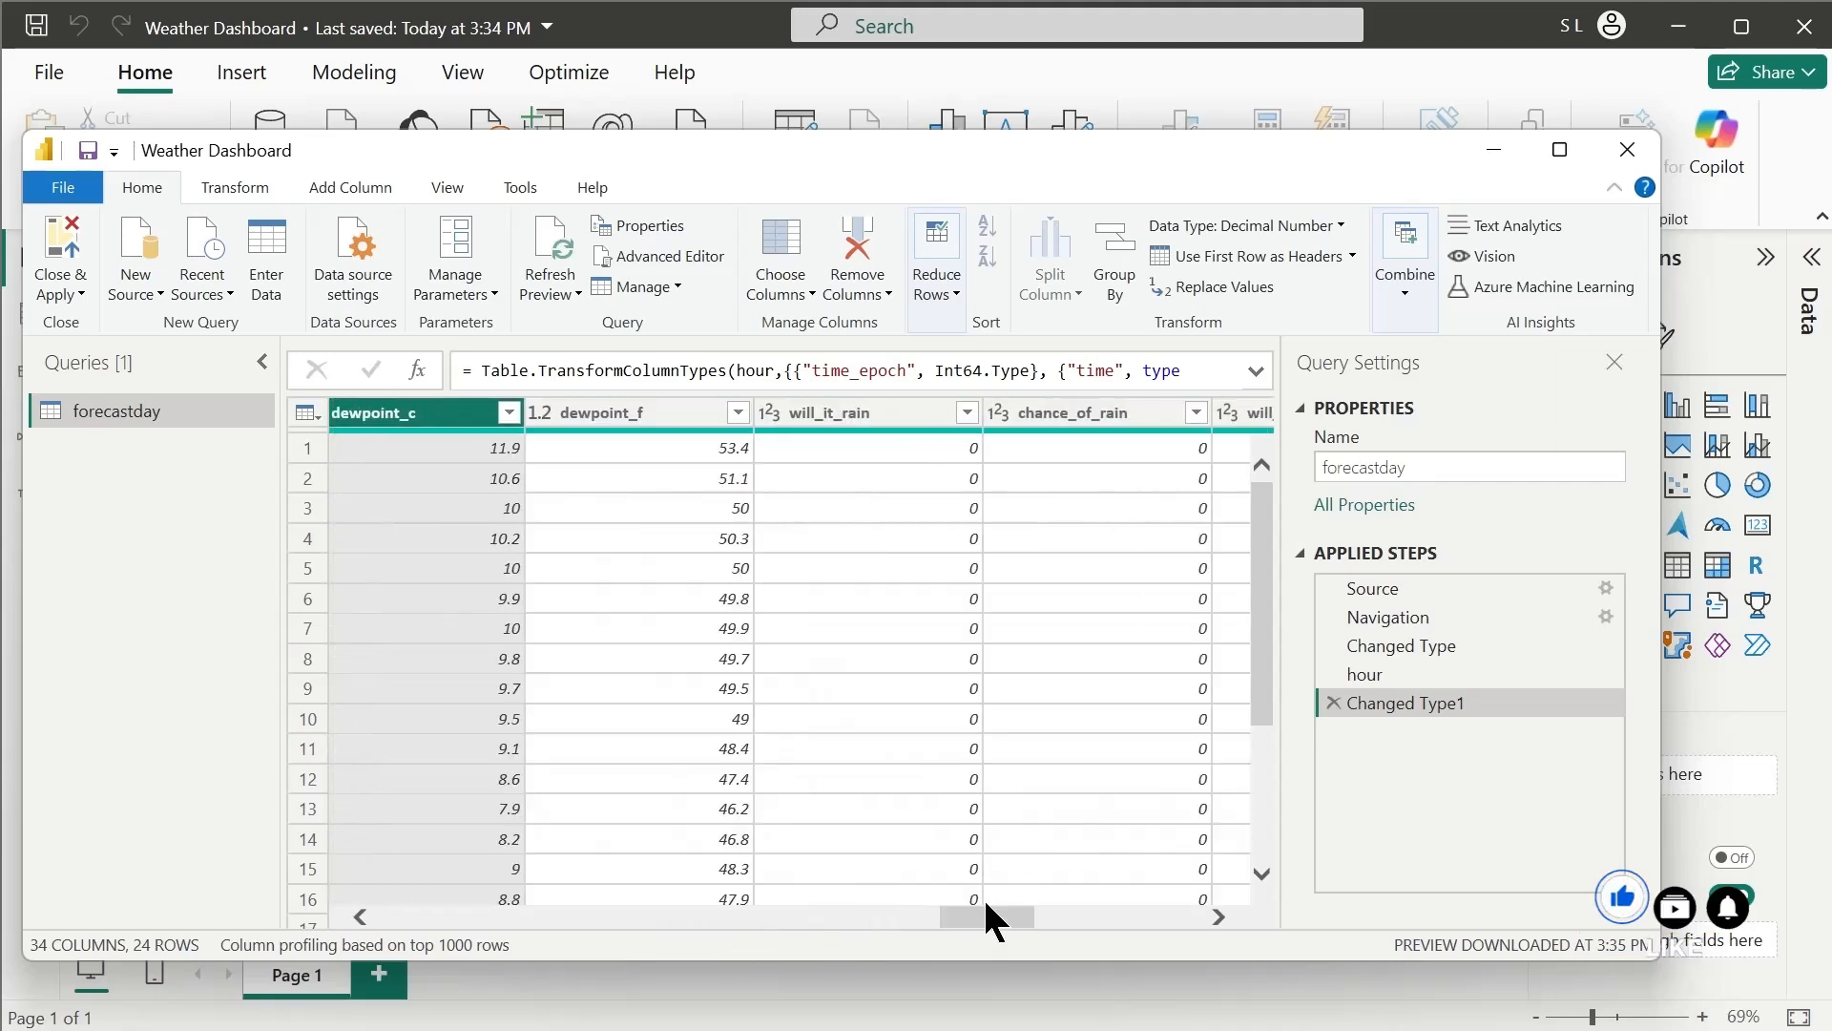
pyautogui.hscroll(5, 784, 430)
pyautogui.keyDown('ctrl'); pyautogui.click(1092, 412); pyautogui.keyUp('ctrl')
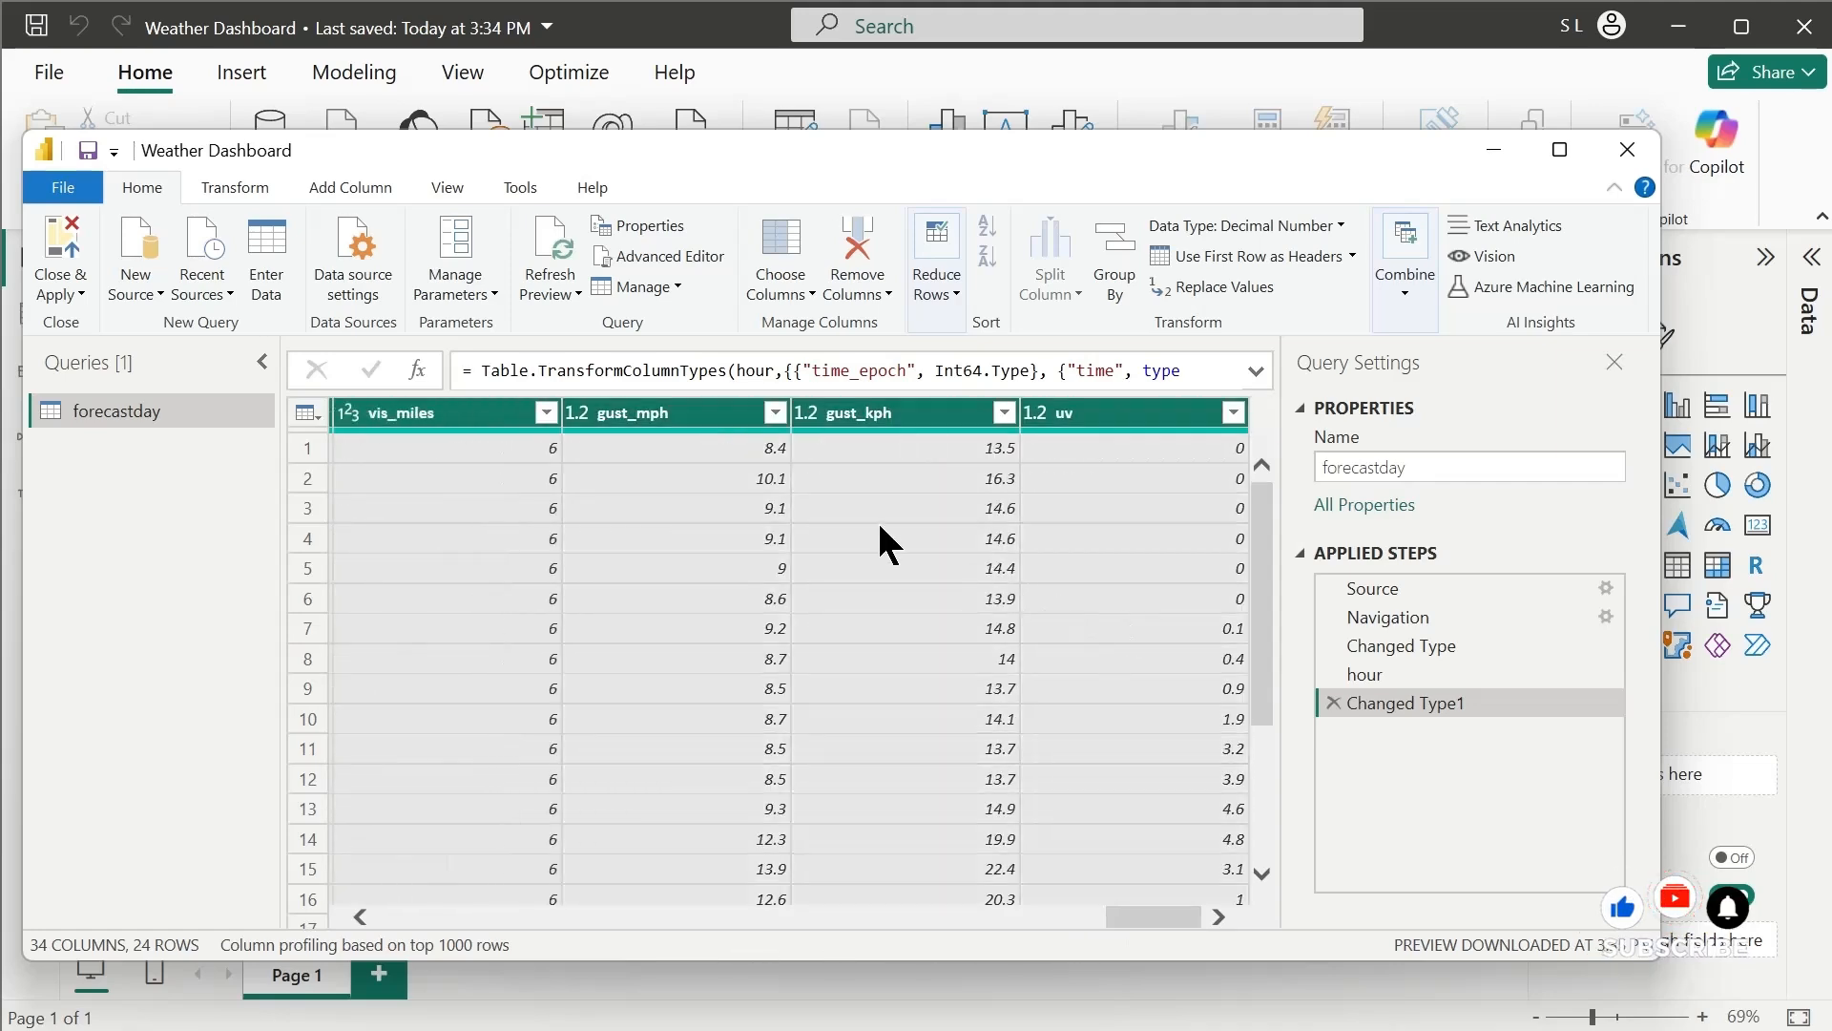
pyautogui.rightClick(883, 415)
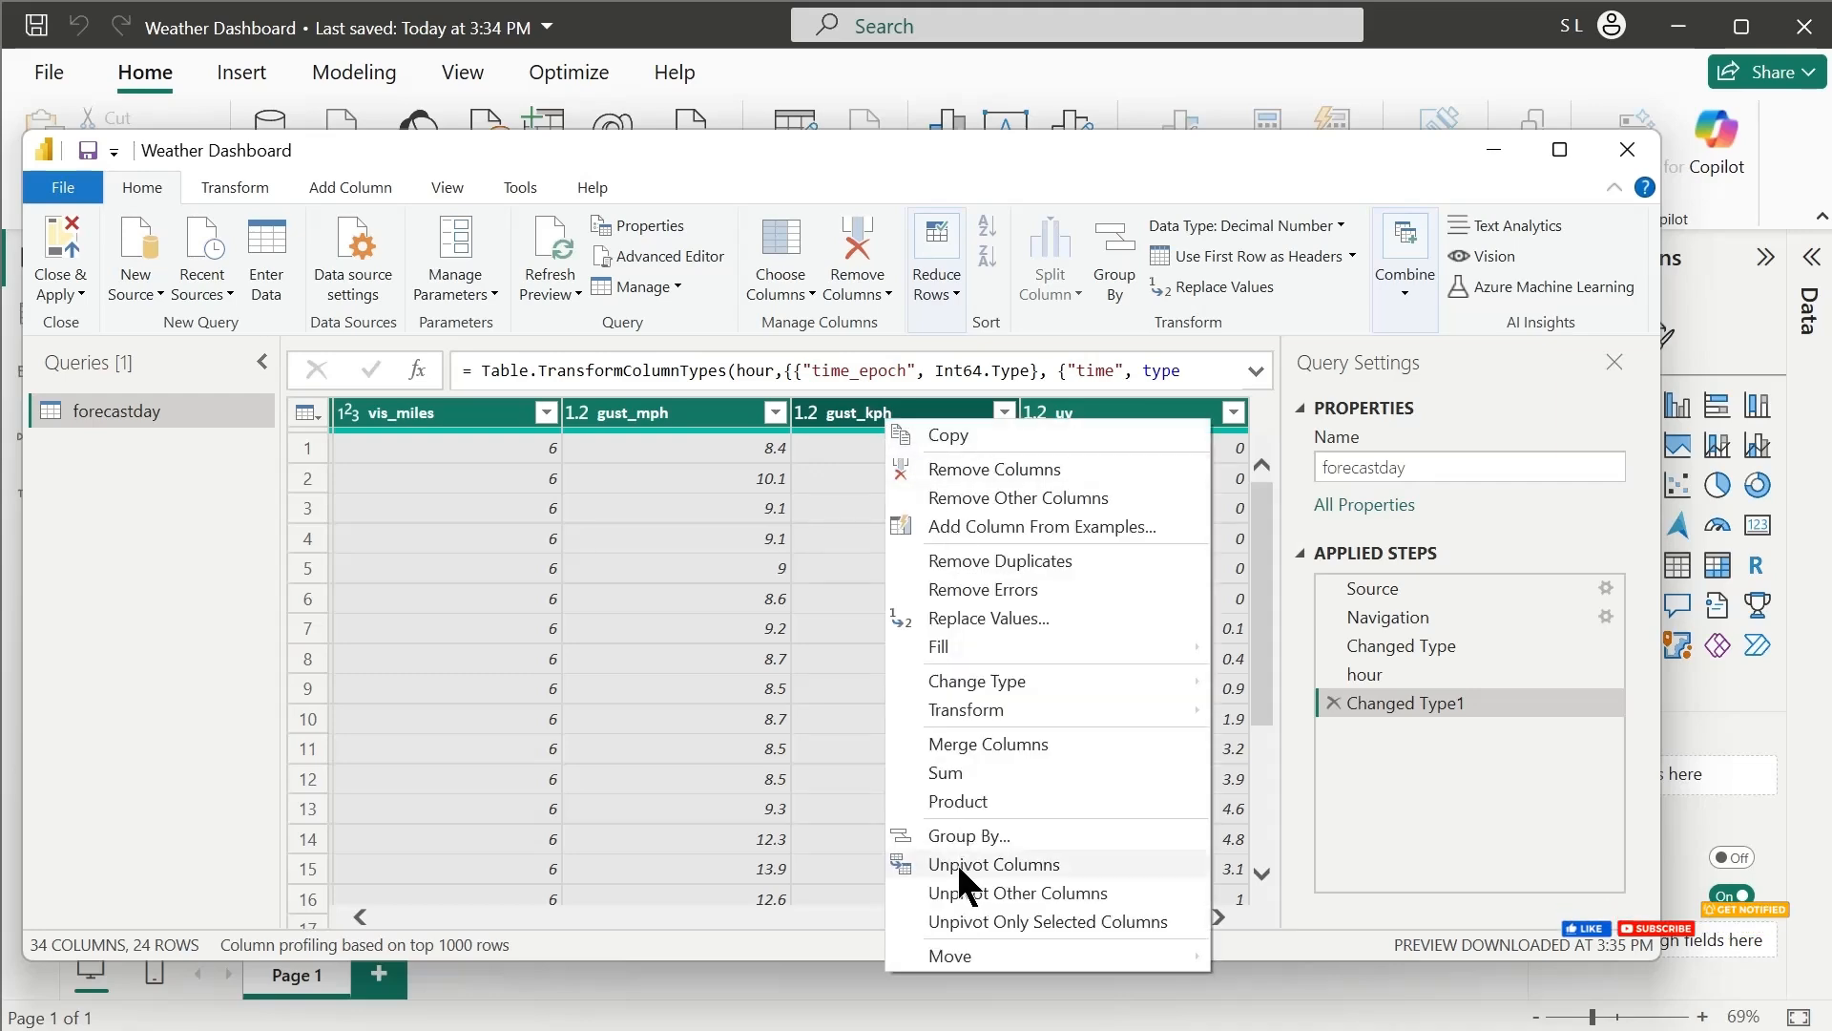
pyautogui.click(993, 865)
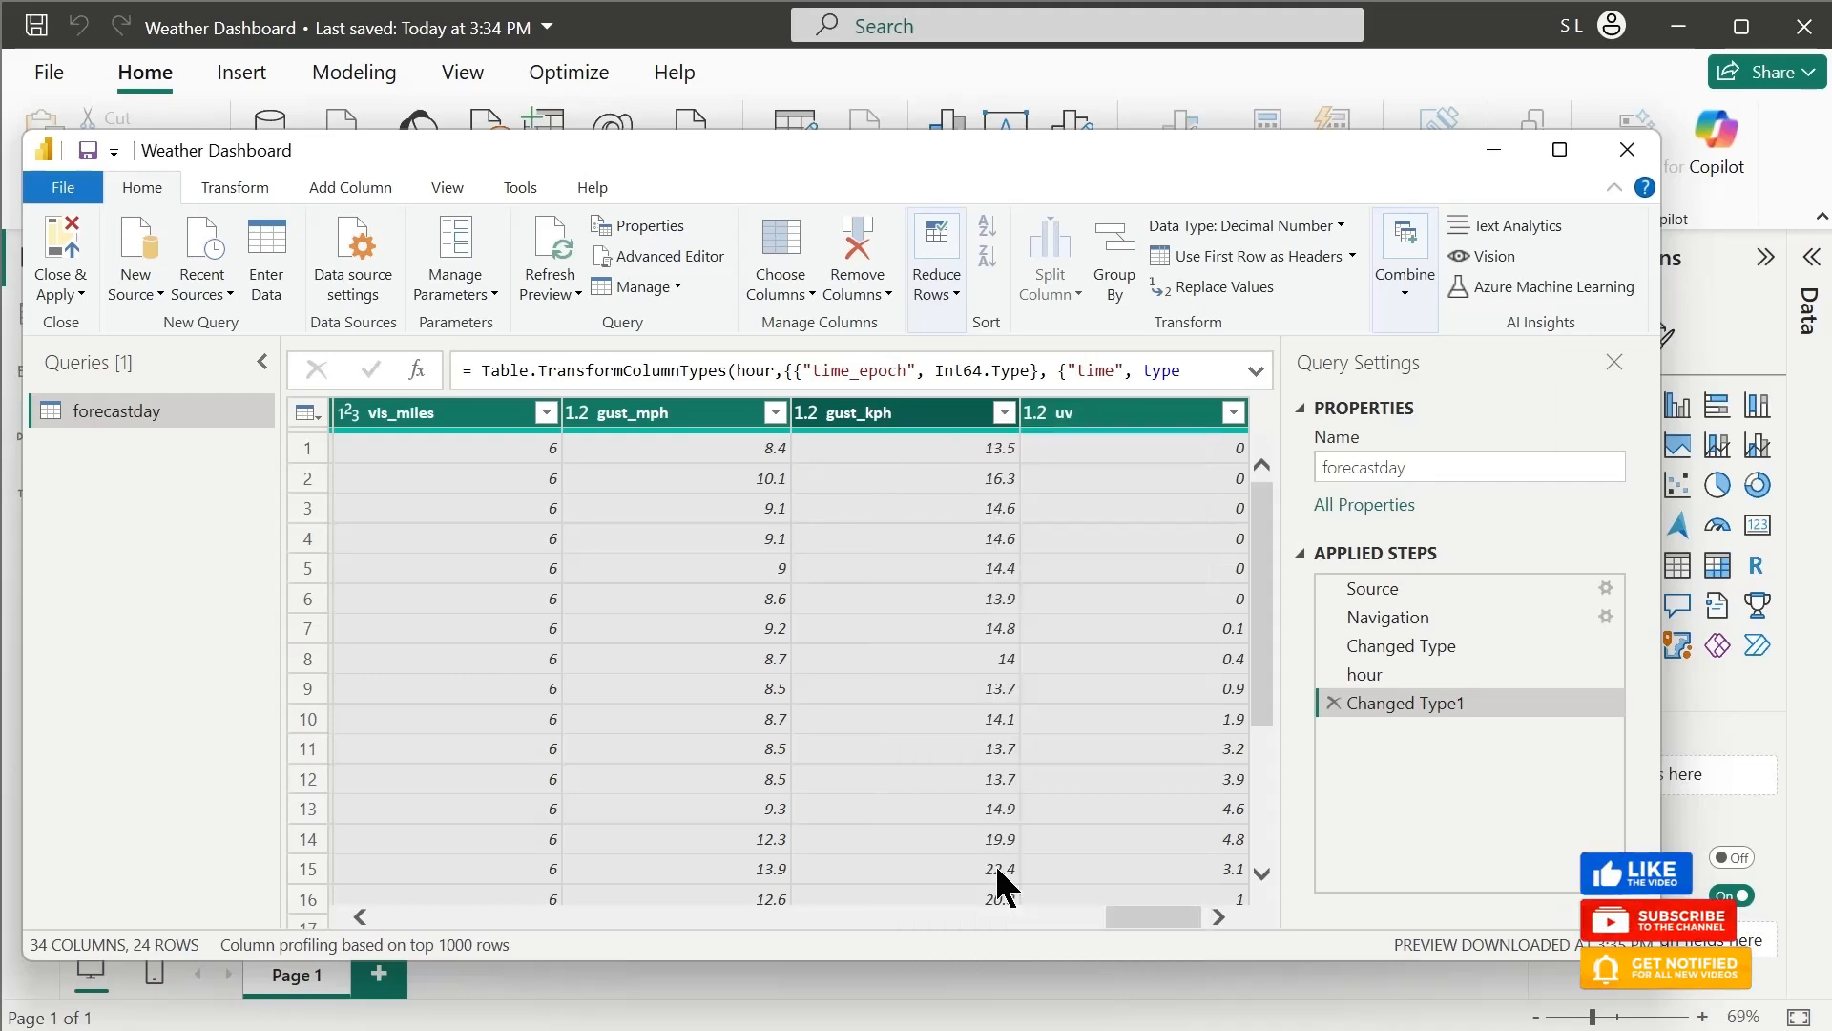
# Check the unpivoted Attribute and Value columns and remove the condition column from the forecastday query
pyautogui.moveTo(1007, 916); pyautogui.dragTo(1071, 981)
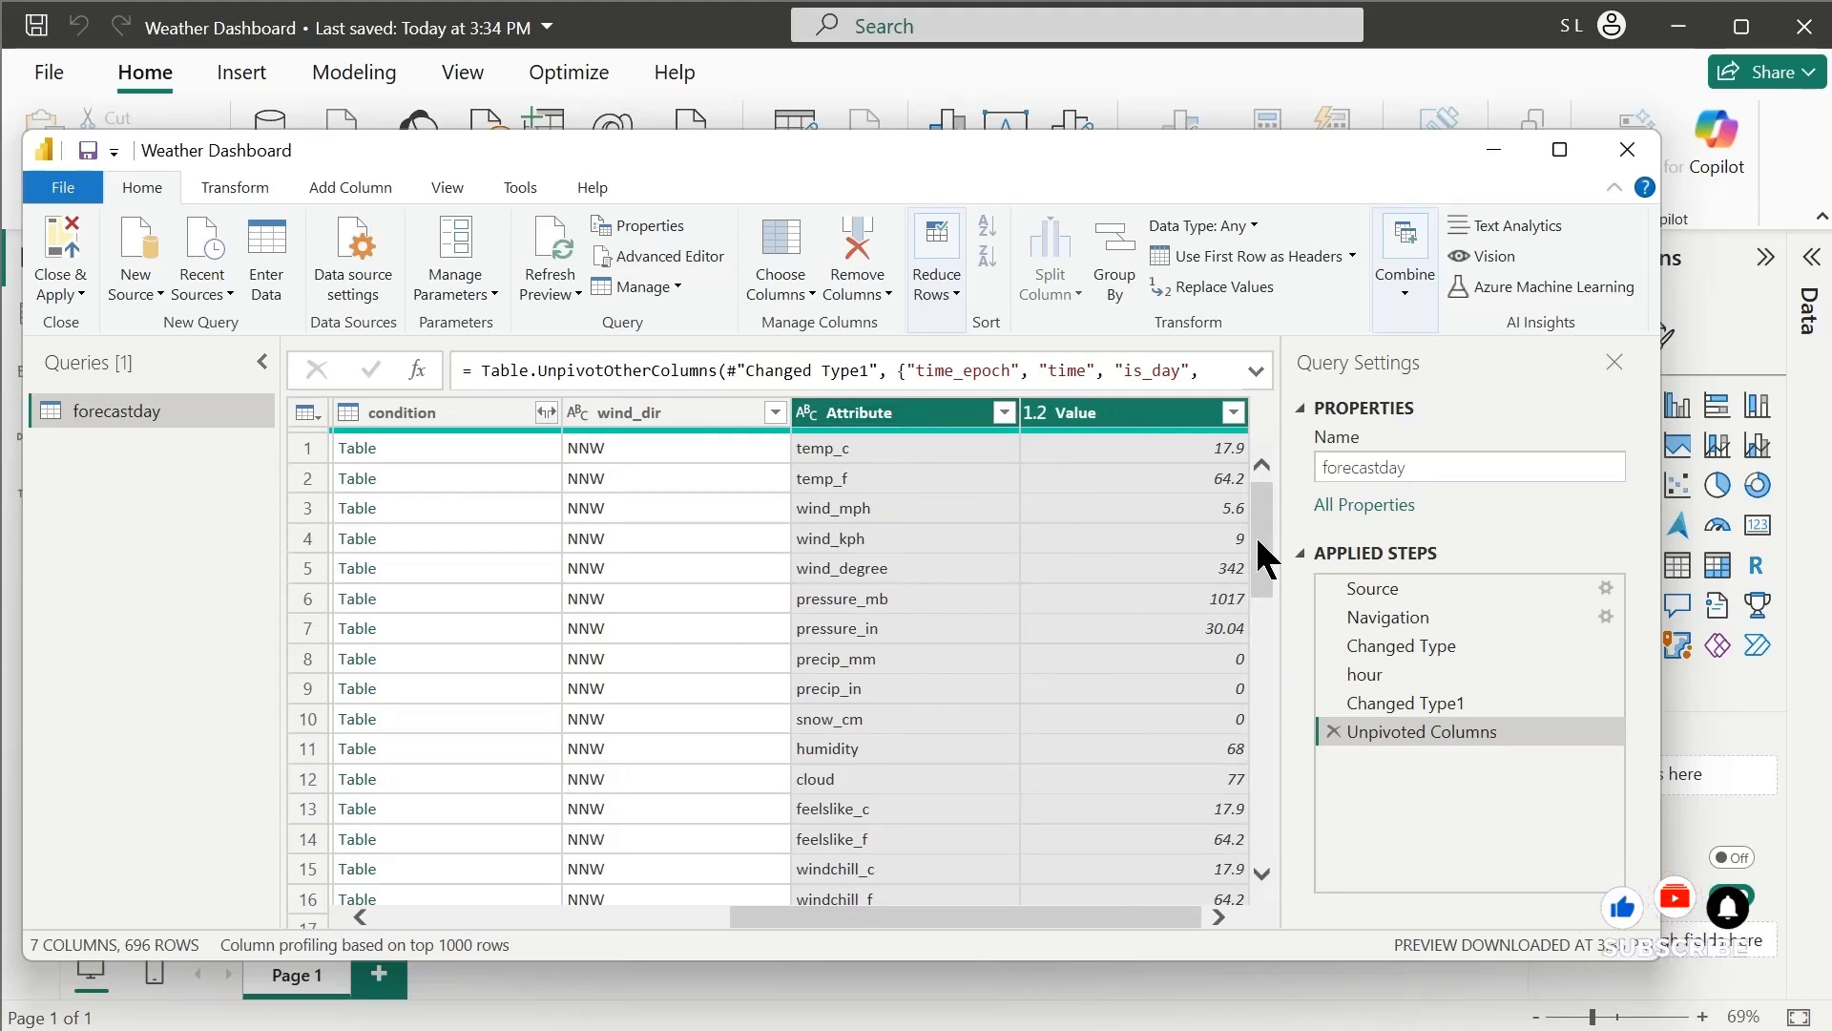
pyautogui.moveTo(1264, 556)
pyautogui.mouseDown()
pyautogui.moveTo(1275, 913)
pyautogui.moveTo(1256, 544)
pyautogui.mouseUp()
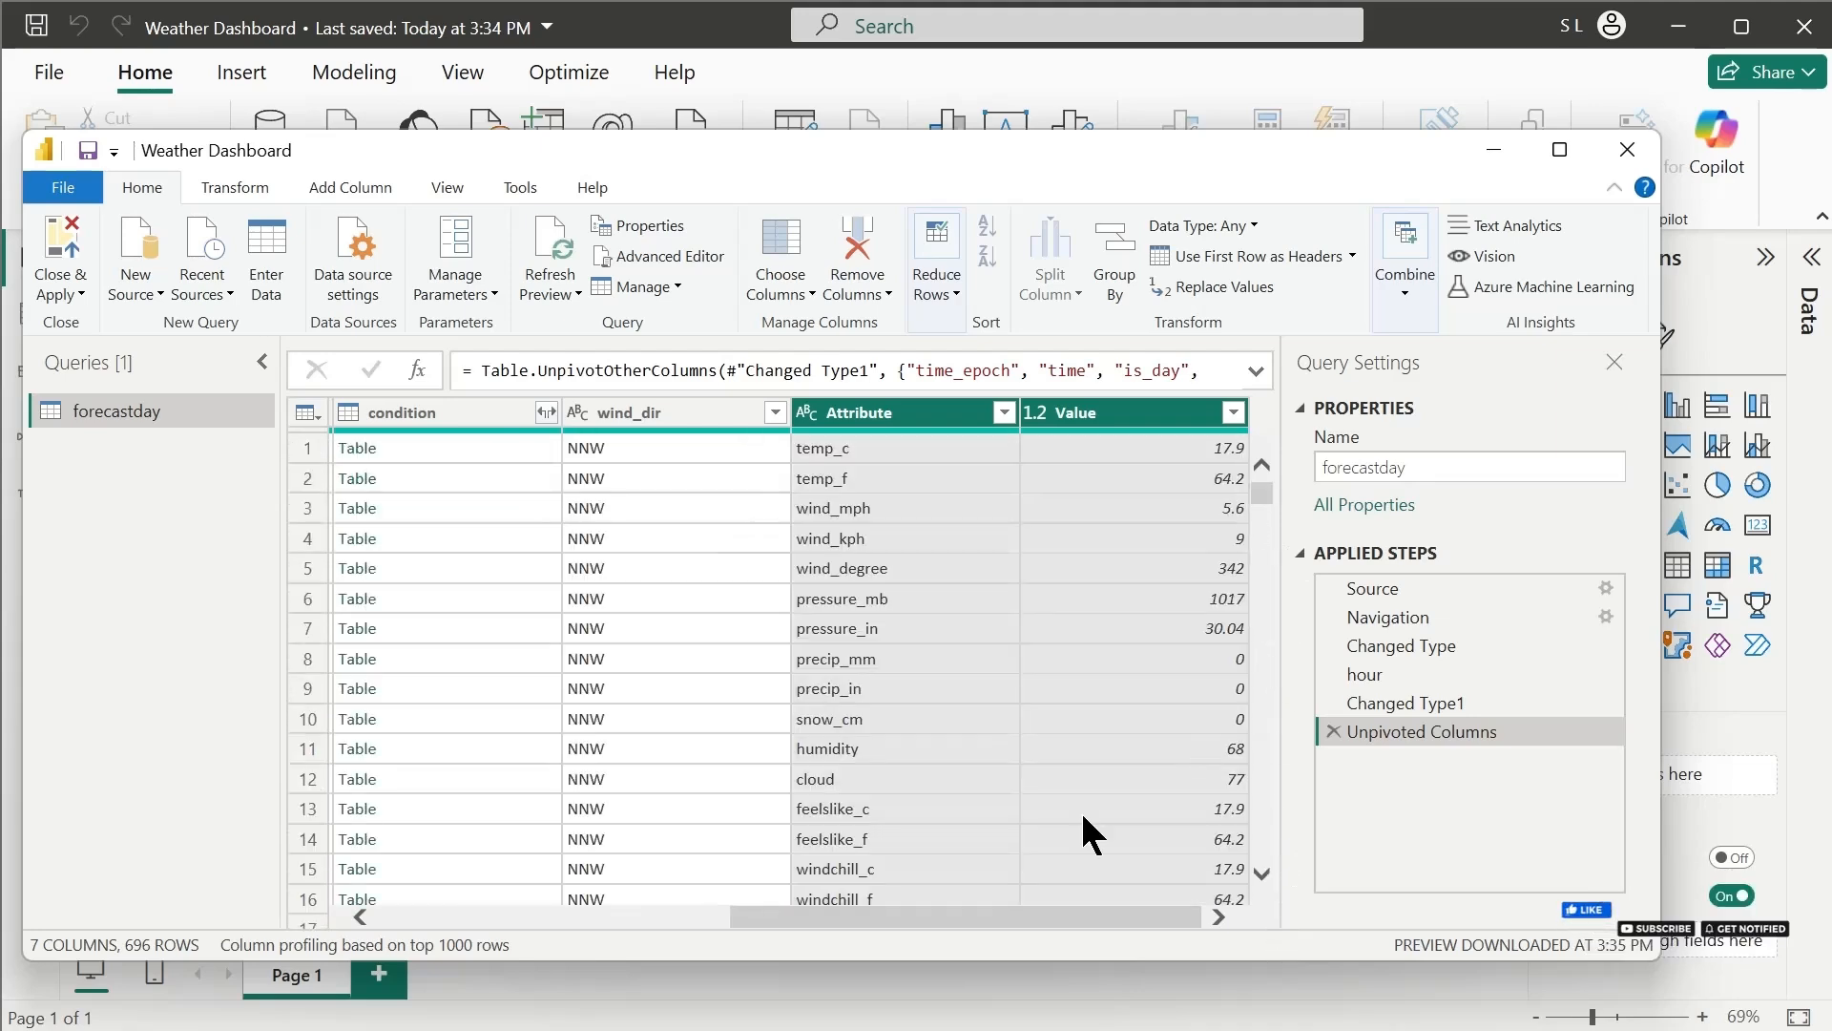
pyautogui.moveTo(973, 918); pyautogui.dragTo(632, 926)
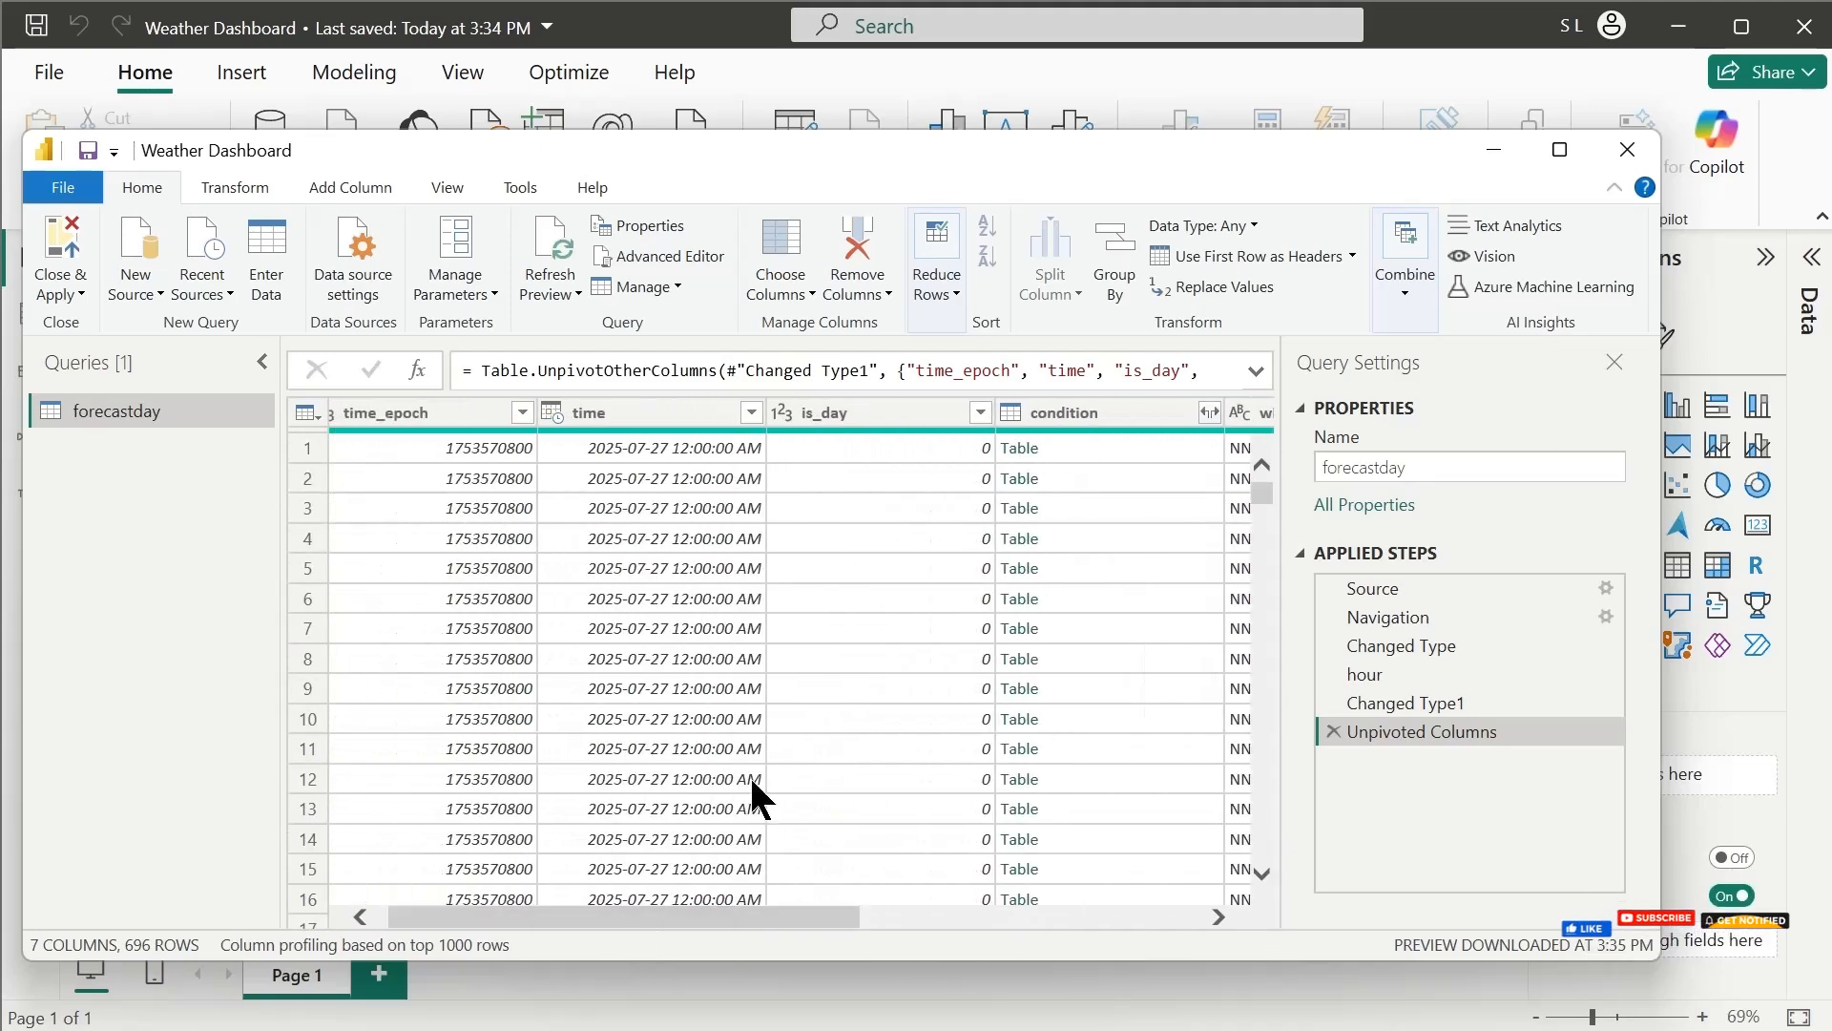
pyautogui.rightClick(1113, 417)
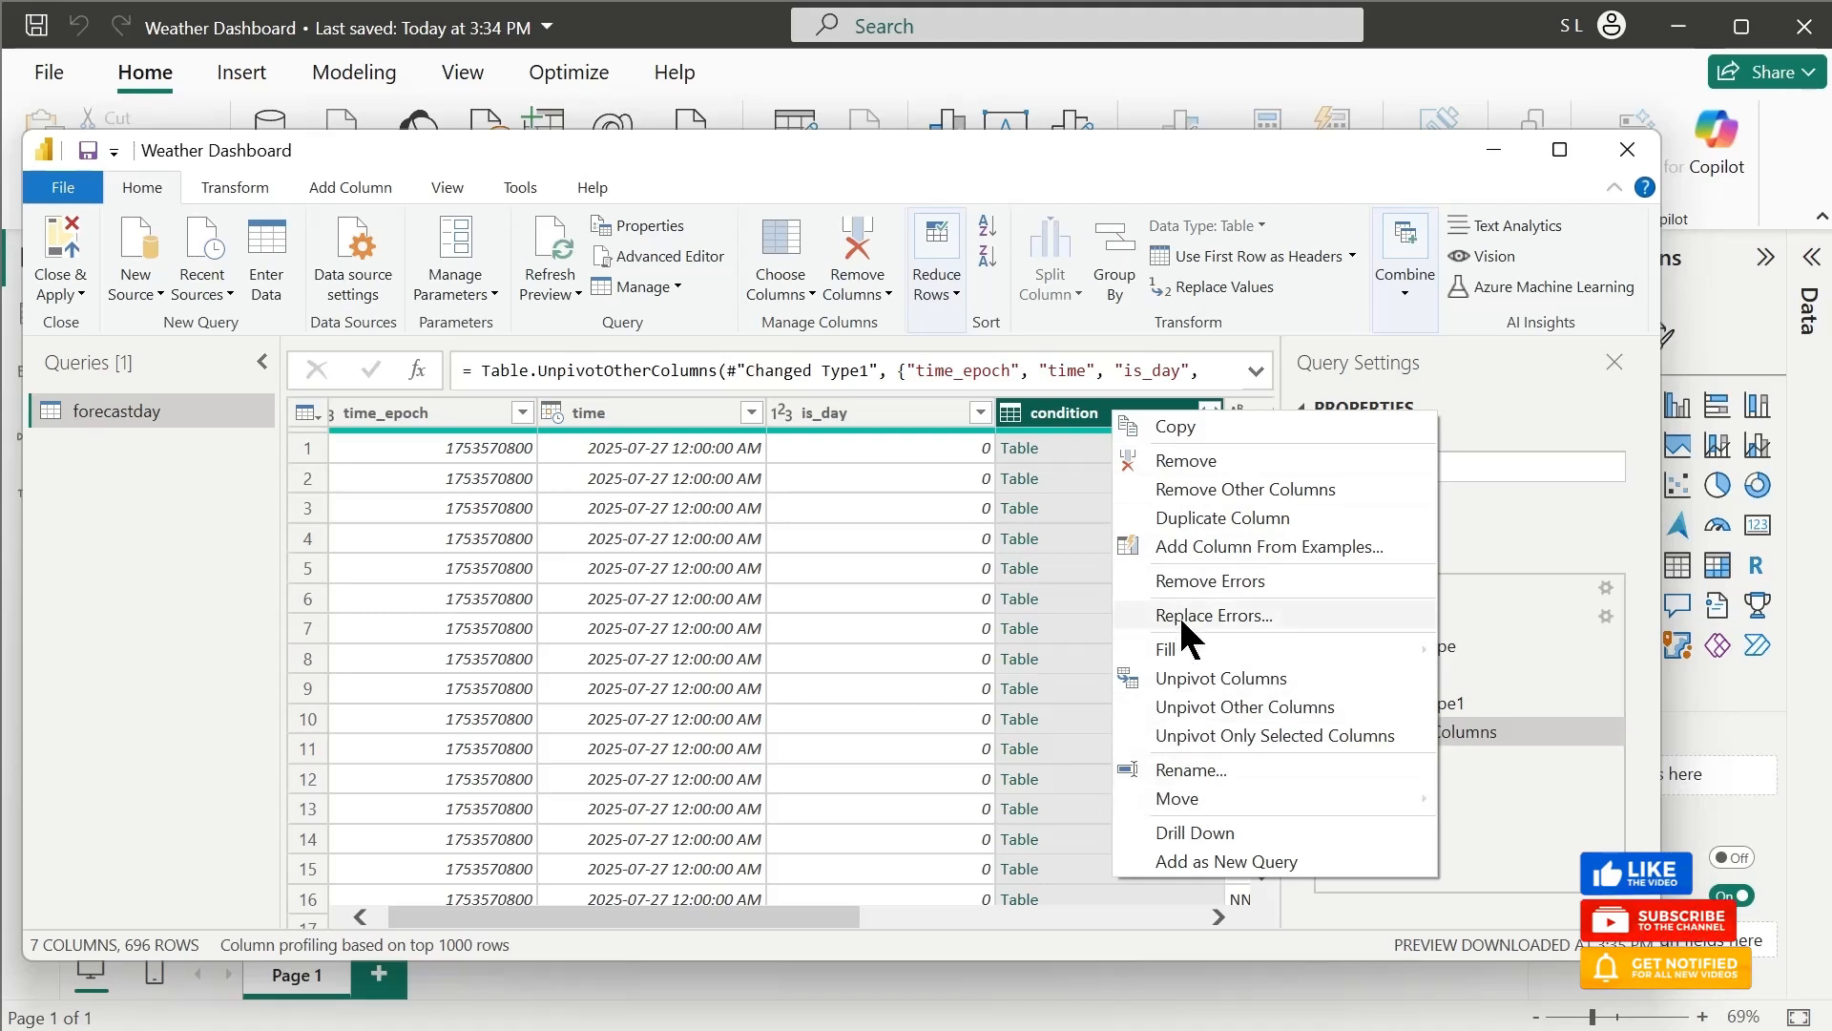
pyautogui.click(1187, 462)
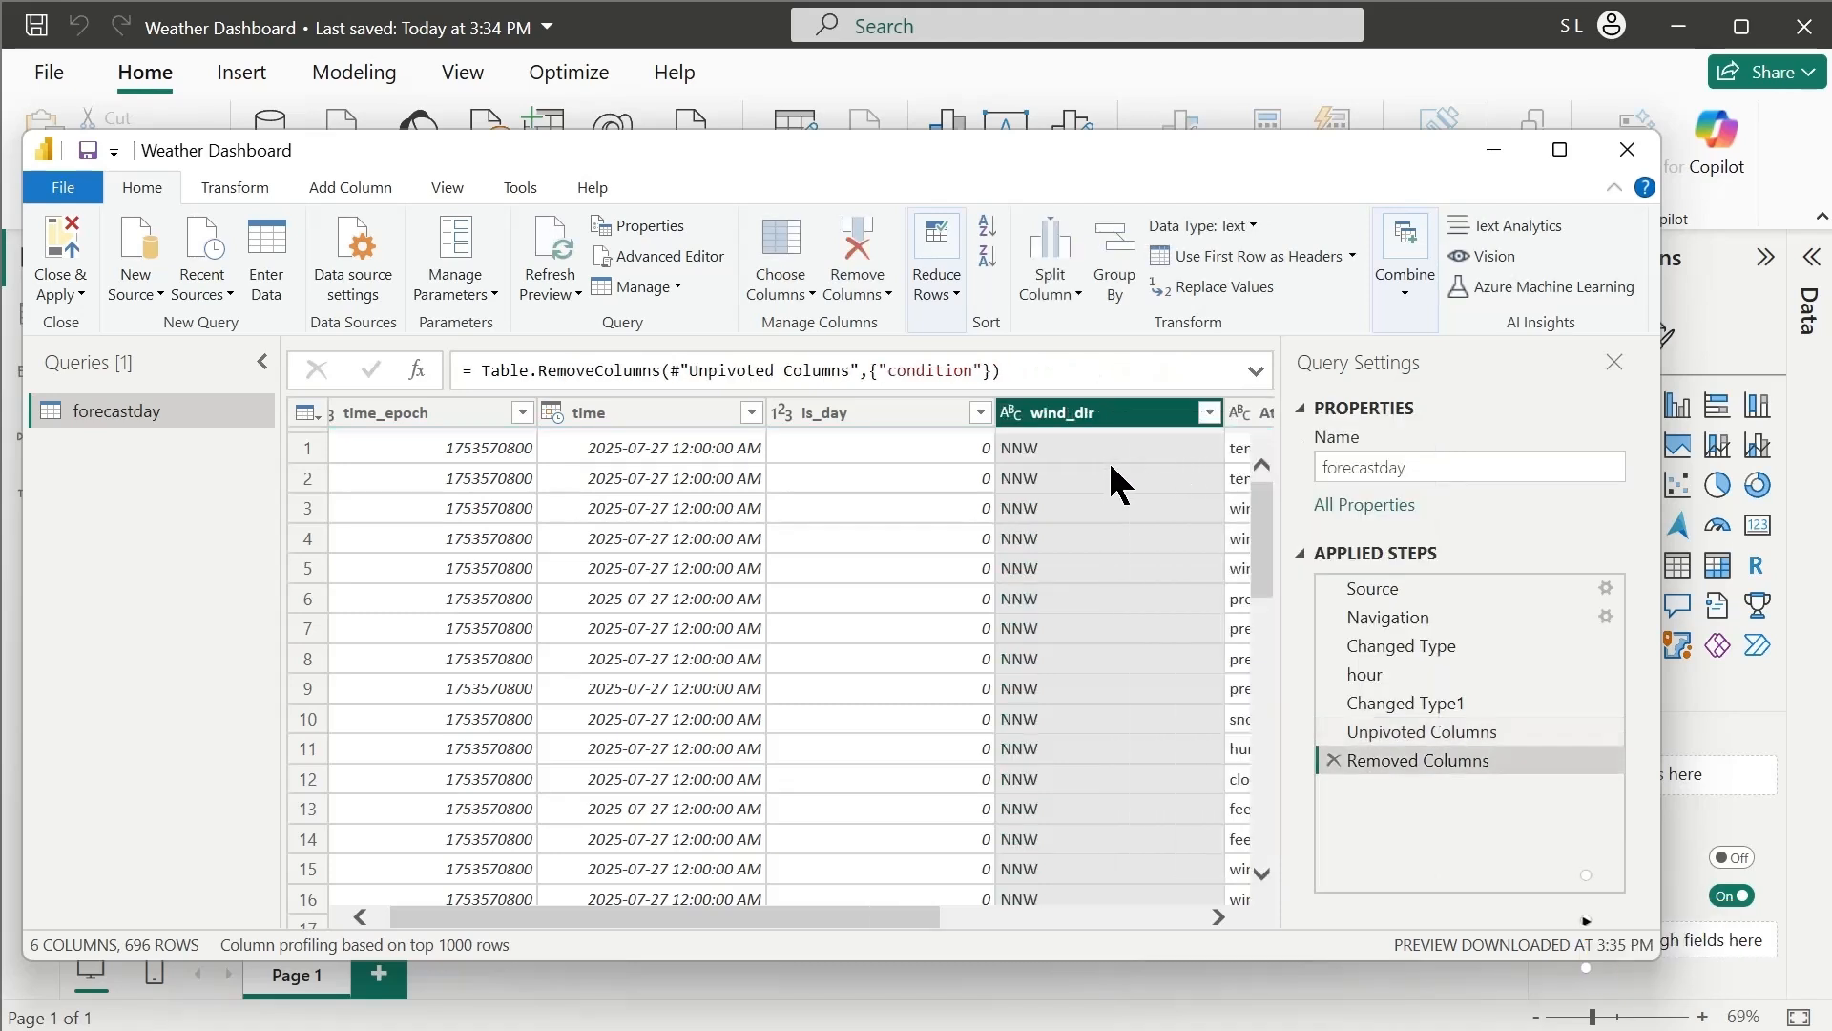
# Check the remaining columns, close the query editor and apply the forecastday query to the report
pyautogui.moveTo(805, 920); pyautogui.dragTo(793, 920)
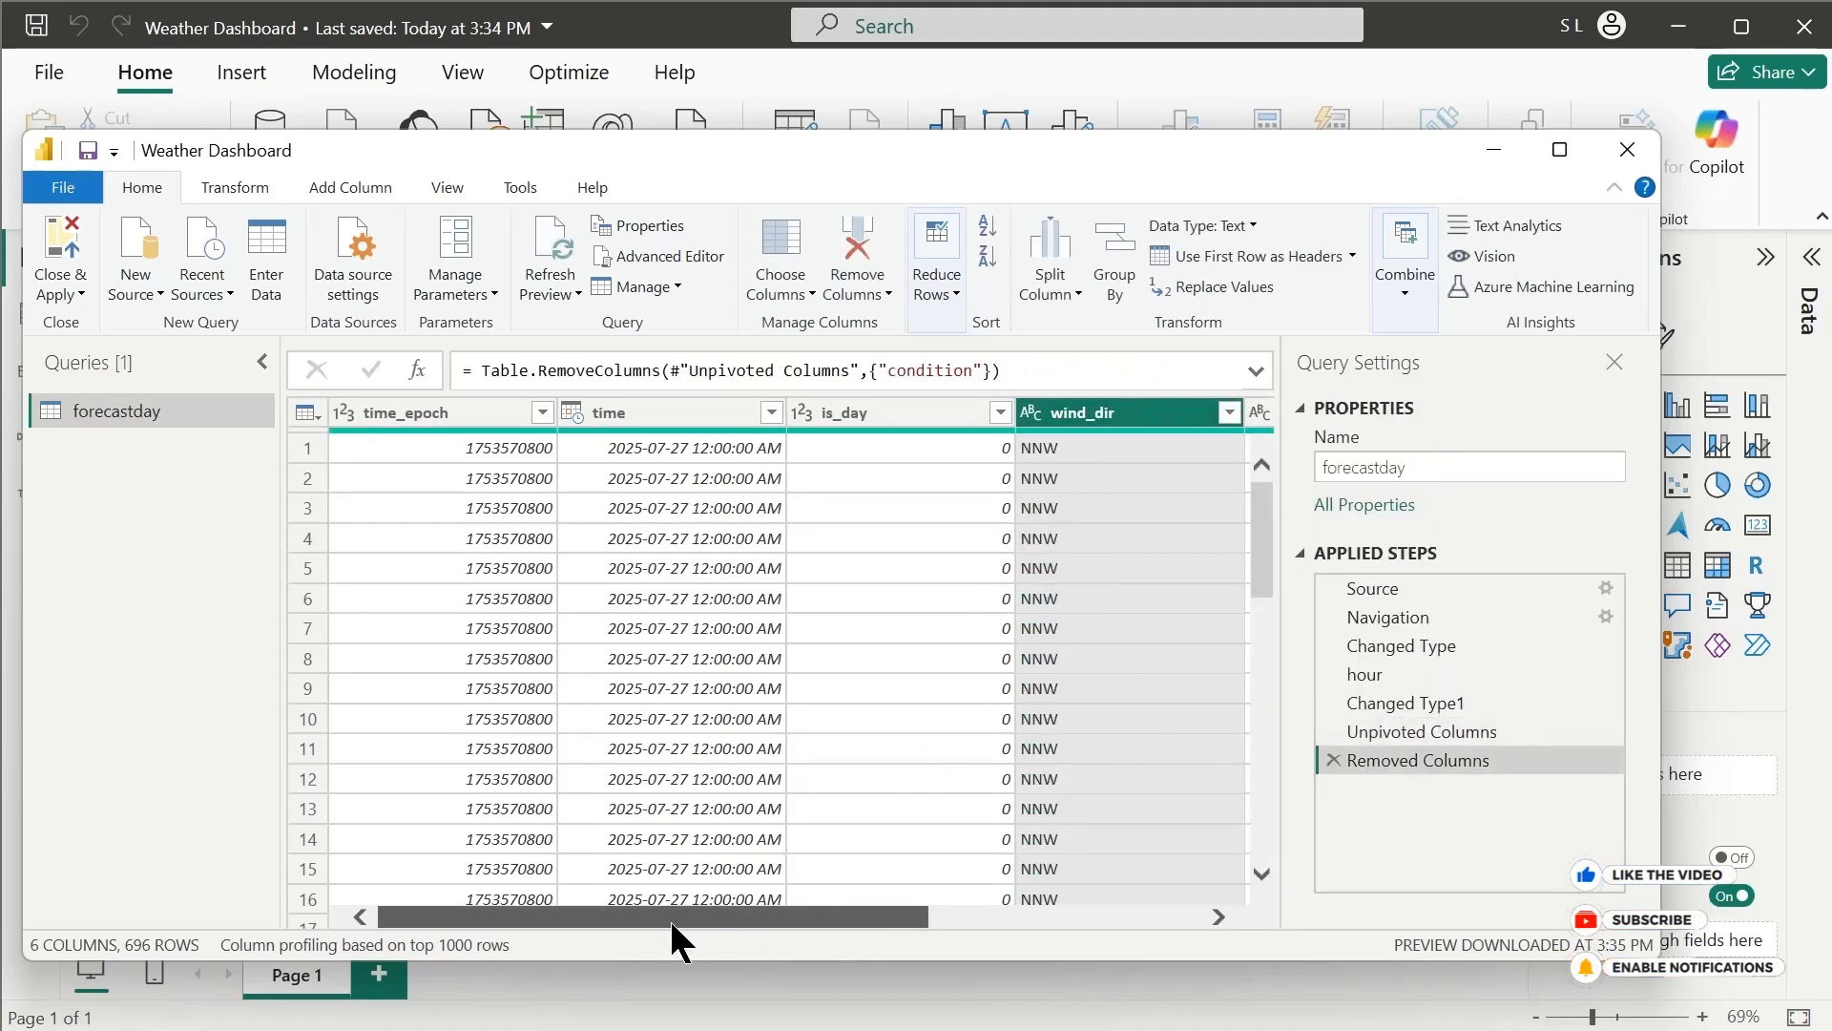
pyautogui.moveTo(676, 918)
pyautogui.mouseDown()
pyautogui.moveTo(1177, 926)
pyautogui.moveTo(687, 912)
pyautogui.mouseUp()
pyautogui.click(764, 628)
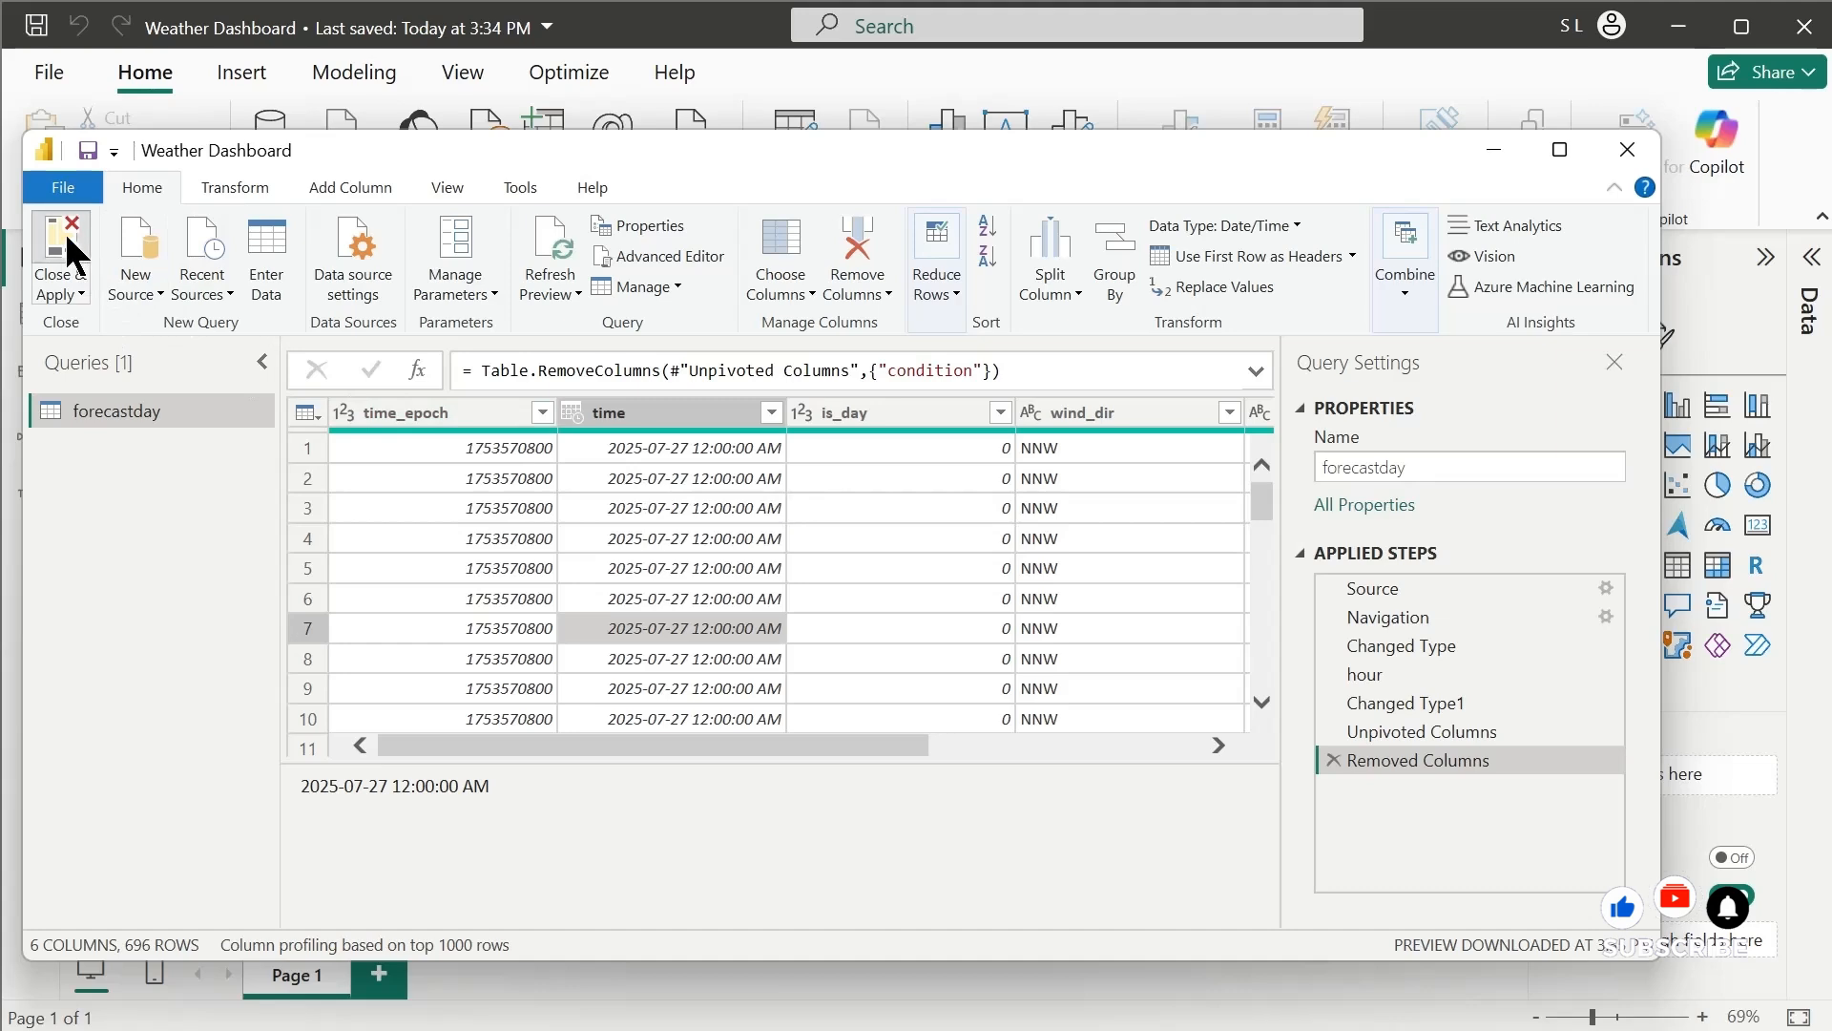
pyautogui.click(72, 256)
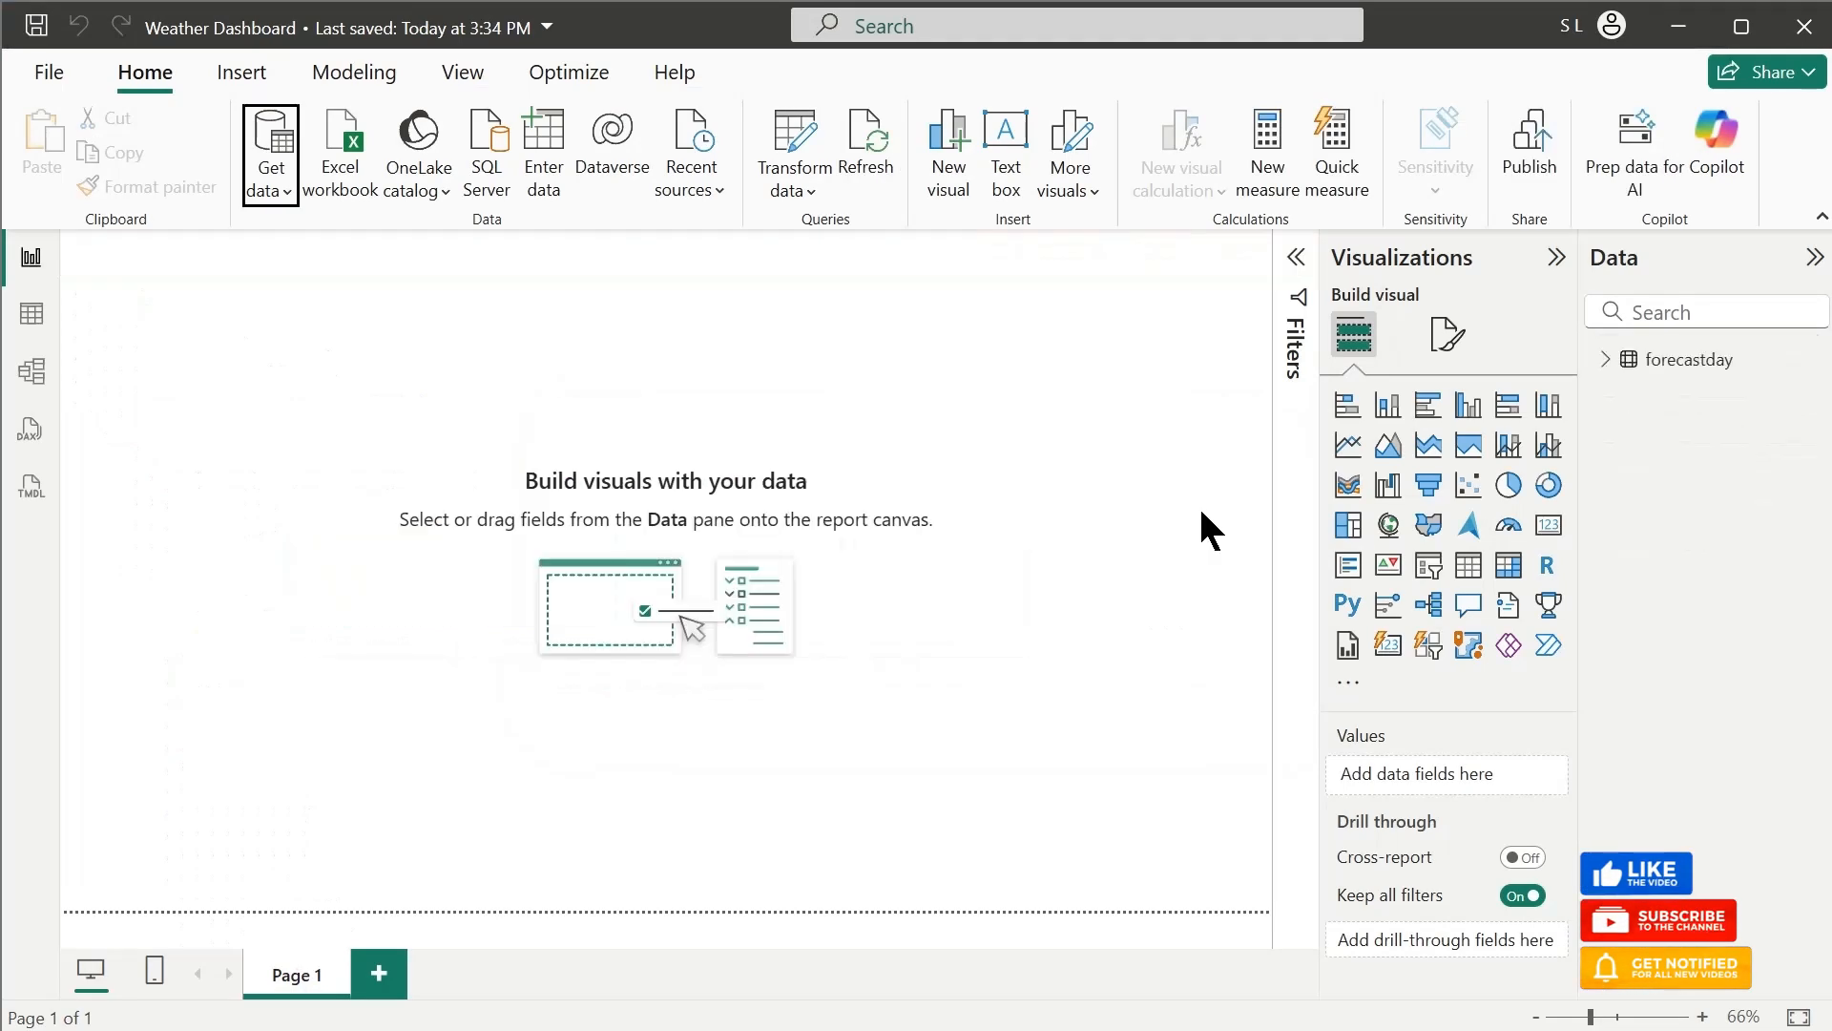
# Load the Additional sheet from the Additional Information.xlsx workbook into the report, after checking the forecastday fields and the sheet preview
pyautogui.click(1624, 369)
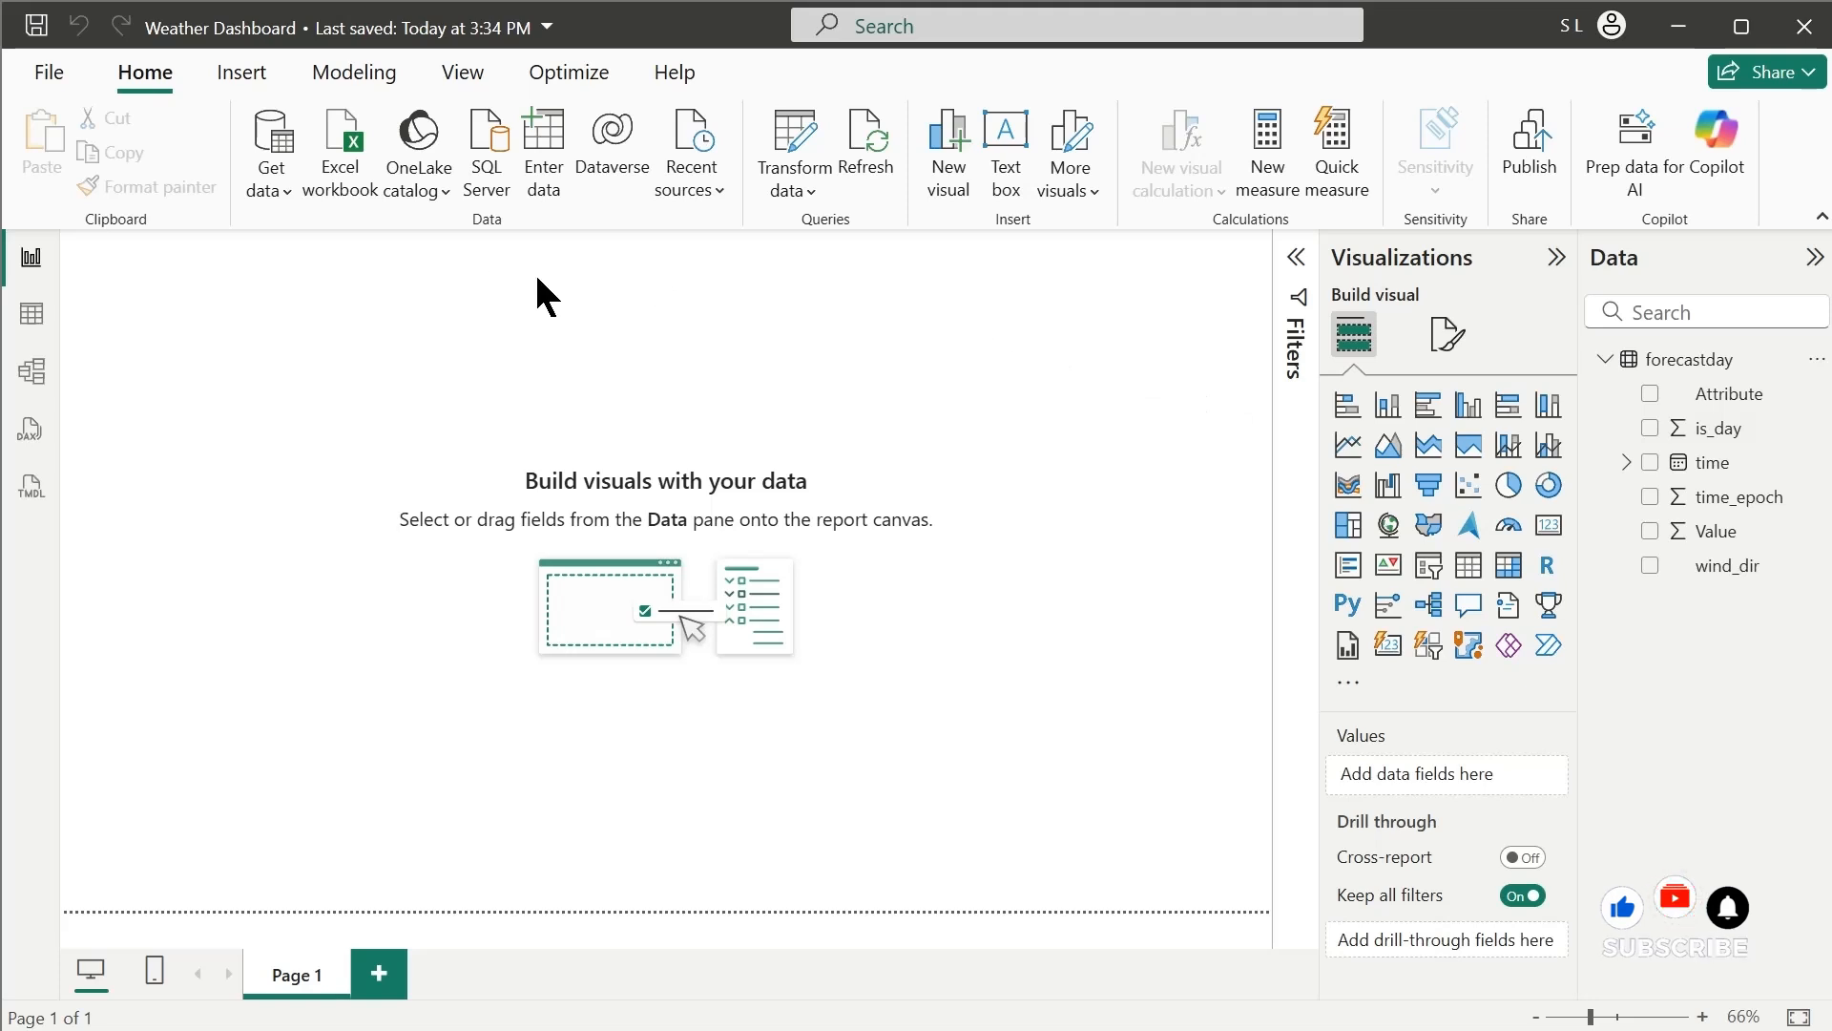
pyautogui.click(357, 198)
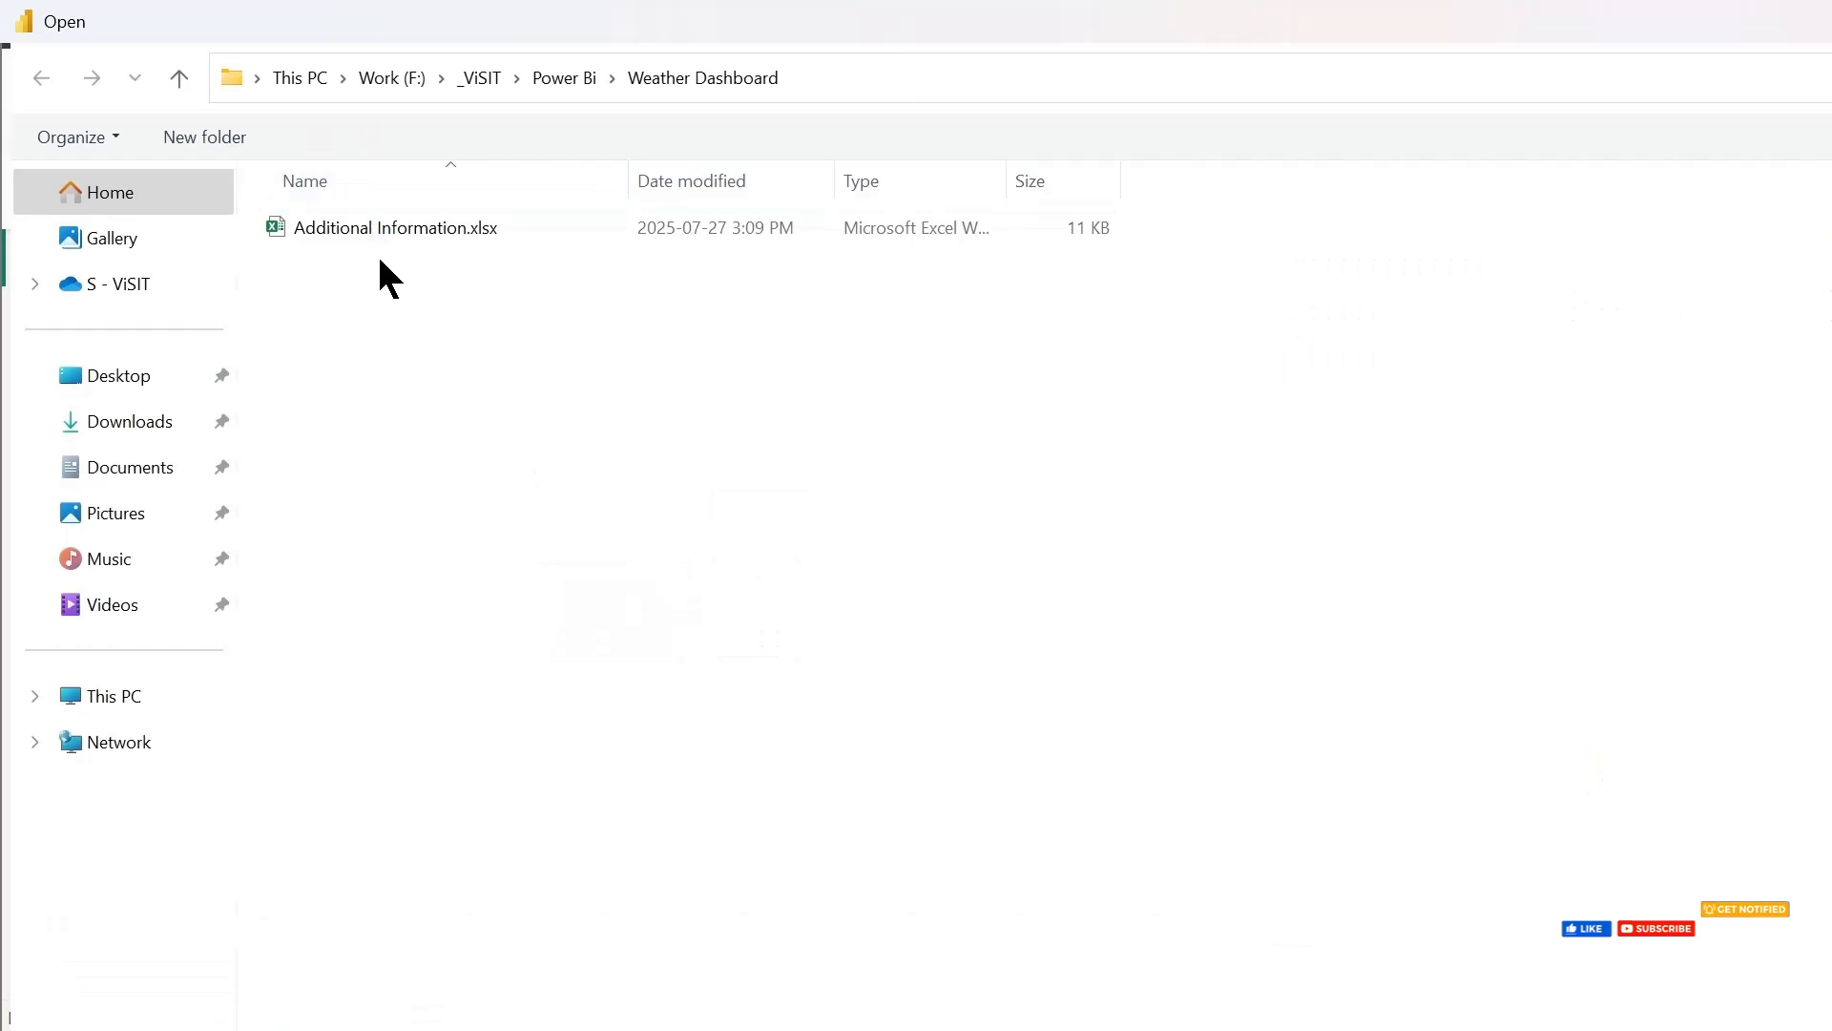
pyautogui.doubleClick(496, 32)
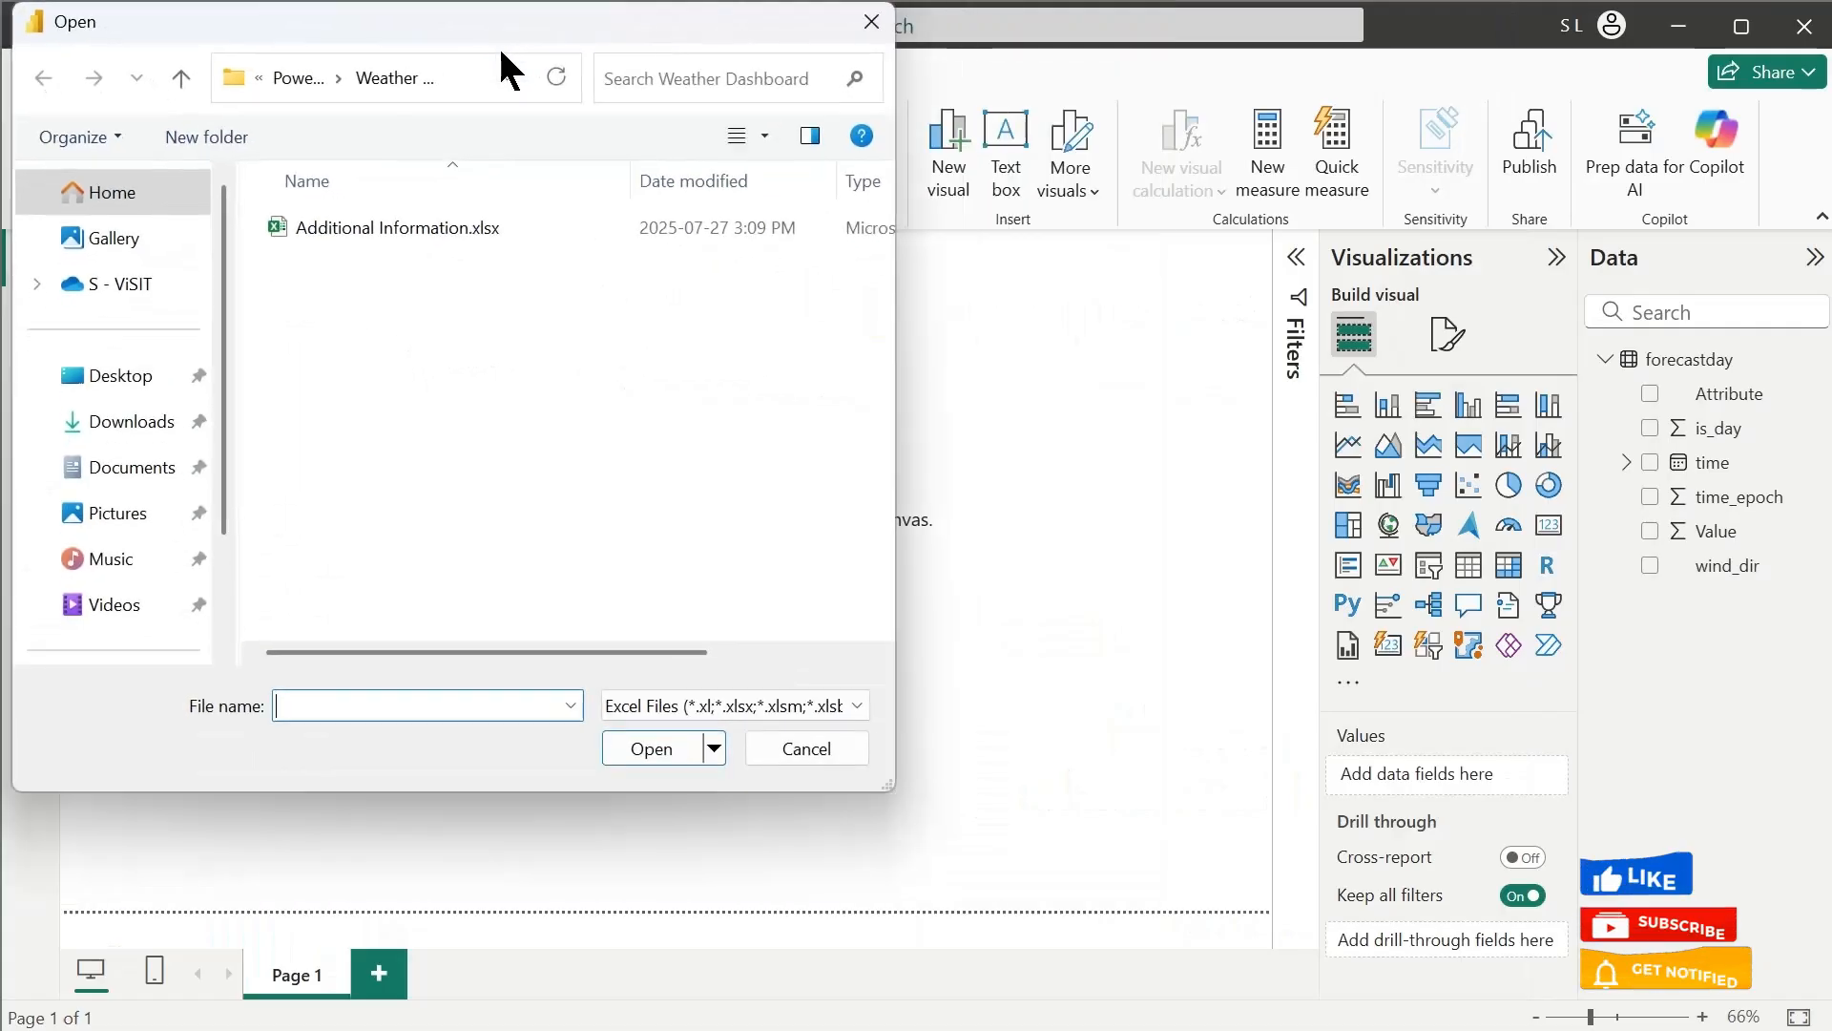
pyautogui.click(330, 229)
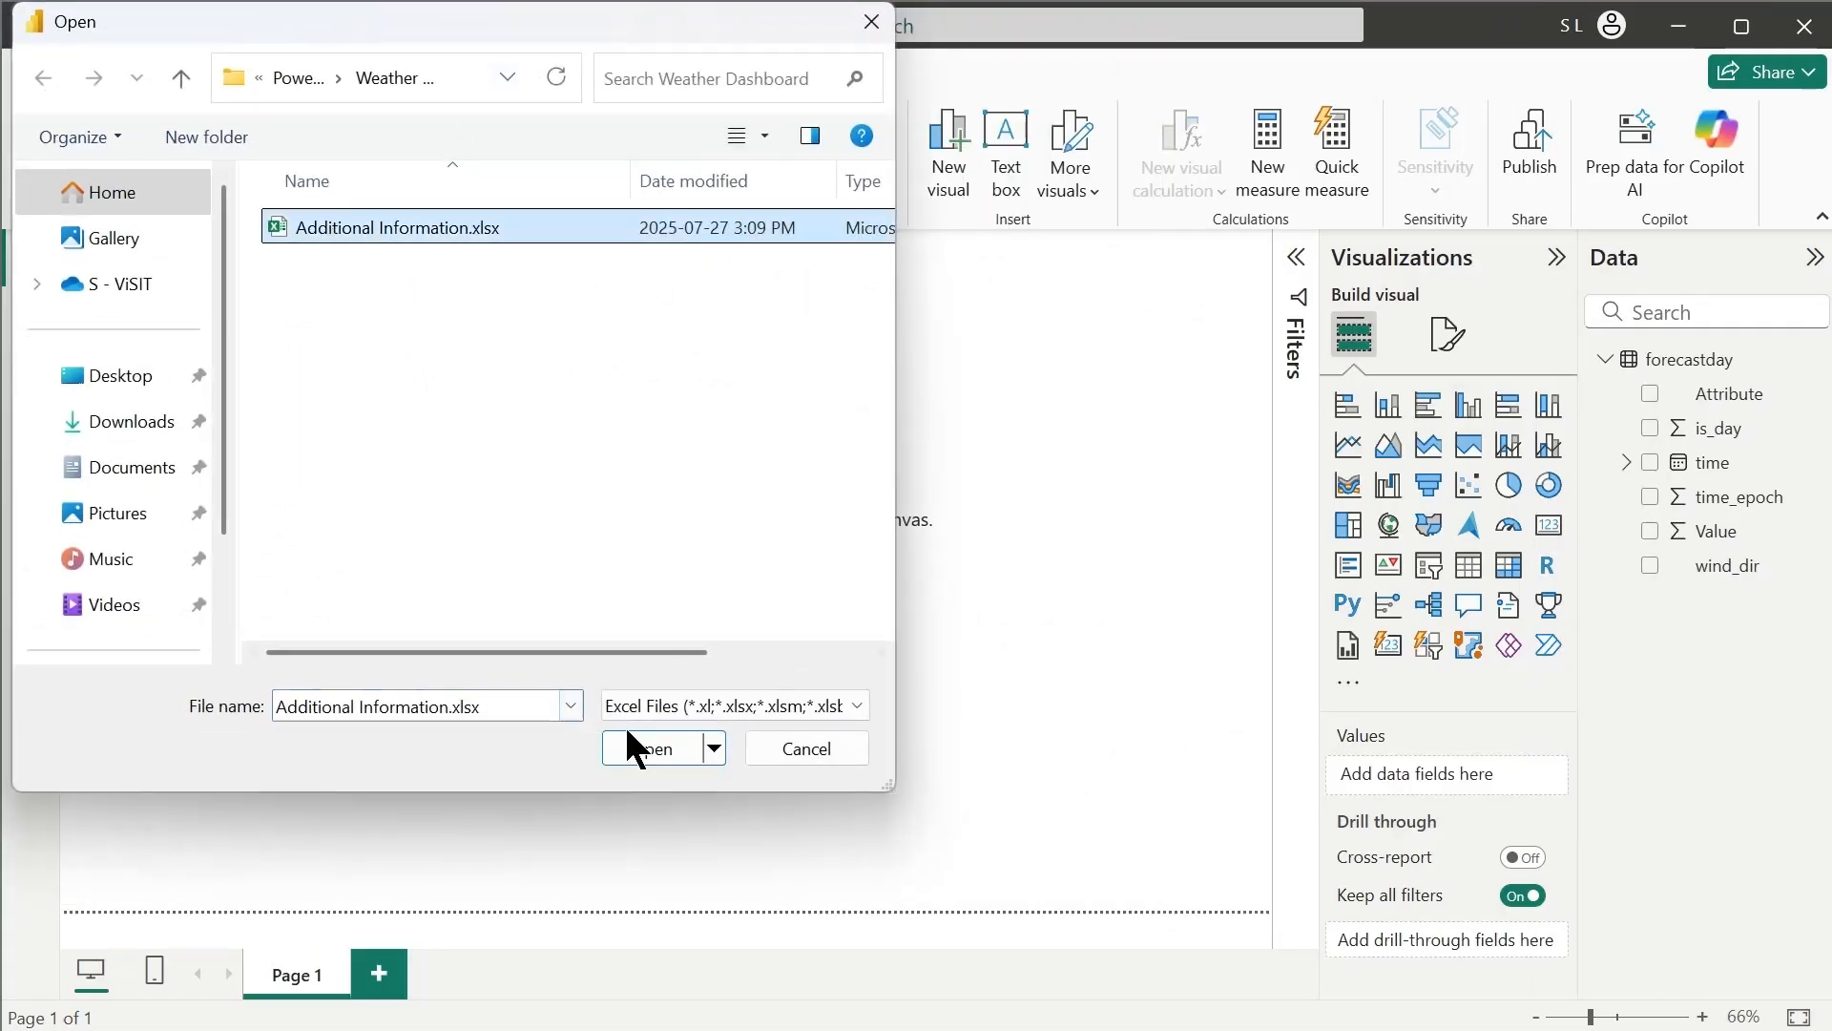
pyautogui.click(626, 749)
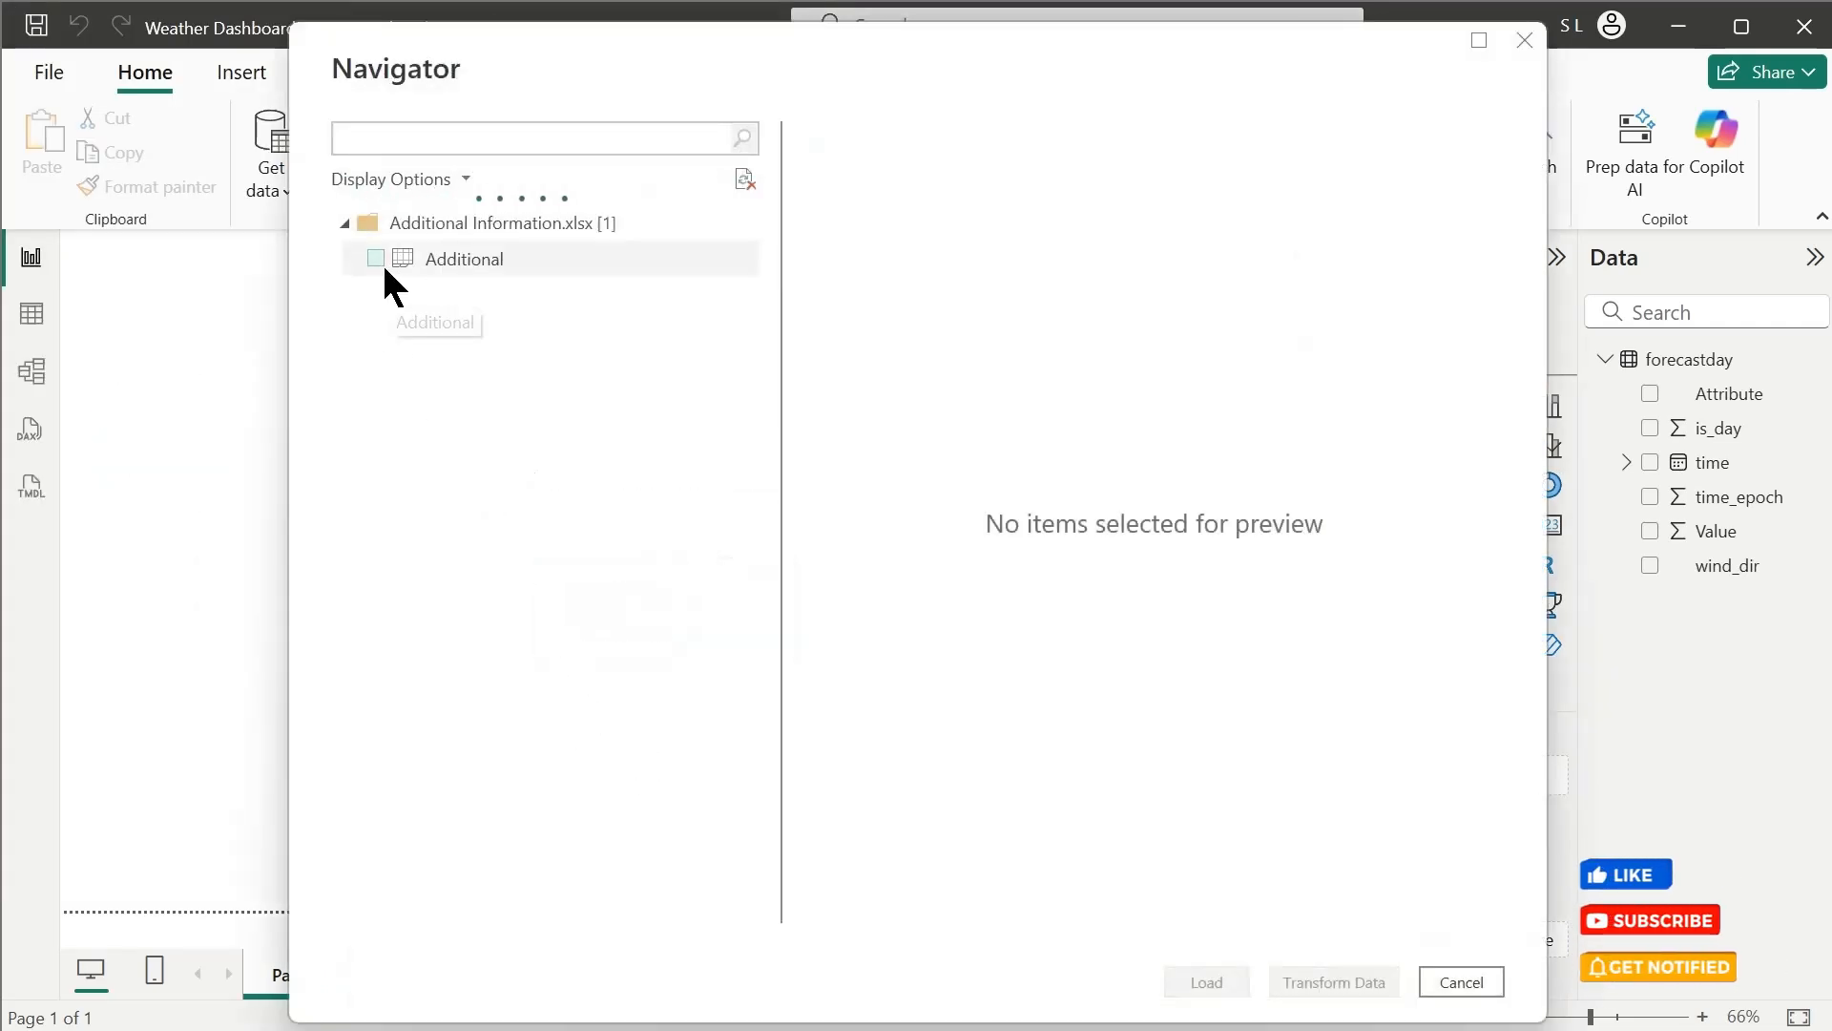
pyautogui.click(375, 257)
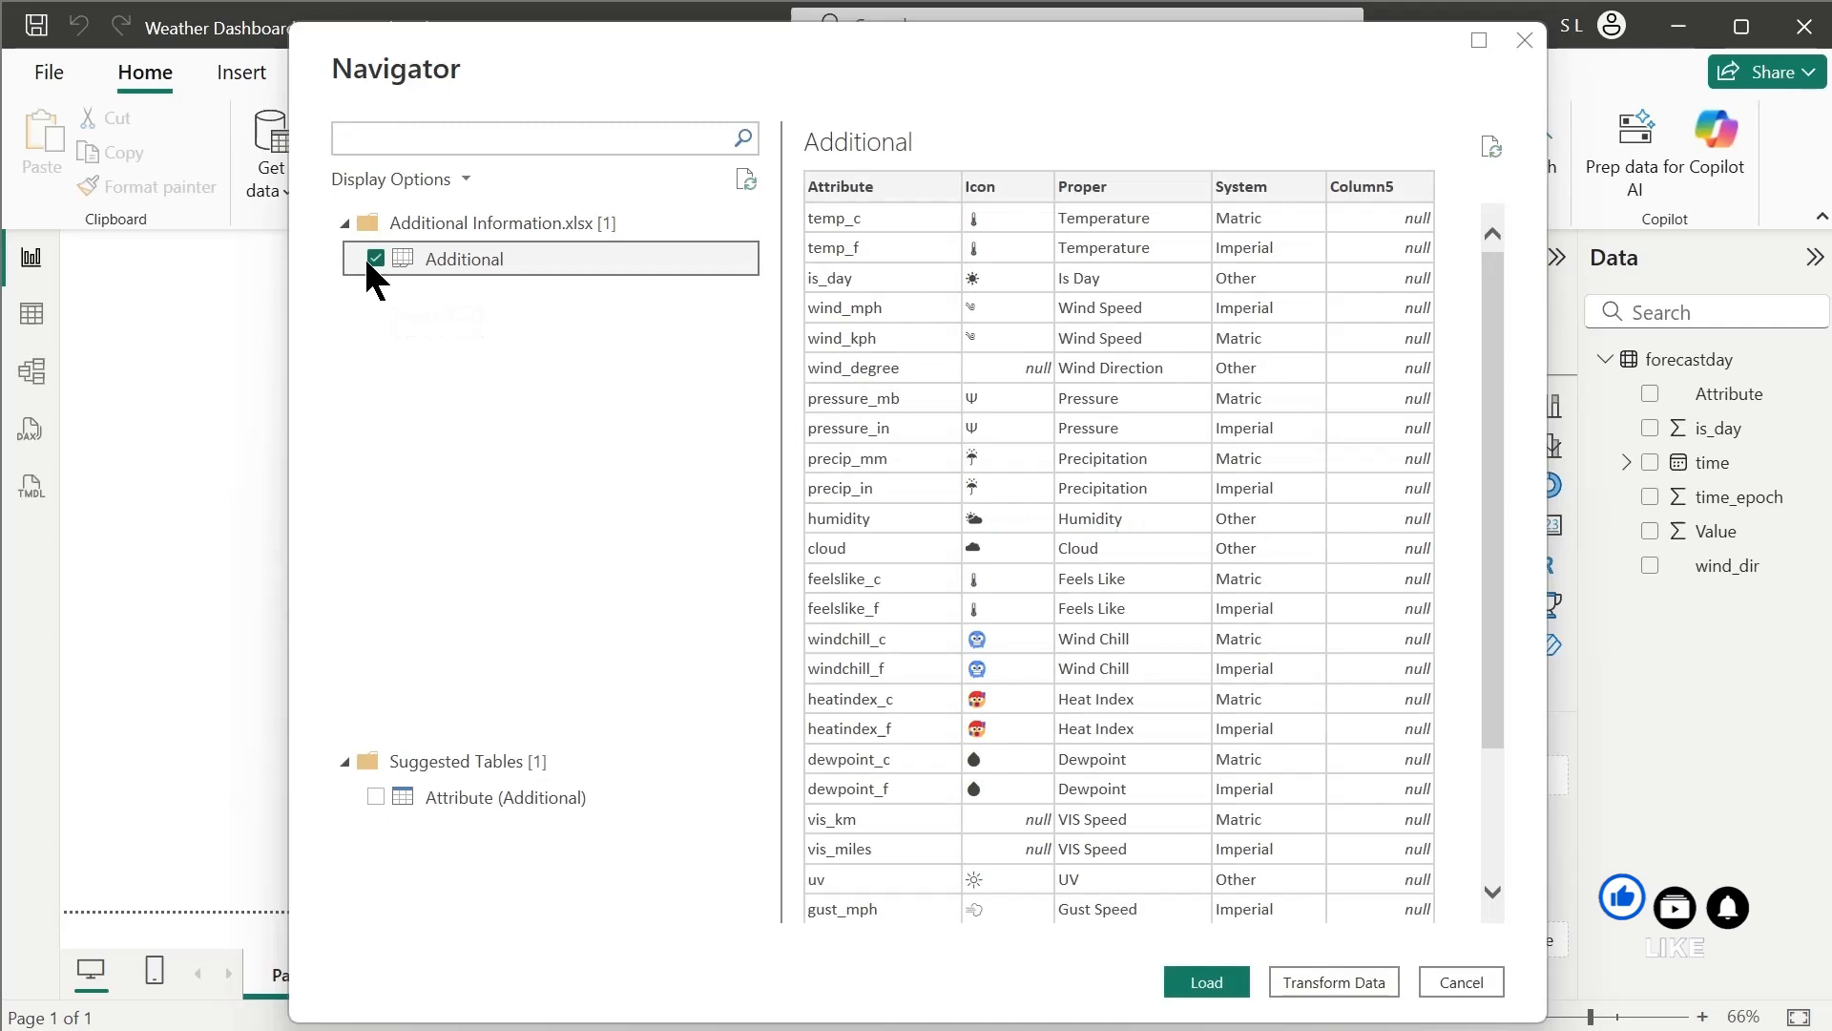
pyautogui.moveTo(1497, 662); pyautogui.dragTo(1497, 410)
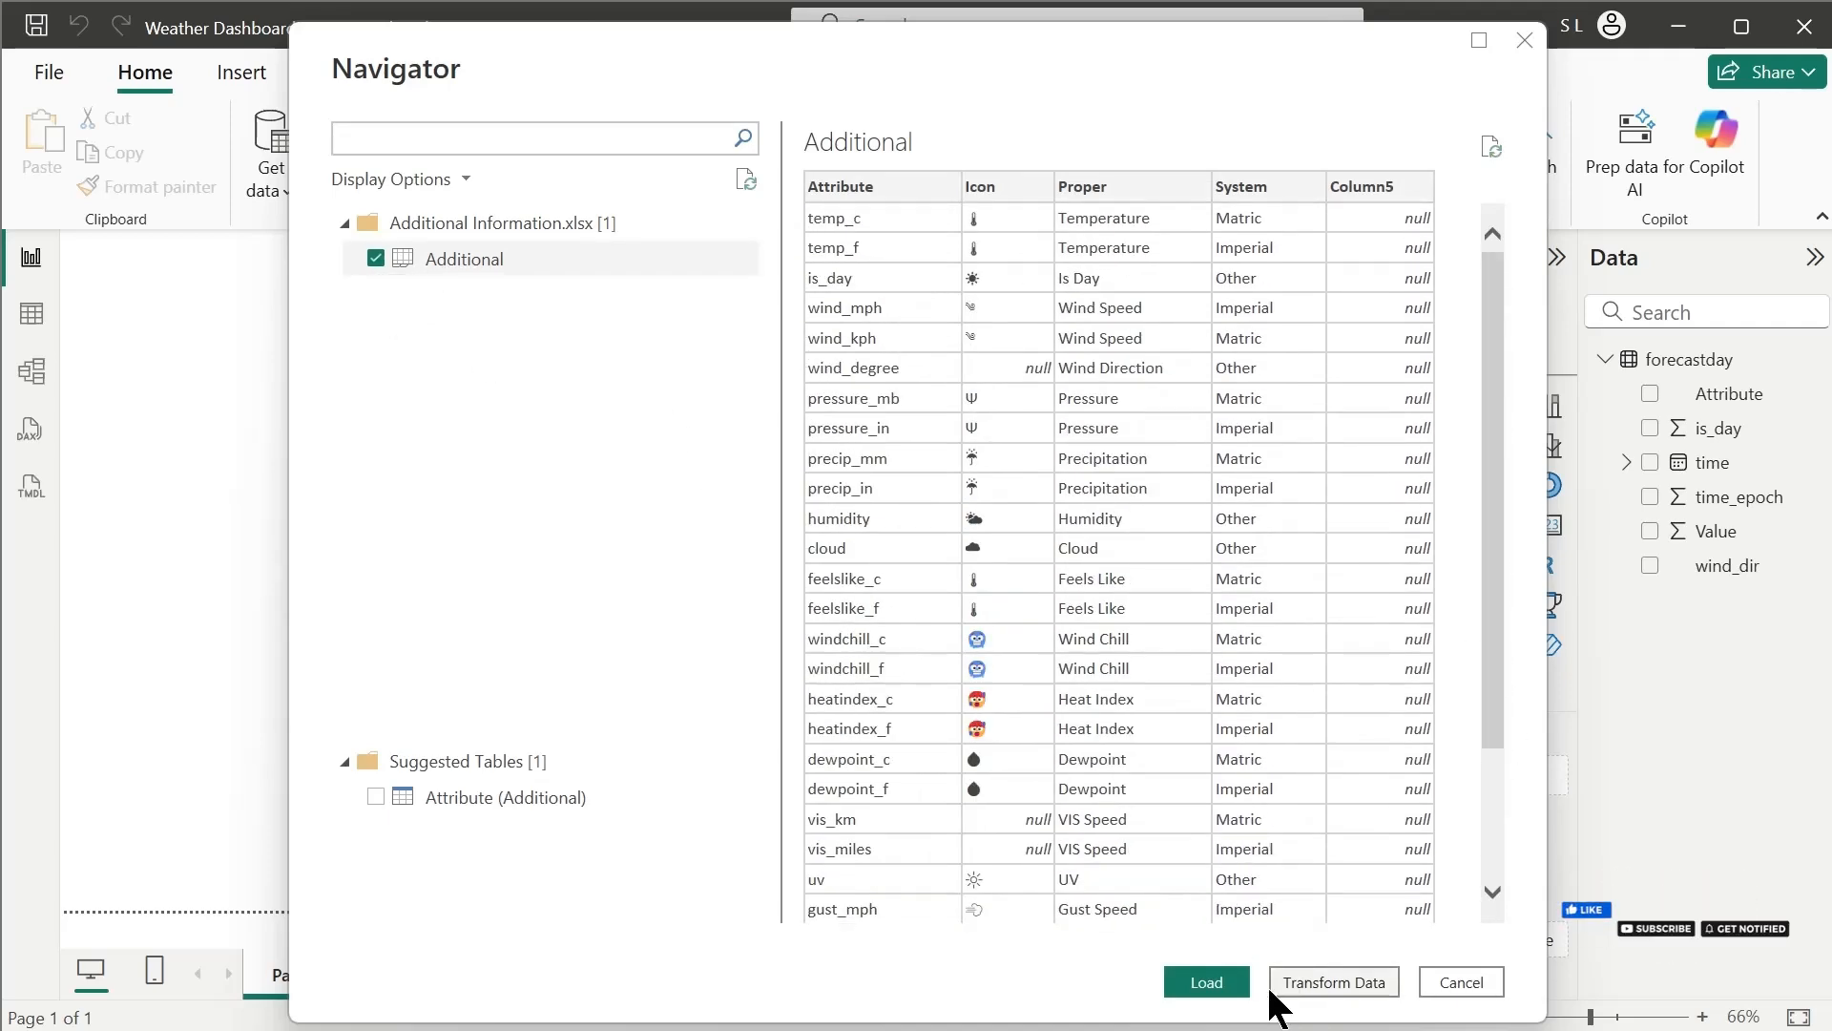
pyautogui.click(1207, 983)
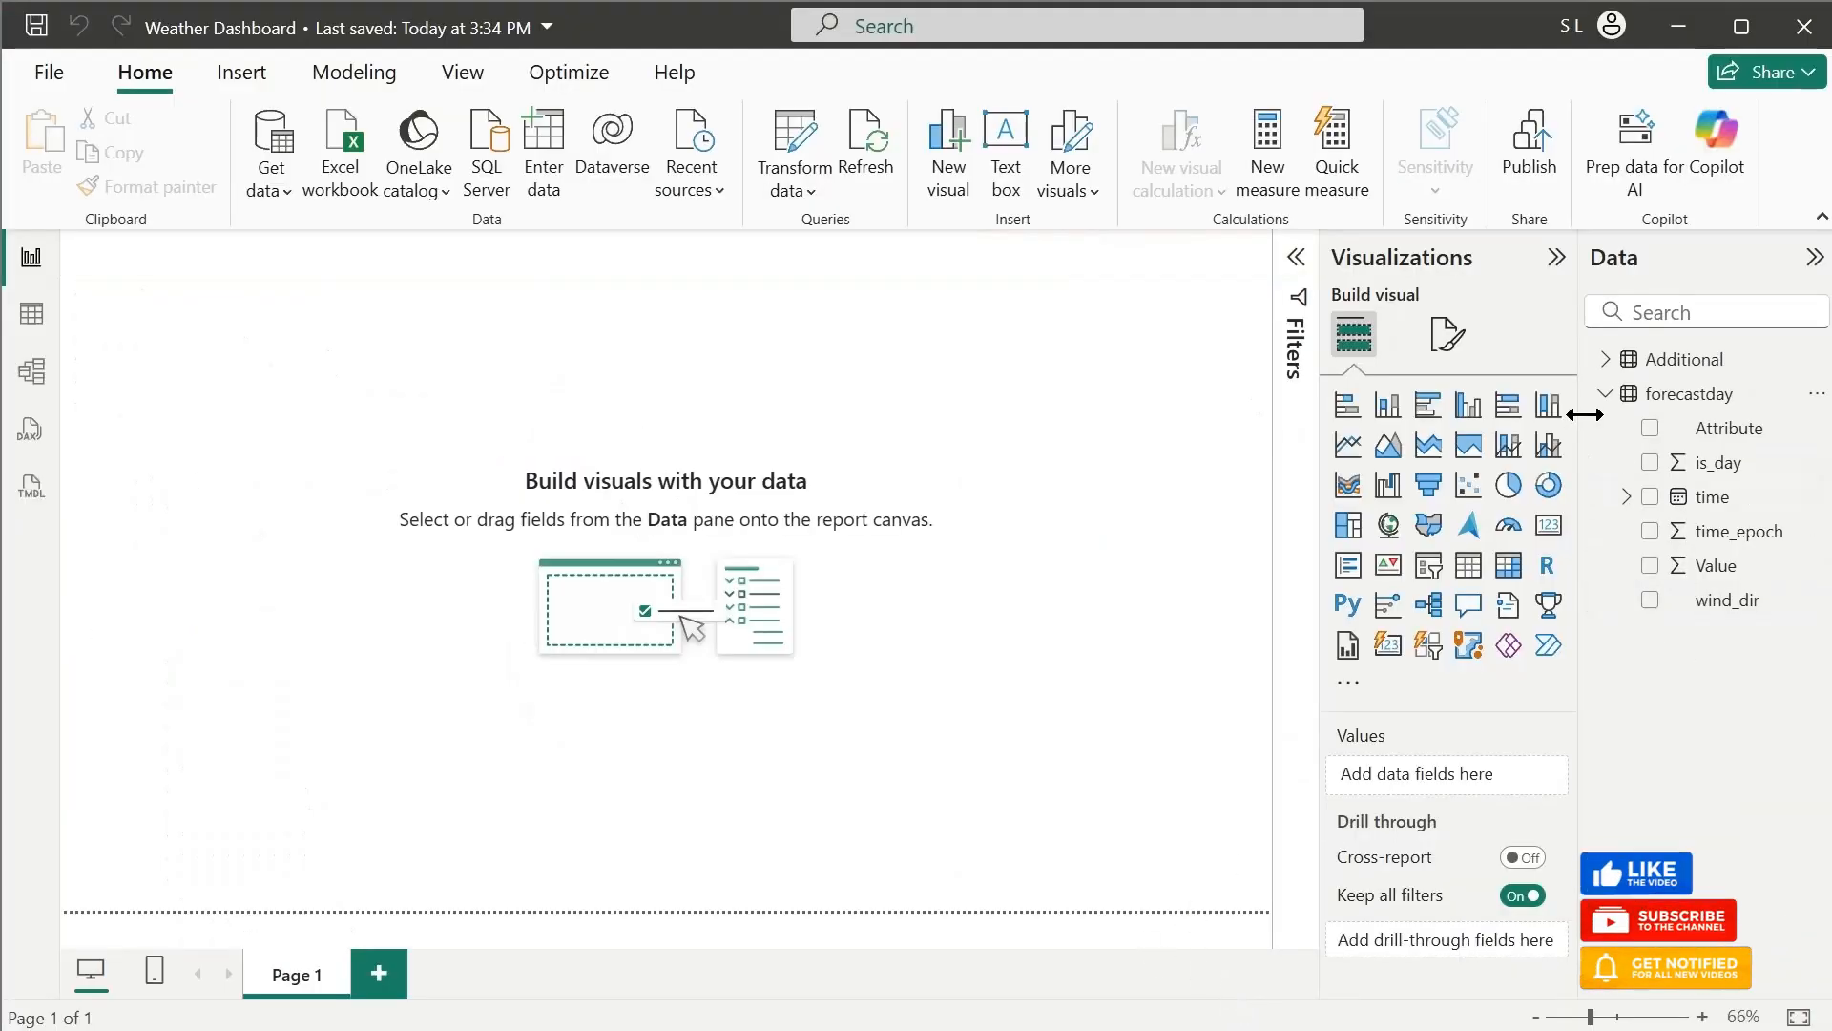
# Delete Column5 from the Additional table in the table view and save the report
pyautogui.click(1605, 360)
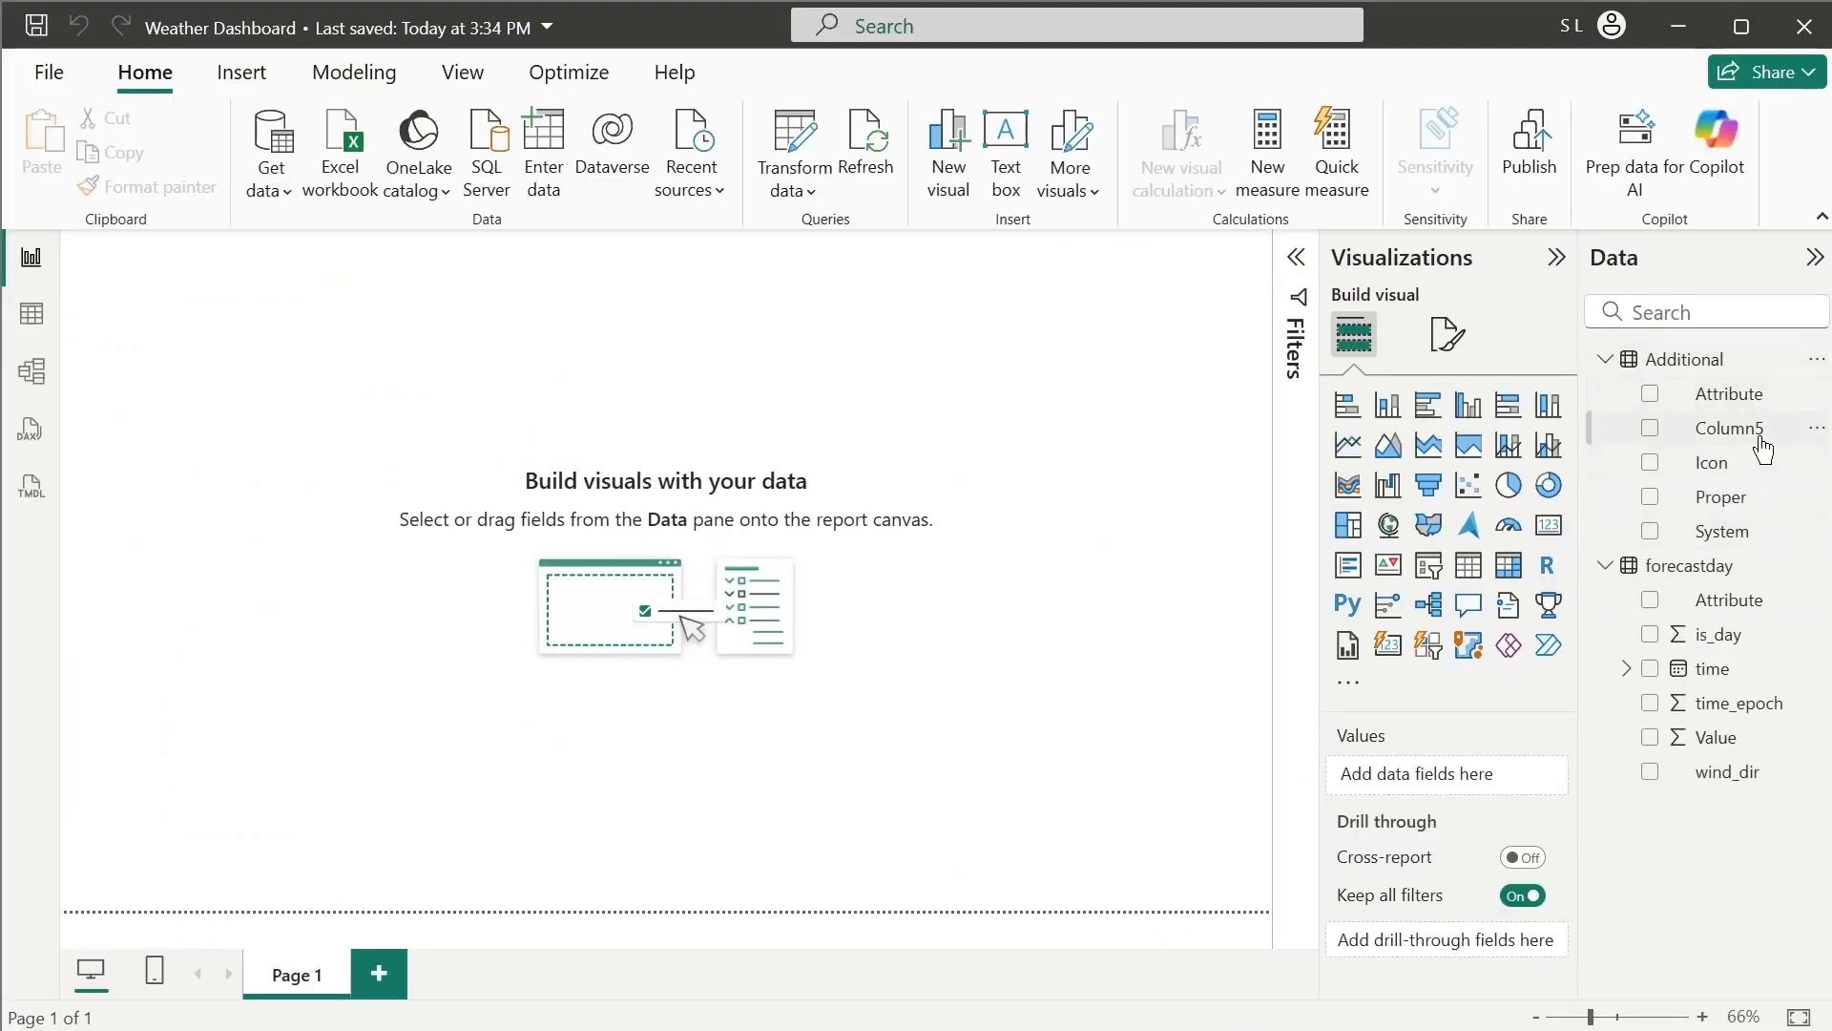
pyautogui.click(32, 314)
pyautogui.rightClick(499, 300)
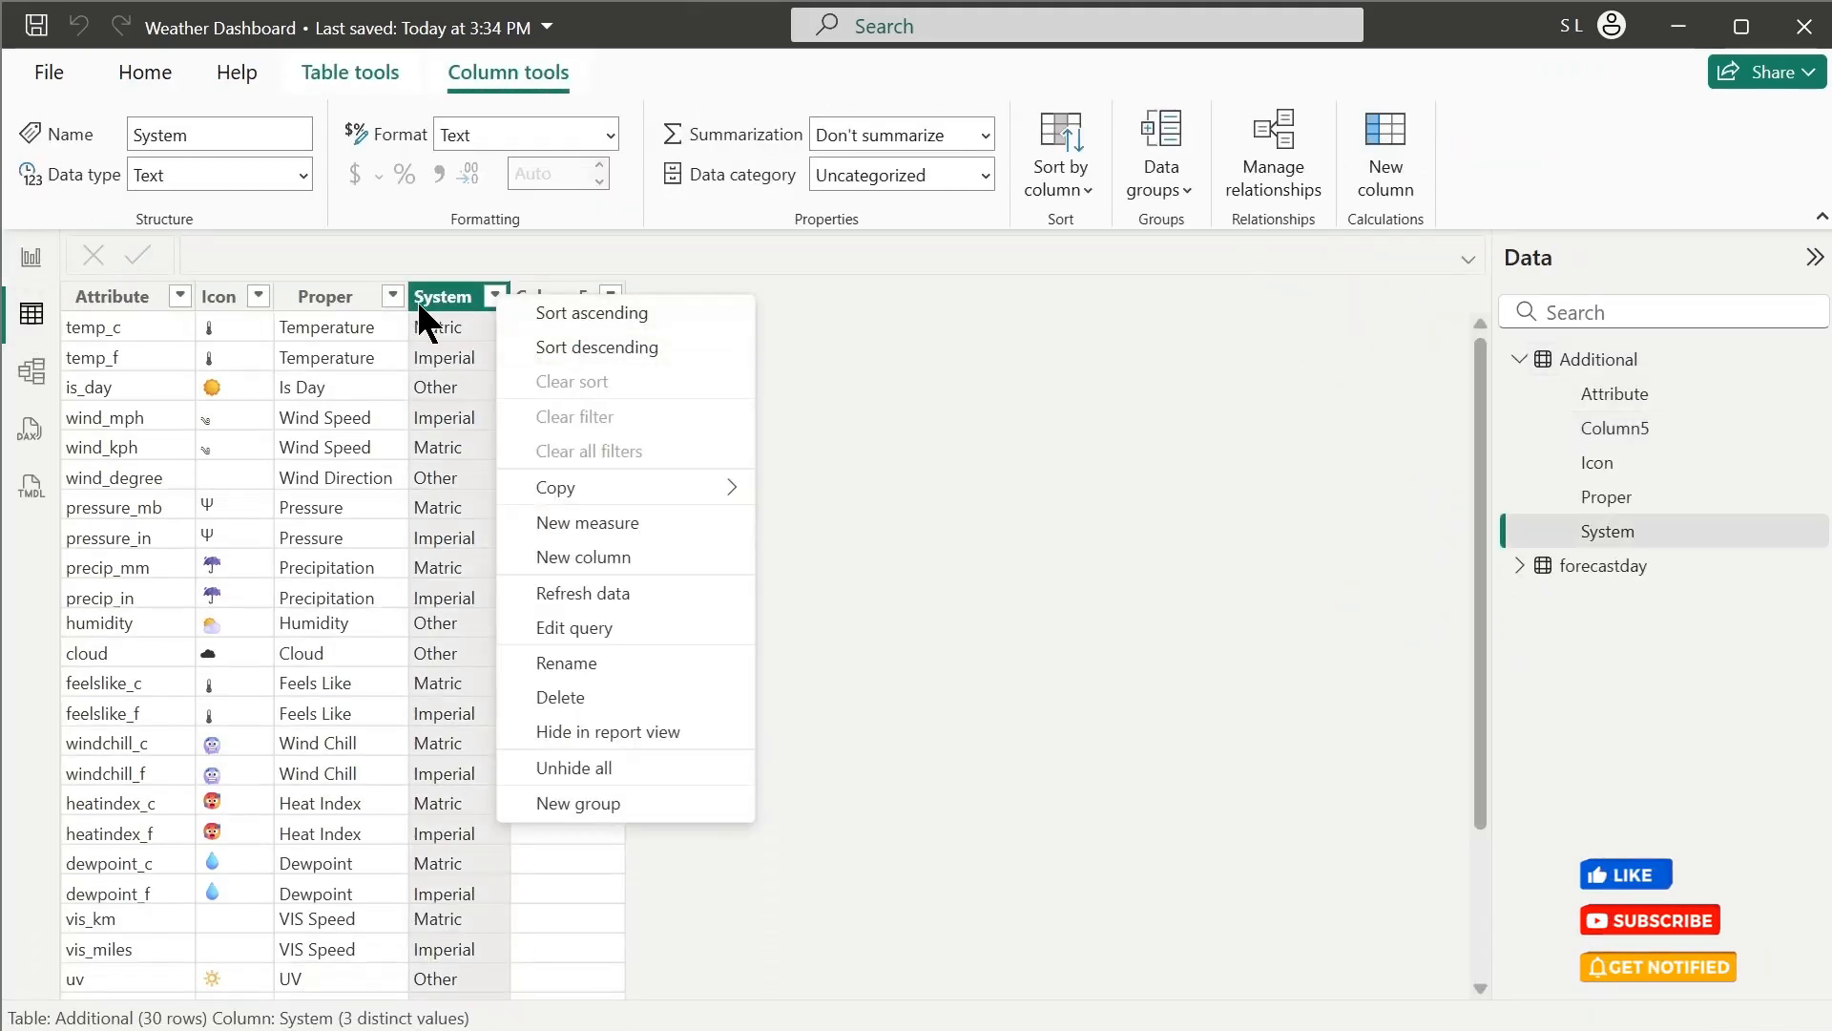
pyautogui.click(555, 300)
pyautogui.rightClick(556, 299)
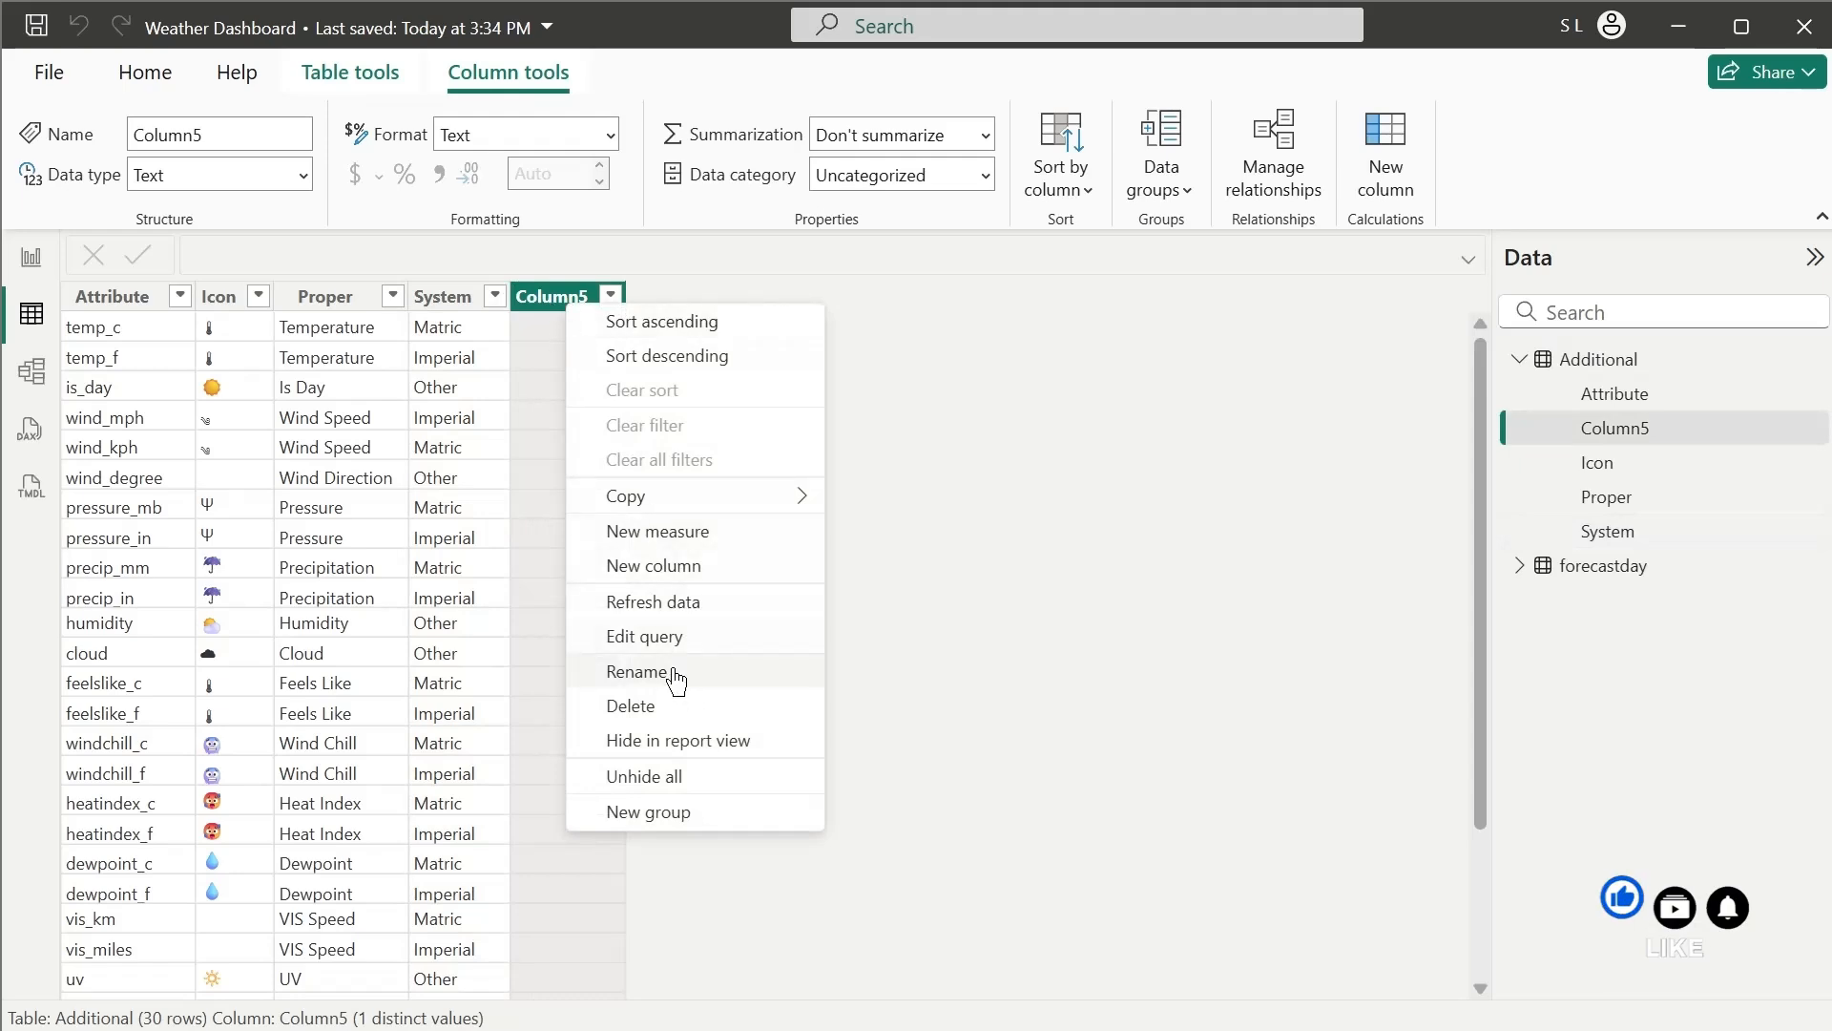
pyautogui.click(668, 703)
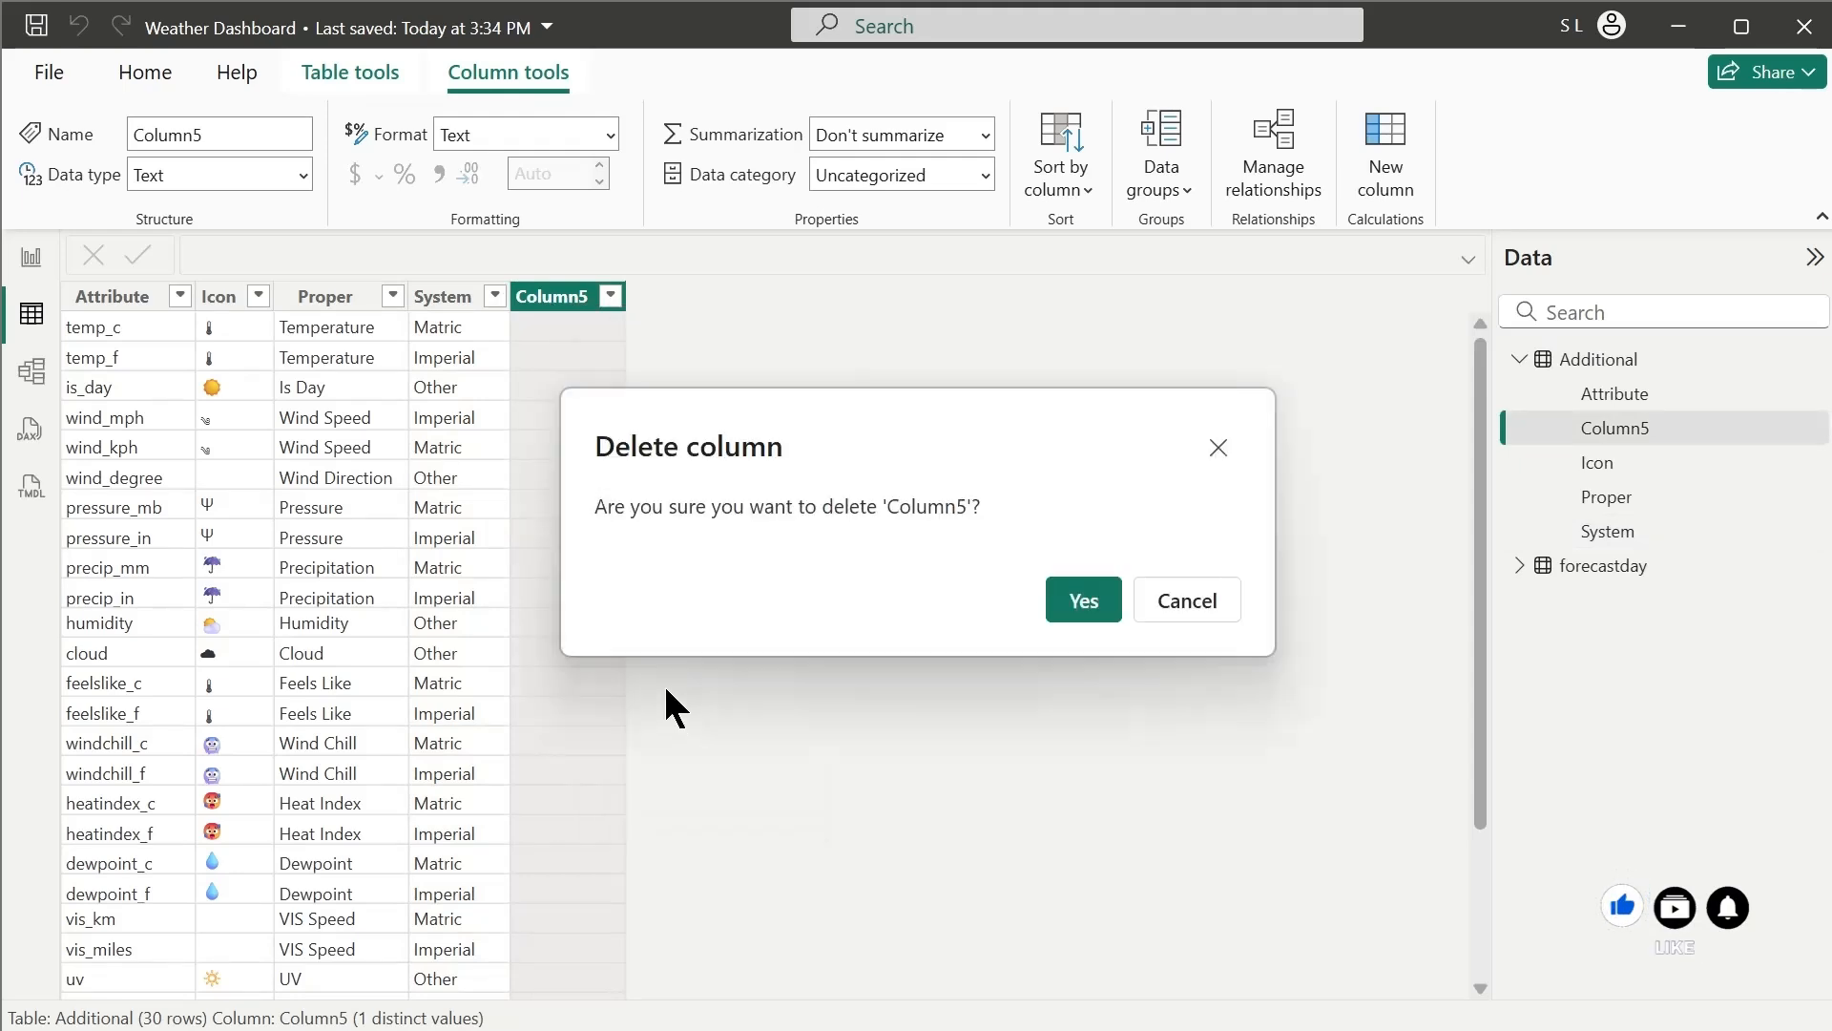
pyautogui.click(1081, 601)
pyautogui.click(428, 417)
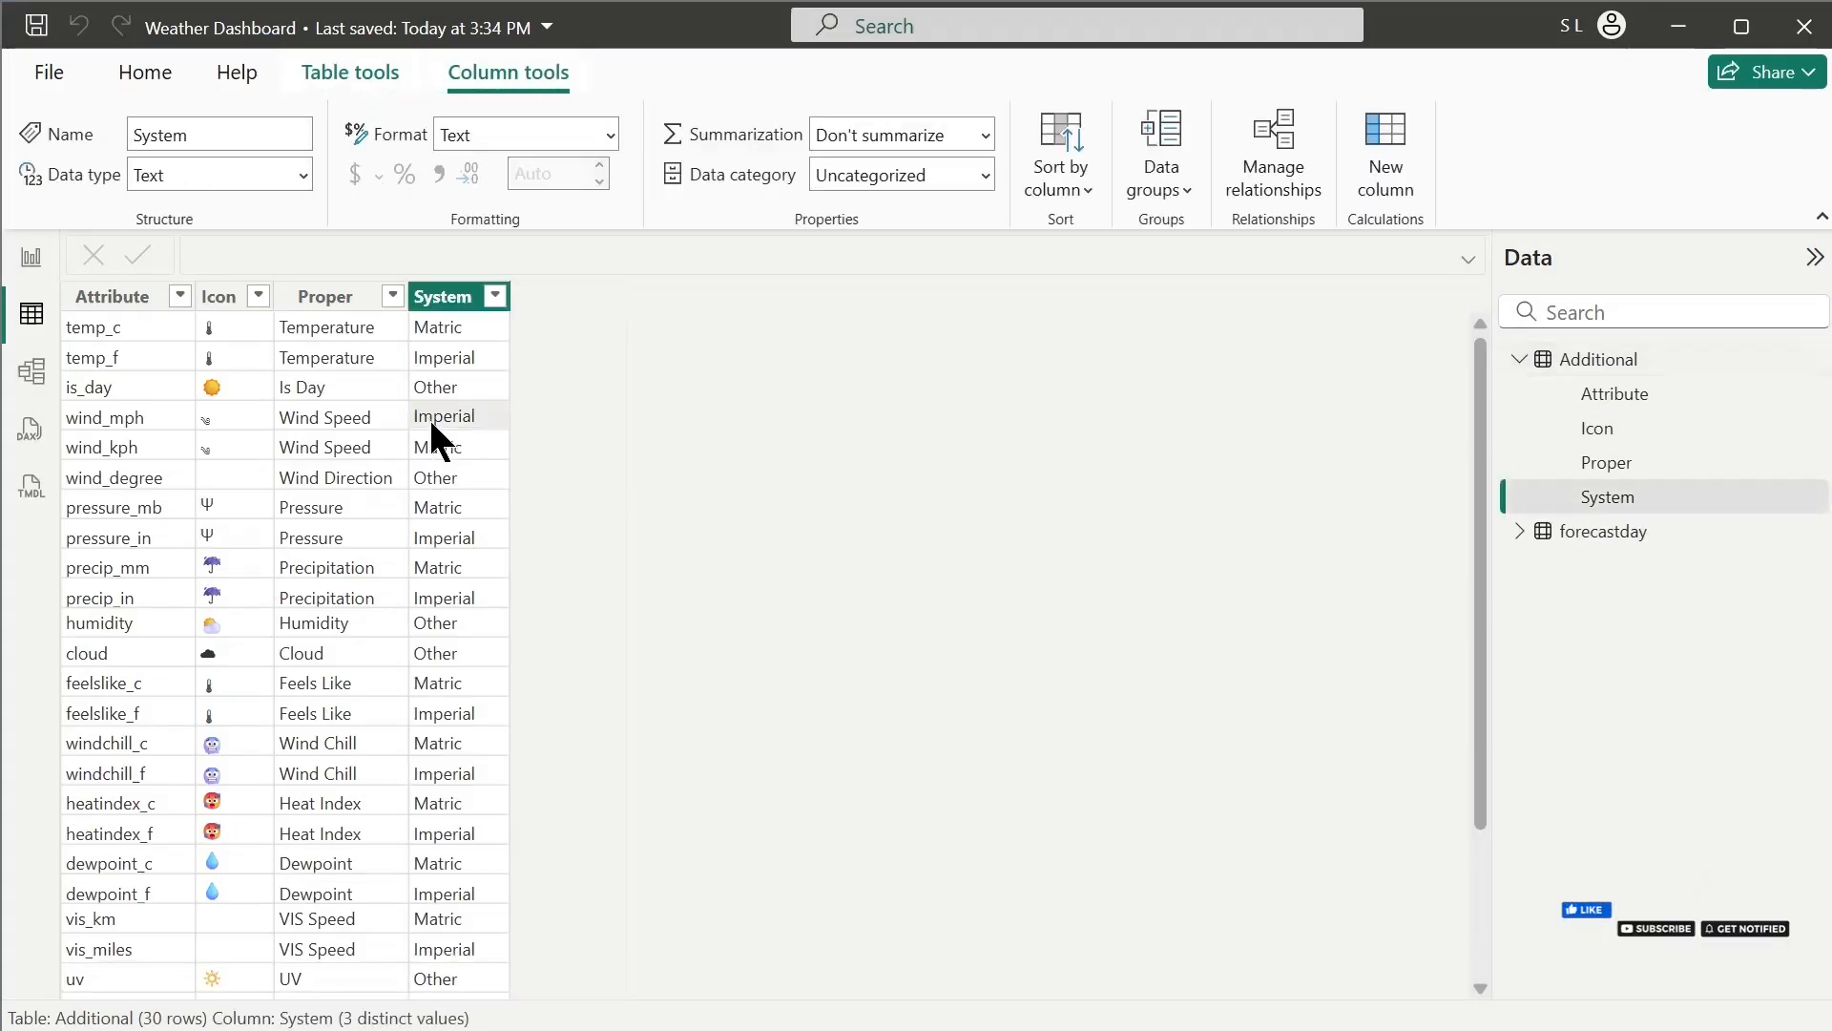
pyautogui.click(145, 75)
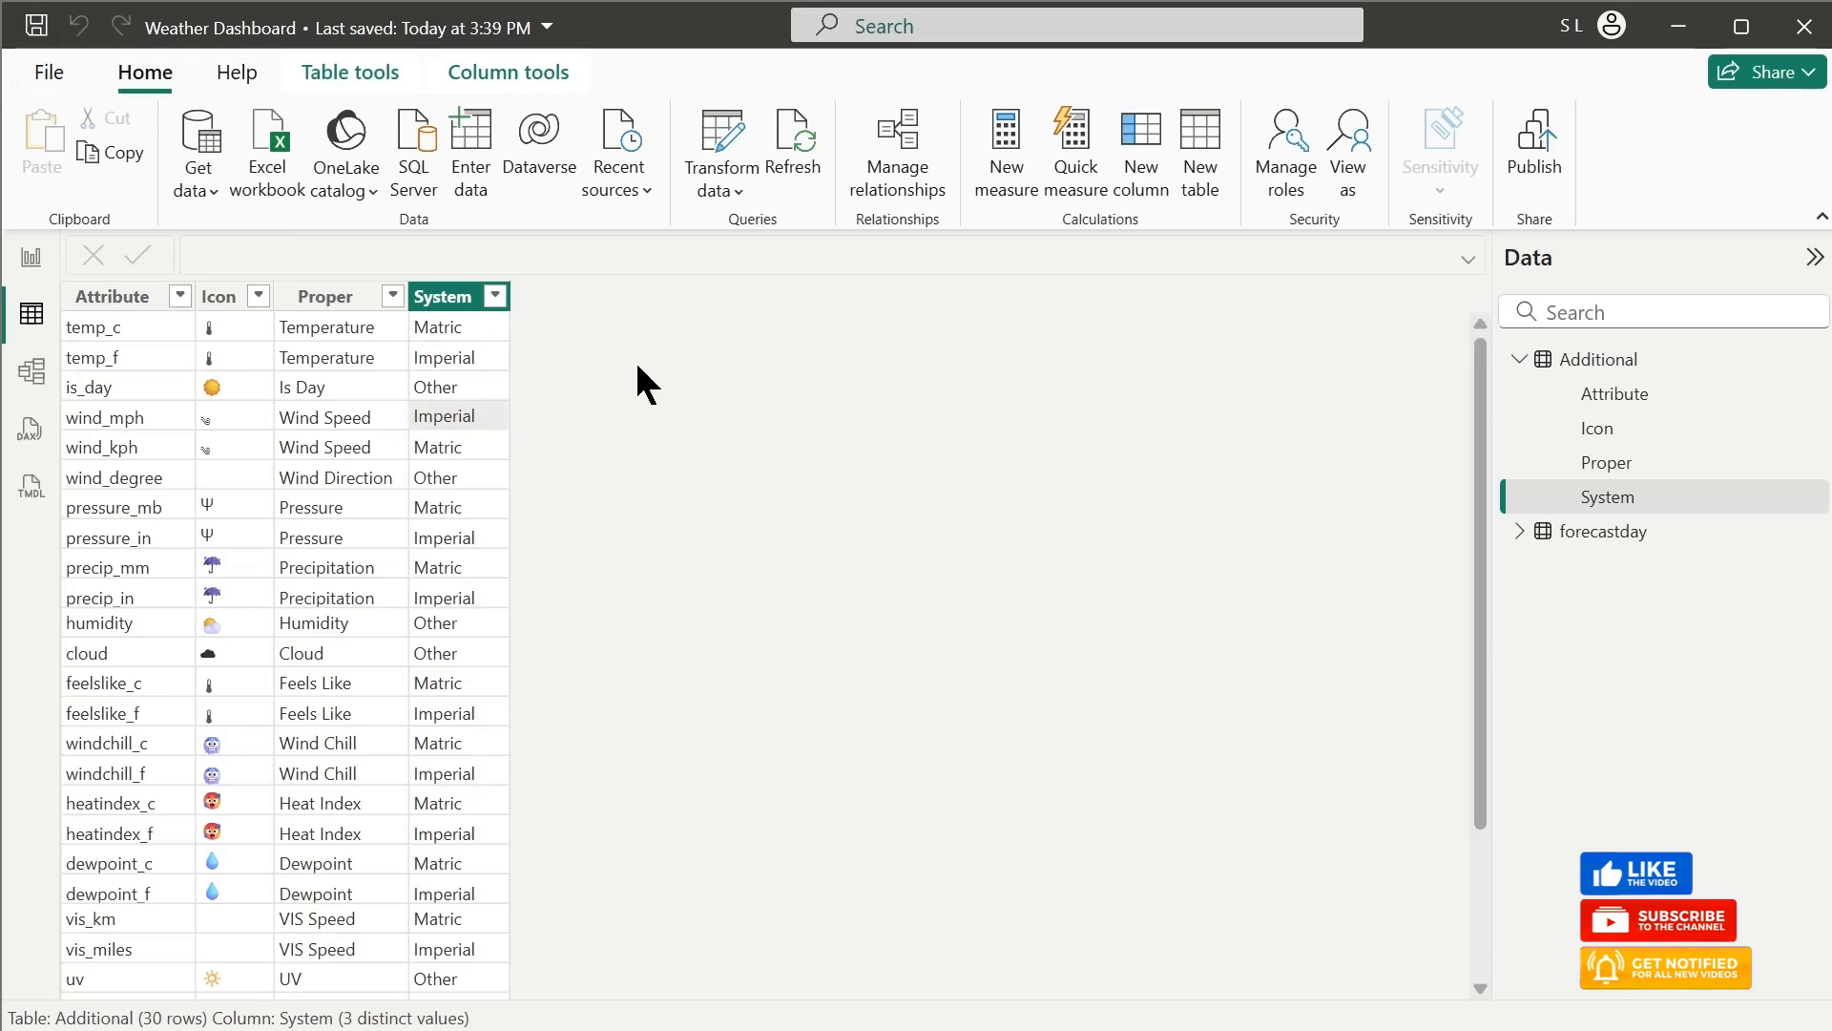
# Look over the rows of the Additional and forecastday tables, comparing their Attribute columns
pyautogui.scroll(-3, 638, 367)
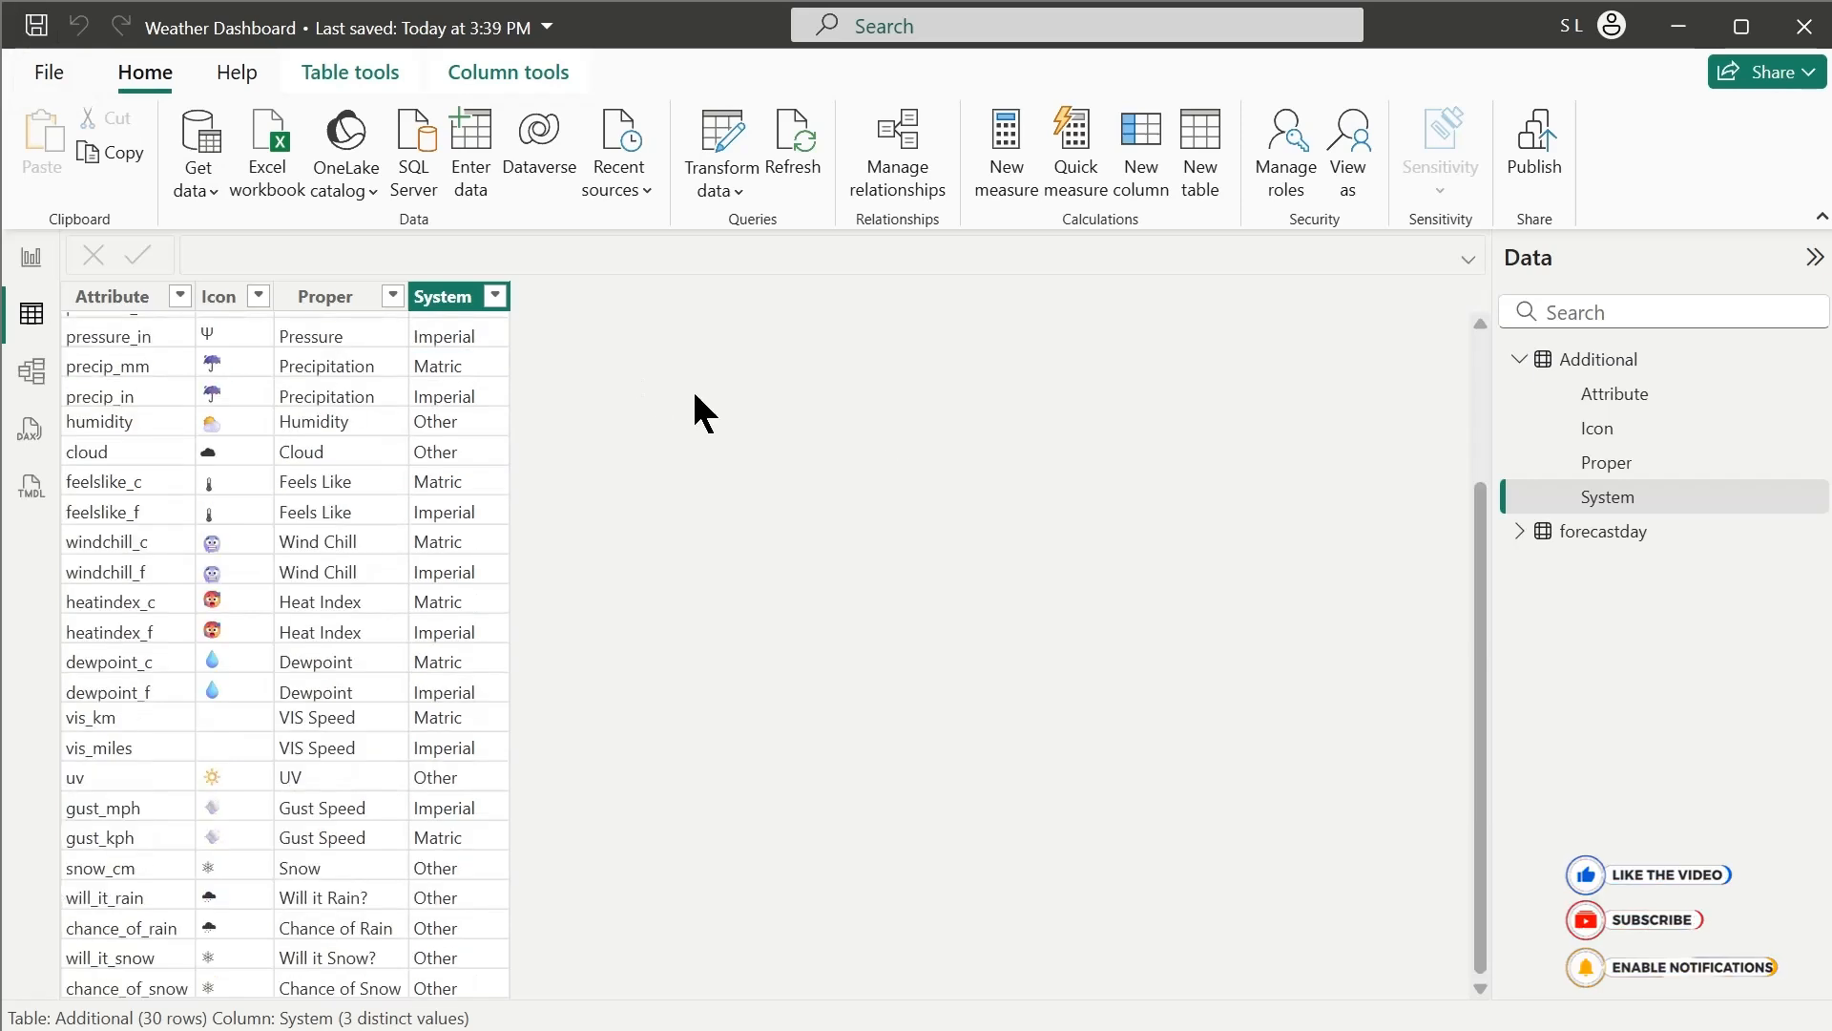
pyautogui.click(1521, 531)
pyautogui.click(1613, 532)
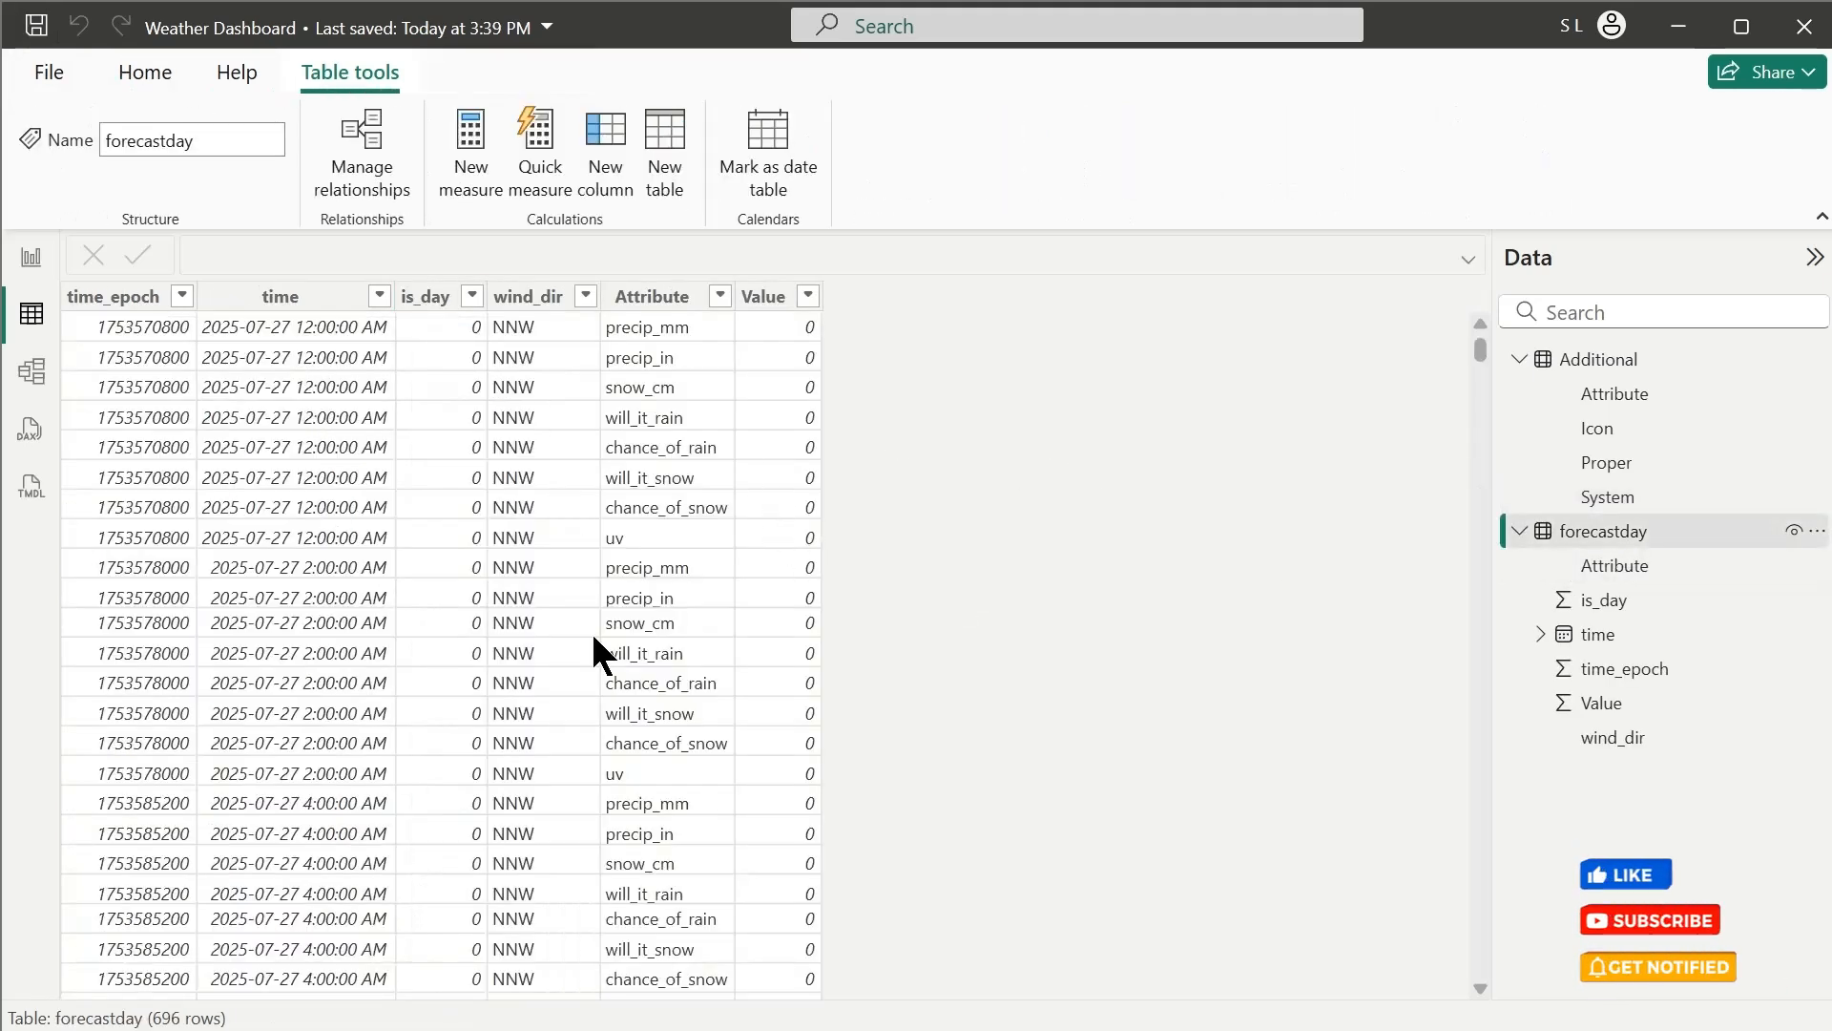
pyautogui.scroll(-8, 733, 694)
pyautogui.scroll(8, 733, 695)
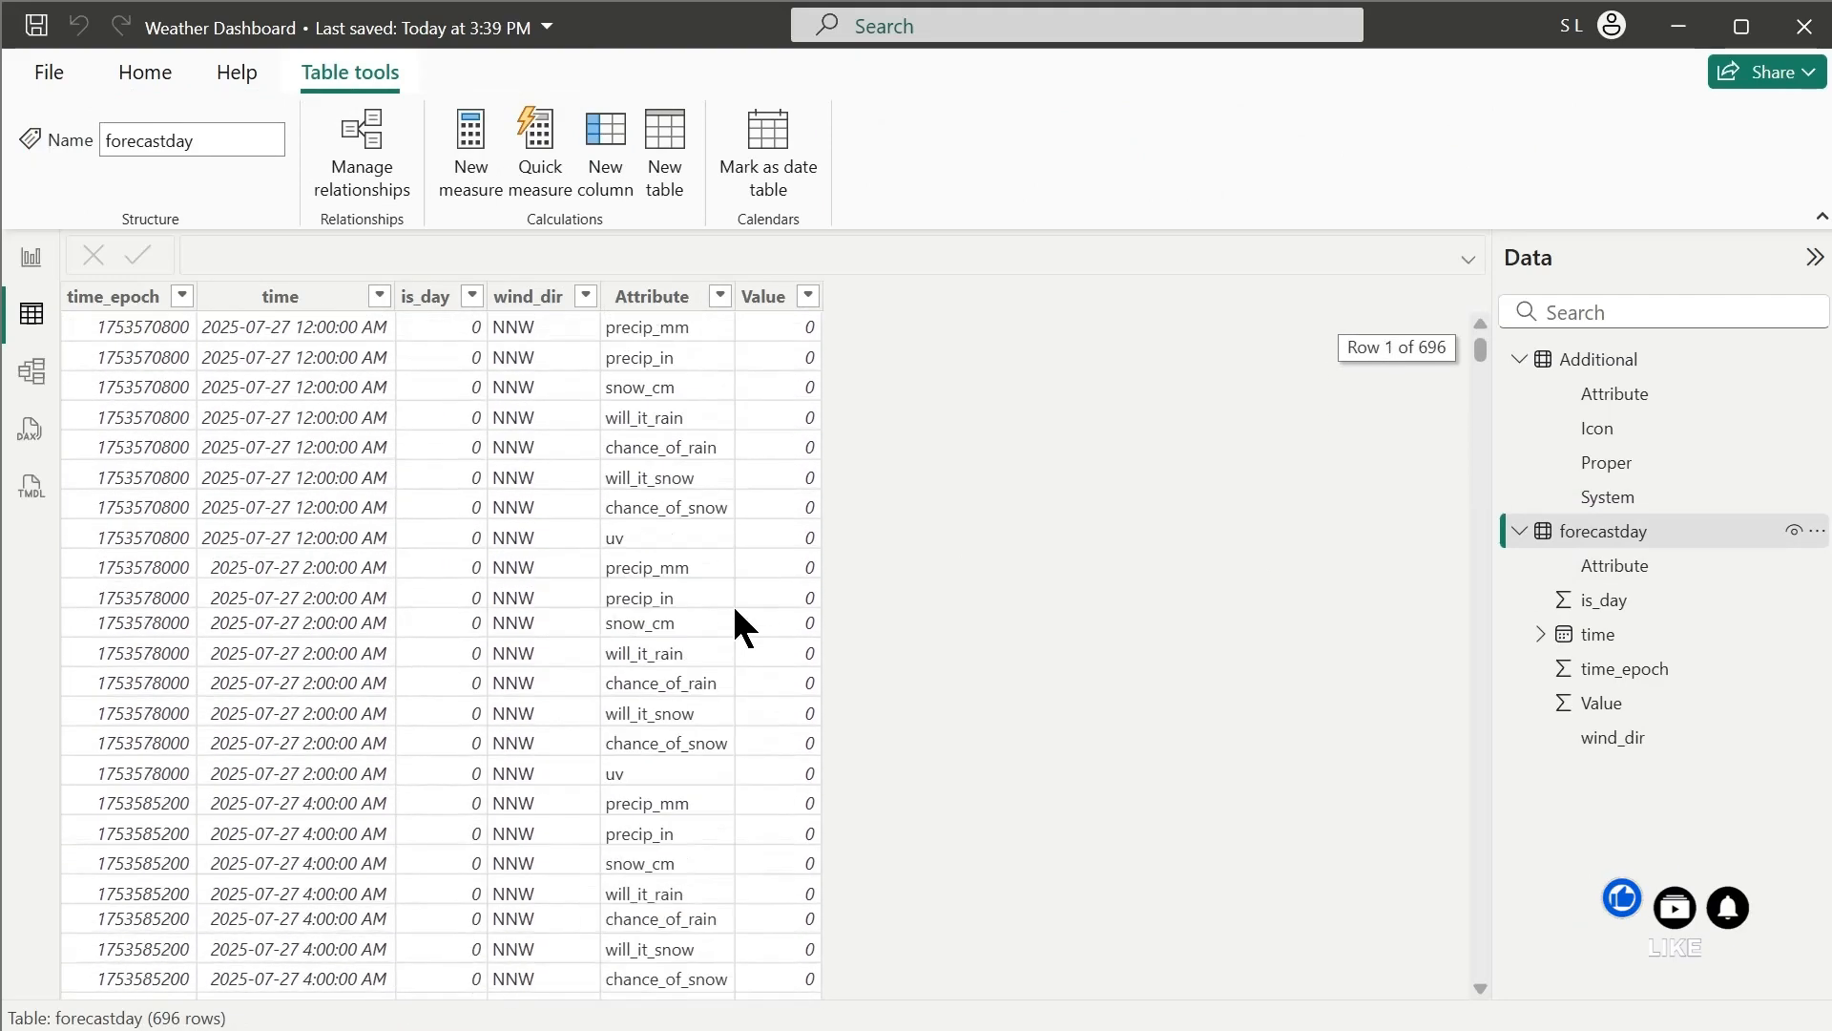
pyautogui.scroll(-20, 944, 626)
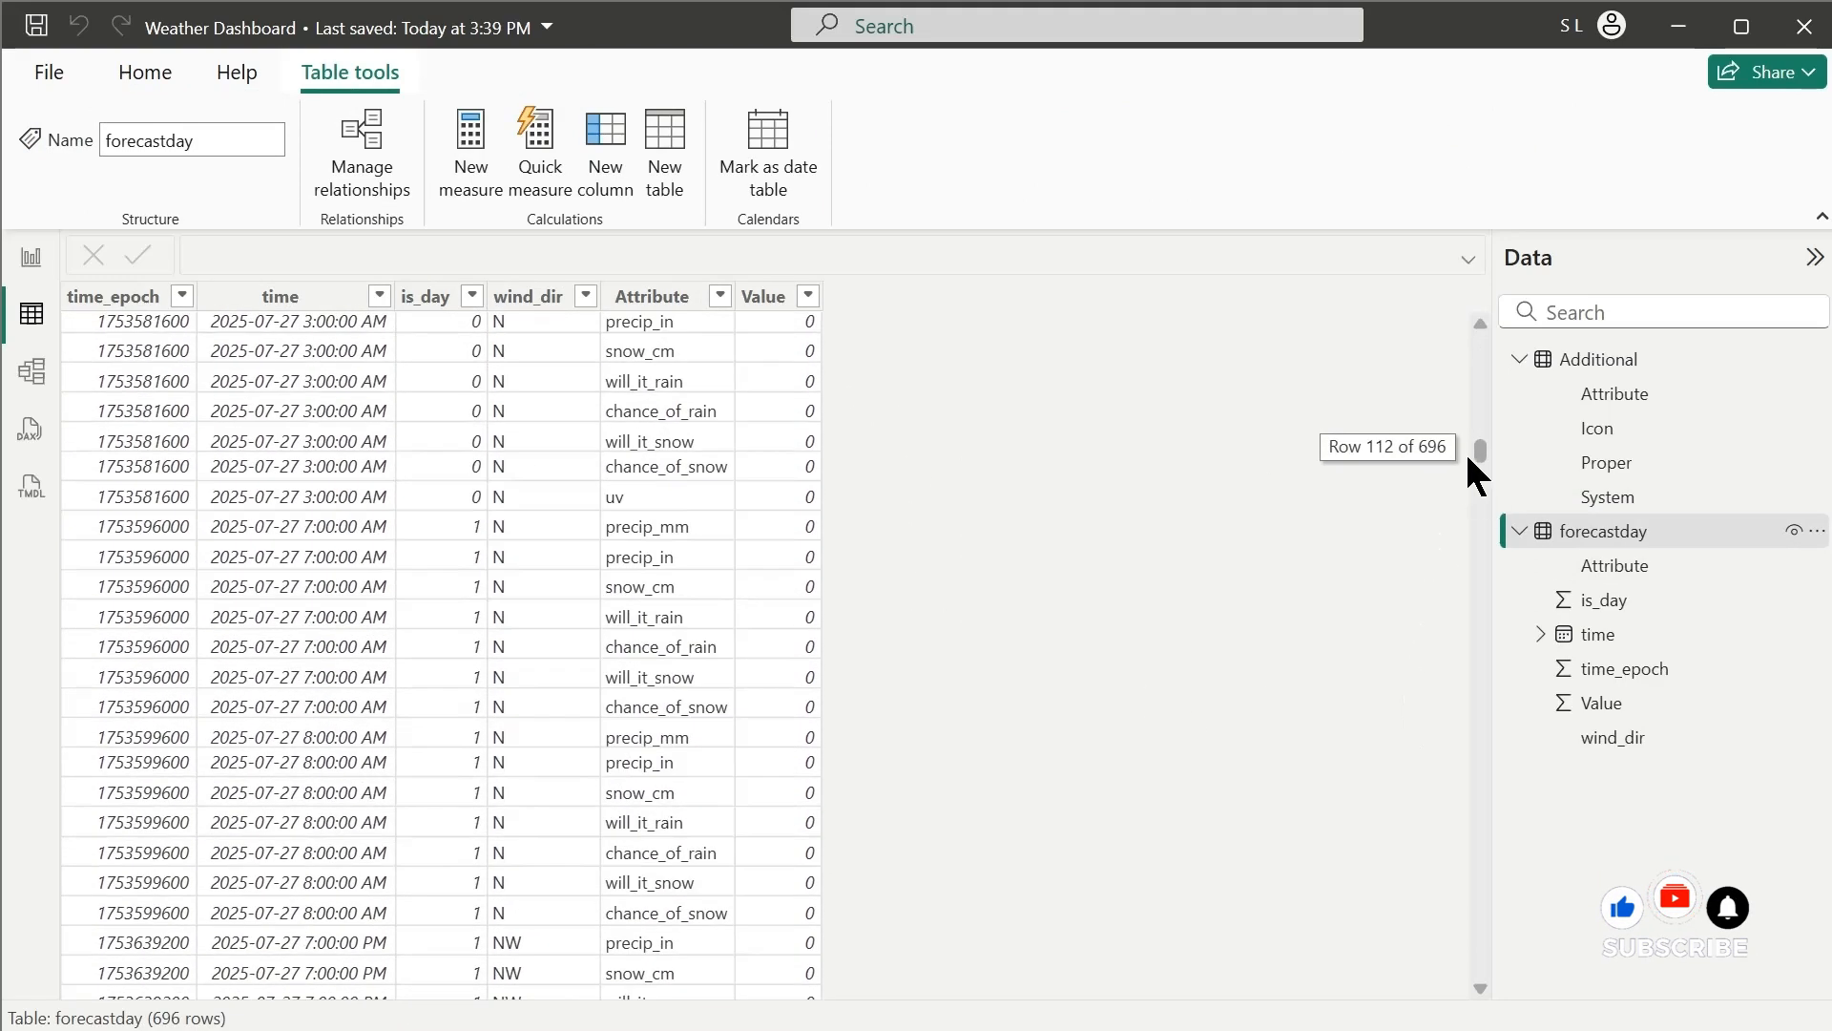
pyautogui.moveTo(1472, 565); pyautogui.dragTo(1182, 561)
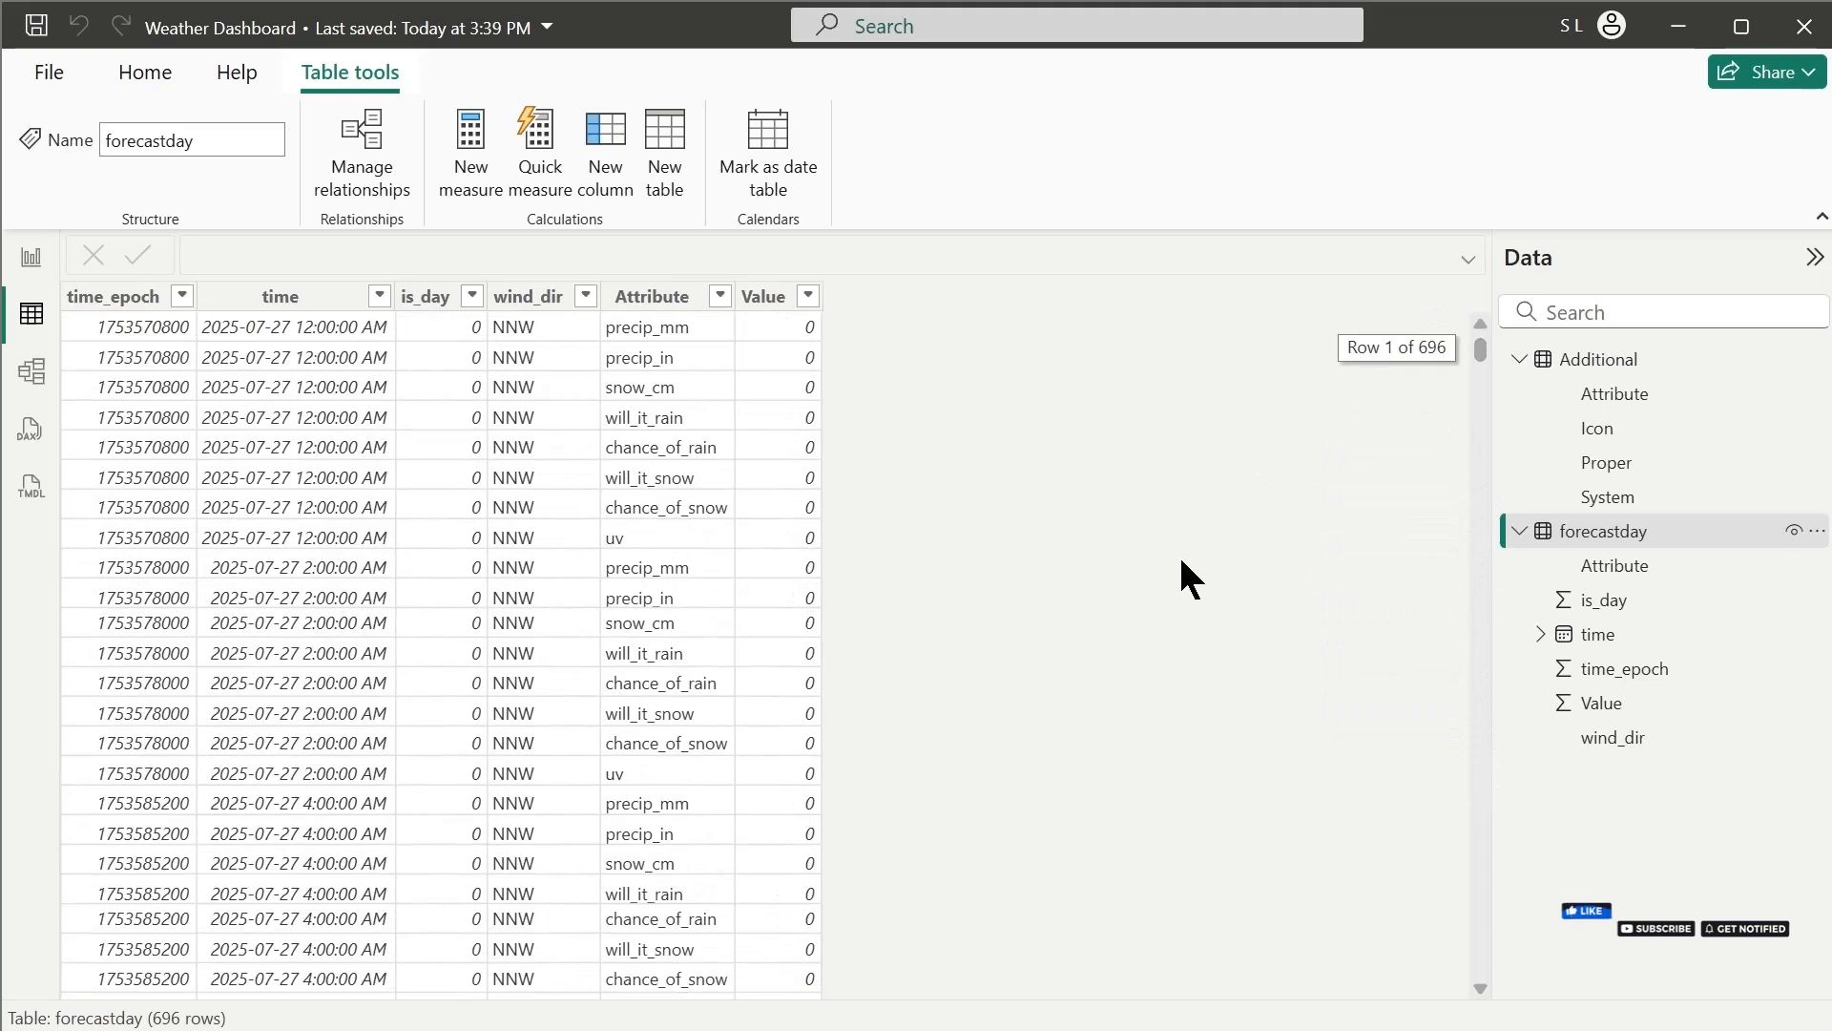
pyautogui.click(1596, 364)
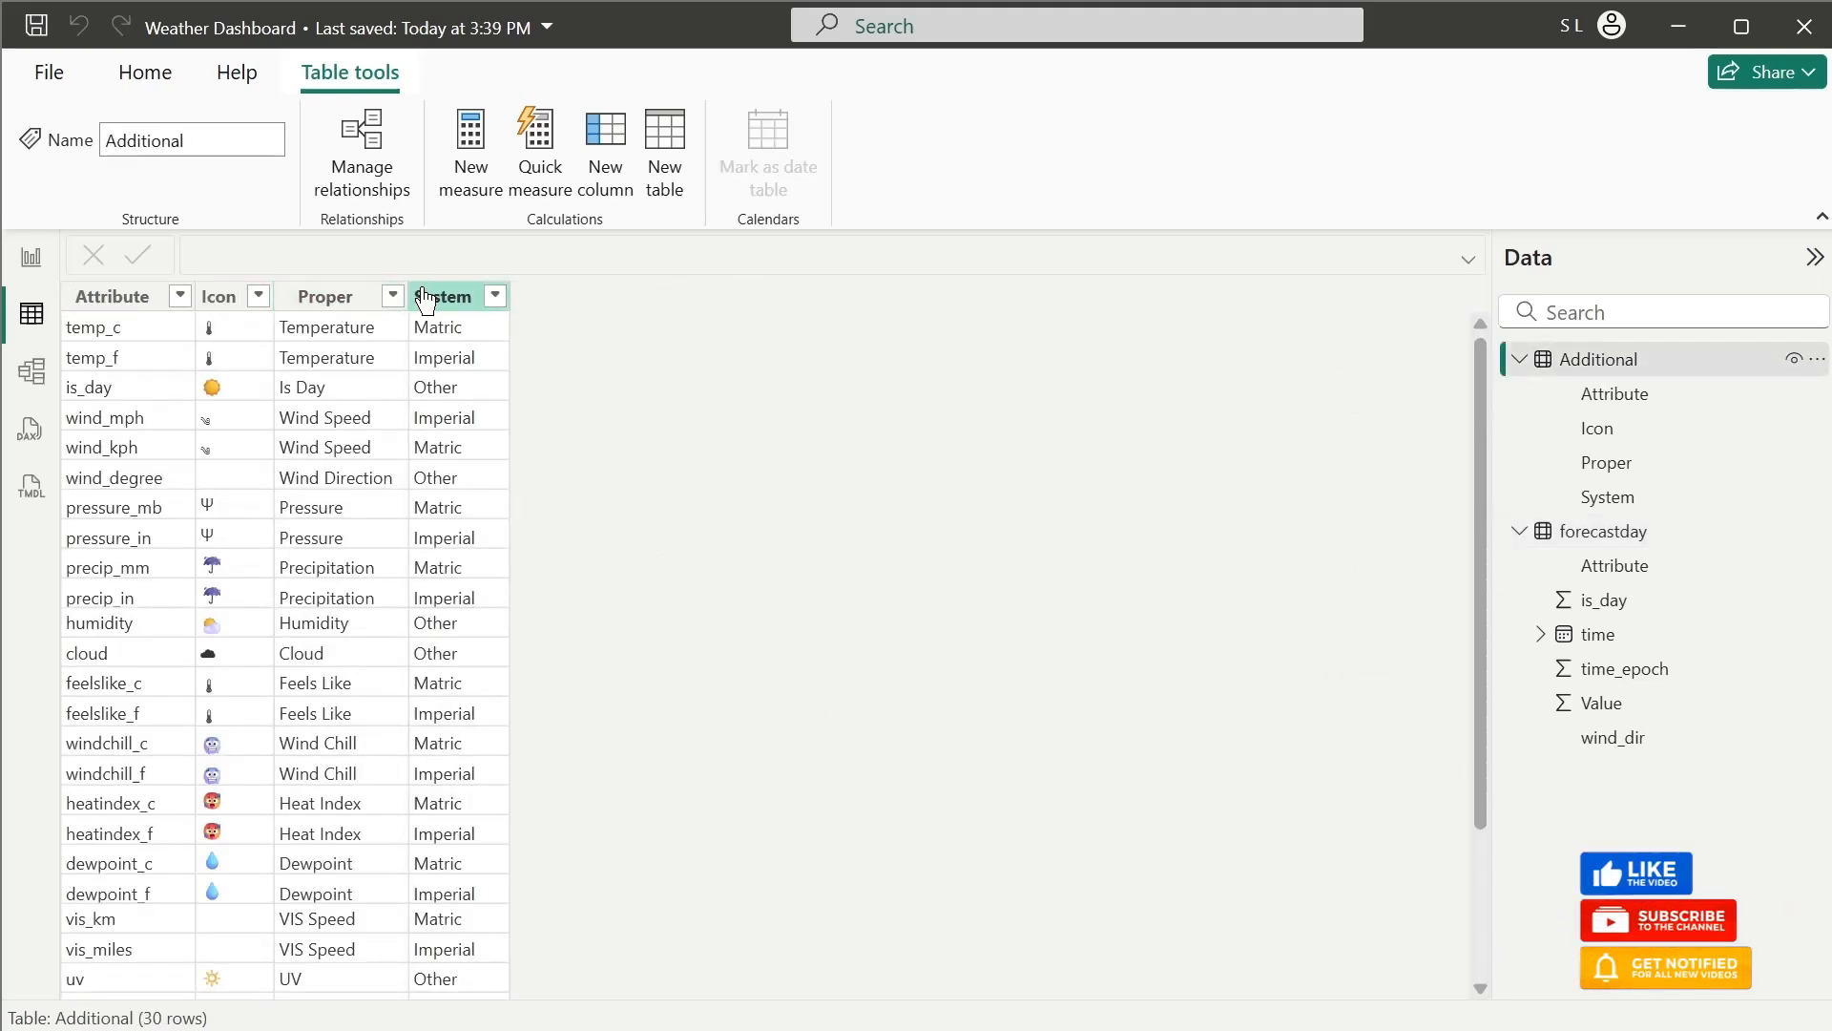
# Move the Additional table down and away from forecastday in the model diagram, and save the report with the forecastday data open
pyautogui.click(33, 372)
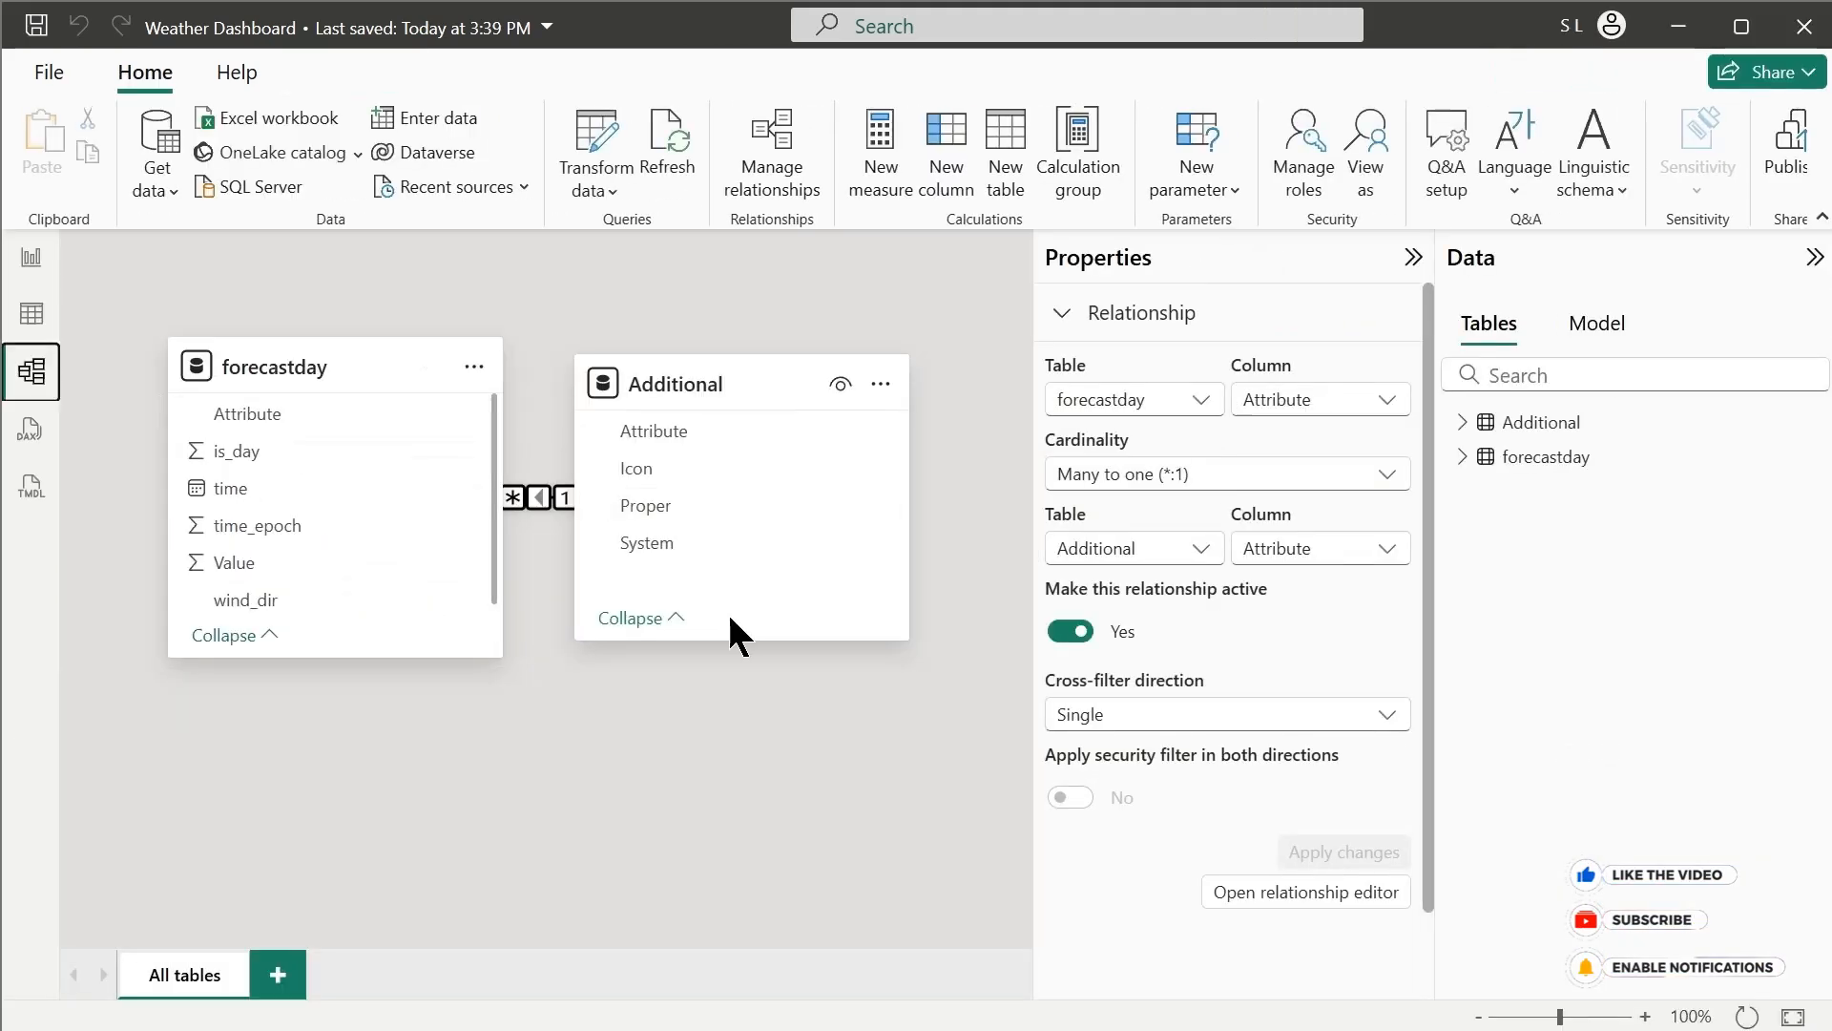
pyautogui.moveTo(741, 410); pyautogui.dragTo(779, 604)
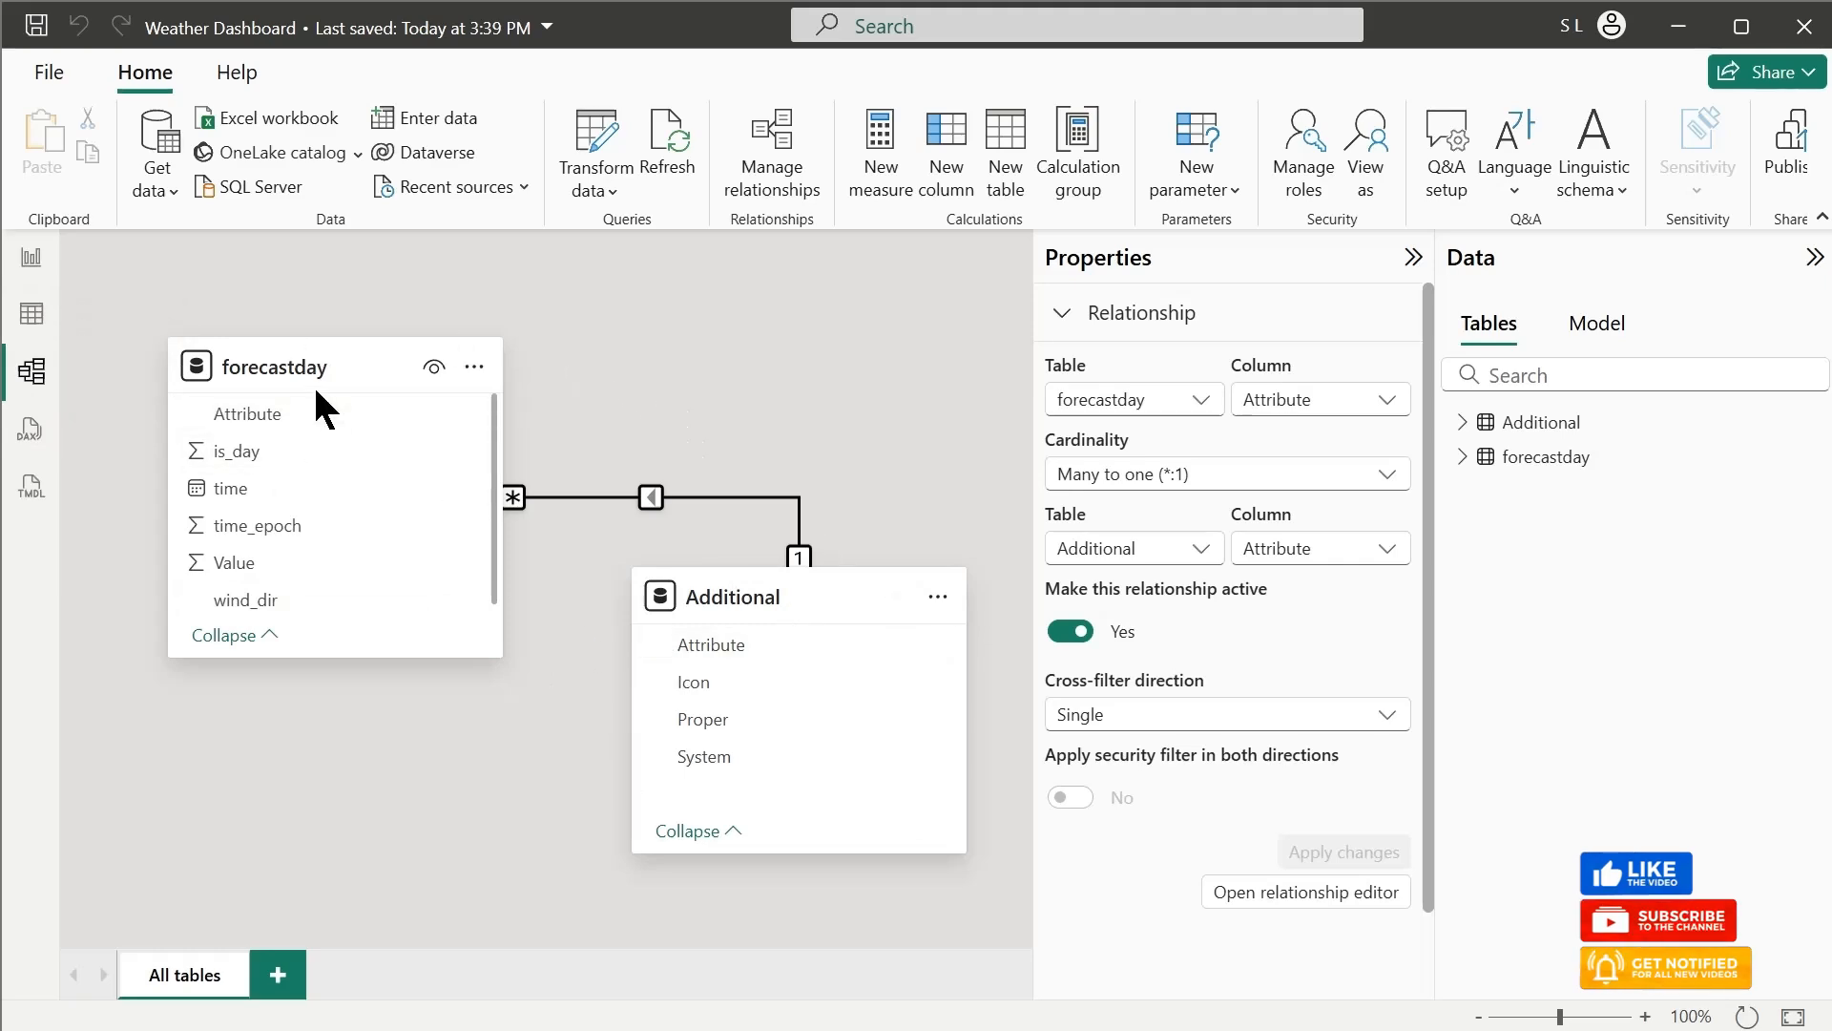
pyautogui.click(28, 315)
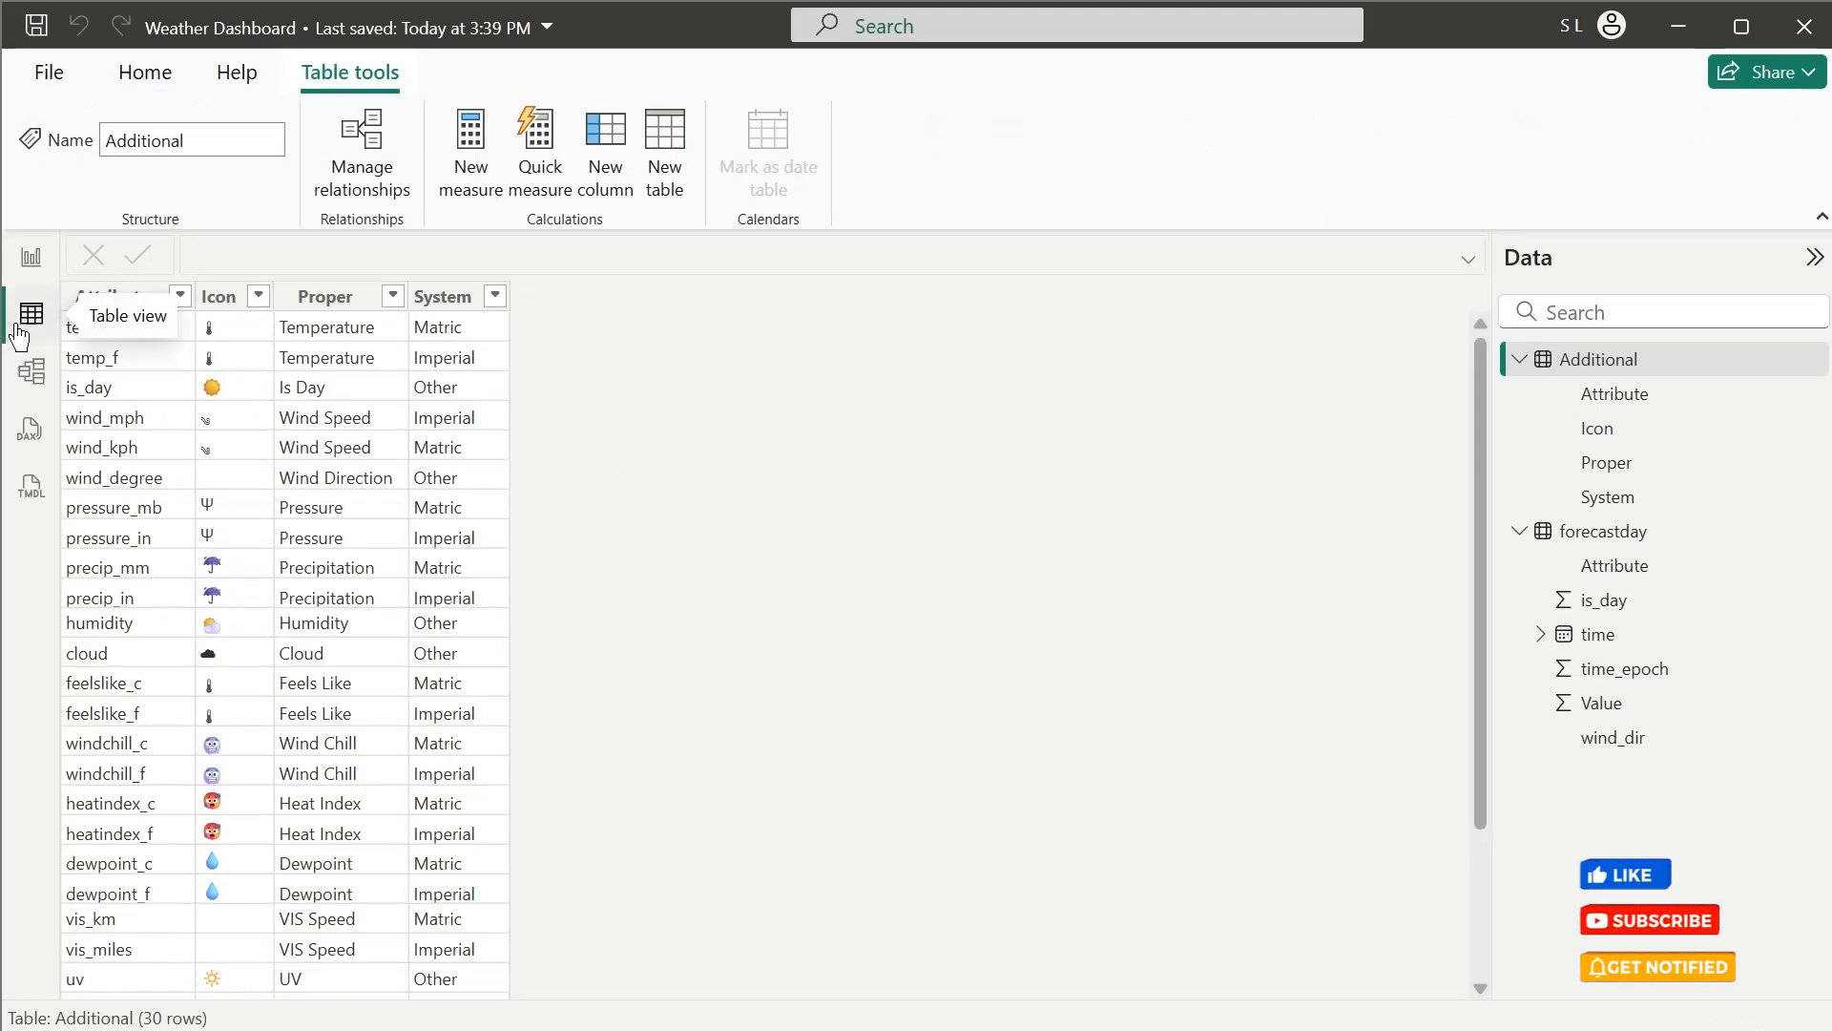
pyautogui.click(1623, 533)
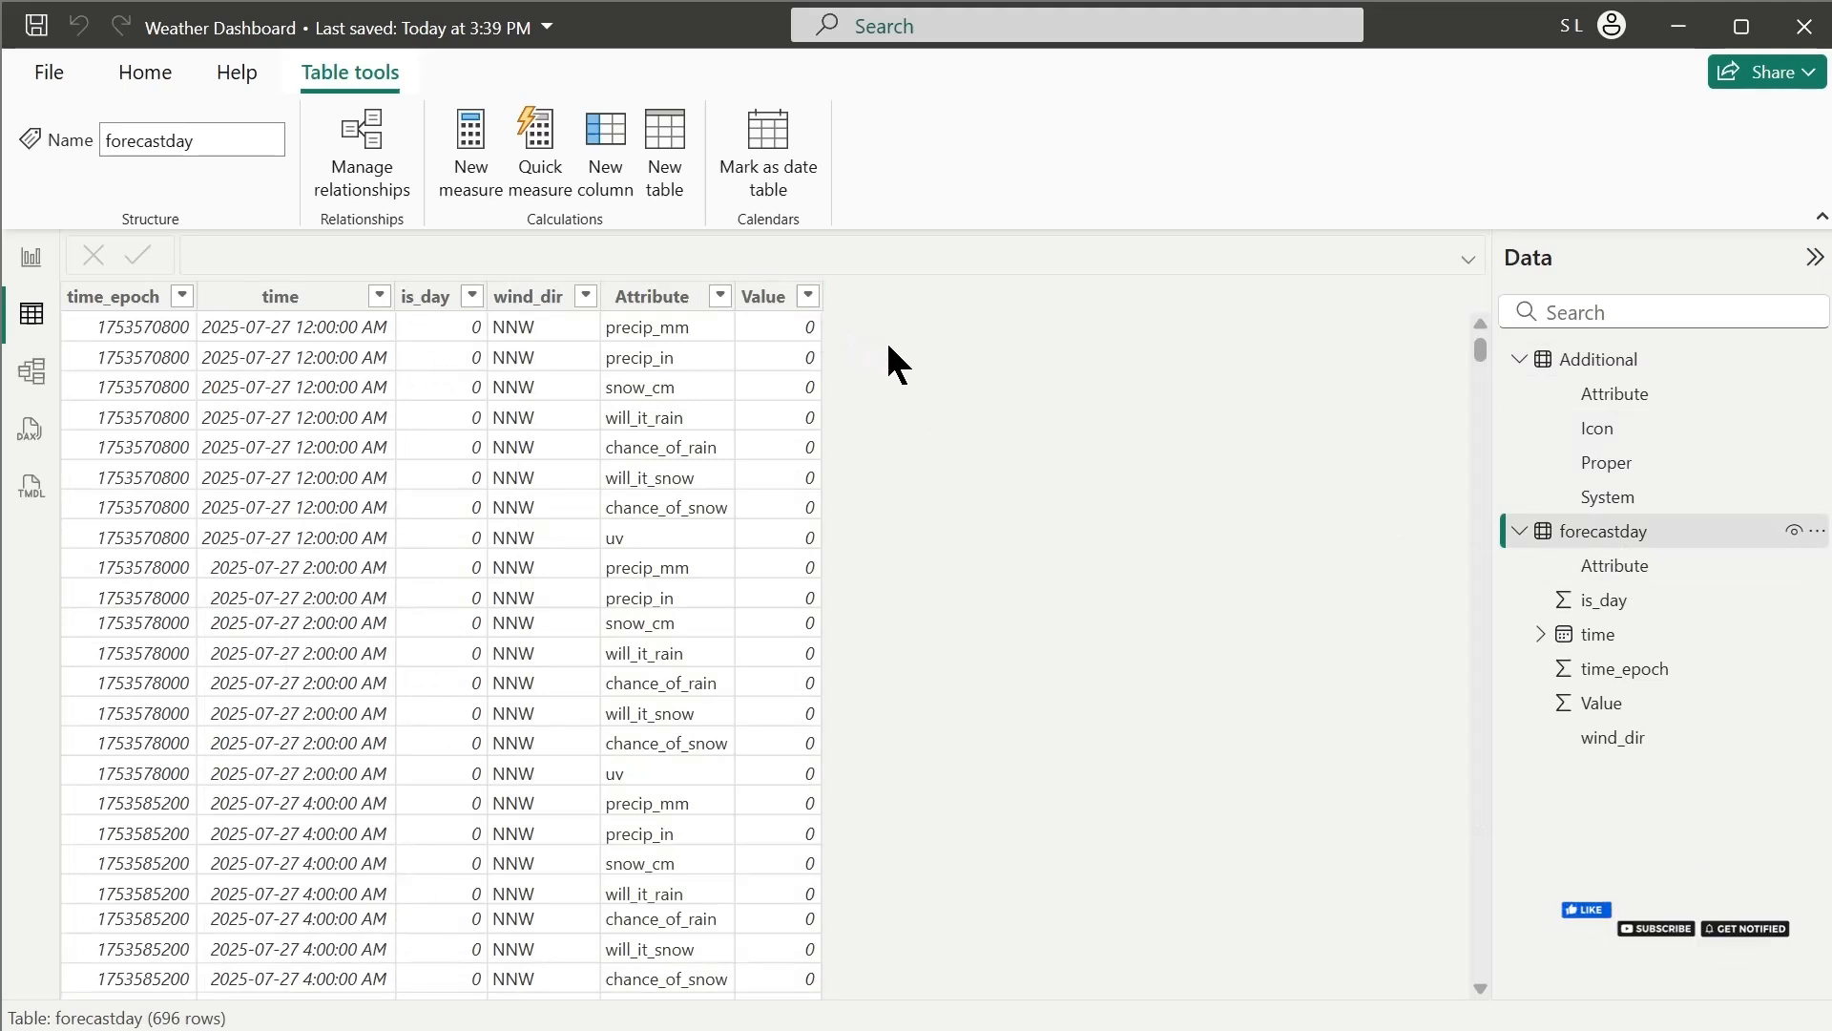
pyautogui.hotkey('ctrl', 's')
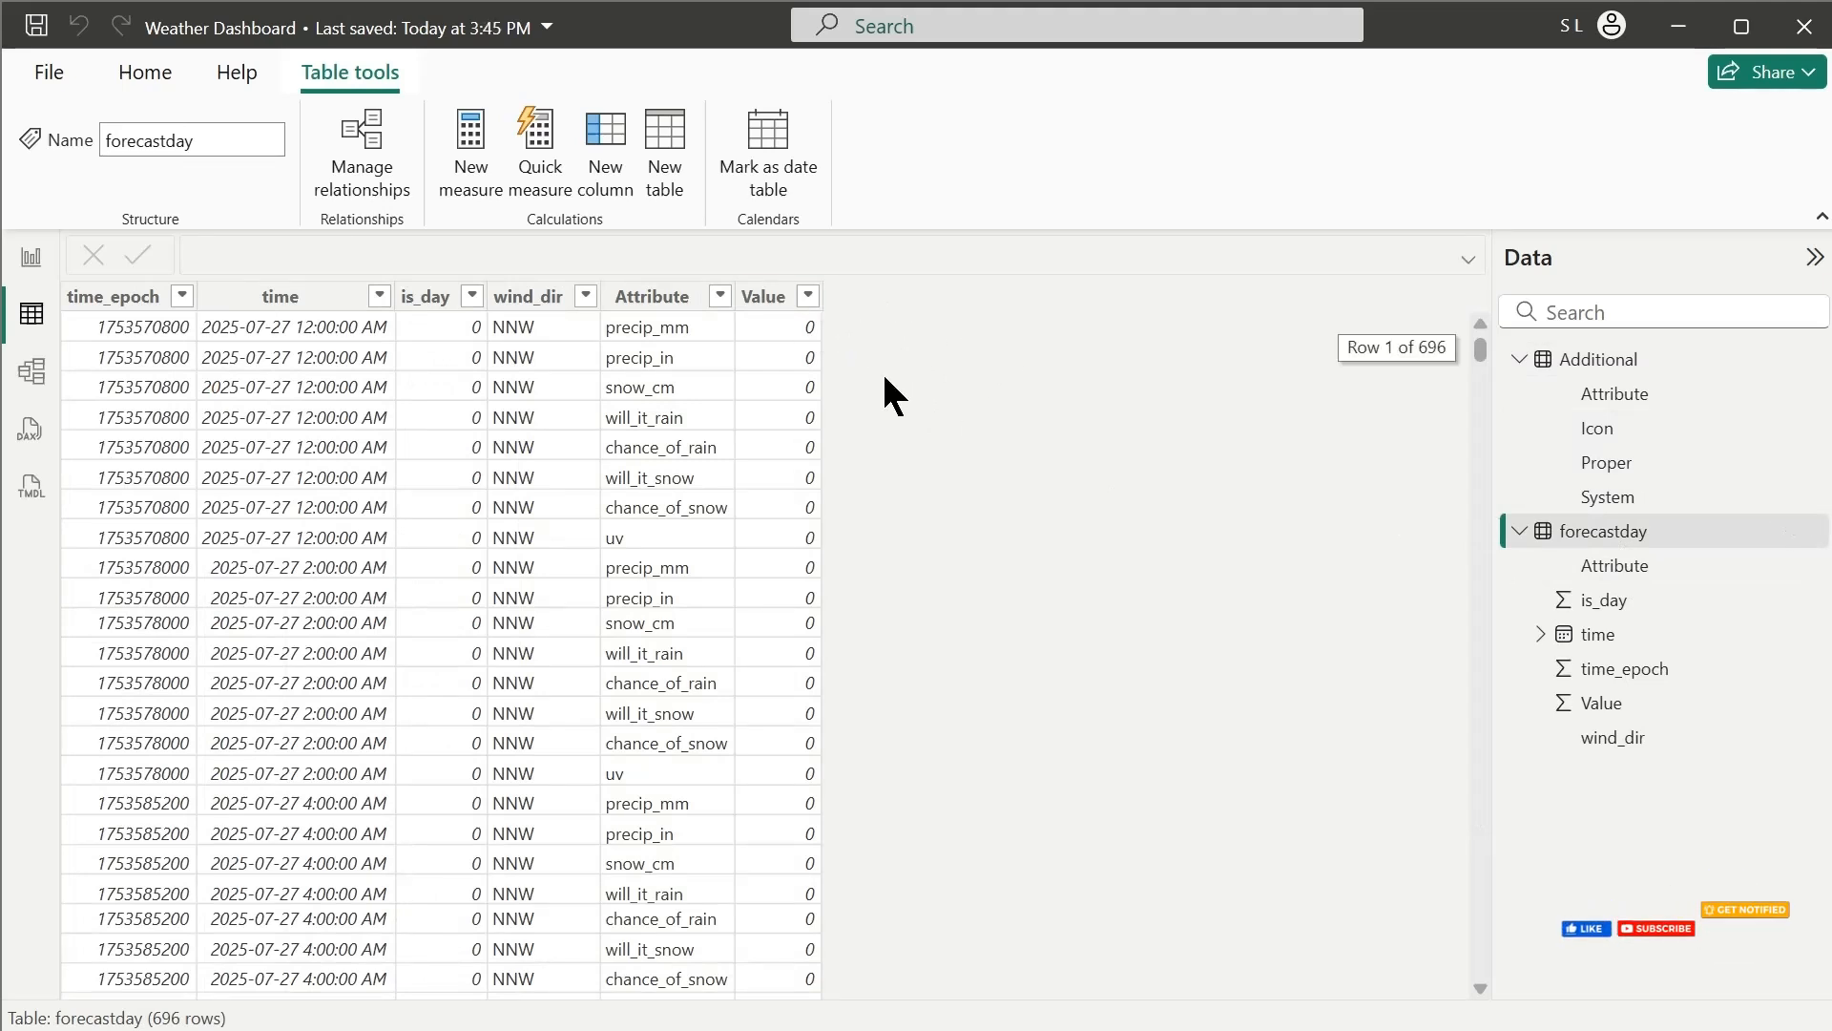
# Add a calculated column to forecastday with the formula Icon = related(Additional[Icon])
pyautogui.click(607, 172)
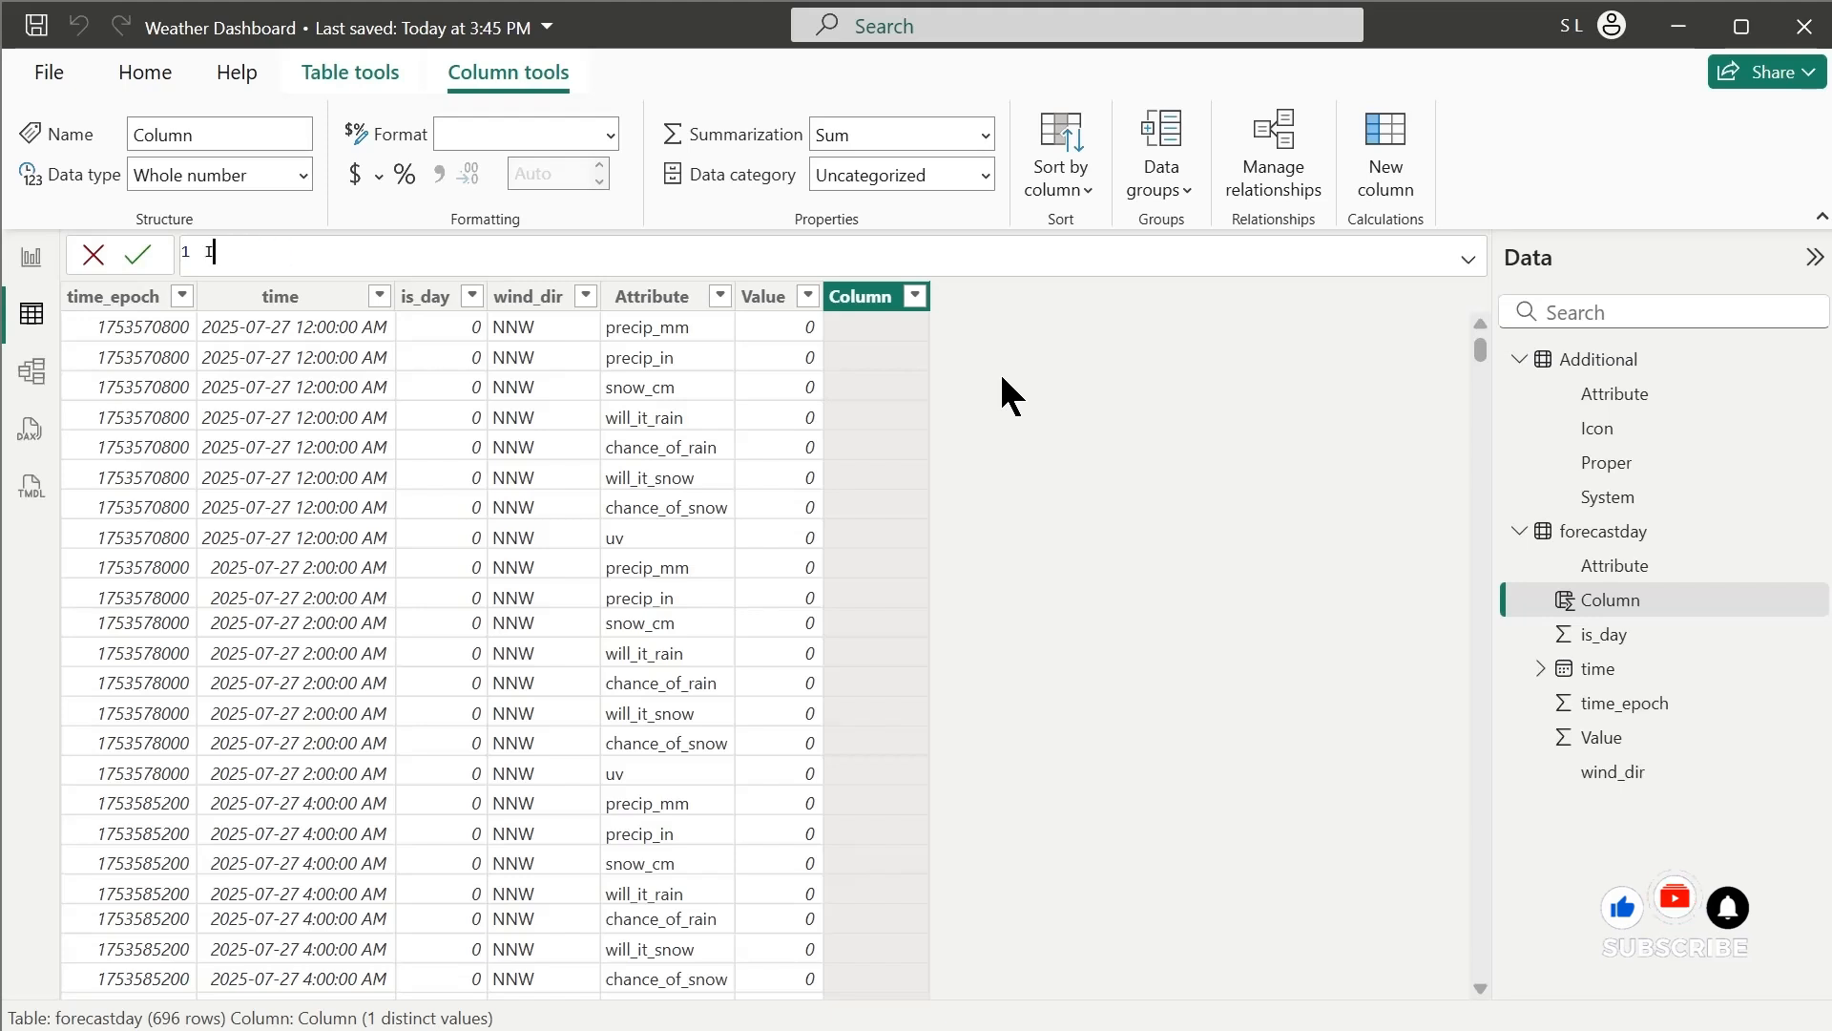
pyautogui.write('con')
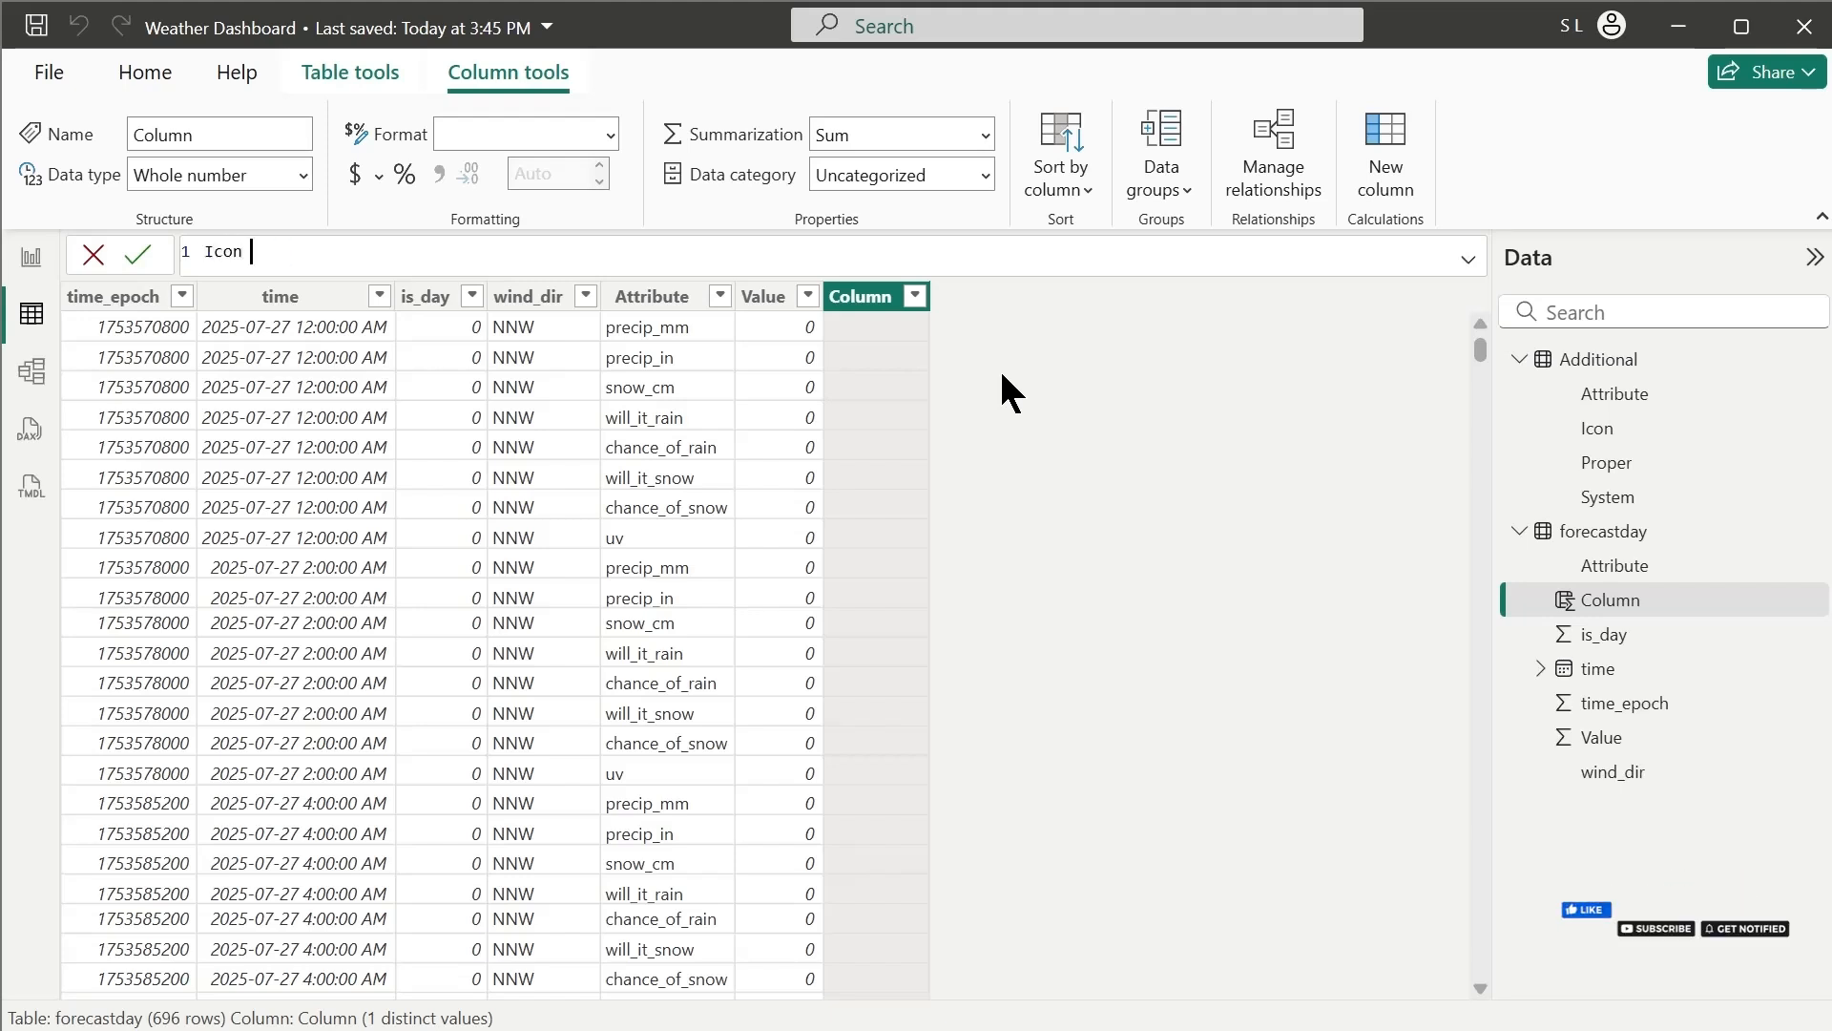
pyautogui.write(' = related(')
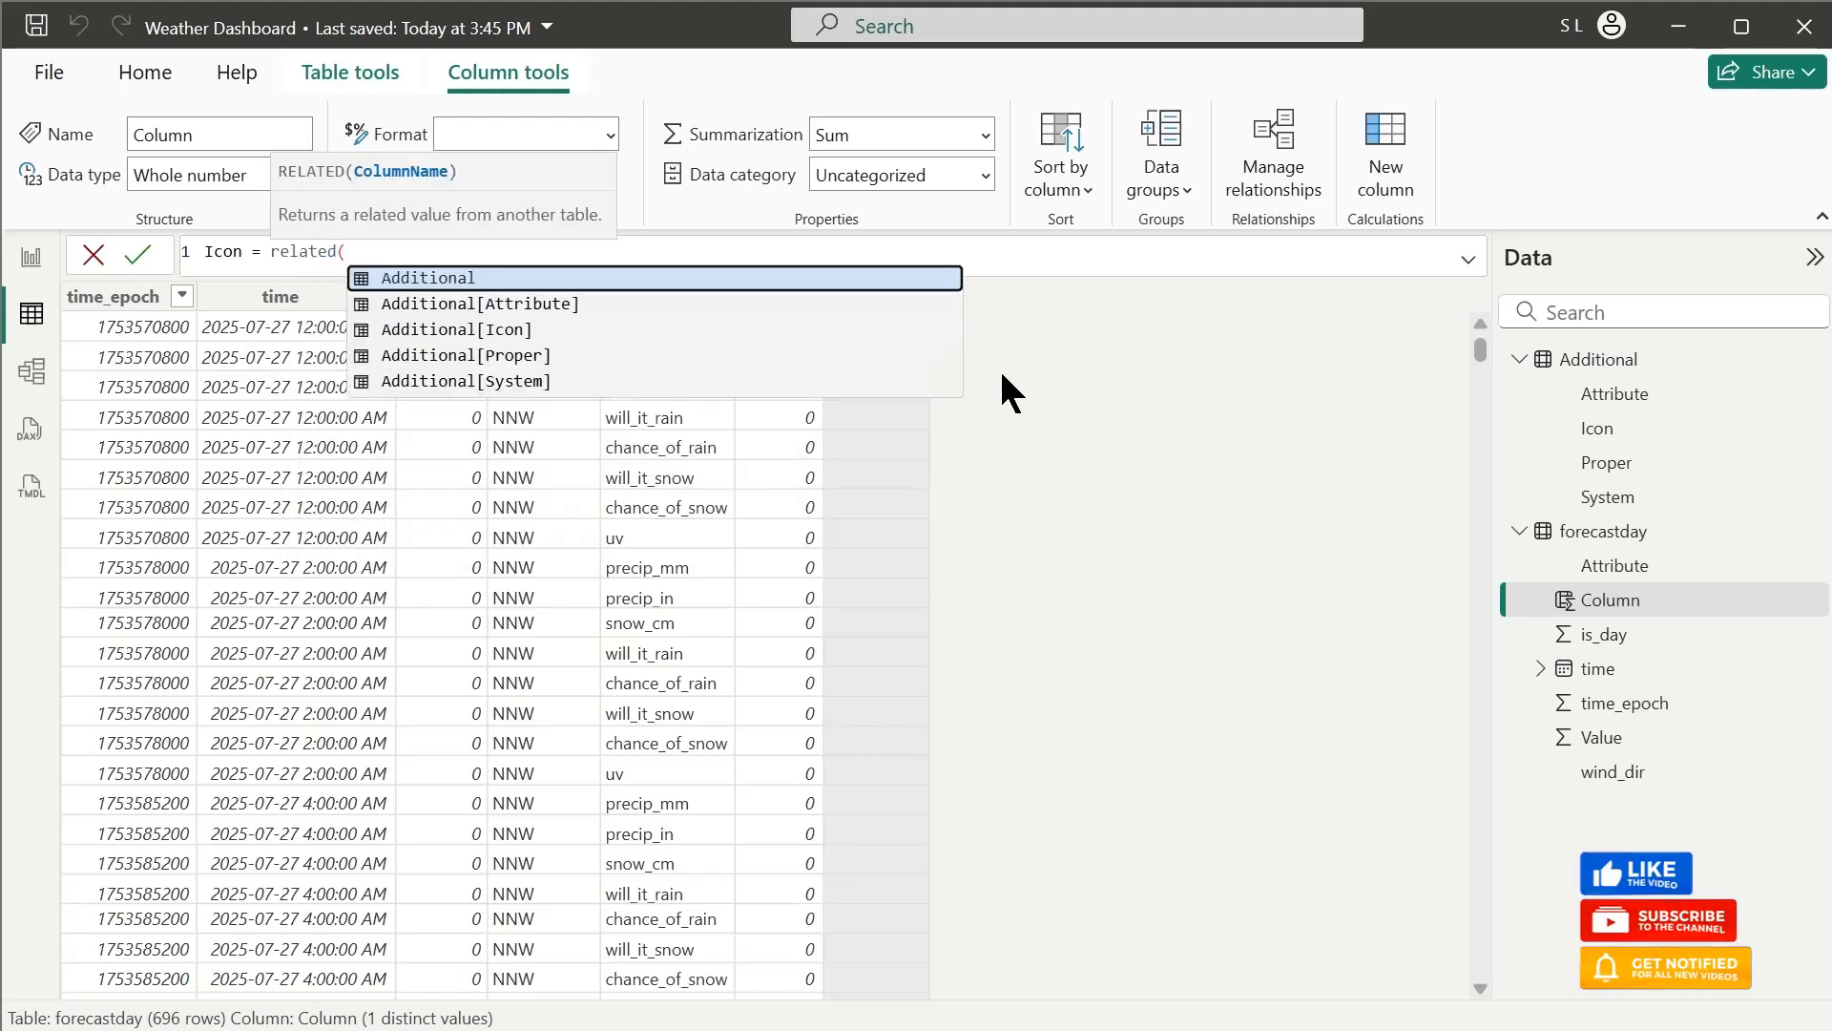
pyautogui.click(430, 330)
pyautogui.write(')')
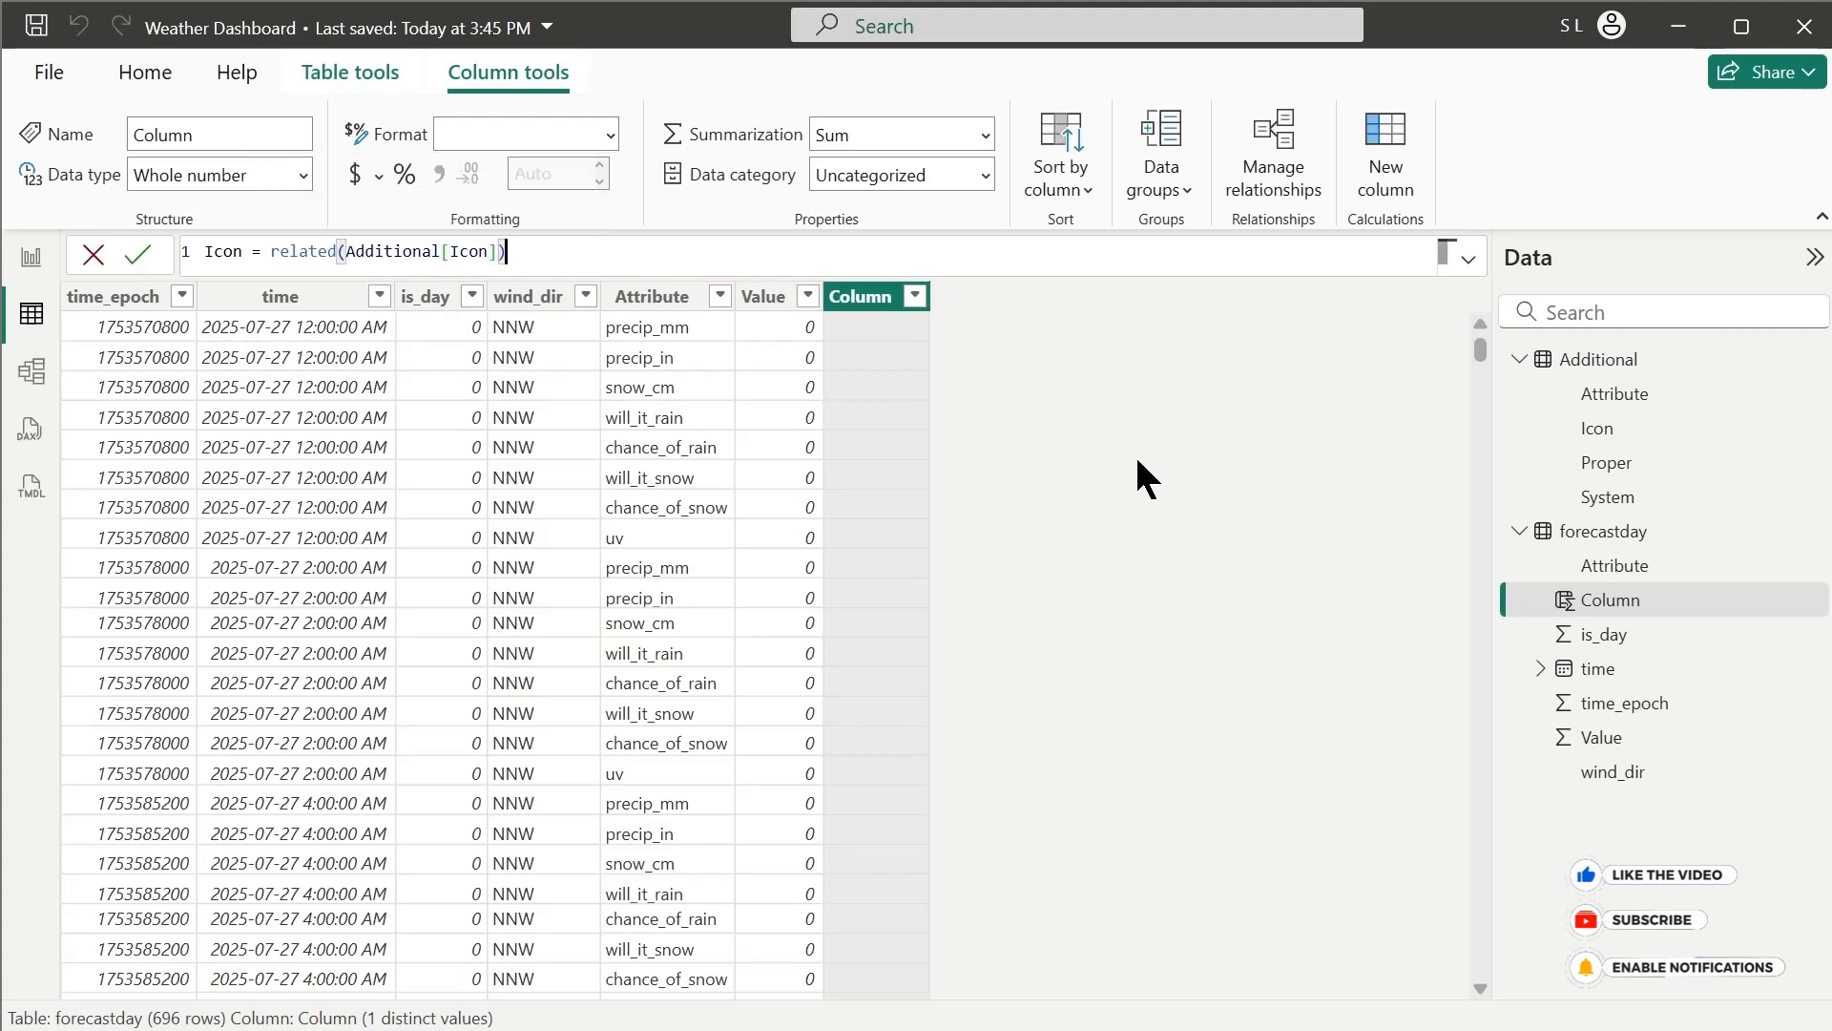
pyautogui.press('Return')
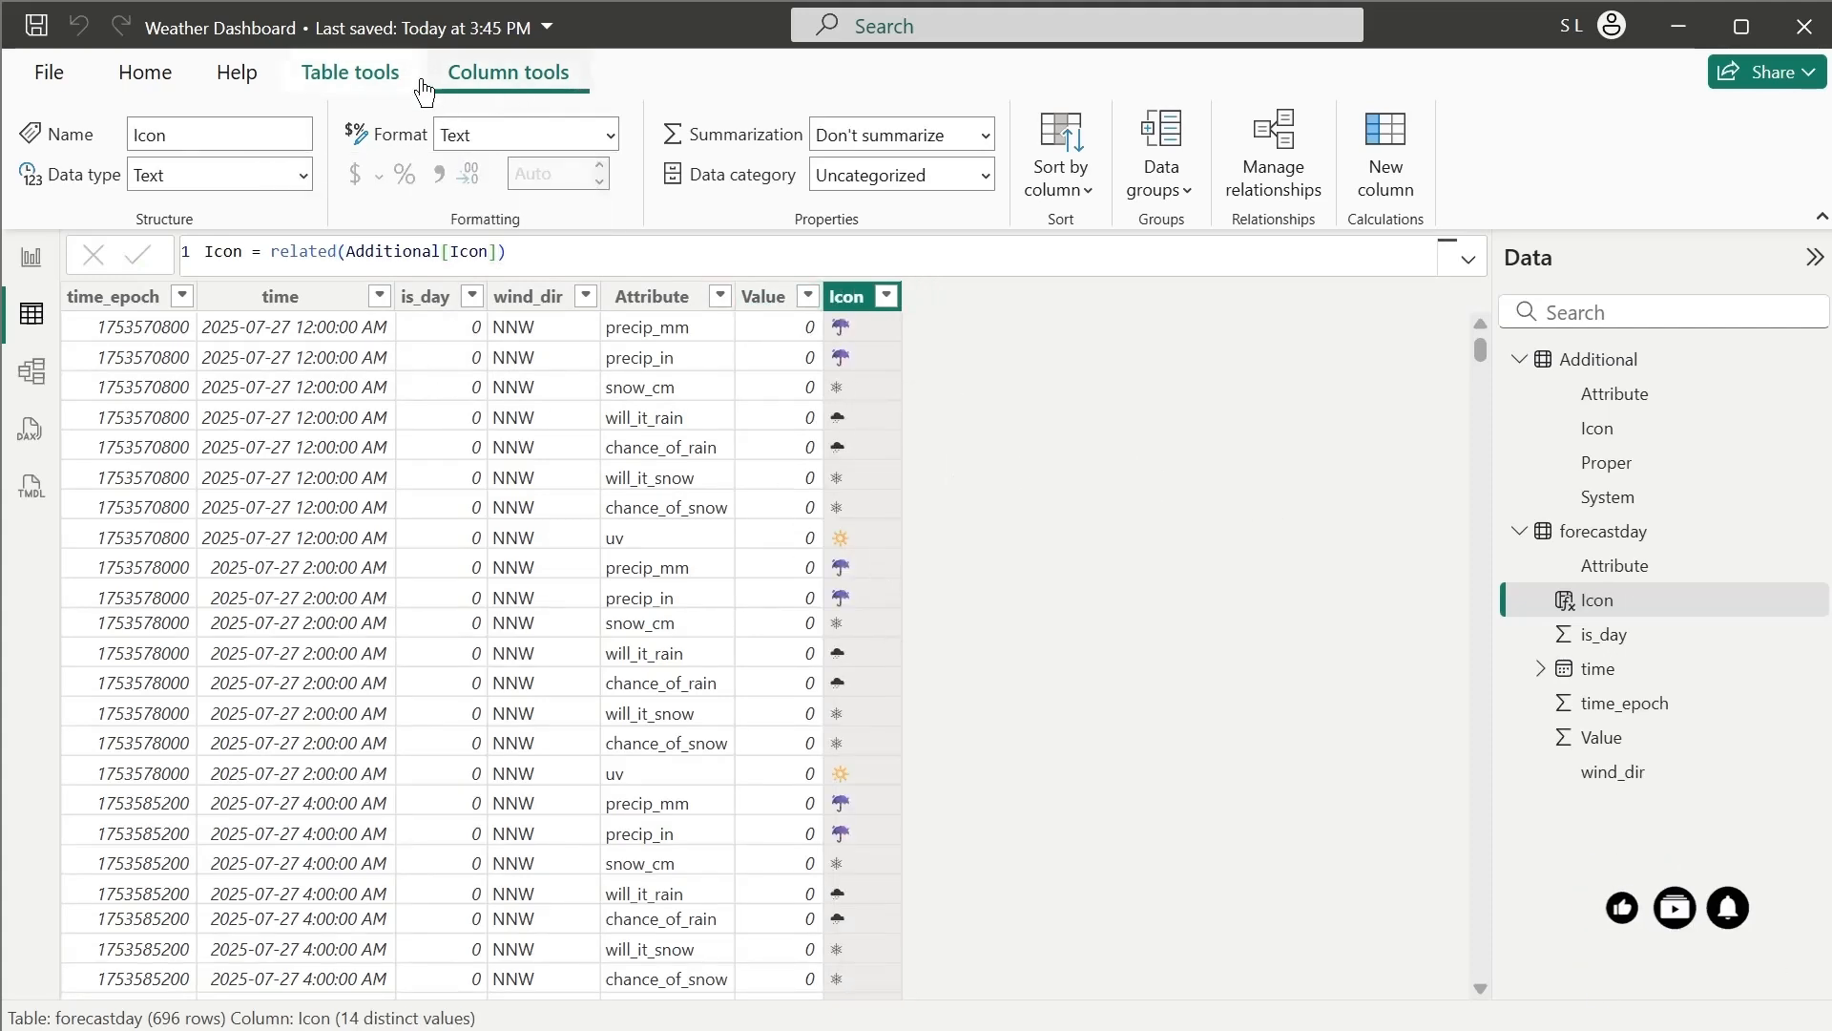
# Add another calculated column to forecastday with the formula Proper = related(Additional[Proper])
pyautogui.click(350, 71)
pyautogui.click(605, 153)
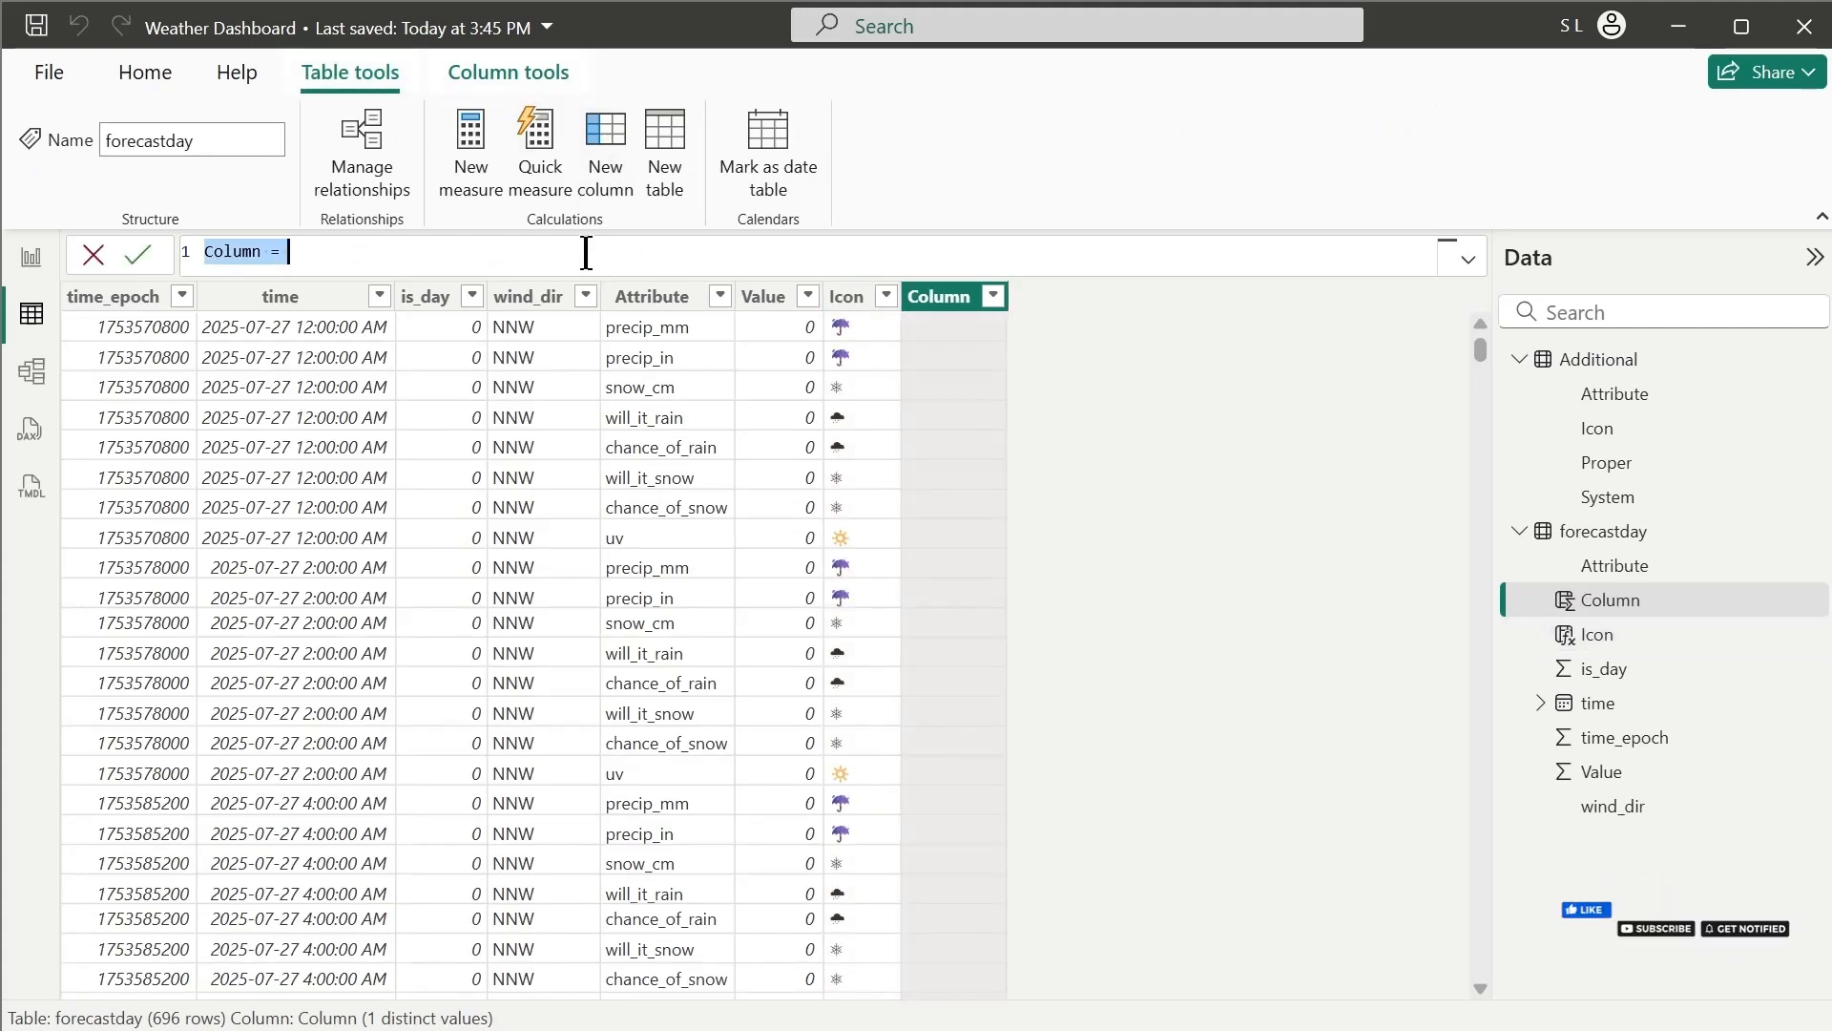
pyautogui.write('Proper = related')
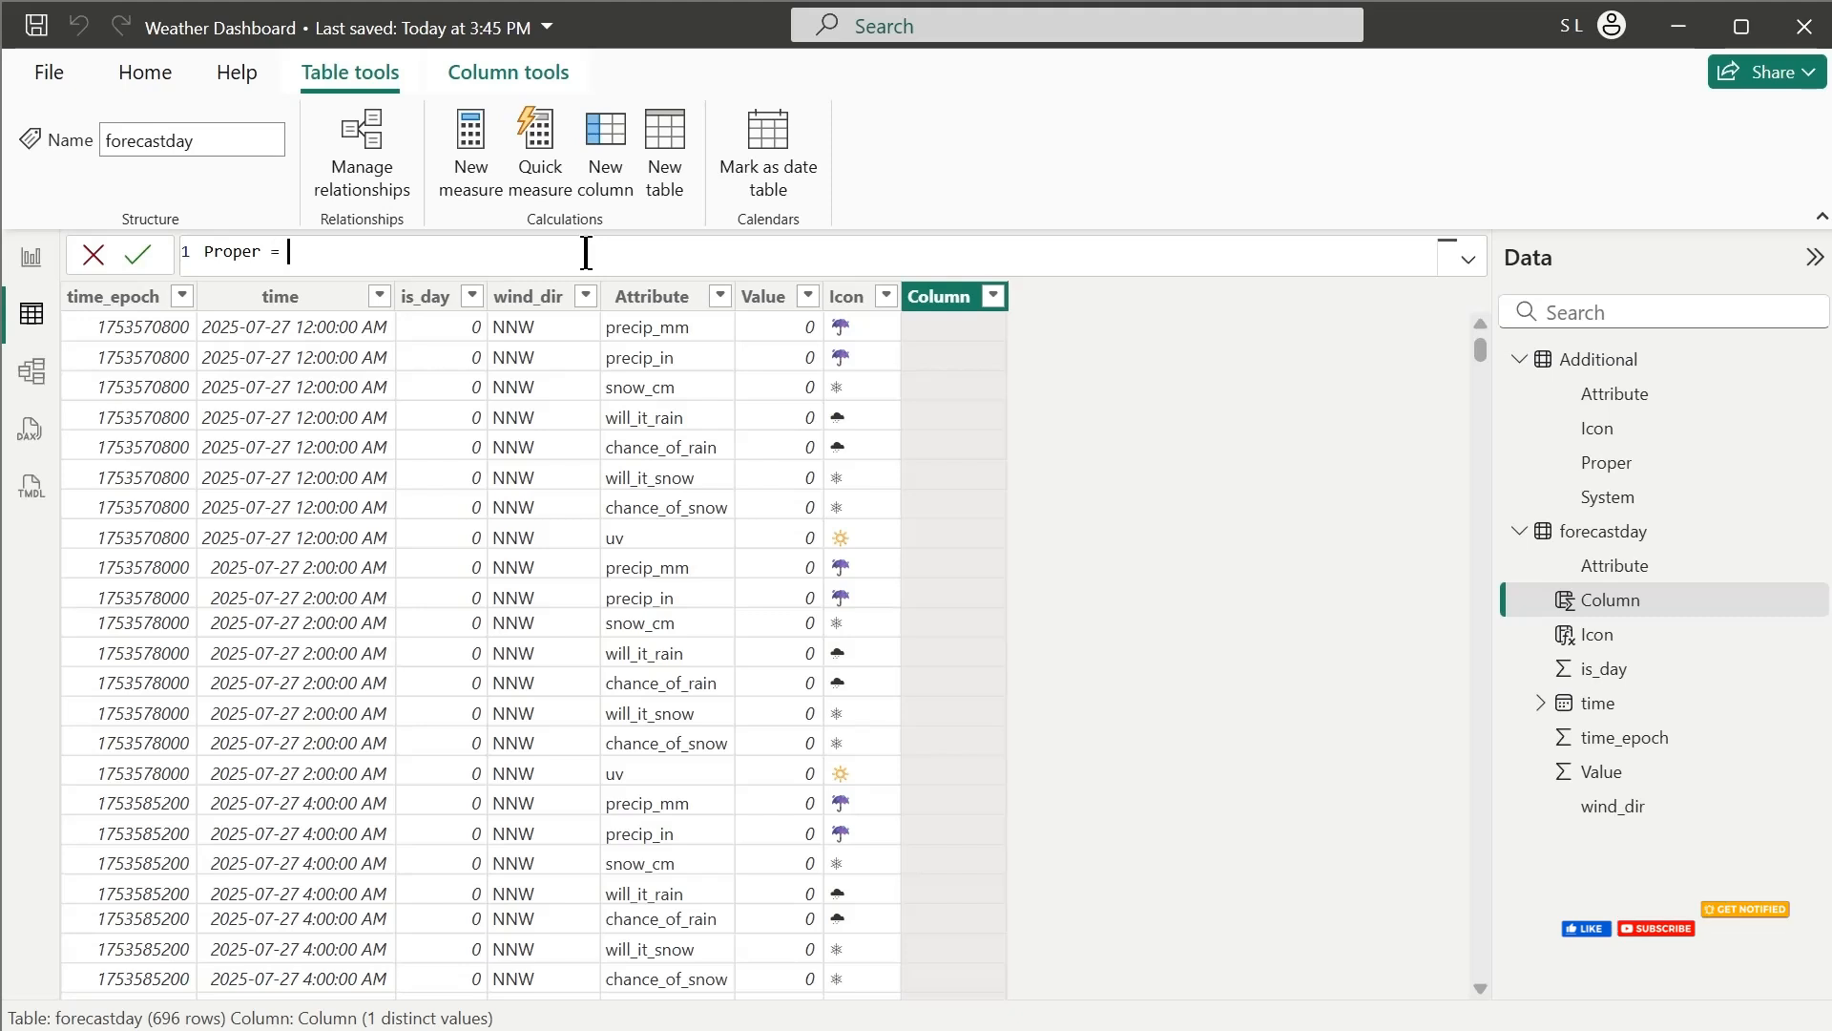
pyautogui.write('(')
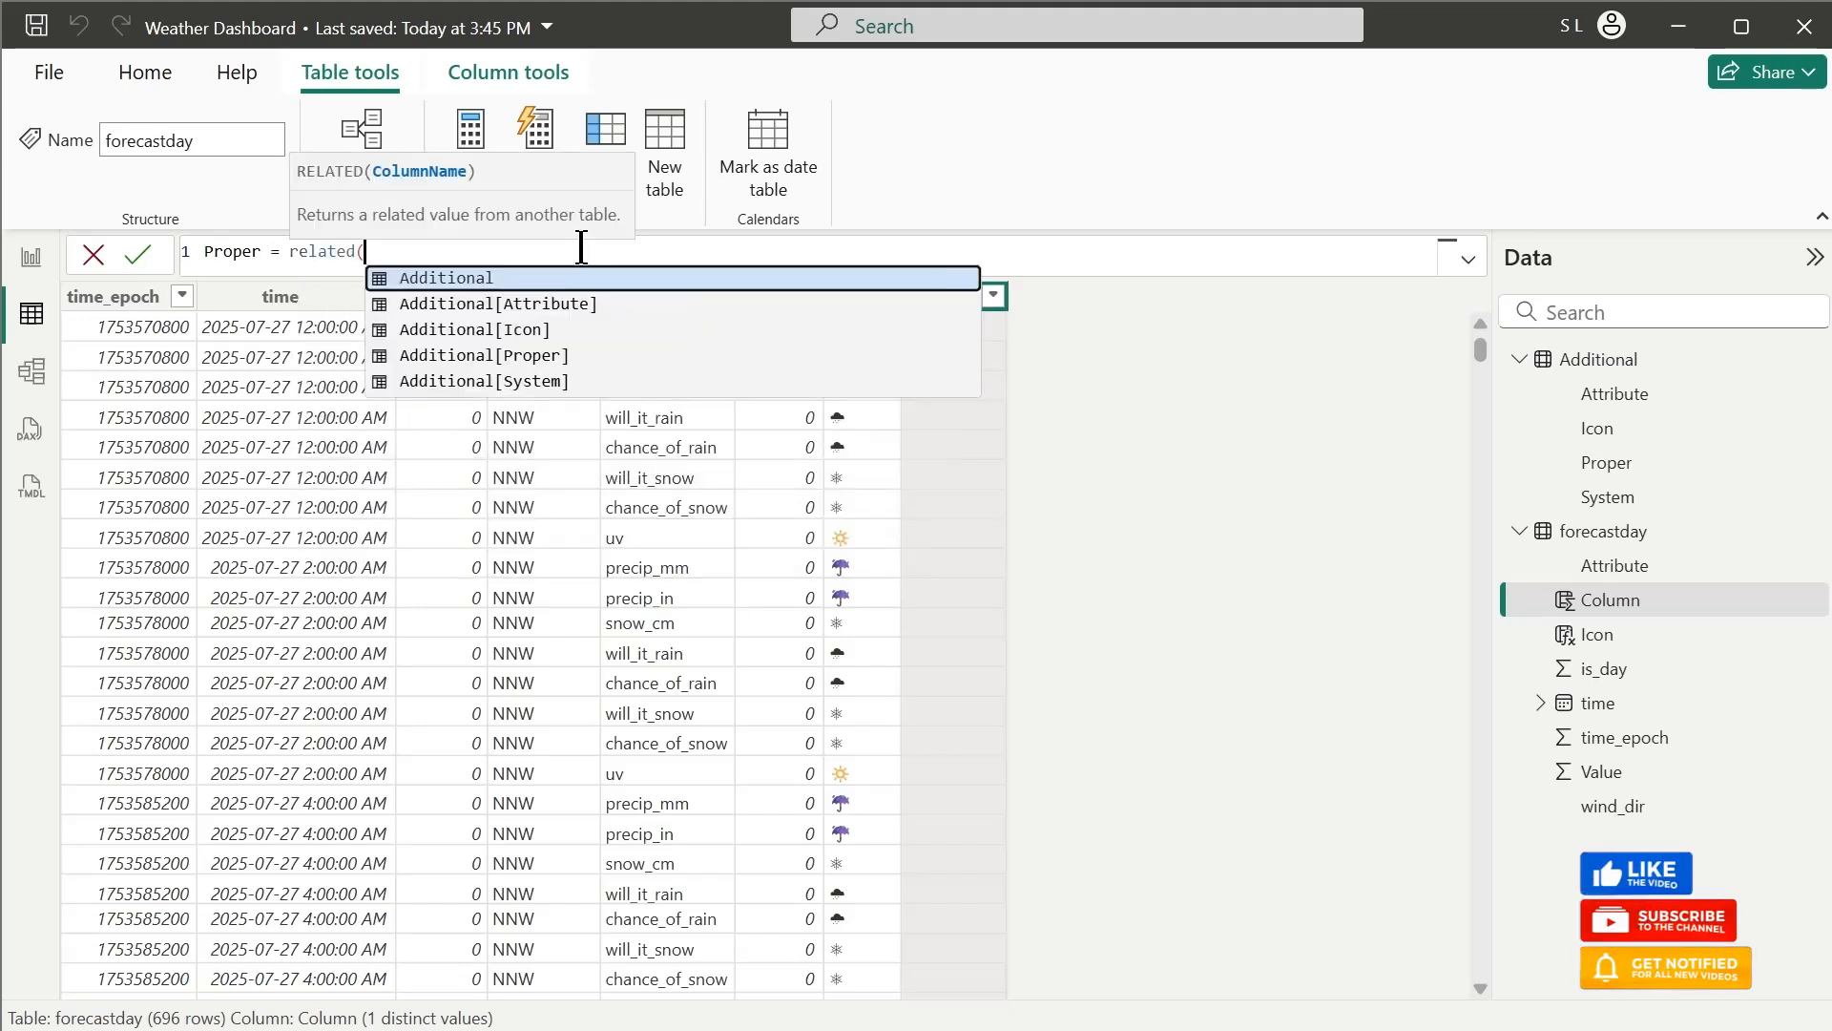
pyautogui.click(570, 359)
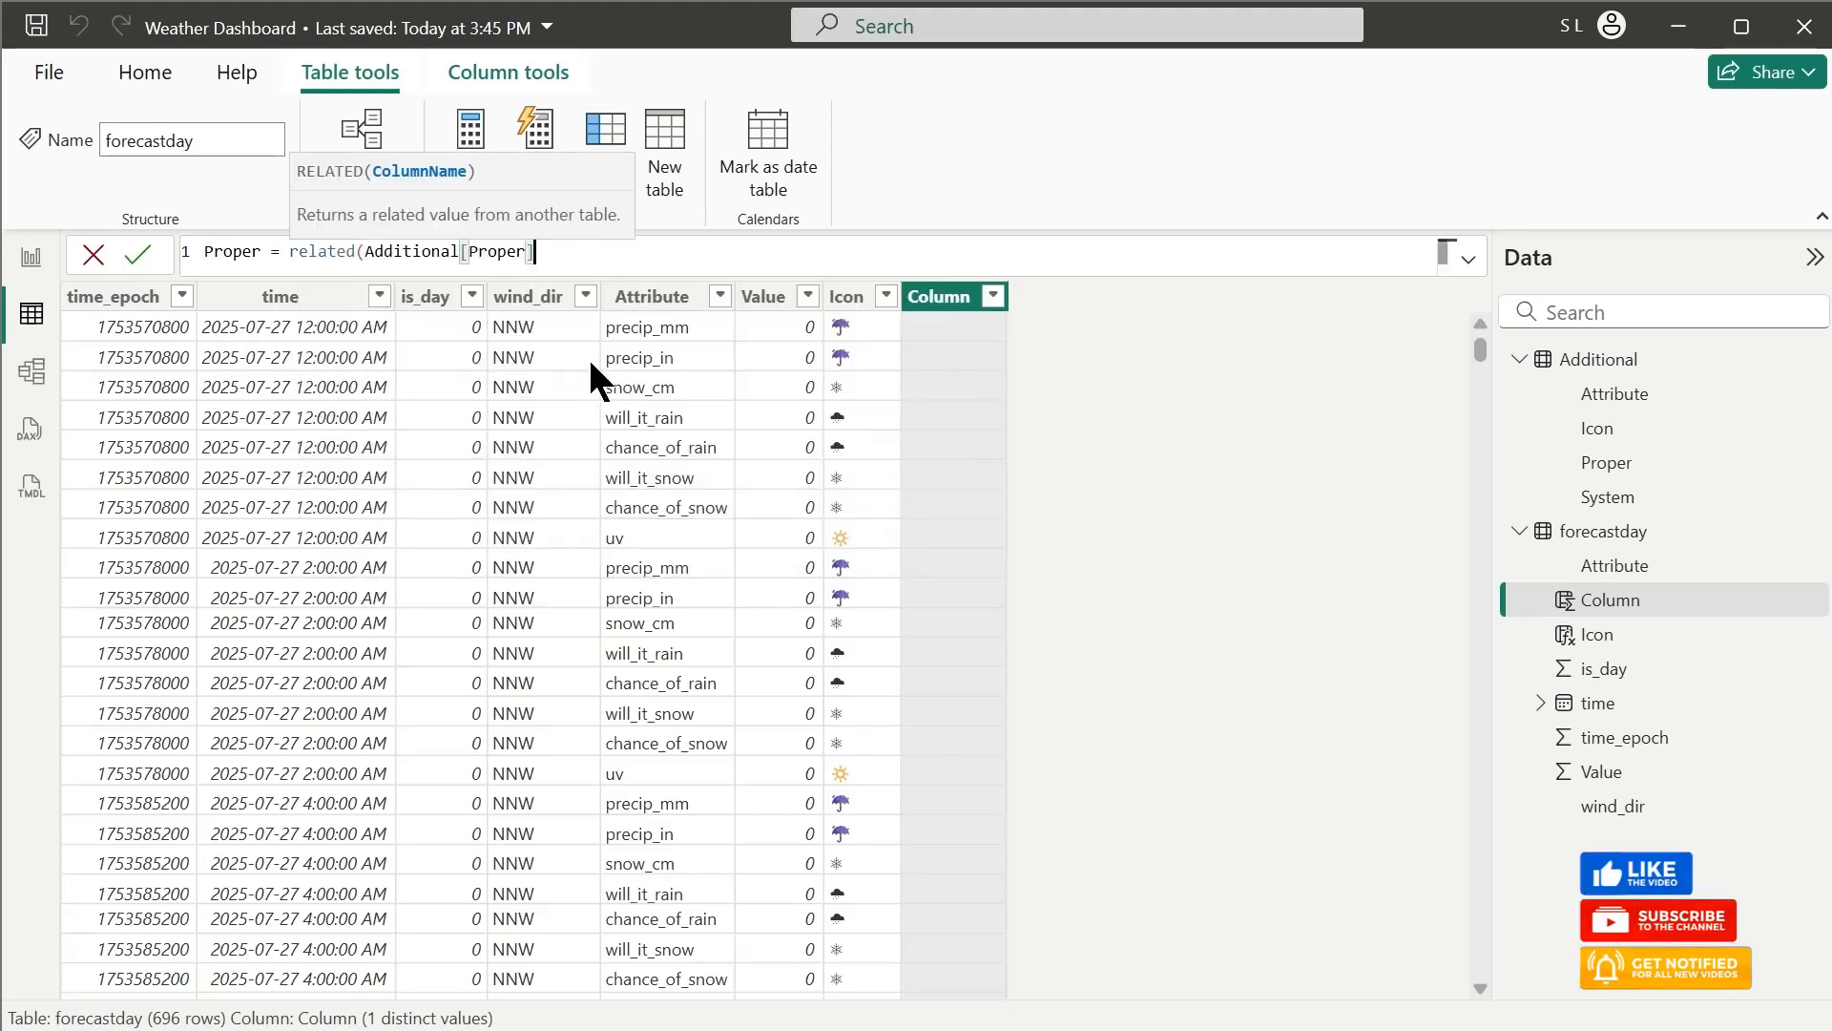
pyautogui.write(')')
pyautogui.press('Return')
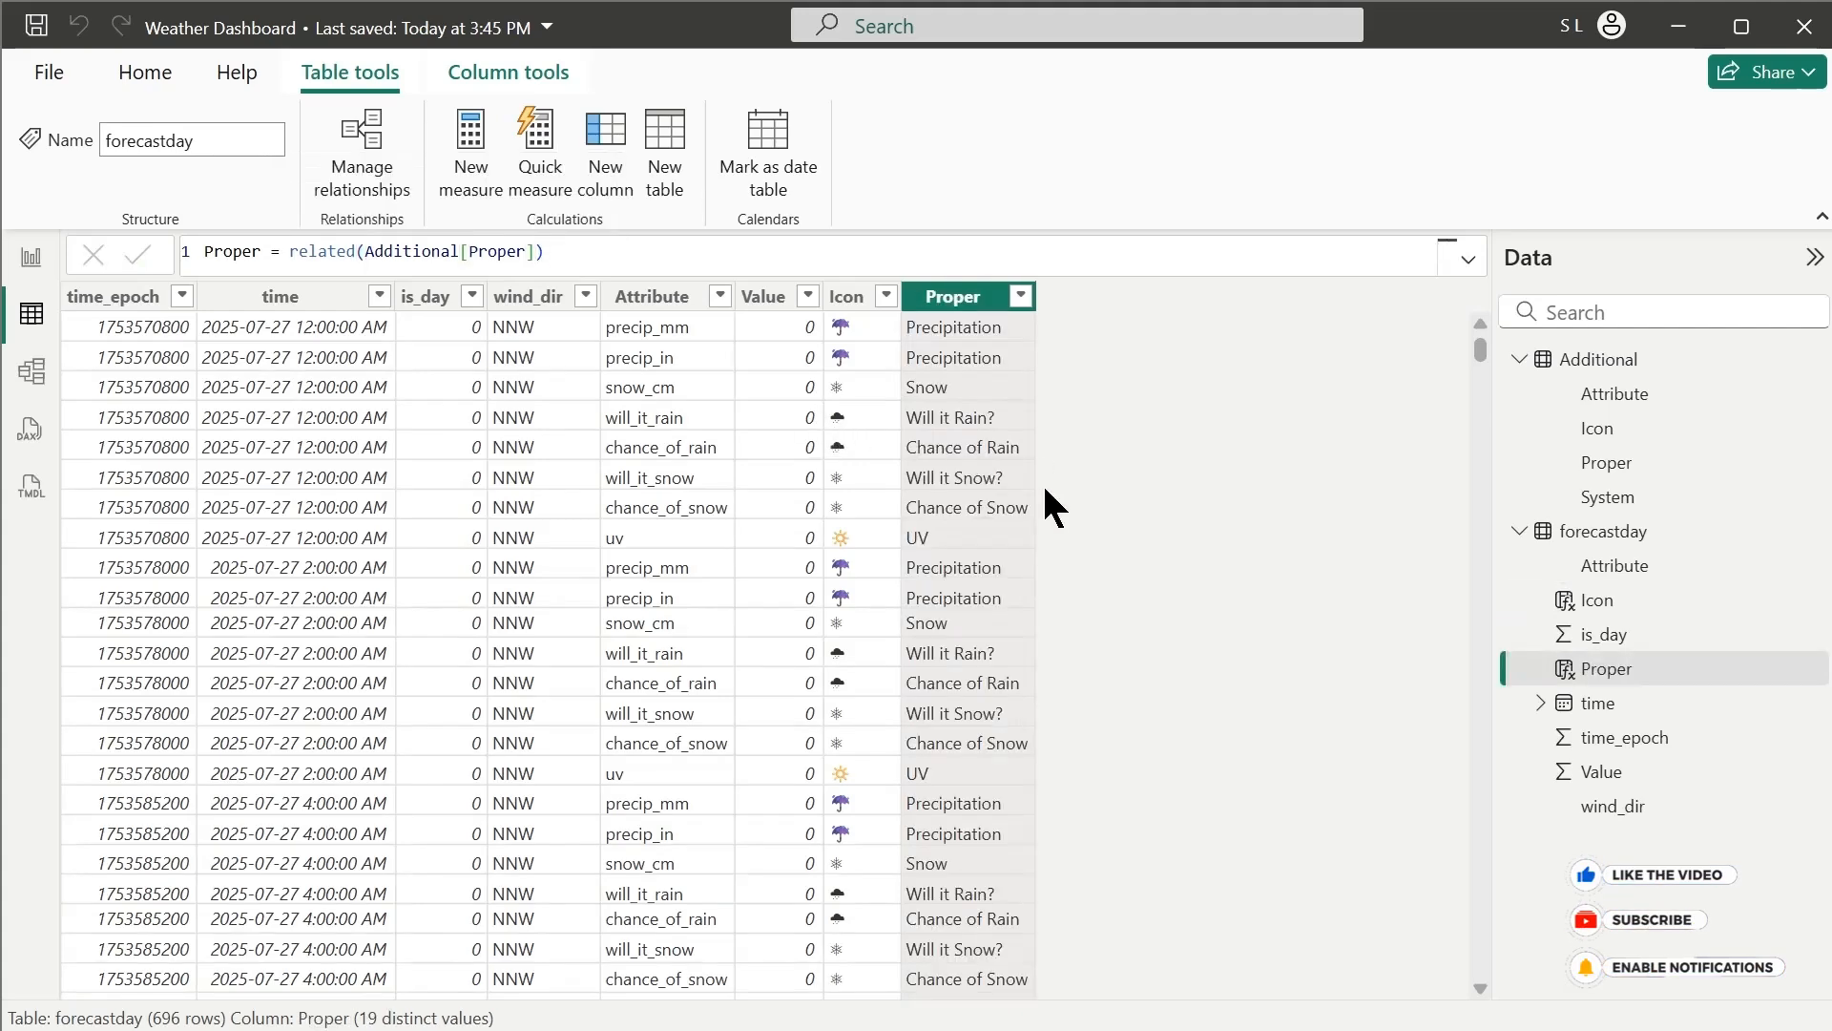
# Add a calculated column to forecastday with the formula System = related(Additional[System])
pyautogui.click(633, 186)
pyautogui.write('S')
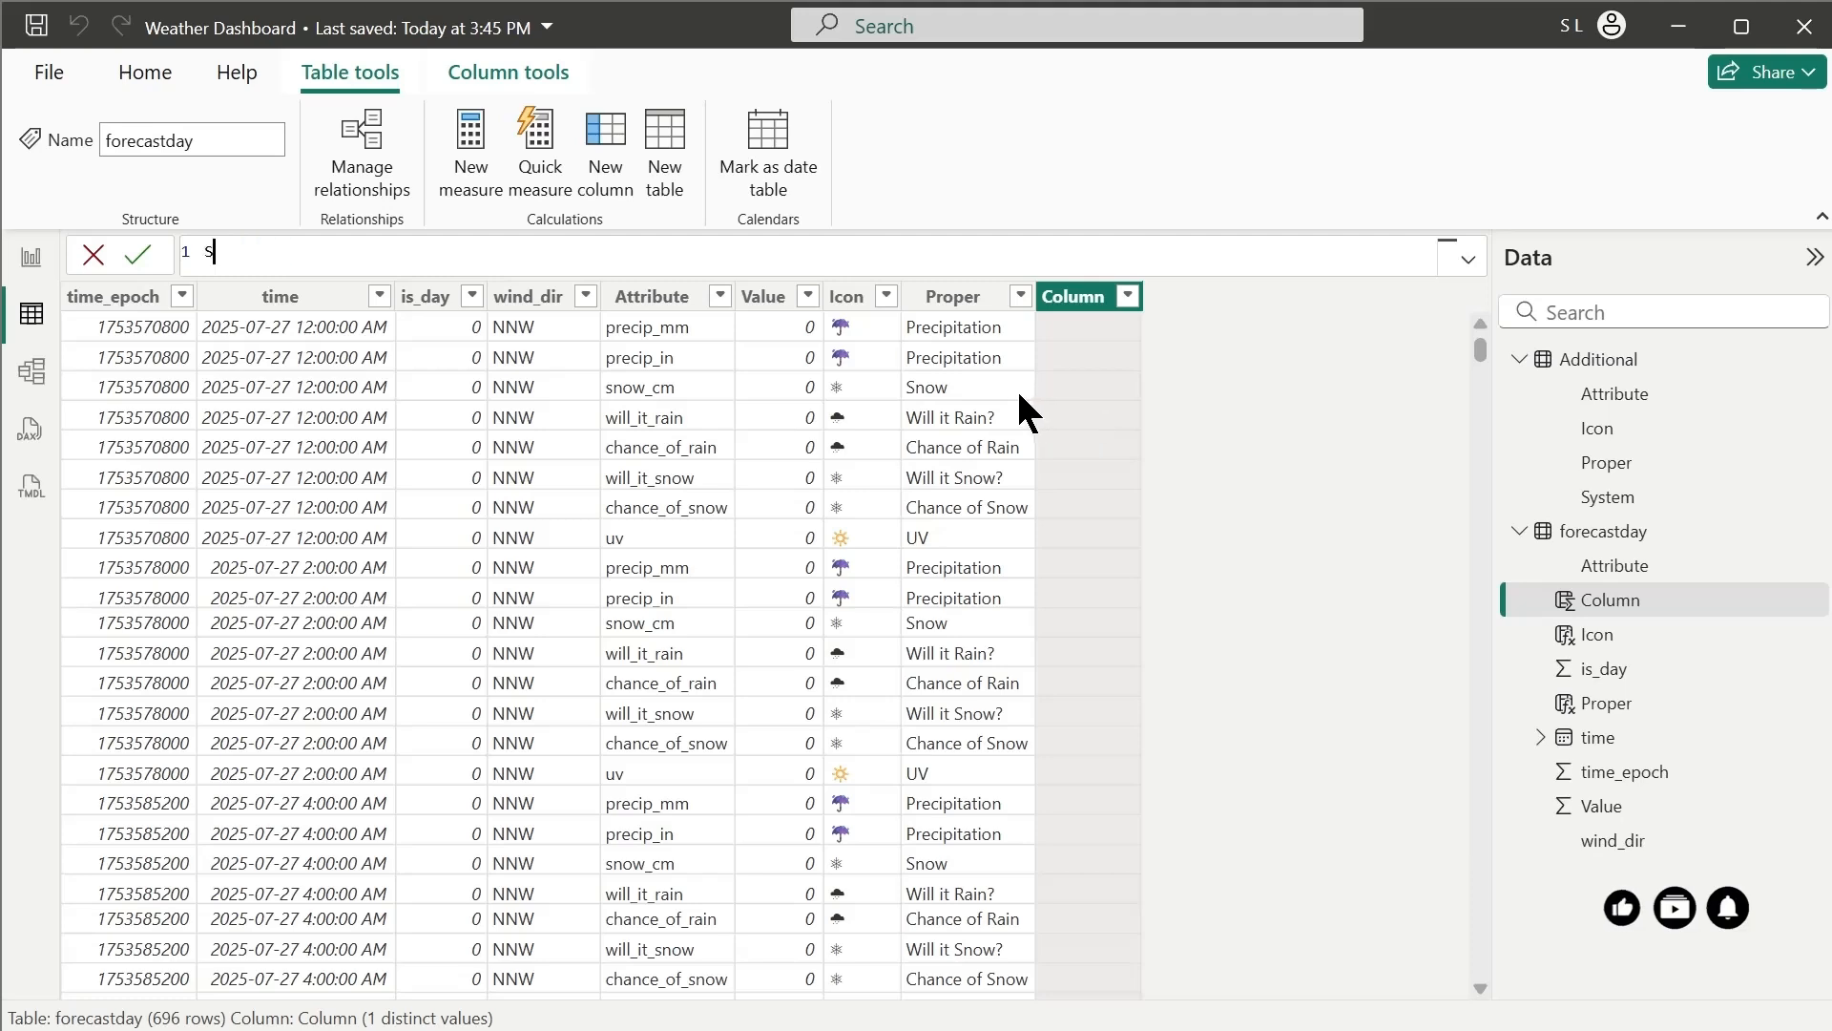
pyautogui.write('ystem = related')
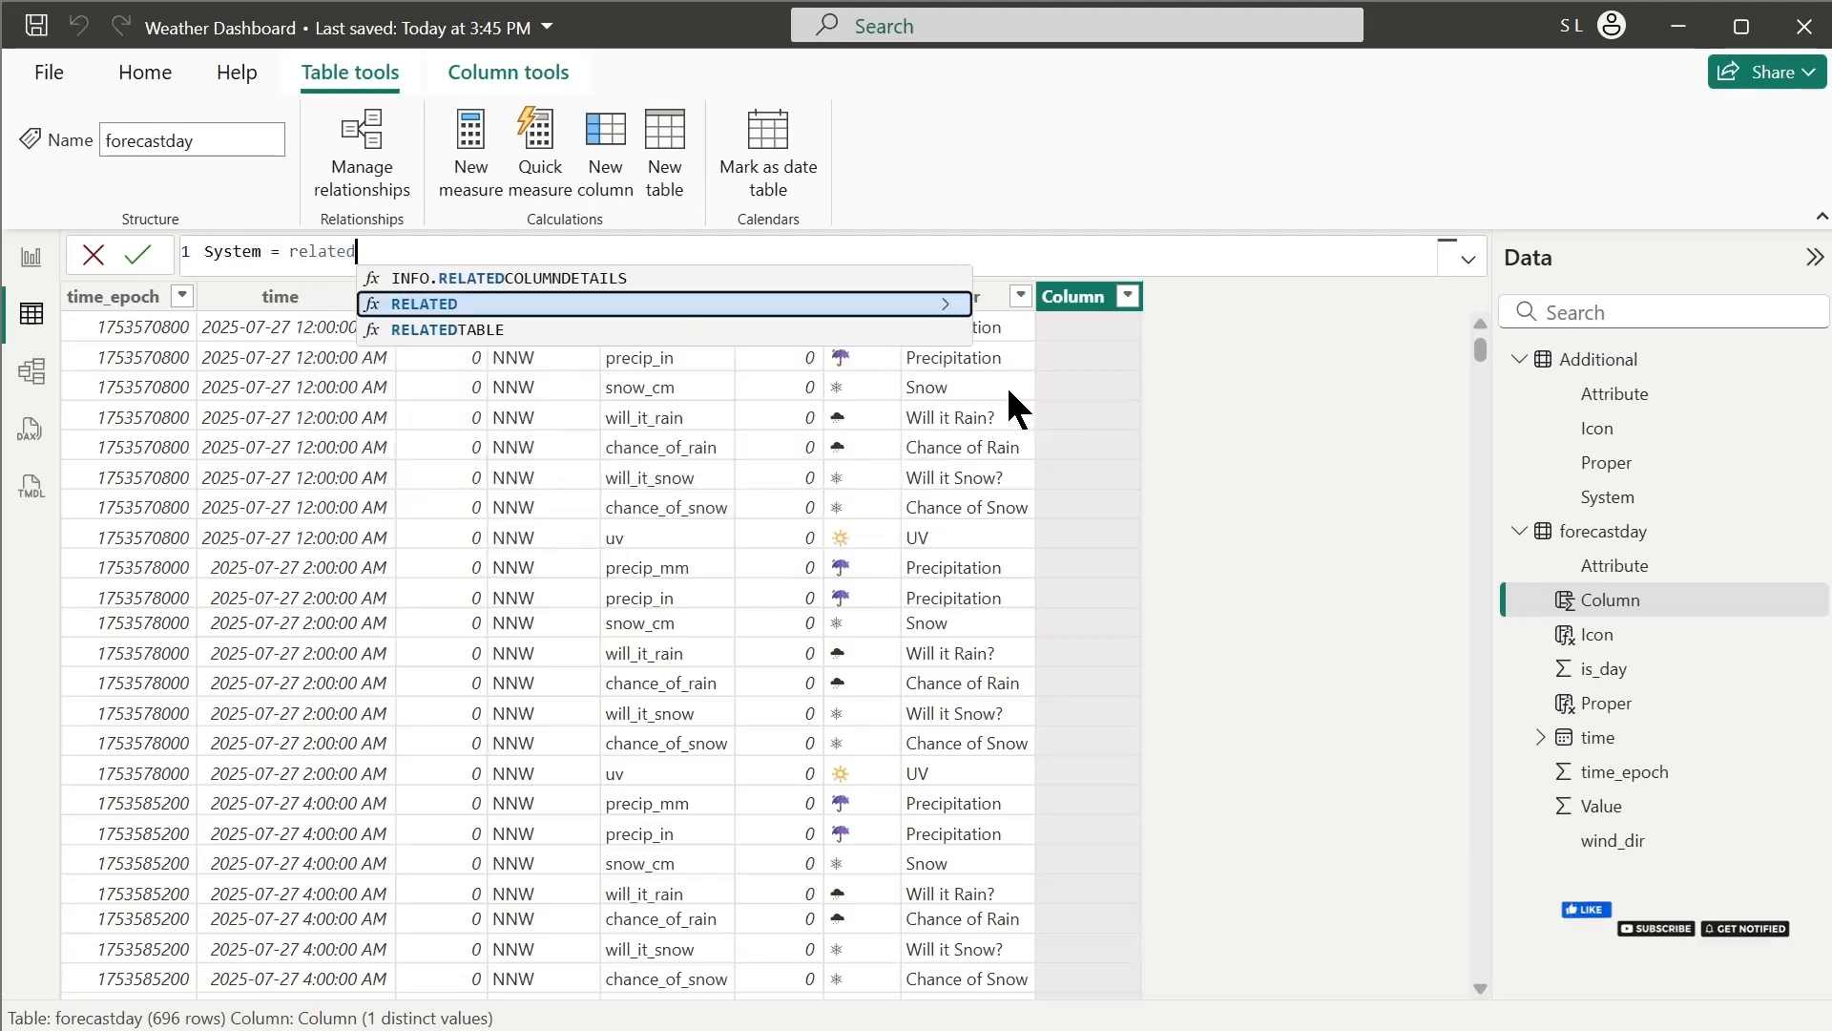
pyautogui.write('(')
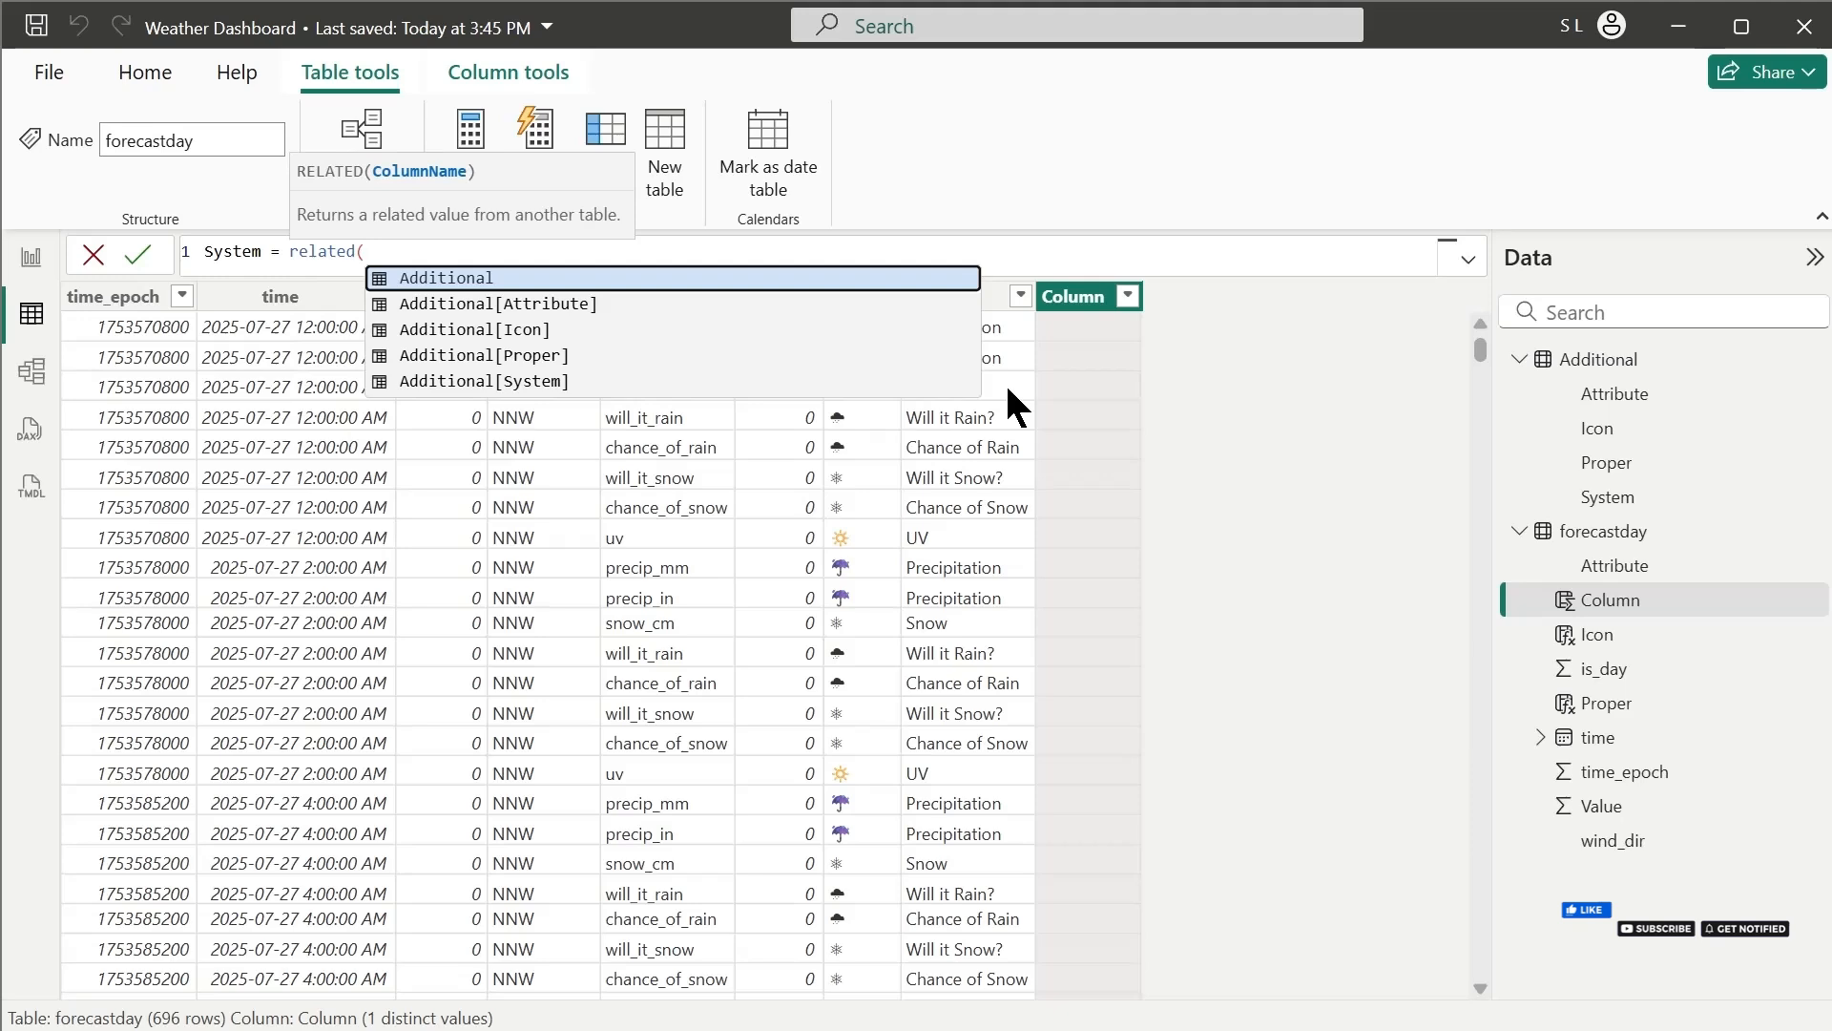
pyautogui.click(615, 381)
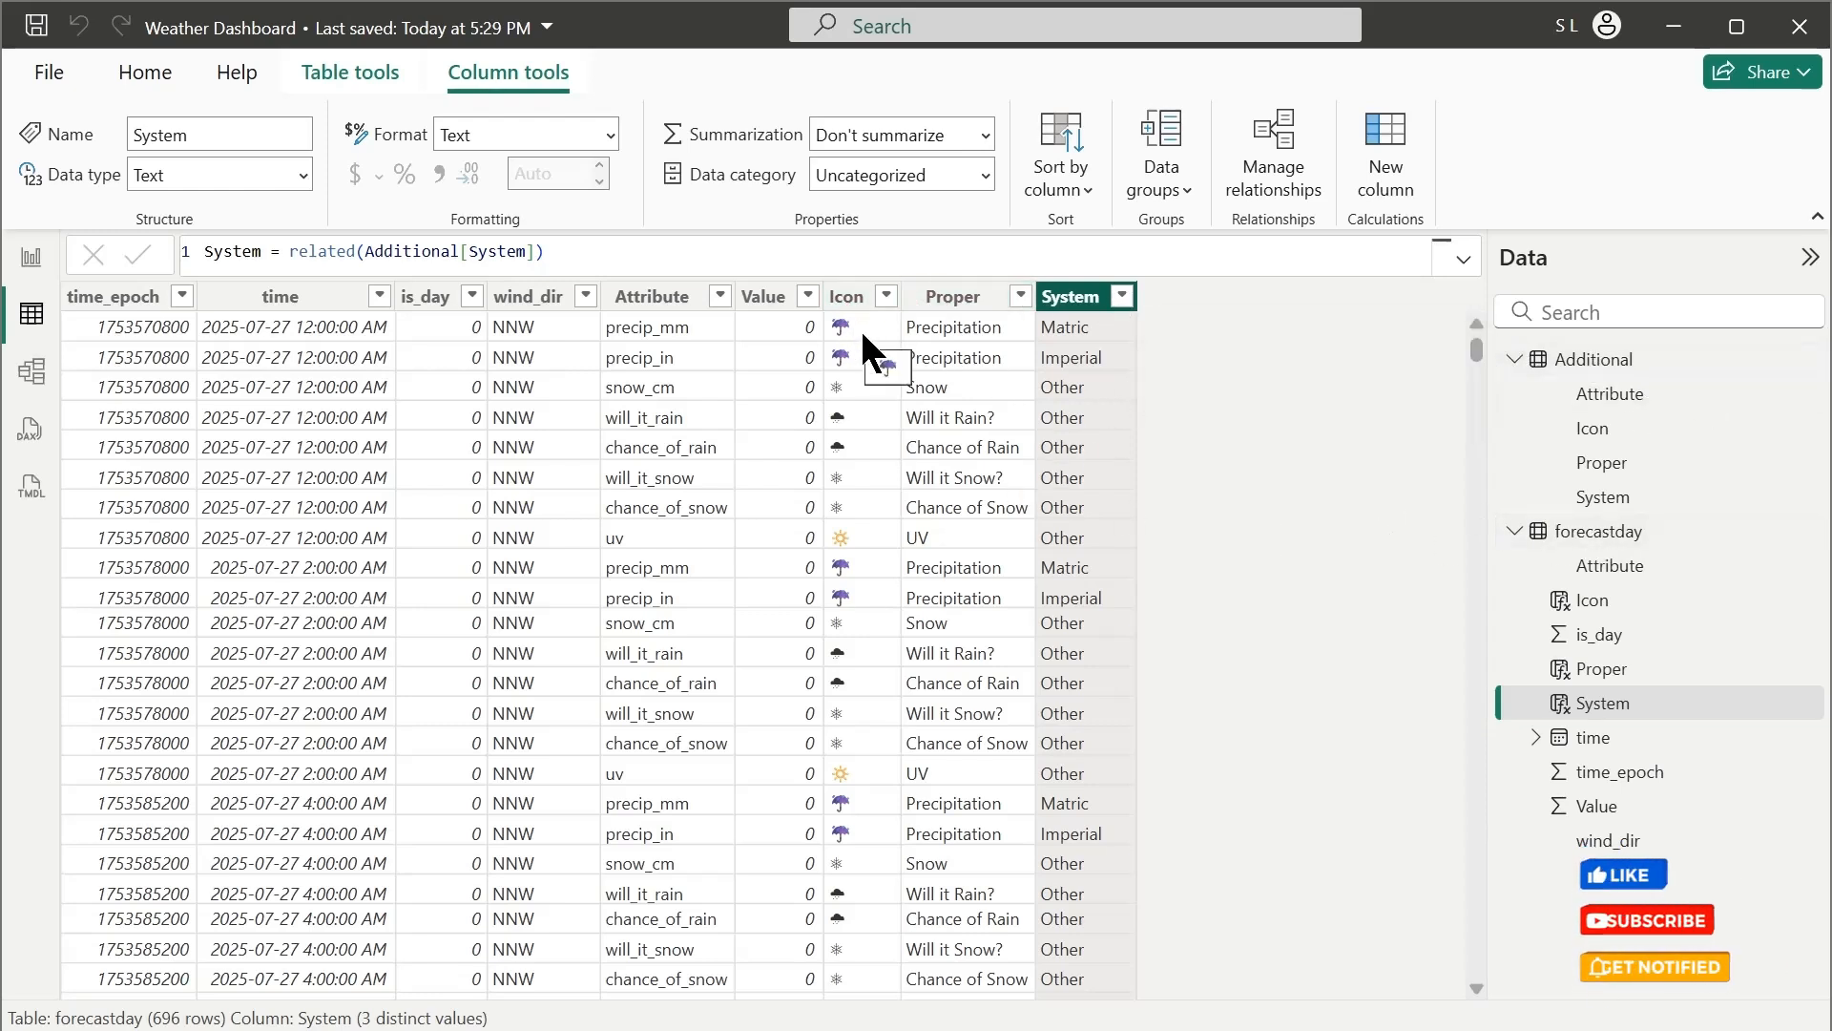
# Add a calculated date column to forecastday with the formula D = format(forecastday[time],"dd-MMM-yyyyy")
pyautogui.click(1355, 181)
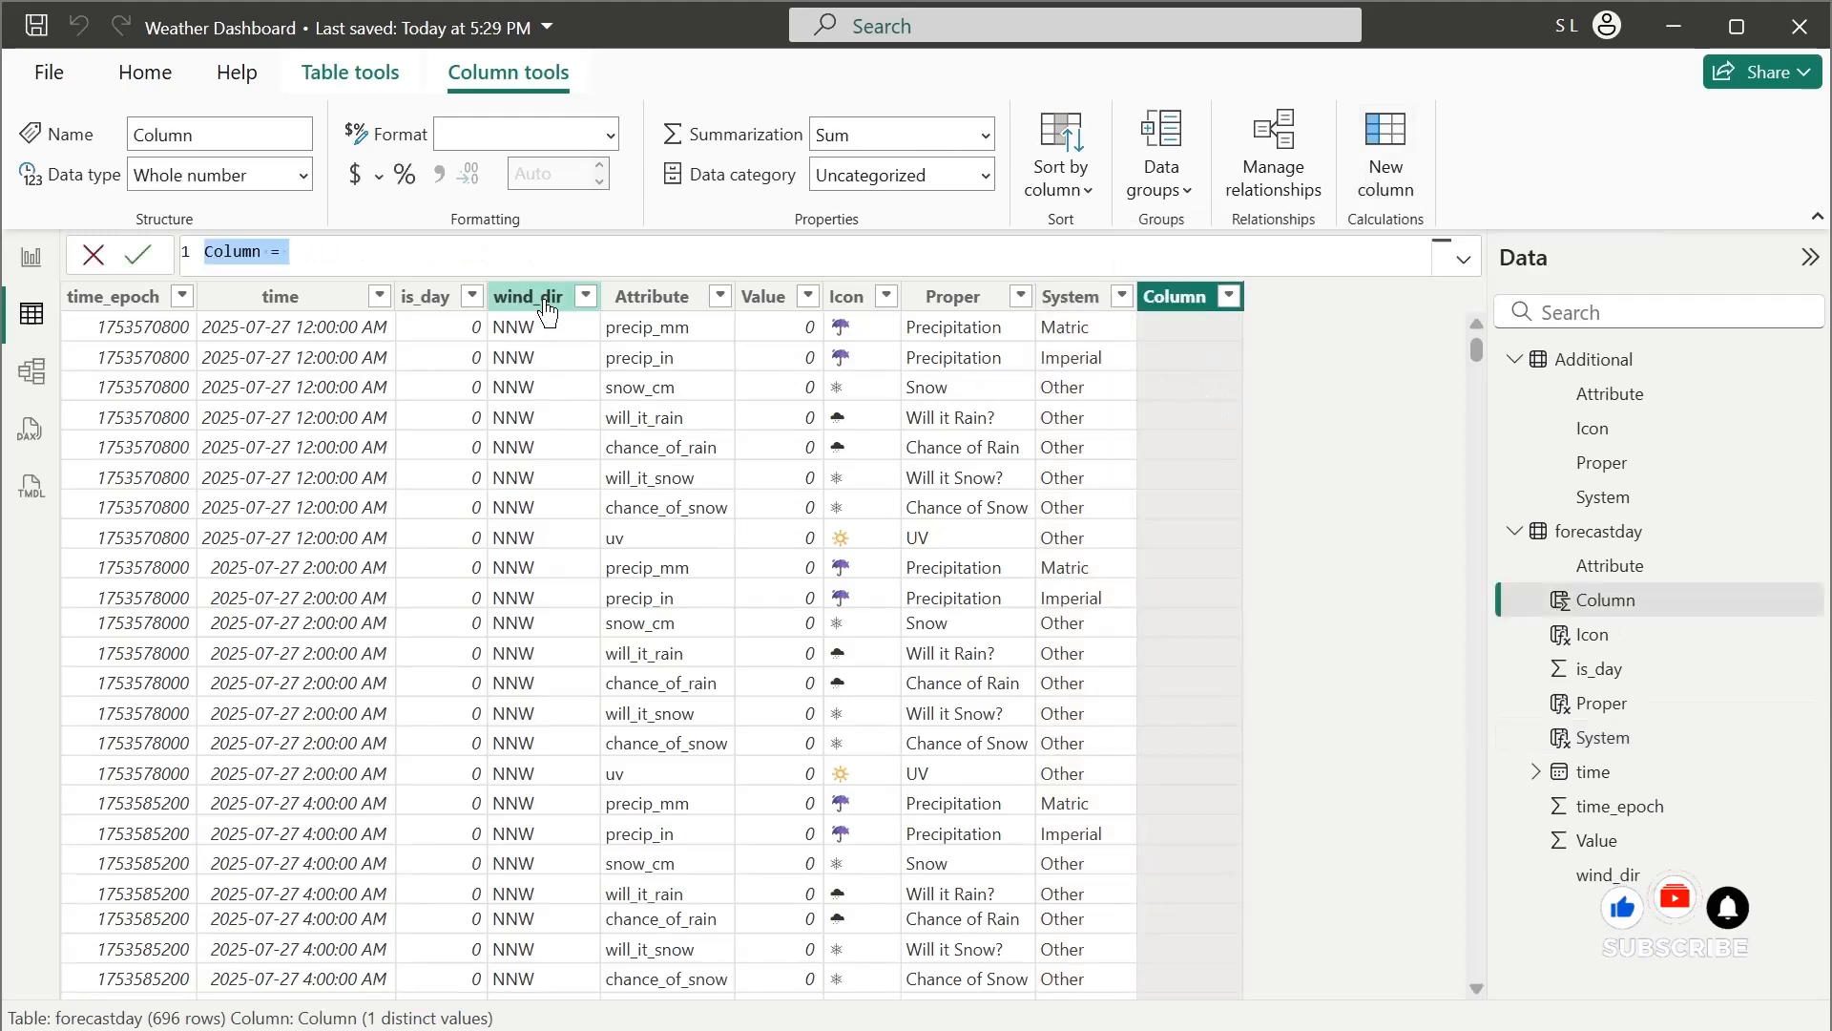
pyautogui.write('D')
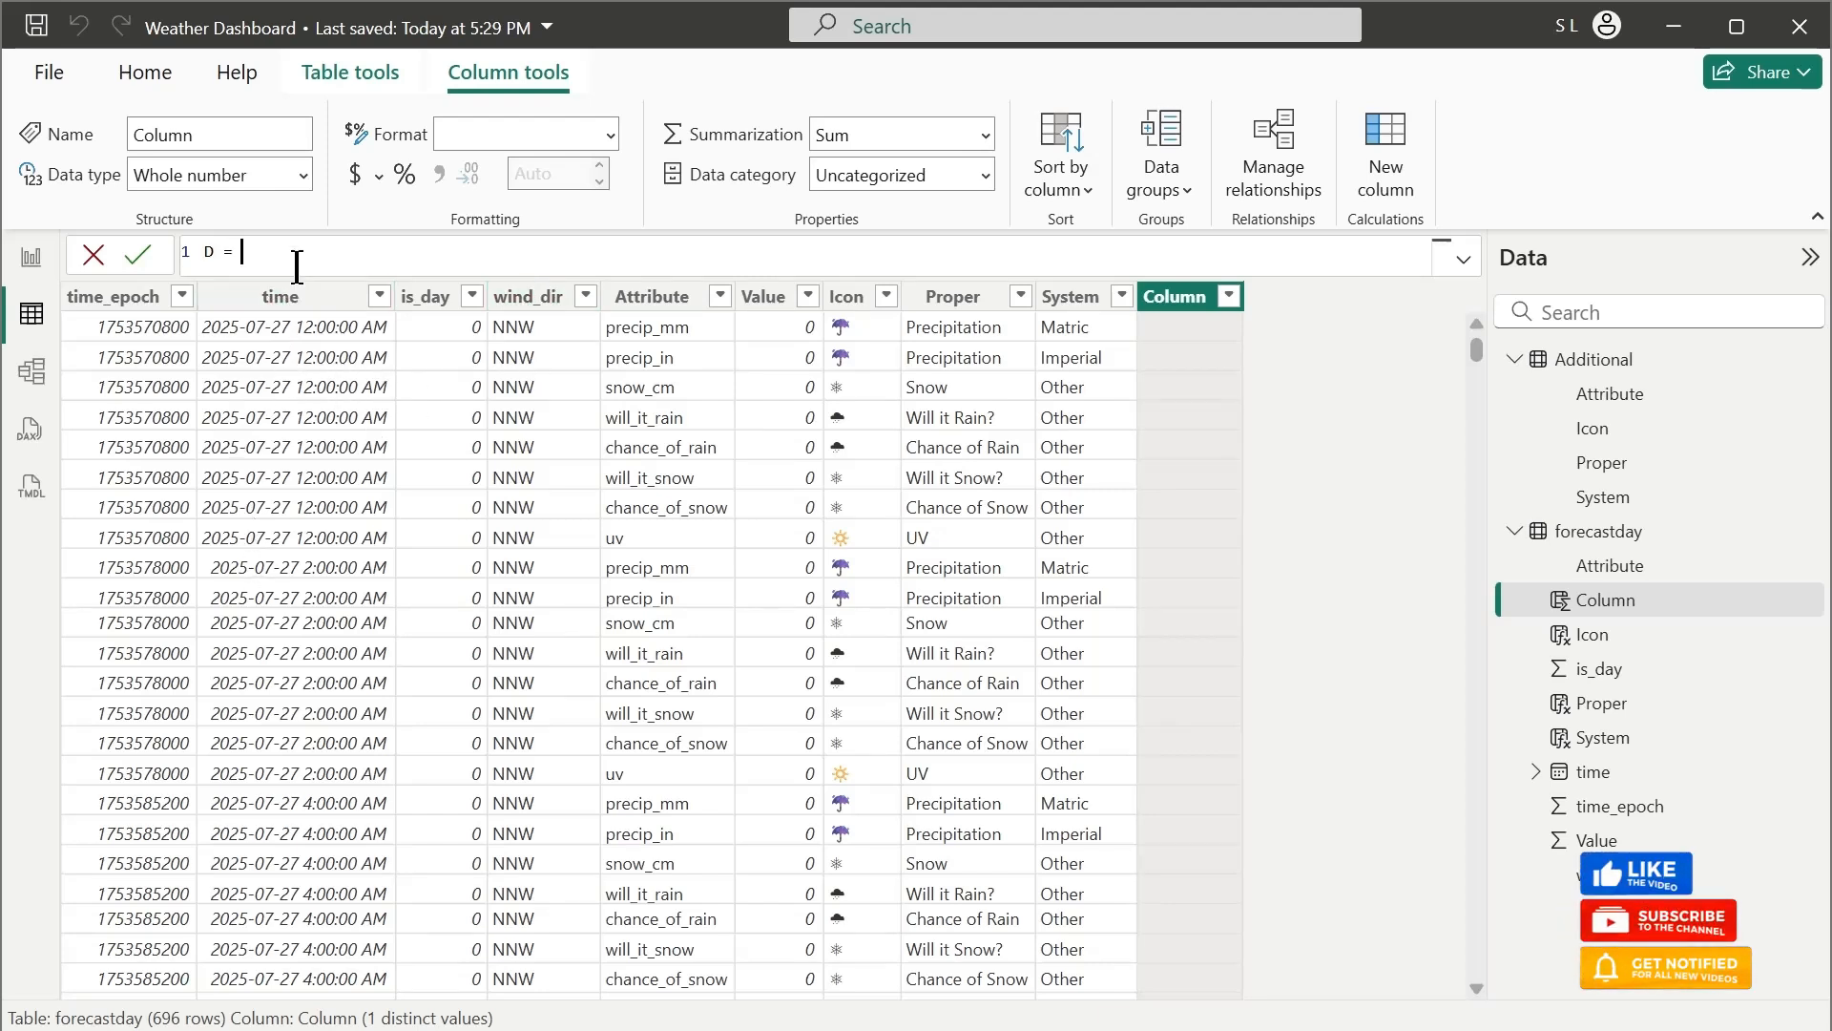
pyautogui.write('= format(')
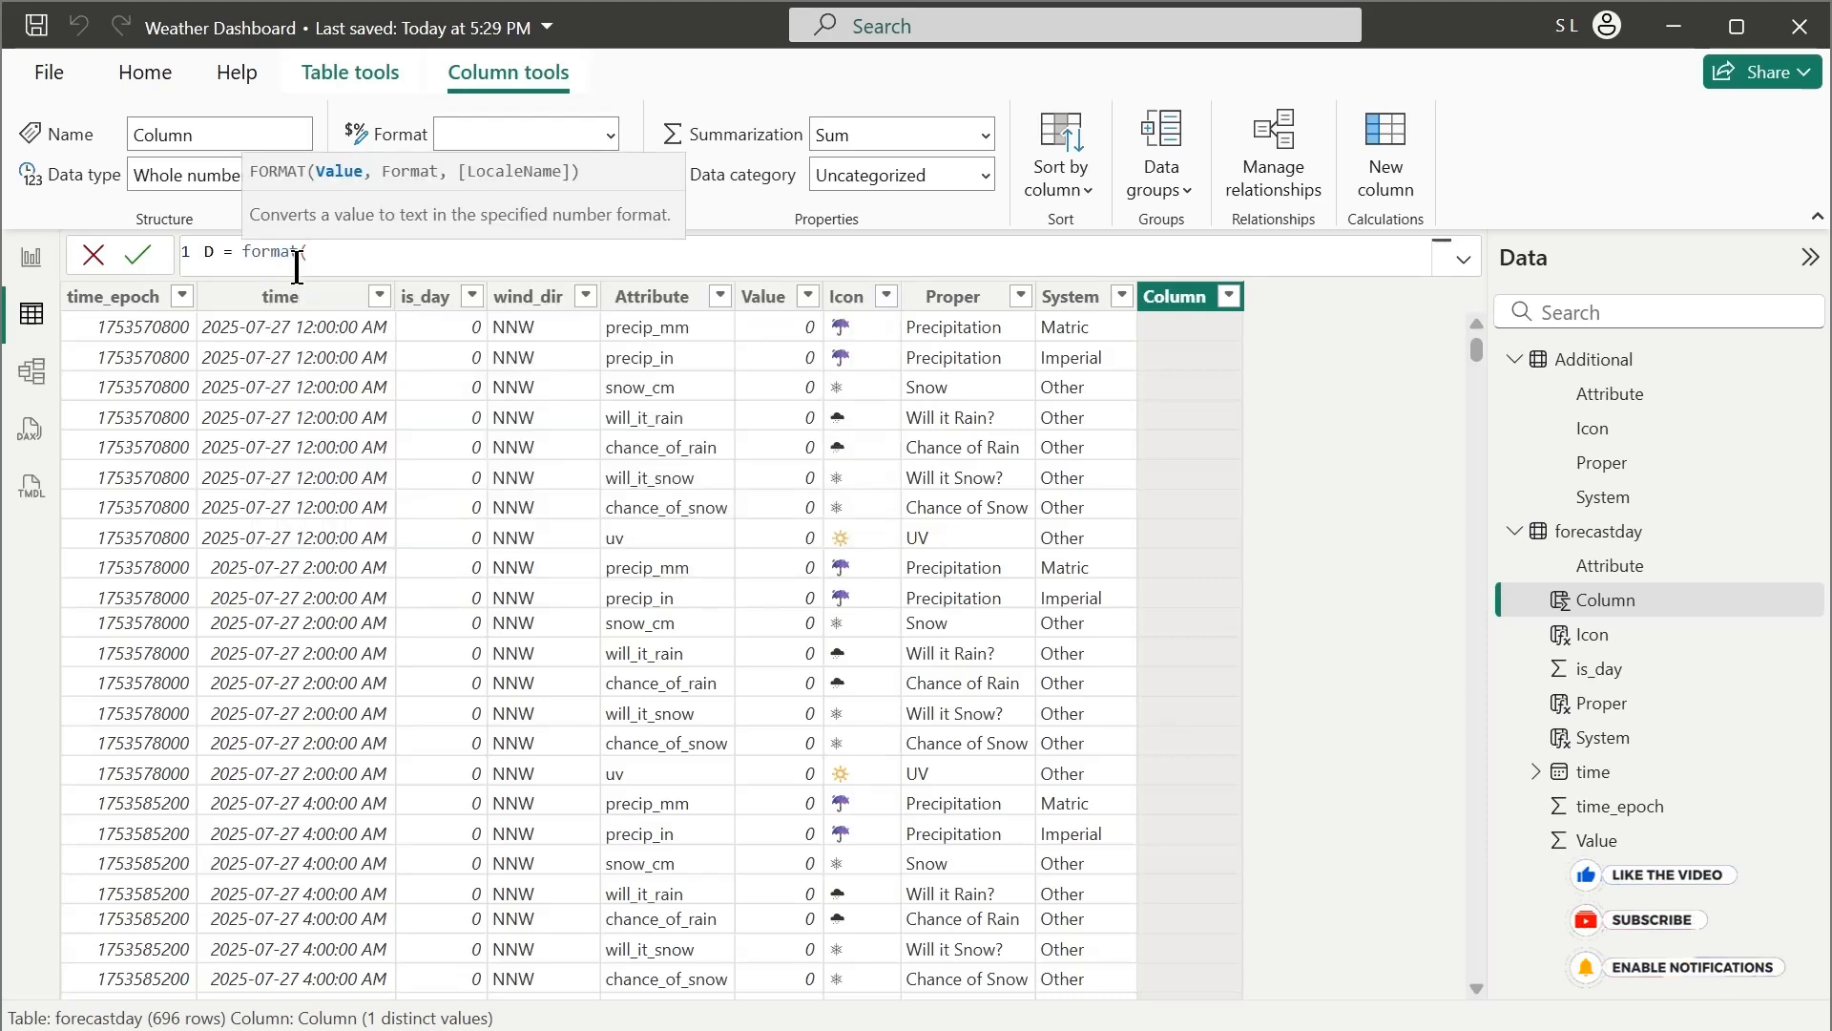
pyautogui.write('time')
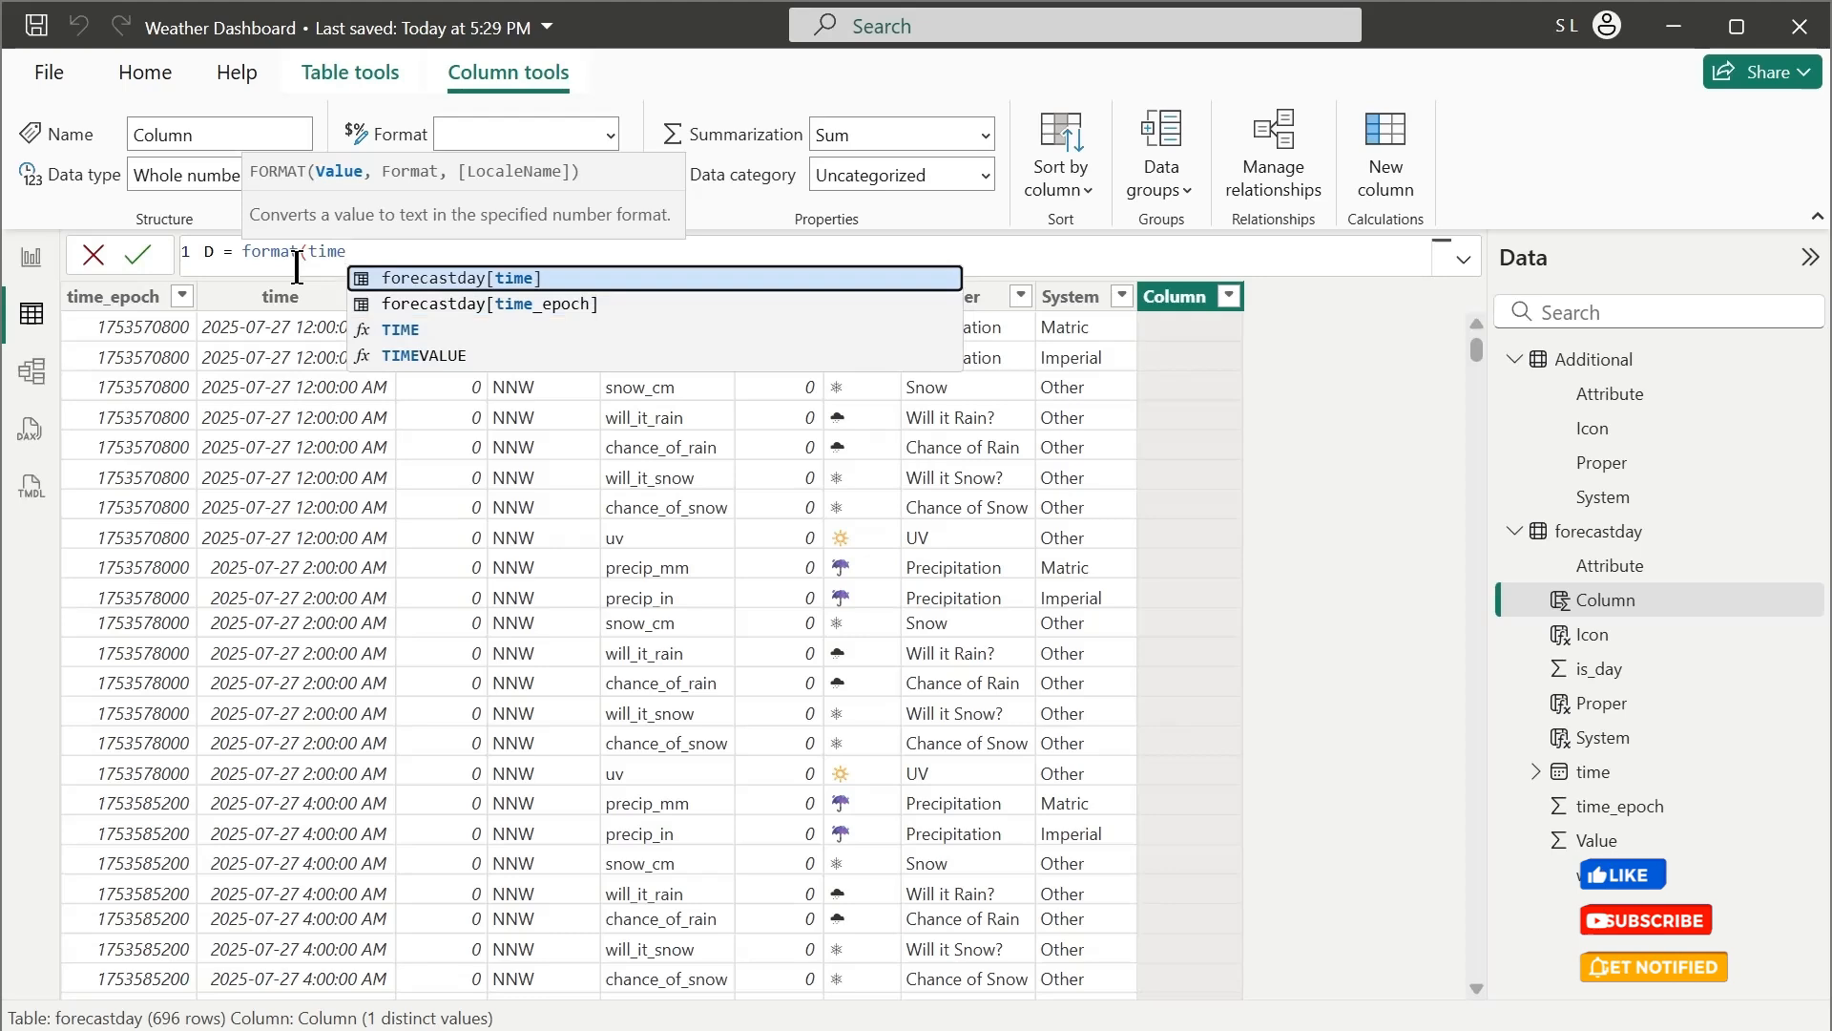
pyautogui.press('Tab')
pyautogui.write(',')
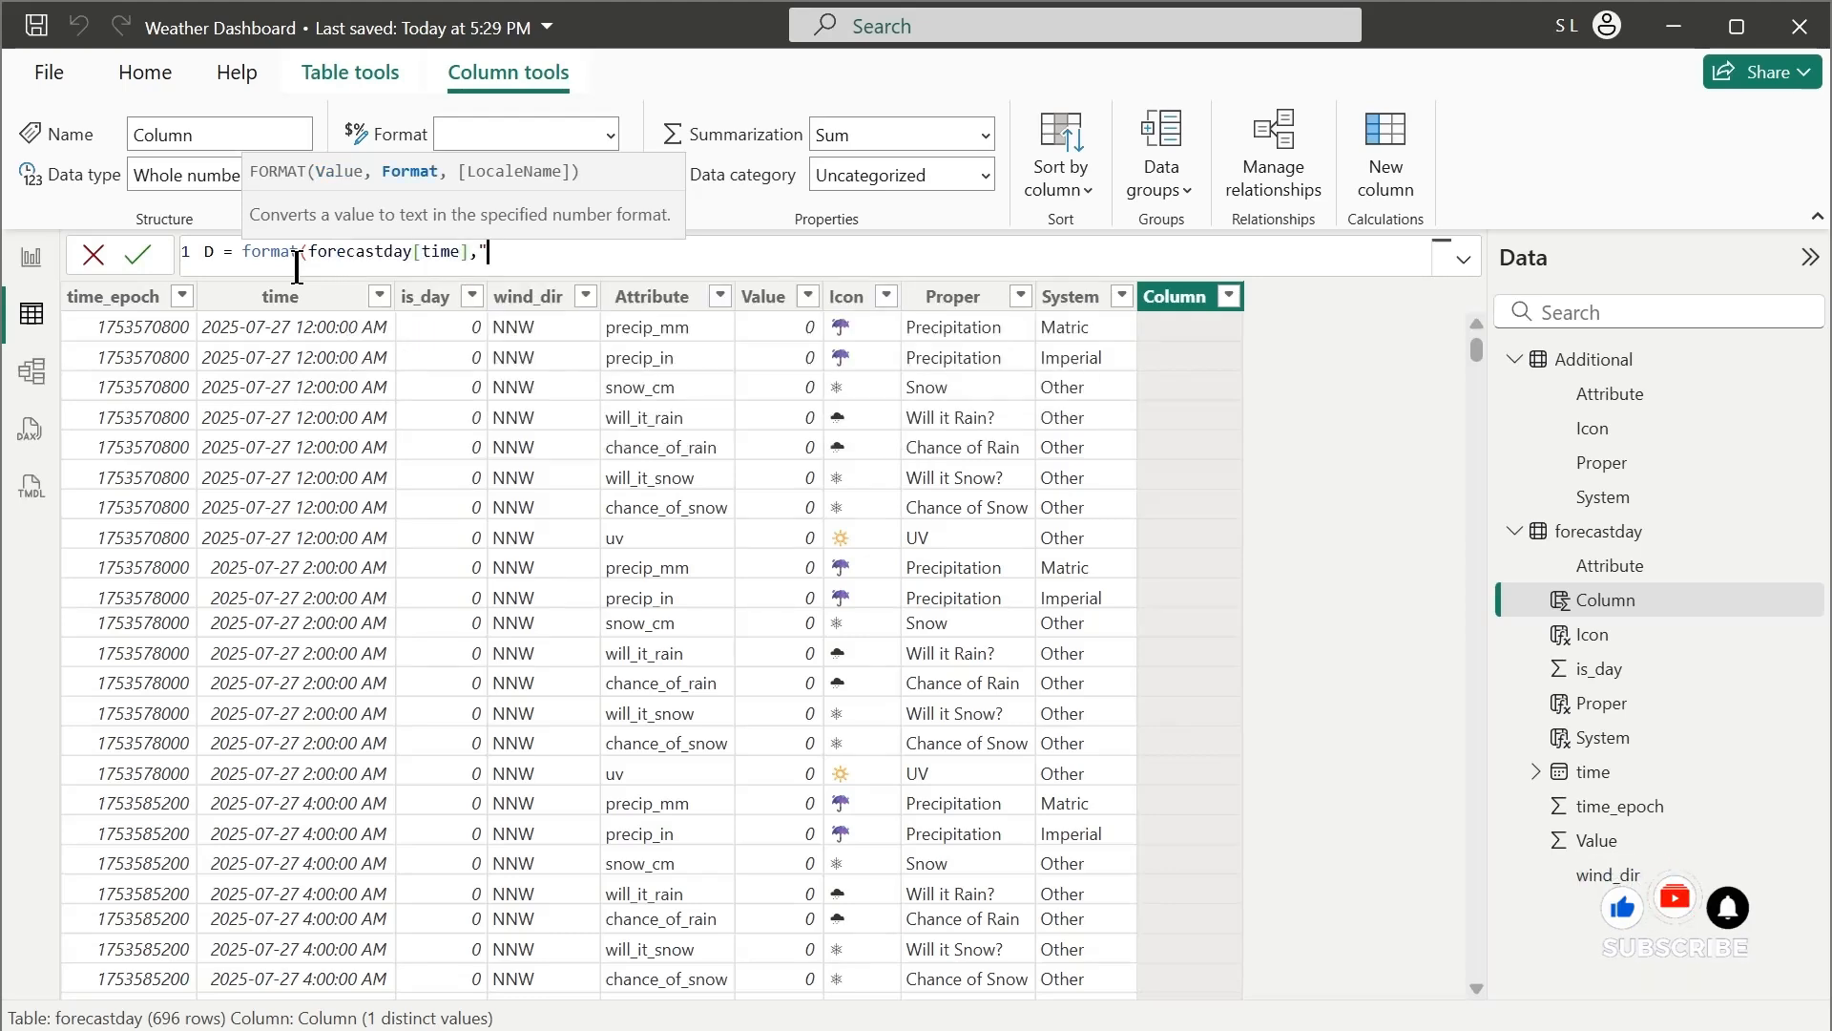
pyautogui.write('"dd-MMM')
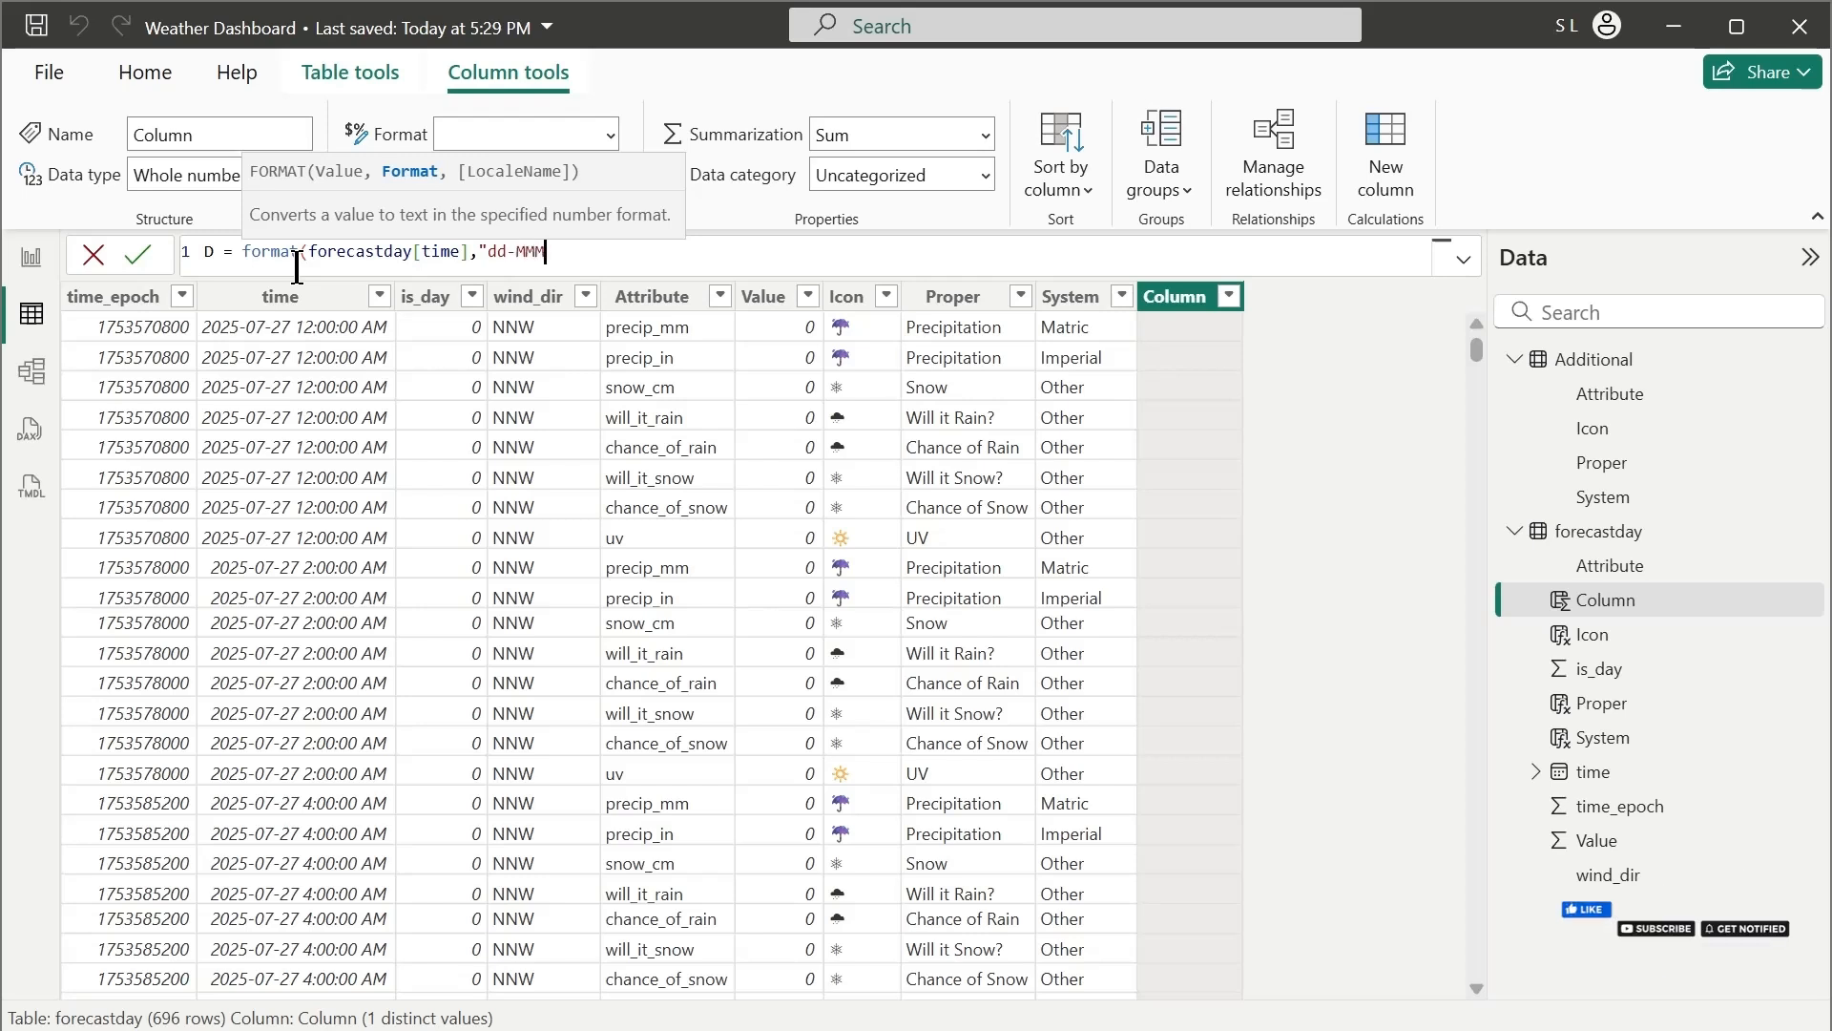
pyautogui.write('-yyyy')
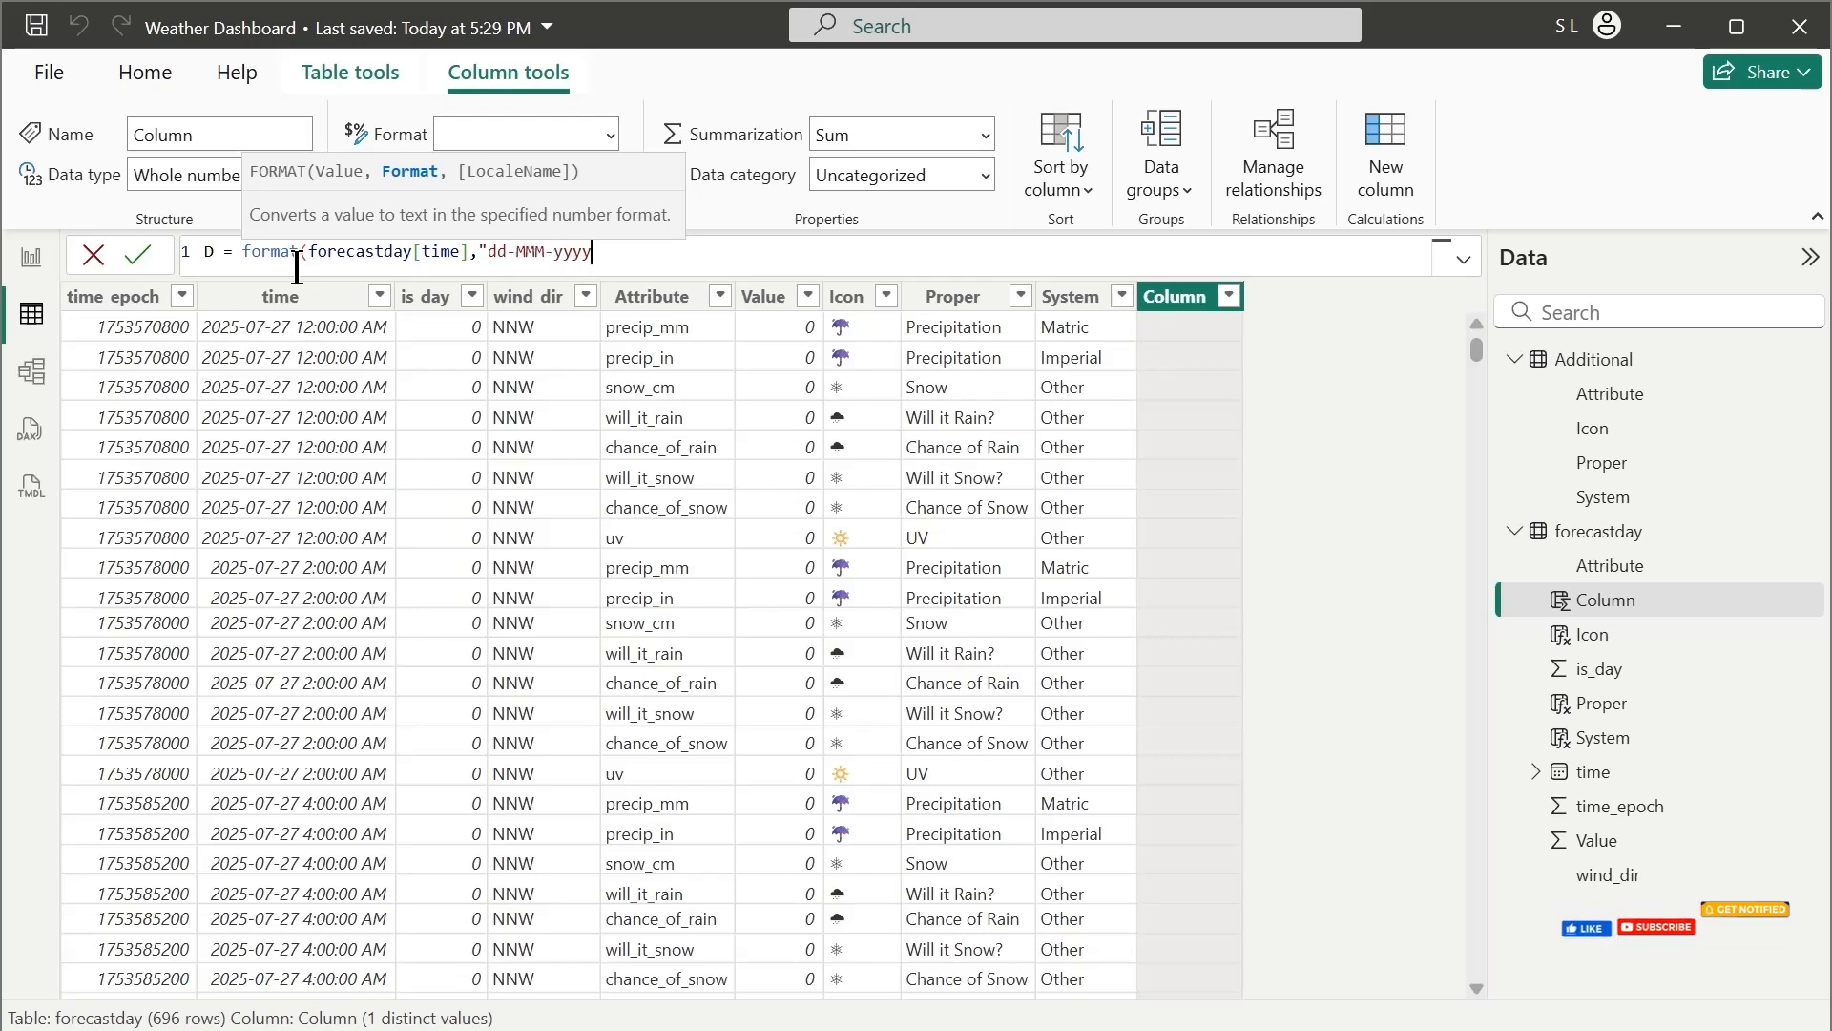
pyautogui.write('y")')
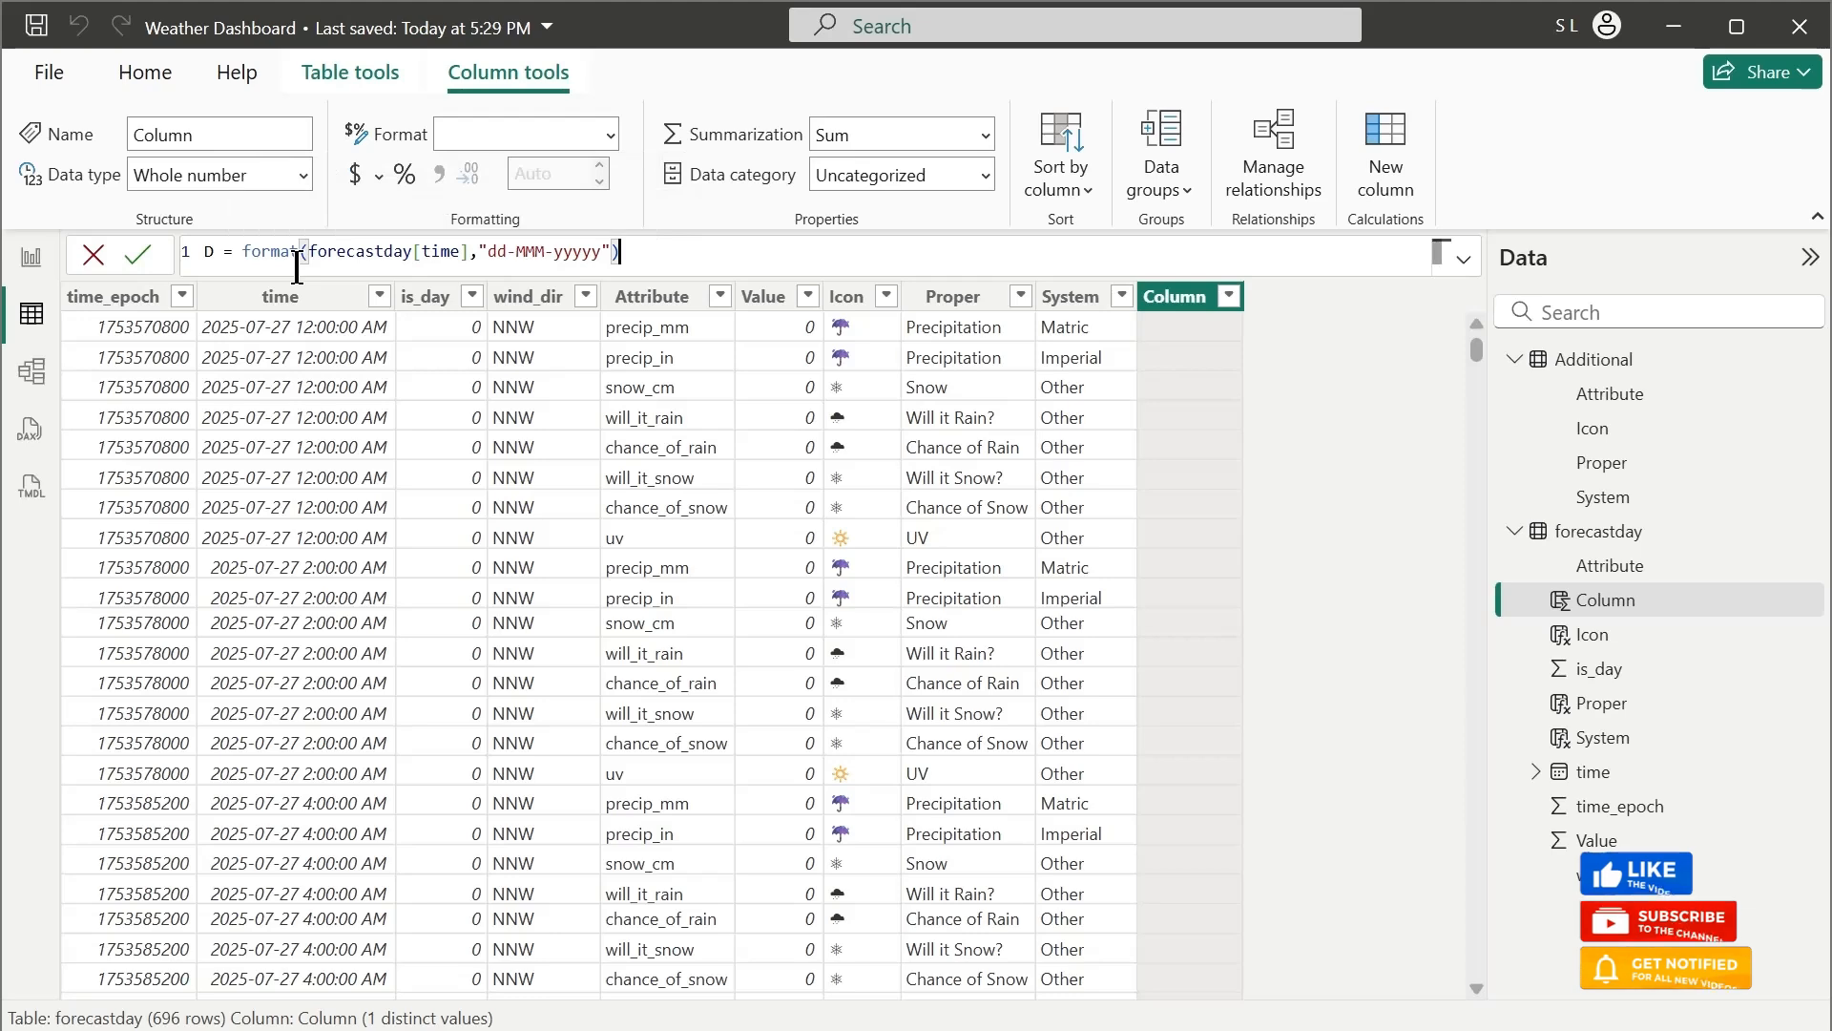
pyautogui.press('Return')
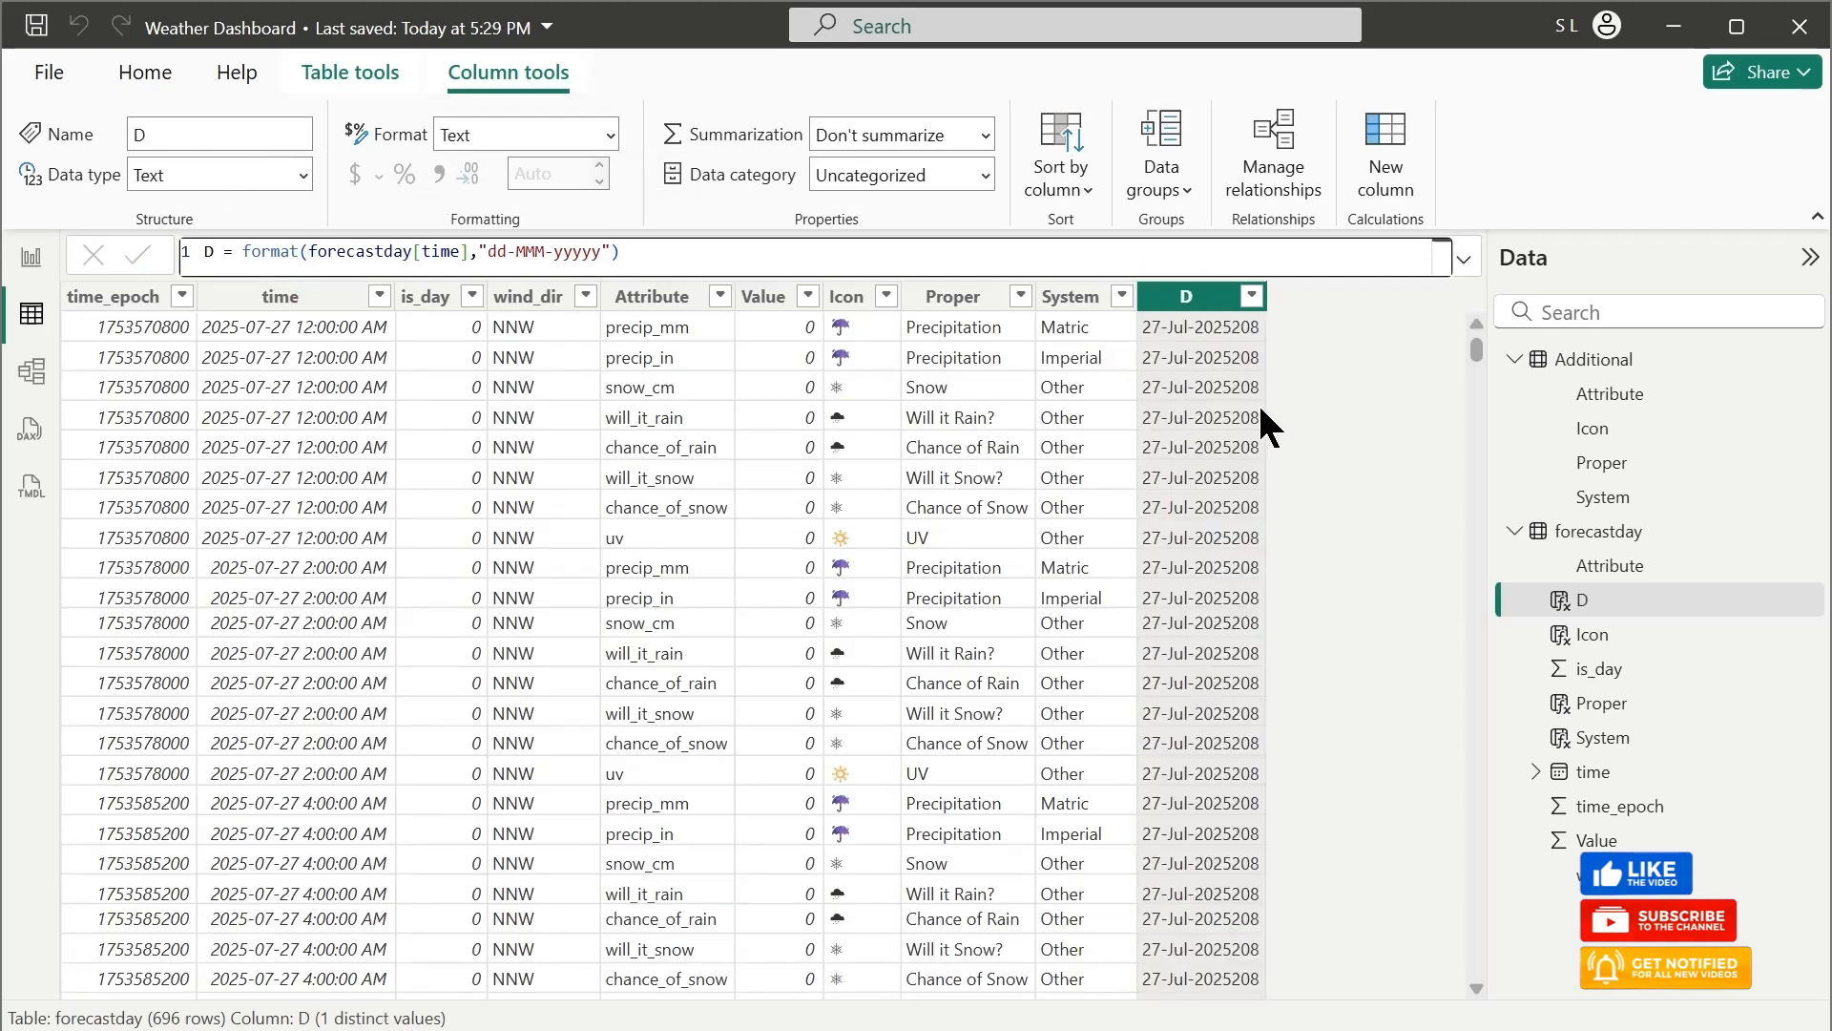
# Correct the D column's format string to "dd-MMM-yyyy" by removing the extra y
pyautogui.click(602, 252)
pyautogui.press('BackSpace')
pyautogui.press('Return')
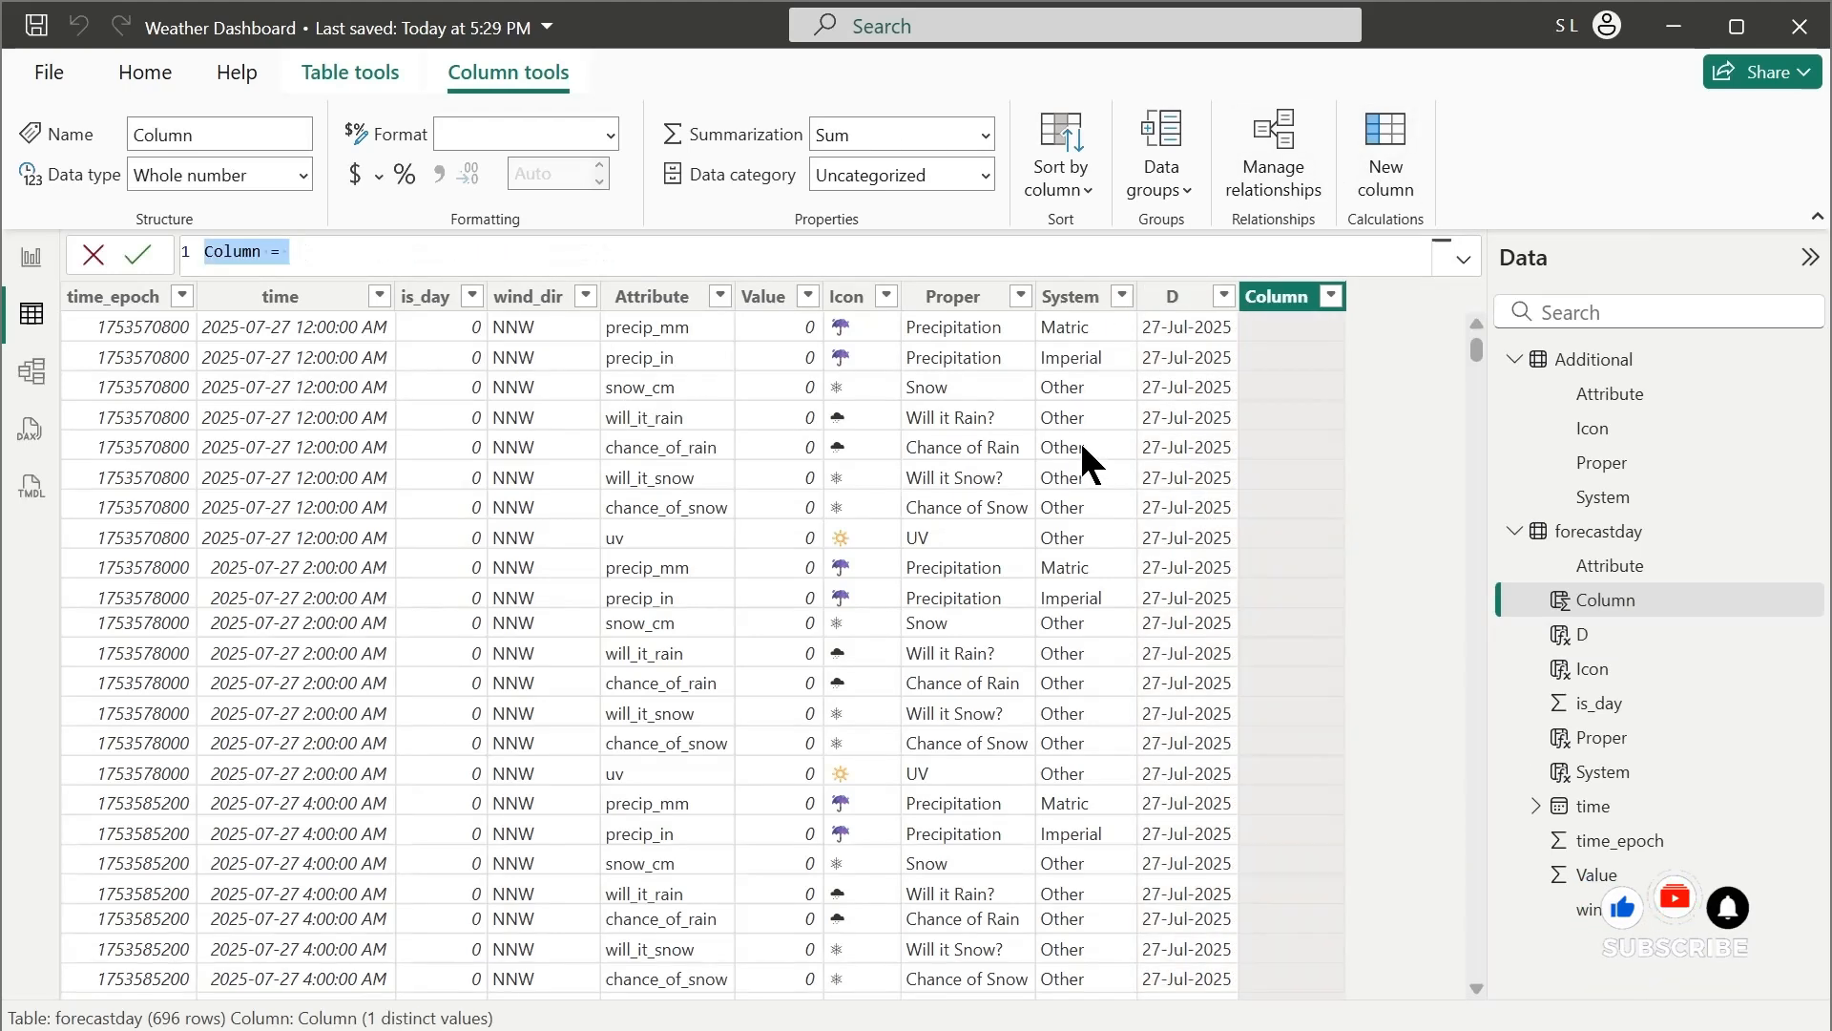
# Add a calculated time column to forecastday with the formula T = format(forecastday[time],"hh:mm:ss") and look through its rows
pyautogui.write('=')
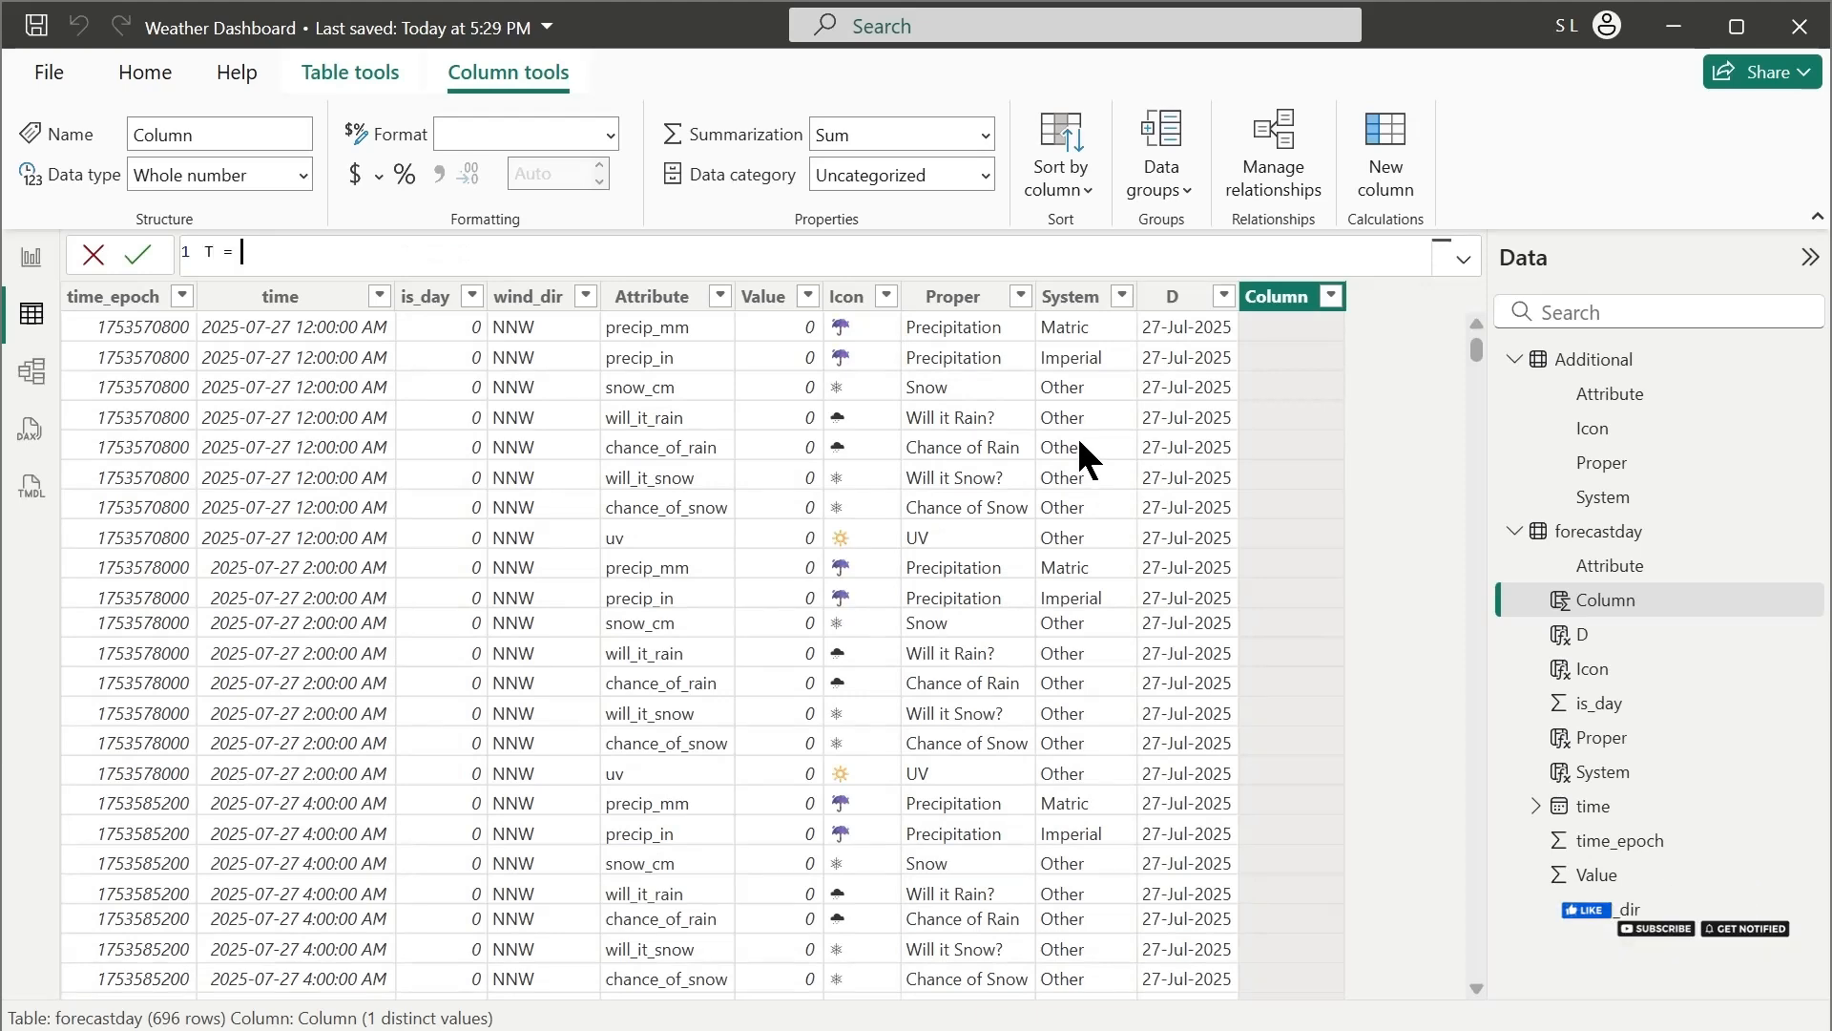
pyautogui.write(' format(')
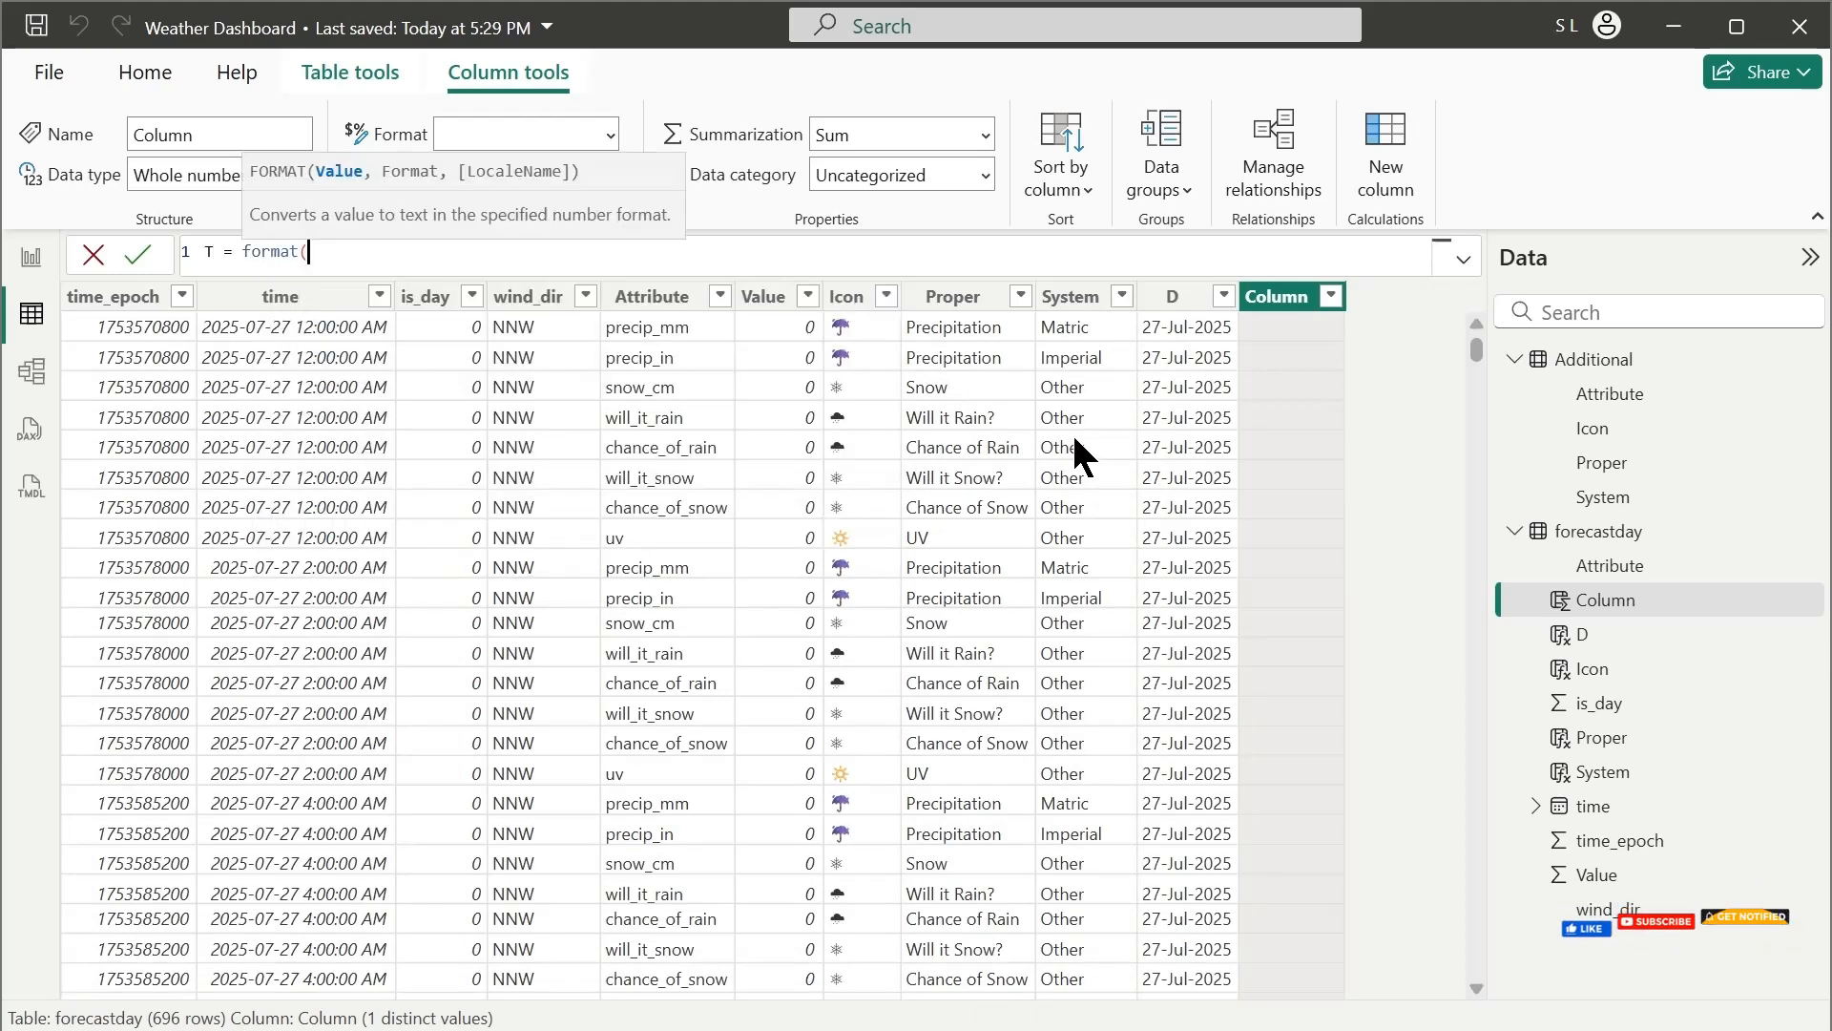
pyautogui.write('time')
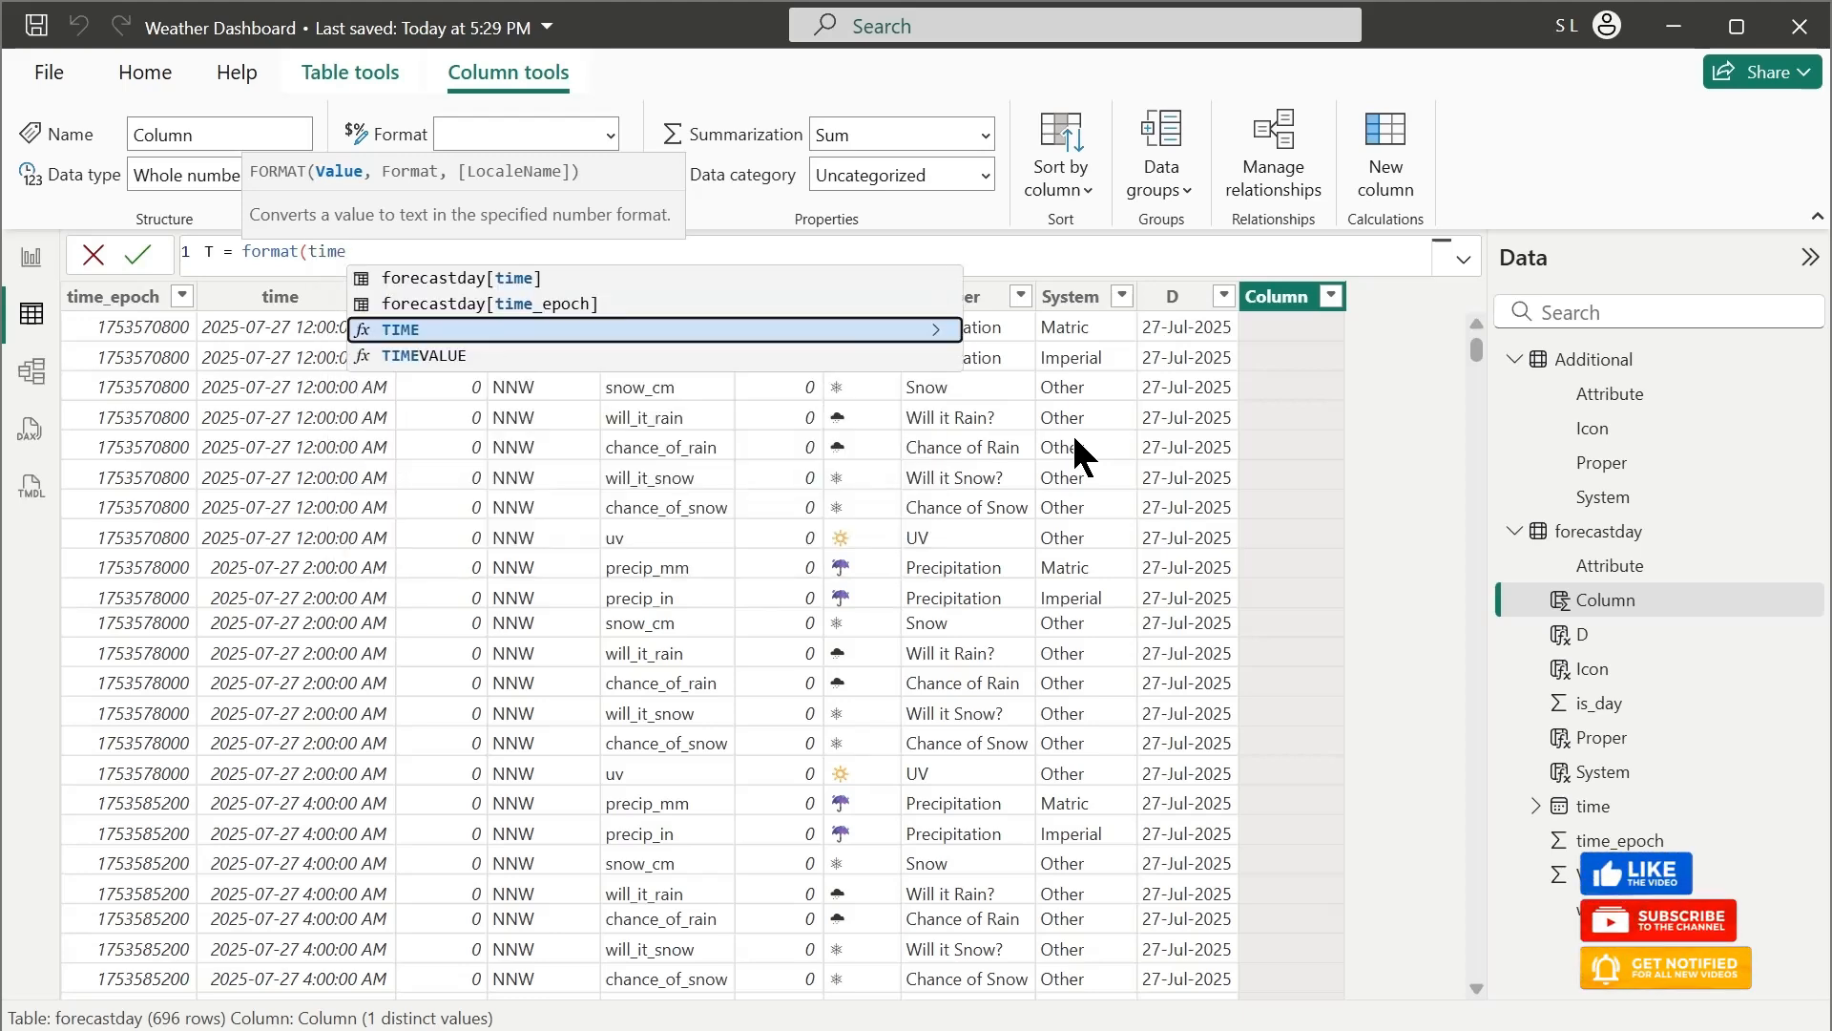
pyautogui.press('Down')
pyautogui.press('Up')
pyautogui.press('Tab')
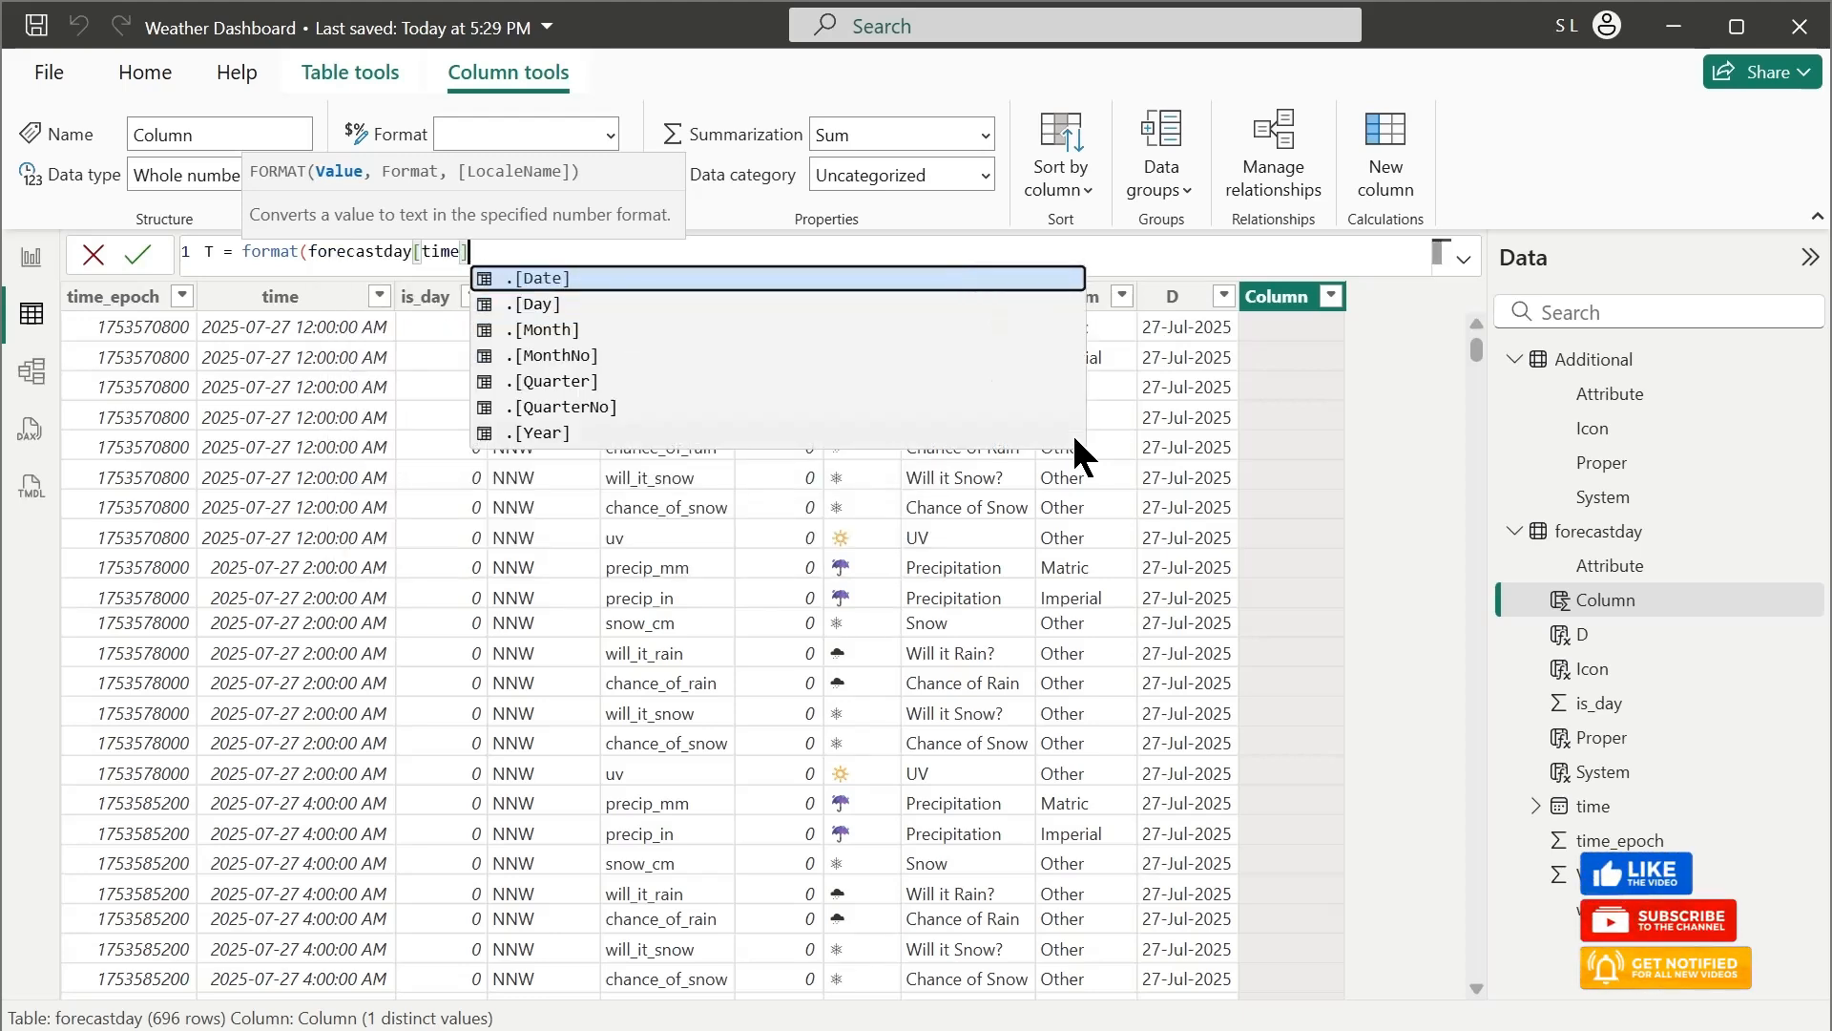
pyautogui.write(',')
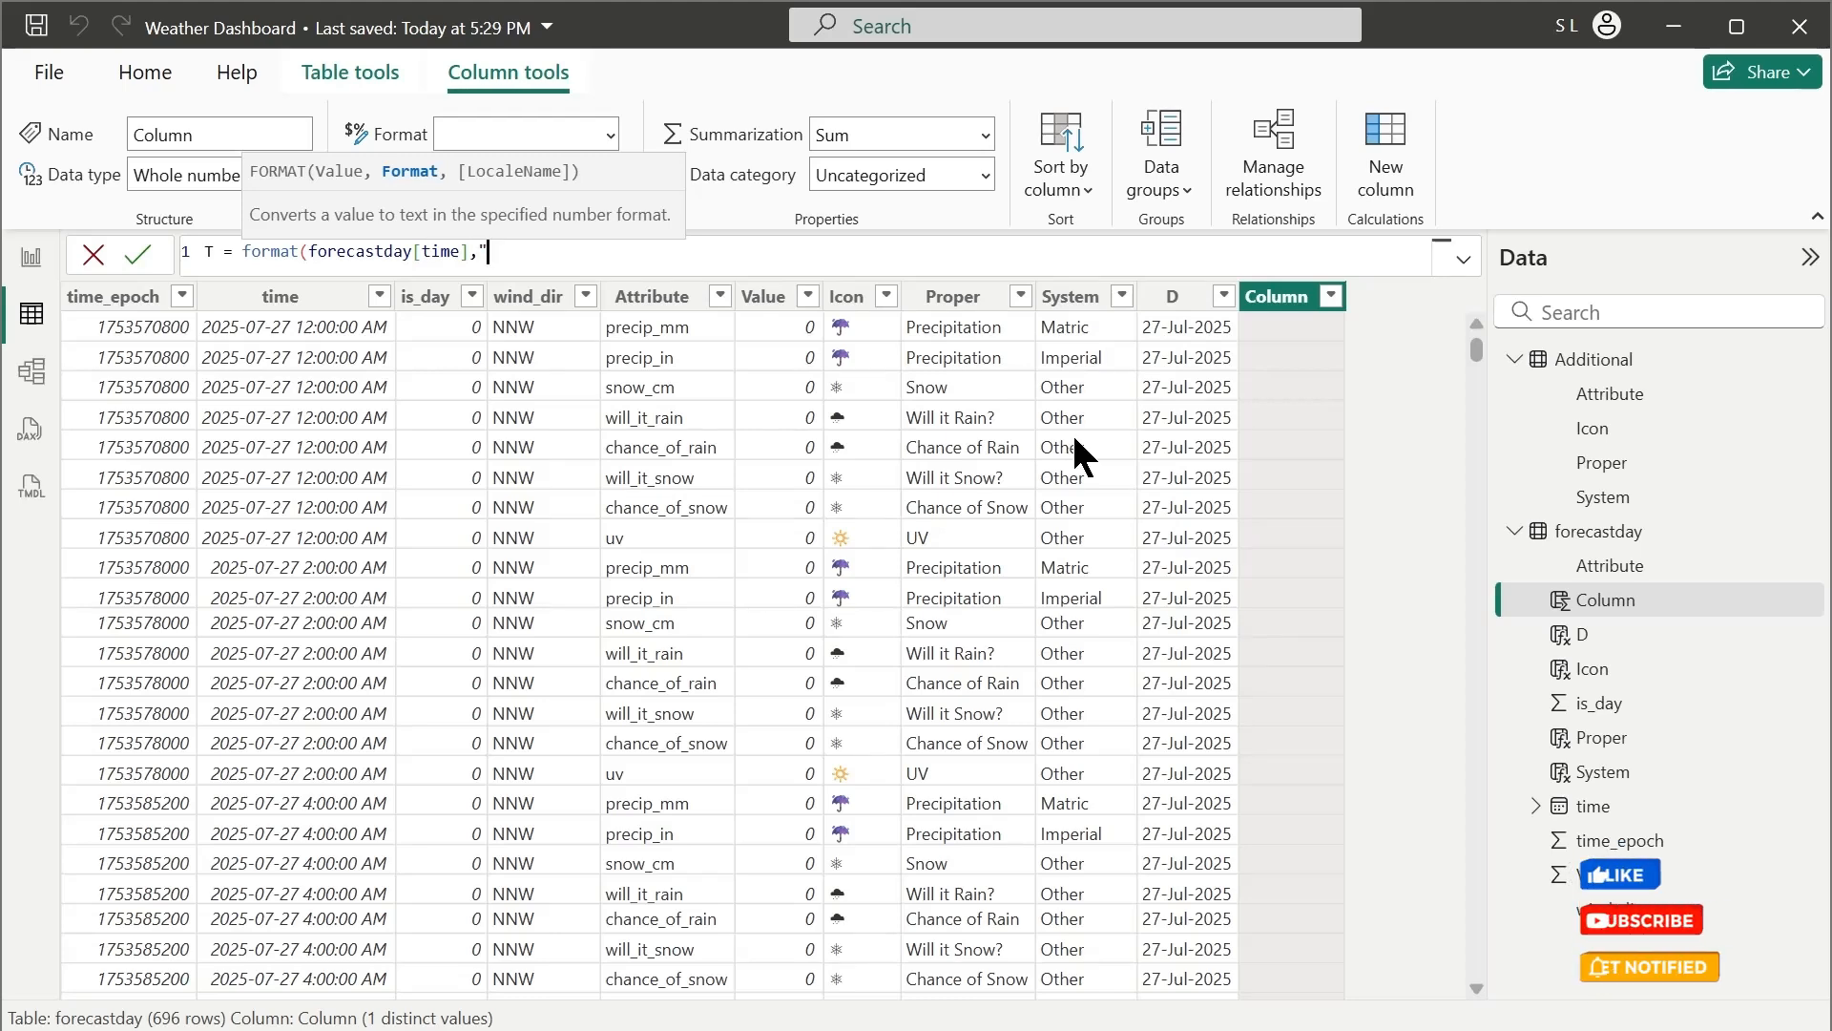
pyautogui.write('"hh')
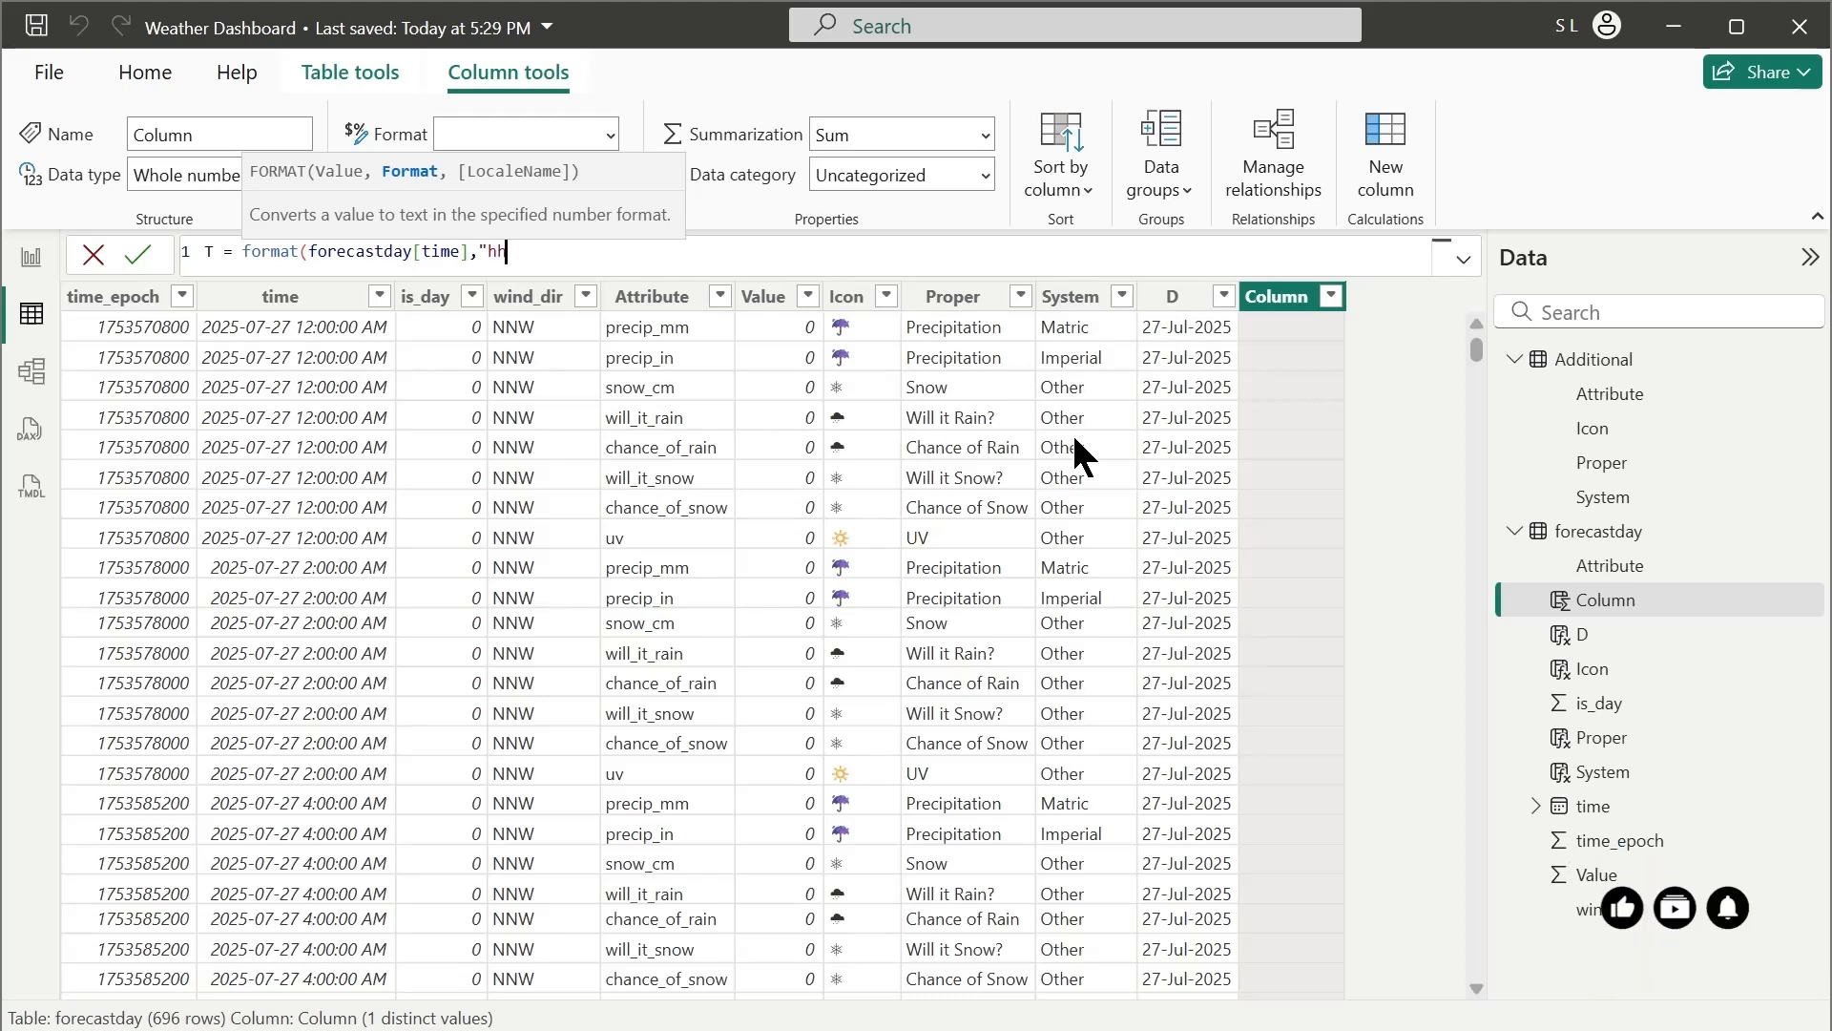
pyautogui.write(':mm')
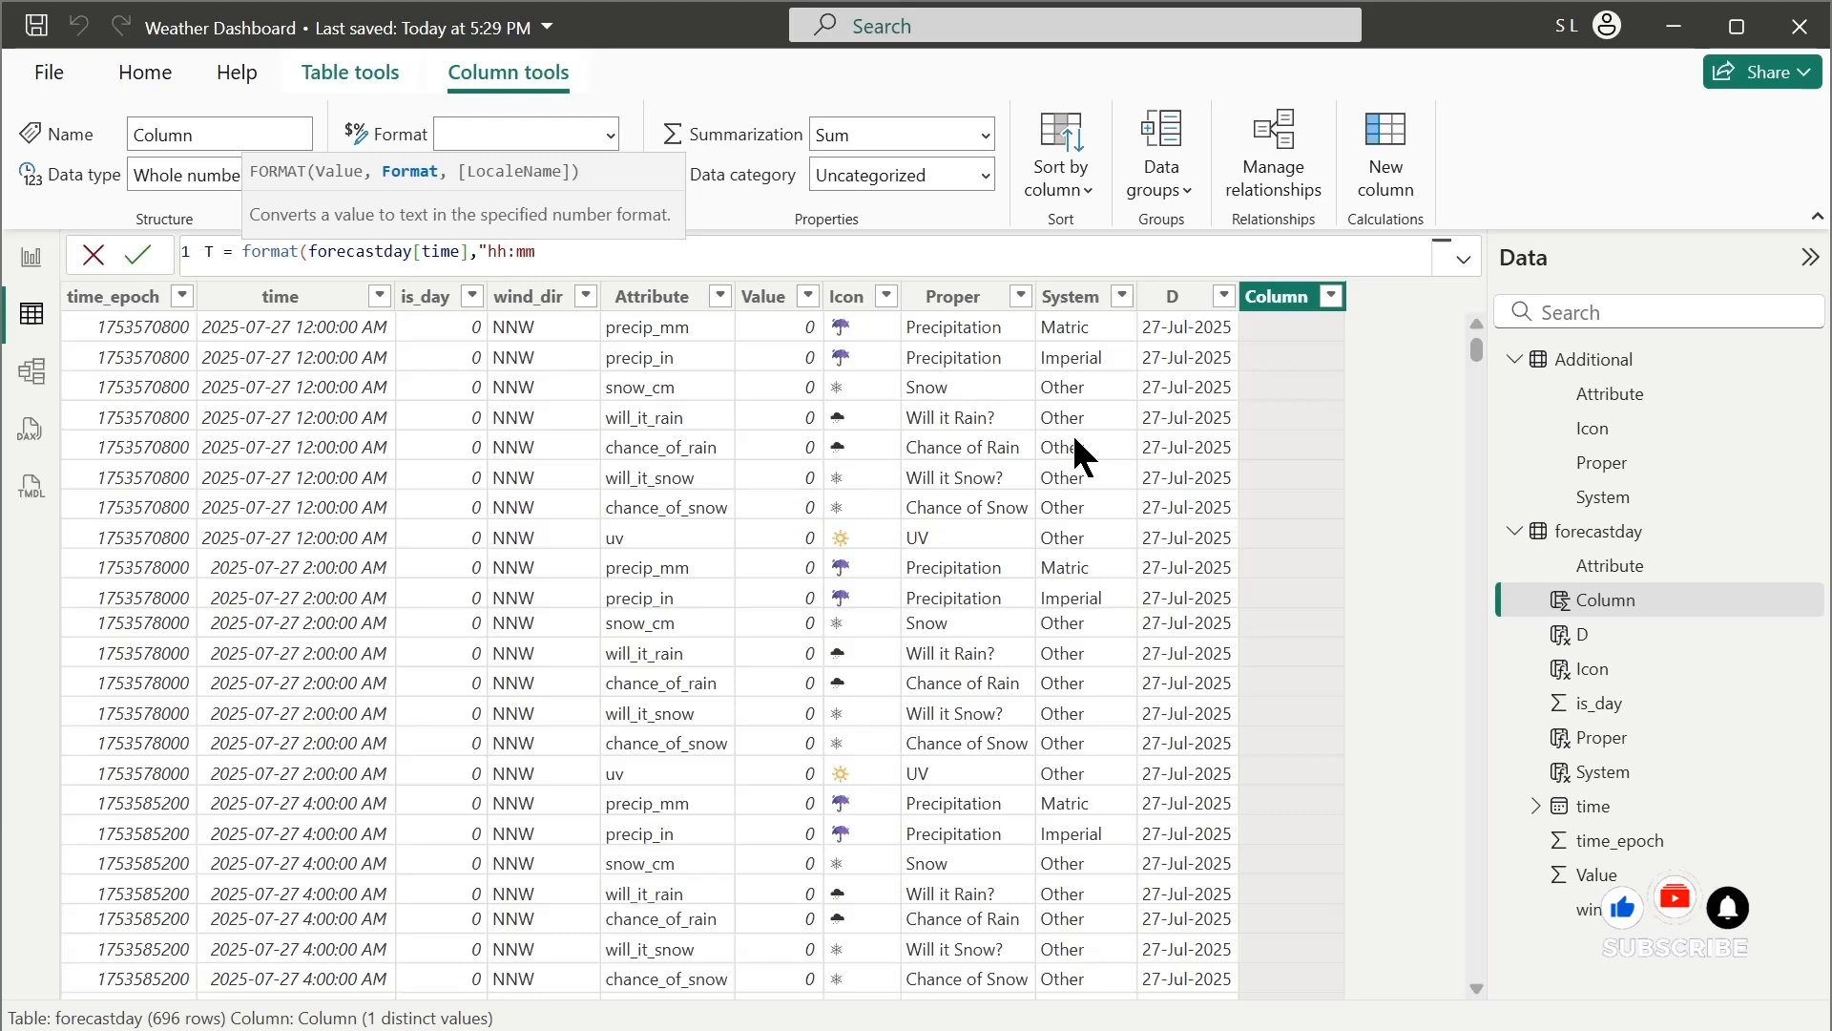
pyautogui.write(':ss')
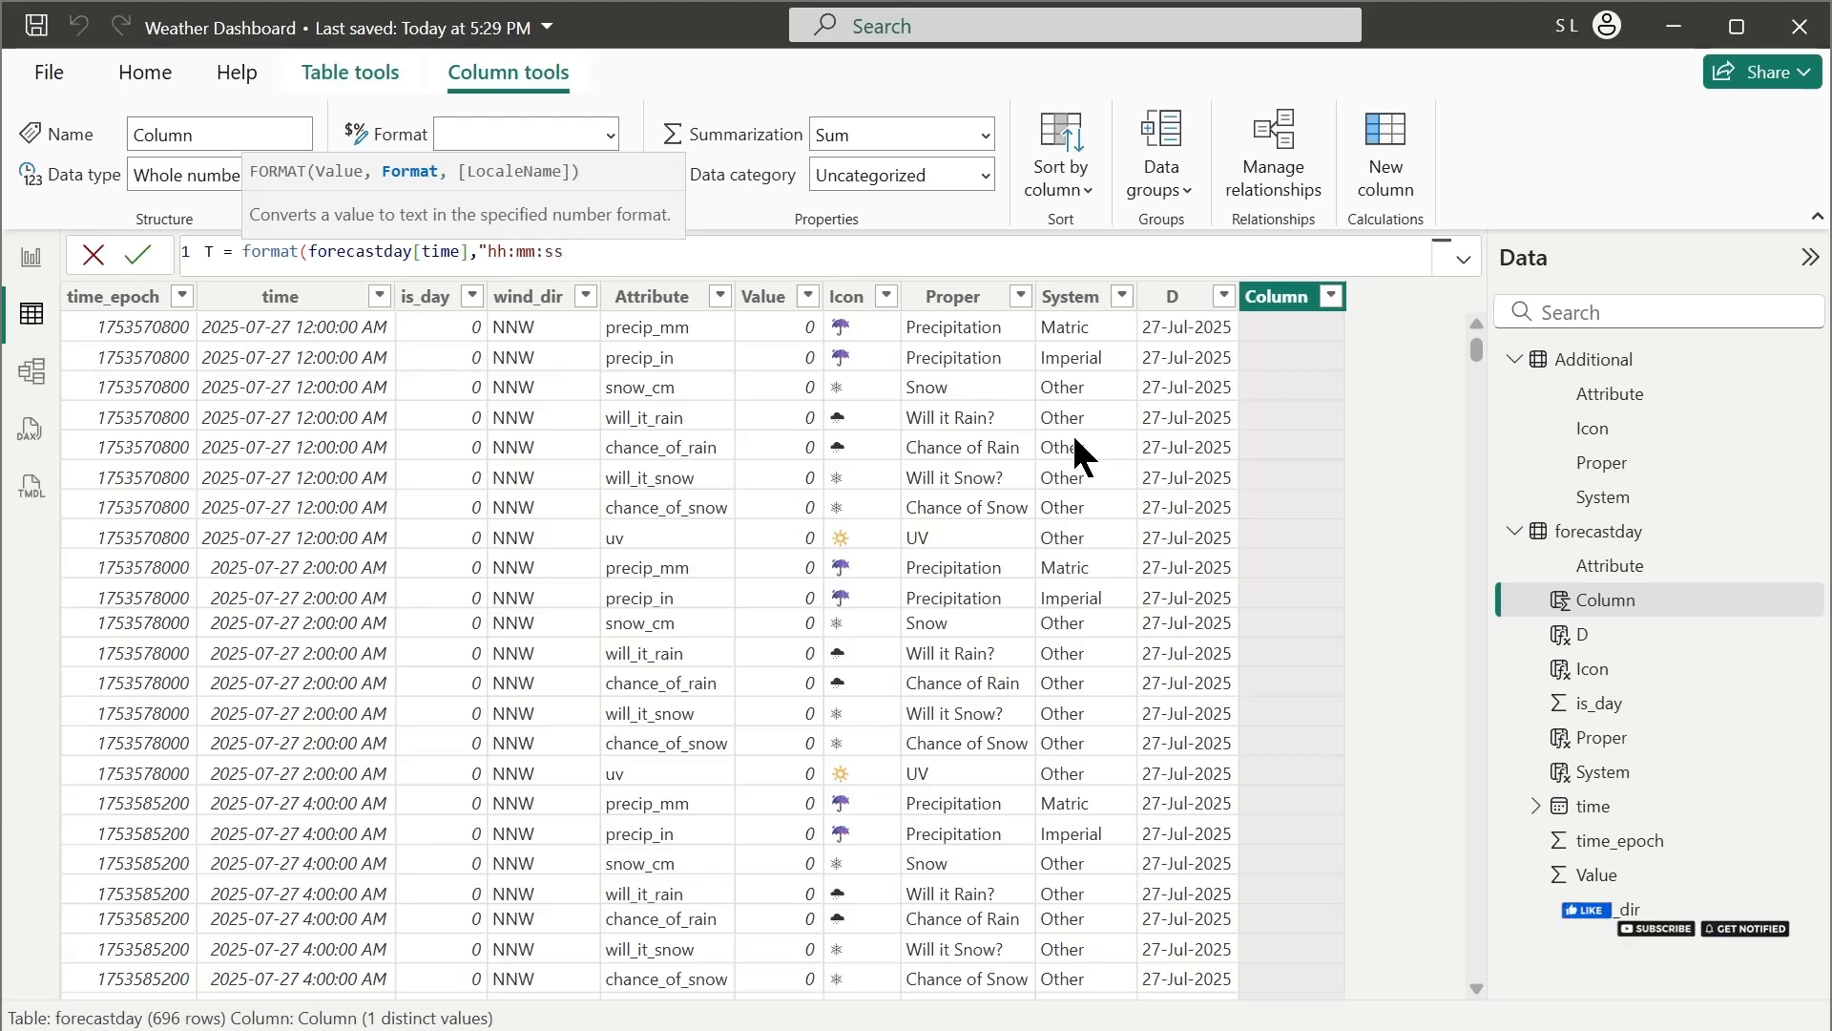
pyautogui.write('")')
pyautogui.press('Return')
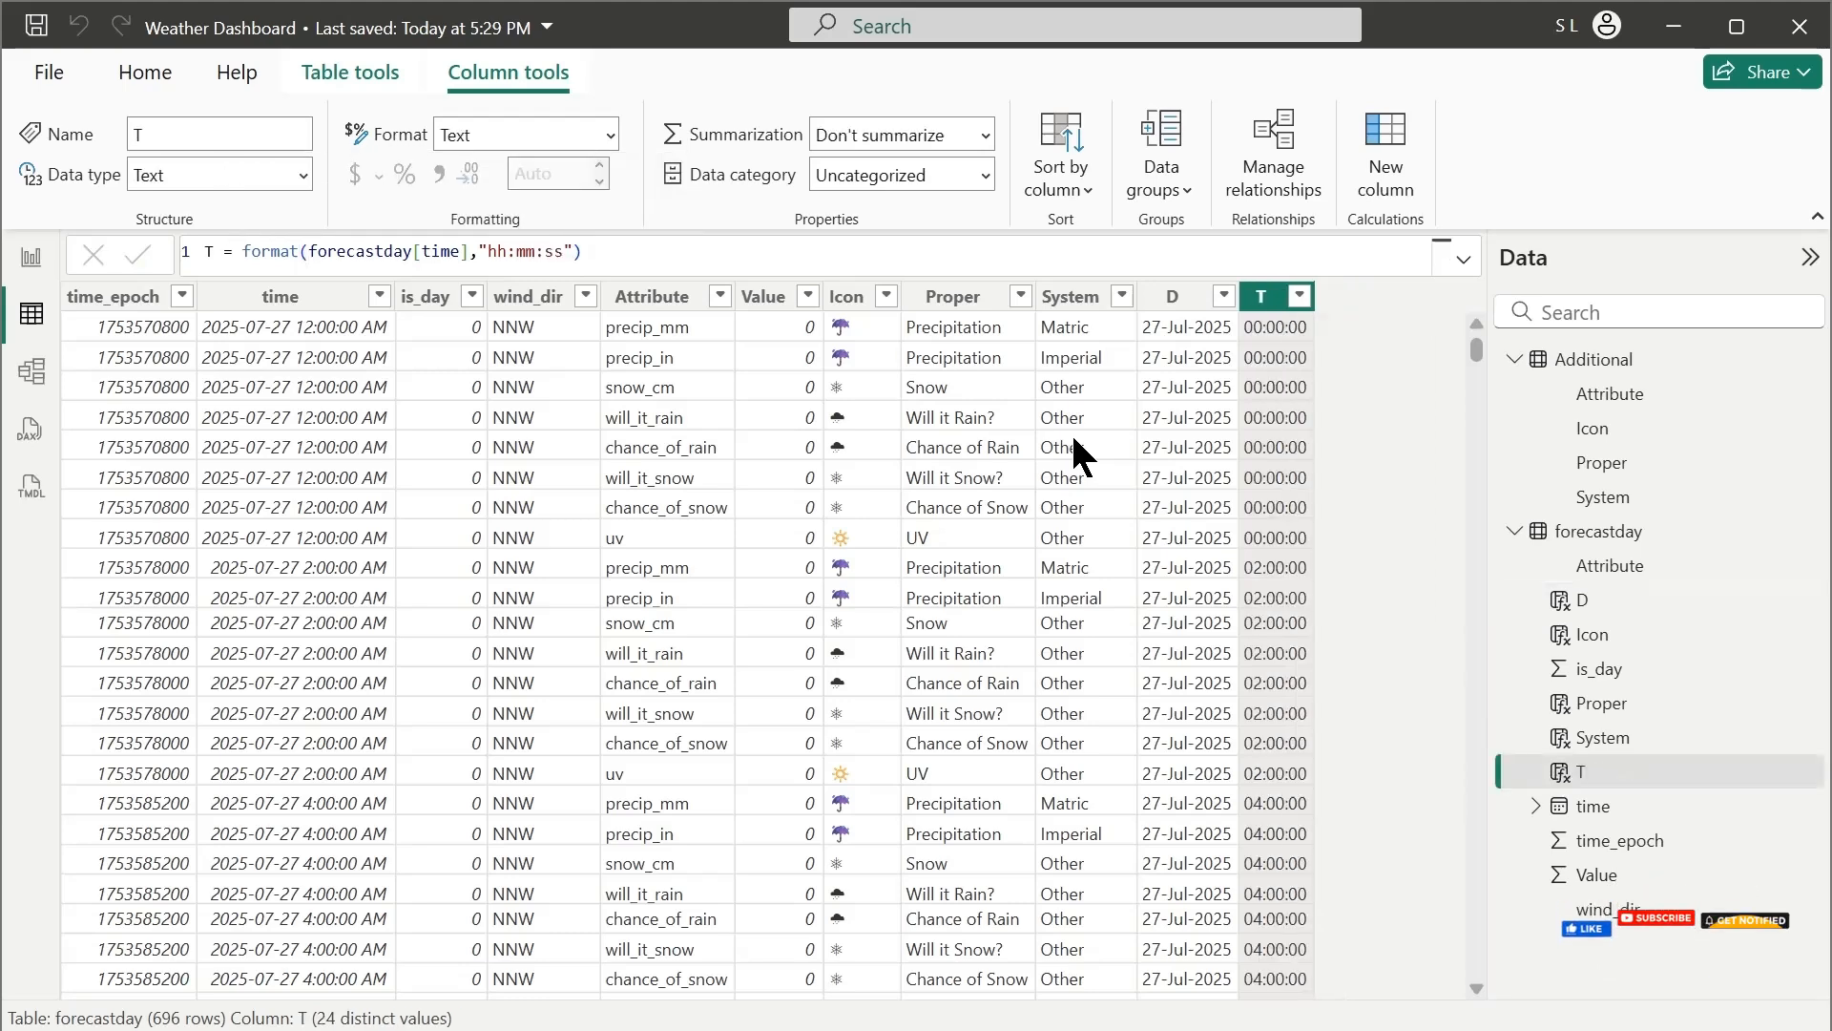
pyautogui.scroll(-20, 1292, 656)
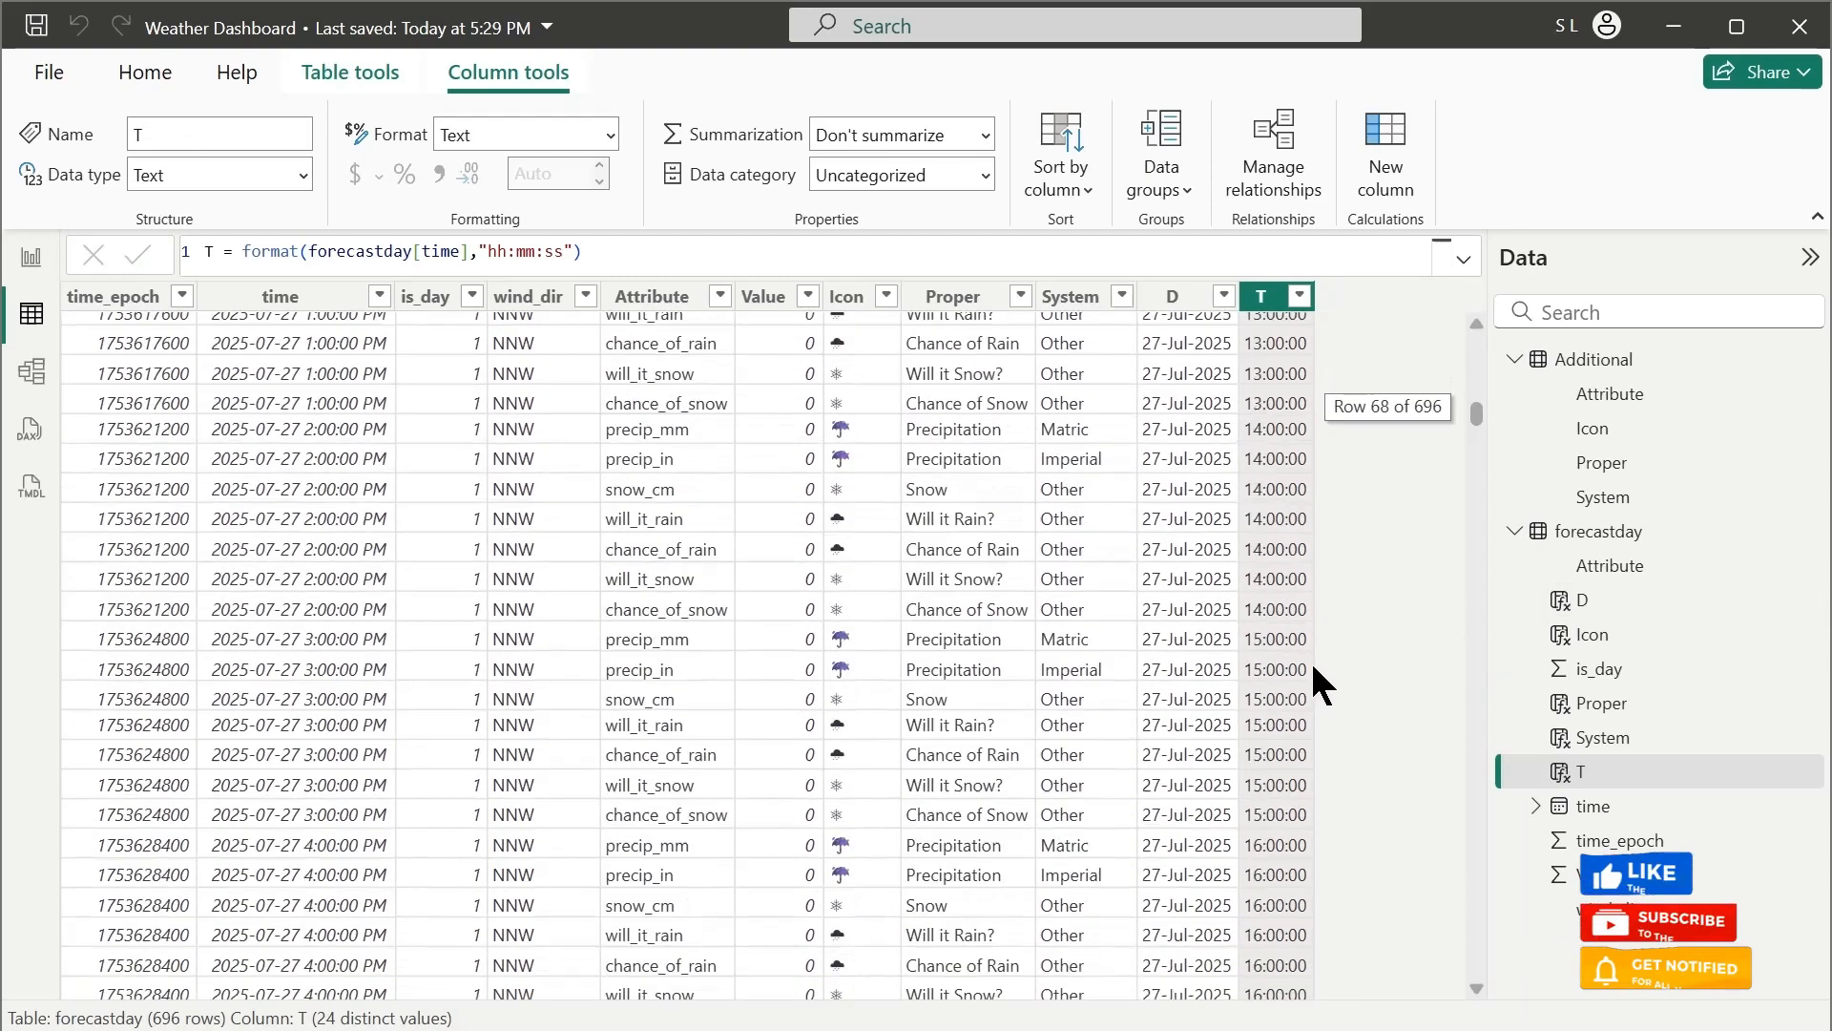
pyautogui.moveTo(1477, 414); pyautogui.dragTo(1475, 546)
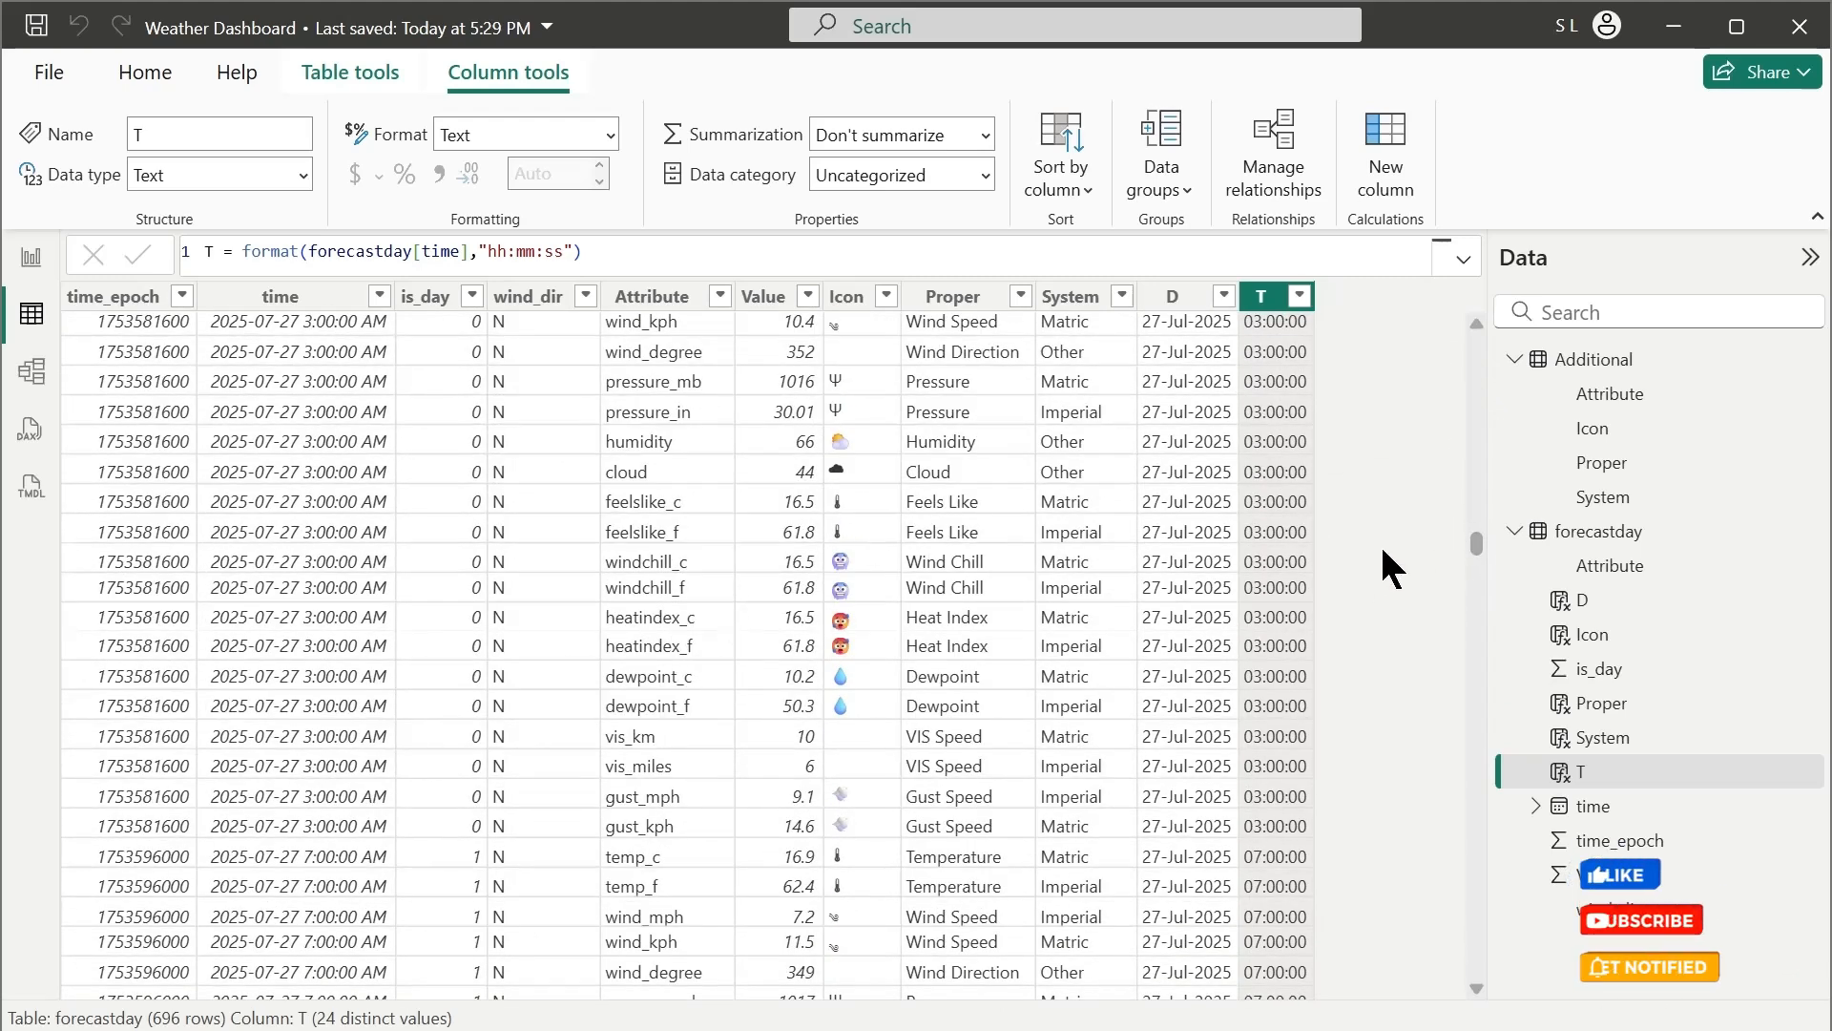
# Insert a text box on the empty report page, with the filters collapsed, and paste the copied weather icon into it
pyautogui.click(31, 258)
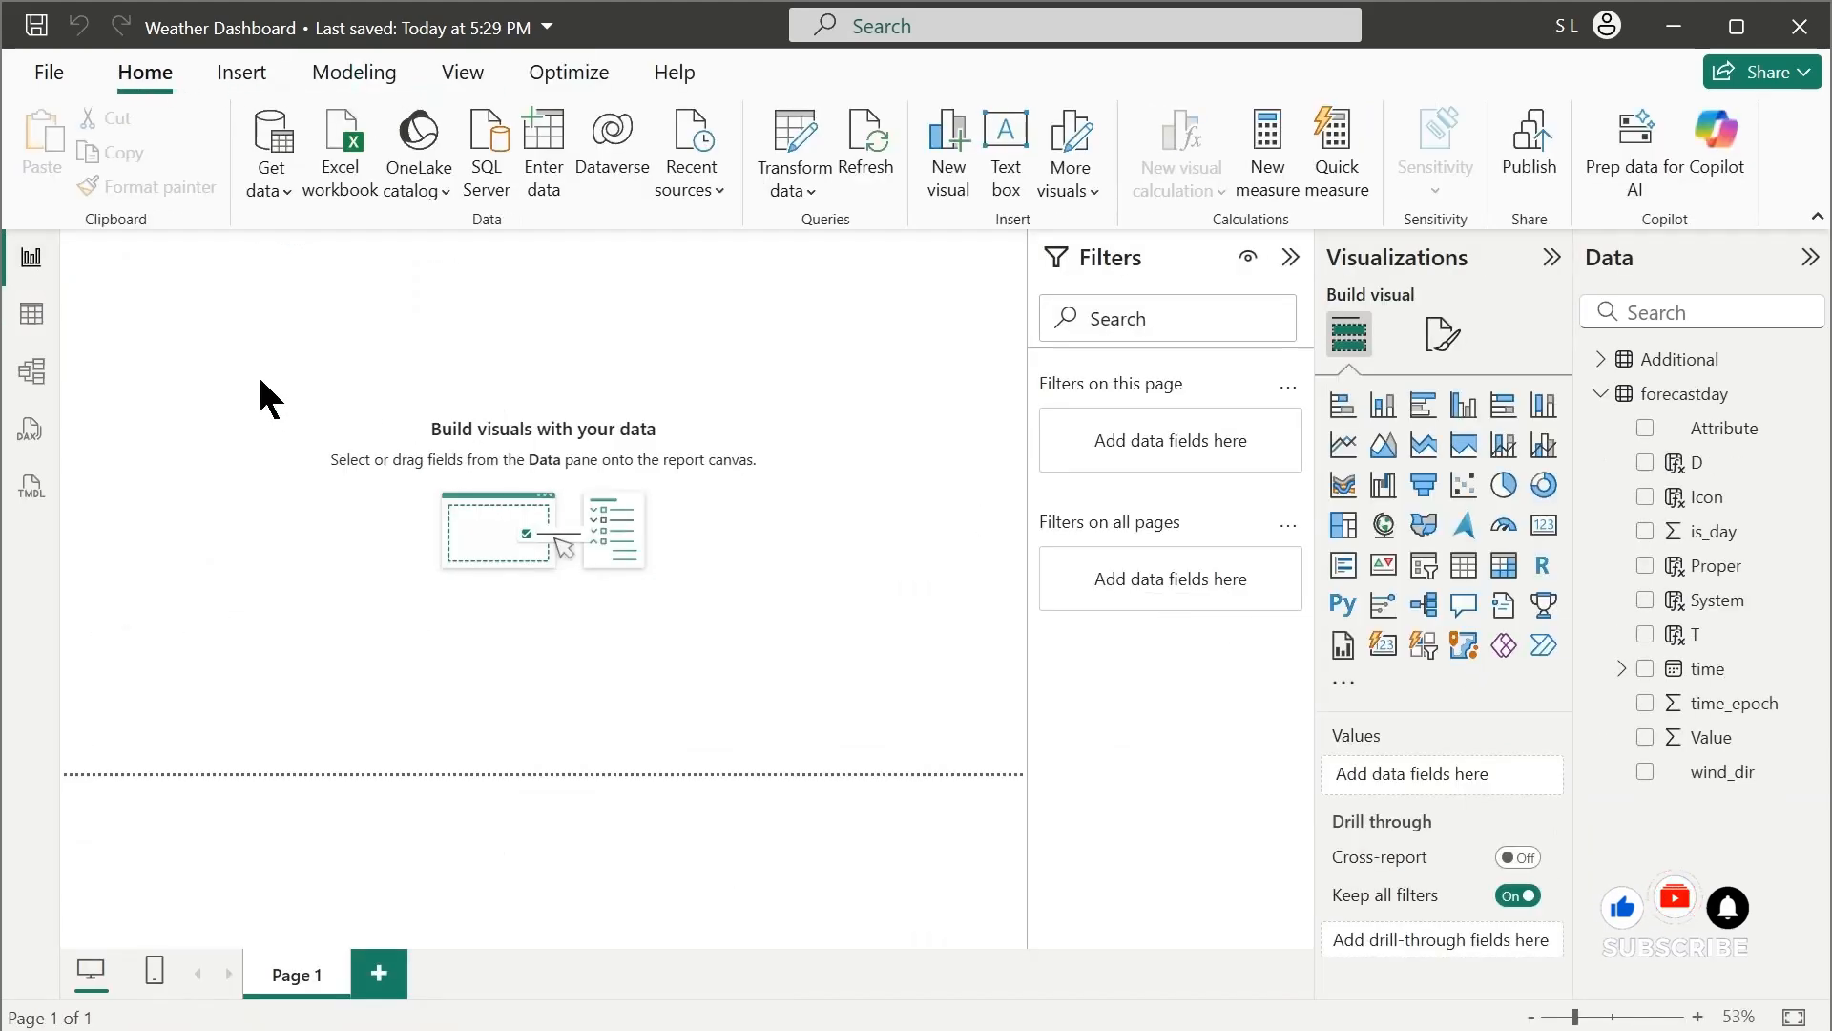
pyautogui.click(1290, 258)
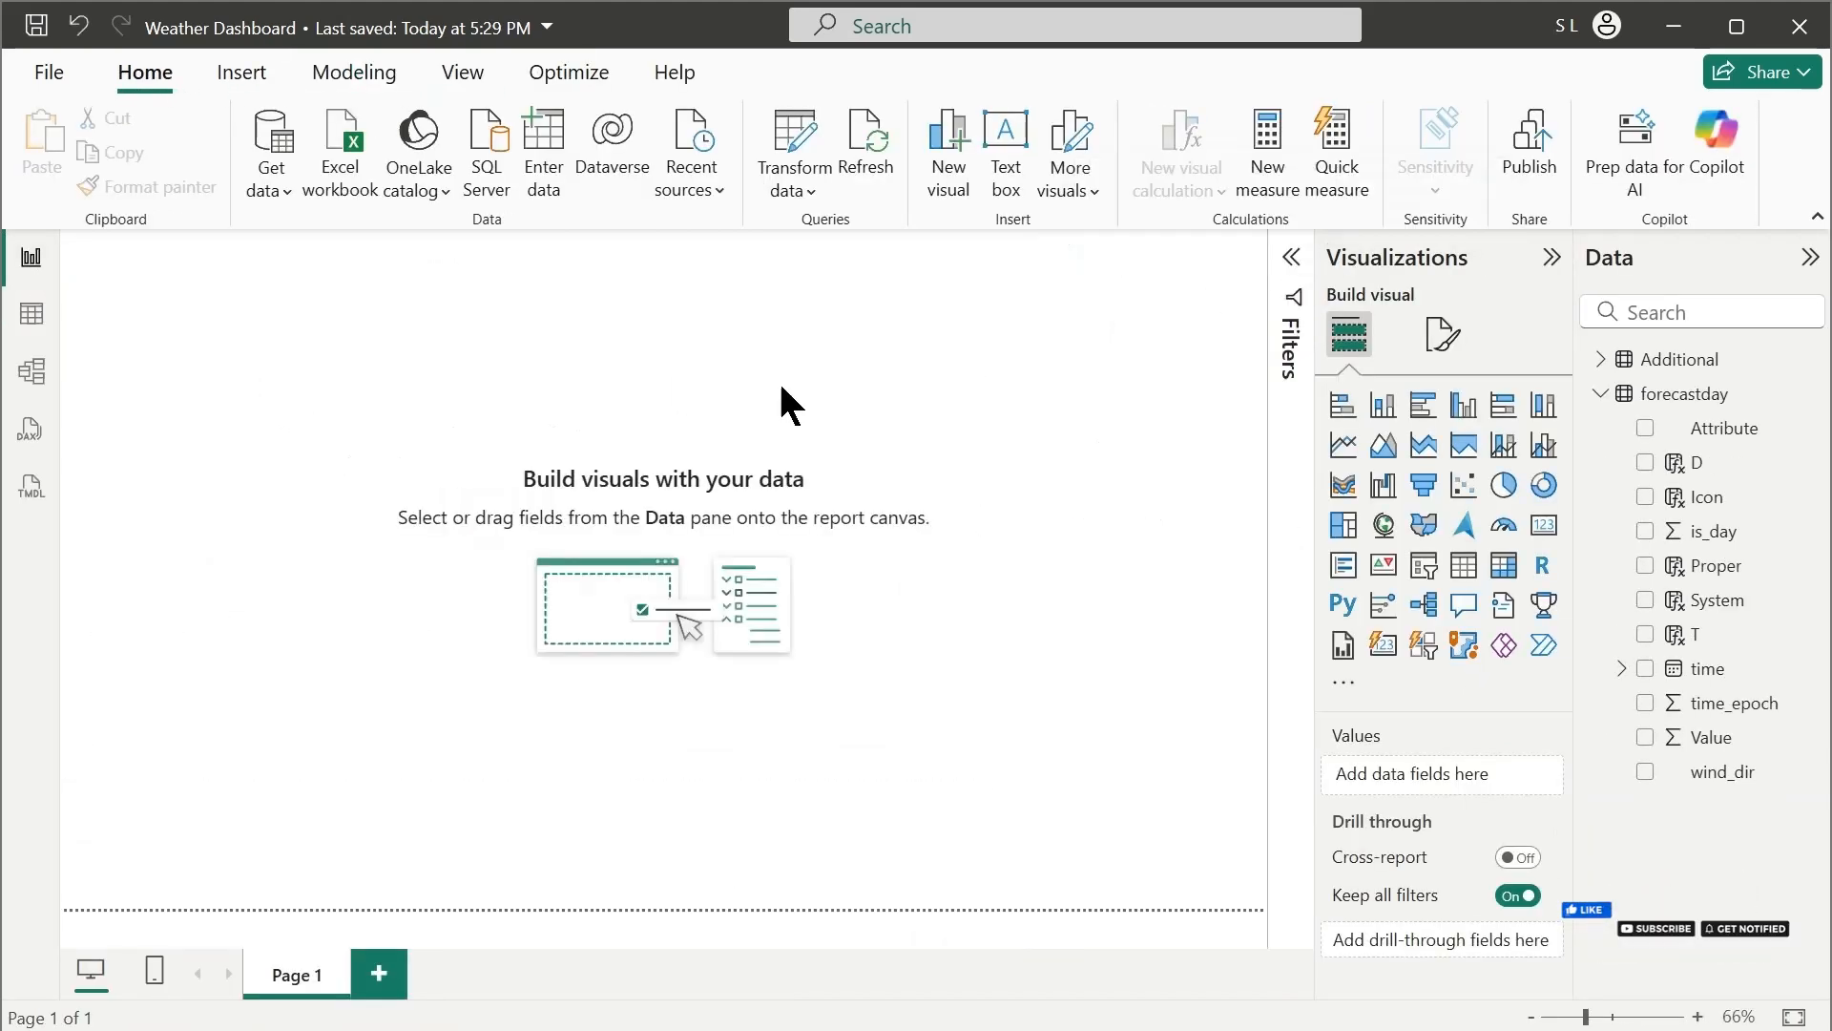
pyautogui.click(1006, 148)
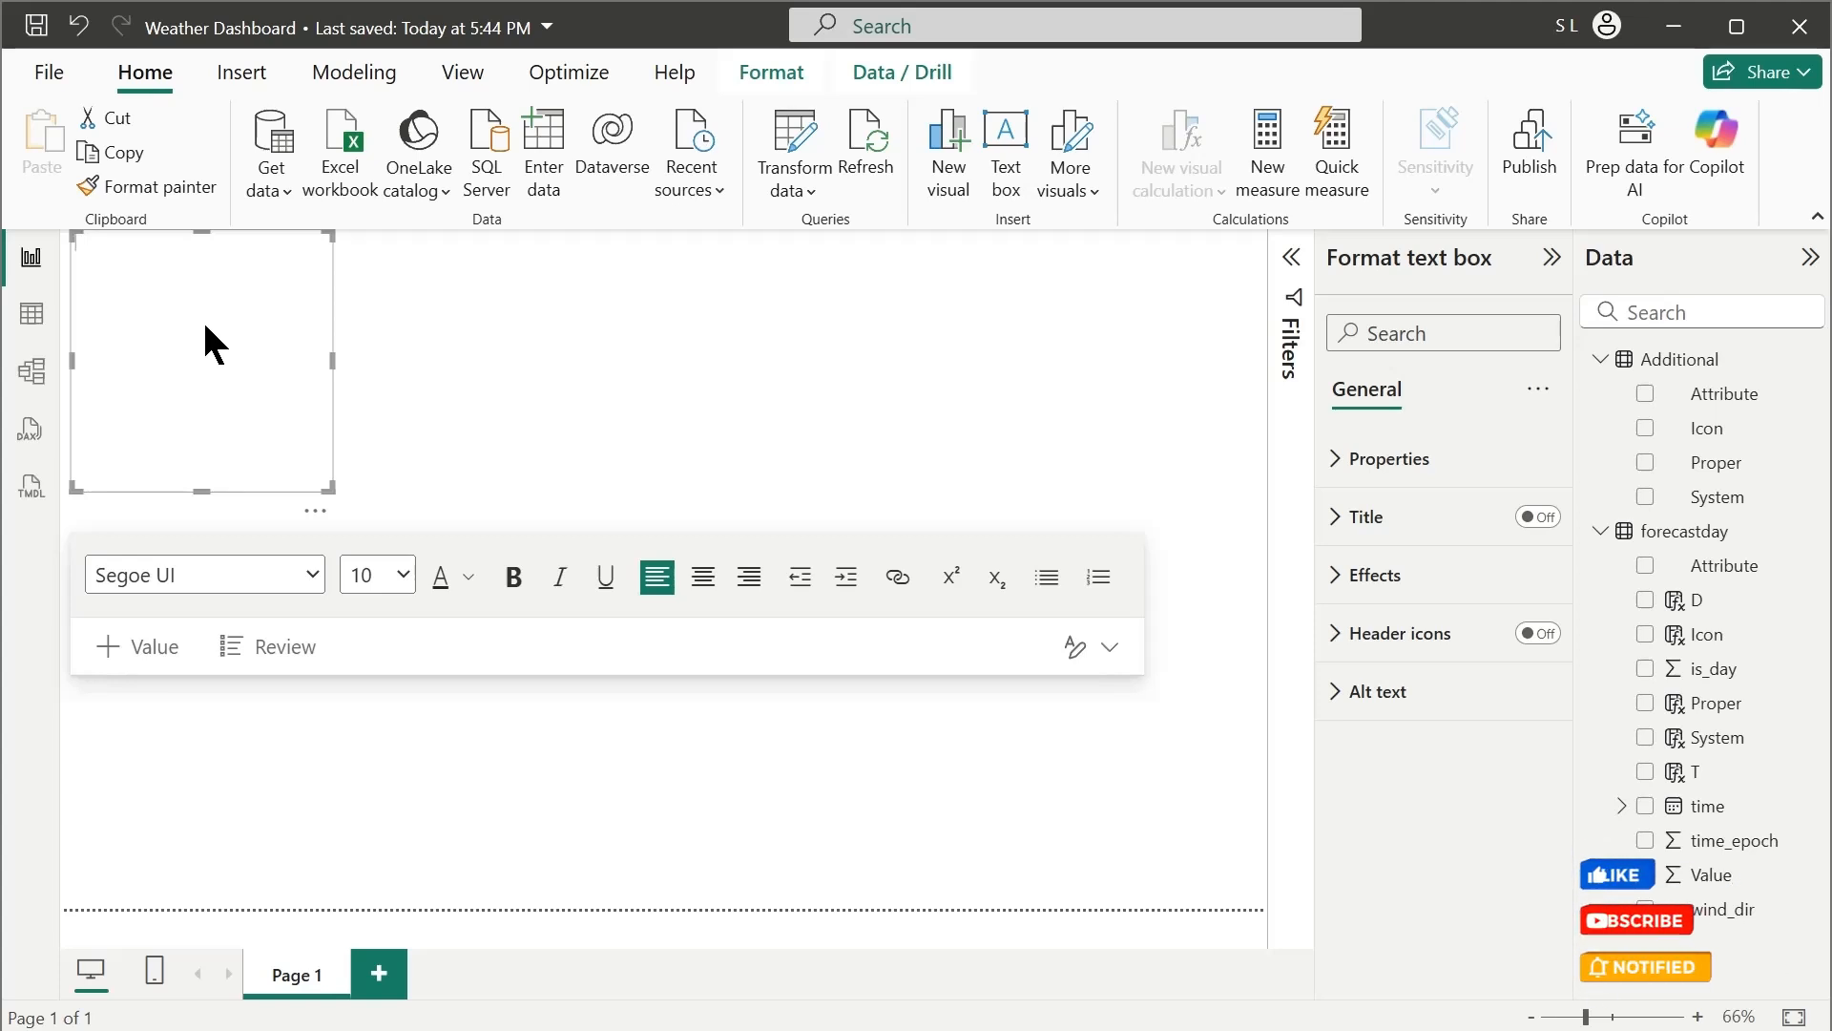
pyautogui.write('🌦')
# Enlarge the sun-and-rain-cloud icon in the text box to font size 96
pyautogui.moveTo(180, 319); pyautogui.dragTo(55, 277)
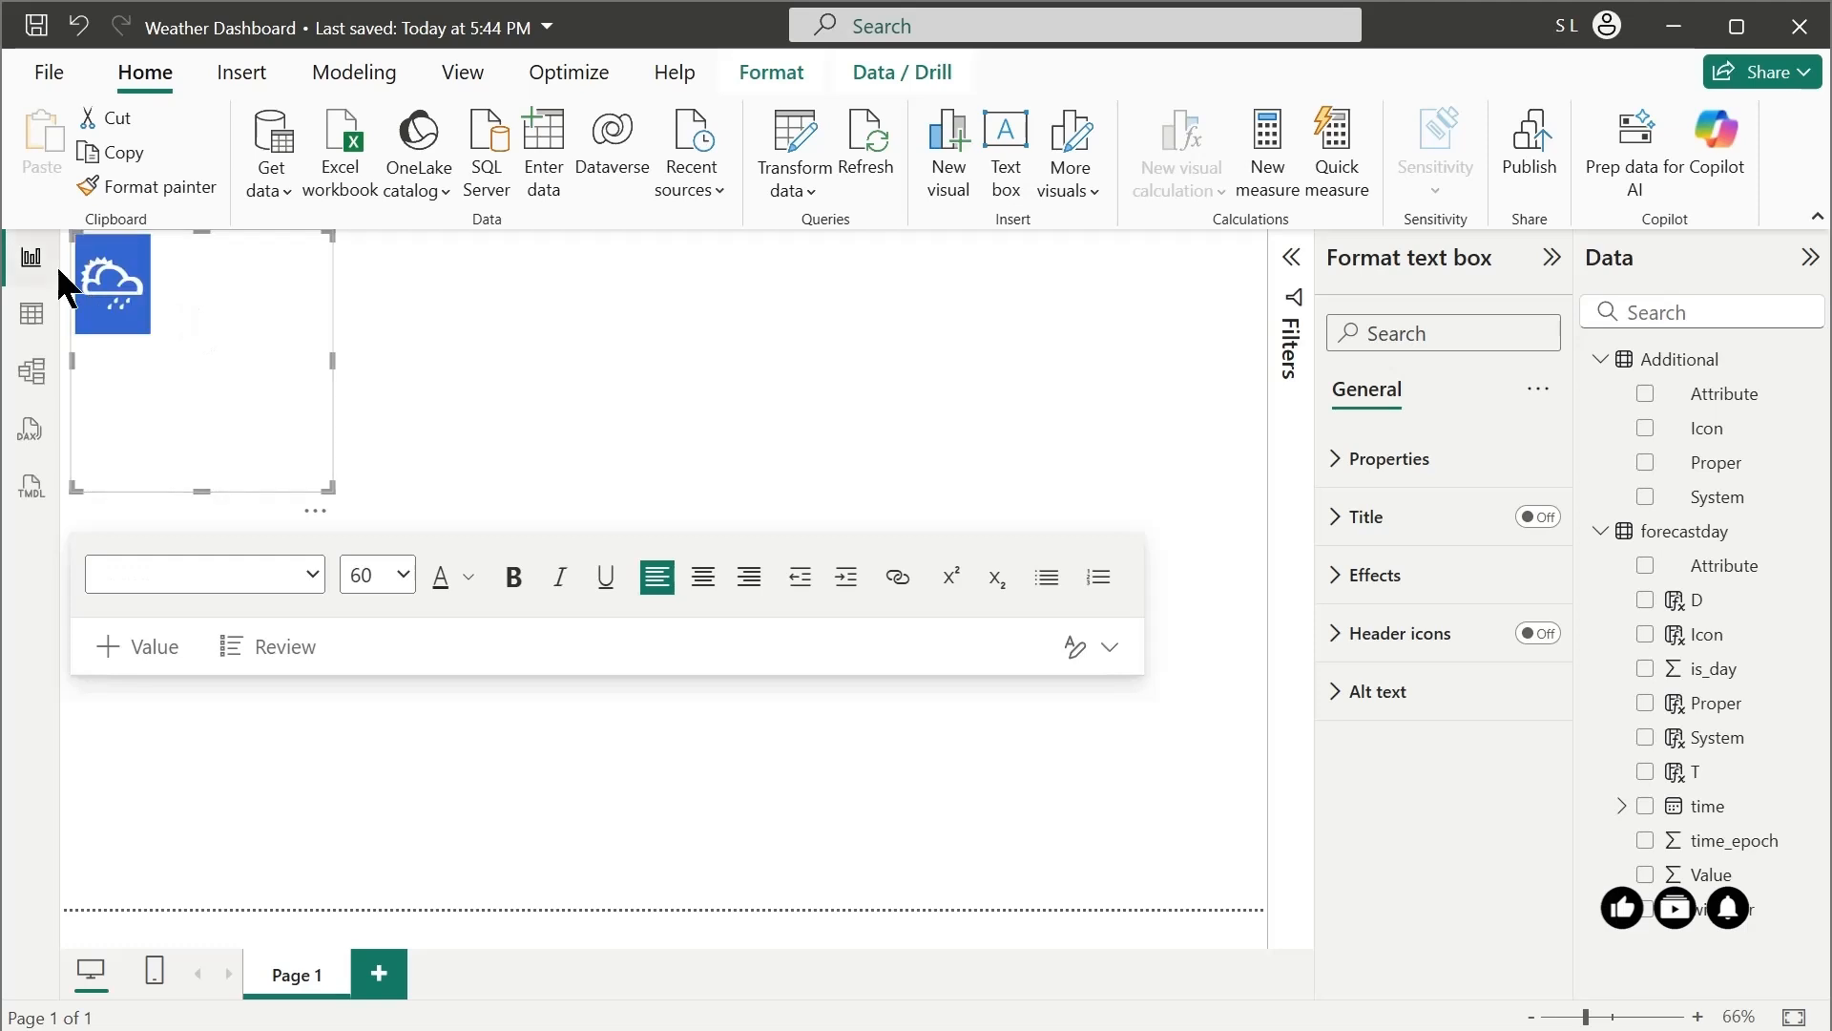
pyautogui.click(402, 575)
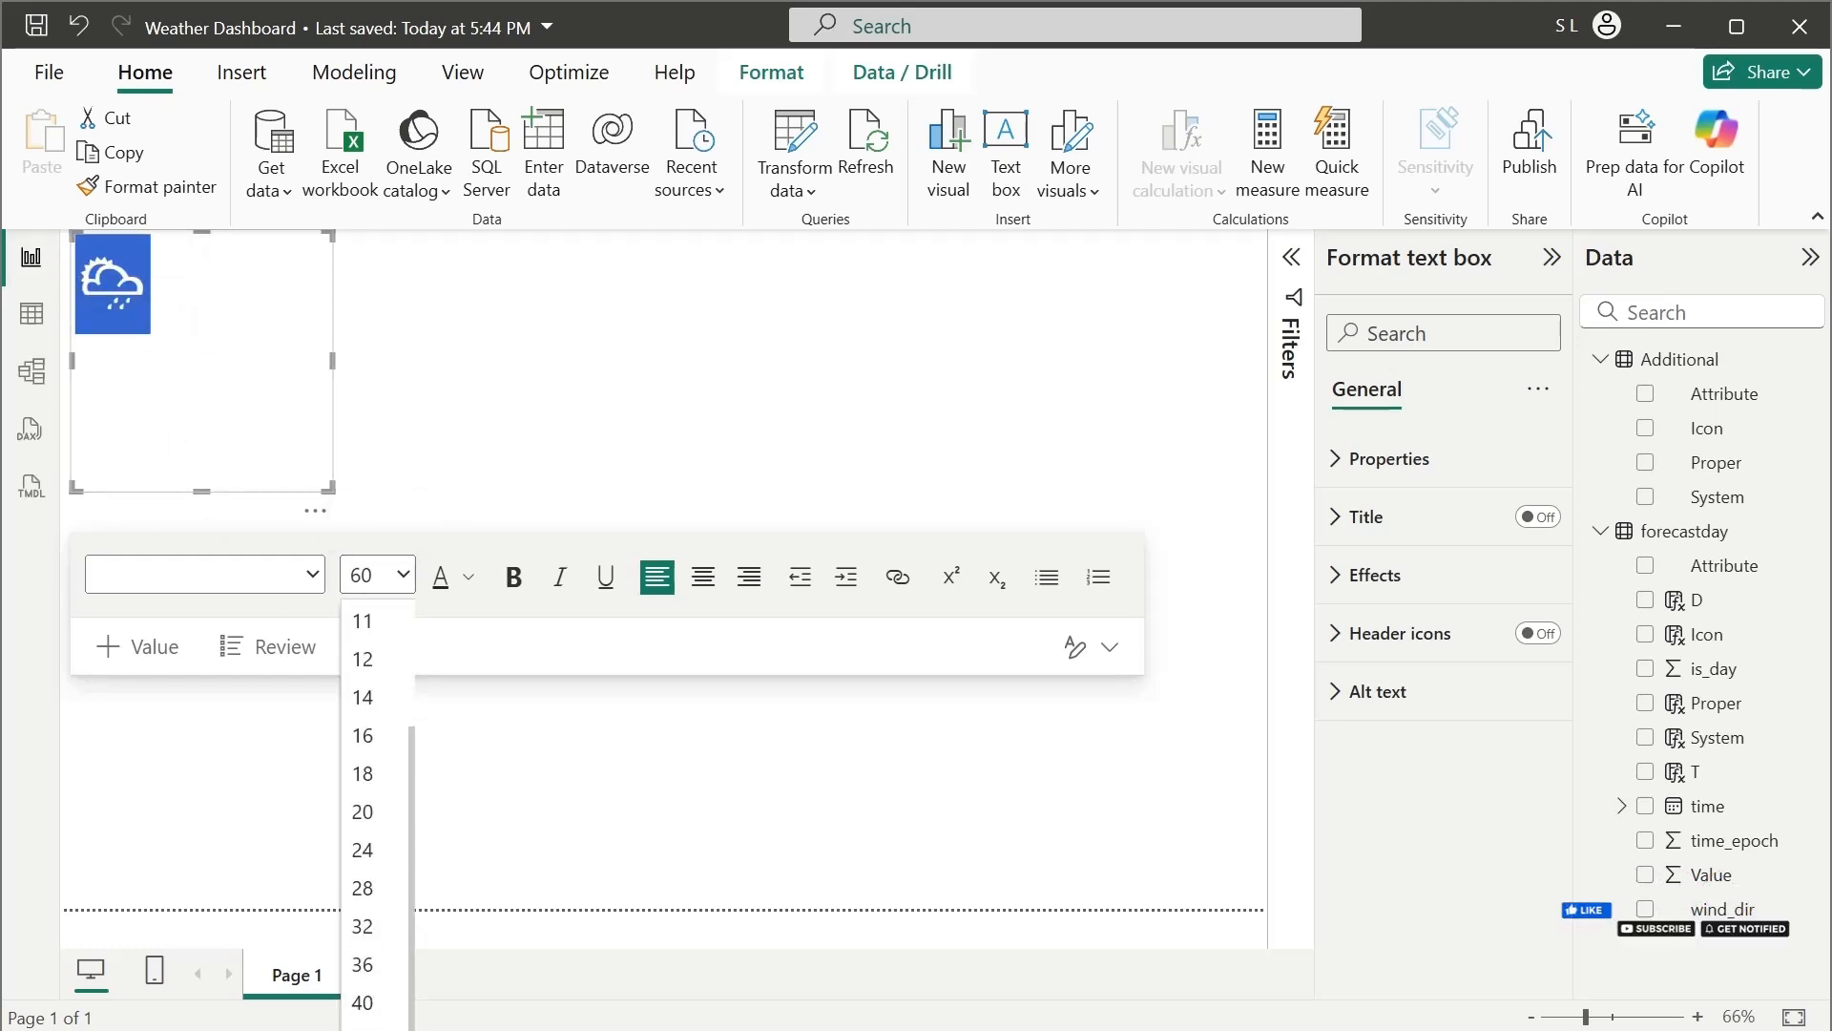
pyautogui.click(362, 1030)
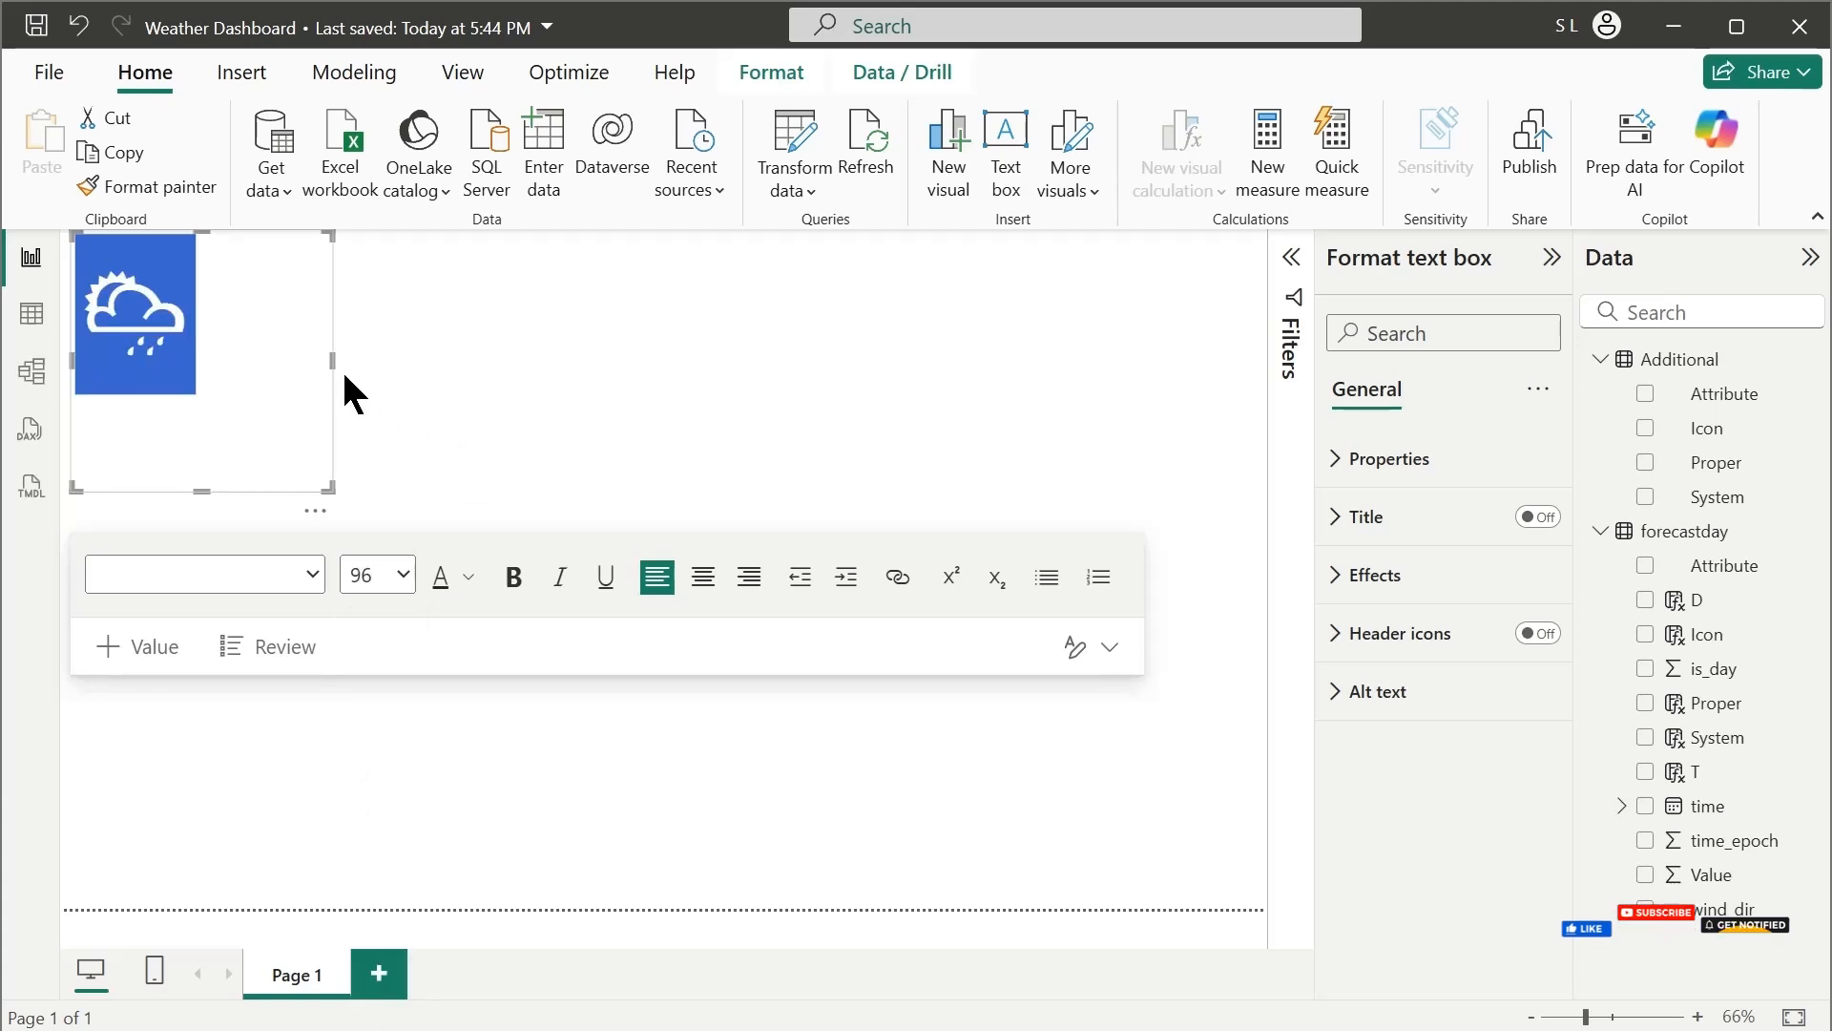
pyautogui.click(299, 370)
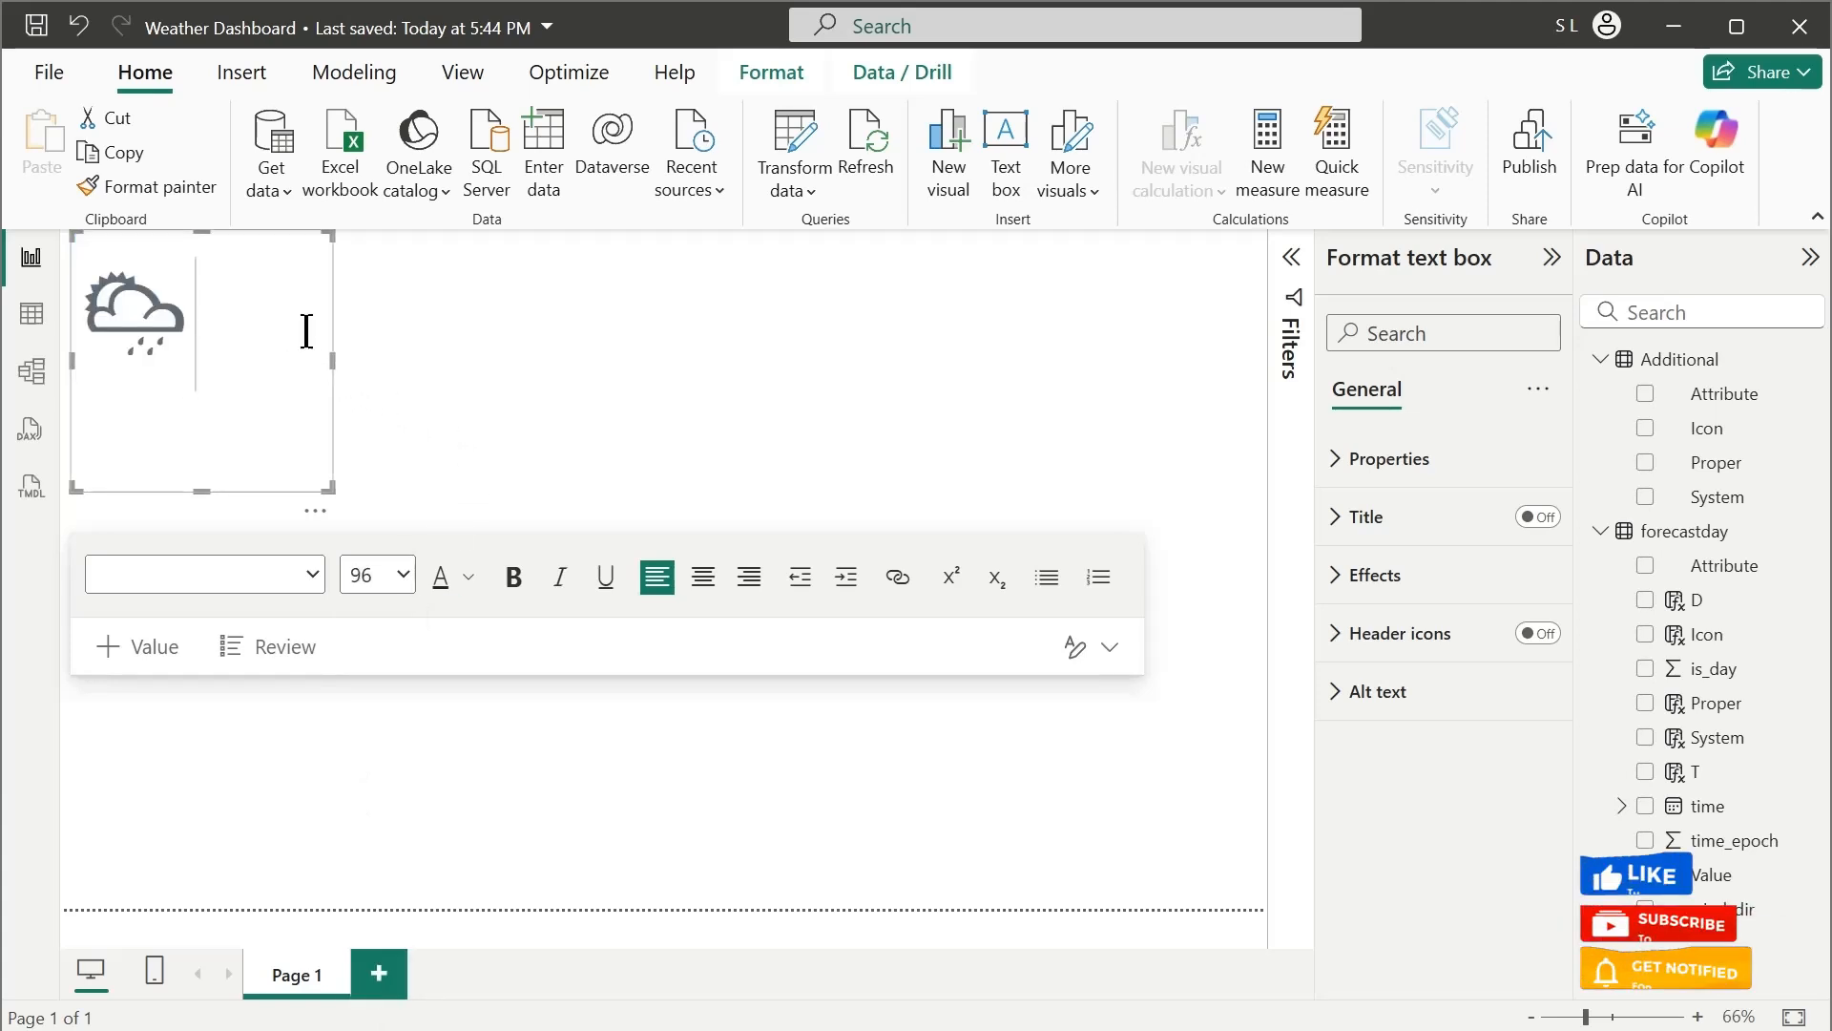
pyautogui.click(335, 286)
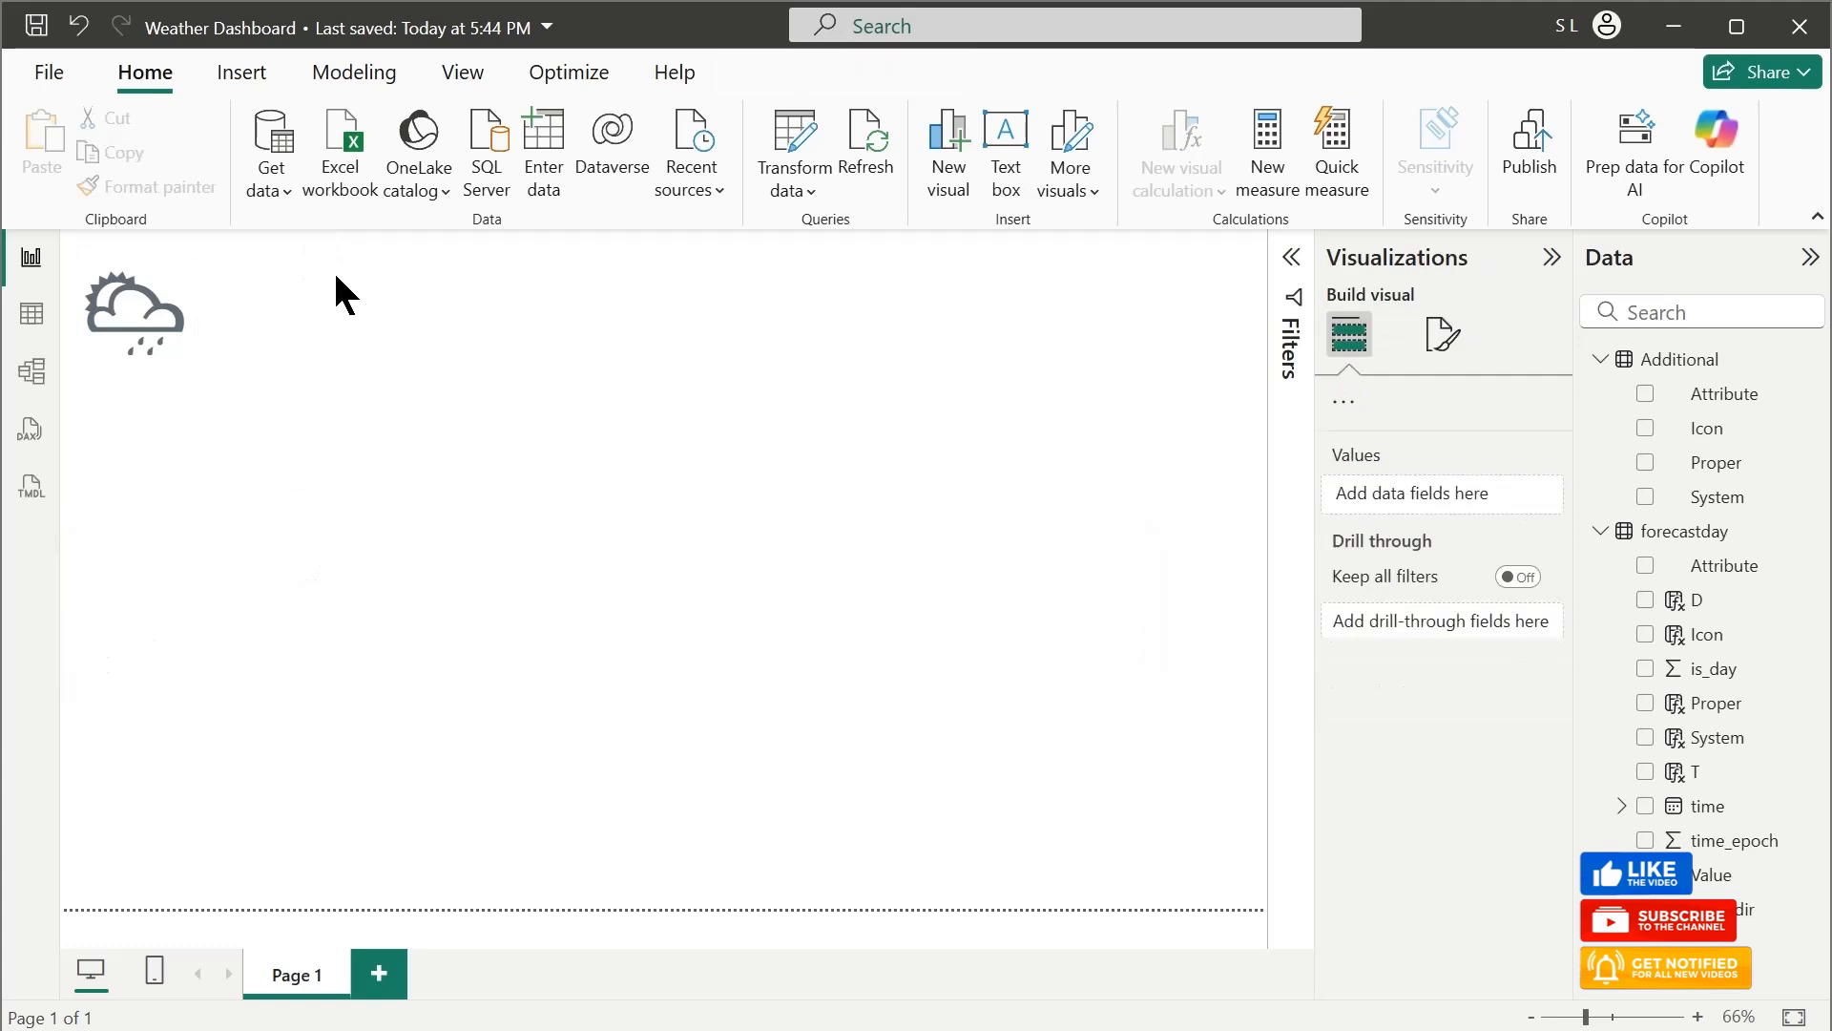
# Move the icon's text box slightly inward from the page corner and resize it into a wider, shorter rectangle
pyautogui.click(319, 303)
pyautogui.moveTo(148, 492); pyautogui.dragTo(147, 496)
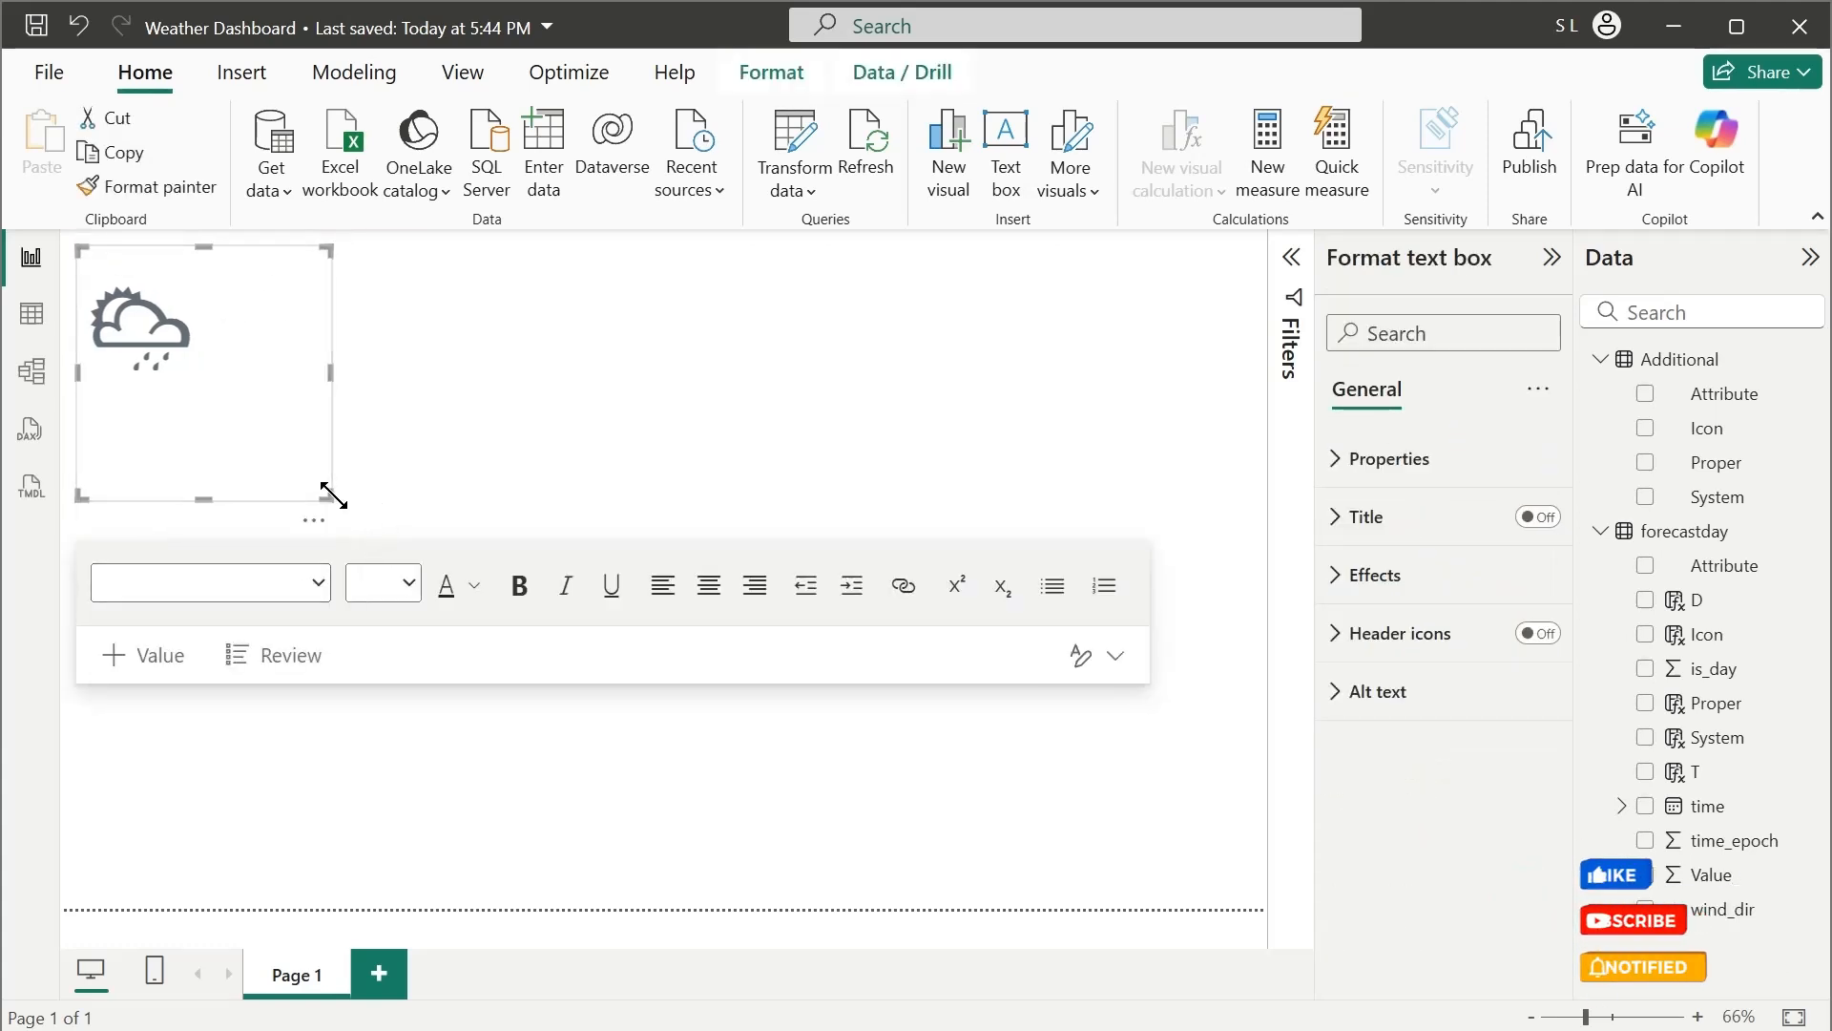
pyautogui.moveTo(328, 493); pyautogui.dragTo(494, 426)
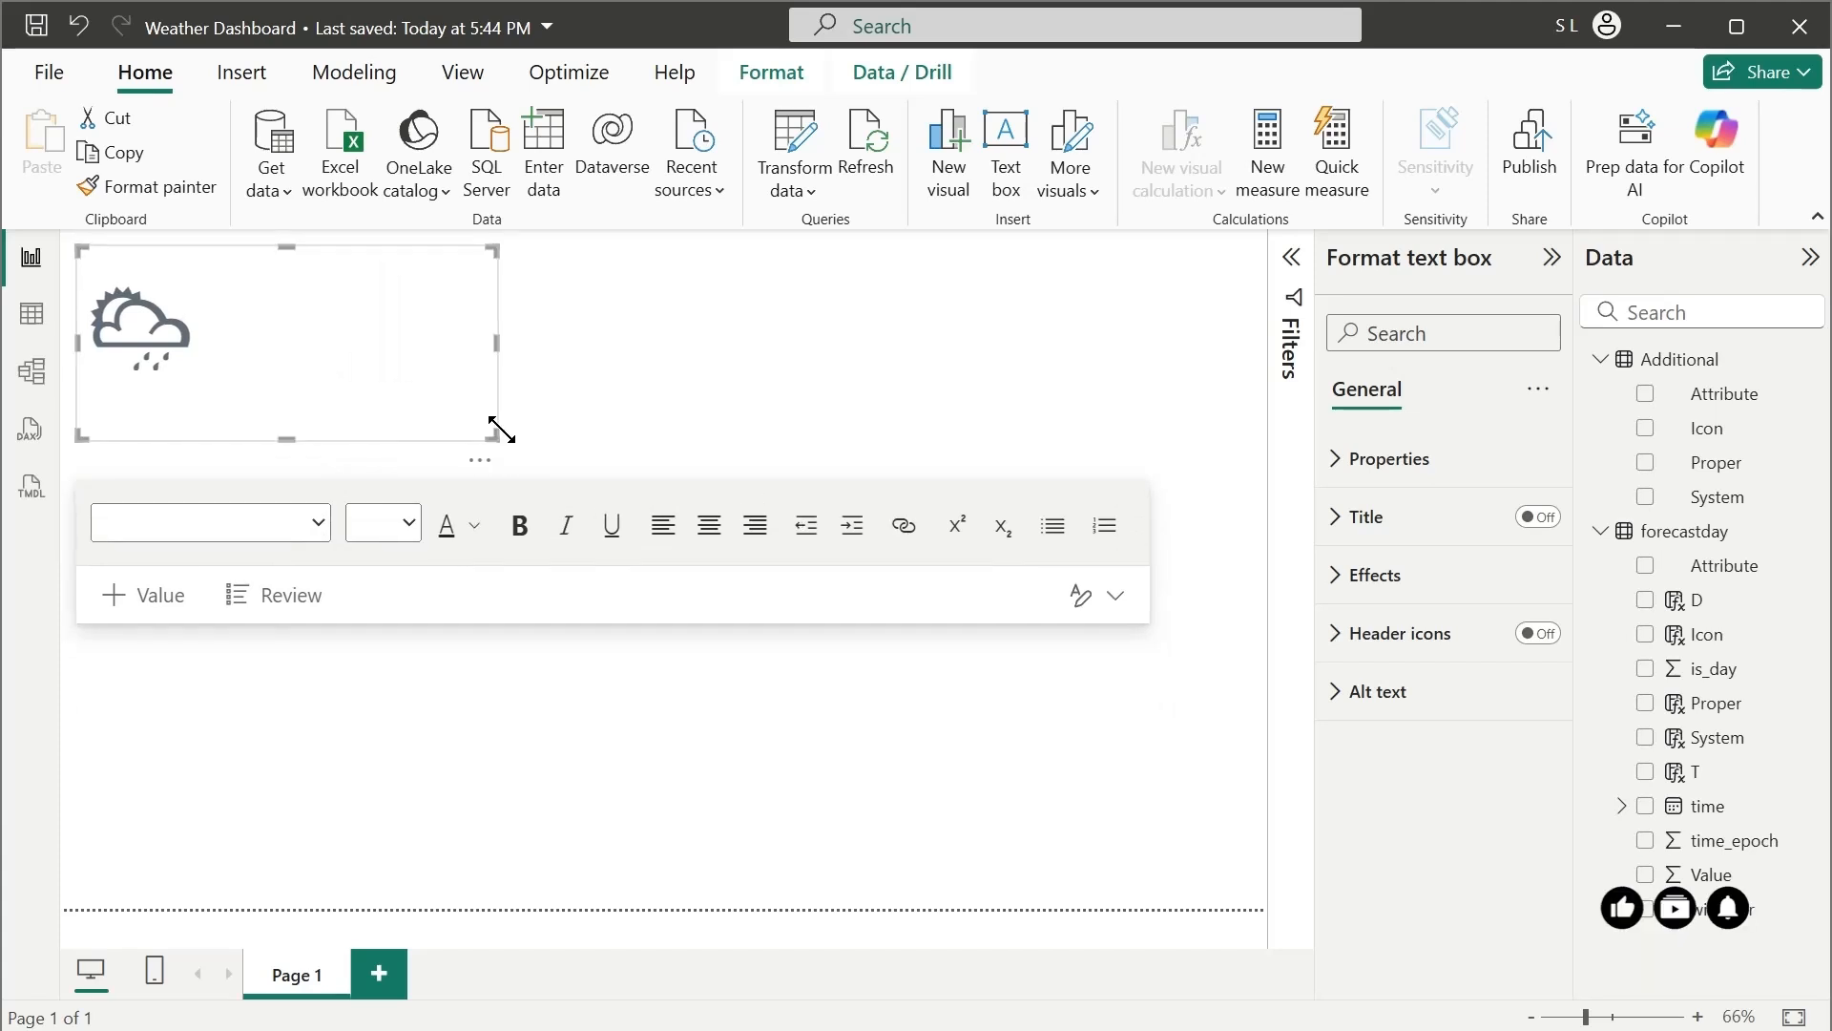
# Set the icon text box's height to 128 and its width to 416
pyautogui.click(1452, 460)
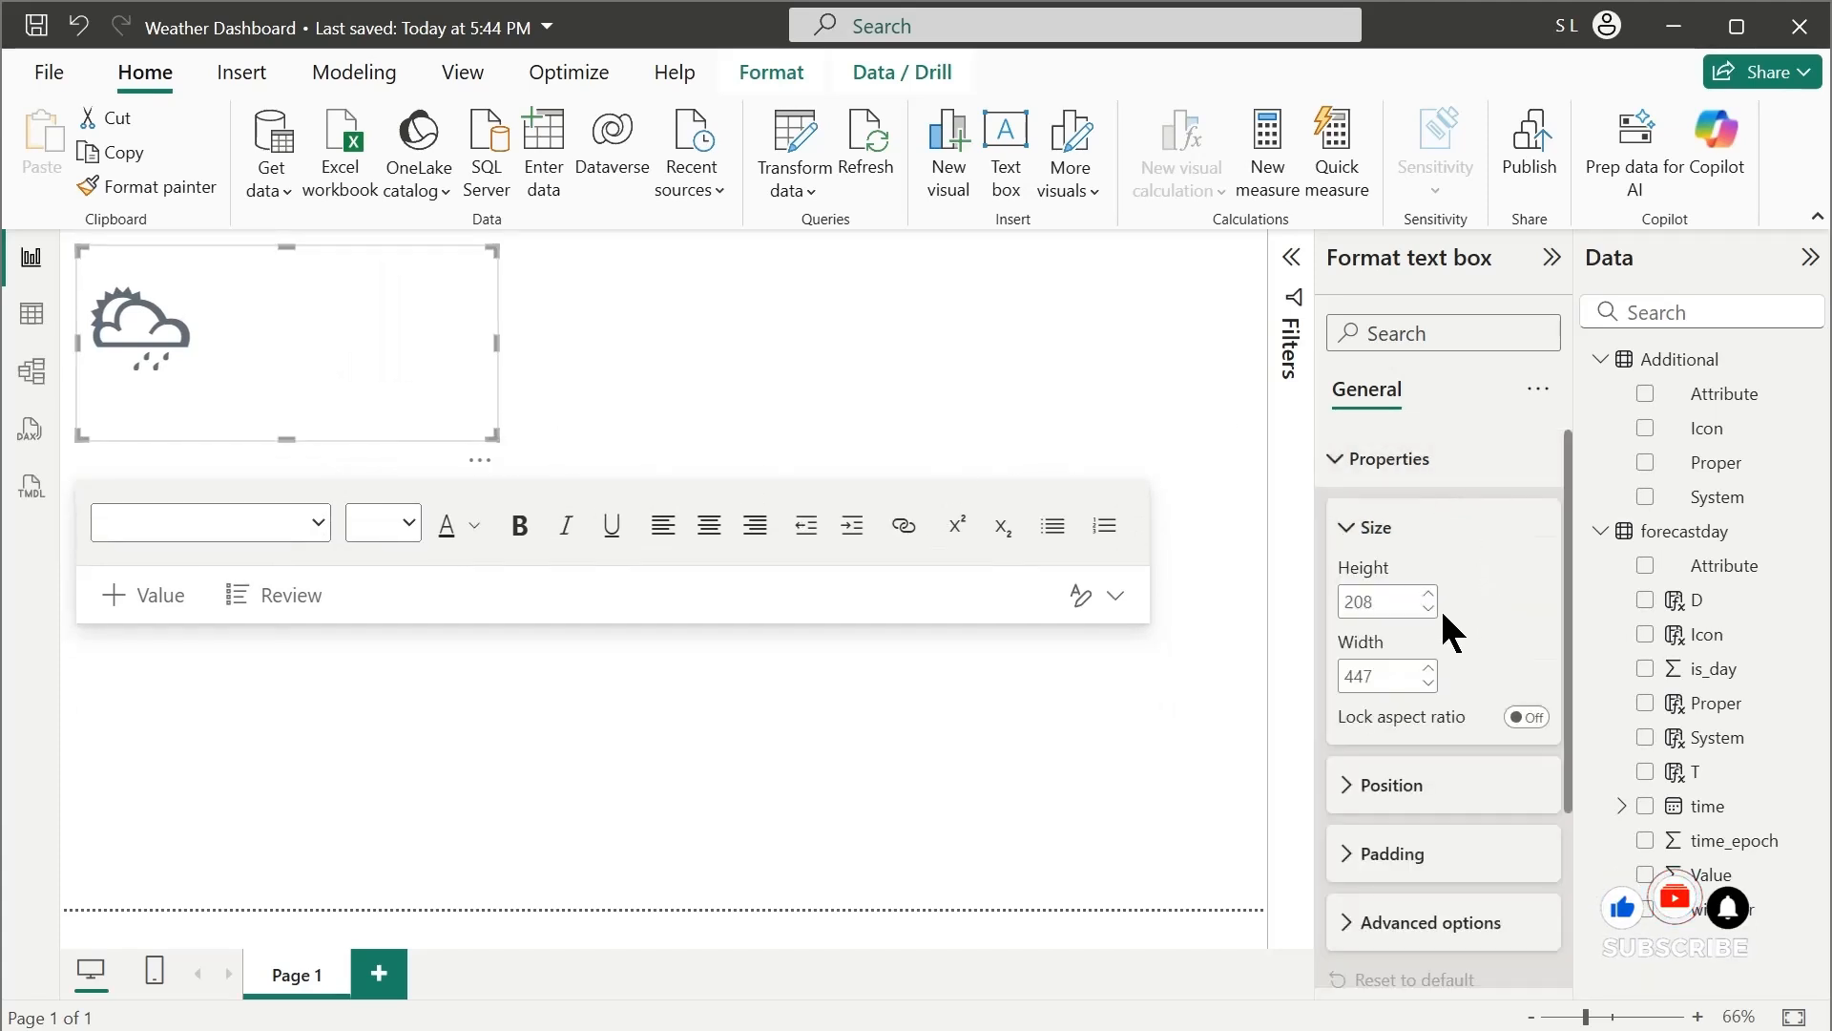
pyautogui.click(1394, 603)
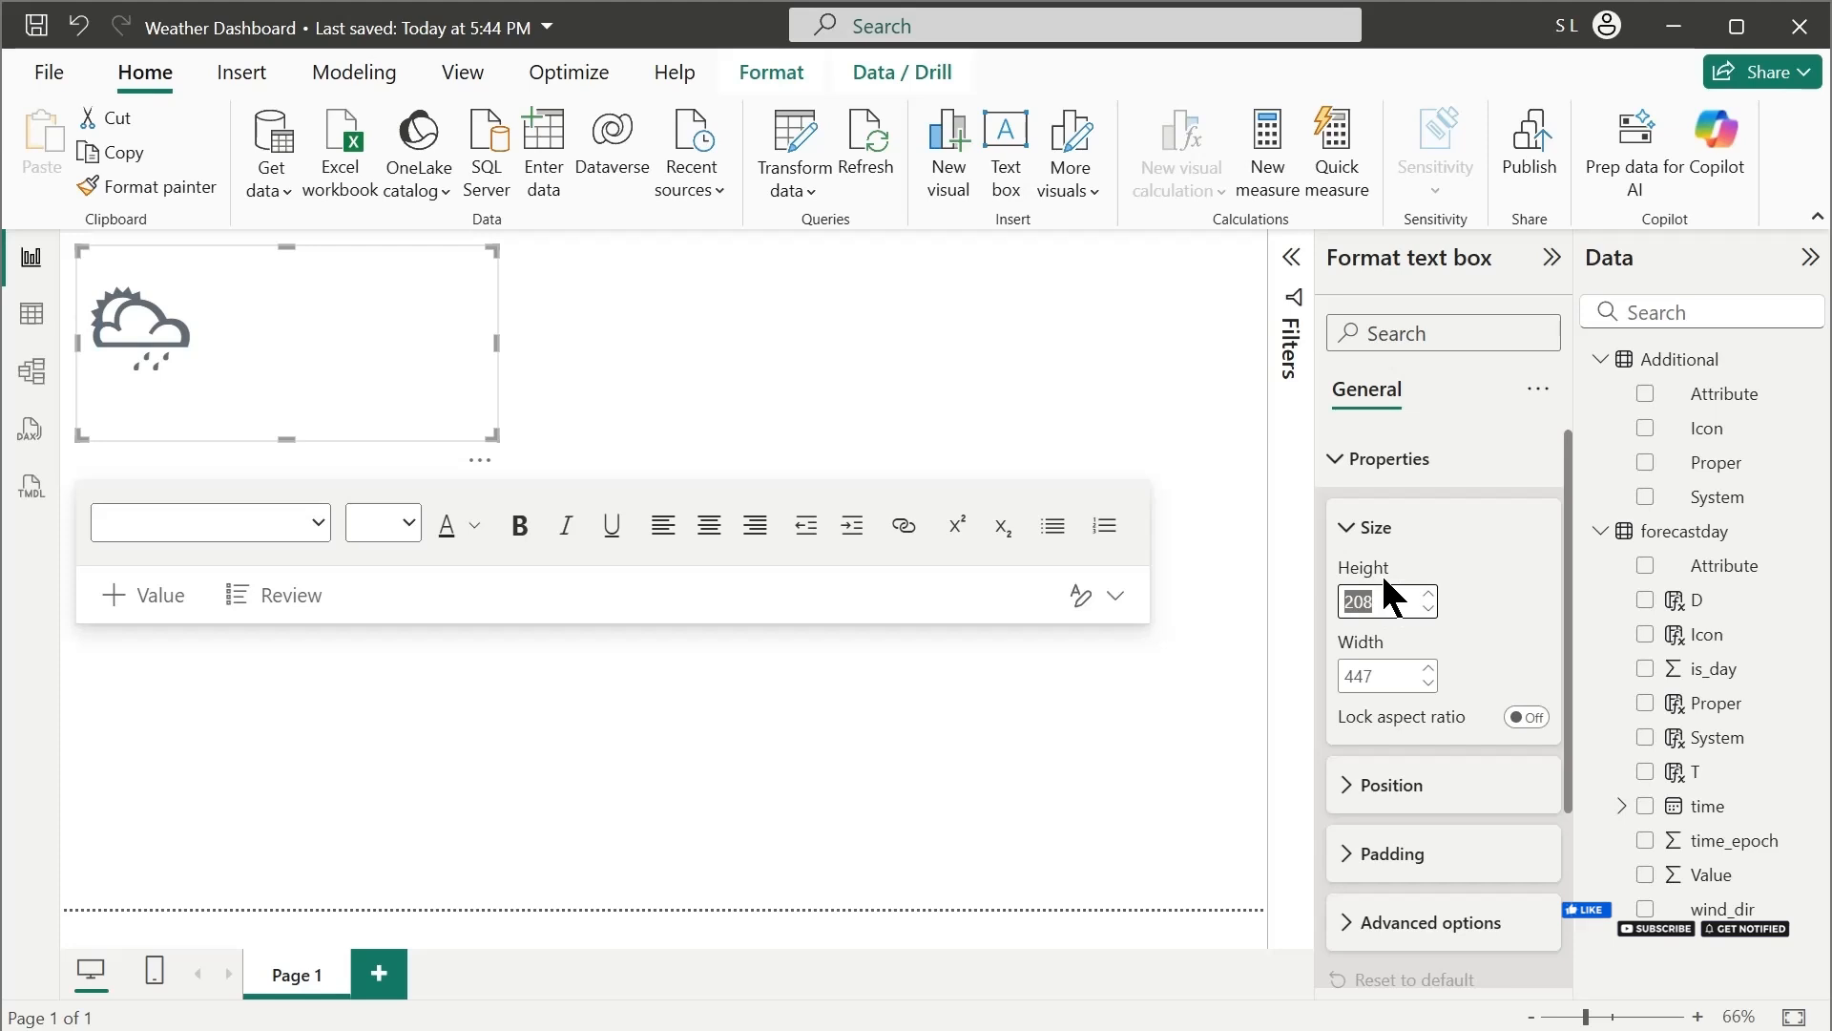
pyautogui.write('128')
pyautogui.press('Return')
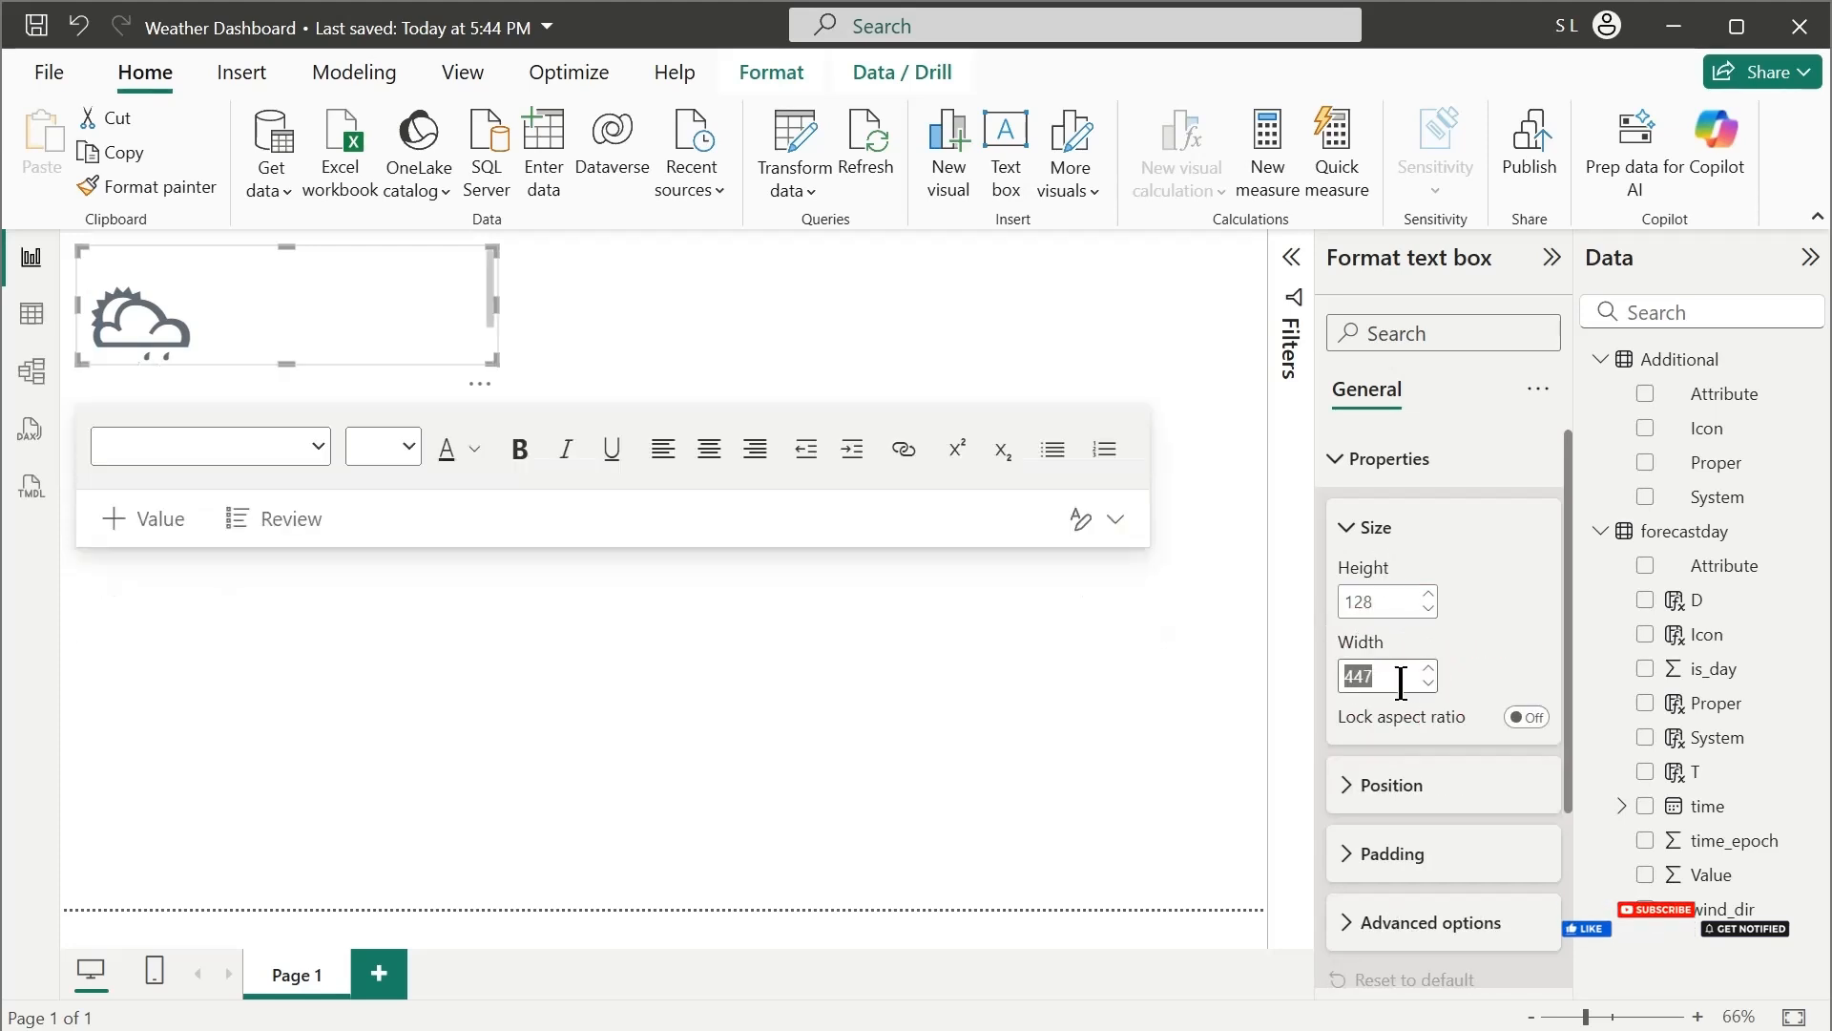
pyautogui.write('4')
pyautogui.press('BackSpace')
pyautogui.write('4')
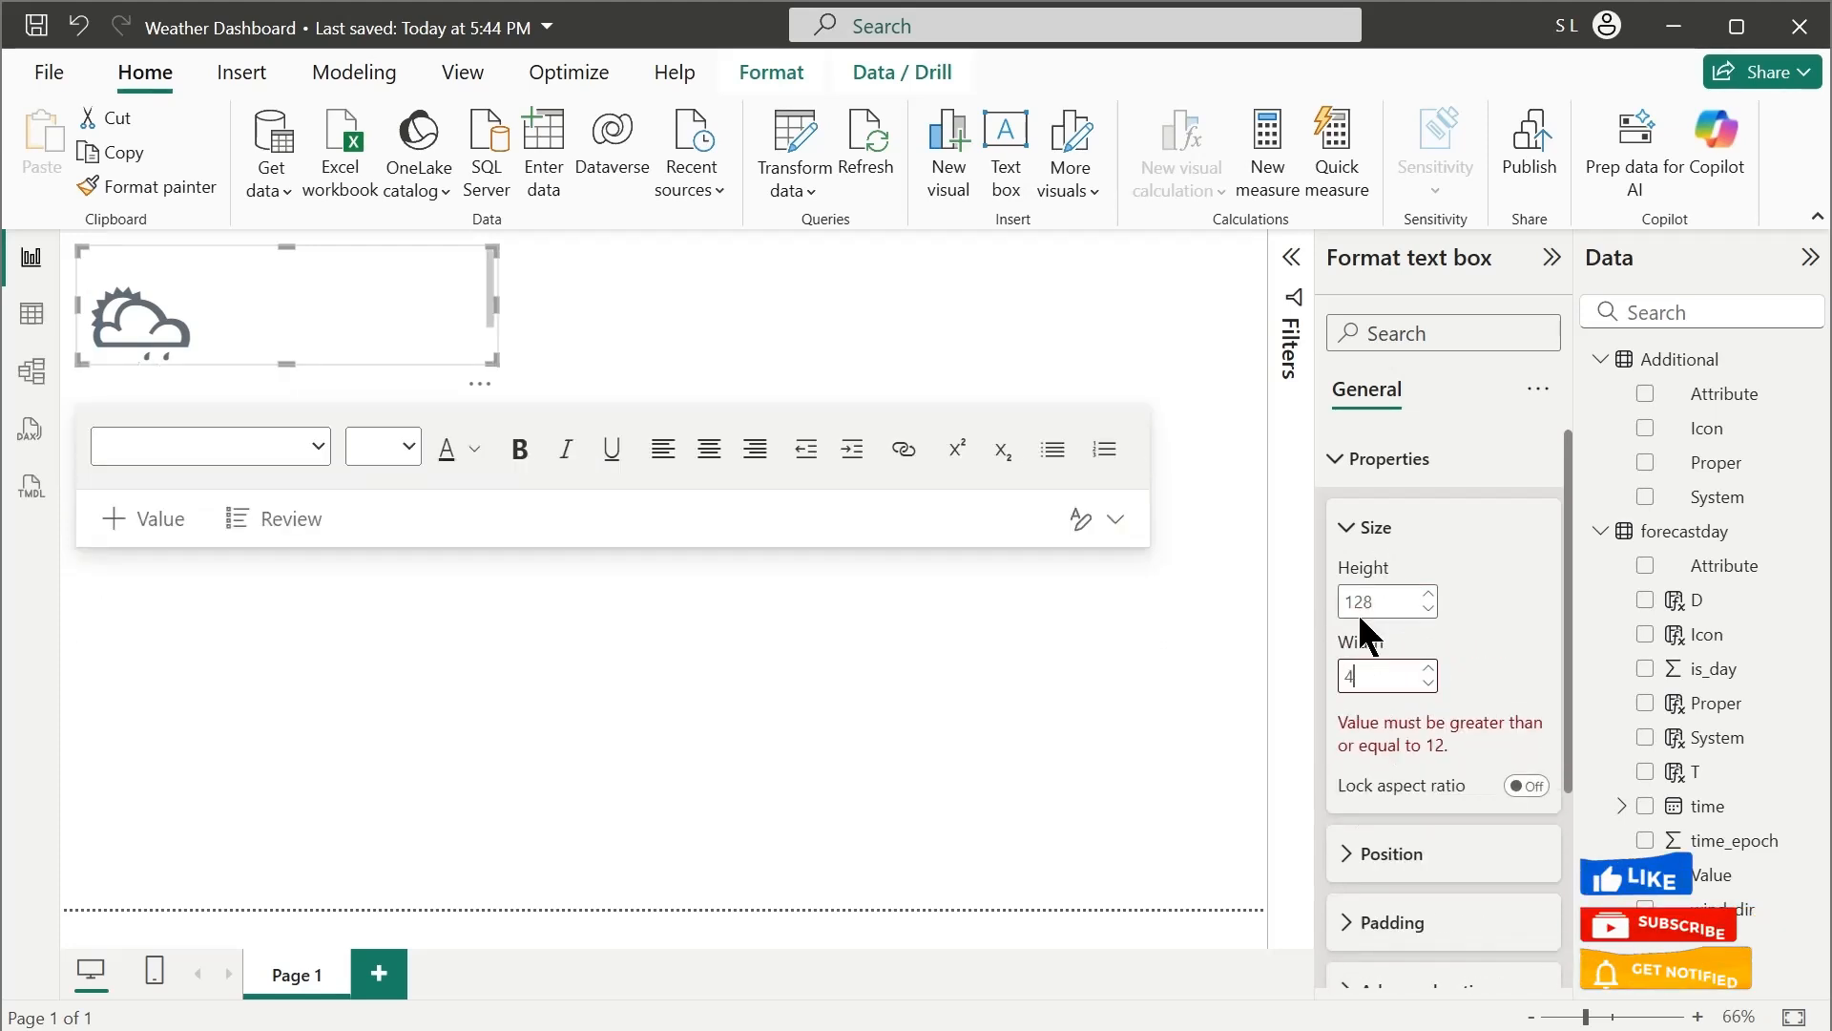
pyautogui.write('16')
pyautogui.press('Return')
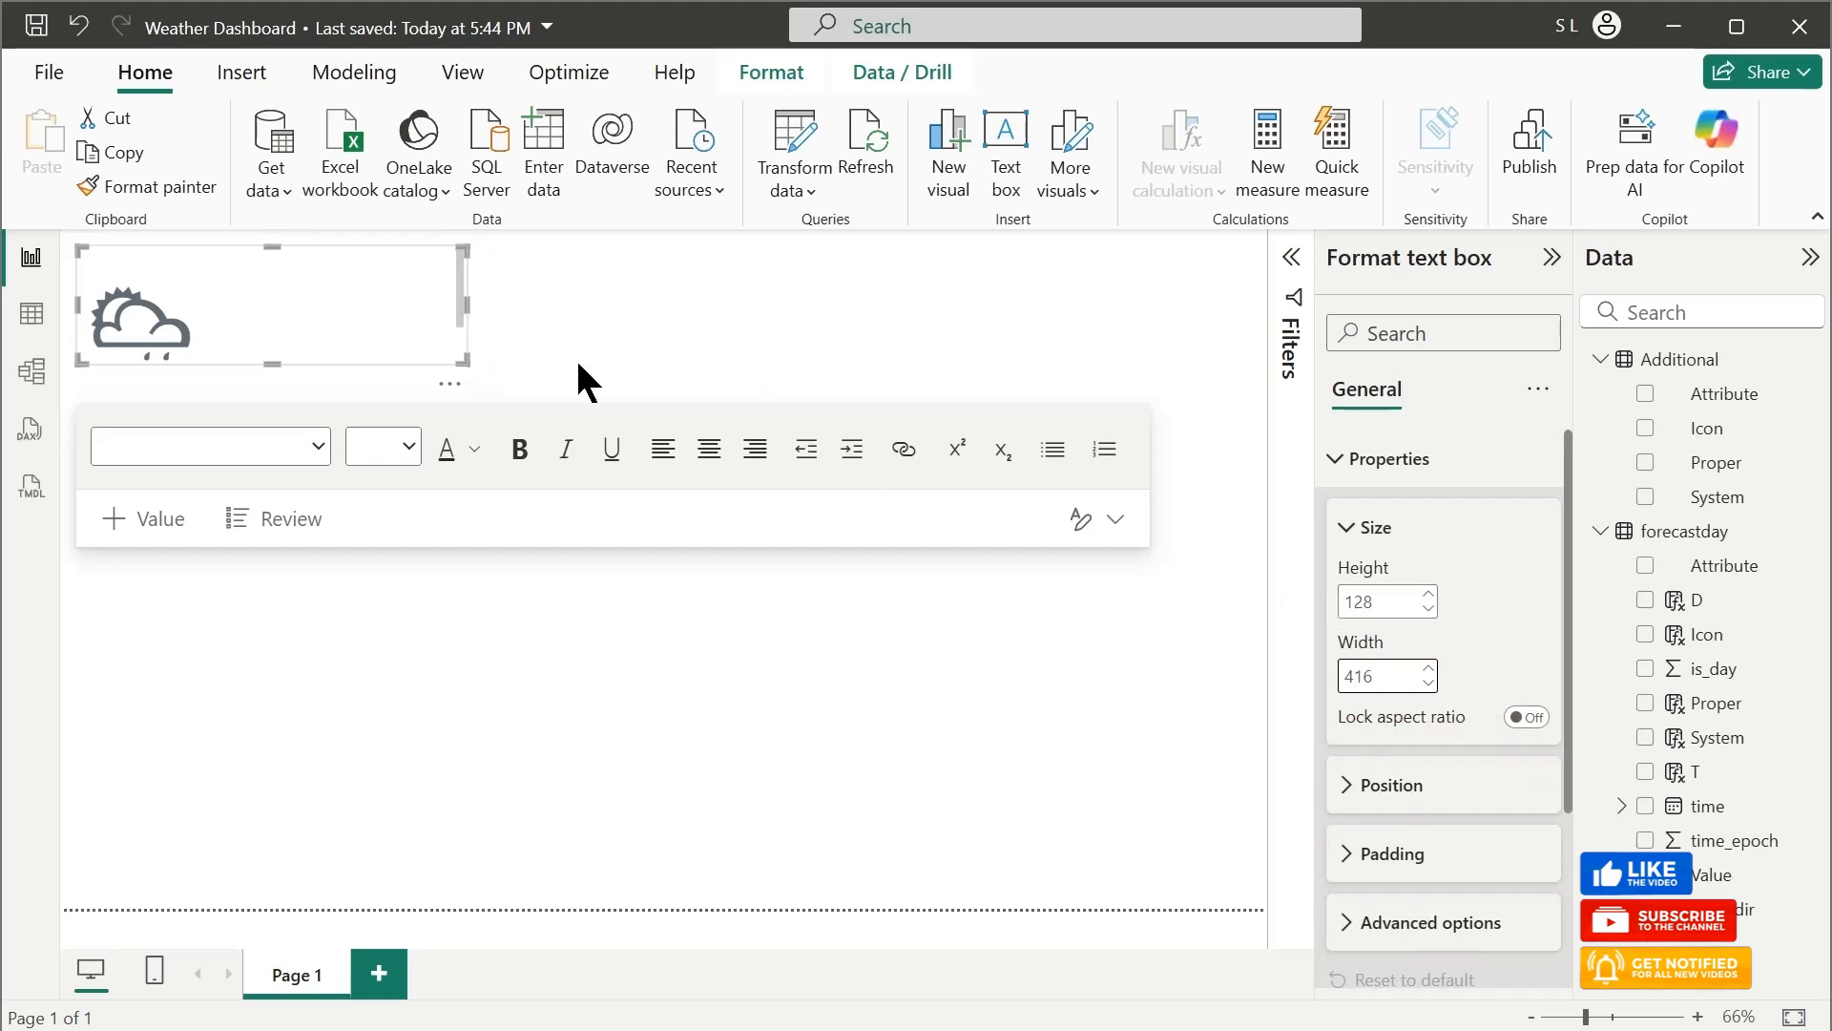
# Reduce the weather icon's font size to 60 and recolour it with the red theme colour
pyautogui.doubleClick(180, 313)
pyautogui.click(408, 447)
pyautogui.click(384, 1029)
pyautogui.click(474, 449)
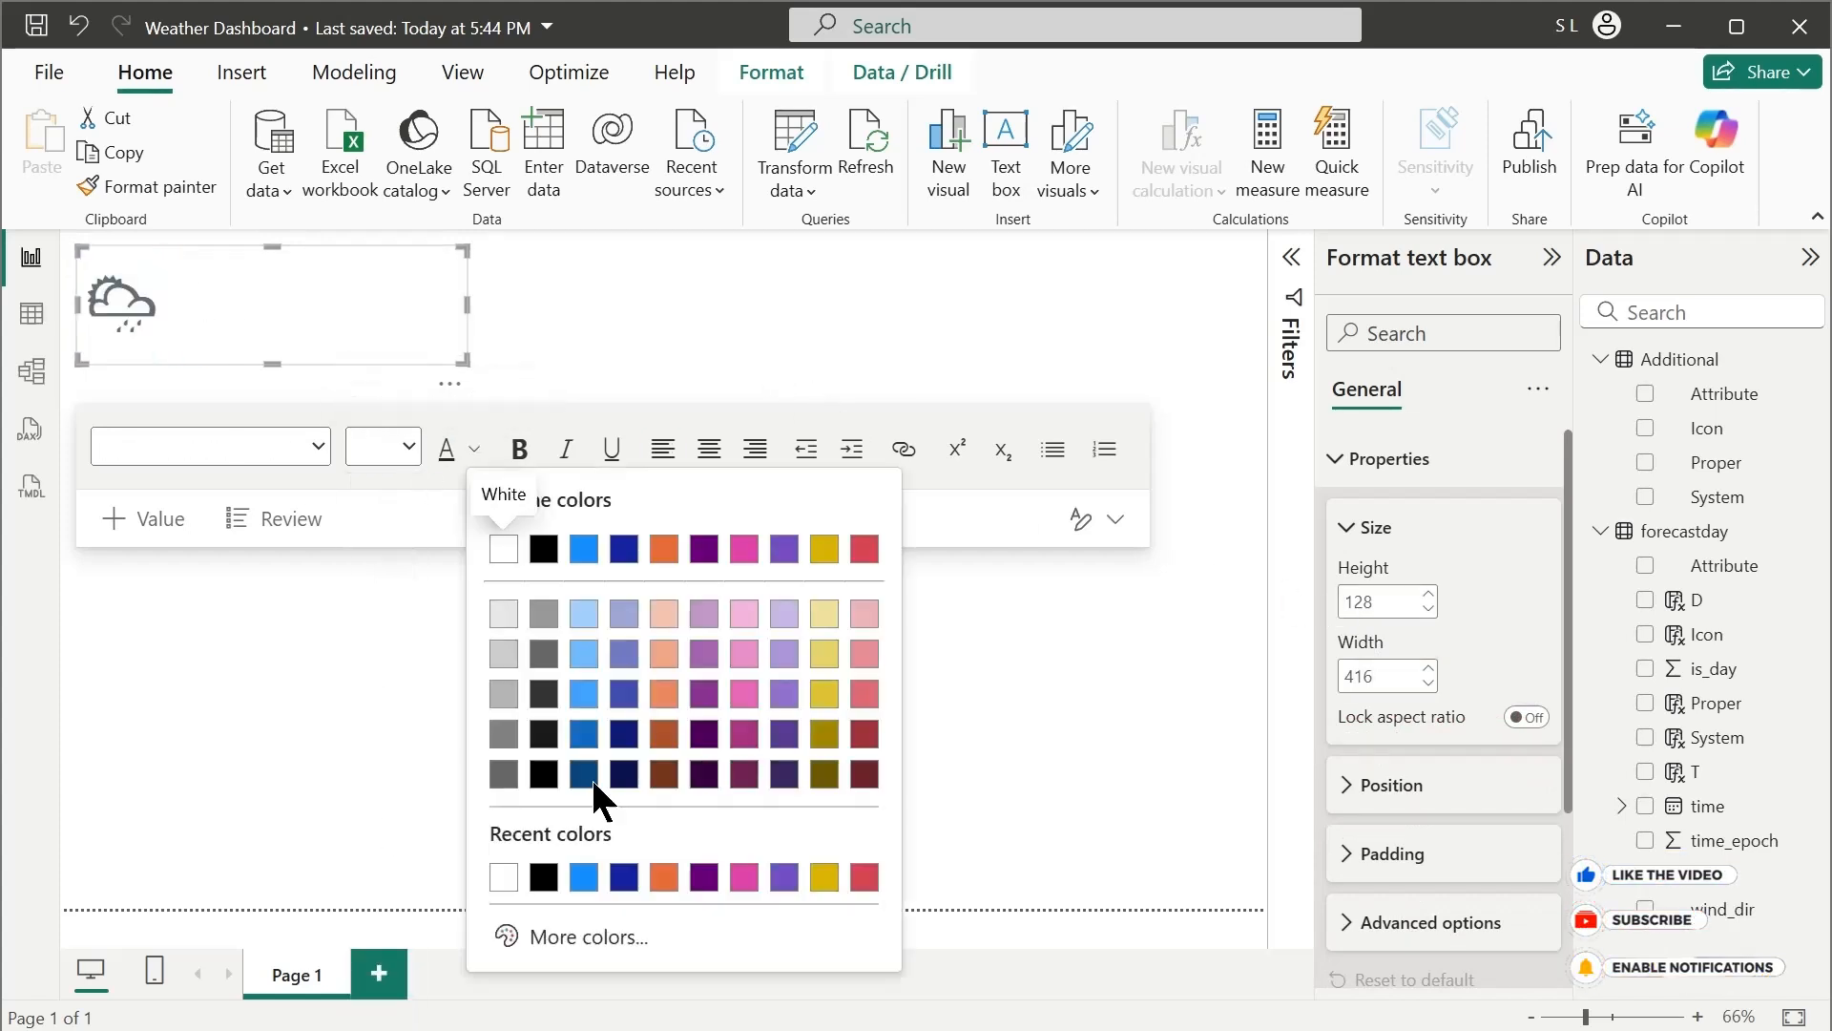
pyautogui.click(865, 549)
pyautogui.click(630, 334)
pyautogui.click(222, 277)
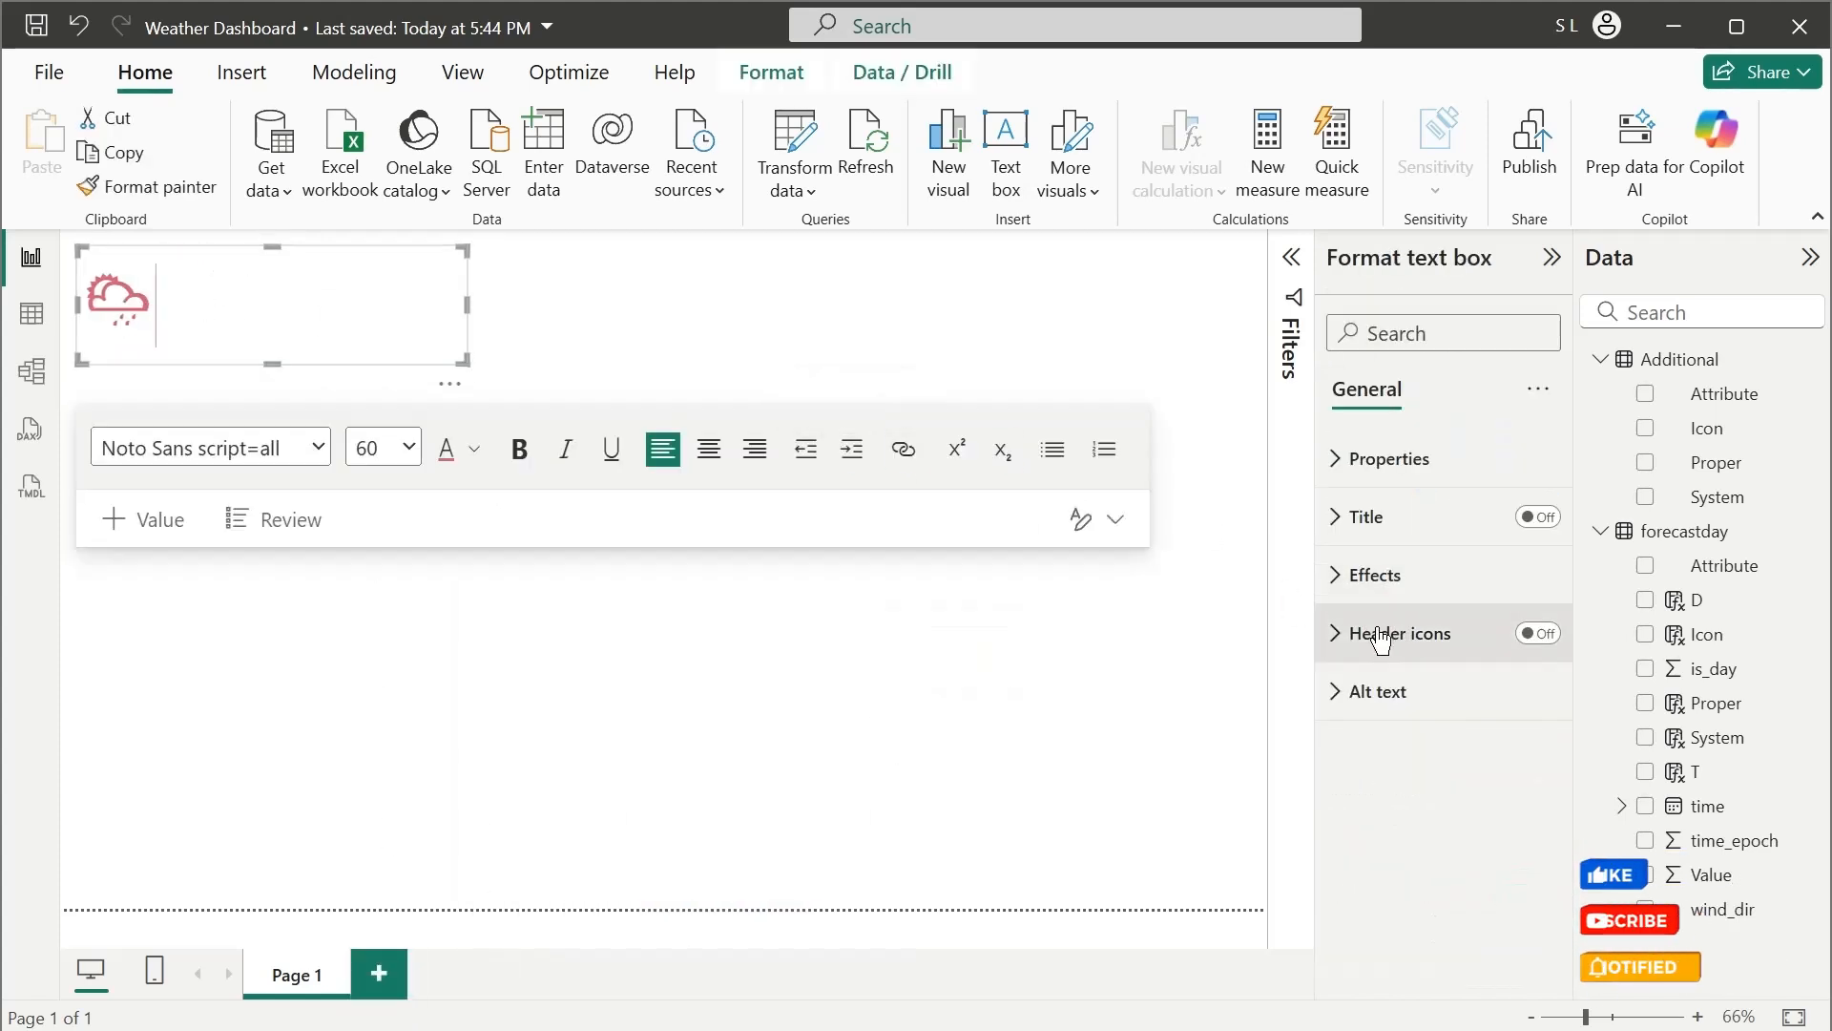
# Turn on a visual border for the icon's text box with rounded corners of 5 px
pyautogui.click(1374, 575)
pyautogui.click(1521, 716)
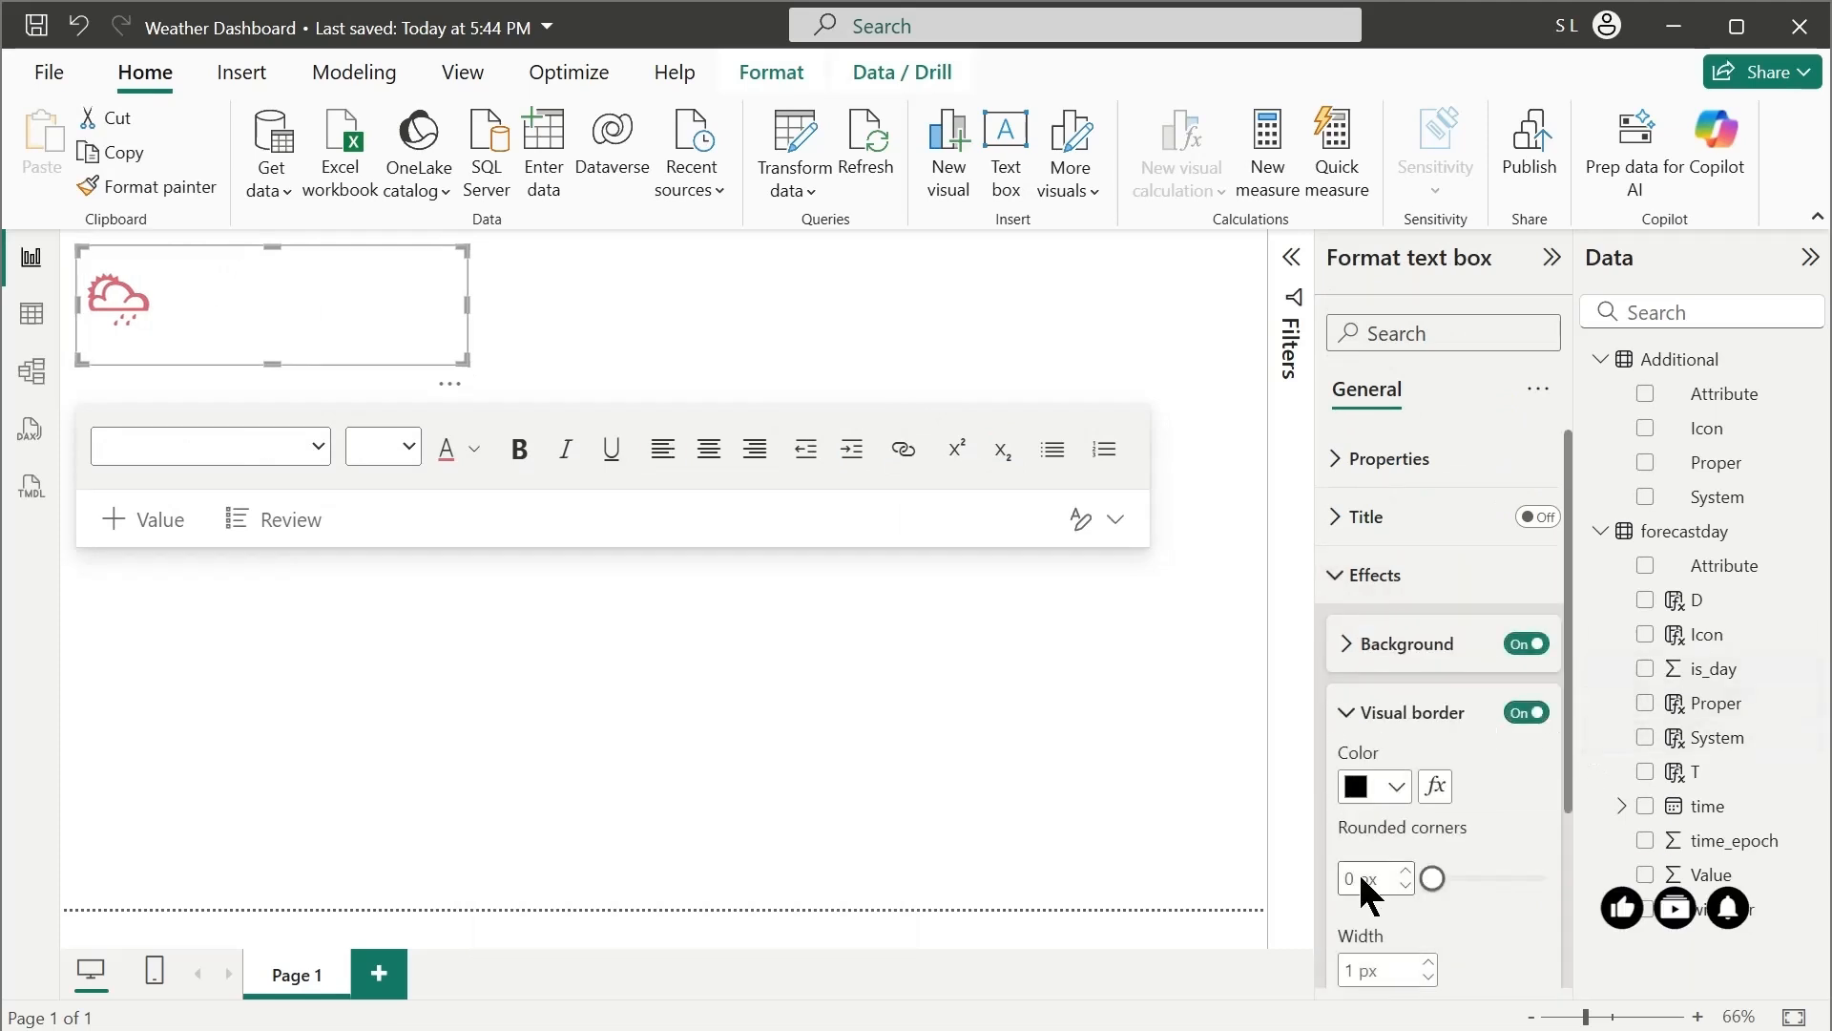
pyautogui.click(1409, 871)
pyautogui.click(1409, 872)
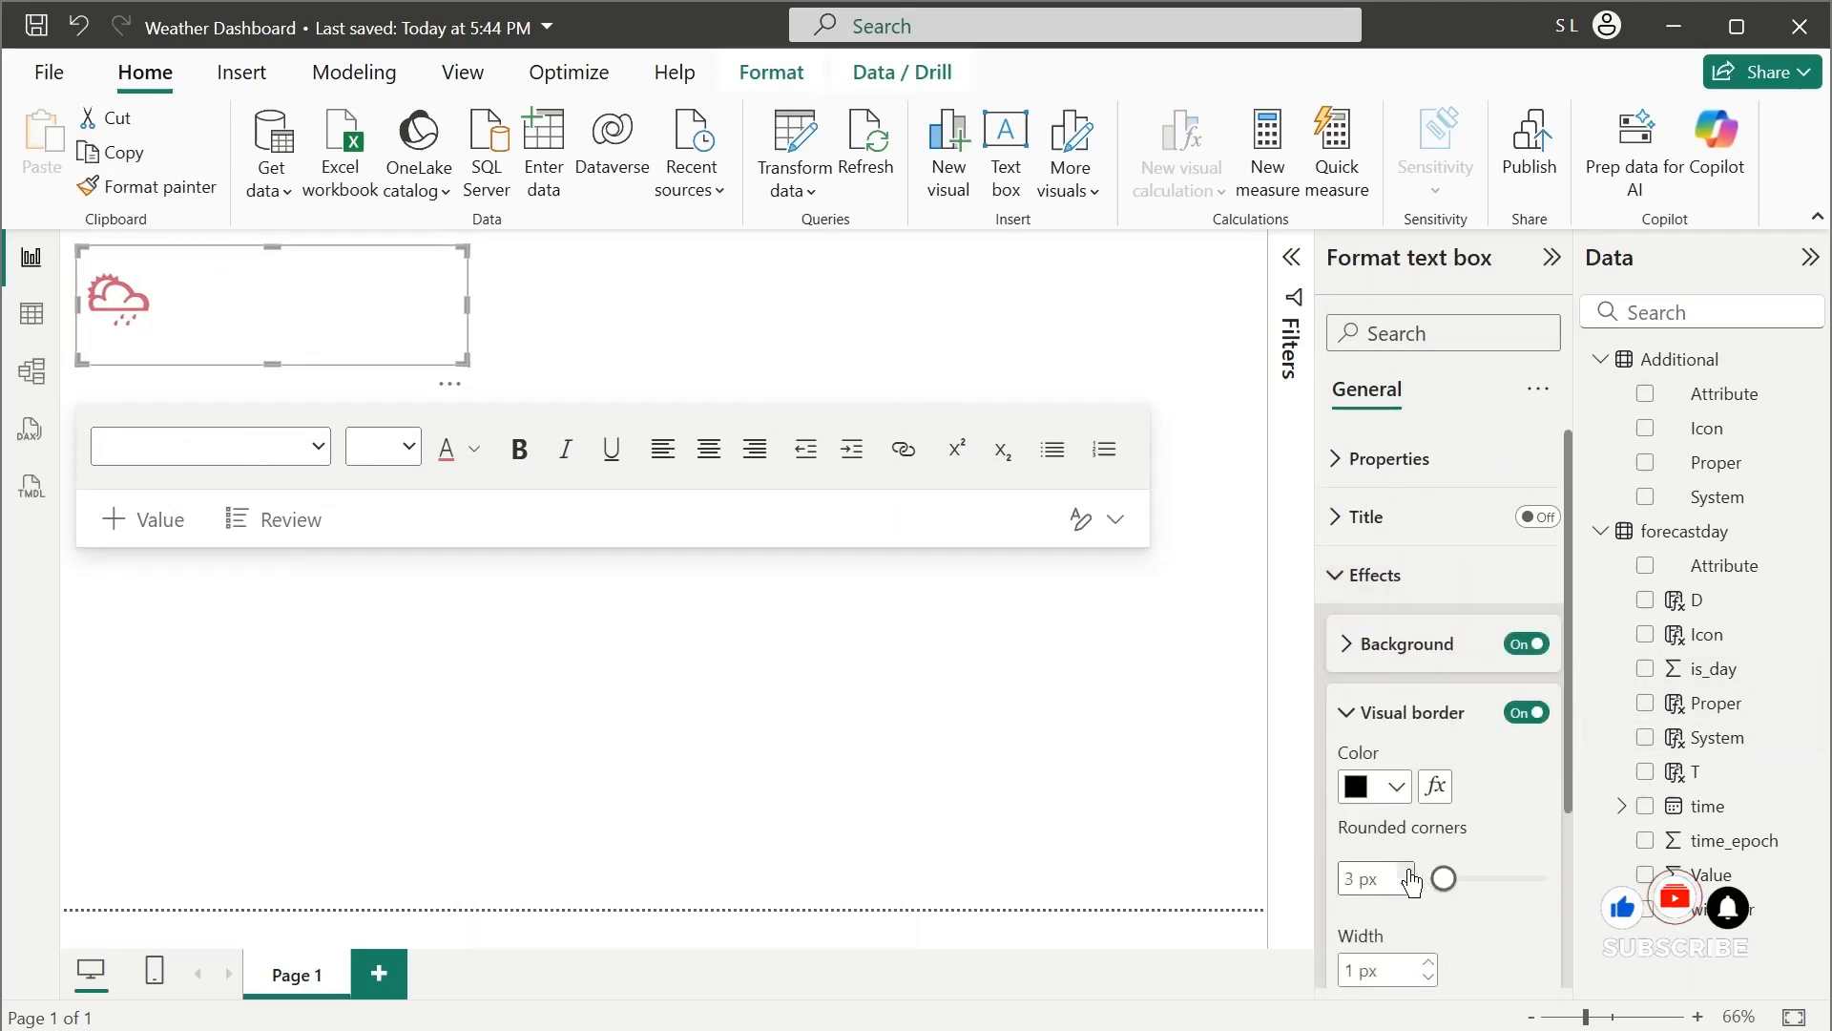
pyautogui.click(1409, 871)
pyautogui.click(1408, 872)
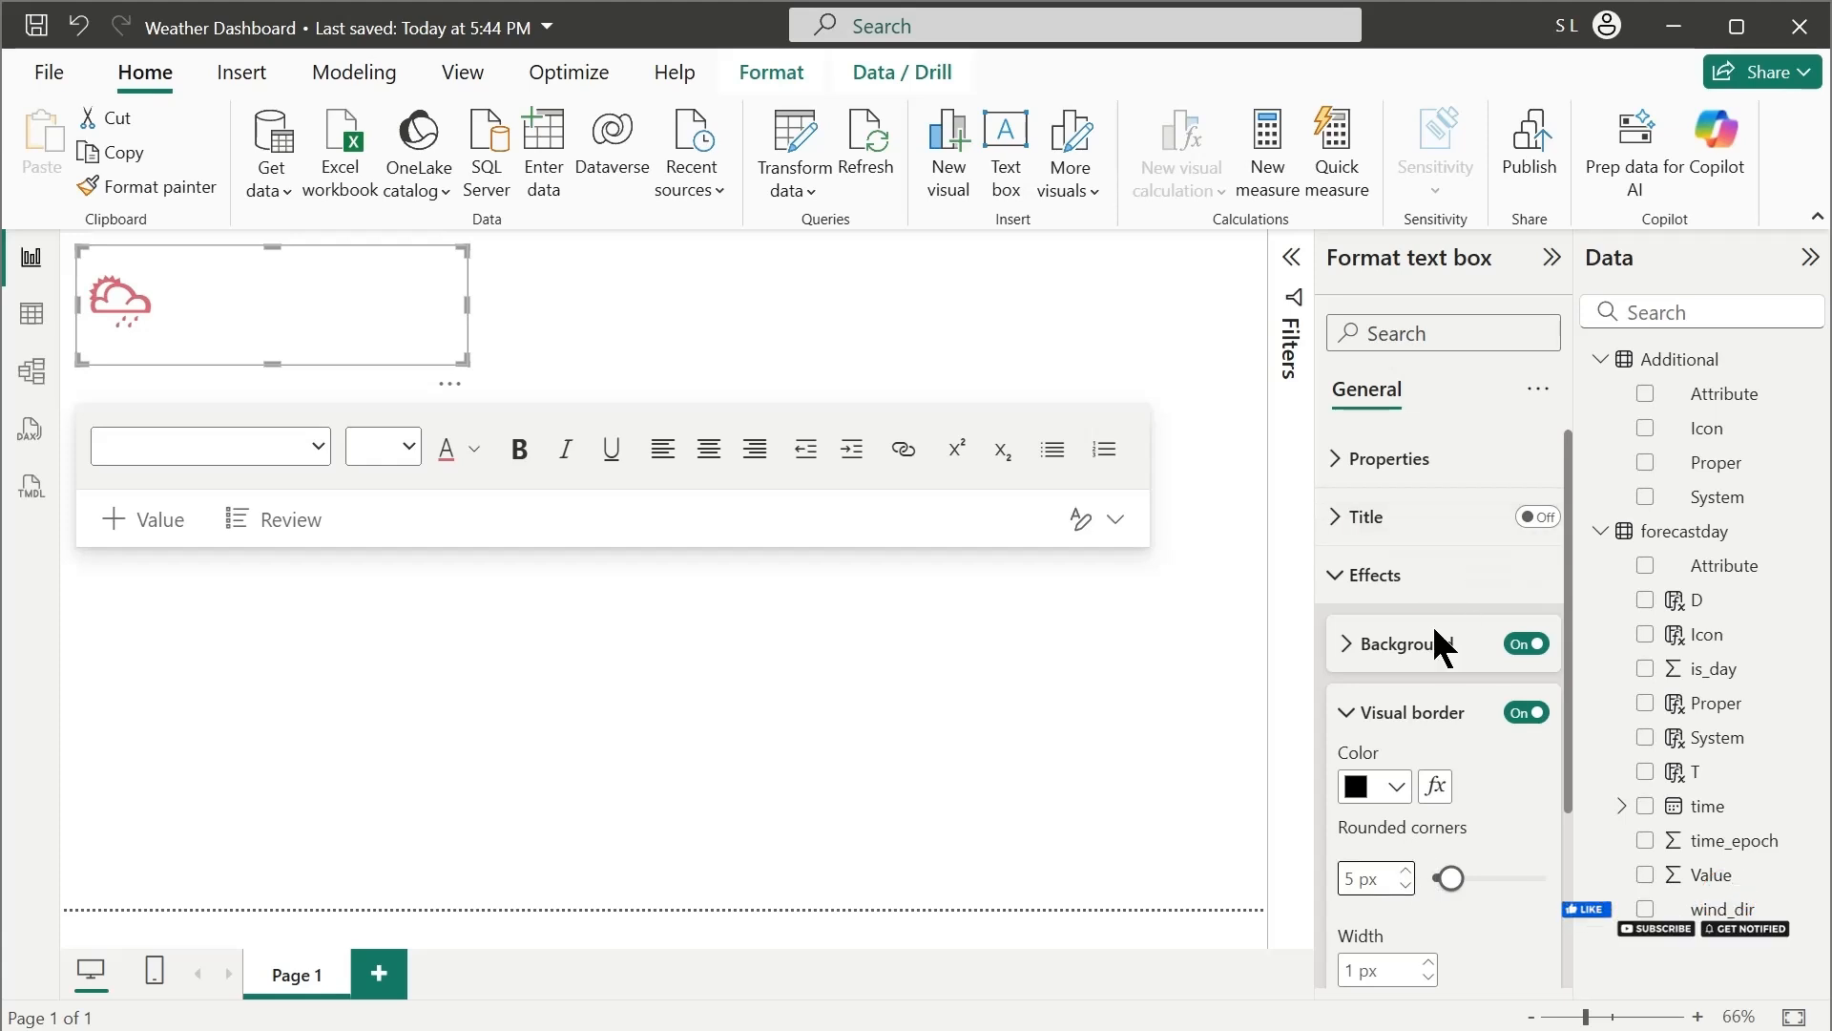
pyautogui.click(1365, 723)
pyautogui.click(1374, 578)
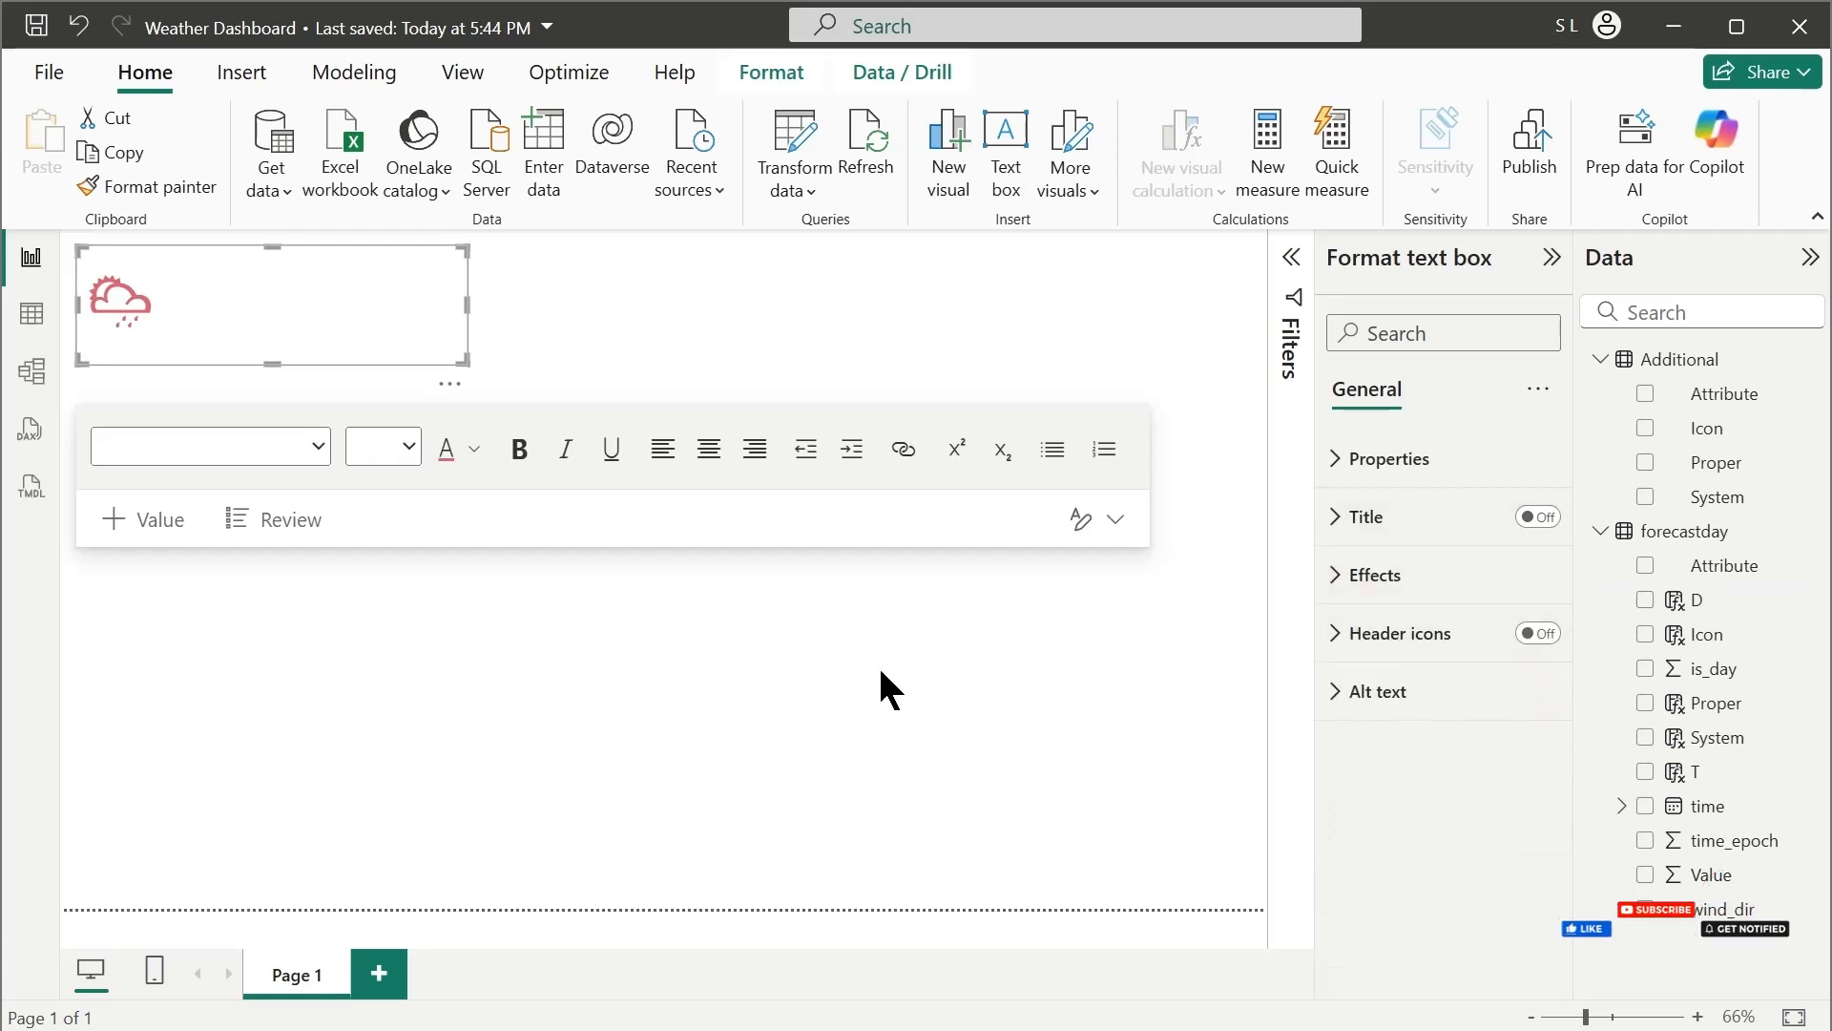
pyautogui.click(535, 529)
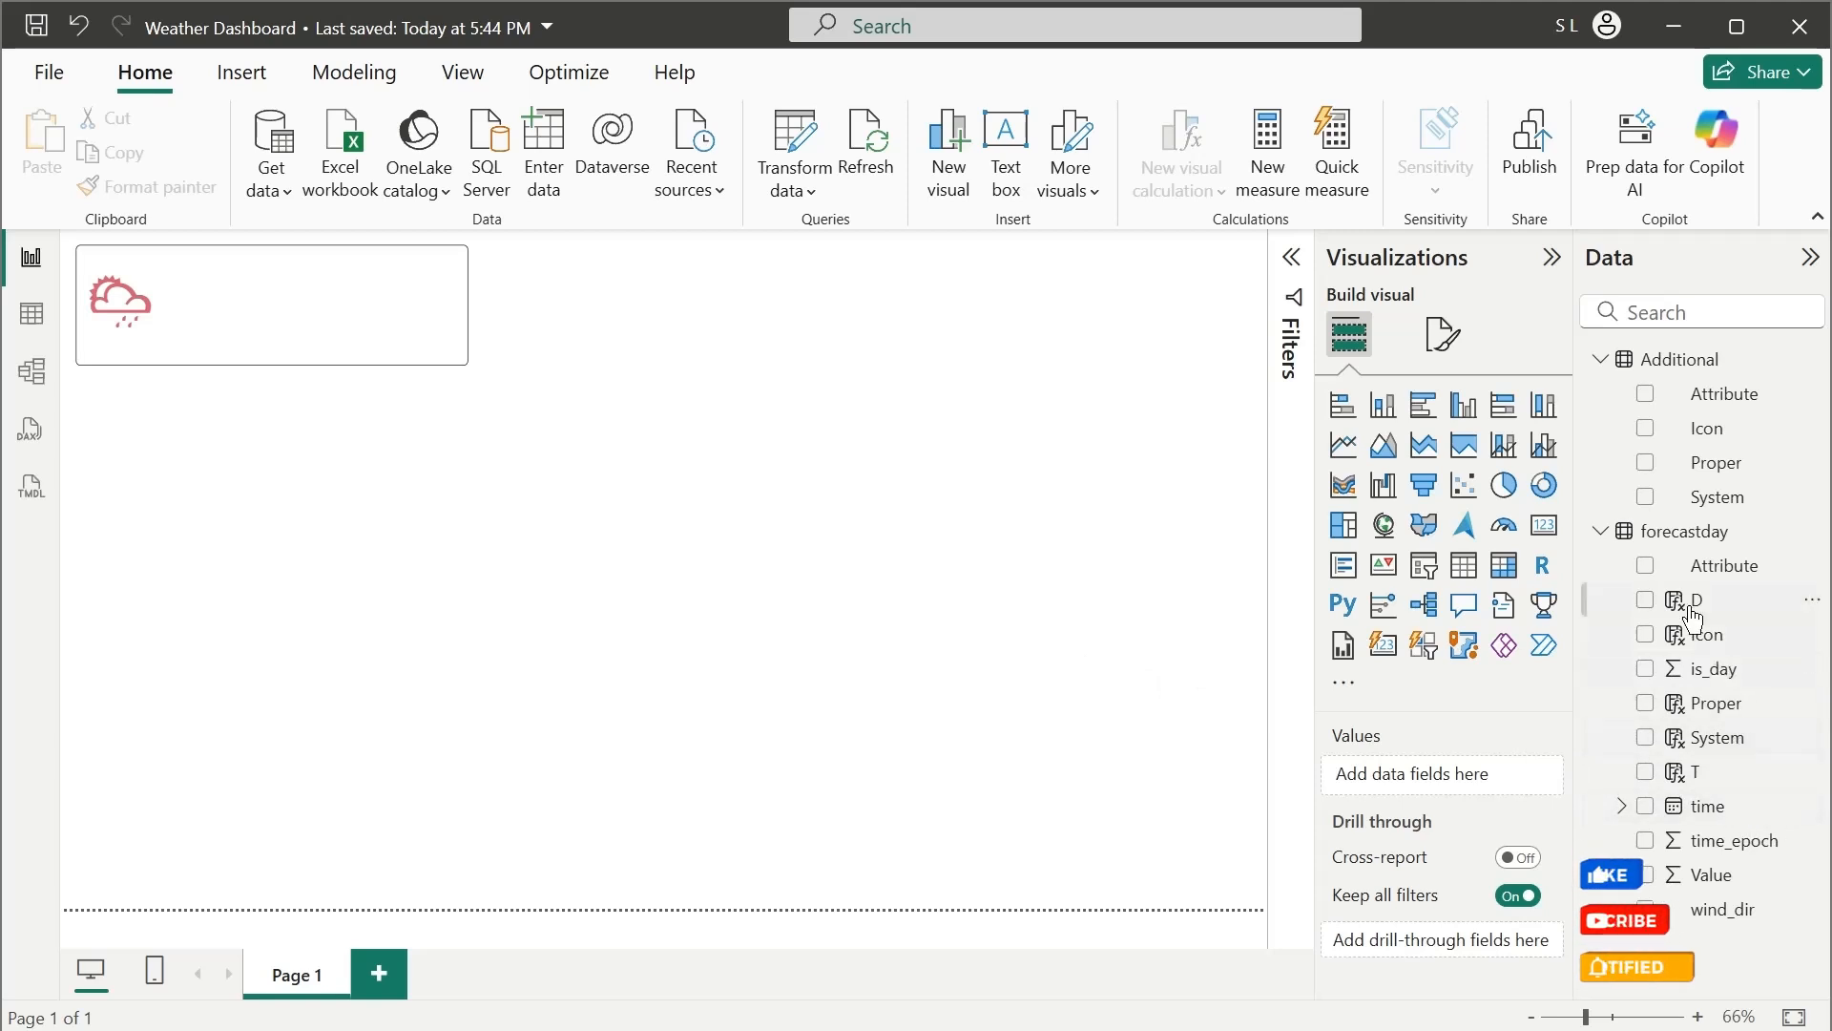
# Add a card showing the forecastday D field in an empty page area and resize it wider and much shorter
pyautogui.moveTo(1684, 601); pyautogui.dragTo(756, 479)
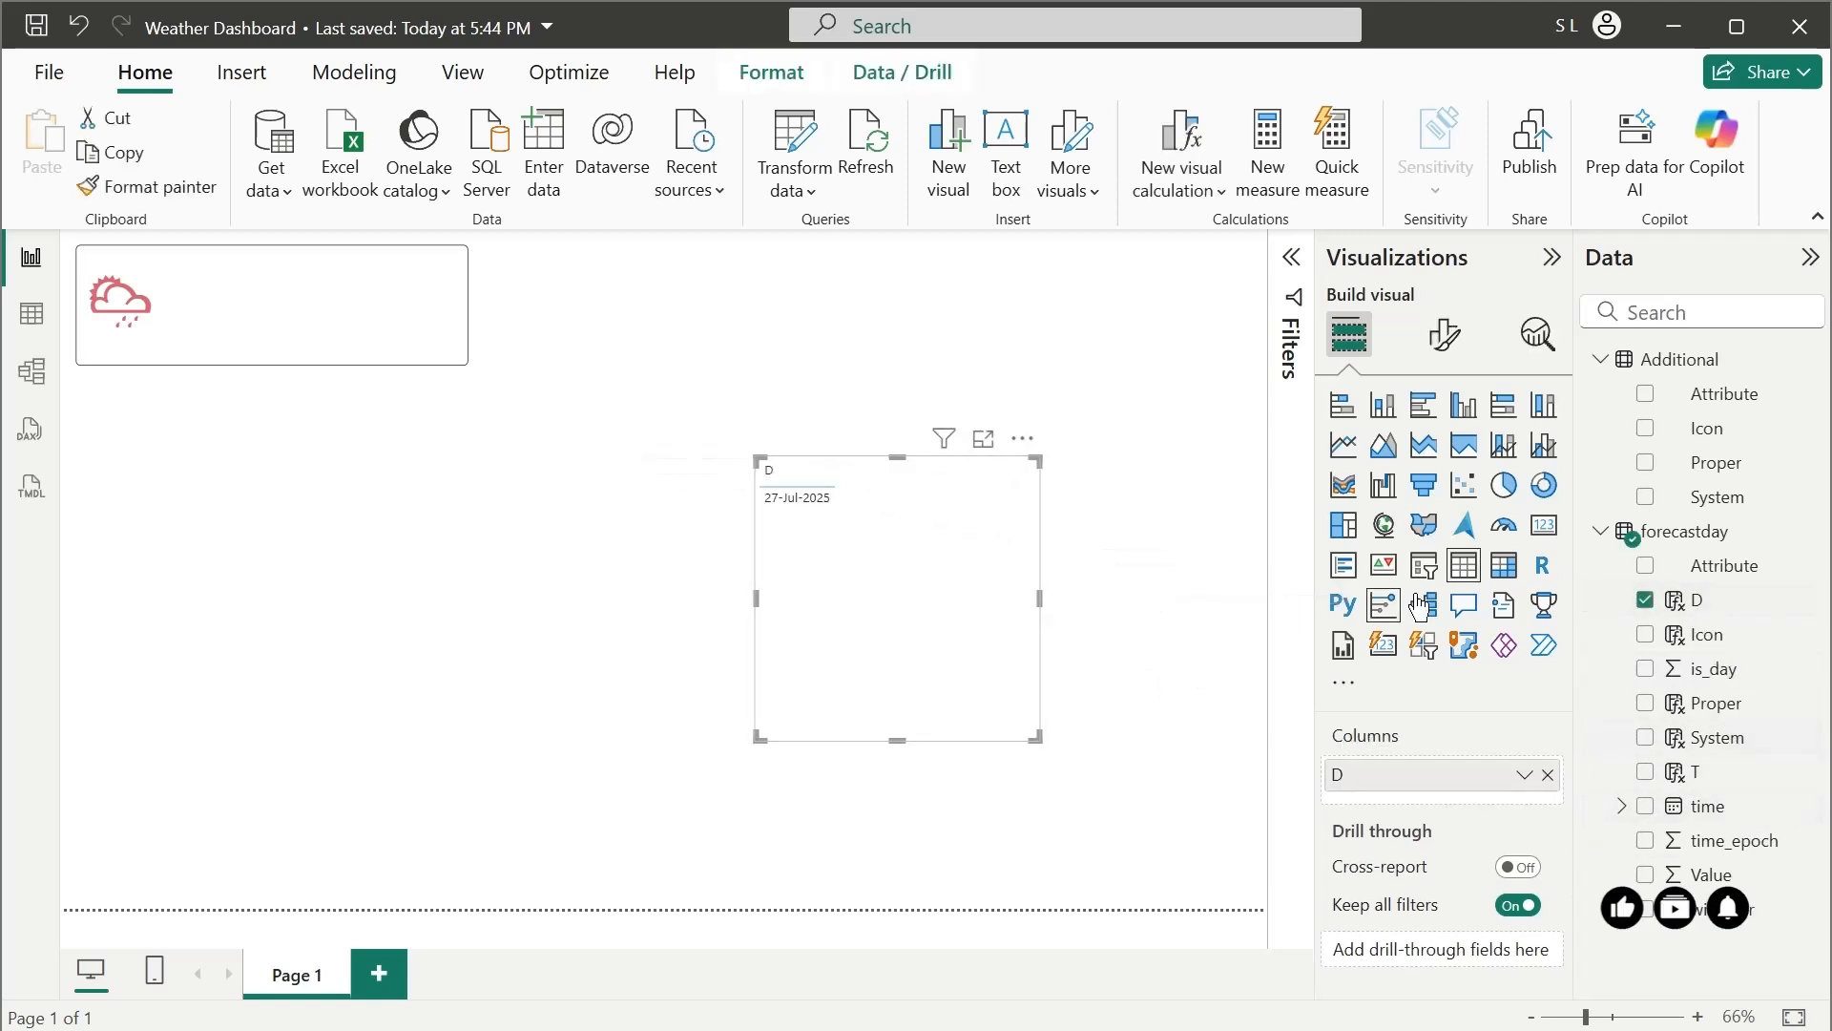
pyautogui.click(1542, 542)
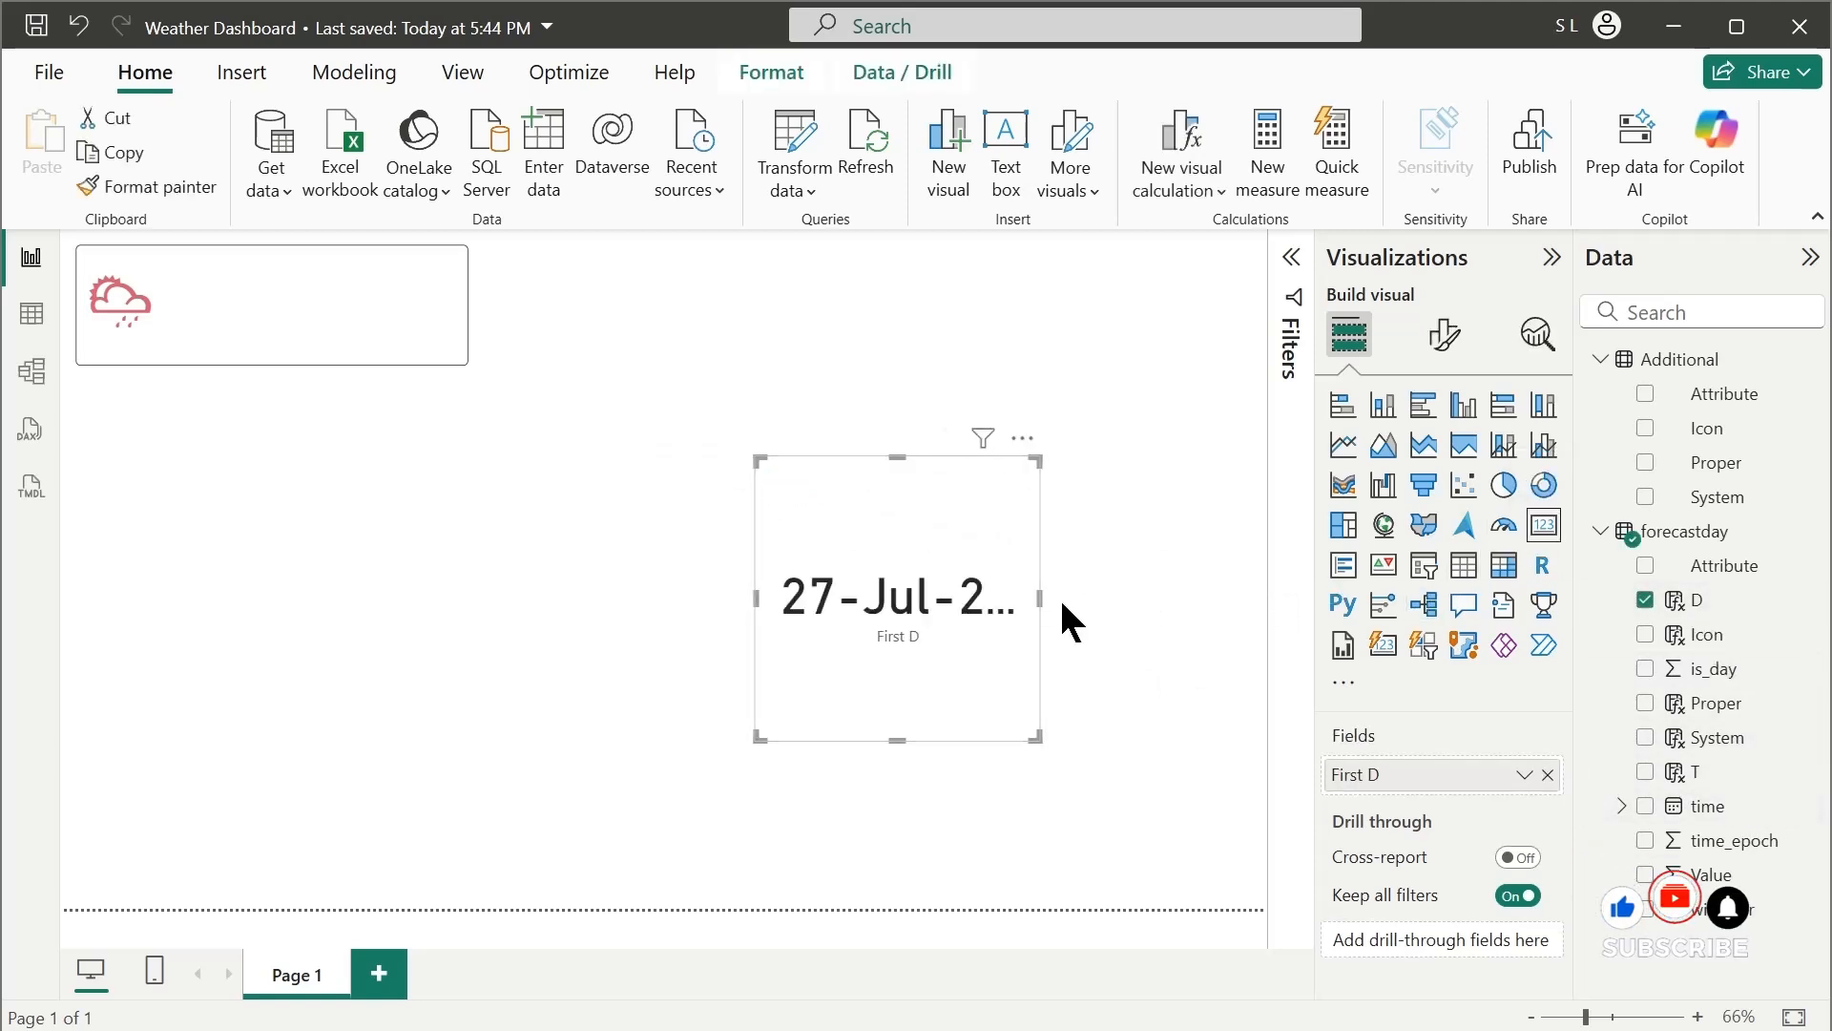
pyautogui.moveTo(1039, 599)
pyautogui.mouseDown()
pyautogui.moveTo(1145, 599)
pyautogui.moveTo(1063, 609)
pyautogui.mouseUp()
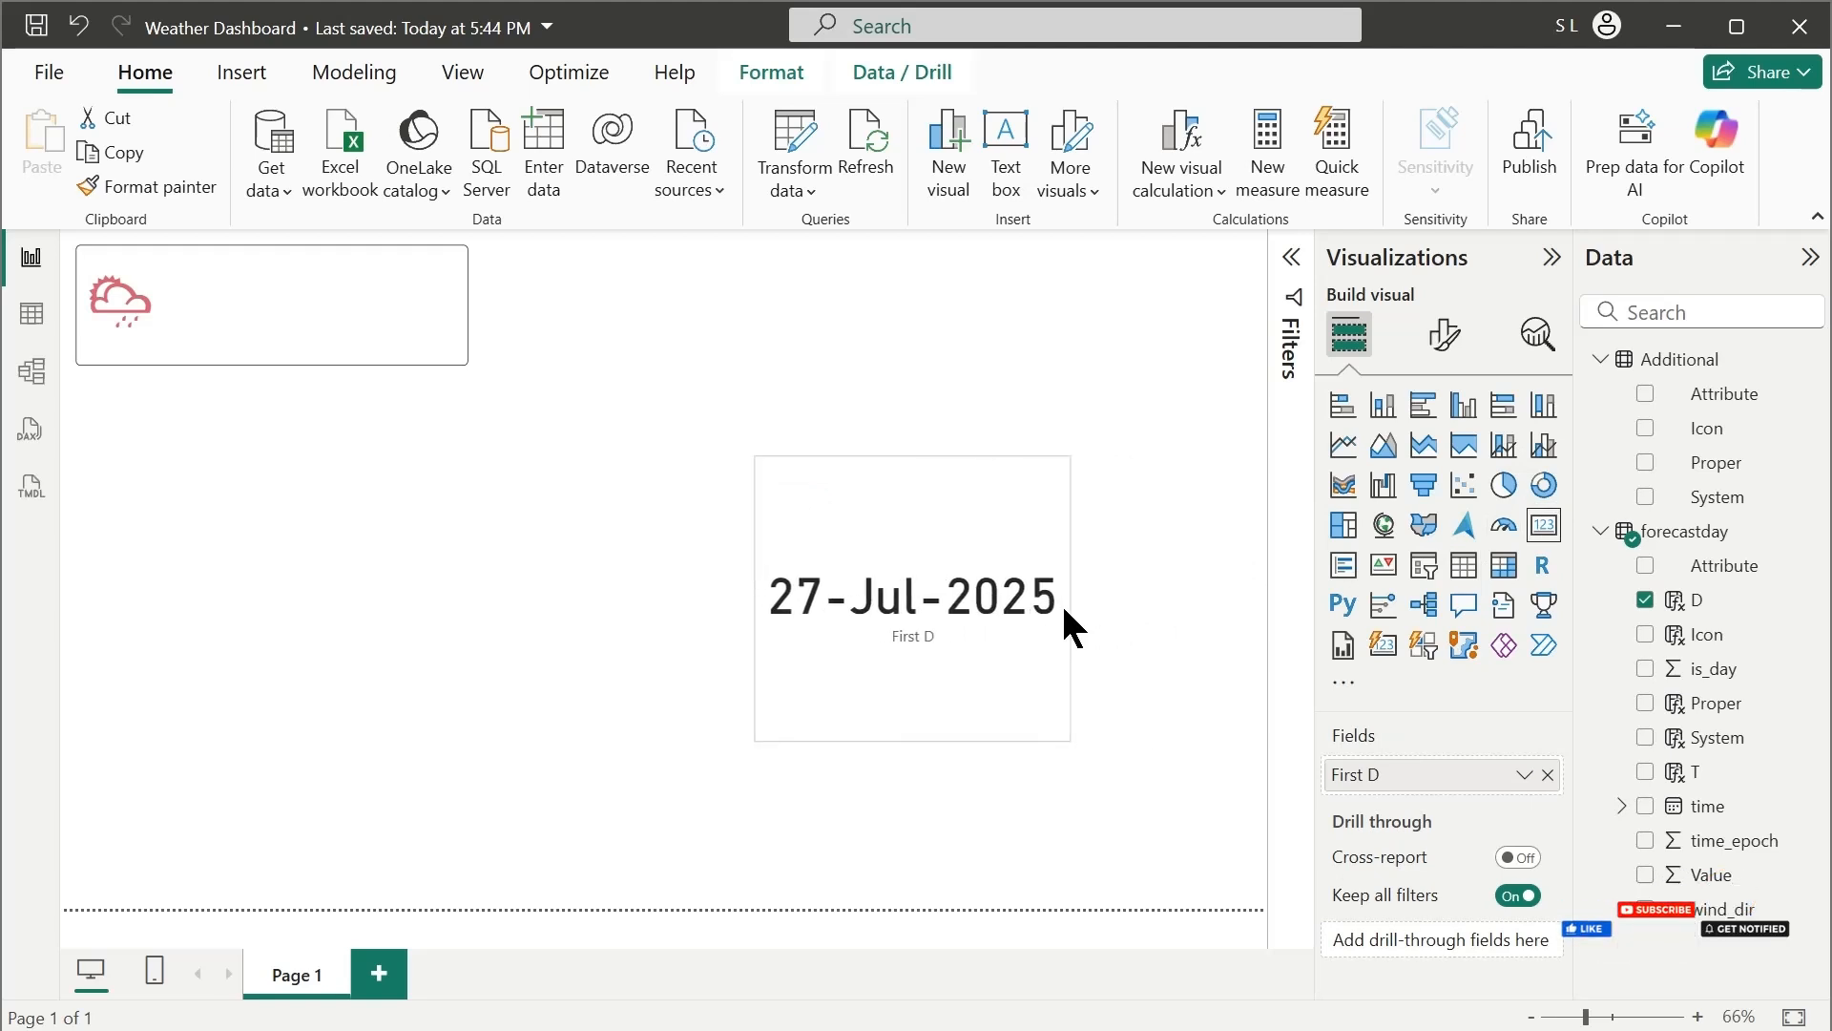
pyautogui.moveTo(933, 742); pyautogui.dragTo(921, 589)
# Turn off the date card's category label and place the card beside the weather icon inside the bordered box
pyautogui.click(1444, 336)
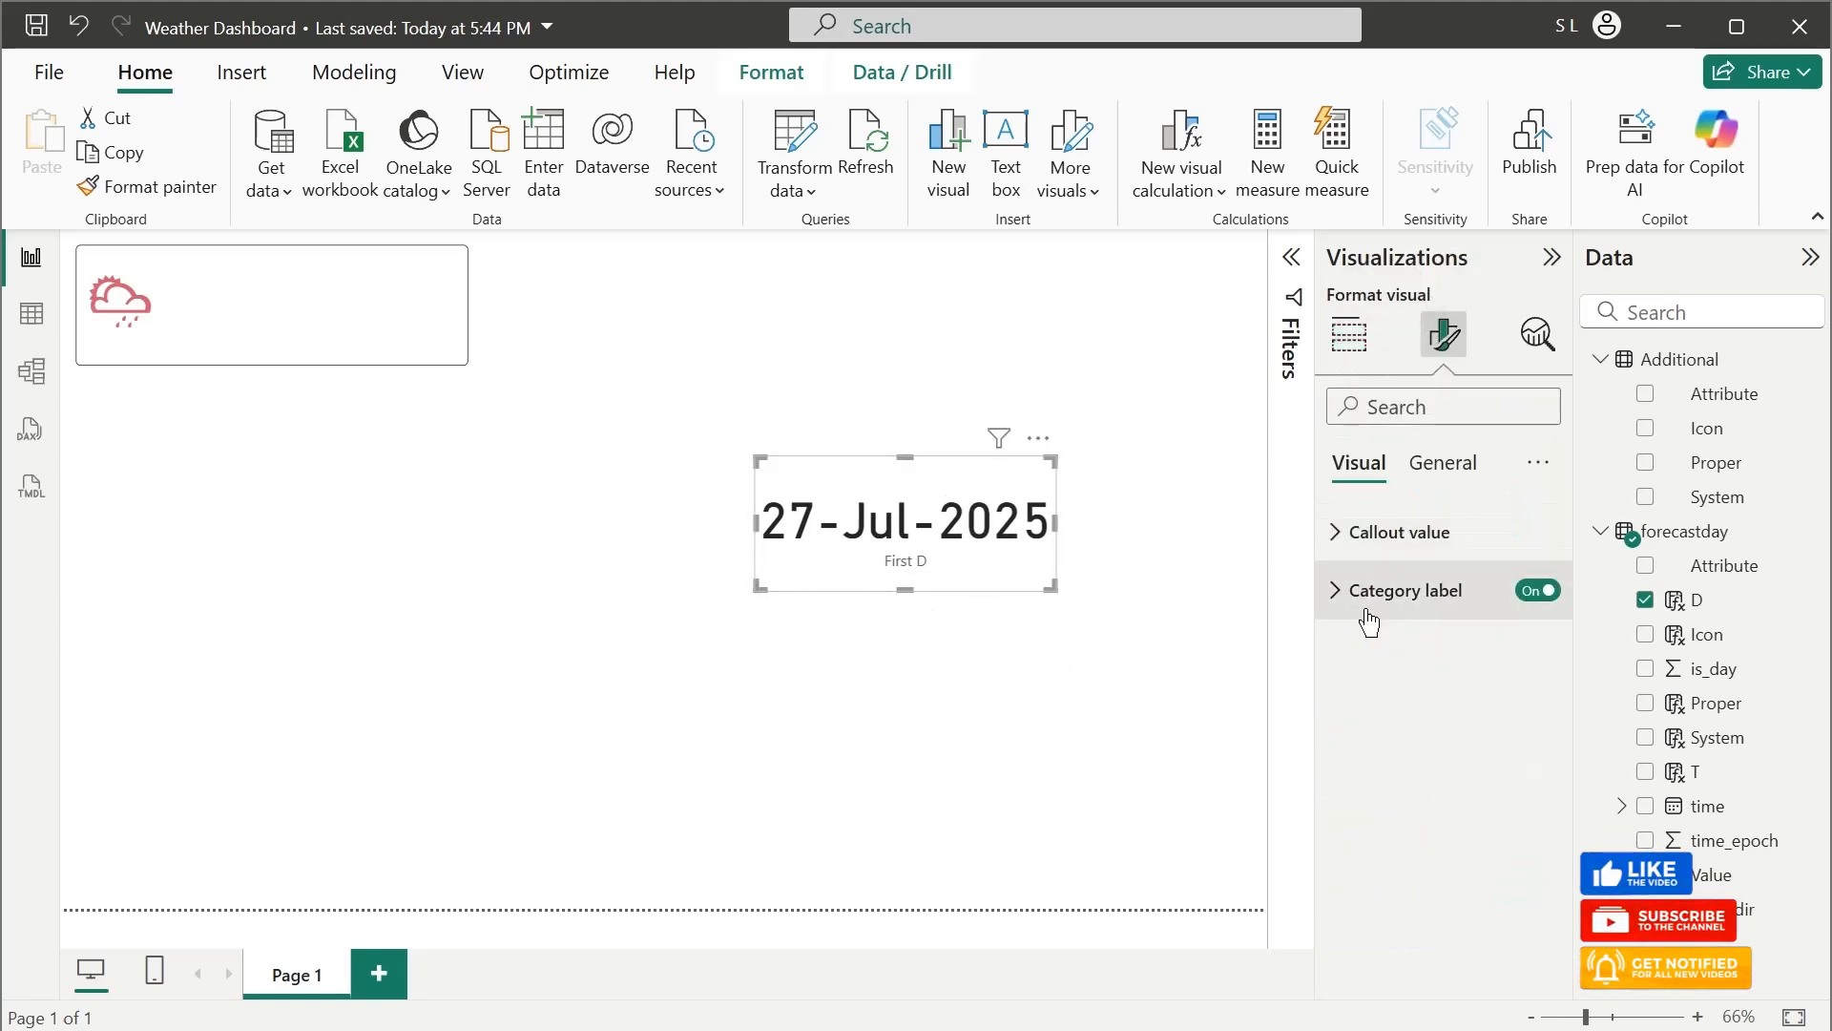
pyautogui.click(1537, 591)
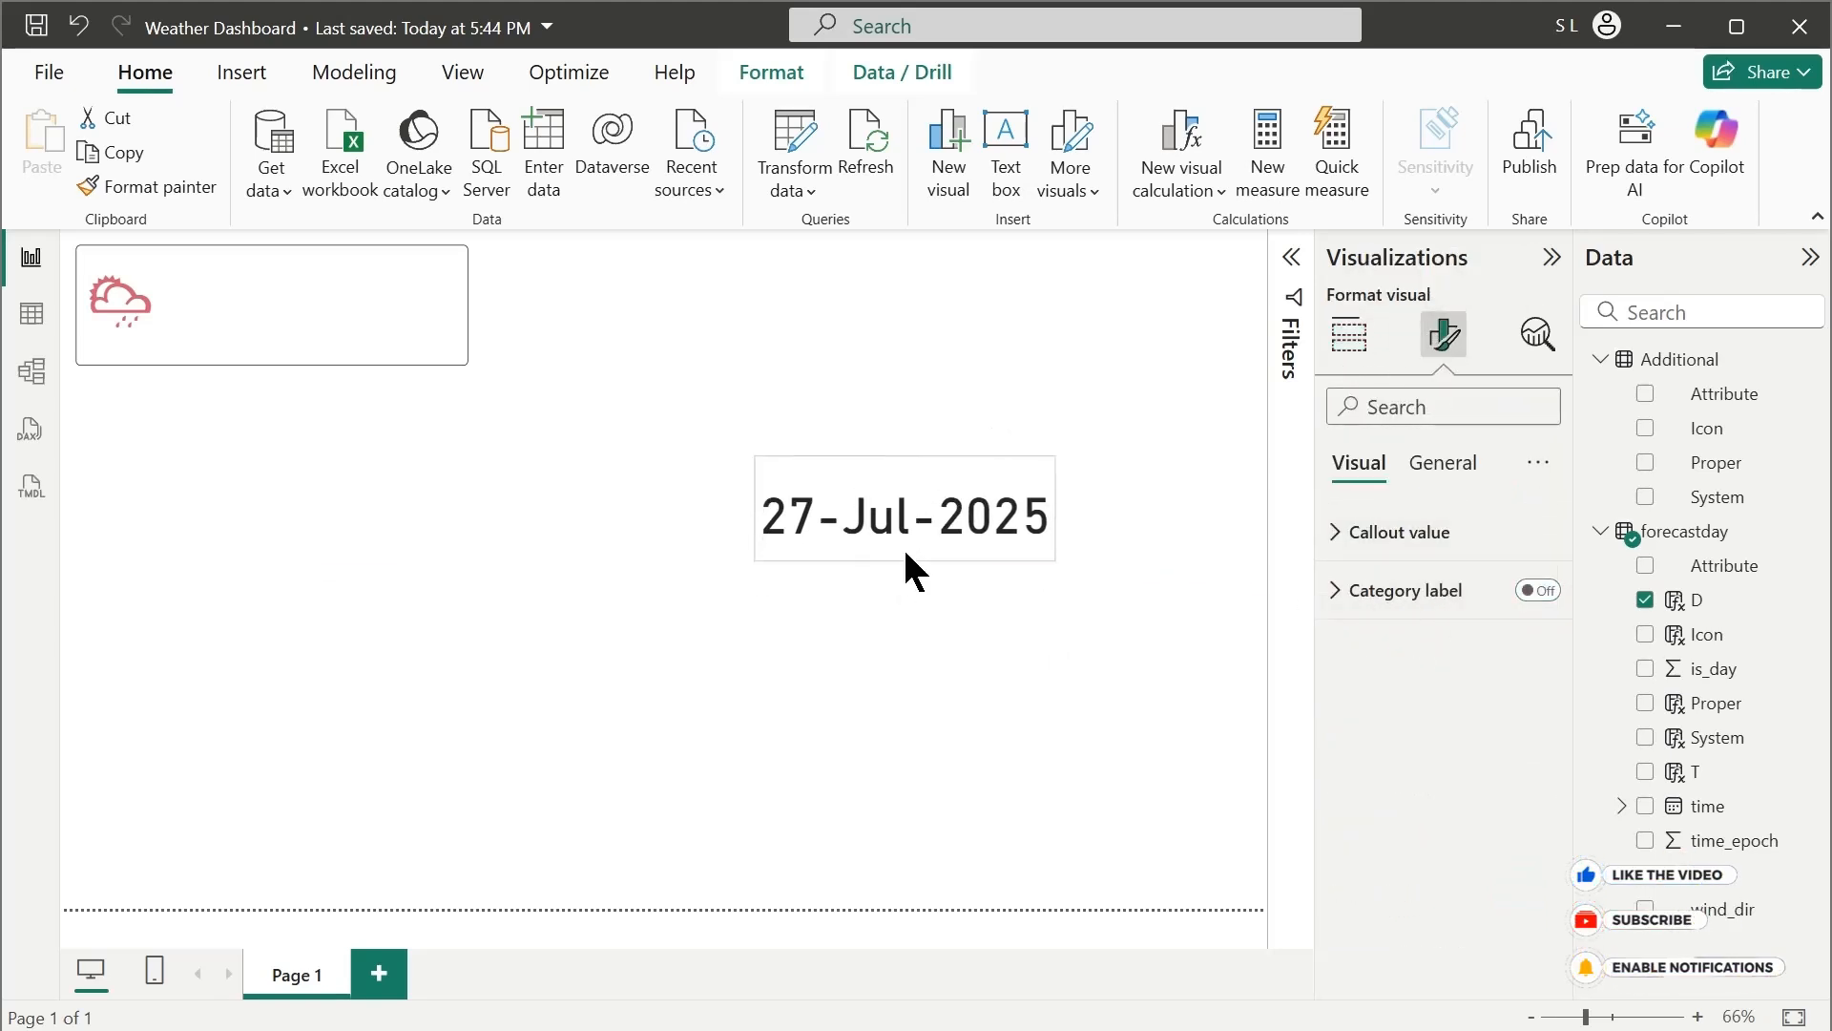
pyautogui.moveTo(924, 524); pyautogui.dragTo(354, 305)
pyautogui.click(697, 411)
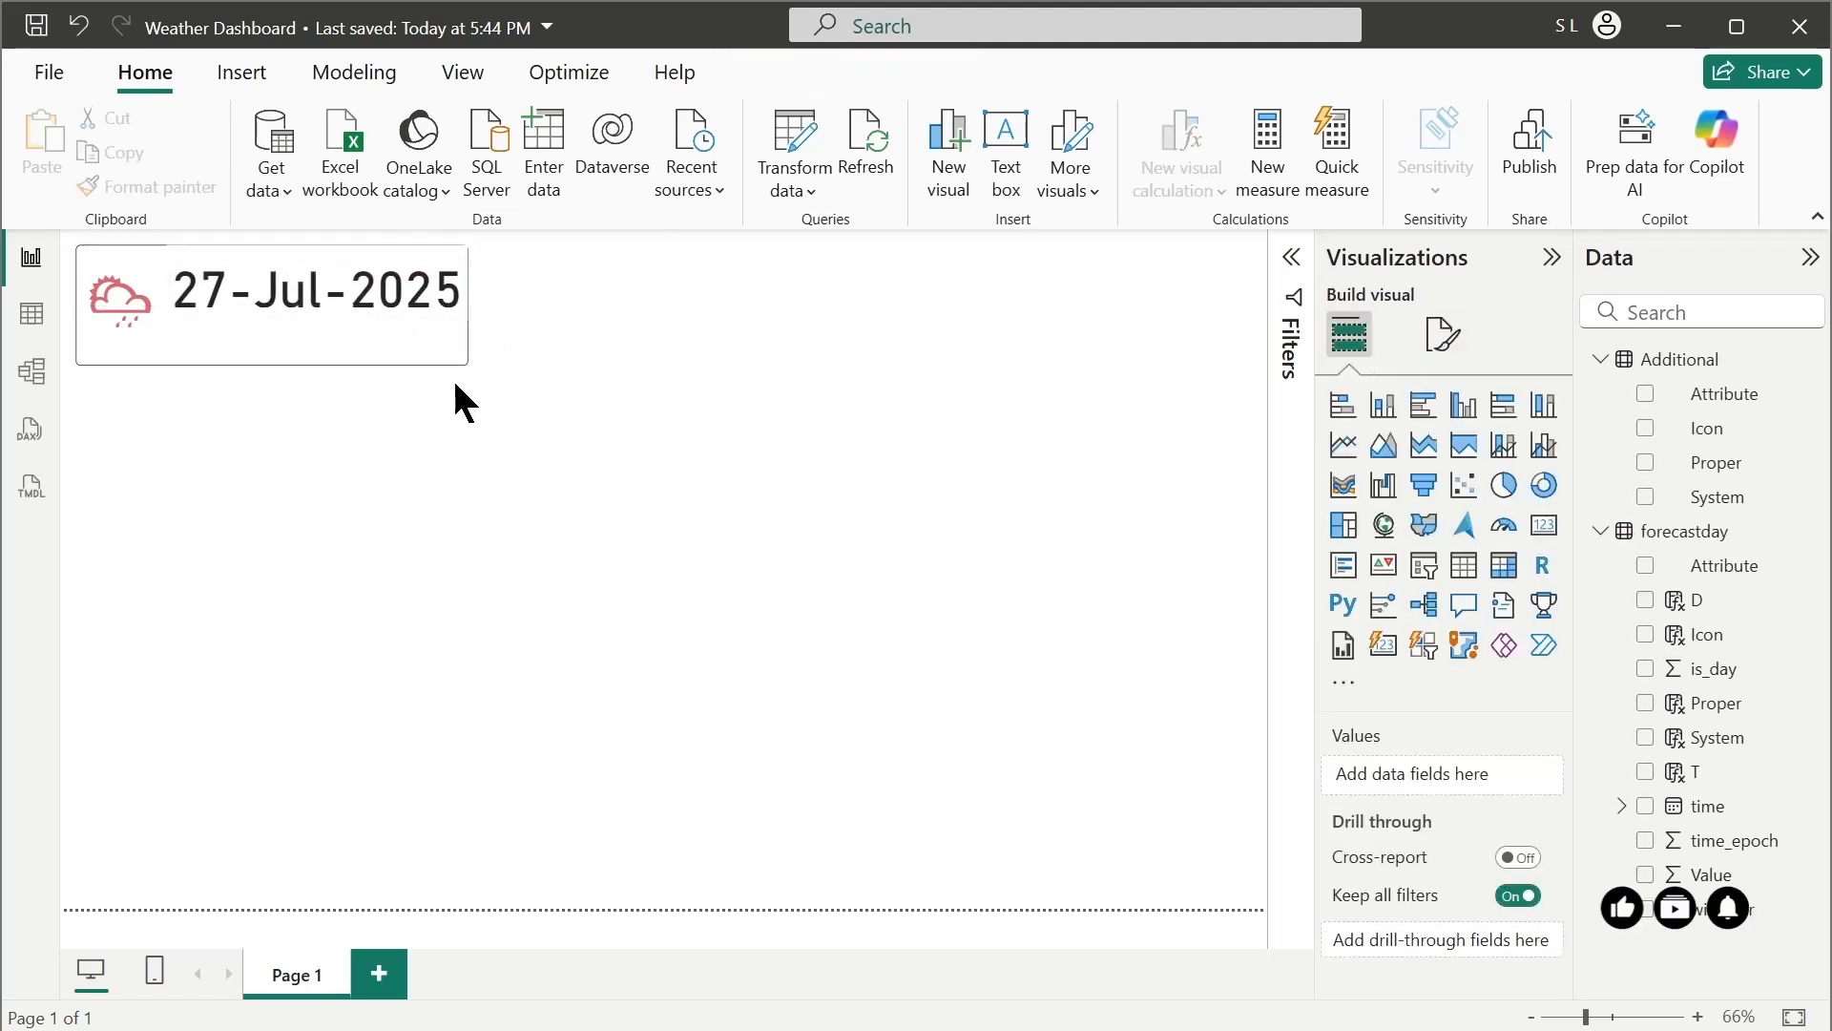
pyautogui.click(351, 353)
pyautogui.click(628, 298)
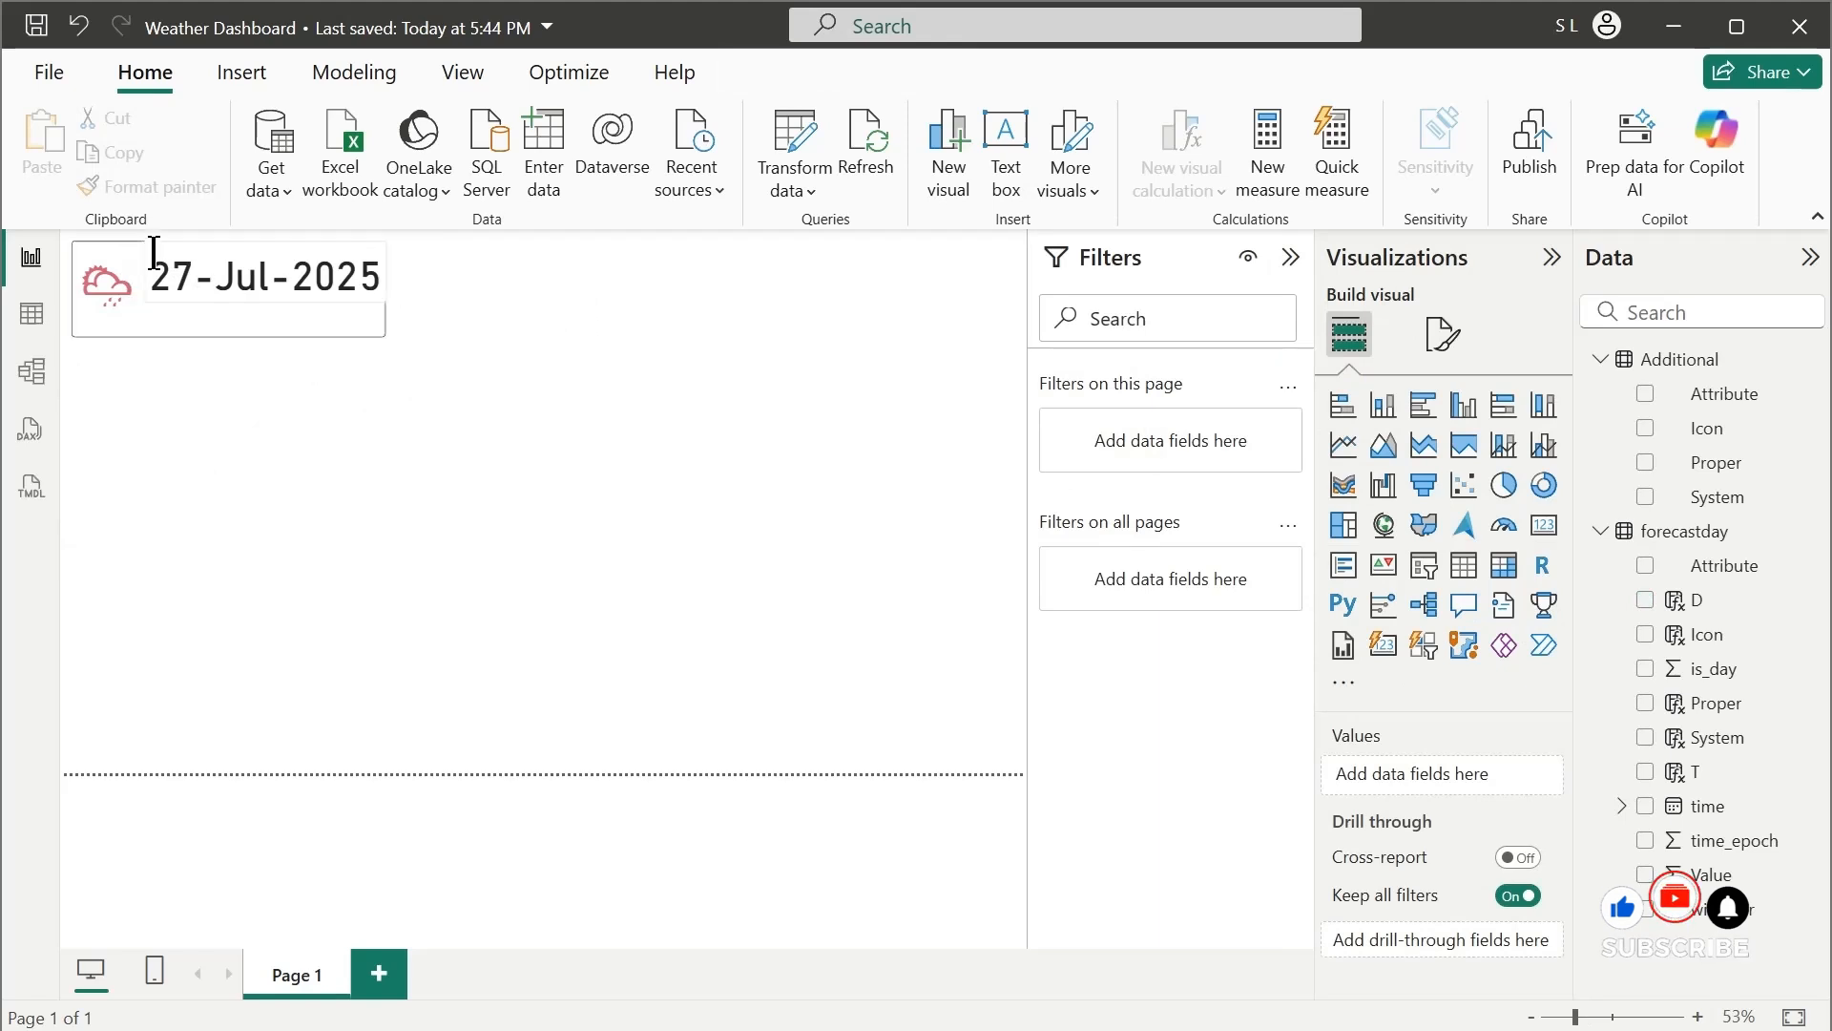
# Set the date card's background transparency to 100%
pyautogui.moveTo(240, 295); pyautogui.dragTo(248, 296)
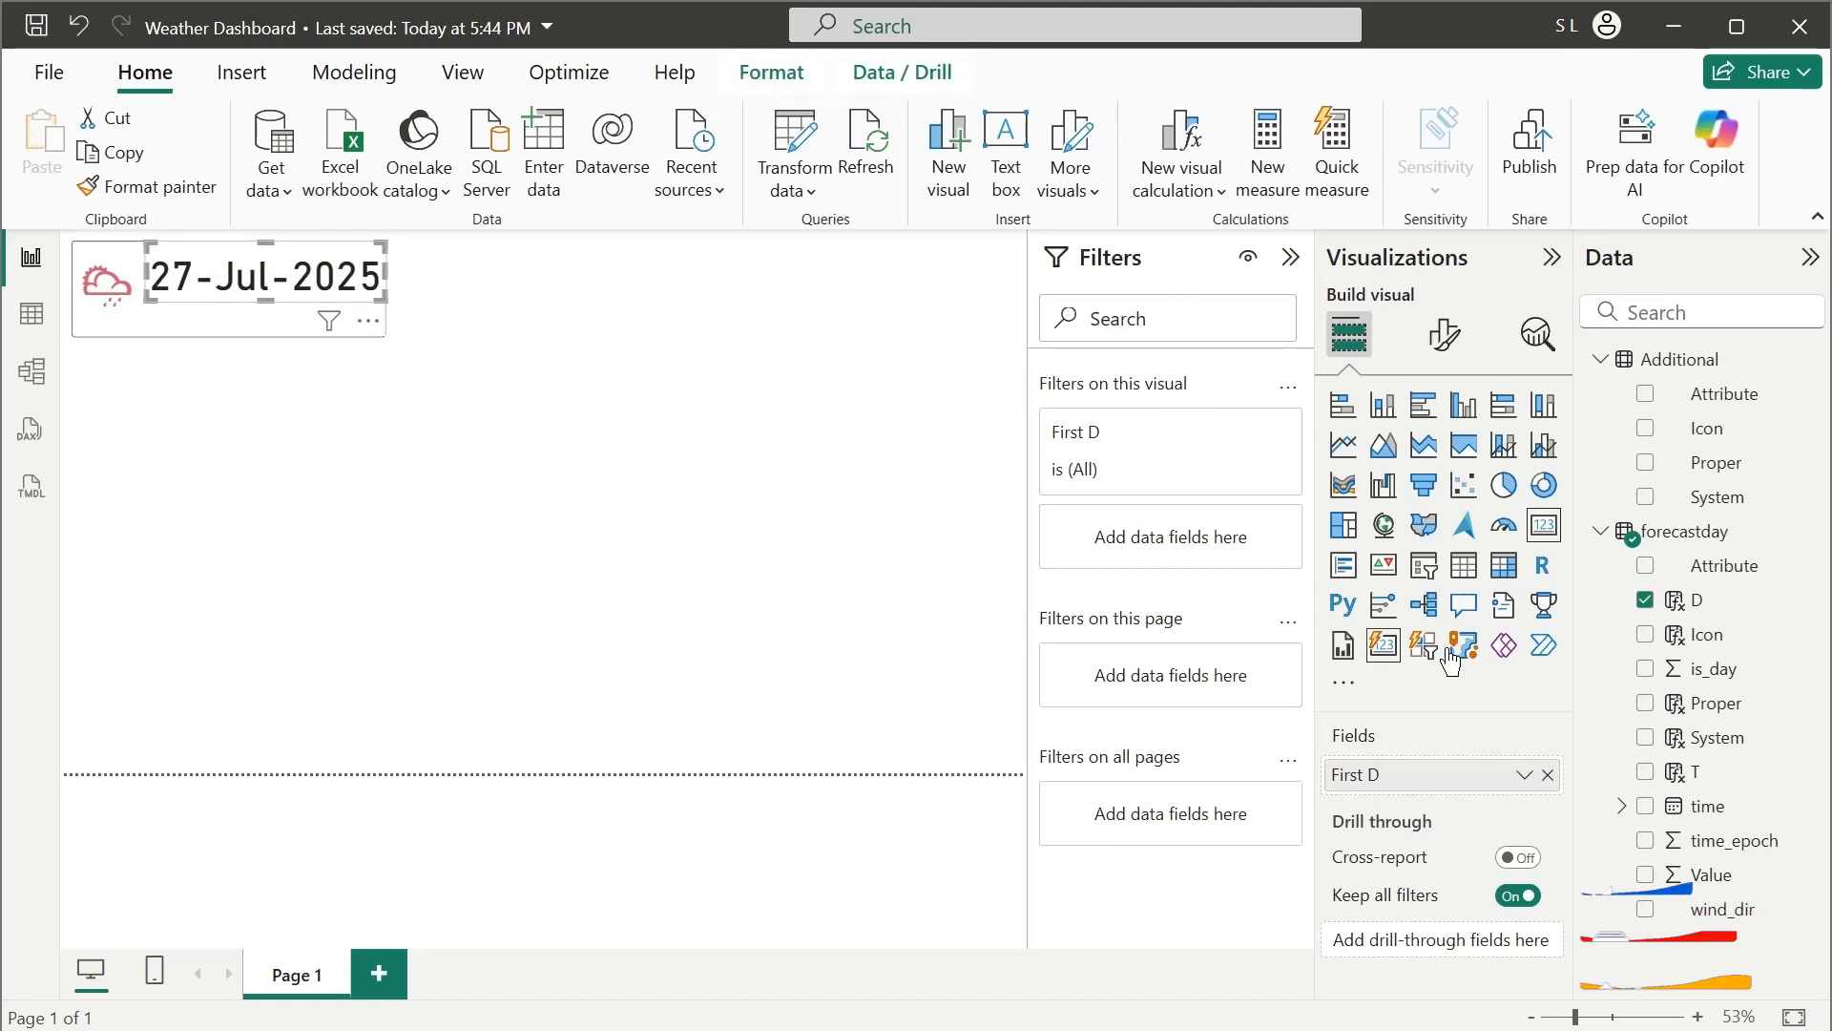
pyautogui.click(1440, 340)
pyautogui.click(1401, 533)
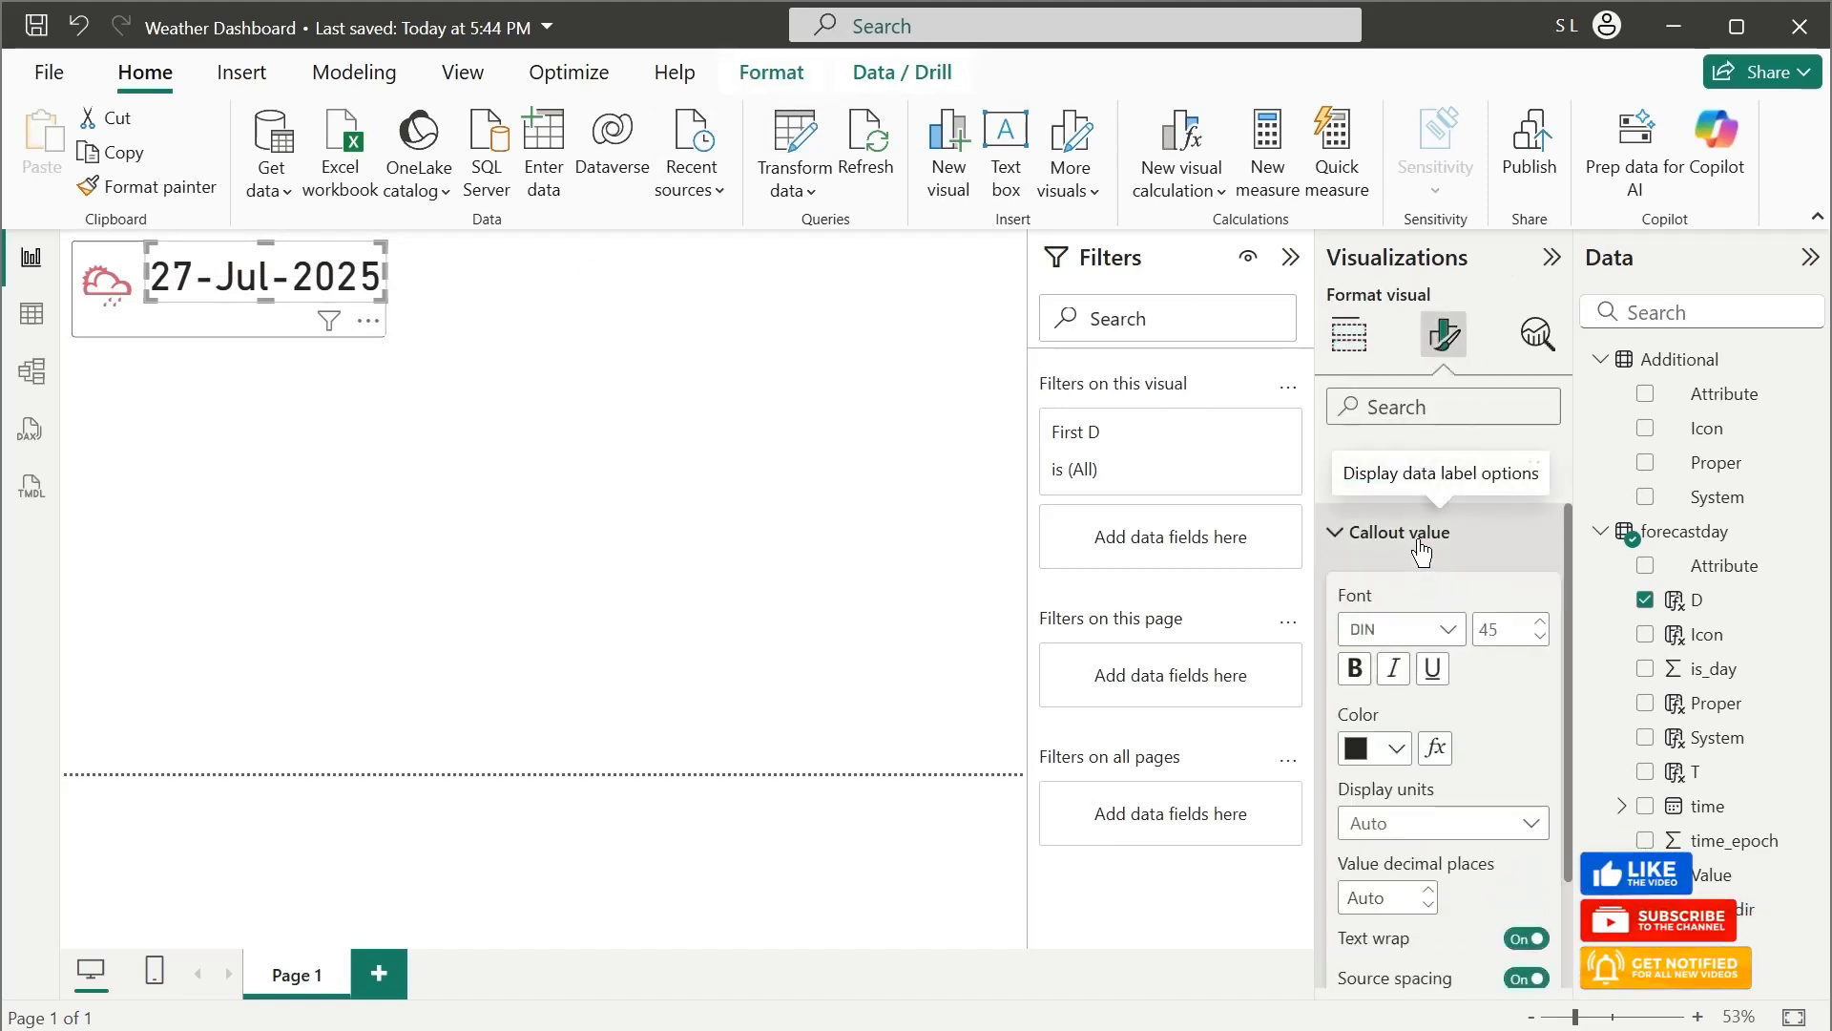
pyautogui.scroll(-2, 1504, 720)
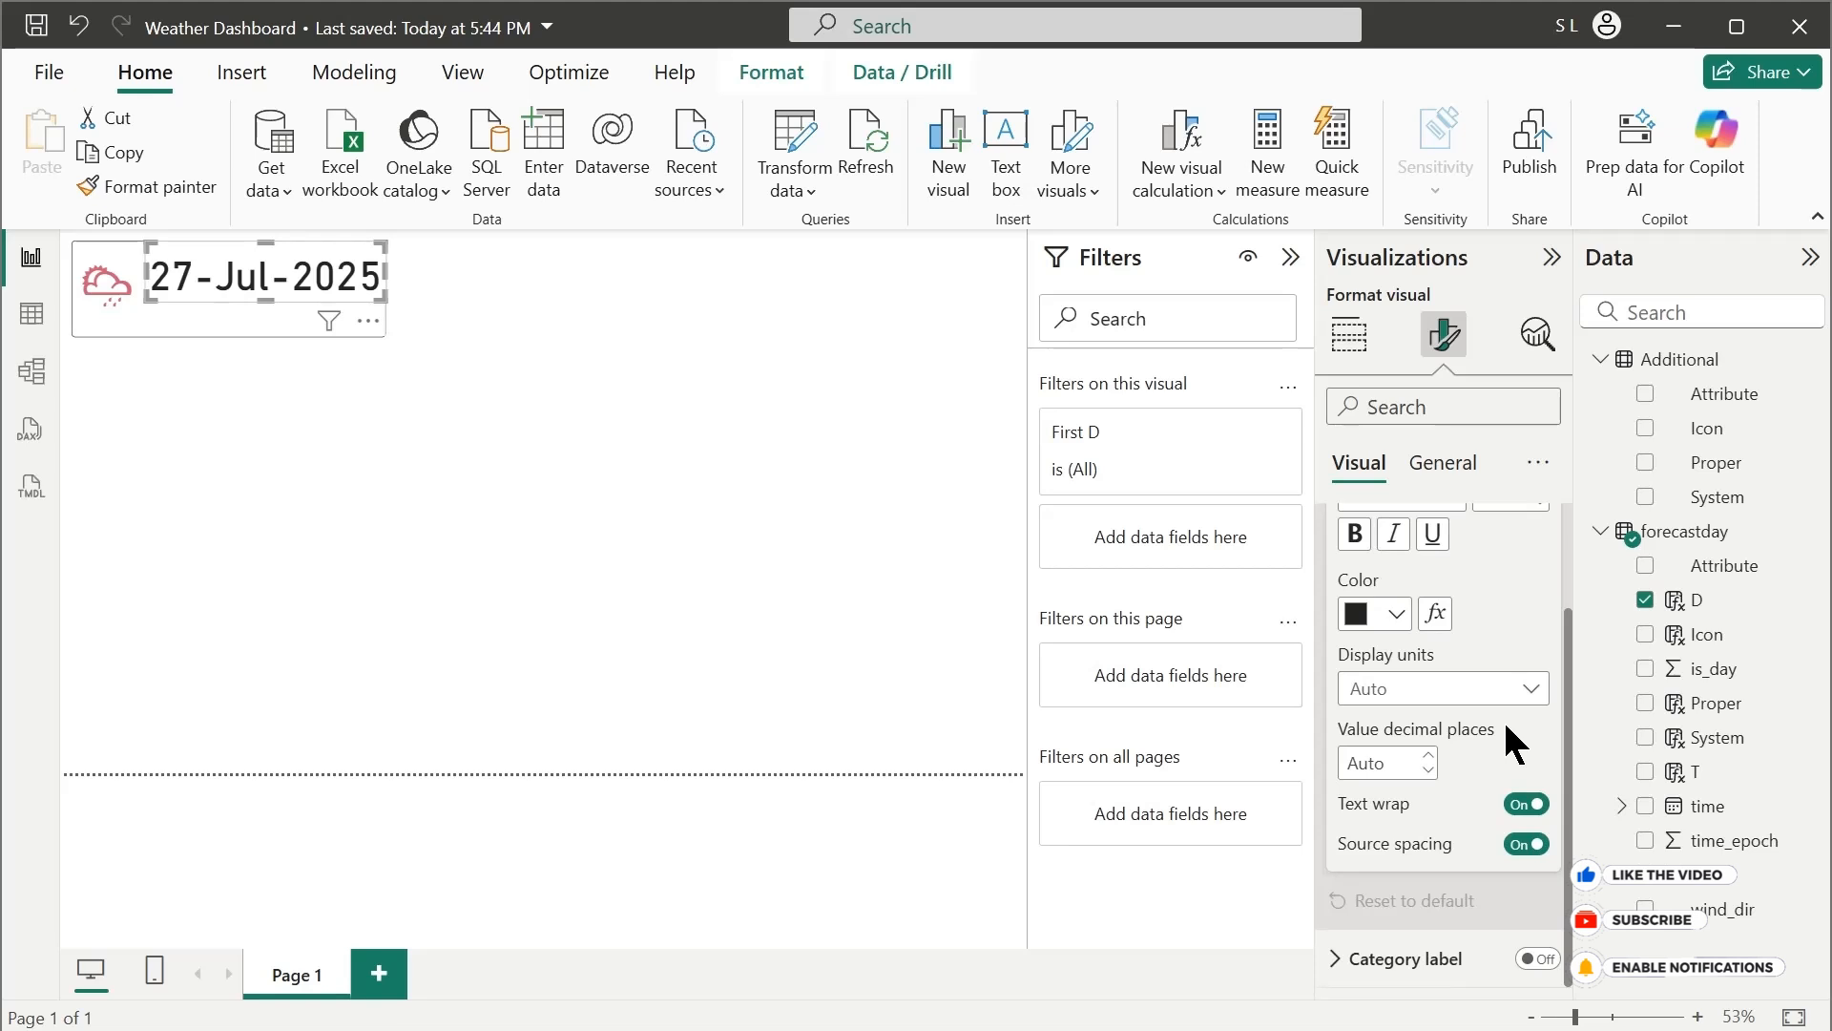
pyautogui.scroll(2, 1417, 651)
pyautogui.click(1356, 532)
pyautogui.click(1443, 464)
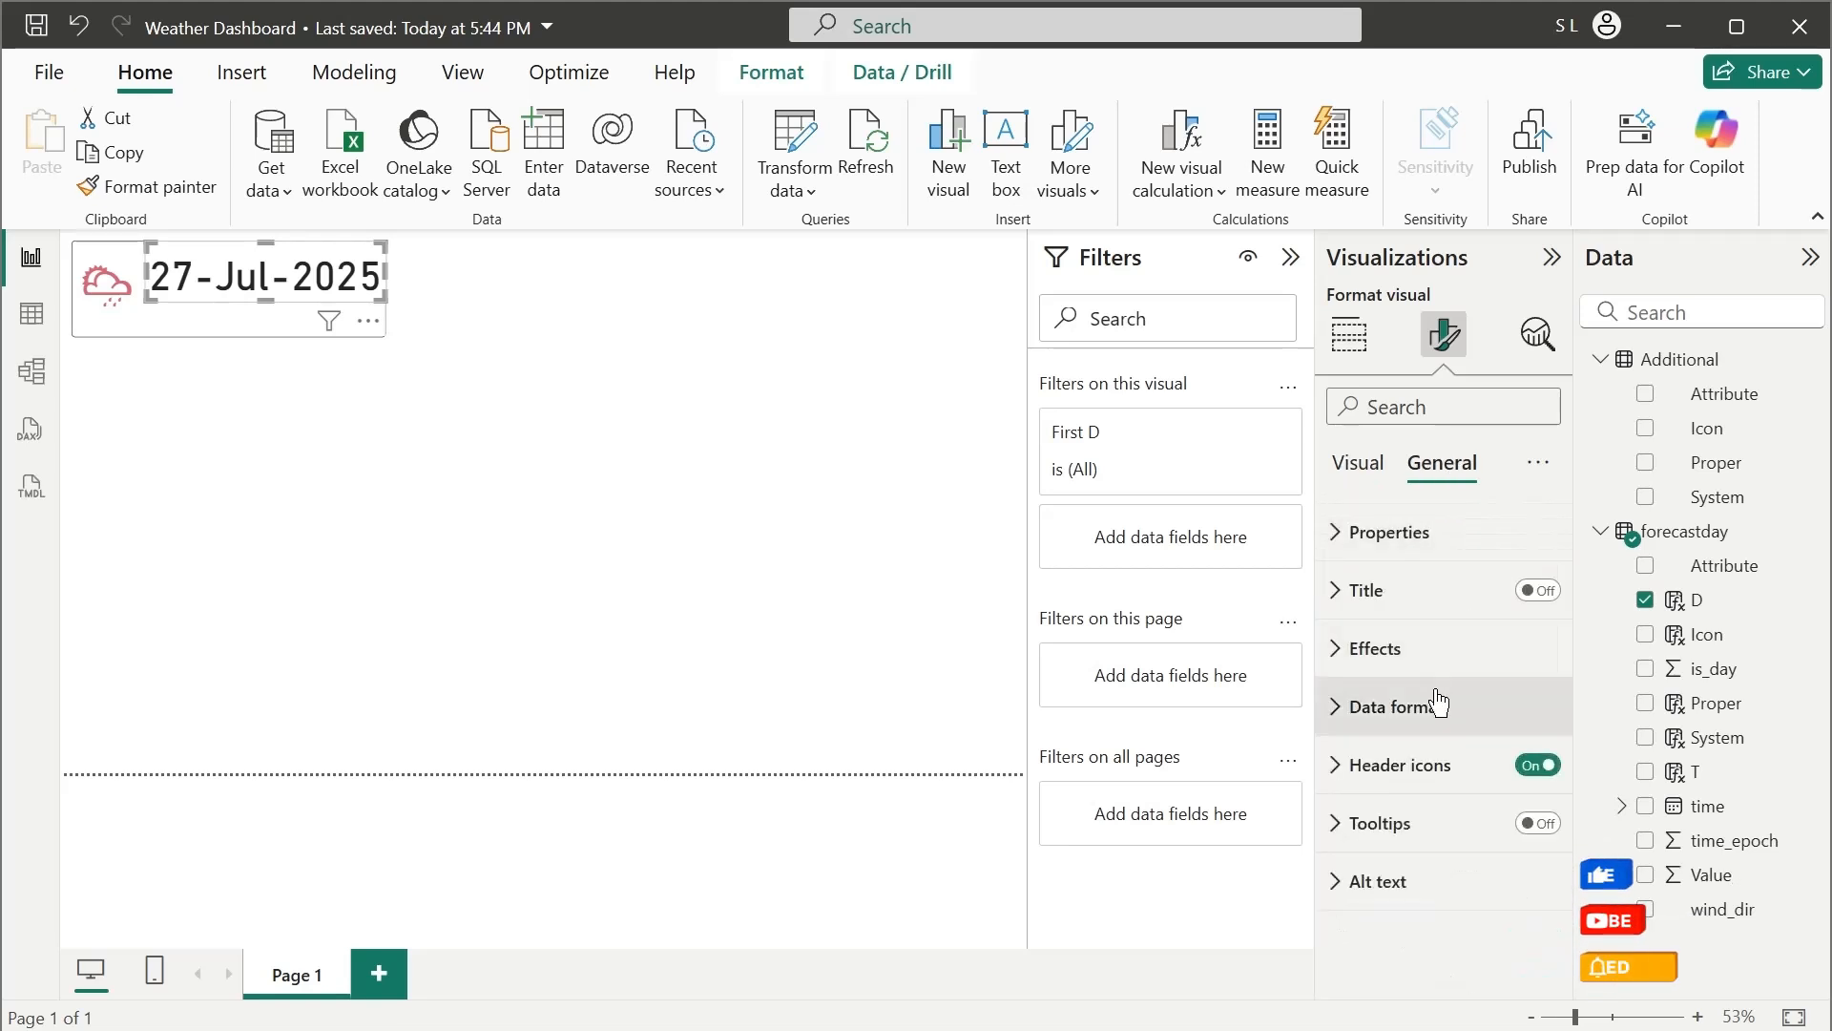
pyautogui.click(1496, 659)
pyautogui.scroll(-2, 1490, 744)
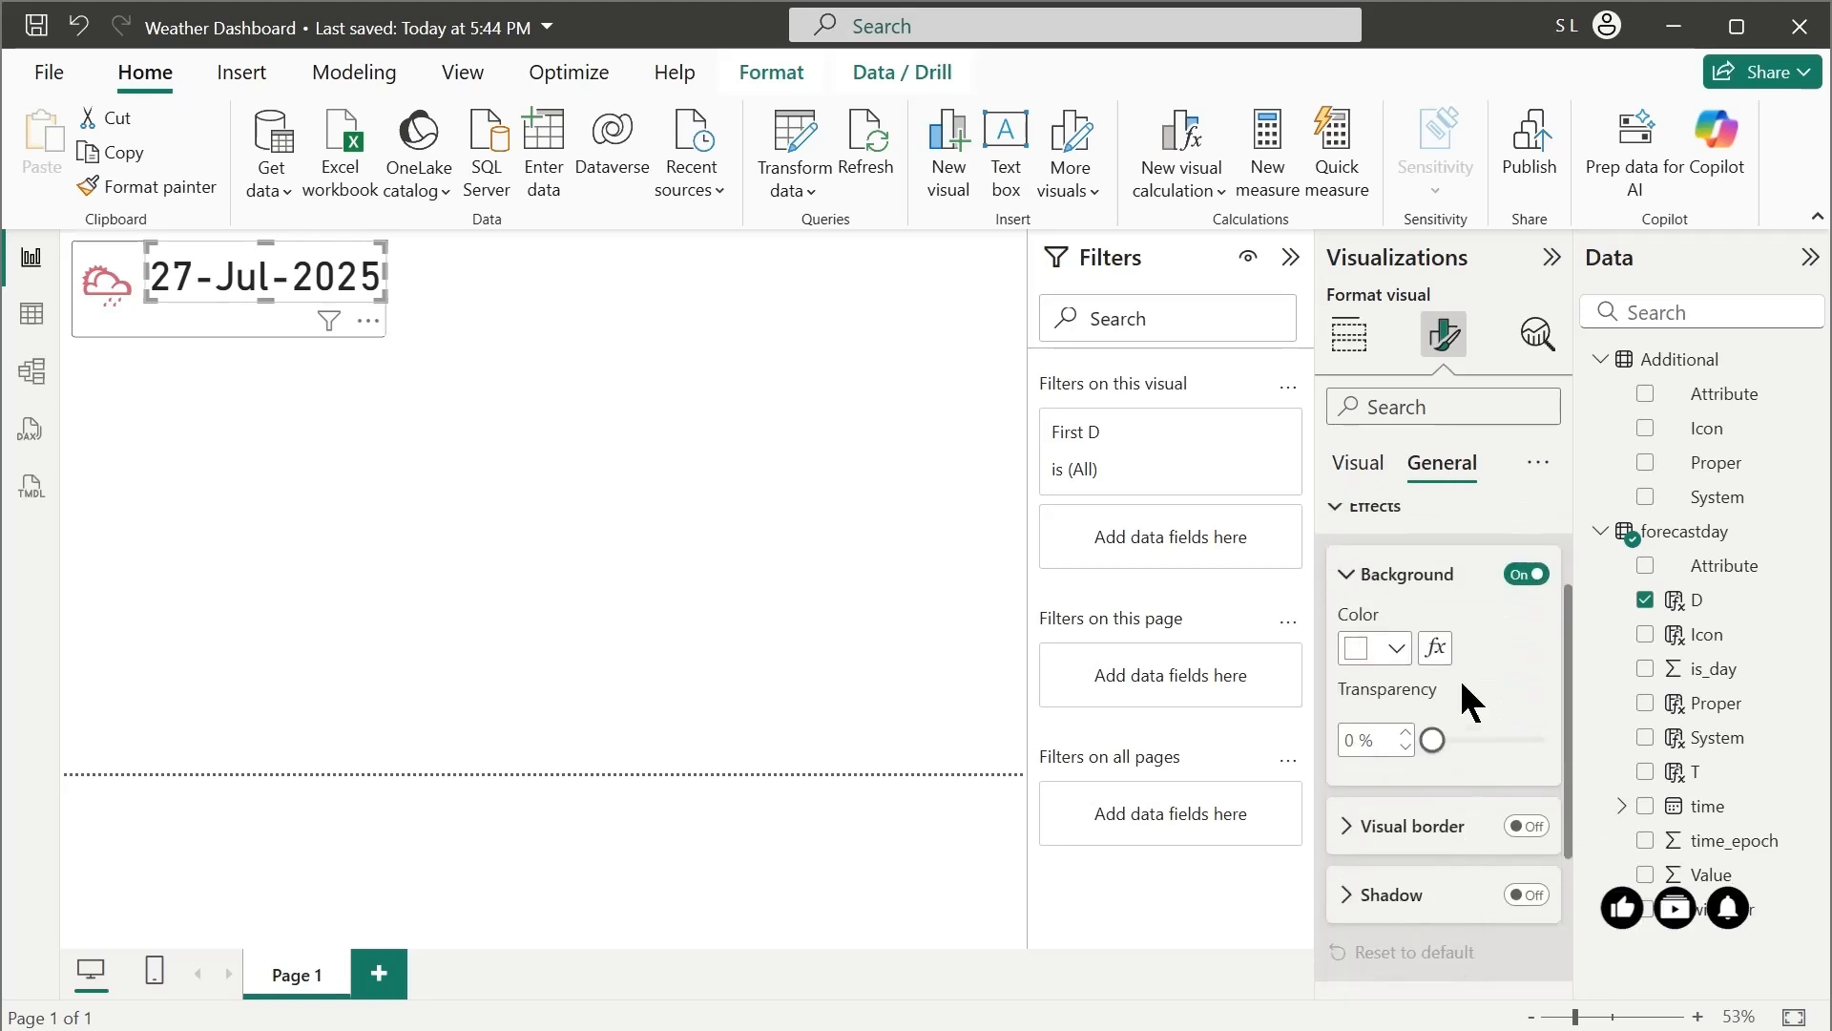
pyautogui.moveTo(1451, 745); pyautogui.dragTo(1609, 759)
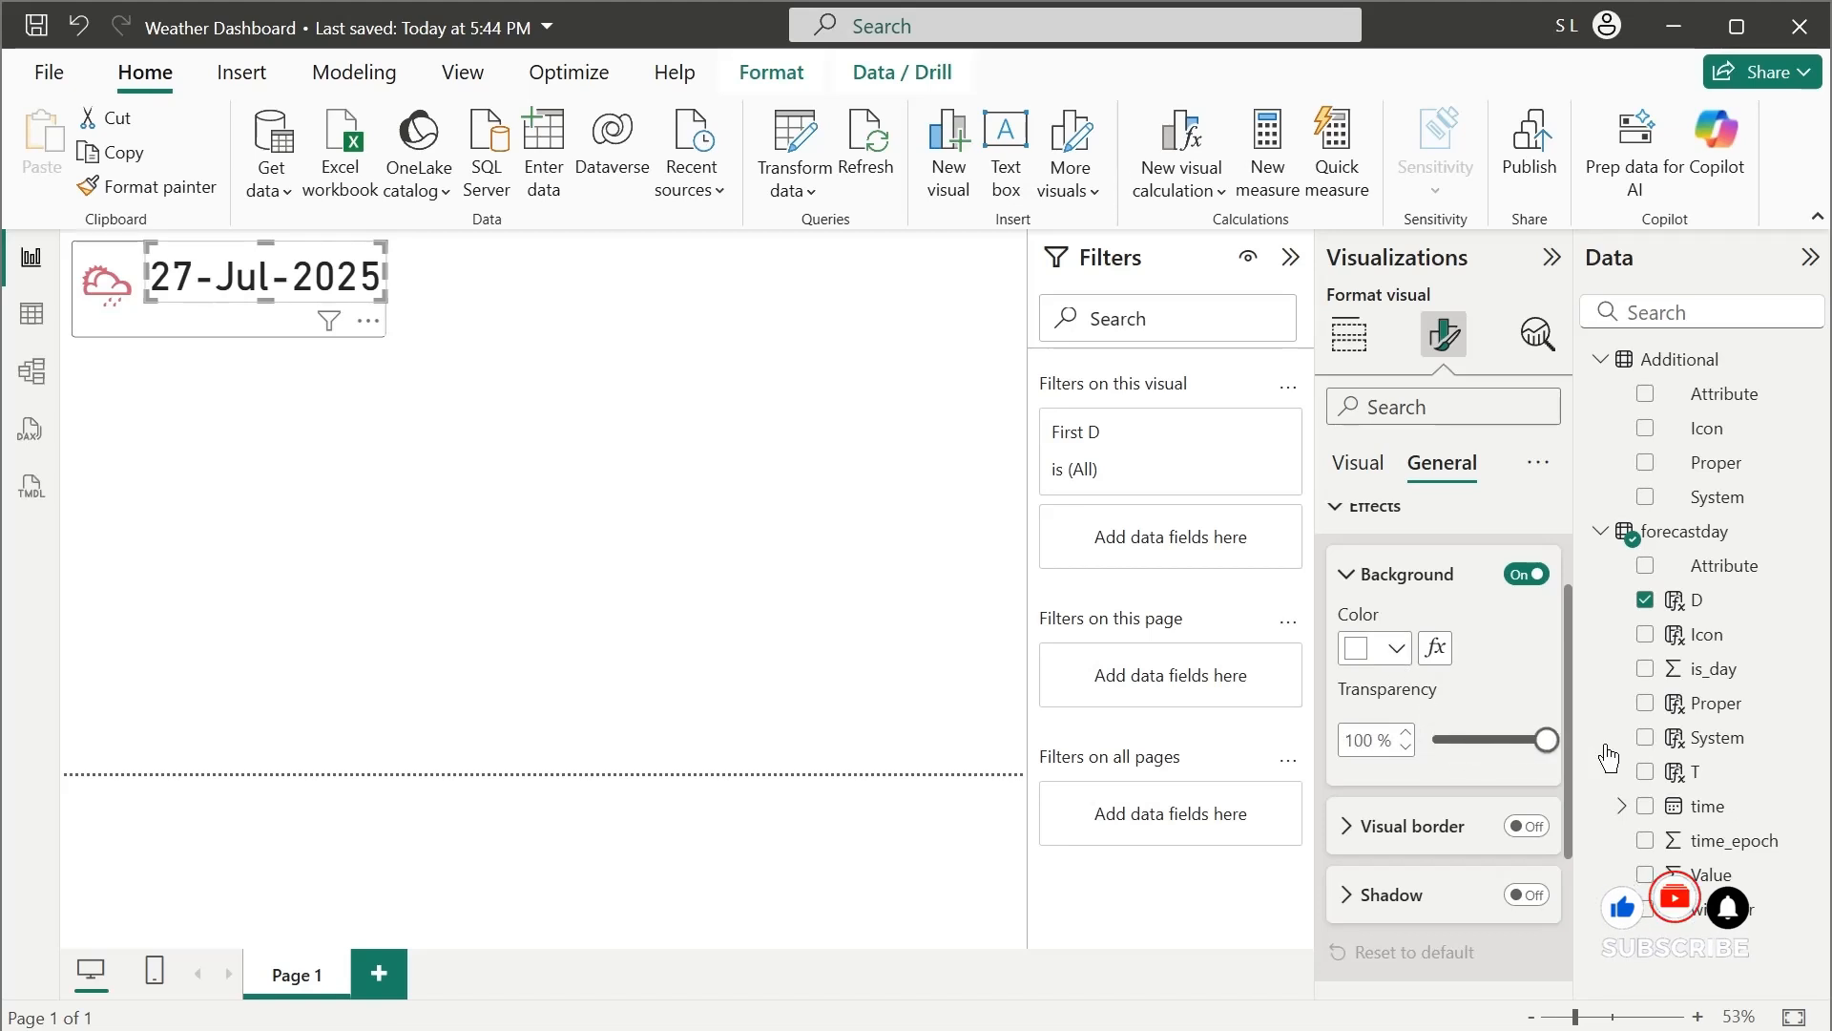
pyautogui.click(1357, 462)
pyautogui.click(1349, 334)
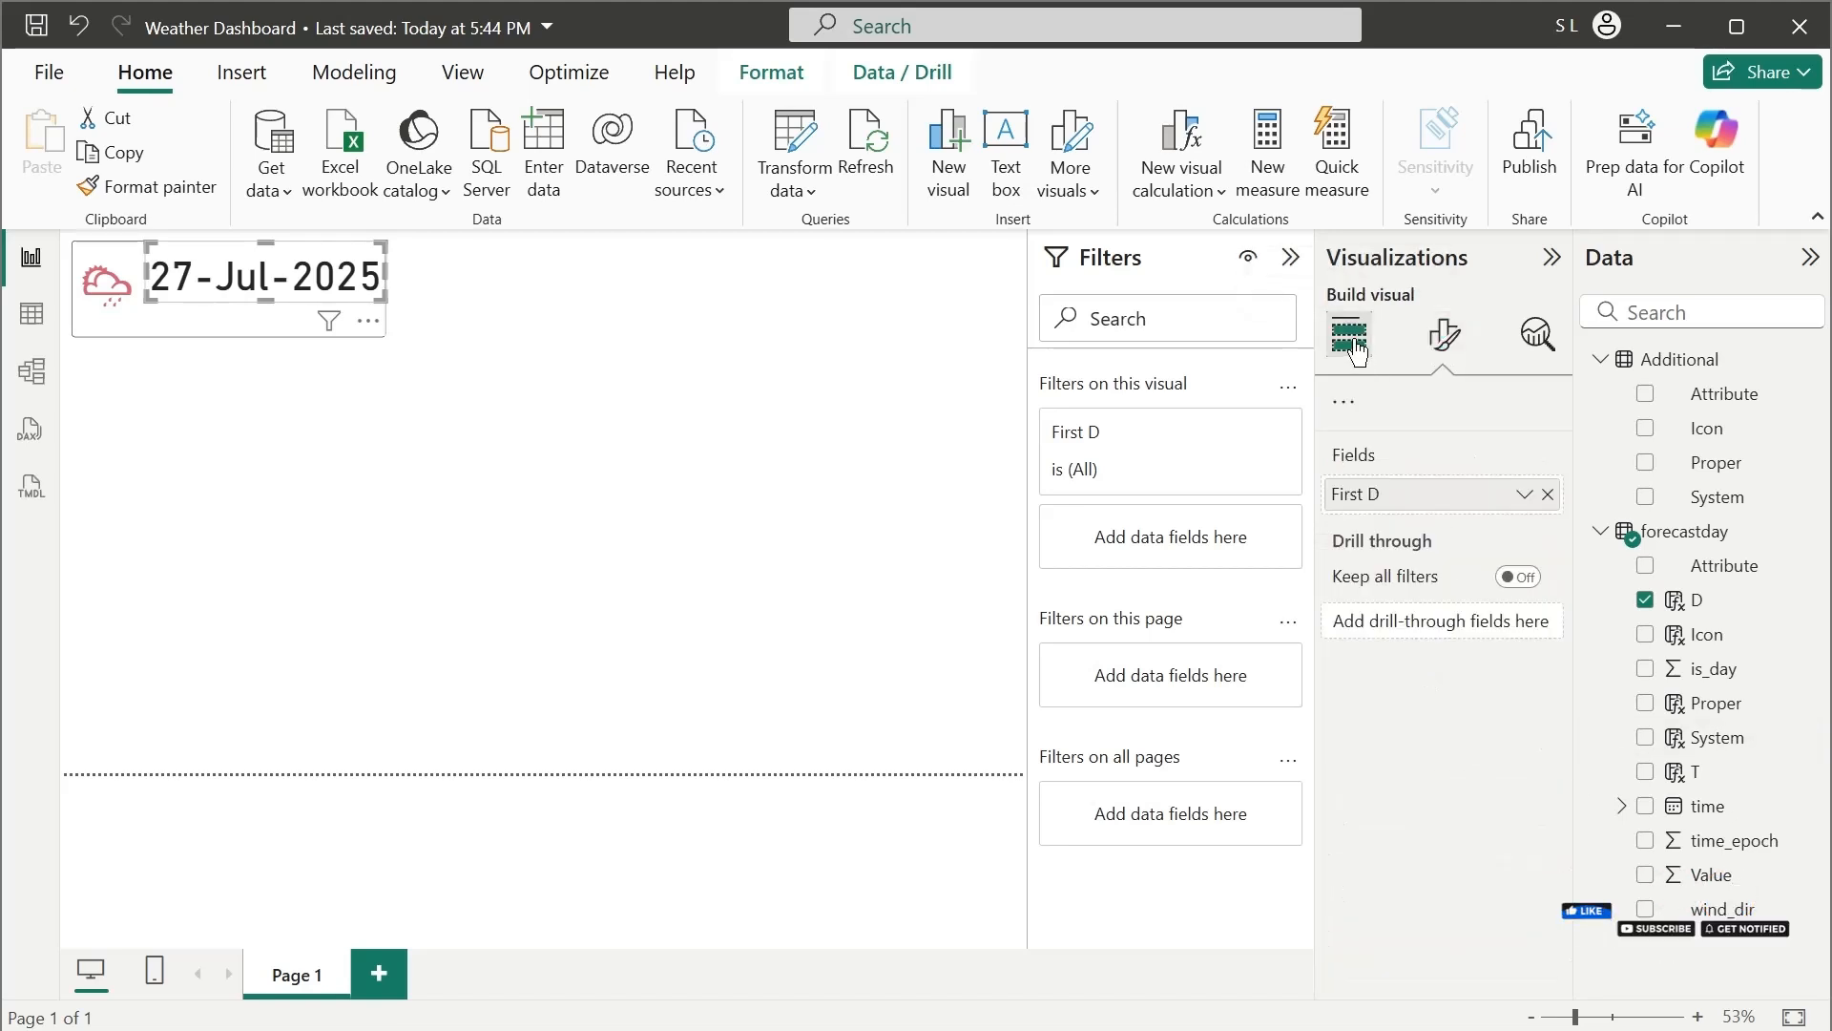
pyautogui.click(579, 487)
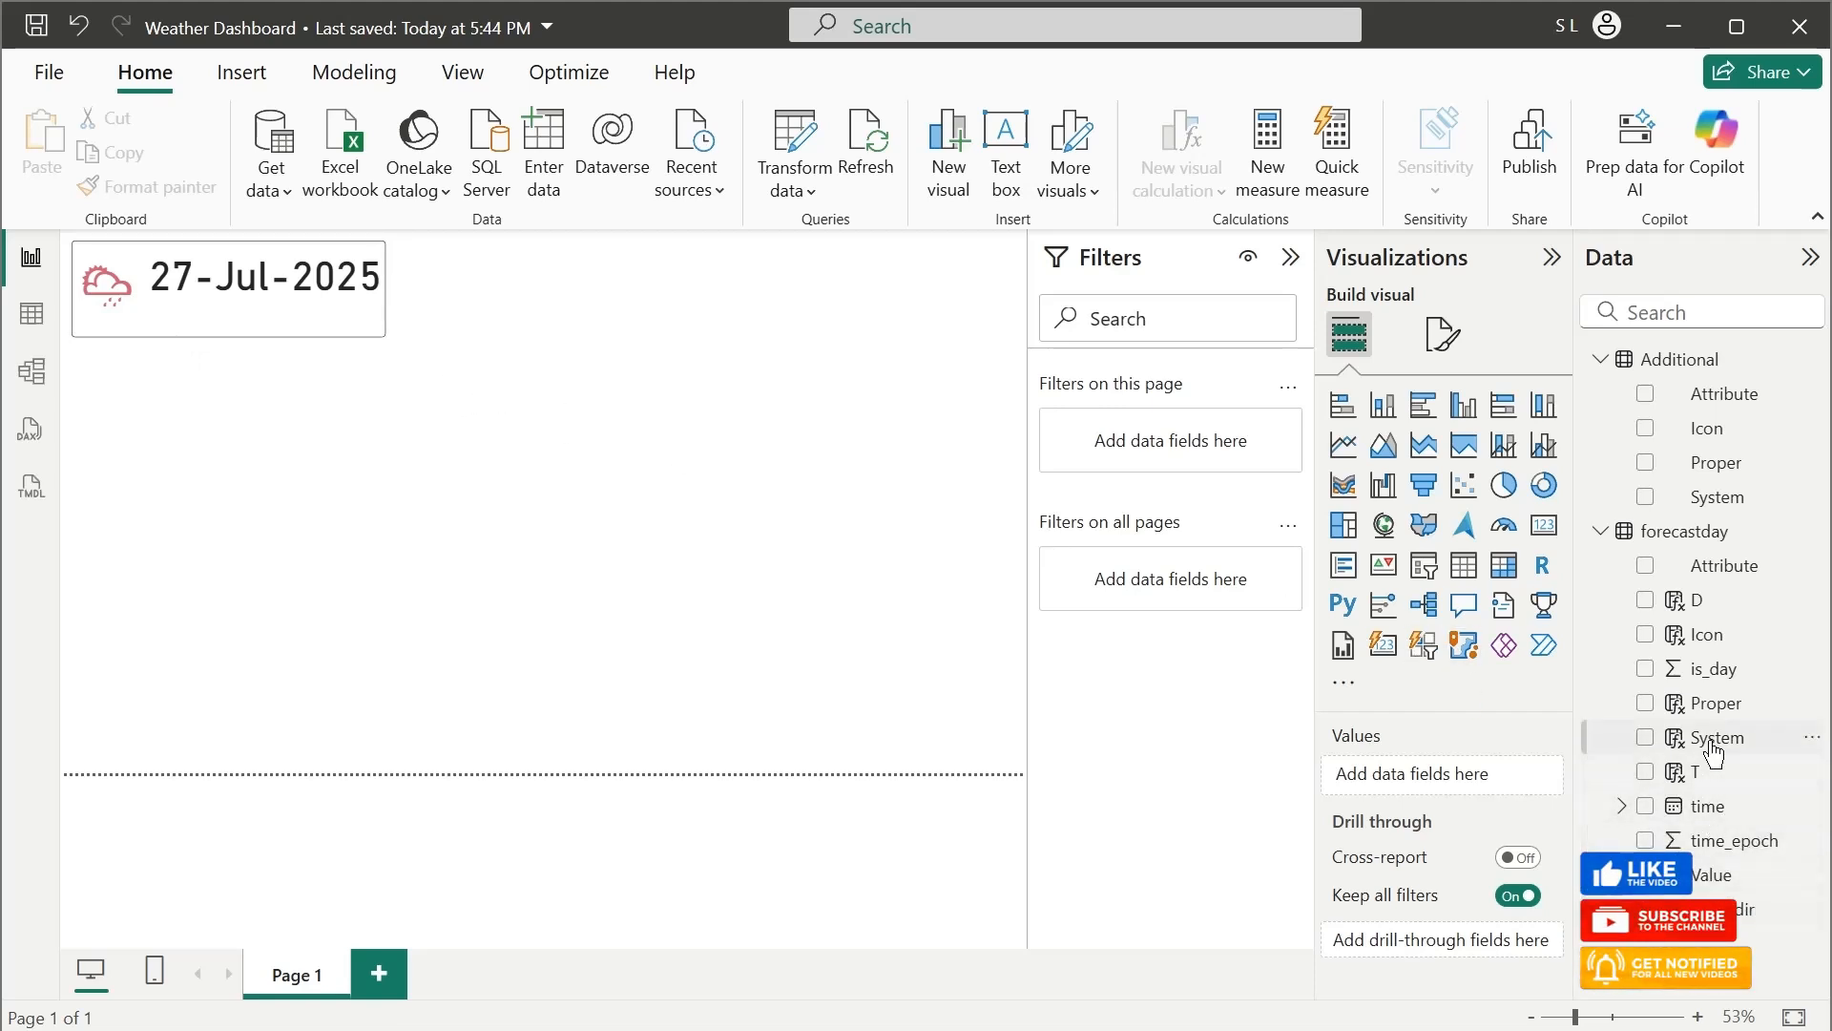
# Add a slicer for the forecastday System field to an empty area near the middle of the page
pyautogui.moveTo(1724, 752); pyautogui.dragTo(798, 585)
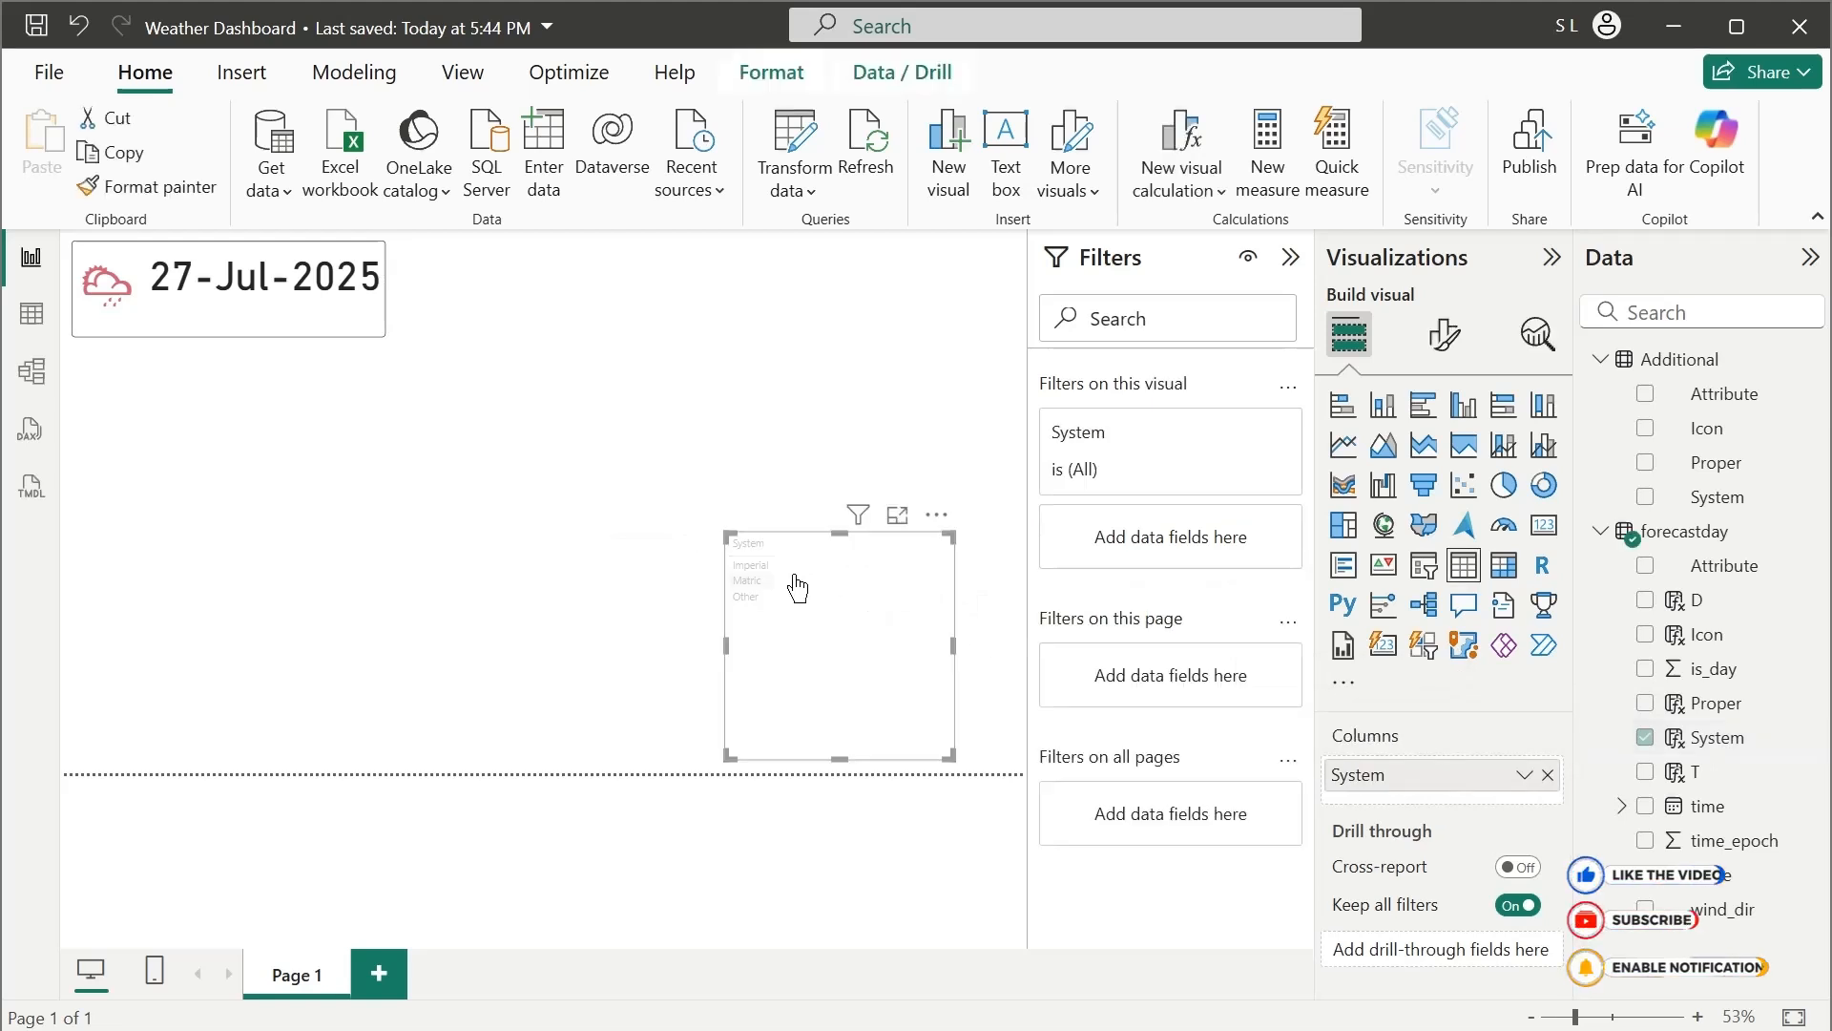
pyautogui.click(1544, 535)
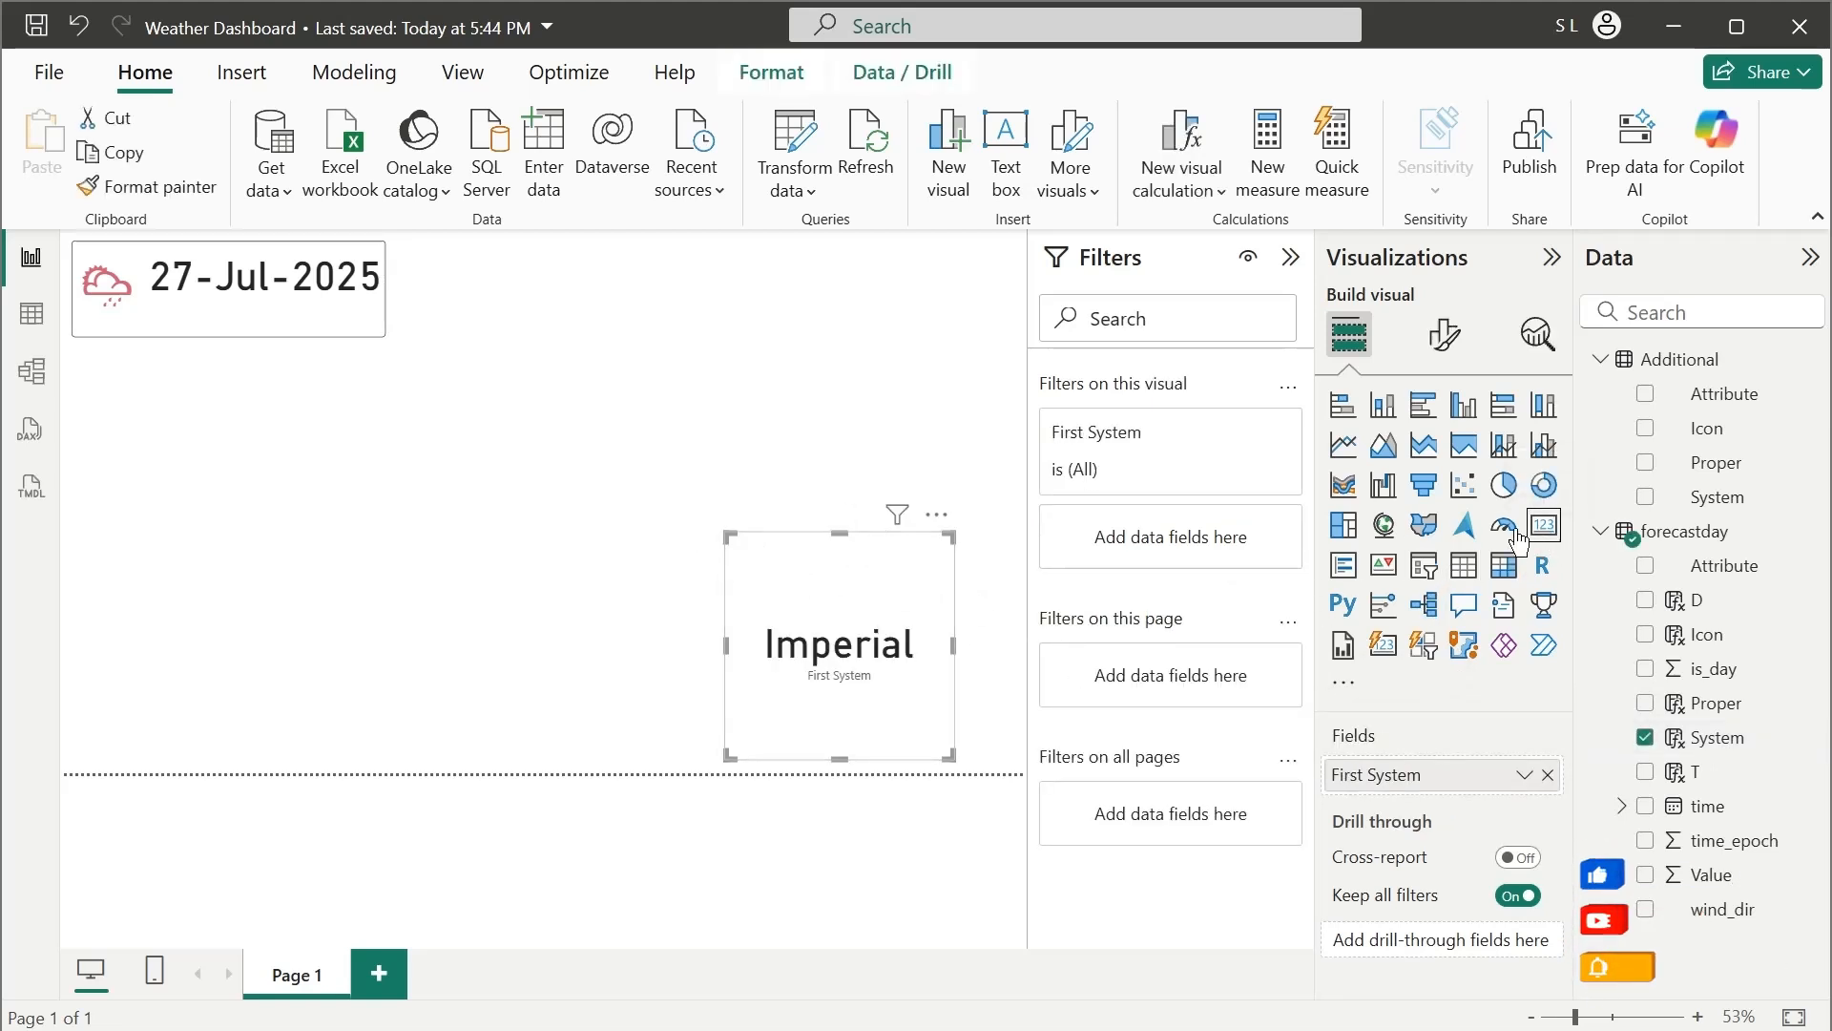
pyautogui.click(1425, 568)
pyautogui.moveTo(861, 674); pyautogui.dragTo(802, 601)
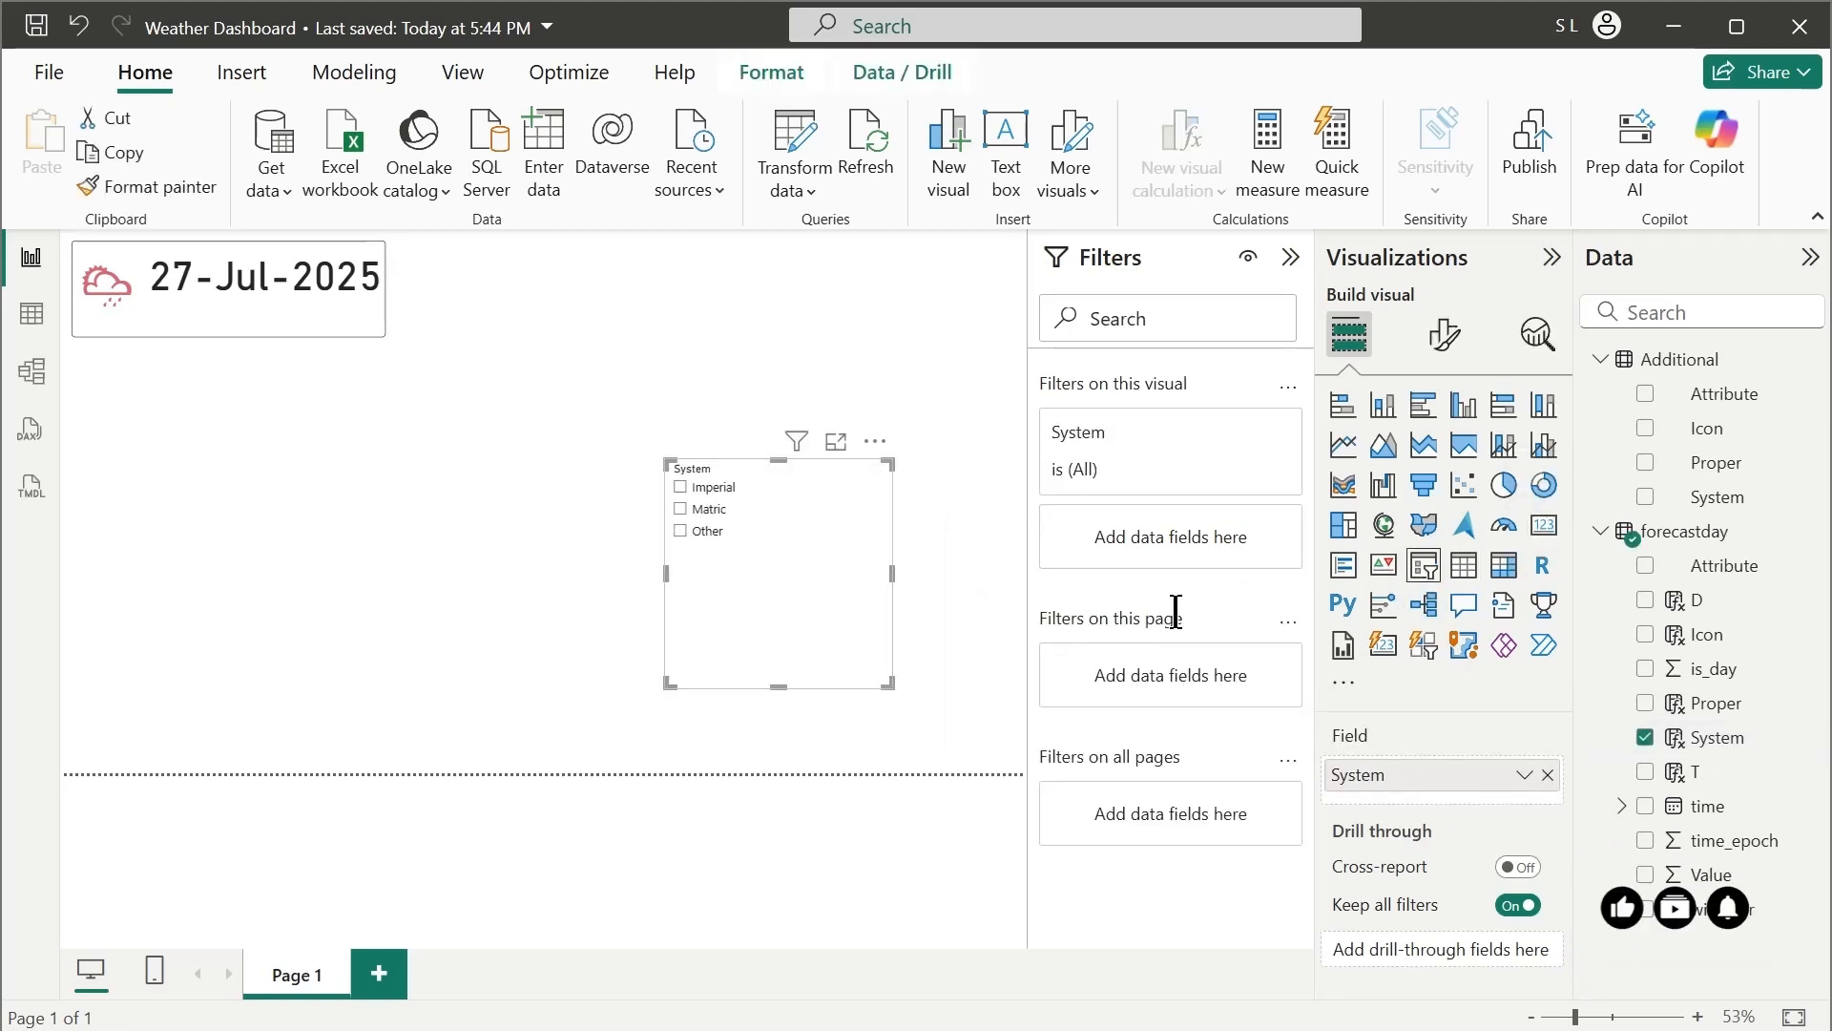
# Set the System slicer's style to Tile and turn on single select
pyautogui.click(1442, 339)
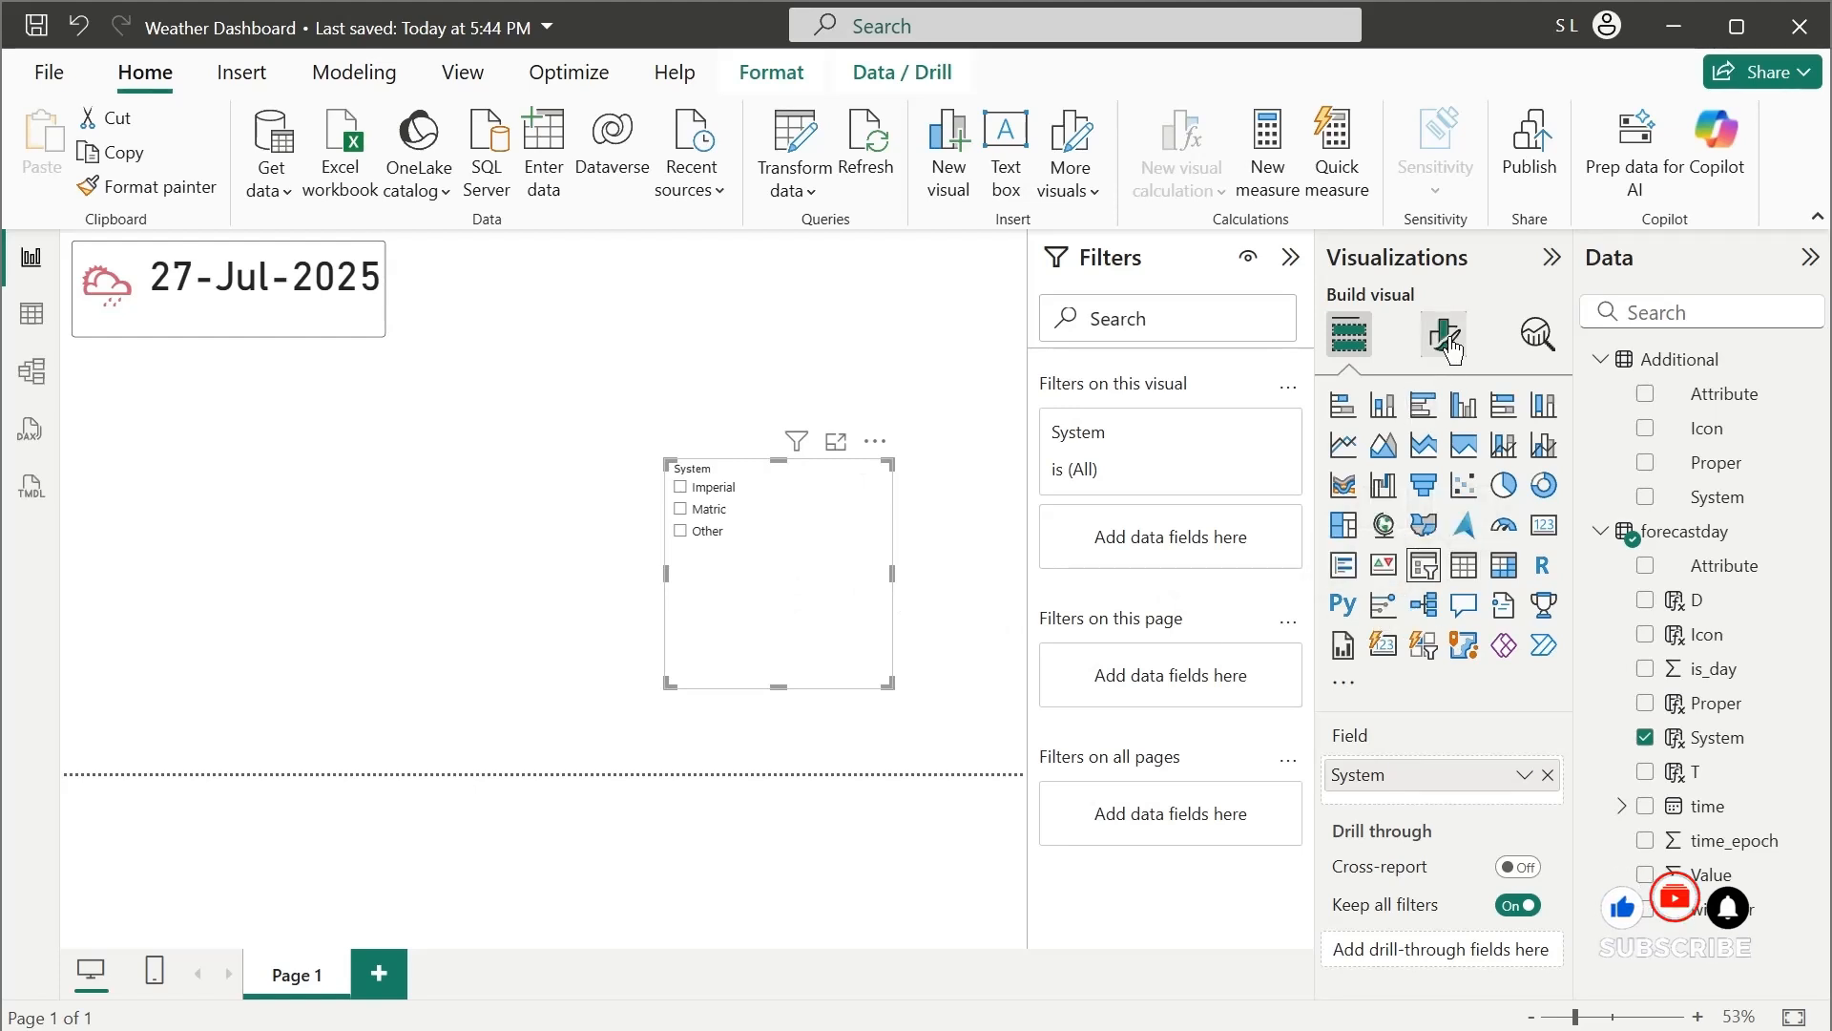
pyautogui.click(1402, 532)
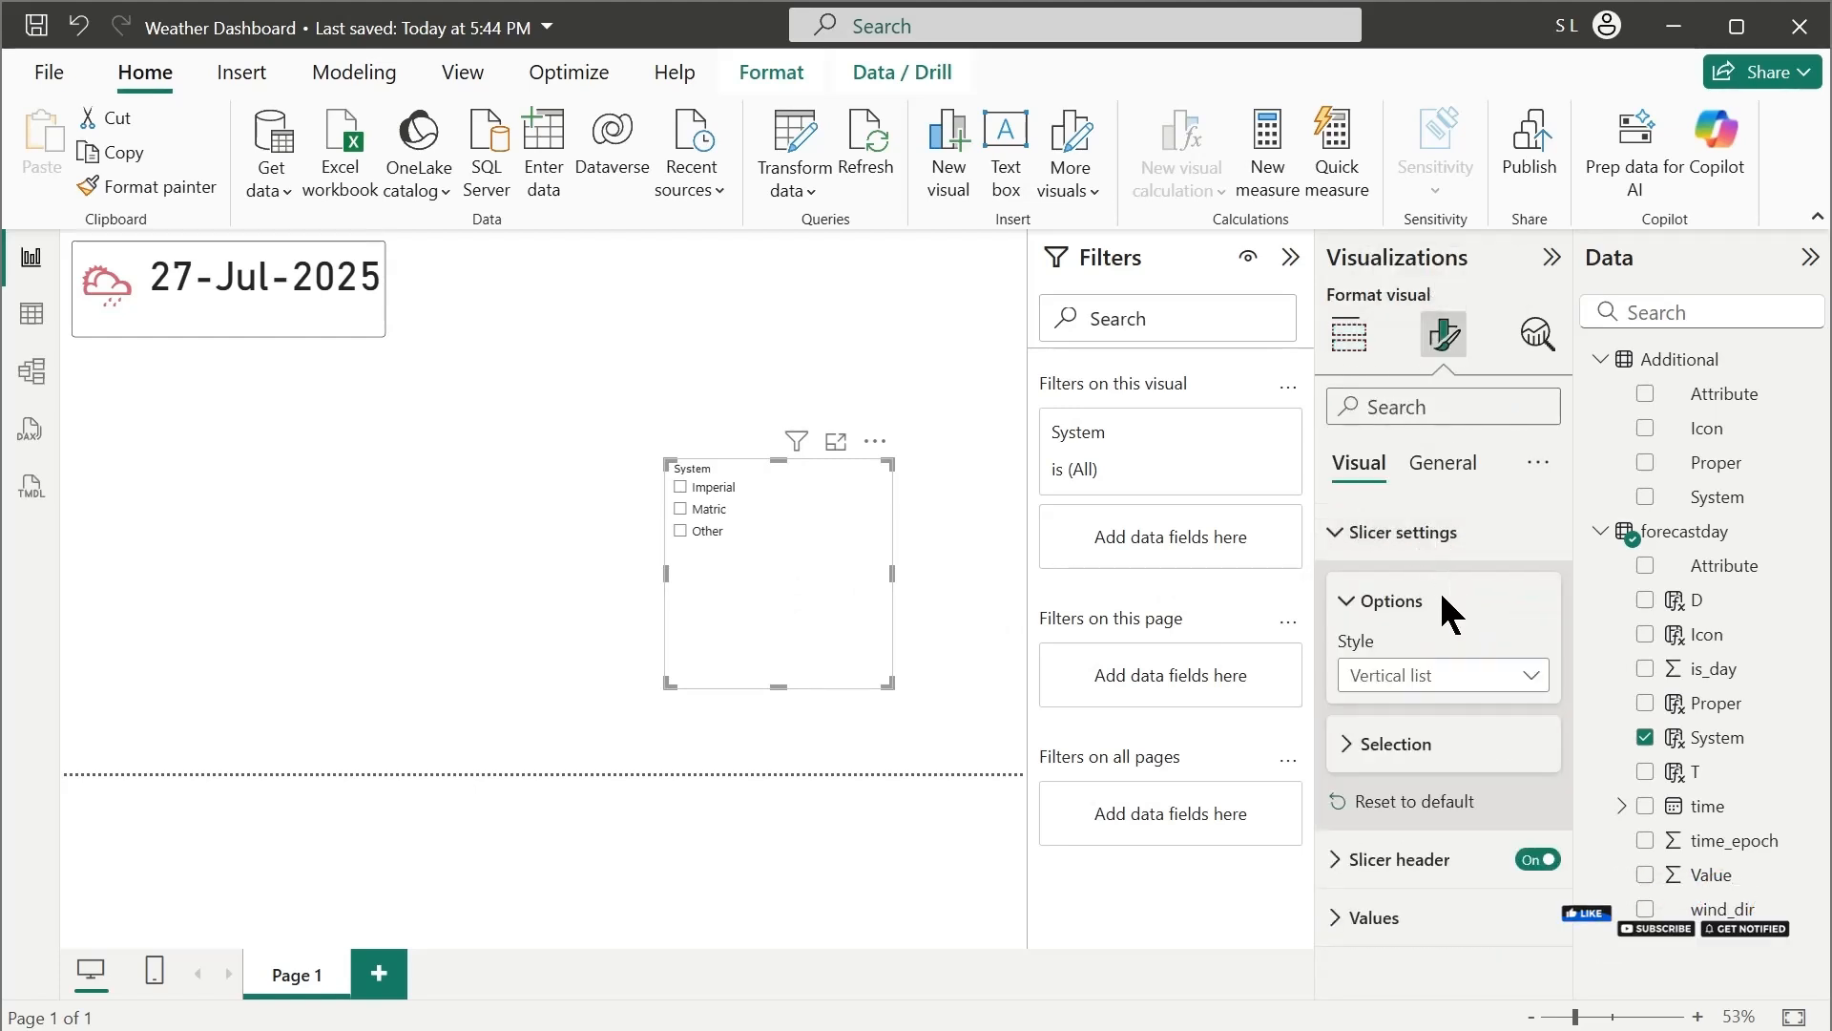
pyautogui.click(1454, 678)
pyautogui.click(1363, 742)
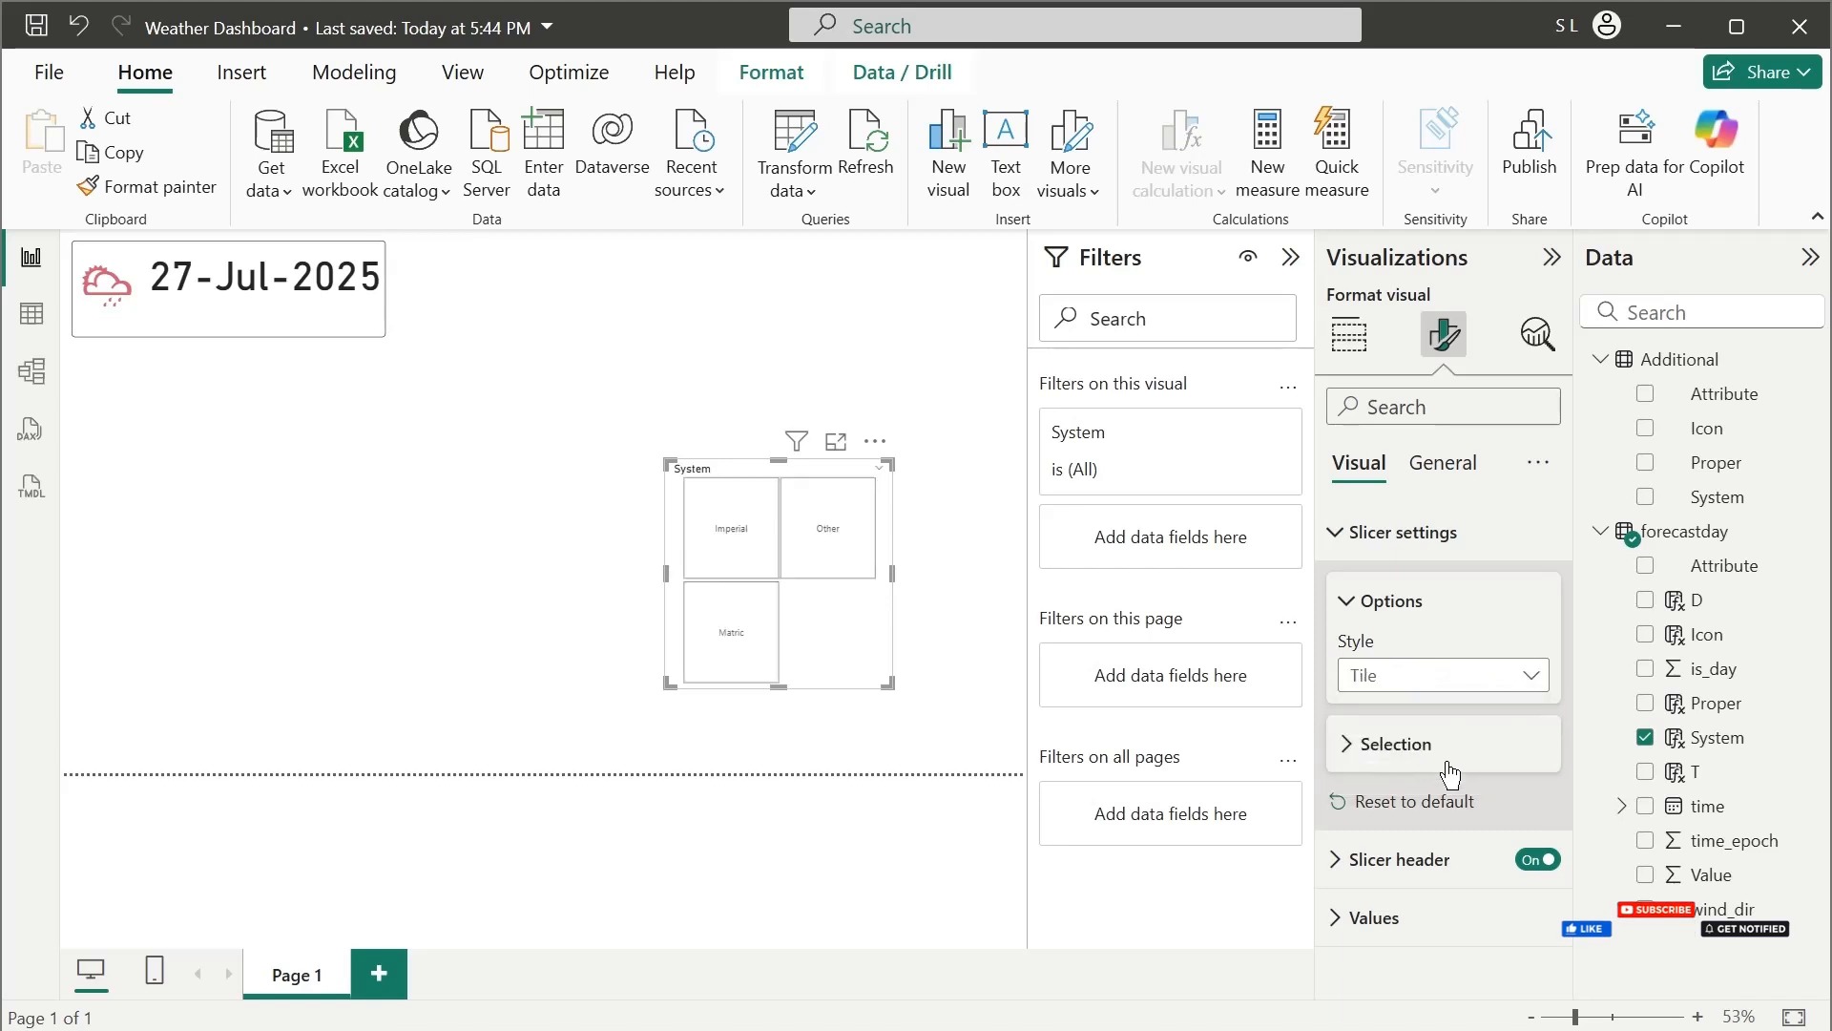
pyautogui.click(1374, 745)
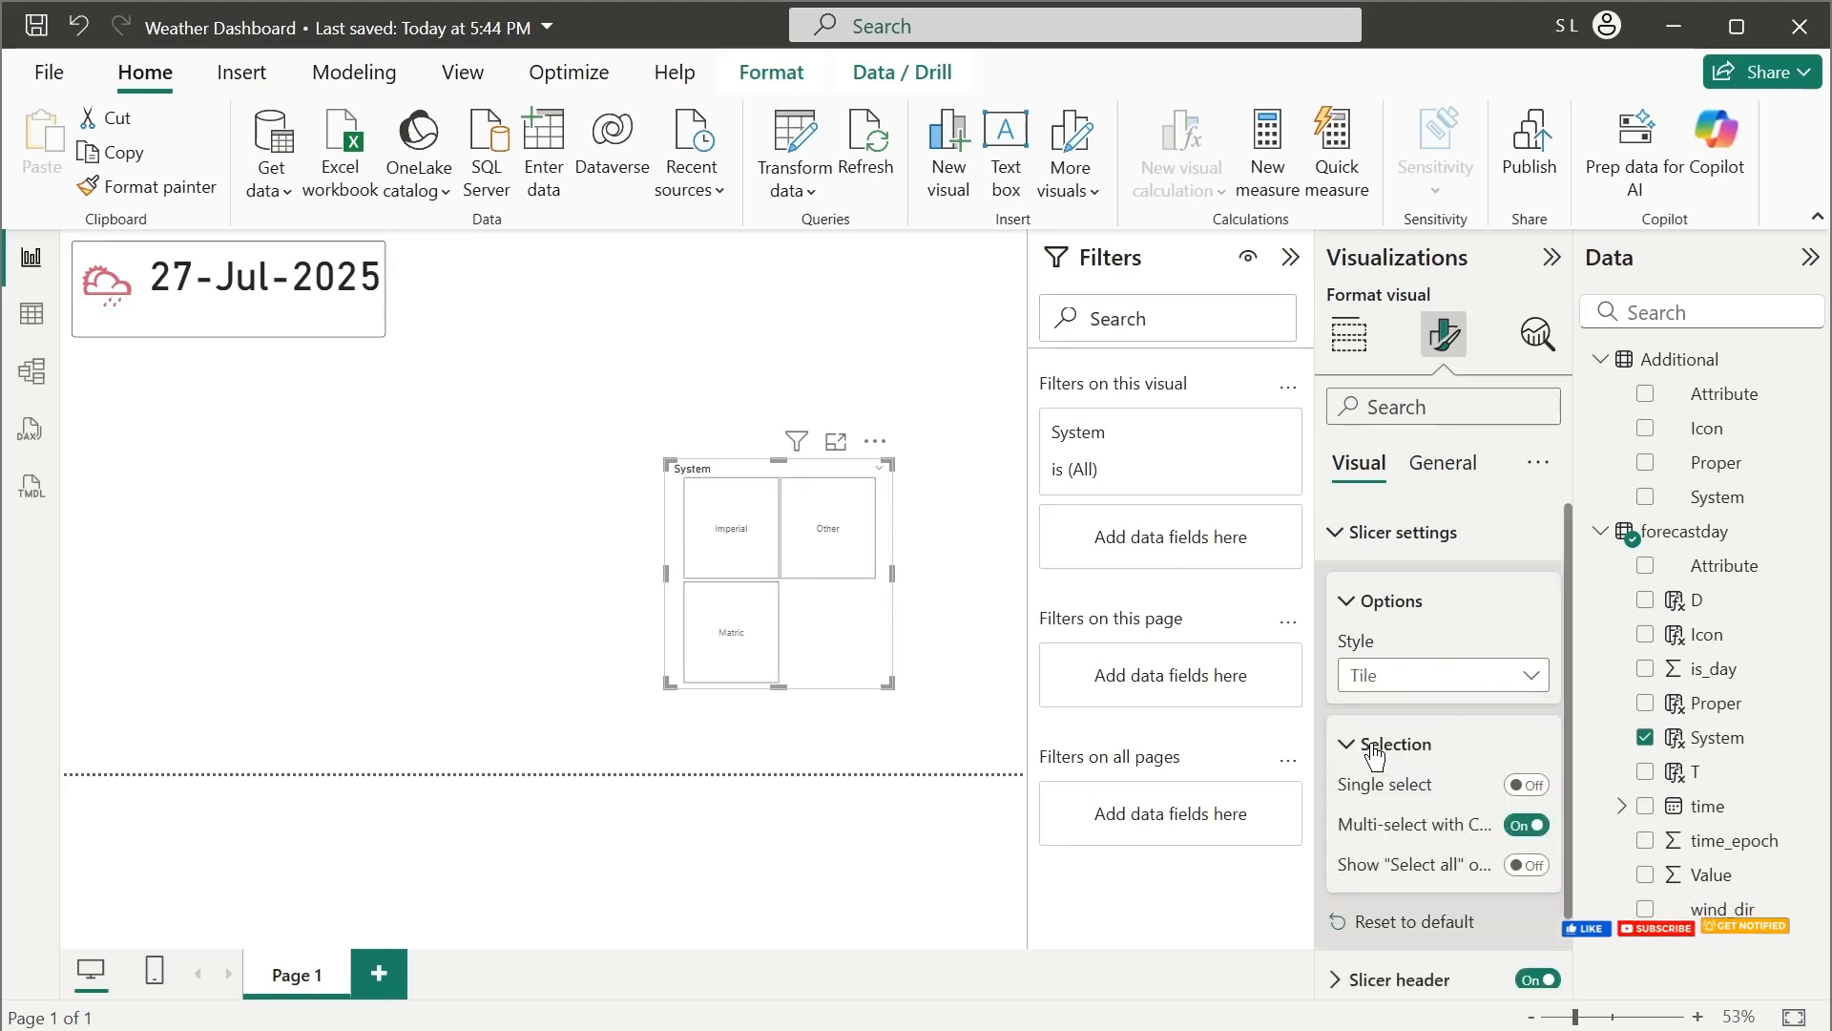
pyautogui.click(1524, 784)
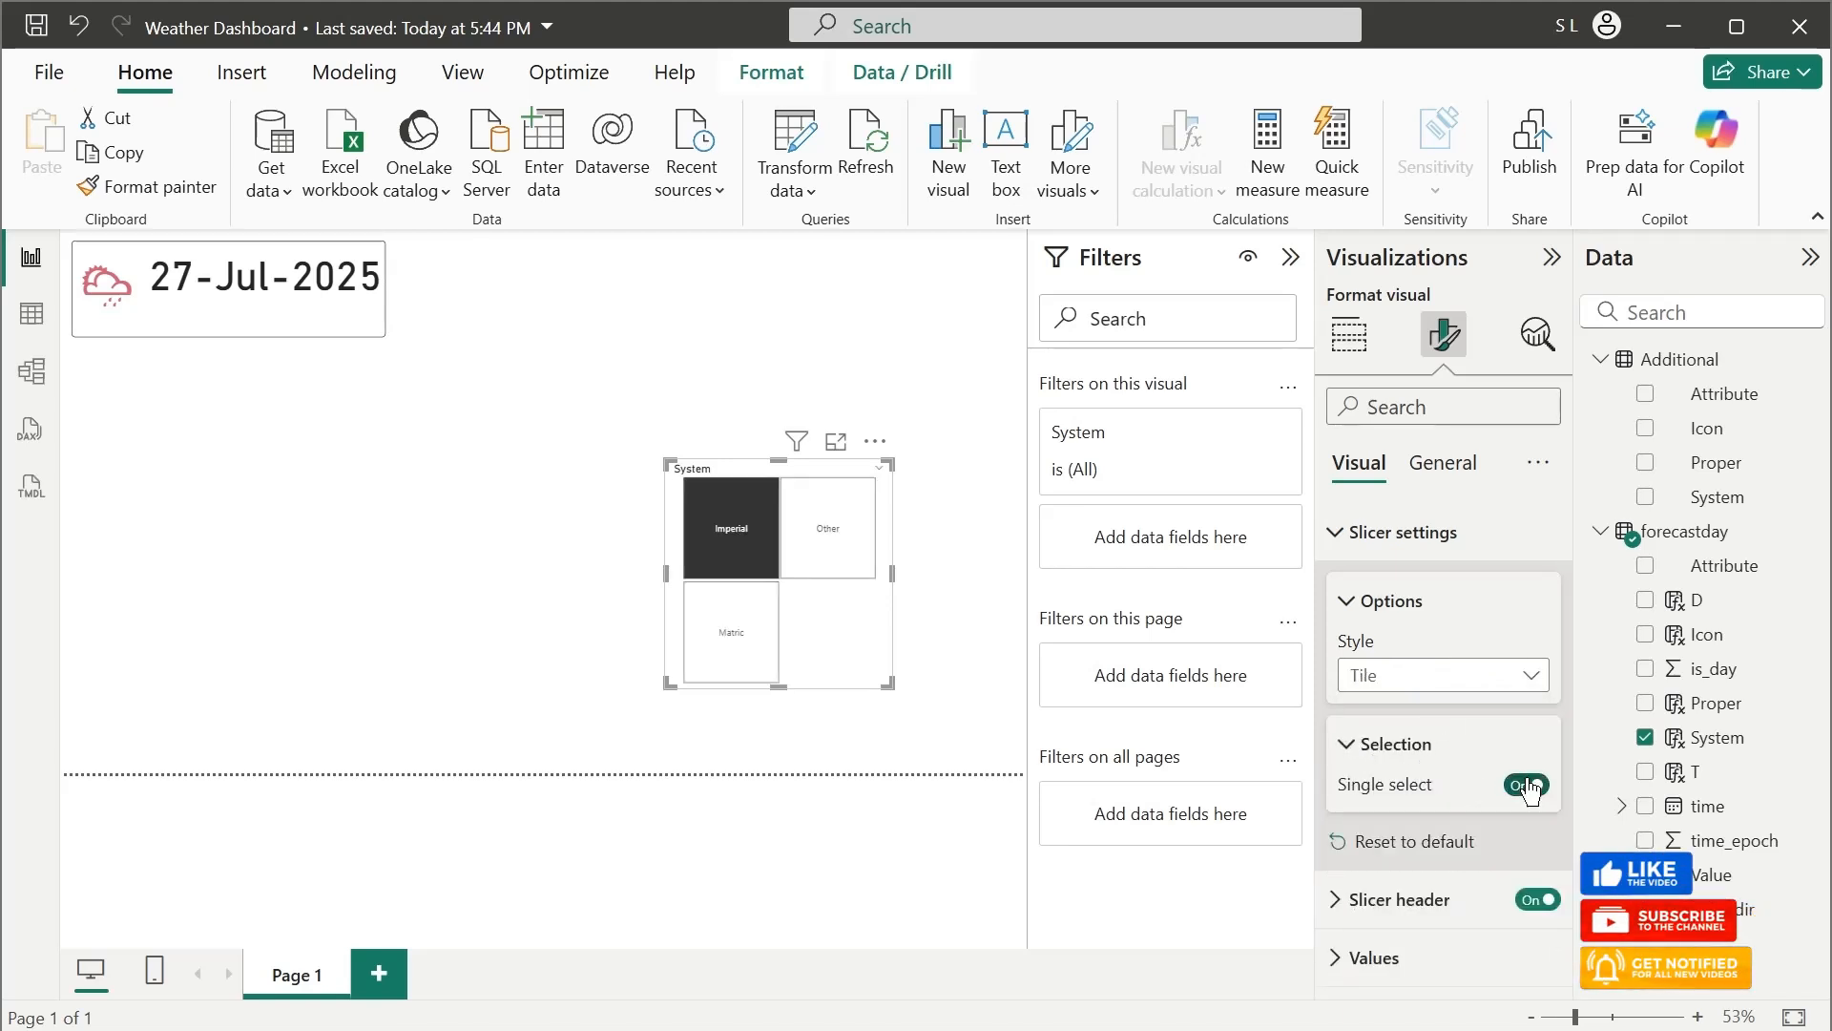
# Shrink the System slicer to a single row of tiles and filter it to Imperial and Matric
pyautogui.moveTo(888, 685); pyautogui.dragTo(903, 529)
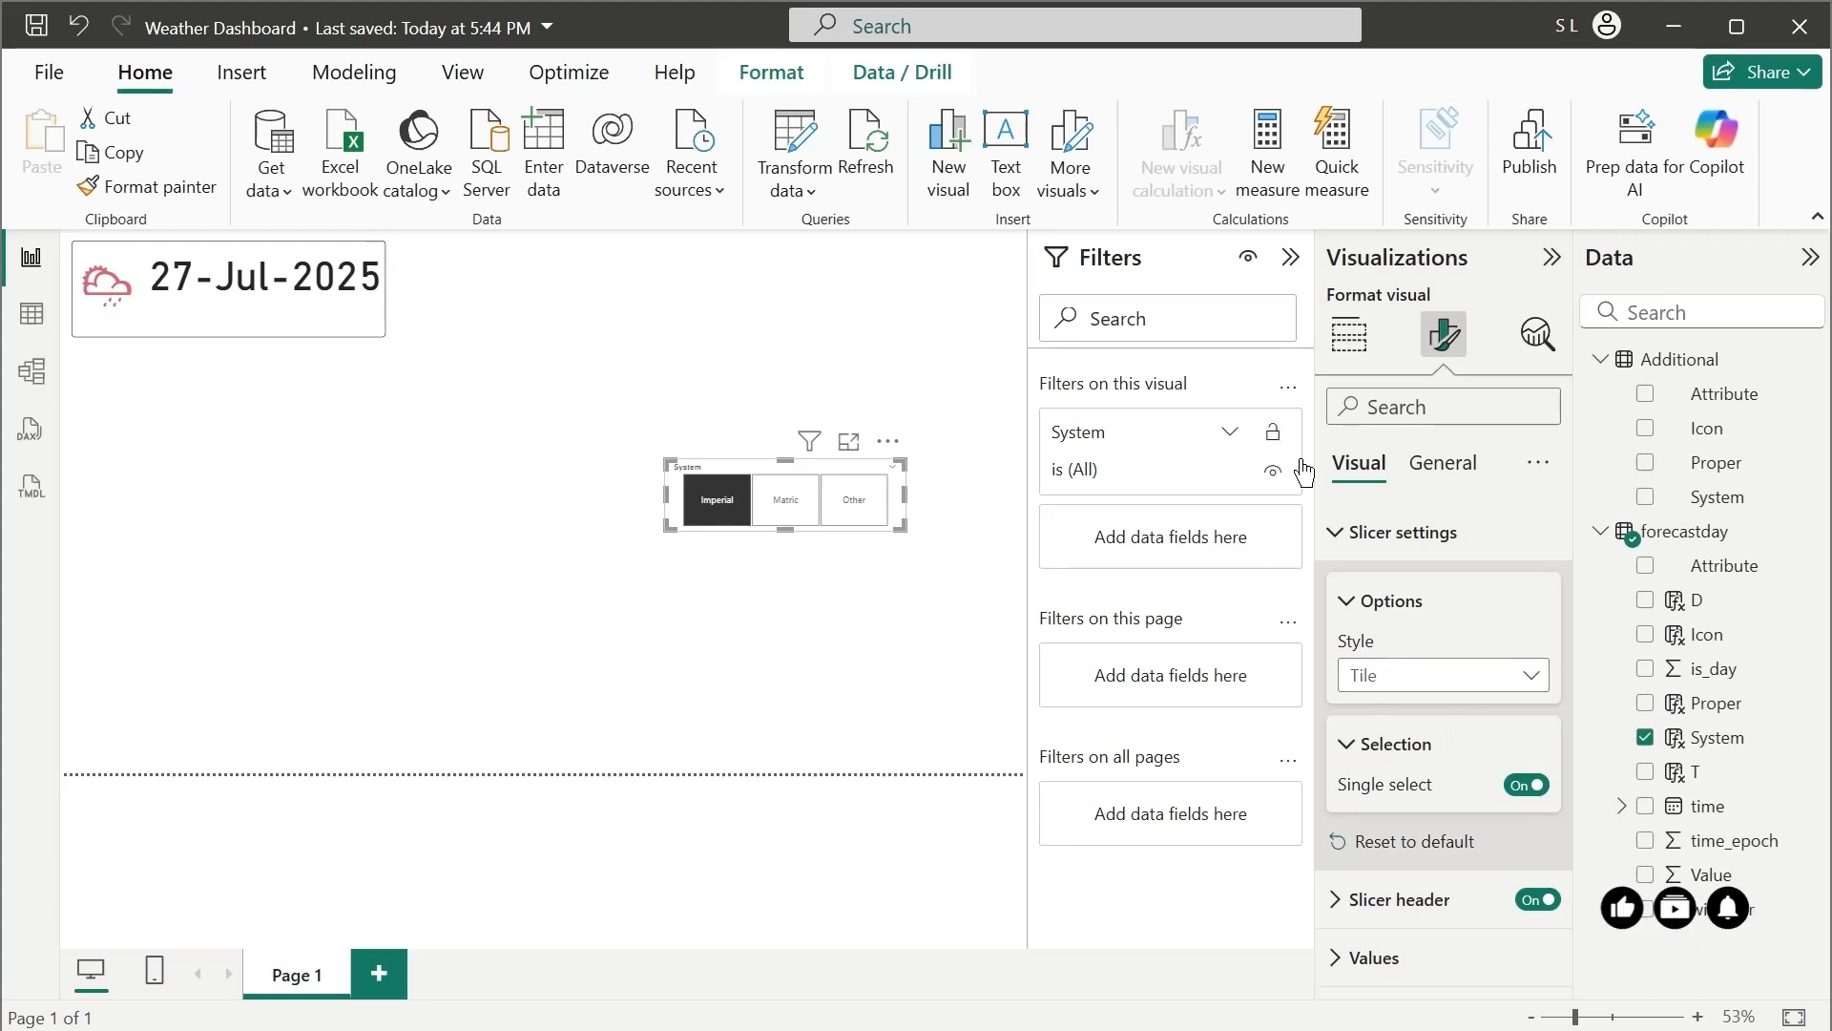
pyautogui.click(1191, 472)
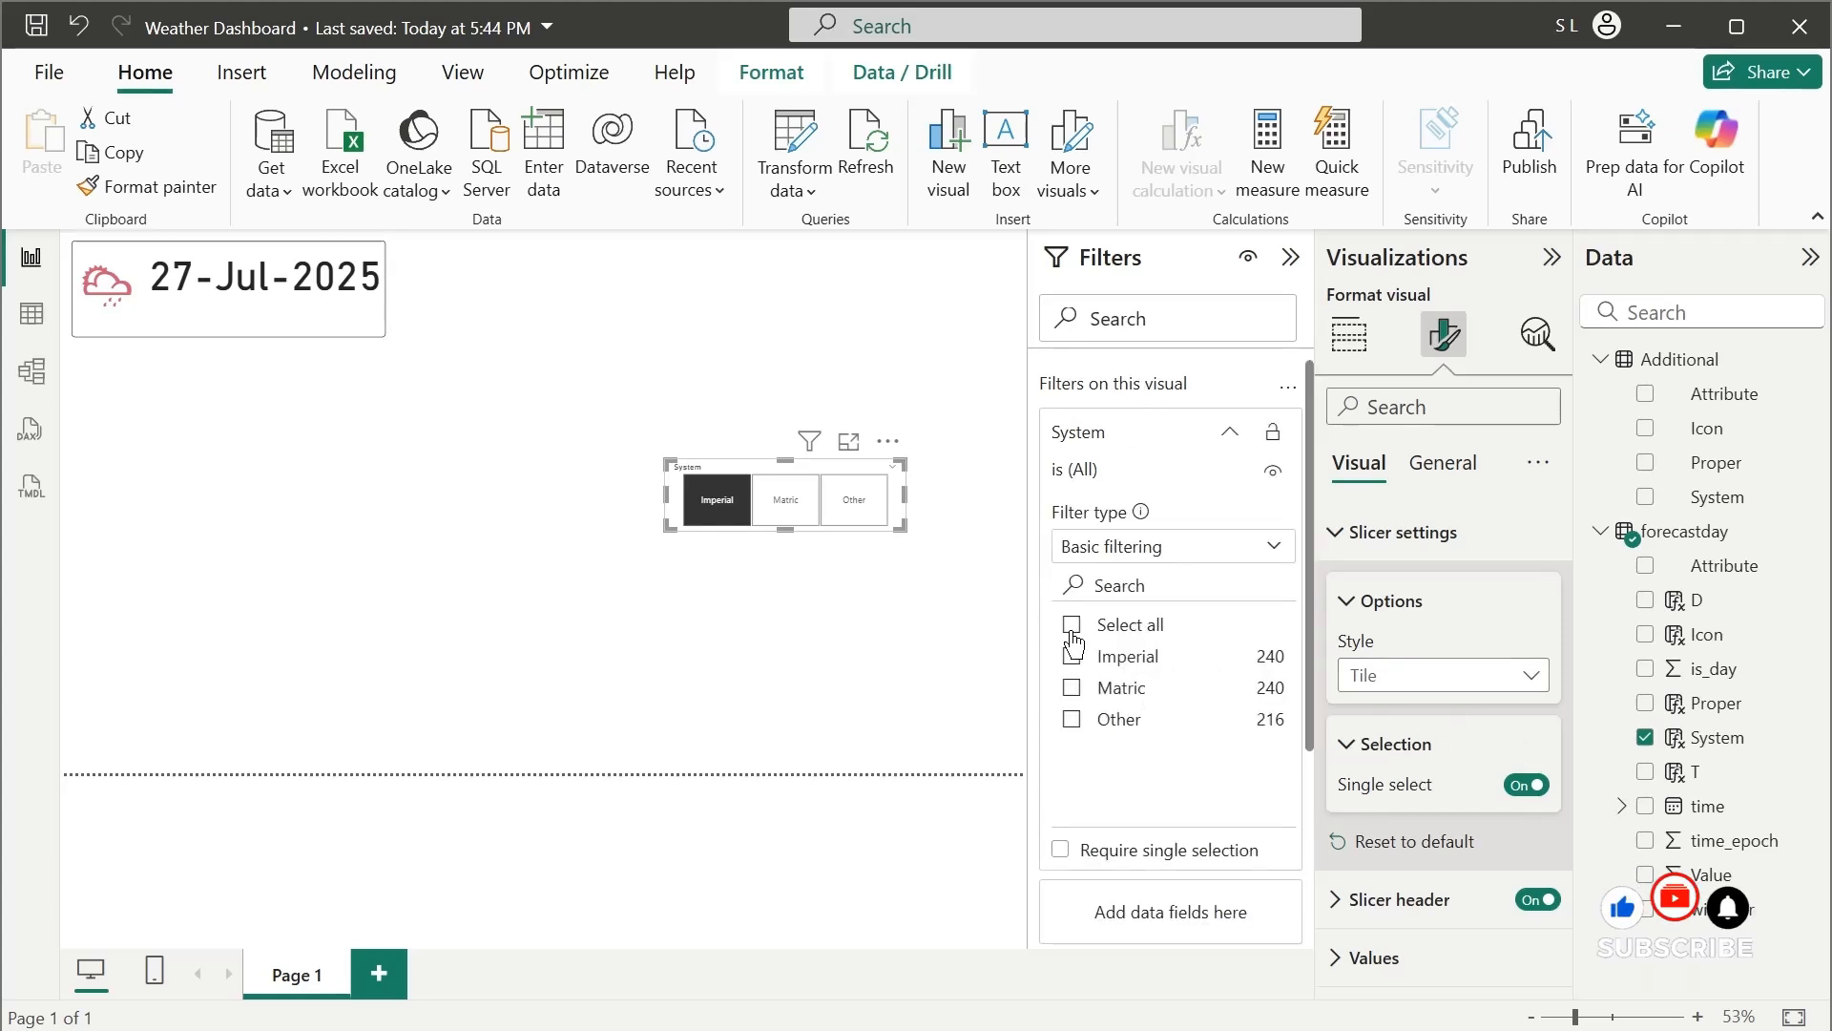
pyautogui.click(1071, 657)
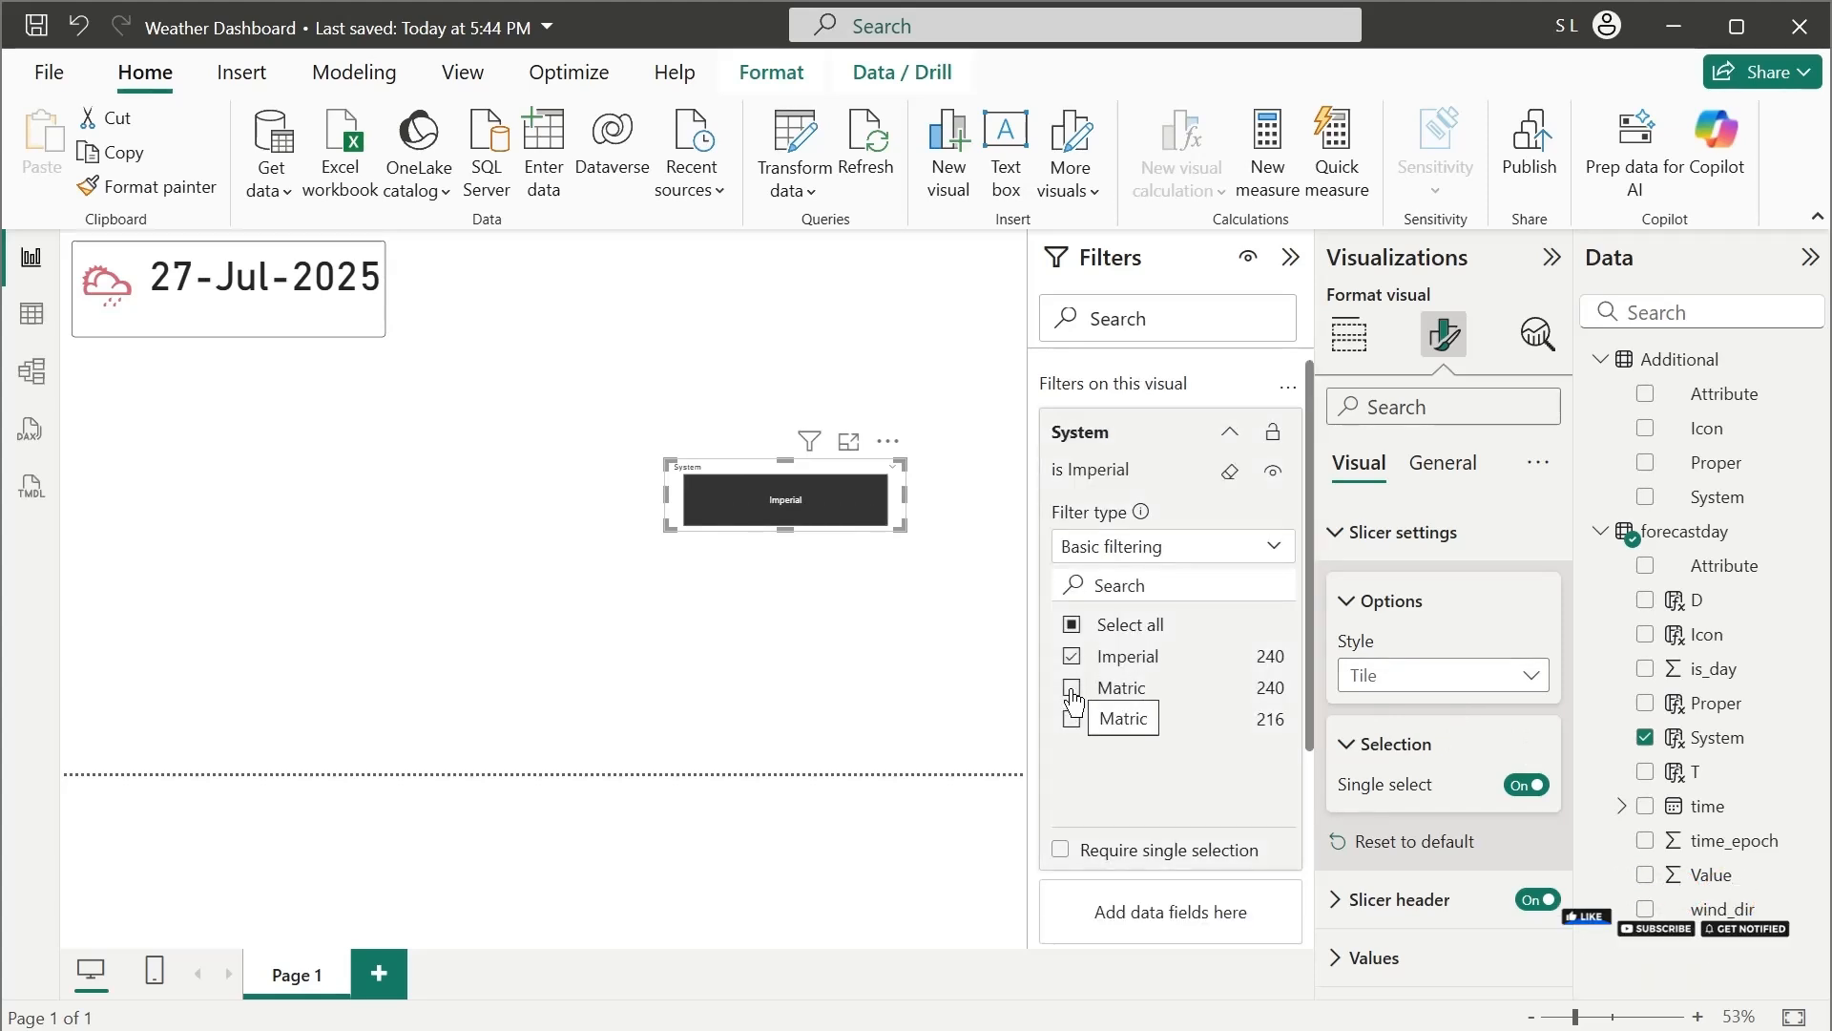
pyautogui.click(1073, 691)
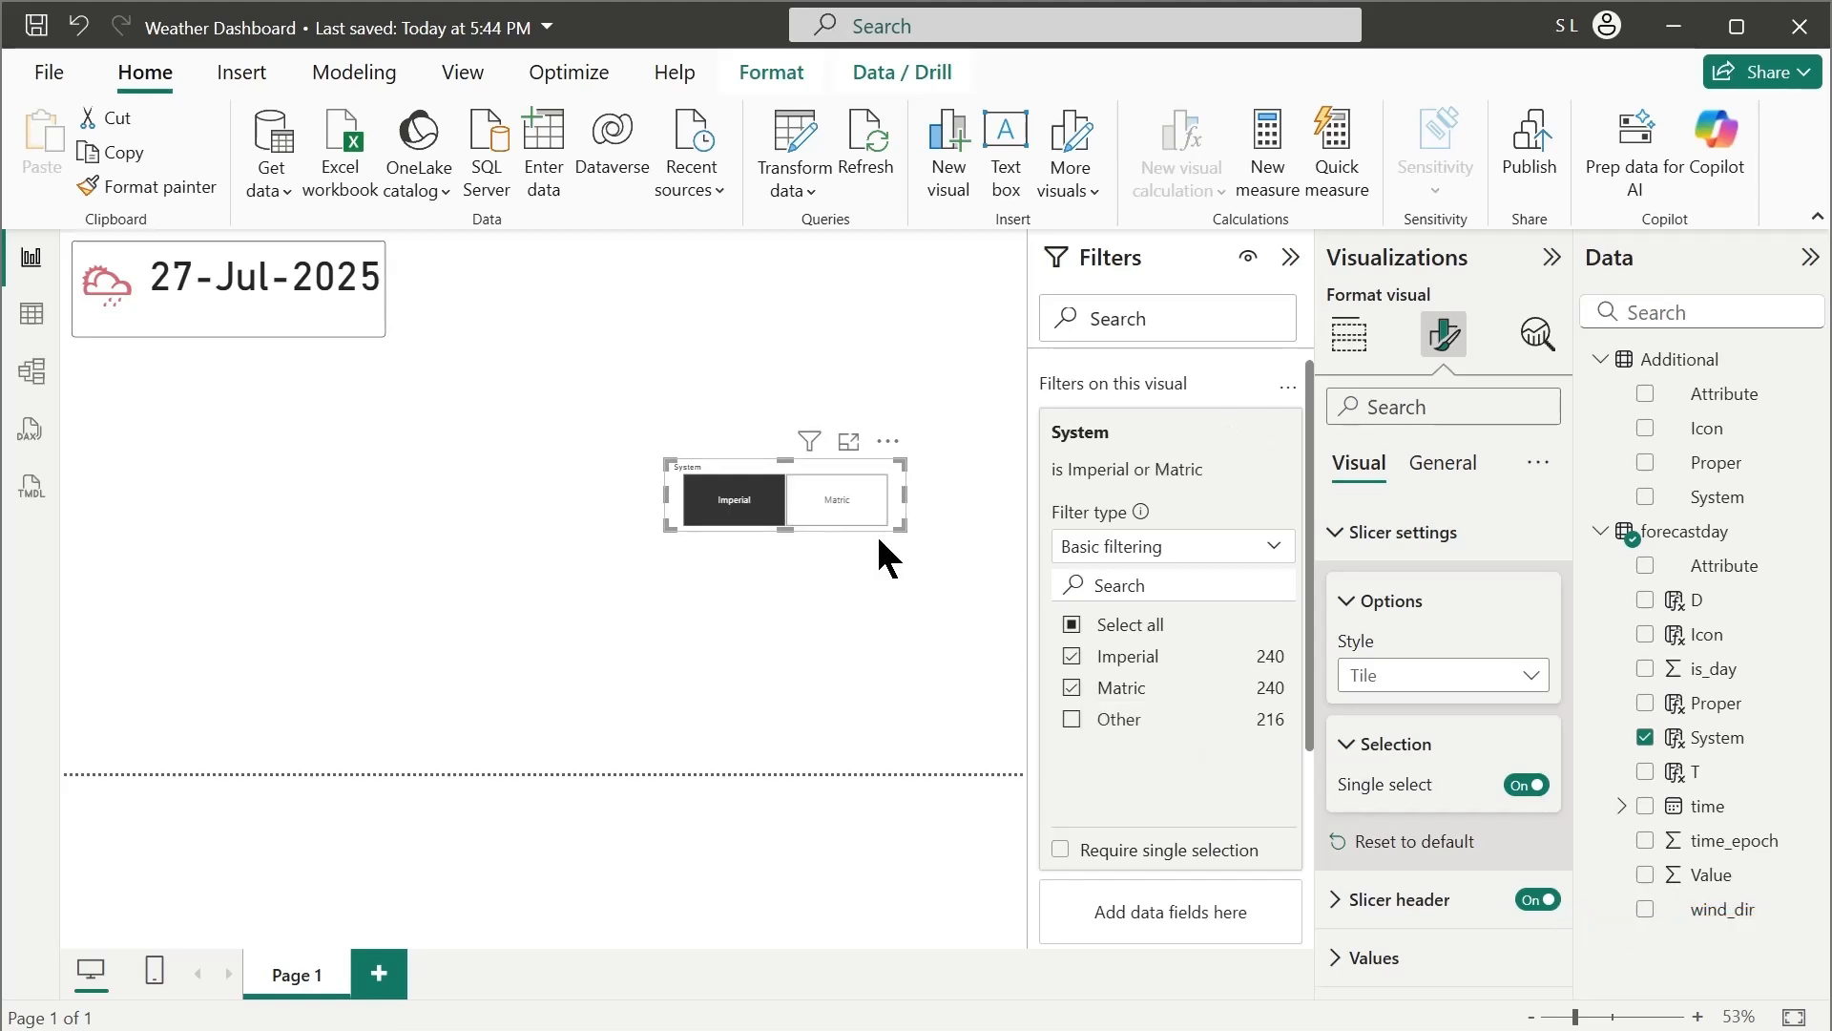
pyautogui.moveTo(788, 528); pyautogui.dragTo(790, 520)
# Turn off the System slicer's header and move the slicer beneath the date inside the bordered box
pyautogui.click(1441, 468)
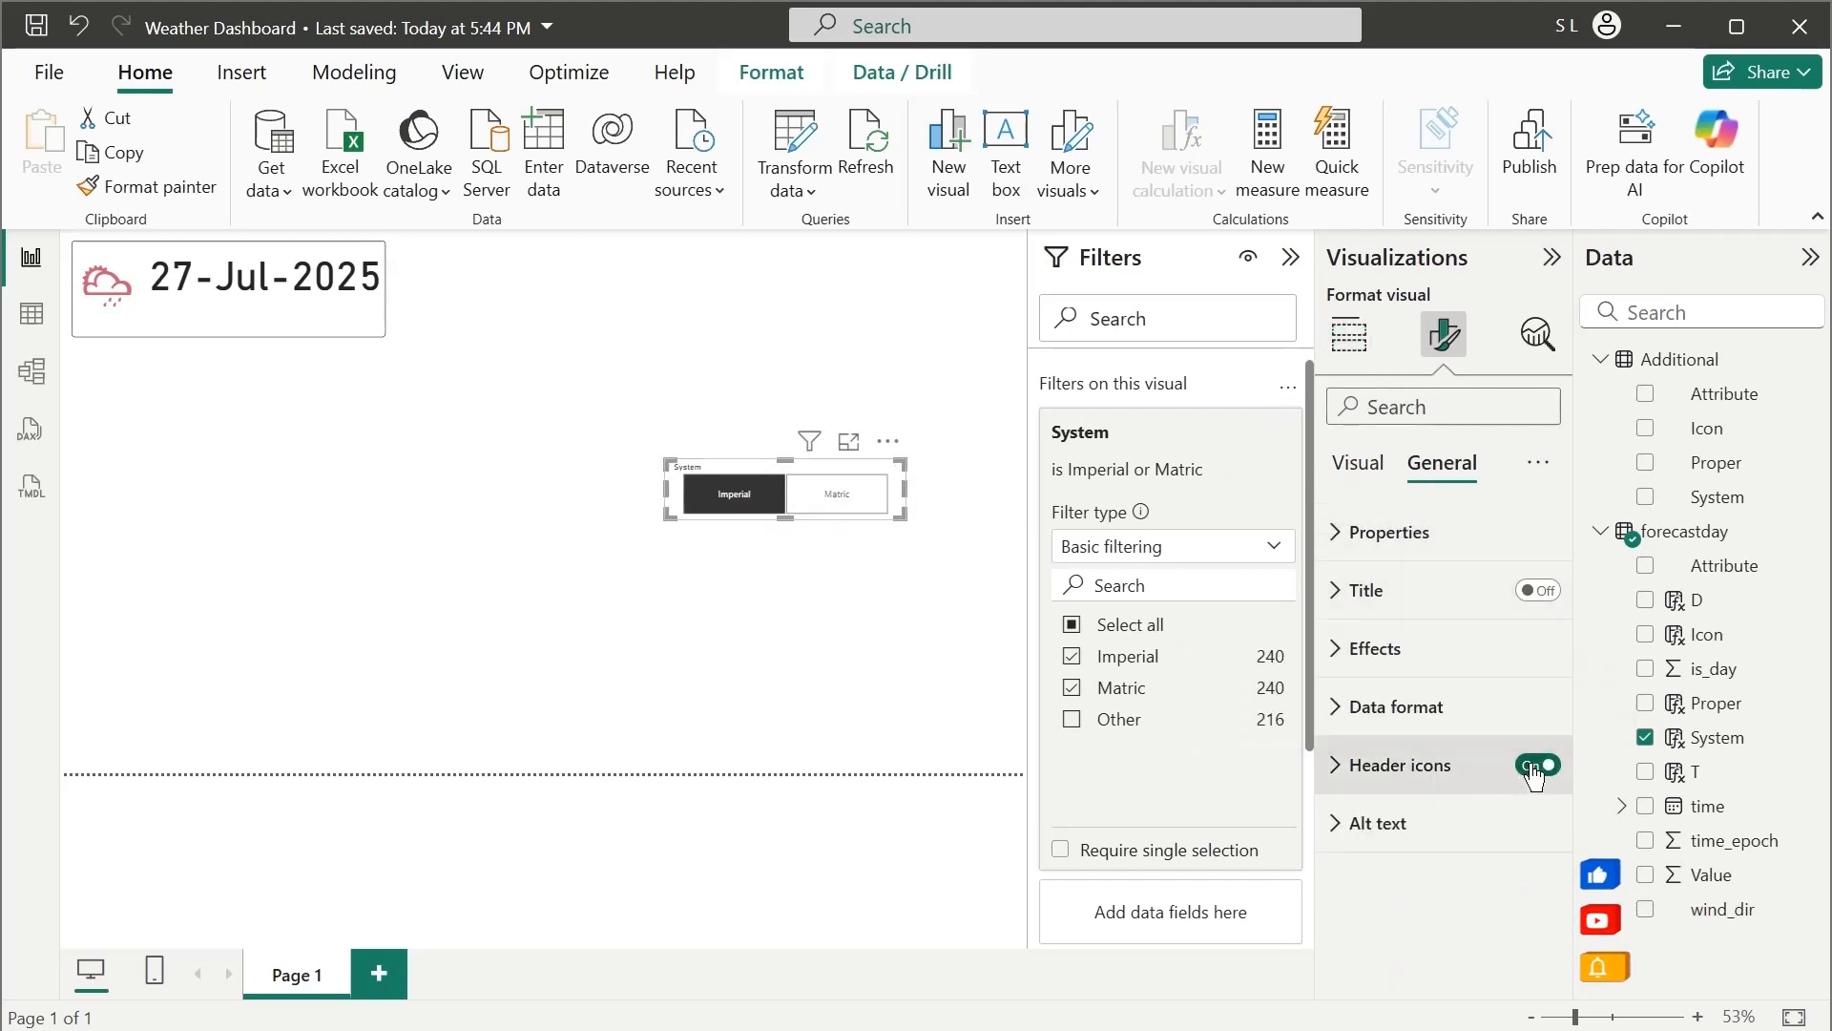
pyautogui.click(1355, 466)
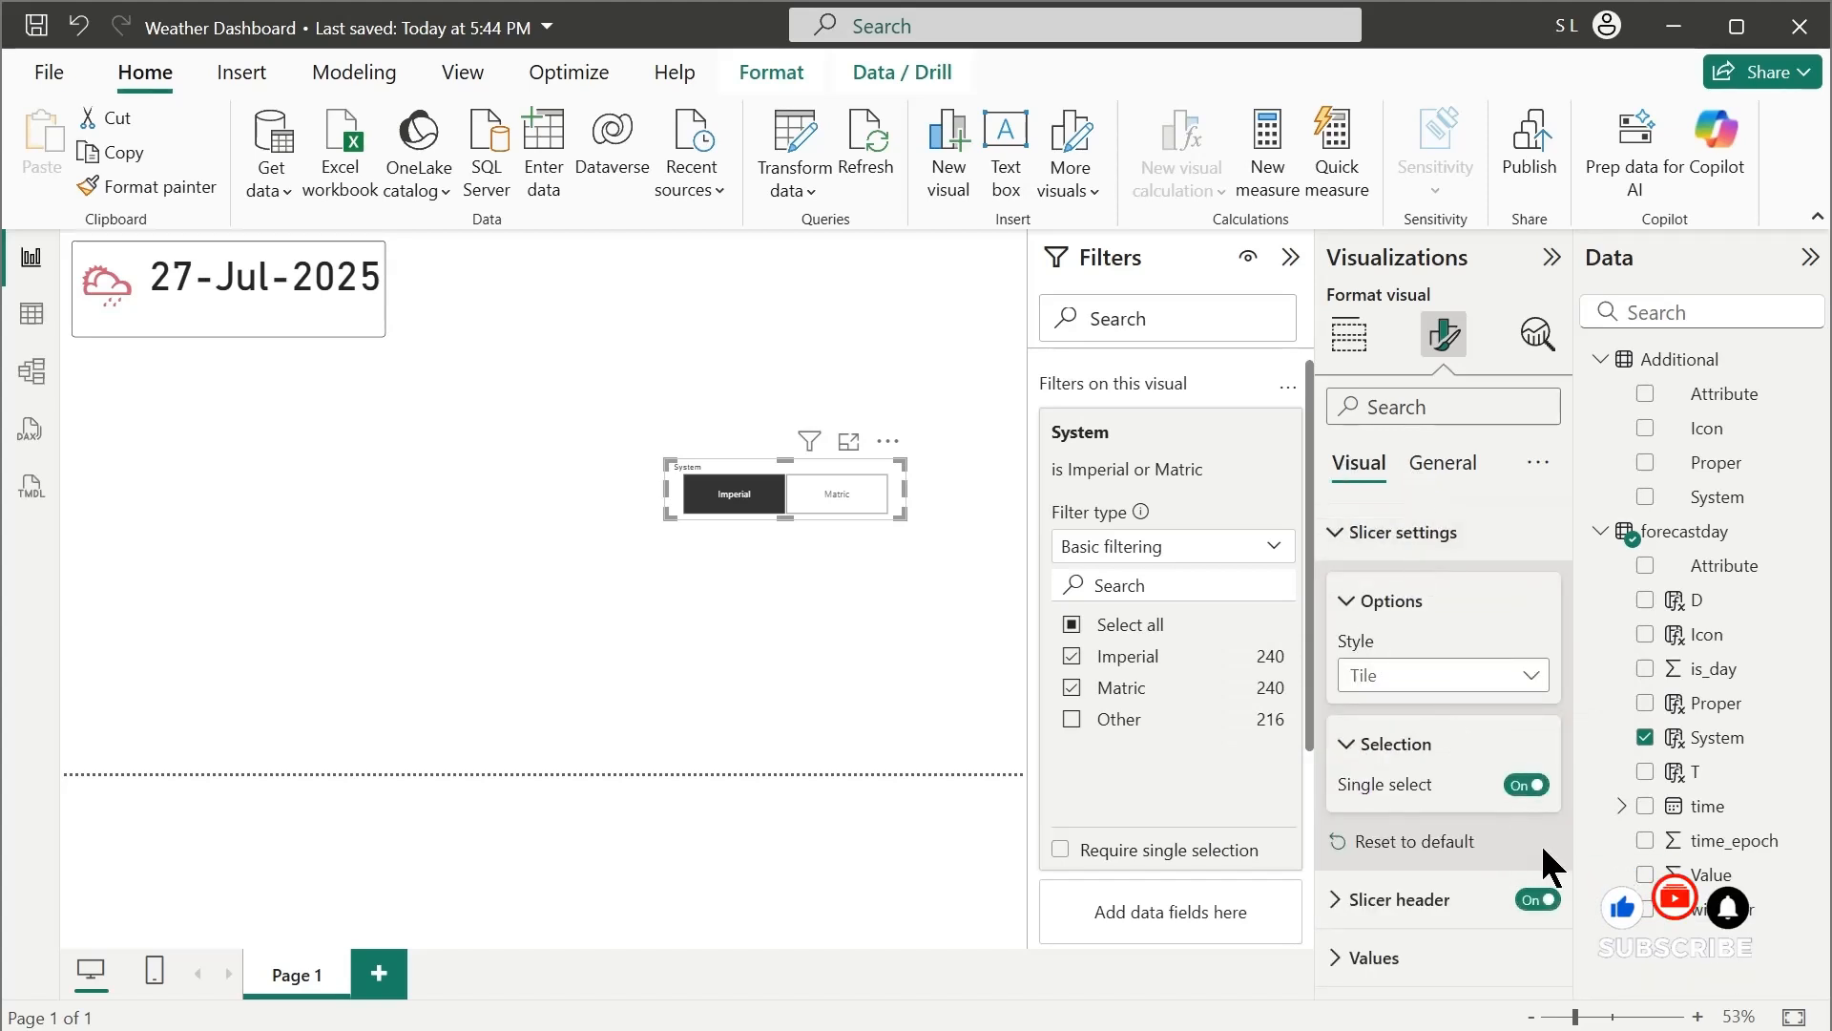
pyautogui.click(1535, 901)
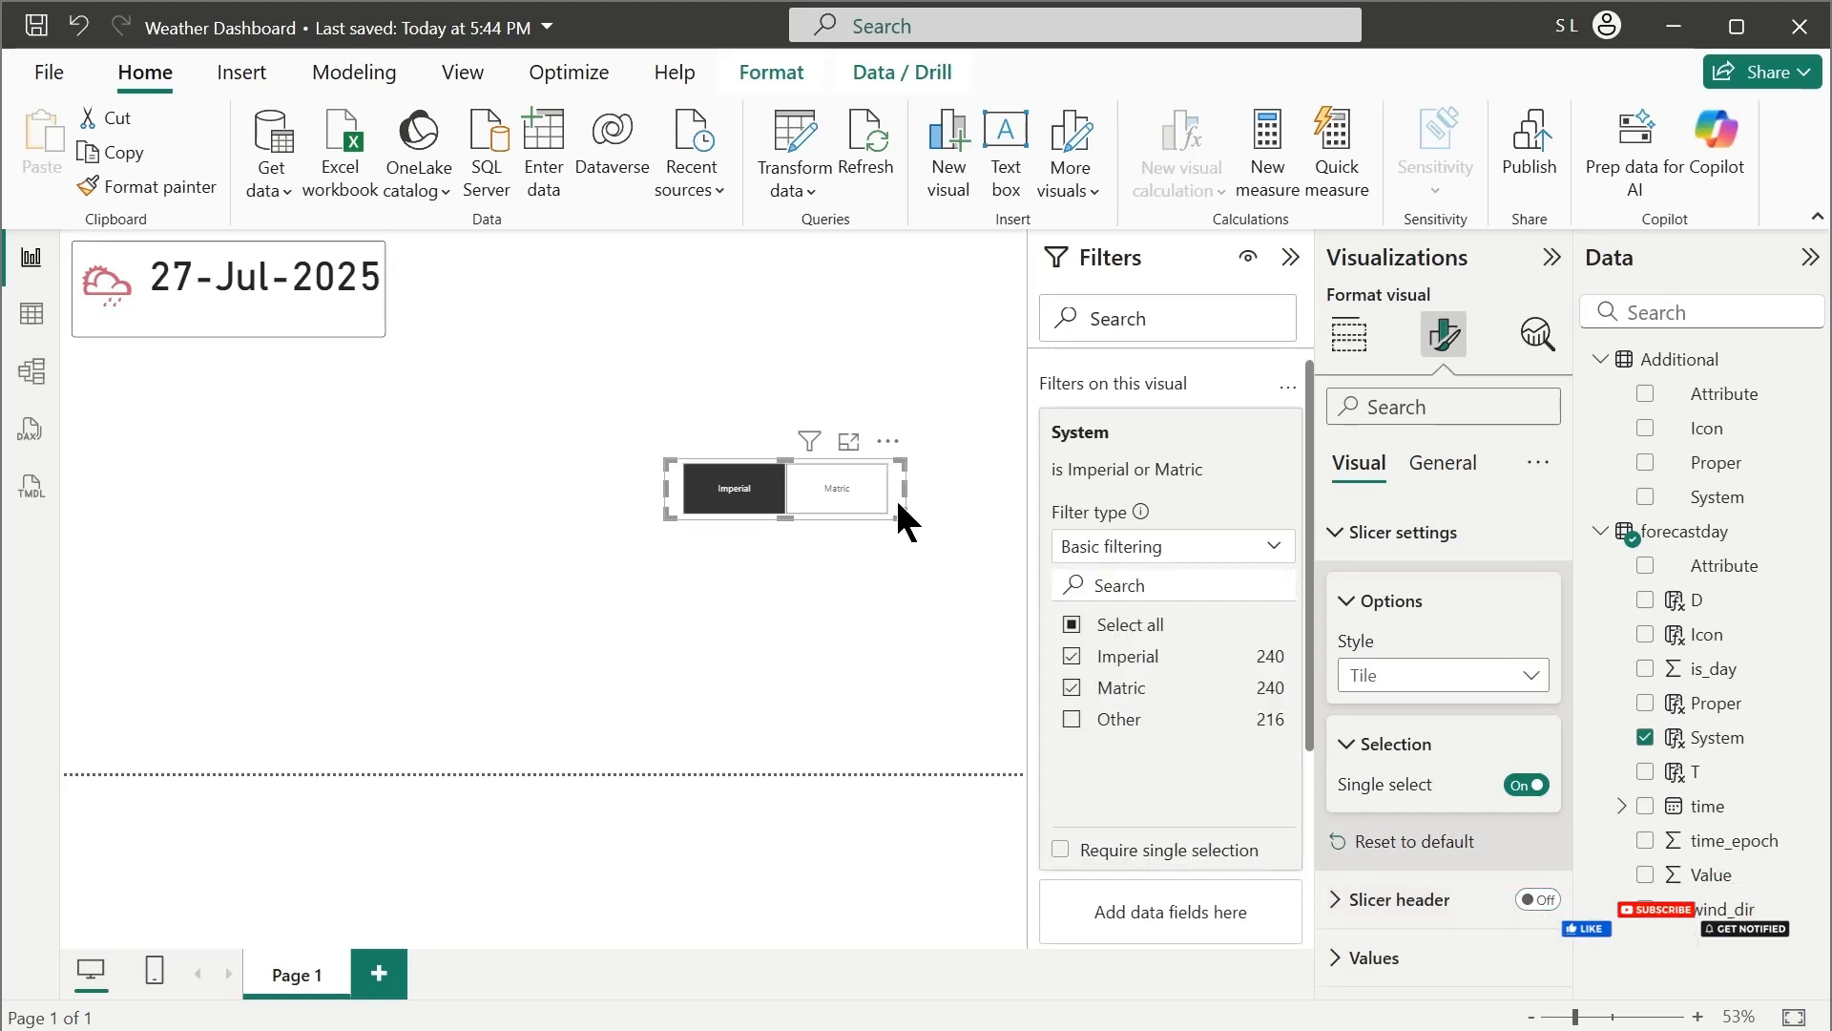
pyautogui.moveTo(895, 496); pyautogui.dragTo(376, 339)
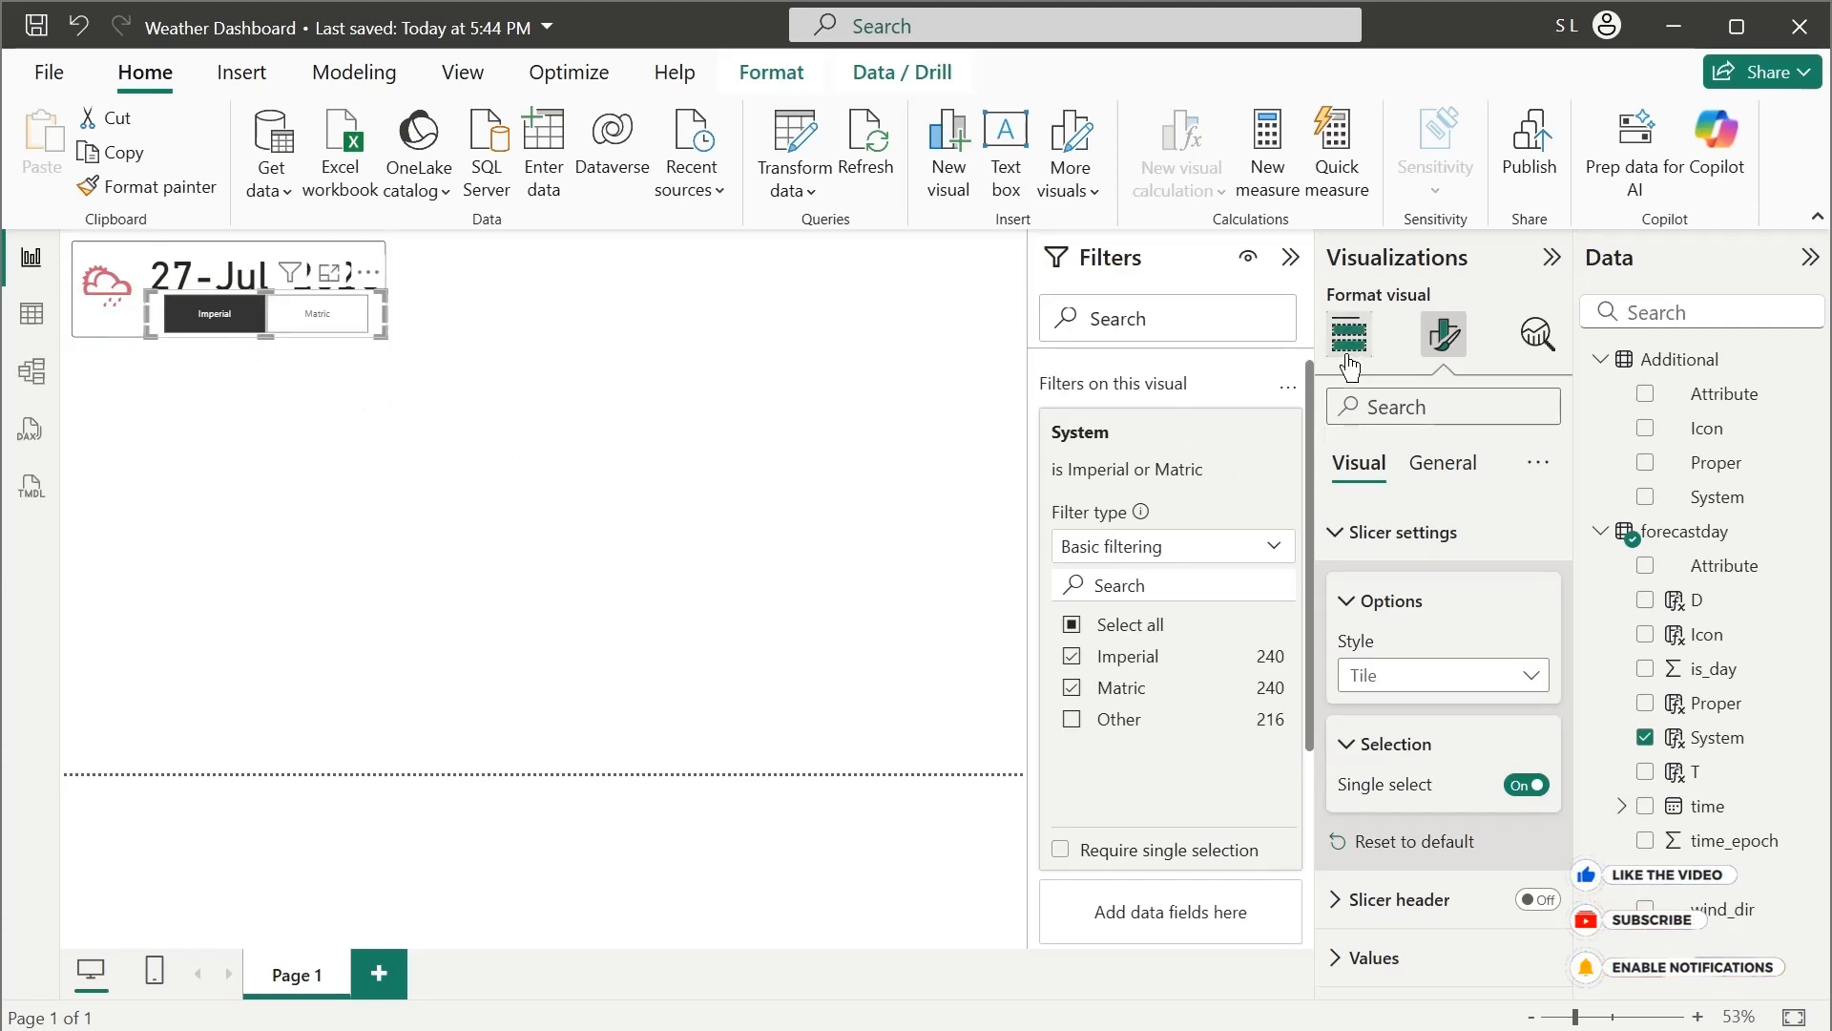
# Set the System slicer's background transparency to 100%
pyautogui.click(1403, 532)
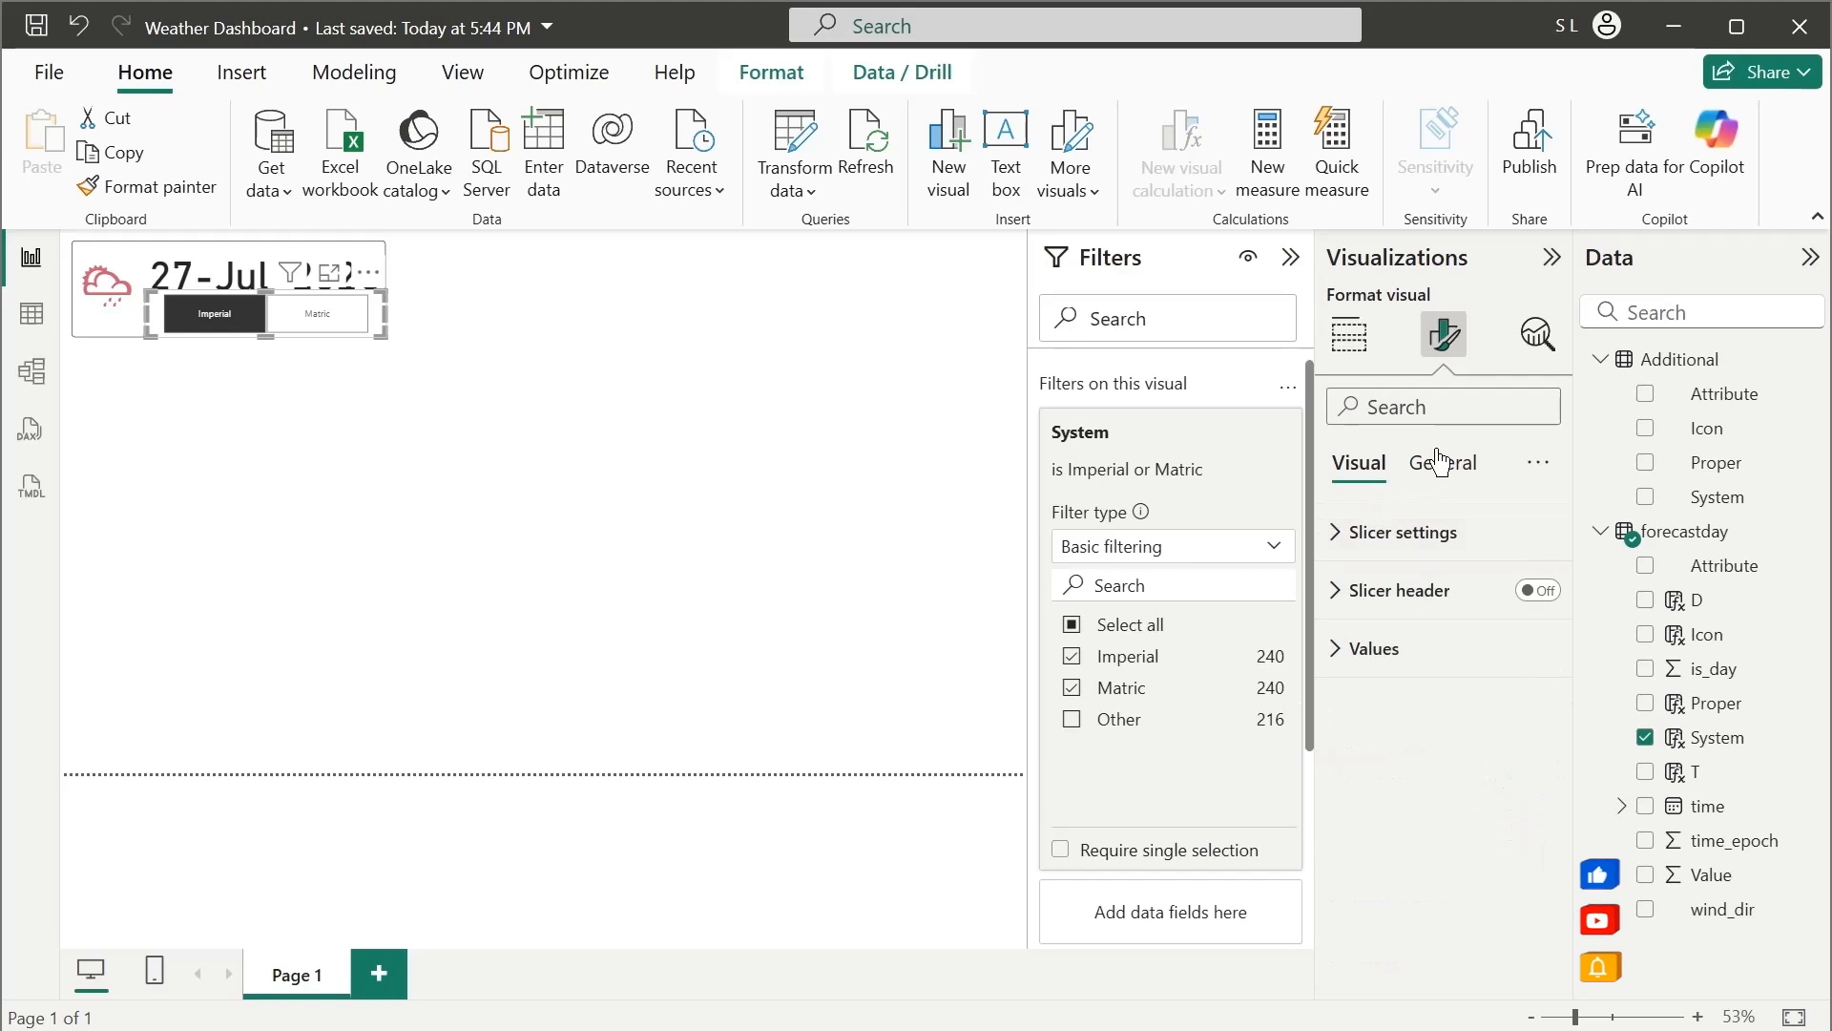
pyautogui.click(1439, 463)
pyautogui.click(1375, 650)
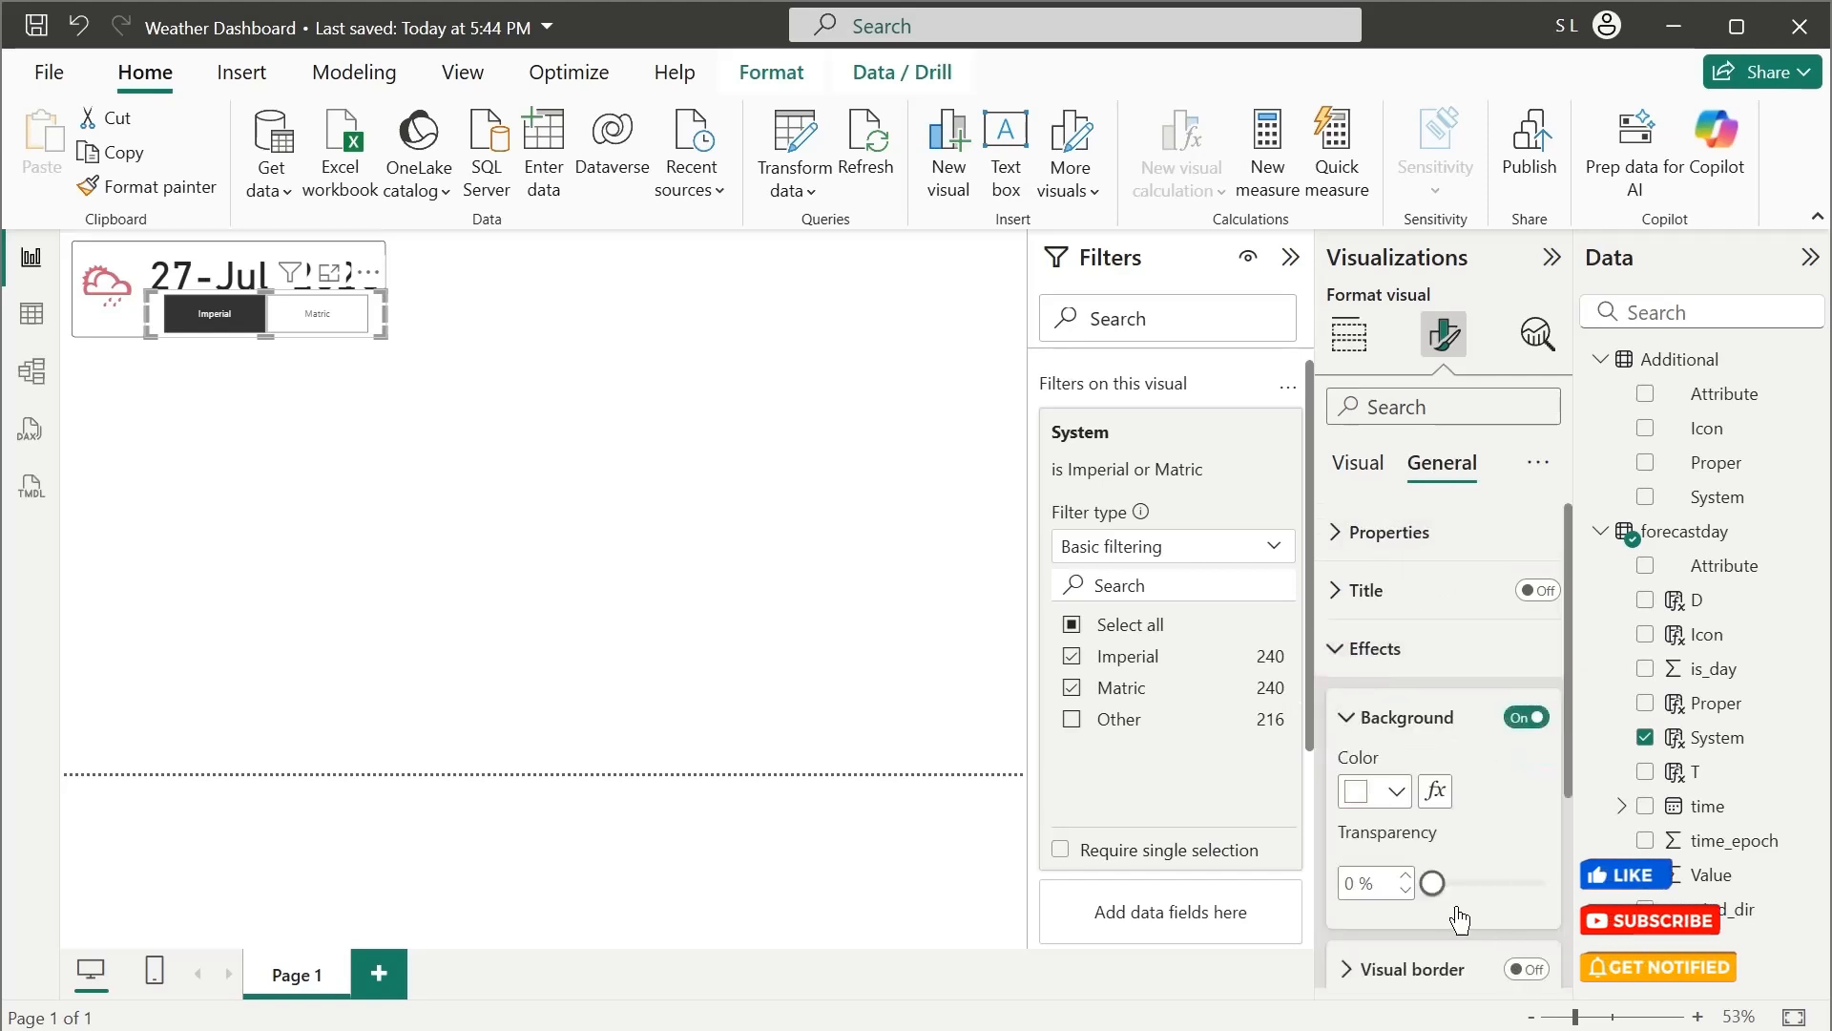
pyautogui.moveTo(1434, 883); pyautogui.dragTo(1535, 885)
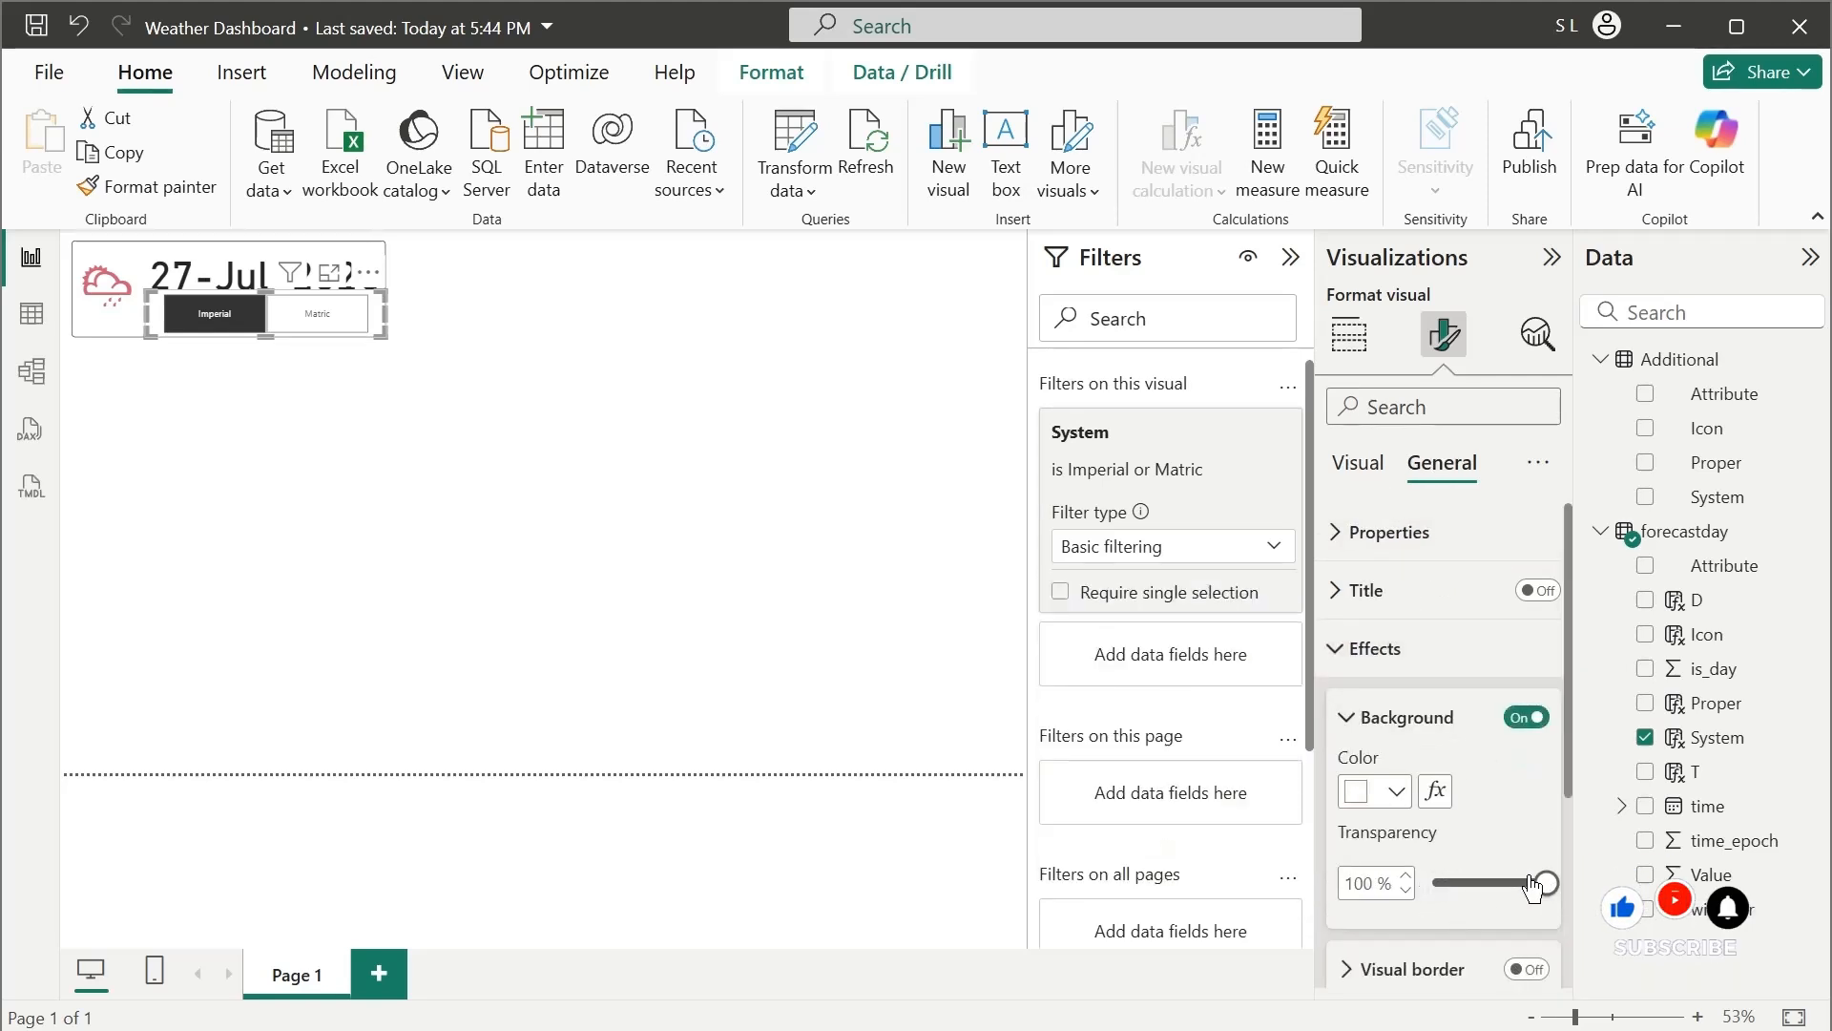
pyautogui.click(1381, 645)
pyautogui.click(730, 529)
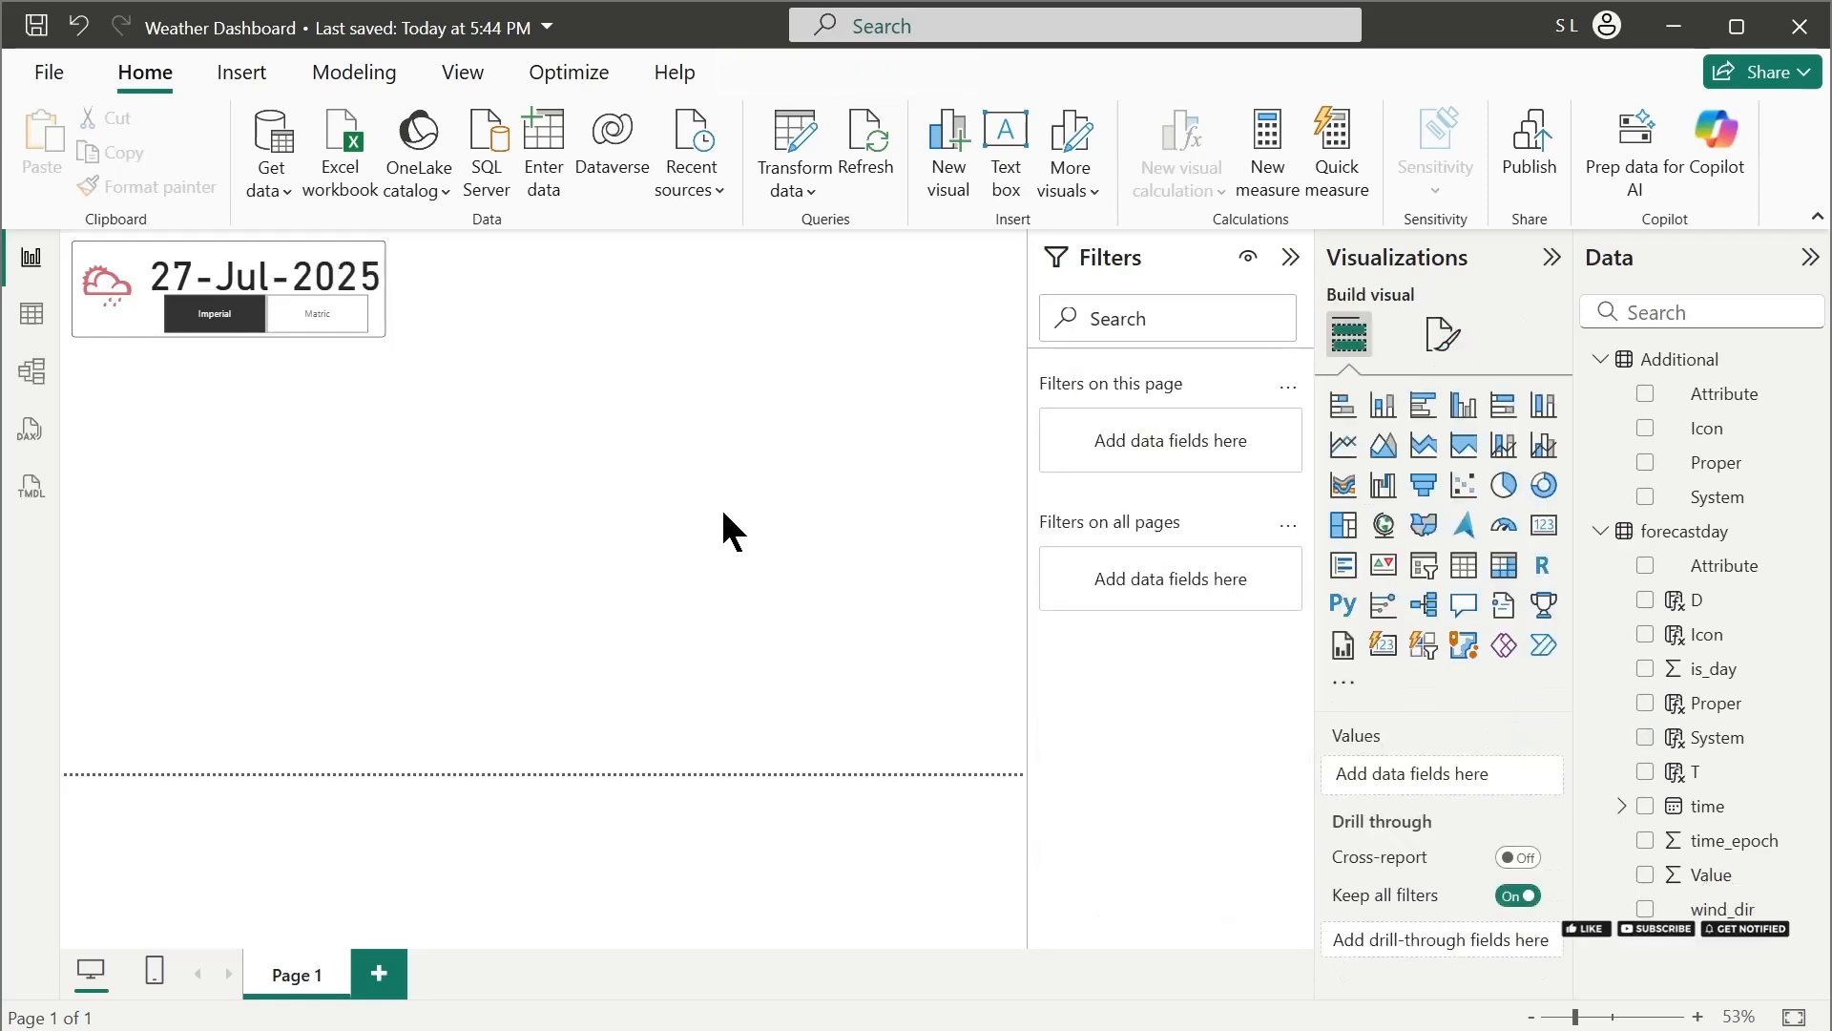
# Reduce the System slicer's height and width so it fits below the date, aligned to the box's right edge
pyautogui.click(335, 322)
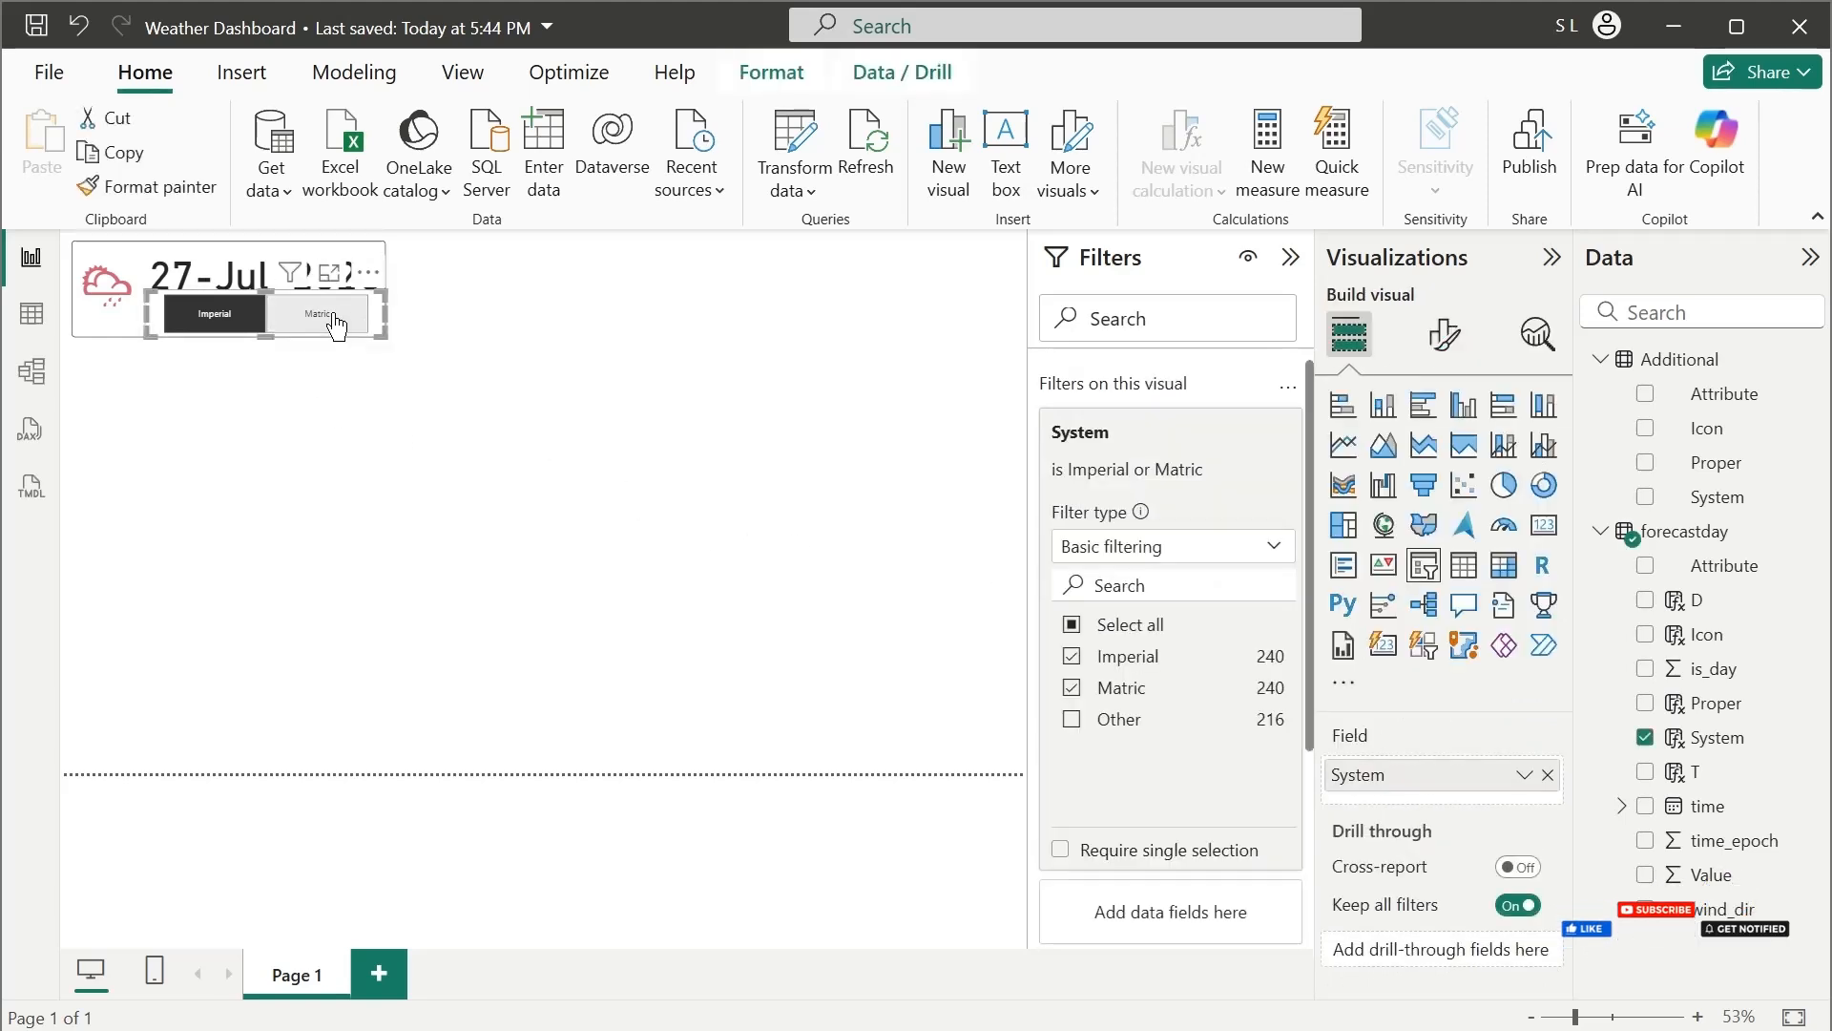
pyautogui.moveTo(261, 298); pyautogui.dragTo(267, 299)
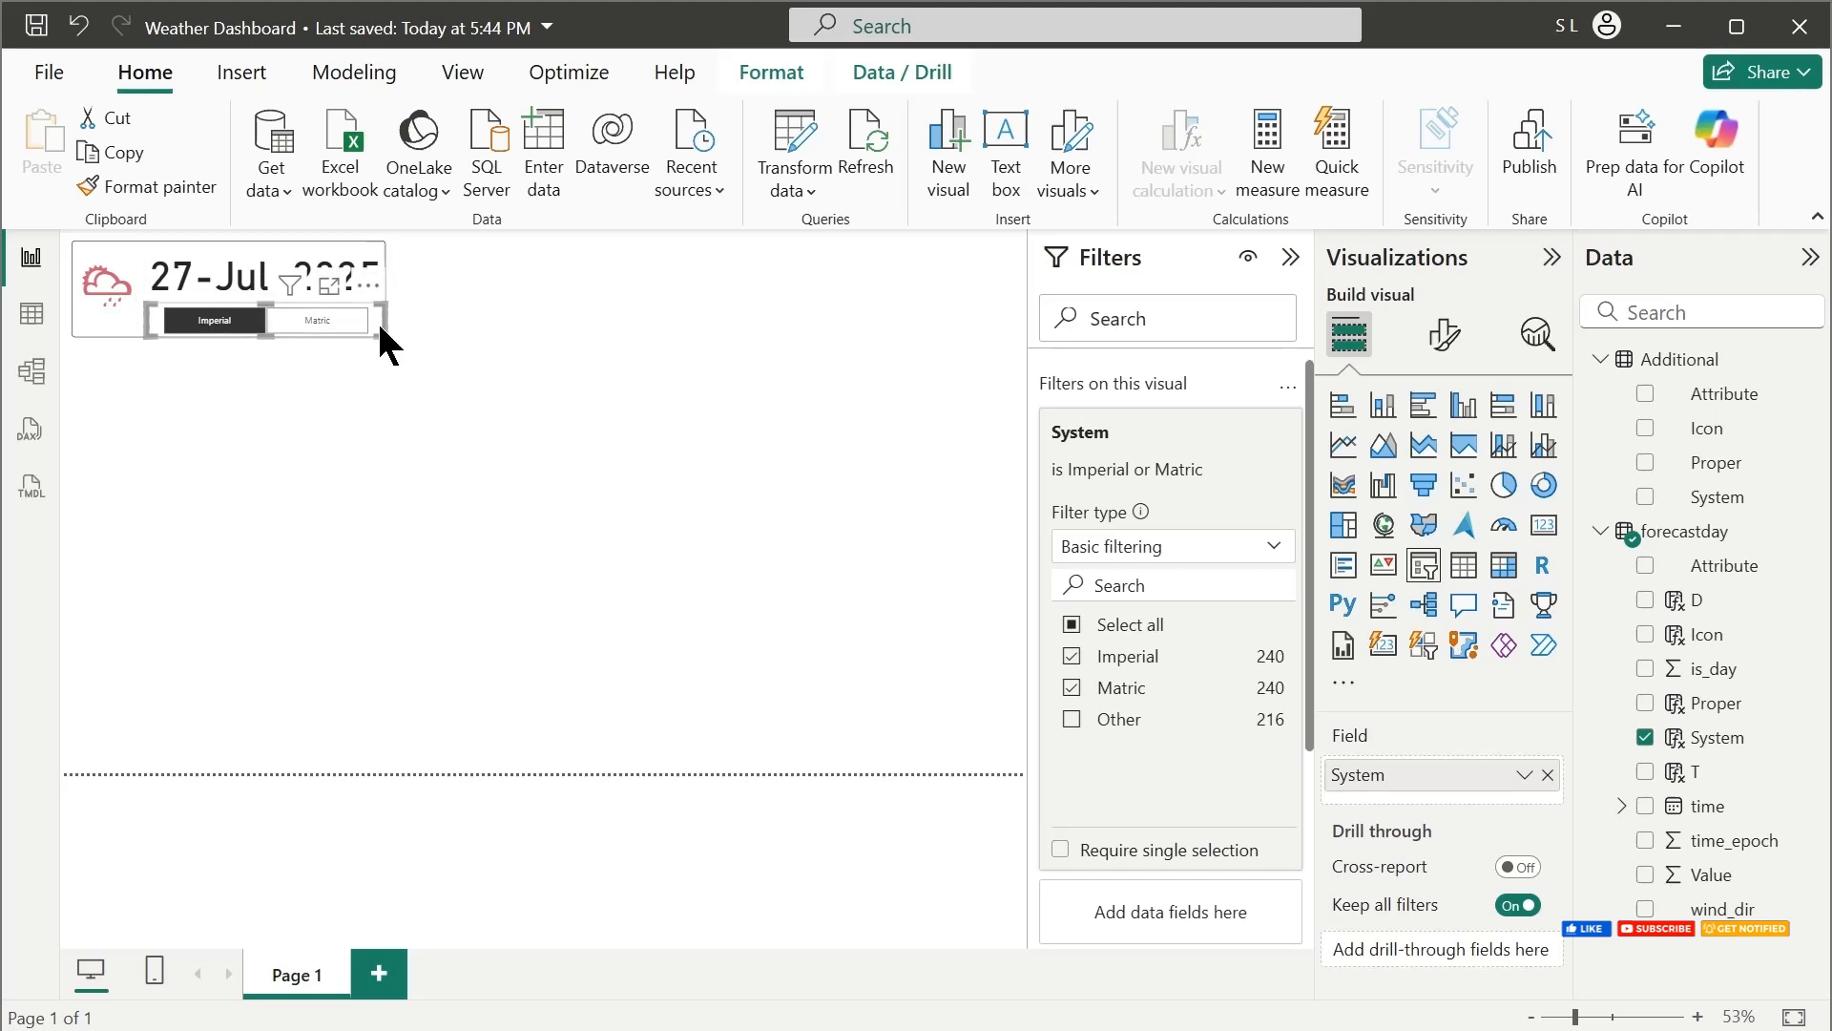
pyautogui.click(430, 437)
pyautogui.click(375, 323)
pyautogui.moveTo(378, 318); pyautogui.dragTo(259, 308)
pyautogui.click(258, 405)
pyautogui.click(161, 317)
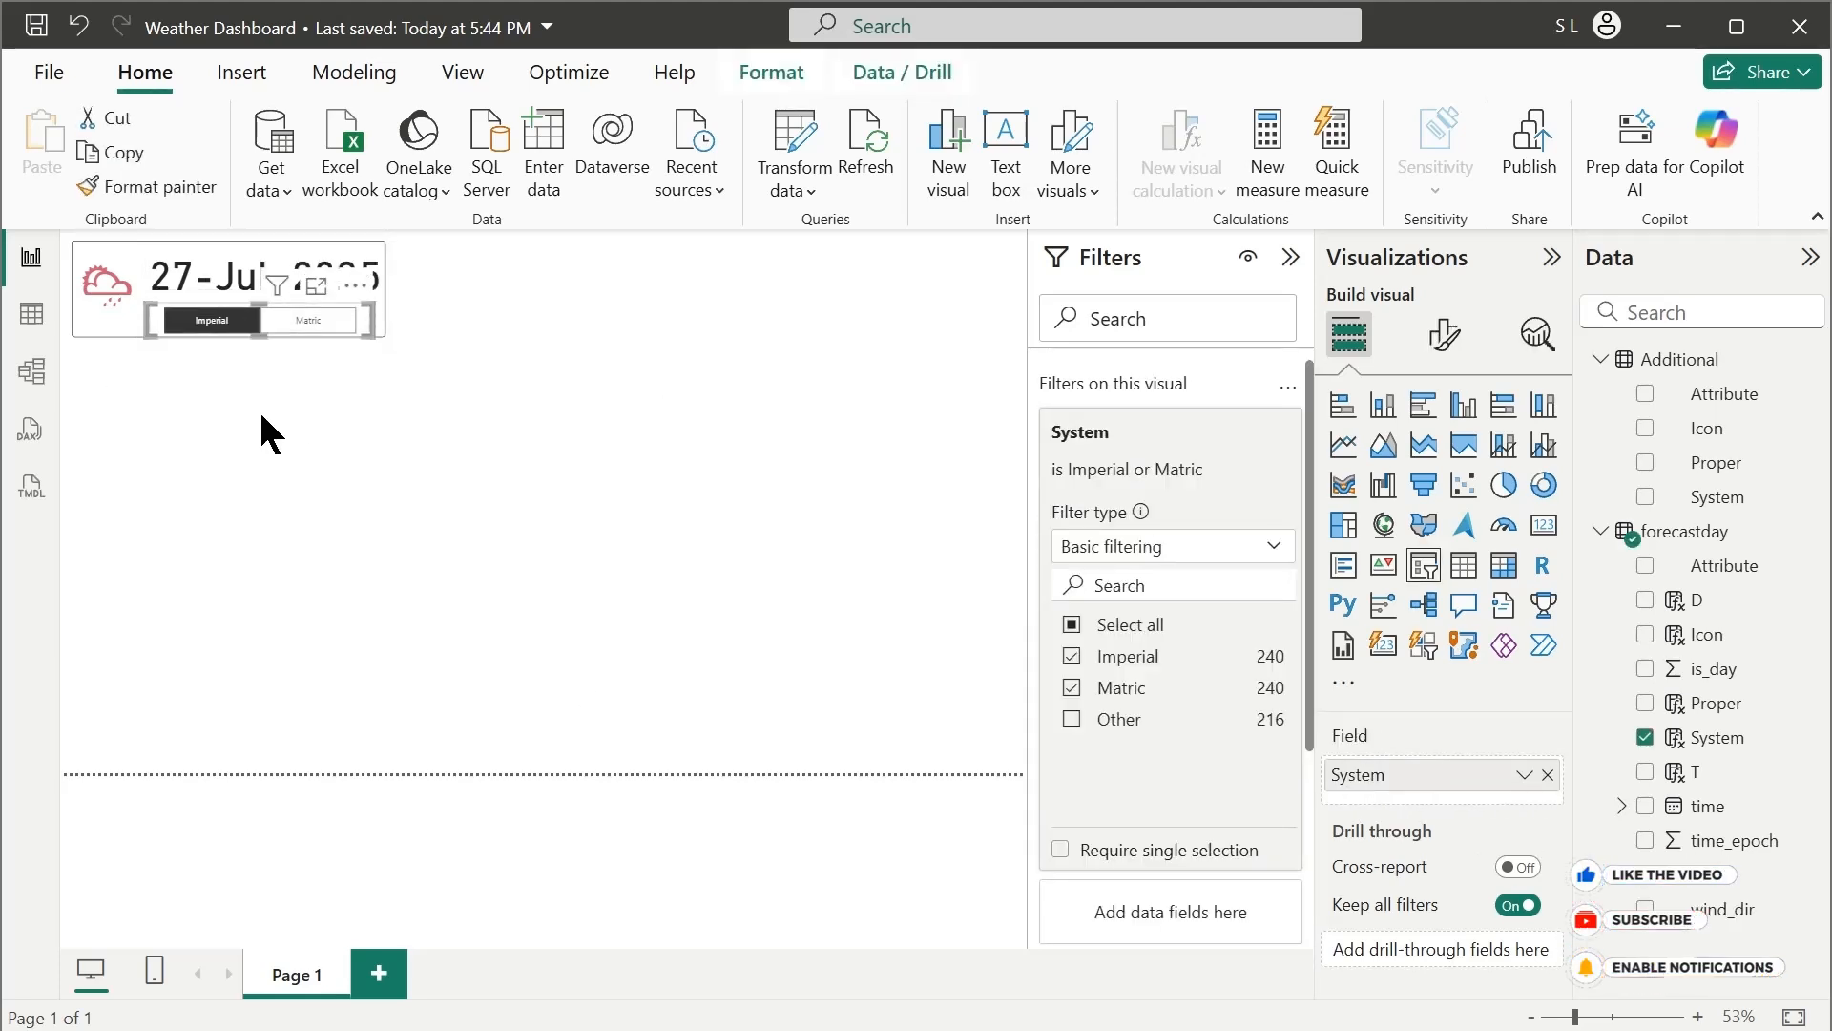
pyautogui.click(260, 408)
pyautogui.click(1291, 257)
pyautogui.moveTo(420, 322); pyautogui.dragTo(433, 322)
pyautogui.click(382, 477)
pyautogui.click(408, 330)
pyautogui.click(310, 496)
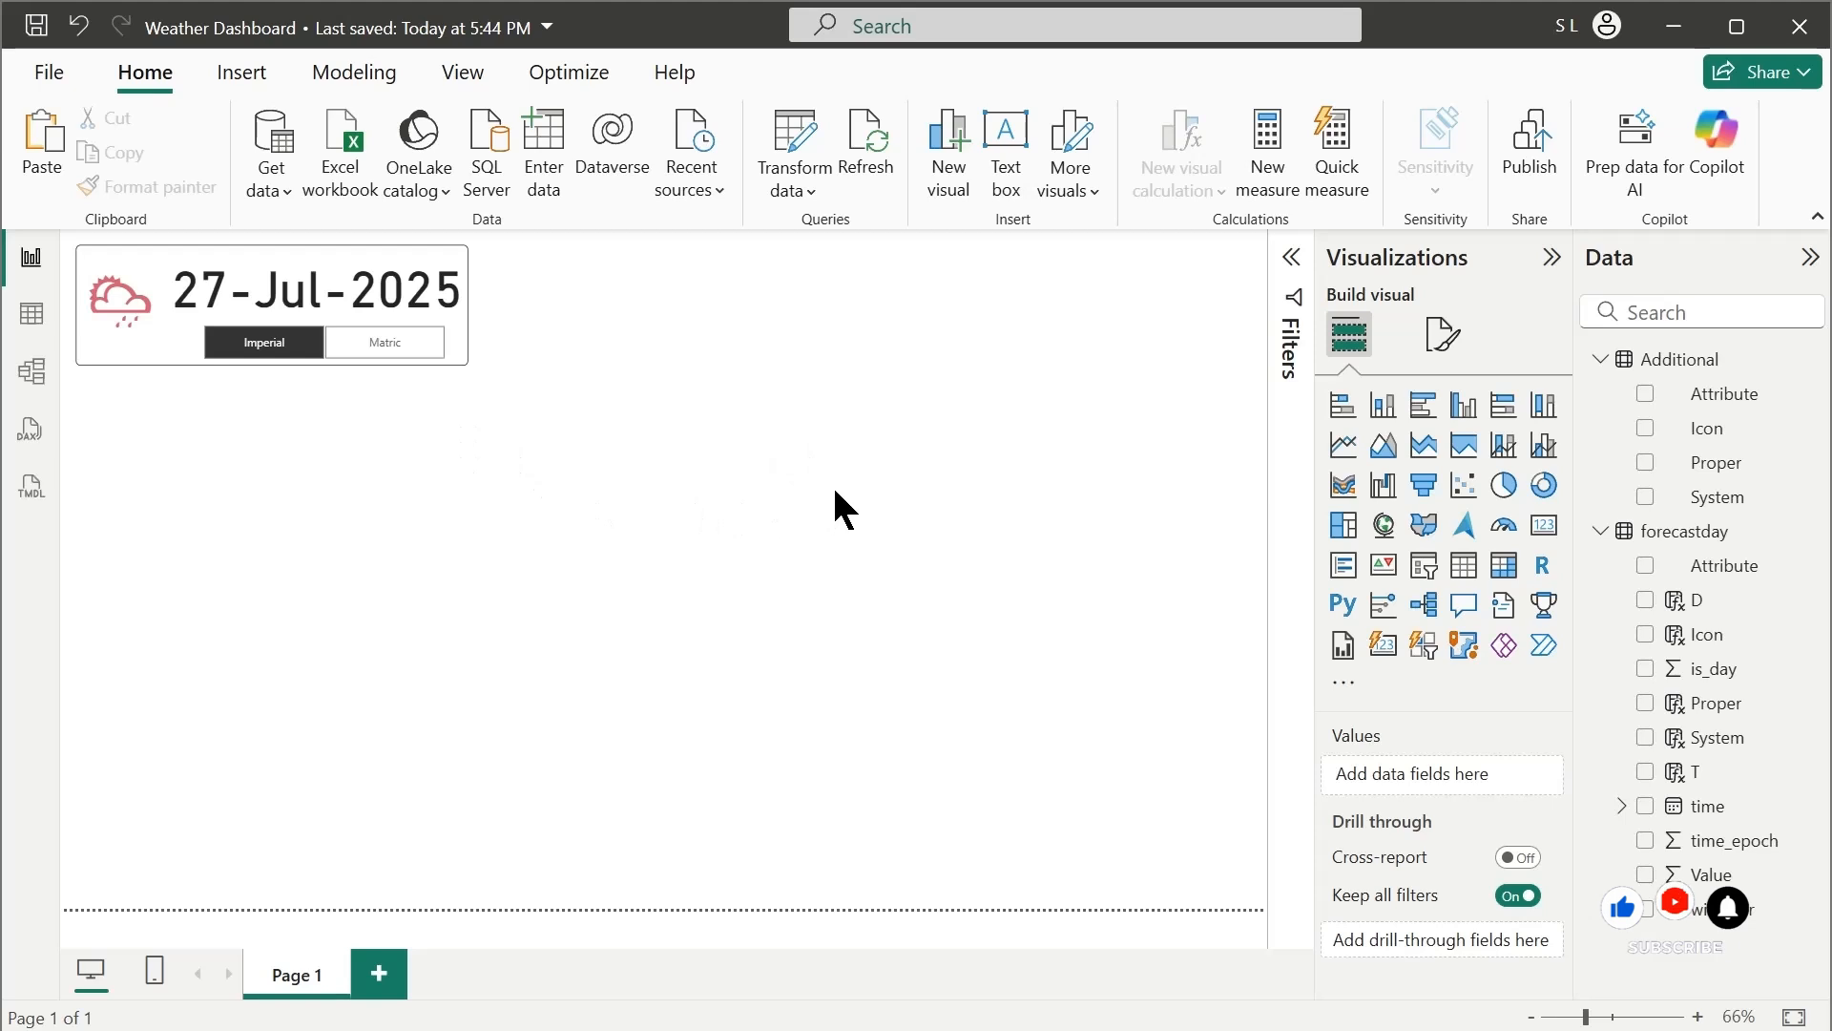
# Add a multi-row card below the header box showing the forecastday Icon field and the average of Value
pyautogui.click(1344, 572)
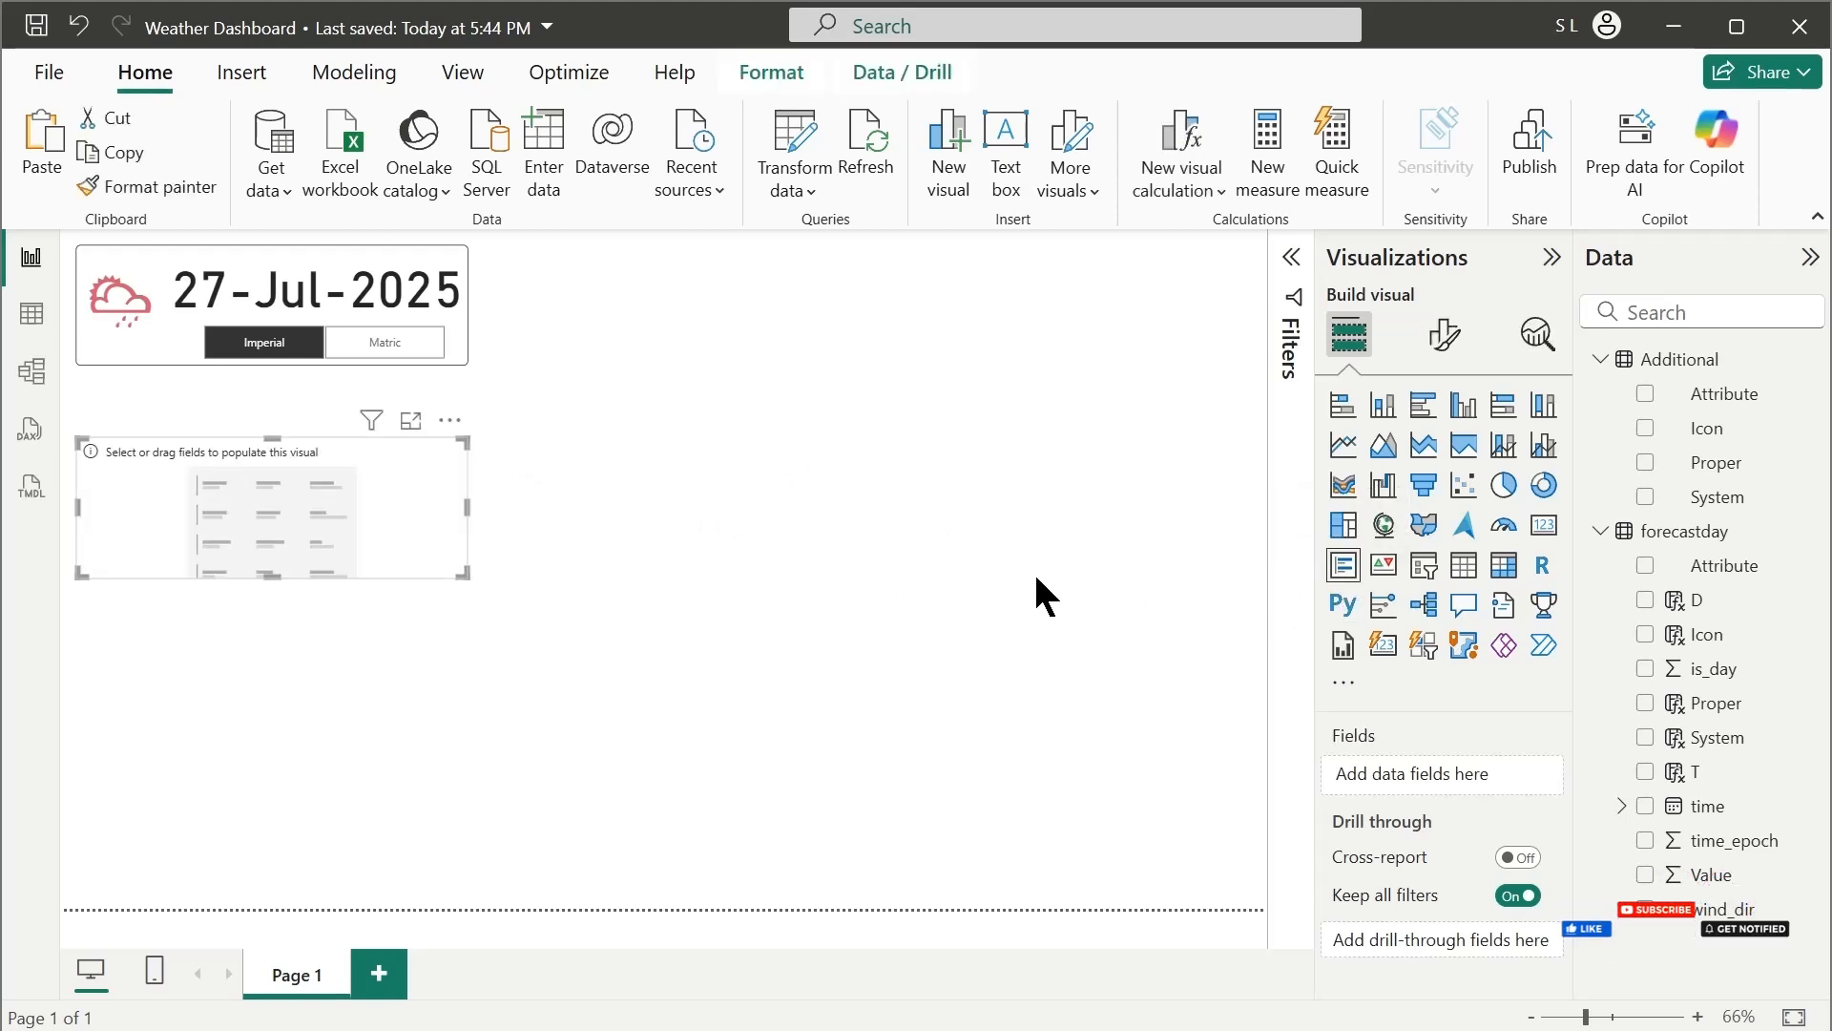
pyautogui.moveTo(1718, 706); pyautogui.dragTo(1770, 722)
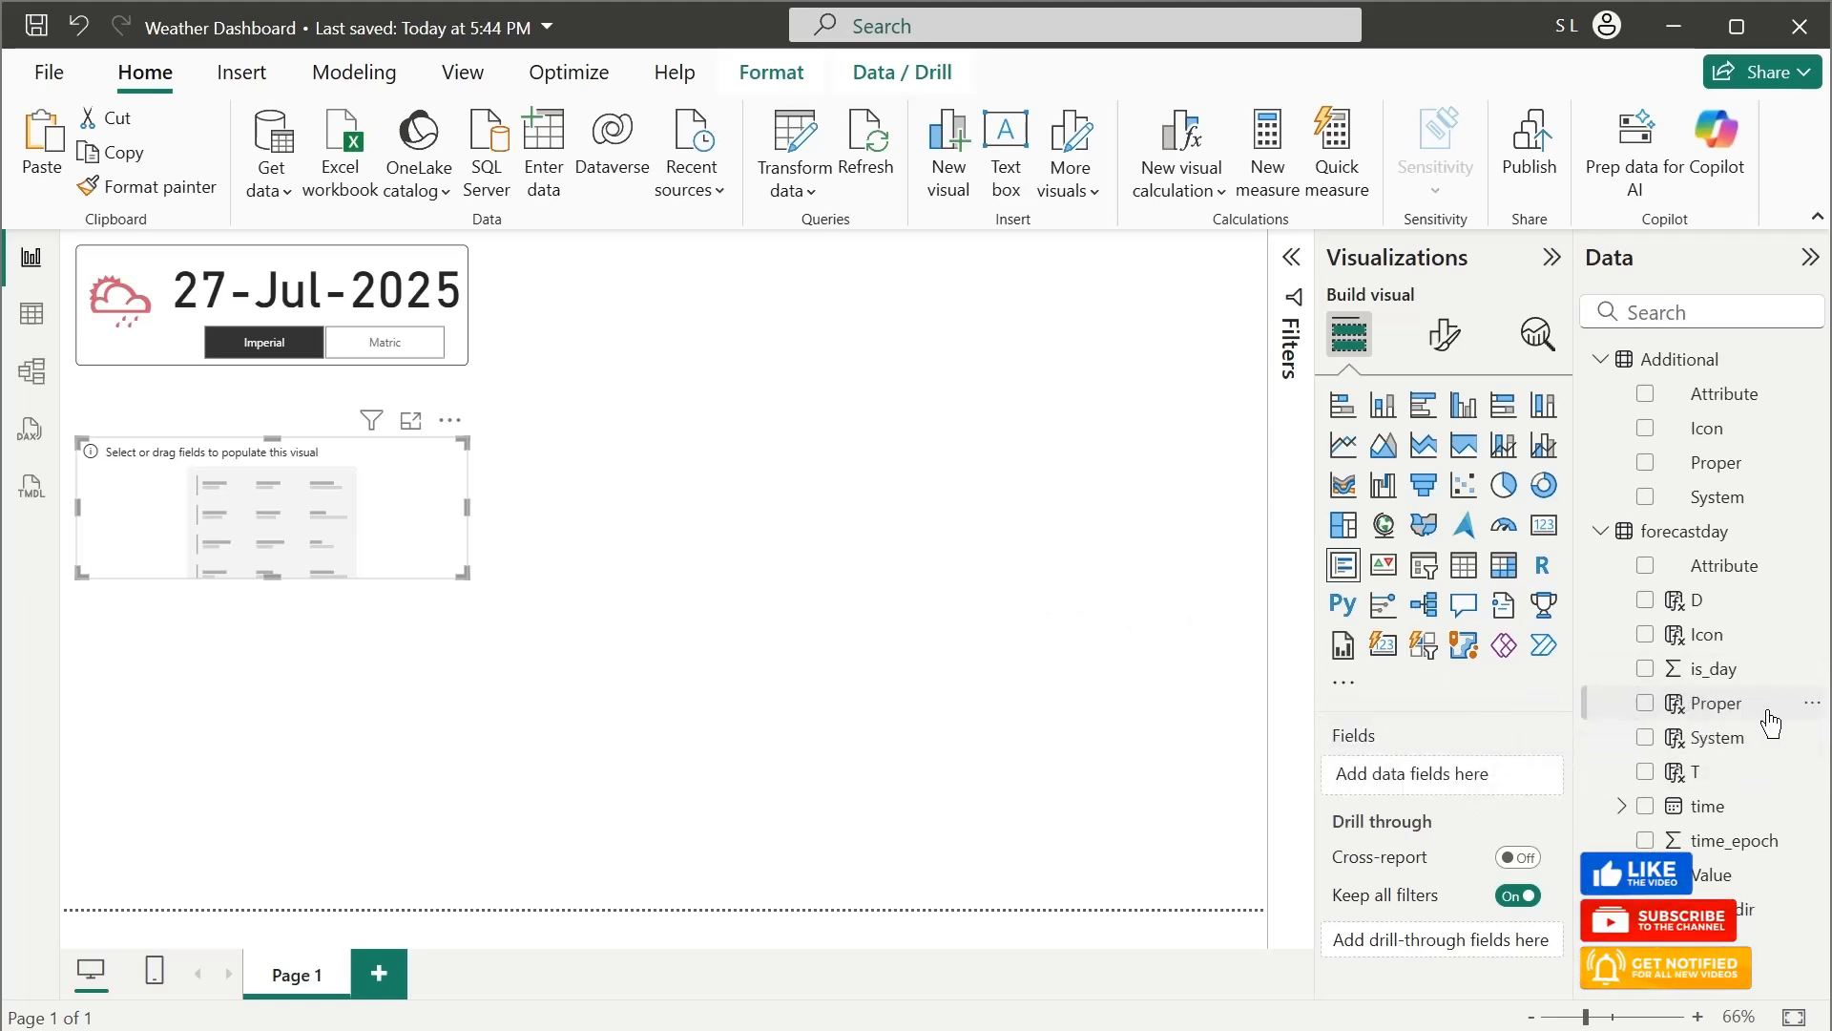
pyautogui.moveTo(1713, 634); pyautogui.dragTo(1489, 775)
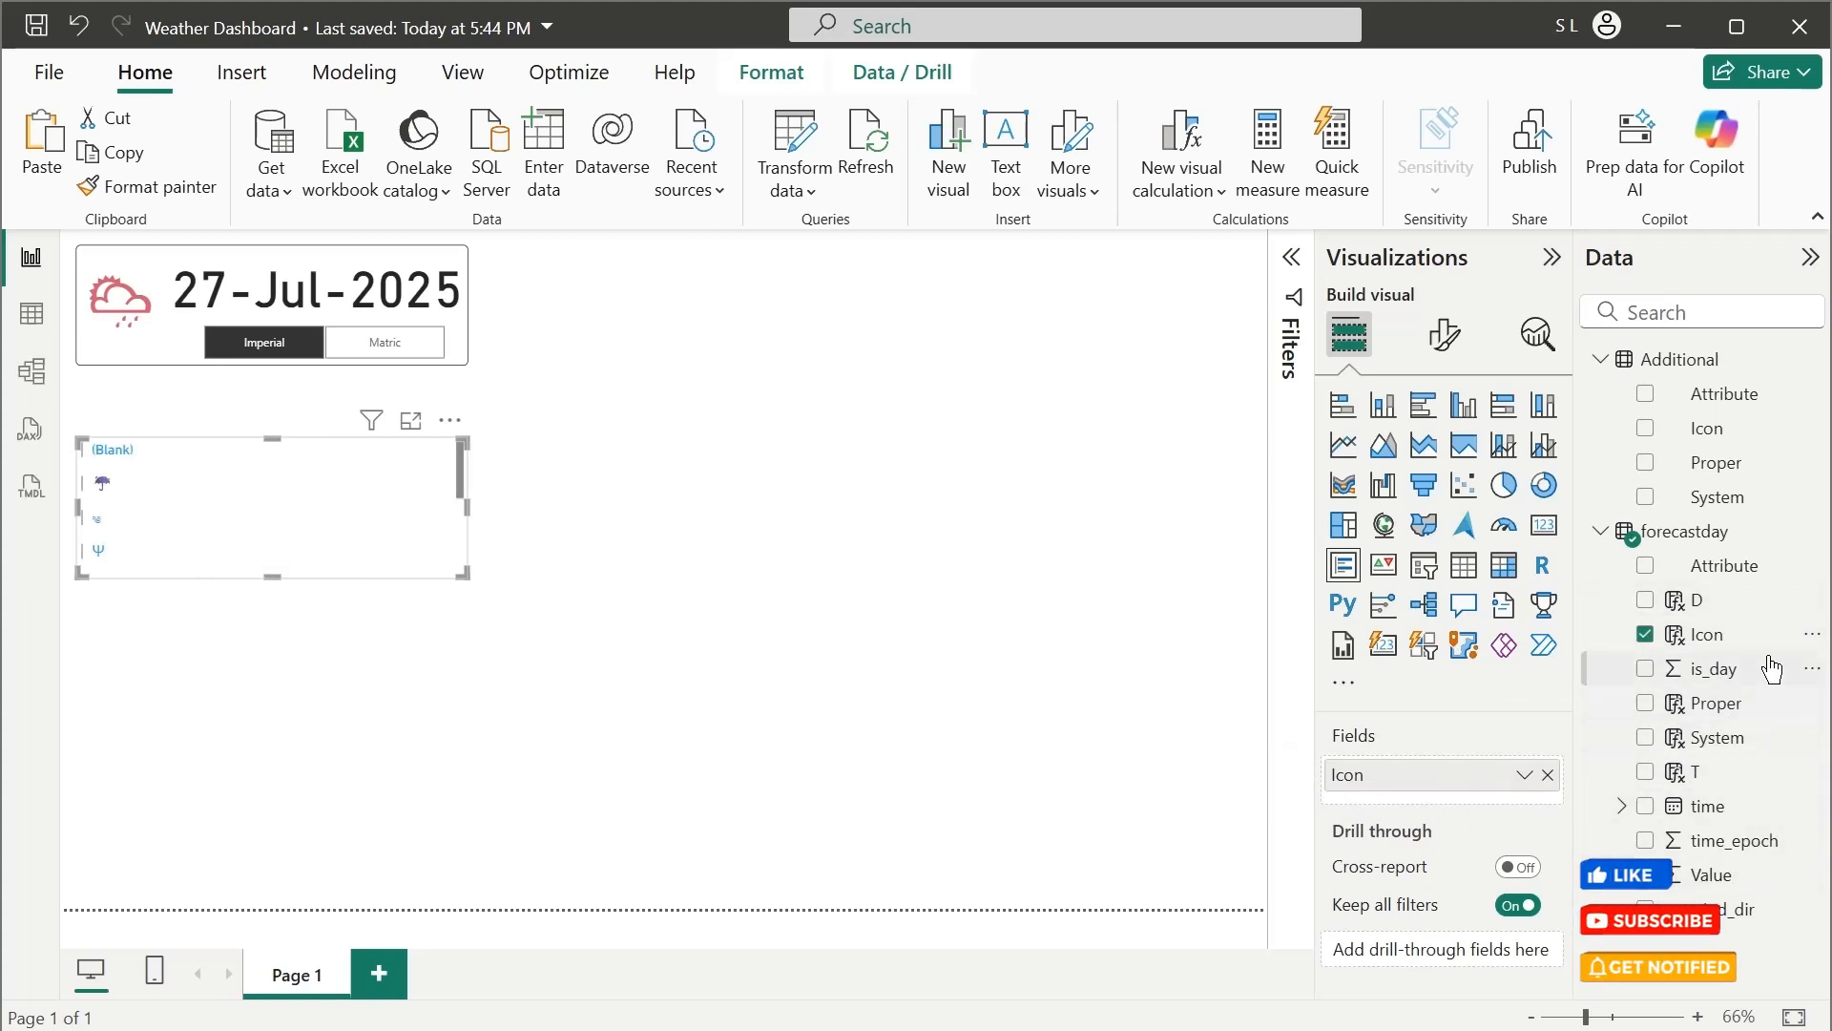
pyautogui.moveTo(1751, 892); pyautogui.dragTo(1491, 840)
pyautogui.click(1524, 808)
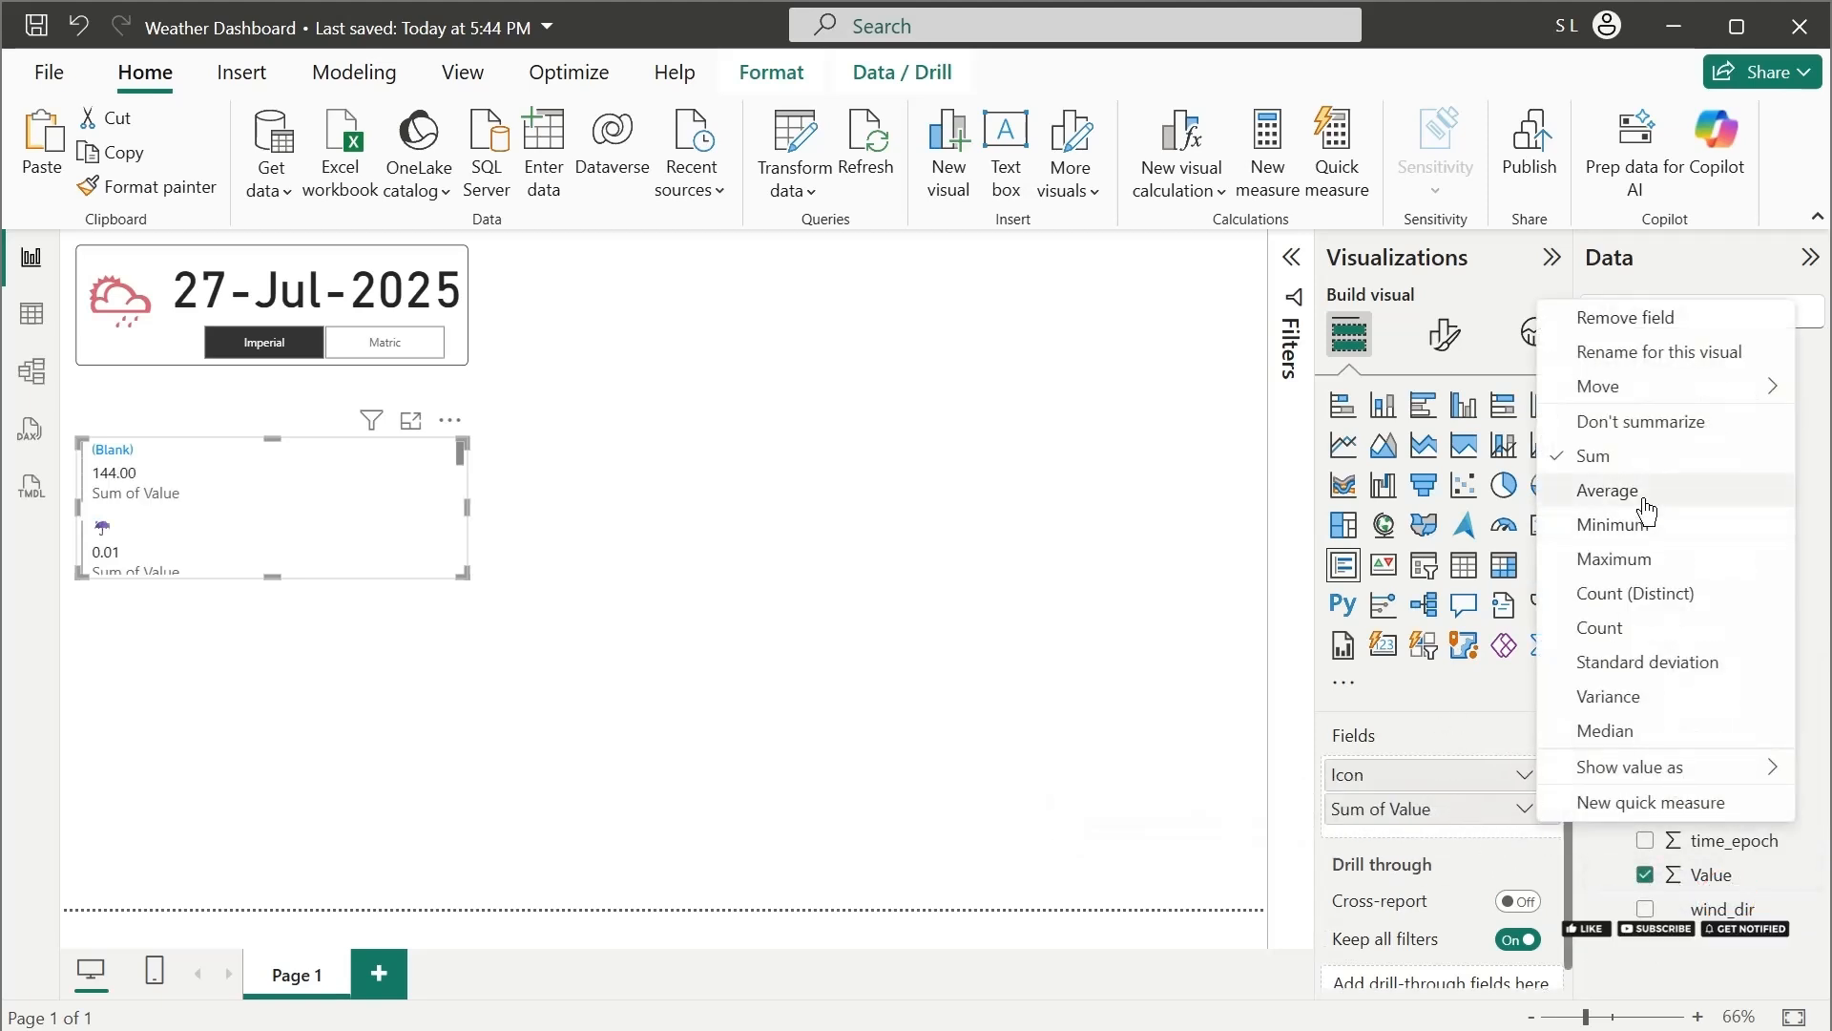
pyautogui.click(1534, 489)
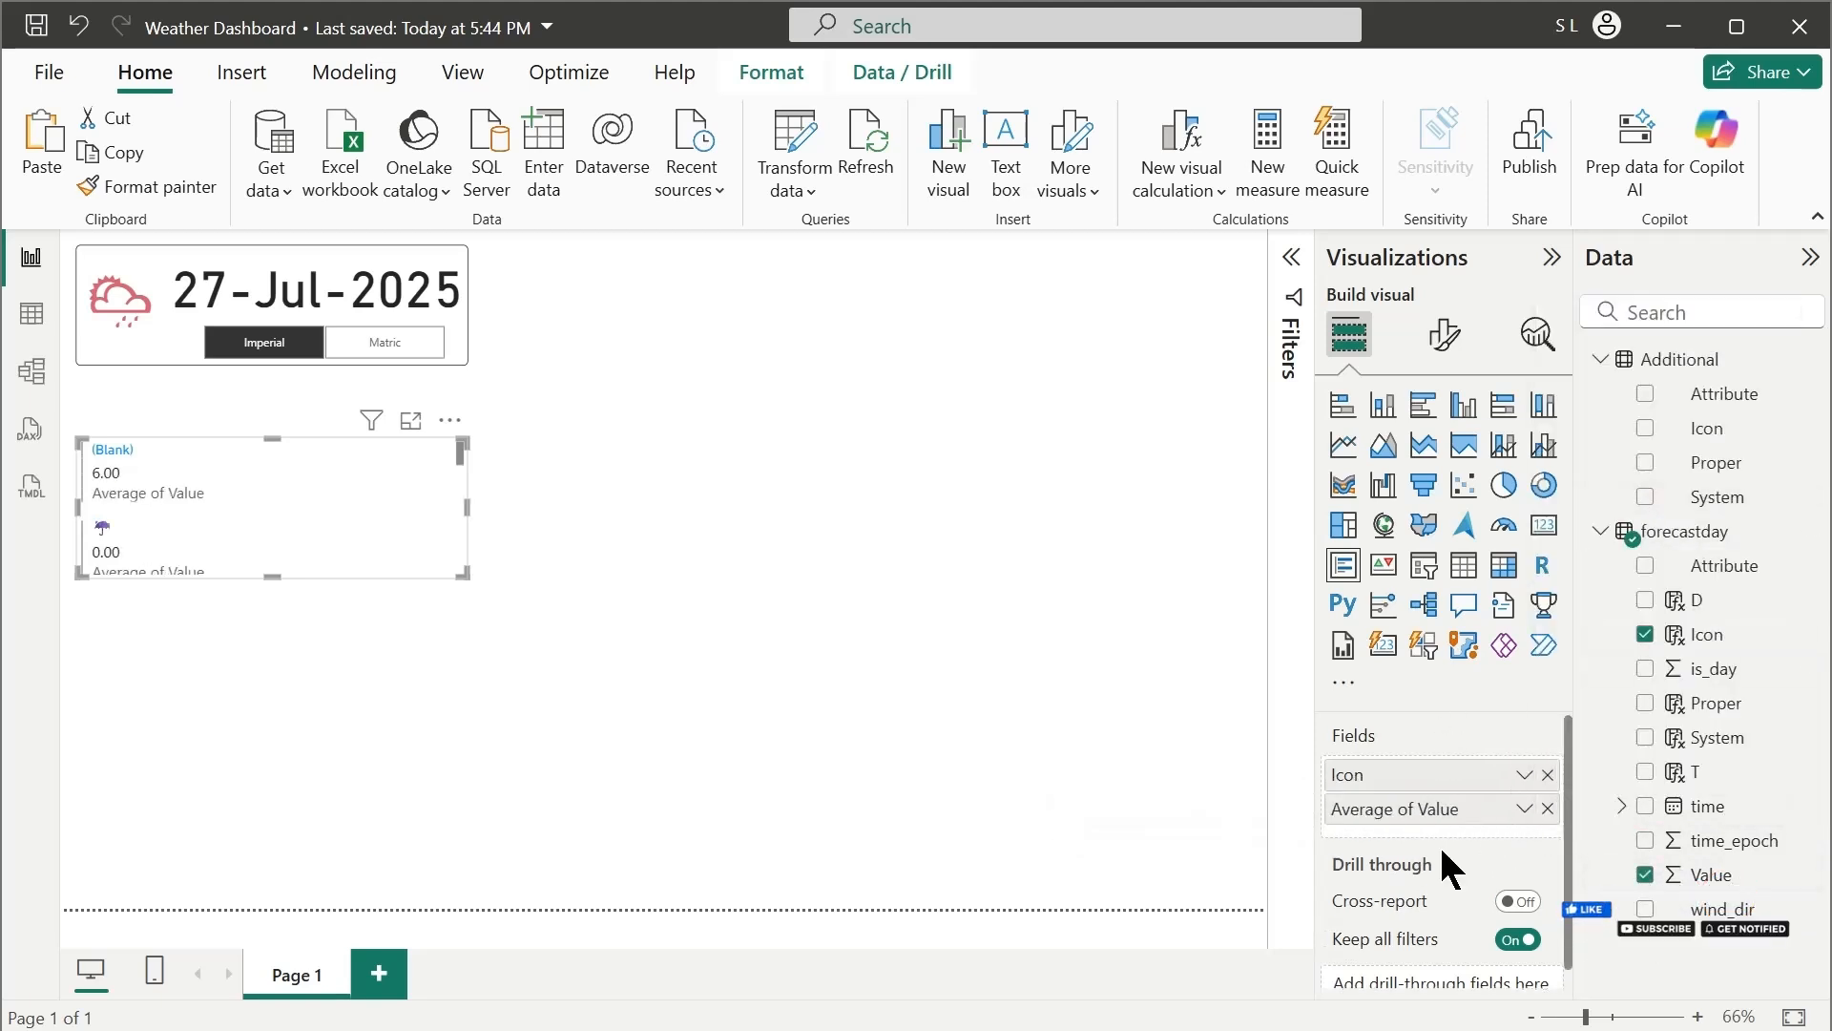
# Filter the multi-row card by the forecastday Proper field, keeping only Dewpoint
pyautogui.click(1292, 256)
pyautogui.moveTo(1753, 718); pyautogui.dragTo(1227, 641)
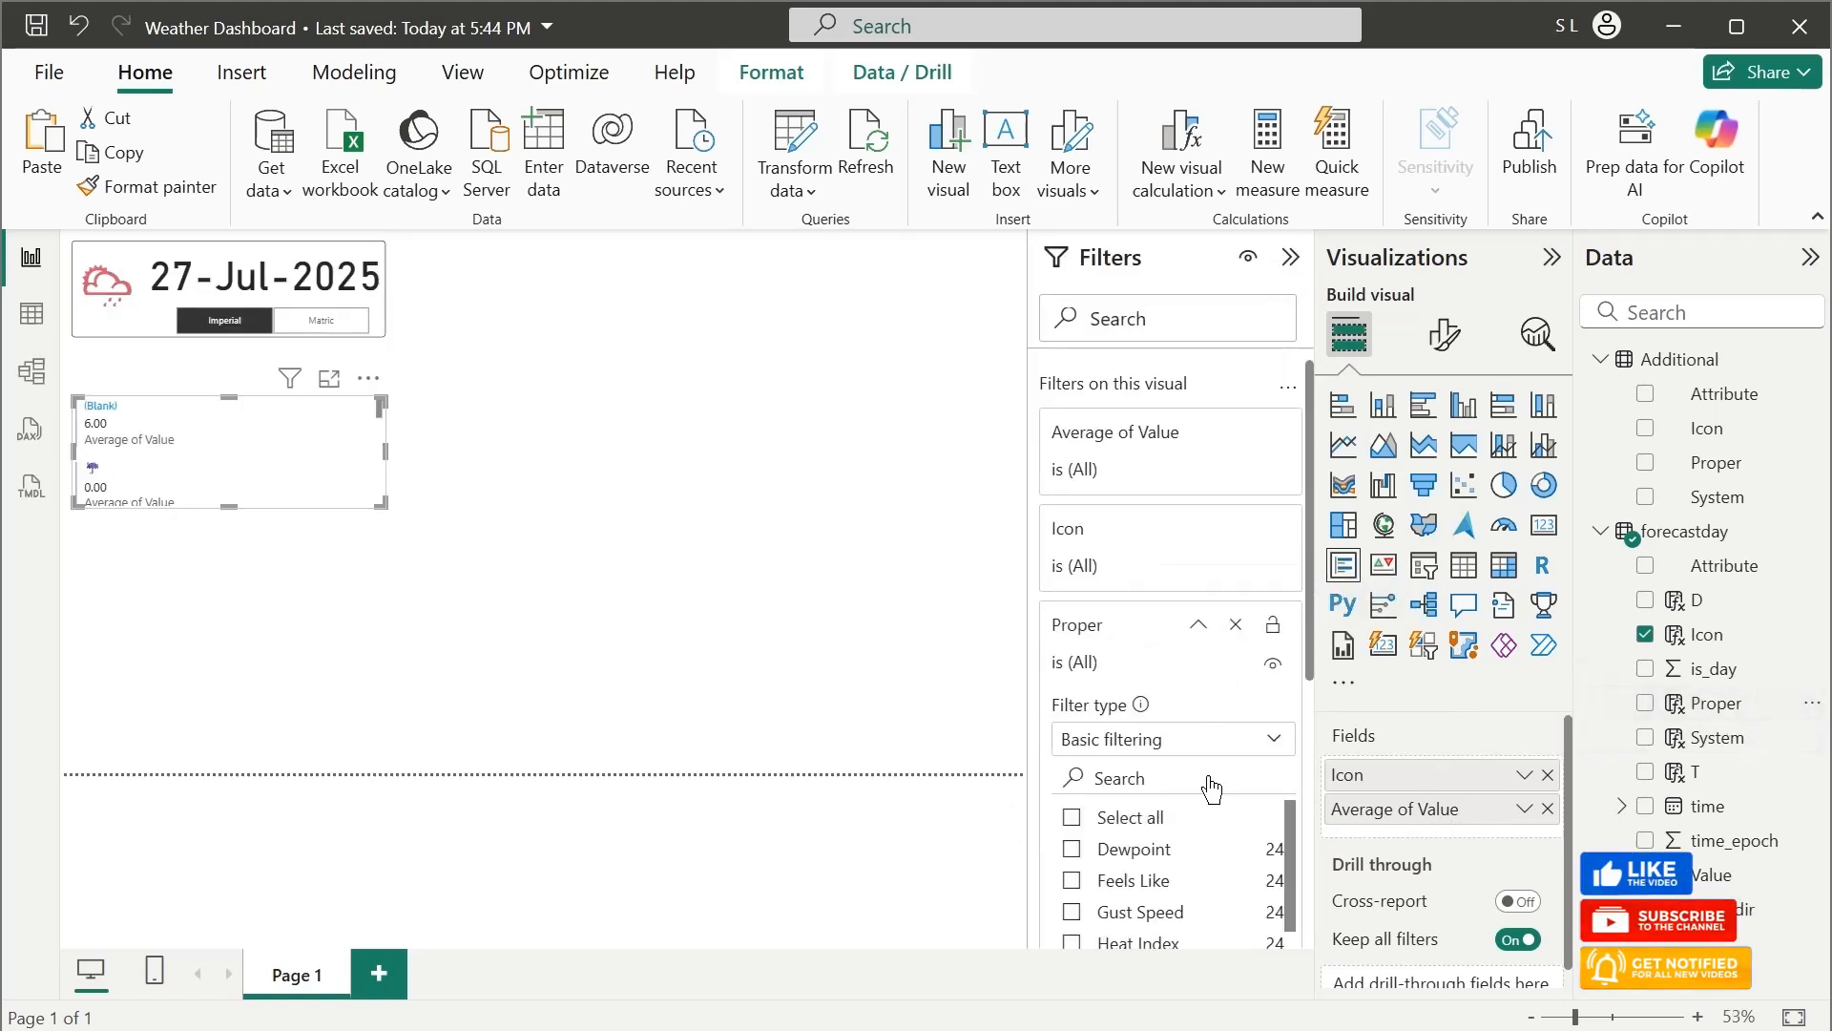
pyautogui.click(1072, 859)
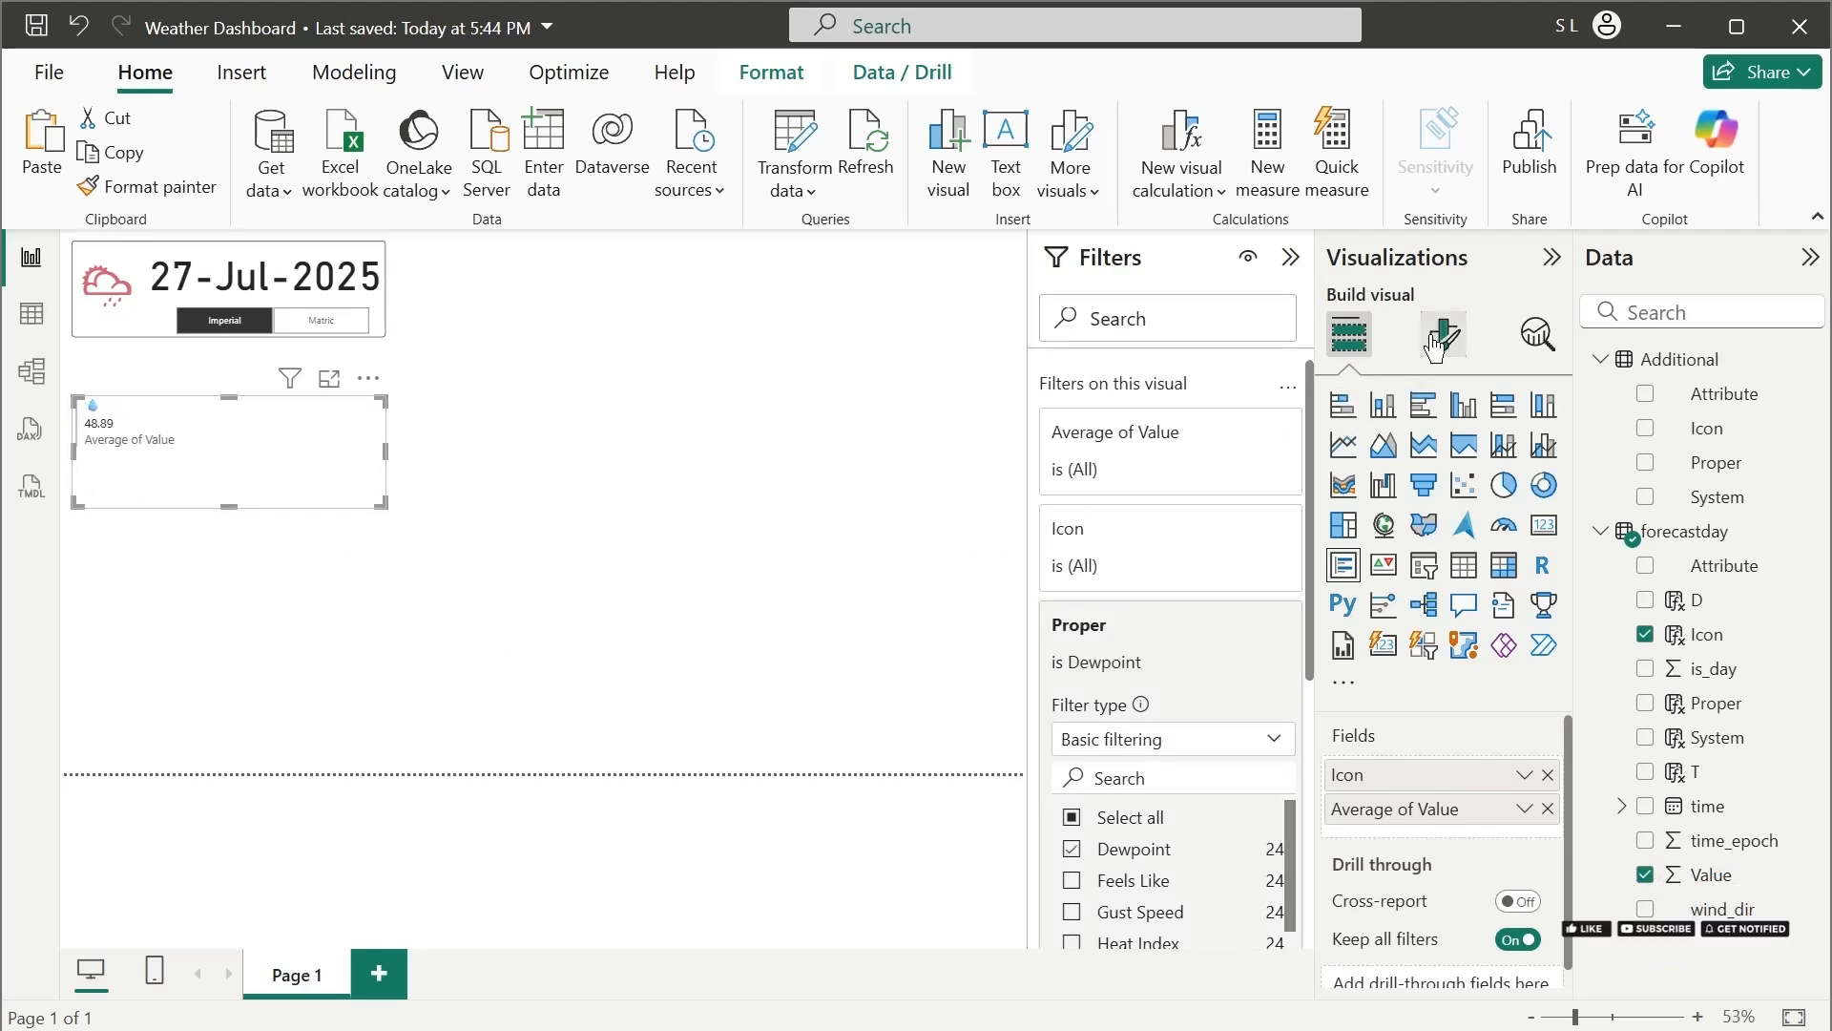
pyautogui.click(1290, 258)
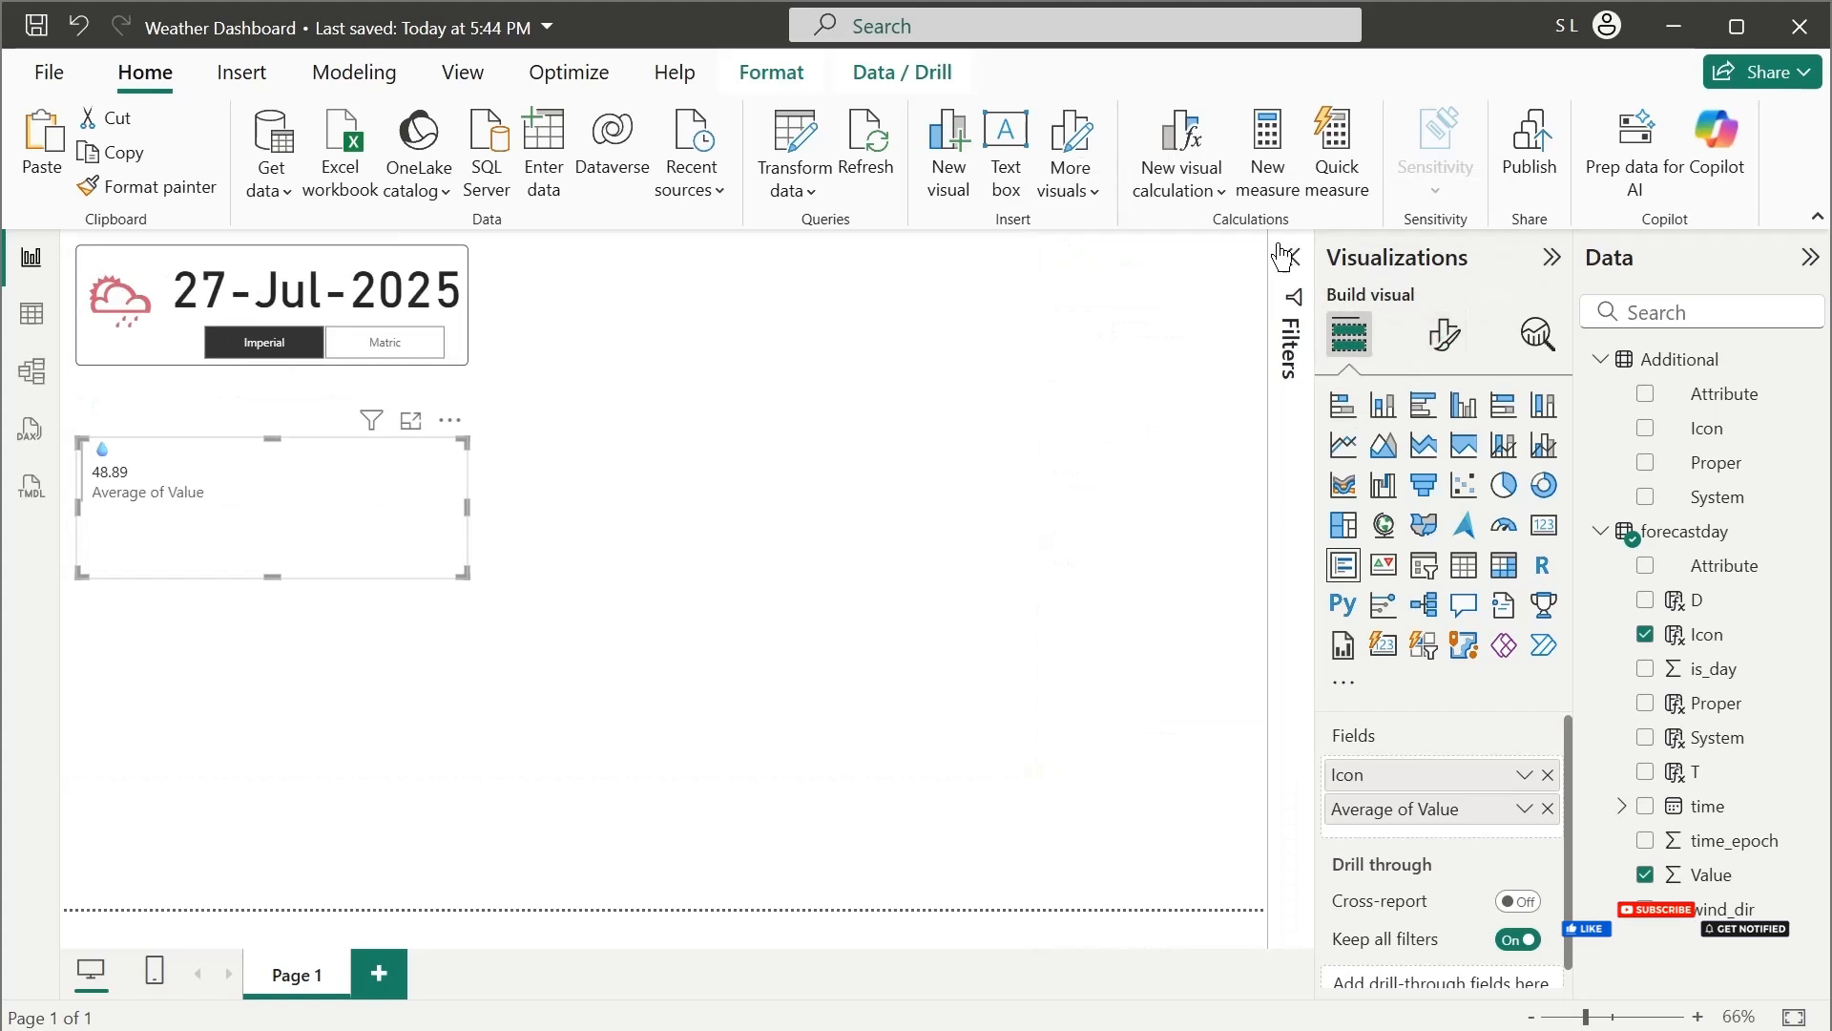
pyautogui.click(1290, 272)
pyautogui.click(1444, 334)
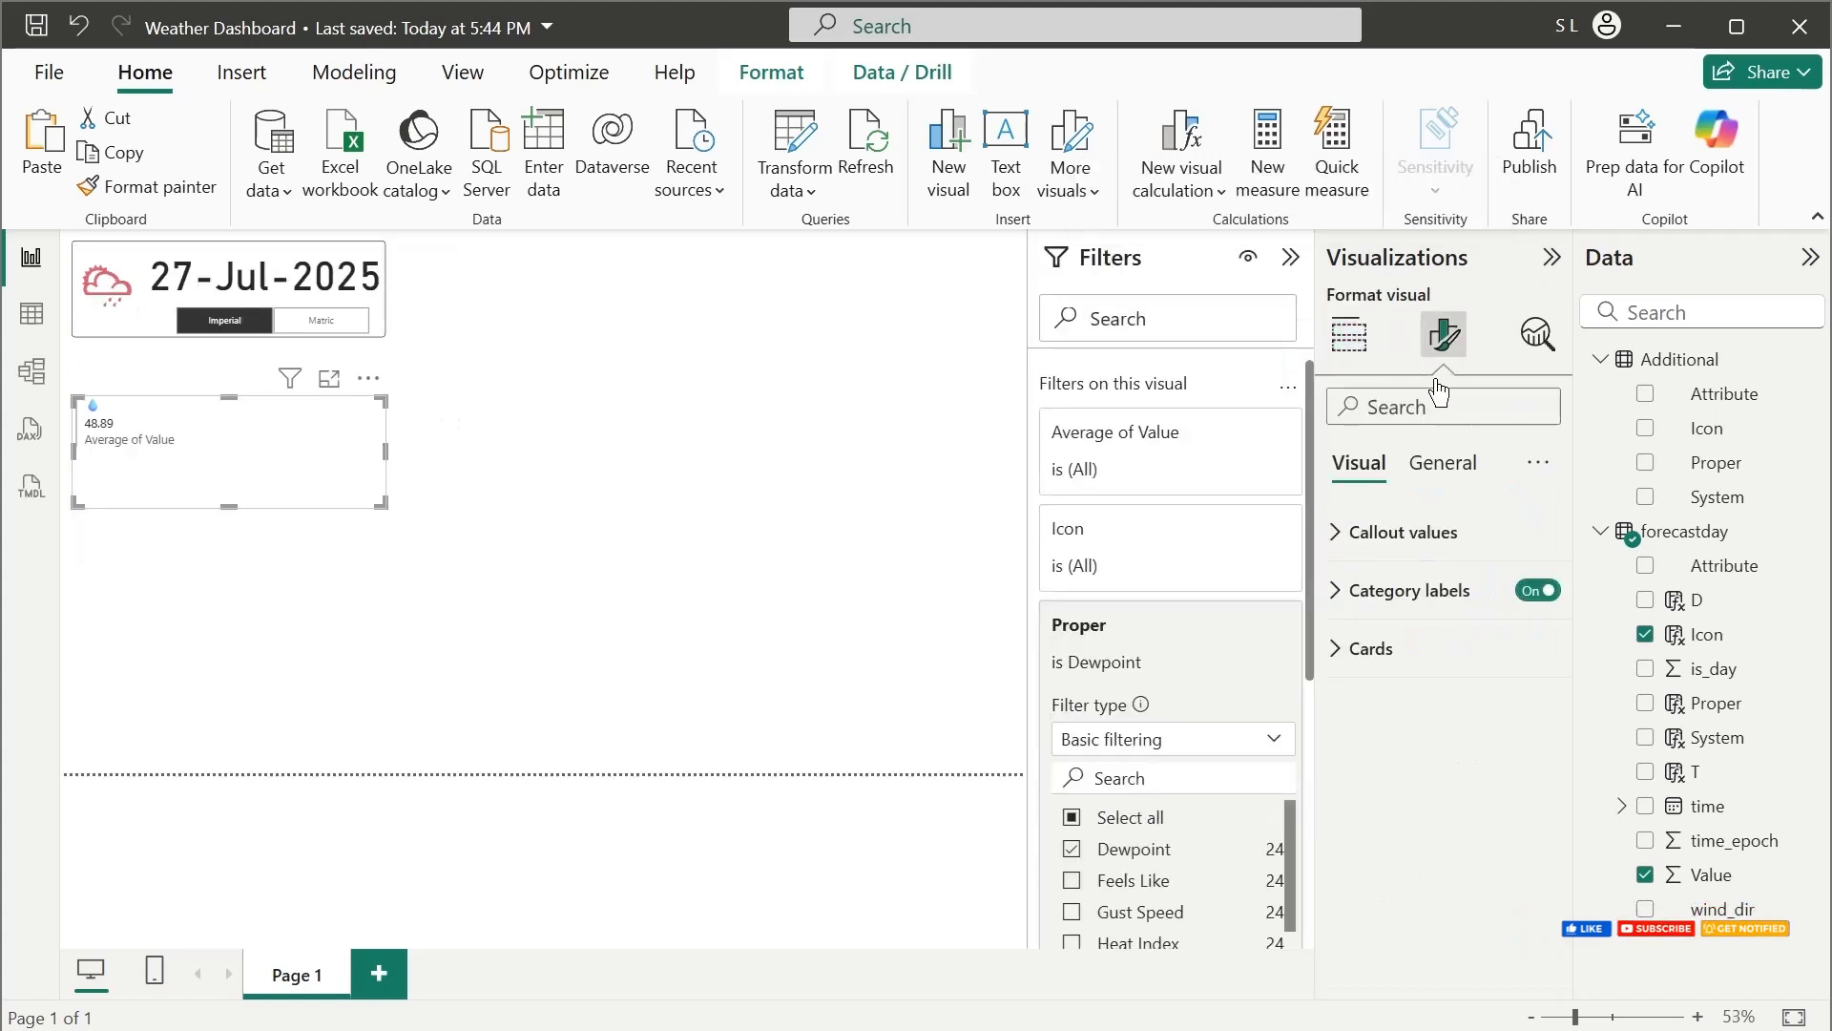
pyautogui.click(1533, 602)
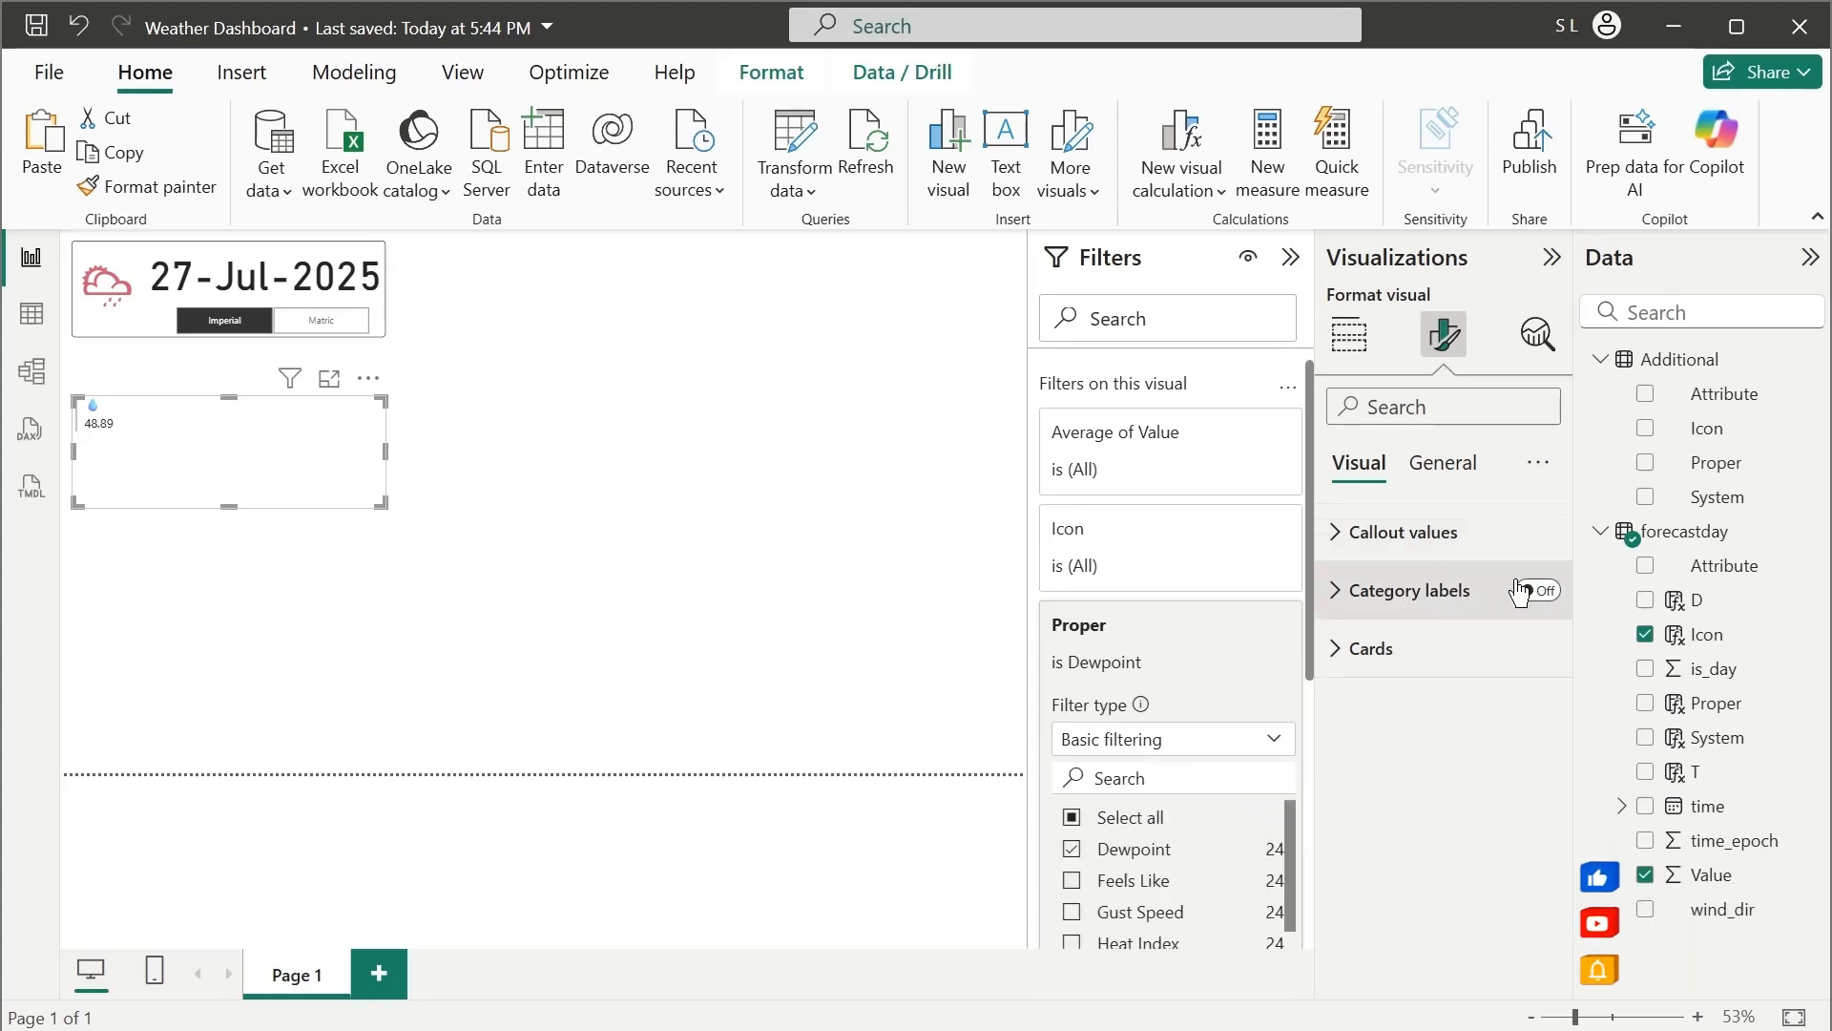
pyautogui.click(1544, 593)
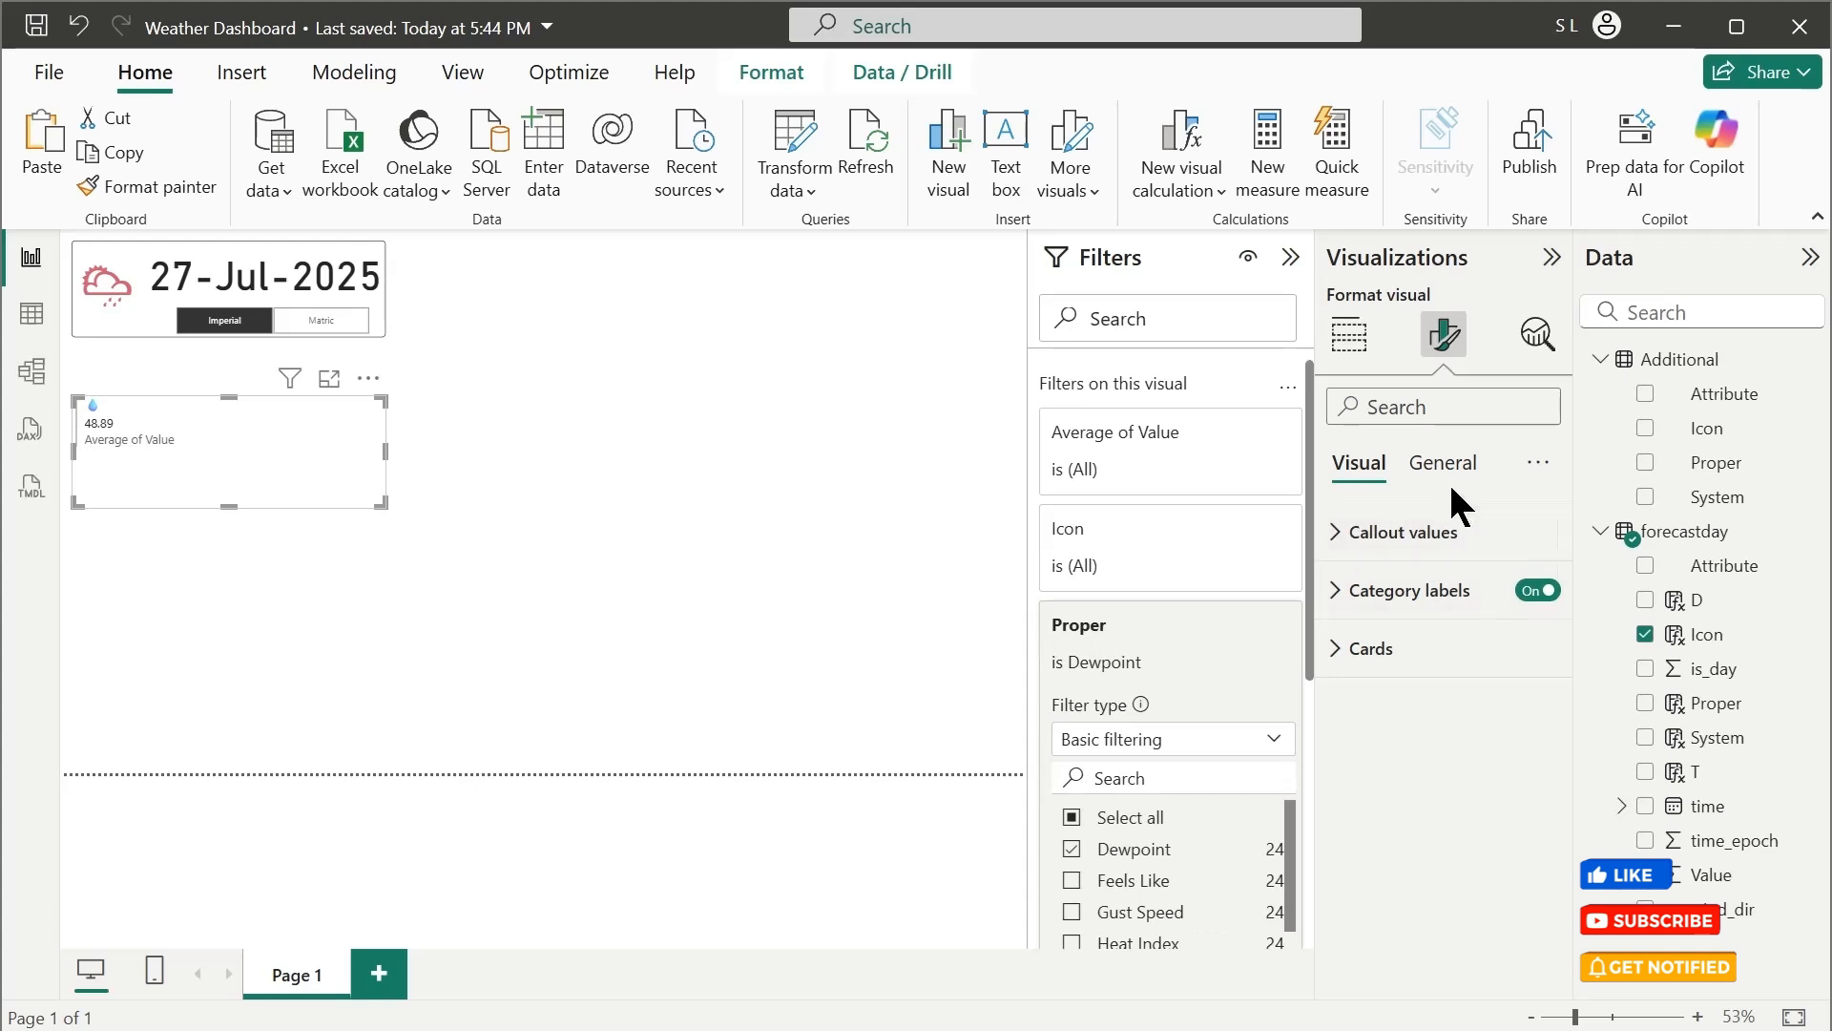
# Rename the multi-row card's averaged Value field to Dewpoint for this visual
pyautogui.click(1355, 334)
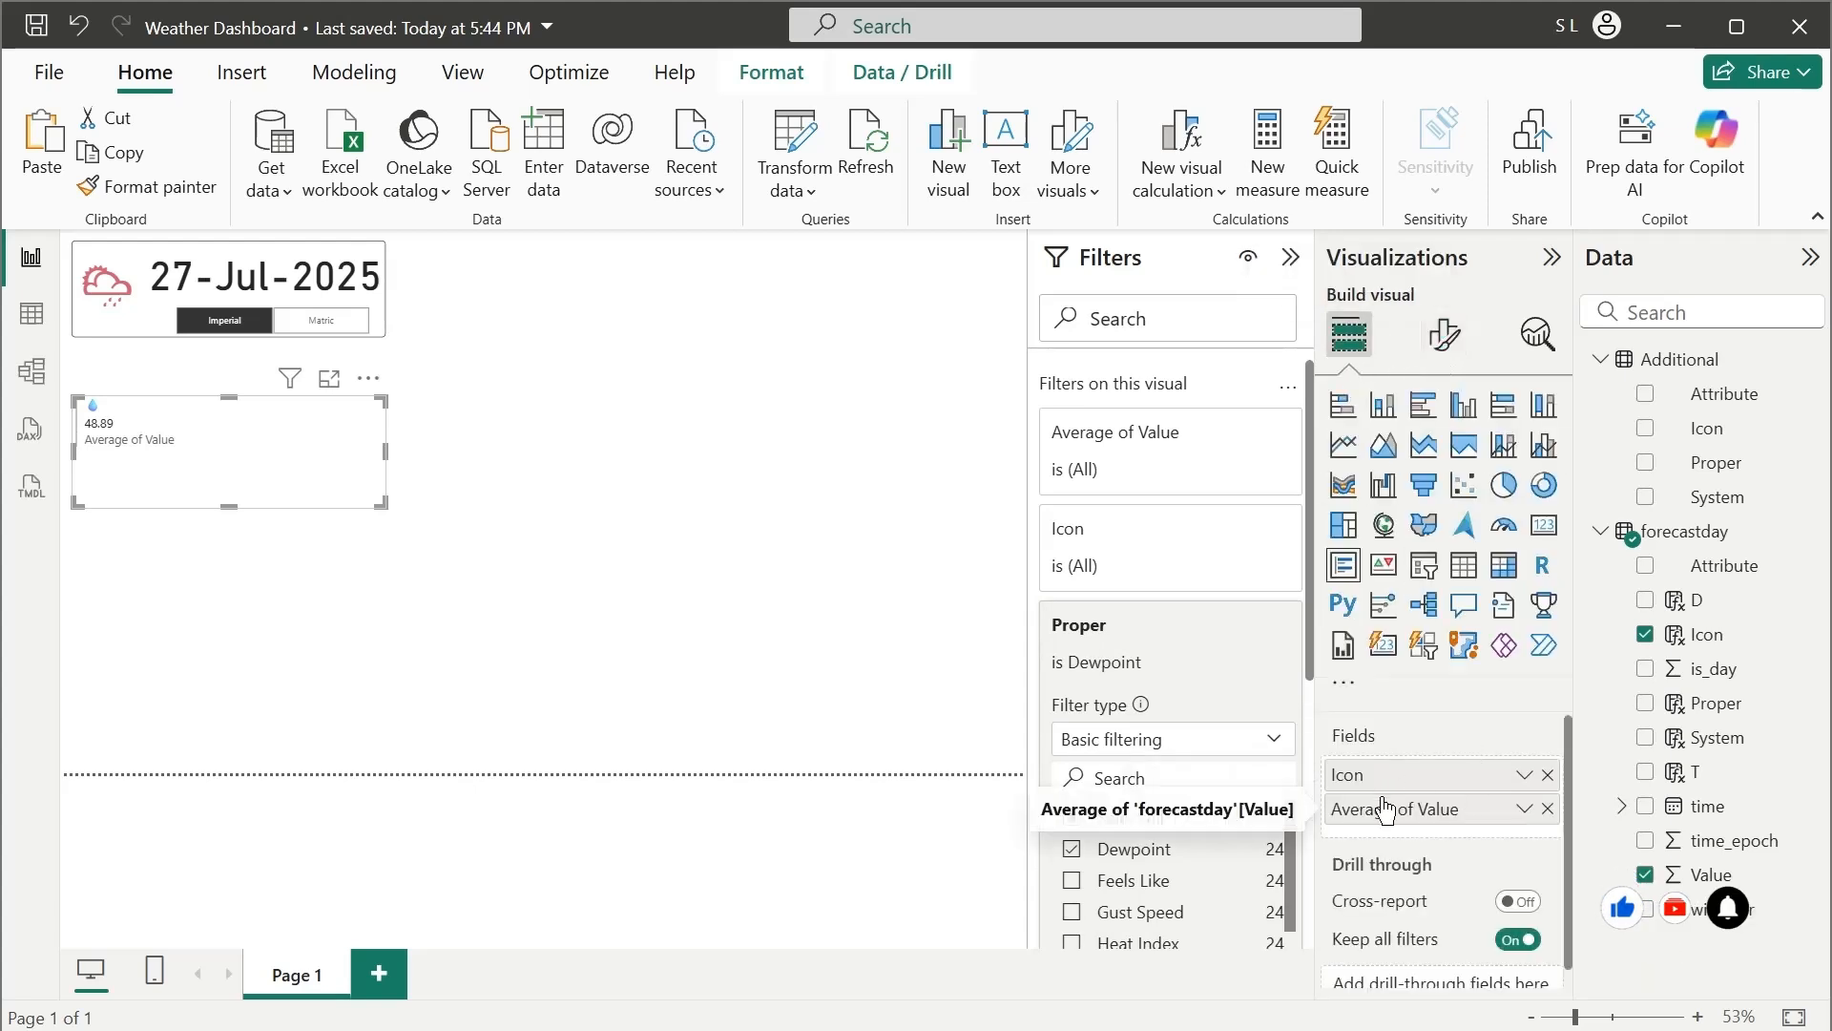
pyautogui.doubleClick(1399, 818)
pyautogui.write('dEWP')
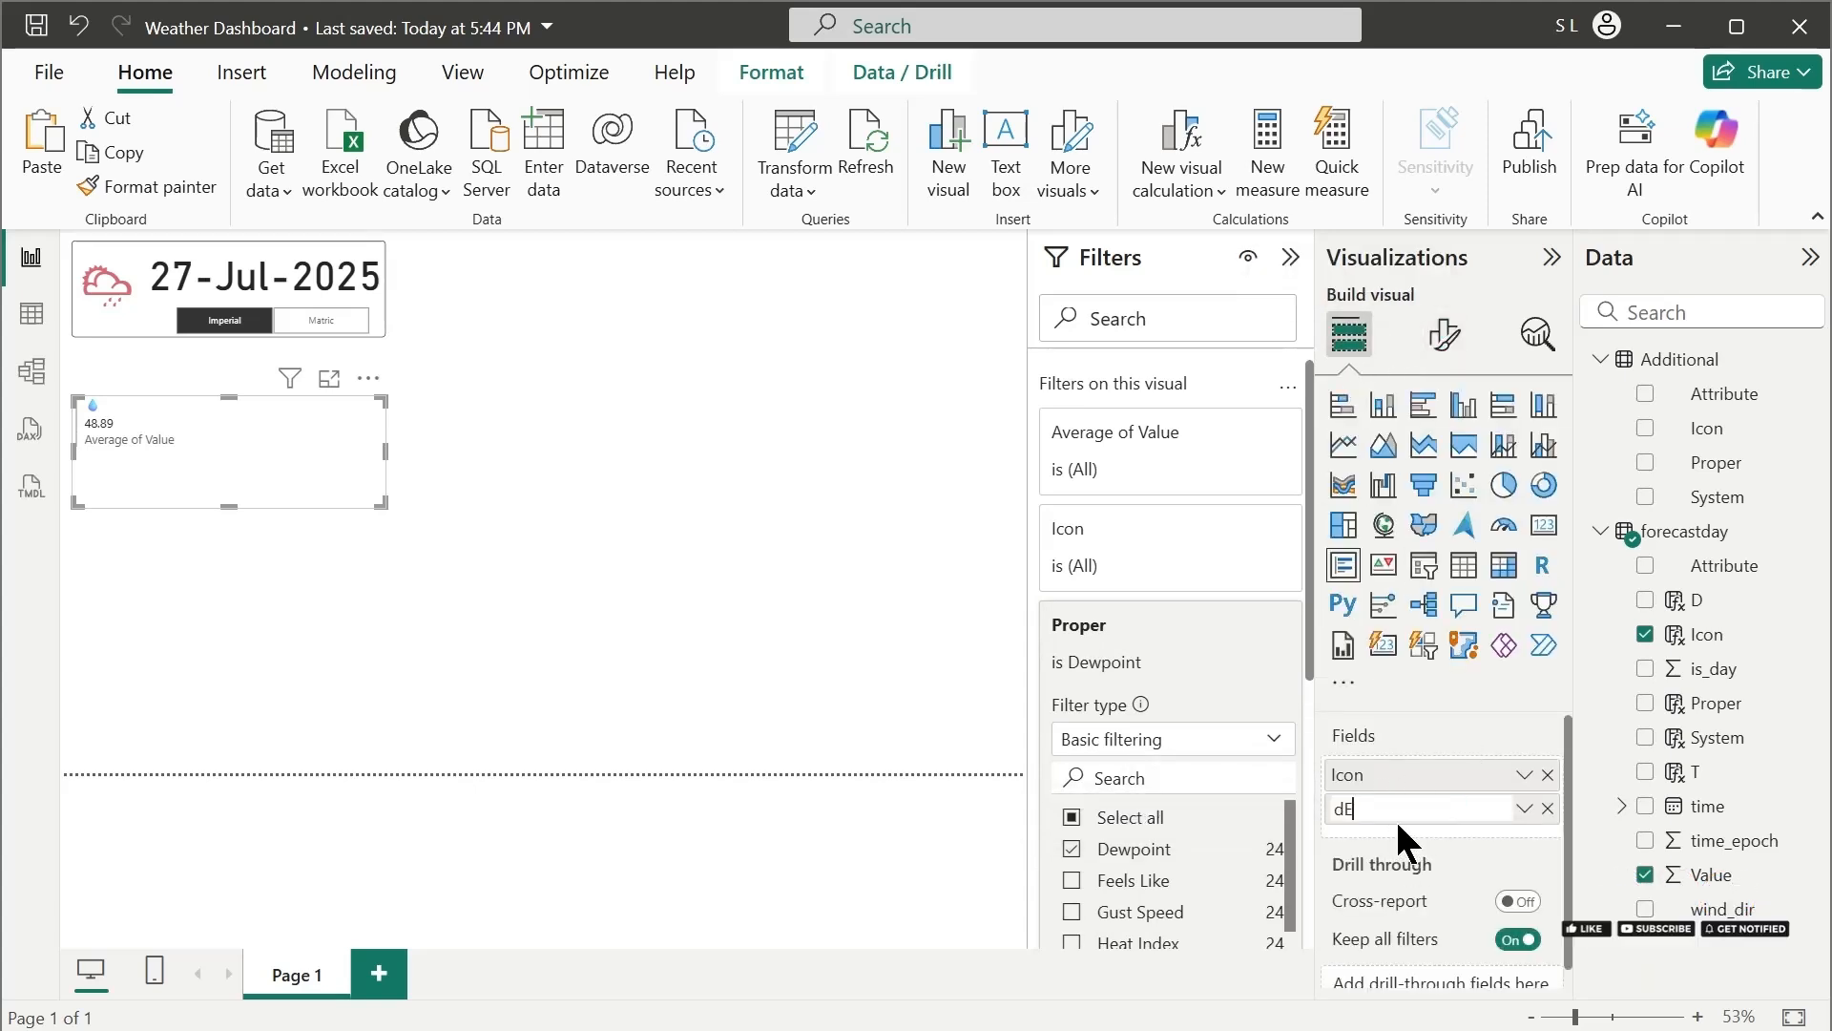
pyautogui.press('BackSpace')
pyautogui.press('BackSpace')
pyautogui.press('BackSpace')
pyautogui.press('BackSpace')
pyautogui.write('De')
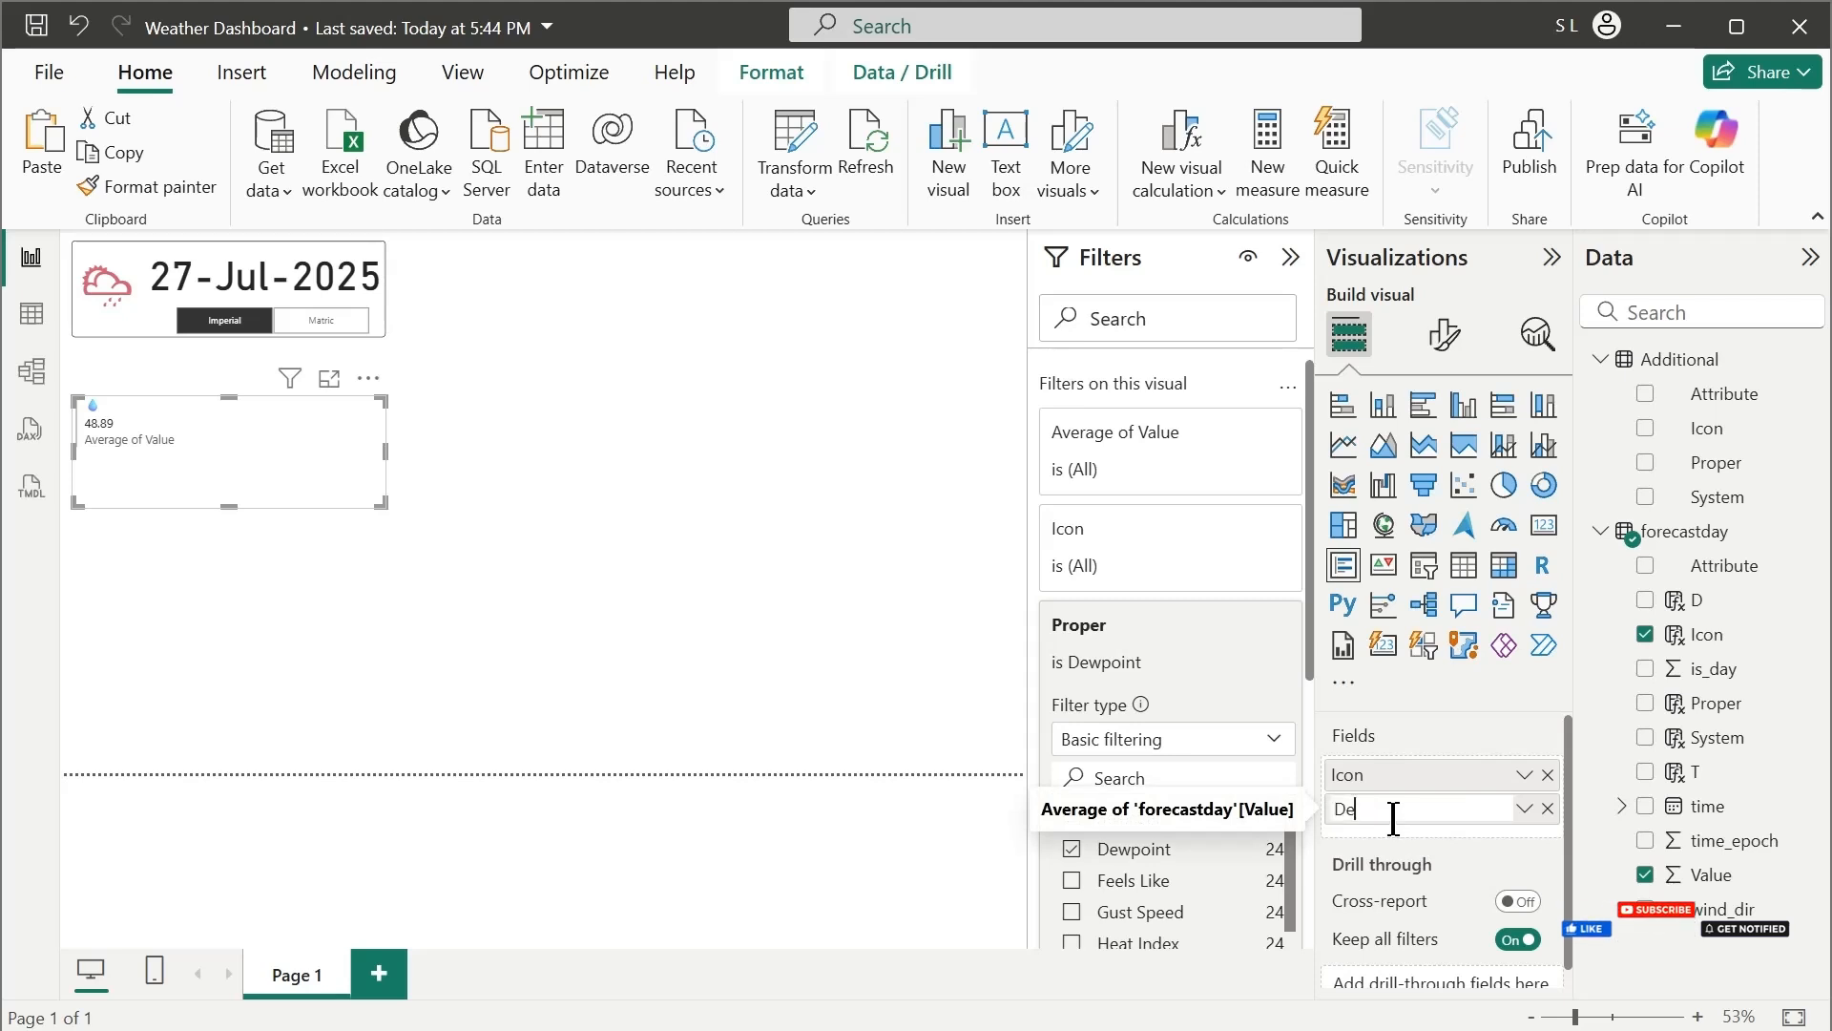
pyautogui.write('wpoint')
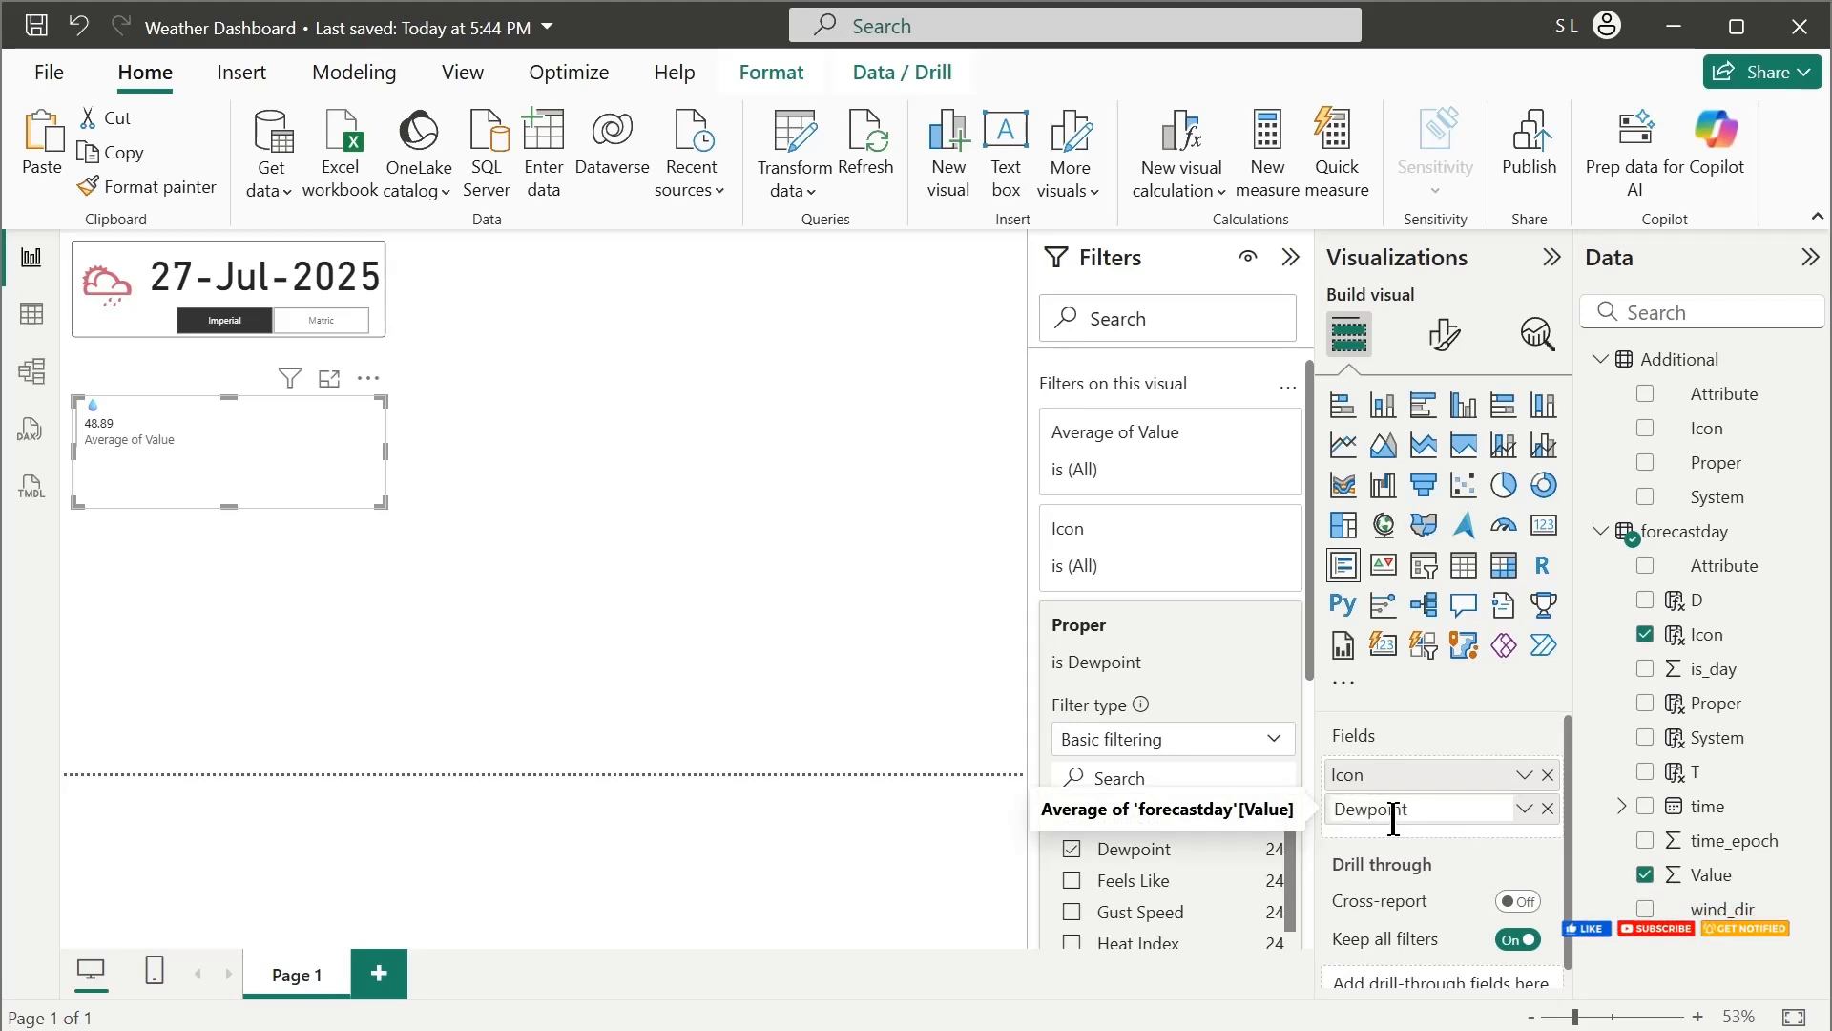
pyautogui.press('Return')
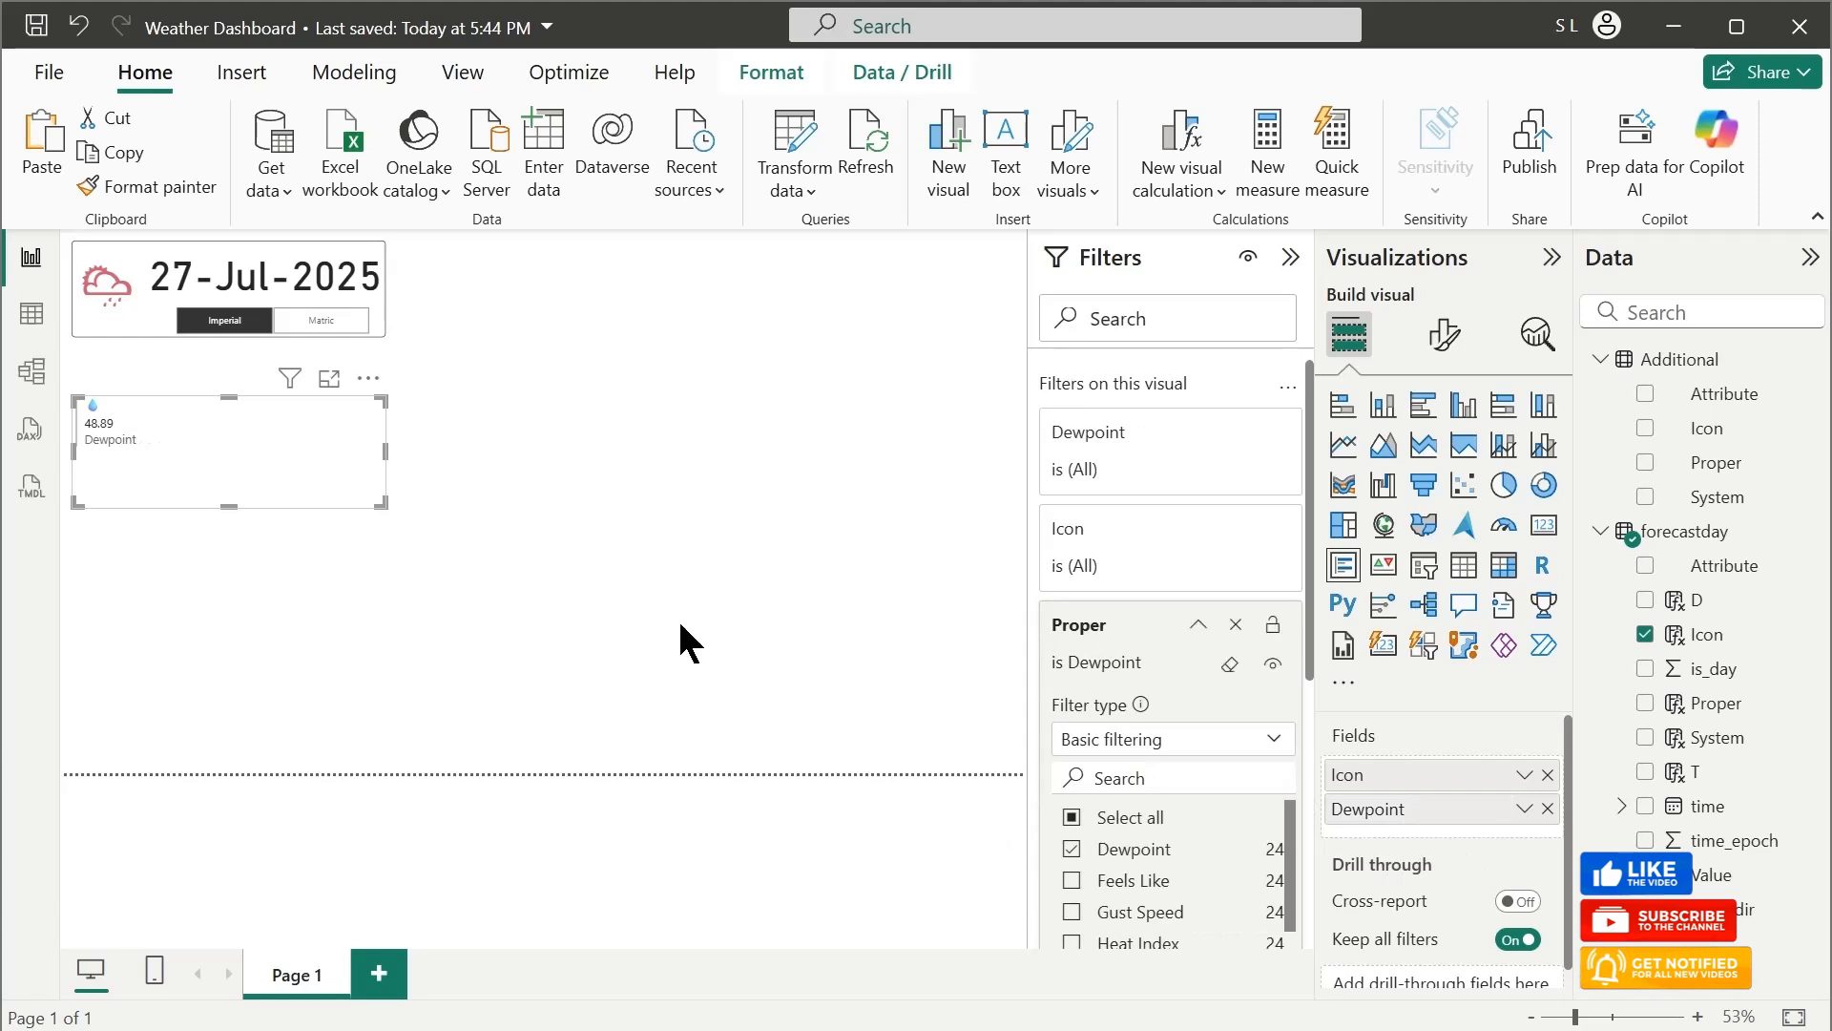
# Set the font size of the Dewpoint card's callout values to 30
pyautogui.click(1444, 336)
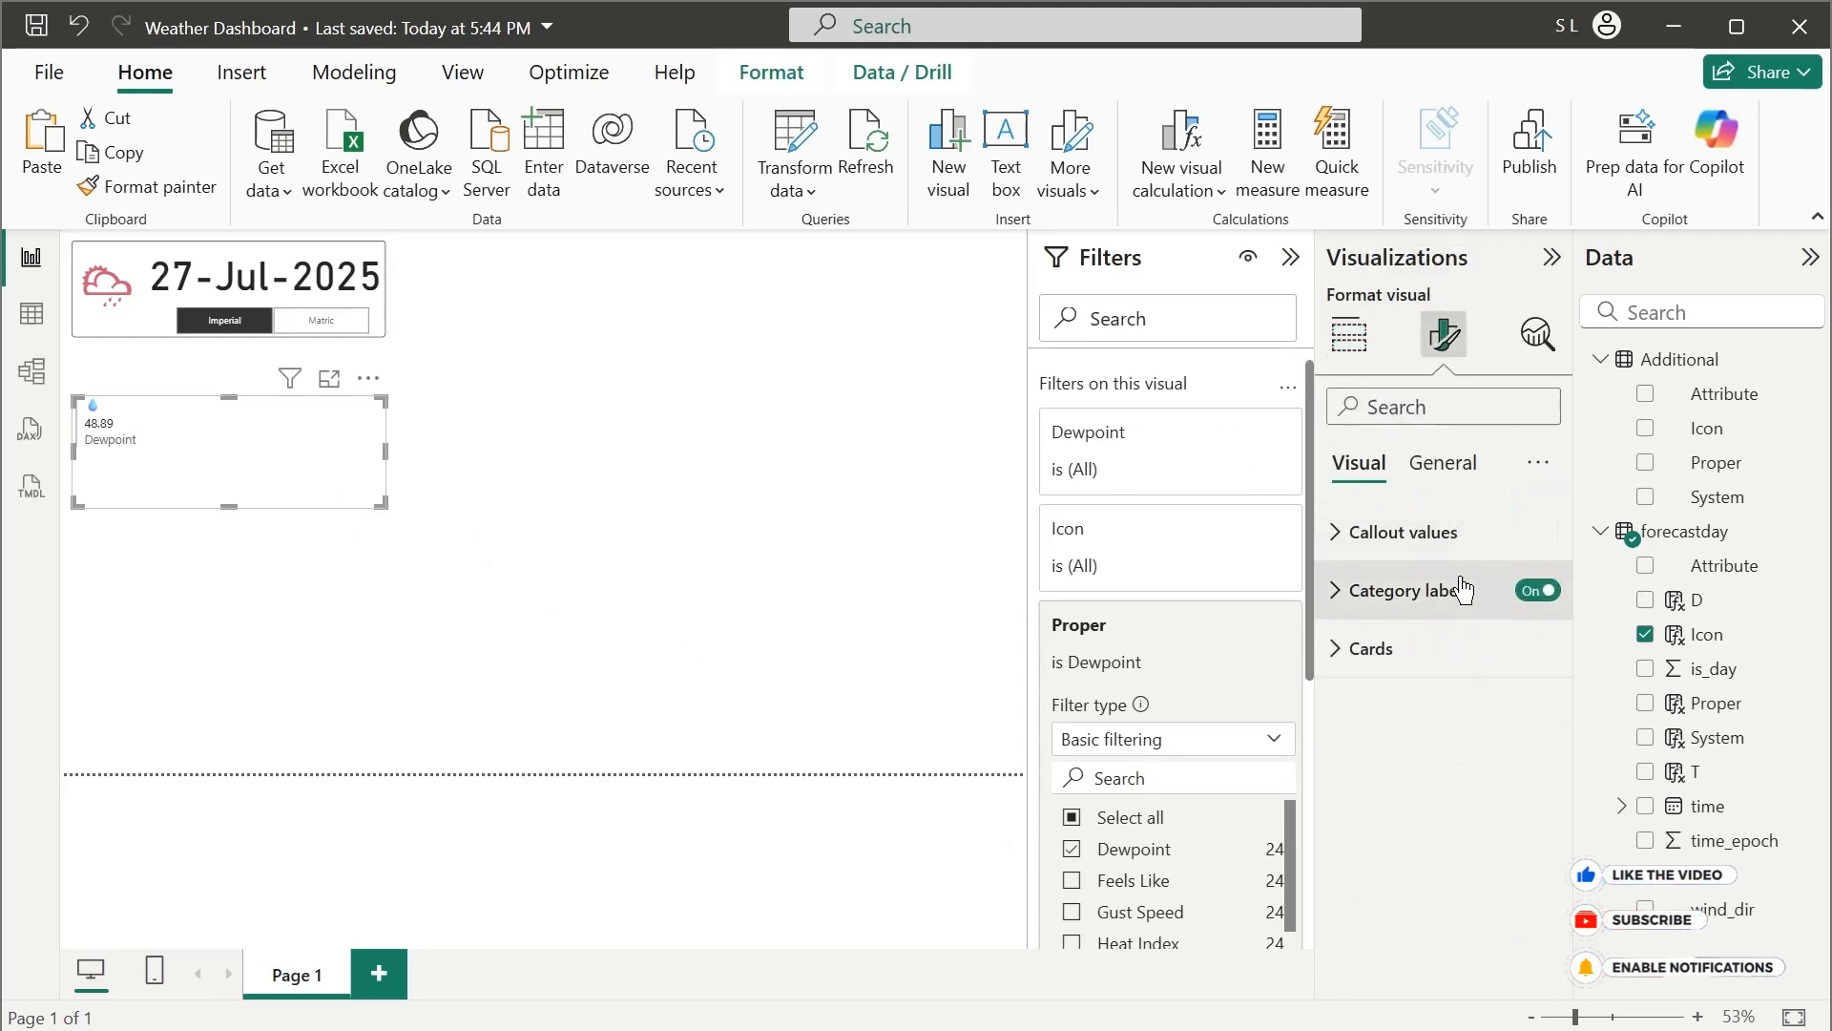
pyautogui.click(1374, 532)
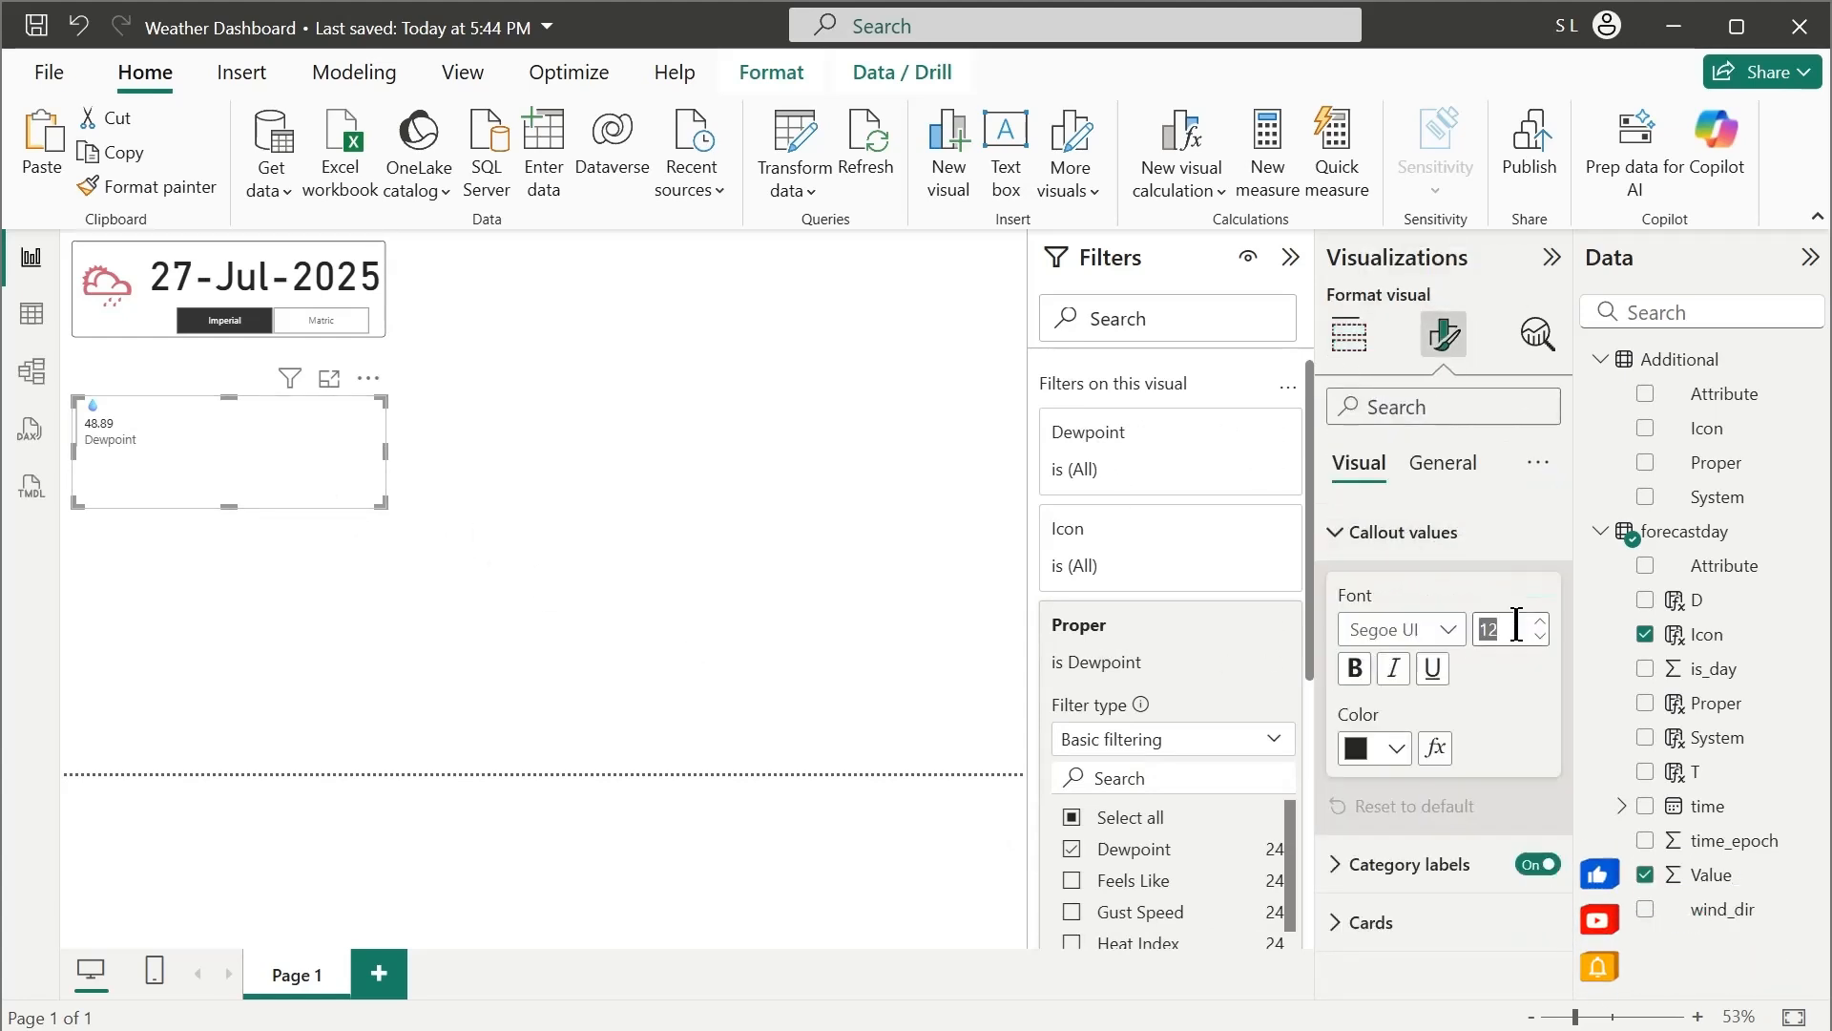
pyautogui.write('30')
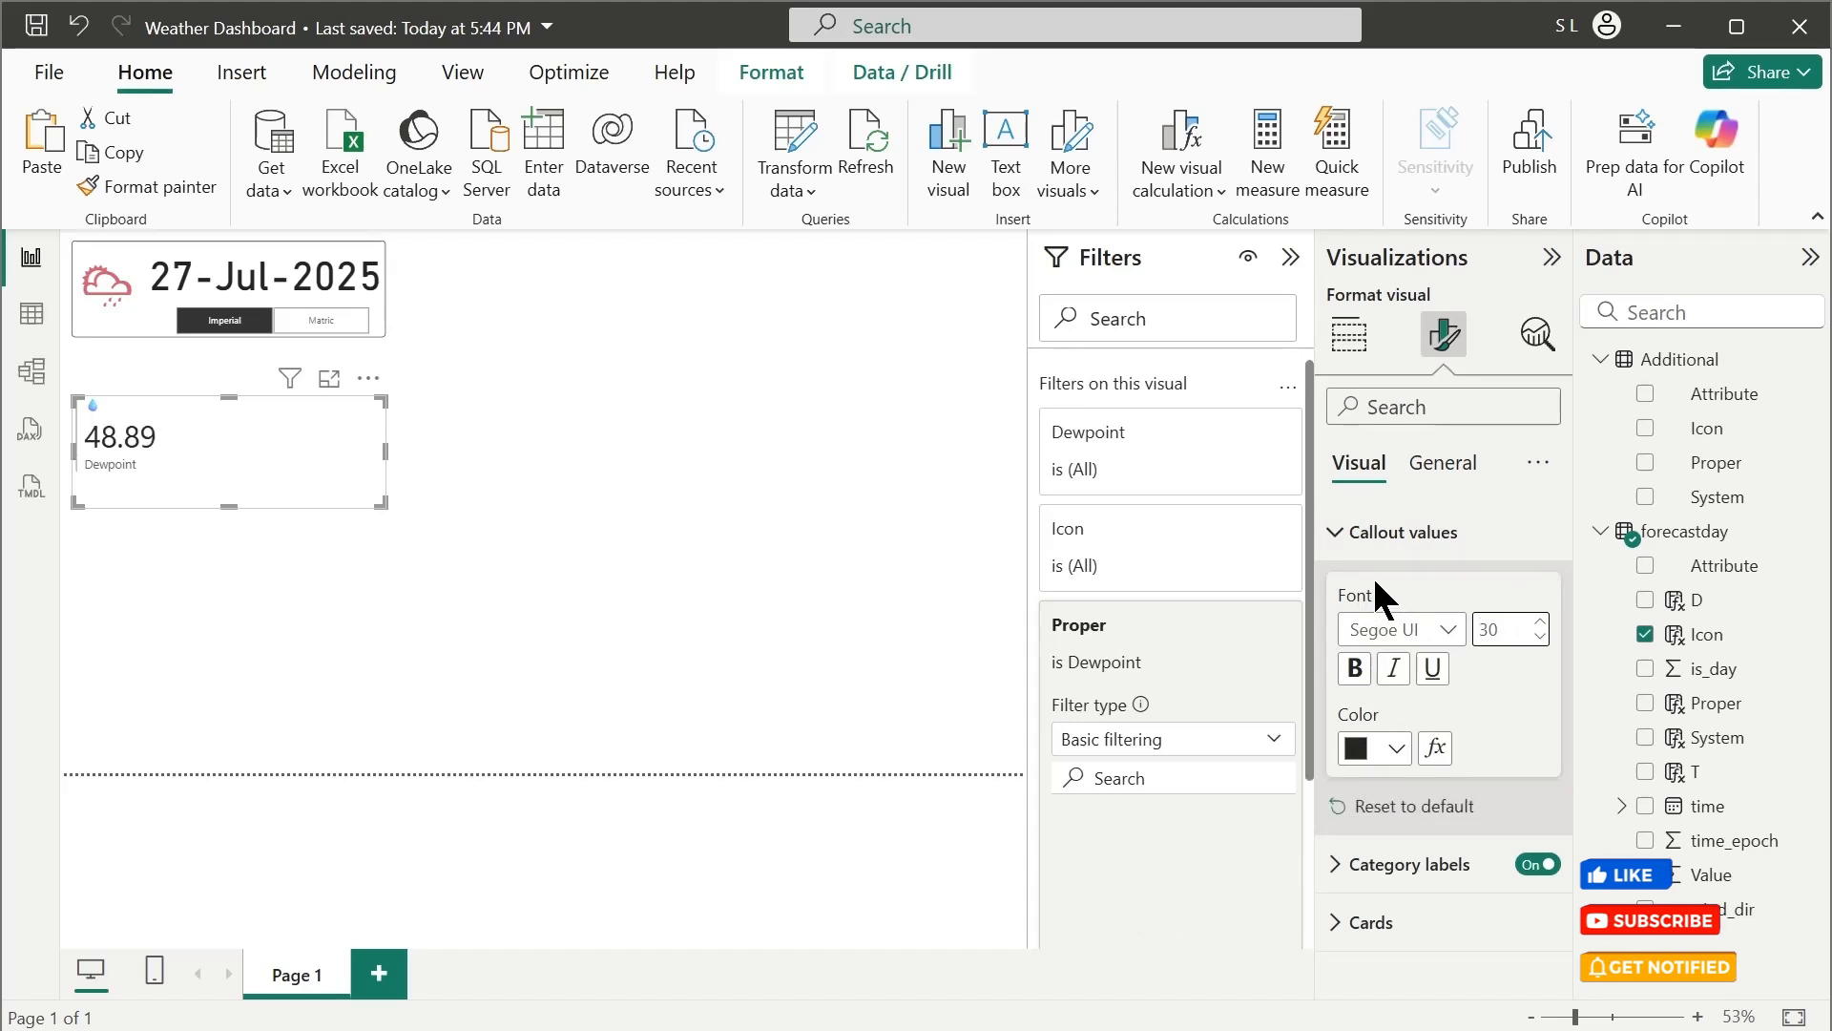
# Undo the Dewpoint card's callout font size change and set its card title font size to 40 to enlarge the icon
pyautogui.hotkey('ctrl', 'z')
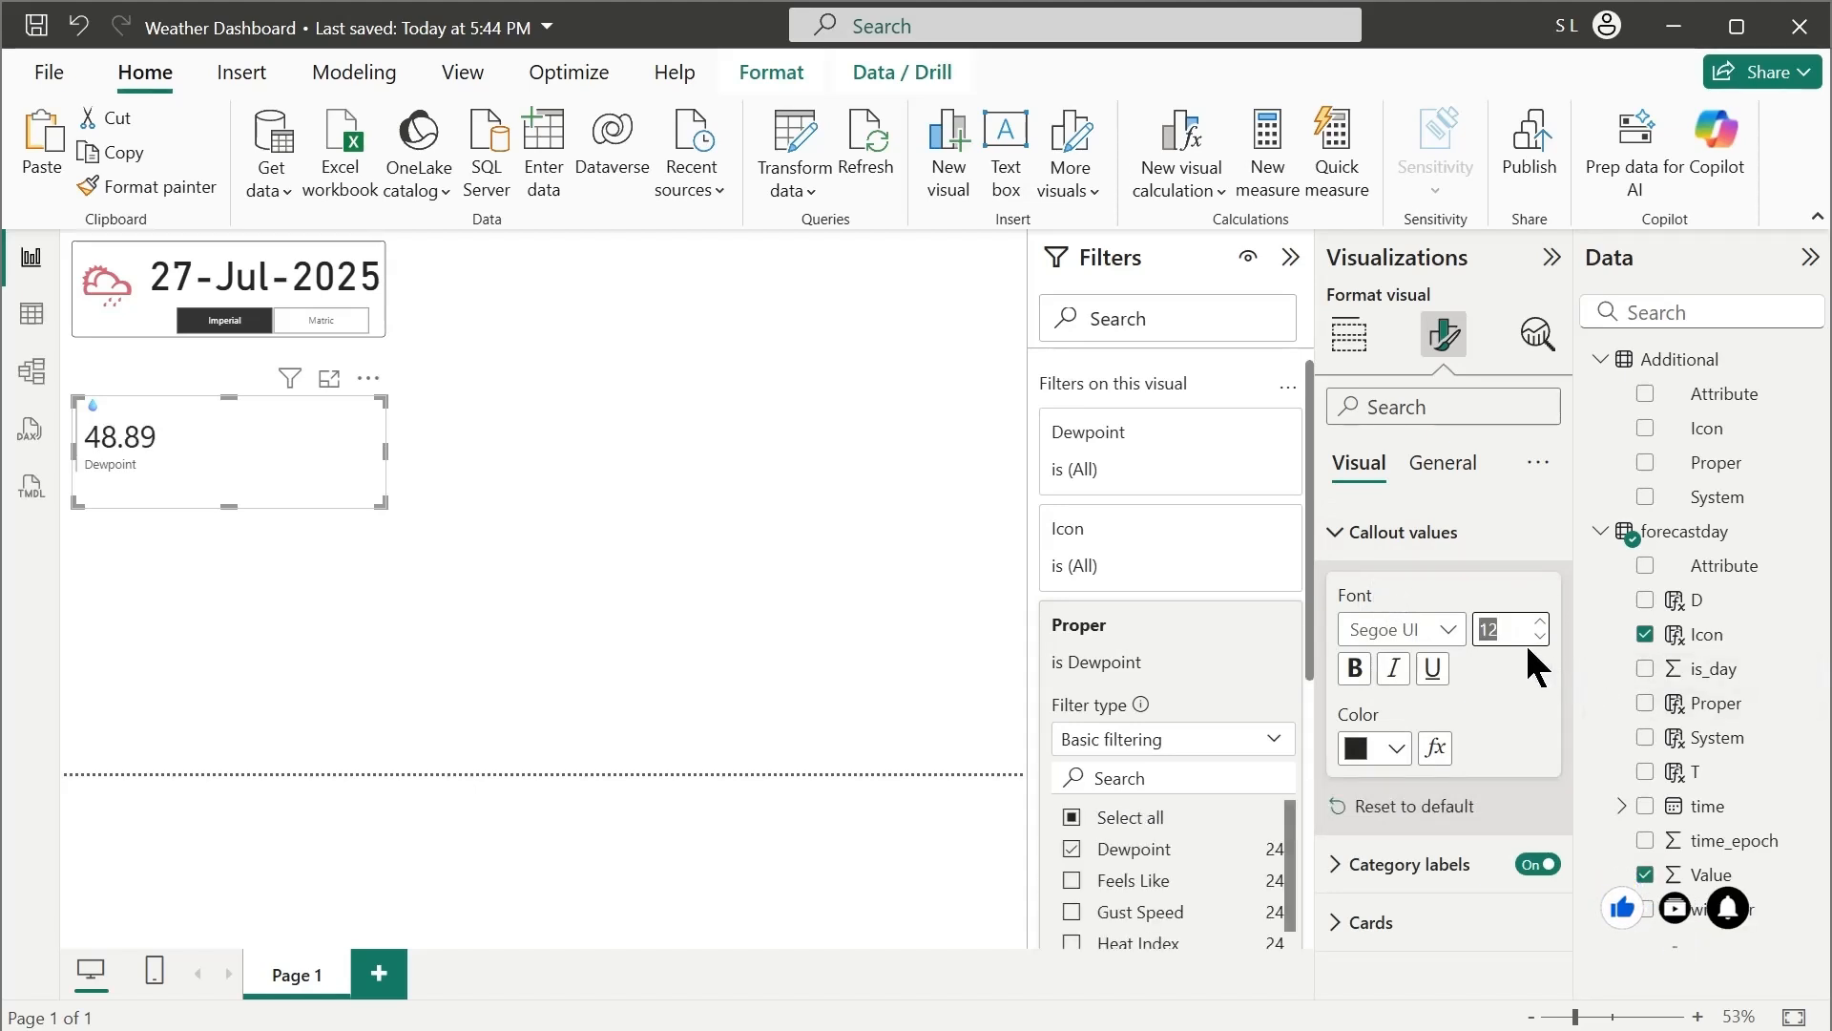
pyautogui.click(1382, 536)
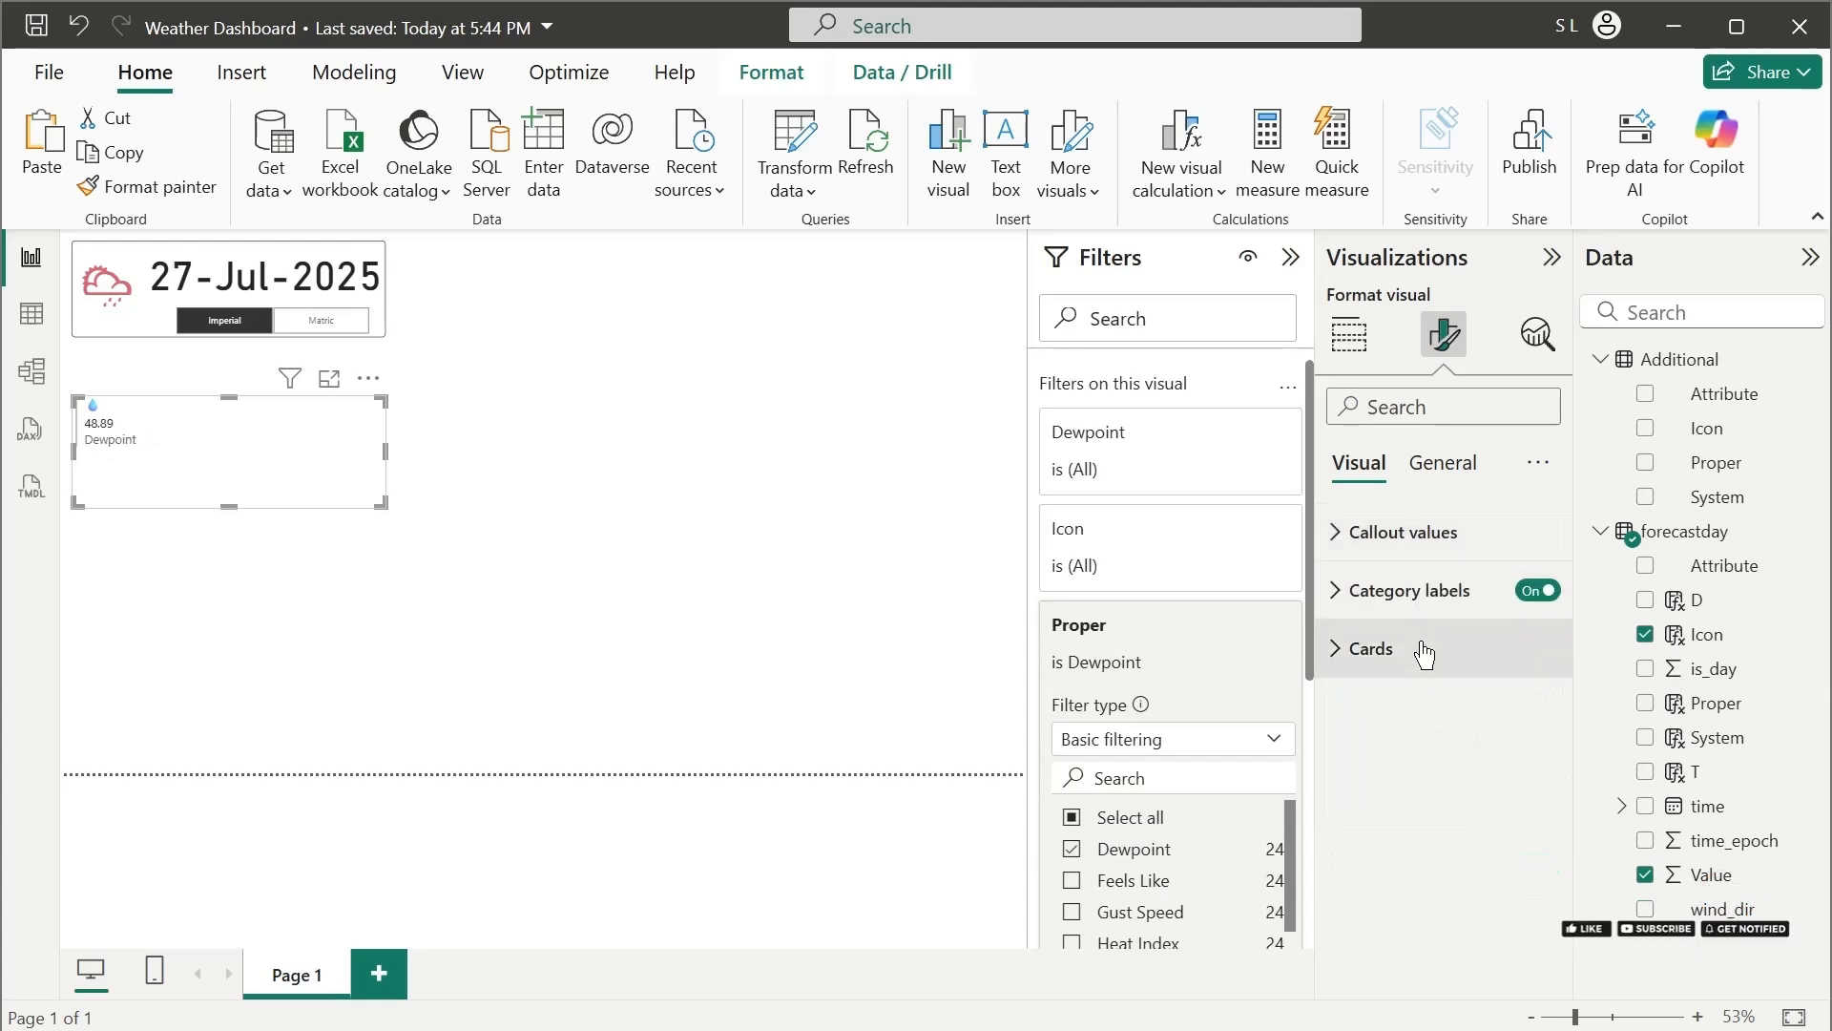
pyautogui.click(1374, 649)
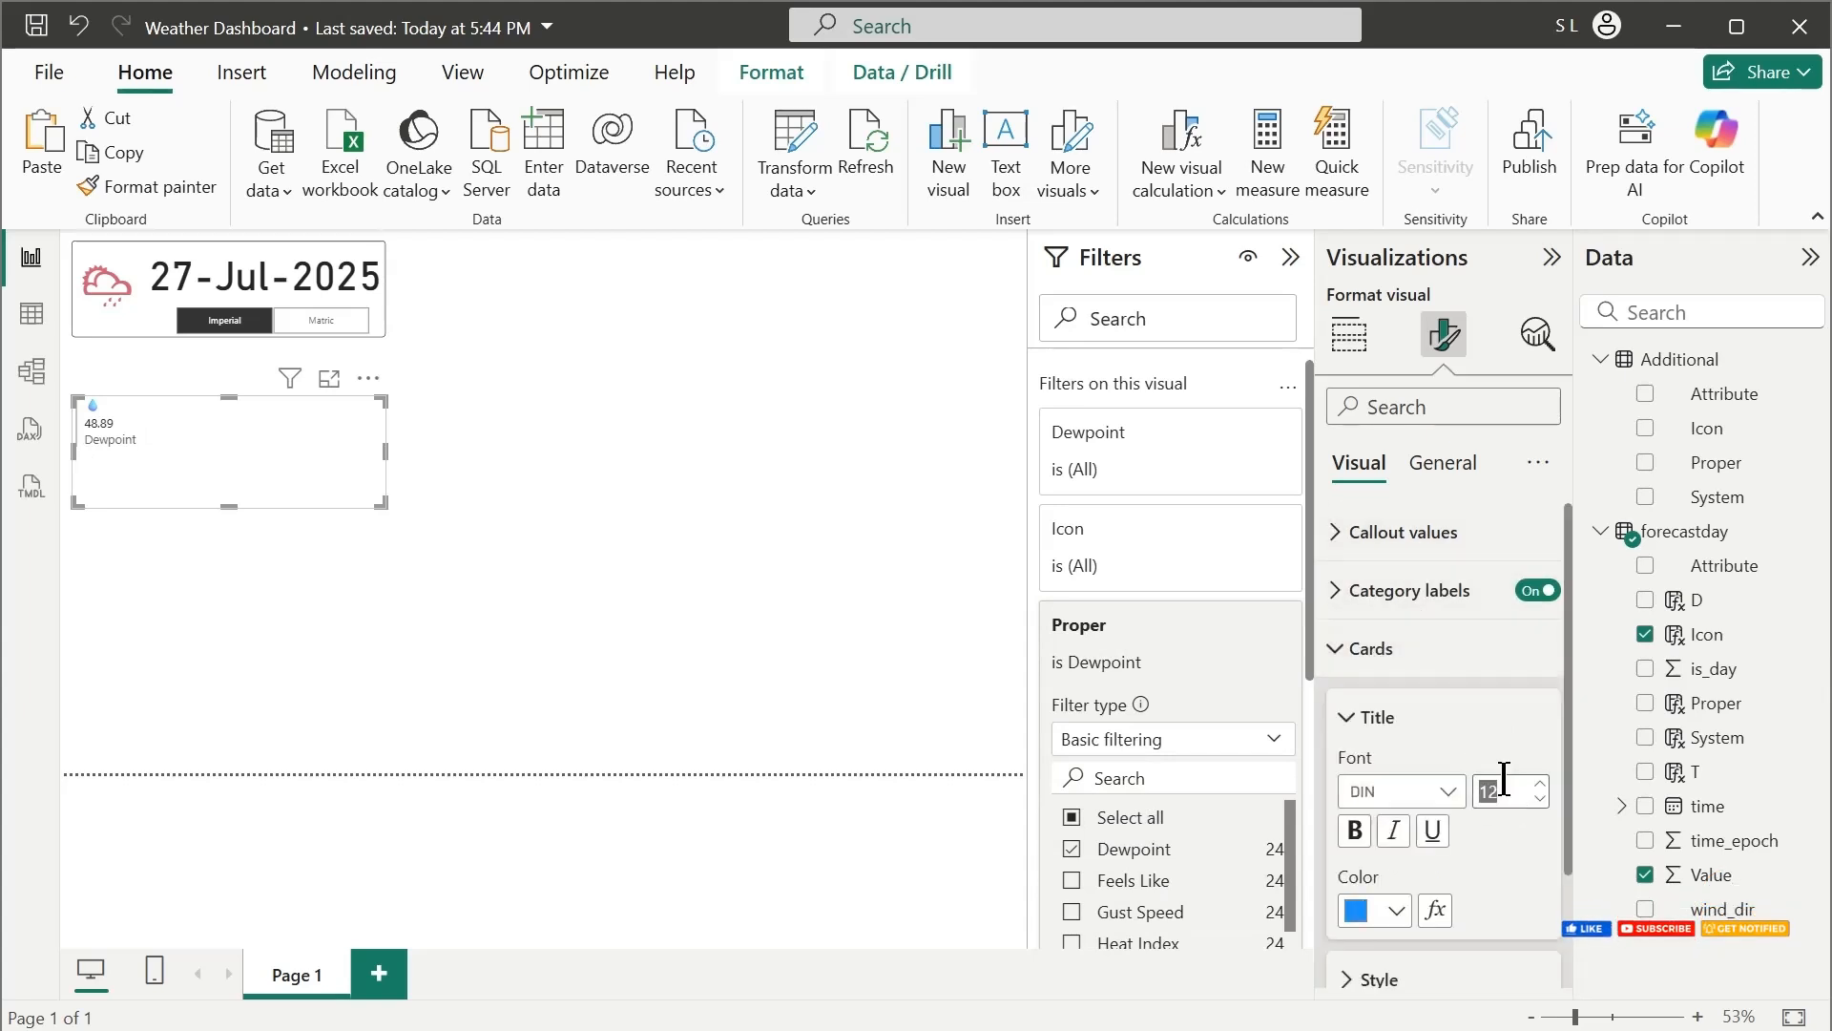
pyautogui.write('30')
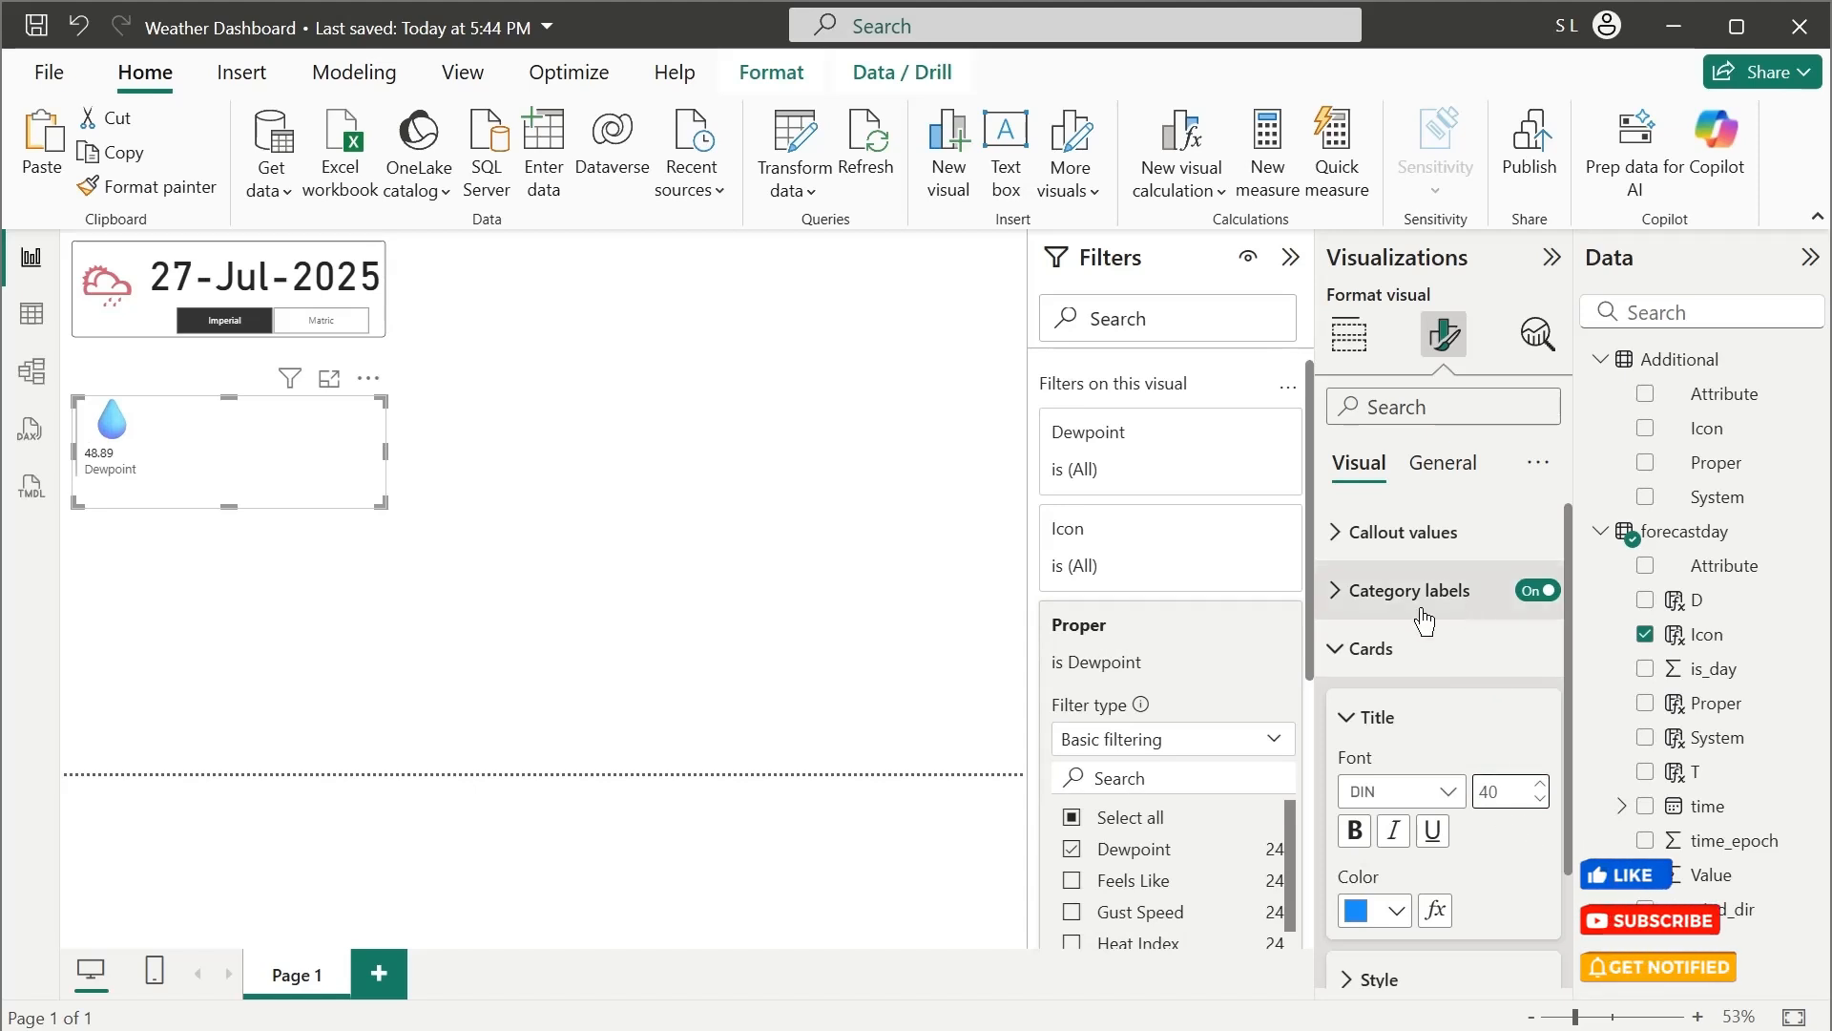
# Set the Dewpoint card's callout value font size to 20, then narrow the card and align it directly below the header box
pyautogui.click(1426, 532)
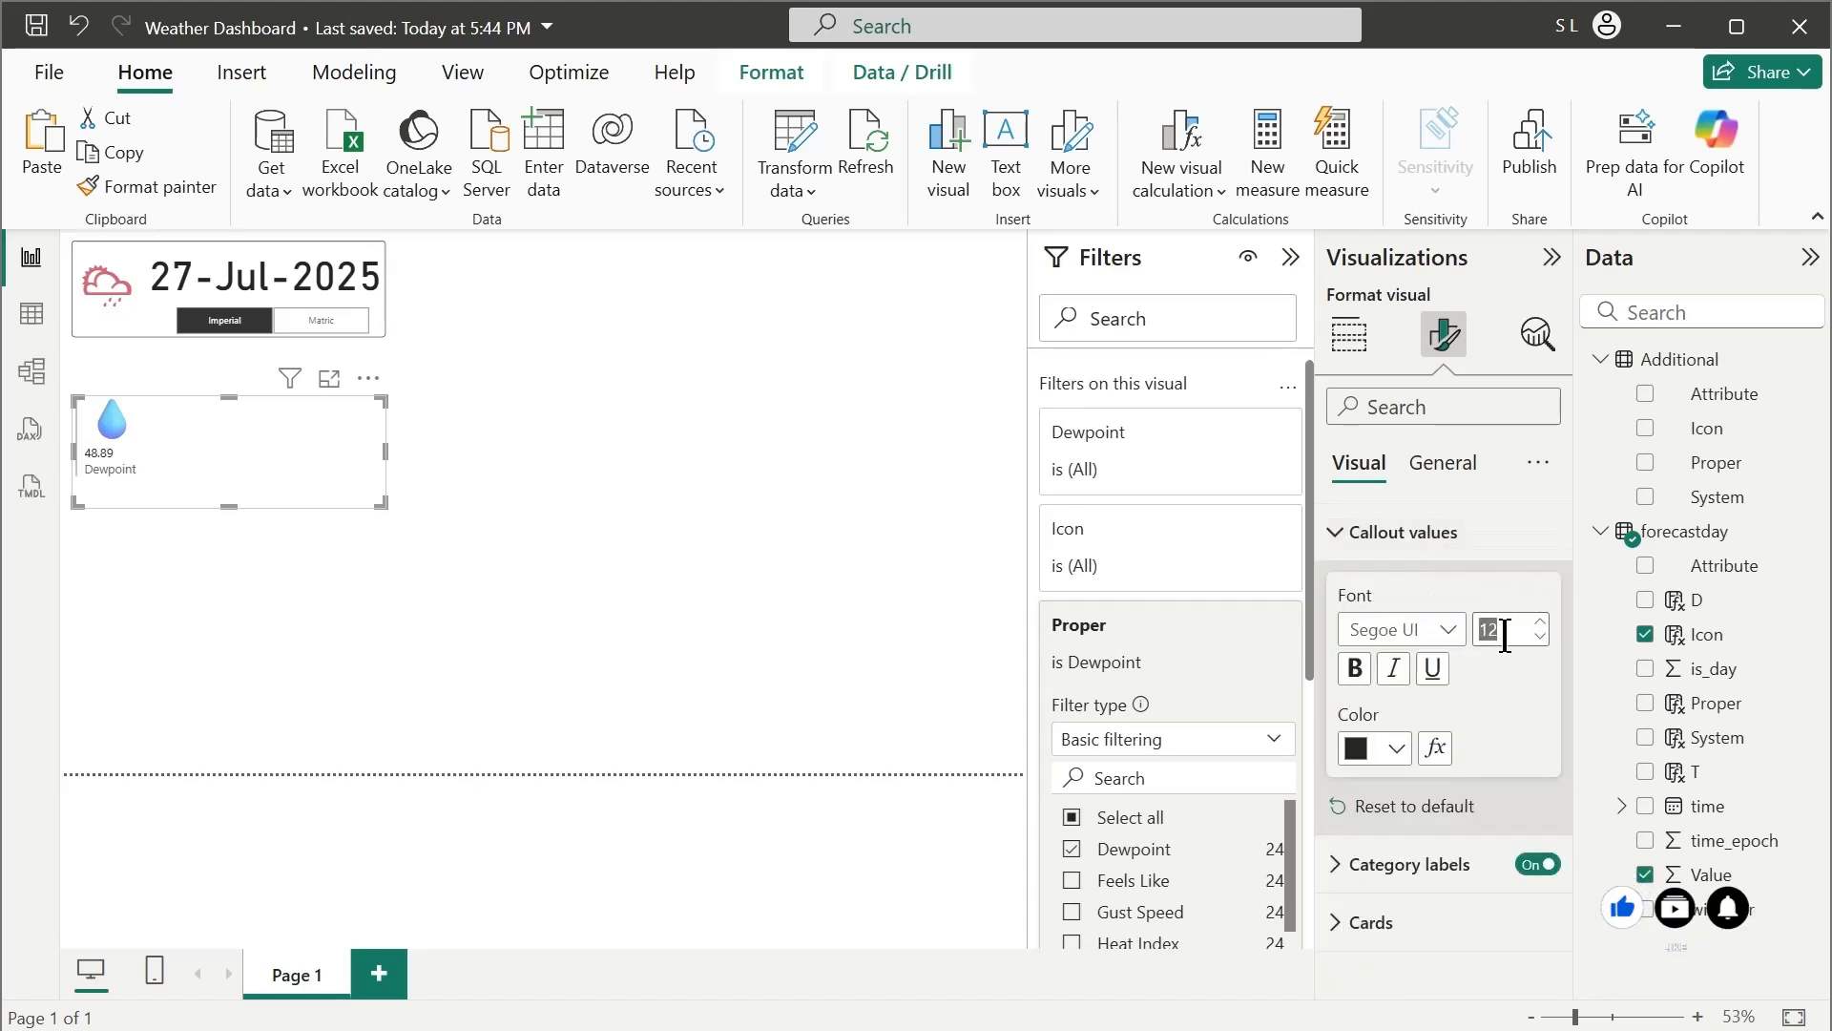
pyautogui.click(1505, 635)
pyautogui.write('20')
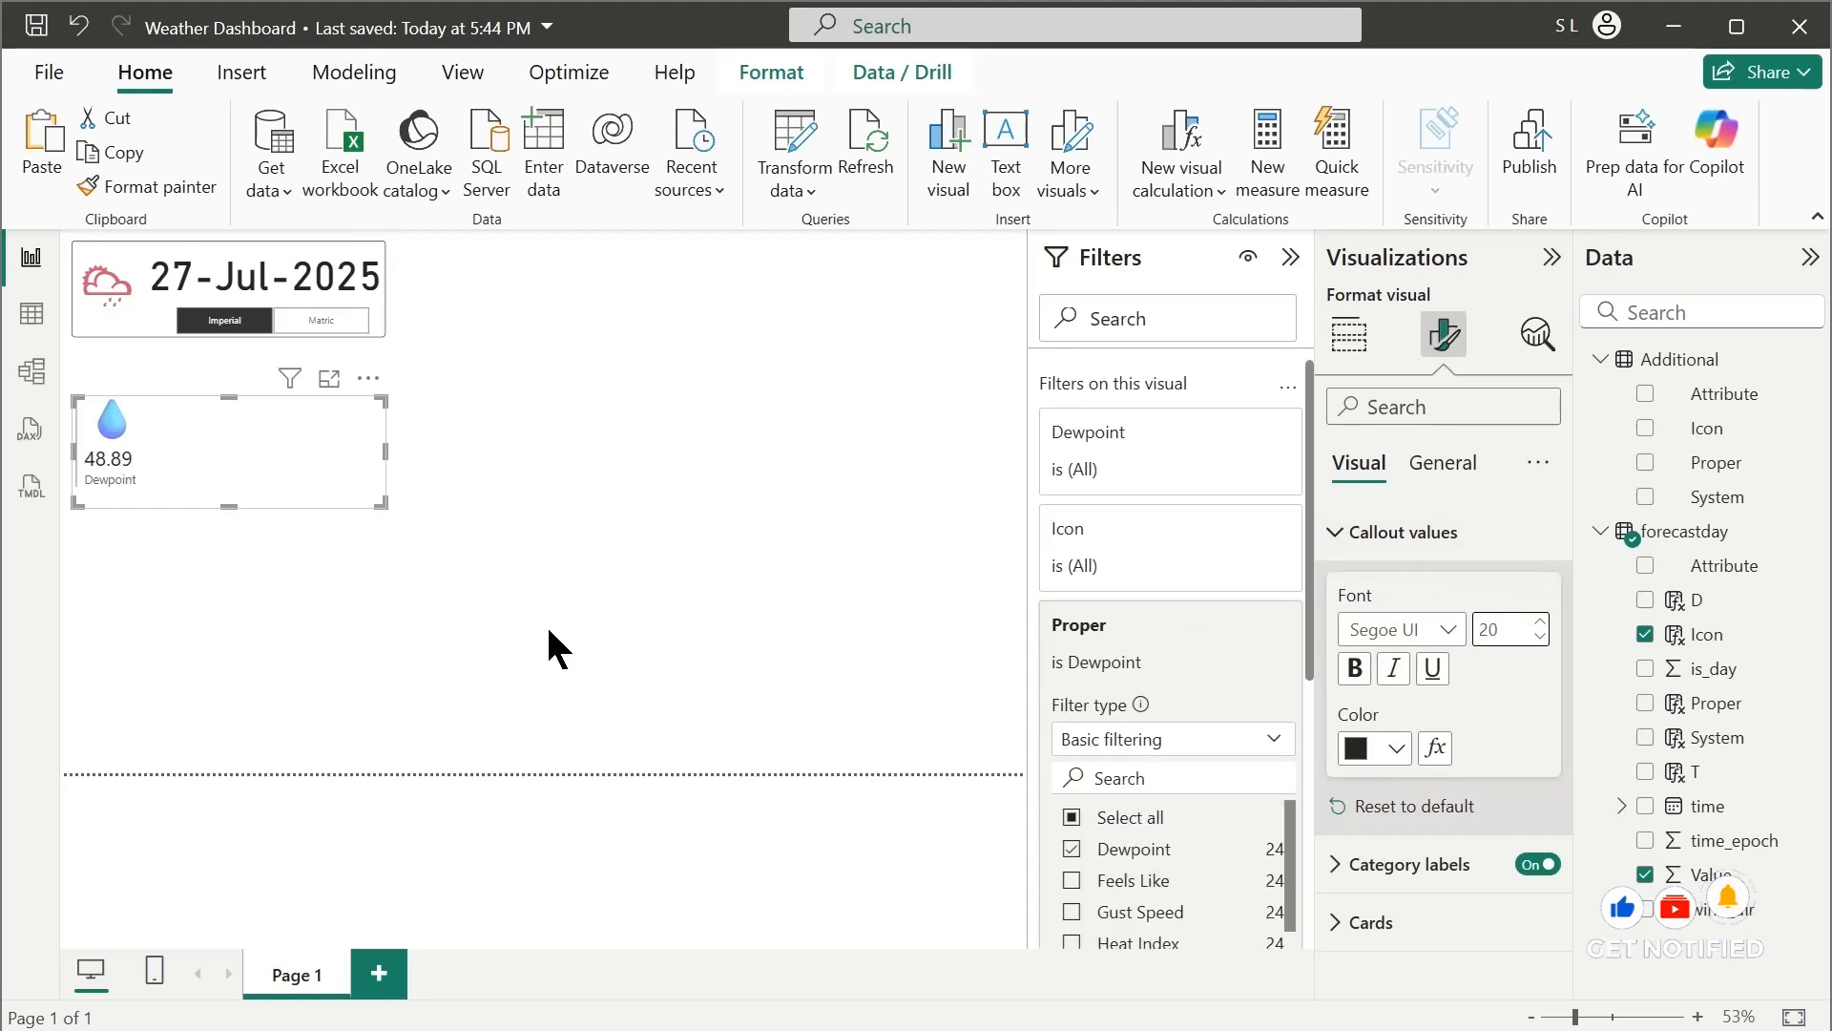
pyautogui.moveTo(385, 454); pyautogui.dragTo(120, 438)
# Set the rounded corners of the Dewpoint card's visual border to 5 px
pyautogui.click(1349, 334)
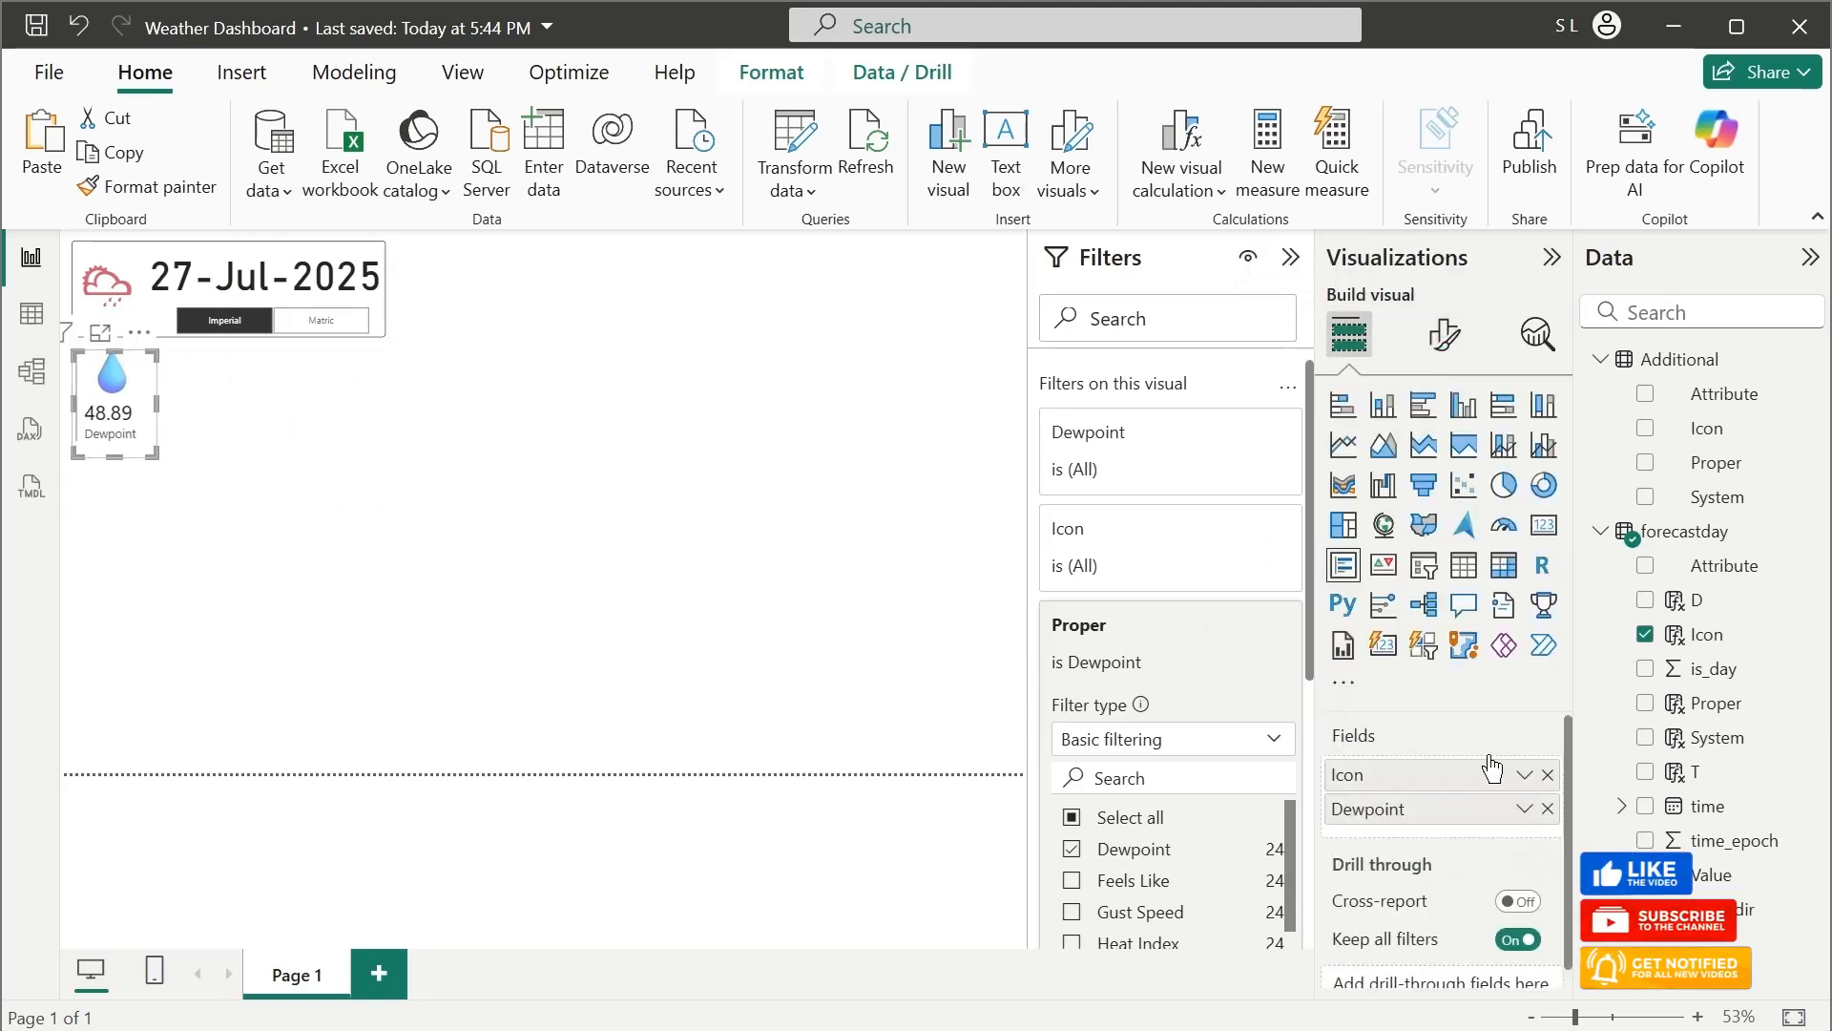
pyautogui.click(1439, 335)
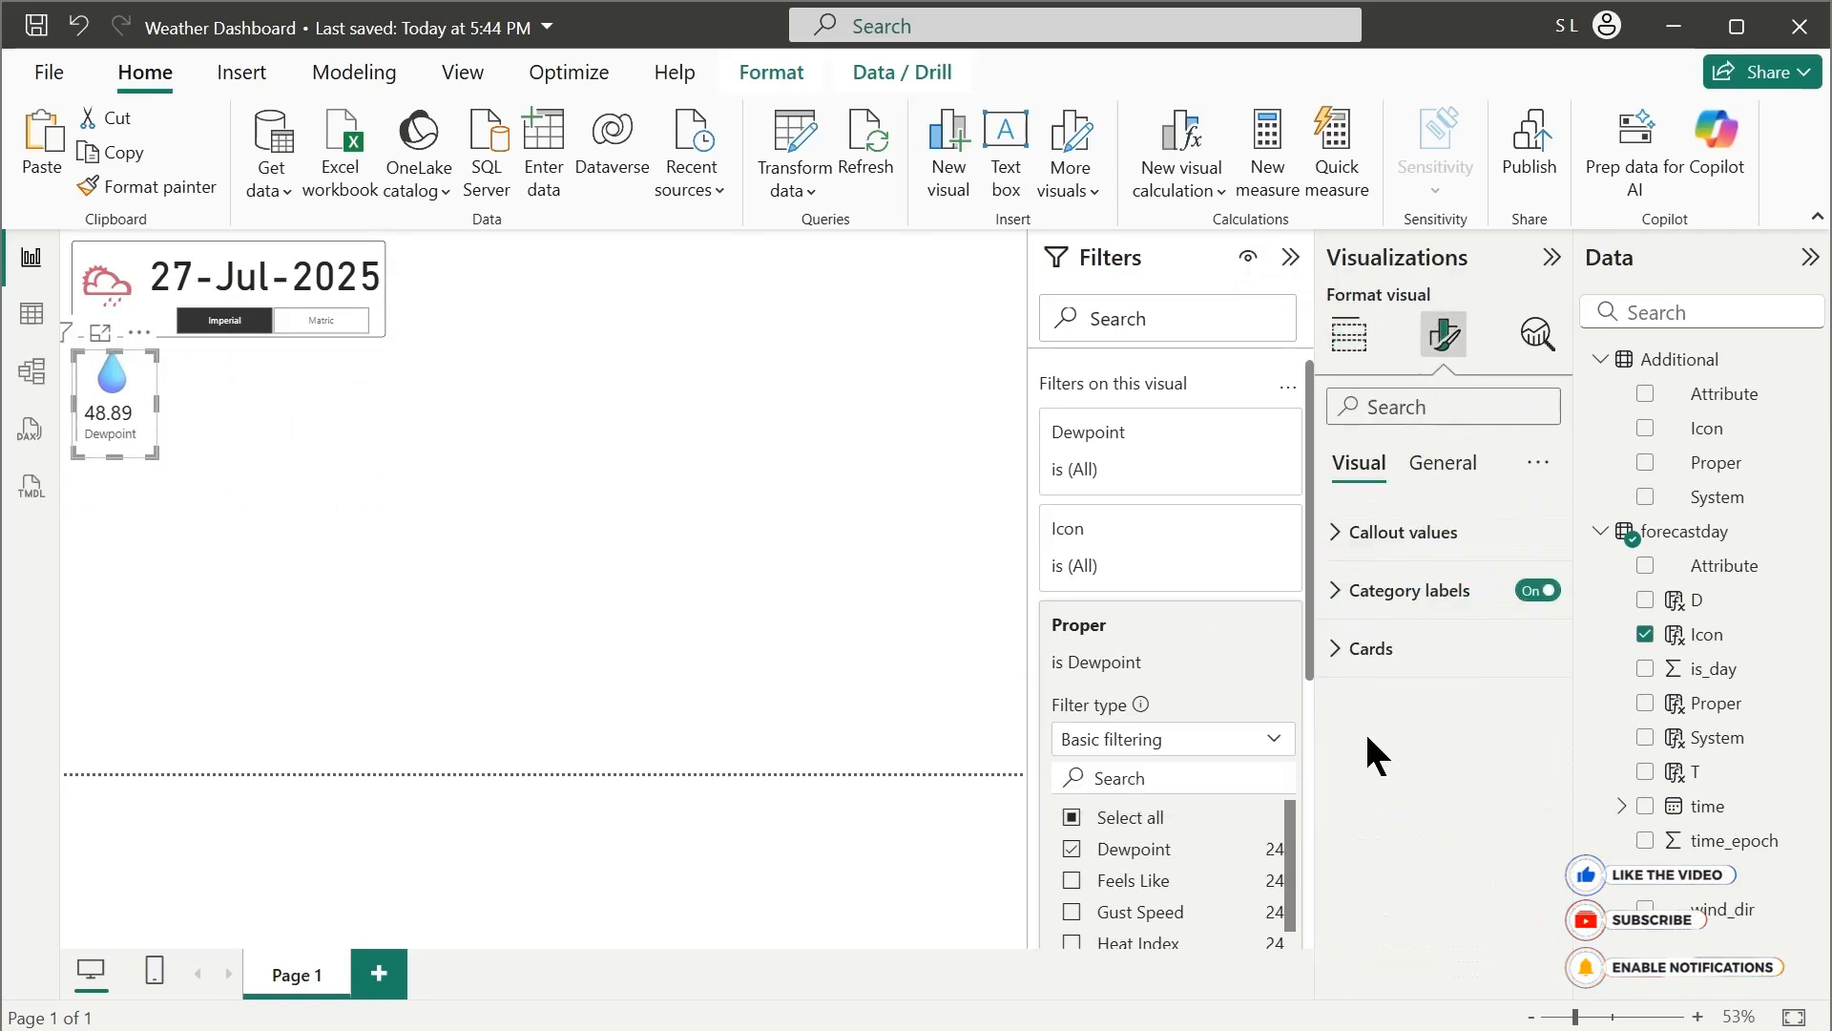
pyautogui.click(1442, 462)
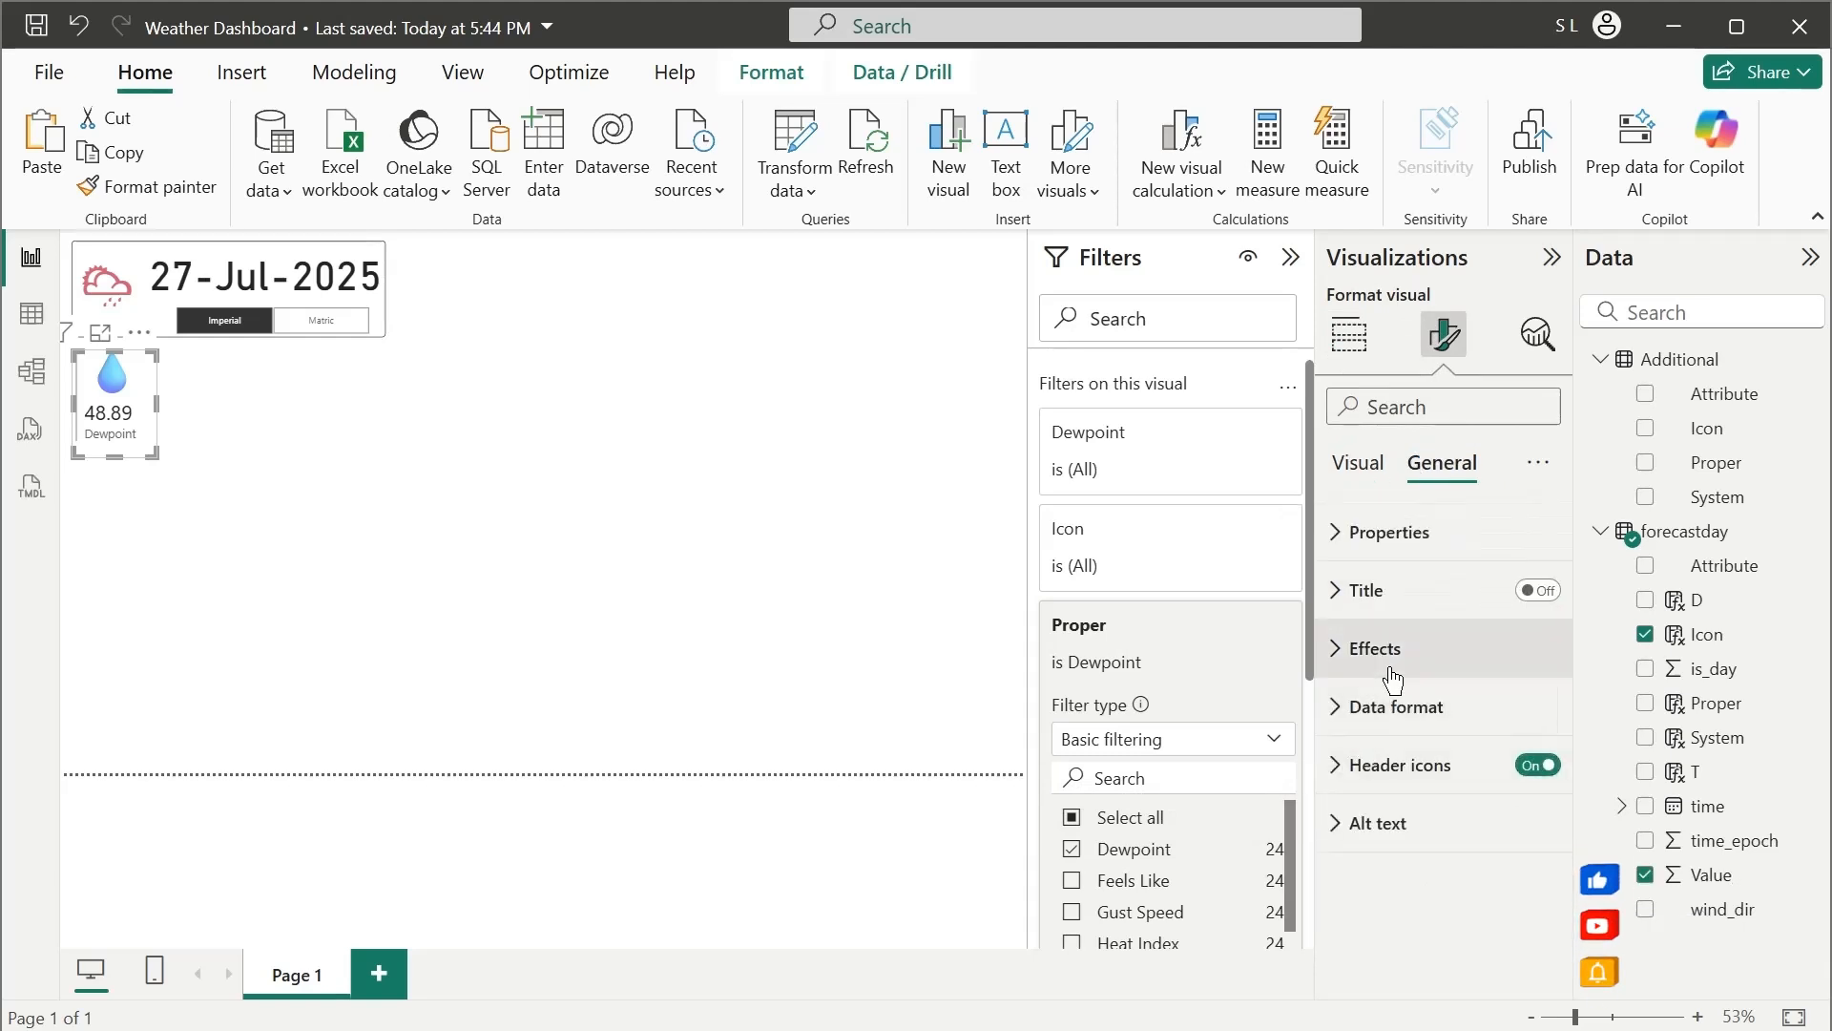
pyautogui.click(1379, 649)
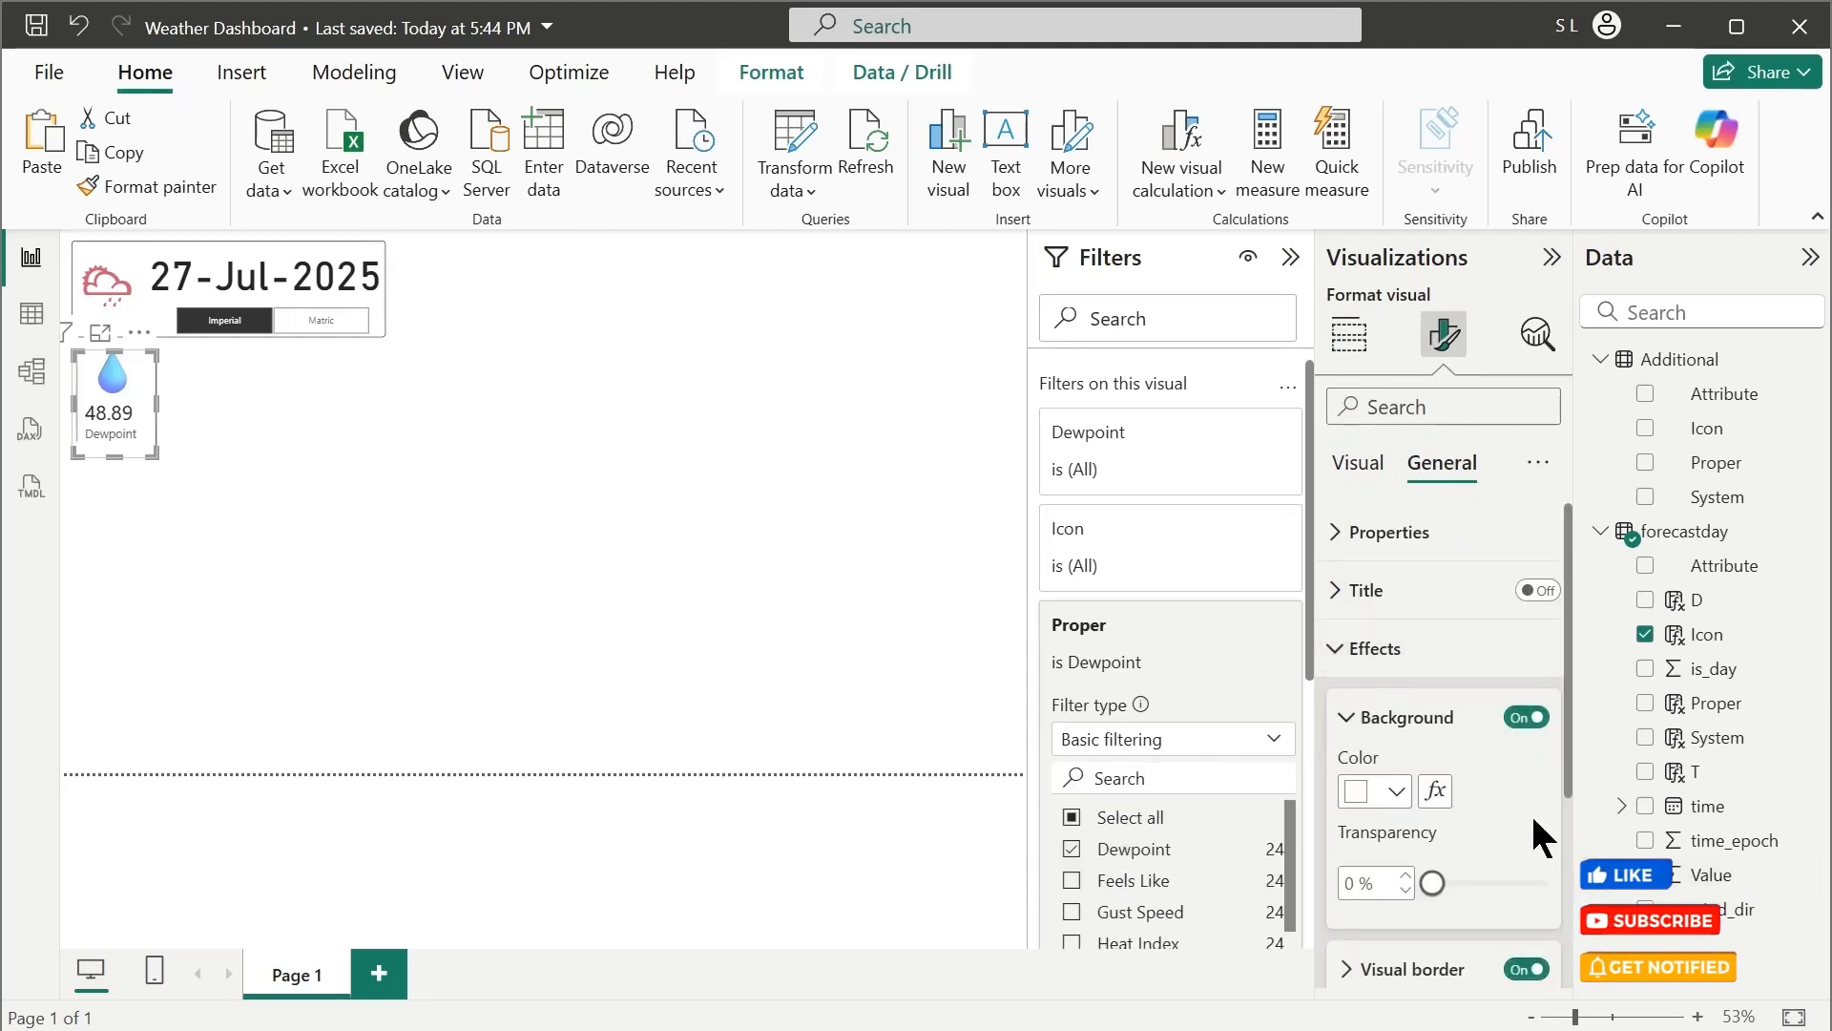
pyautogui.scroll(-3, 1543, 837)
pyautogui.click(1365, 658)
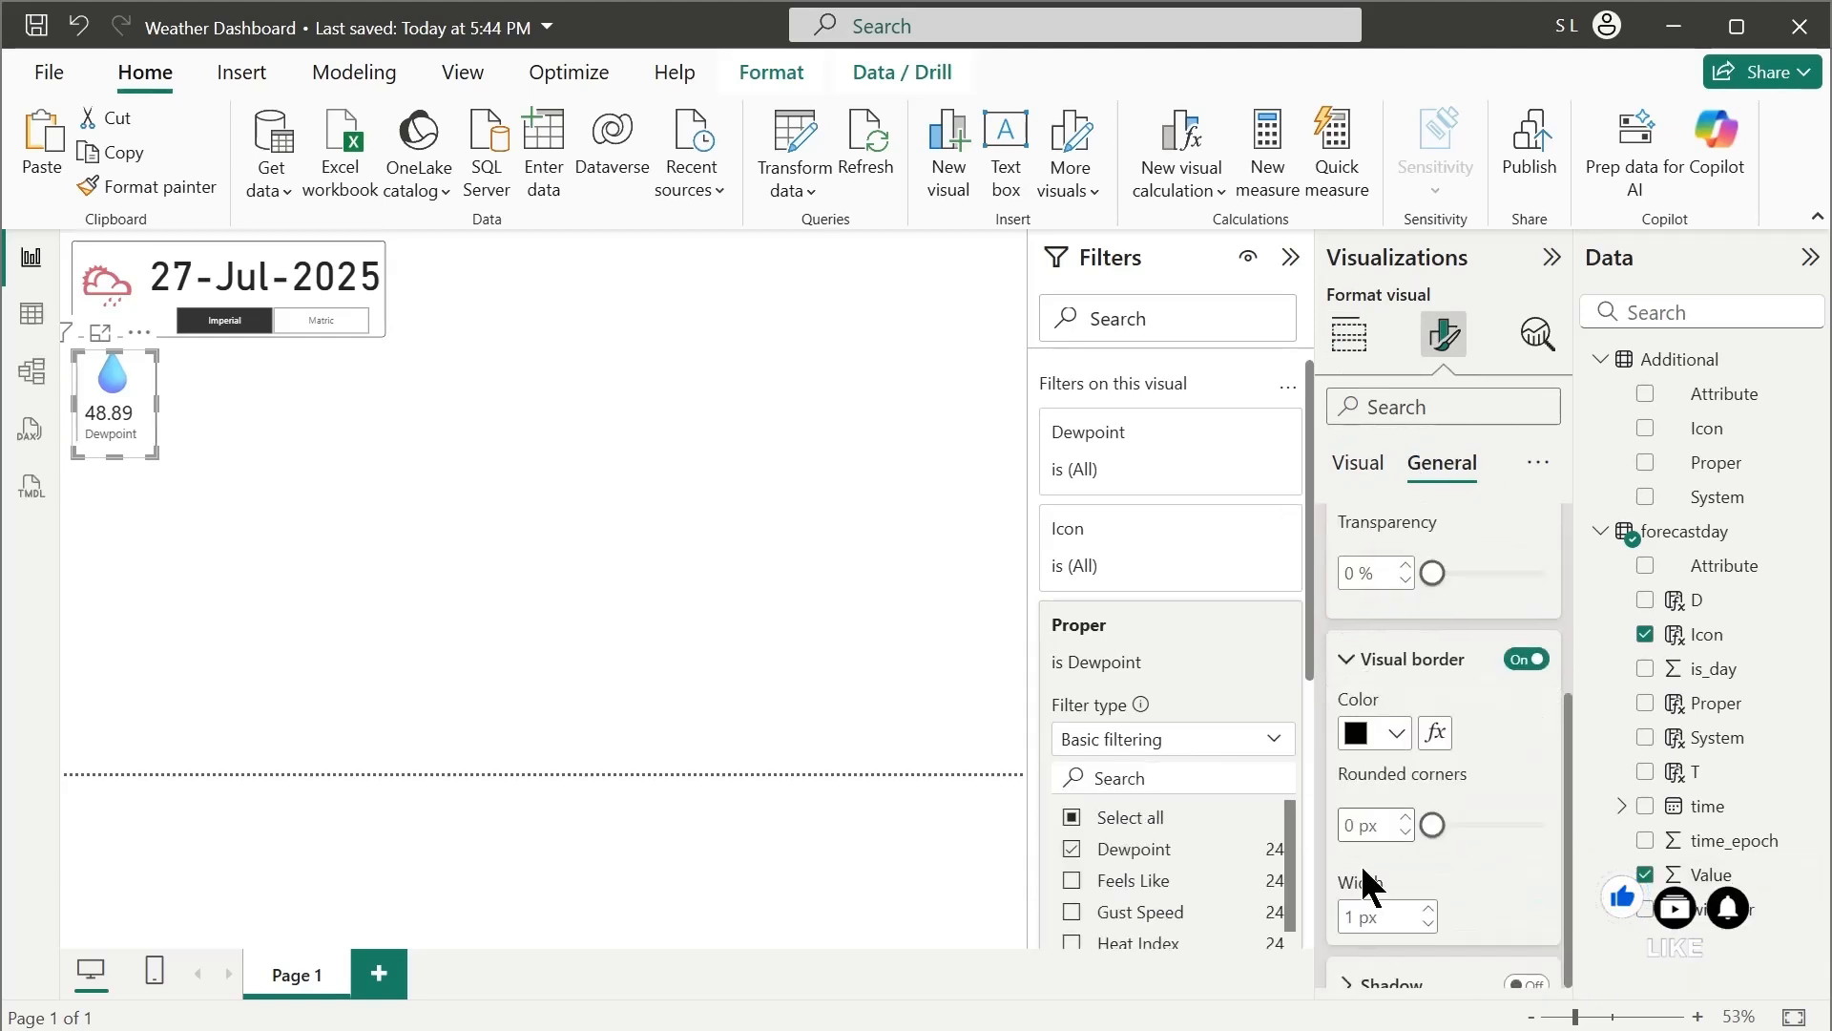
pyautogui.click(1402, 819)
pyautogui.click(1402, 819)
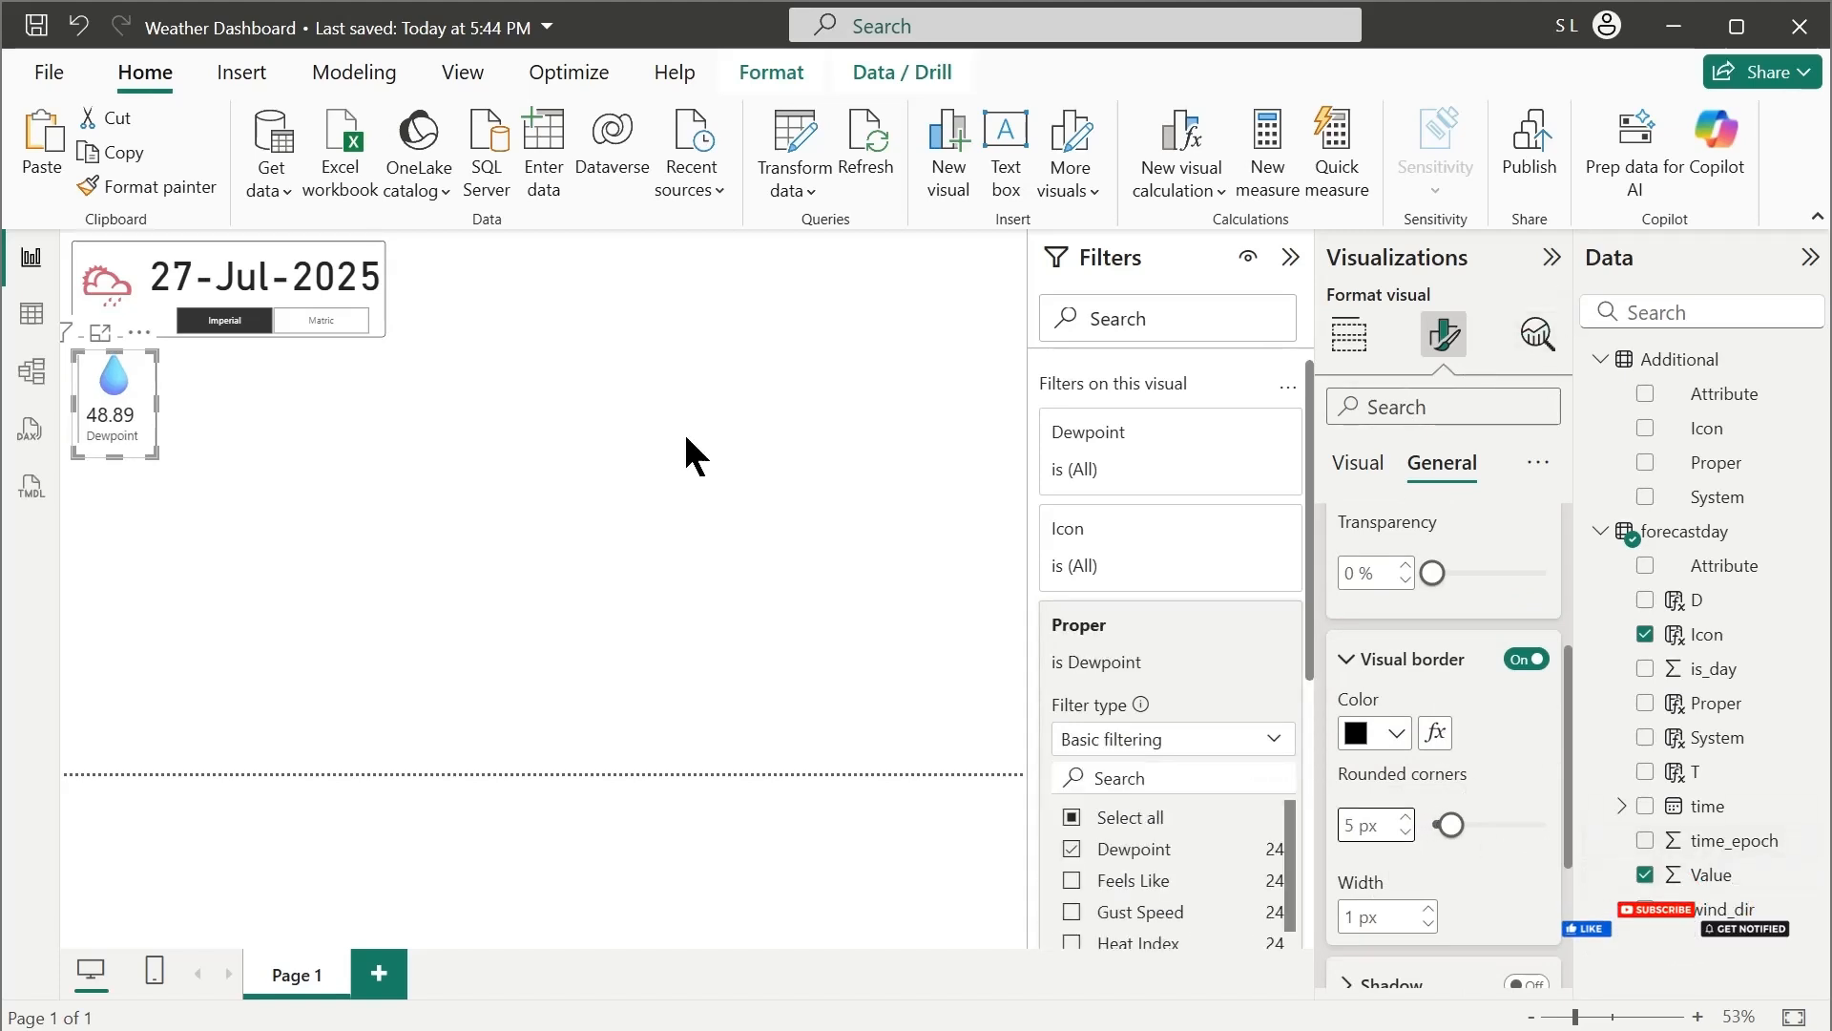
pyautogui.click(550, 574)
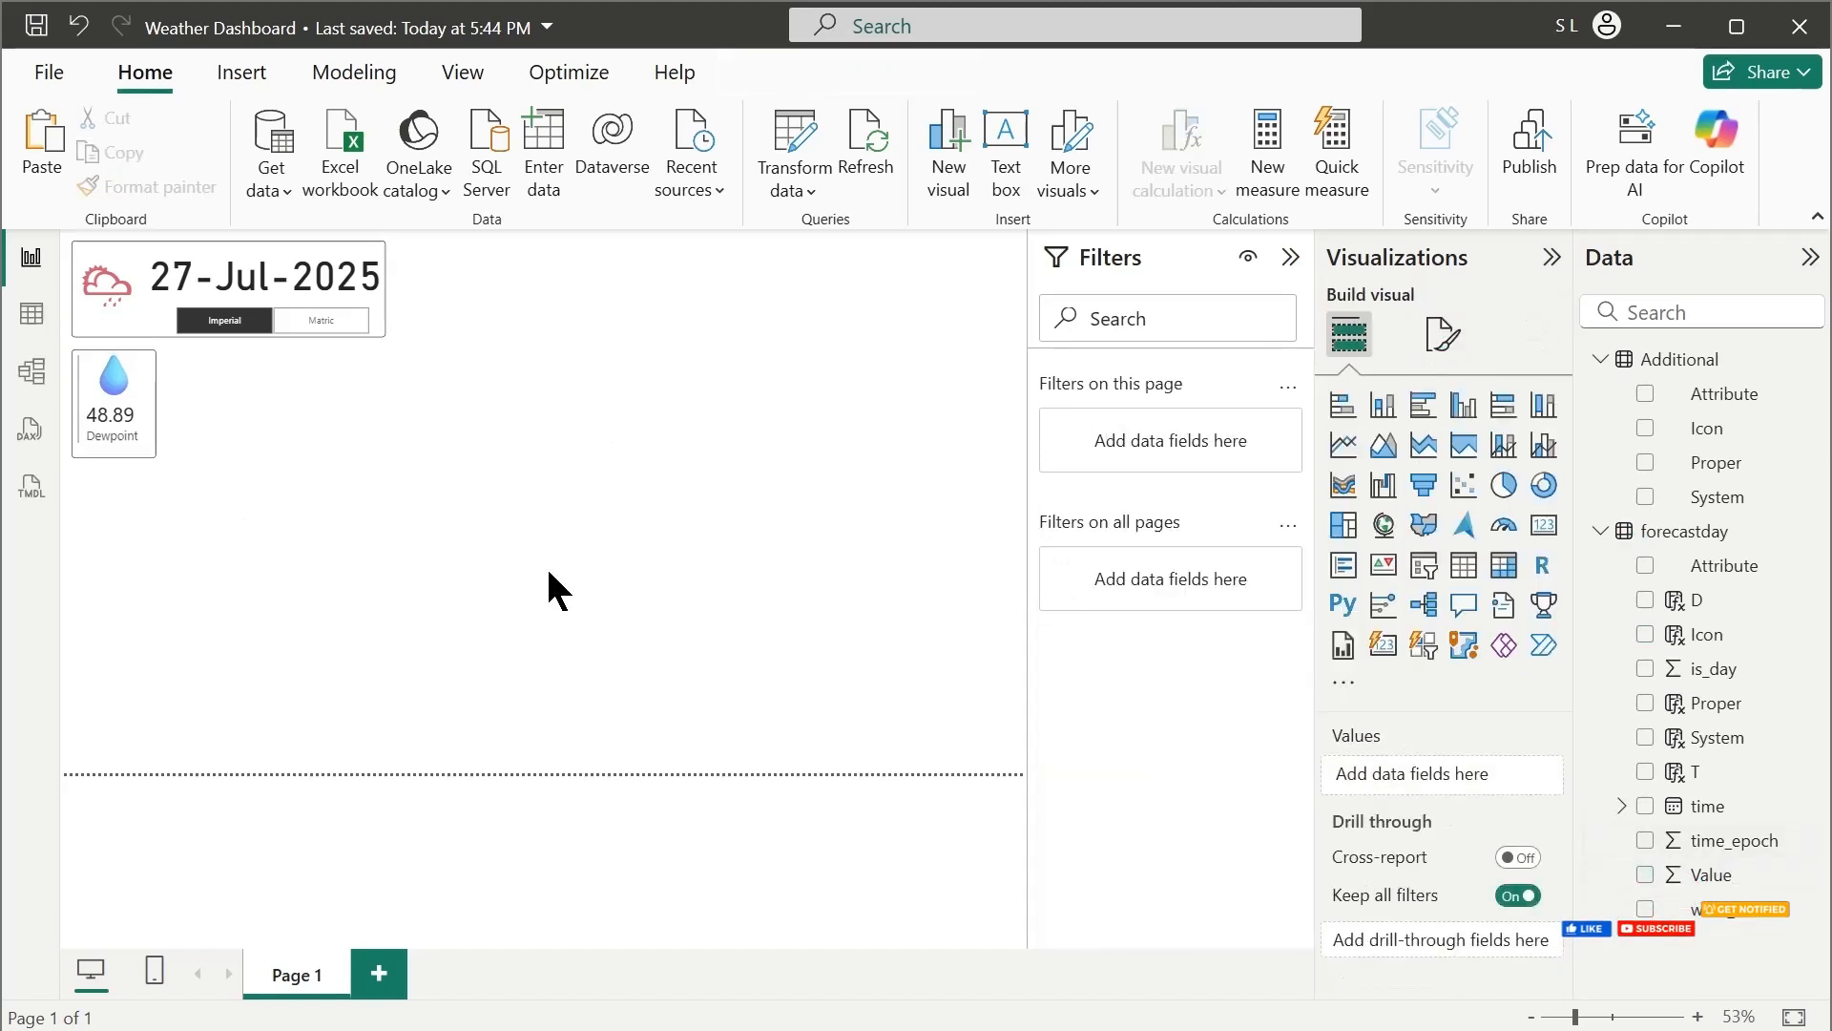
pyautogui.click(136, 446)
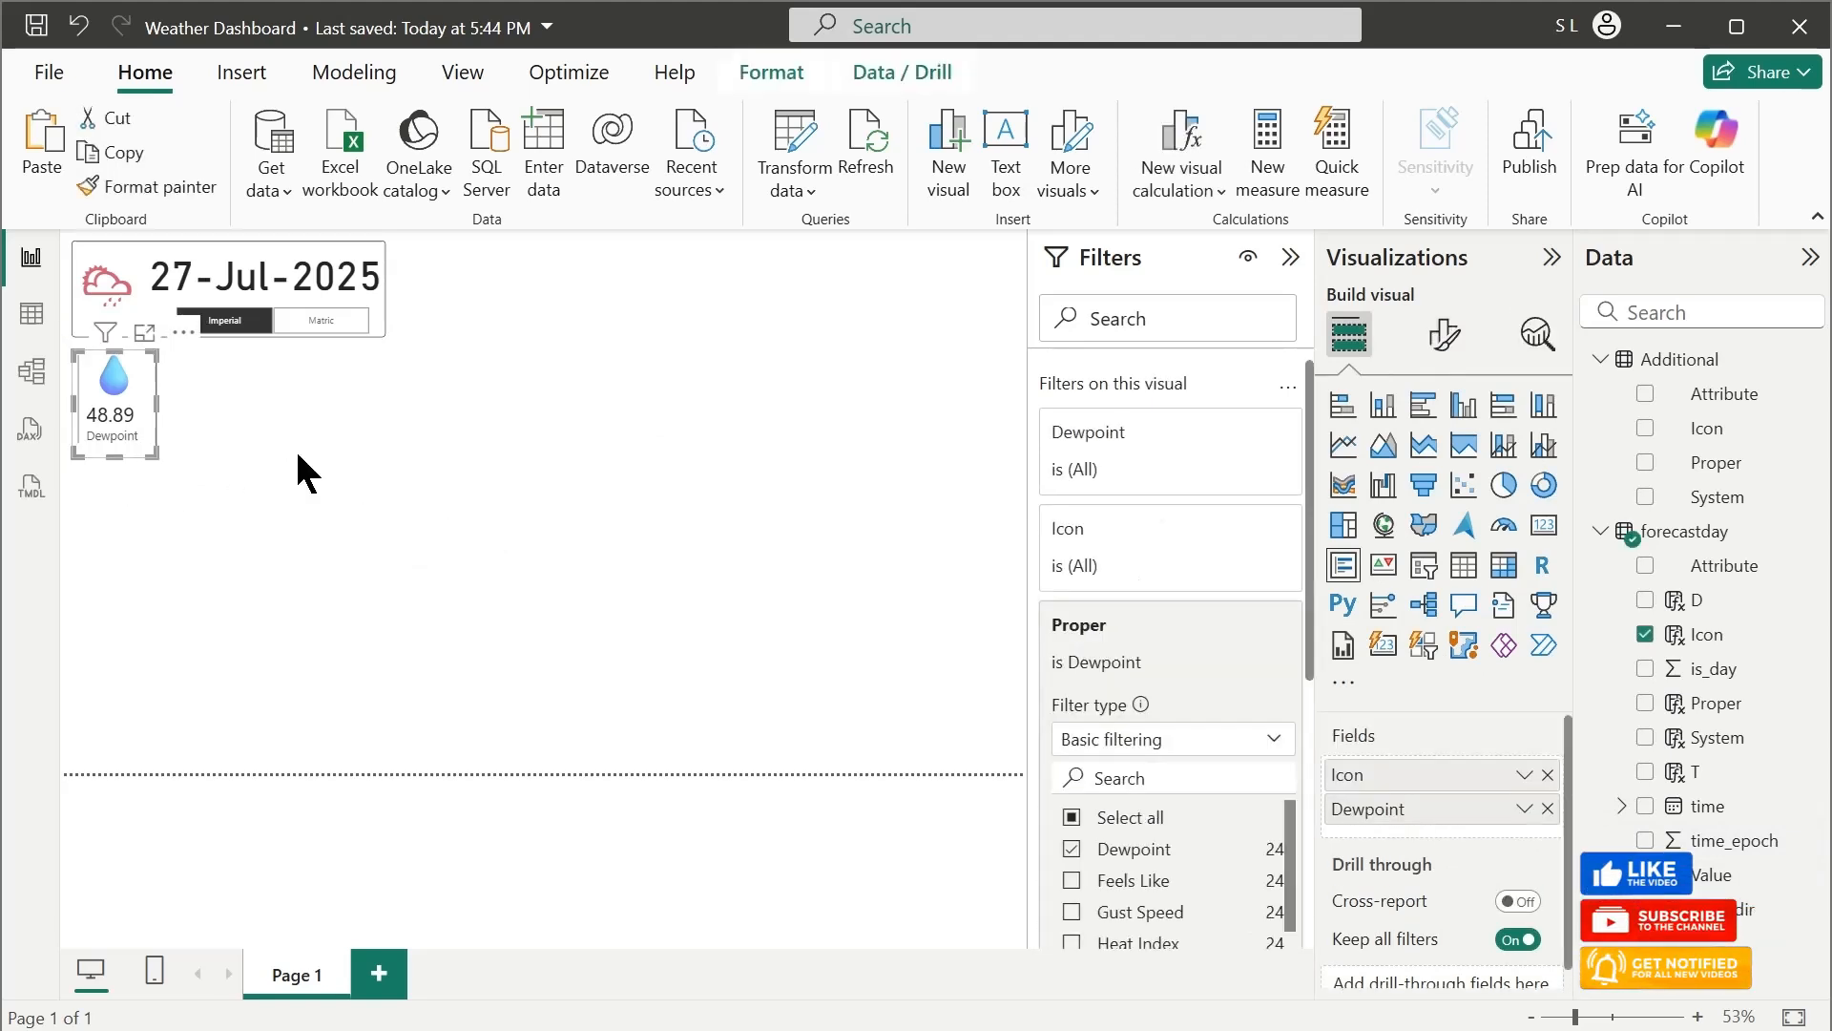
pyautogui.click(411, 485)
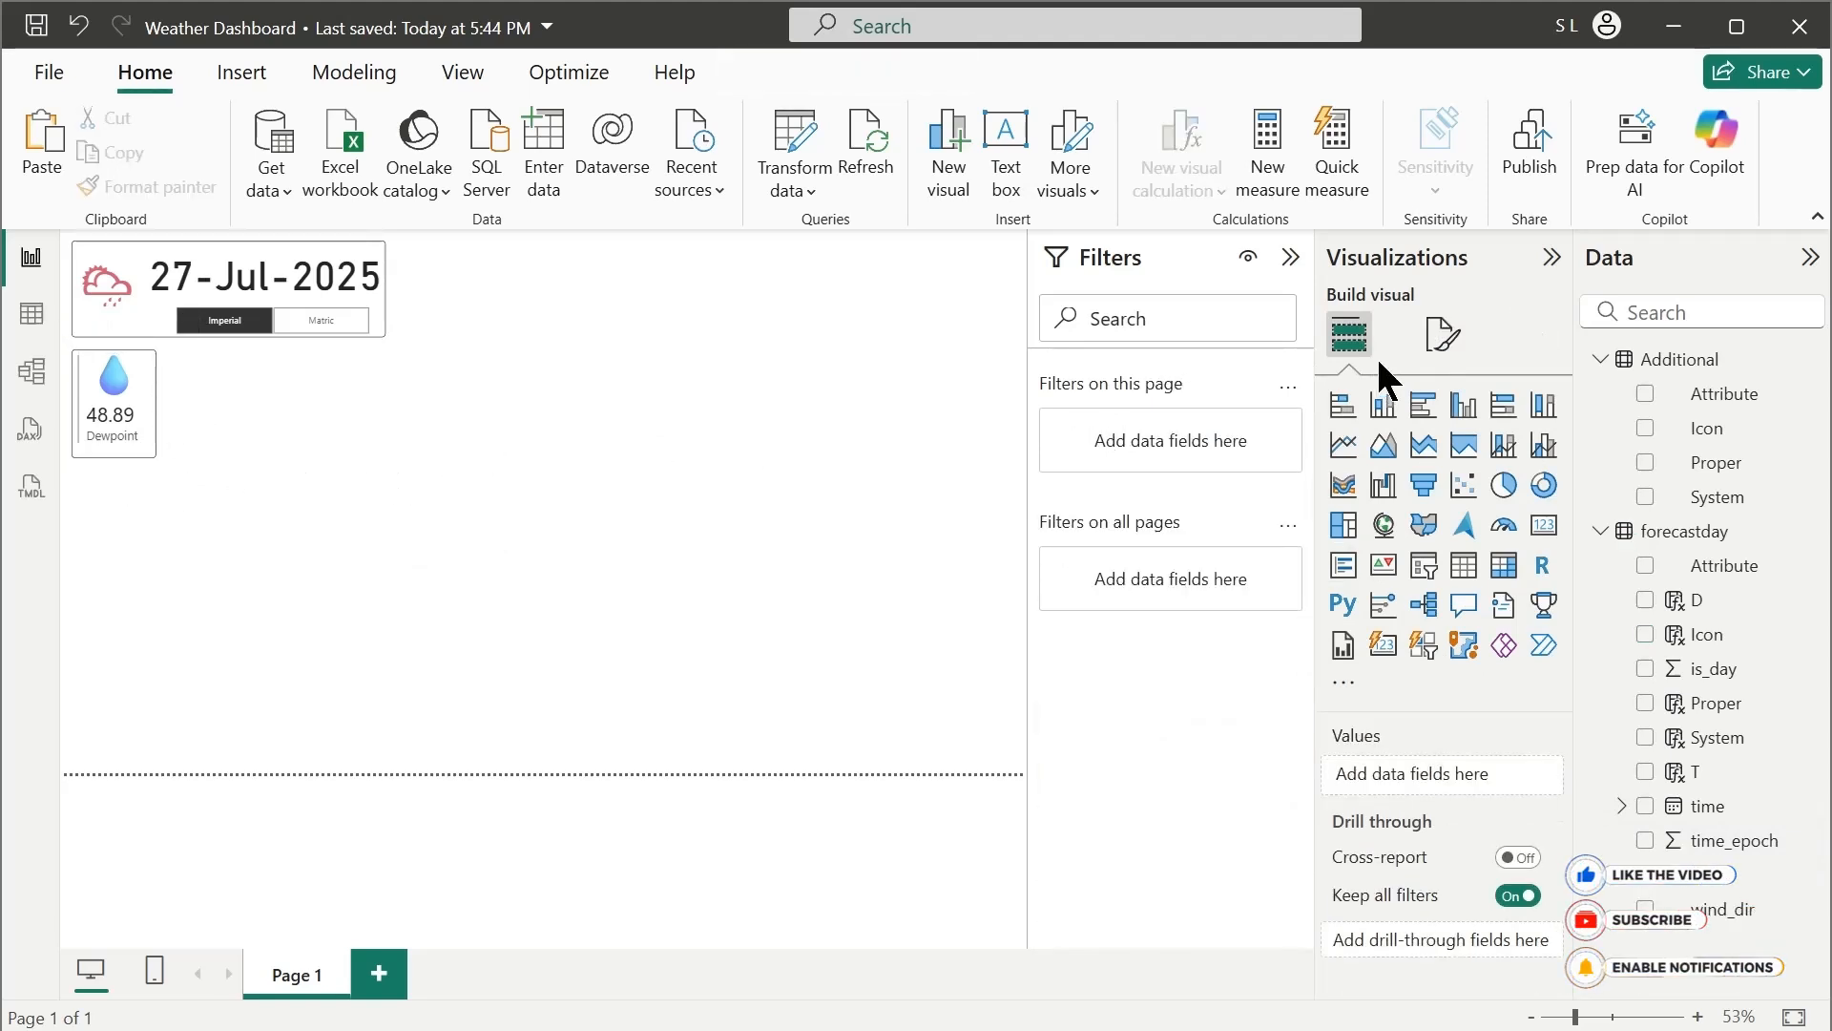
# Add an empty line chart beside the Dewpoint card, matching its height and extending to the header box's right edge
pyautogui.click(1441, 334)
pyautogui.click(1350, 334)
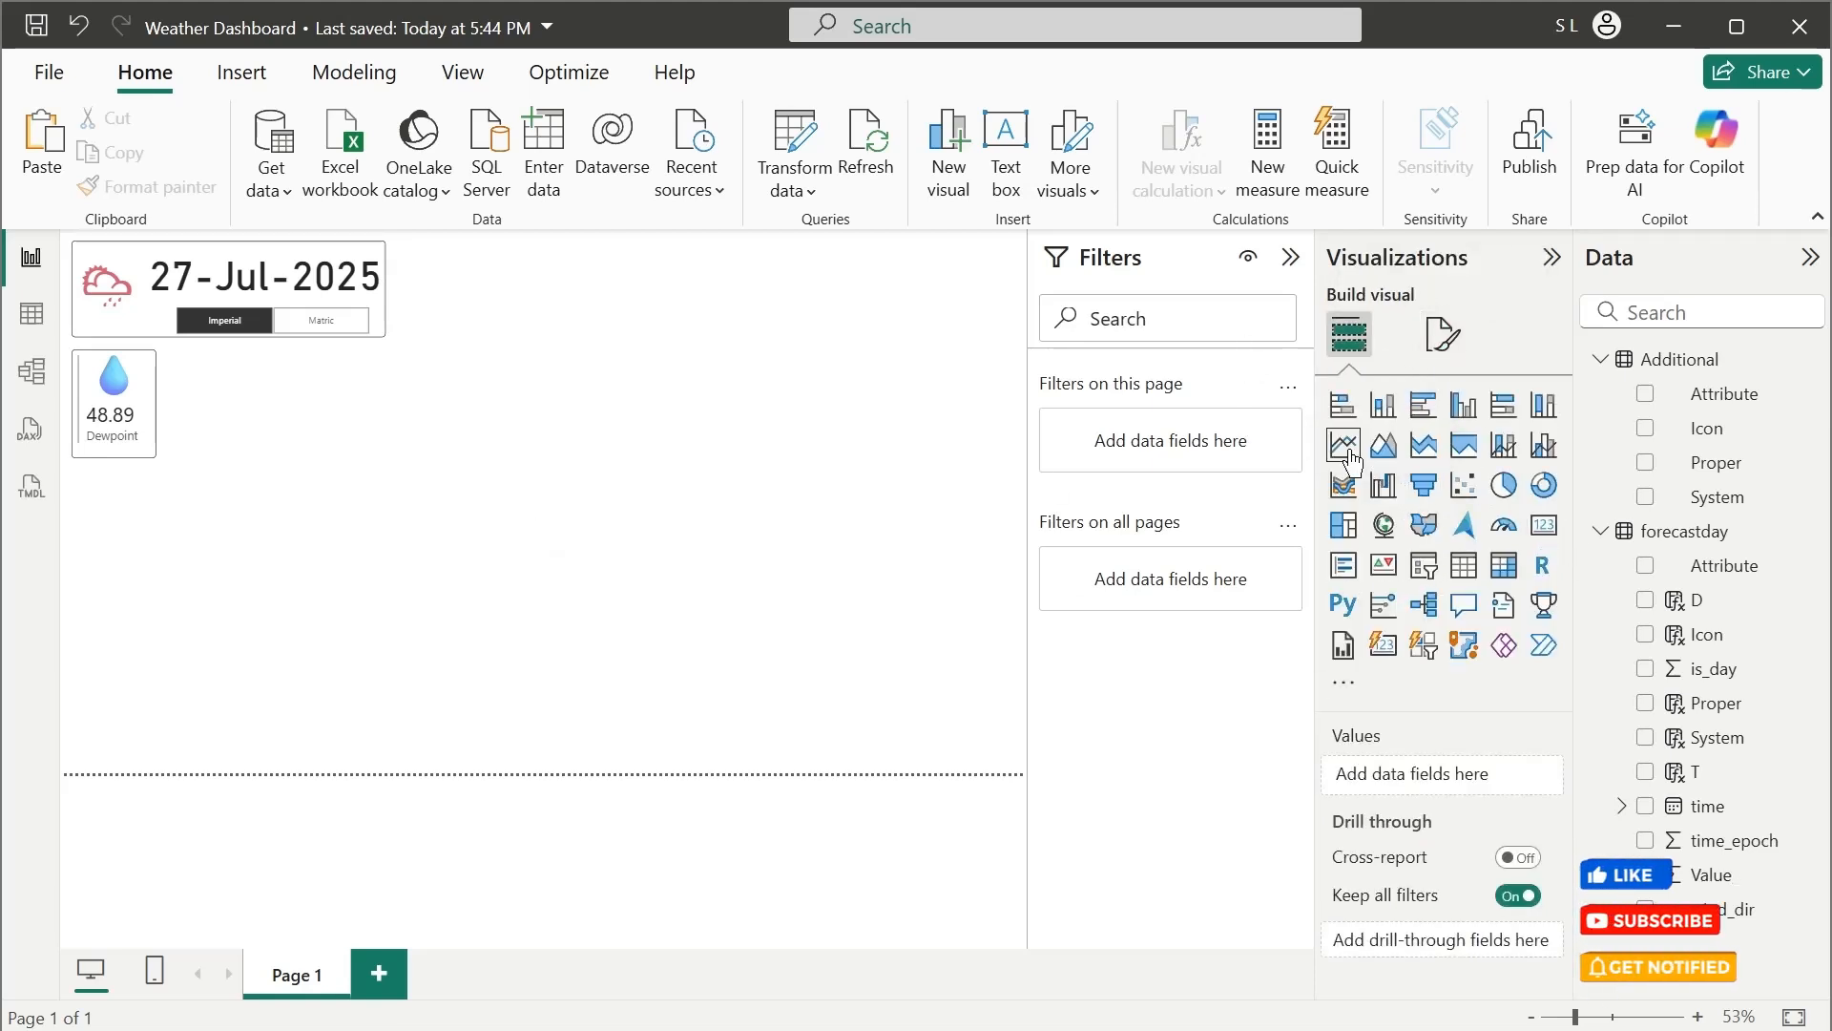
pyautogui.moveTo(1342, 445); pyautogui.dragTo(387, 403)
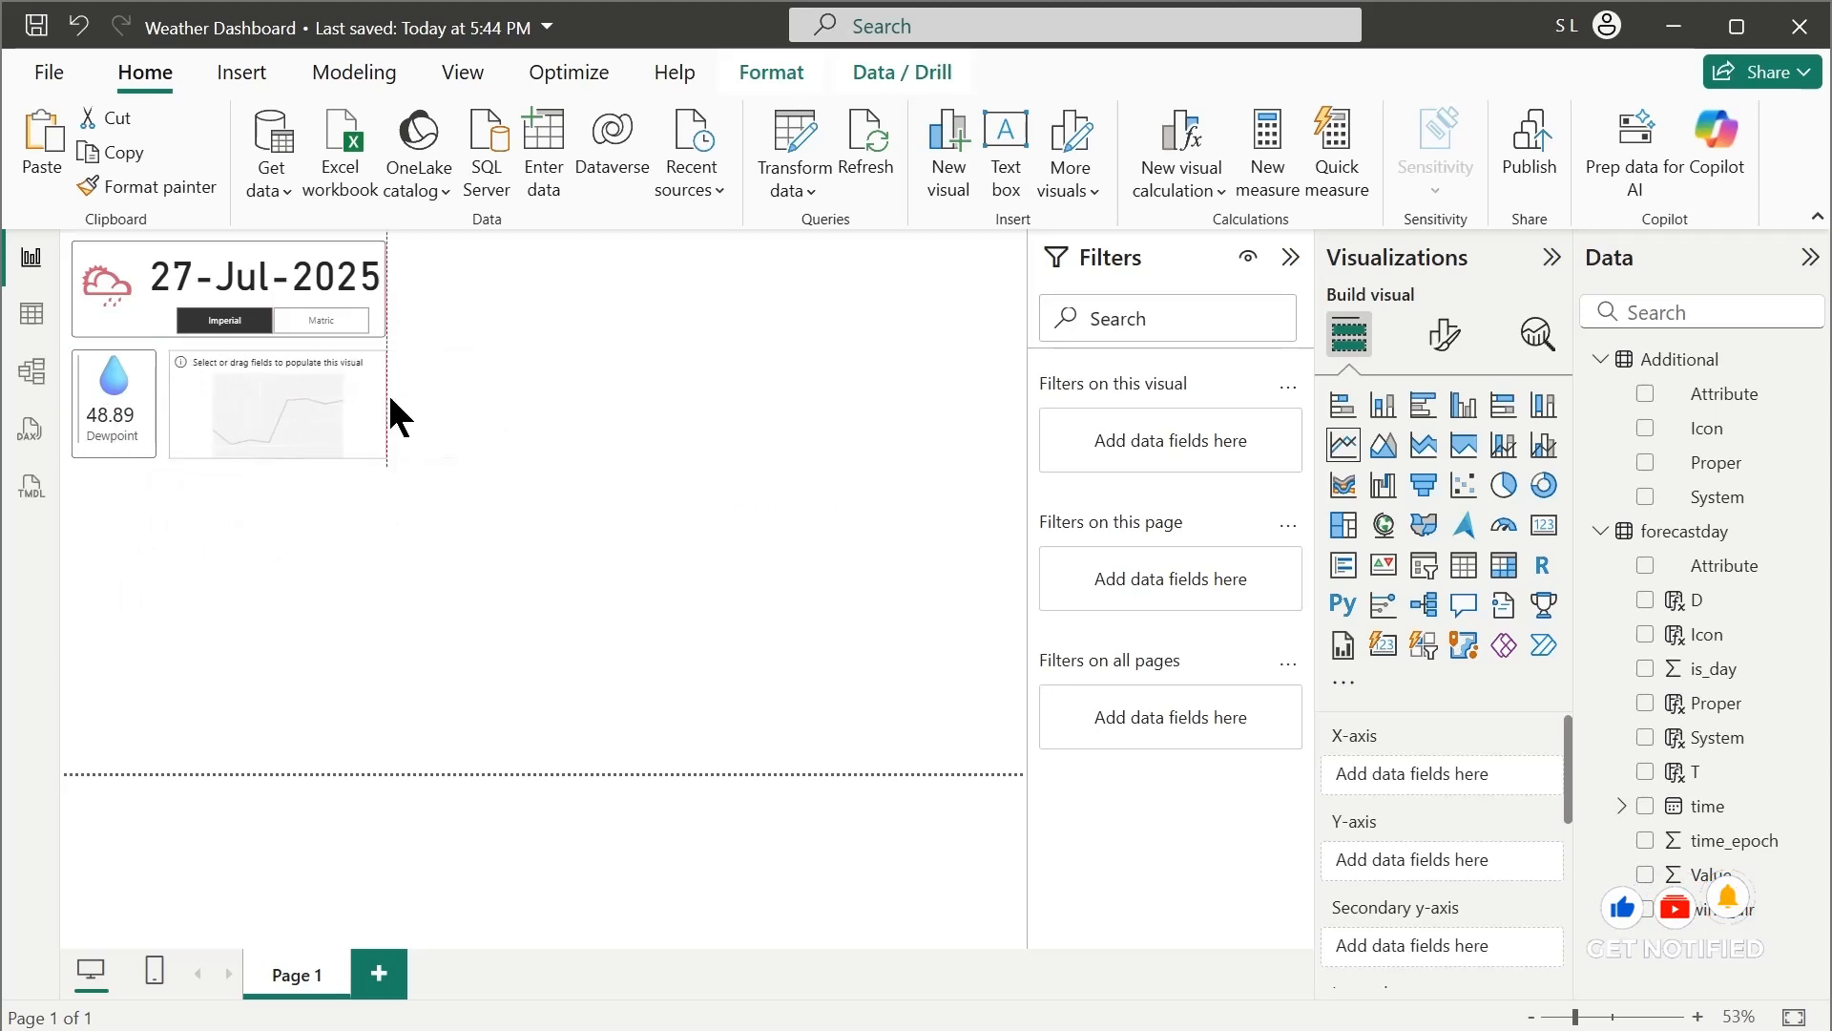
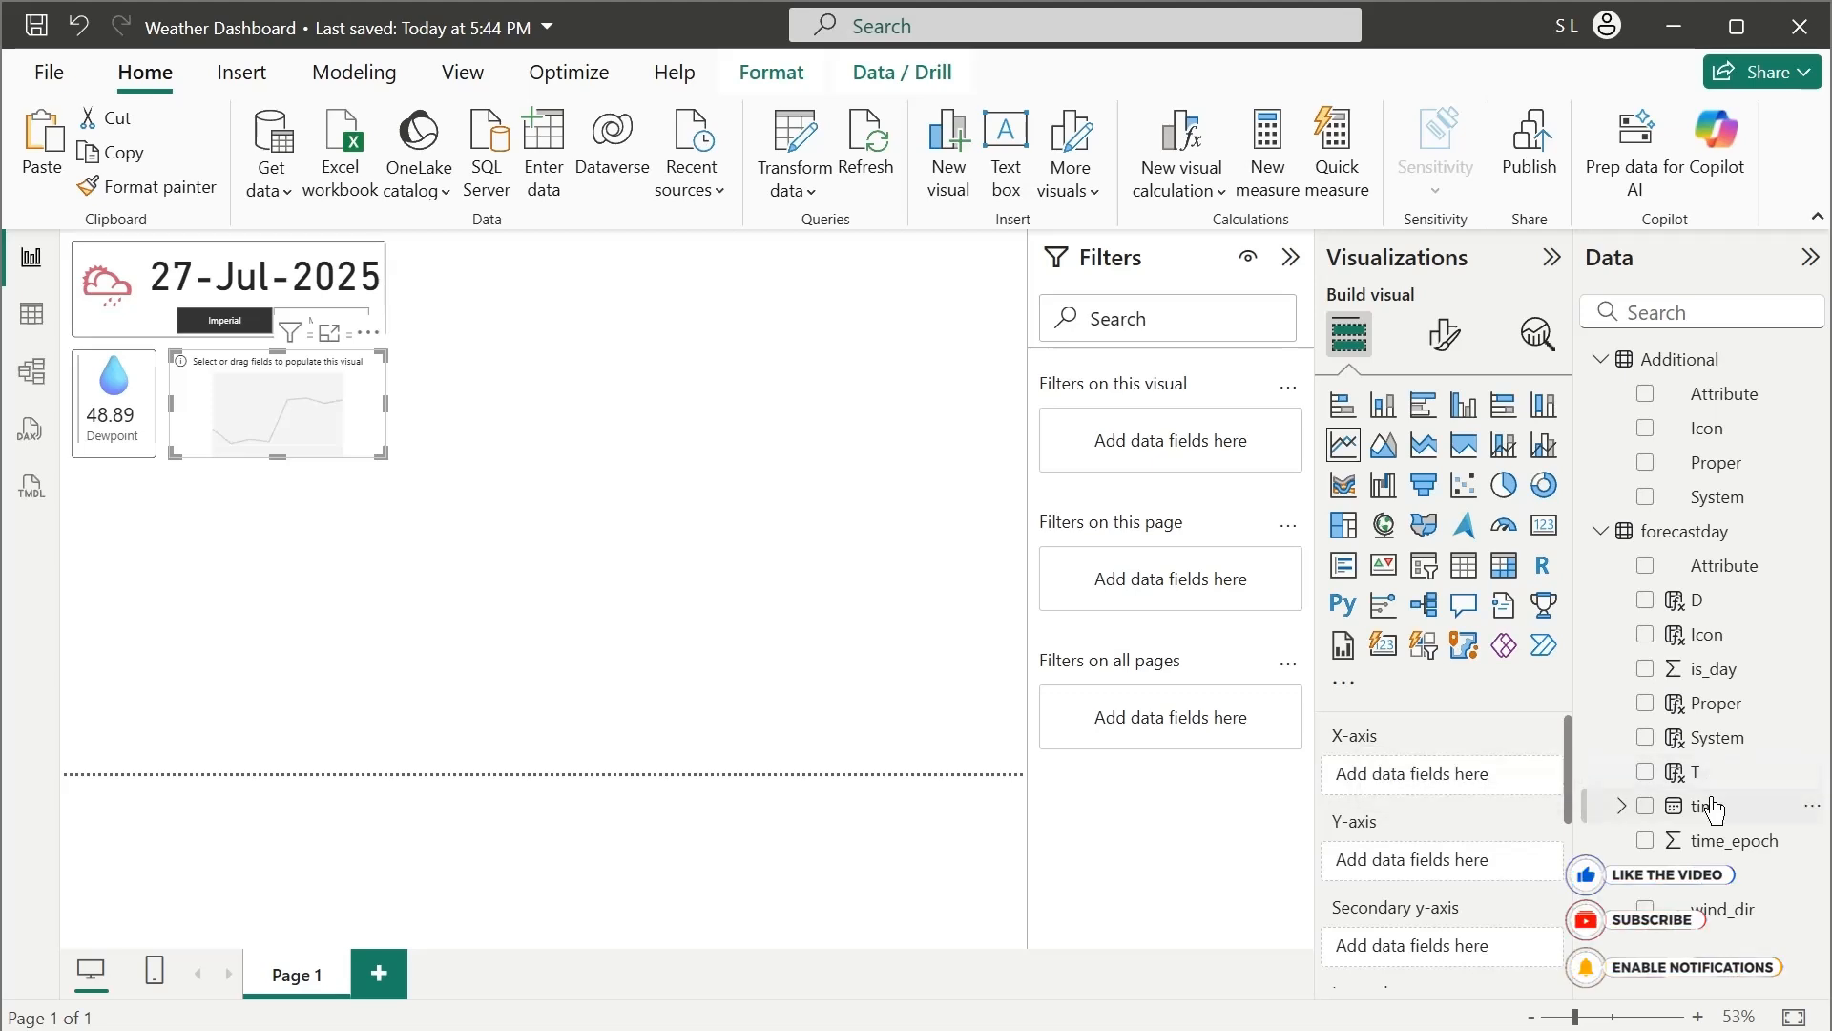
# Put time on the line chart's X-axis and Value on its Y-axis, aggregated as Average
pyautogui.moveTo(1694, 806); pyautogui.dragTo(1445, 778)
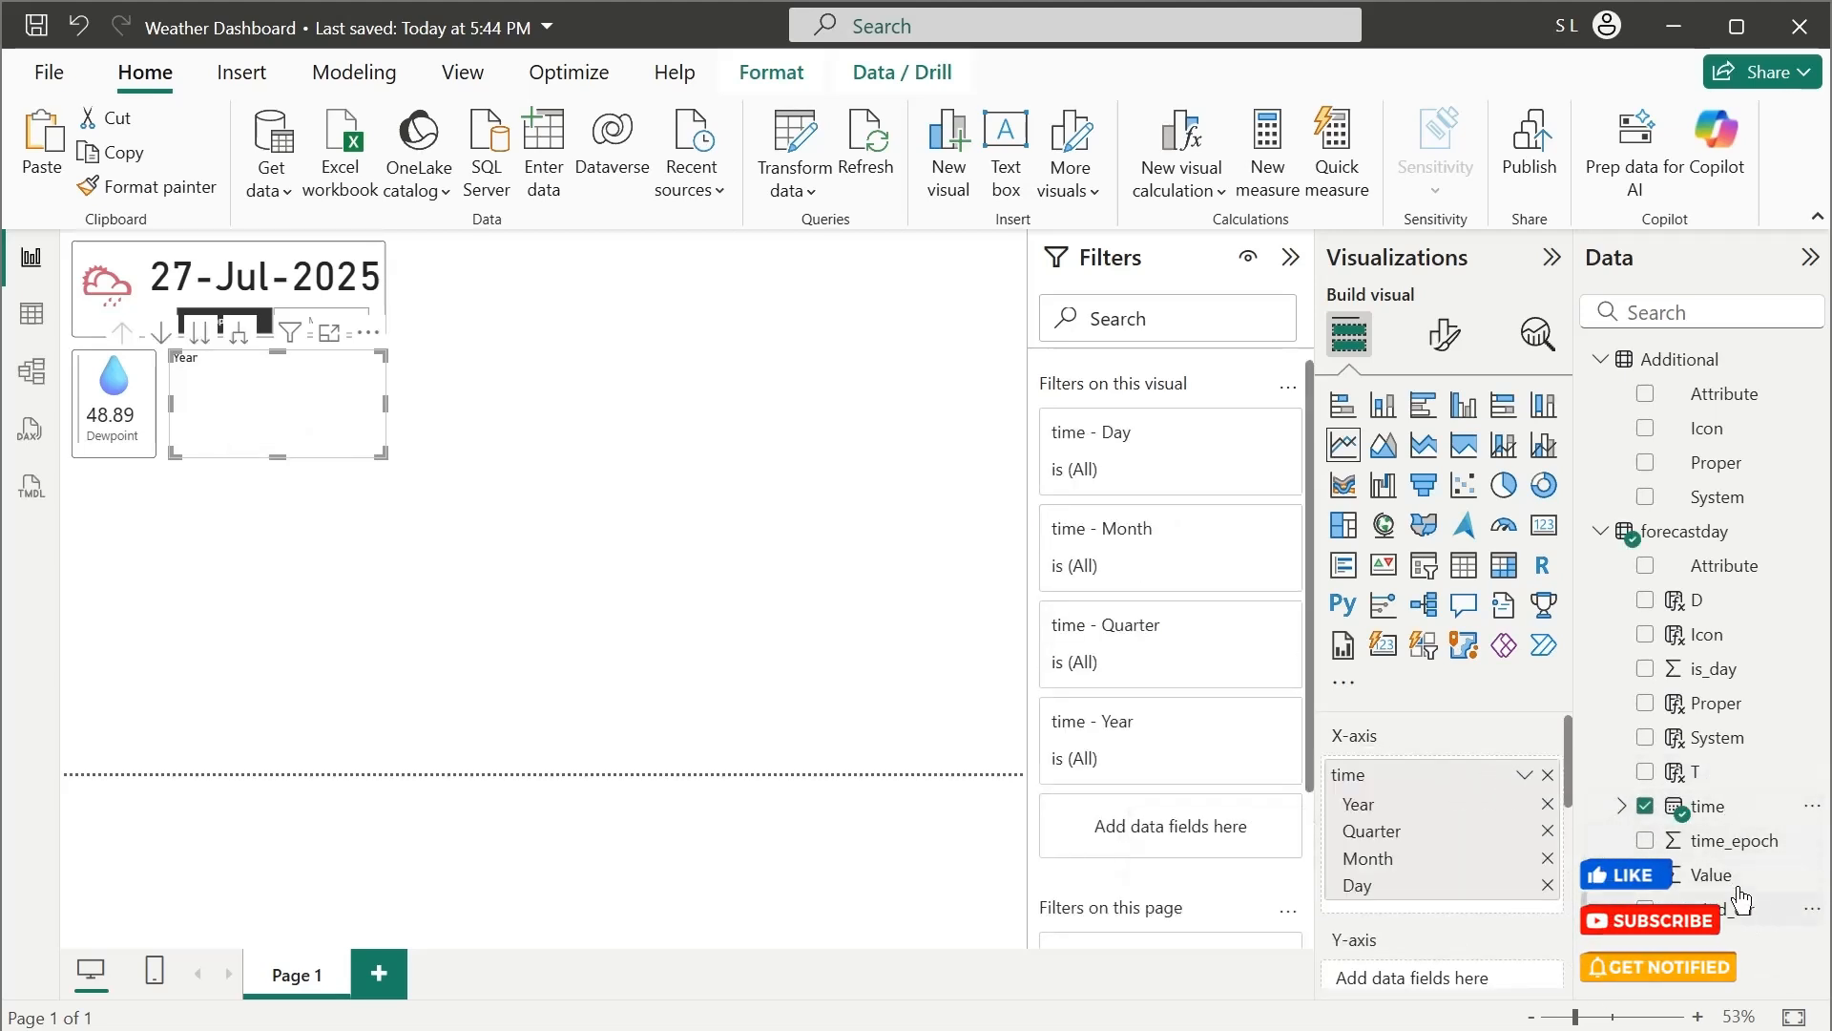
pyautogui.moveTo(1718, 874); pyautogui.dragTo(1464, 978)
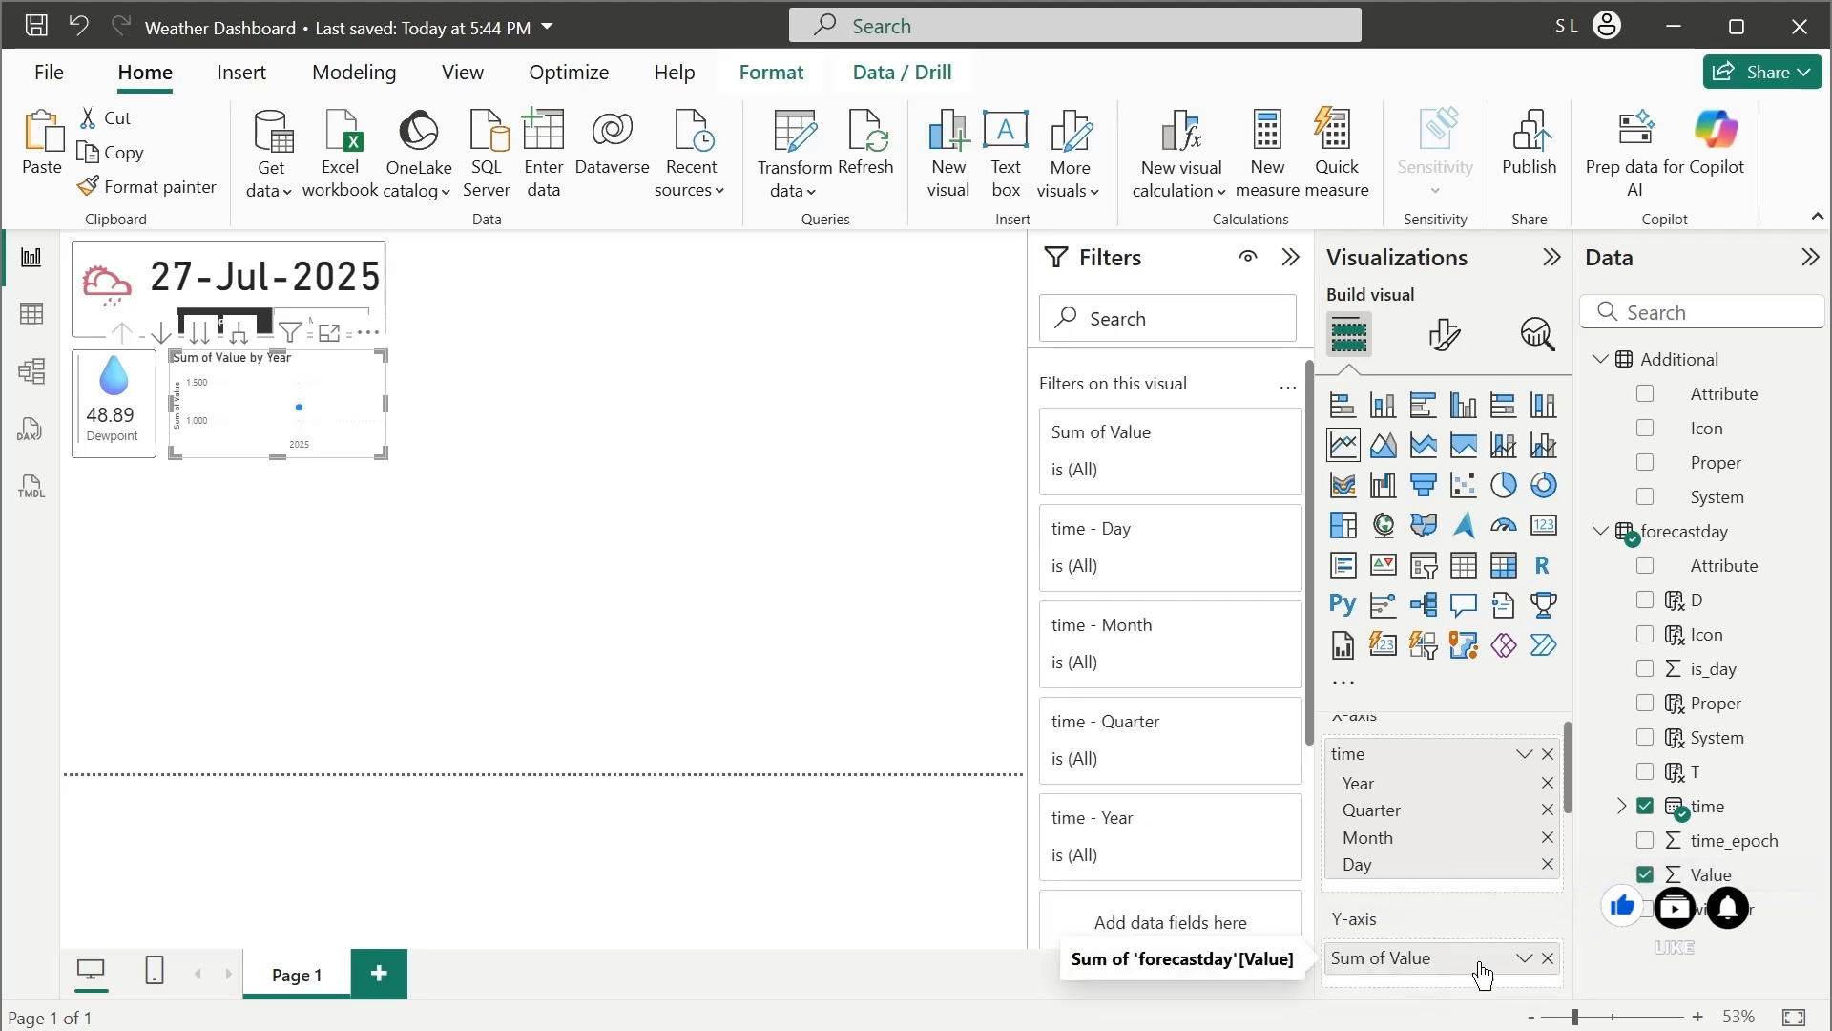
pyautogui.click(1519, 960)
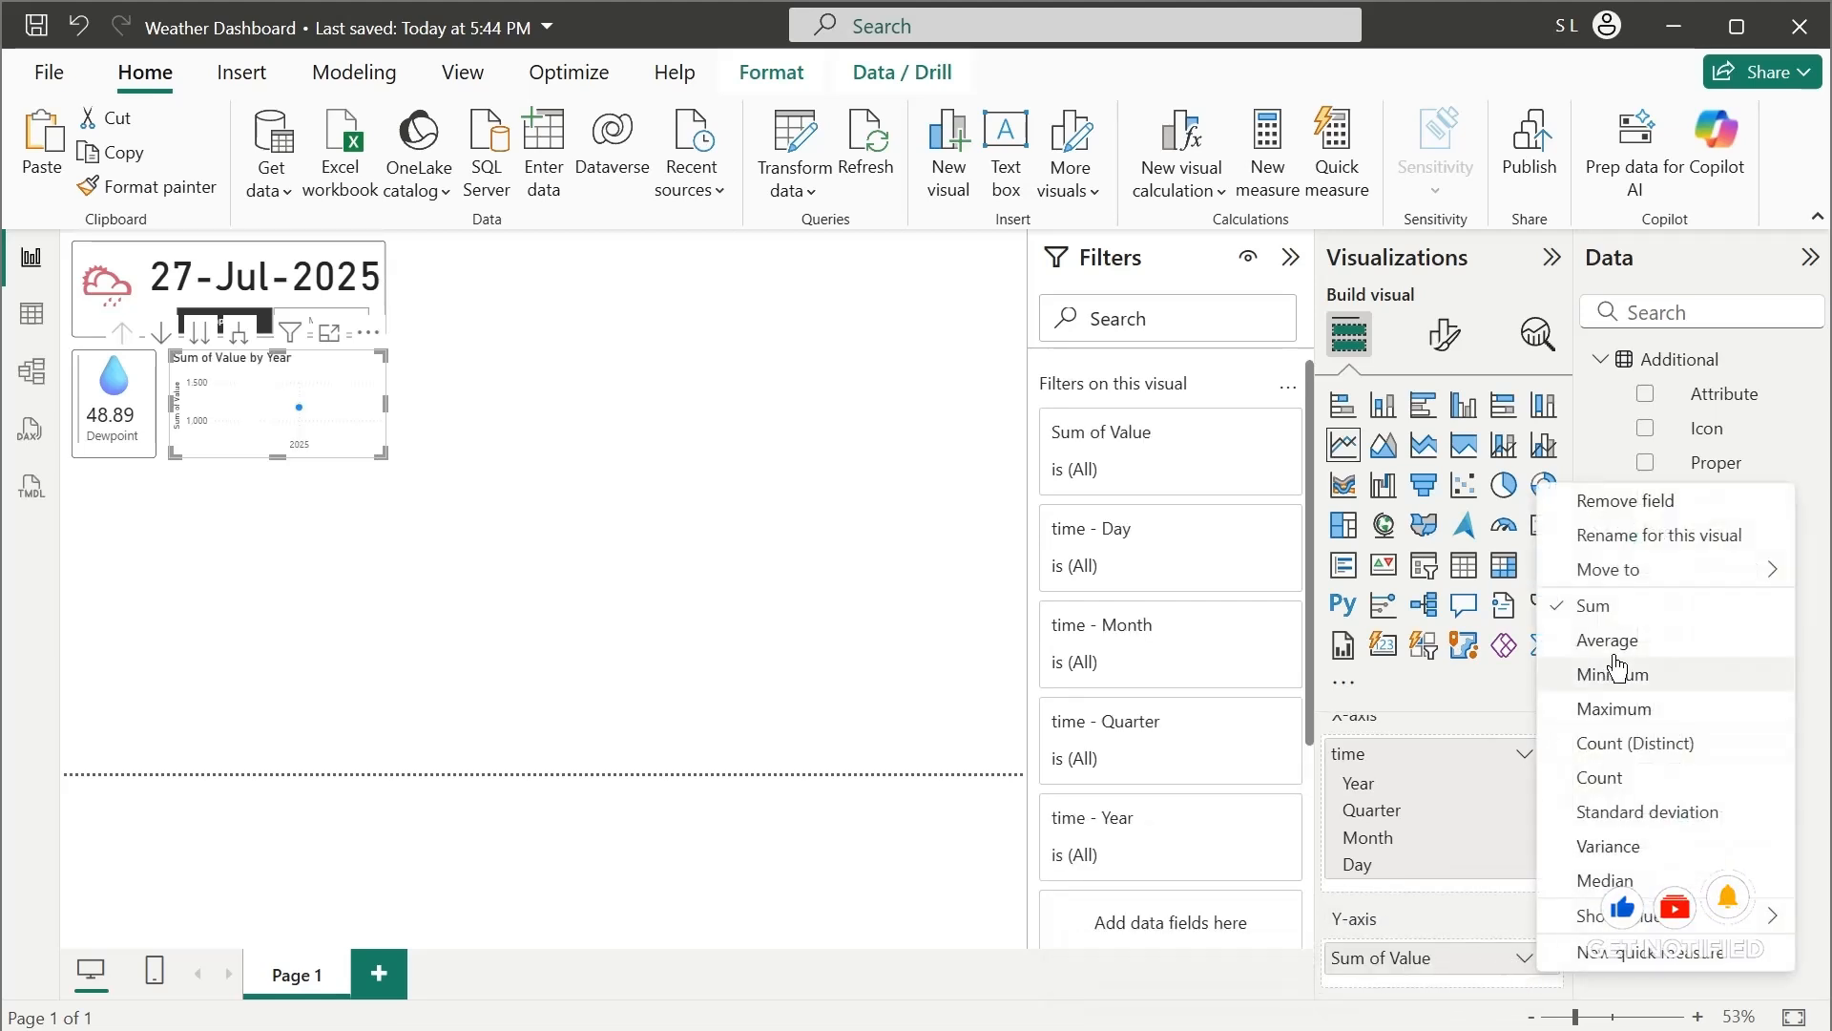
pyautogui.click(1519, 634)
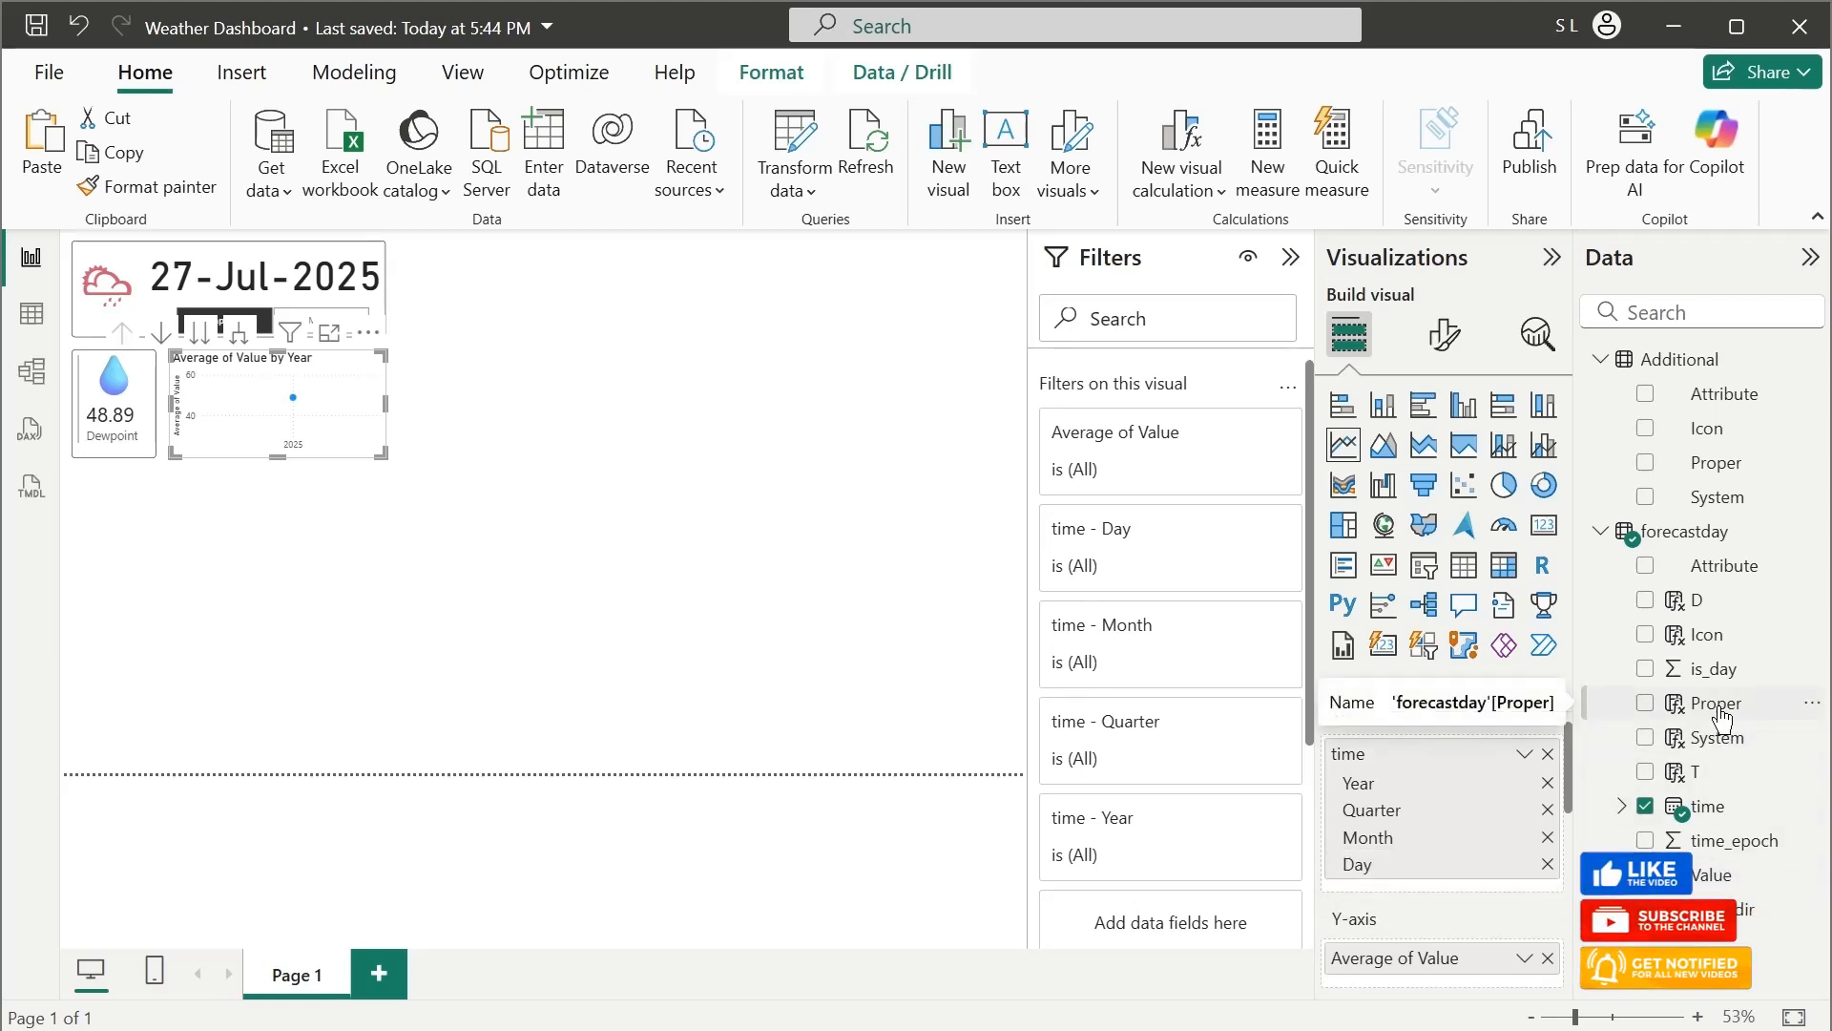
# Filter the line chart to the Proper value Dewpoint and replace time with T on its X-axis
pyautogui.moveTo(1722, 715); pyautogui.dragTo(1190, 920)
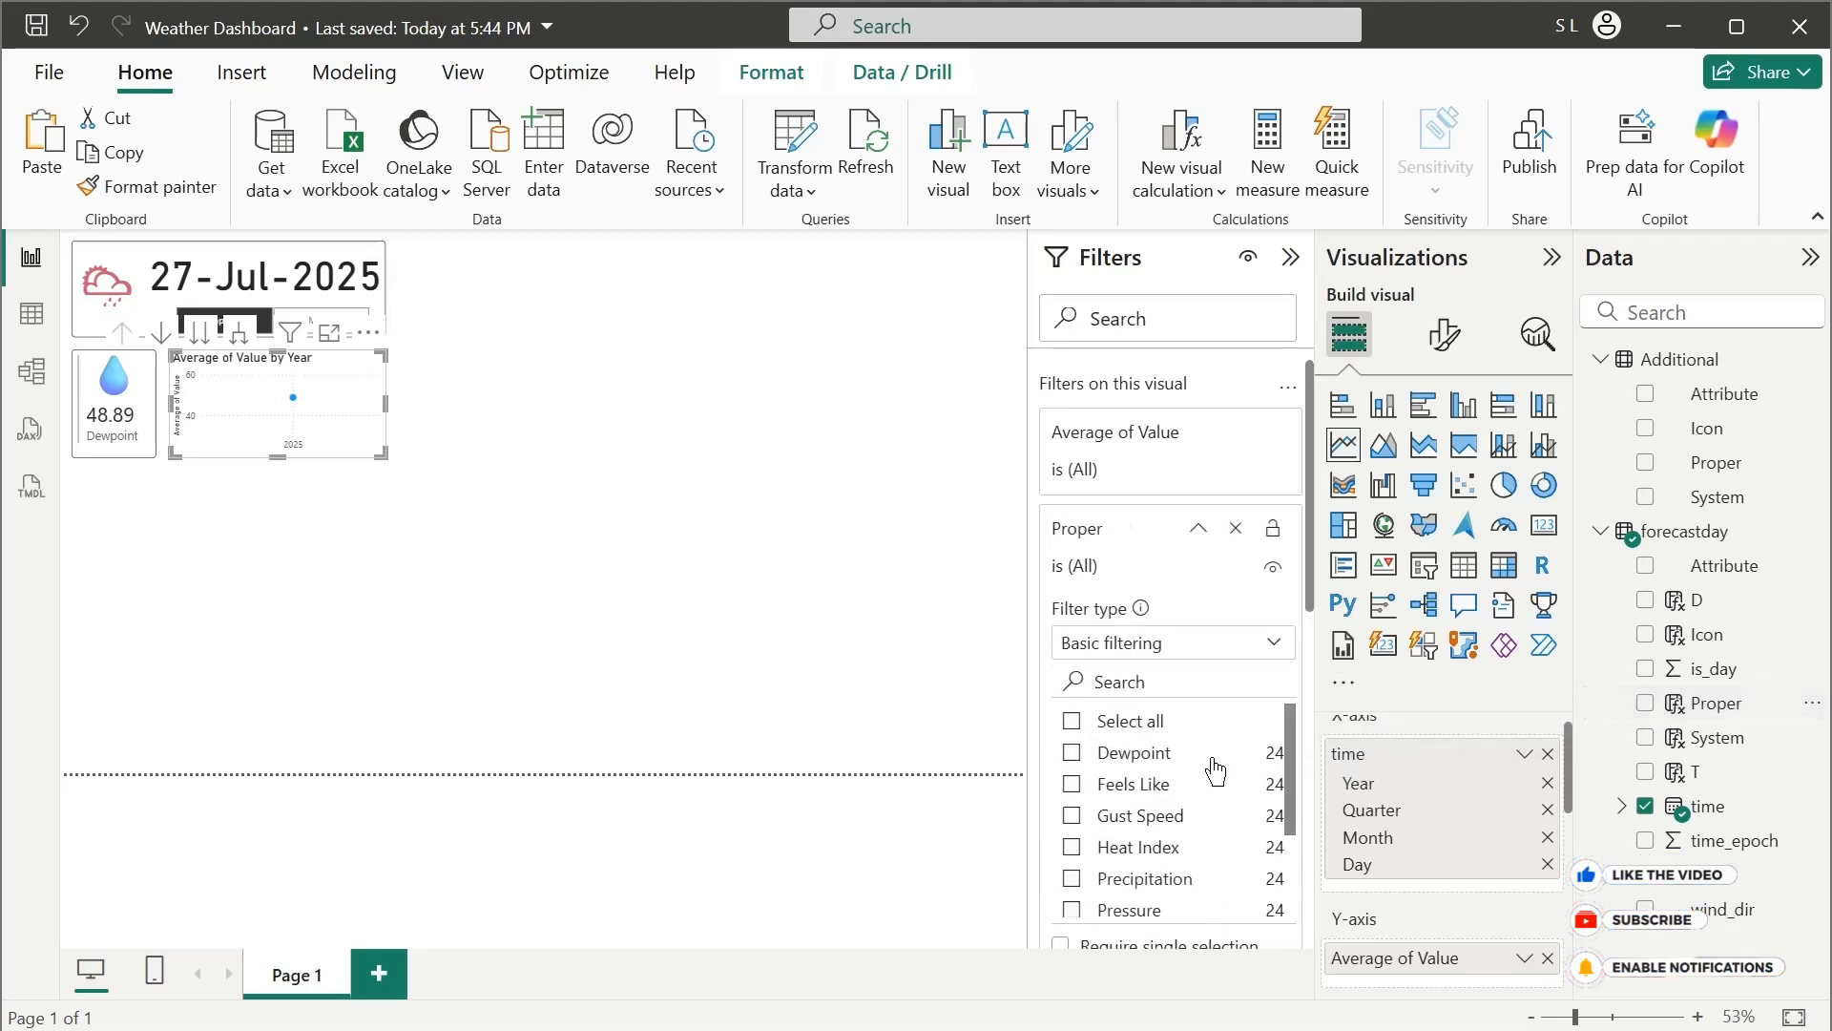
pyautogui.click(1069, 756)
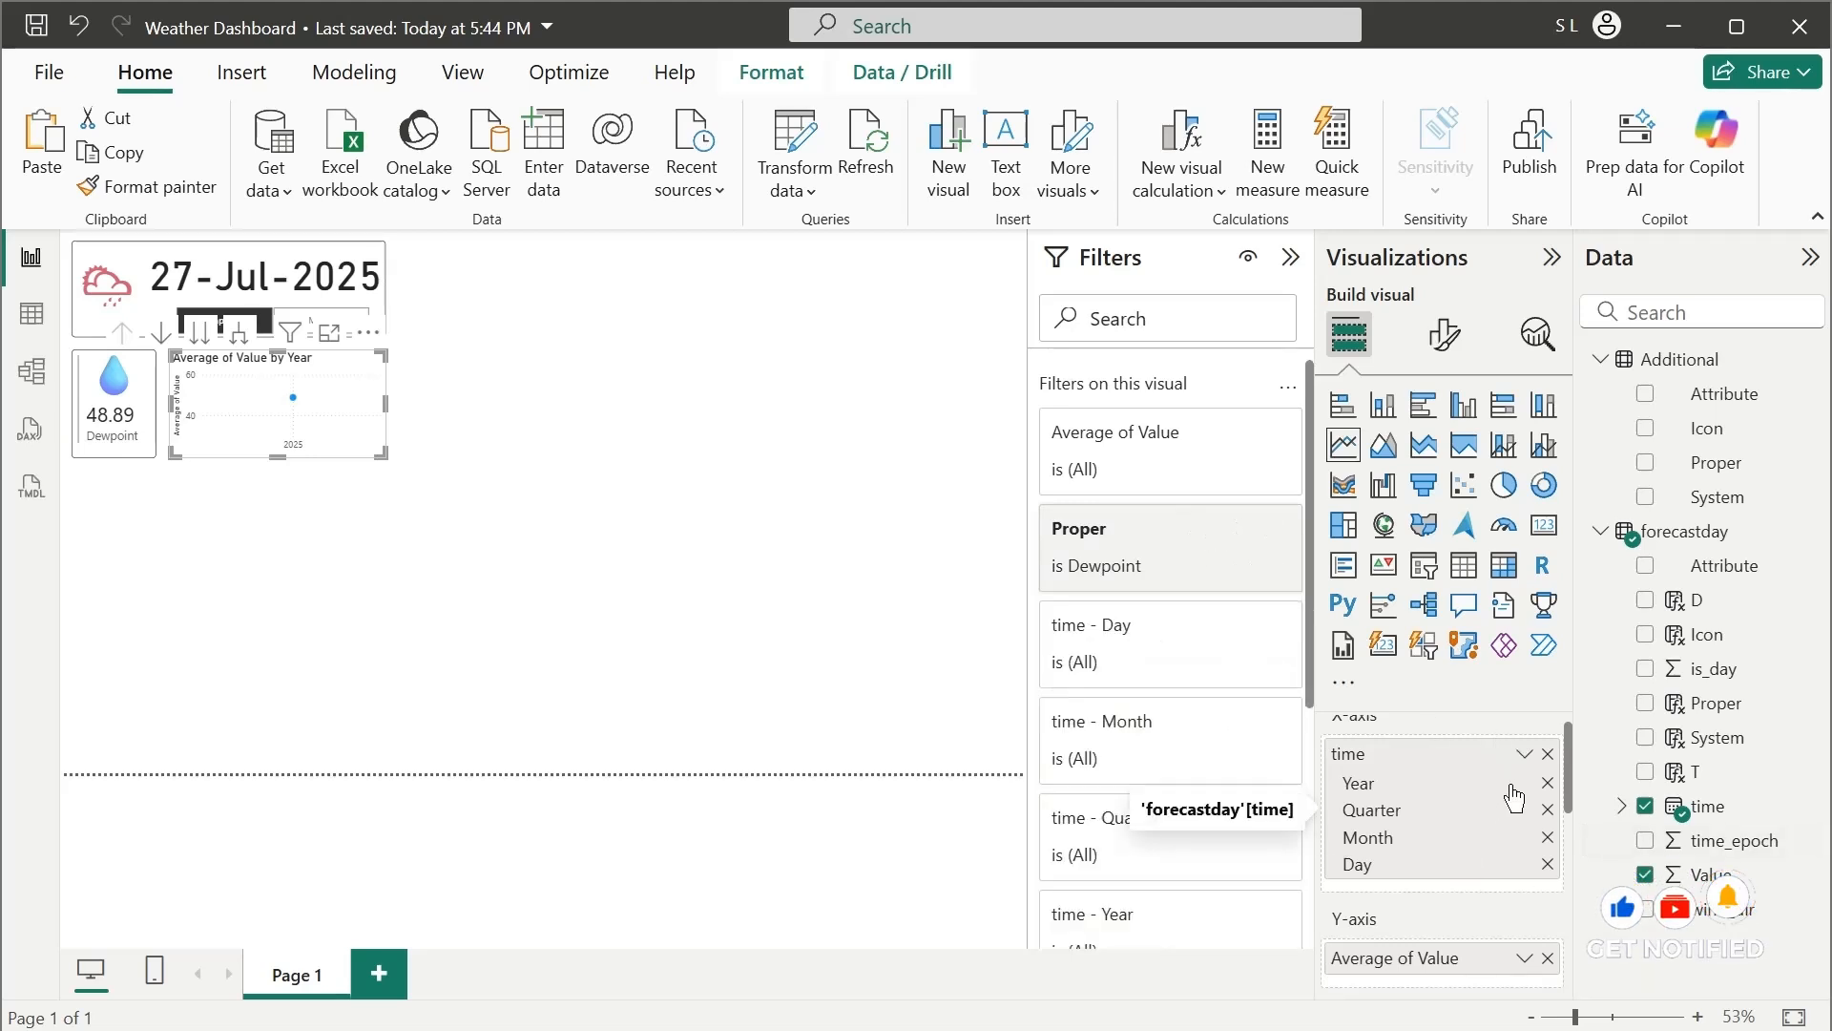
pyautogui.click(1548, 754)
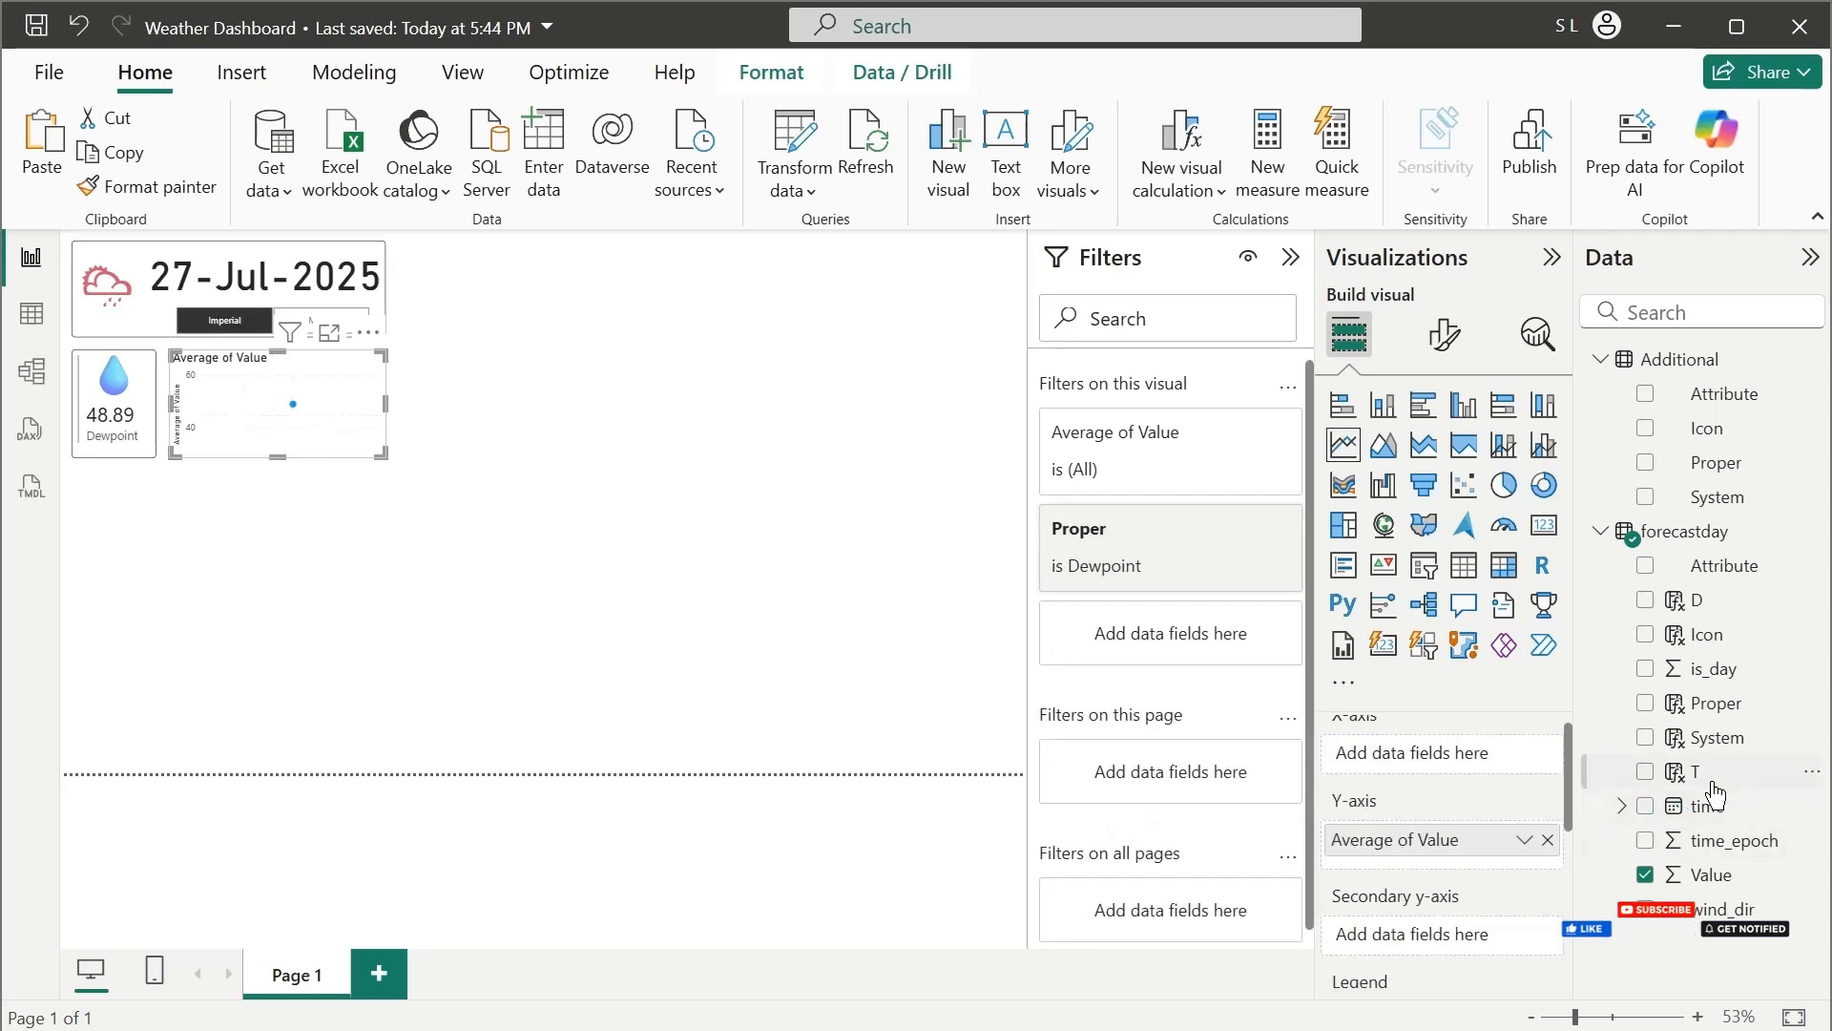
pyautogui.moveTo(1446, 777); pyautogui.dragTo(1439, 760)
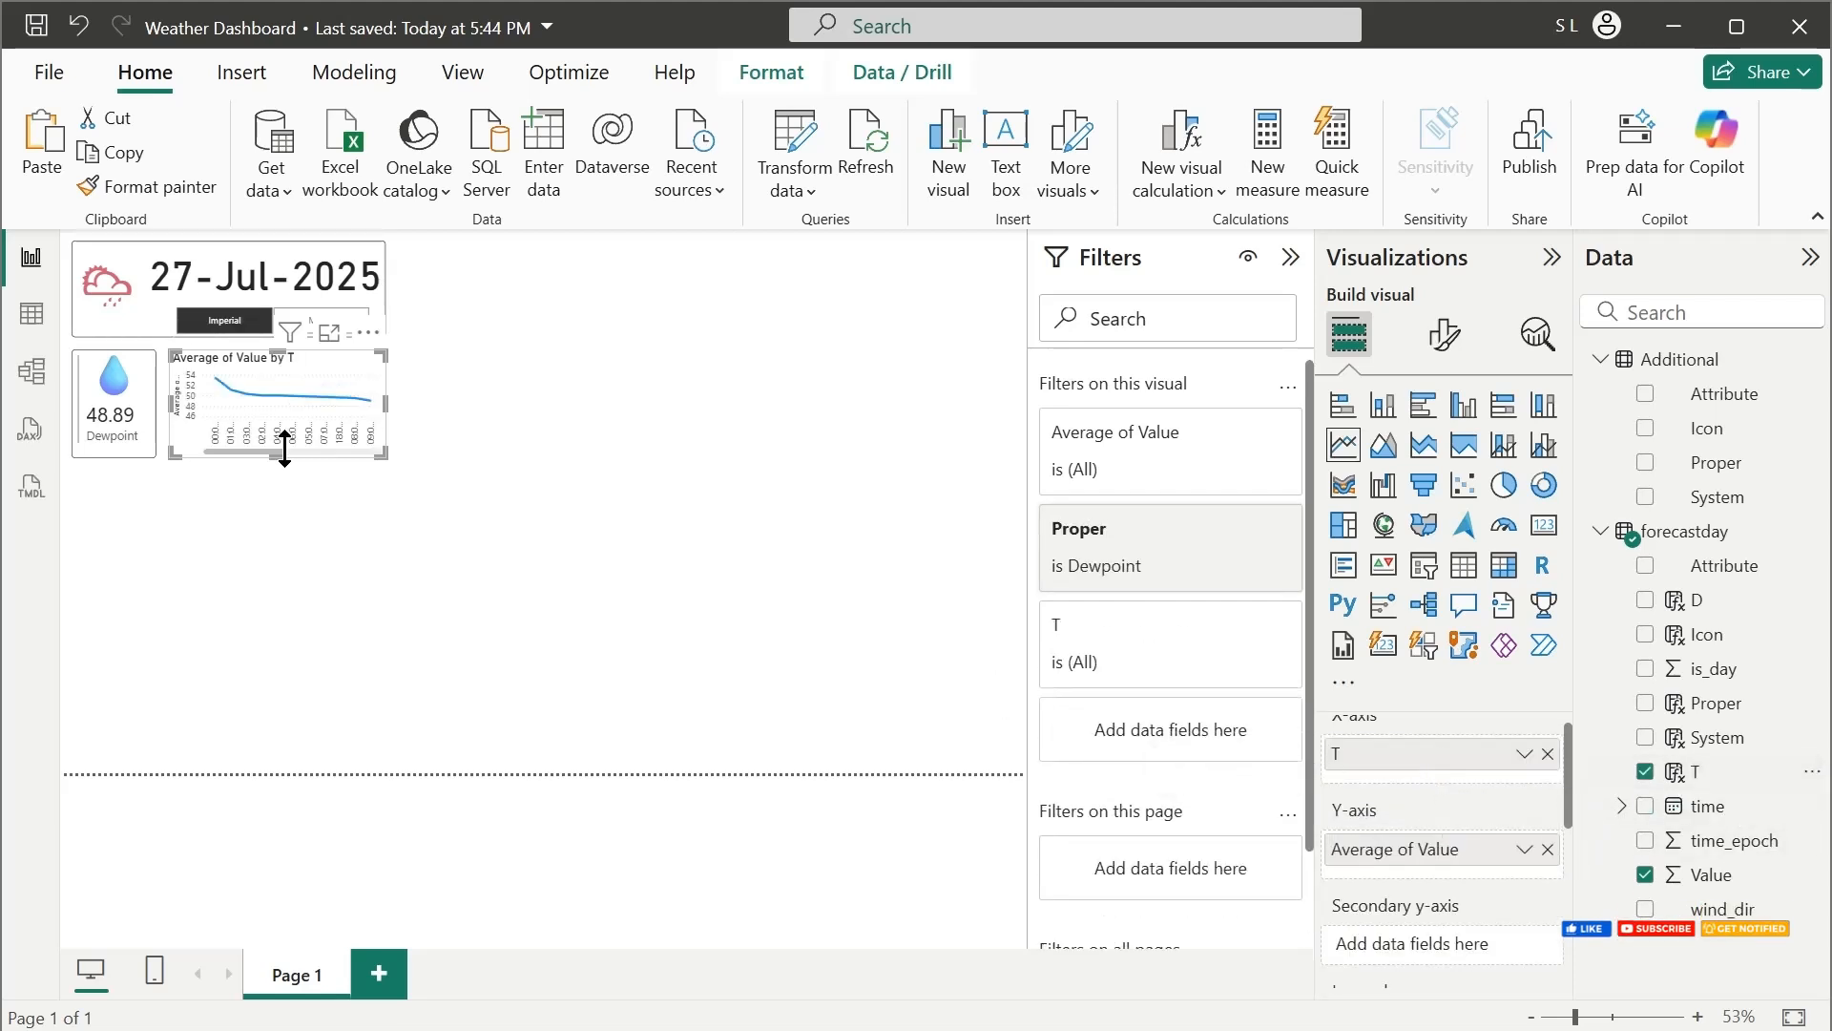
pyautogui.moveTo(241, 444)
pyautogui.mouseDown()
pyautogui.moveTo(321, 447)
pyautogui.moveTo(247, 447)
pyautogui.moveTo(375, 482)
pyautogui.moveTo(256, 450)
pyautogui.mouseUp()
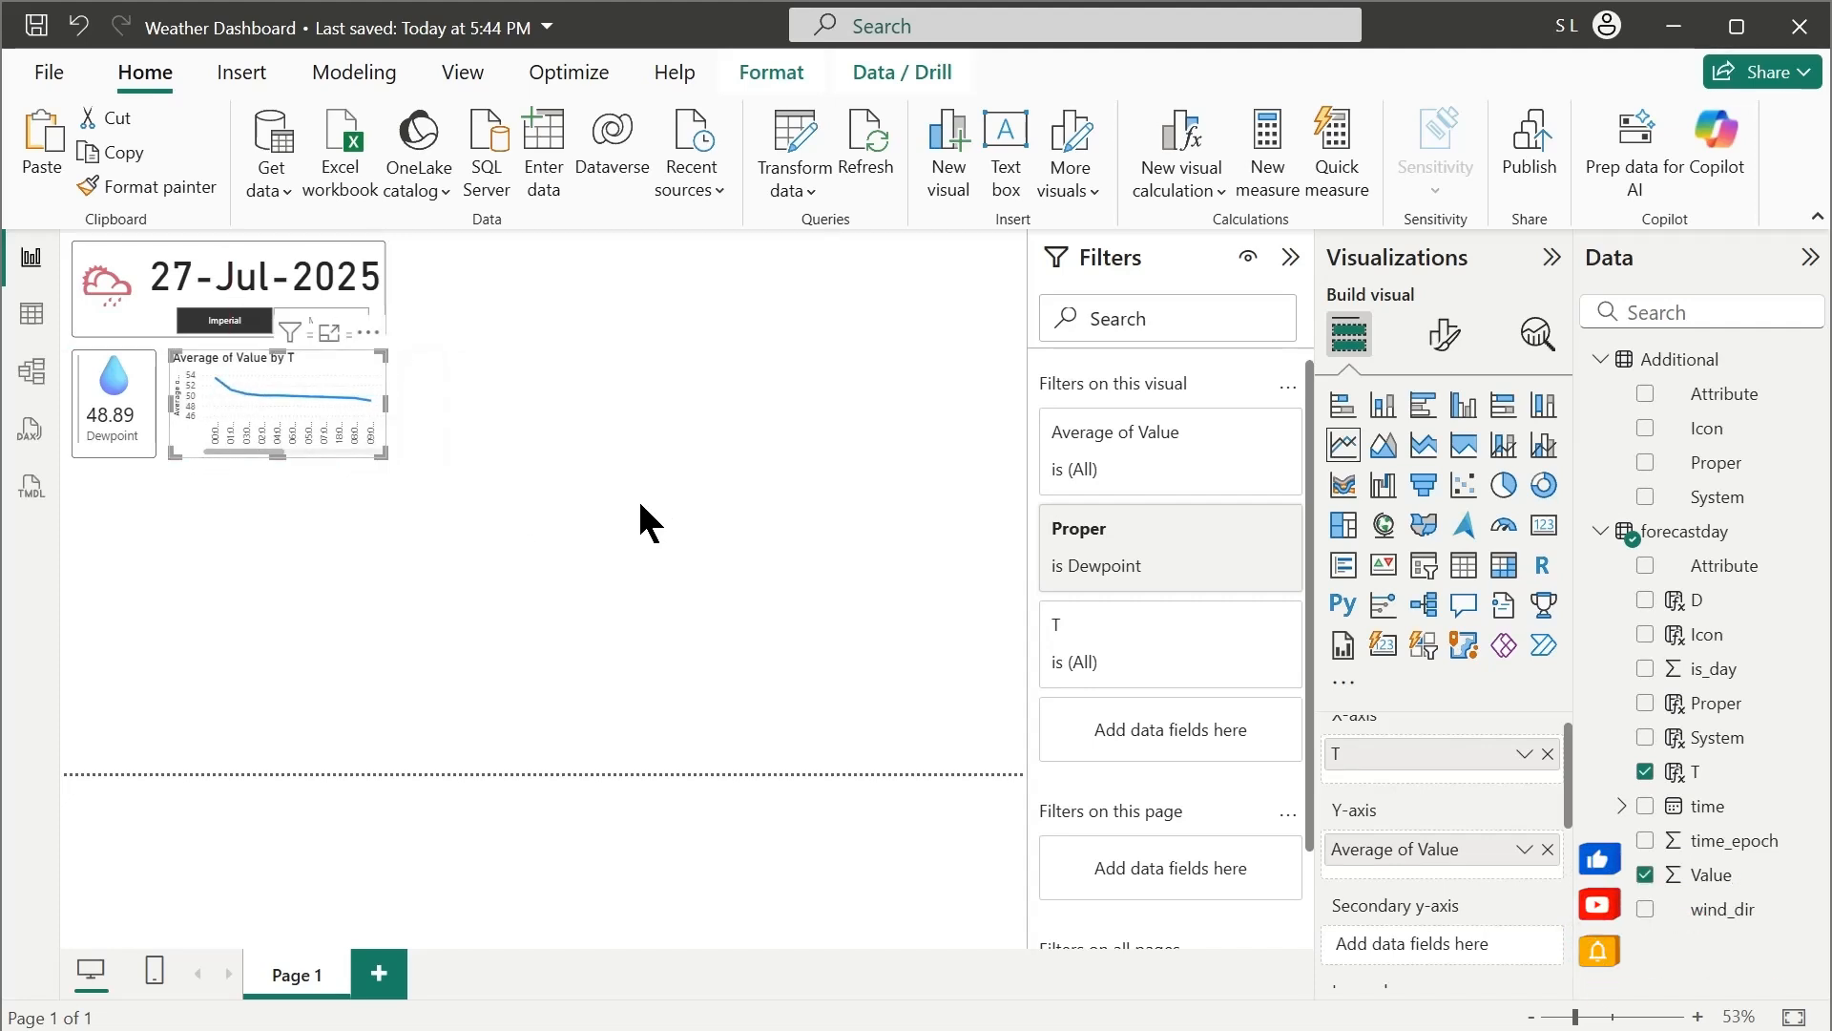
# Turn on the line chart's visual border with a width of 5 px
pyautogui.click(1459, 346)
pyautogui.click(929, 548)
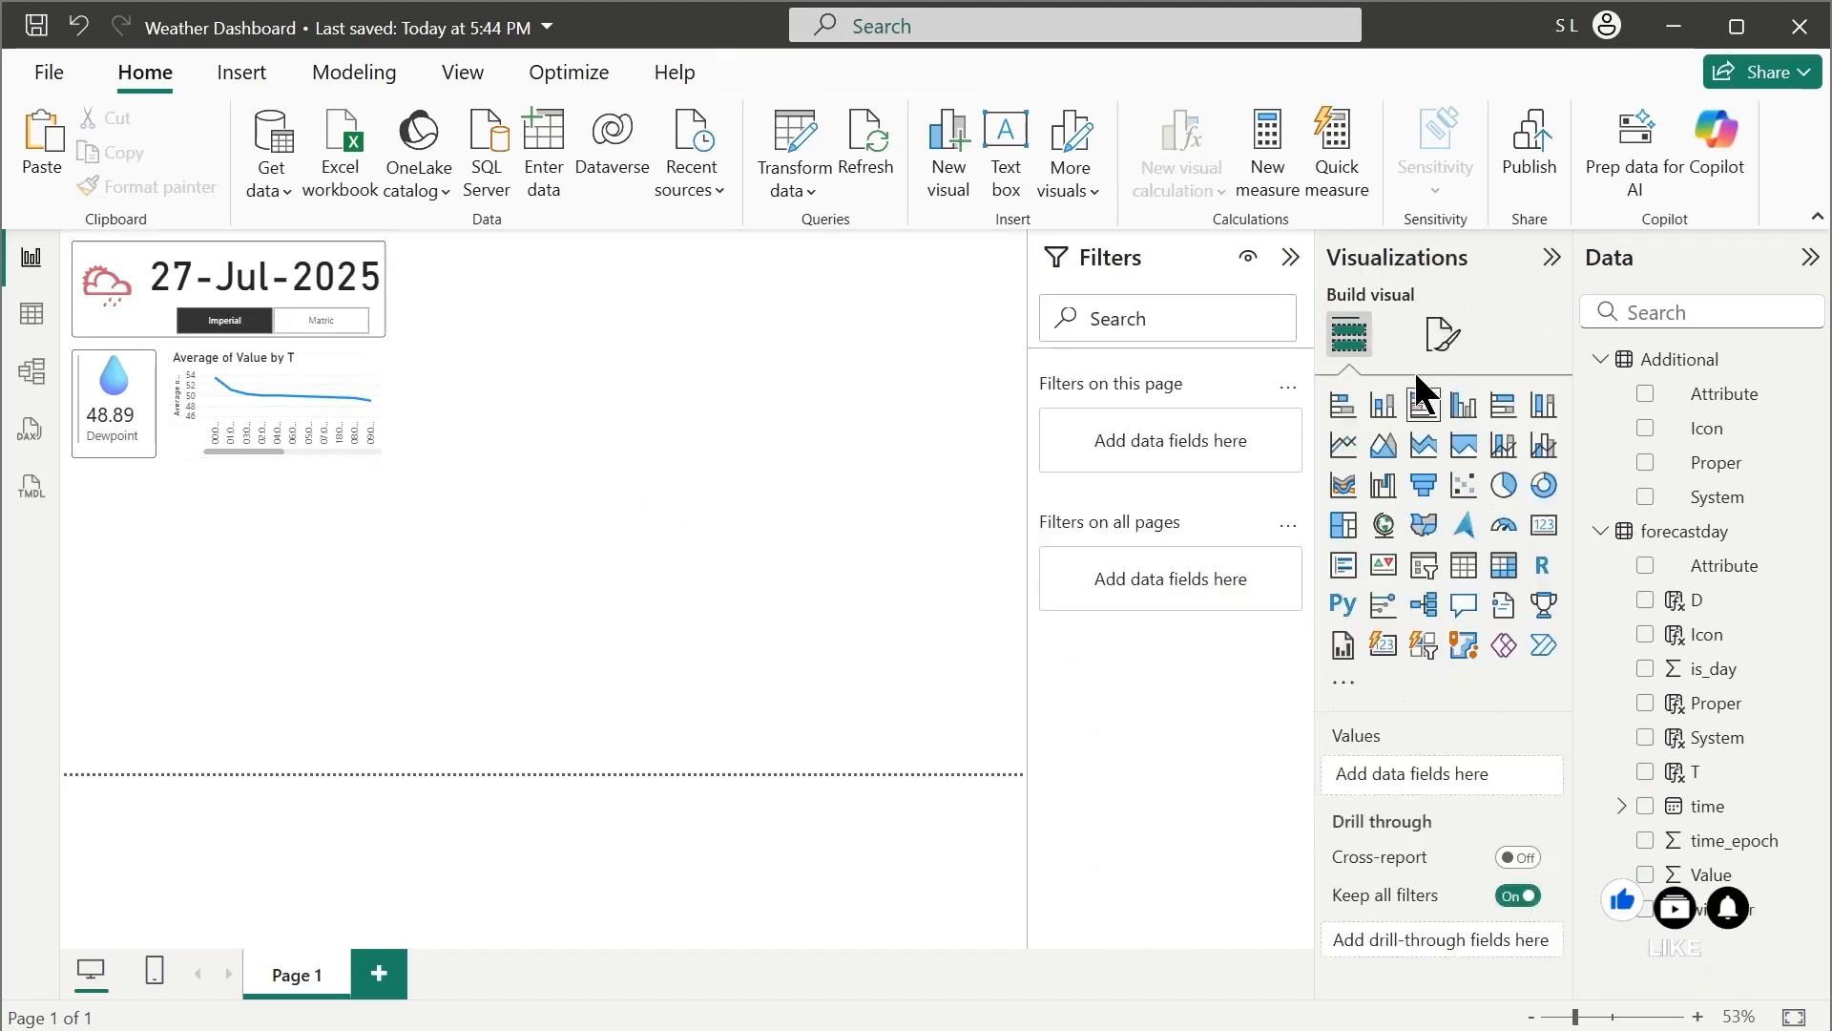
pyautogui.click(1443, 334)
pyautogui.click(309, 359)
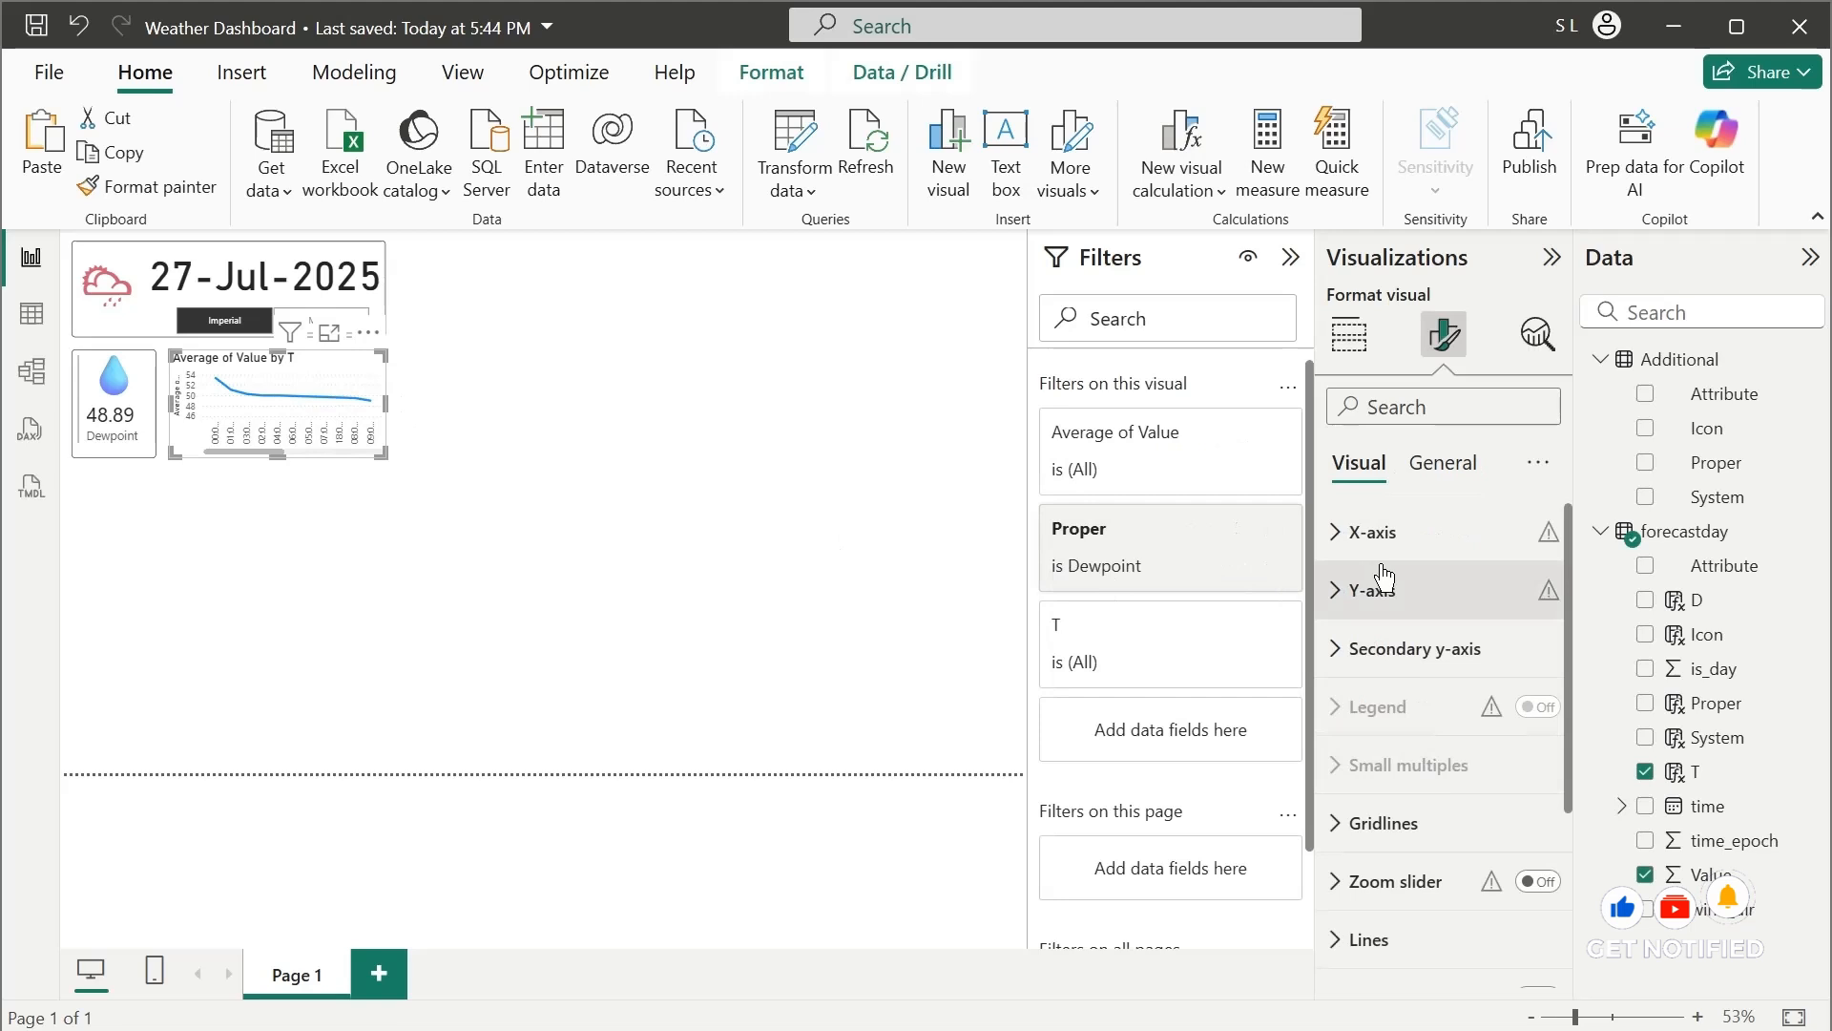
pyautogui.click(1348, 334)
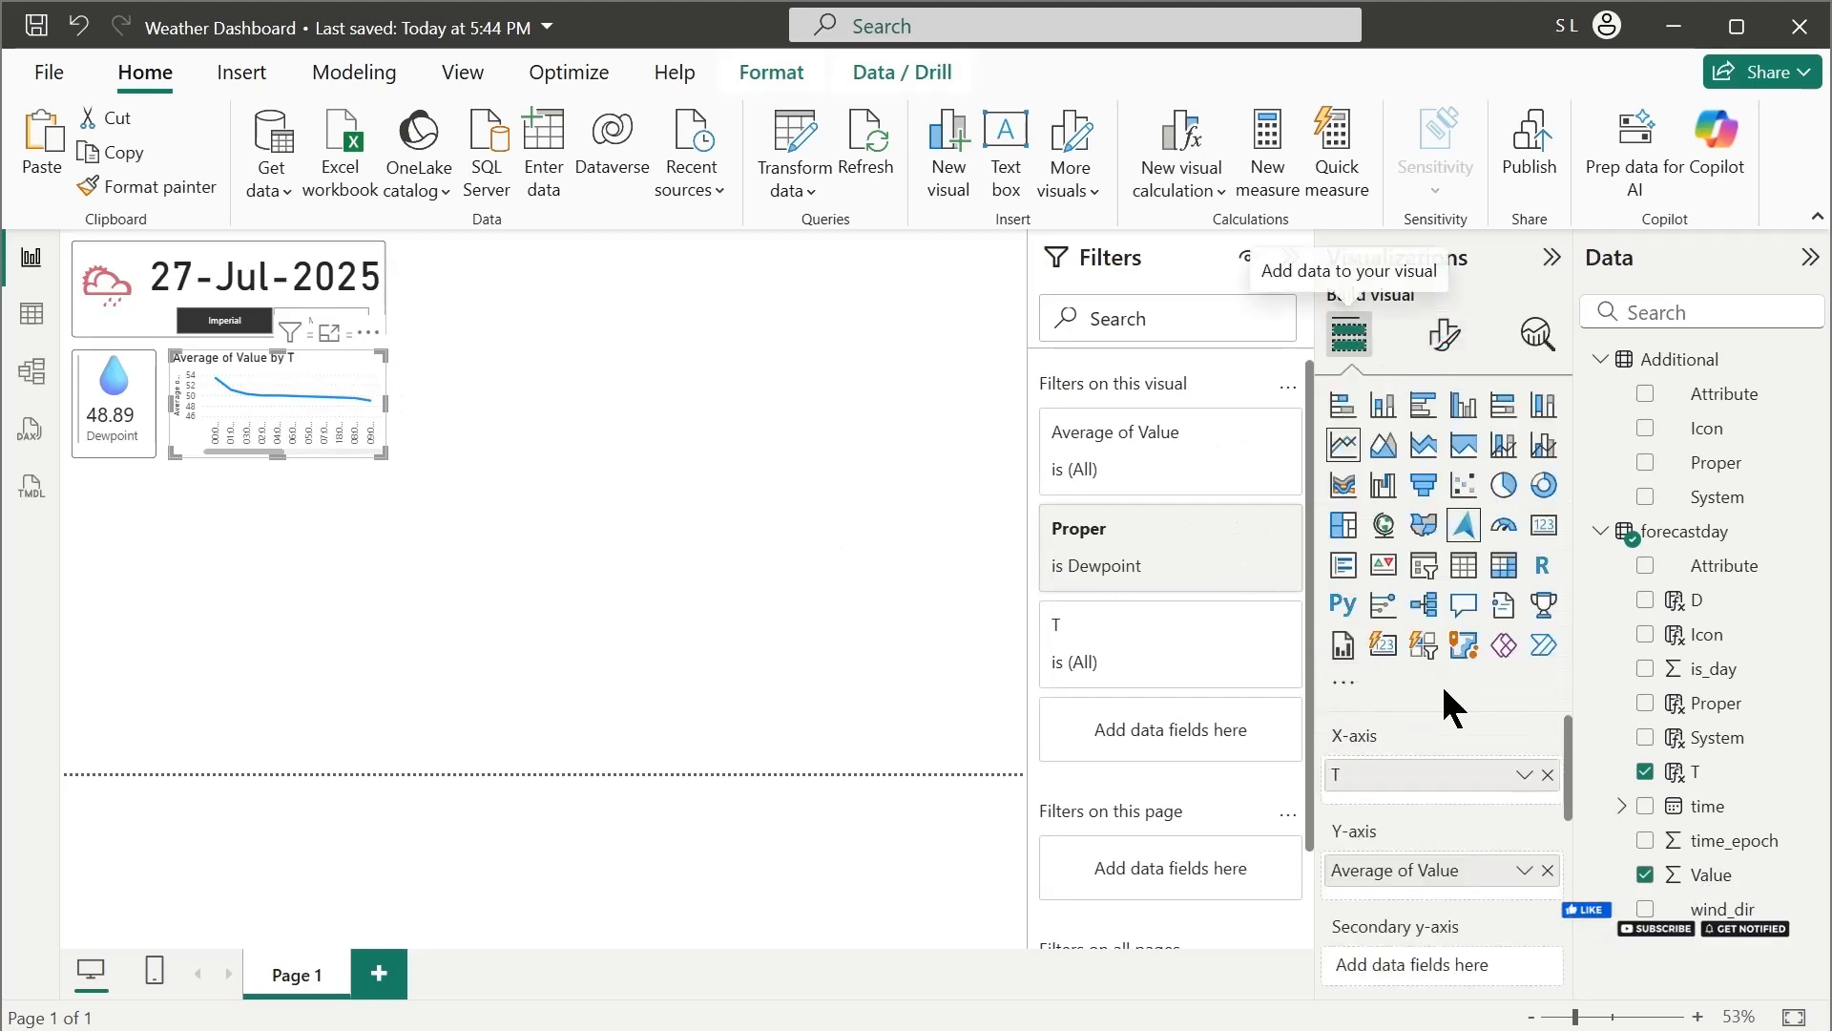
pyautogui.click(1446, 334)
pyautogui.click(1441, 462)
pyautogui.click(1349, 649)
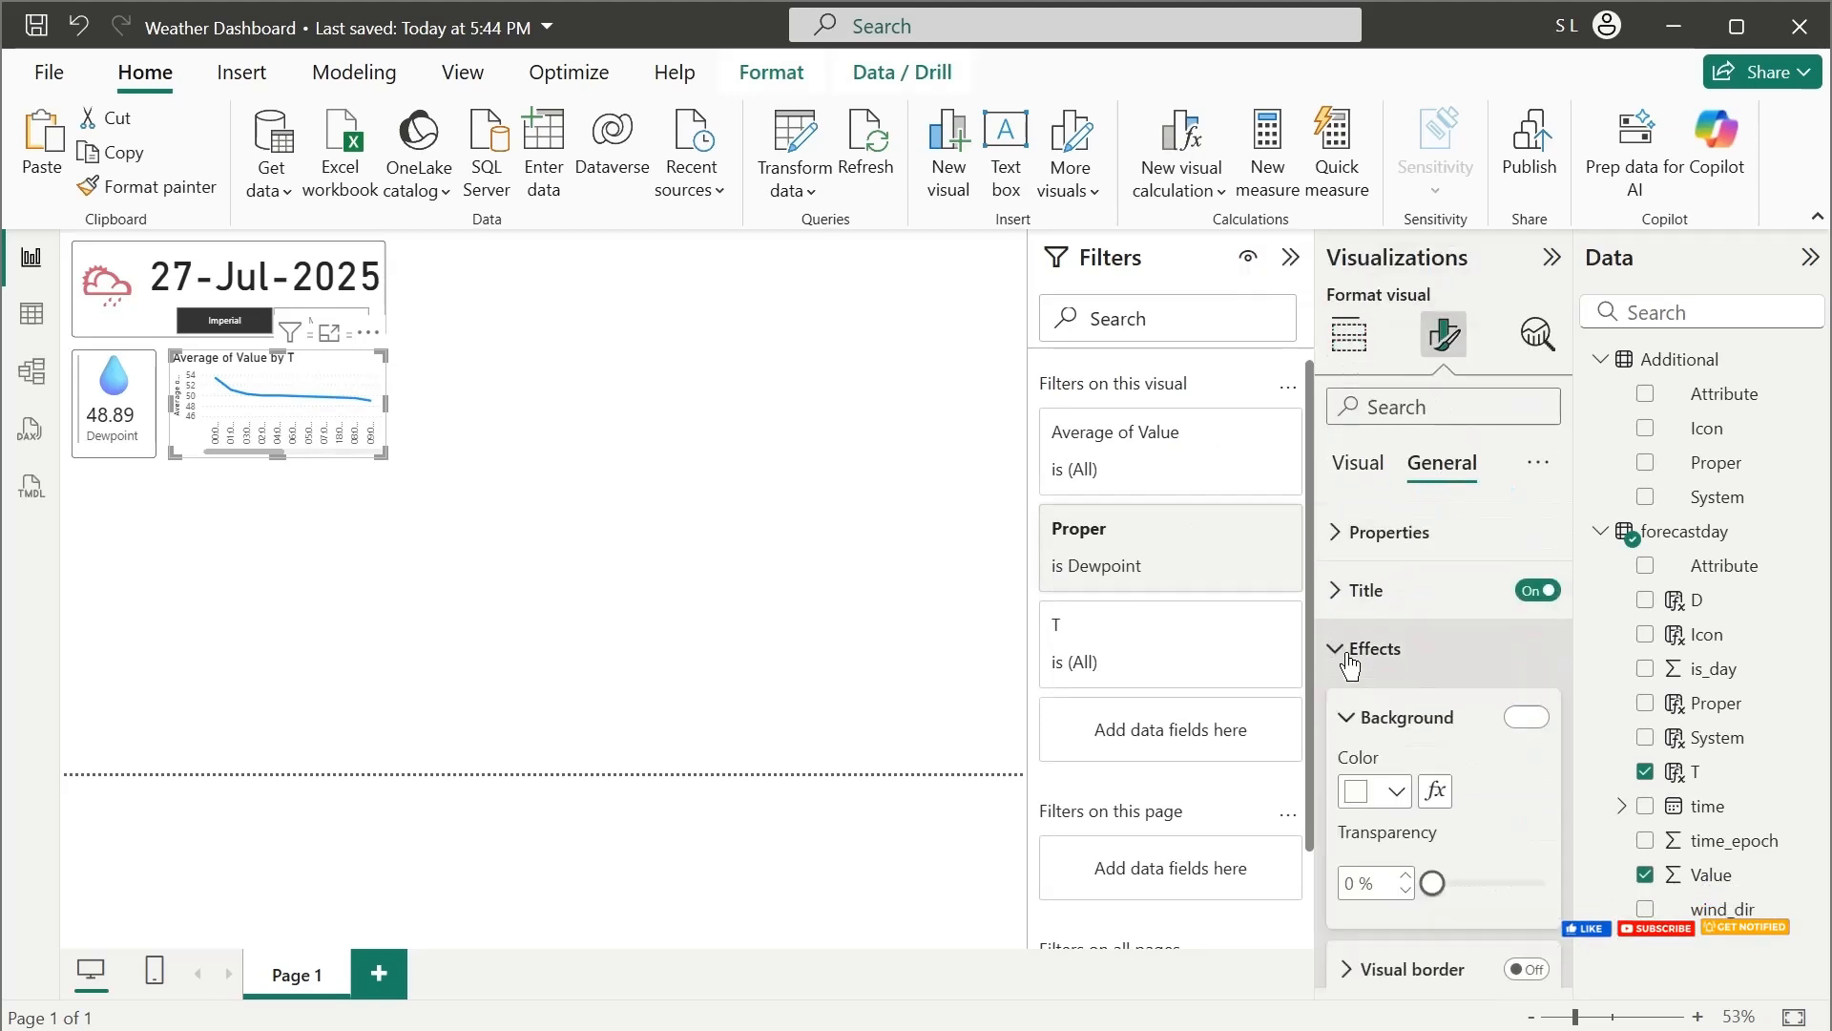
pyautogui.scroll(-3, 1431, 687)
pyautogui.click(1511, 685)
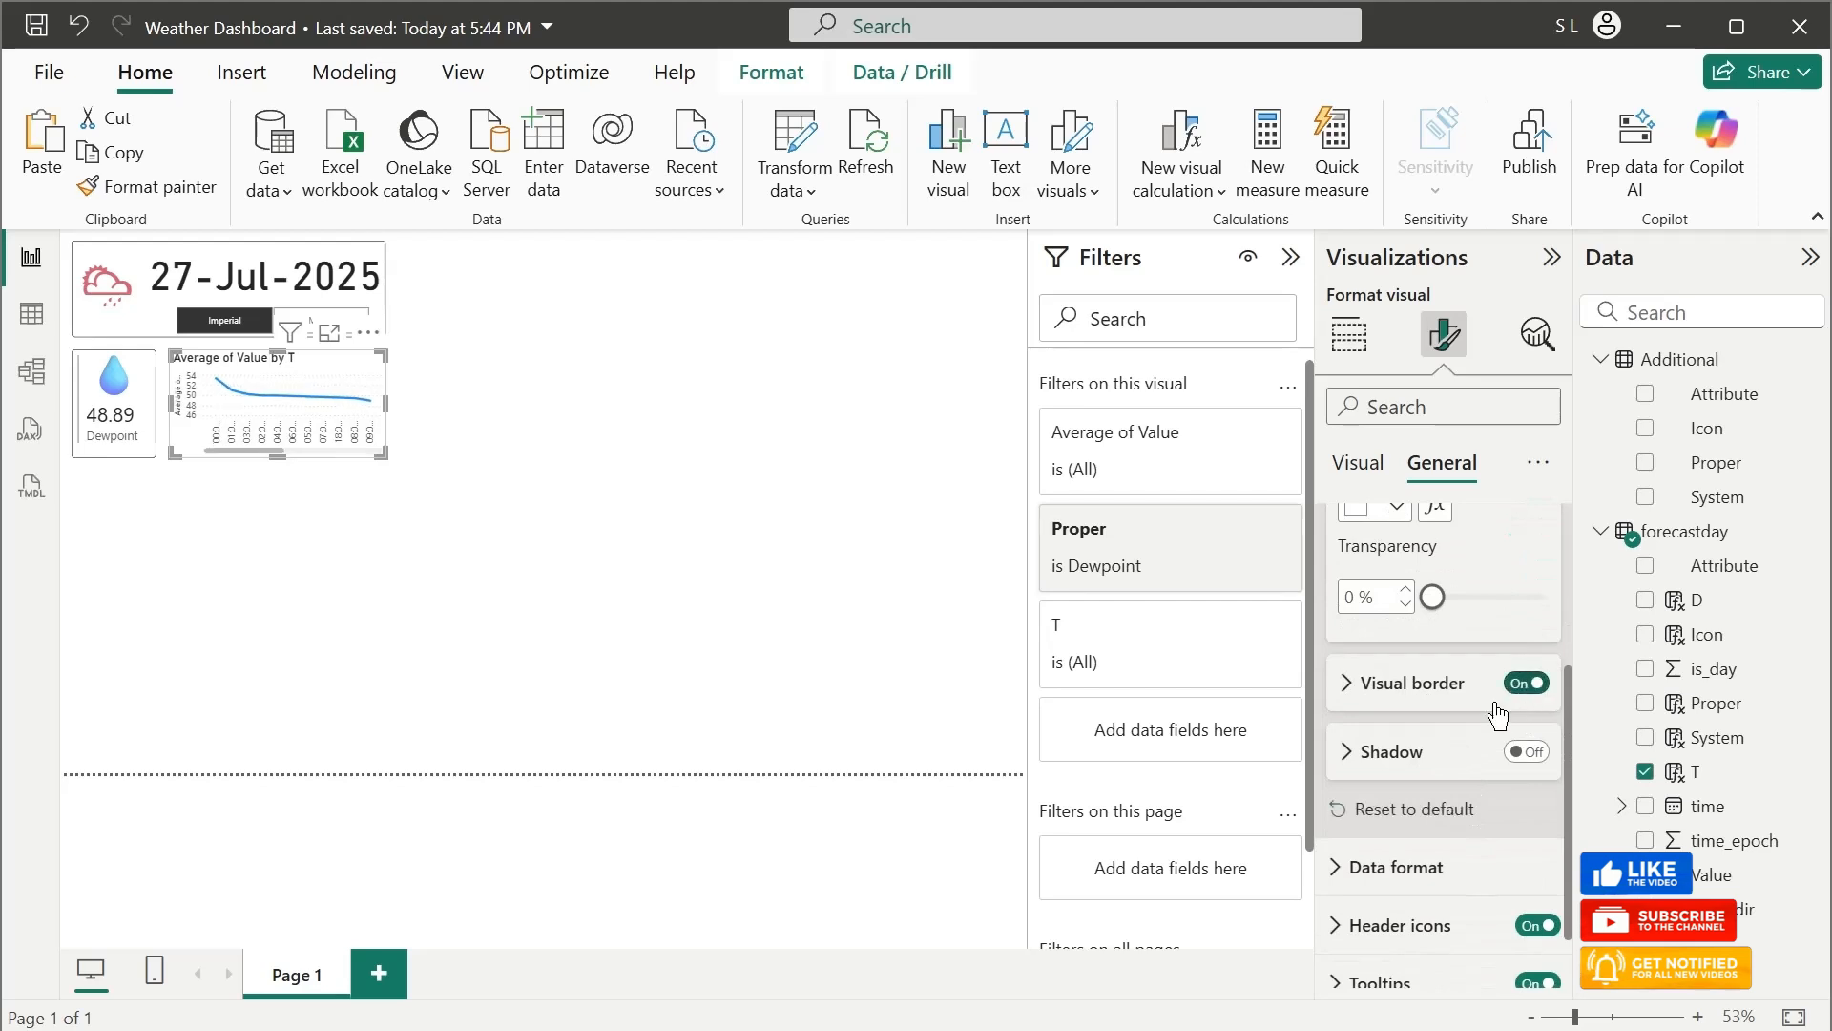
pyautogui.click(1400, 683)
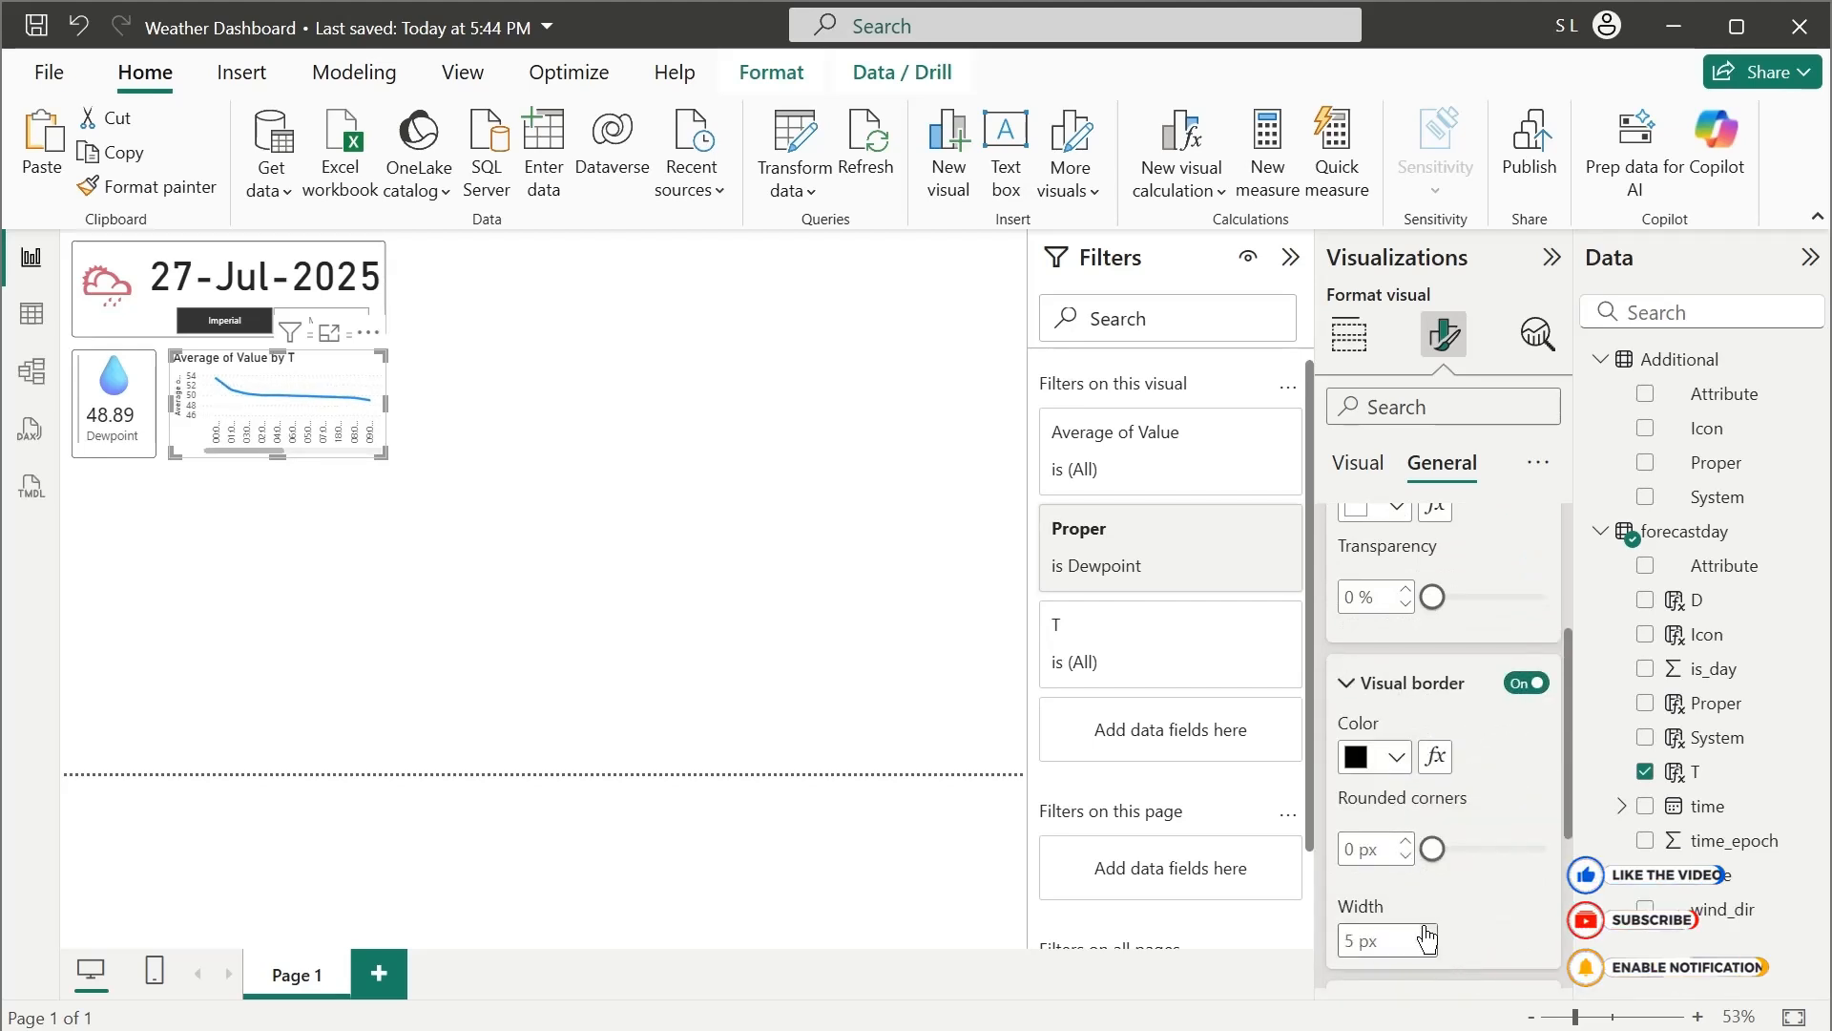
pyautogui.click(1428, 934)
pyautogui.click(1429, 934)
pyautogui.click(1429, 935)
pyautogui.click(1429, 934)
pyautogui.click(1461, 686)
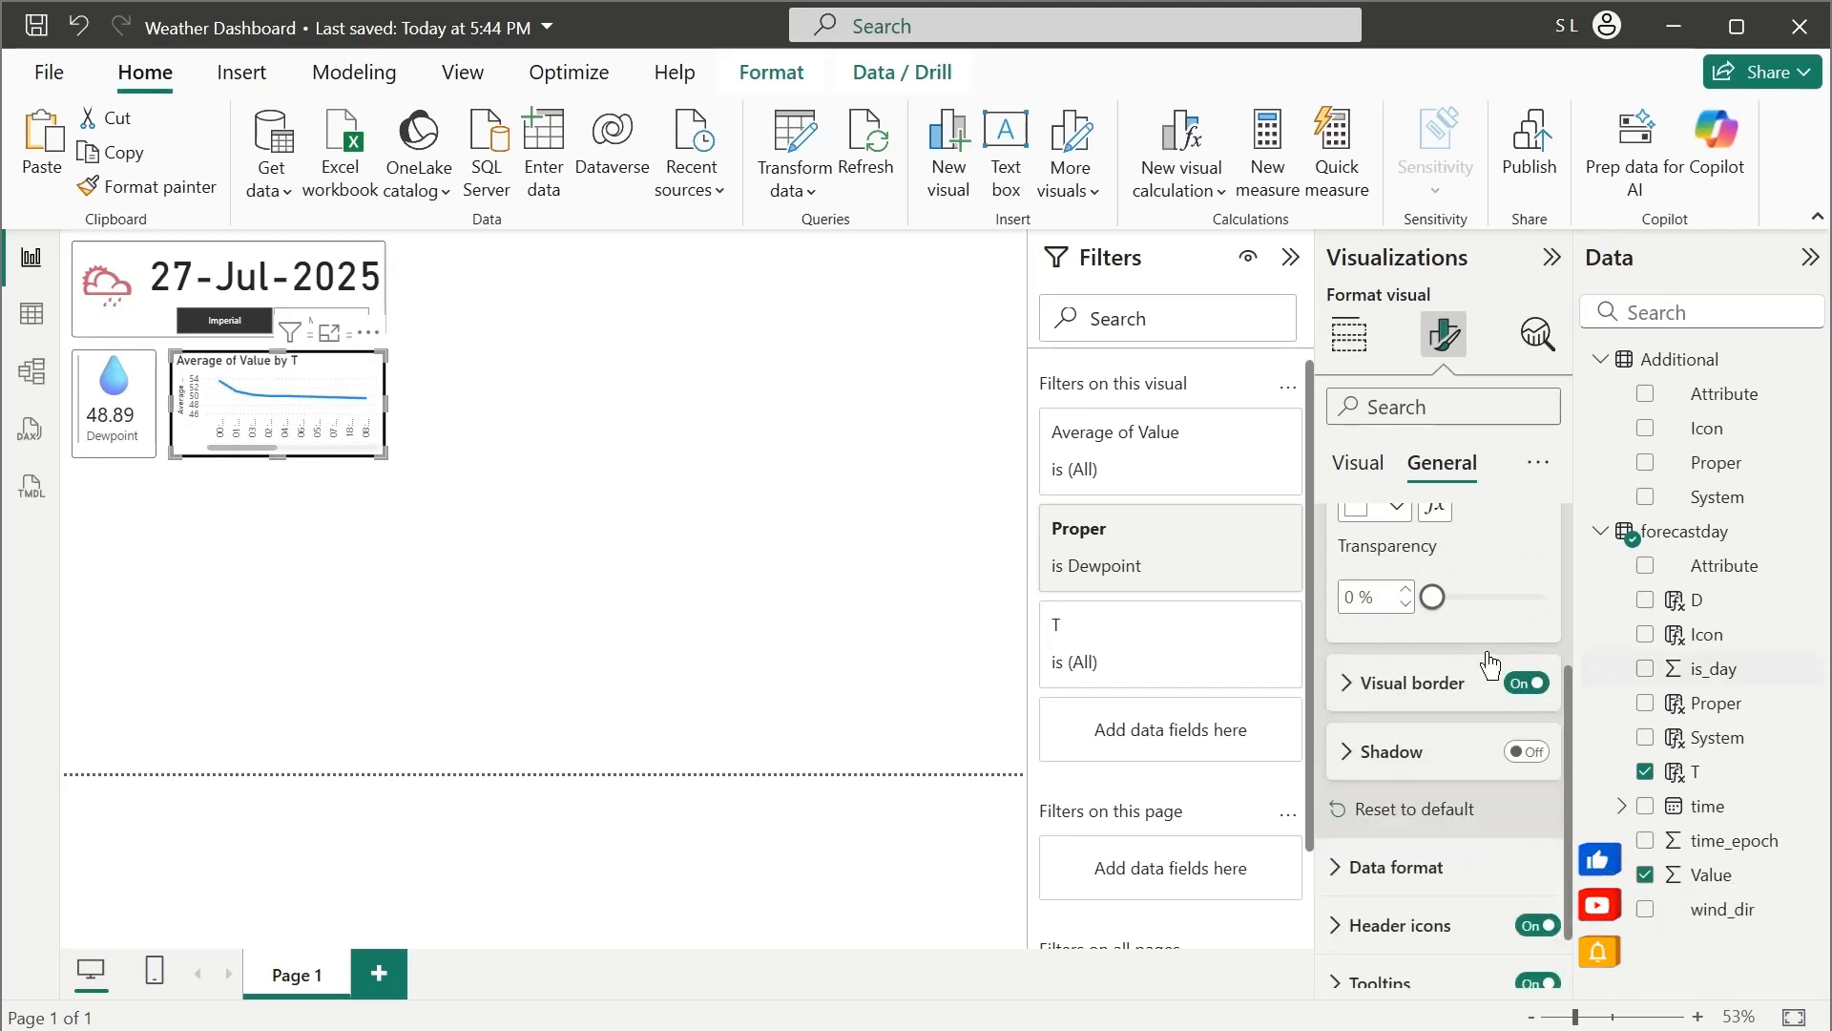
# Change the data type of the forecastday table's T column from Text to Time, then return to the report page
pyautogui.click(1349, 334)
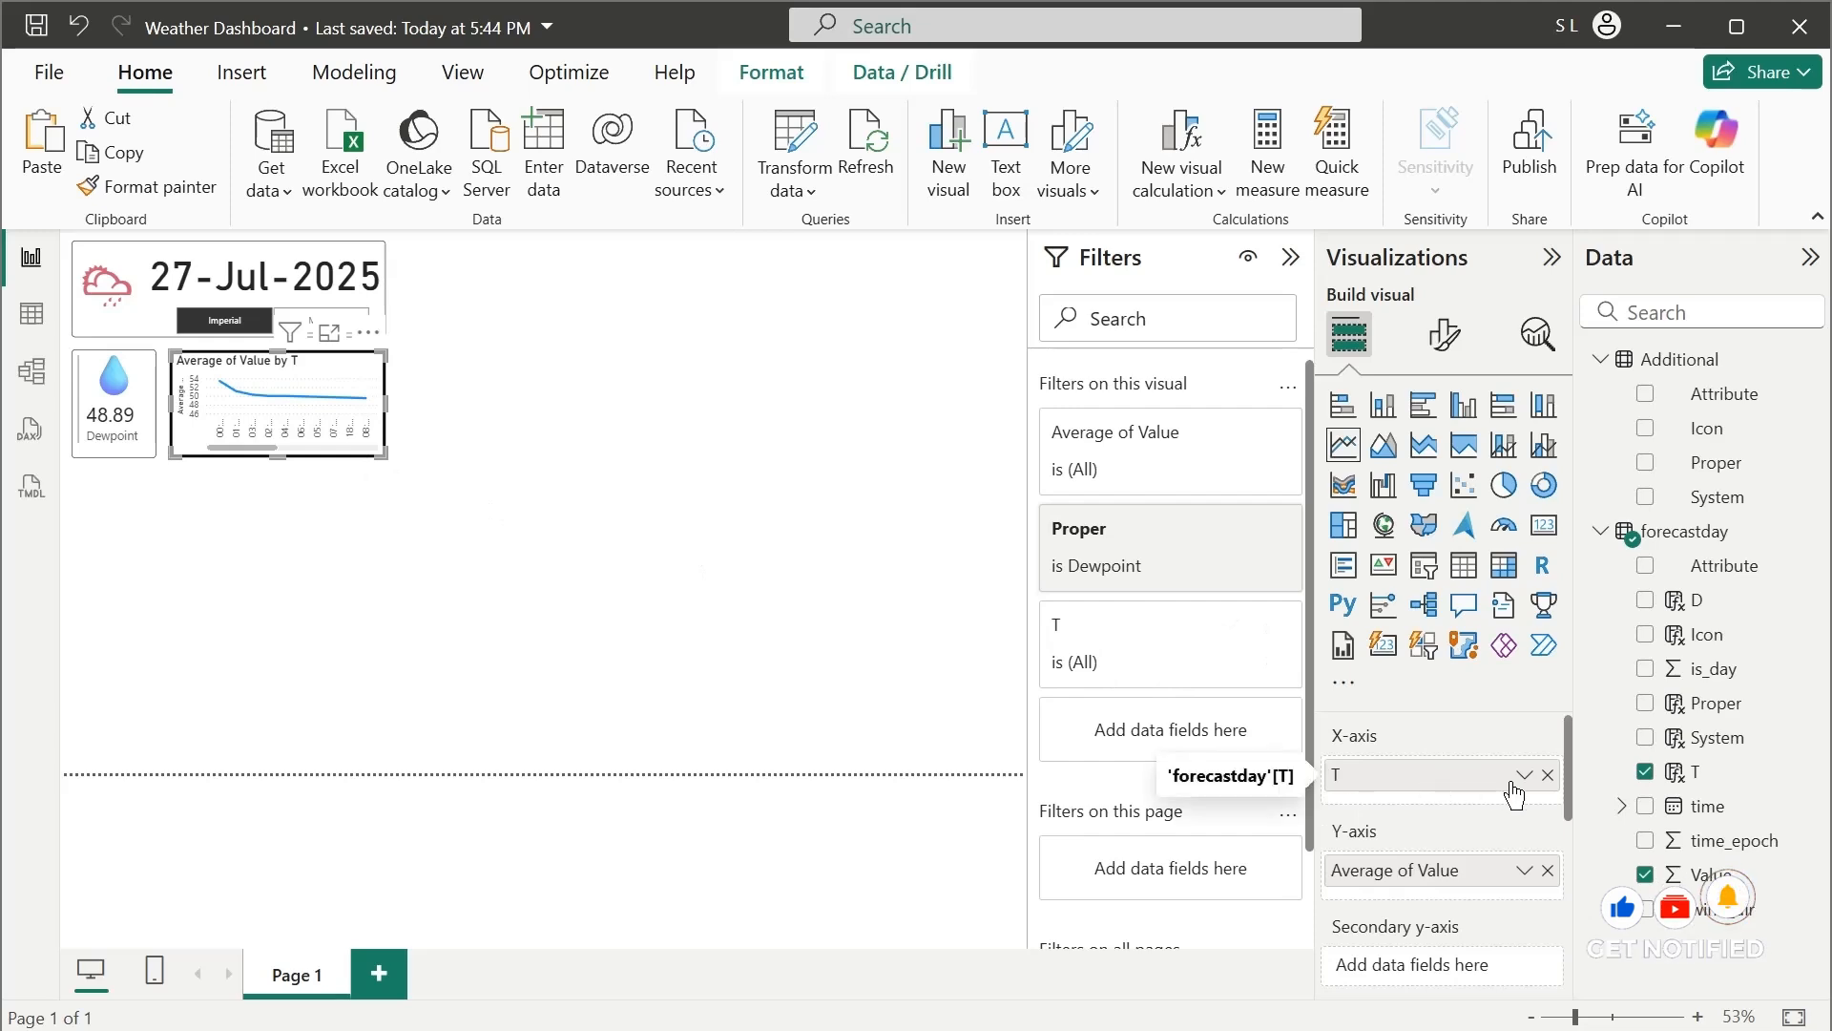
pyautogui.click(32, 313)
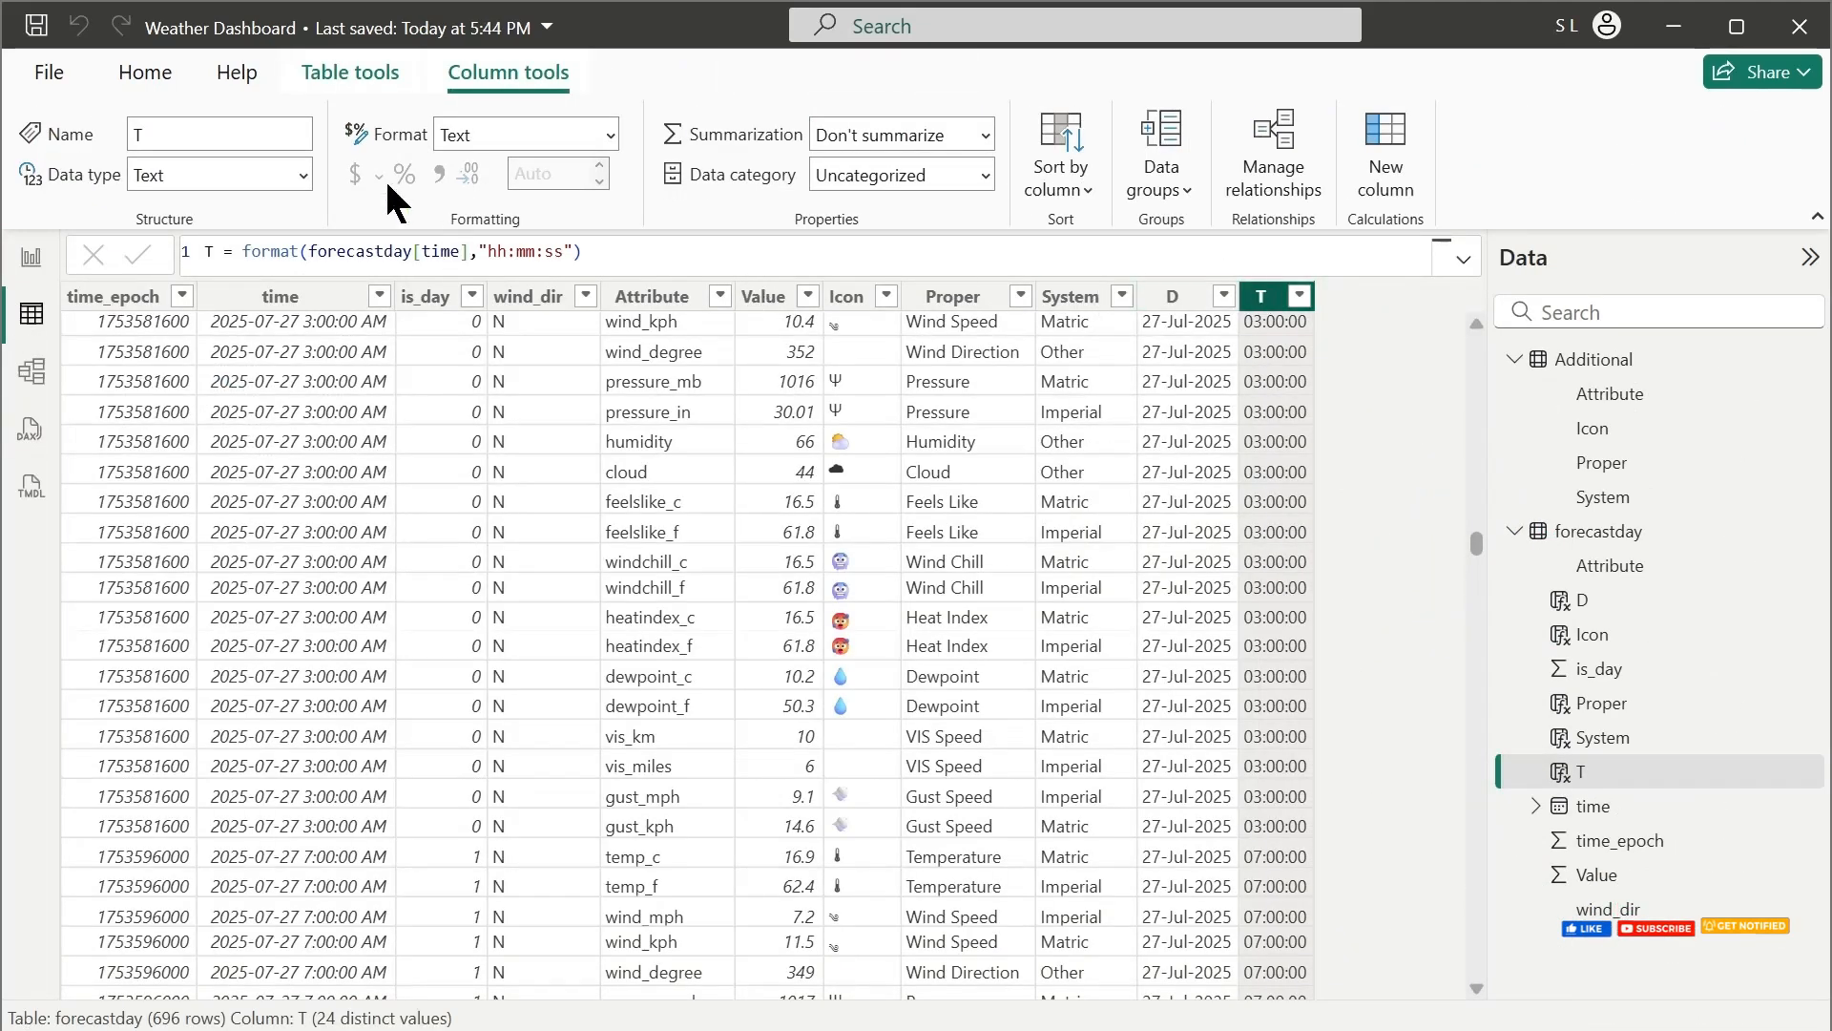
pyautogui.click(304, 181)
pyautogui.click(169, 421)
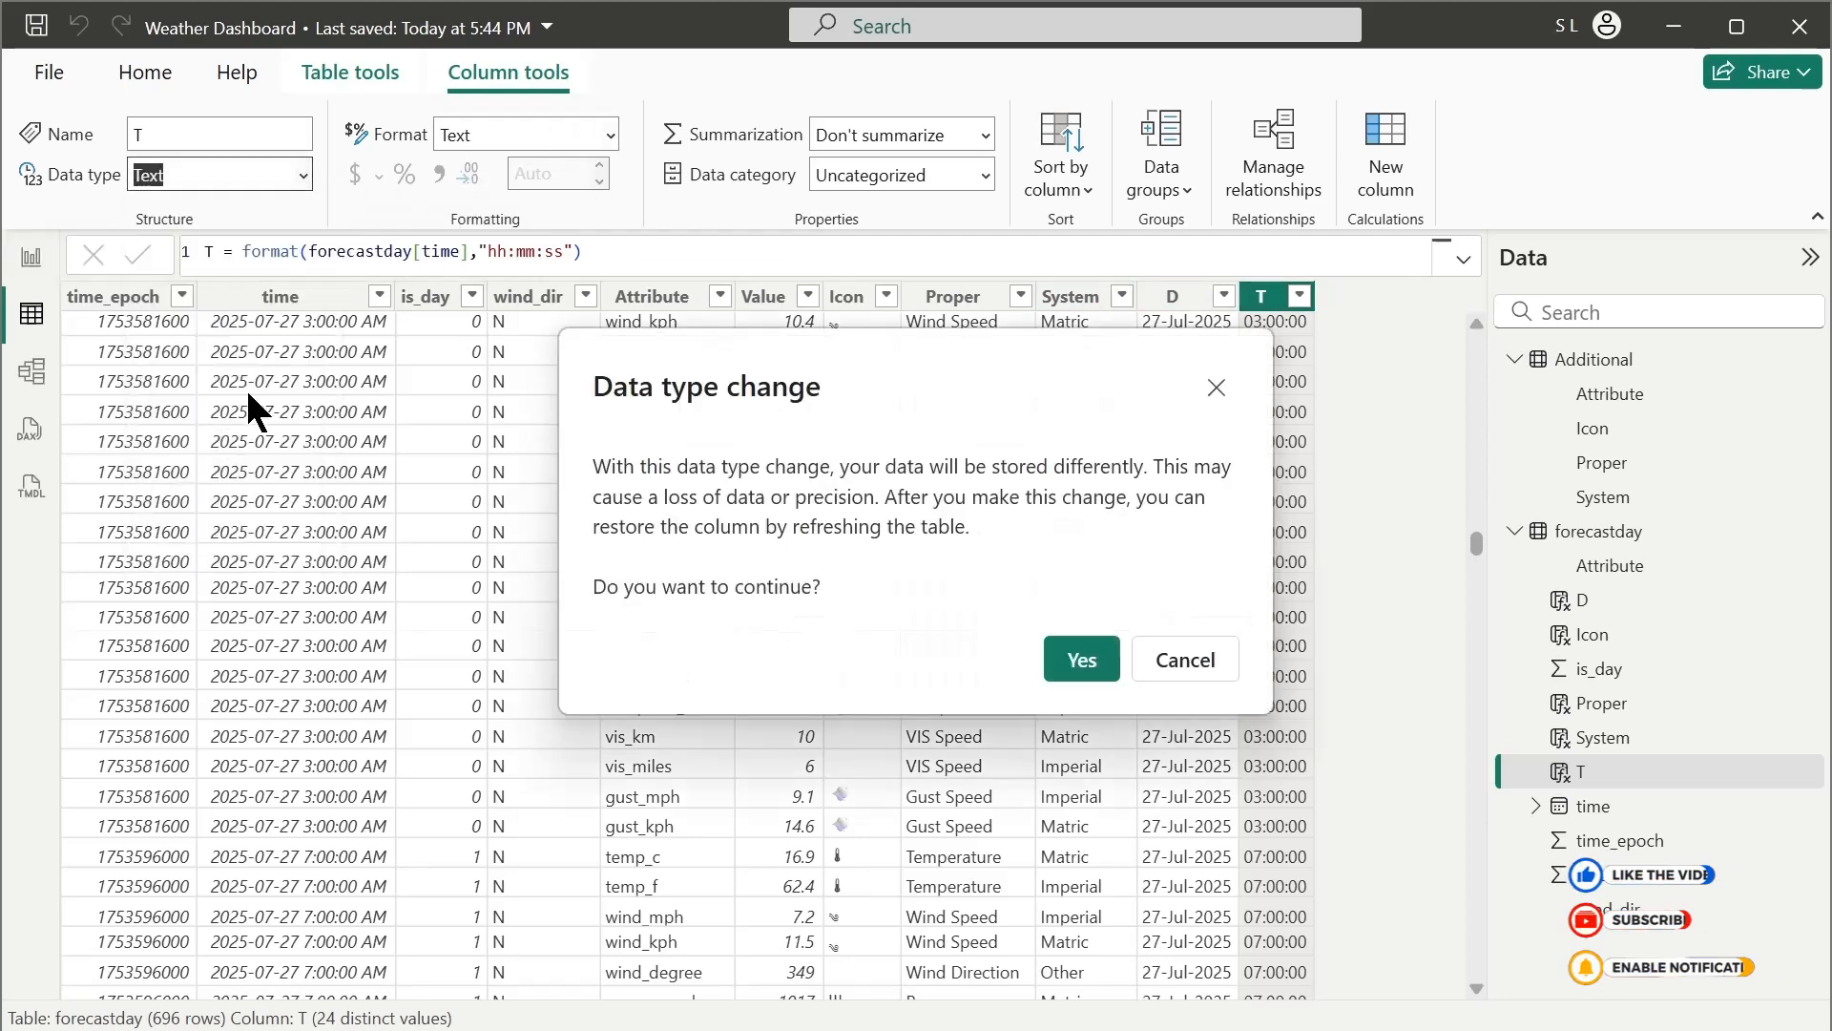
pyautogui.click(1075, 655)
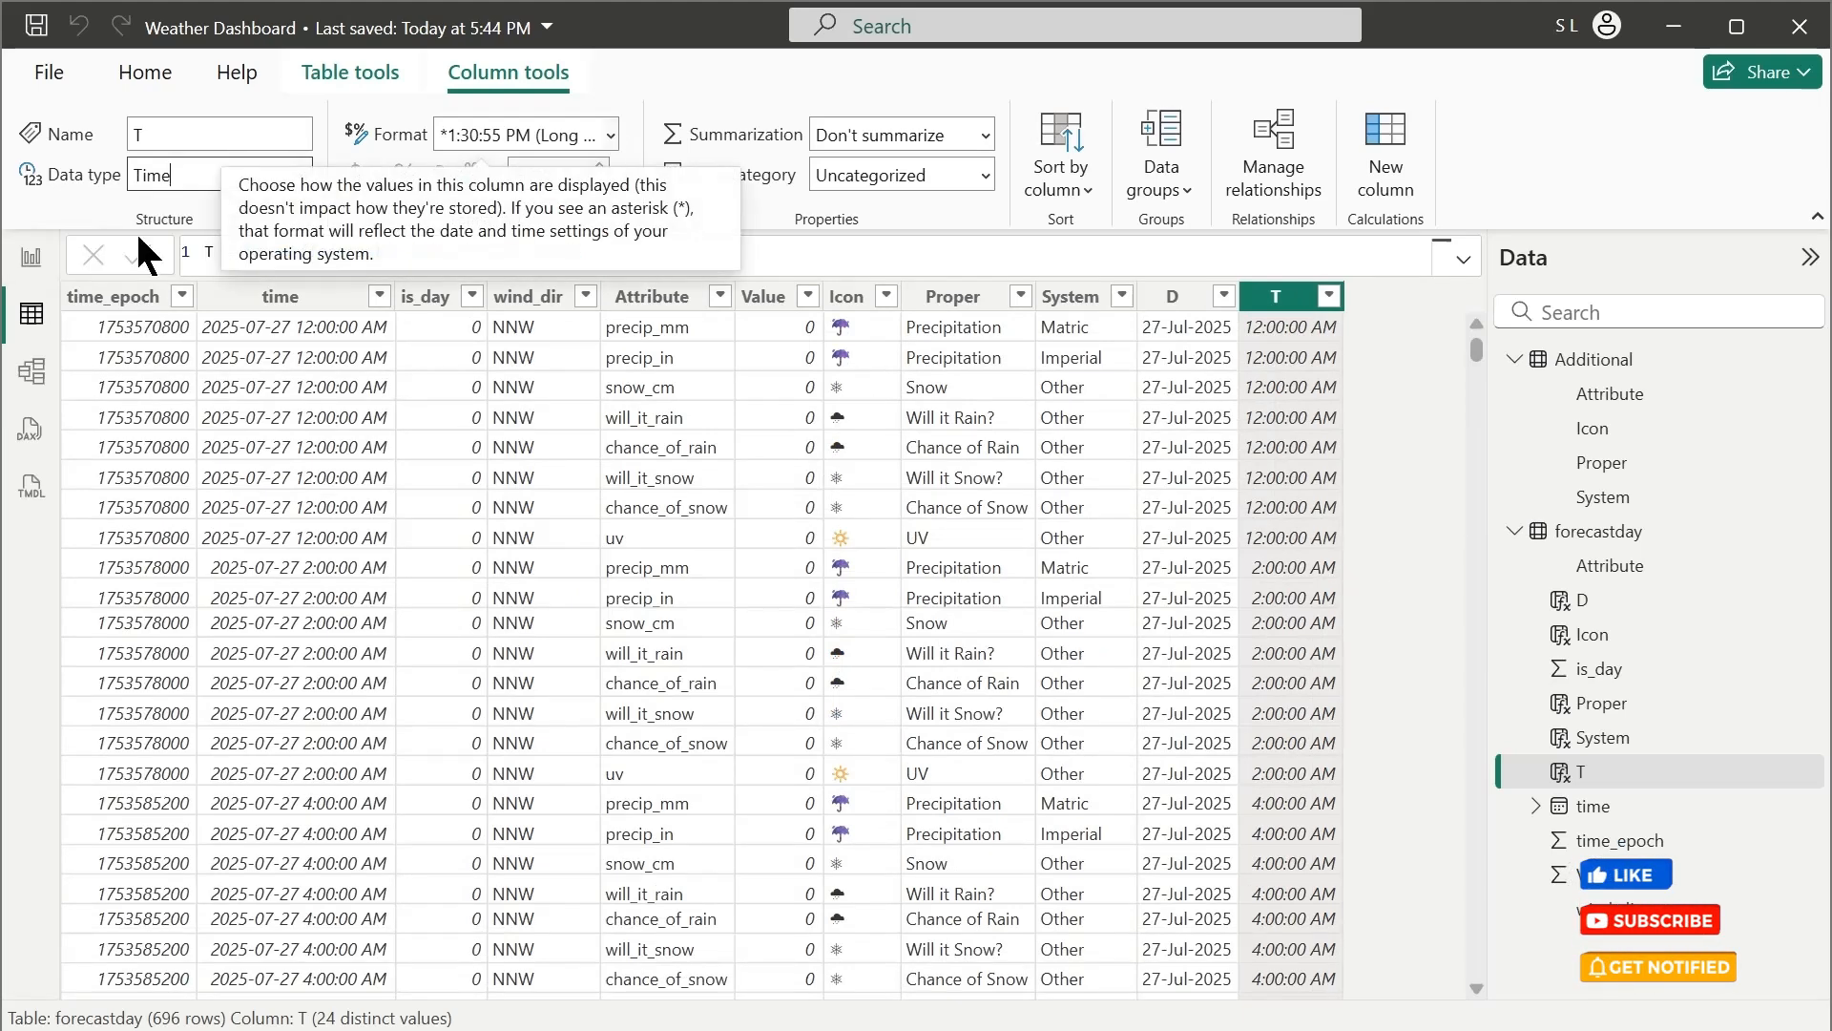
pyautogui.click(32, 257)
pyautogui.click(410, 545)
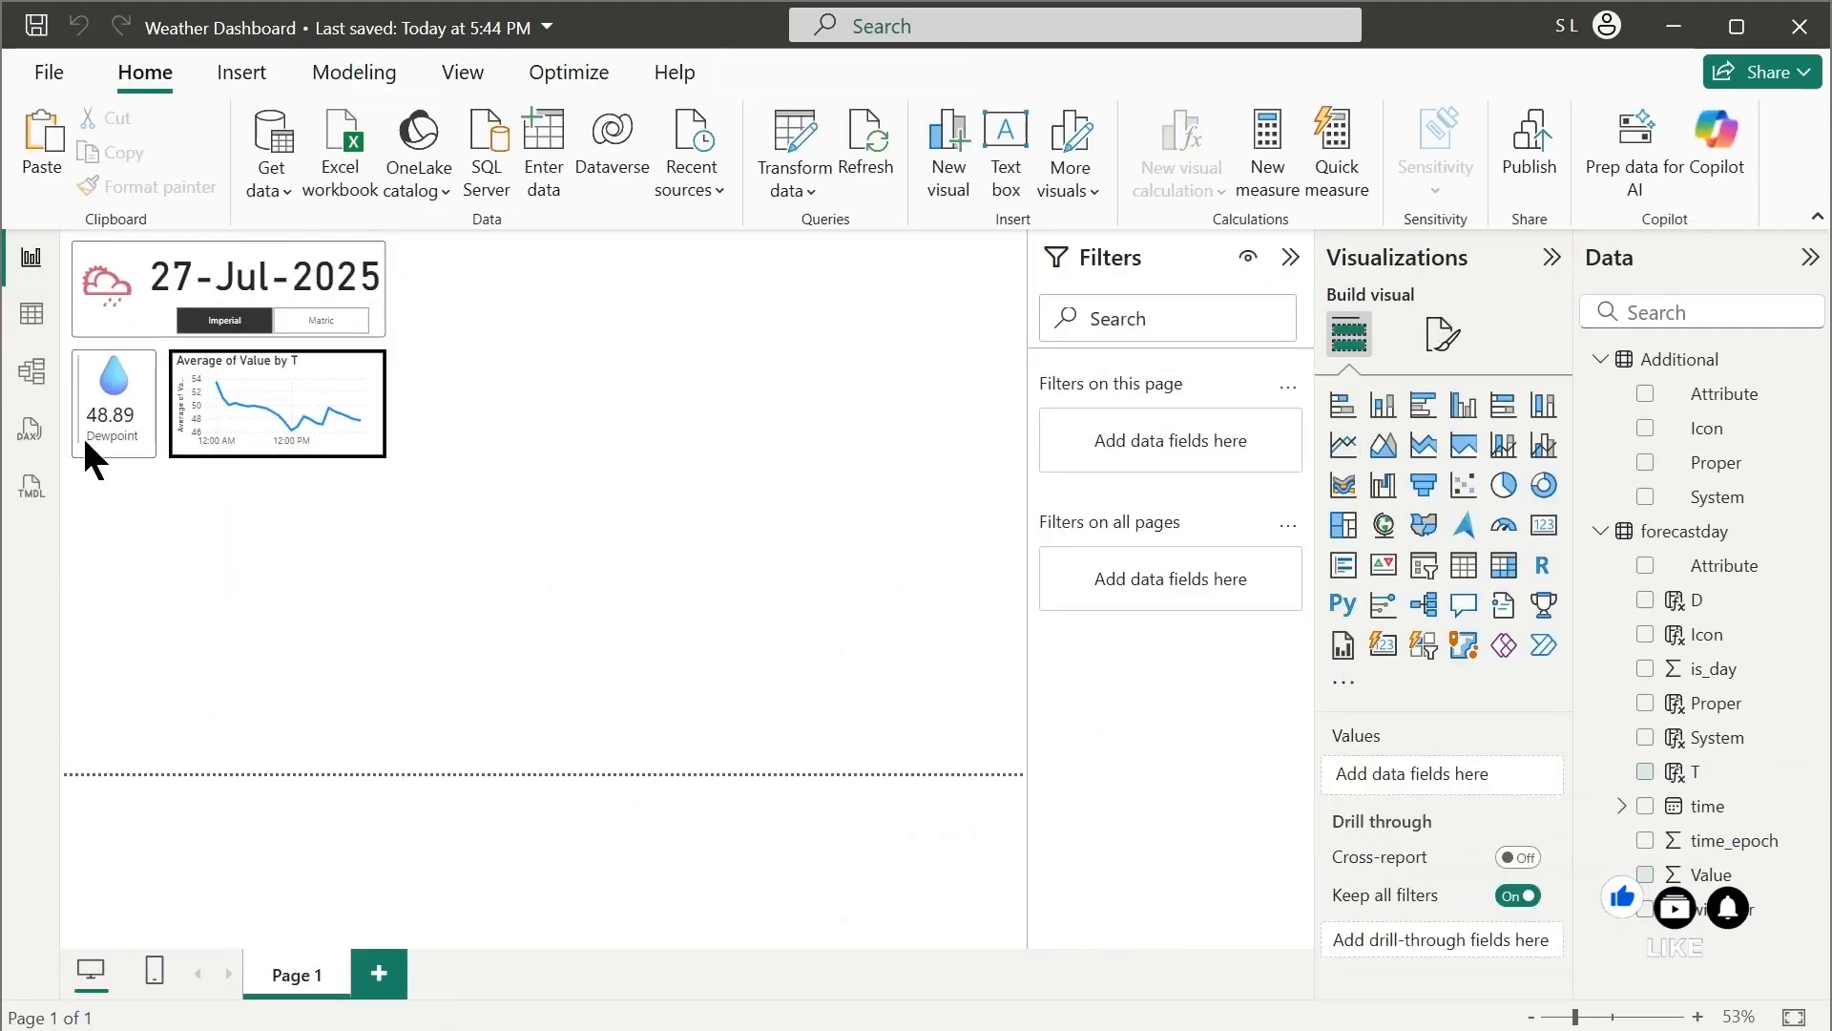
# Set the line chart's visual border width to 1 px and its rounded corners to 5 px
pyautogui.click(300, 444)
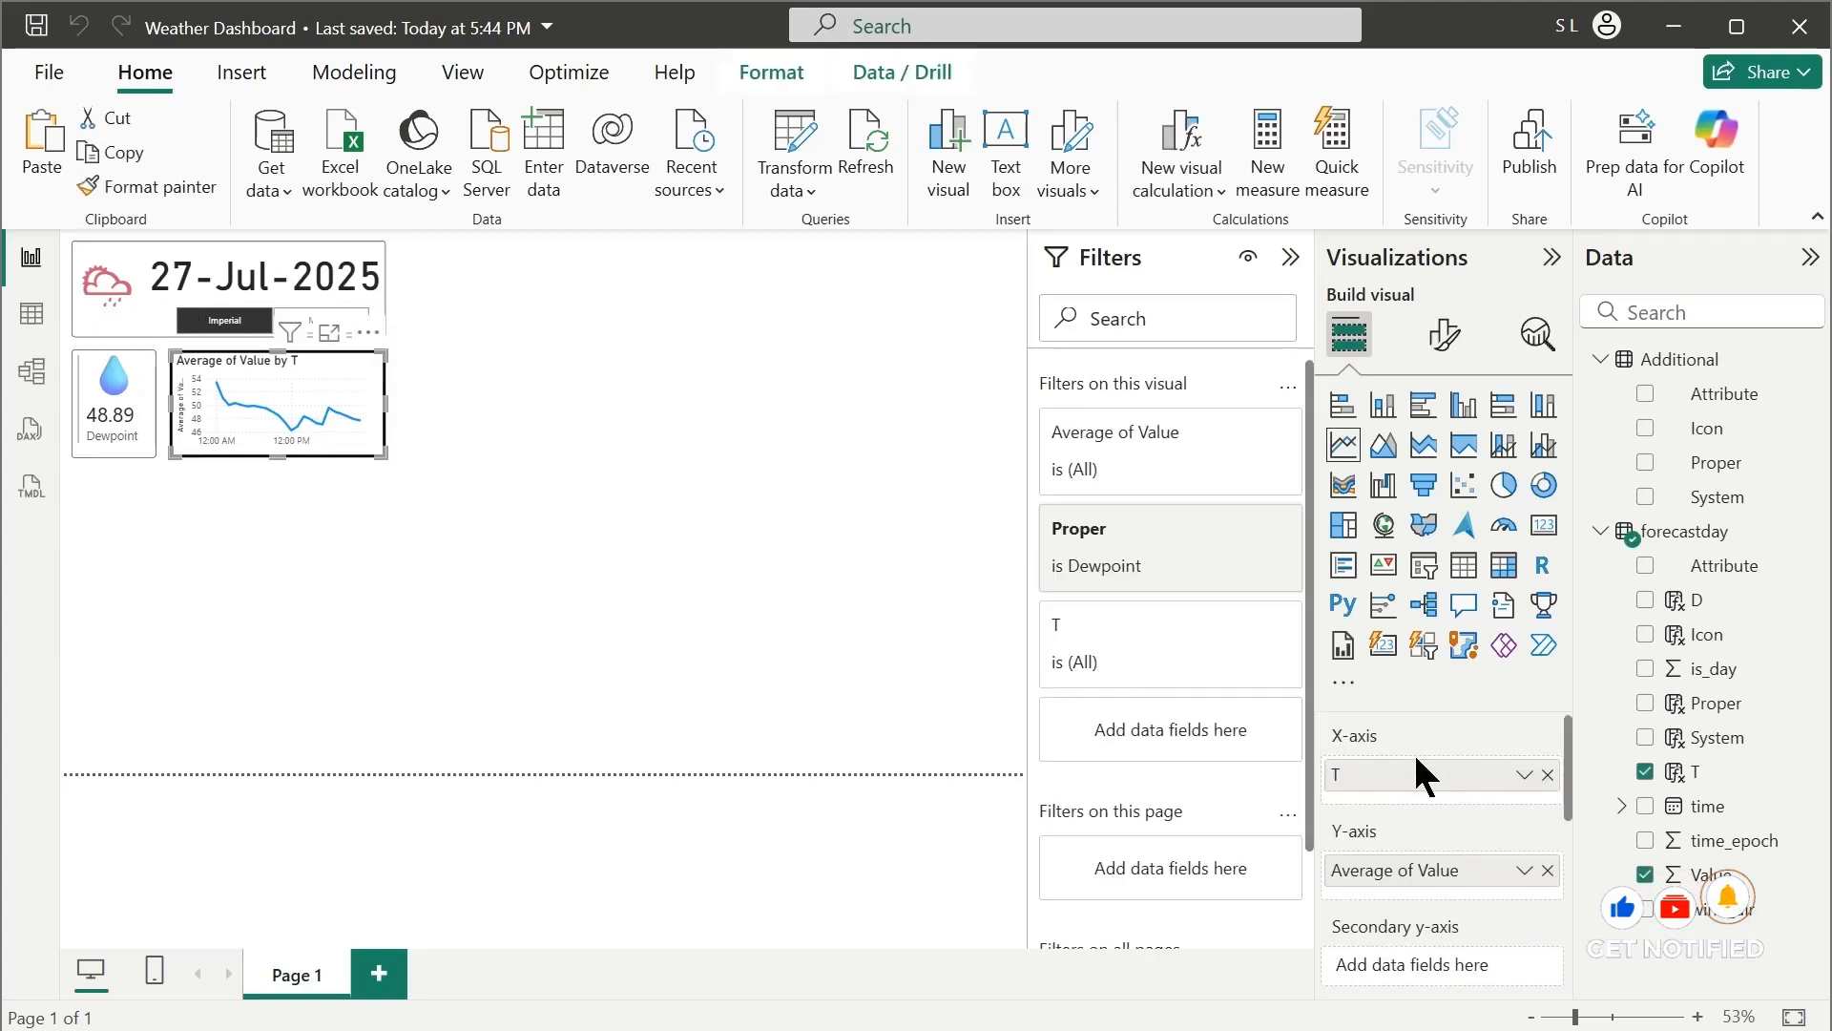
pyautogui.click(1461, 353)
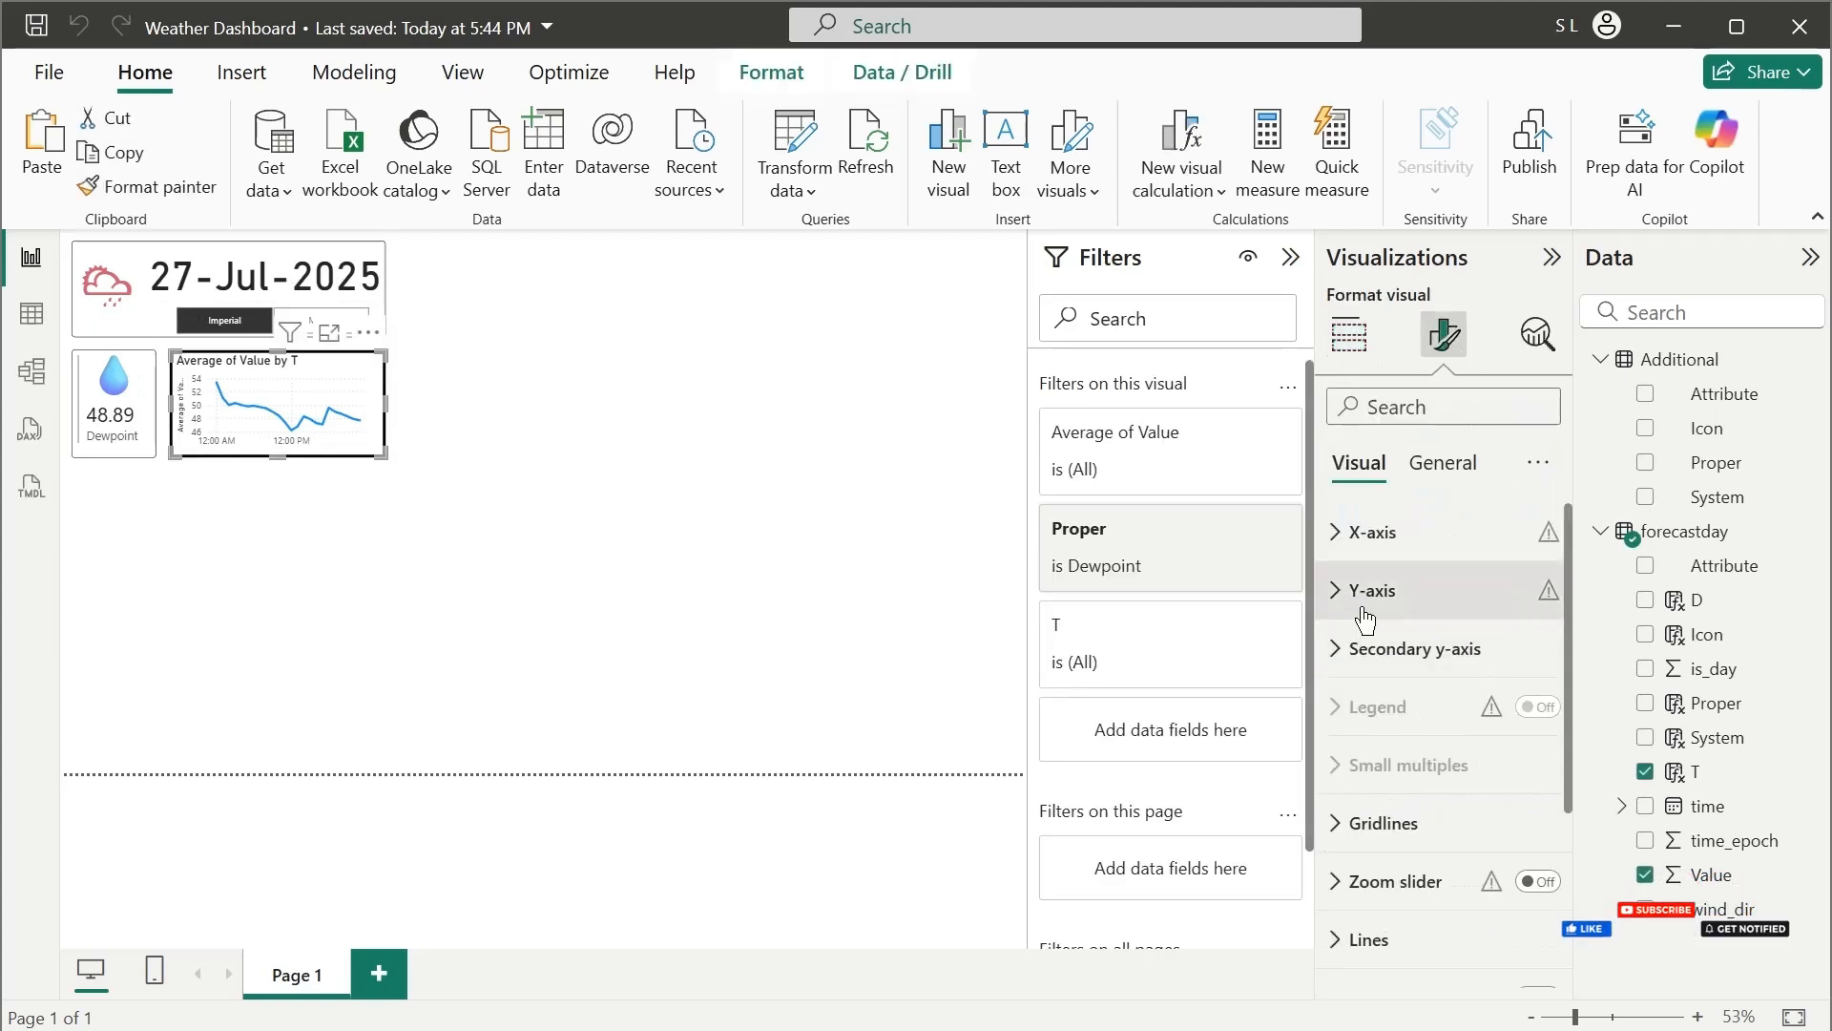
pyautogui.click(1437, 474)
pyautogui.click(1383, 658)
pyautogui.scroll(-3, 1488, 907)
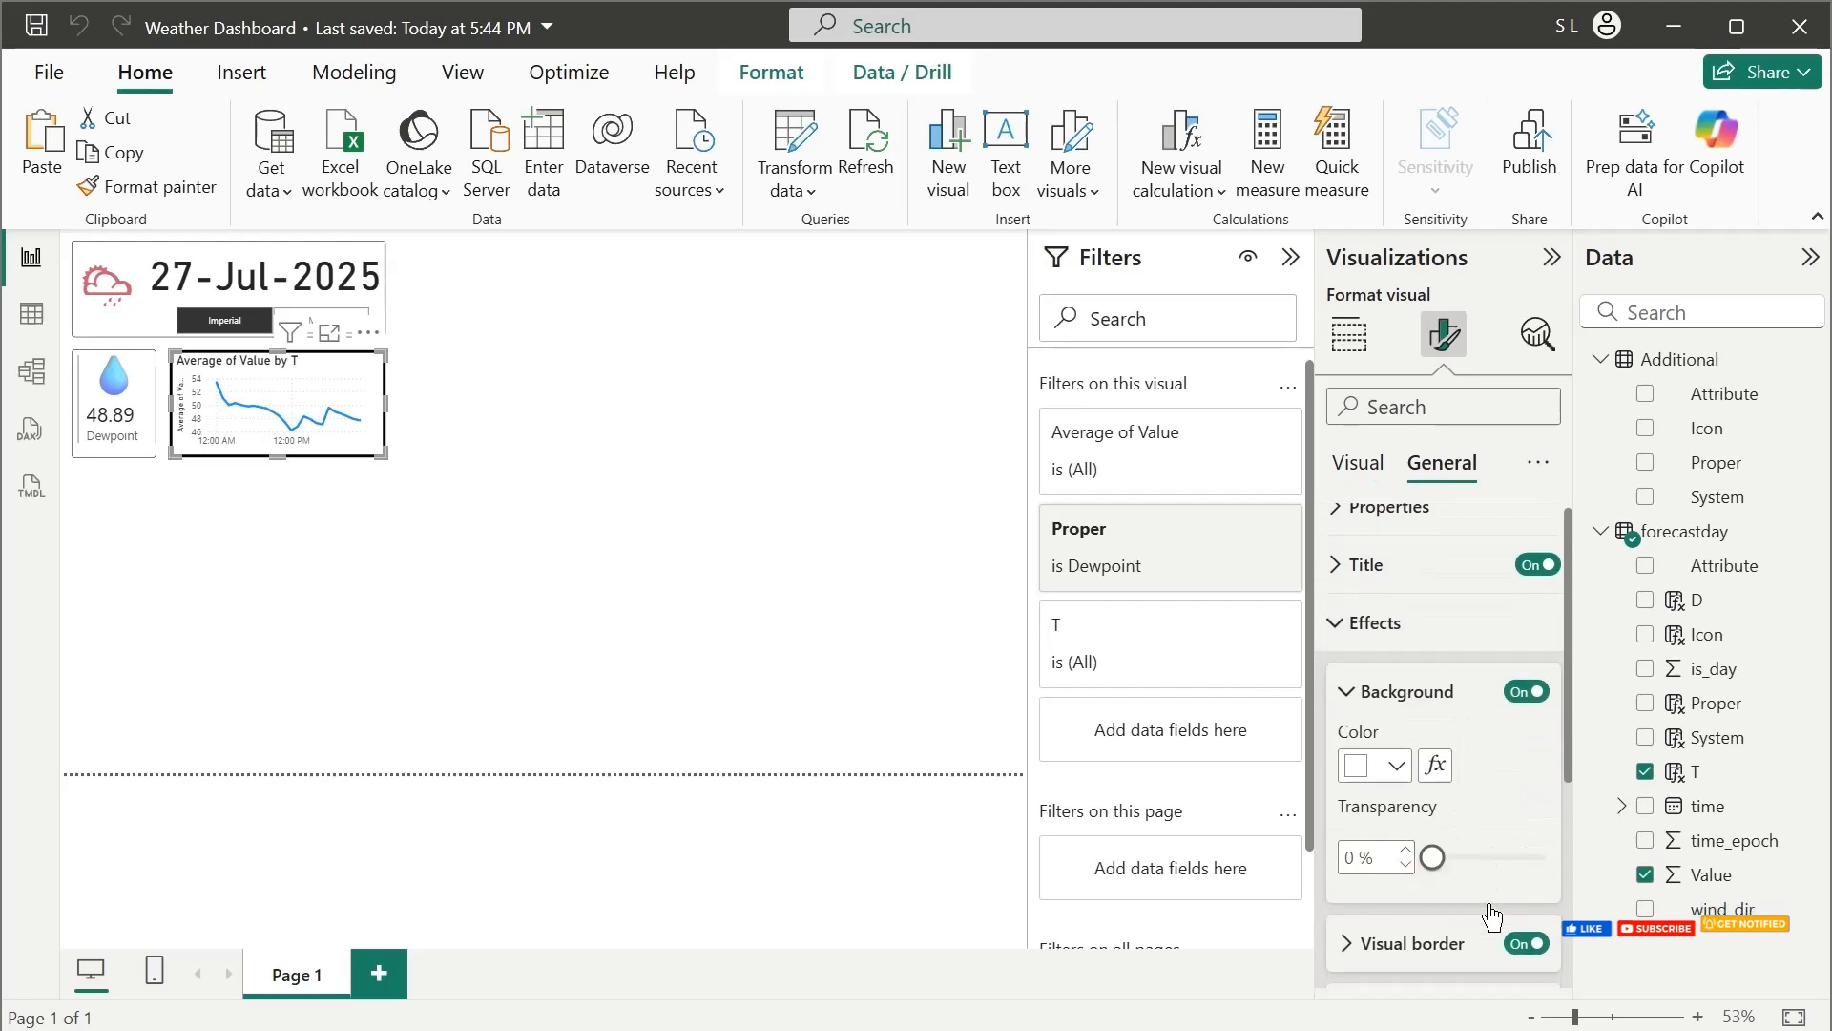
pyautogui.click(1397, 691)
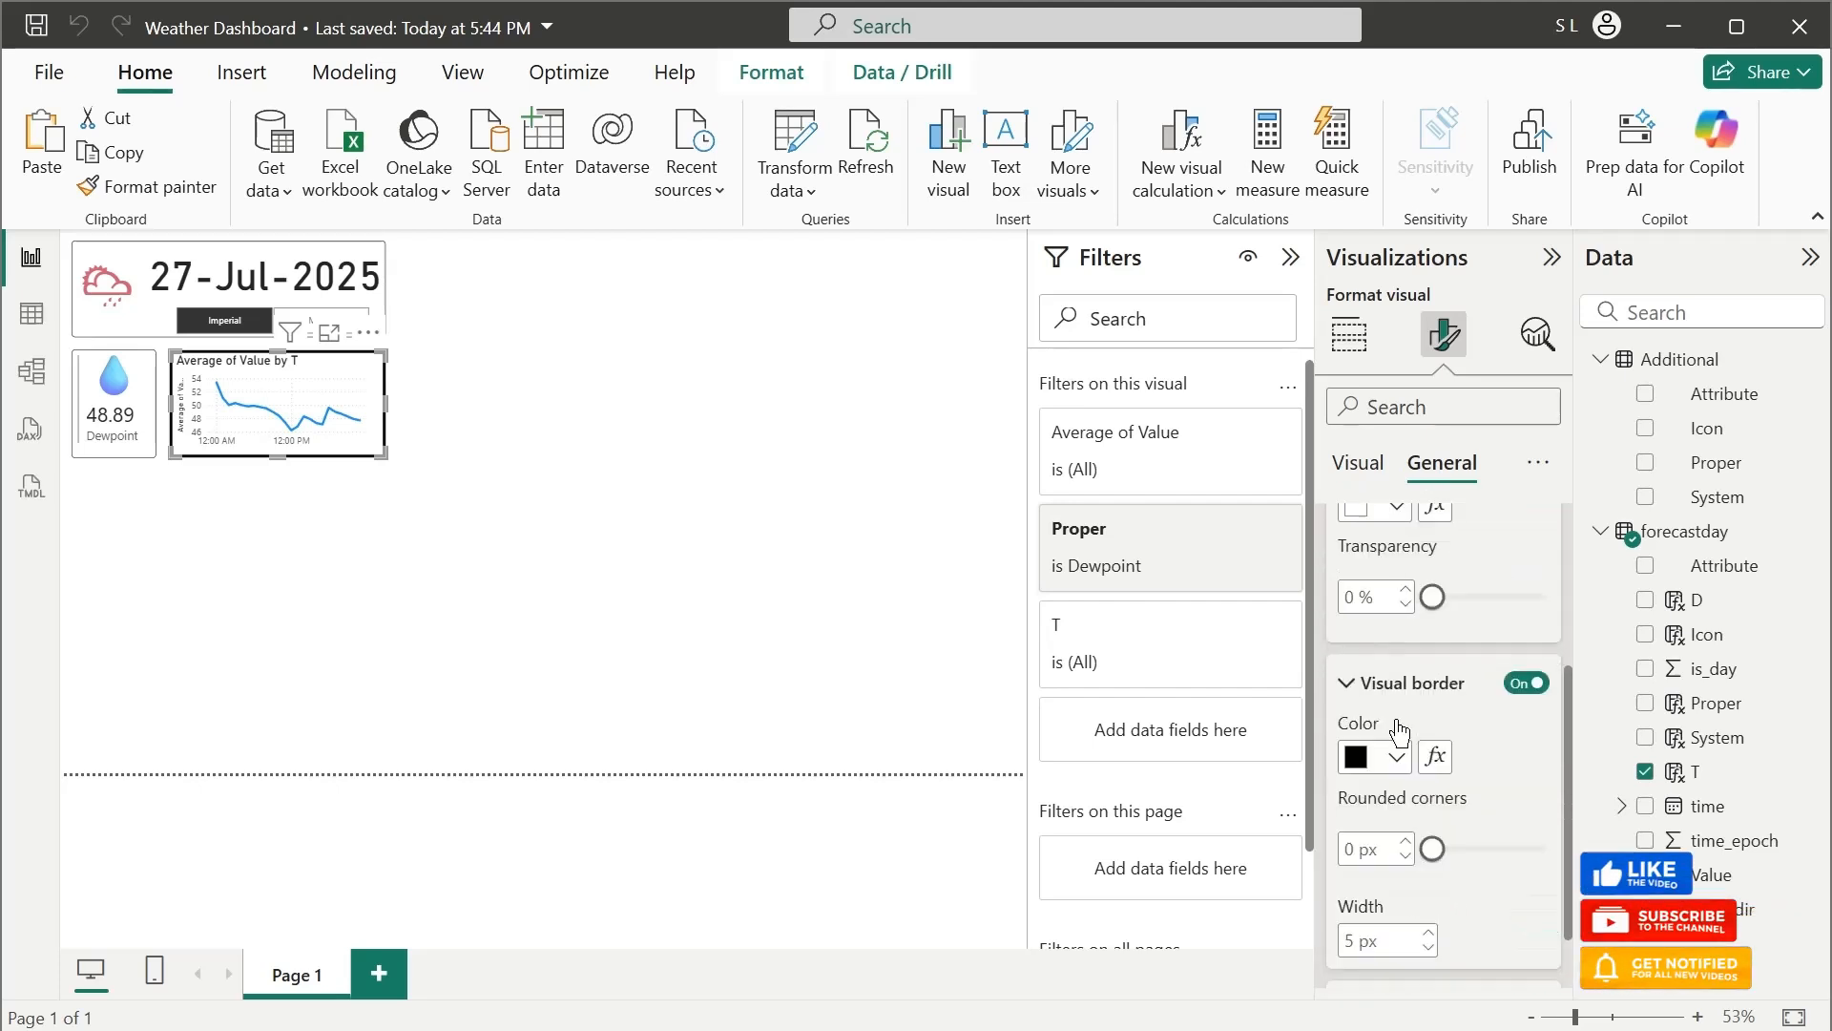
pyautogui.click(1429, 949)
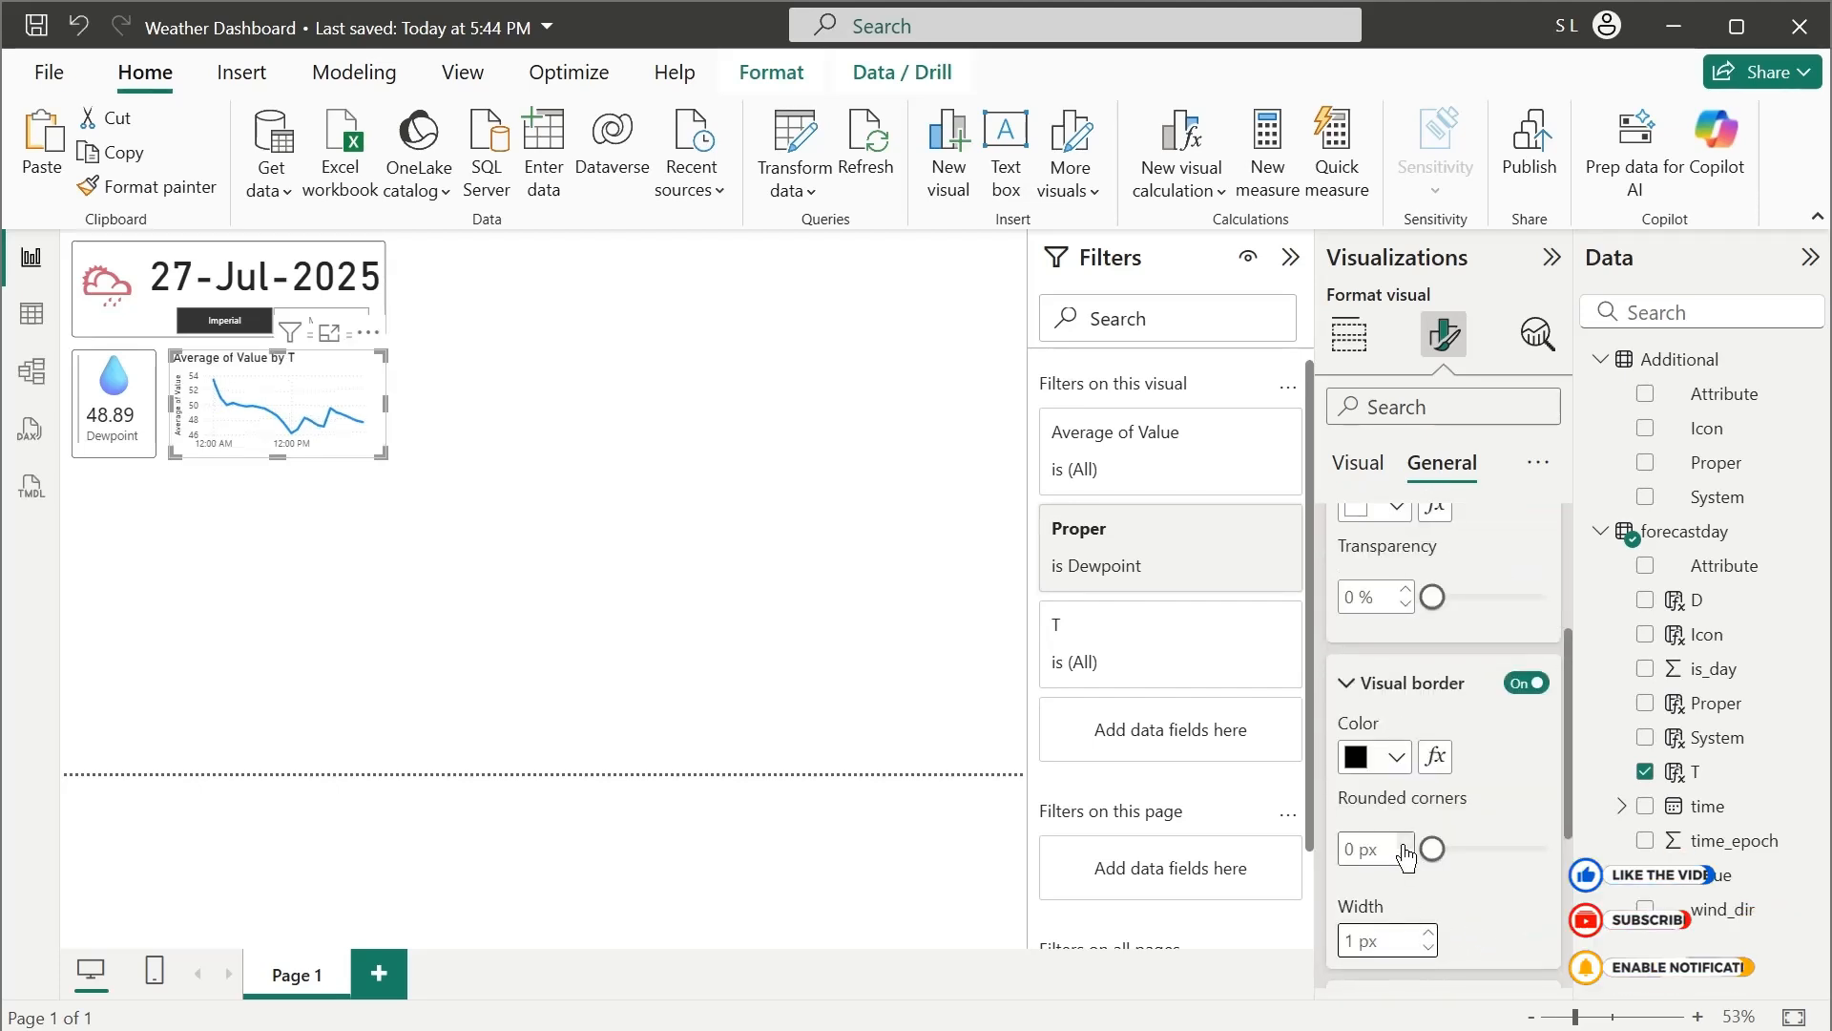
pyautogui.click(1405, 841)
pyautogui.click(1405, 842)
pyautogui.click(1405, 842)
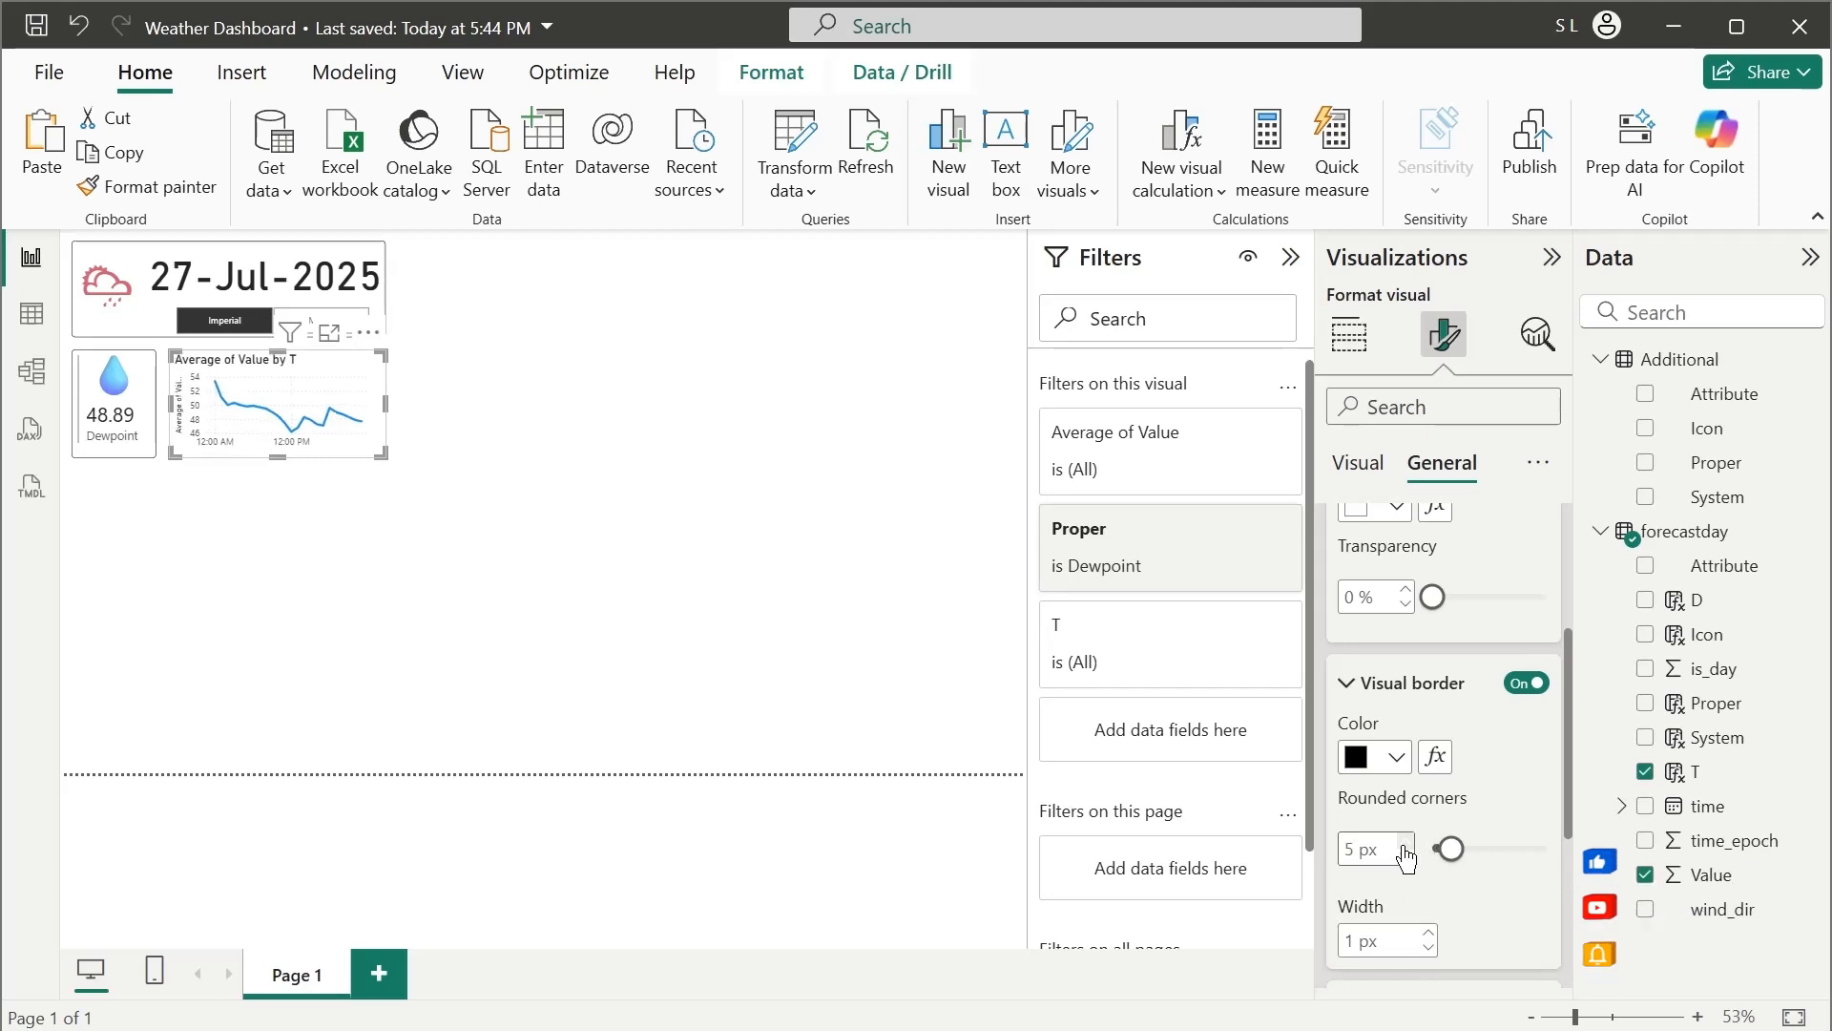
pyautogui.click(645, 408)
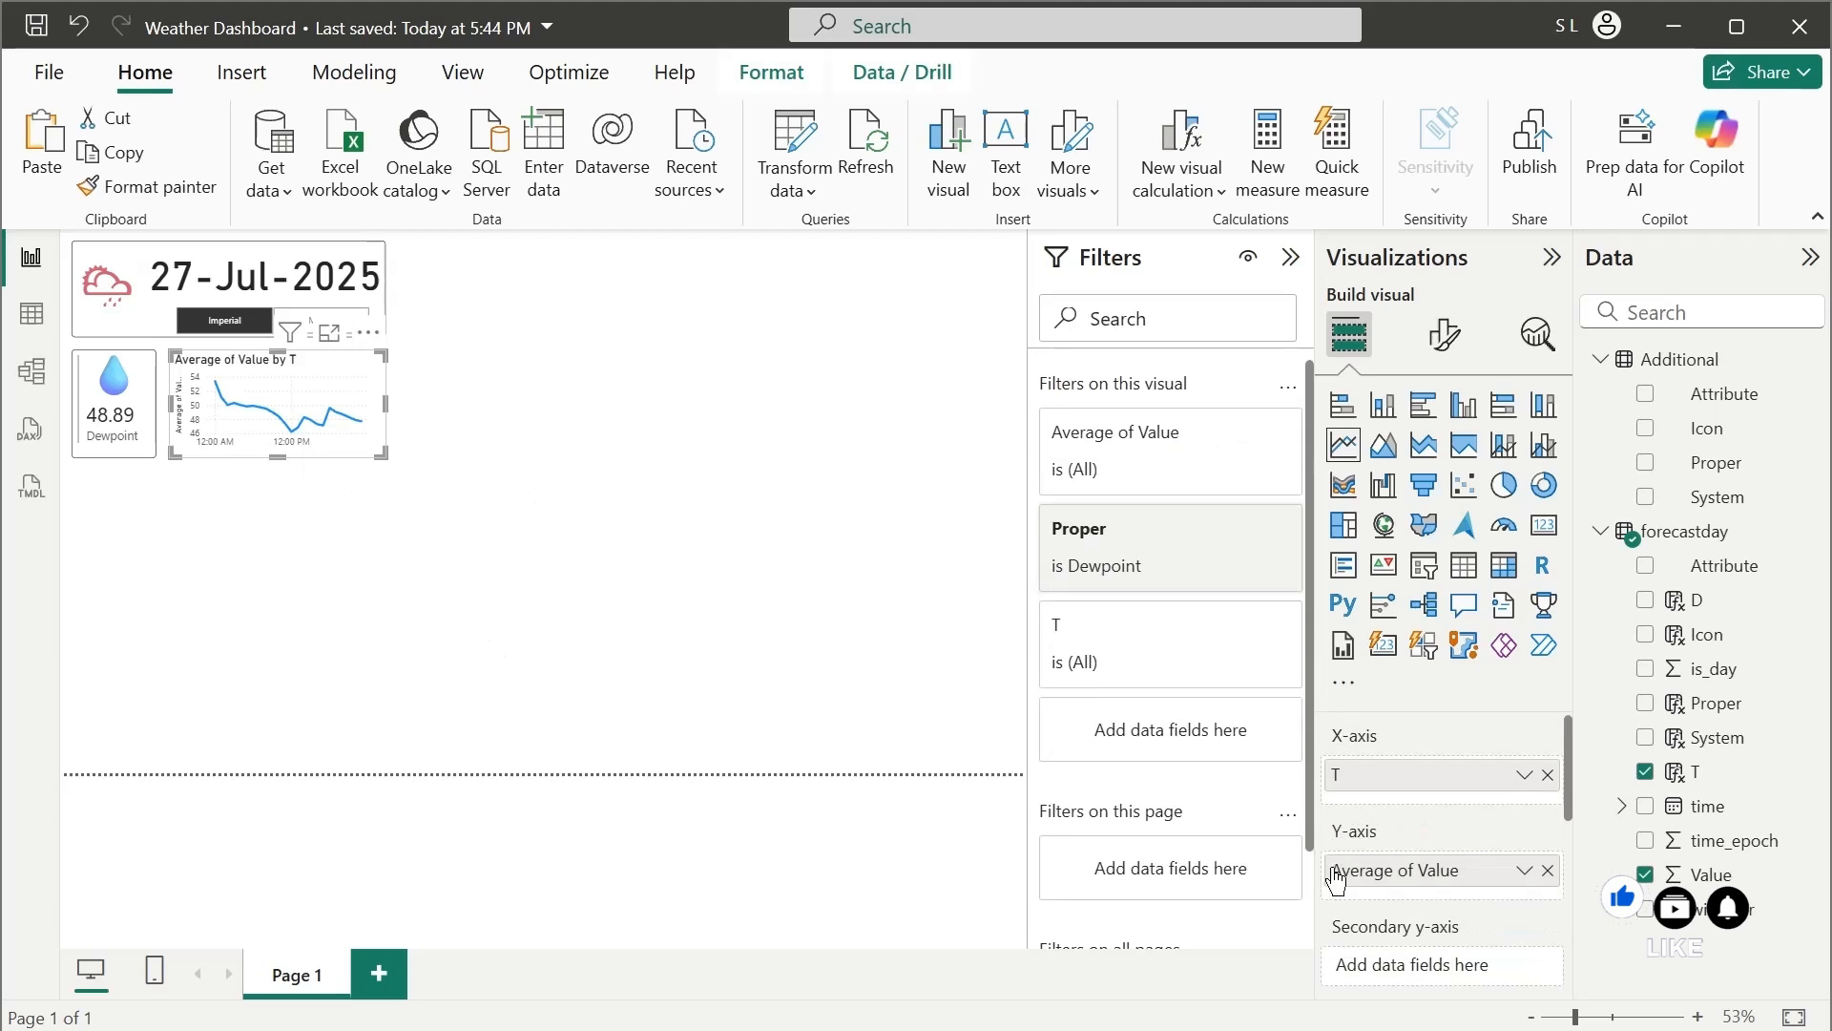
# Rename the line chart's Y-axis field to Dewpoint for this visual
pyautogui.doubleClick(1409, 872)
pyautogui.hotkey('ctrl', 'a')
pyautogui.write('De')
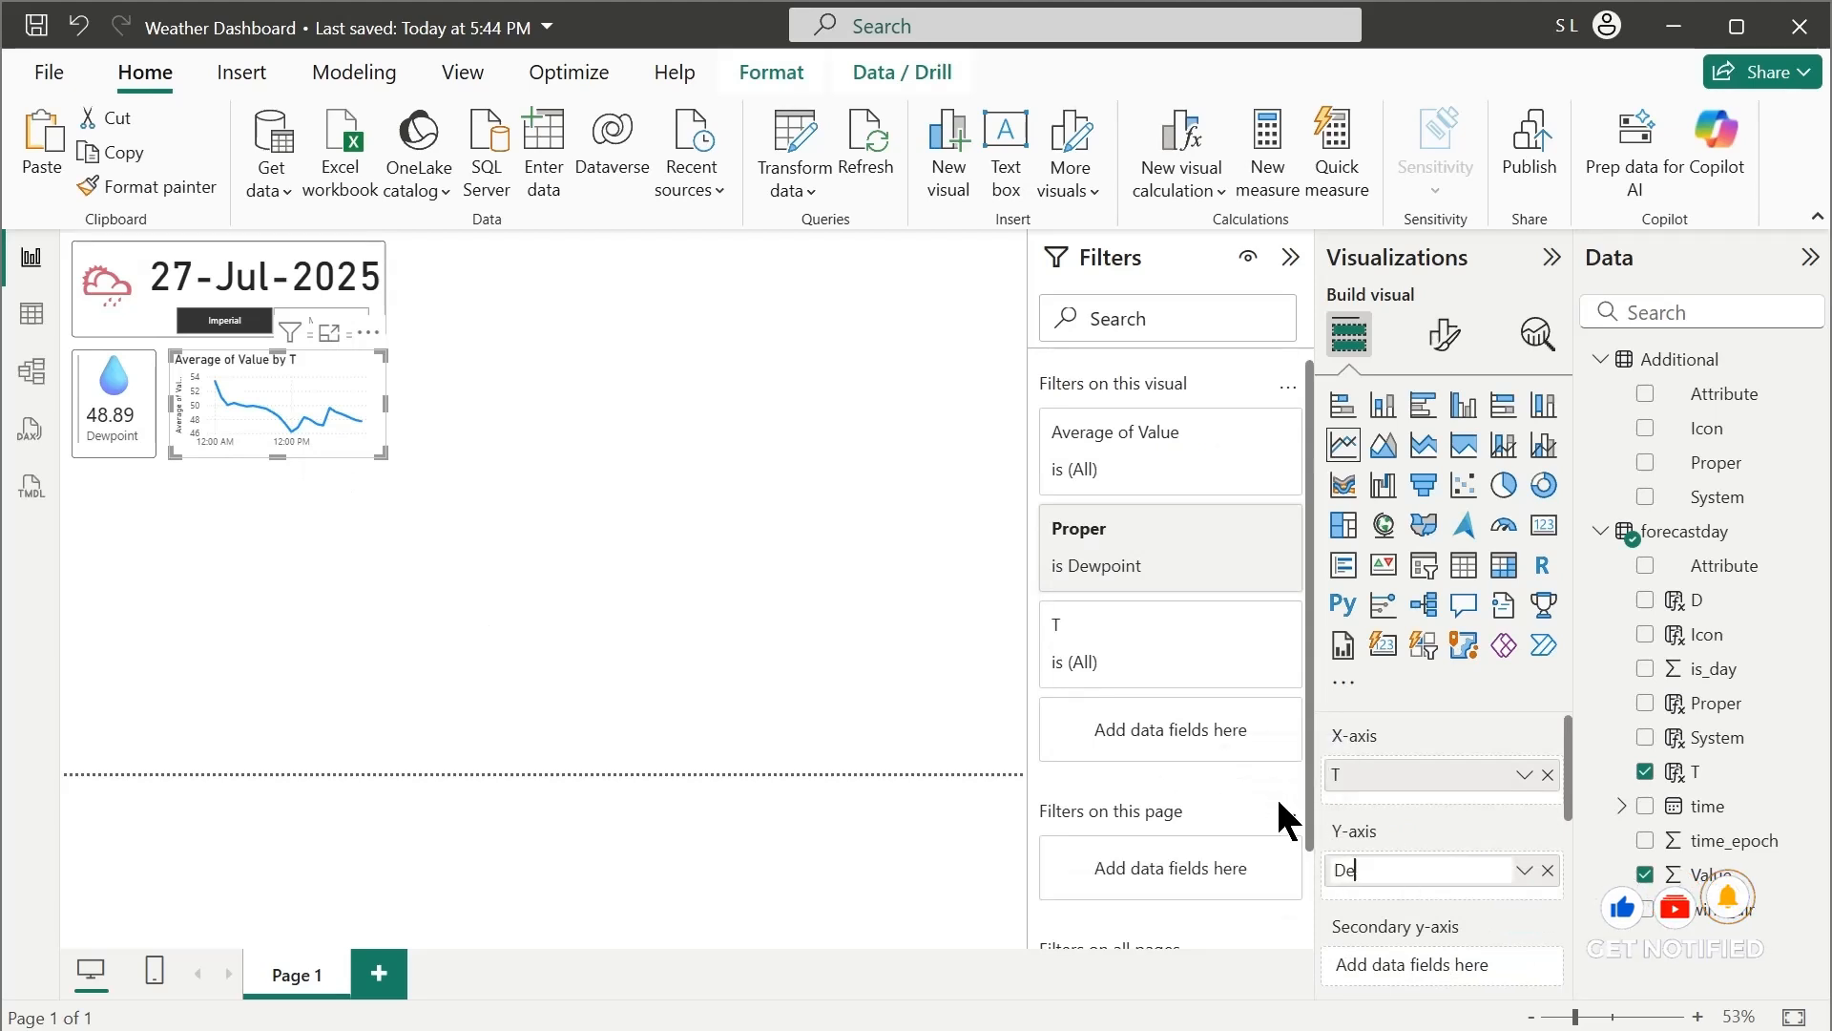
pyautogui.write('wpoint by')
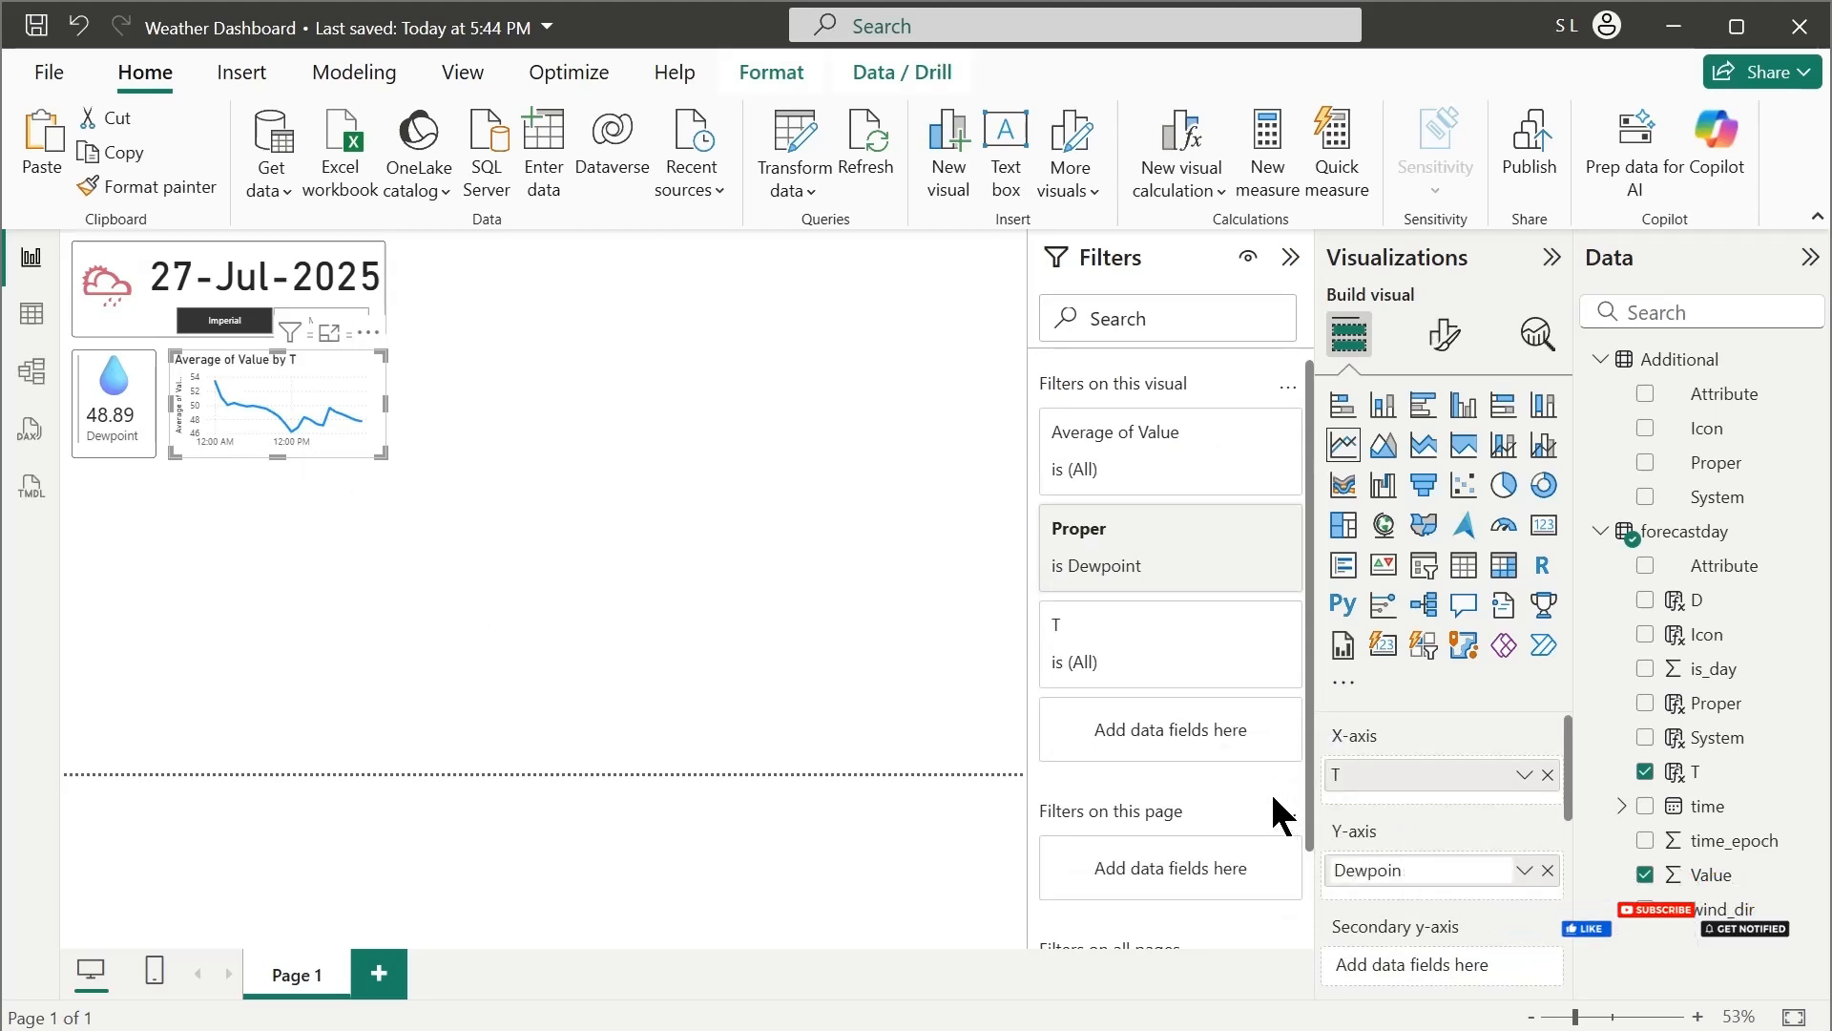
pyautogui.press('BackSpace')
pyautogui.press('Return')
pyautogui.click(496, 550)
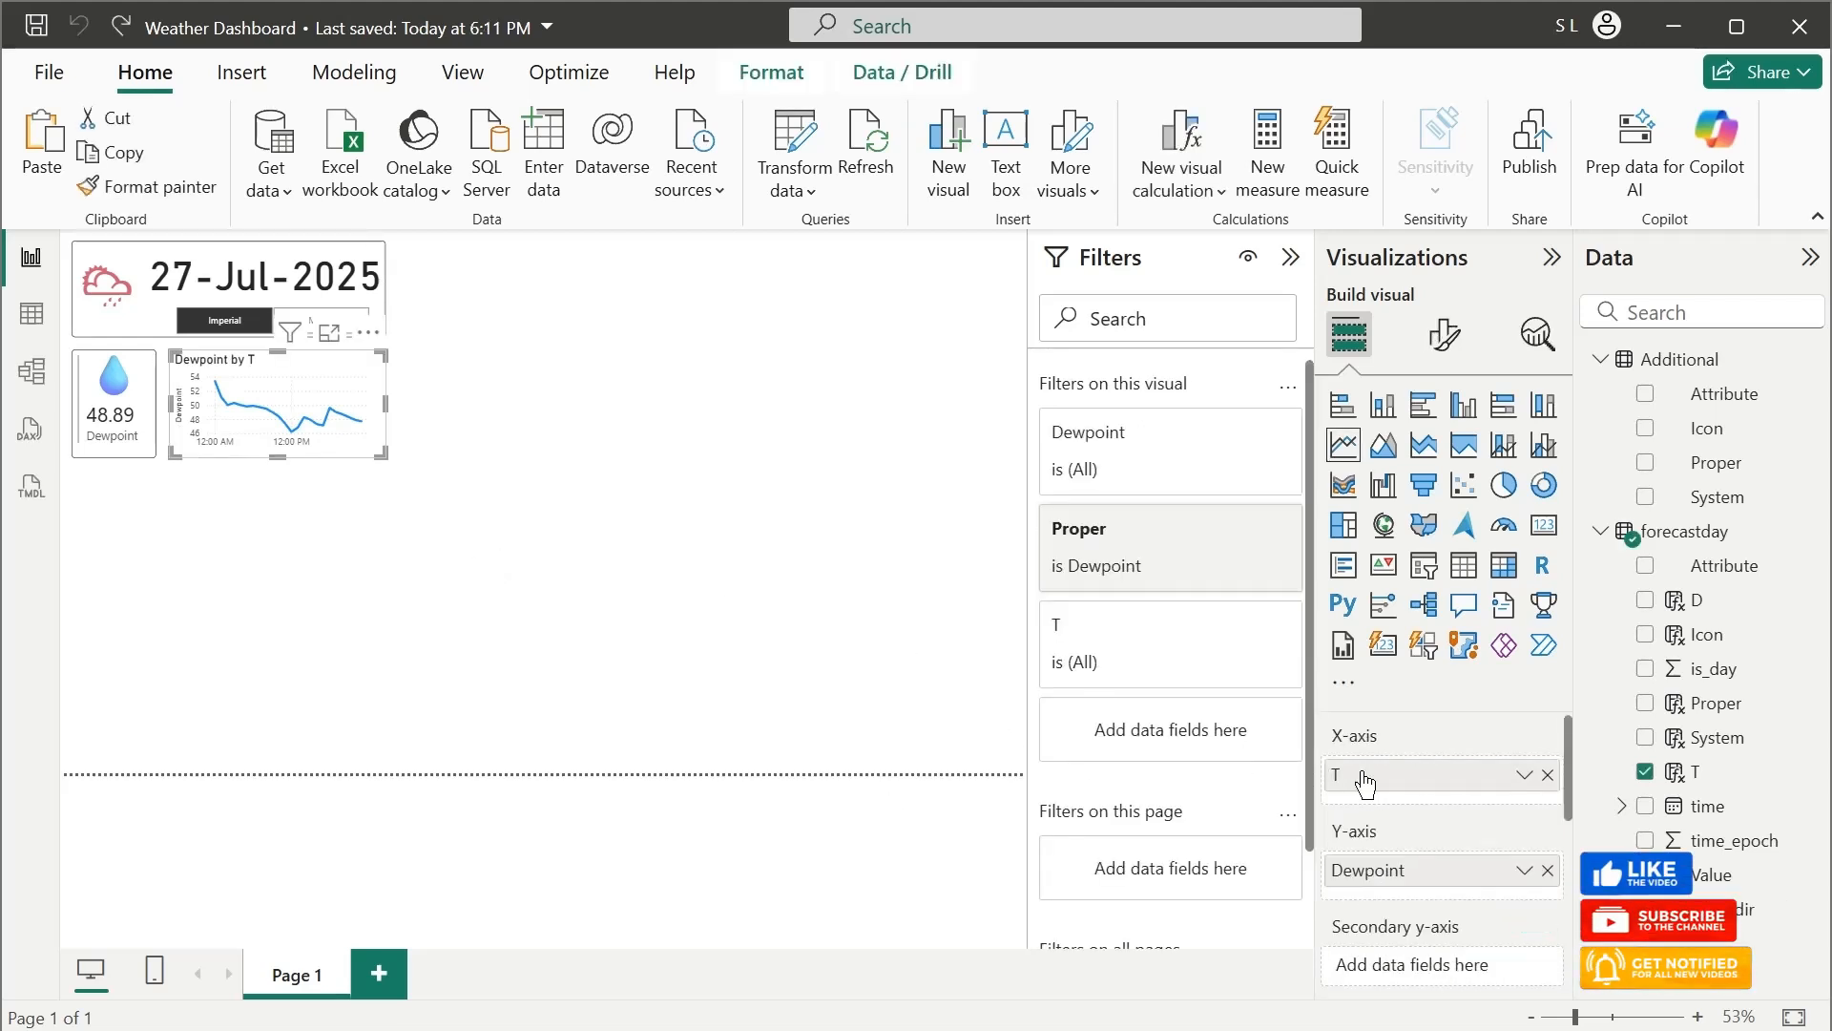
# Rename the line chart's X-axis field to Time for this visual
pyautogui.doubleClick(1366, 778)
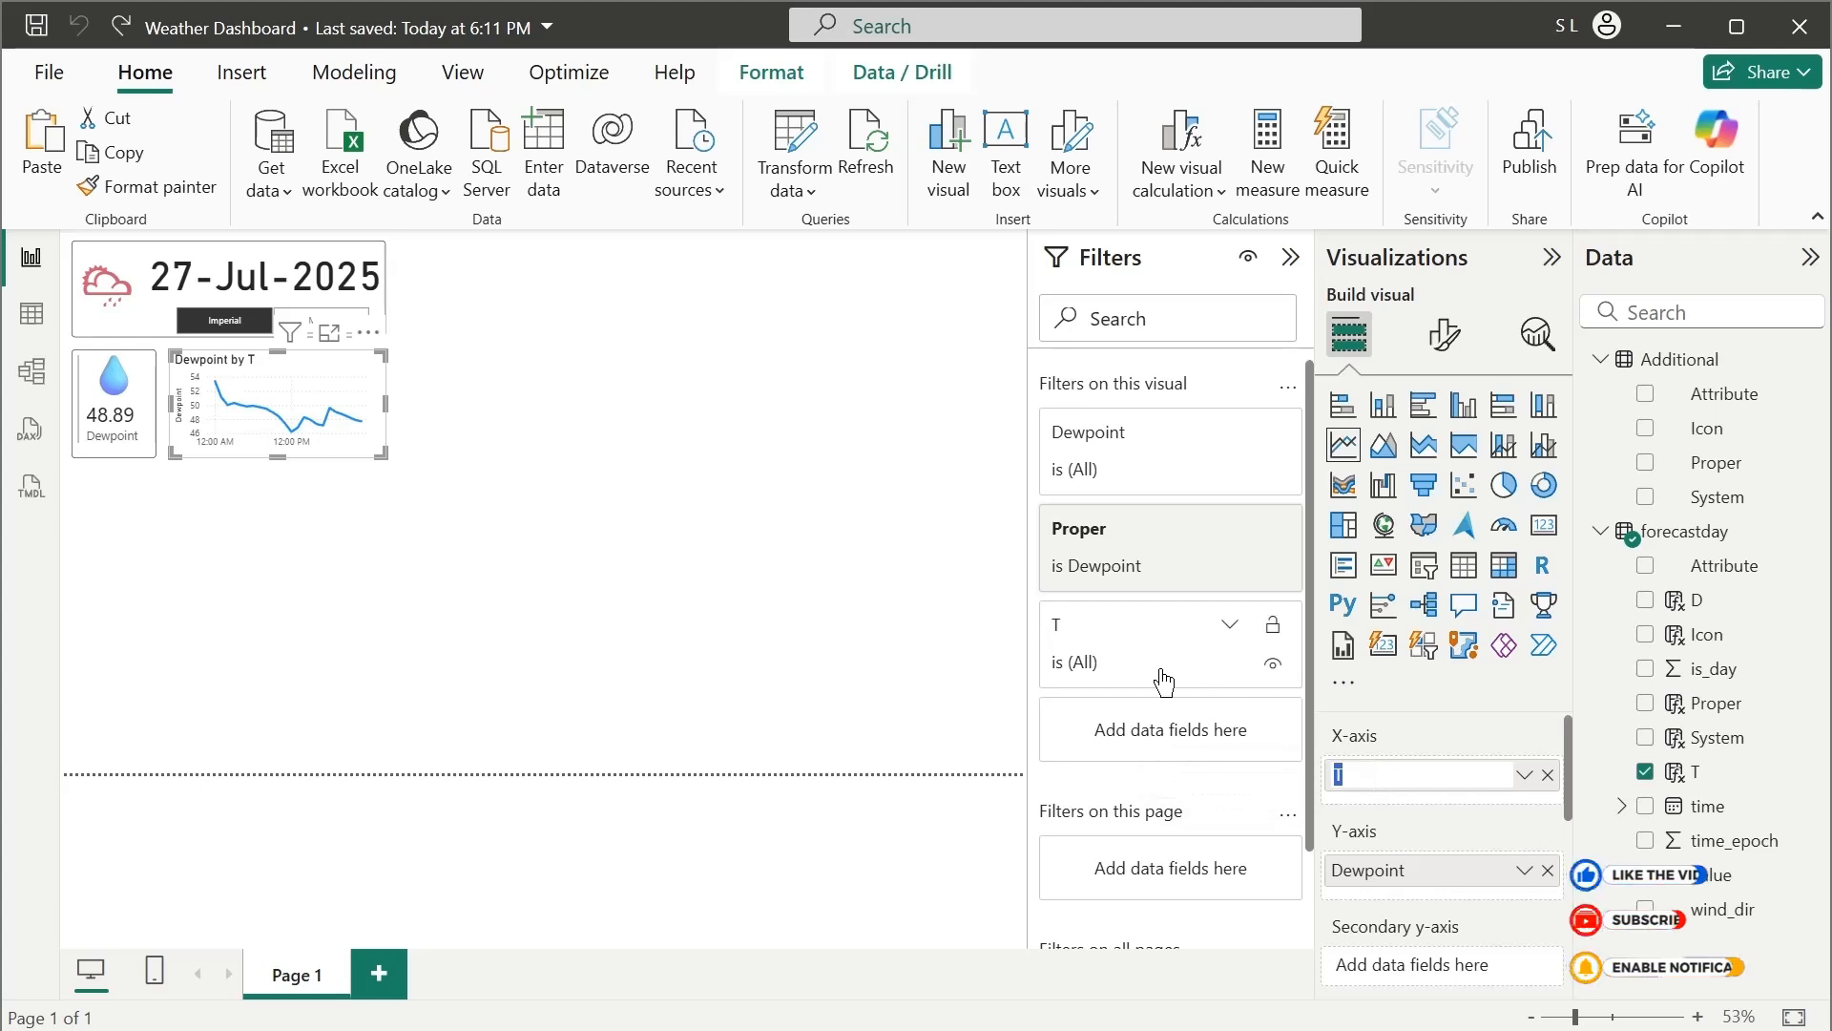
pyautogui.write('Time')
pyautogui.press('Return')
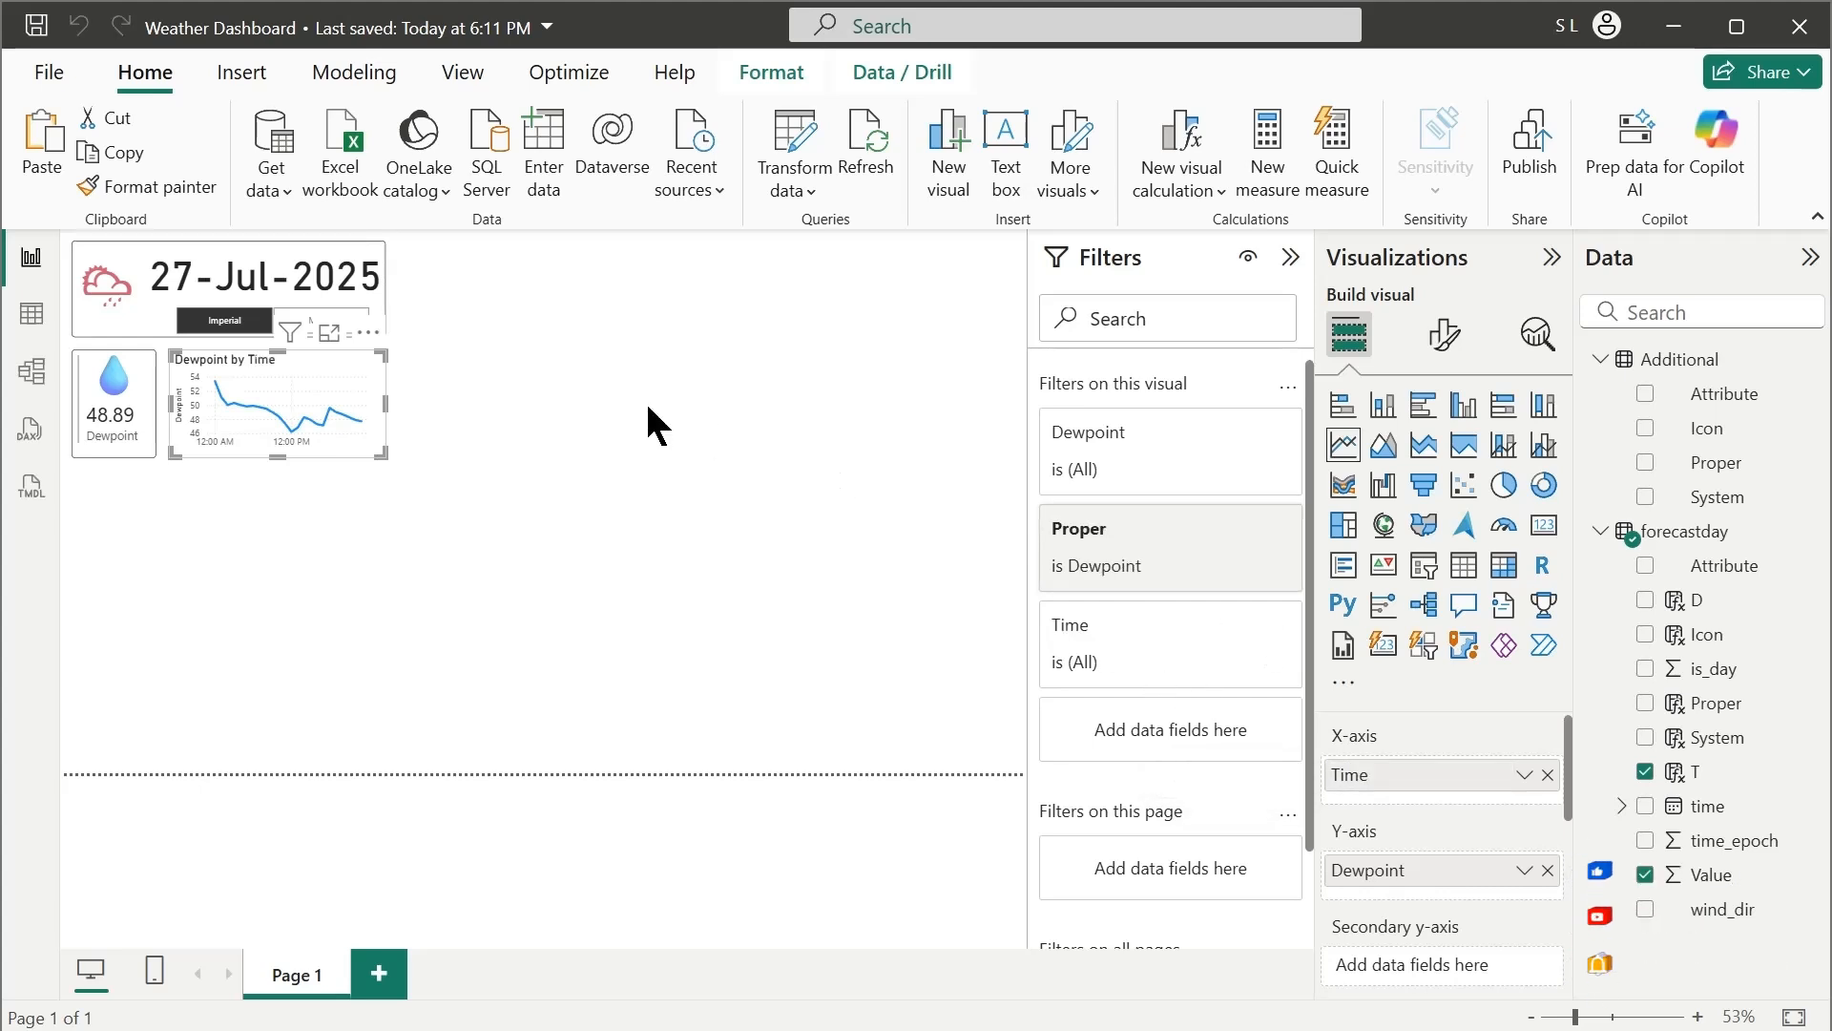
pyautogui.click(536, 506)
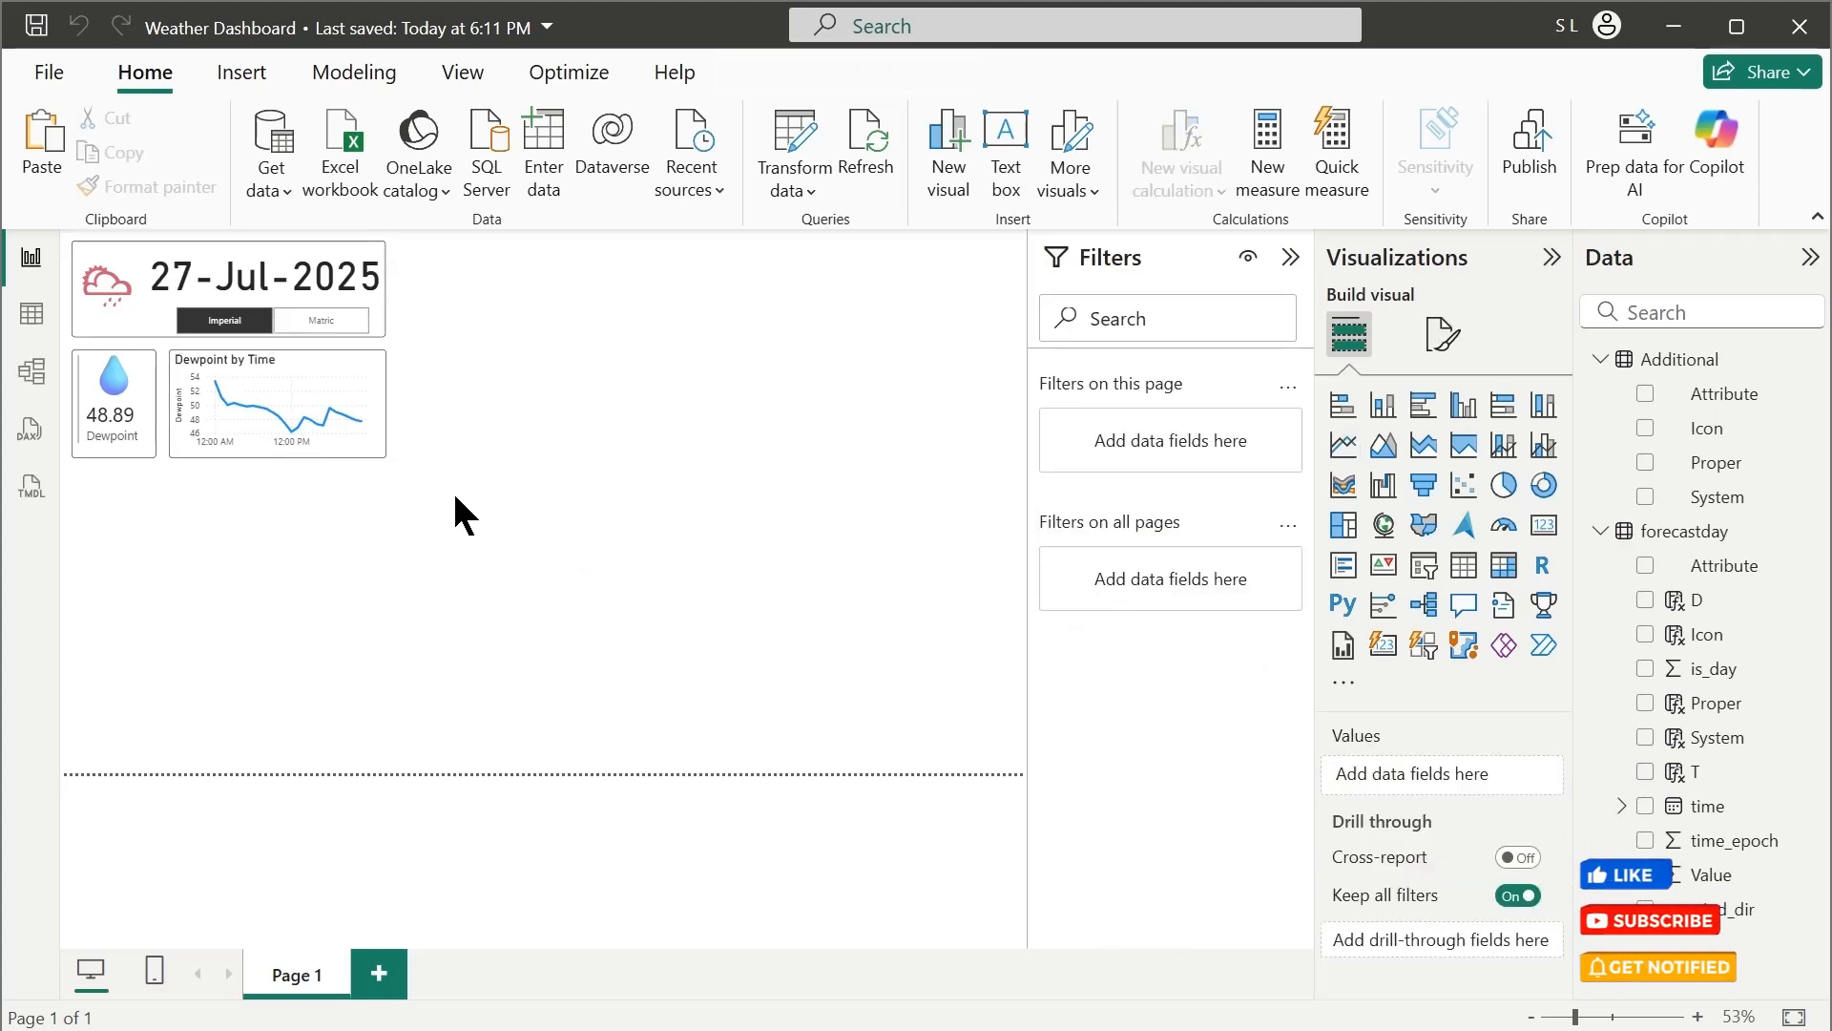
# Duplicate the Dewpoint card on the report page
pyautogui.click(135, 442)
pyautogui.hotkey('ctrl', 'c')
pyautogui.hotkey('ctrl', 'v')
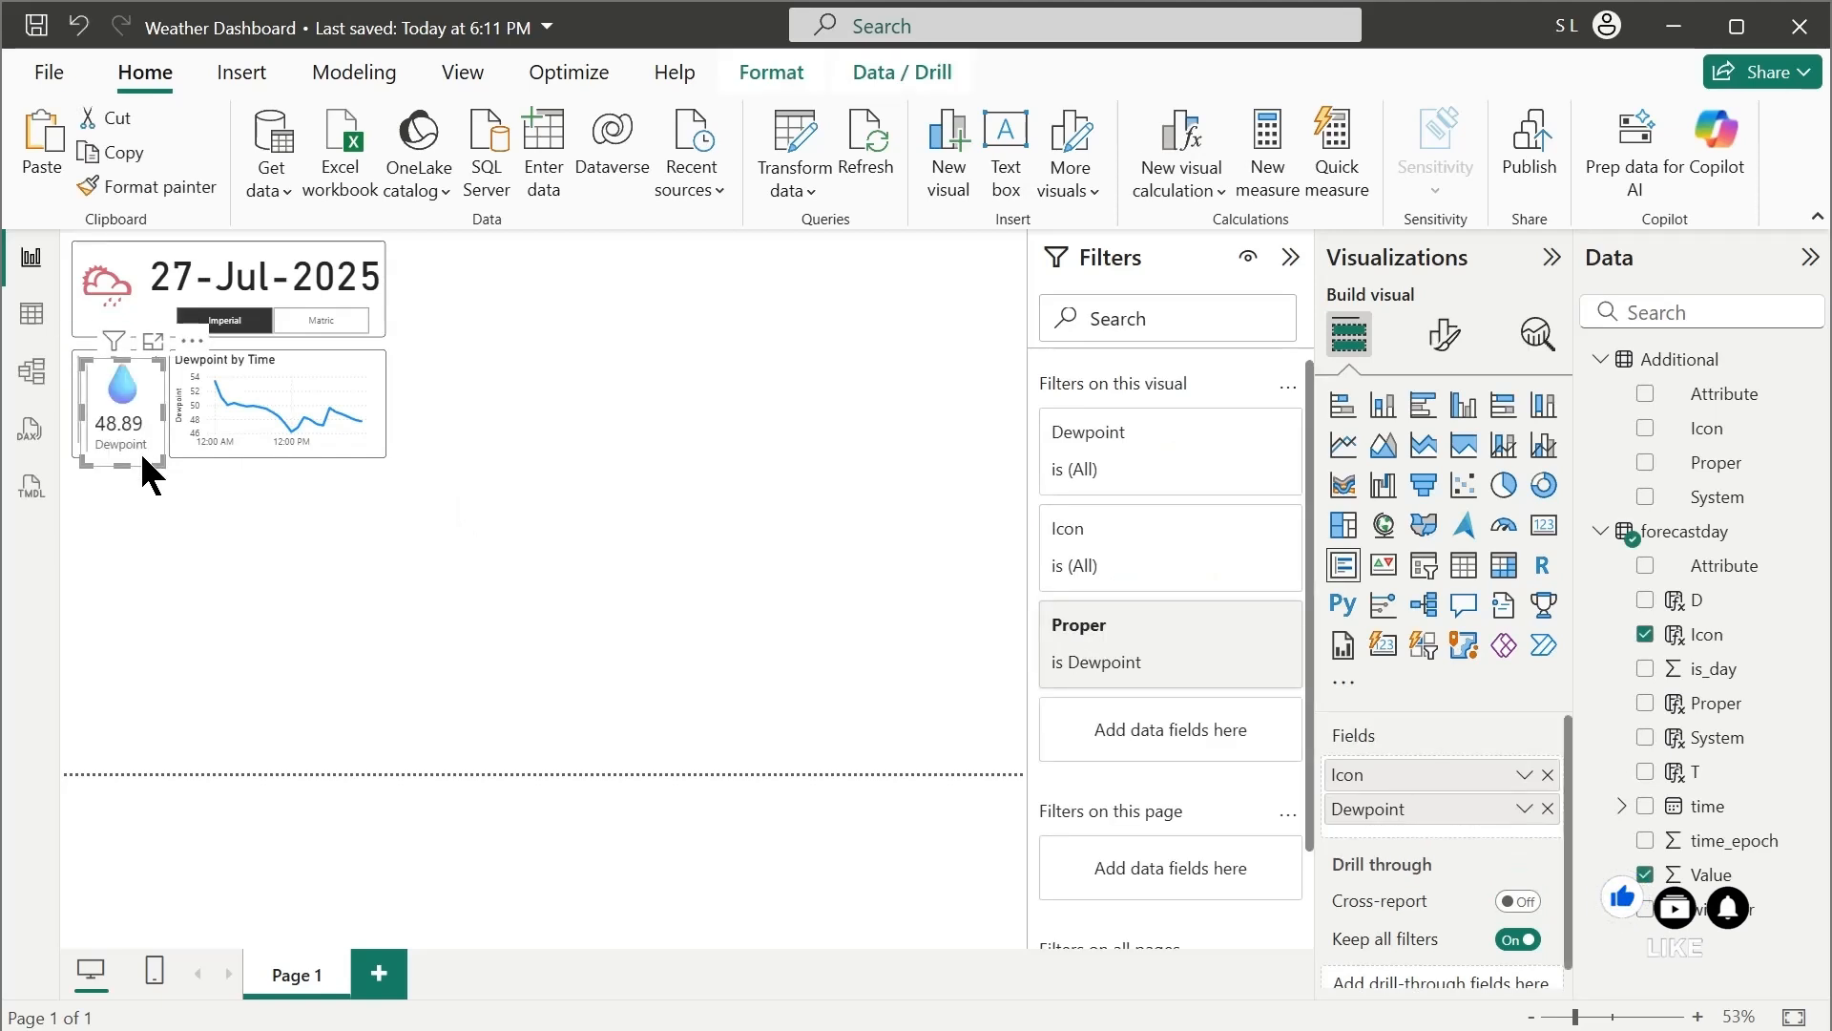
# Place the duplicated card directly below the Dewpoint card and filter its Proper field to Temperature only
pyautogui.moveTo(140, 453); pyautogui.dragTo(133, 565)
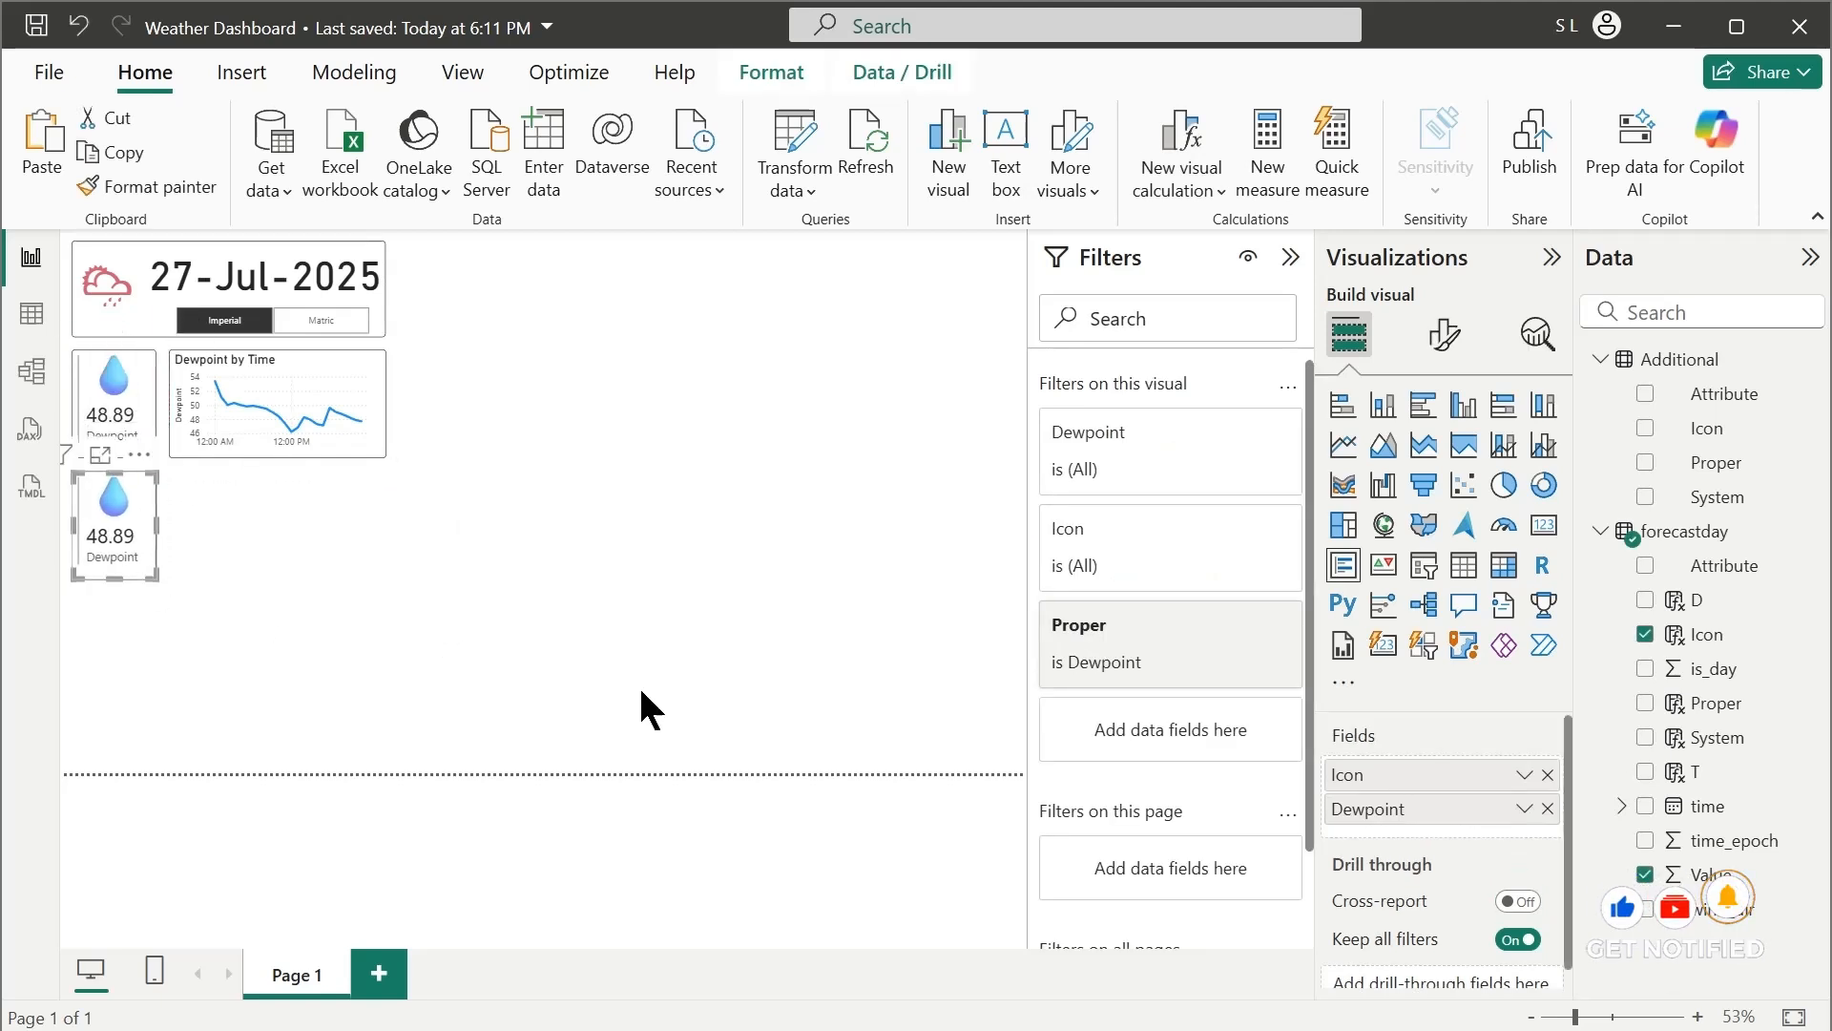
pyautogui.click(1184, 662)
pyautogui.scroll(-3, 1221, 859)
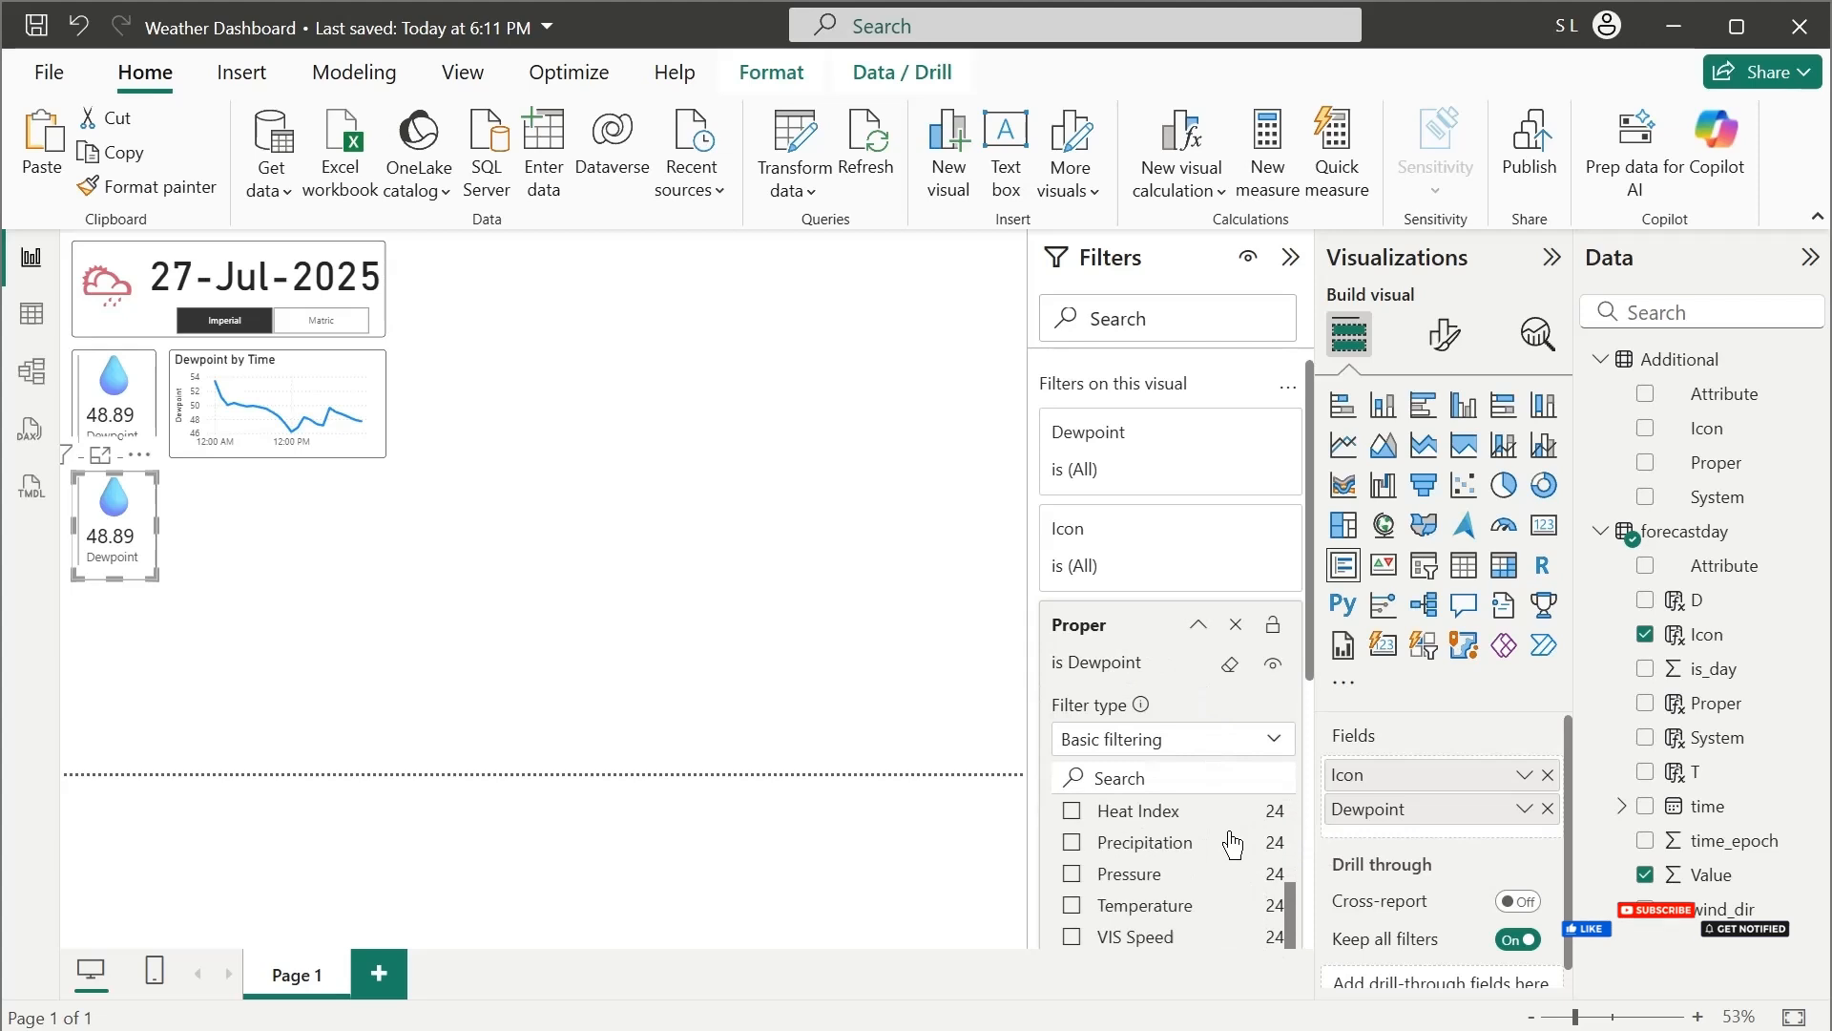
pyautogui.scroll(3, 1228, 835)
pyautogui.moveTo(1290, 859); pyautogui.dragTo(1292, 803)
pyautogui.click(1107, 909)
pyautogui.click(1073, 848)
pyautogui.scroll(-1, 201, 525)
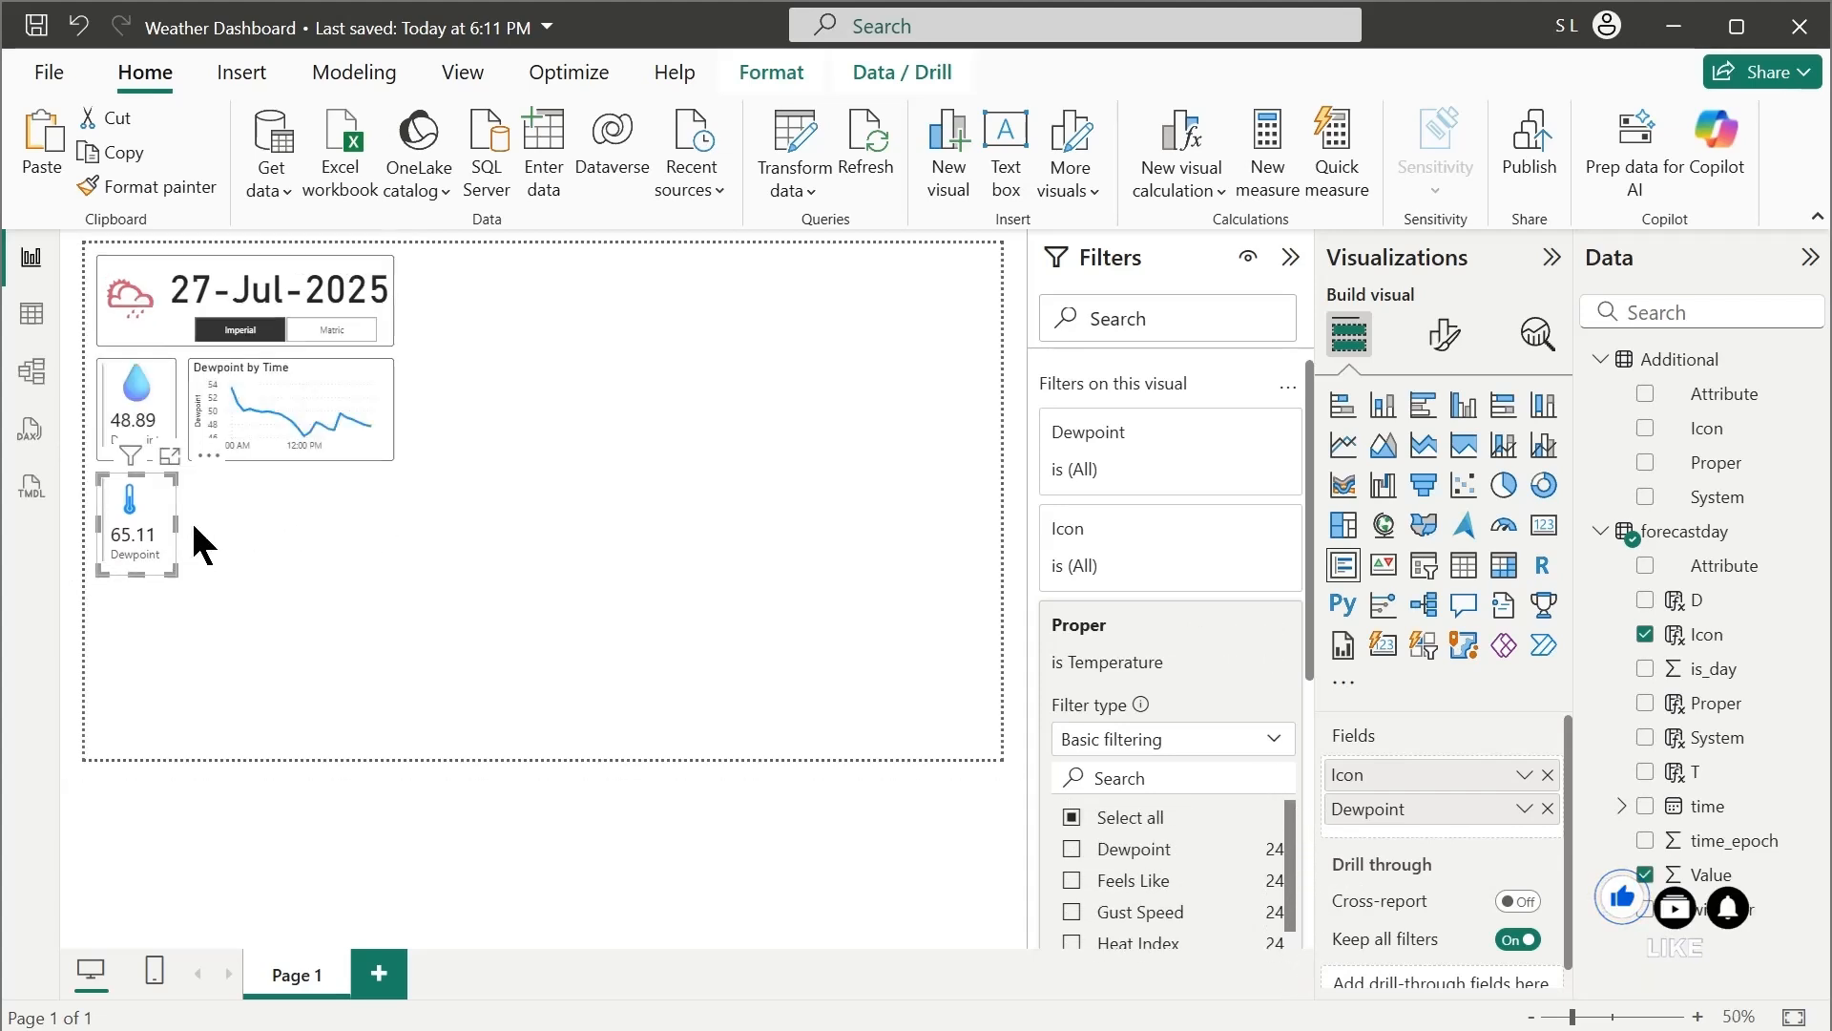
# Duplicate the Dewpoint line chart beside the lower card and filter the copy's Proper field to Feels Like and Temperature
pyautogui.click(378, 449)
pyautogui.moveTo(378, 449); pyautogui.dragTo(363, 559)
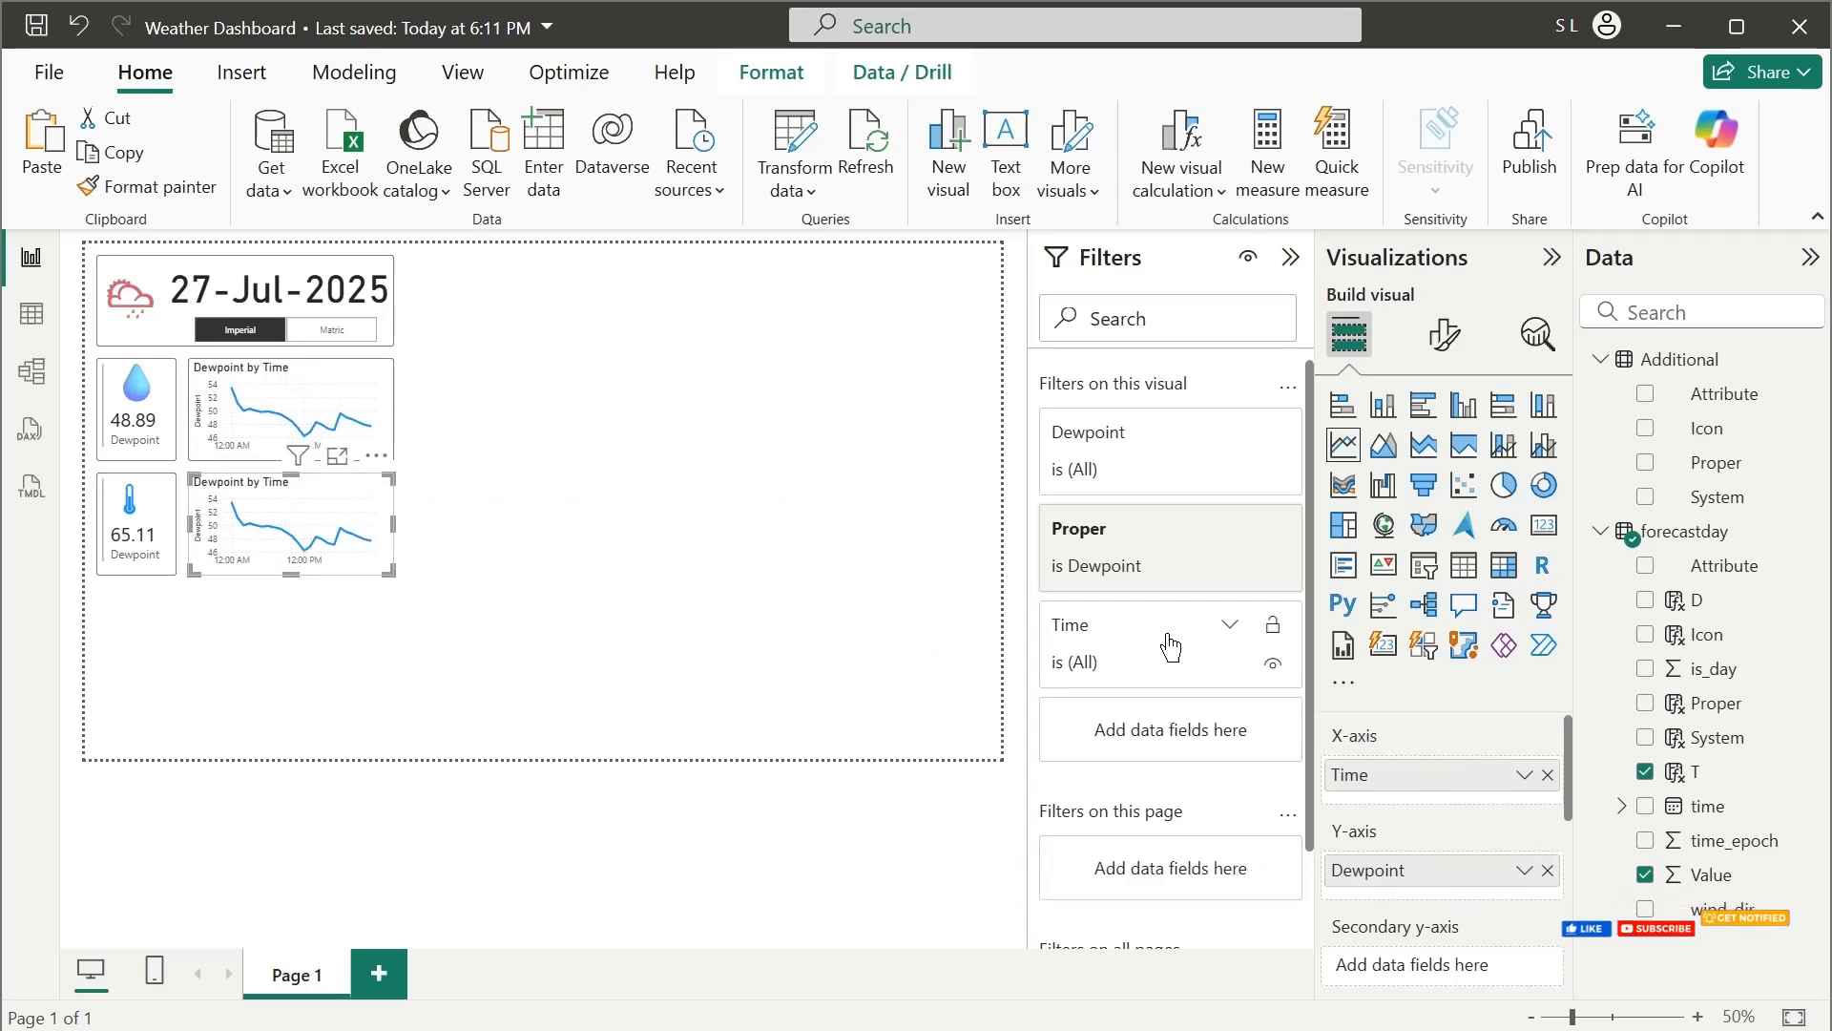
pyautogui.click(1148, 564)
pyautogui.click(1071, 762)
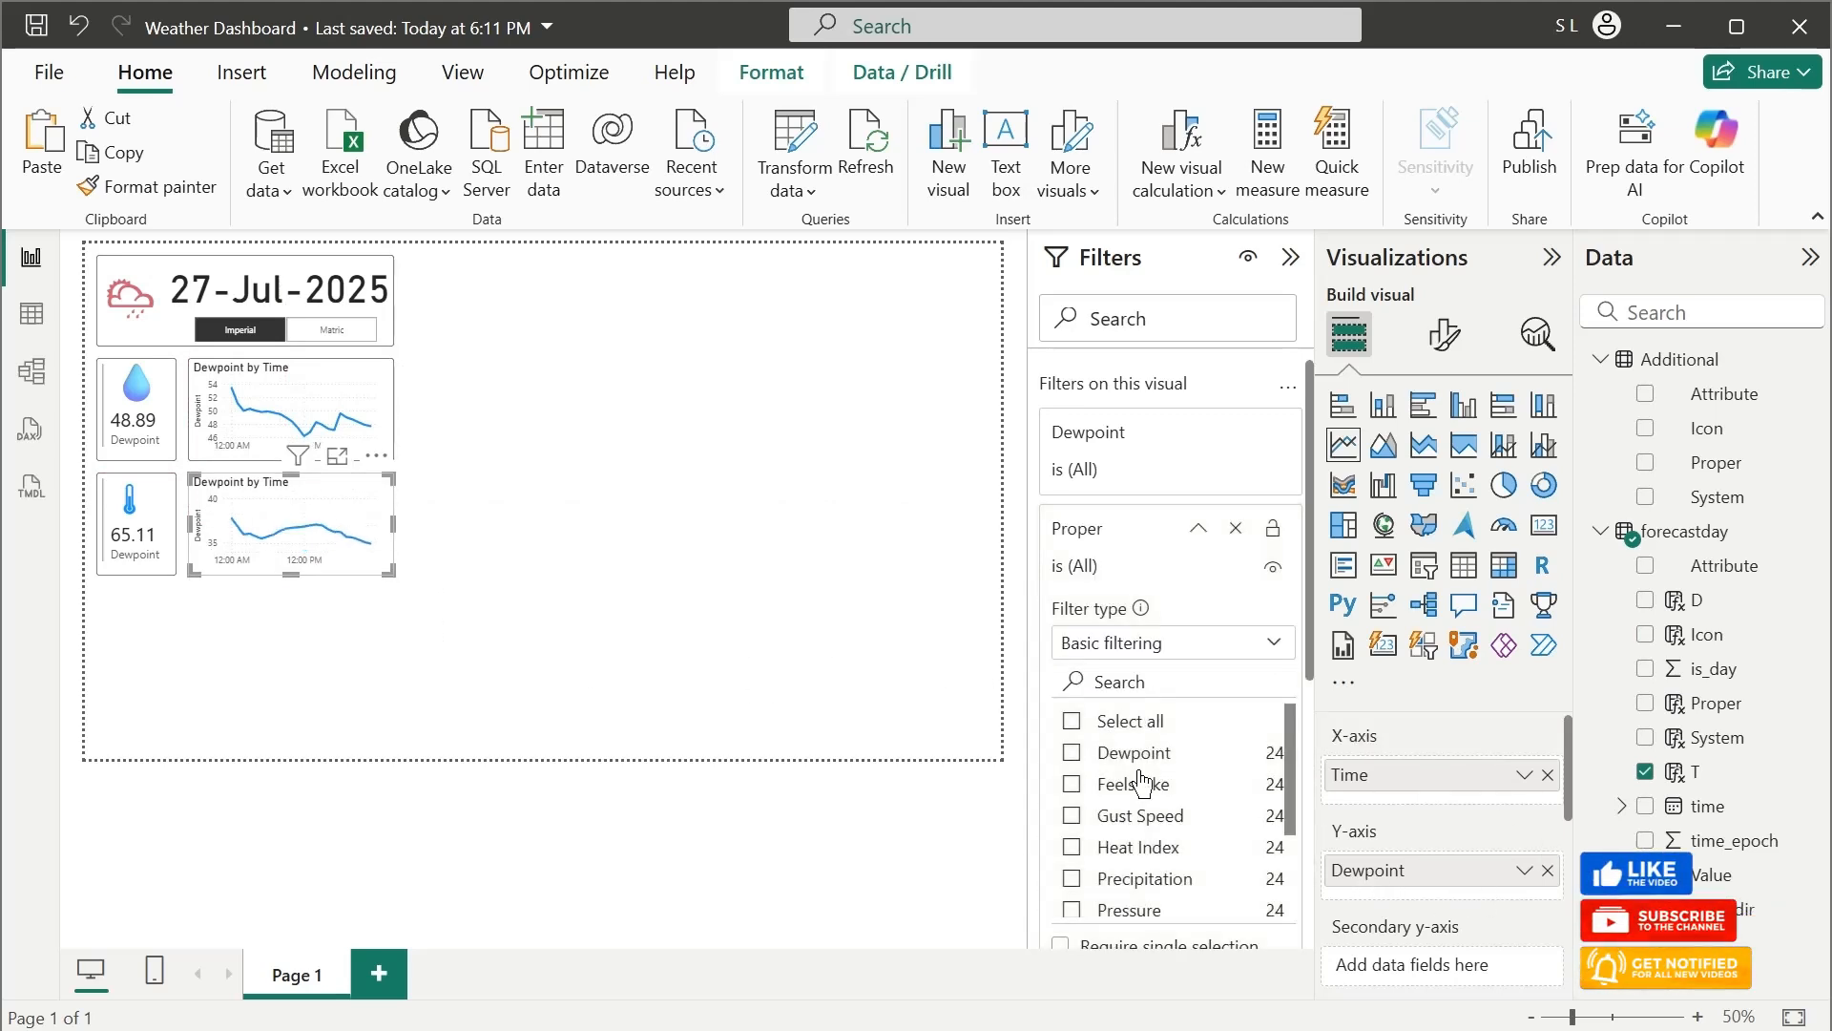
pyautogui.scroll(-1, 1126, 792)
pyautogui.scroll(1, 1144, 780)
pyautogui.click(1073, 783)
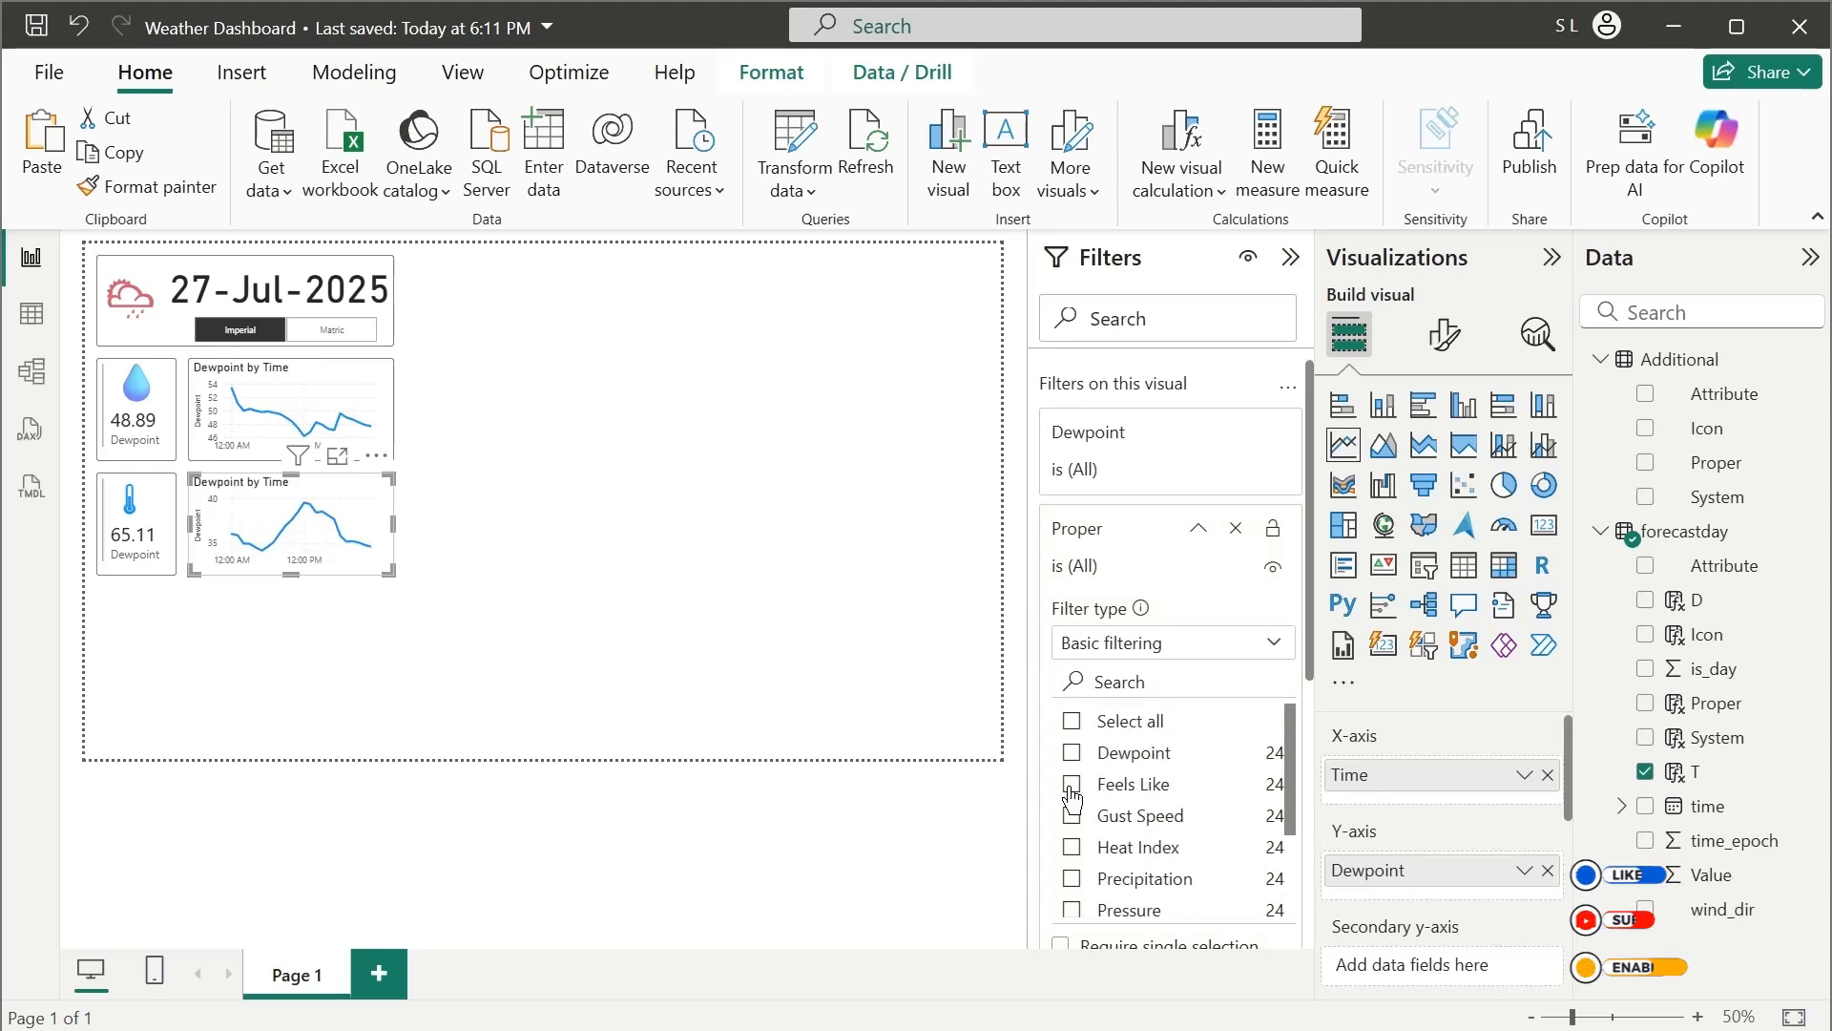
pyautogui.scroll(-1, 1177, 823)
pyautogui.scroll(-1, 1177, 823)
pyautogui.click(1071, 808)
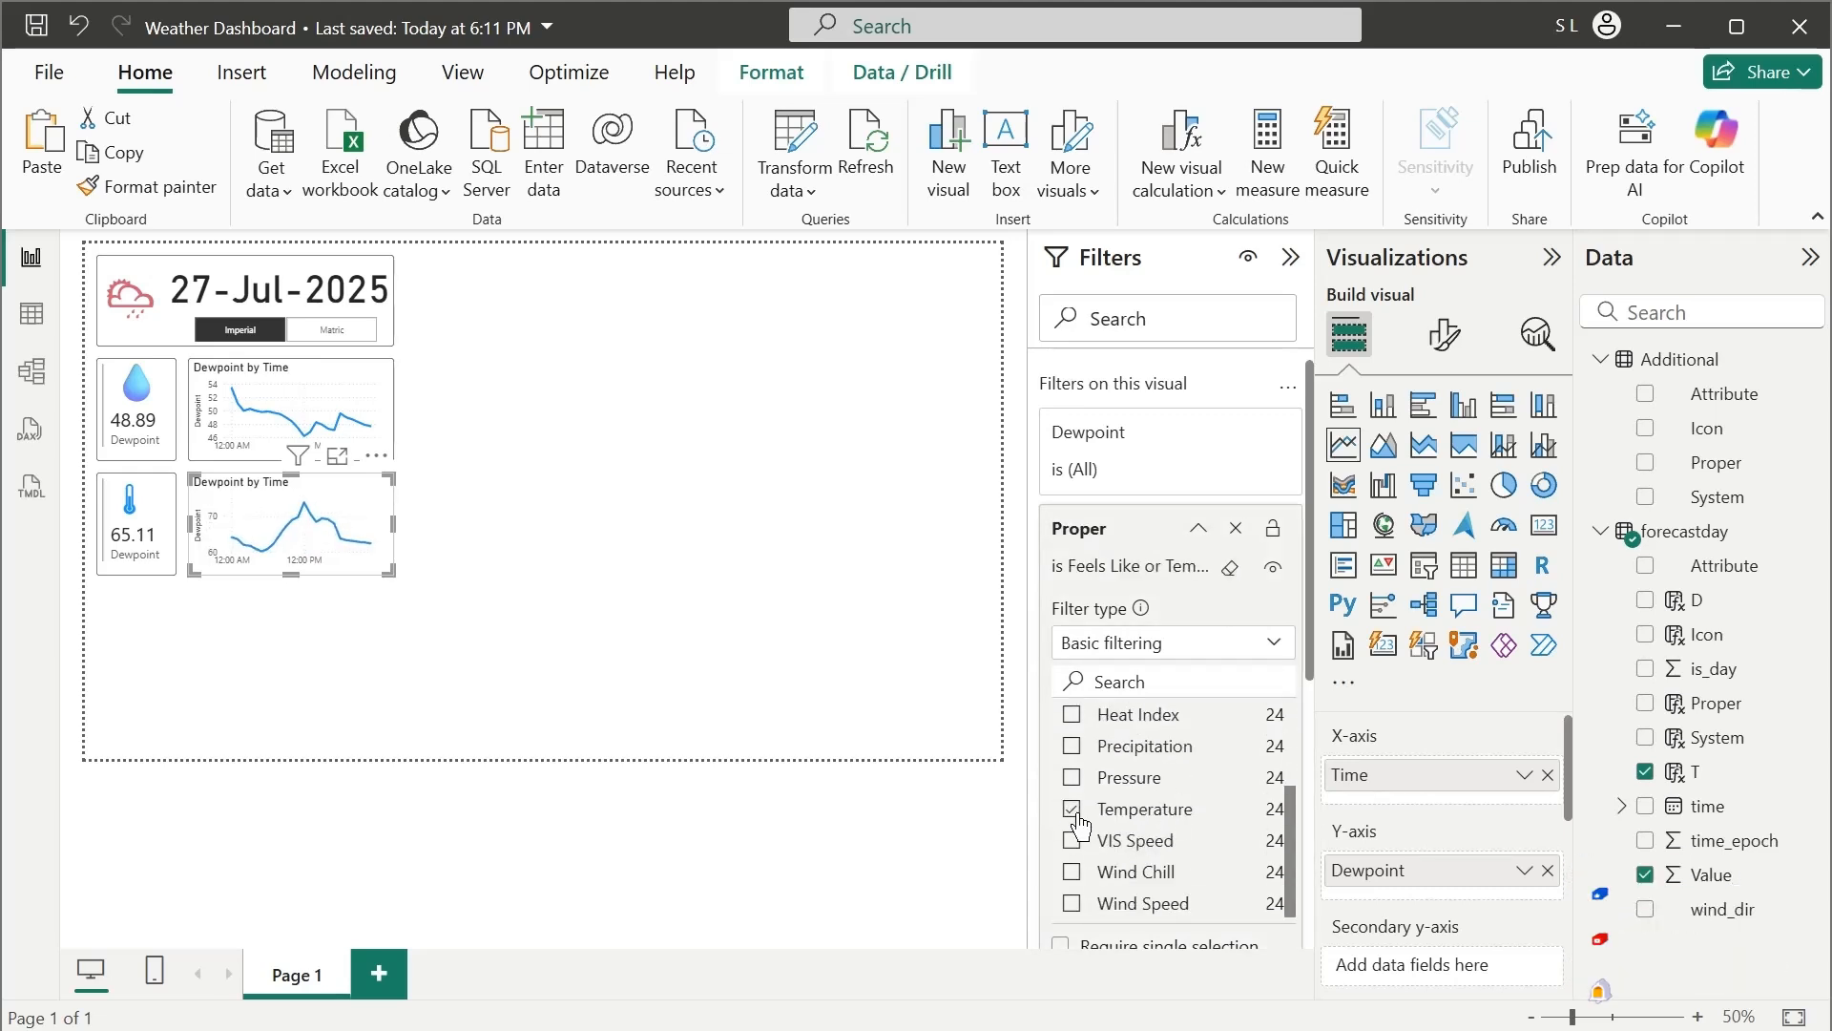
pyautogui.scroll(2, 1164, 830)
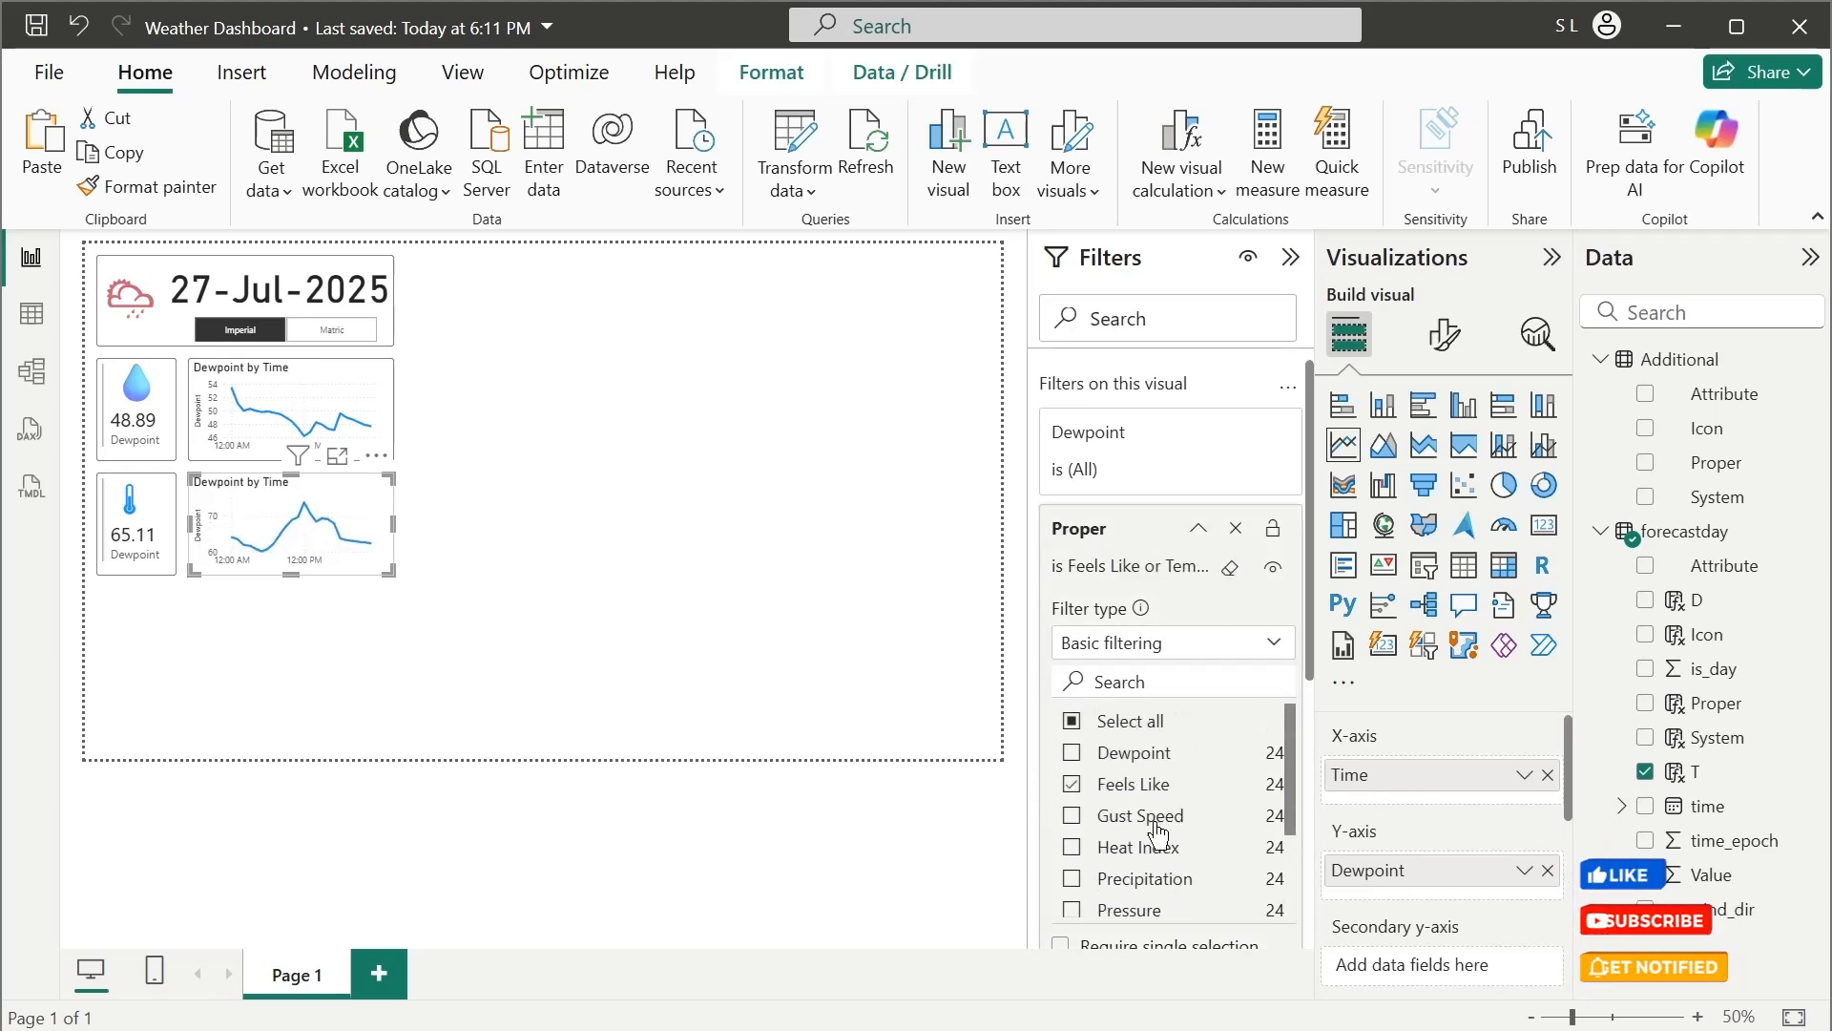
# Rename the lower line chart's Y-axis field to Temperature for this visual
pyautogui.doubleClick(1403, 872)
pyautogui.write('T')
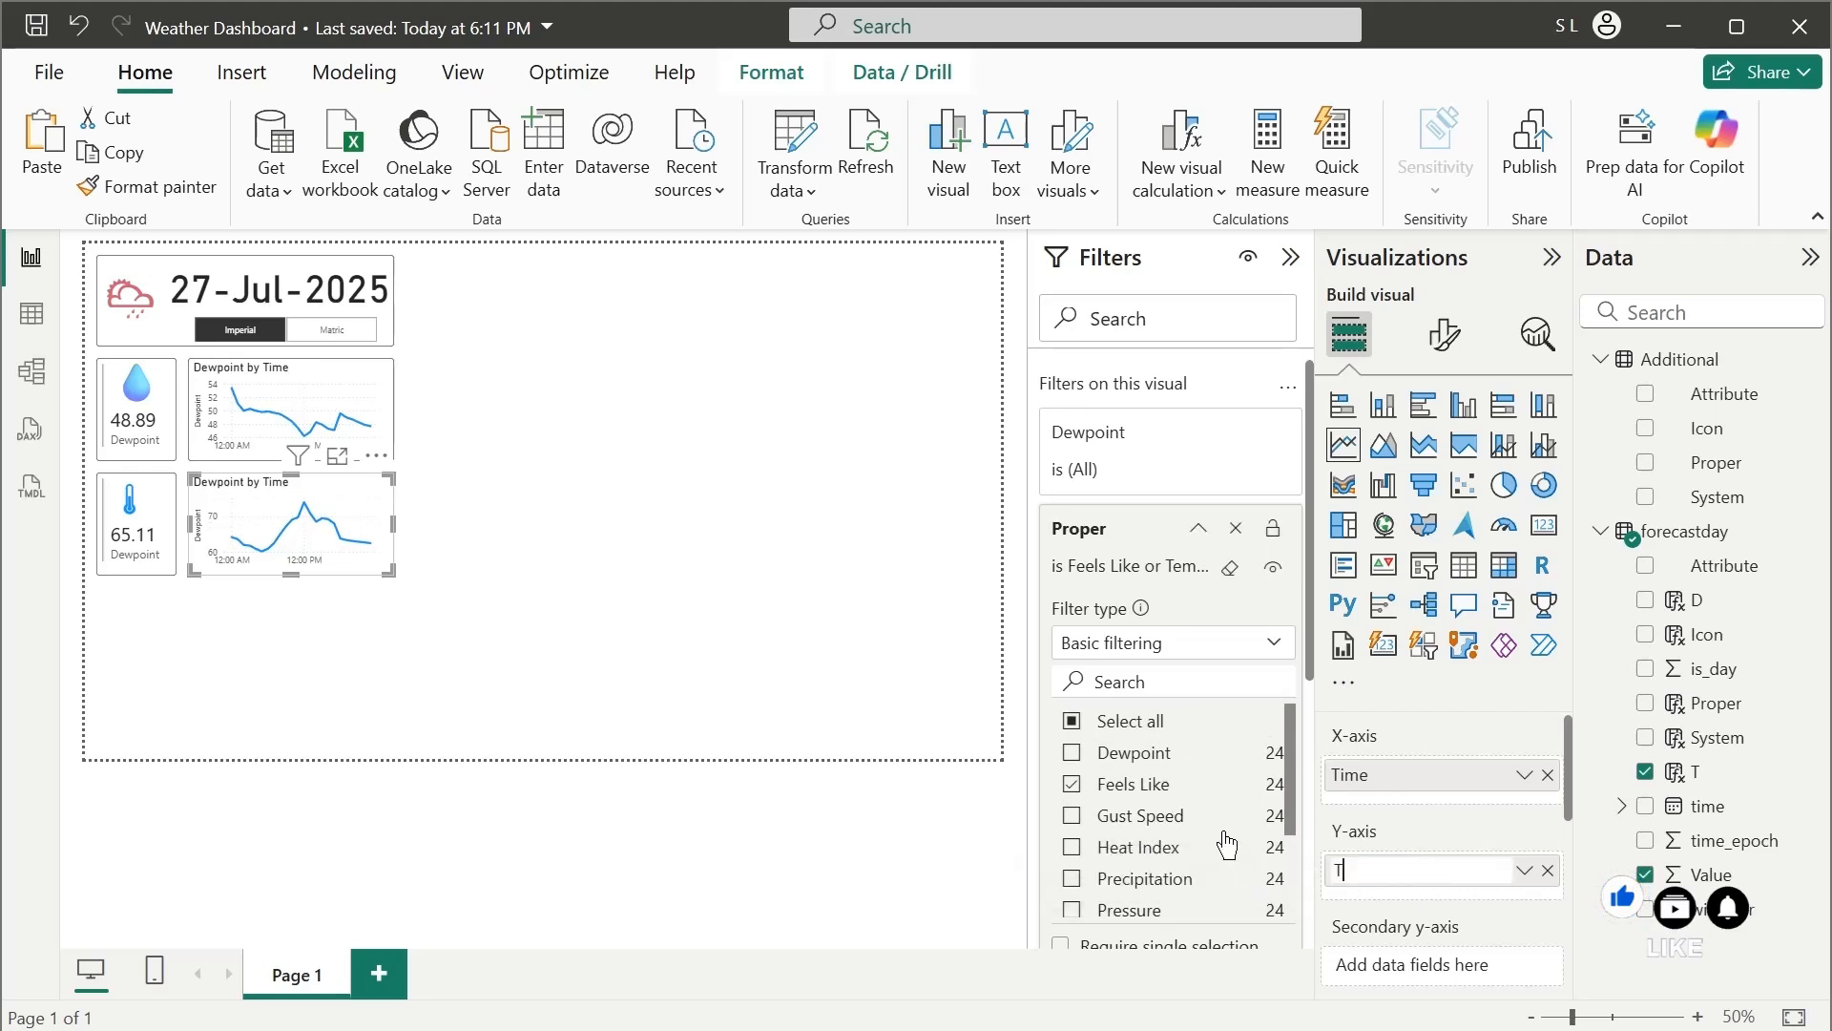
pyautogui.write('emperature')
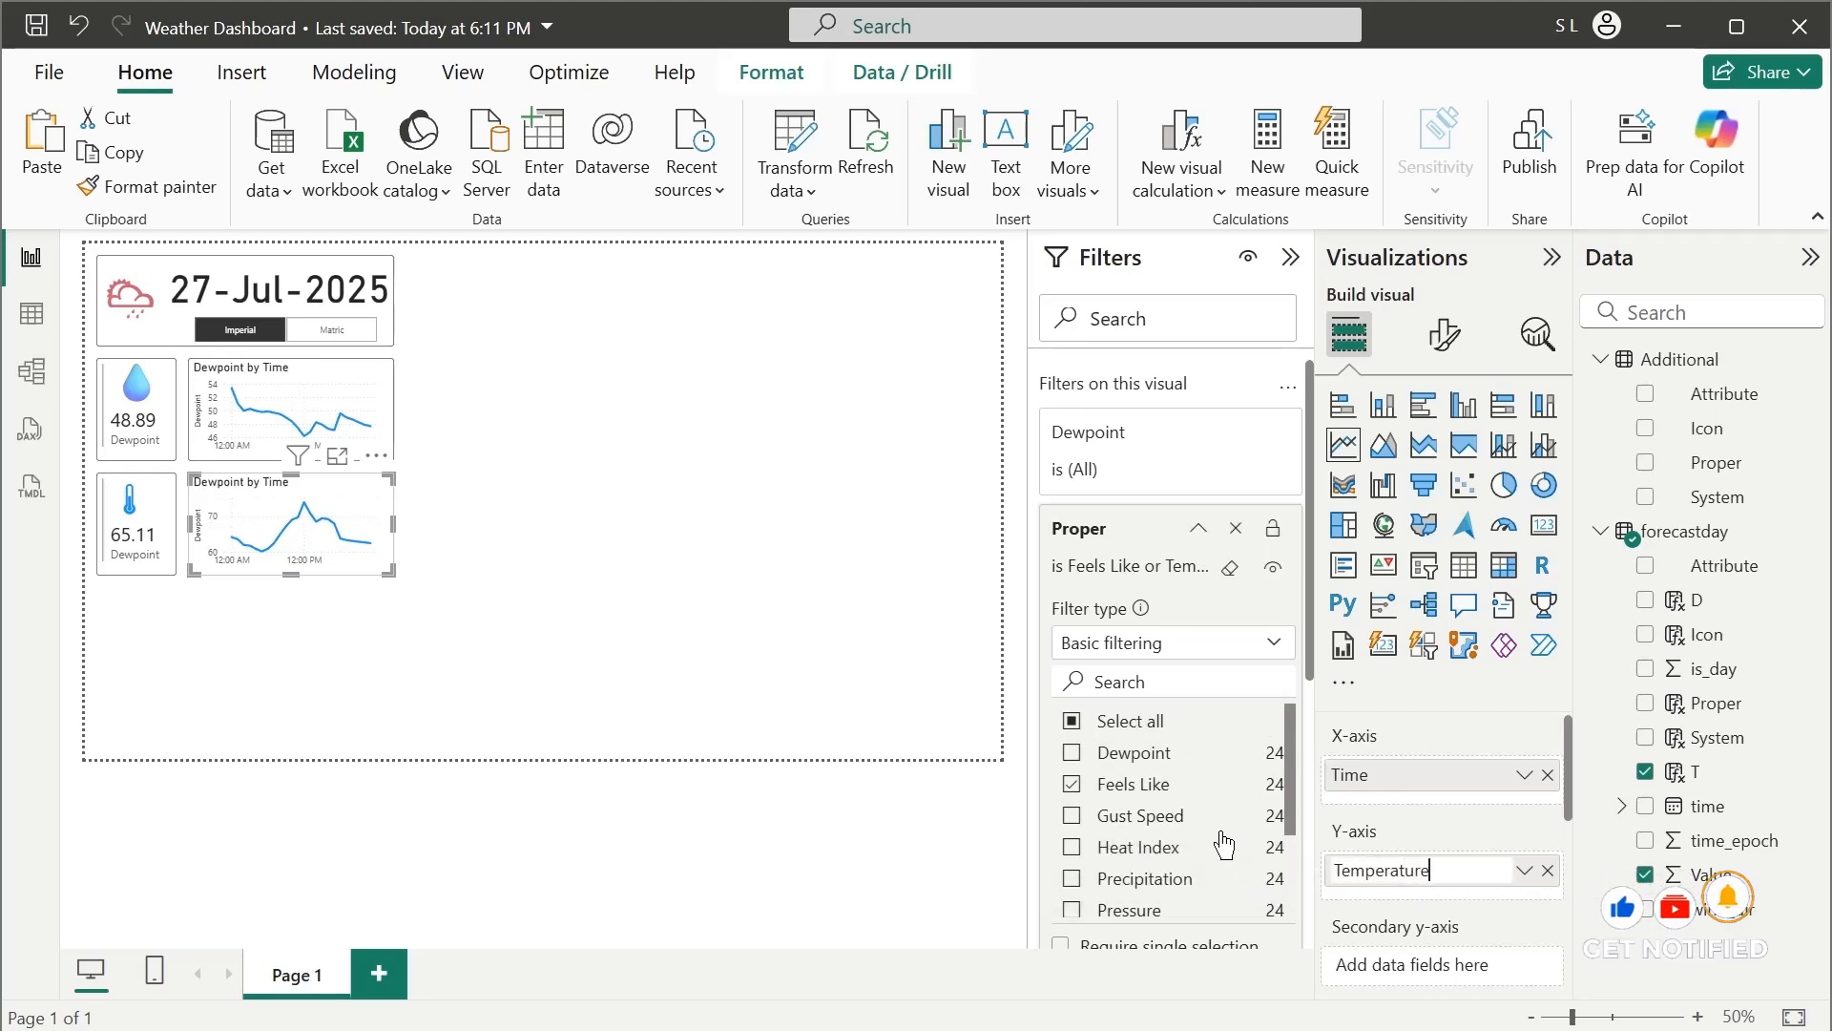
pyautogui.press('Return')
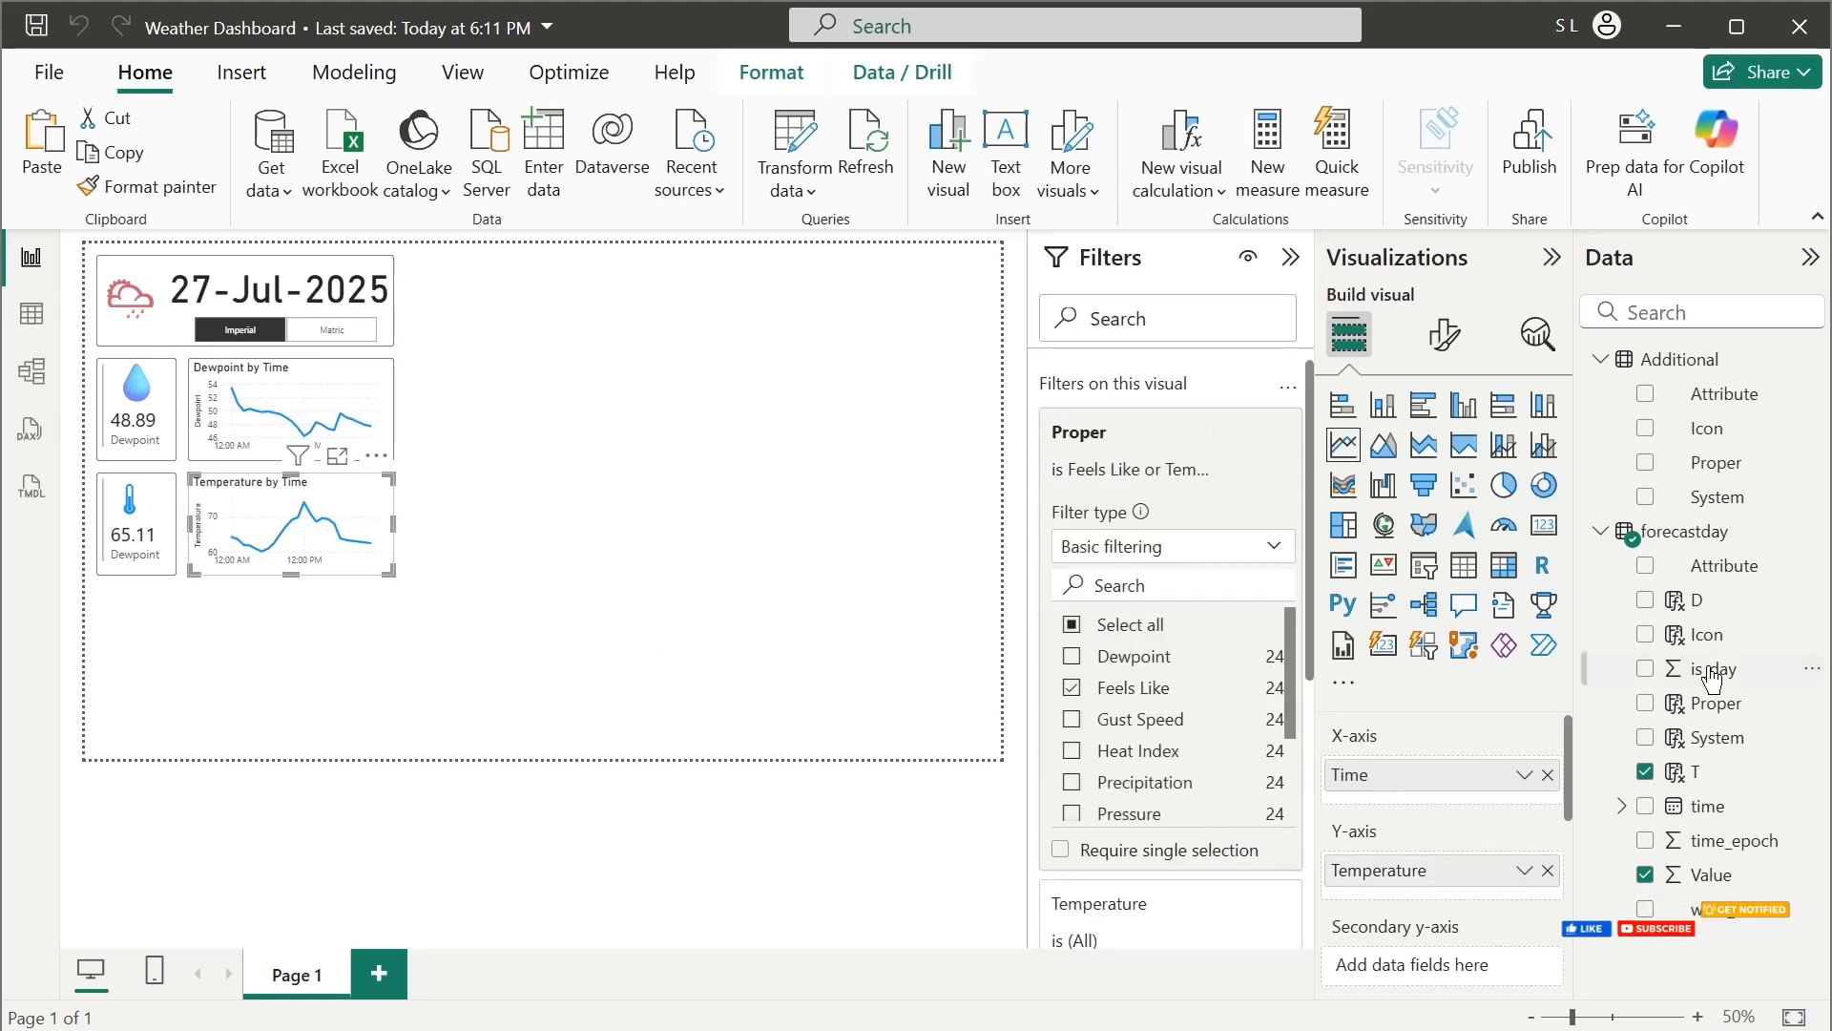
# Add the Proper field from the forecastday table as the Temperature line chart's legend
pyautogui.moveTo(1727, 703); pyautogui.dragTo(1470, 945)
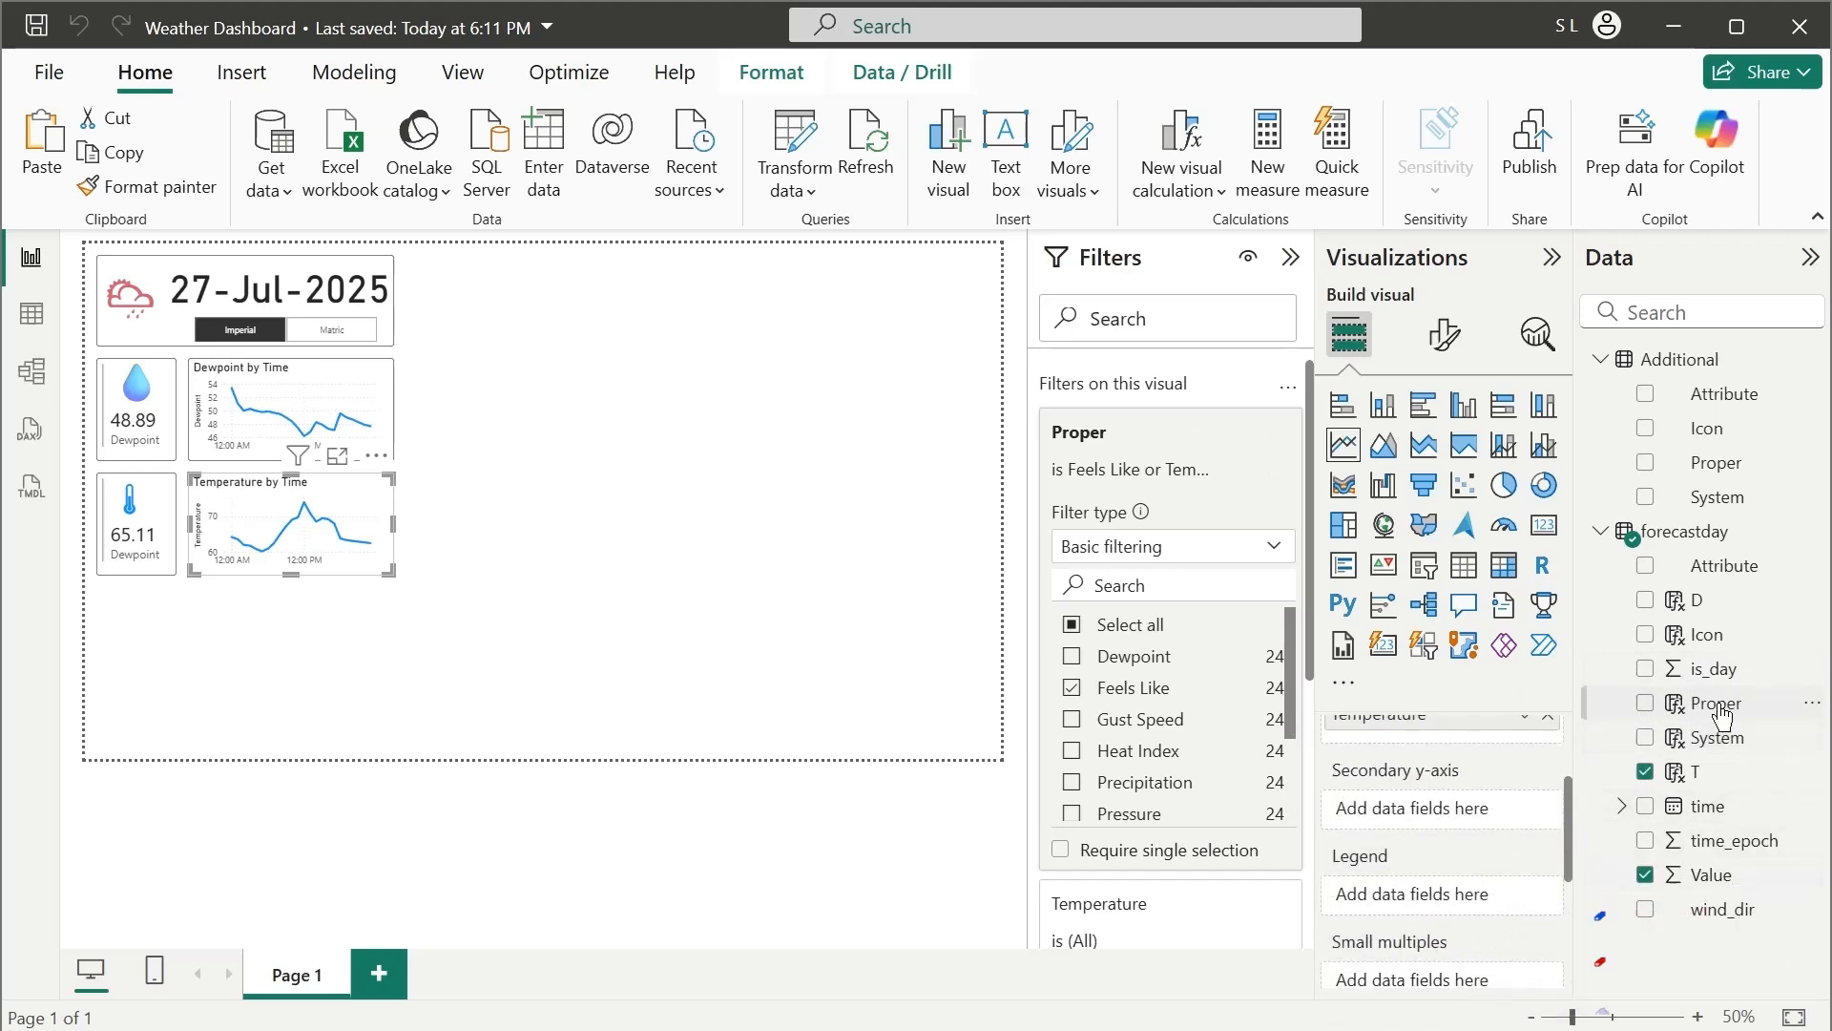
pyautogui.moveTo(1722, 704); pyautogui.dragTo(1467, 892)
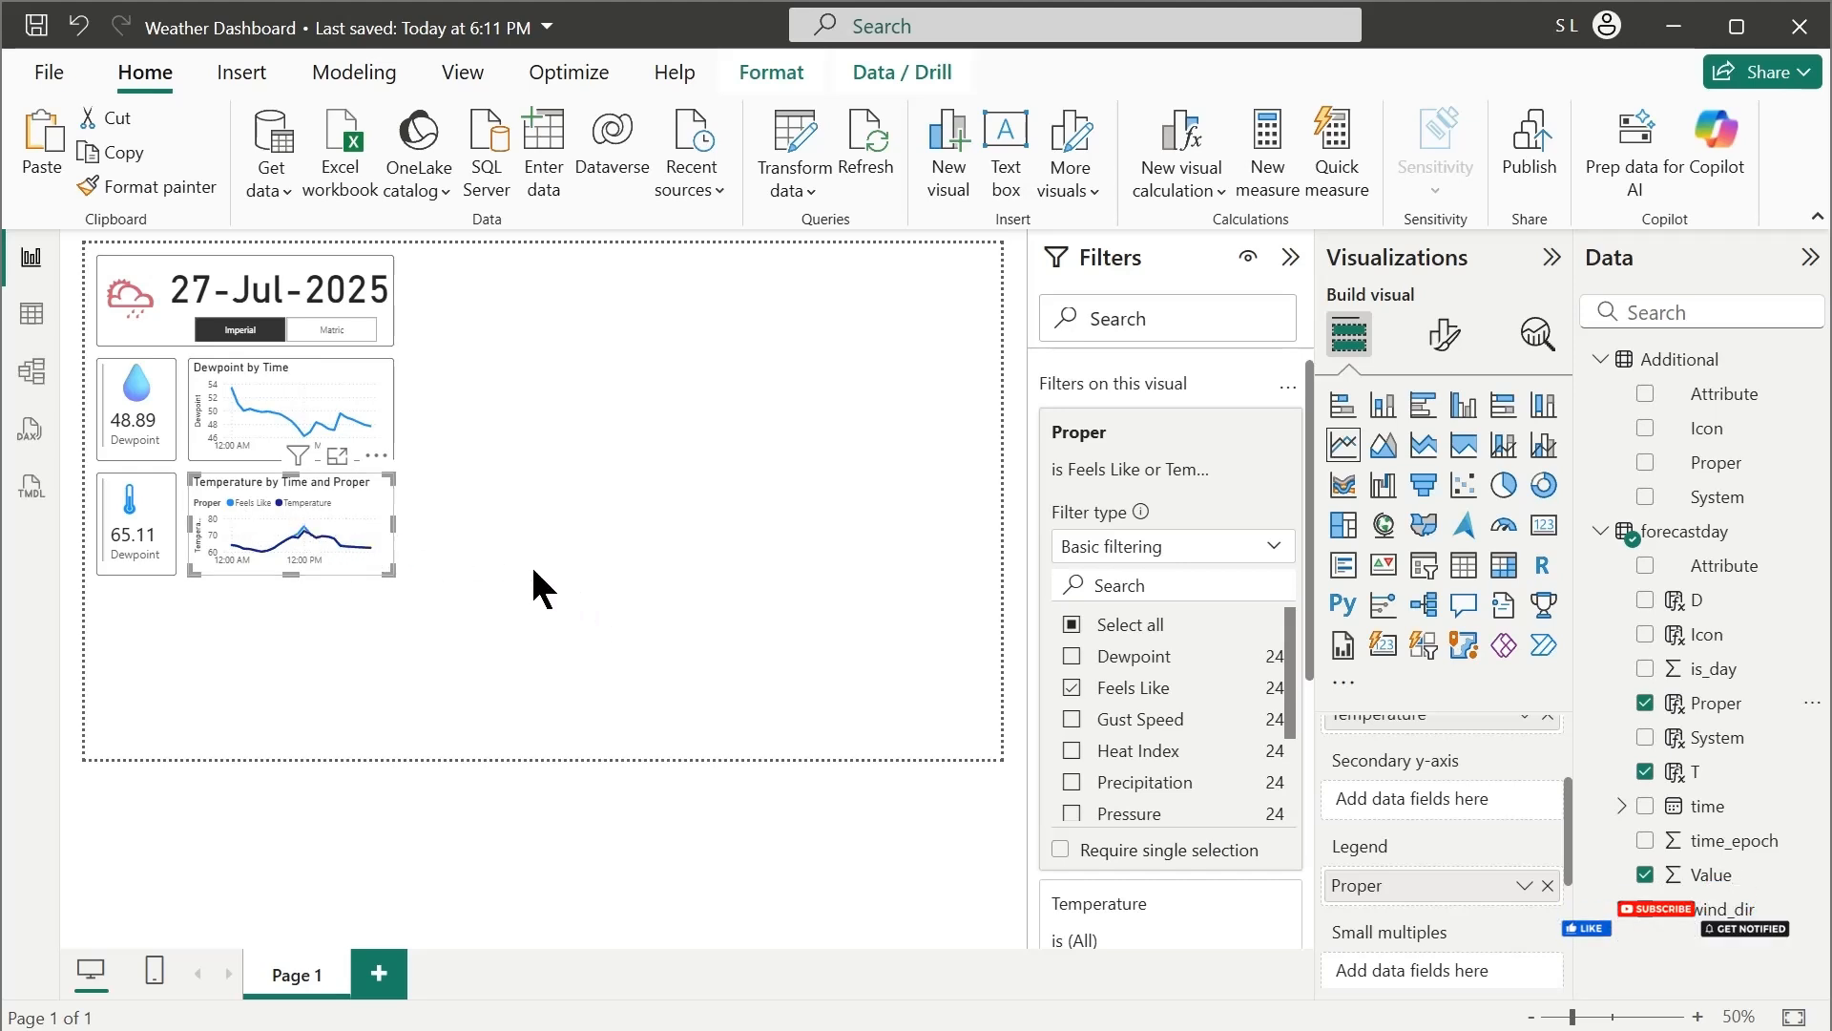
pyautogui.click(486, 561)
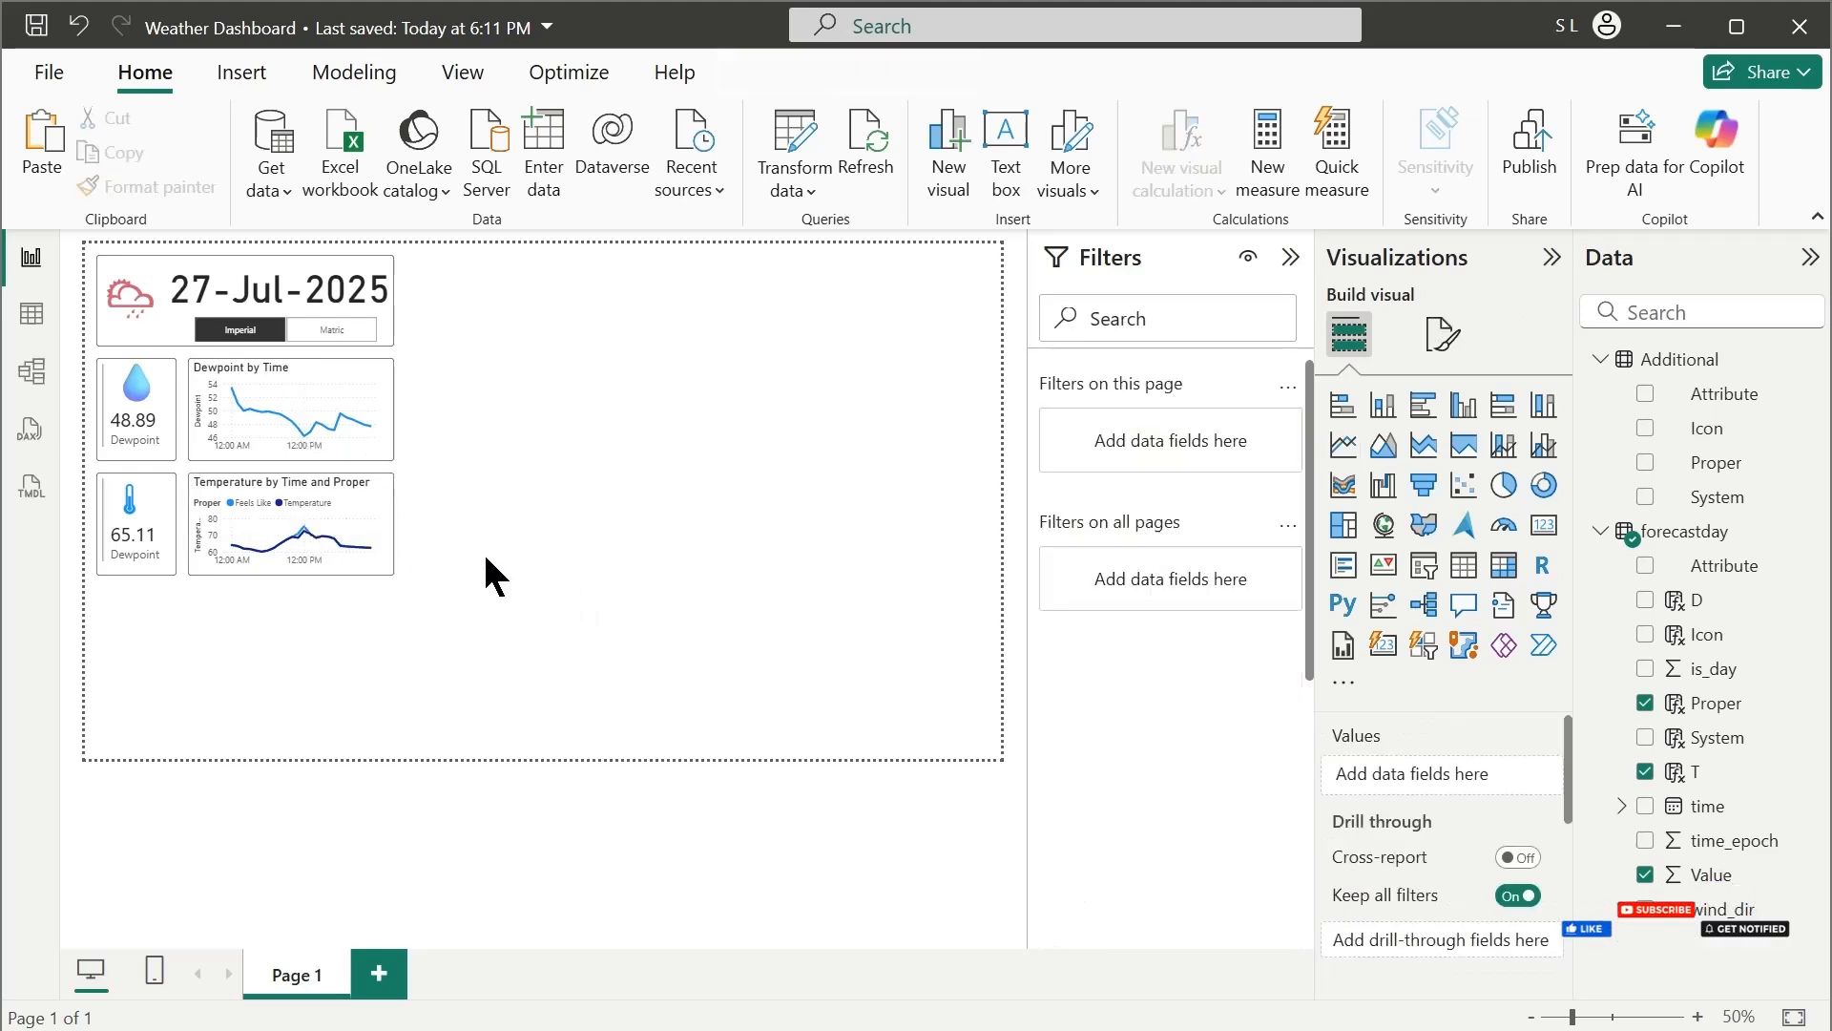
# Rename the lower card's Dewpoint field to Temperature for this visual
pyautogui.click(158, 569)
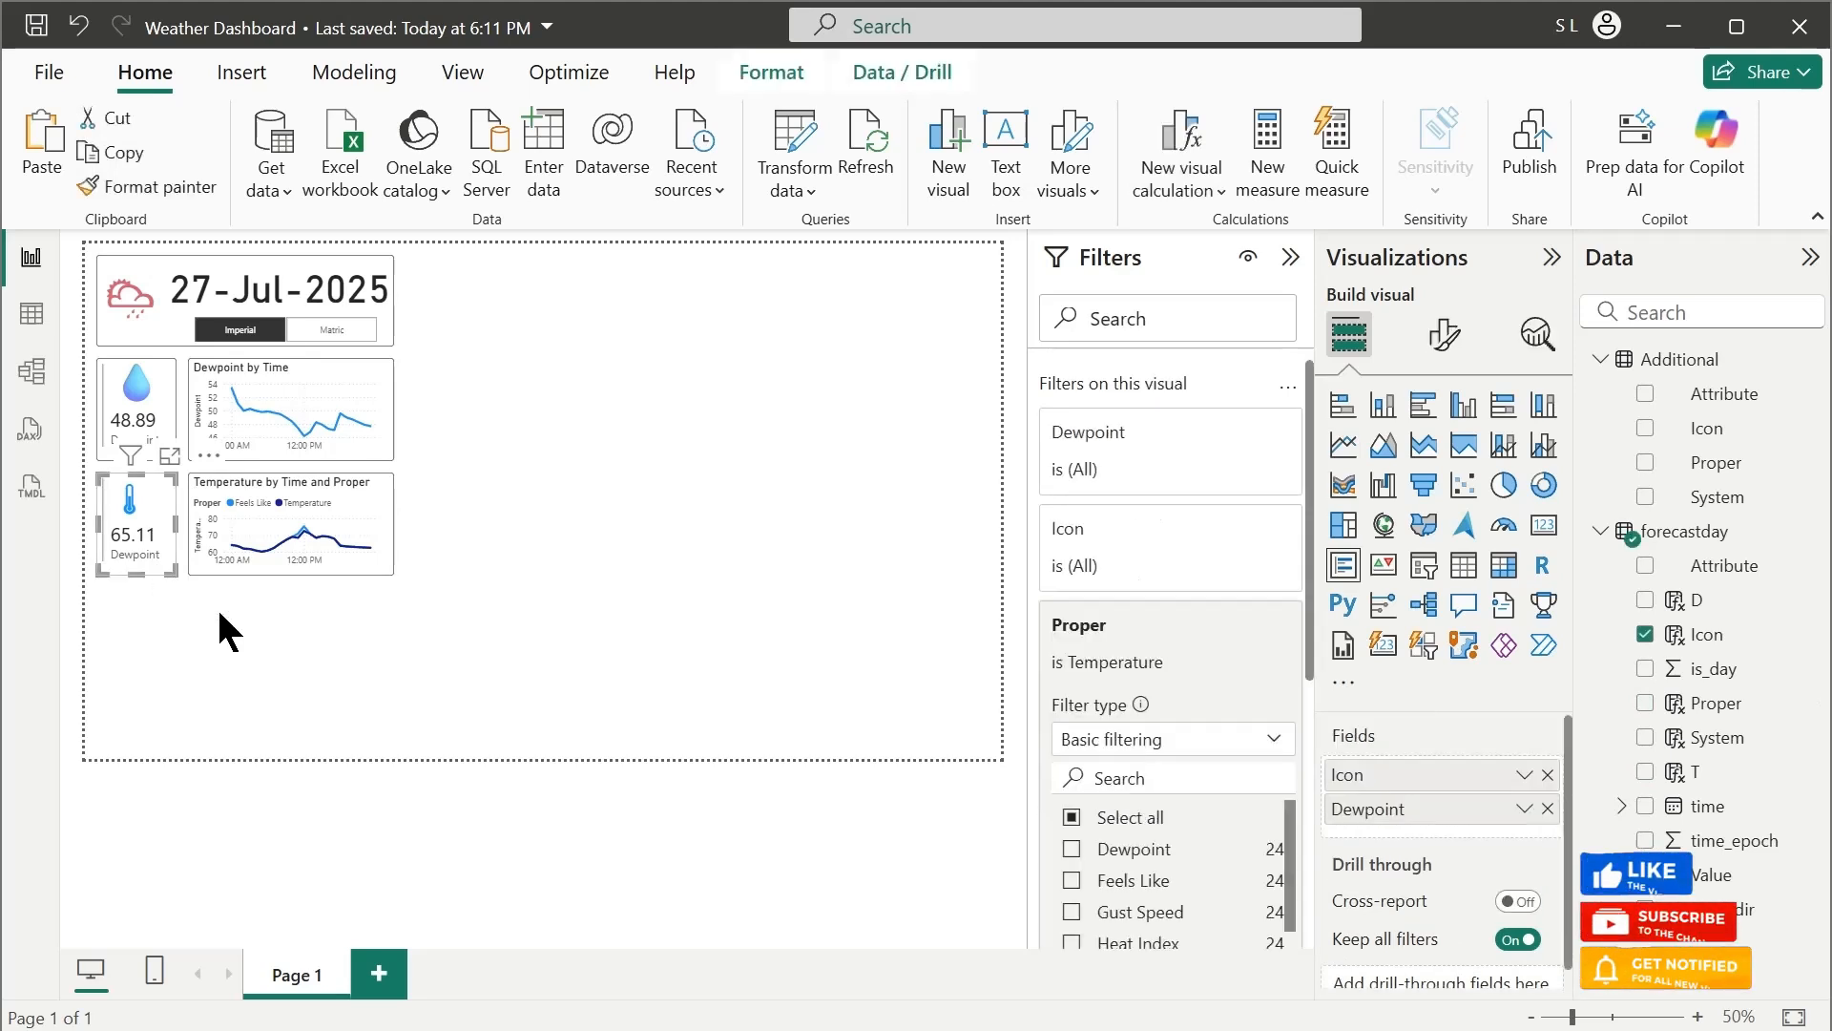
pyautogui.doubleClick(1424, 811)
pyautogui.write('Temperature')
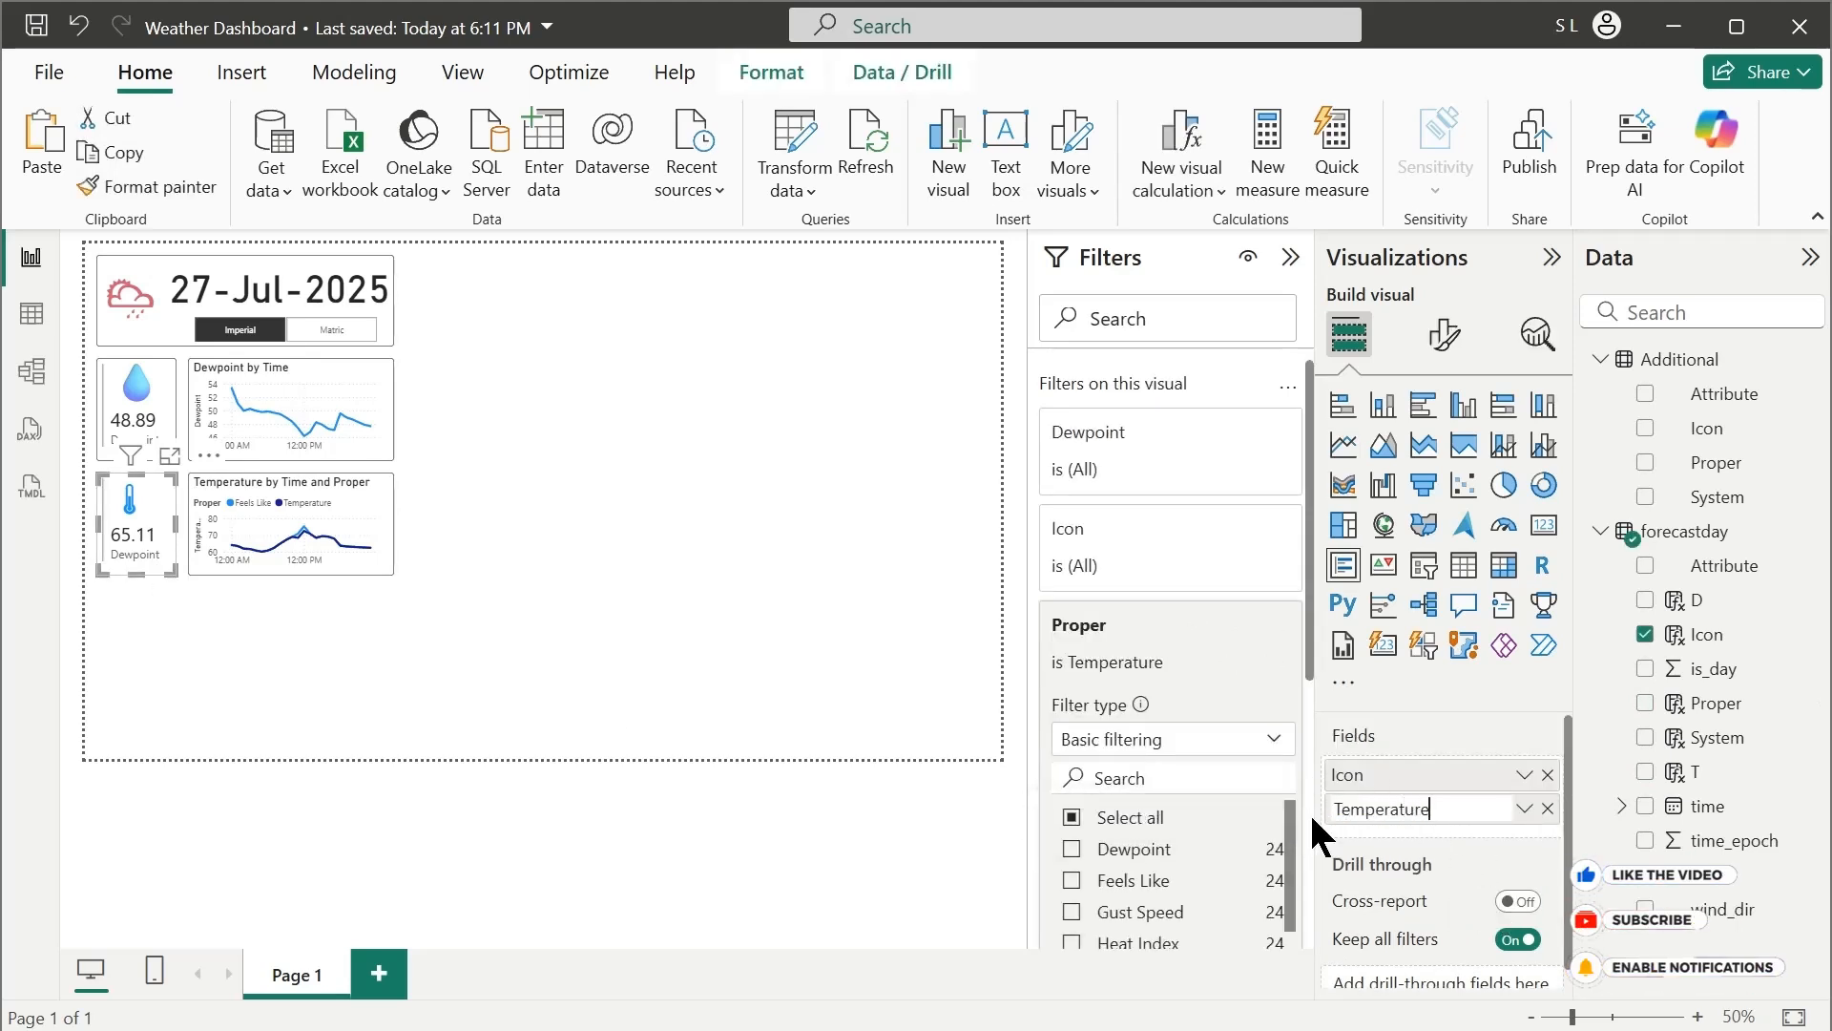
pyautogui.press('Return')
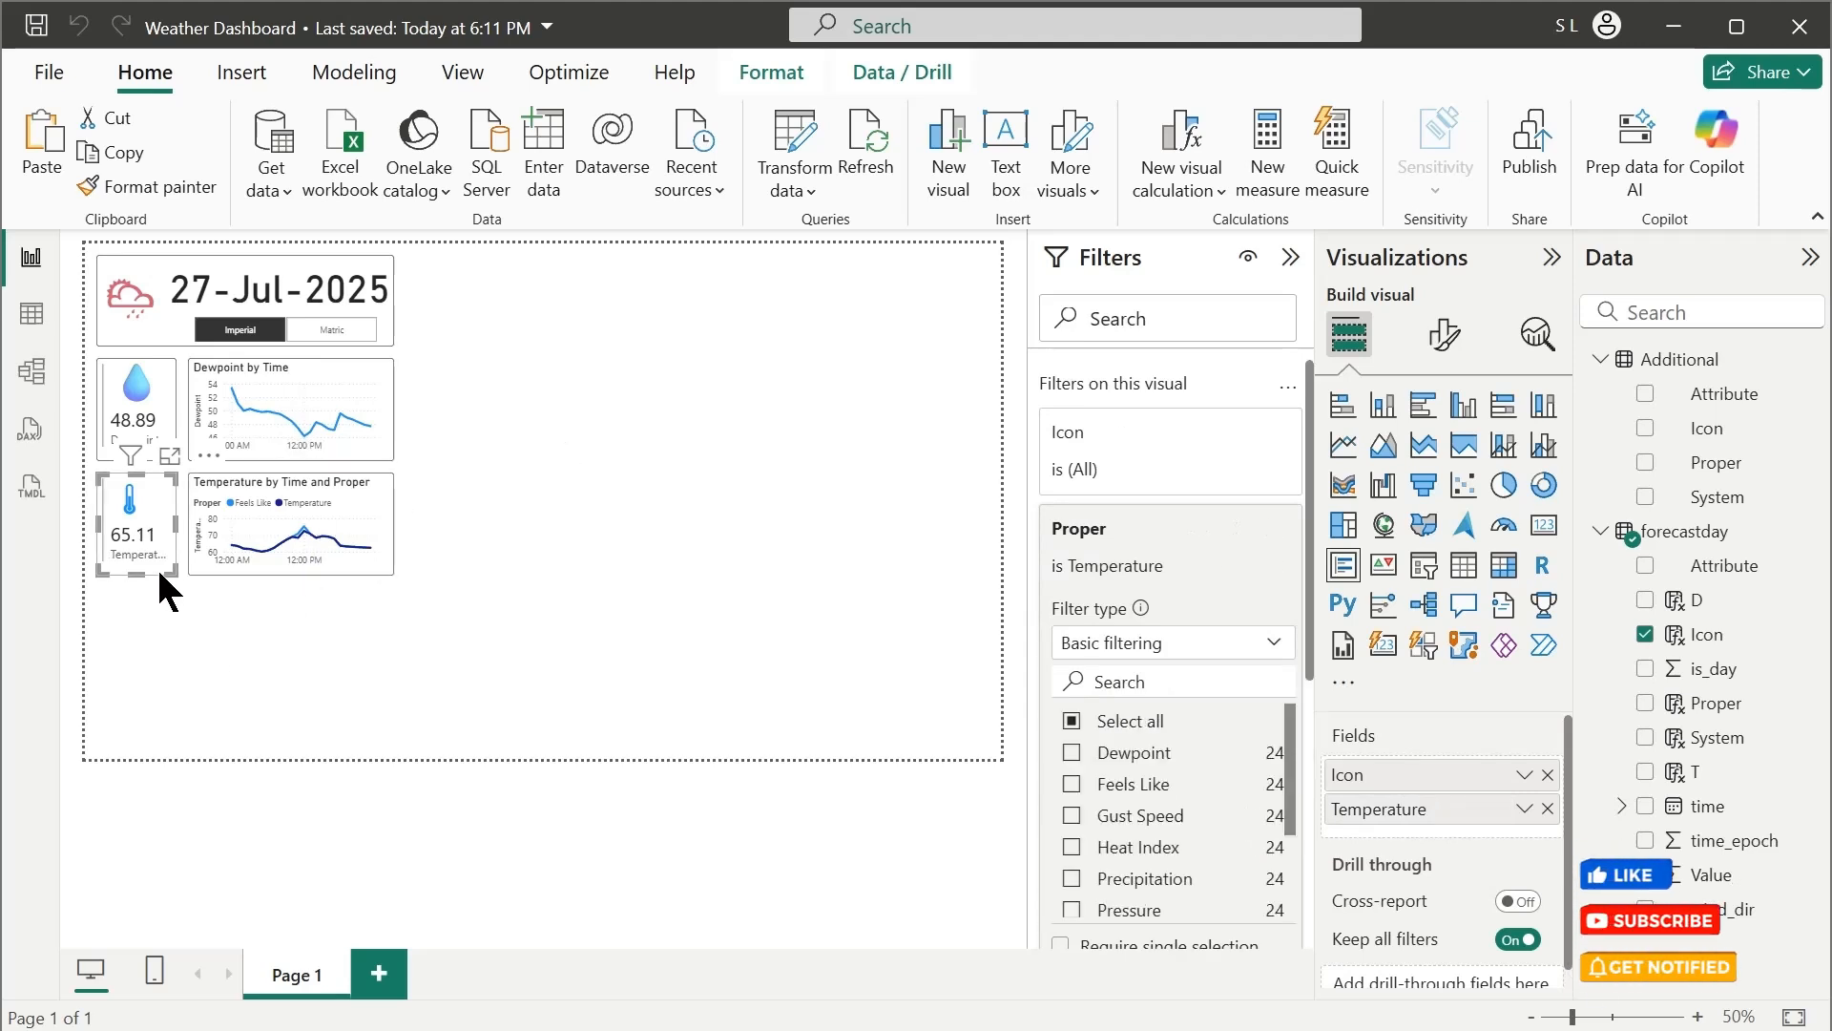
# Duplicate the Temperature card directly below itself and filter the copy's Proper field to Wind Speed only
pyautogui.hotkey('ctrl', 'c')
pyautogui.hotkey('ctrl', 'v')
pyautogui.moveTo(156, 565); pyautogui.dragTo(160, 680)
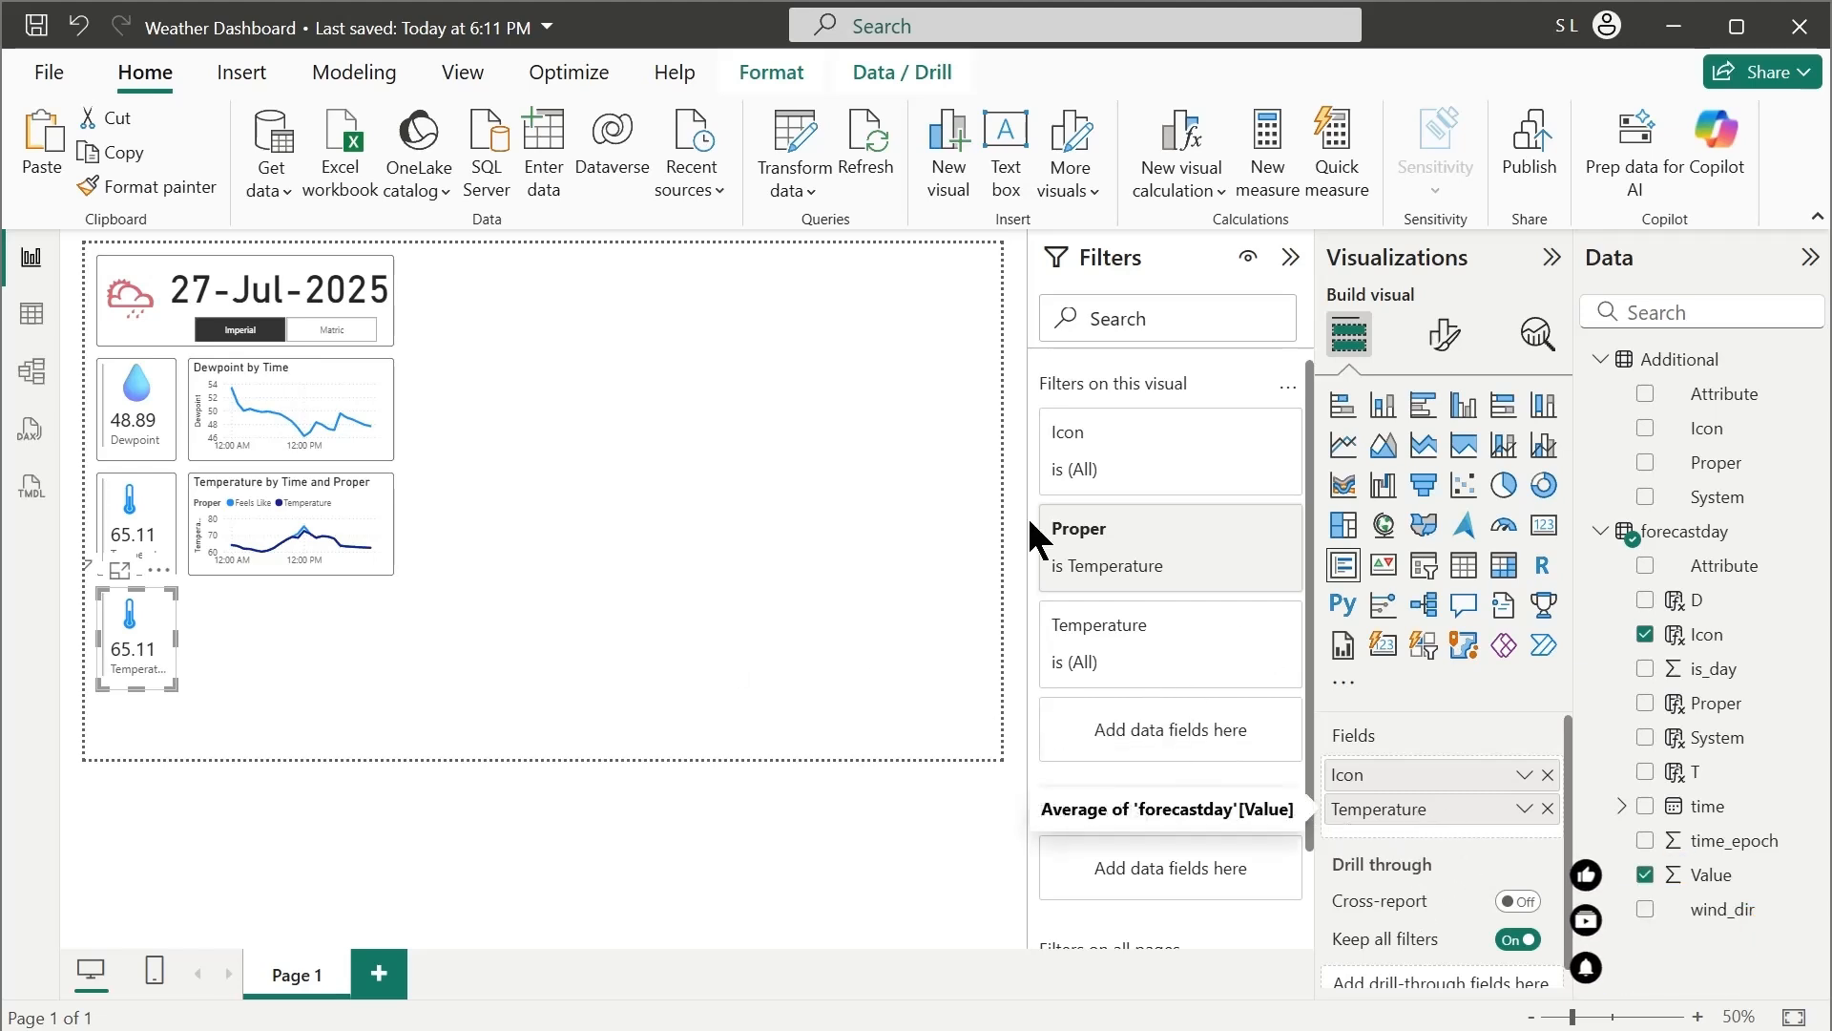
pyautogui.click(1150, 546)
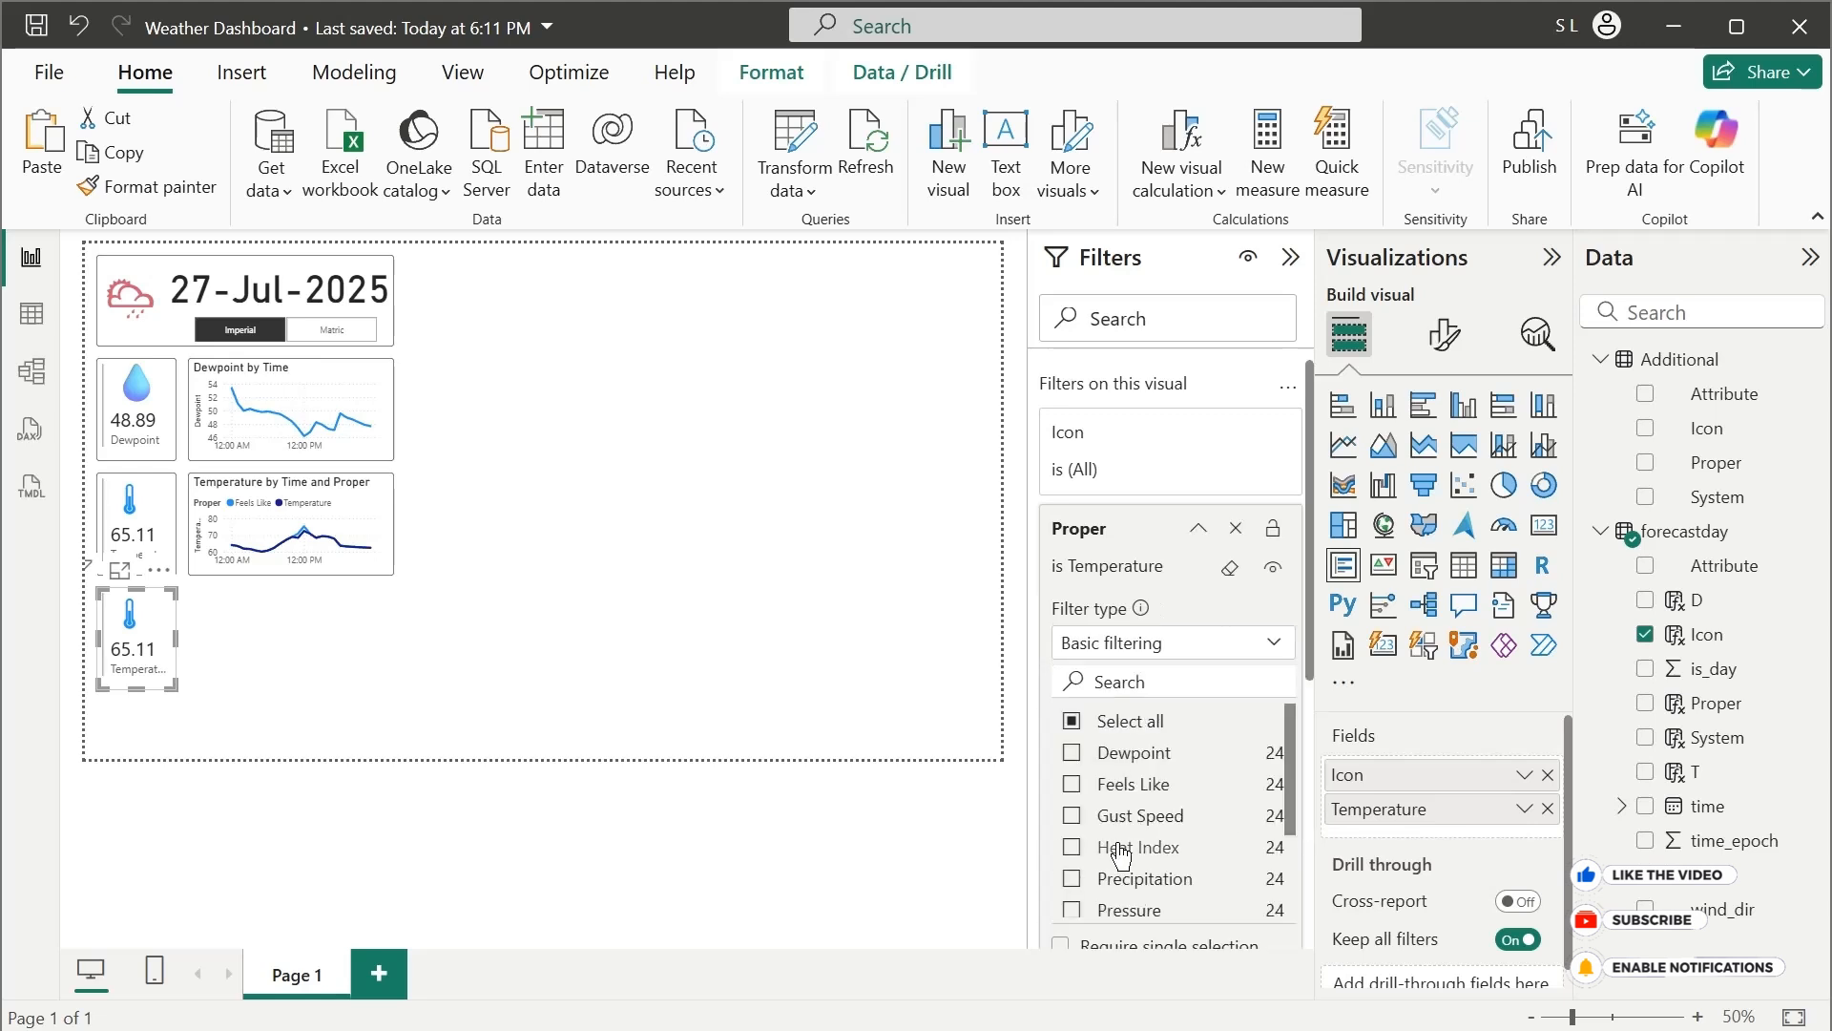
pyautogui.click(1071, 721)
pyautogui.click(1072, 723)
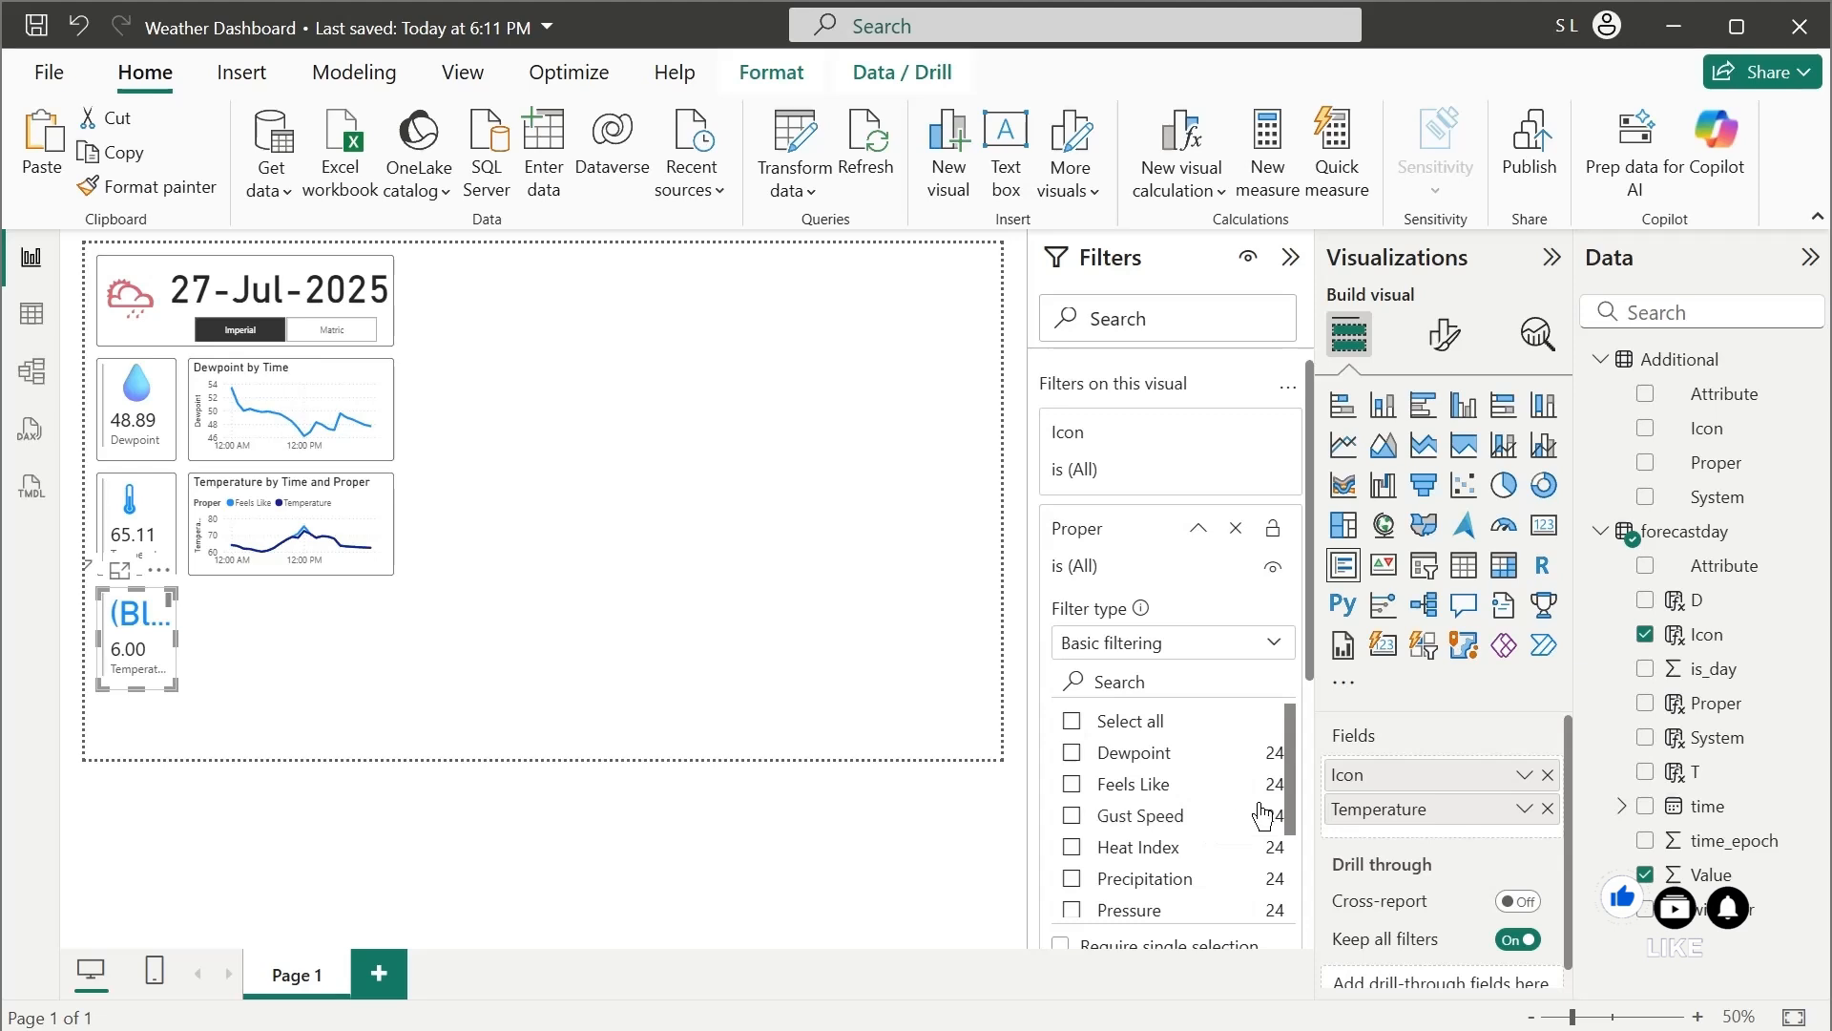
pyautogui.scroll(-3, 1270, 840)
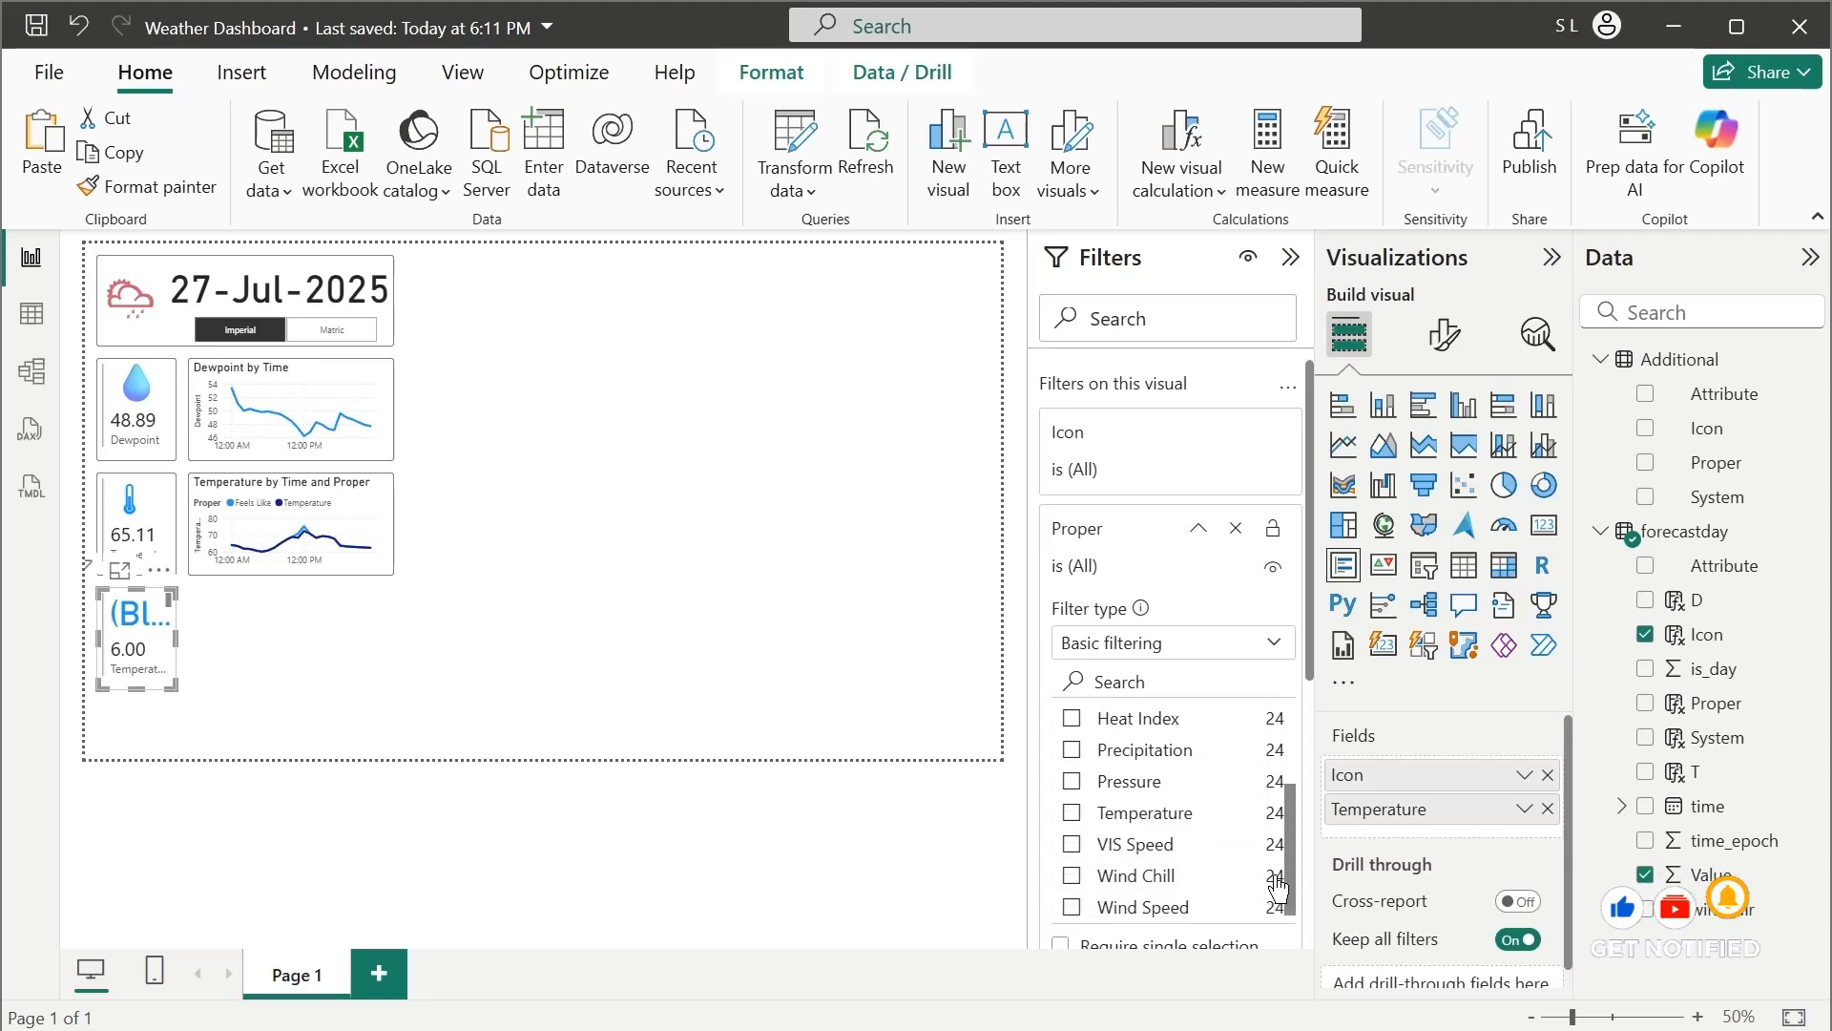
pyautogui.click(1073, 904)
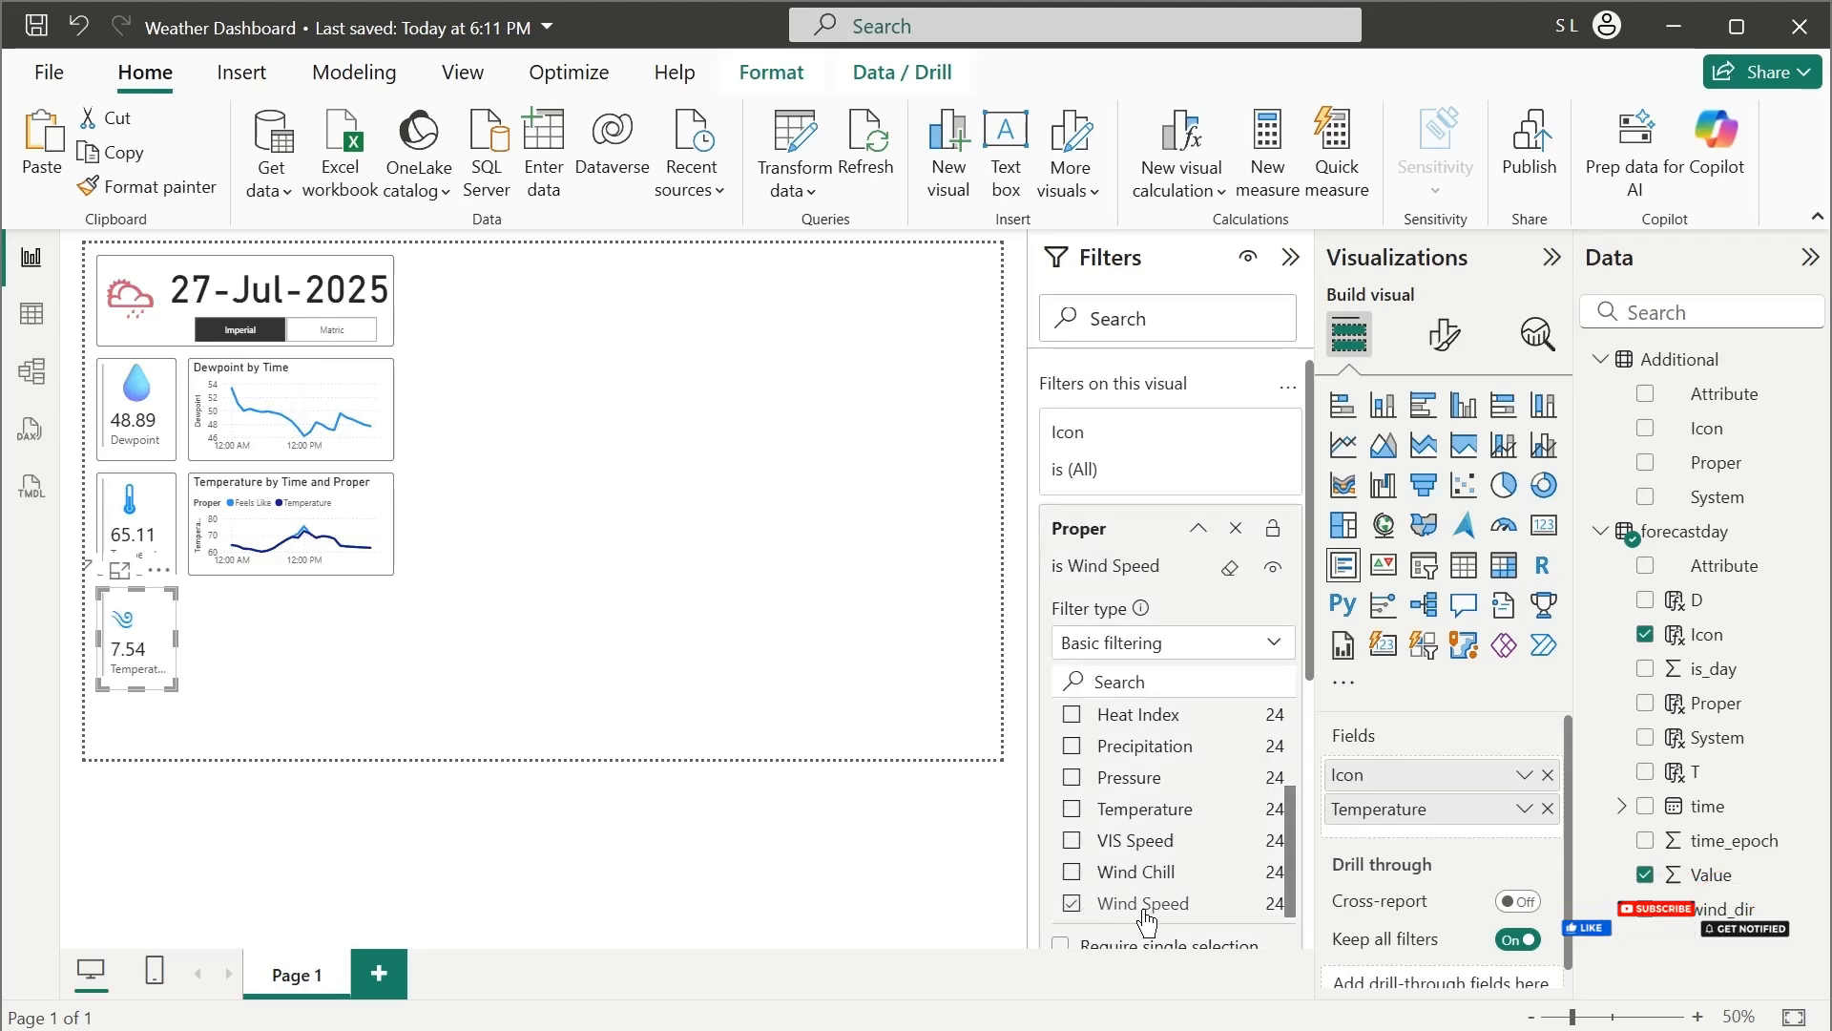
# Rename the third card's Temperature field to Wind Speed for this visual
pyautogui.doubleClick(1412, 811)
pyautogui.write('Win')
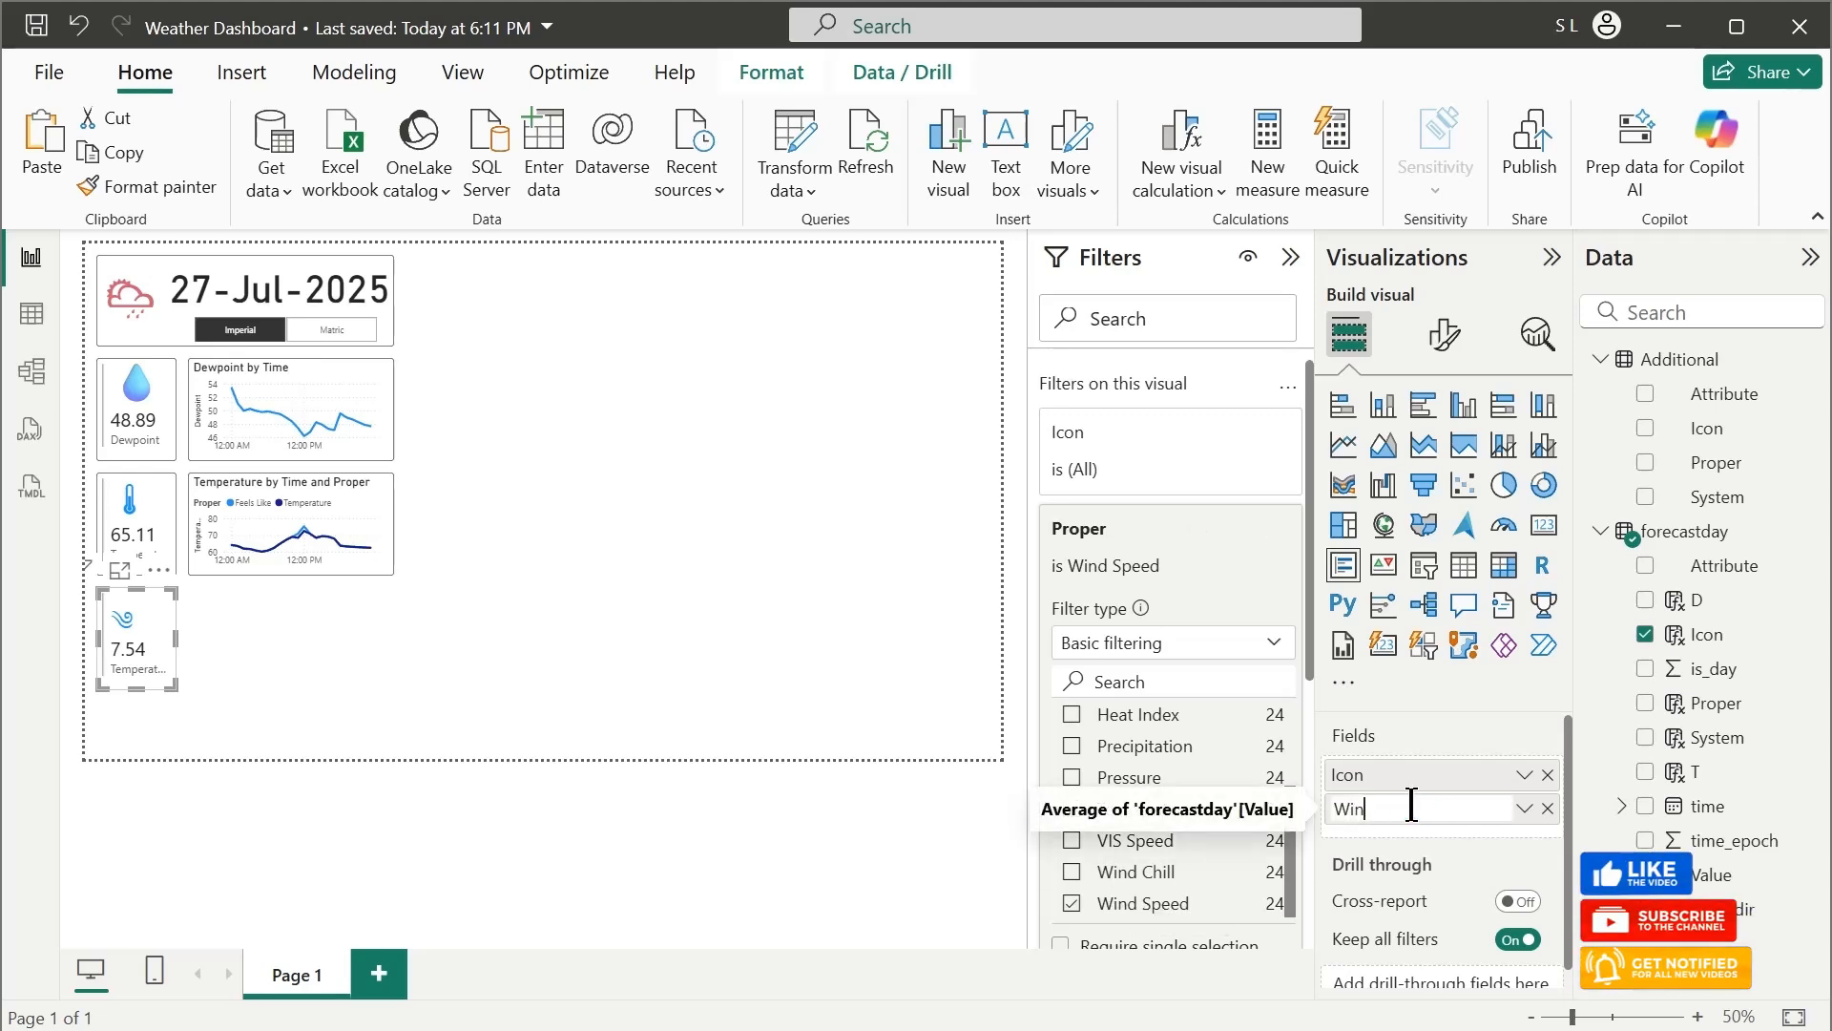
pyautogui.write('d Speed')
pyautogui.press('Return')
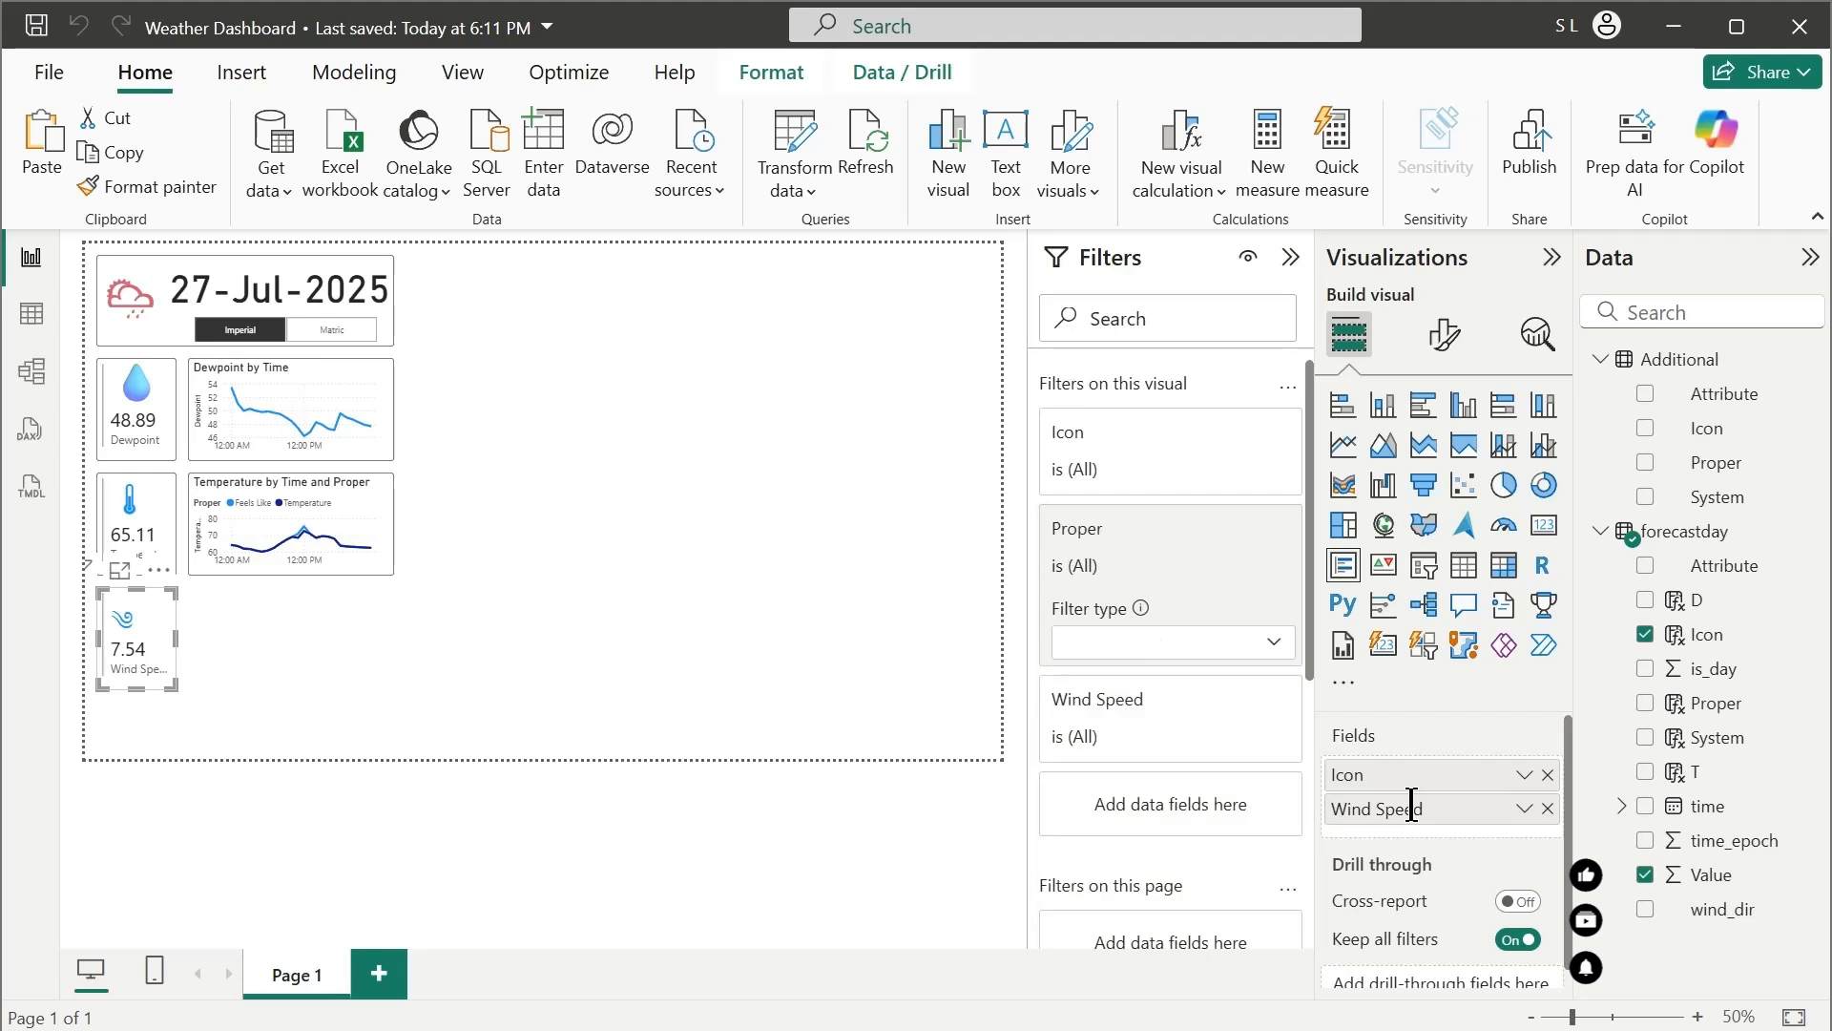
# Duplicate the Temperature line chart beside the Wind Speed card and rename the copy's Y-axis field to Wind Speed
pyautogui.click(307, 571)
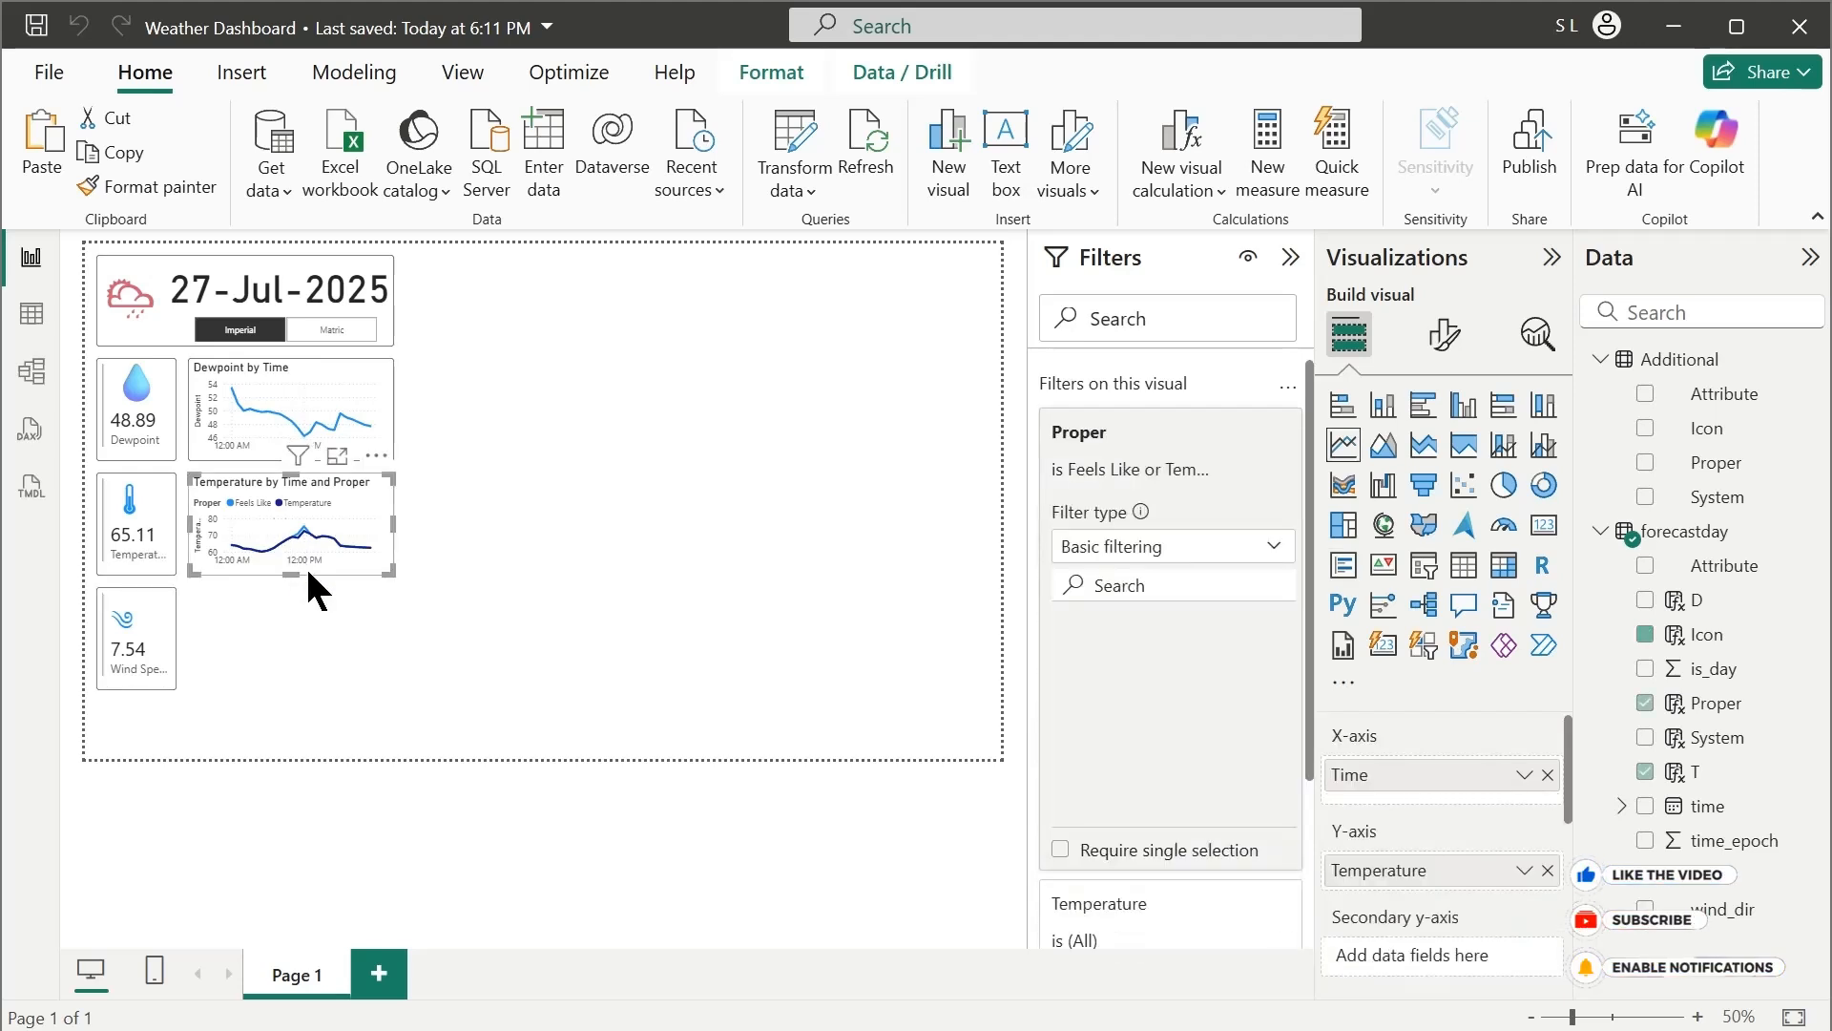
pyautogui.moveTo(308, 573); pyautogui.dragTo(299, 679)
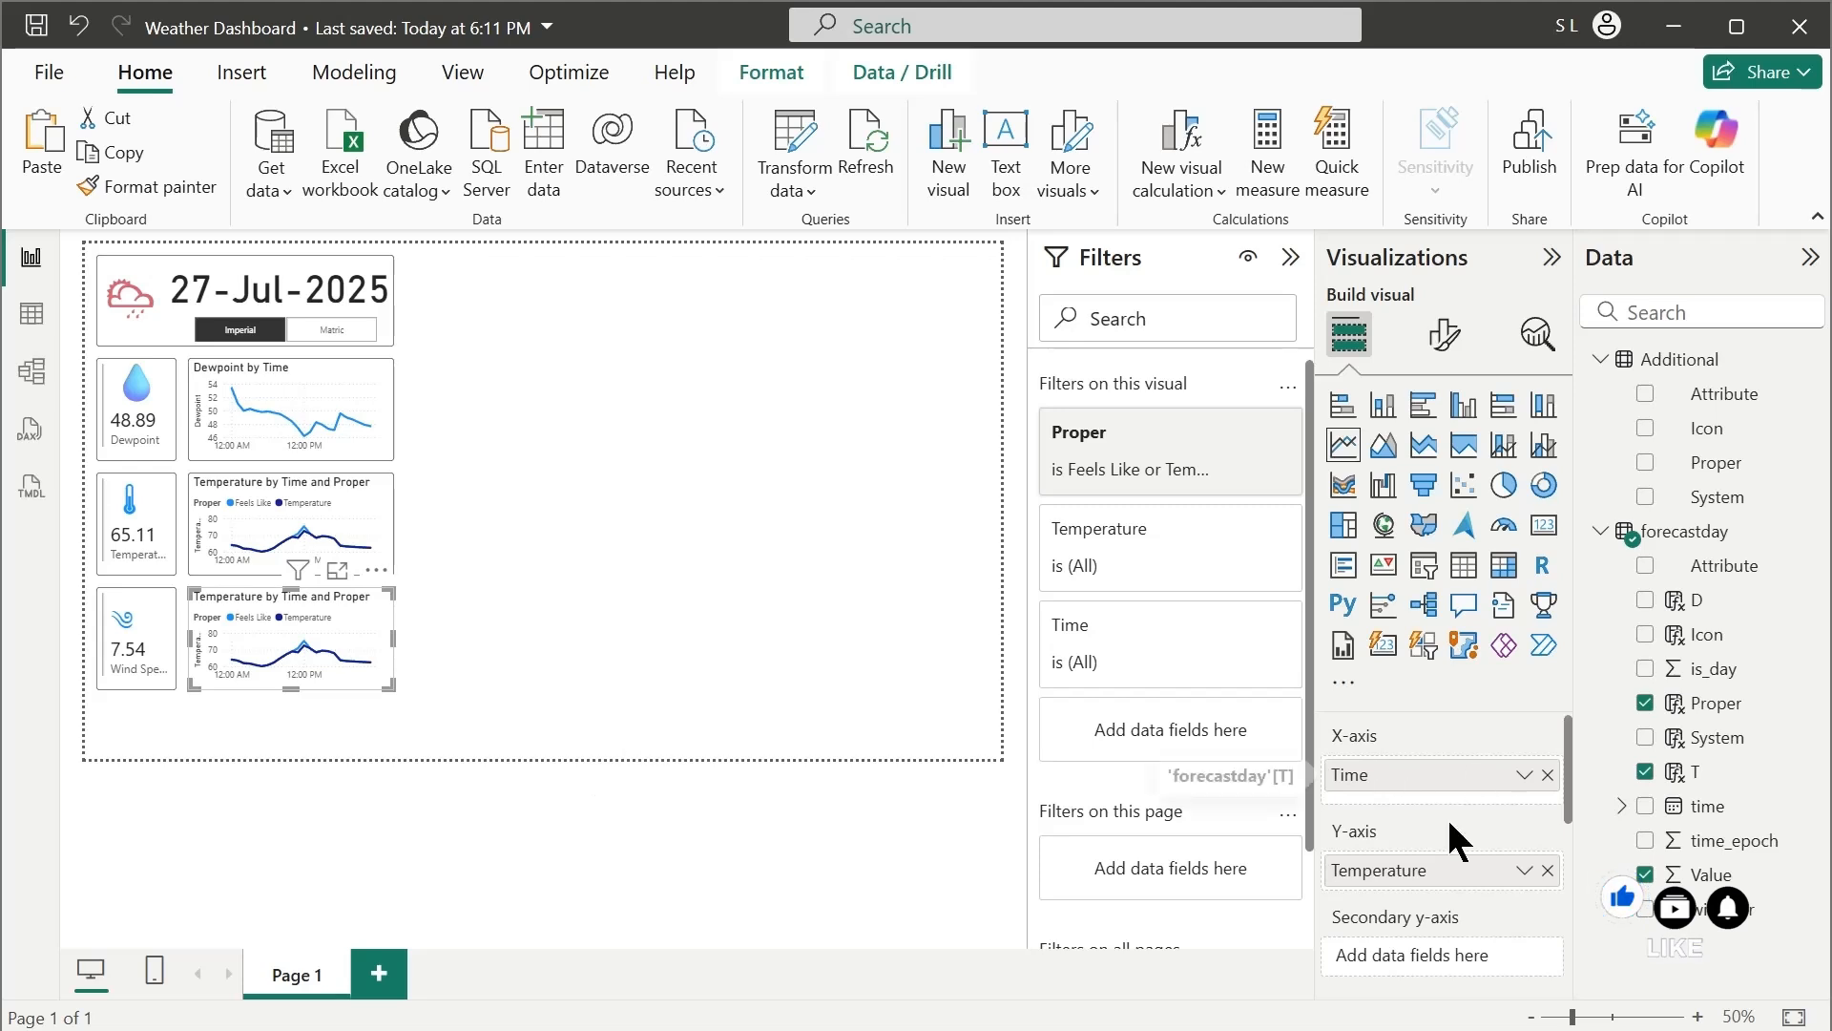
pyautogui.doubleClick(1408, 869)
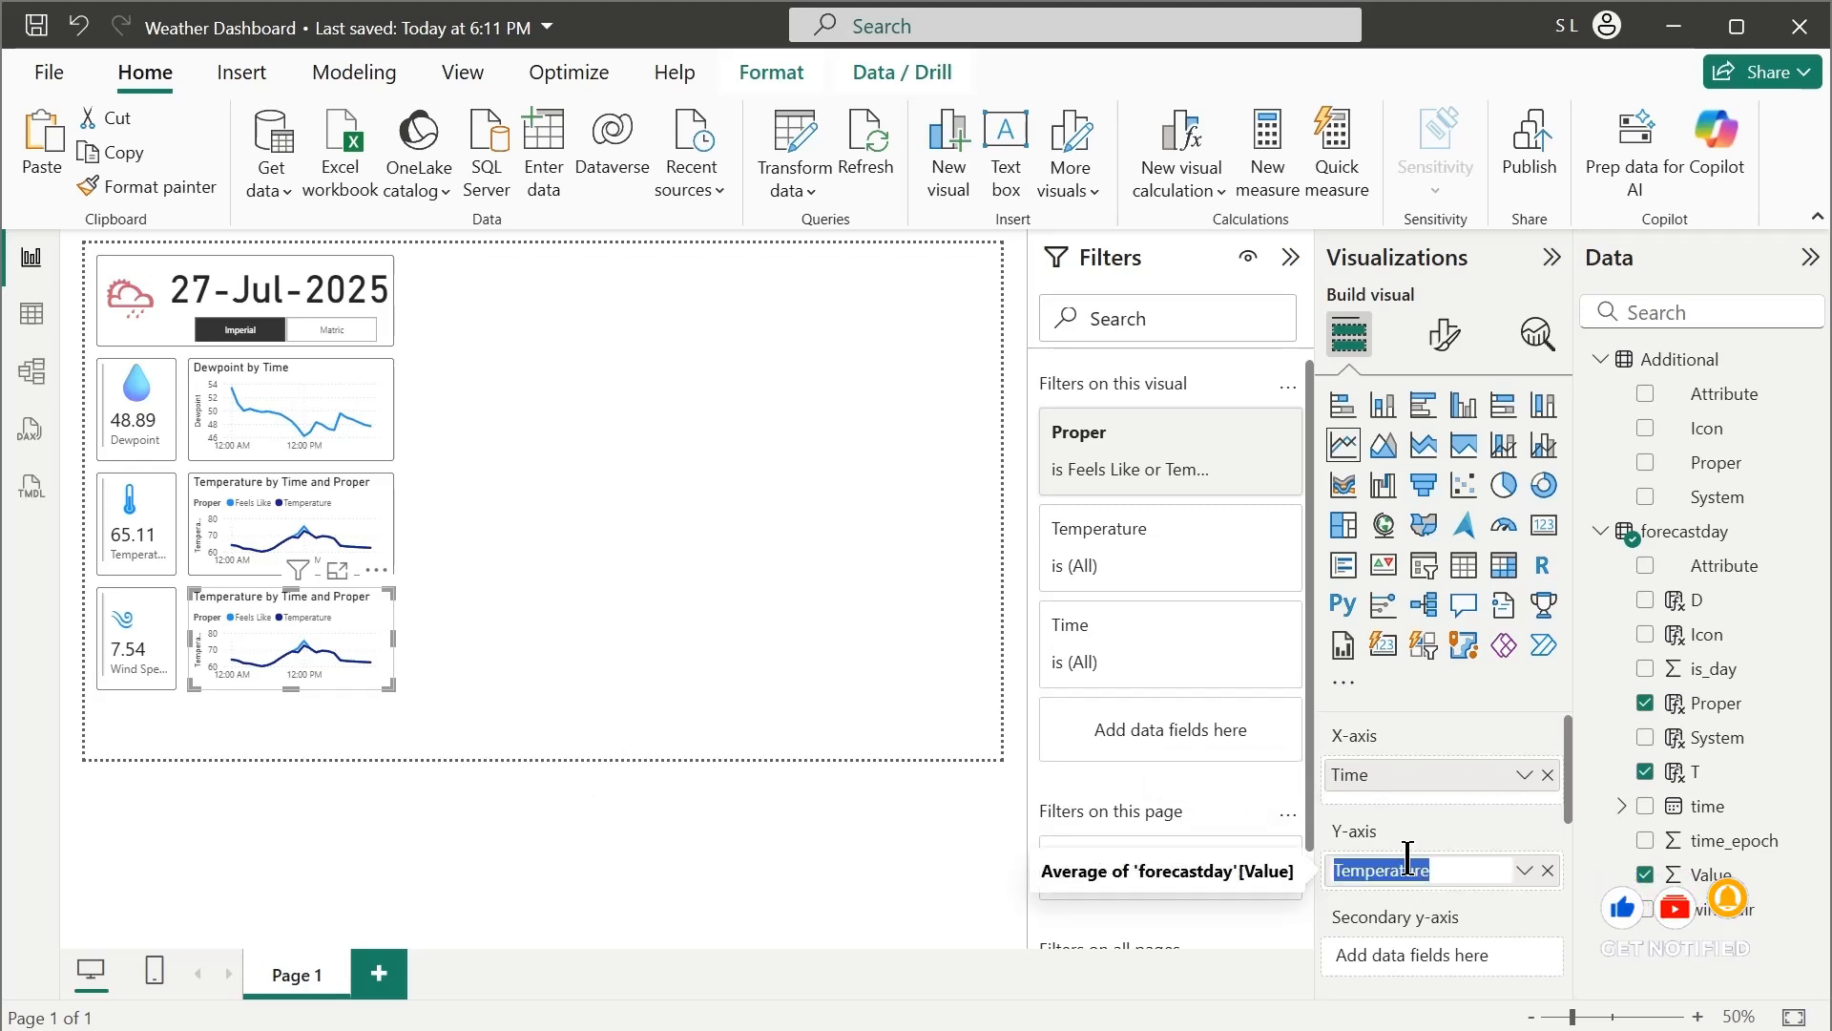
pyautogui.write('Wind Speed')
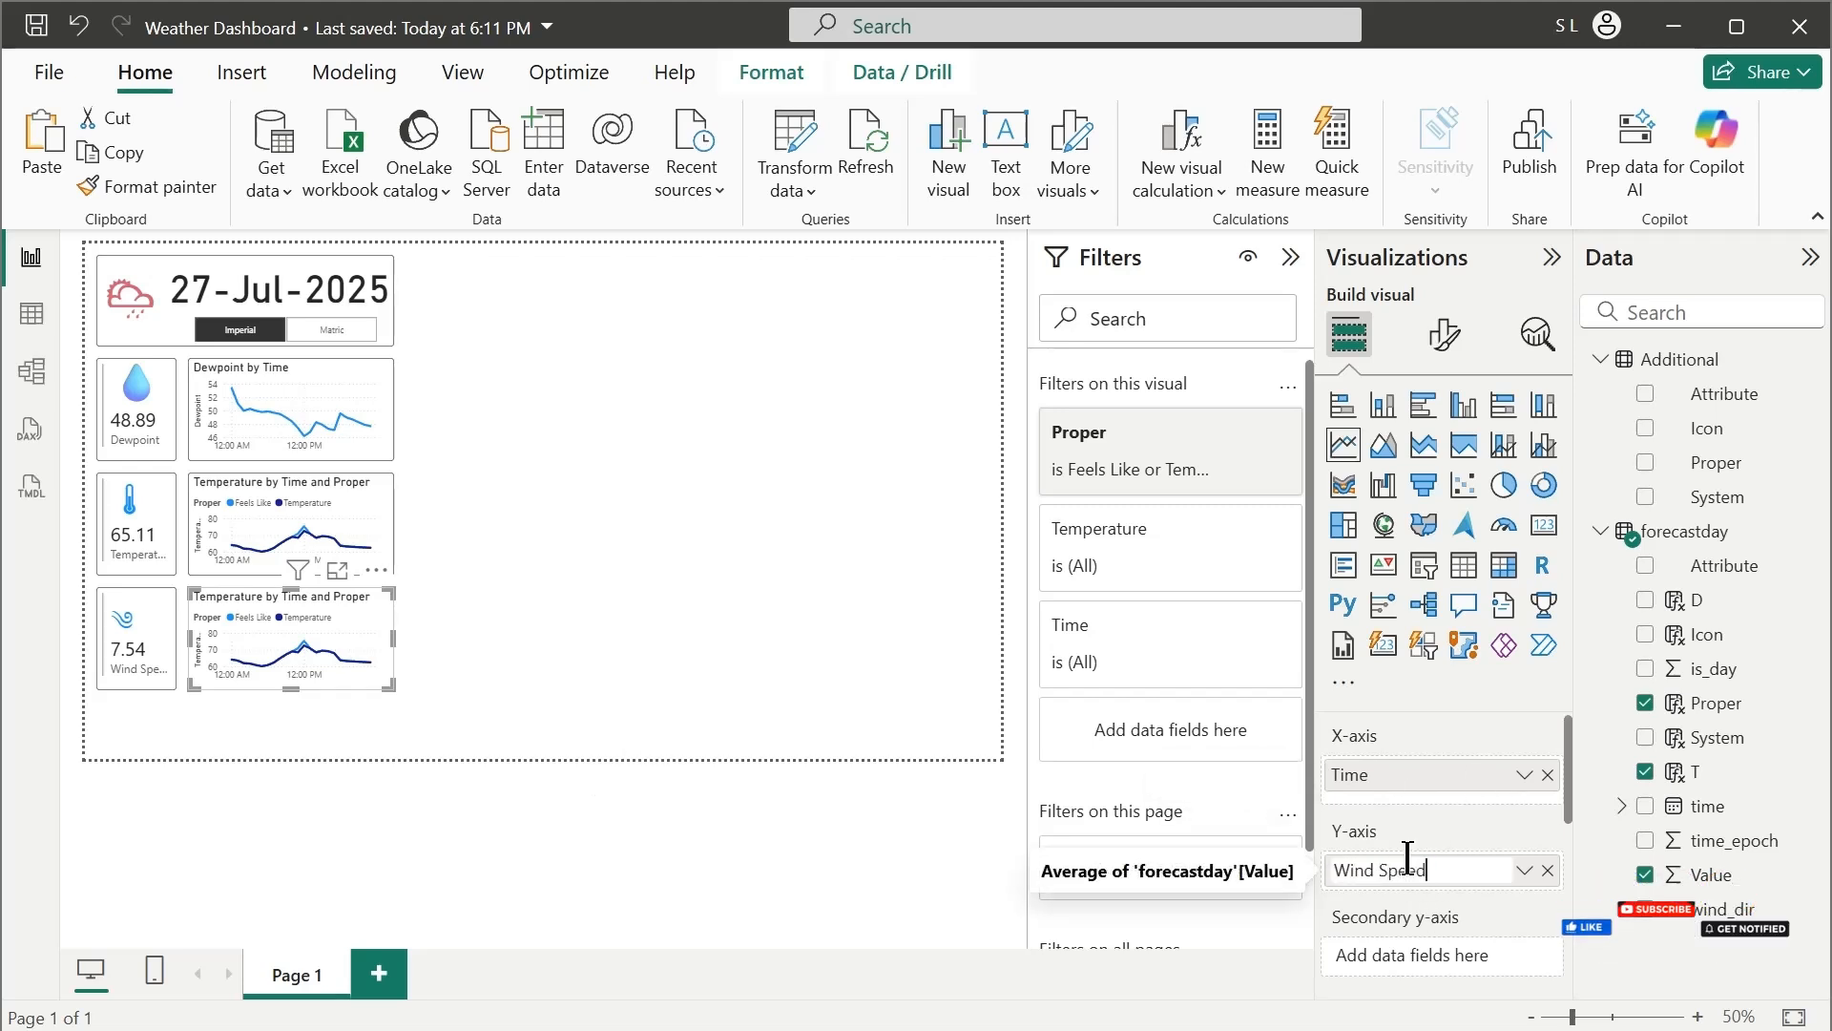
pyautogui.press('Return')
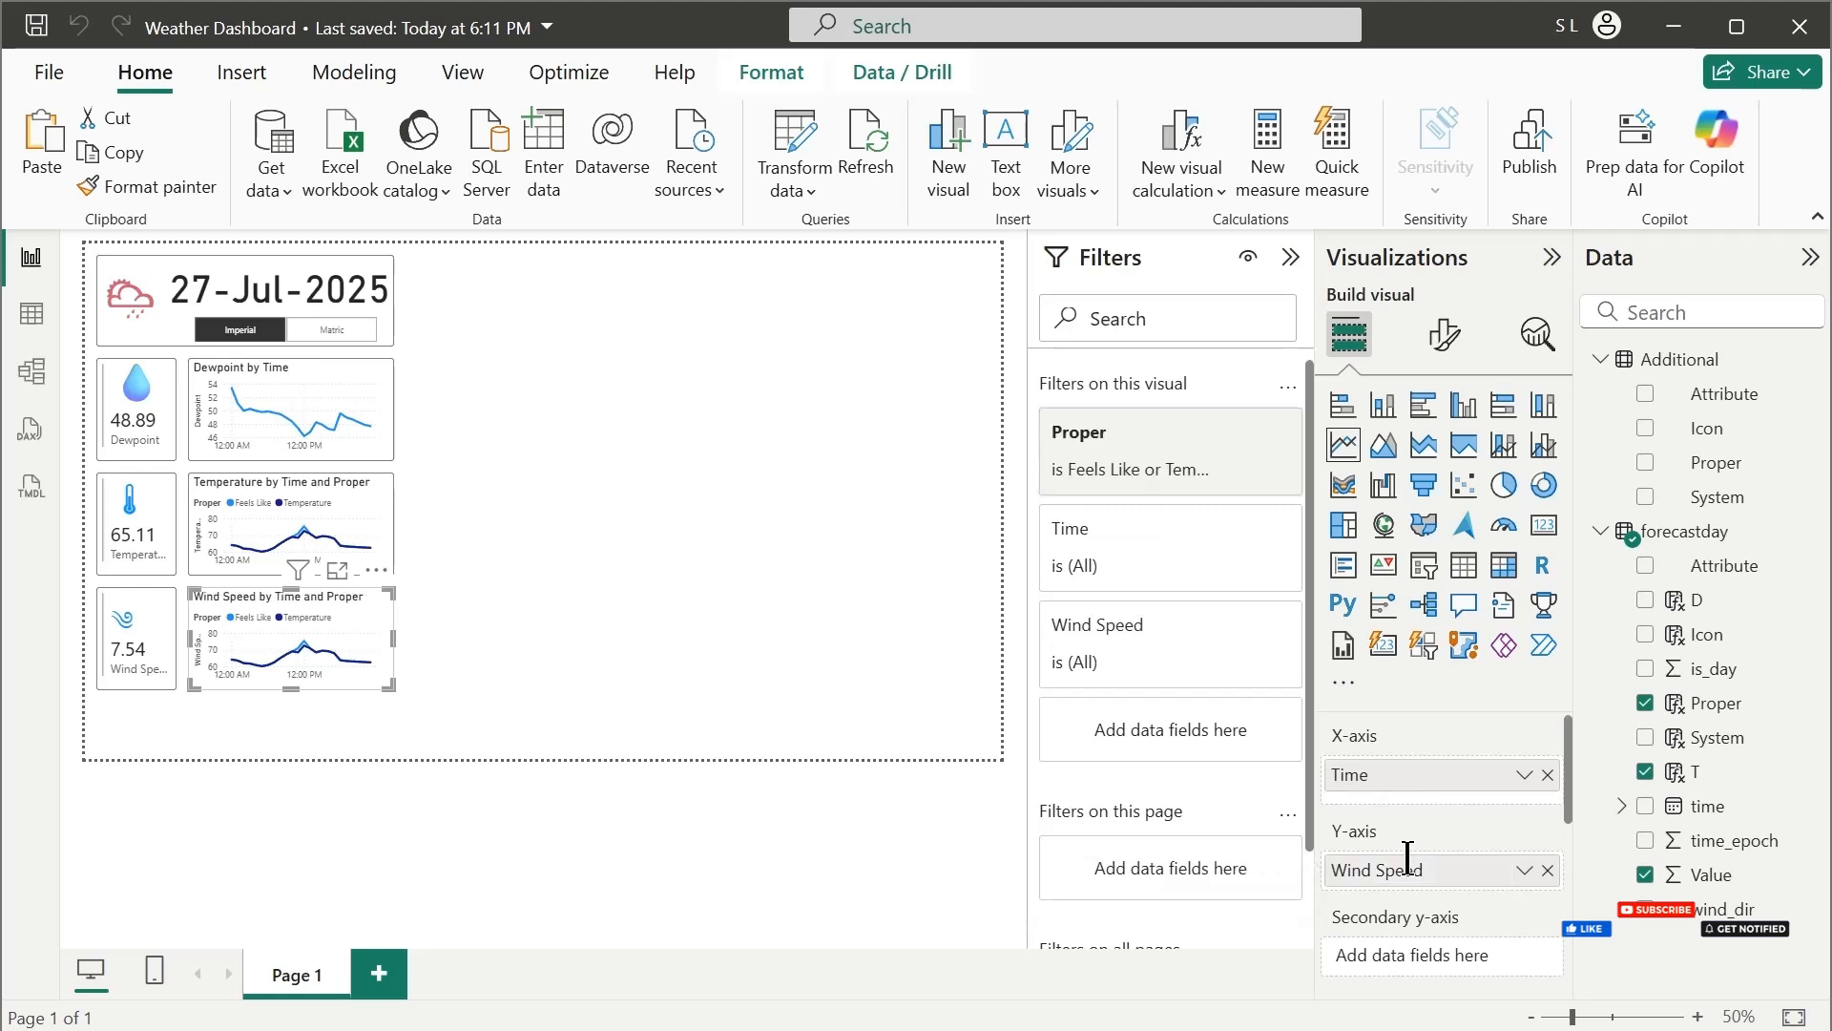
# Filter the Wind Speed line chart's Proper field to Wind Speed and Gust Speed only
pyautogui.click(1146, 472)
pyautogui.click(1073, 624)
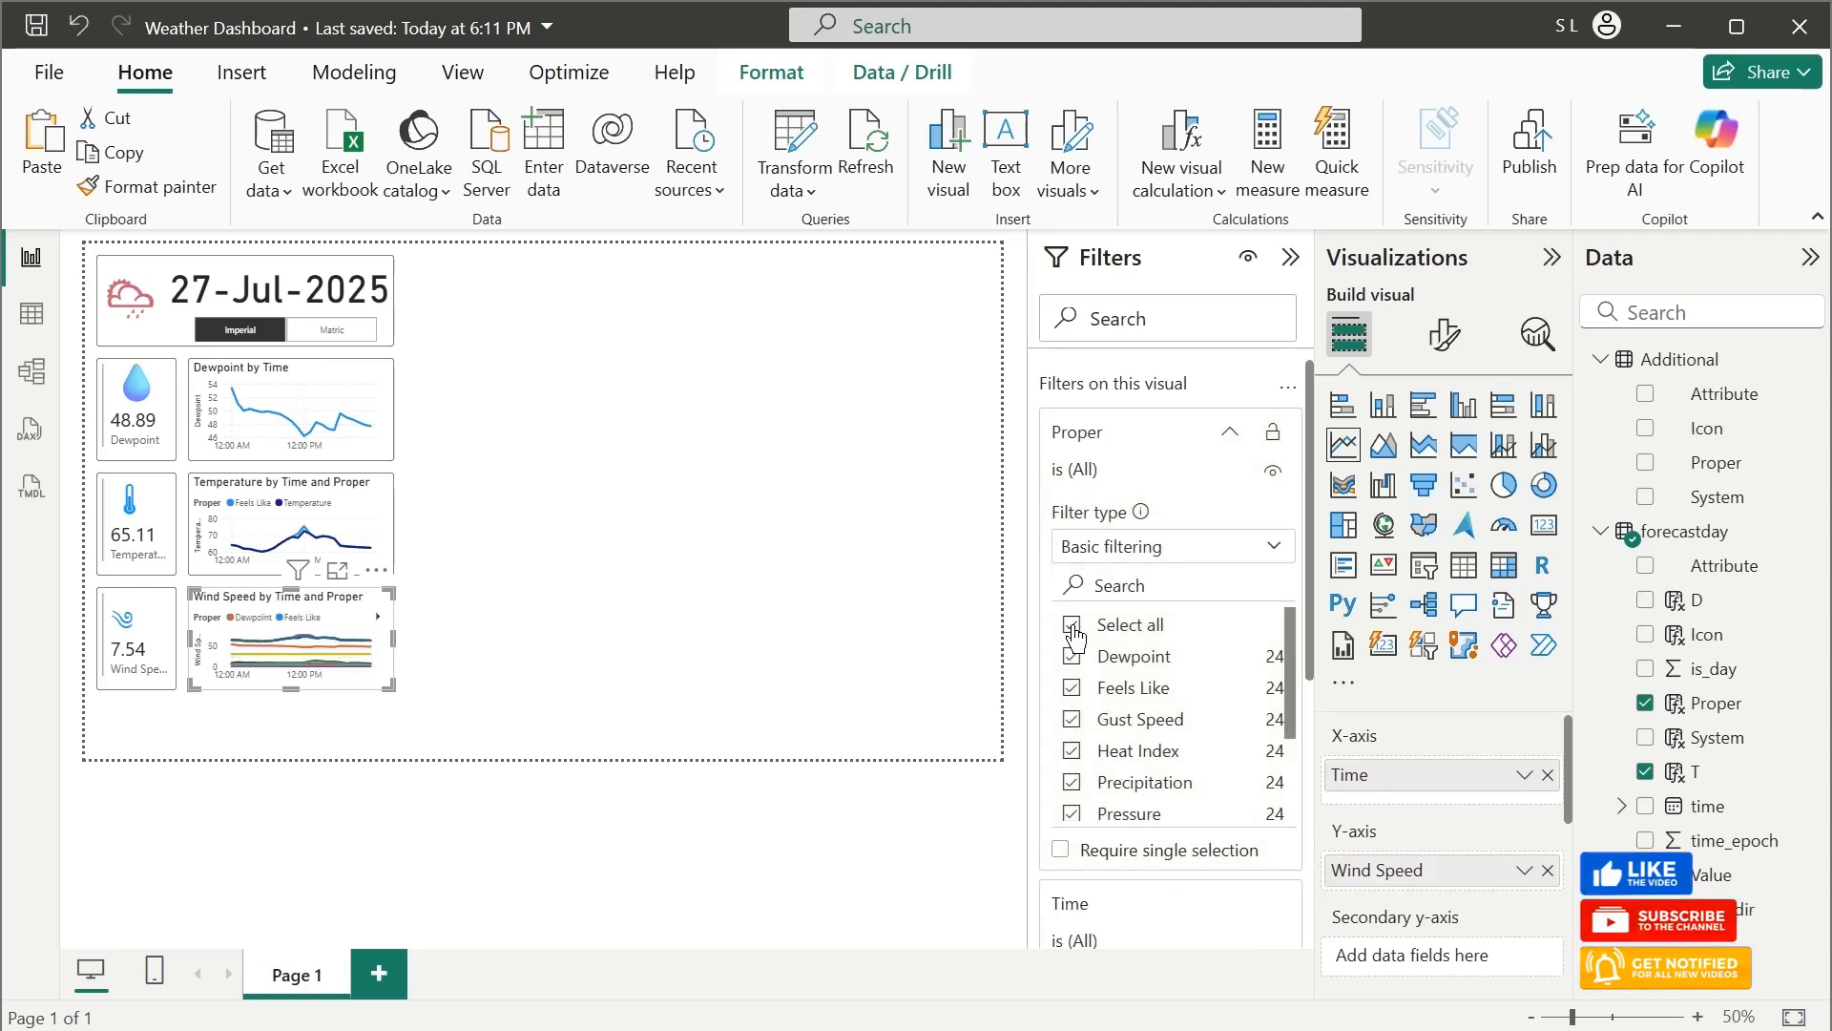
pyautogui.scroll(-2, 1141, 764)
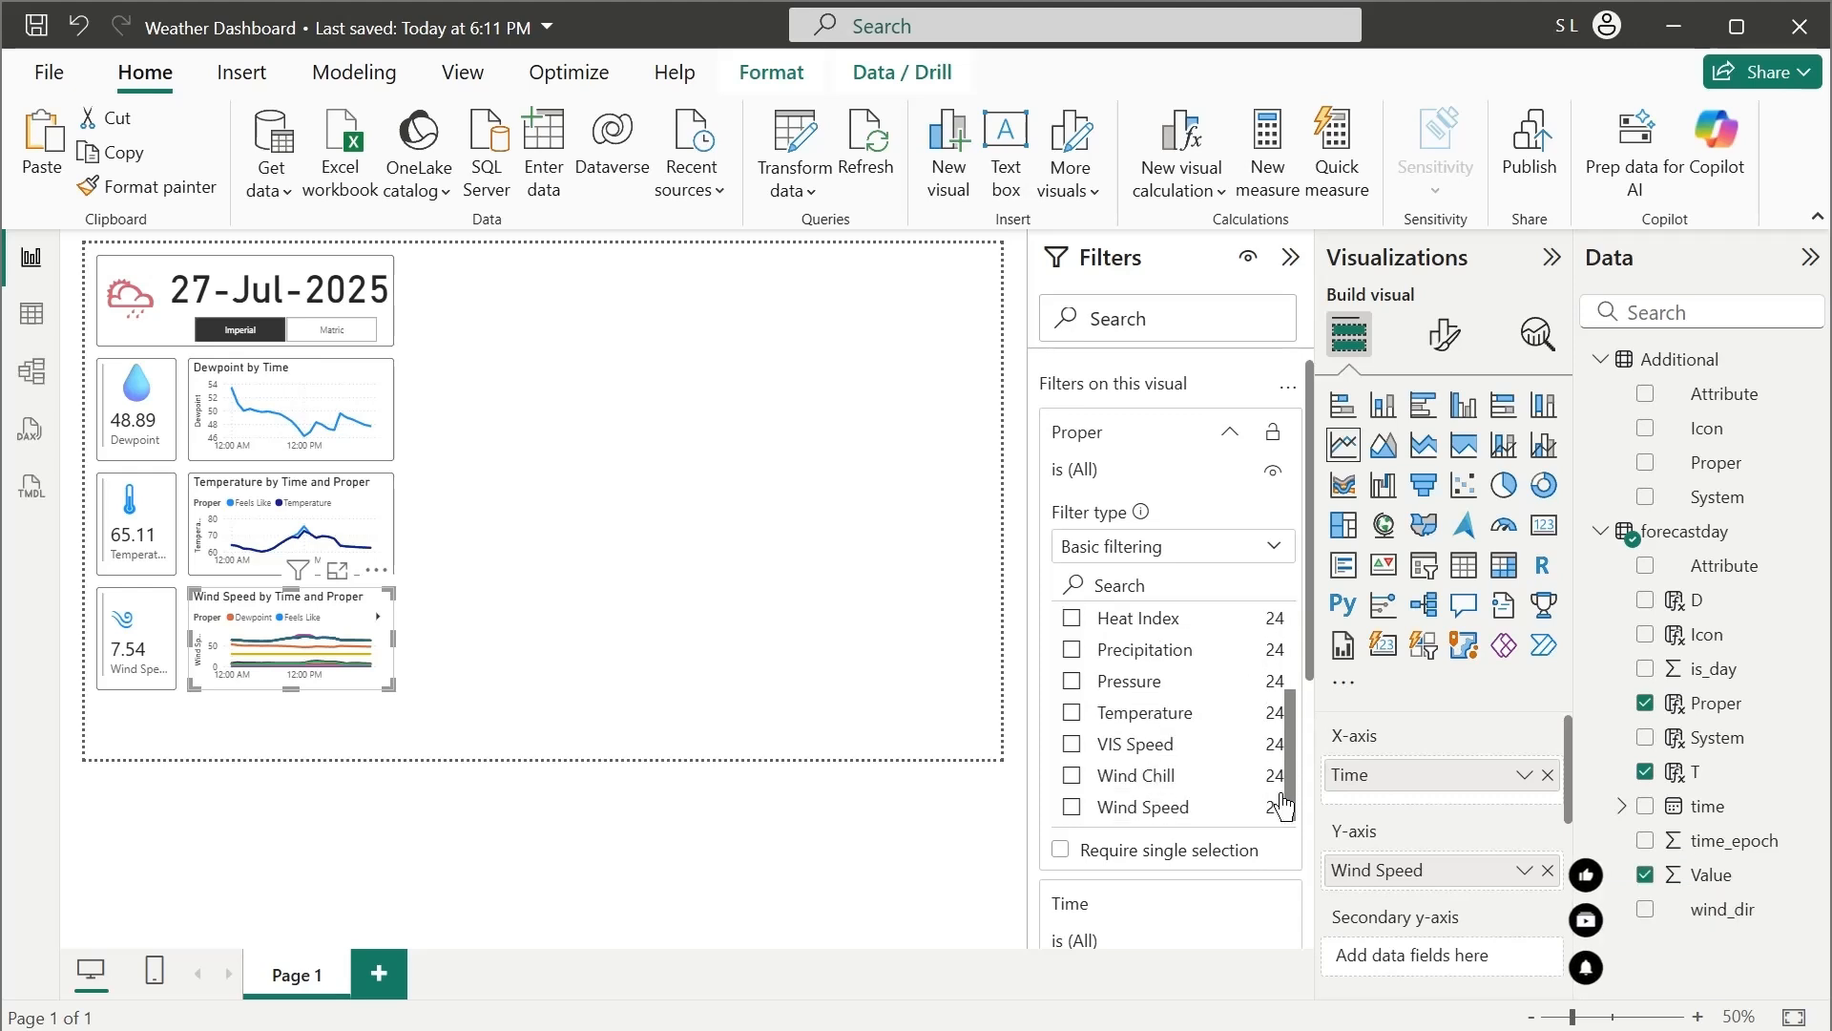
pyautogui.click(1072, 810)
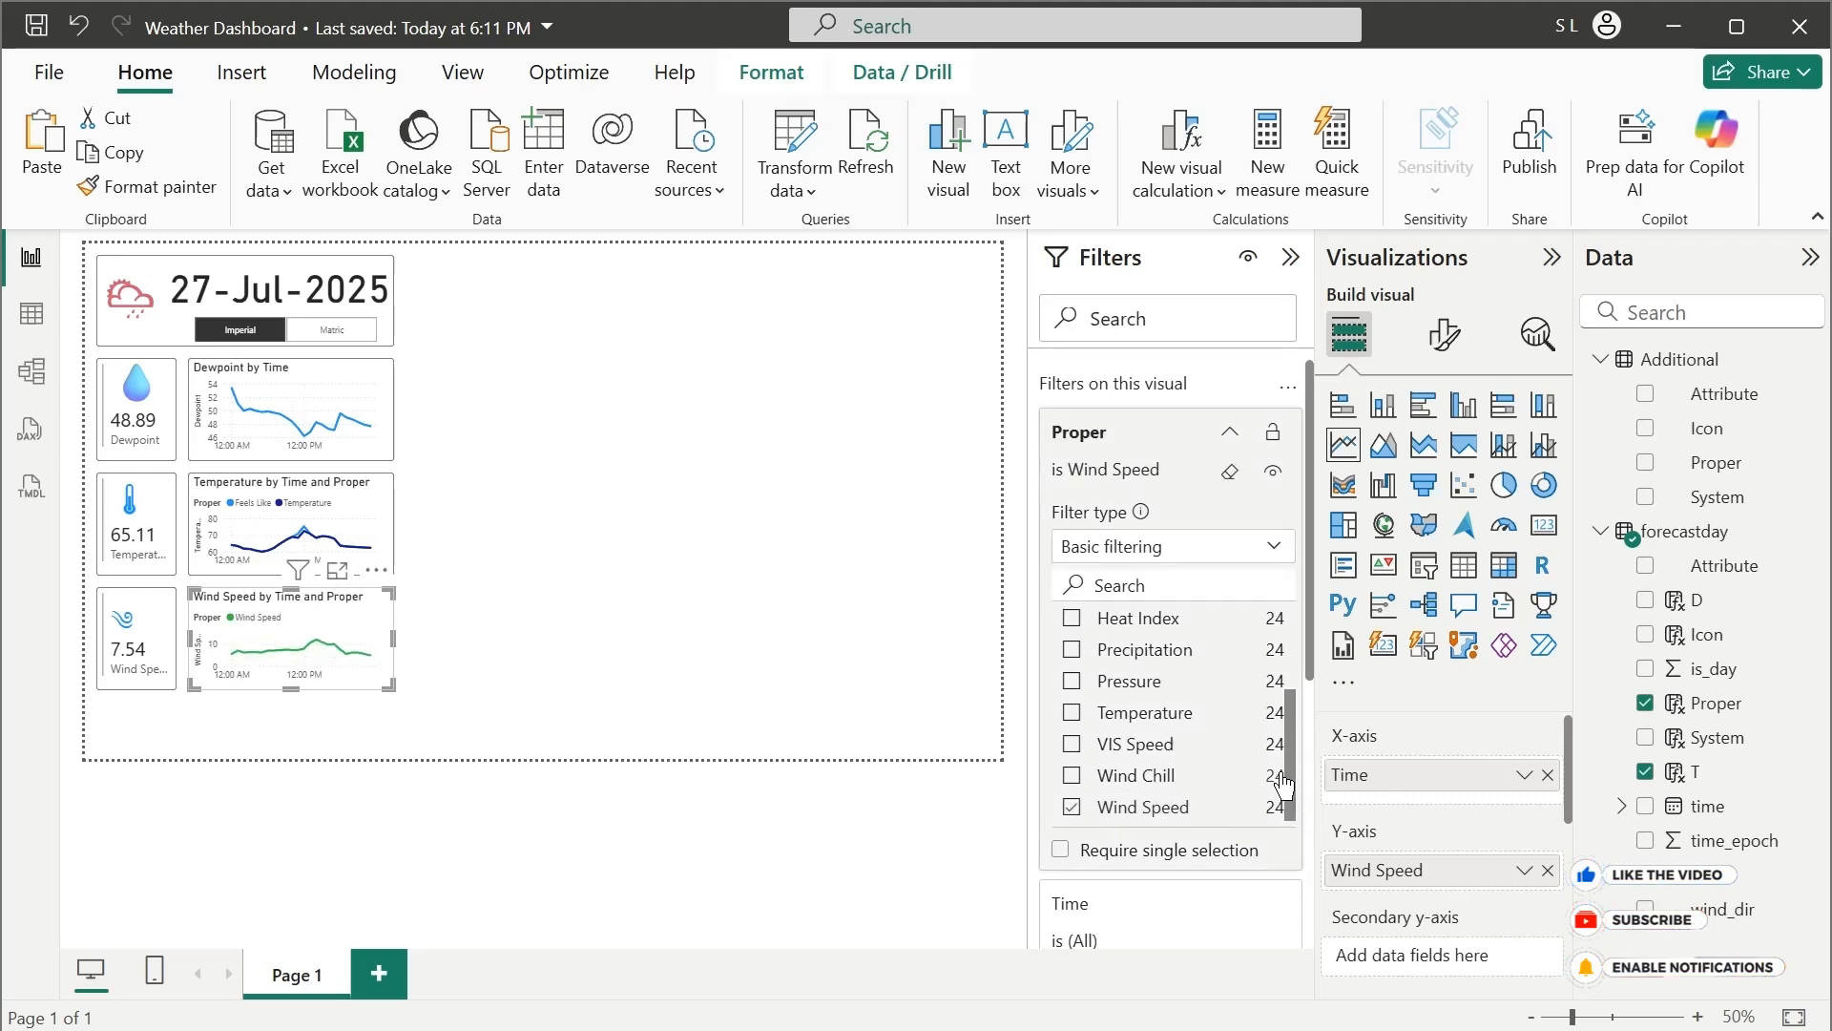
pyautogui.scroll(3, 1279, 764)
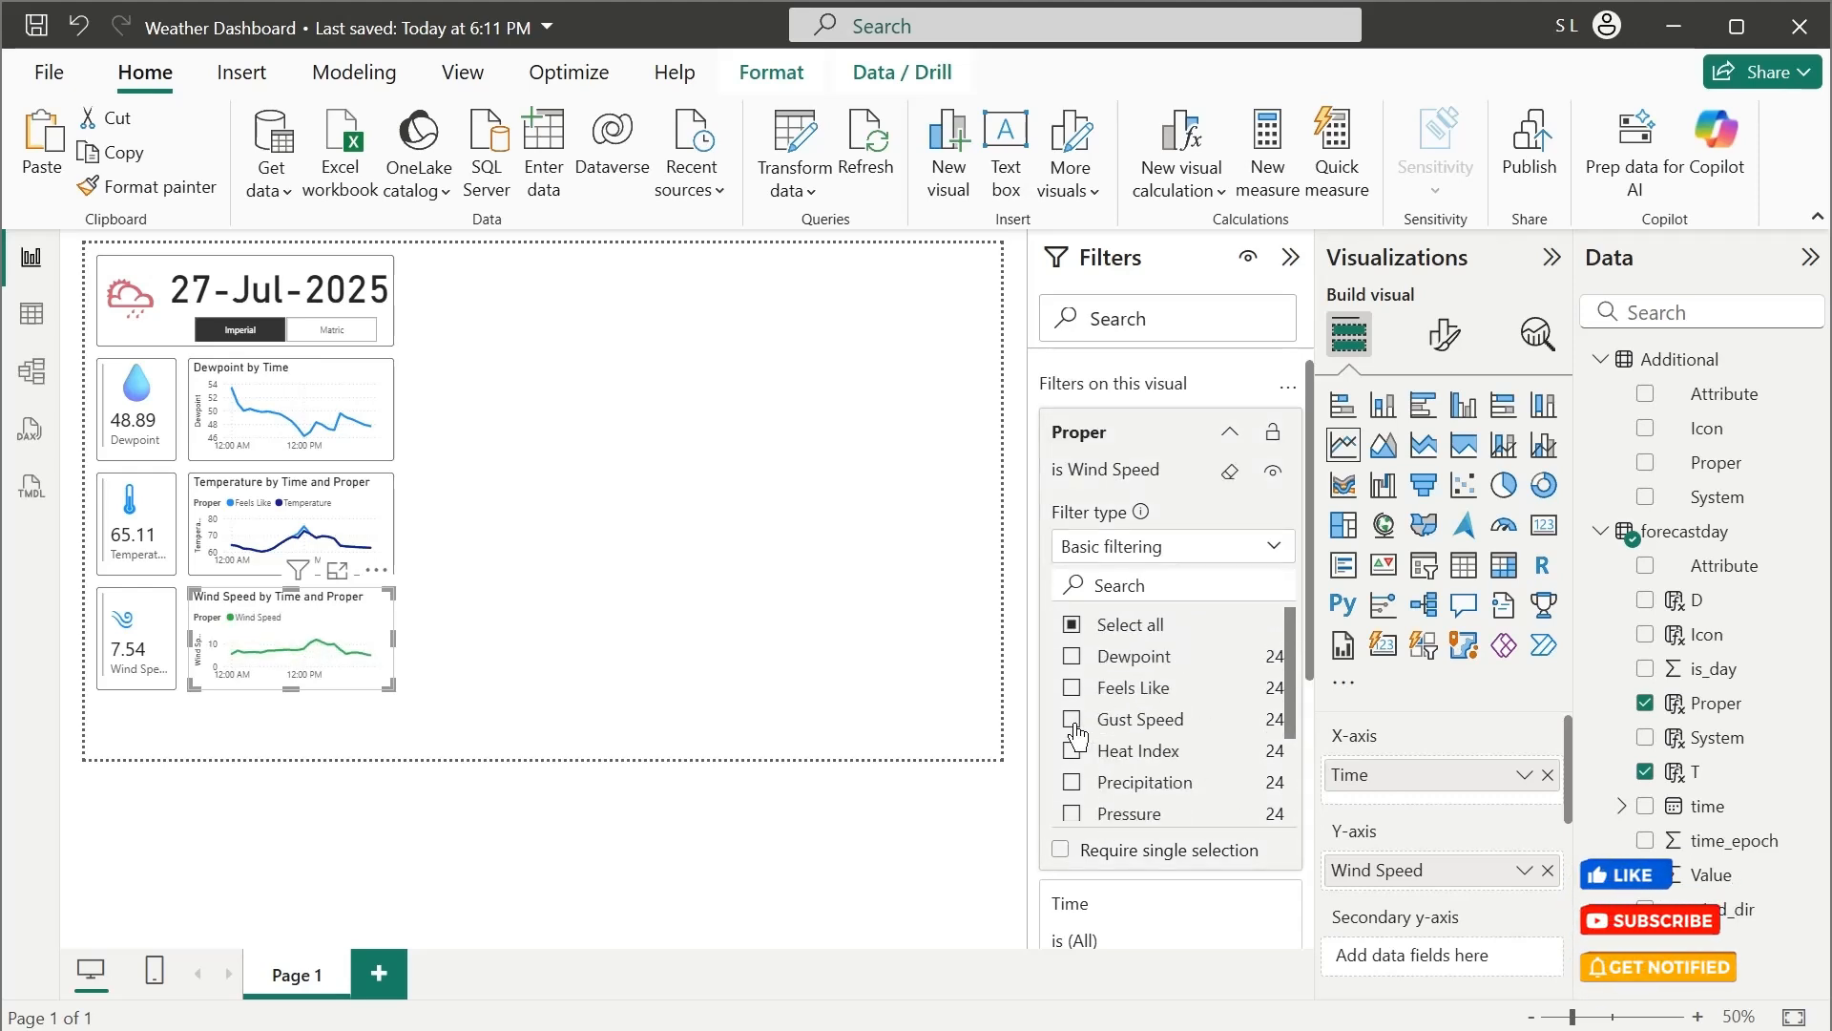
pyautogui.click(1072, 723)
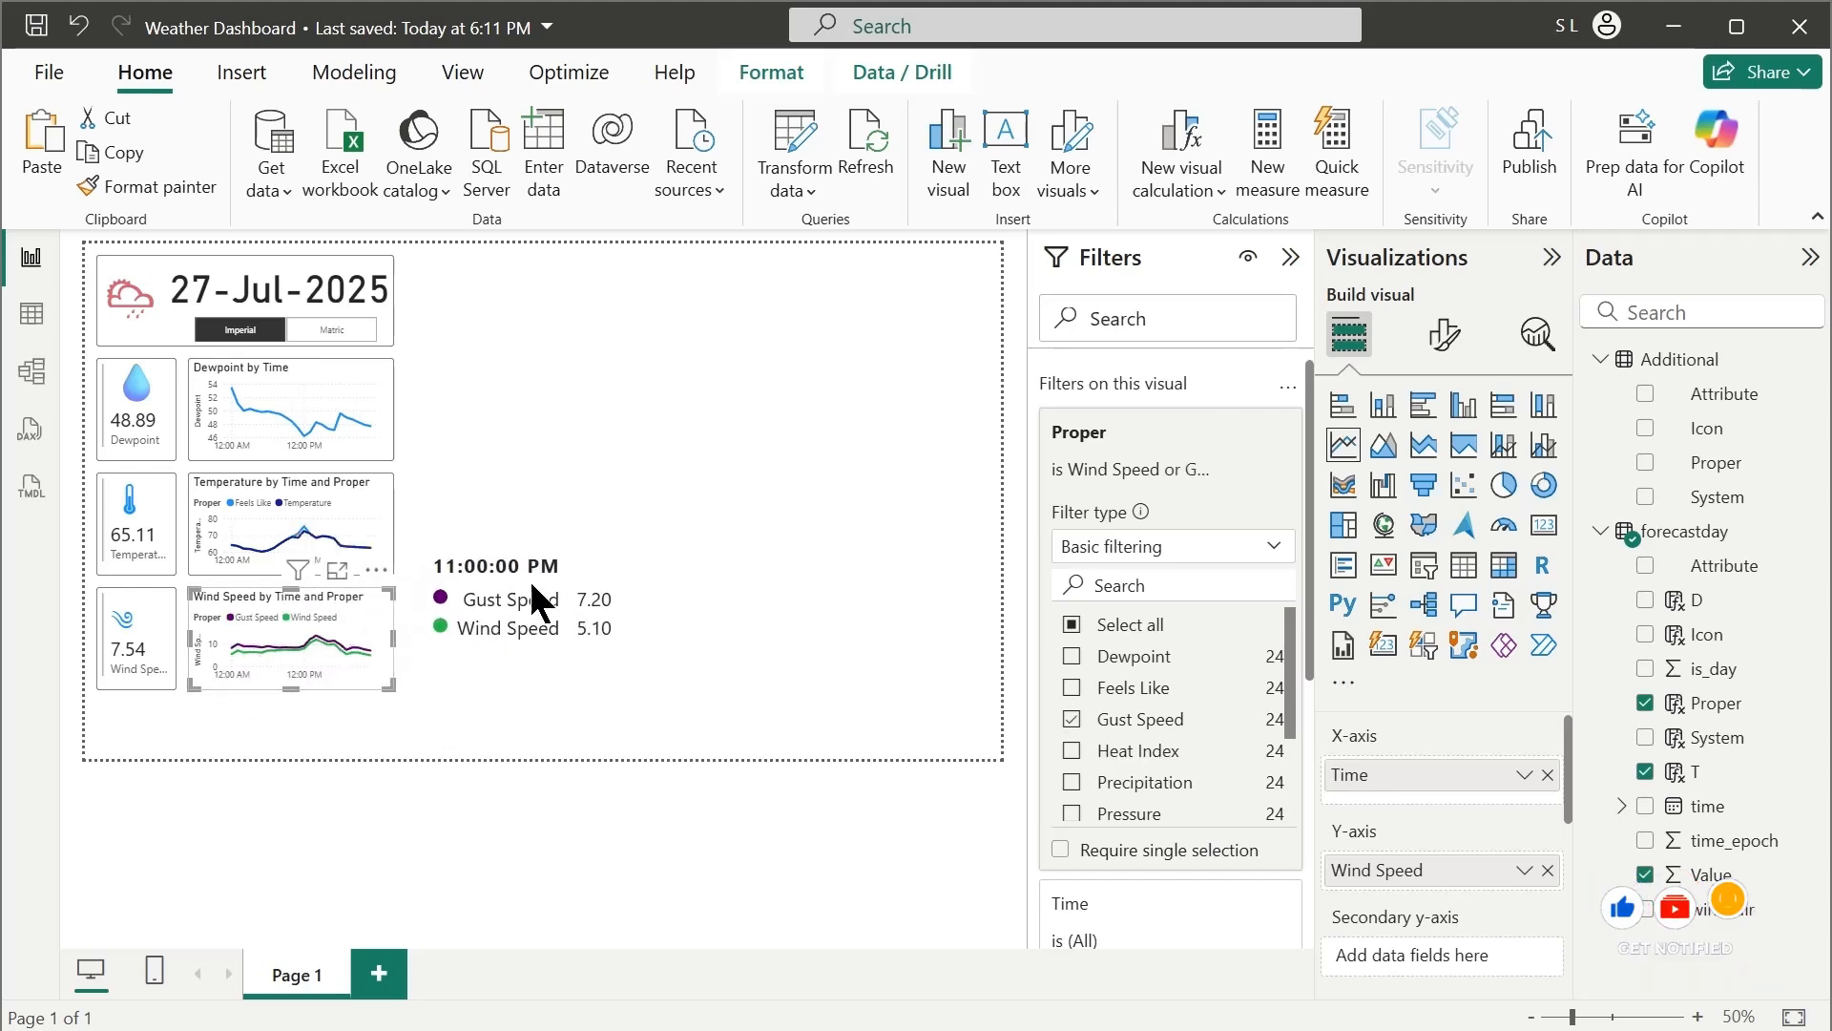
pyautogui.click(503, 475)
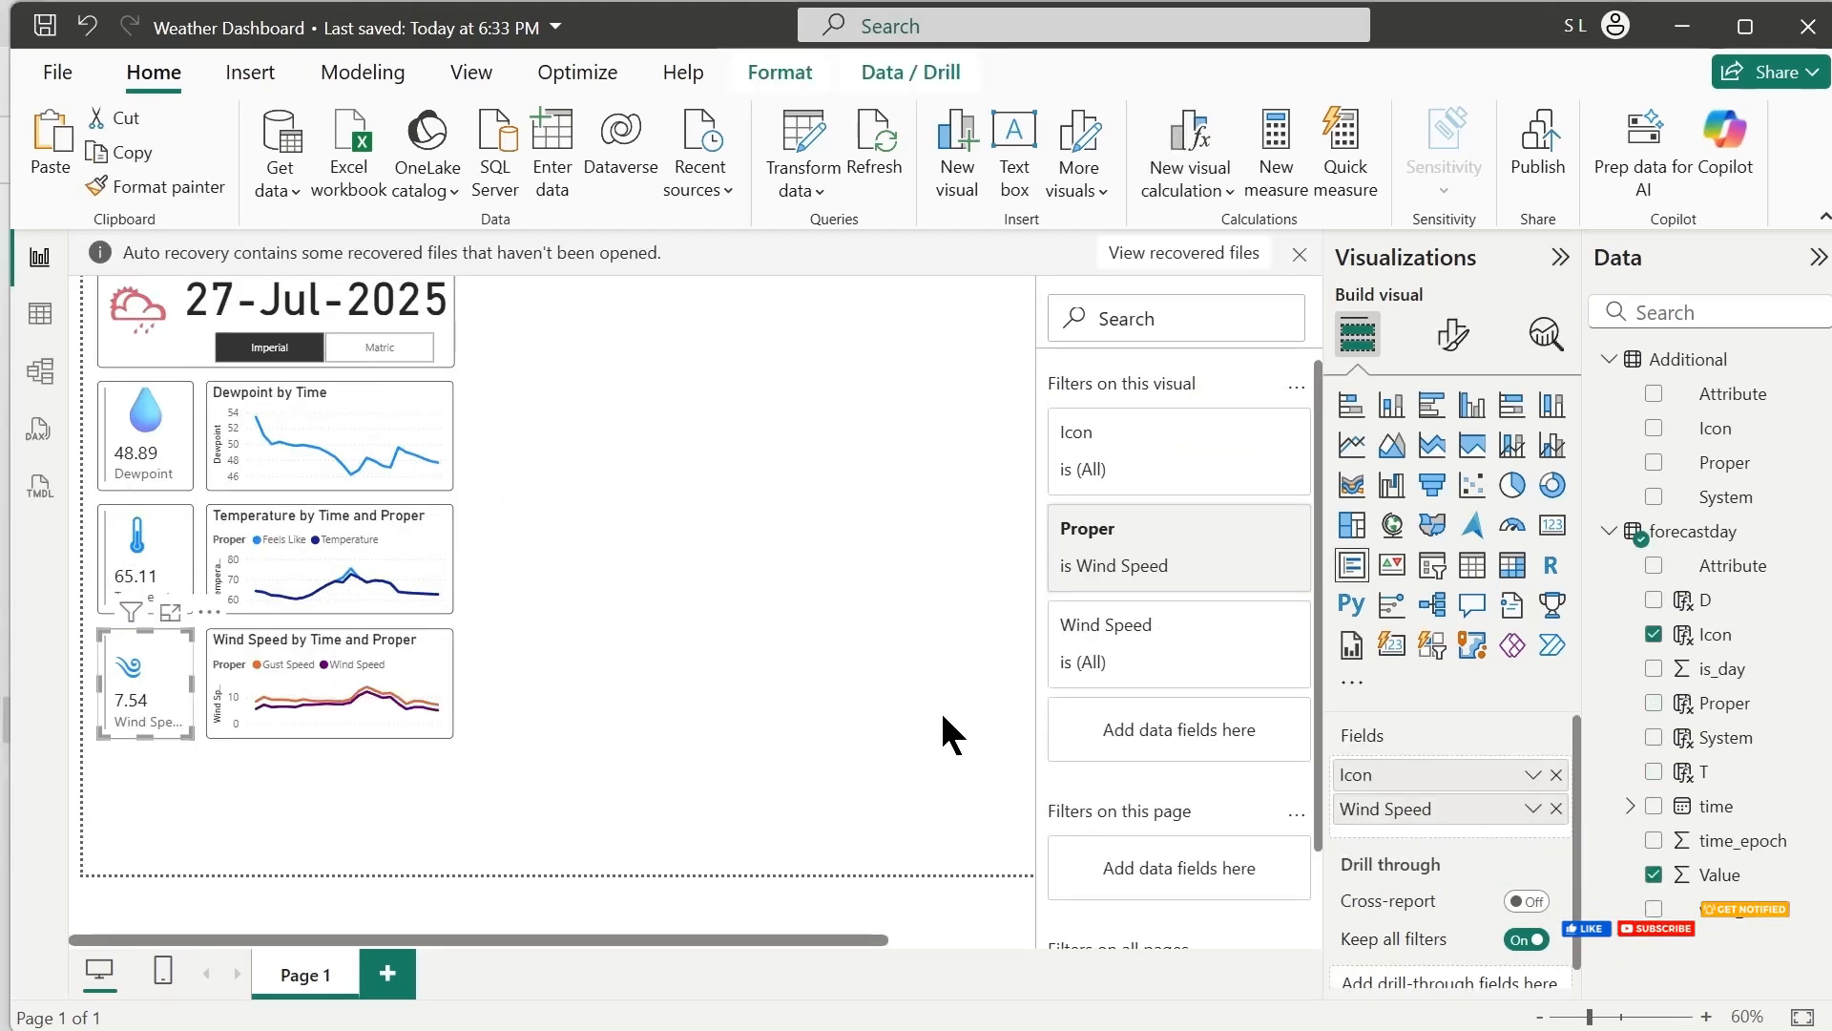
pyautogui.click(941, 708)
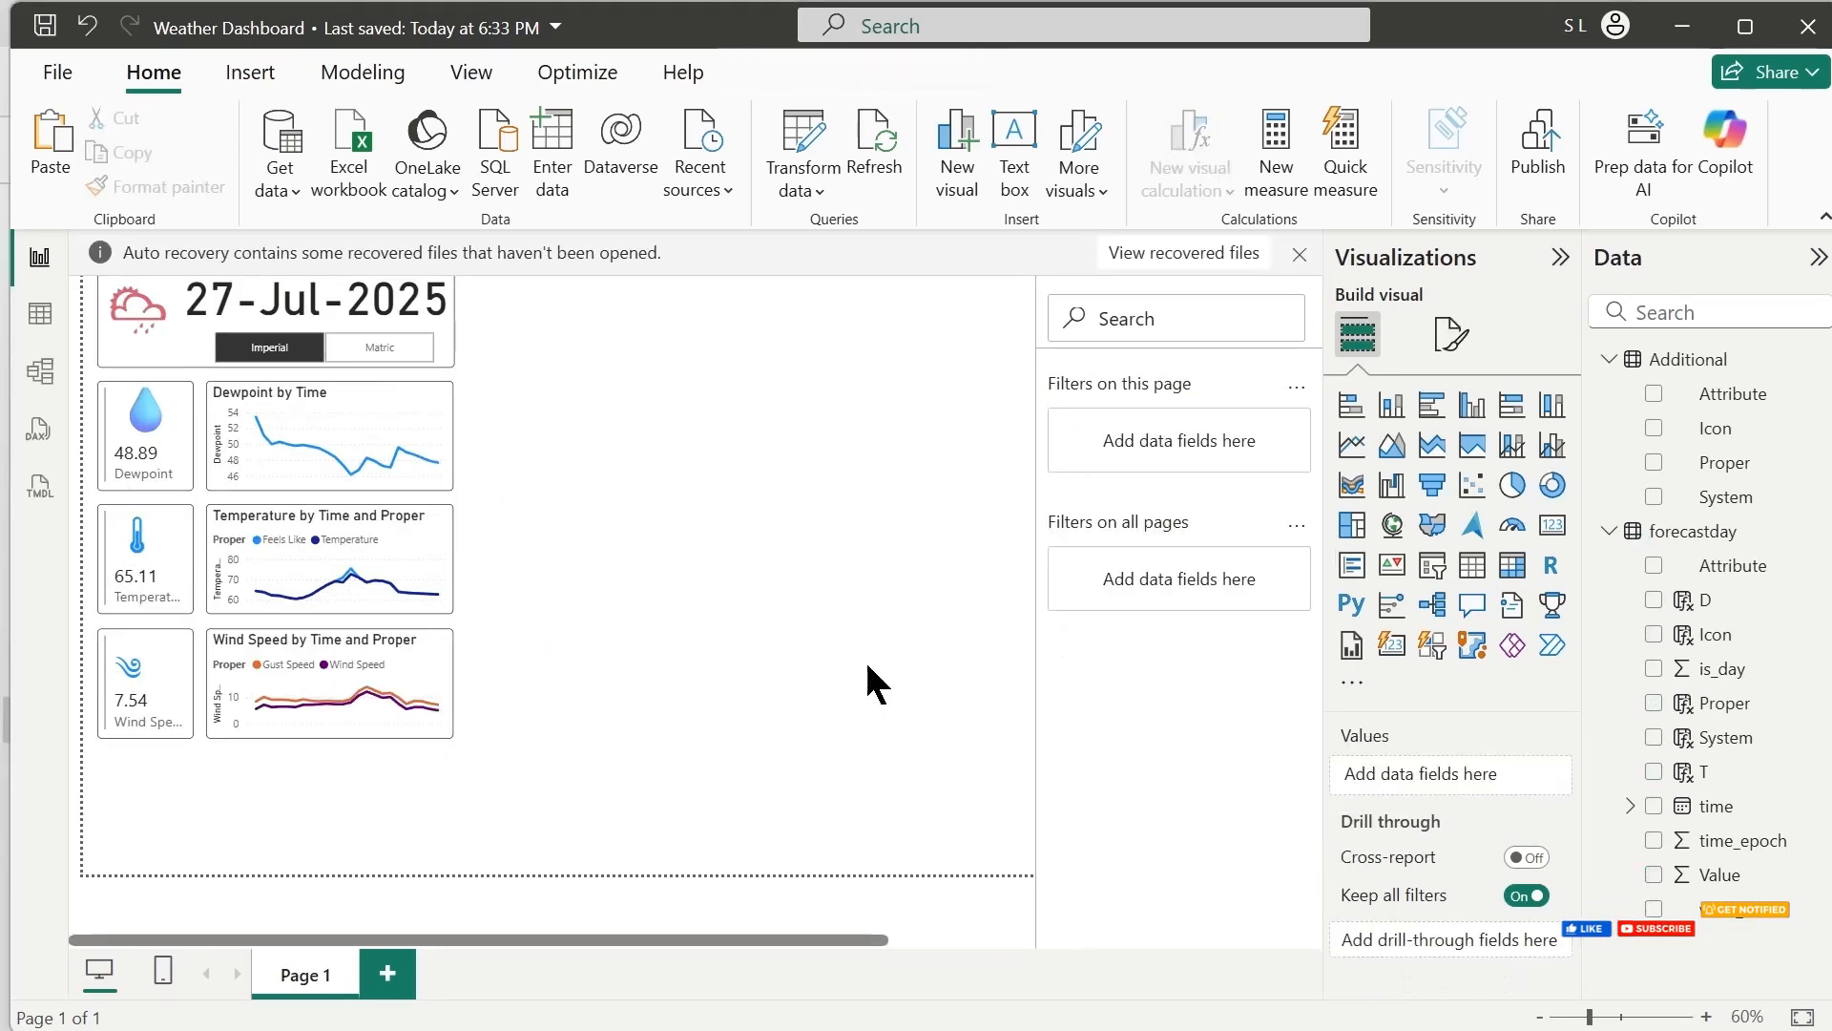
pyautogui.click(172, 725)
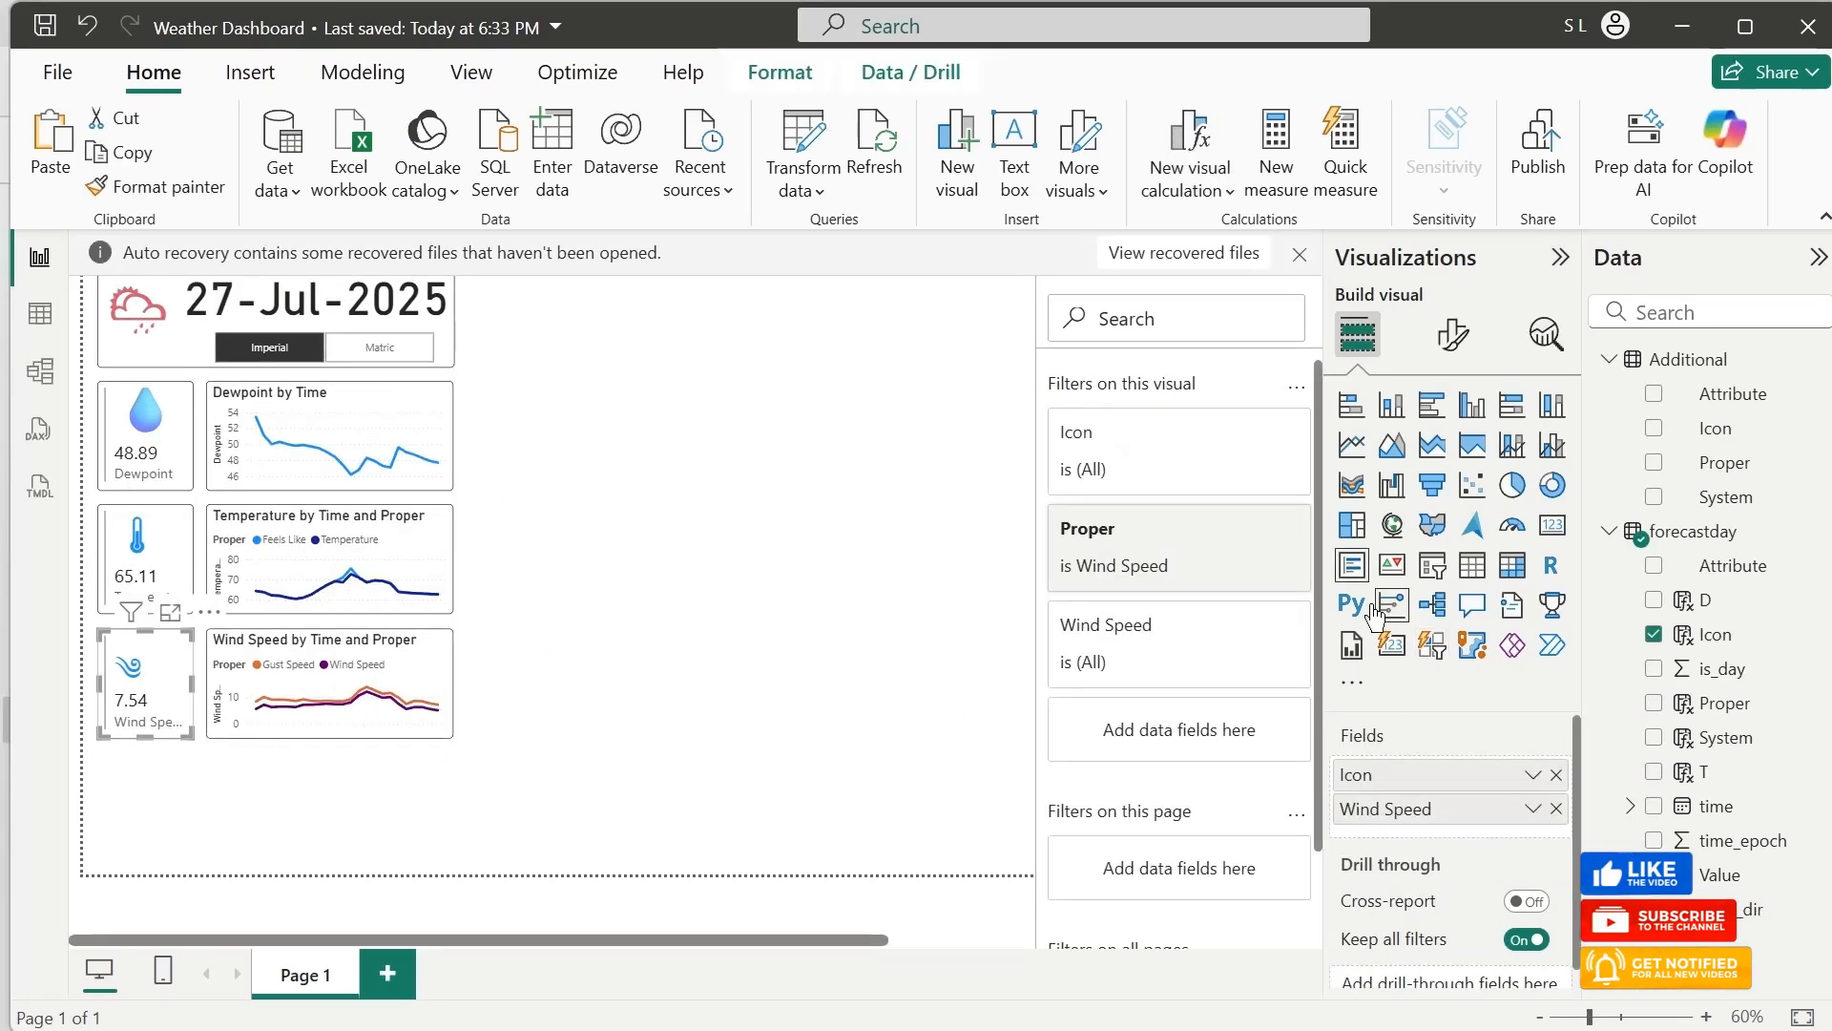
pyautogui.click(1207, 531)
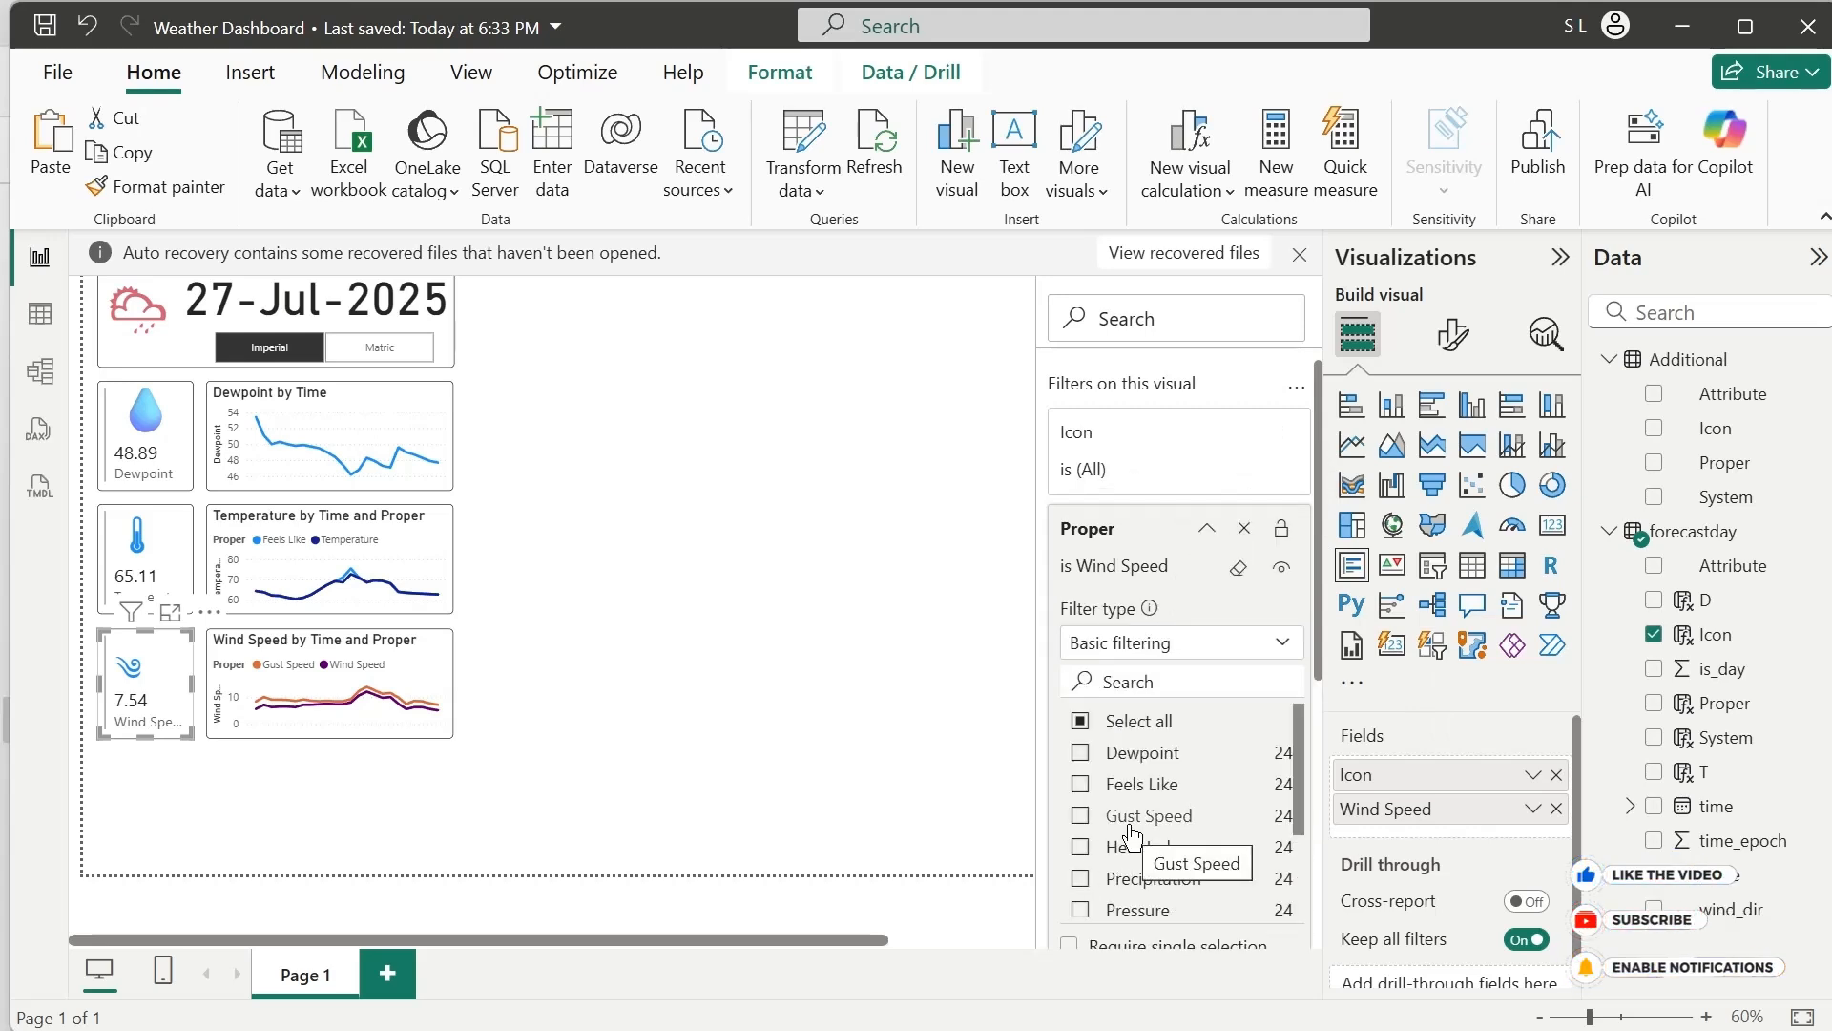
# Add Heat Index to the values allowed by the Temperature line chart's Proper filter
pyautogui.click(453, 609)
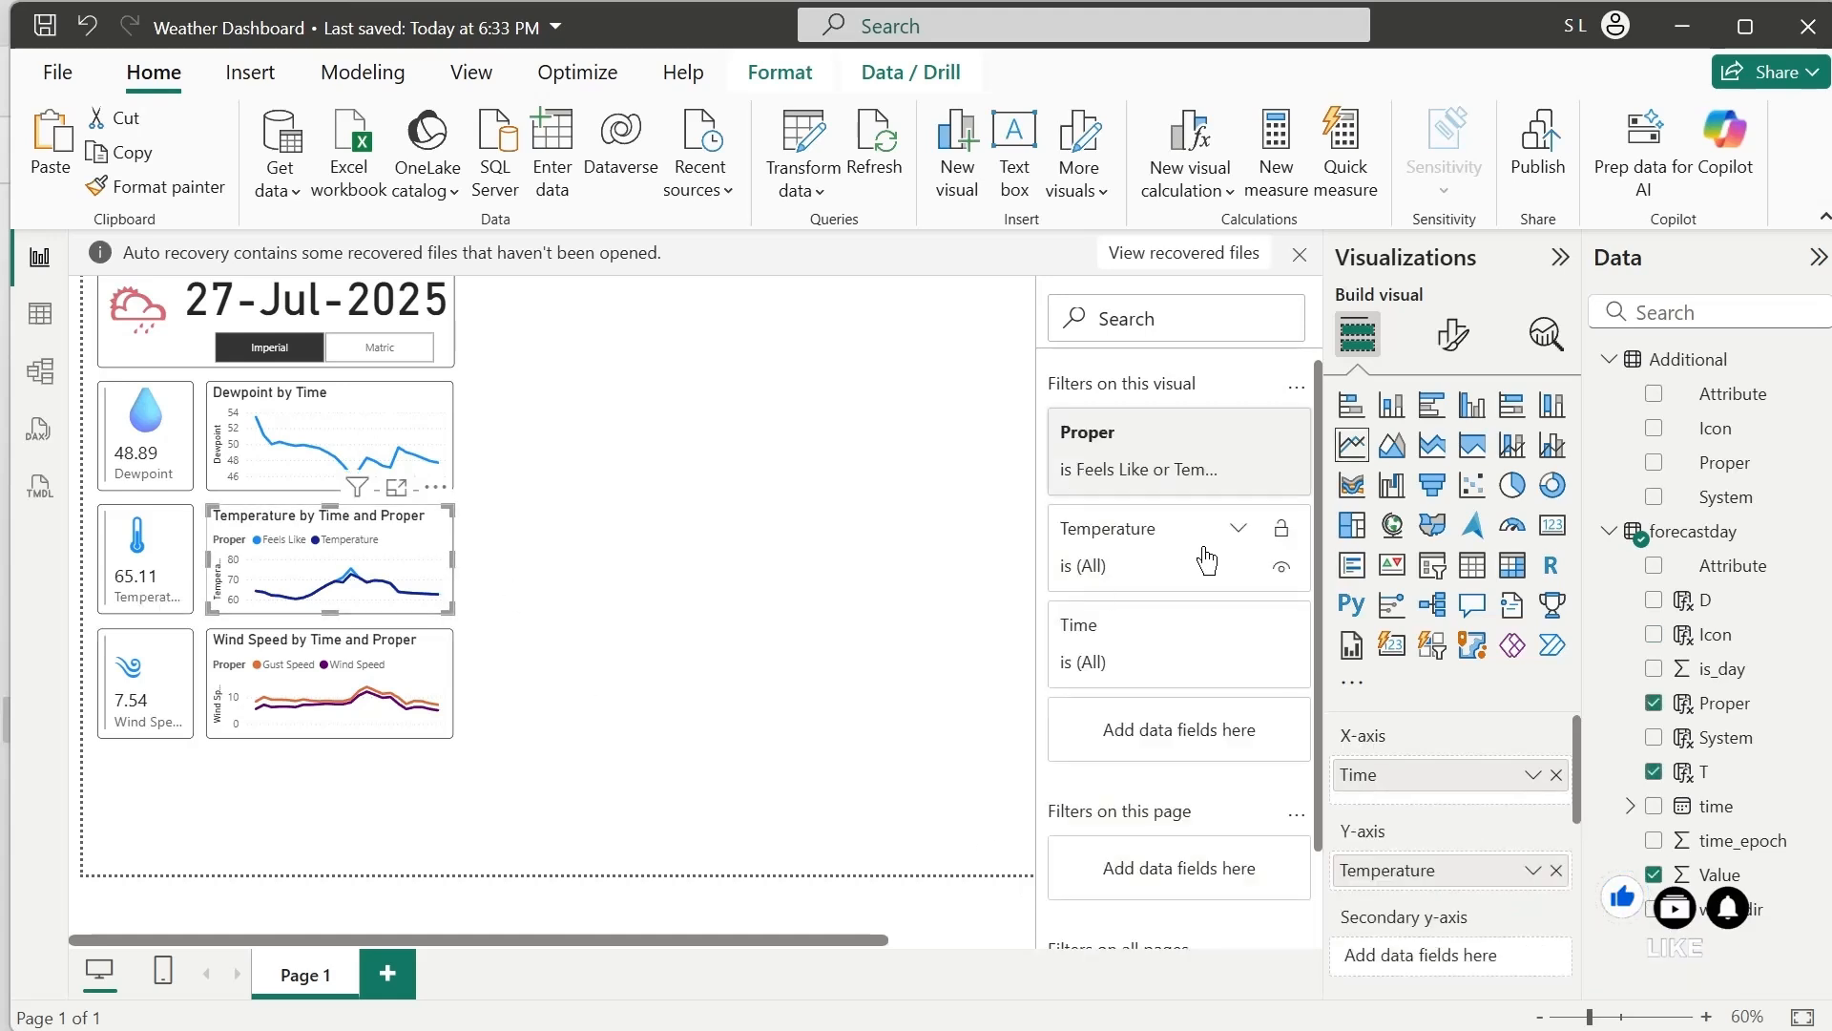
pyautogui.click(1178, 458)
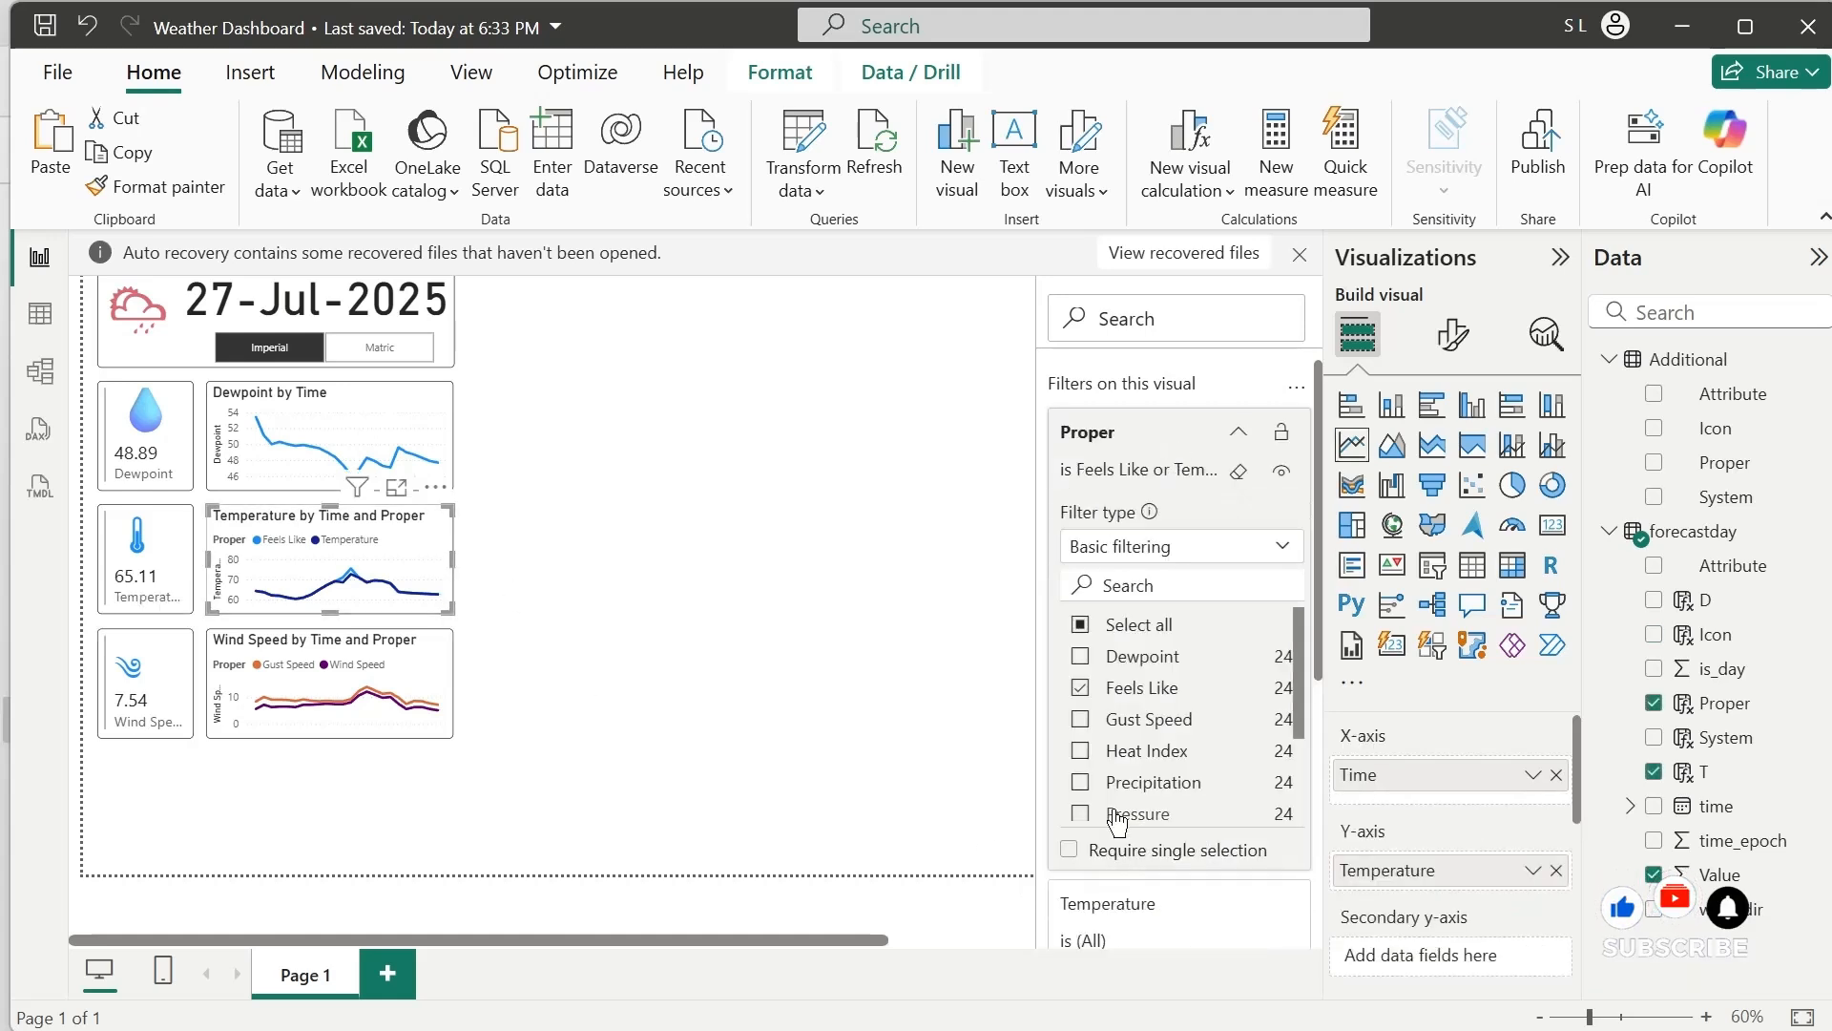
pyautogui.click(1081, 753)
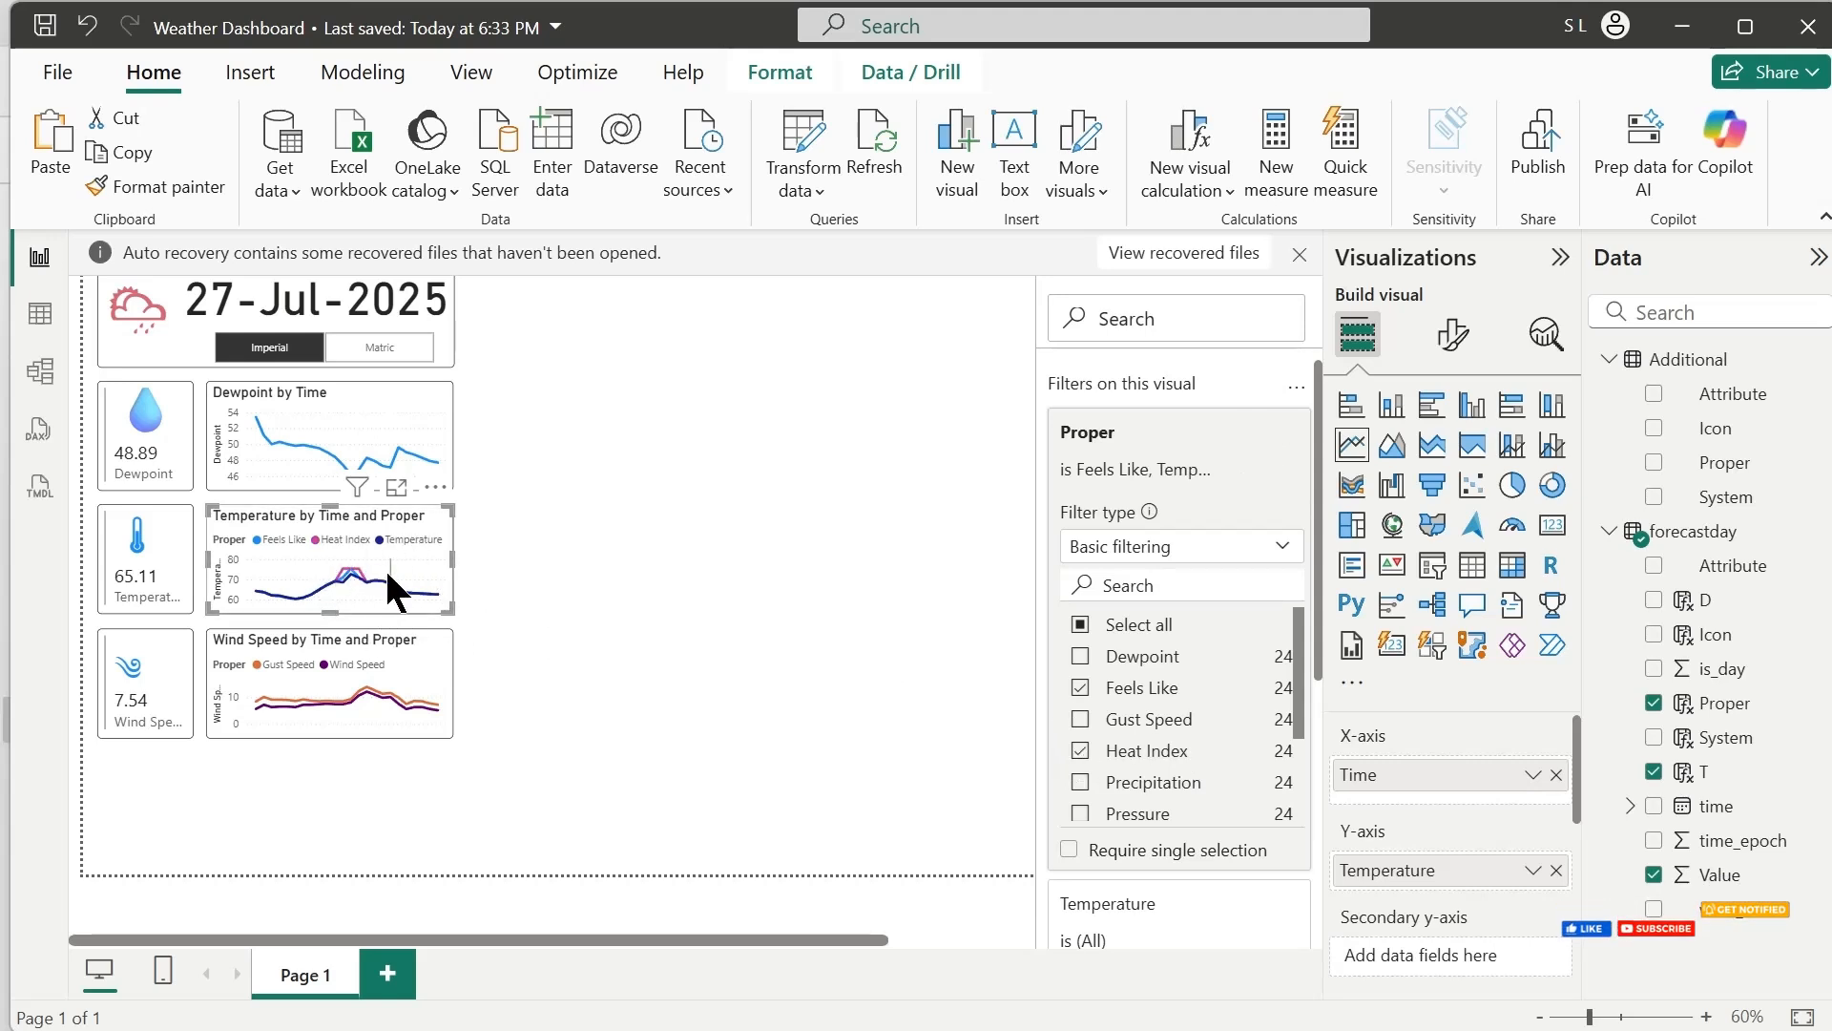
pyautogui.click(651, 622)
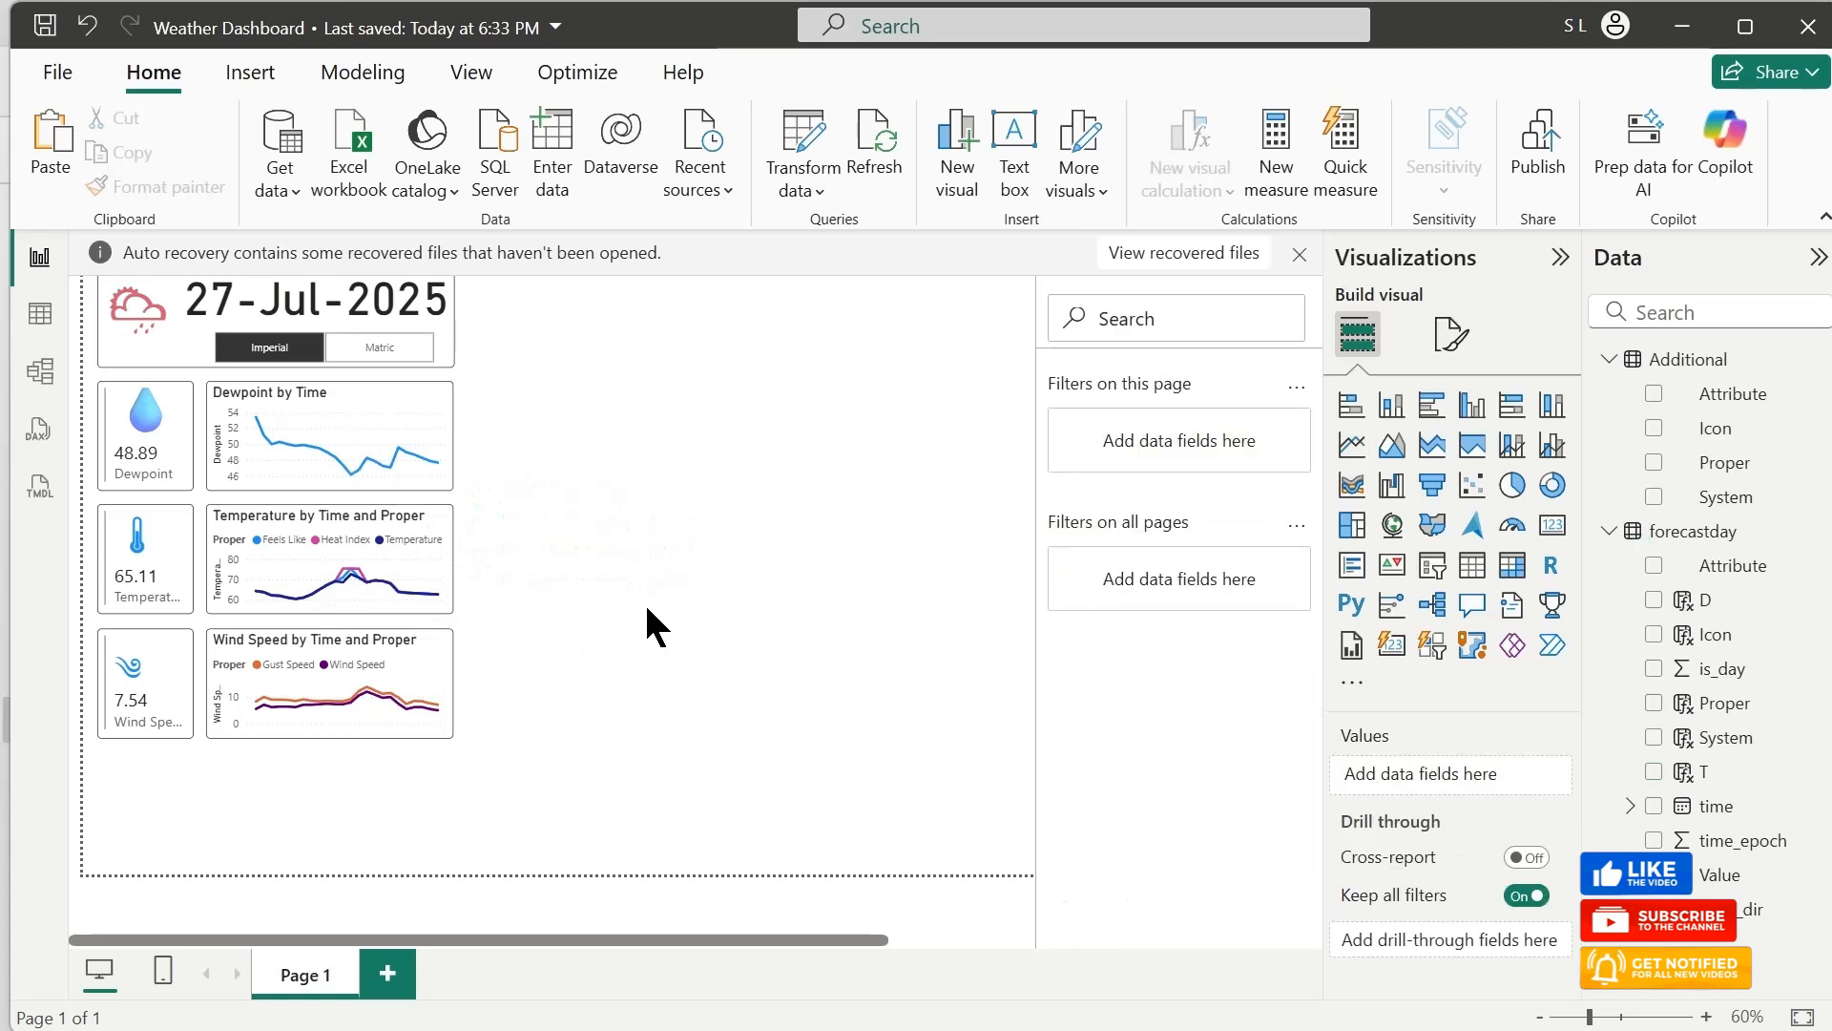
# Duplicate the Wind Speed card and place the copy directly below the original
pyautogui.click(157, 727)
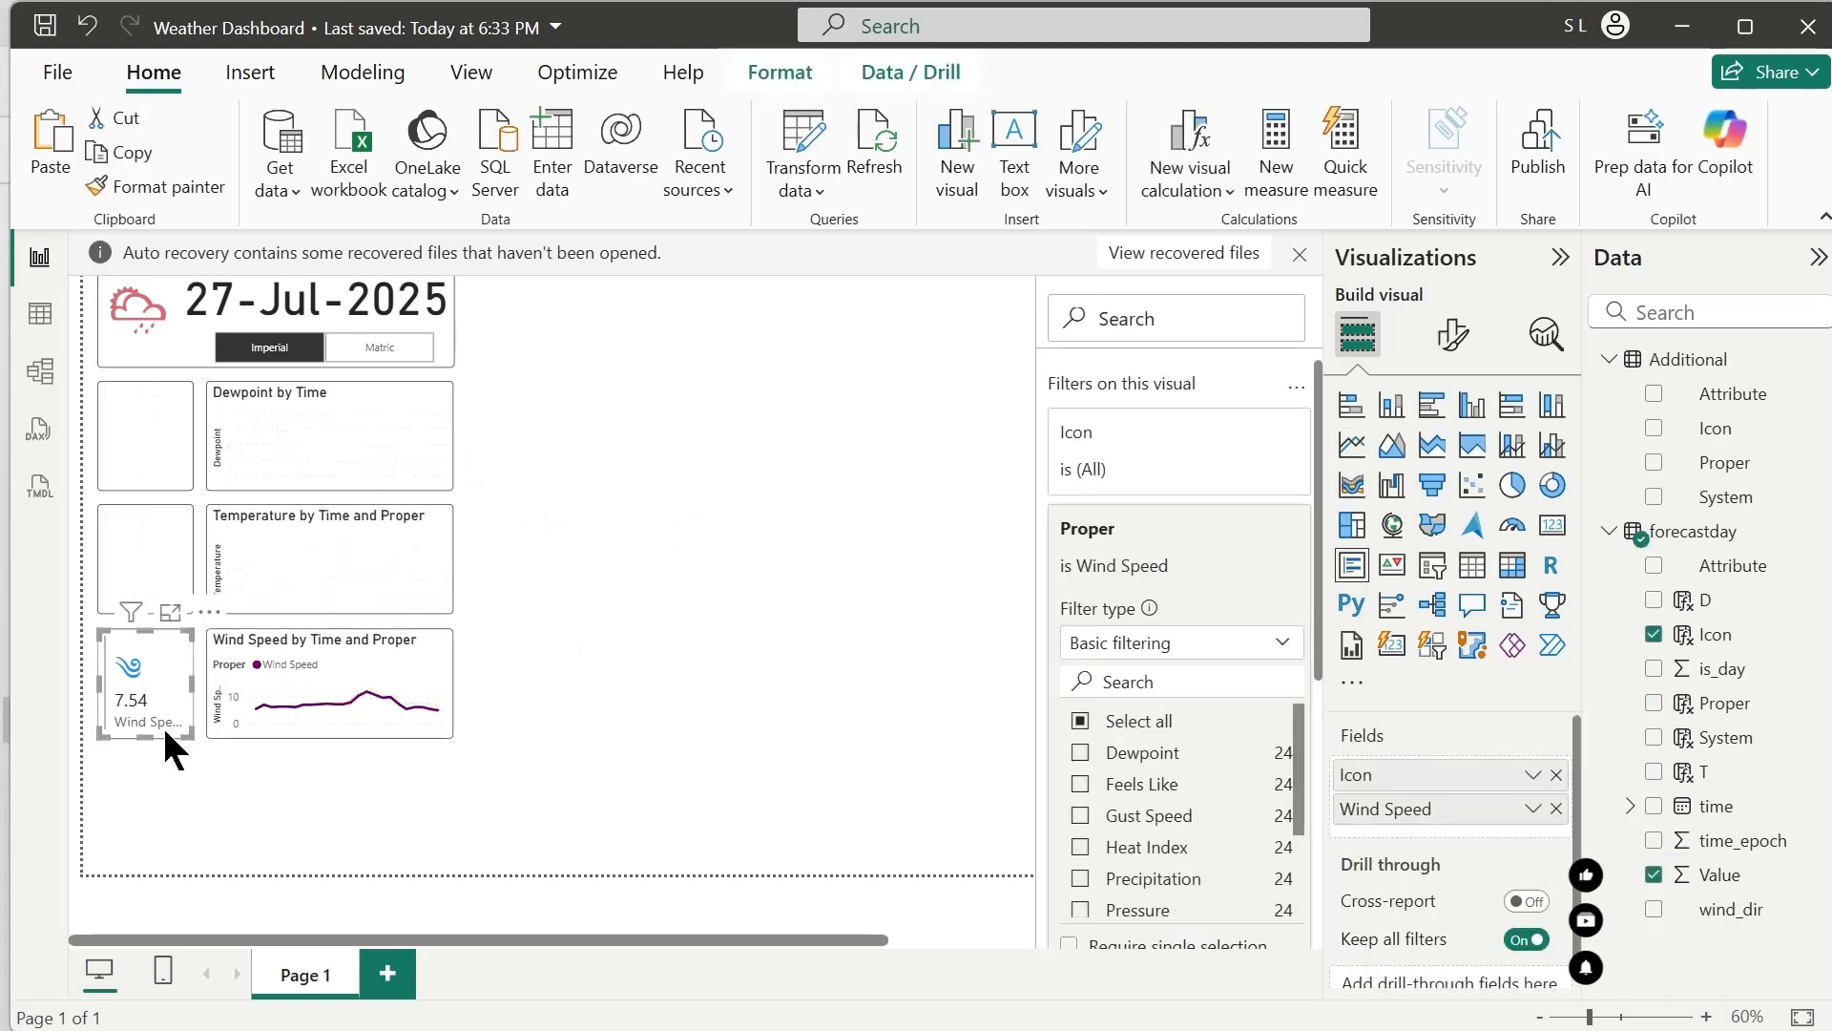
pyautogui.hotkey('ctrl', 'c')
pyautogui.hotkey('ctrl', 'v')
pyautogui.moveTo(164, 724); pyautogui.dragTo(164, 857)
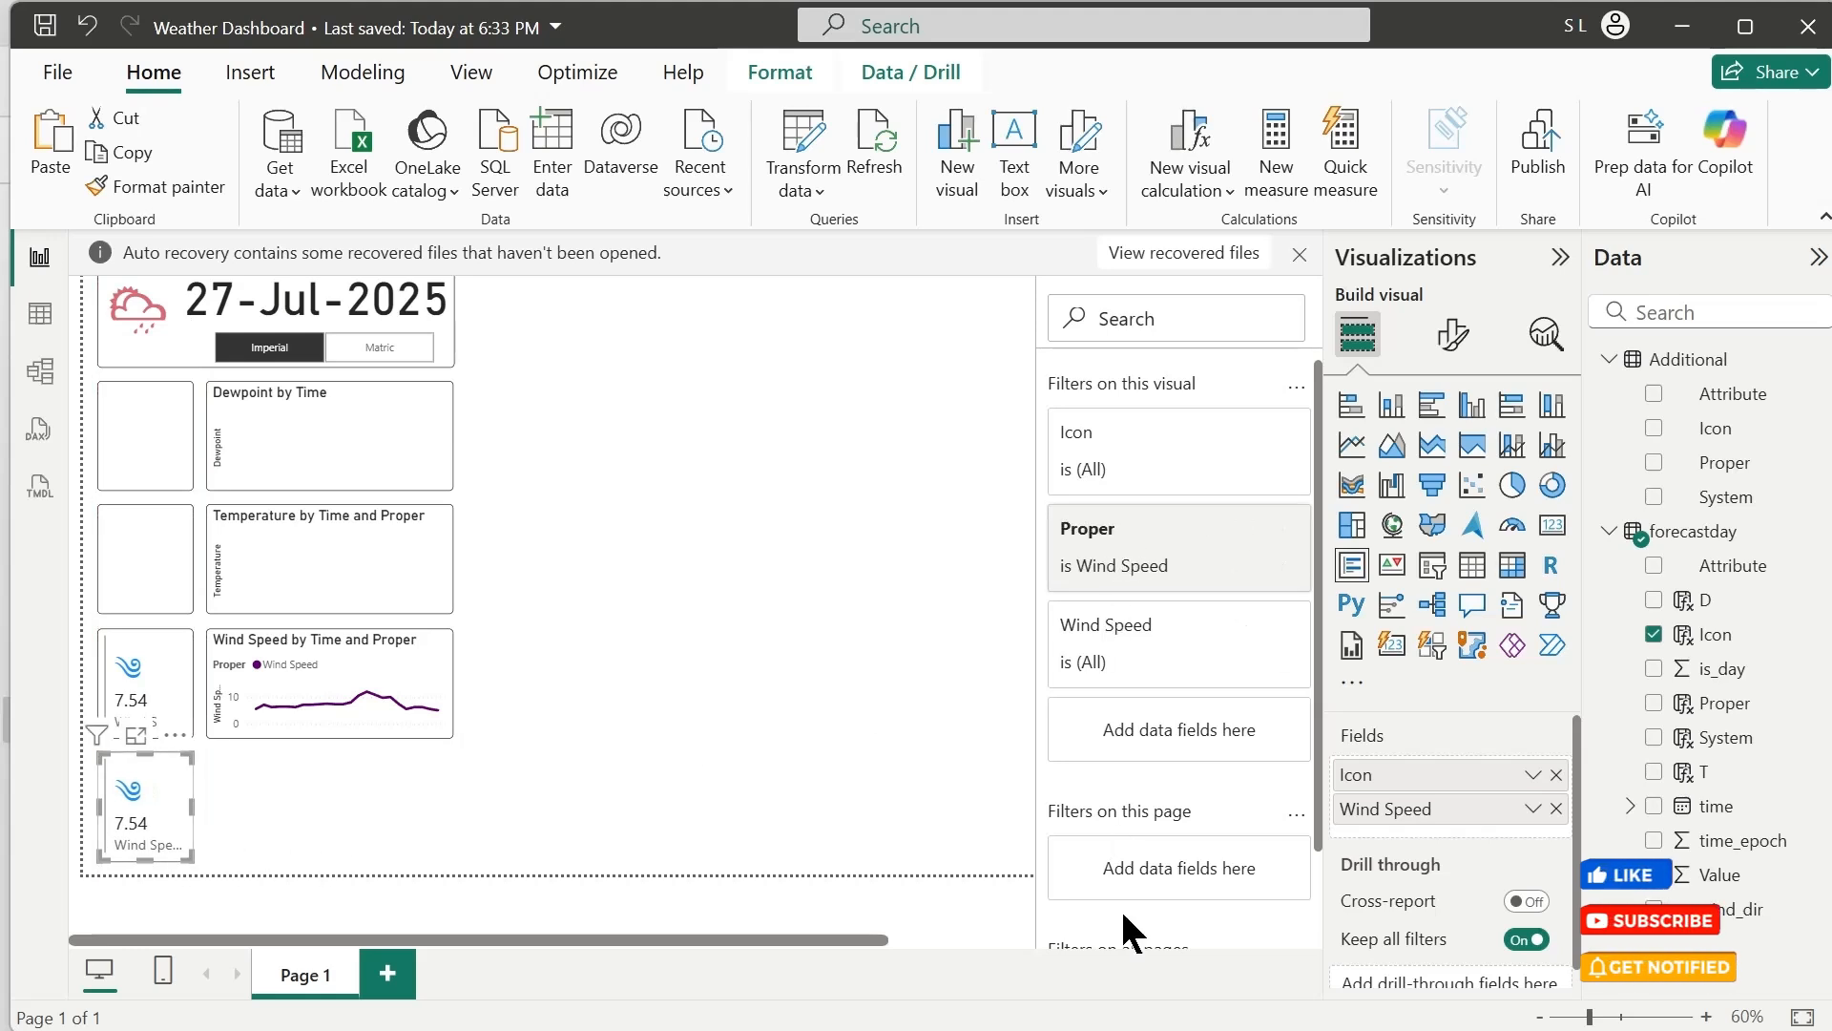
# Filter the fourth card's Proper field to Precipitation only
pyautogui.click(1145, 535)
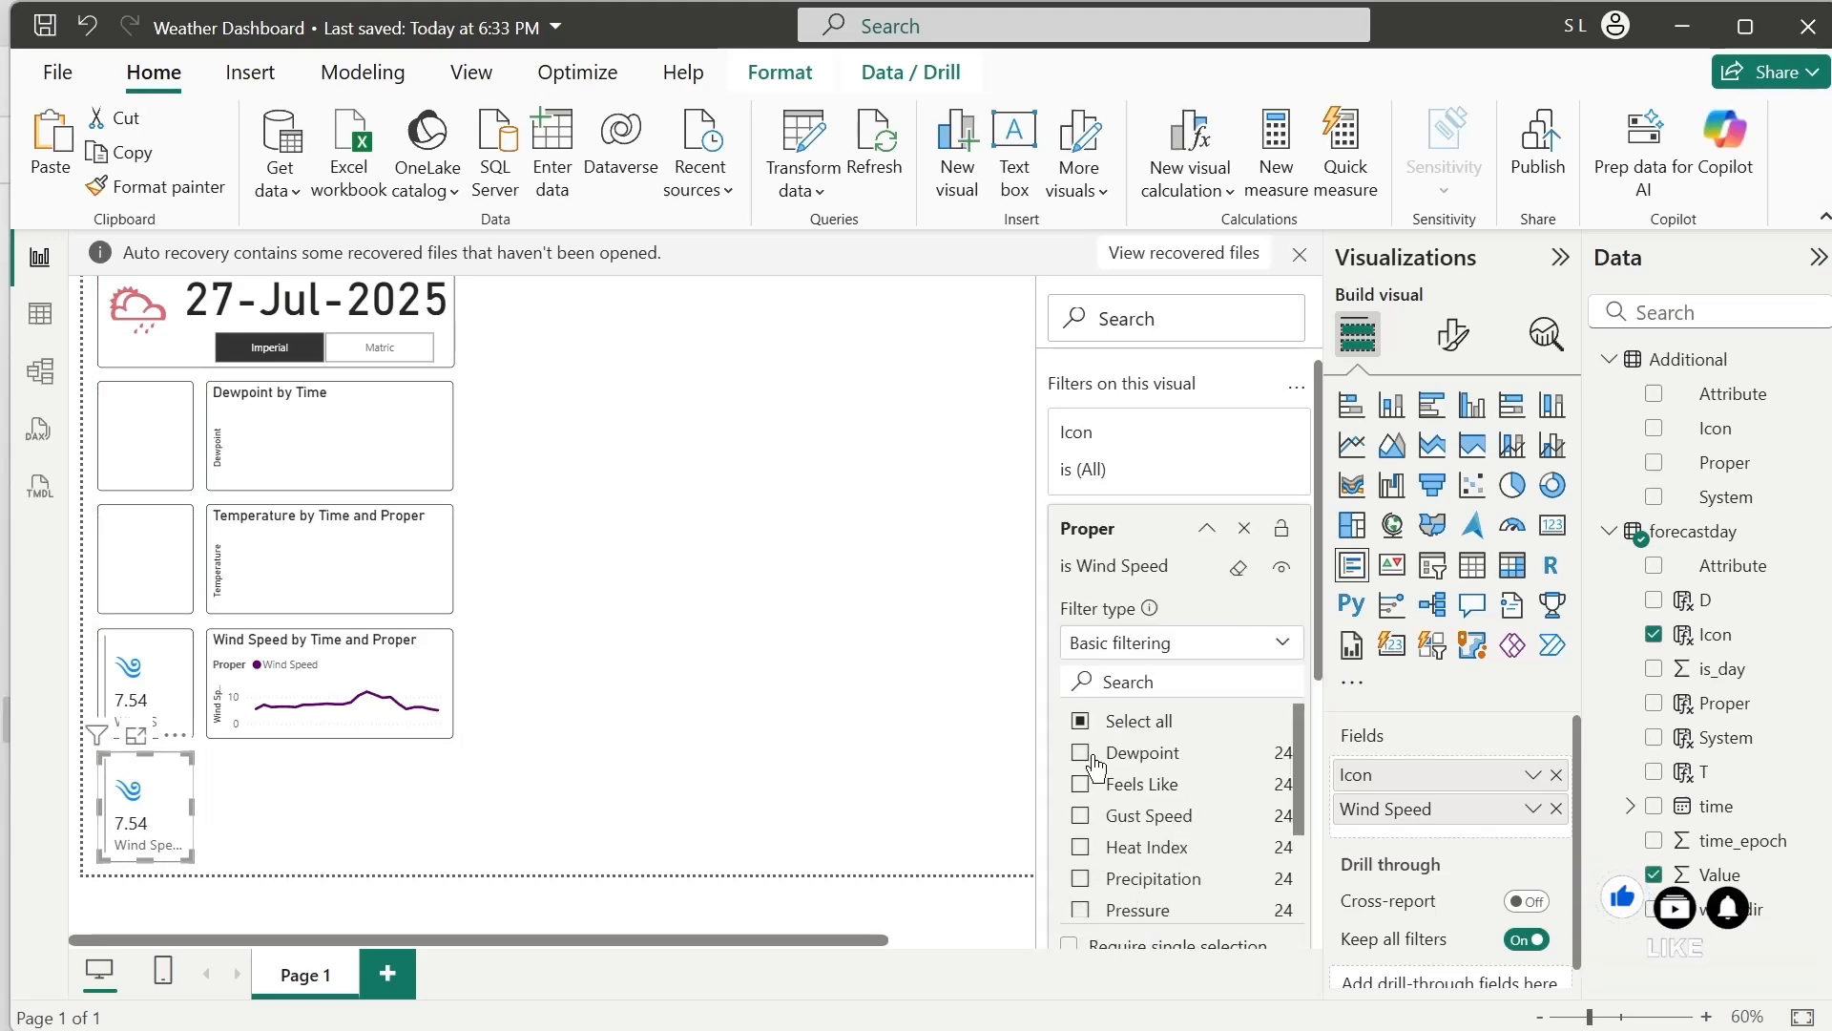
pyautogui.click(1081, 722)
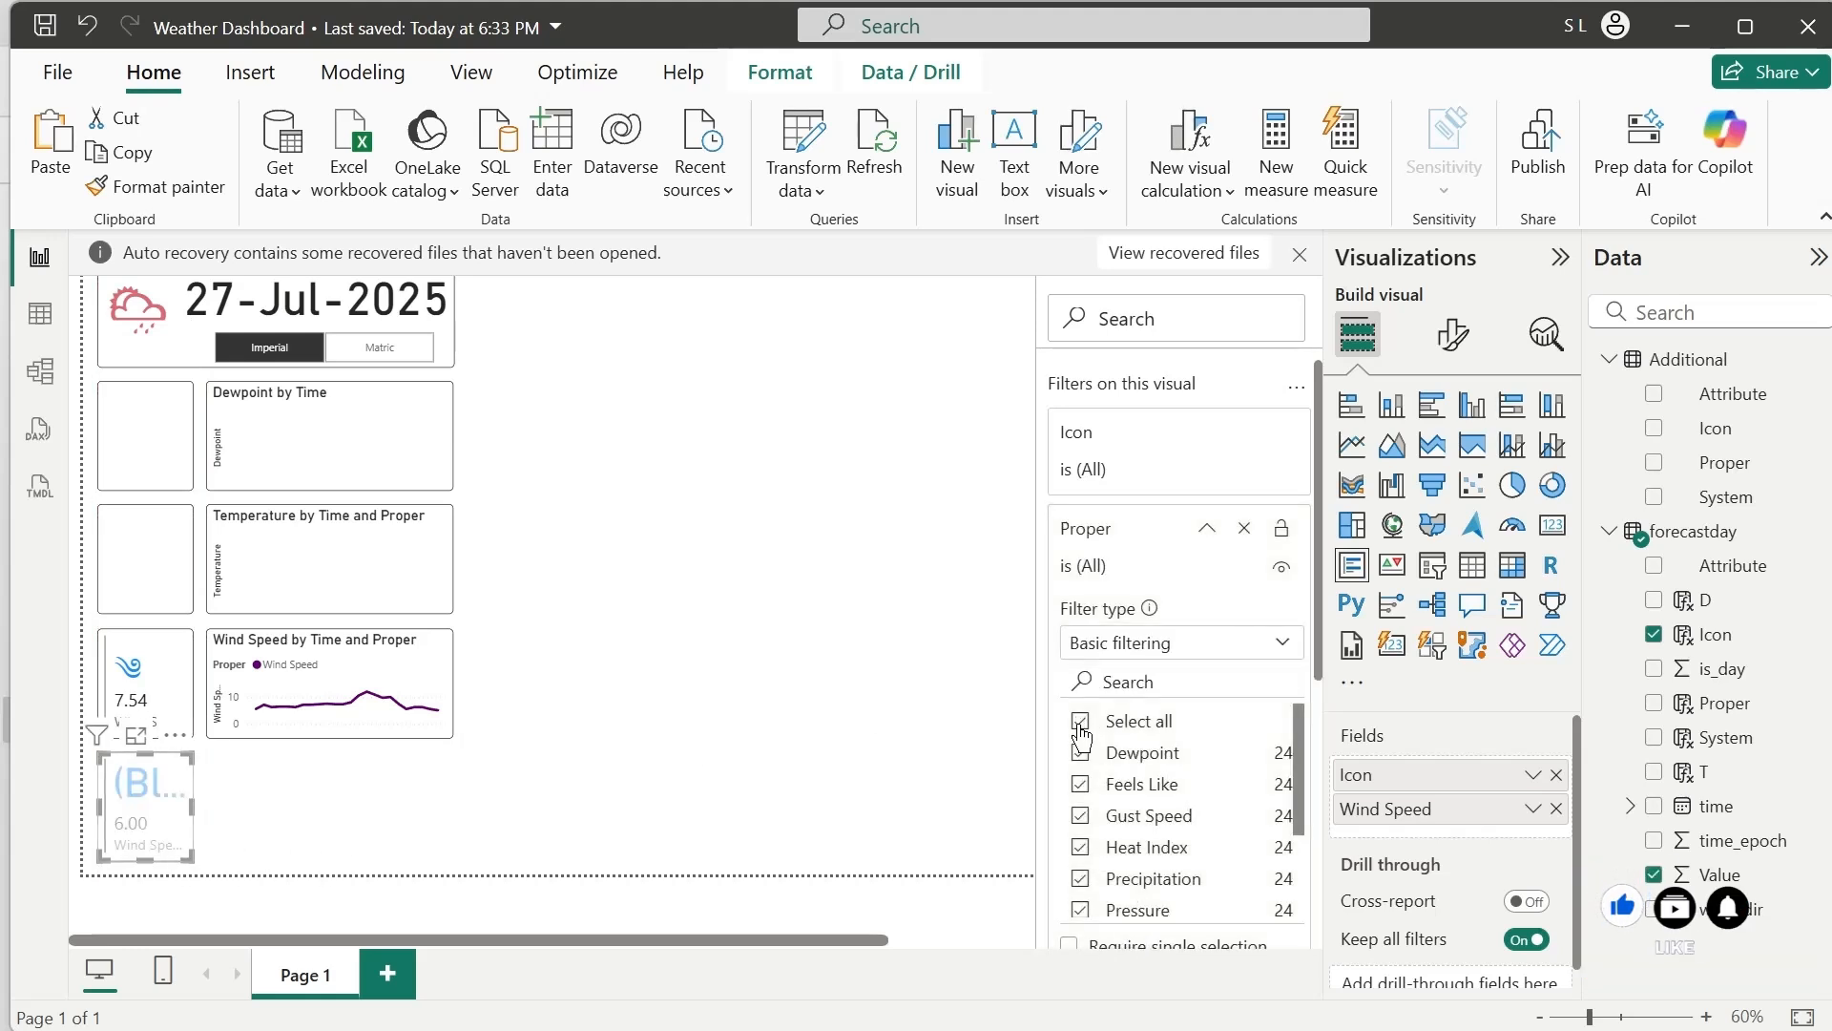
pyautogui.click(1078, 883)
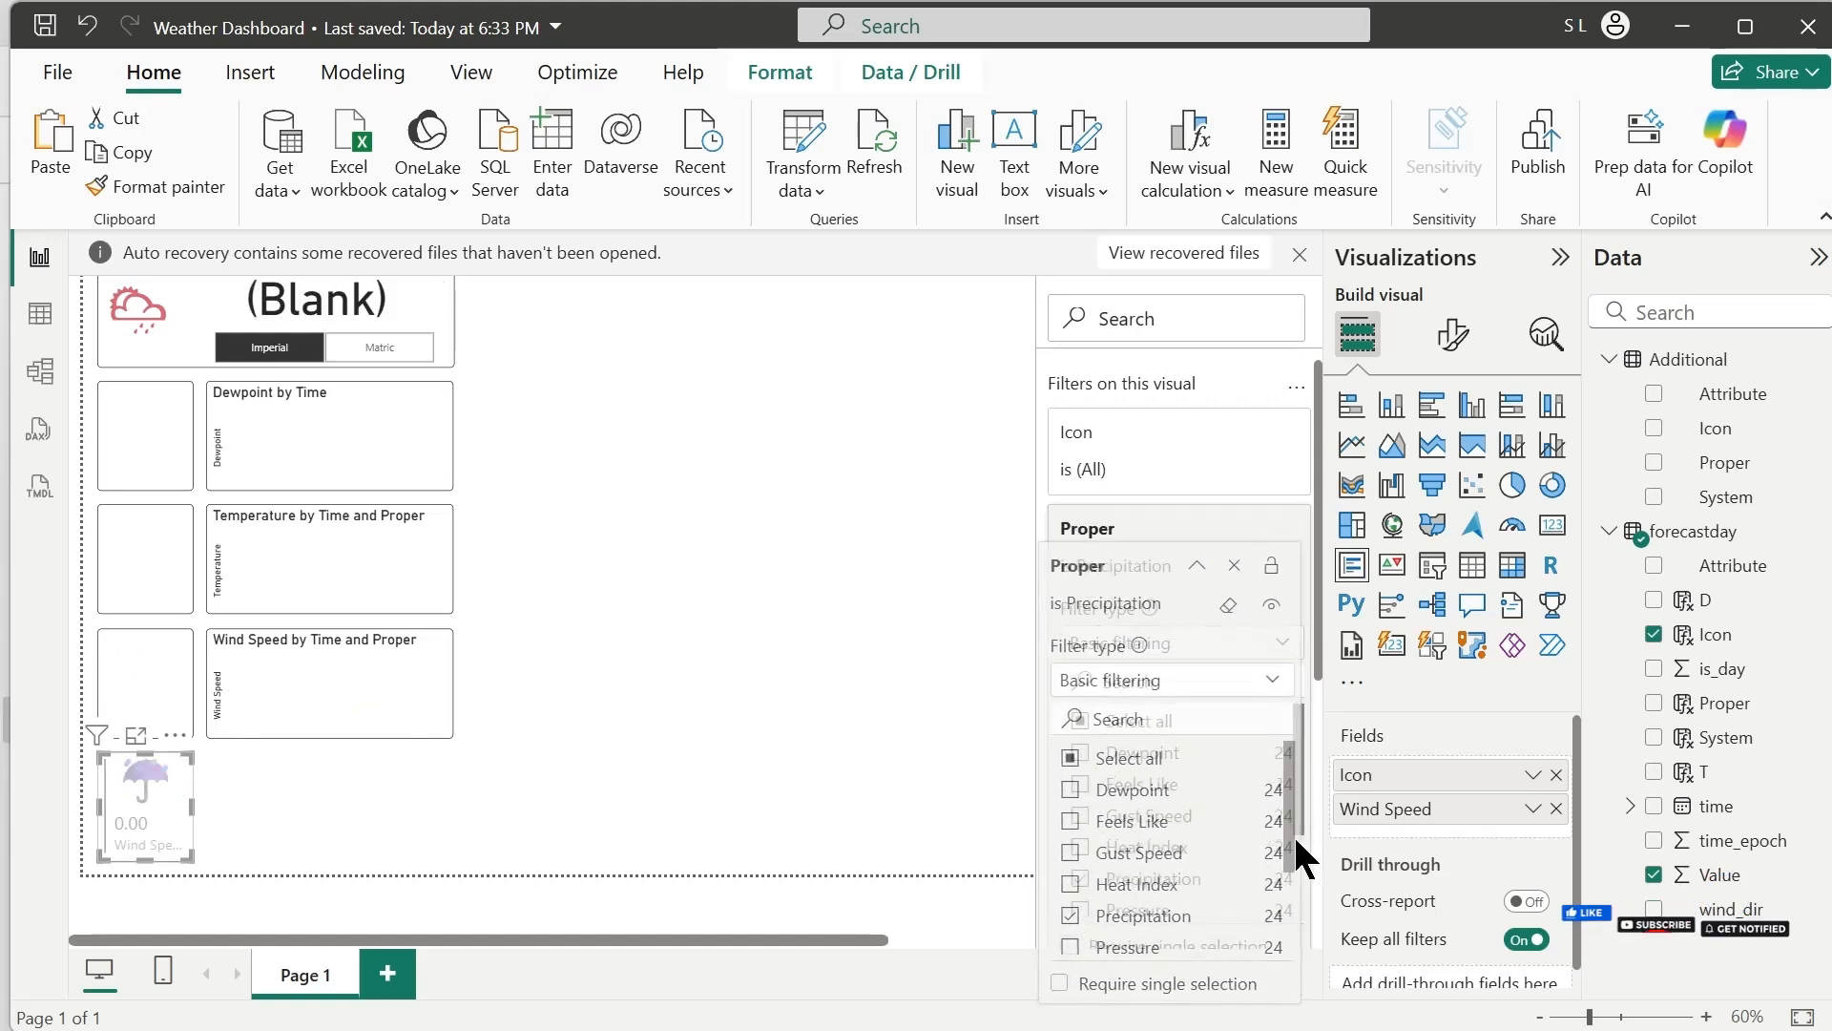
pyautogui.moveTo(1302, 827)
pyautogui.mouseDown()
pyautogui.moveTo(1290, 907)
pyautogui.moveTo(1304, 820)
pyautogui.moveTo(1315, 907)
pyautogui.moveTo(1308, 854)
pyautogui.mouseUp()
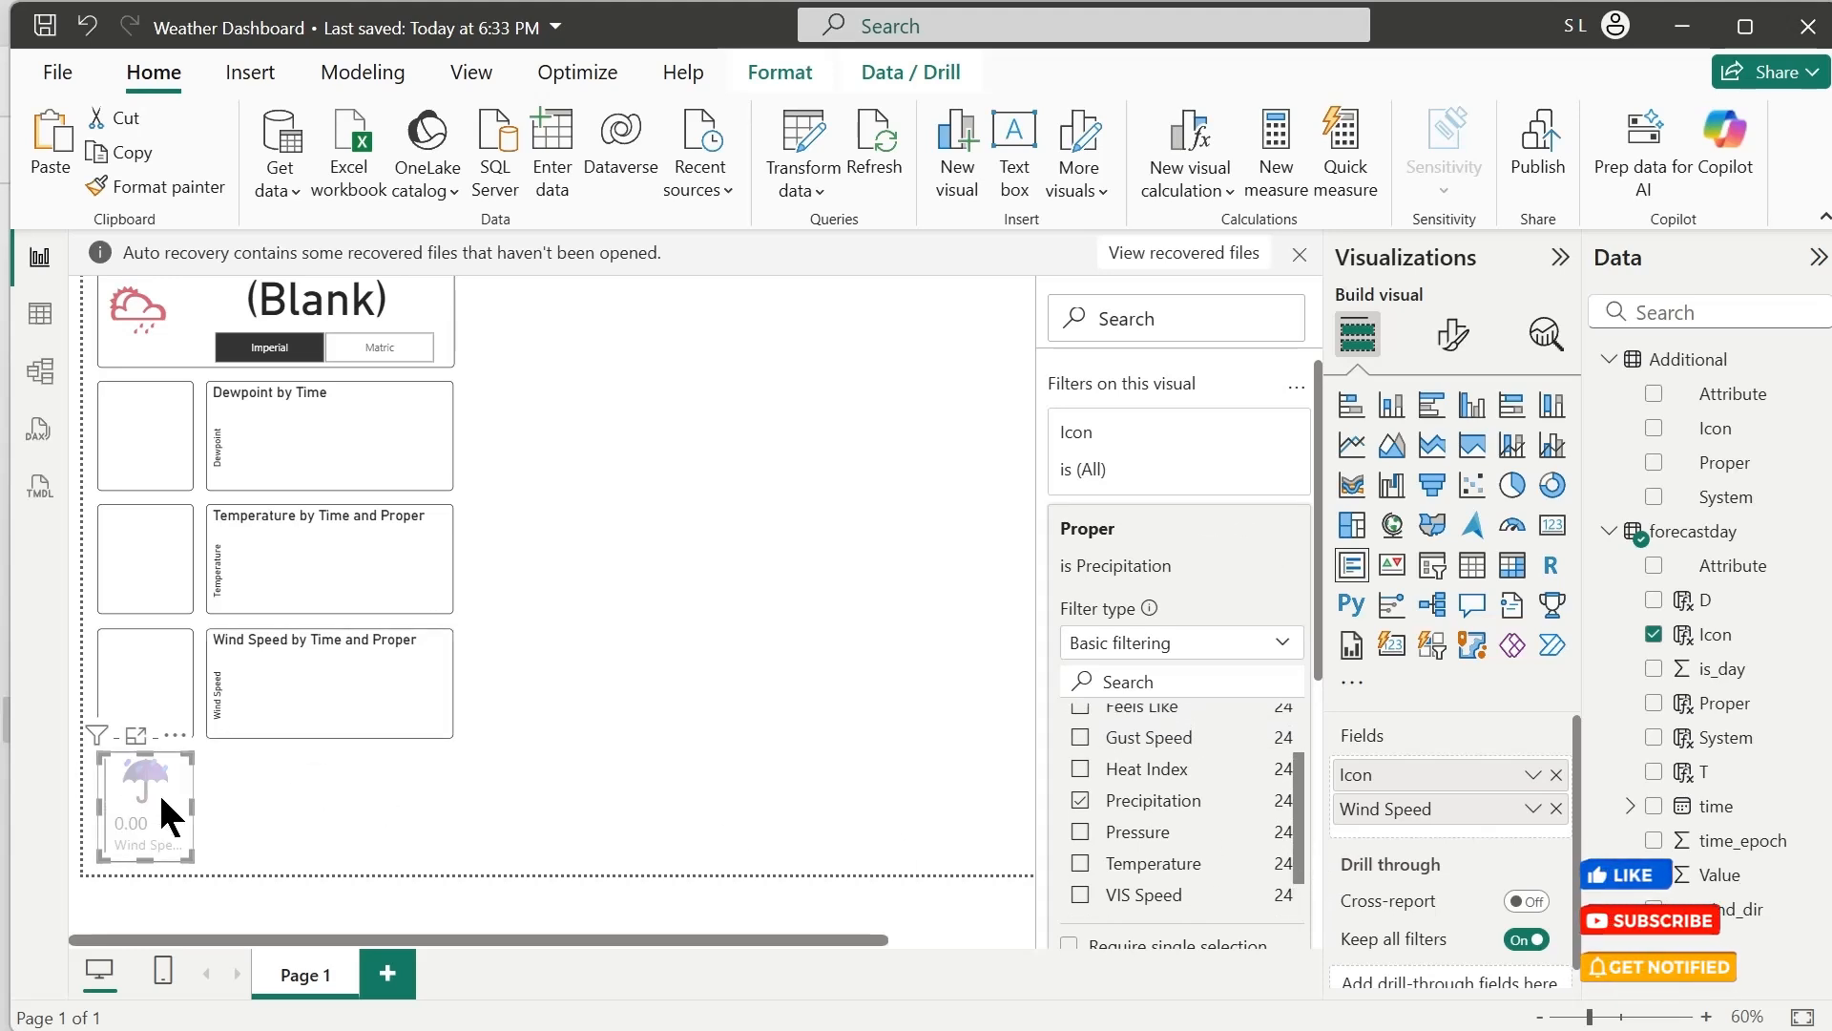
pyautogui.click(398, 826)
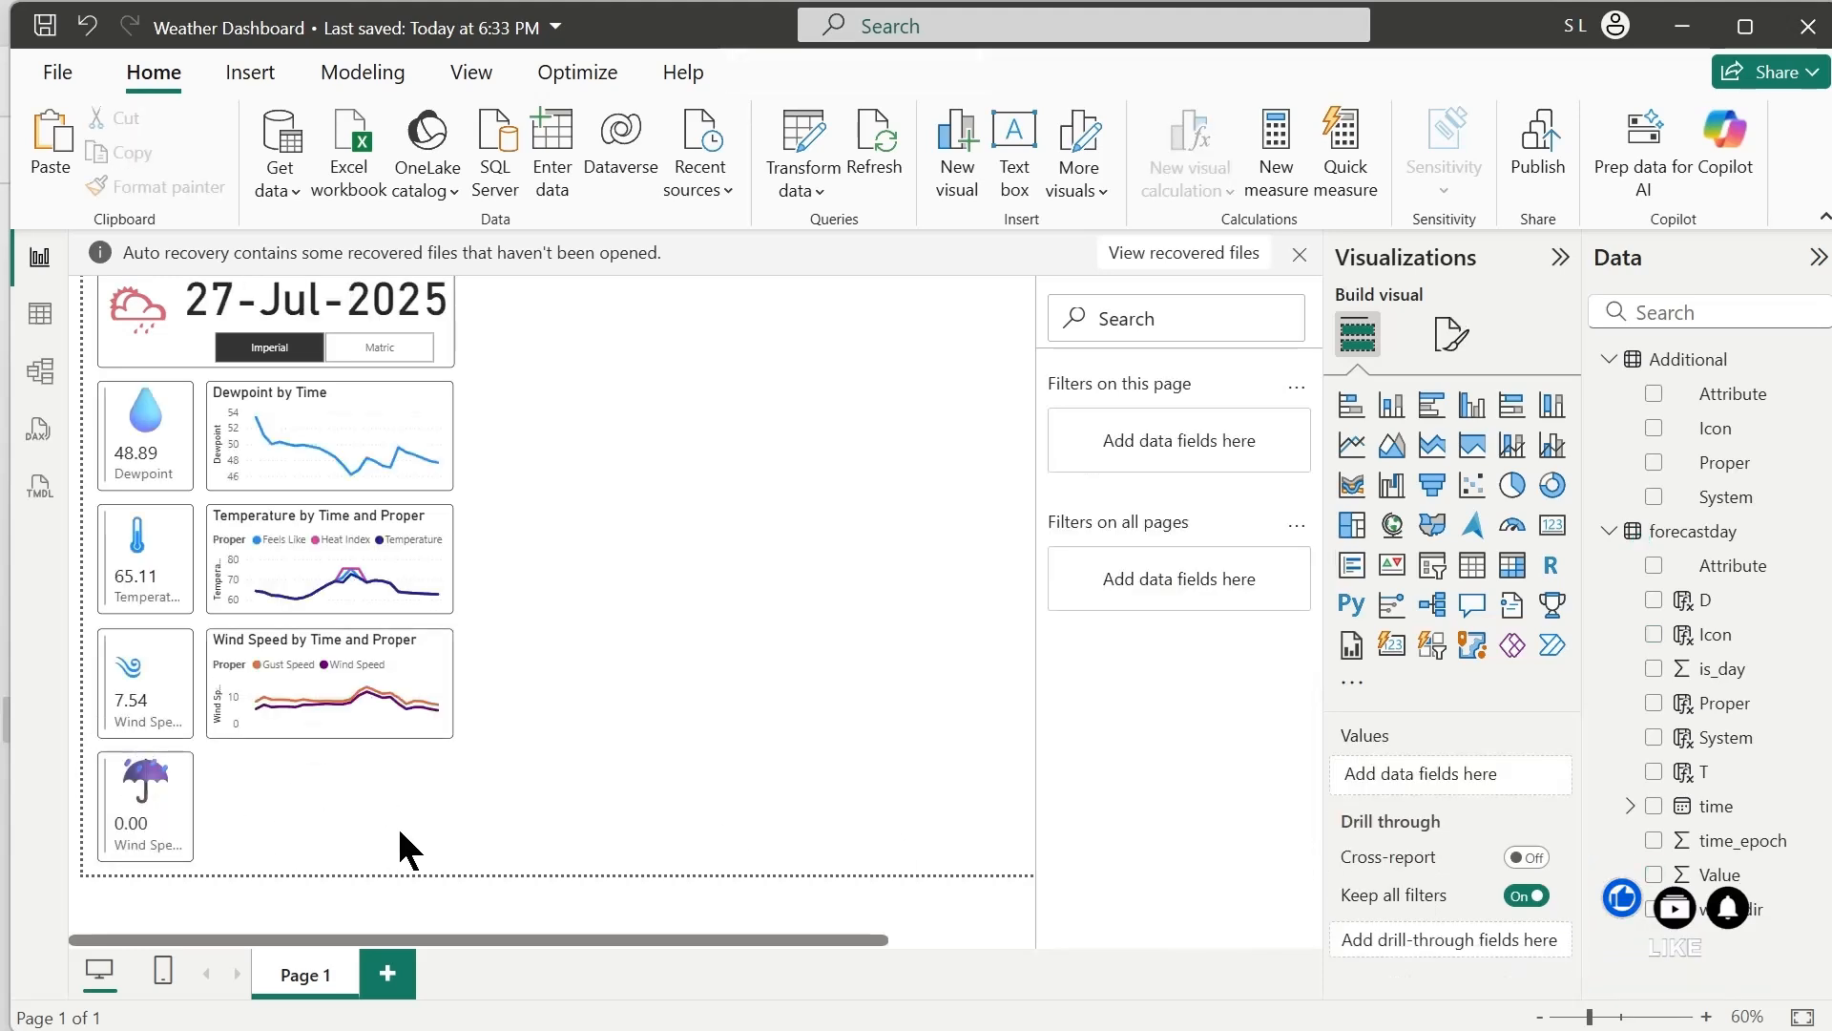
# Duplicate the Wind Speed line chart beside the umbrella-icon card and filter the copy's Proper field to Precipitation only
pyautogui.click(366, 728)
pyautogui.moveTo(366, 728); pyautogui.dragTo(361, 840)
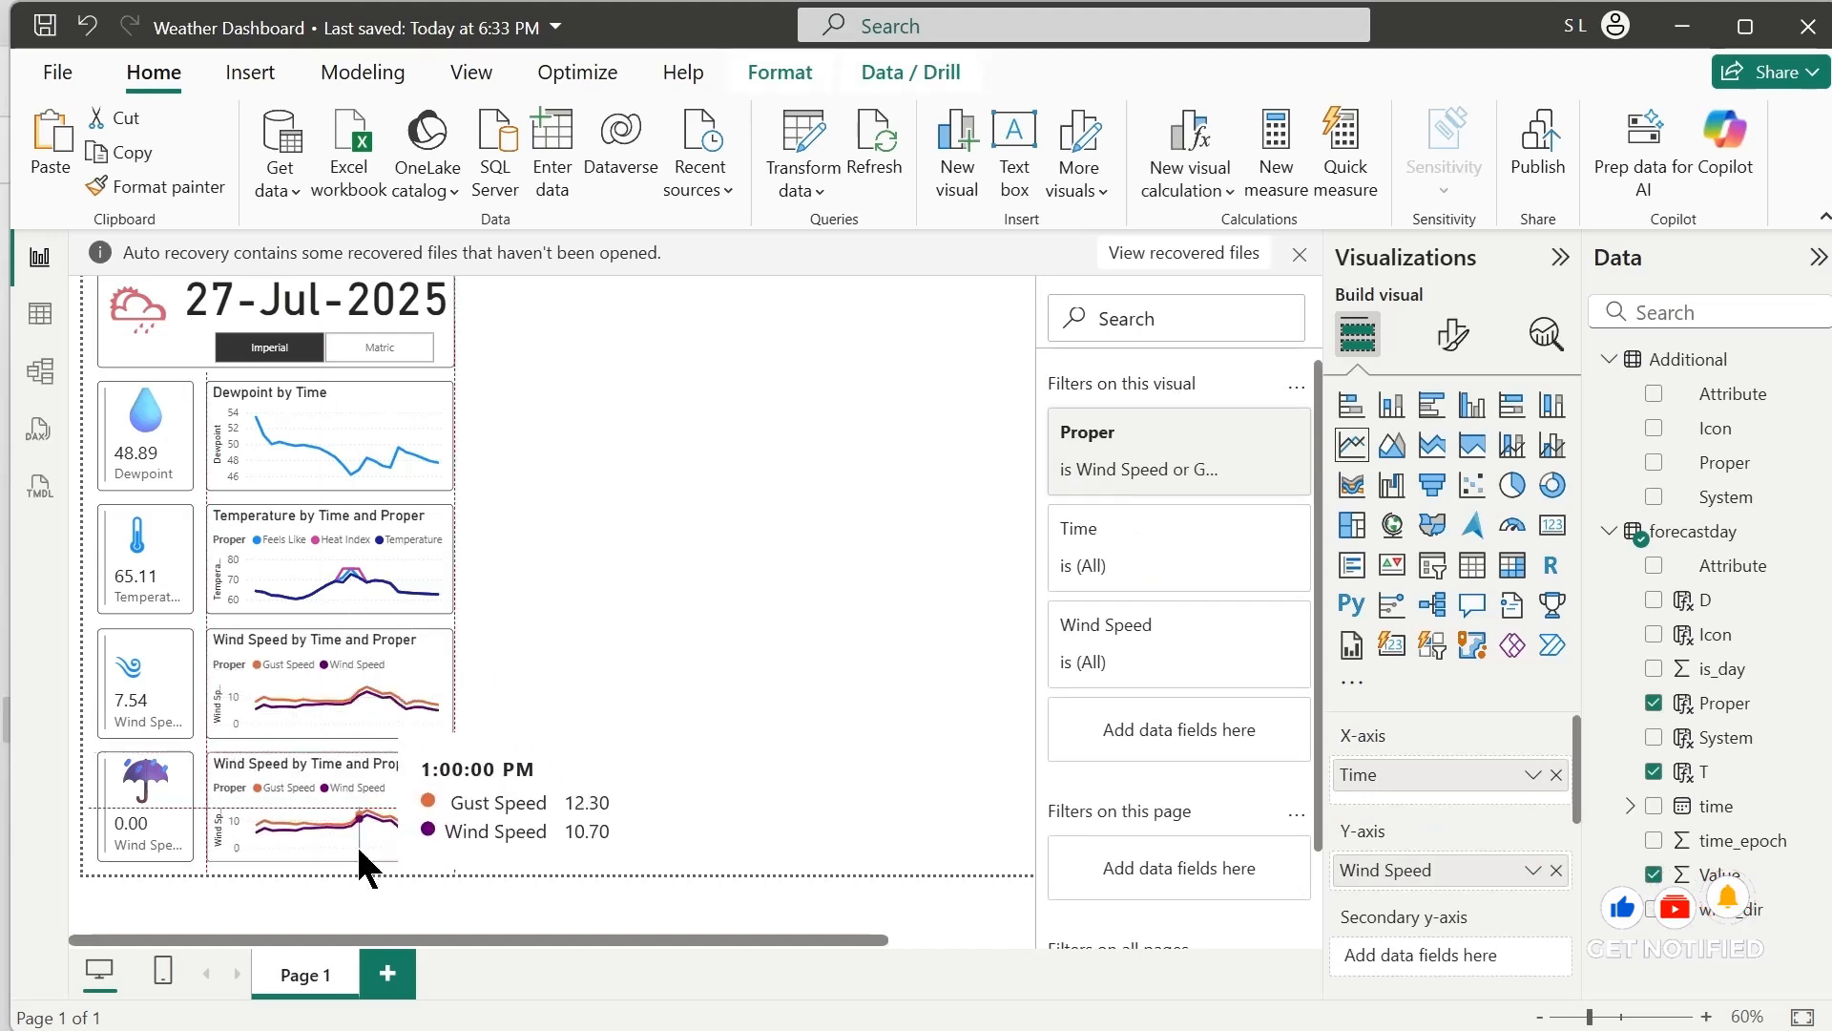
pyautogui.click(1160, 626)
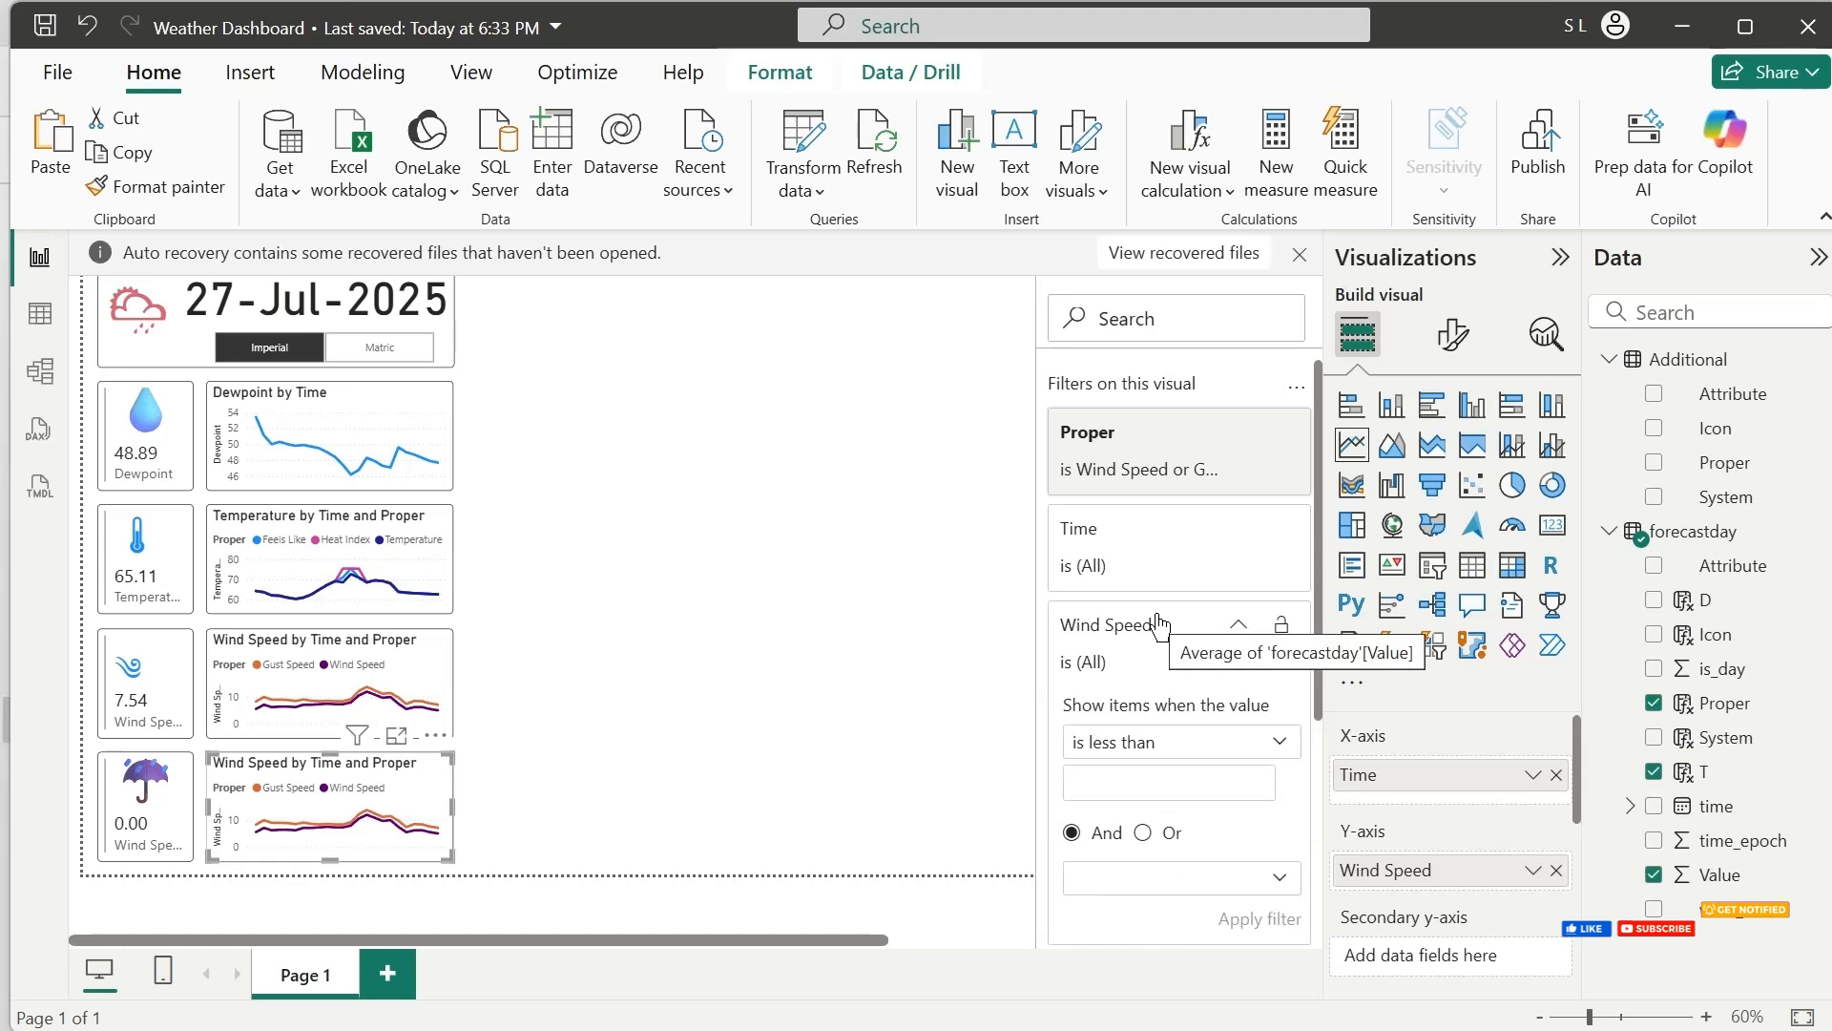
pyautogui.click(1131, 630)
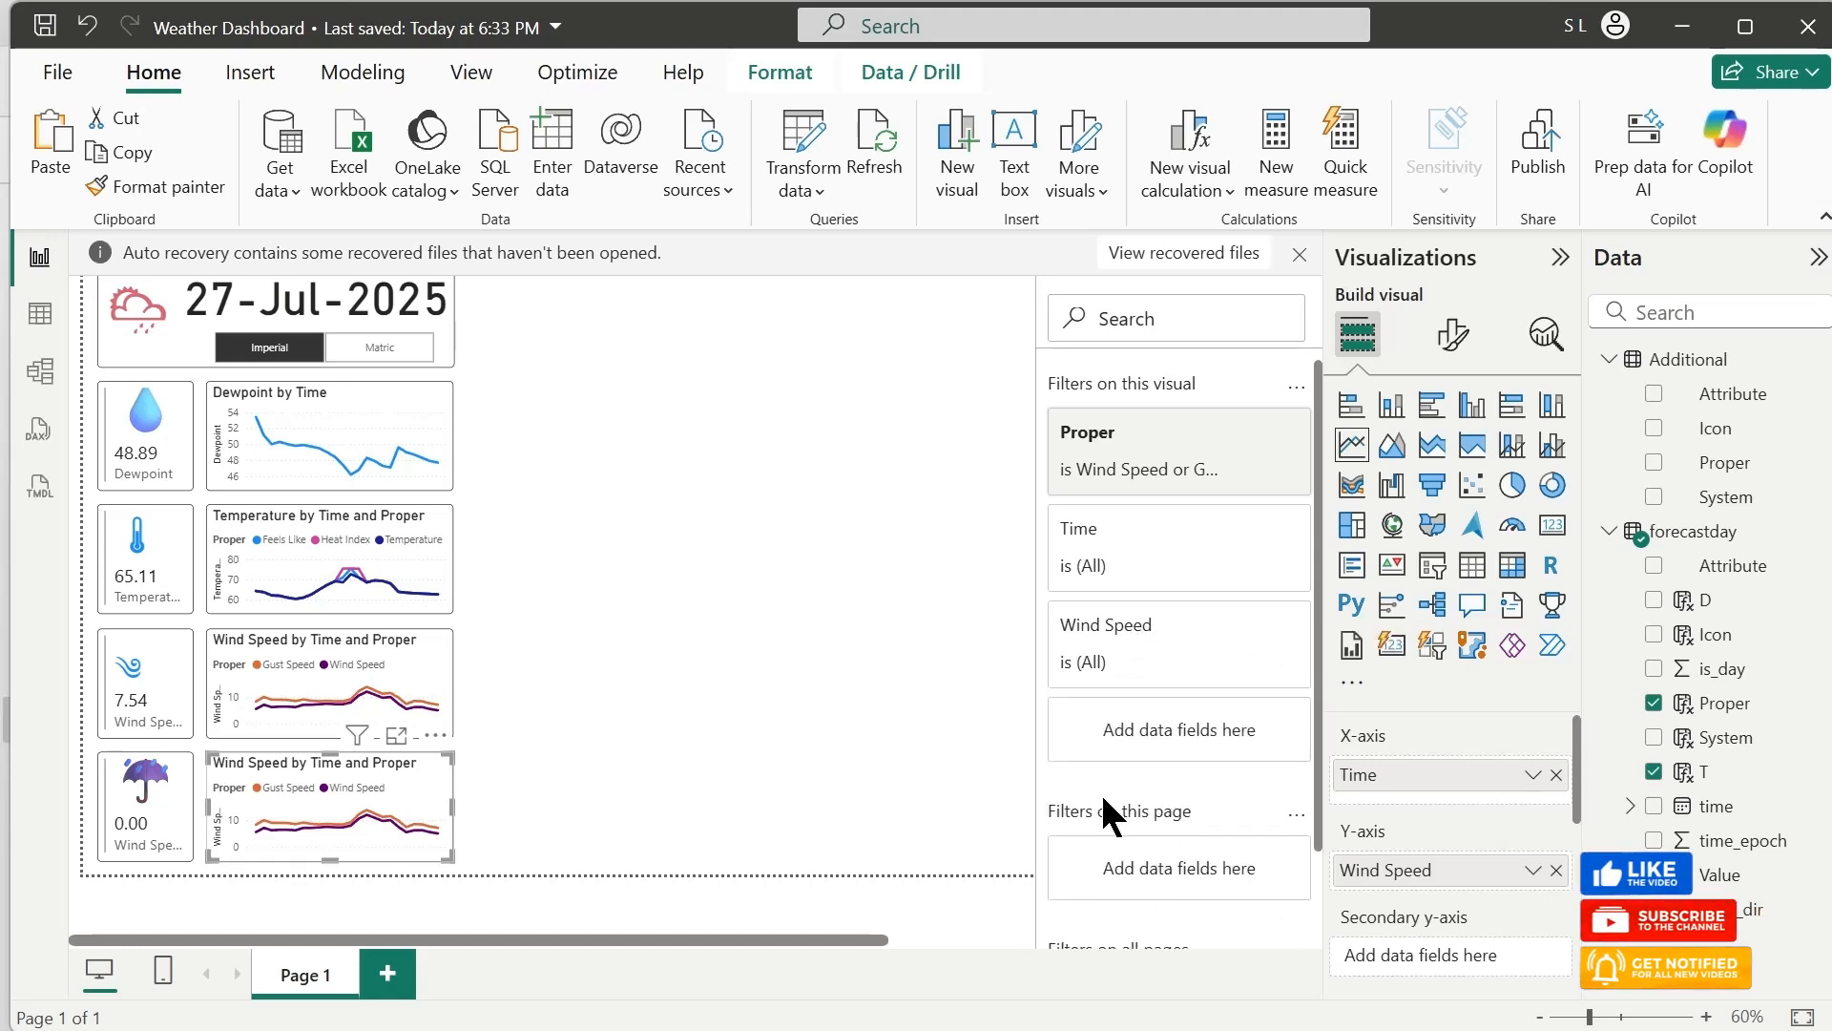
pyautogui.click(1142, 479)
pyautogui.click(1081, 626)
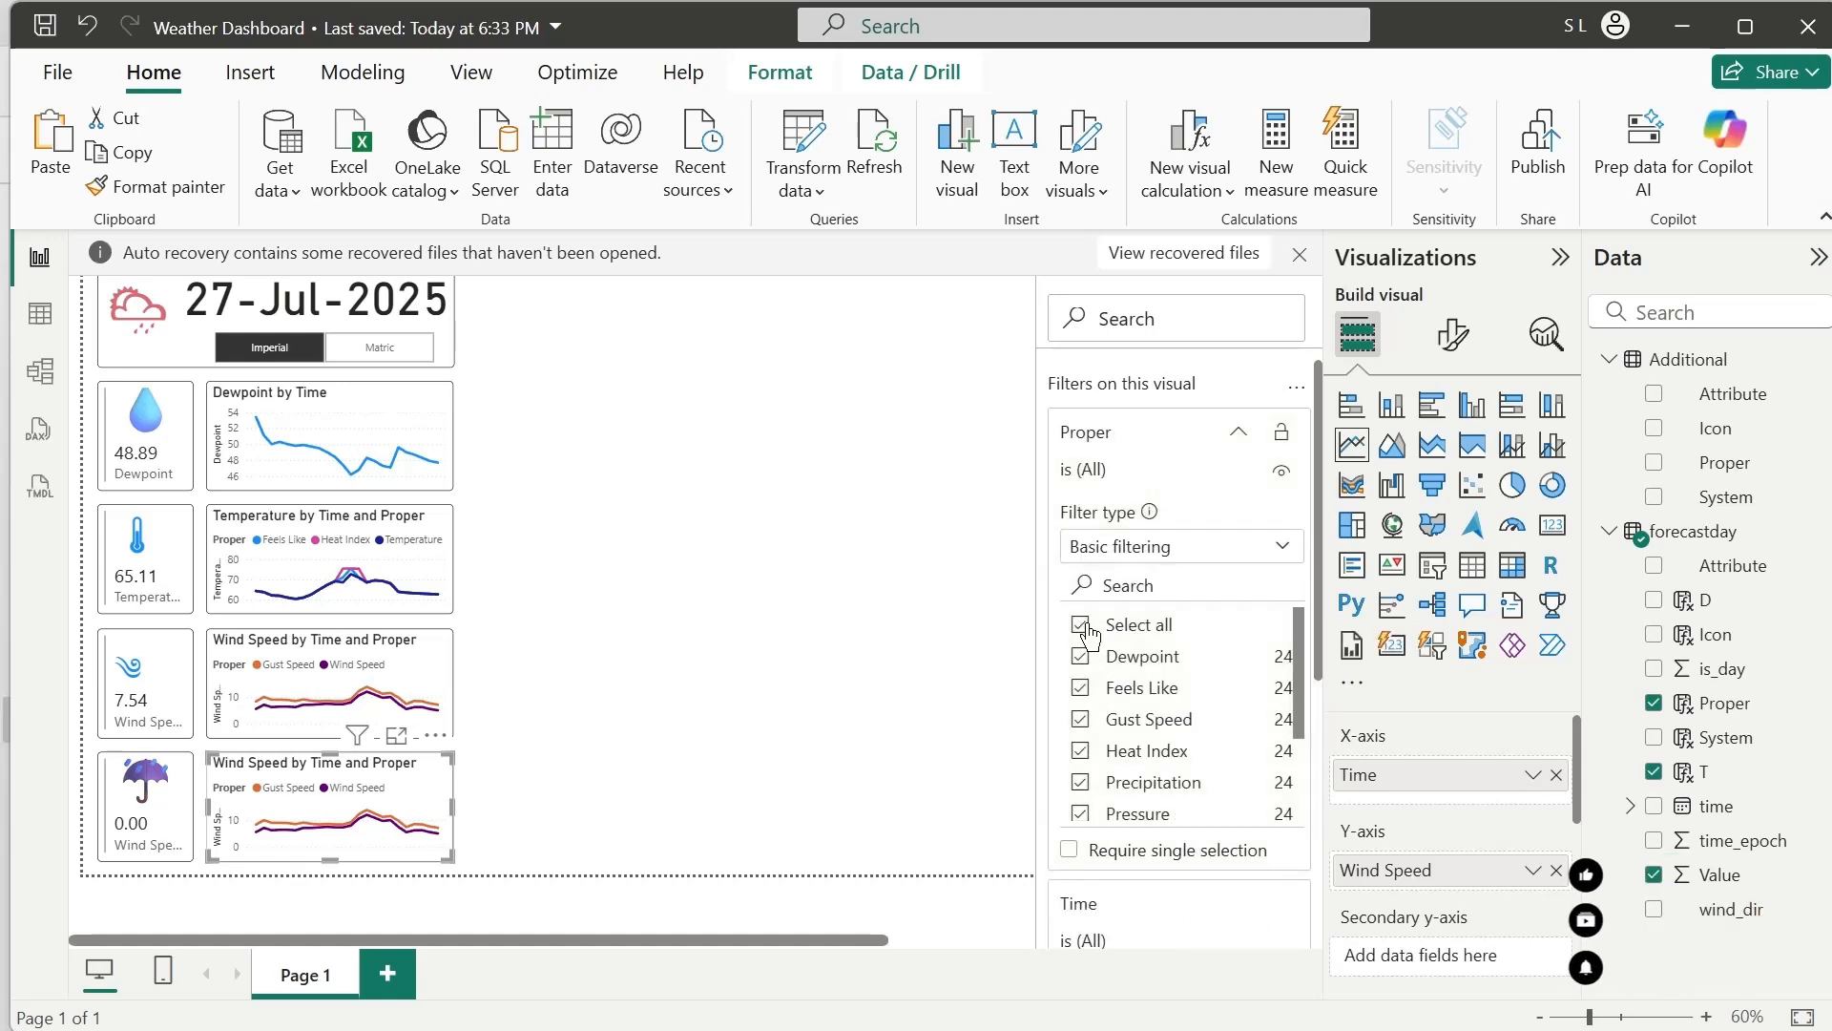
pyautogui.click(1081, 626)
pyautogui.click(1081, 783)
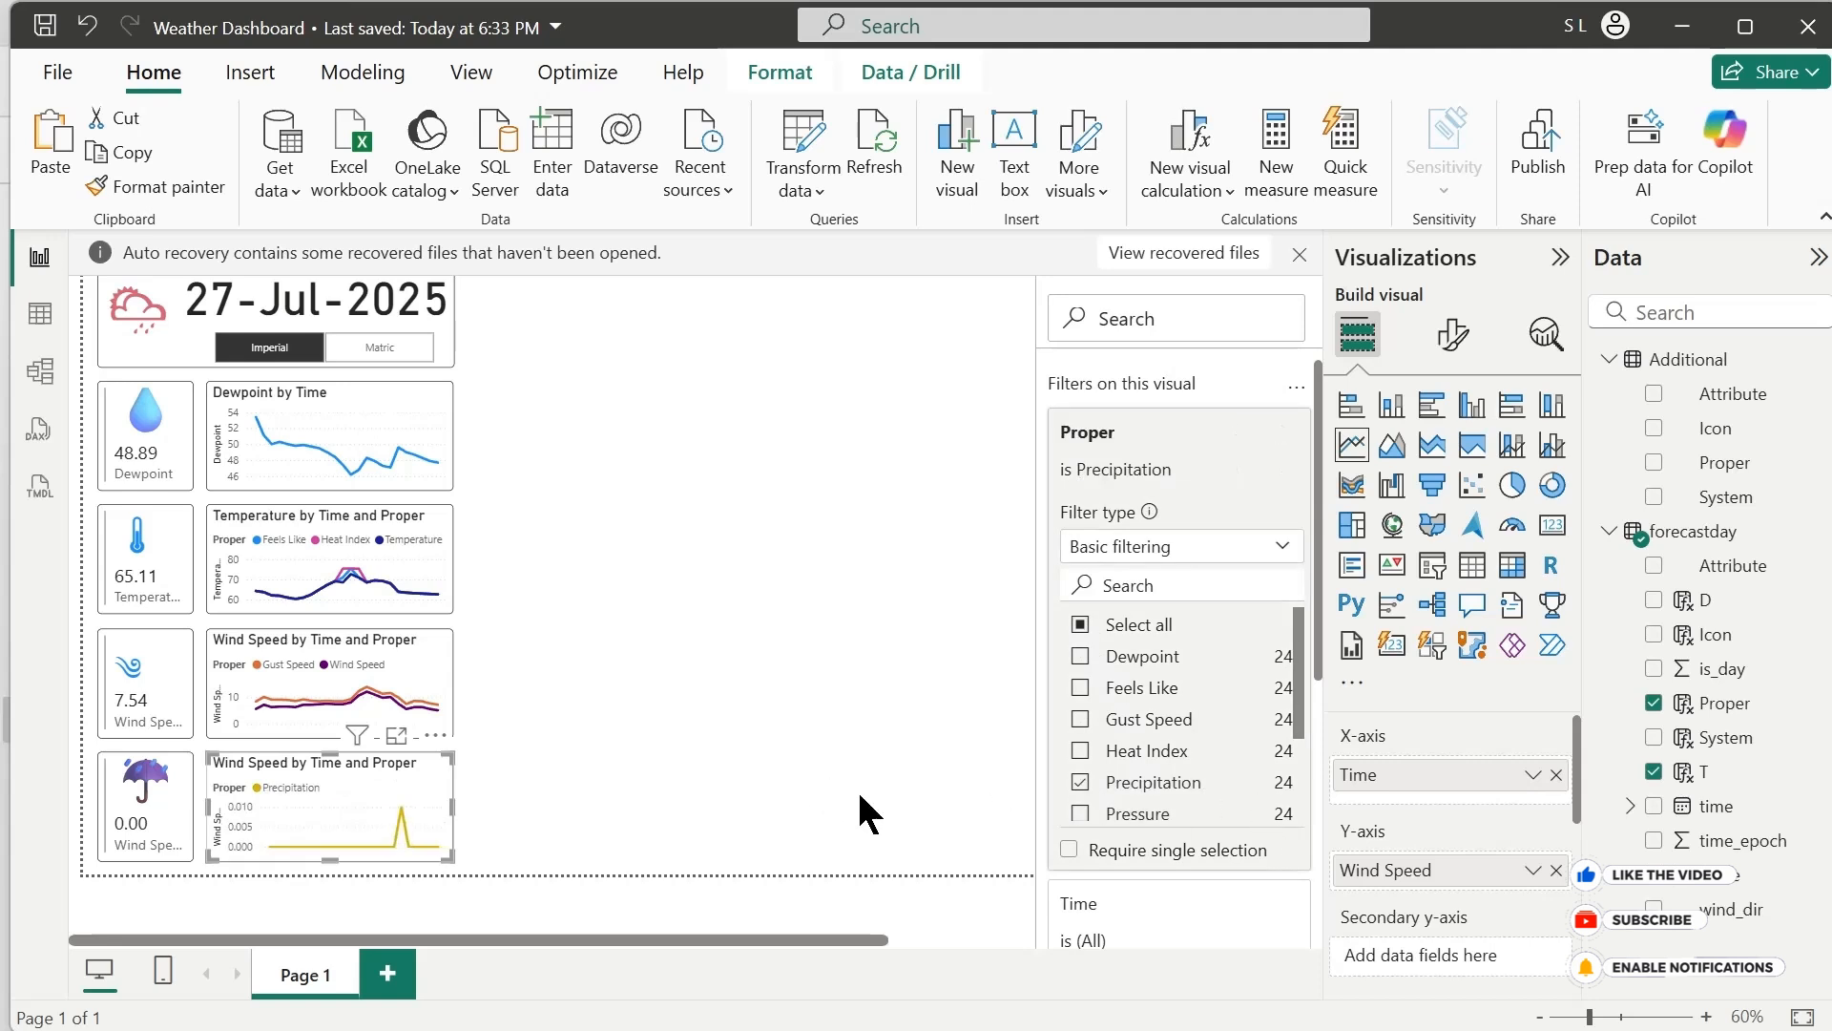
# Rename the new line chart's Y-axis field from Wind Speed to Precepitation for this visual
pyautogui.doubleClick(1402, 870)
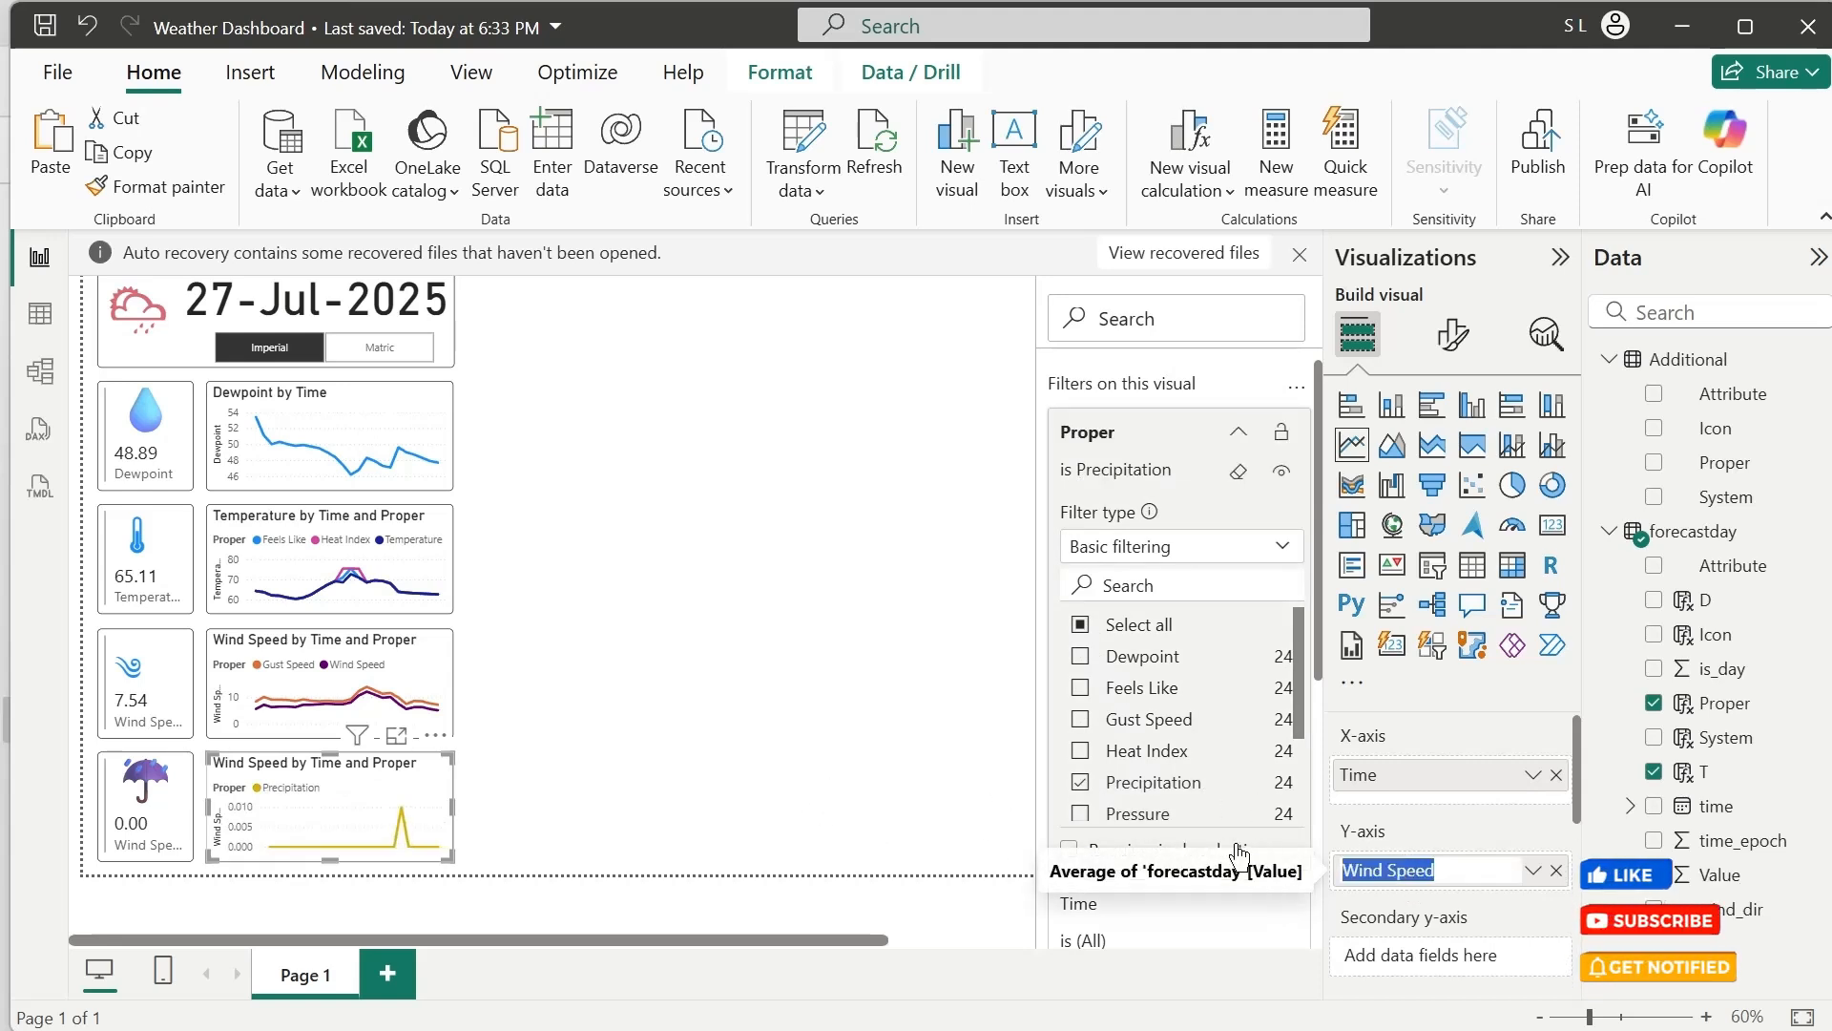
pyautogui.write('Prece')
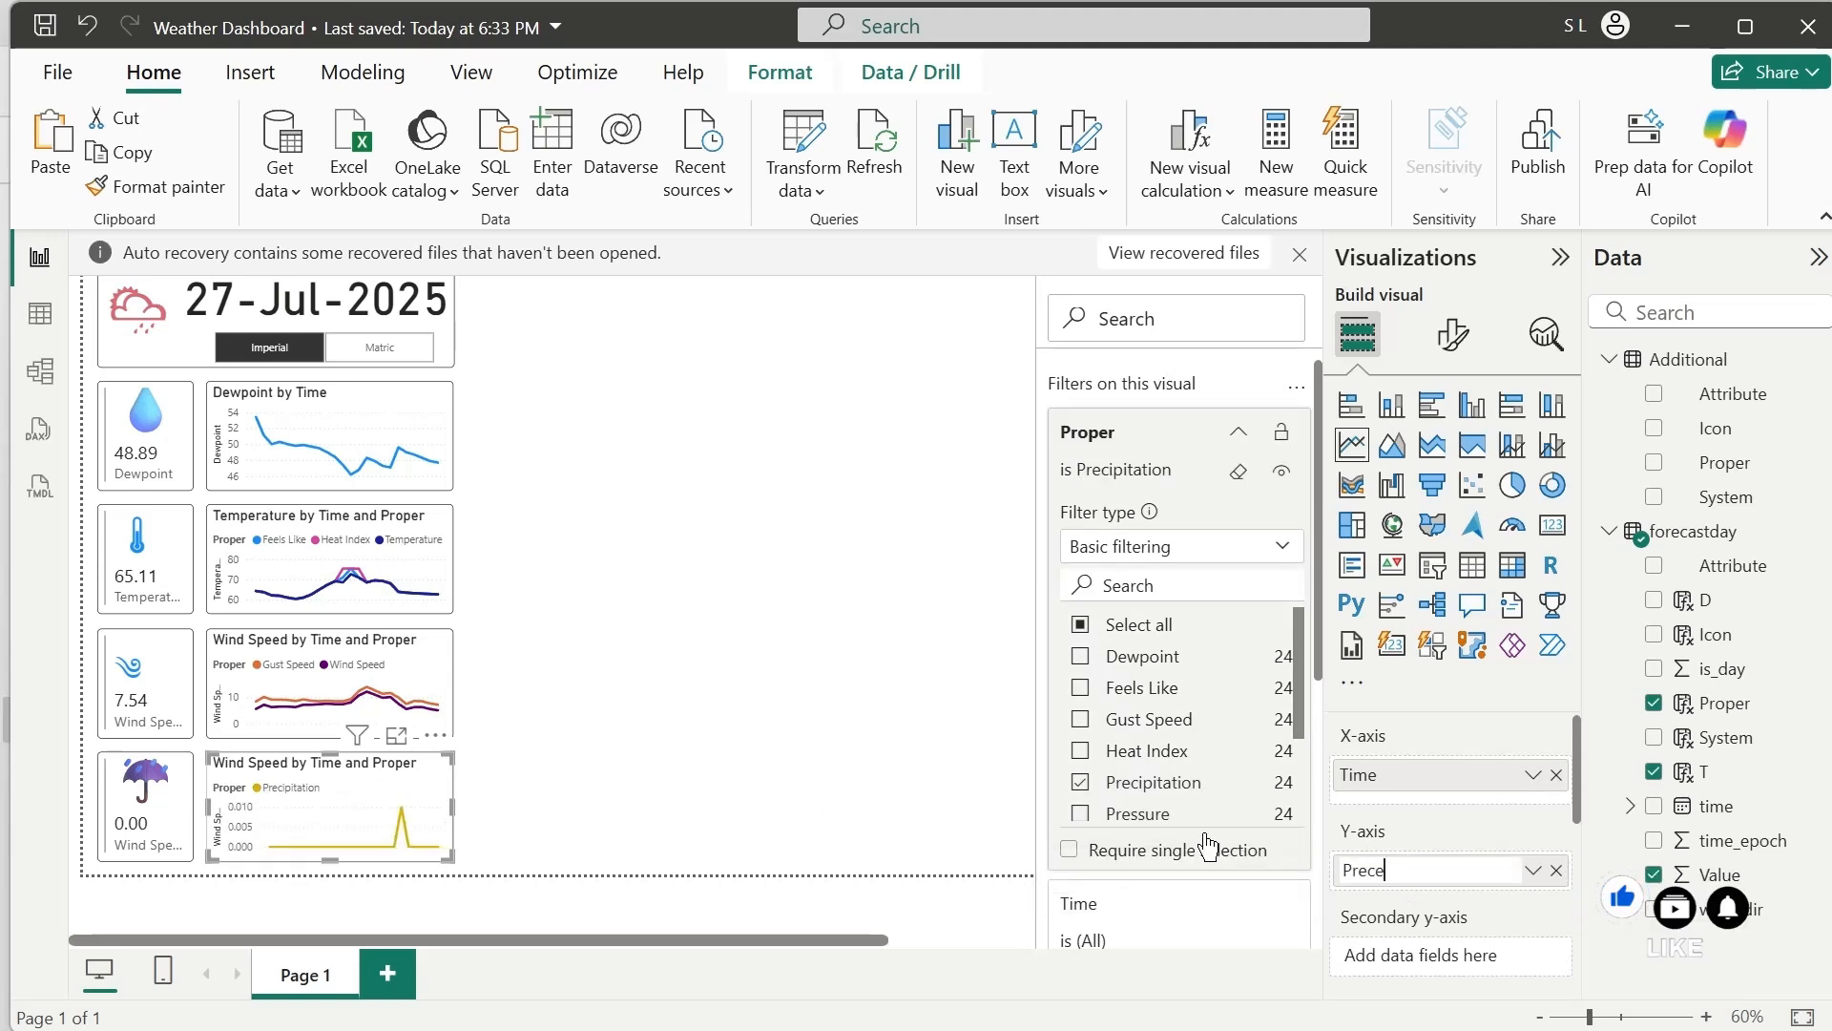
pyautogui.write('pitation')
pyautogui.press('Return')
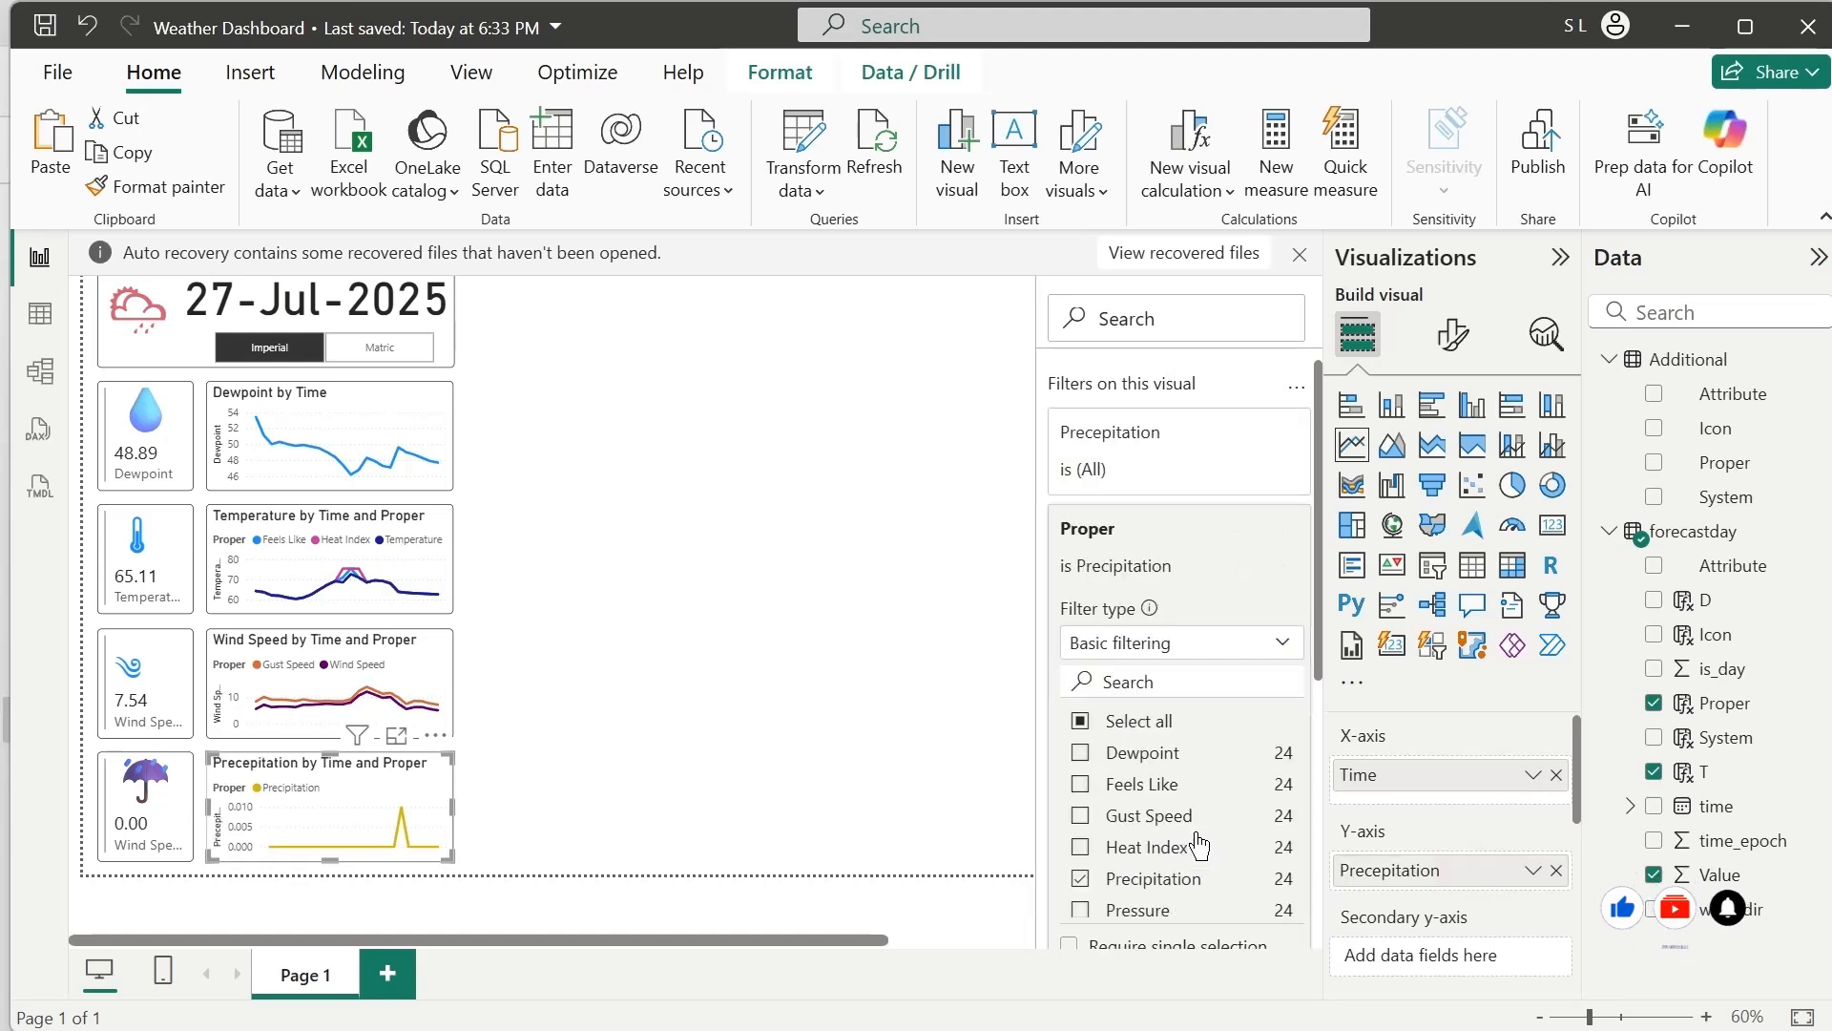
# Rename the fourth card's Wind Speed field to Precipitation for this visual
pyautogui.click(177, 845)
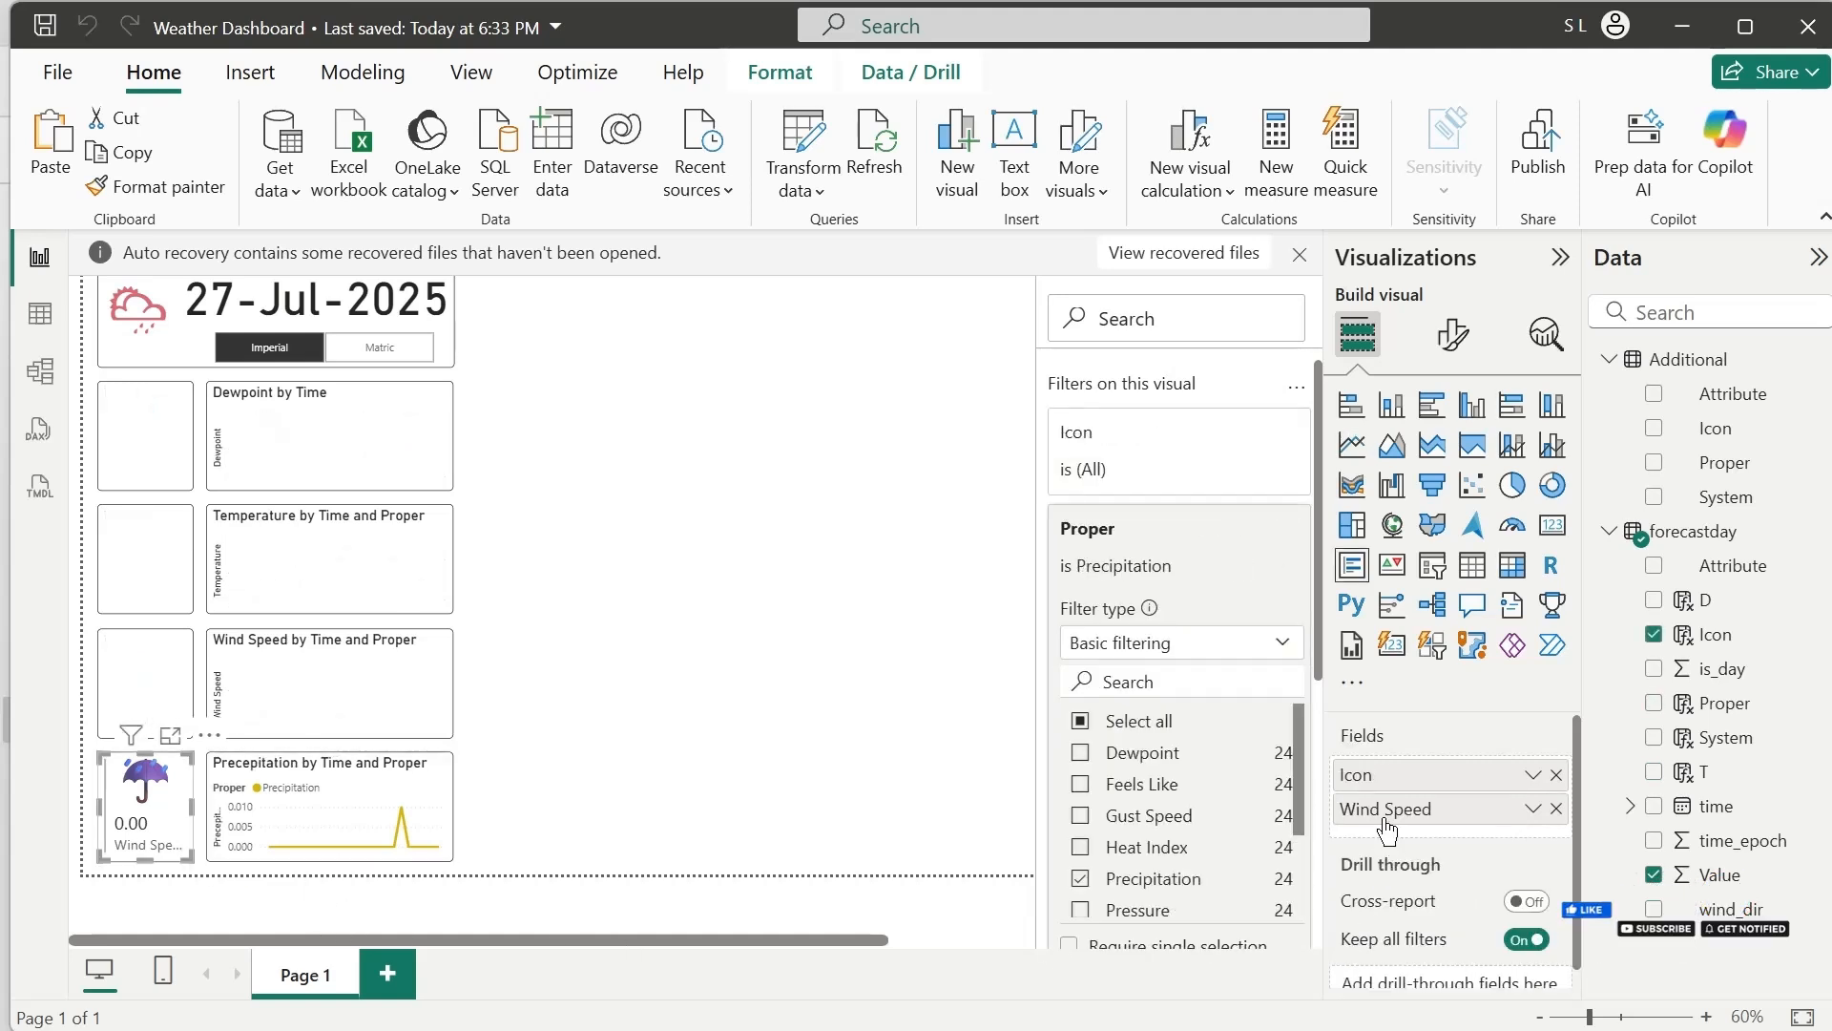
pyautogui.doubleClick(1383, 816)
pyautogui.hotkey('ctrl', 'a')
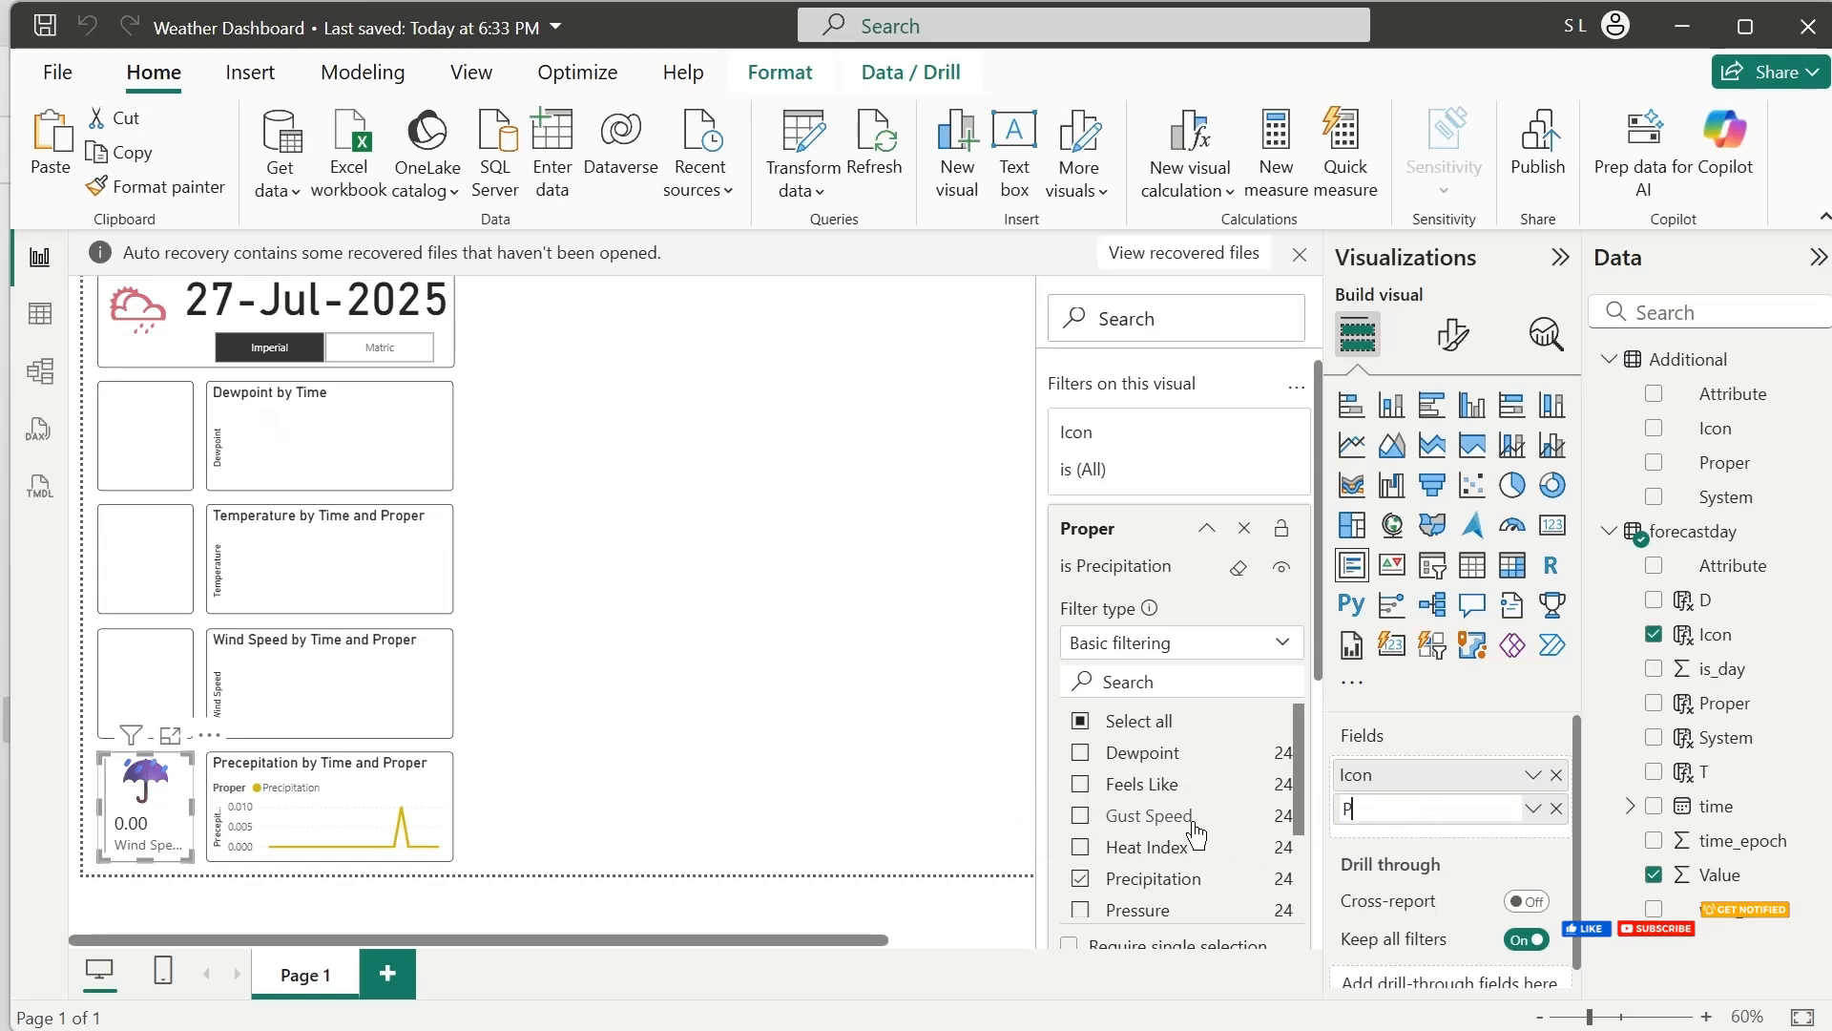
pyautogui.write('Precipit')
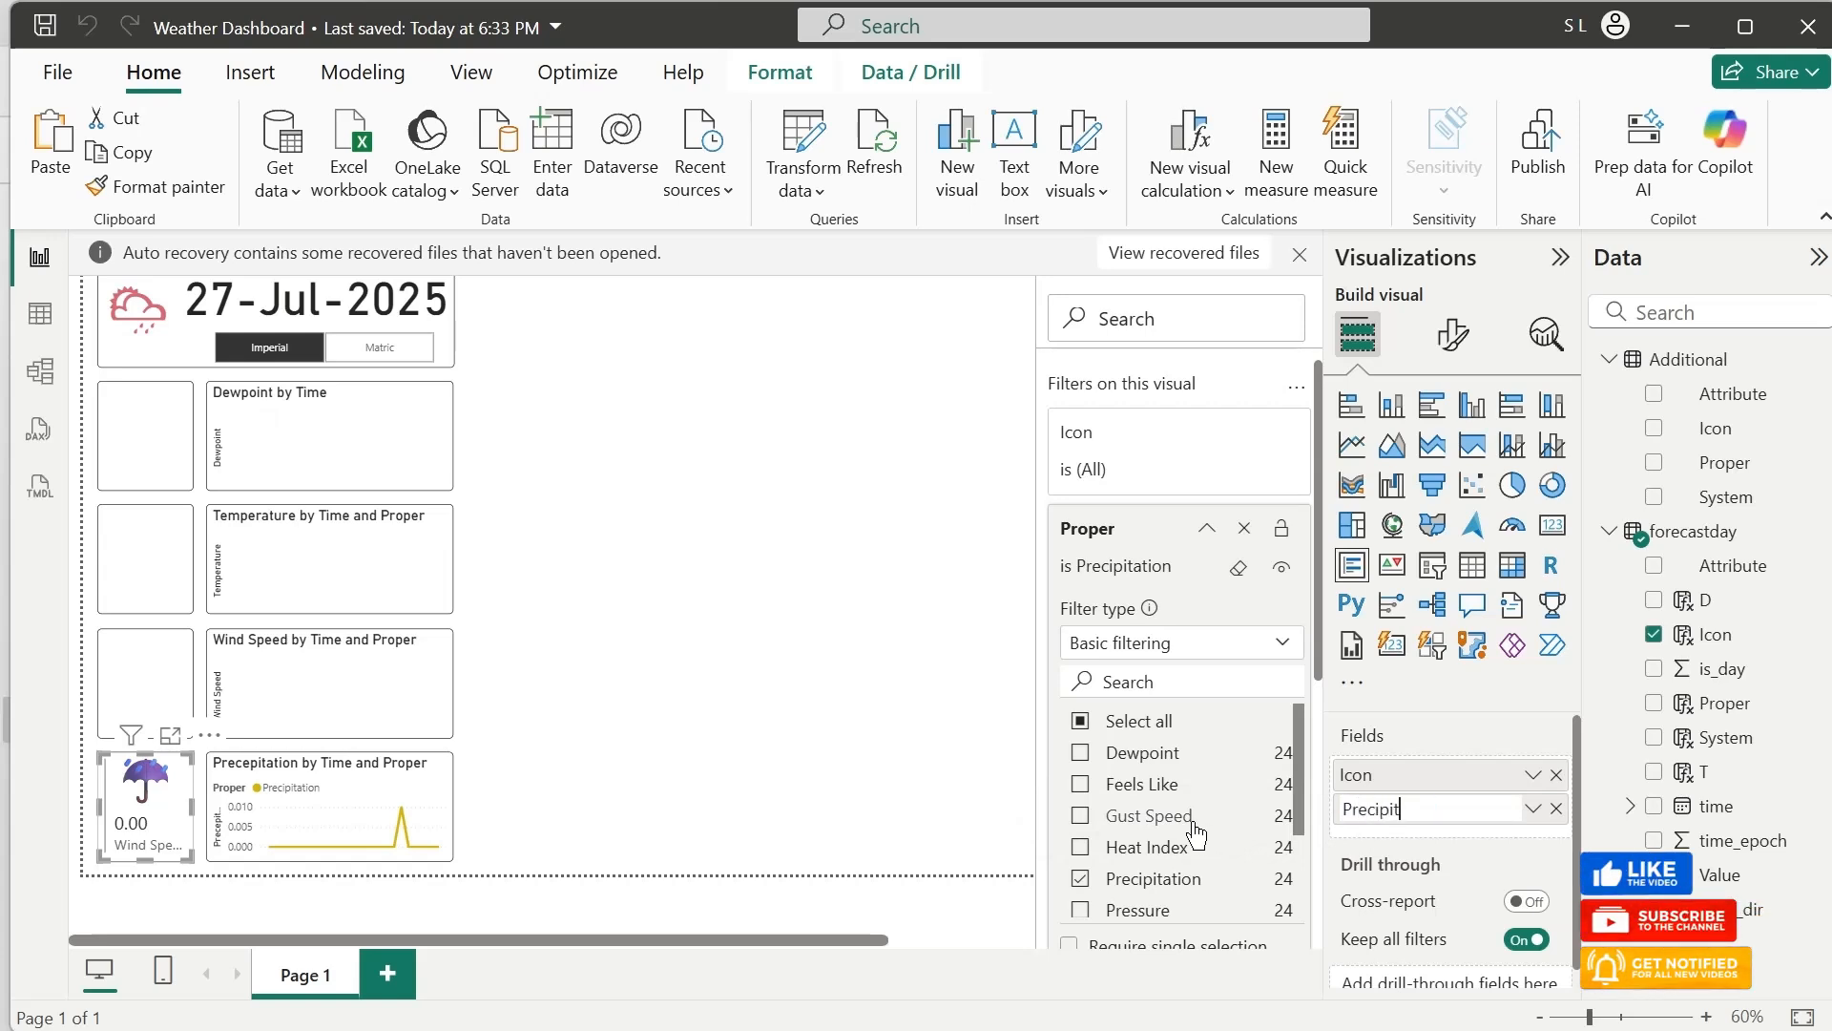
pyautogui.write('ation')
pyautogui.press('Return')
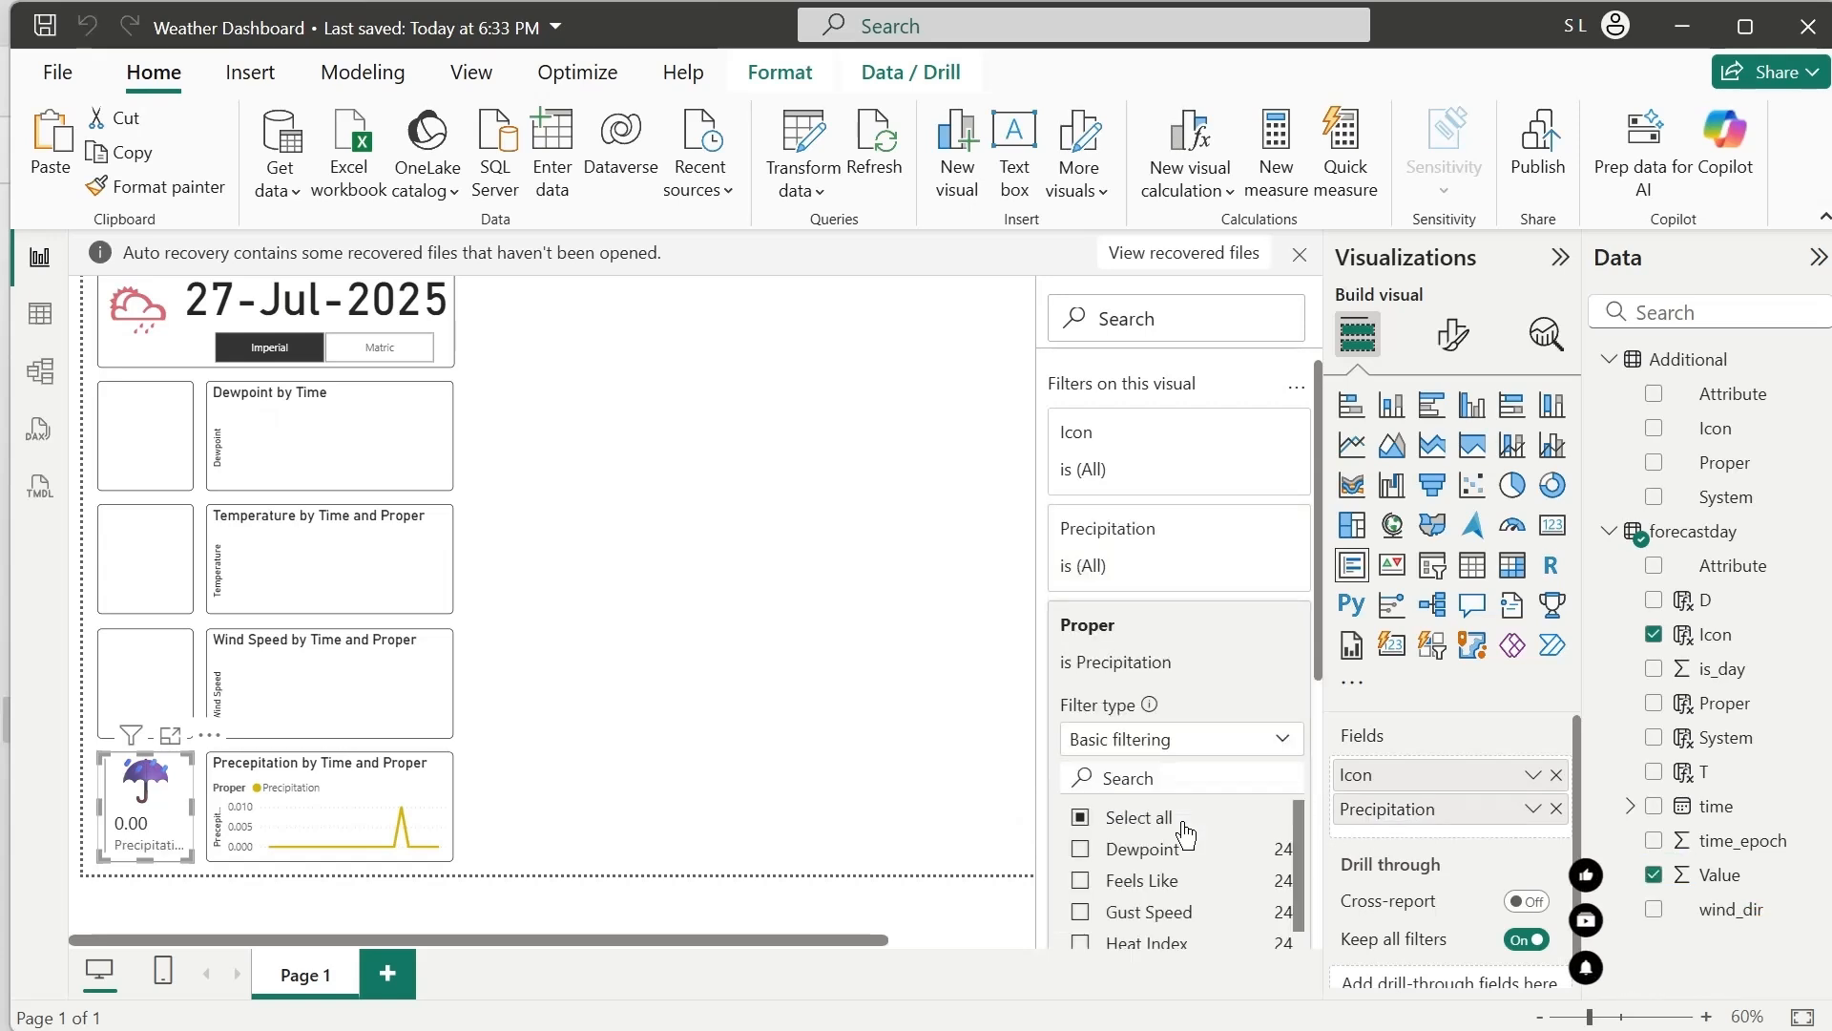
pyautogui.click(671, 685)
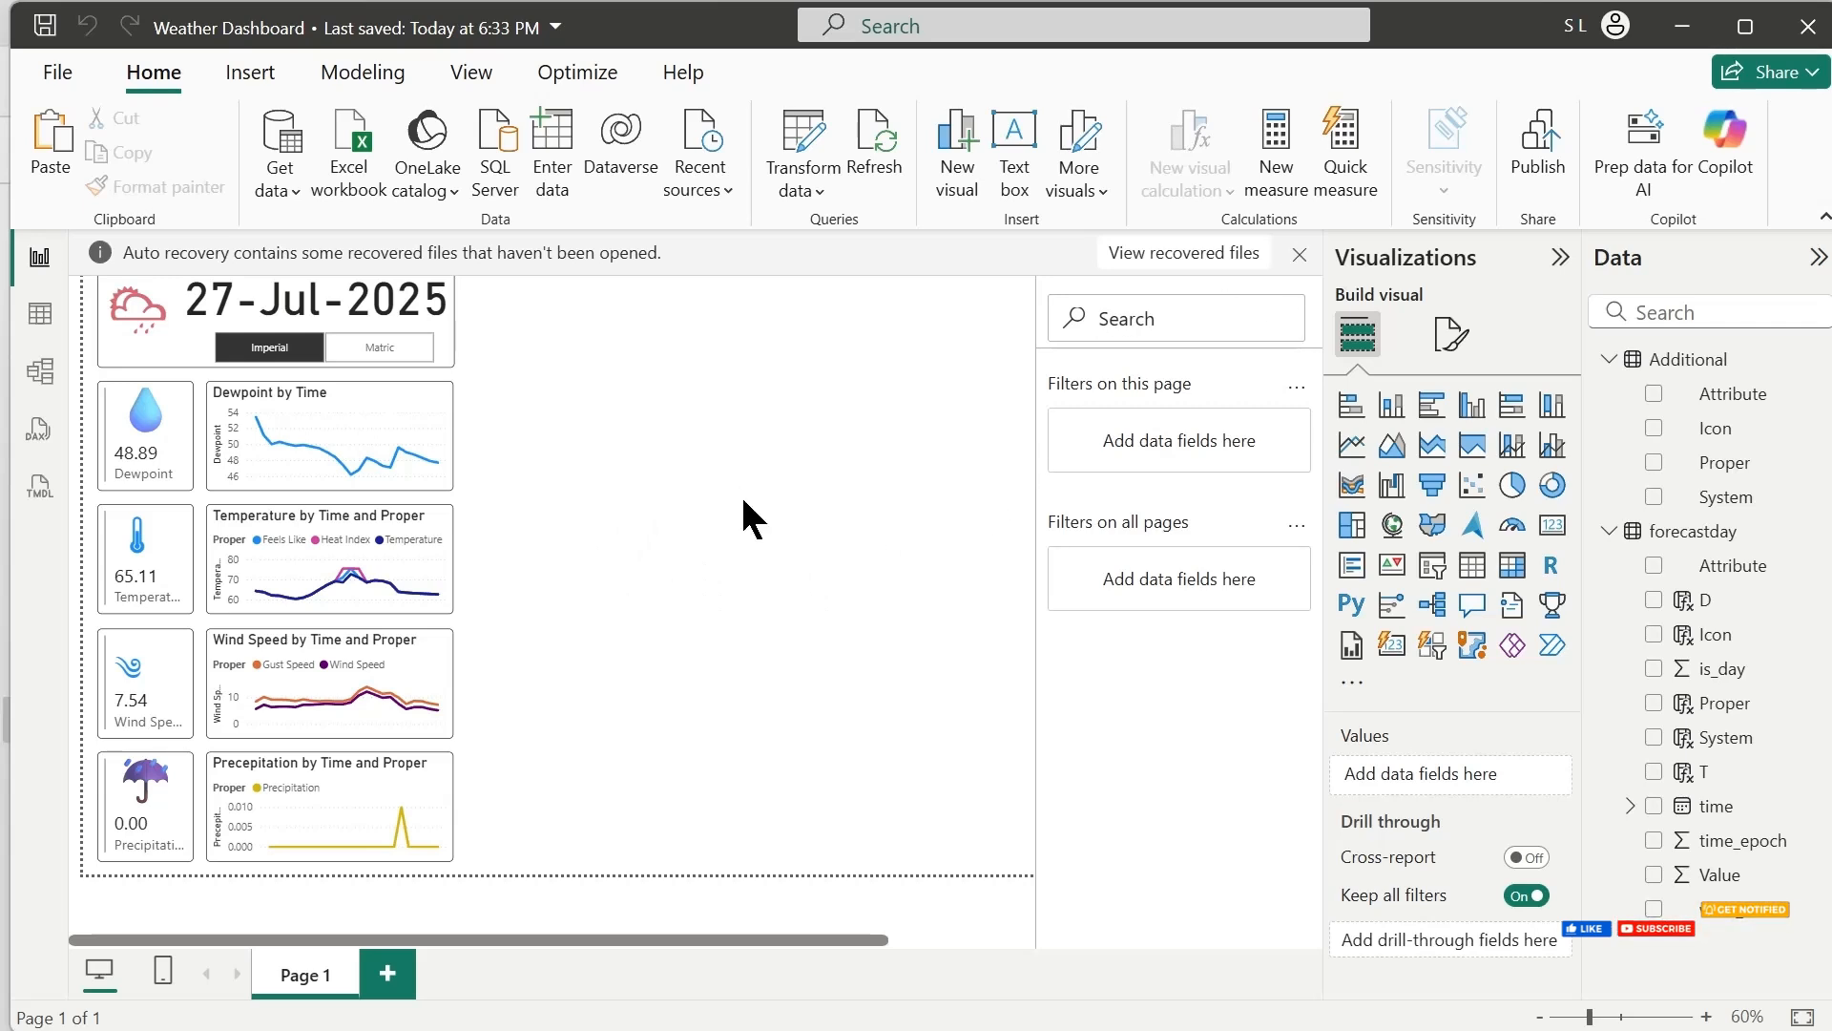
# Duplicate the Dewpoint card into the empty area near the page's upper edge and dismiss the auto-recovery notice, choosing to remove the recovered files
pyautogui.click(155, 474)
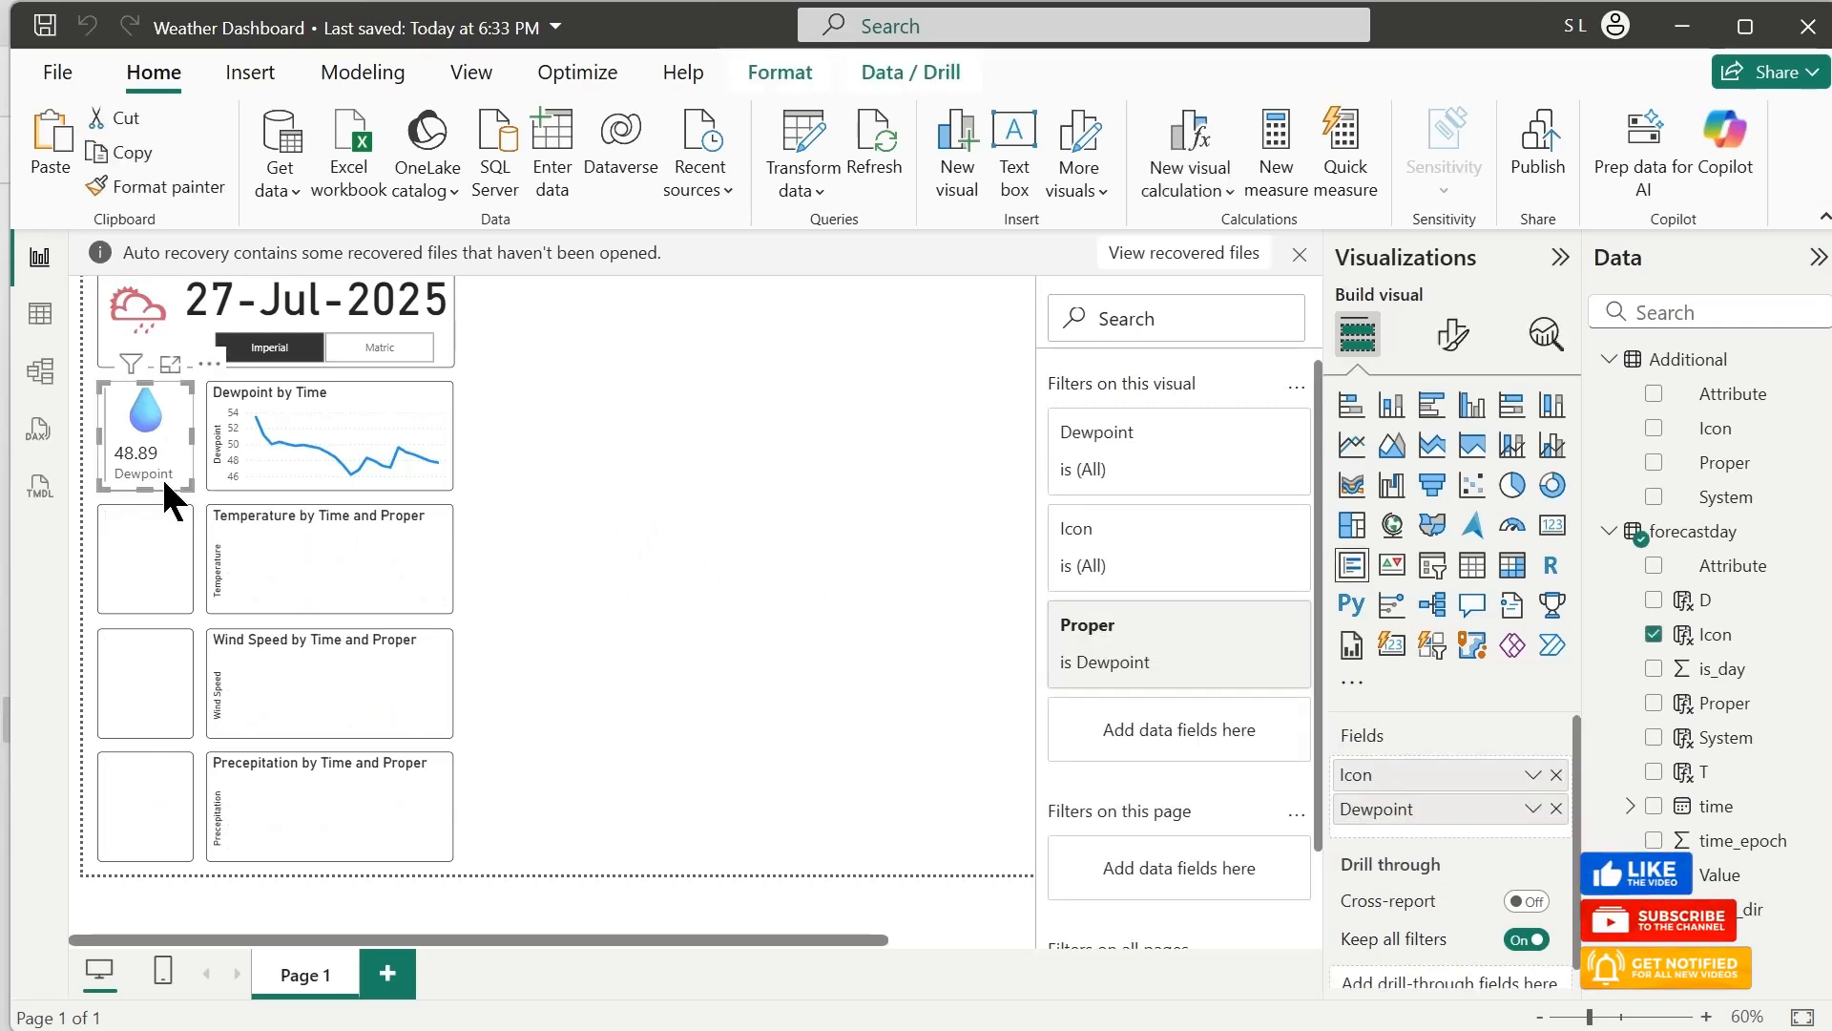
pyautogui.moveTo(163, 476); pyautogui.dragTo(706, 378)
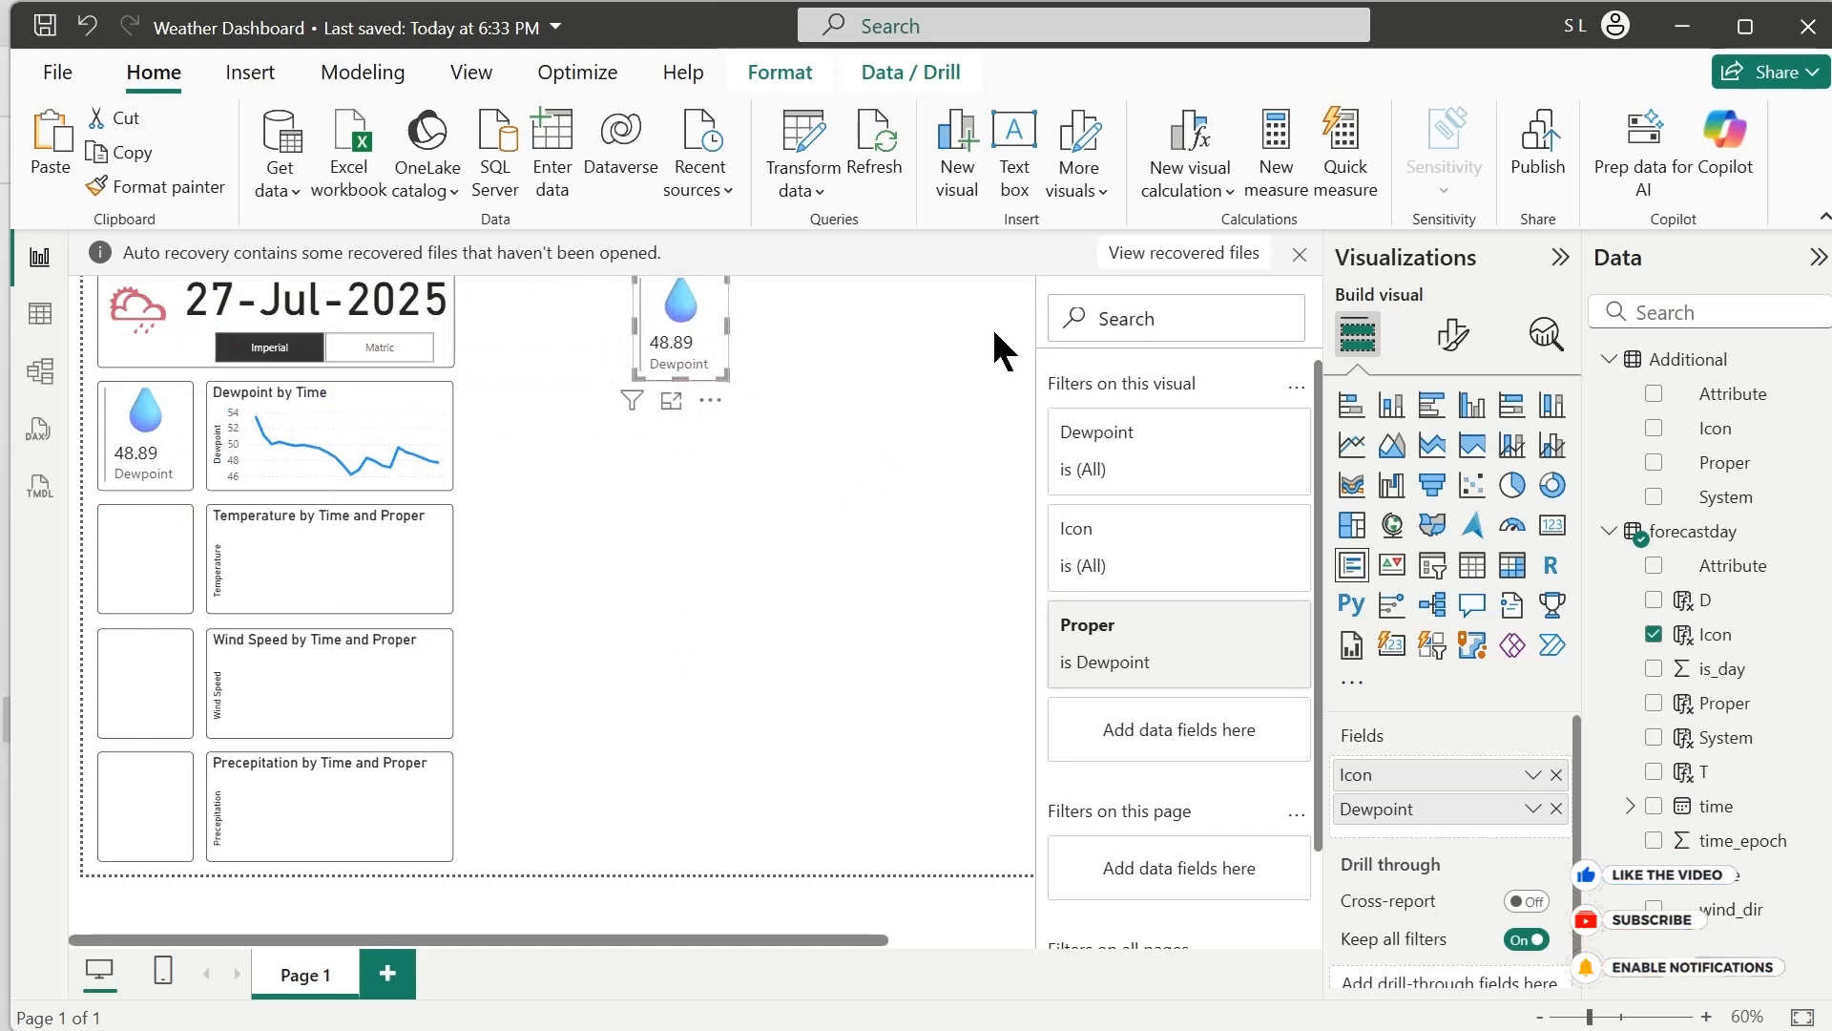
pyautogui.click(1300, 253)
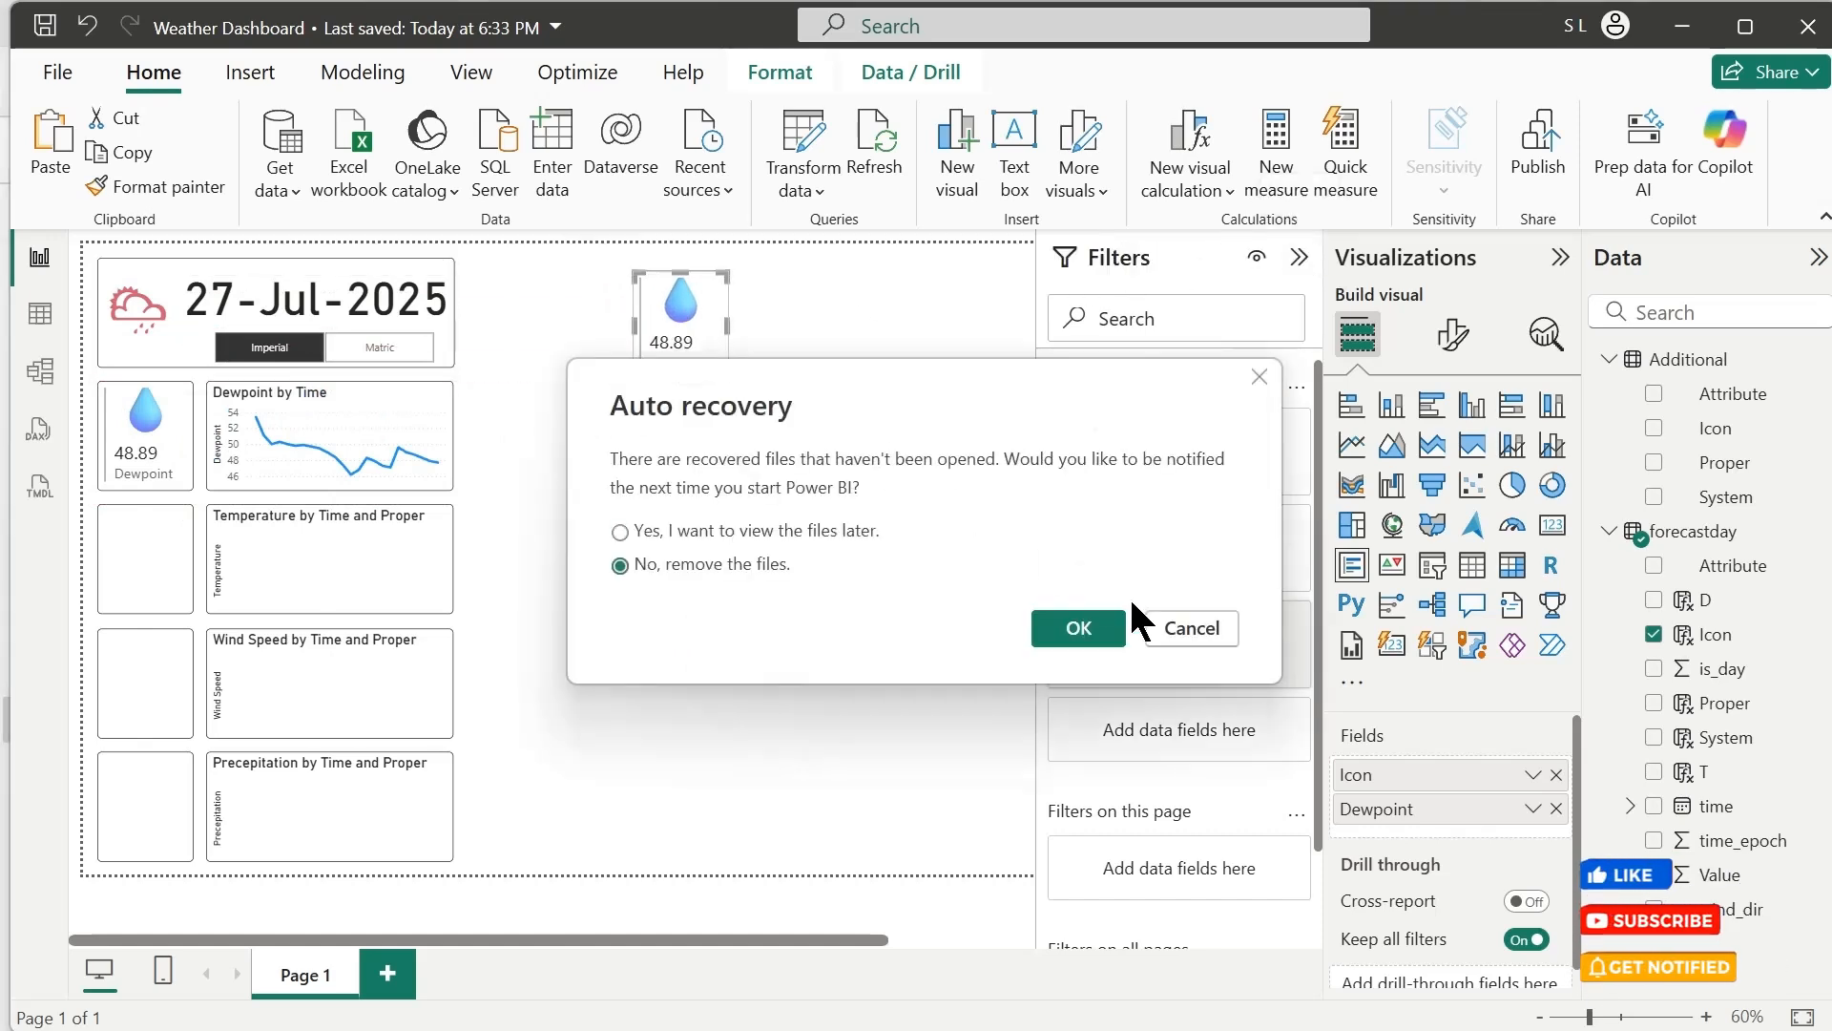
pyautogui.click(1076, 628)
# Align the copied Dewpoint card with the date header and place it immediately beside the header
pyautogui.moveTo(720, 329); pyautogui.dragTo(714, 295)
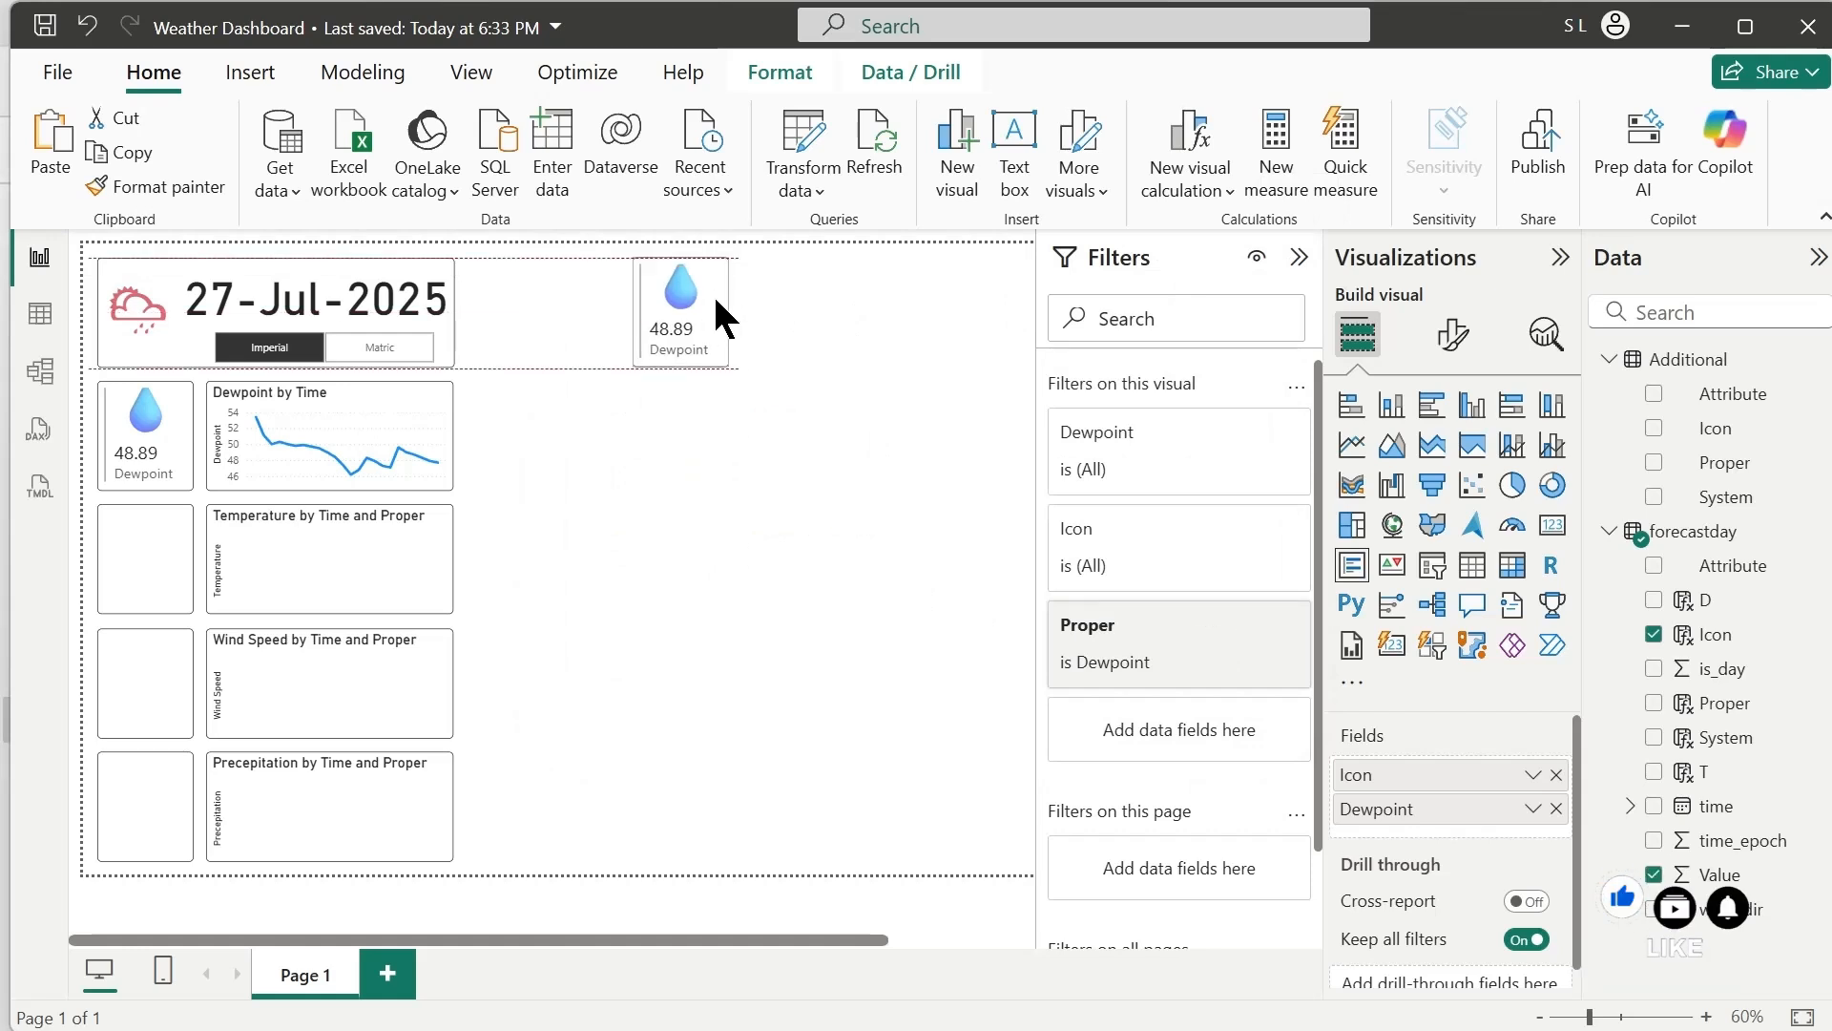
pyautogui.click(894, 461)
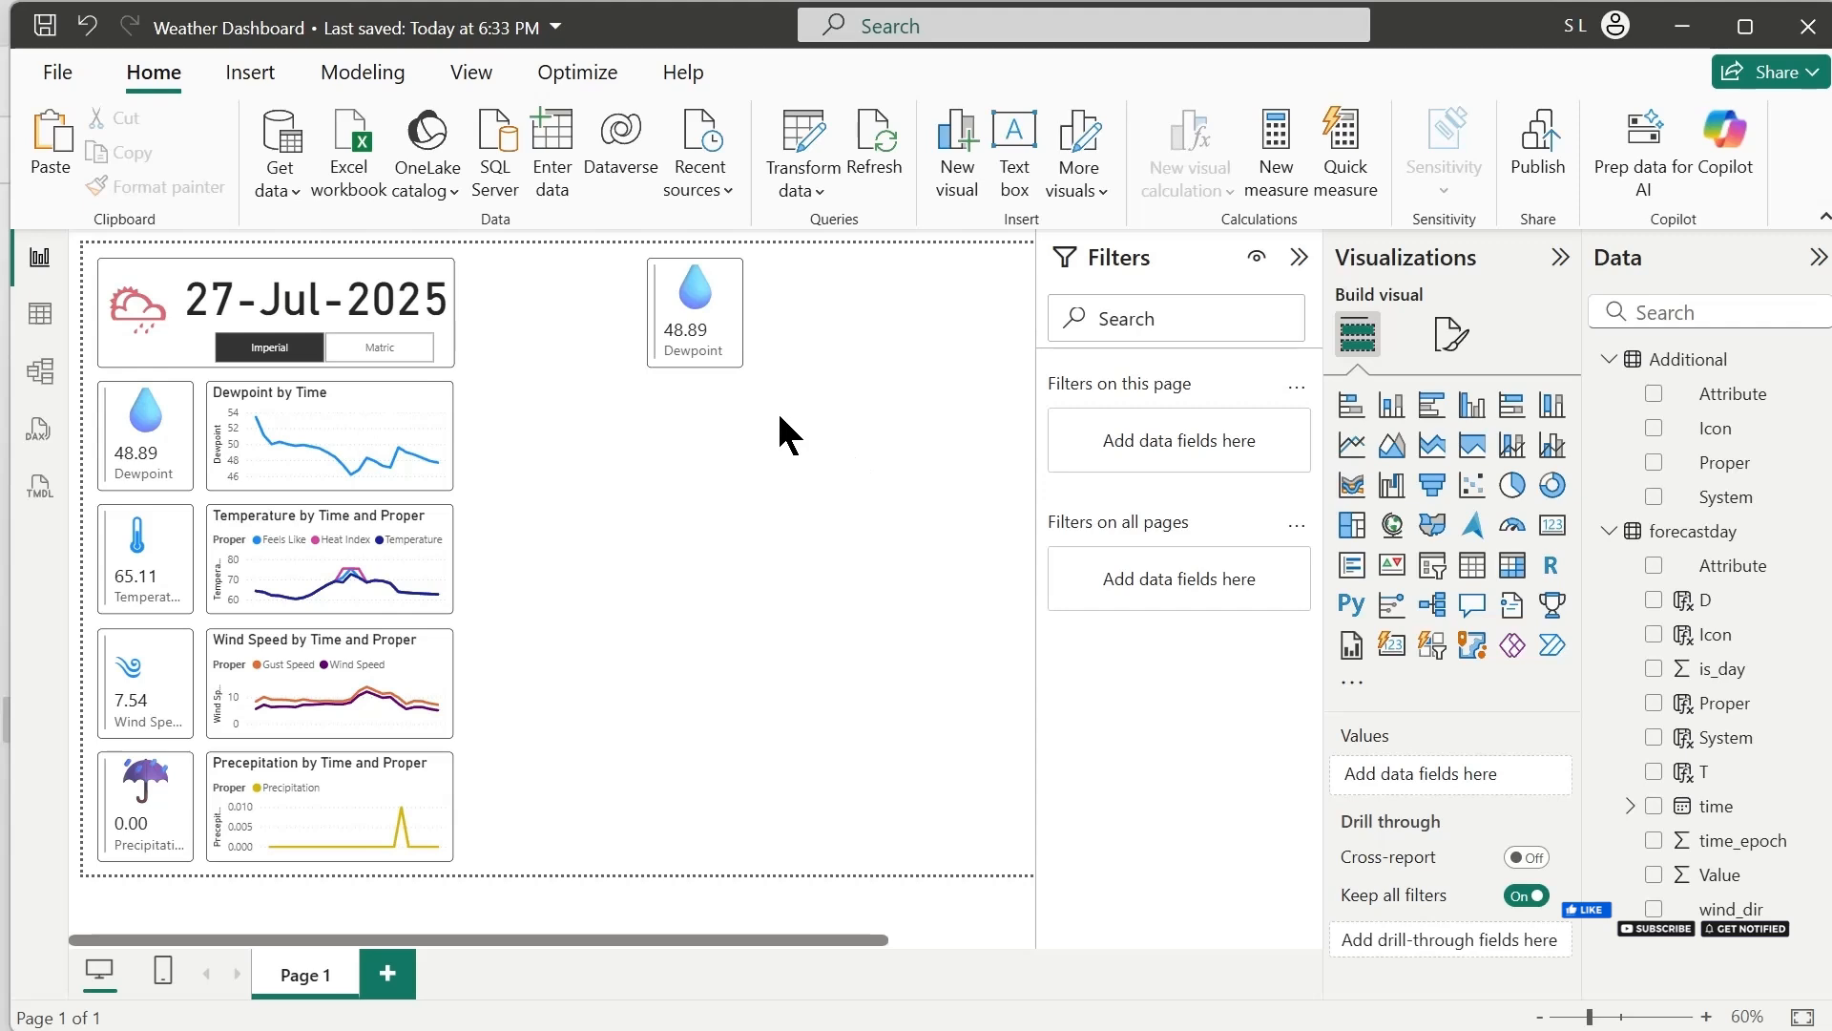
pyautogui.click(740, 352)
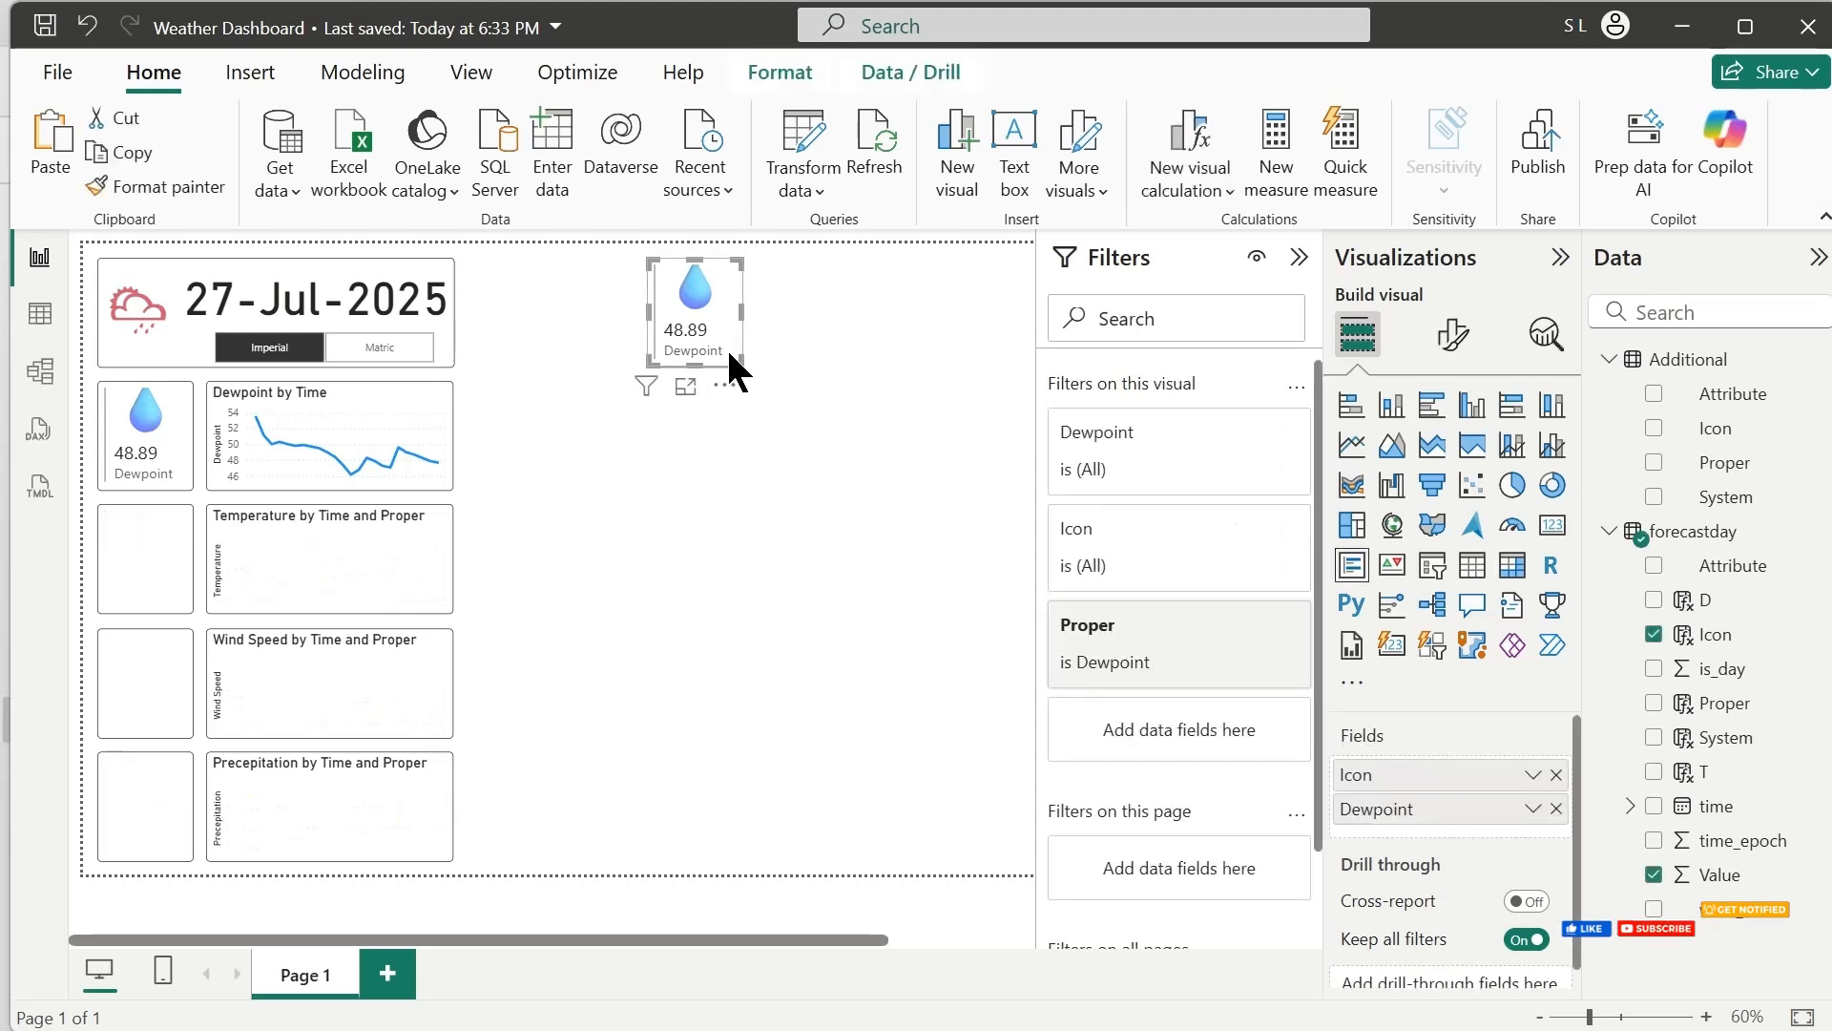
pyautogui.moveTo(729, 353); pyautogui.dragTo(550, 341)
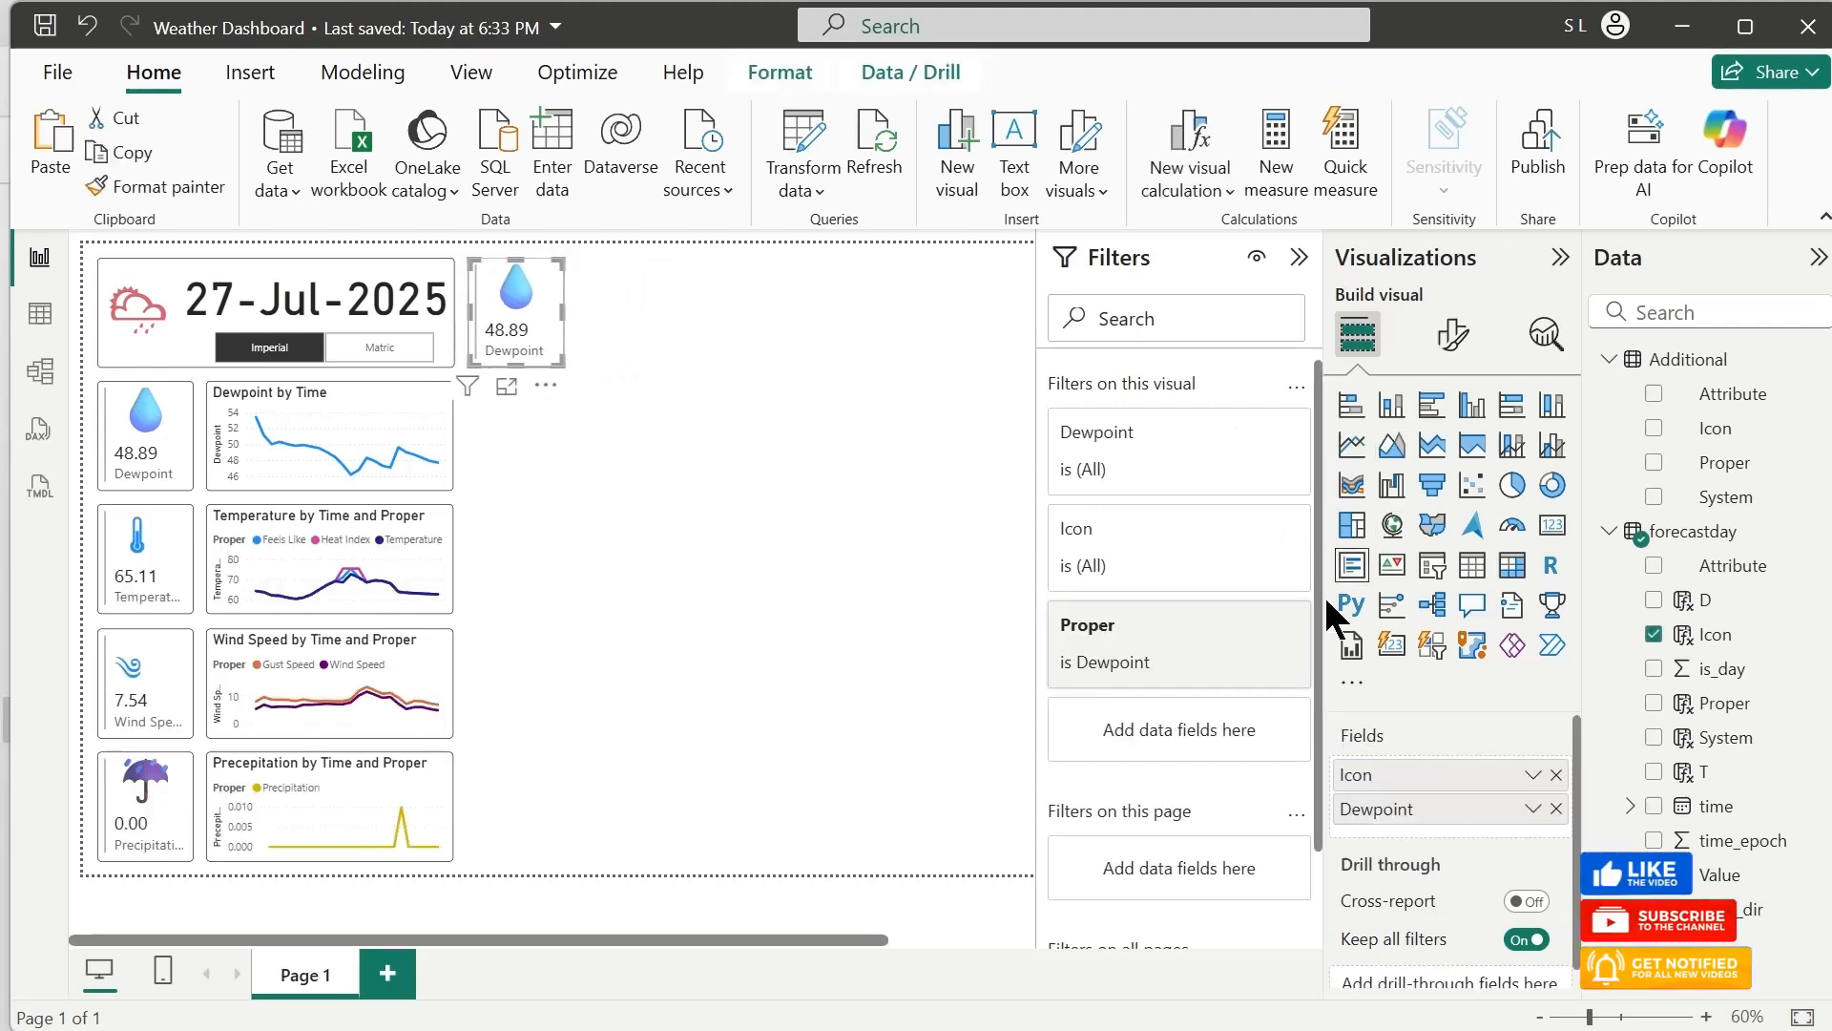
# Change the copied Dewpoint card's Proper filter so that only Pressure is selected
pyautogui.click(1205, 625)
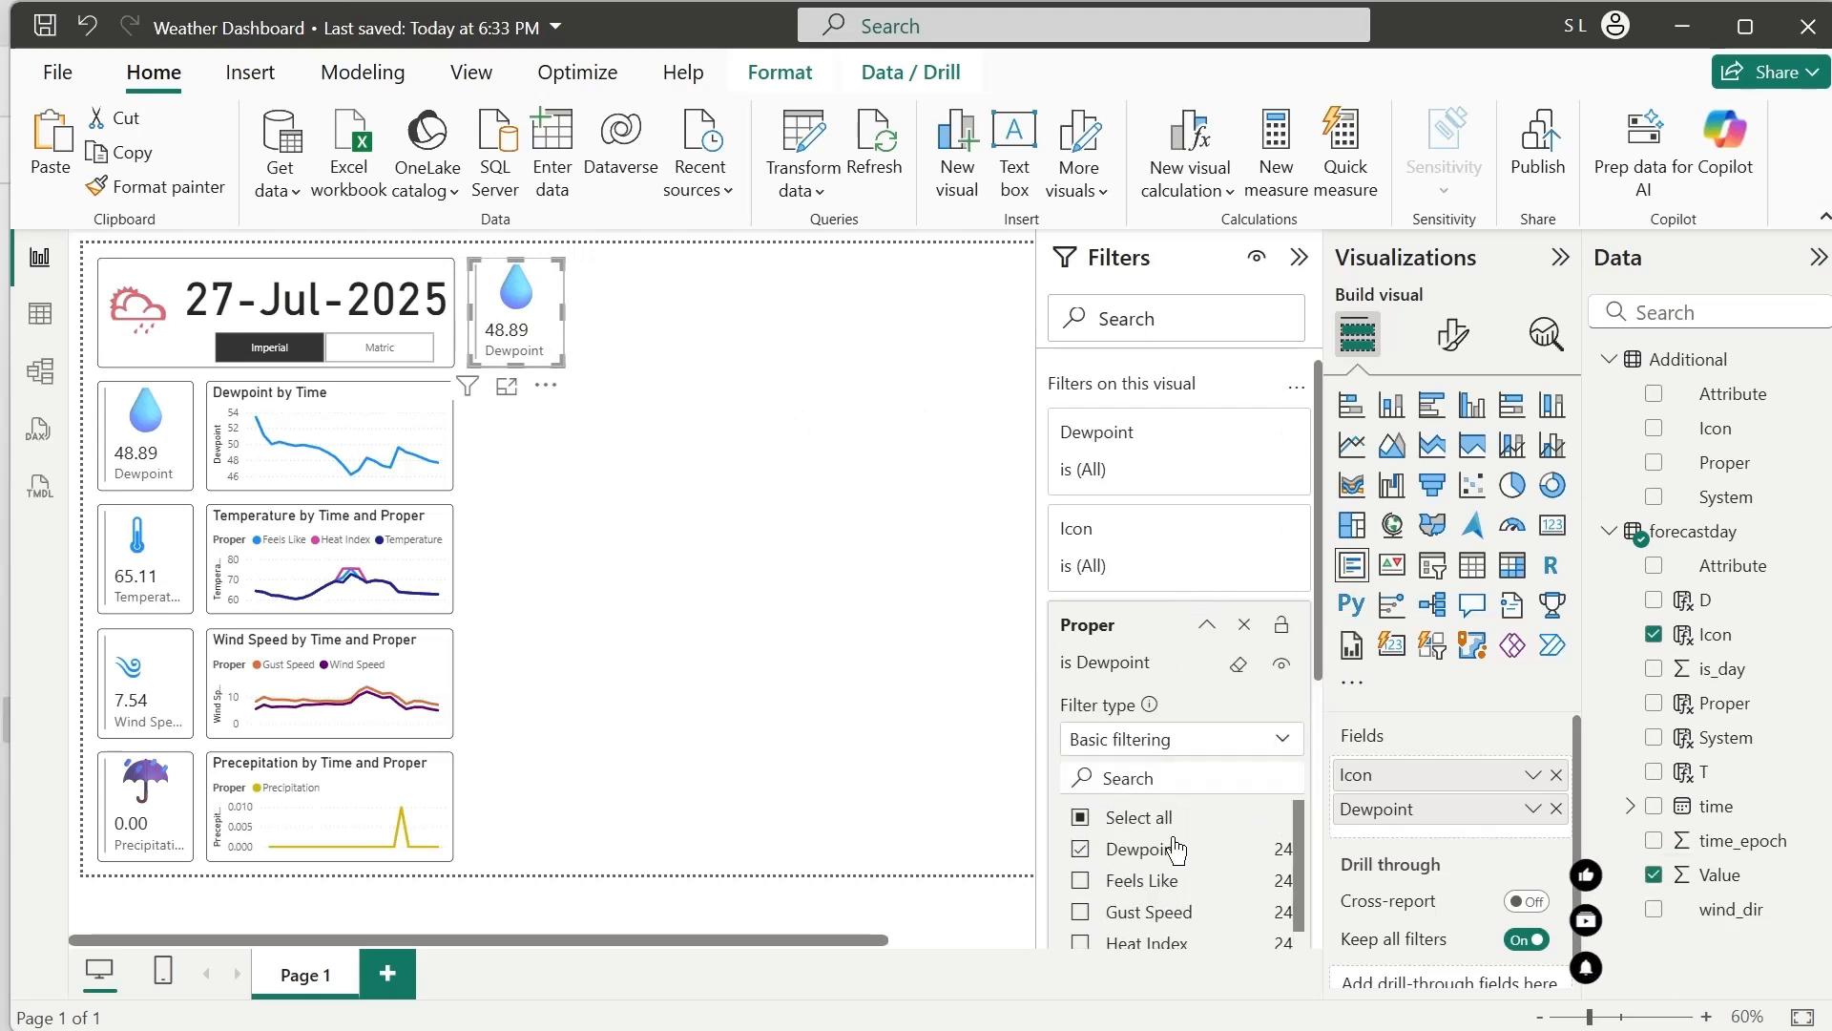
pyautogui.click(1081, 819)
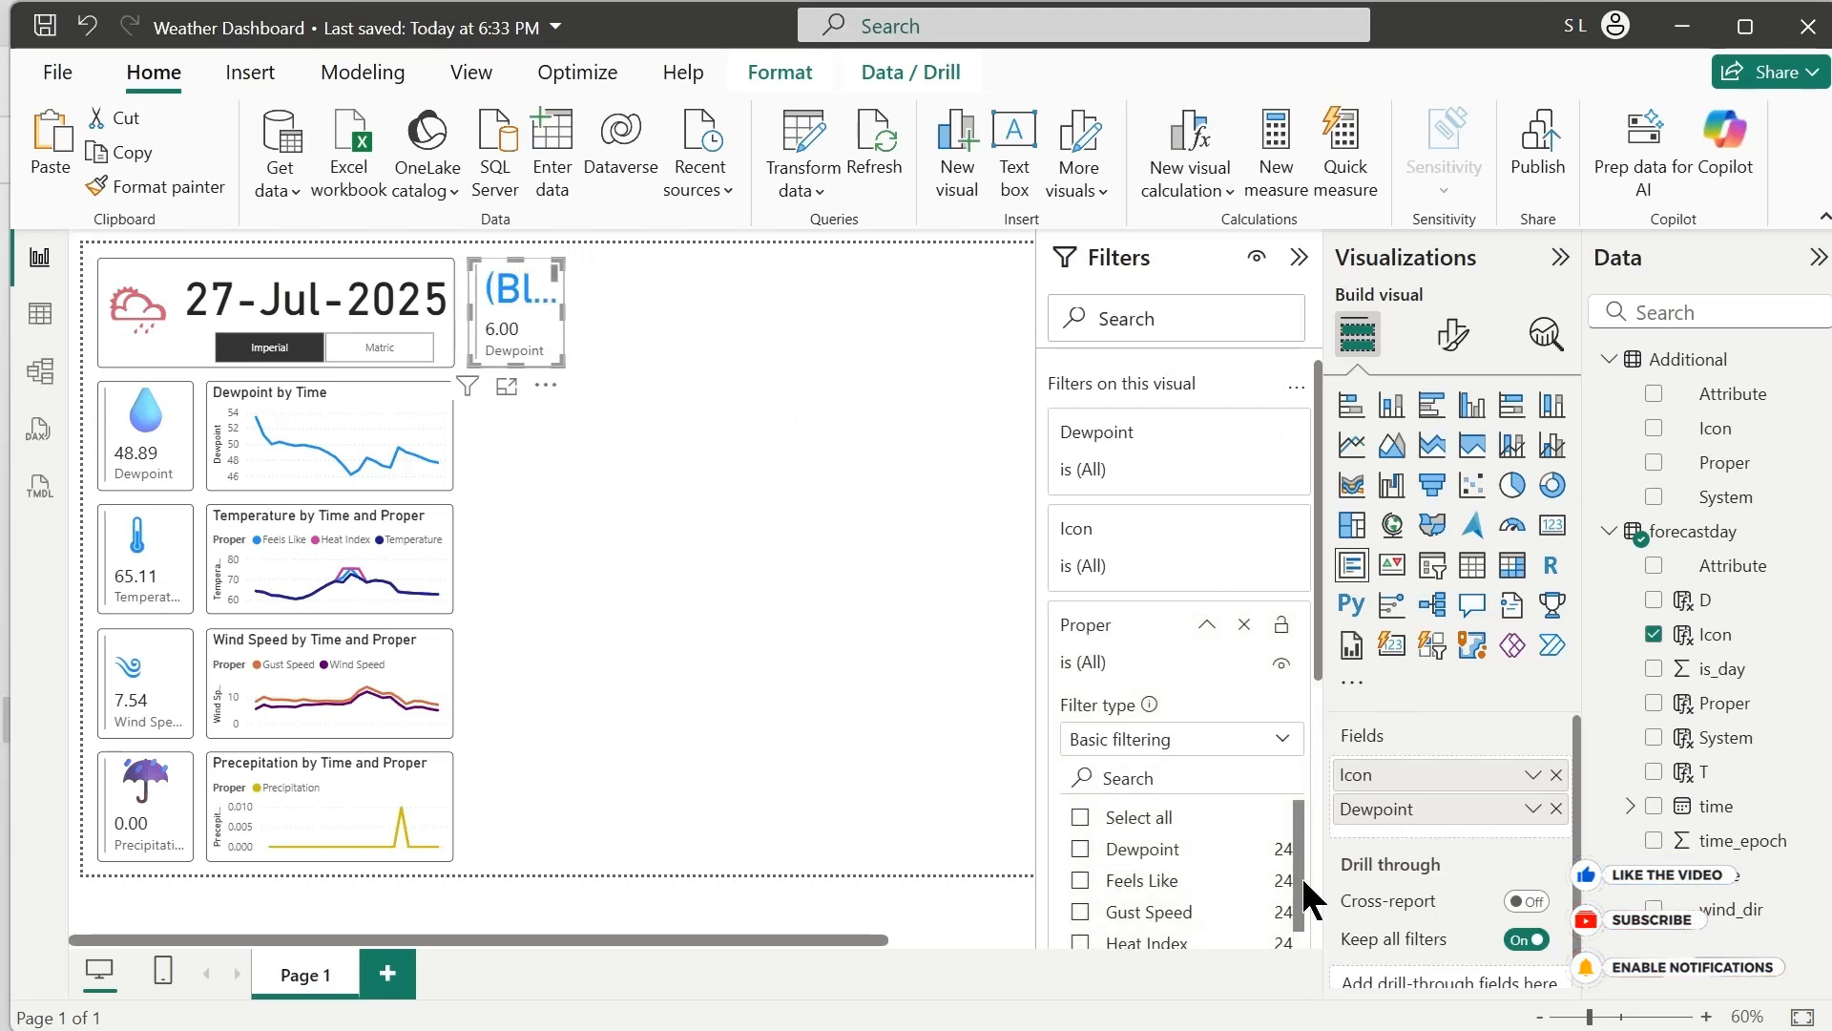
pyautogui.scroll(-2, 1302, 907)
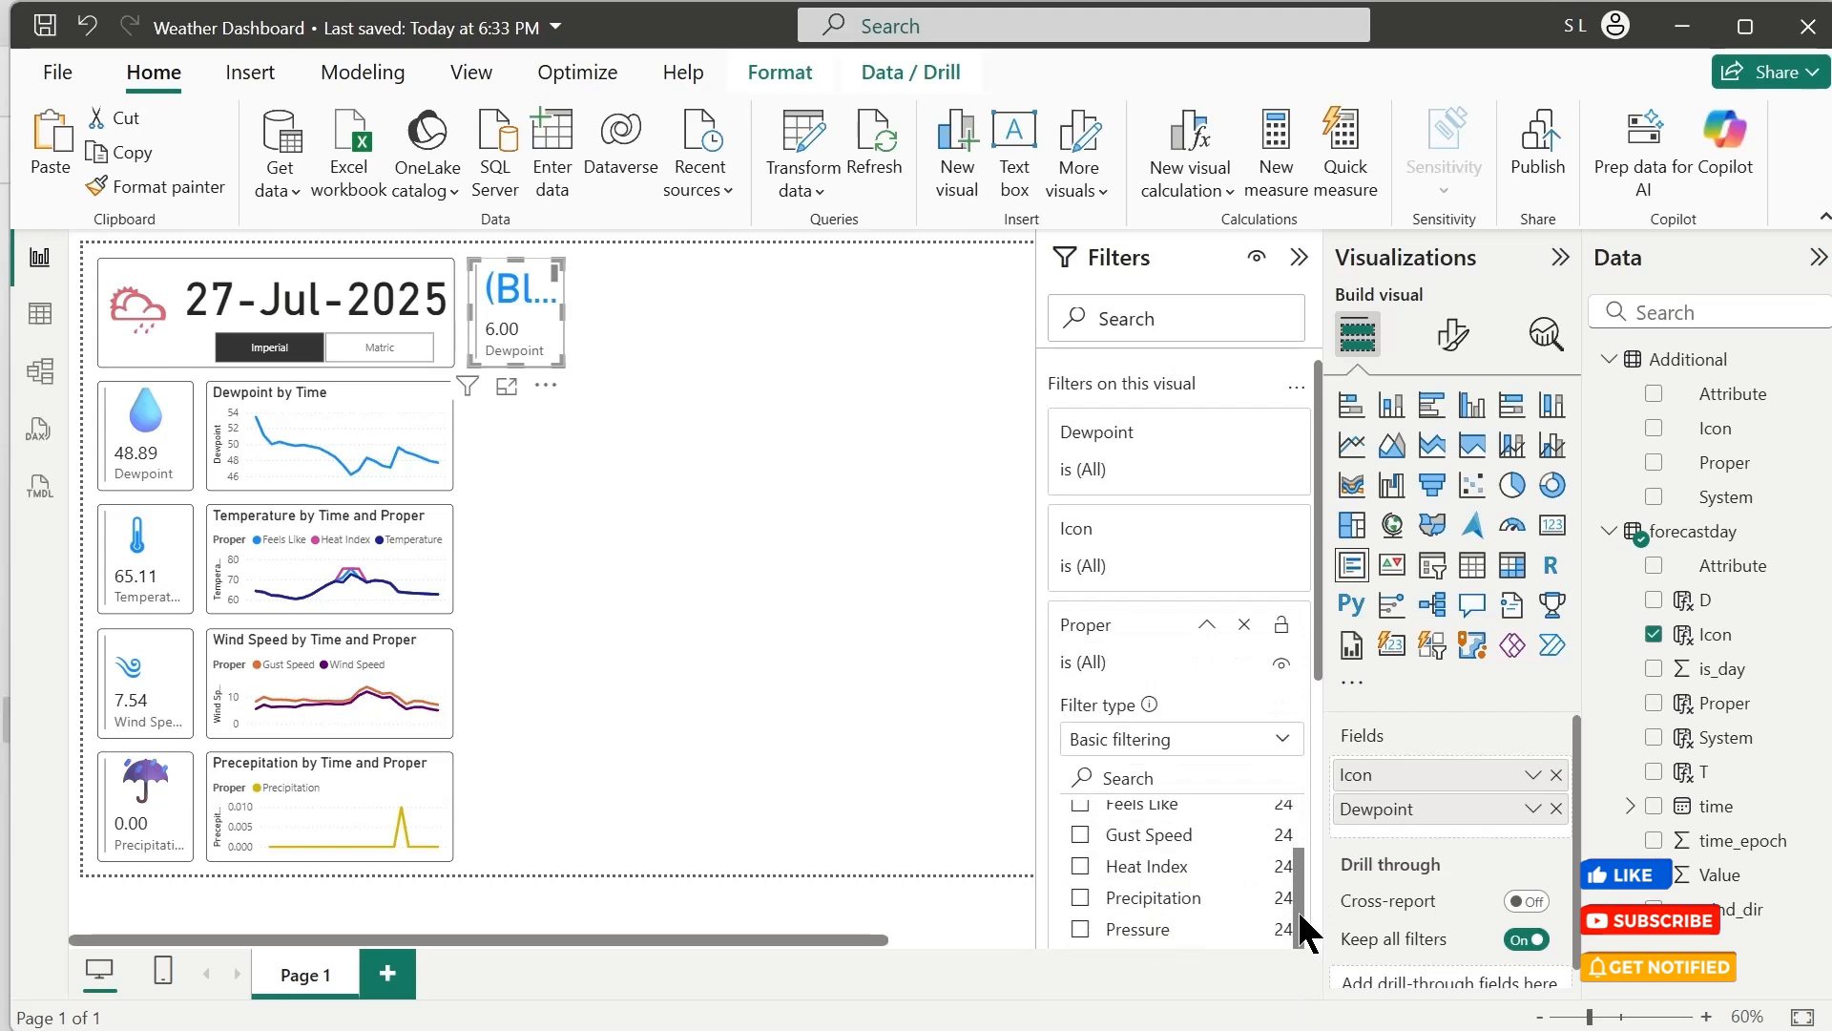
pyautogui.scroll(-2, 1302, 925)
pyautogui.click(1080, 874)
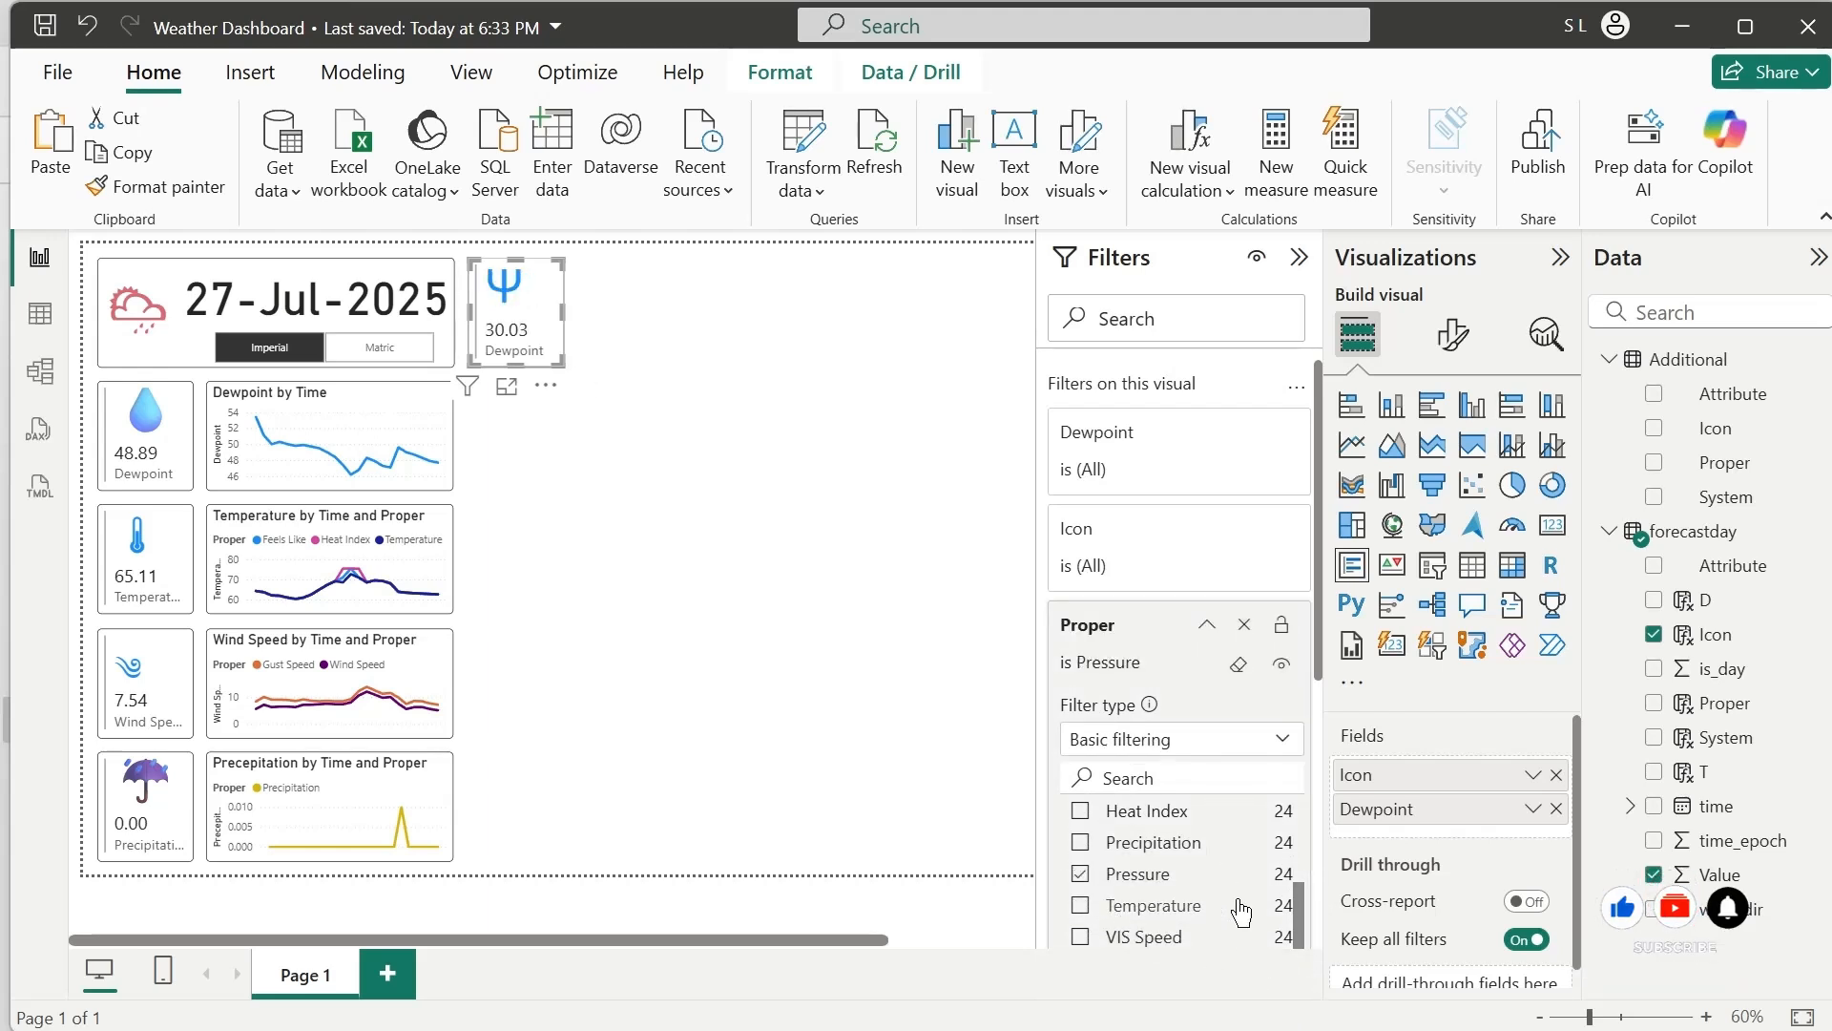
pyautogui.scroll(-5, 1231, 840)
pyautogui.scroll(3, 1260, 668)
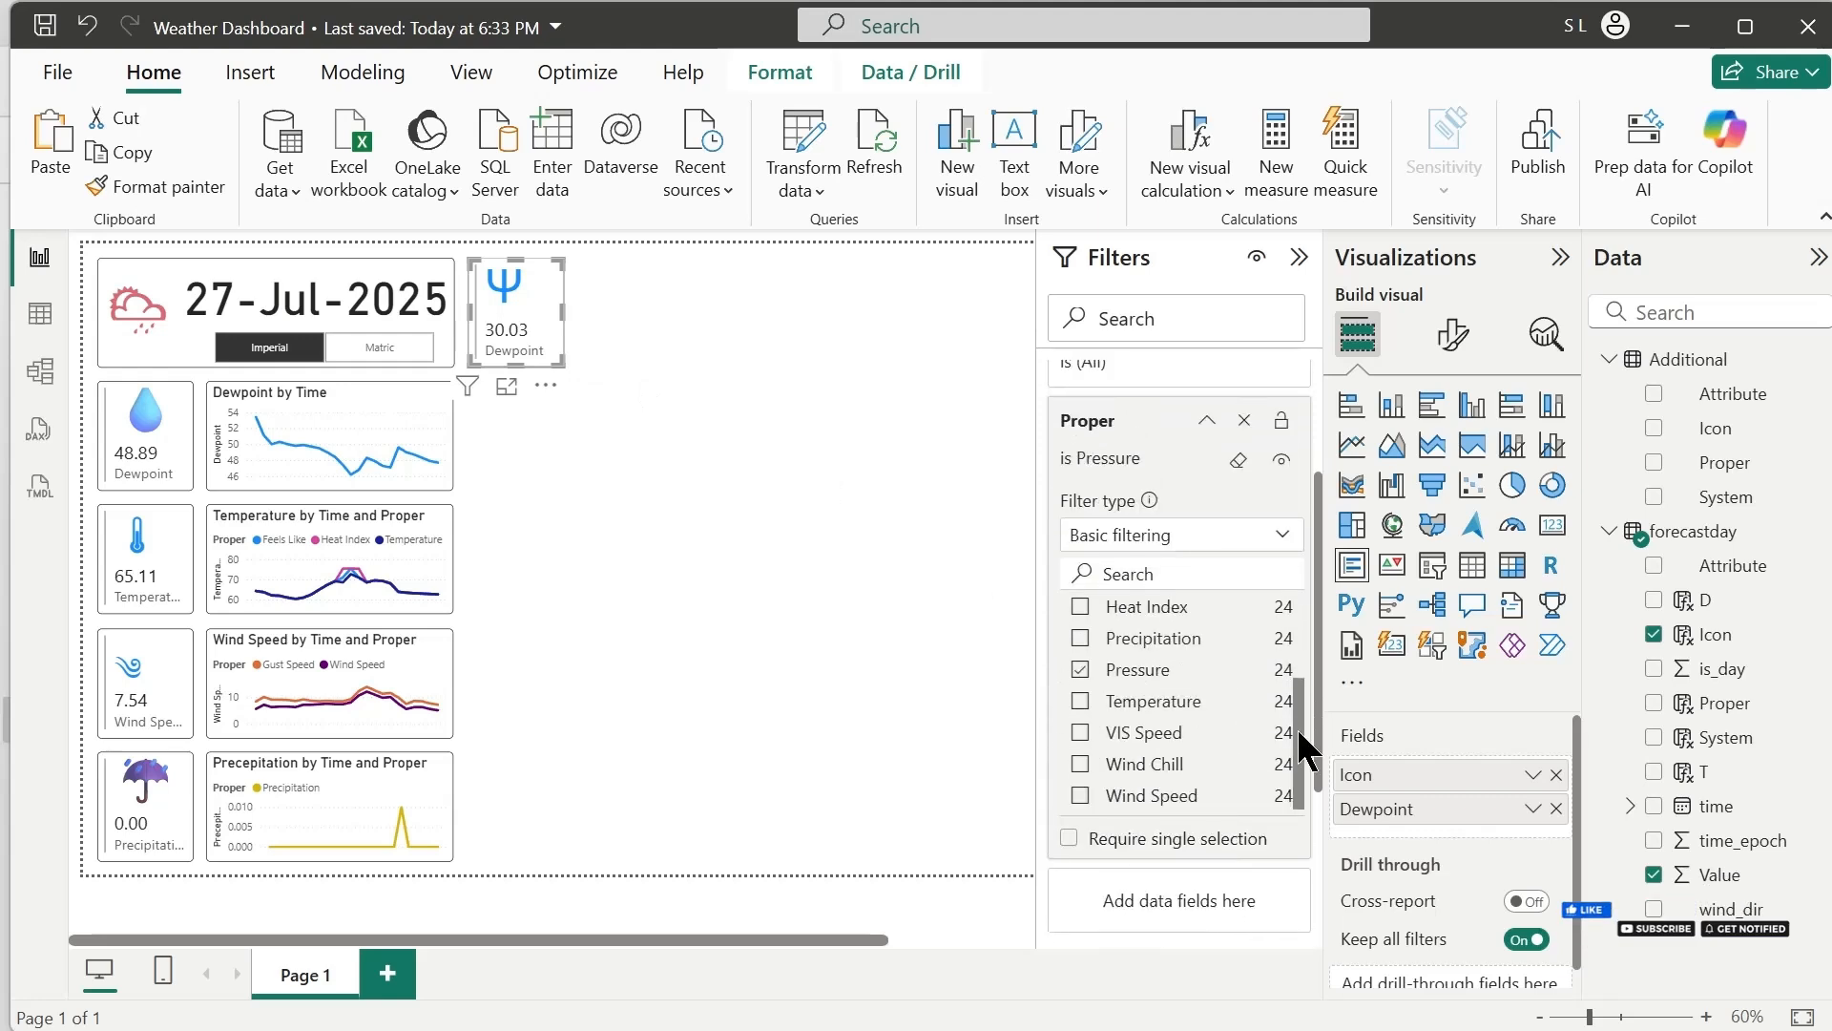
pyautogui.moveTo(1300, 731); pyautogui.dragTo(1303, 650)
pyautogui.click(711, 382)
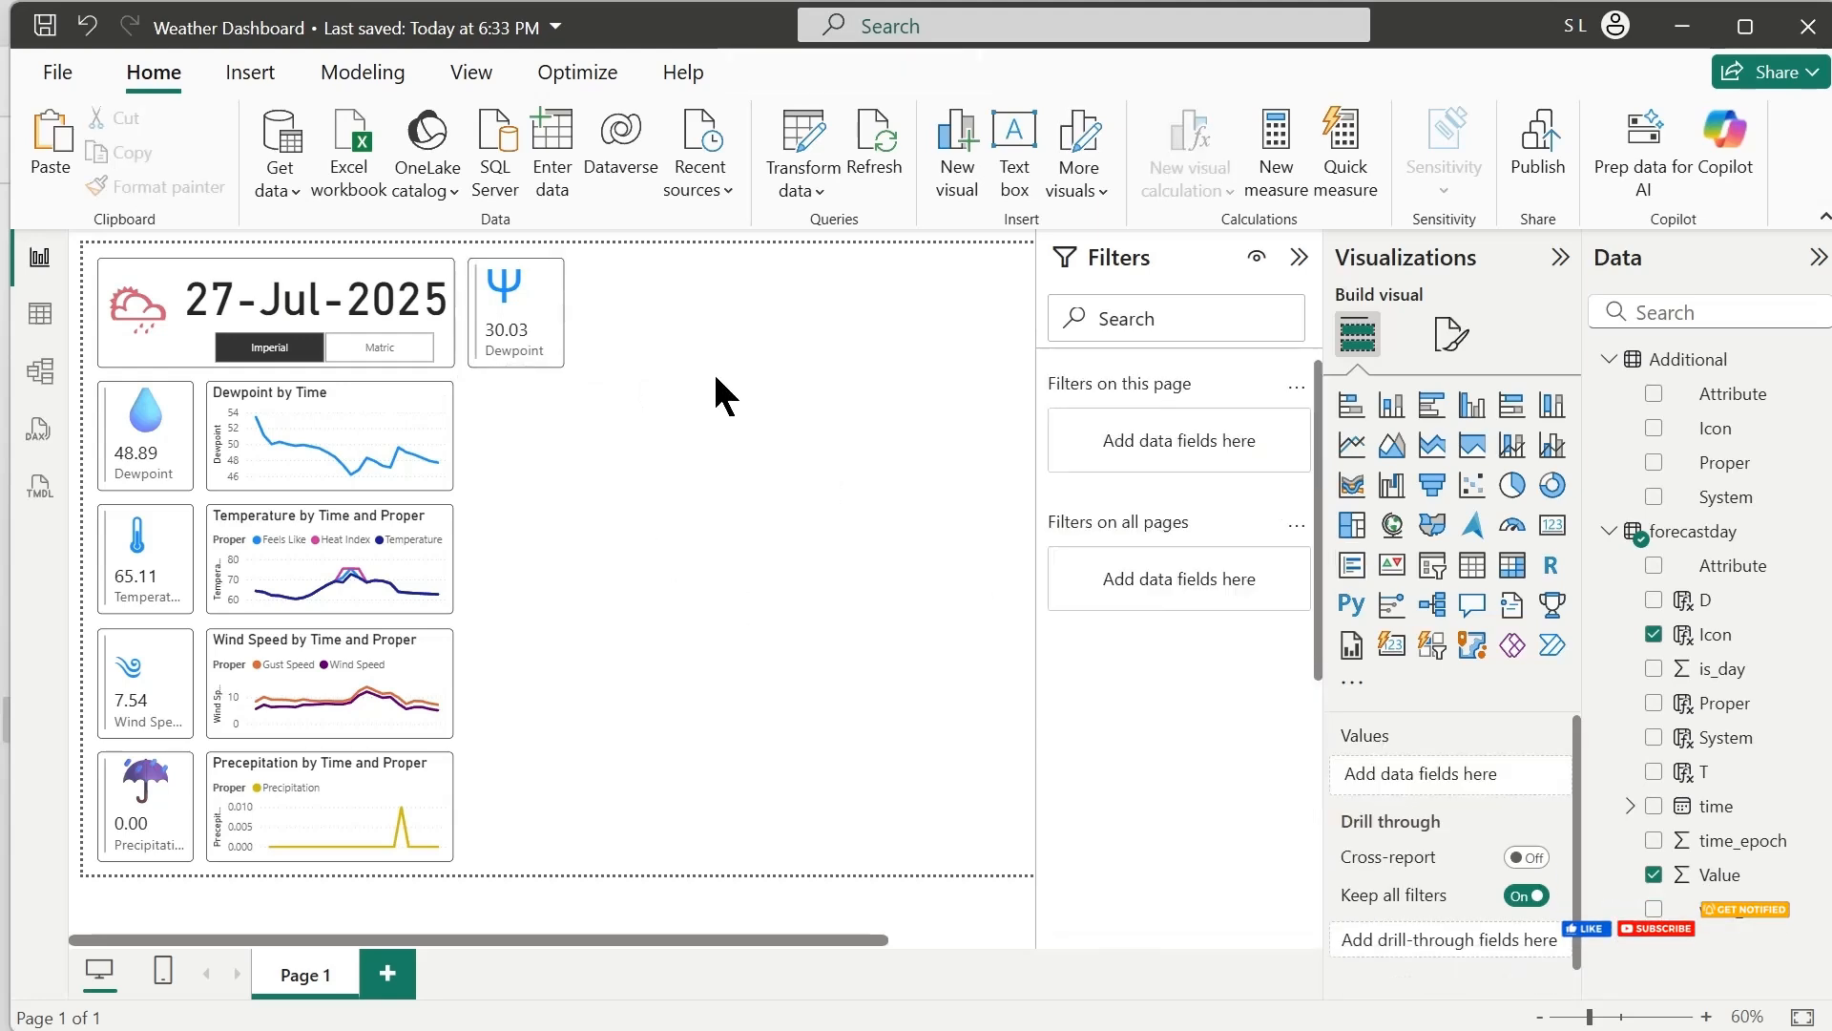
# Duplicate the Dewpoint by Time line chart and place the copy immediately beside the Pressure card, level with the date header
pyautogui.click(396, 482)
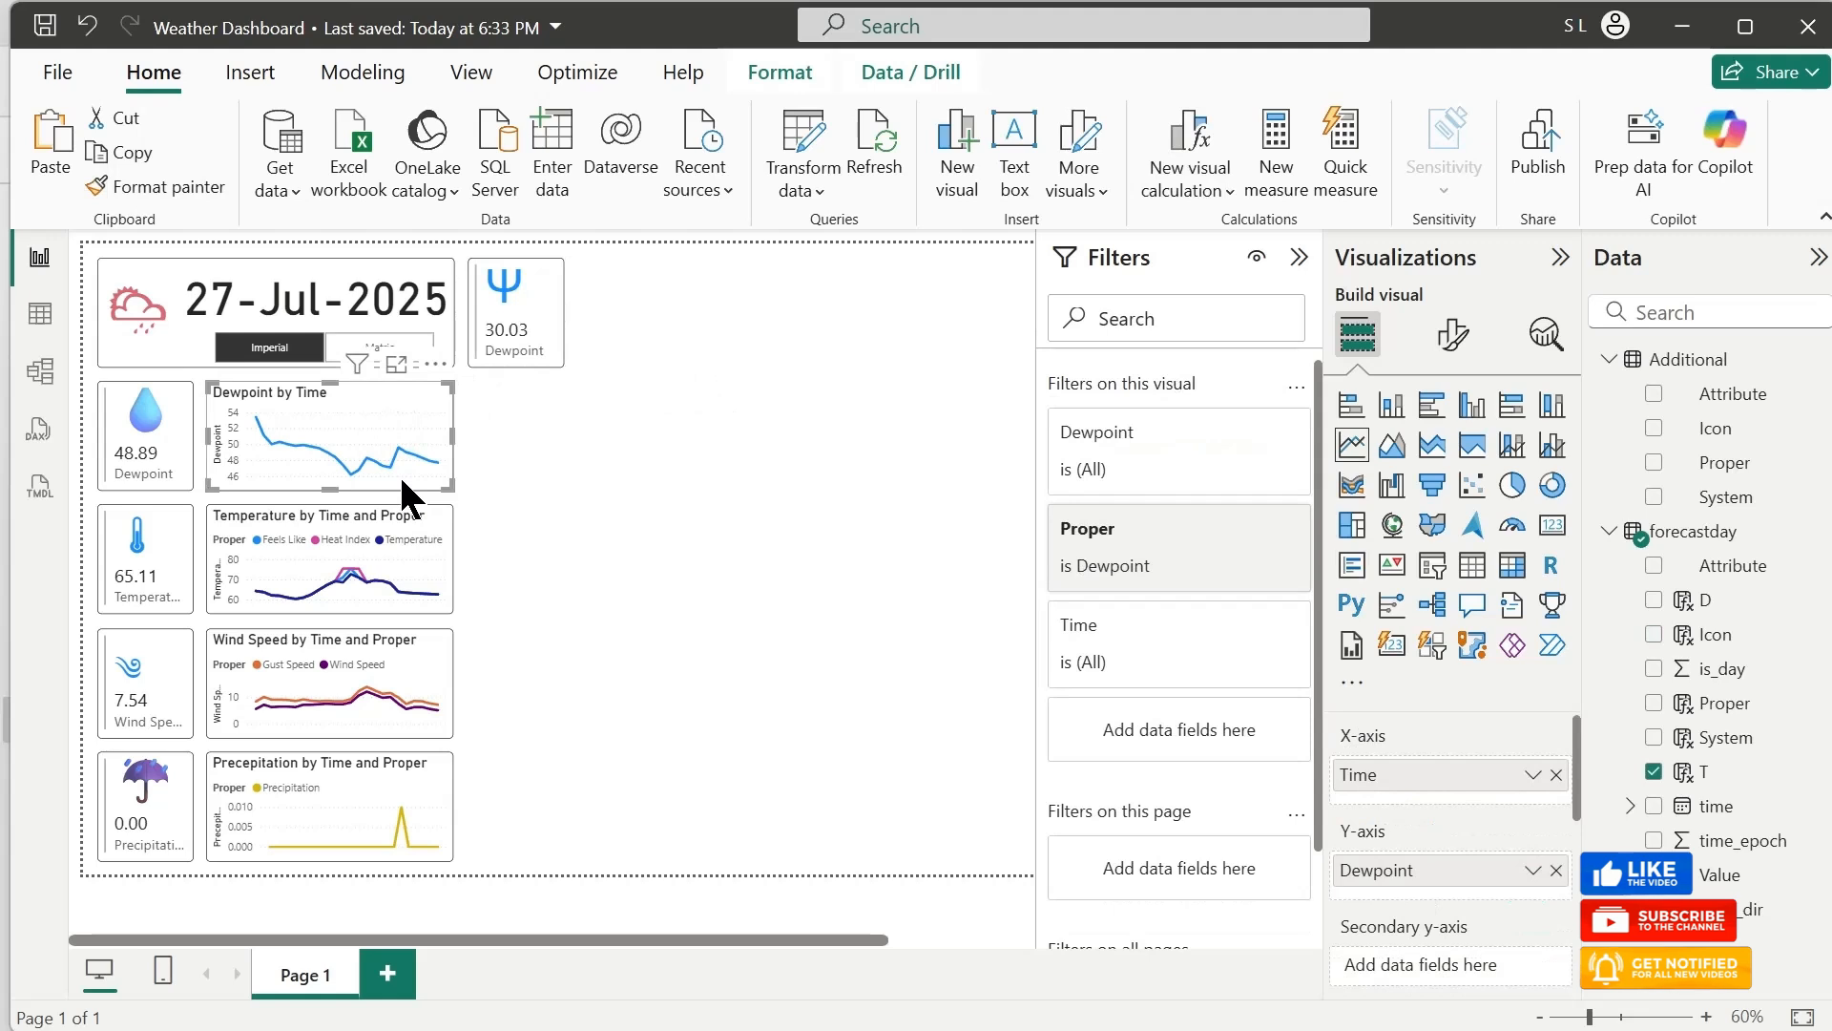
pyautogui.hotkey('ctrl', 'c')
pyautogui.hotkey('ctrl', 'v')
pyautogui.moveTo(399, 472); pyautogui.dragTo(782, 354)
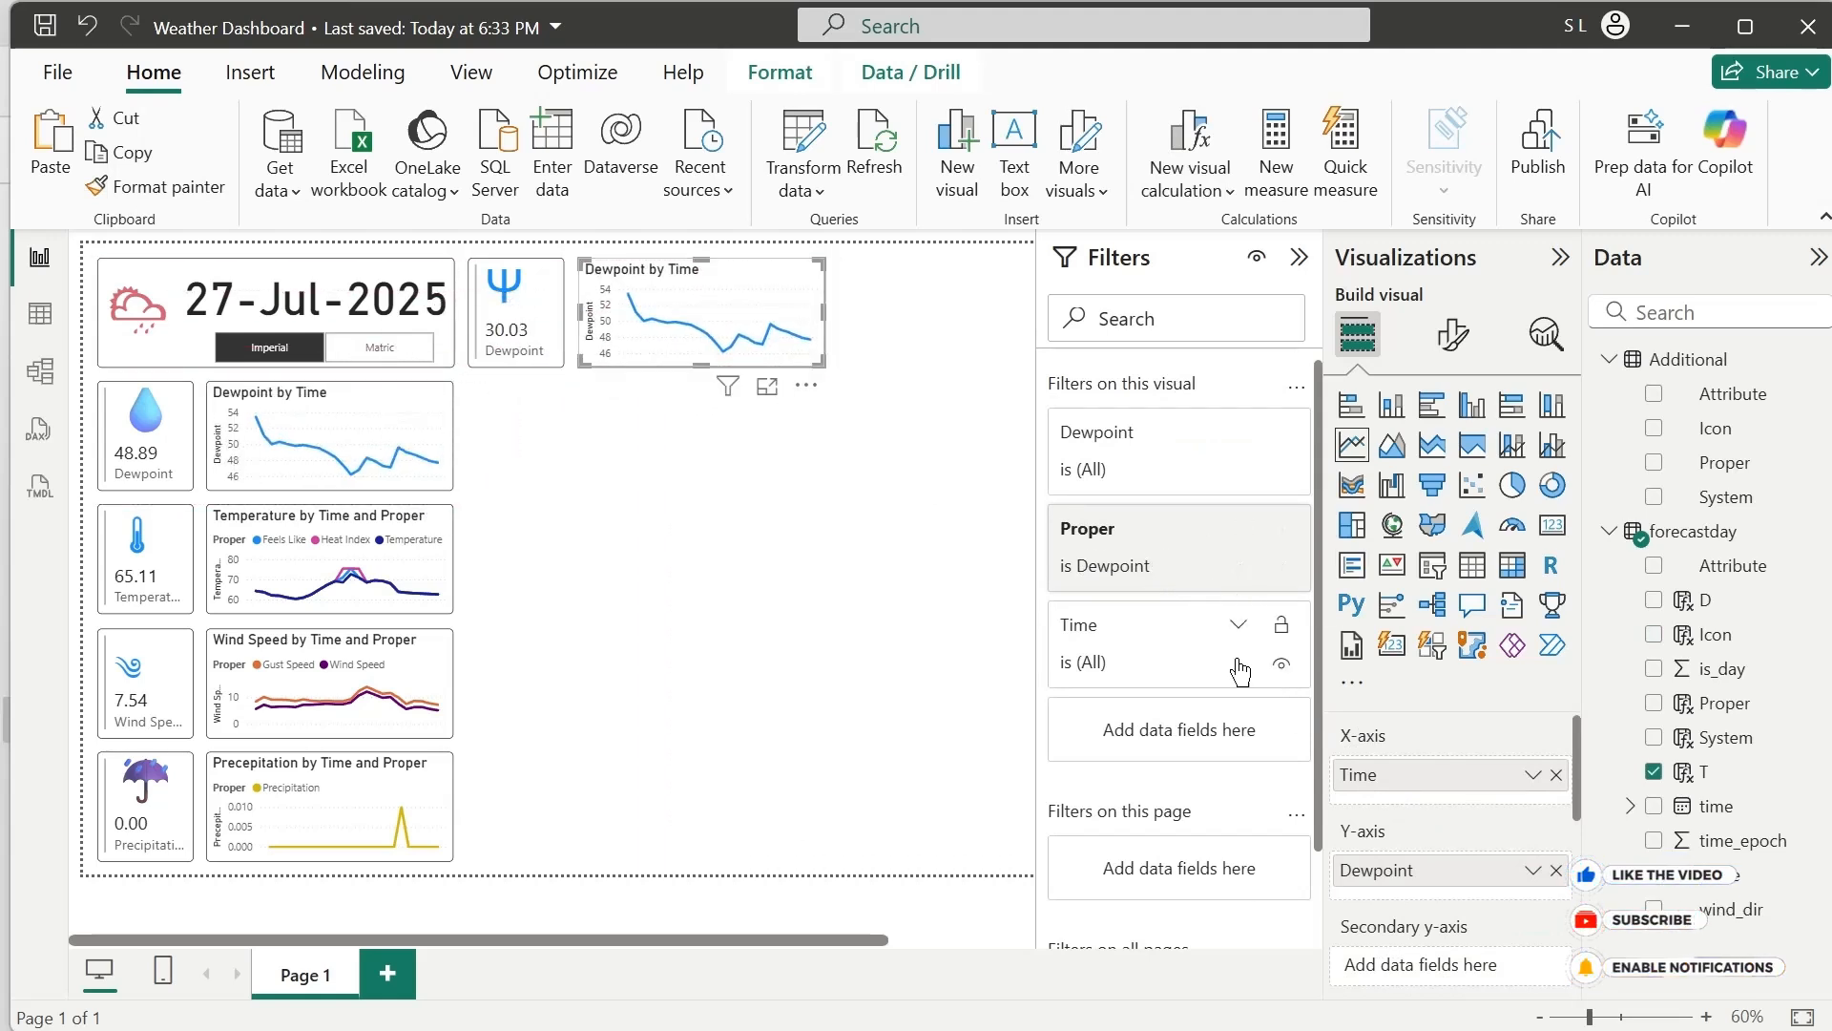
# Limit the copied chart's Proper filter to Pressure and rename its Y-axis field to Pressure for this visual
pyautogui.click(1207, 528)
pyautogui.click(1079, 723)
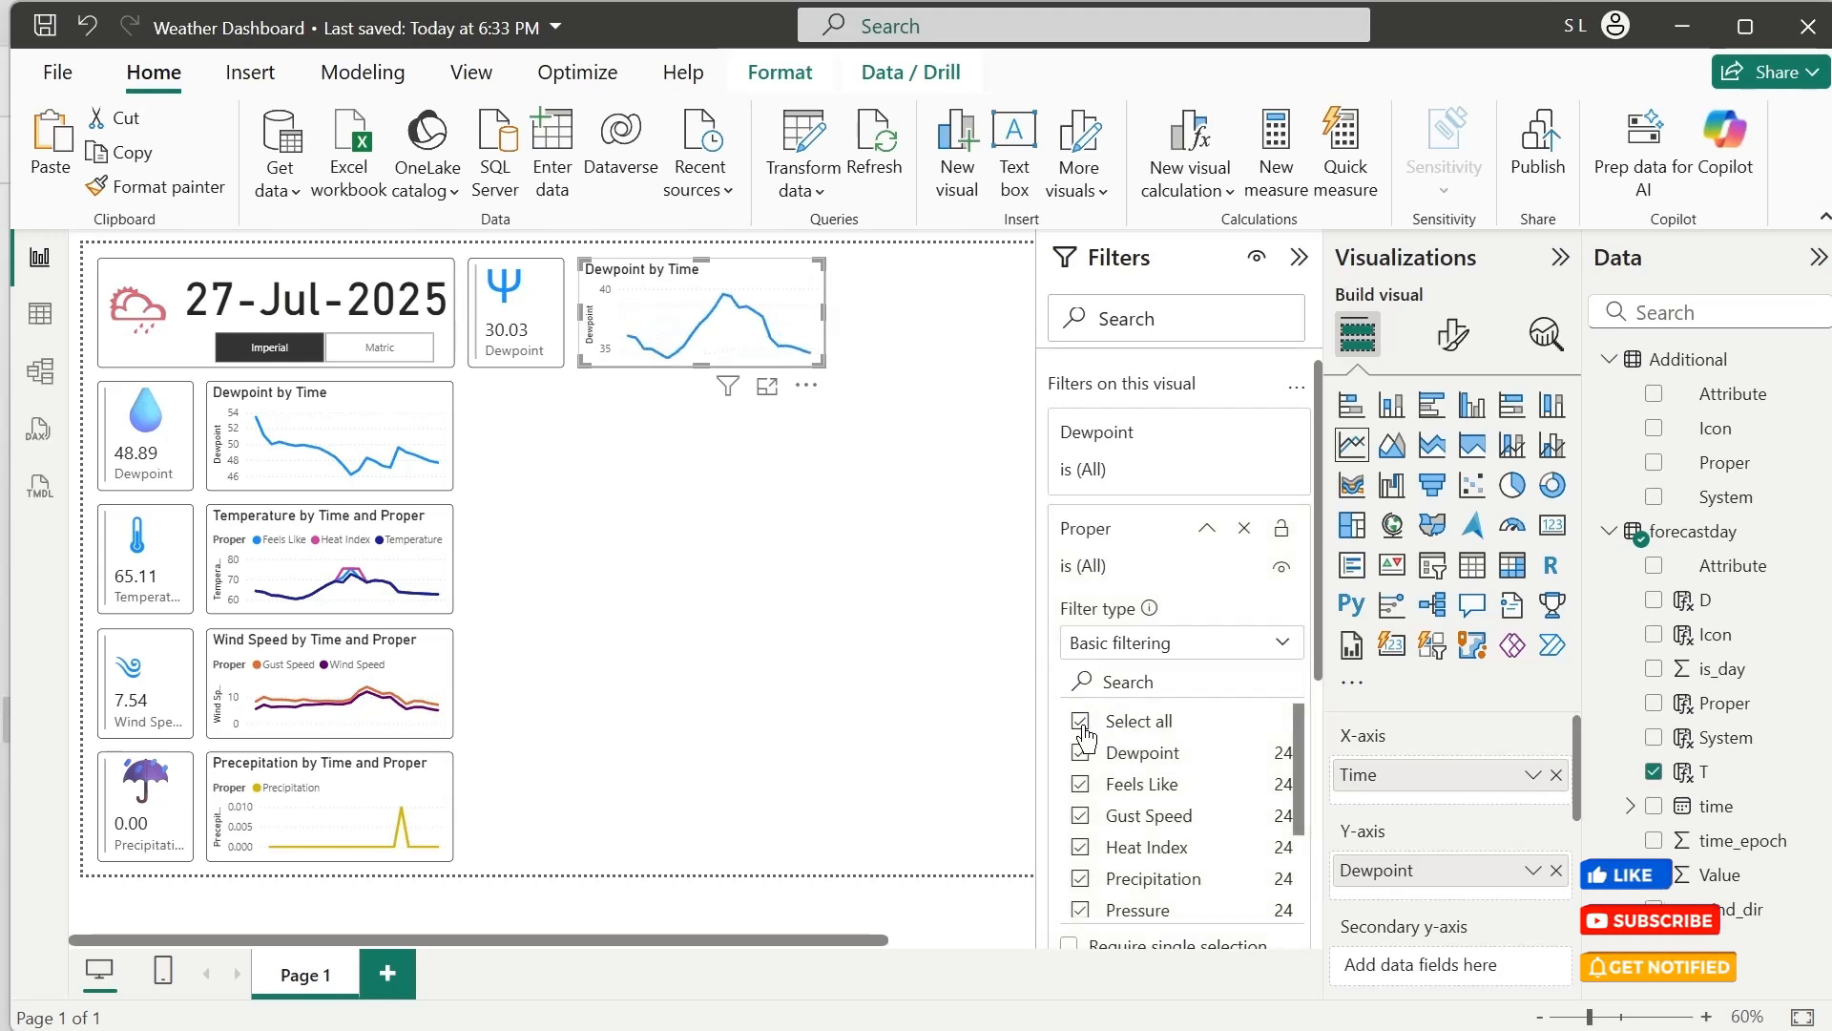
pyautogui.click(1083, 915)
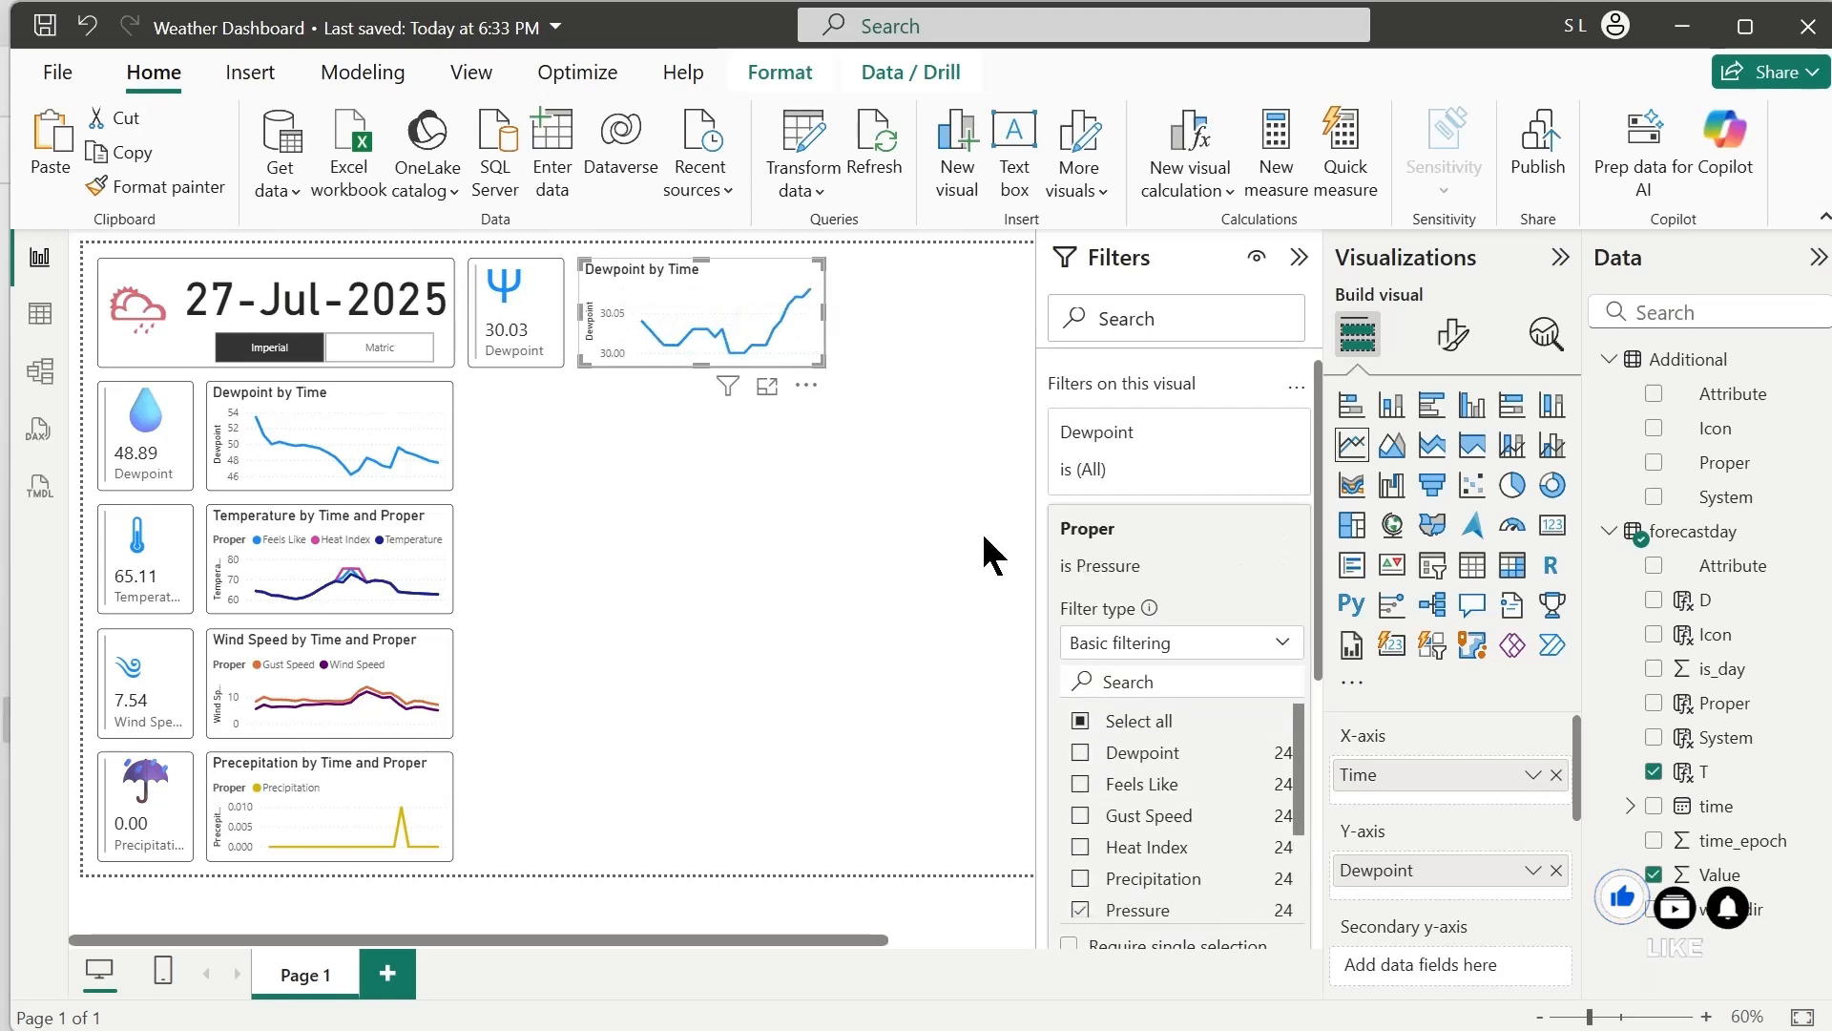
pyautogui.doubleClick(1365, 870)
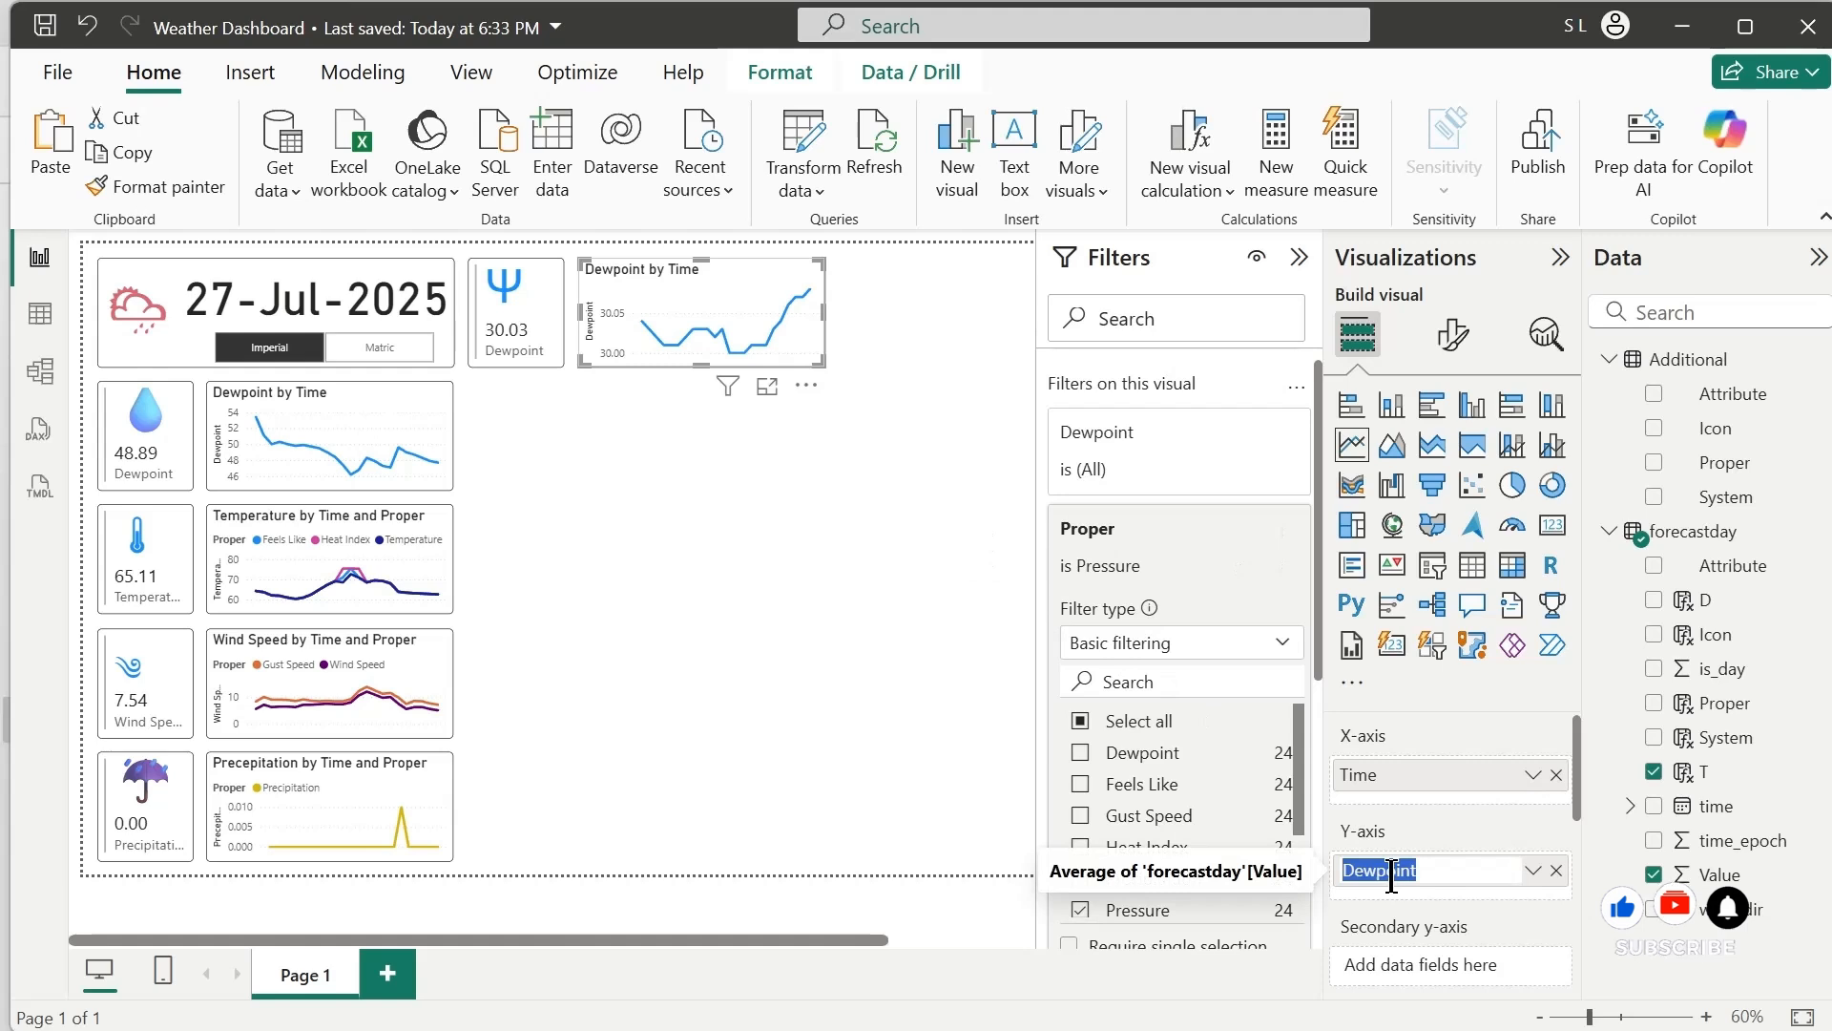
pyautogui.write('Pressure')
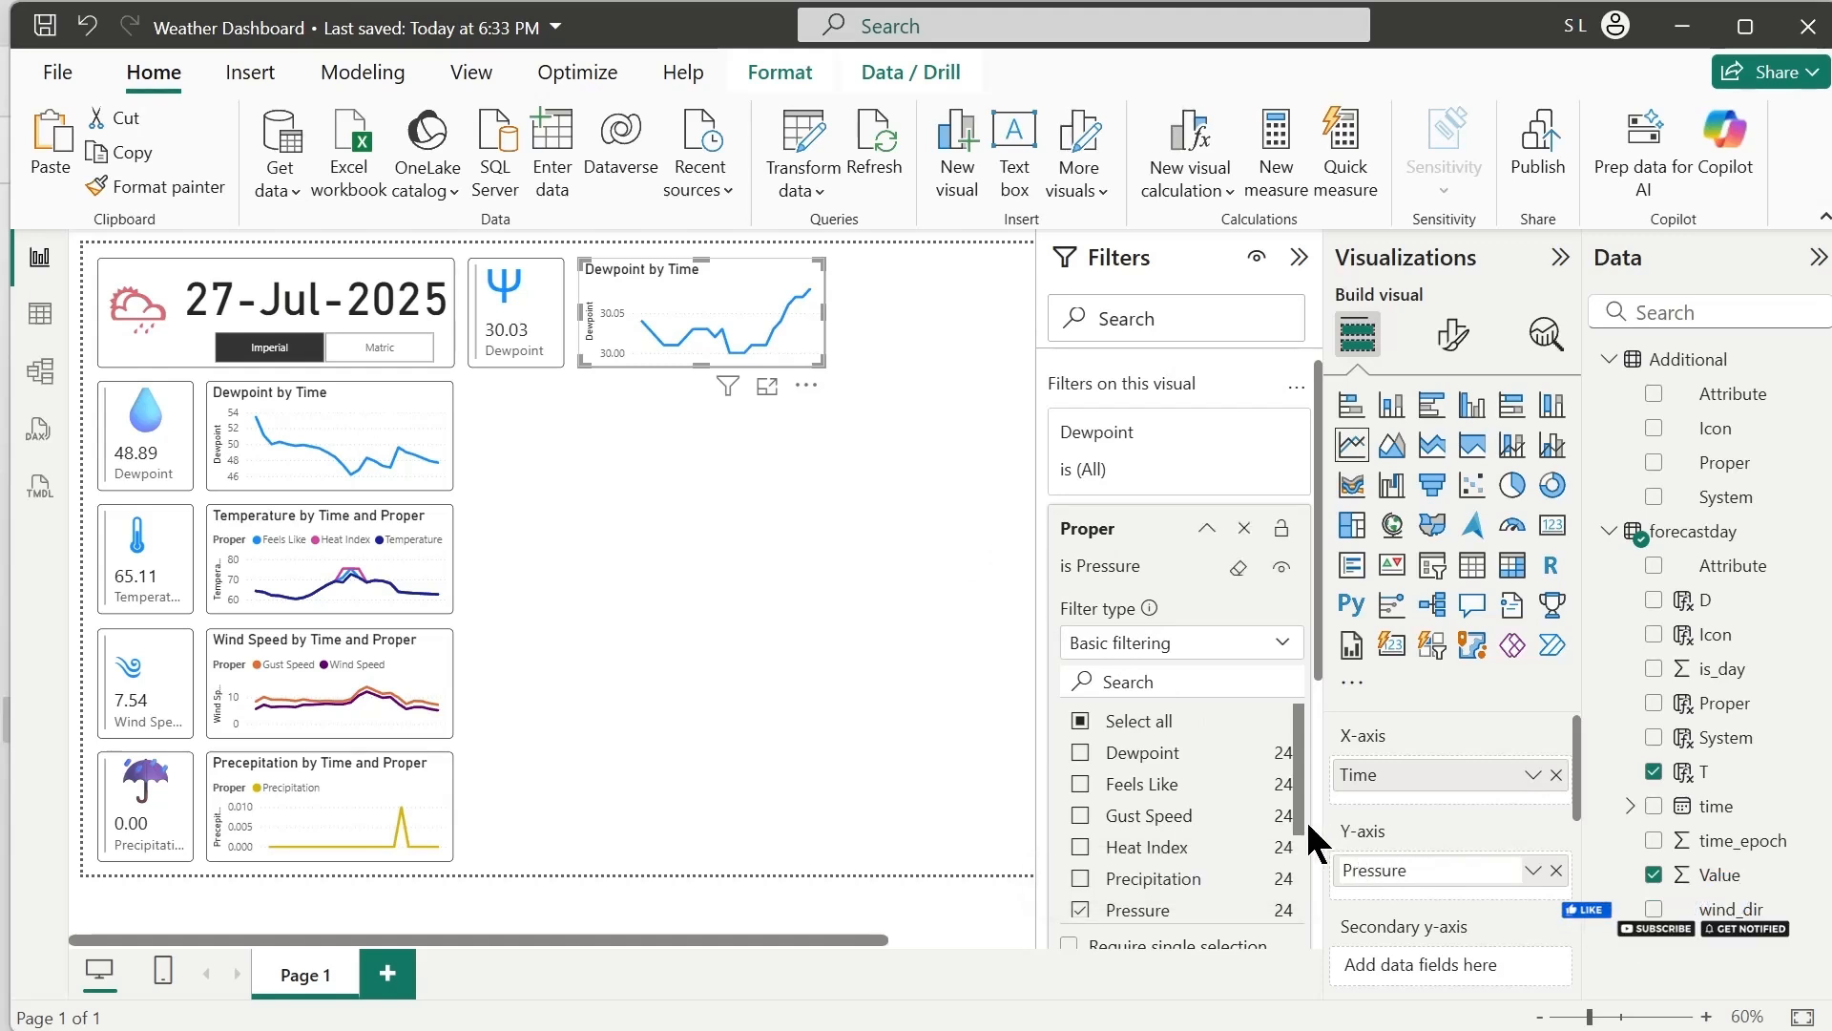
pyautogui.press('Return')
pyautogui.click(551, 358)
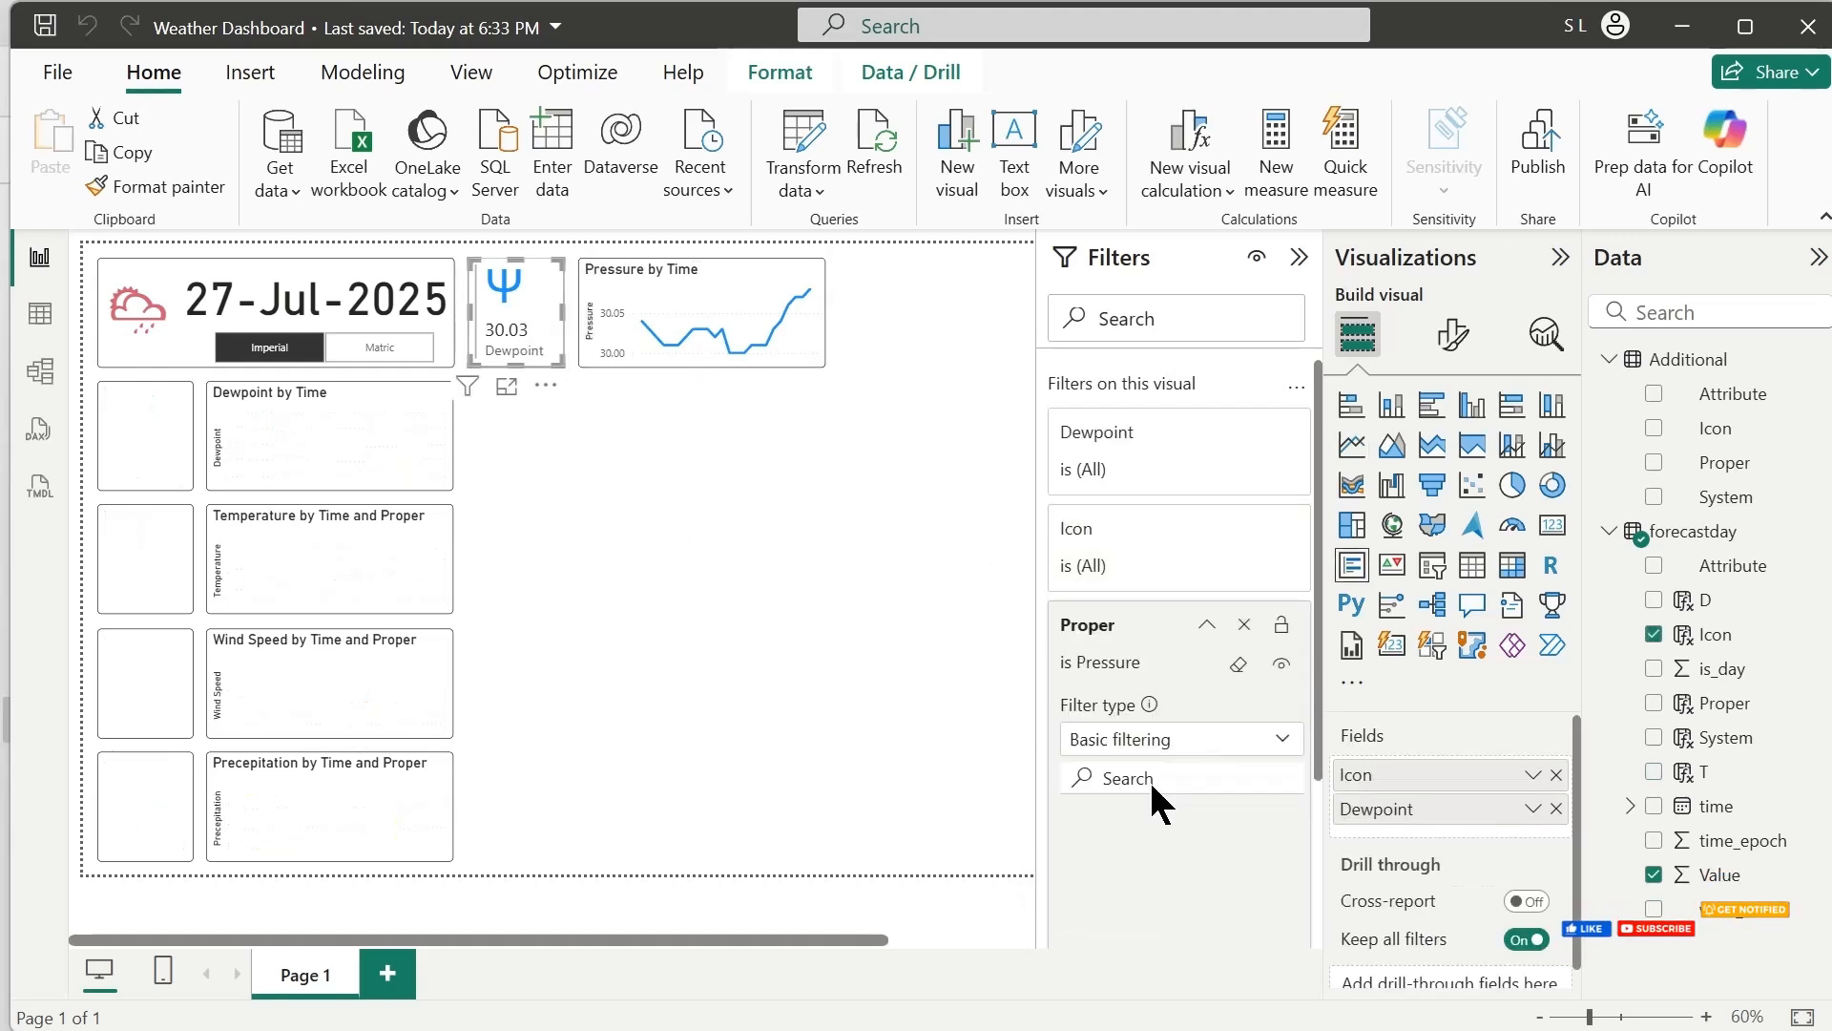
pyautogui.doubleClick(1406, 818)
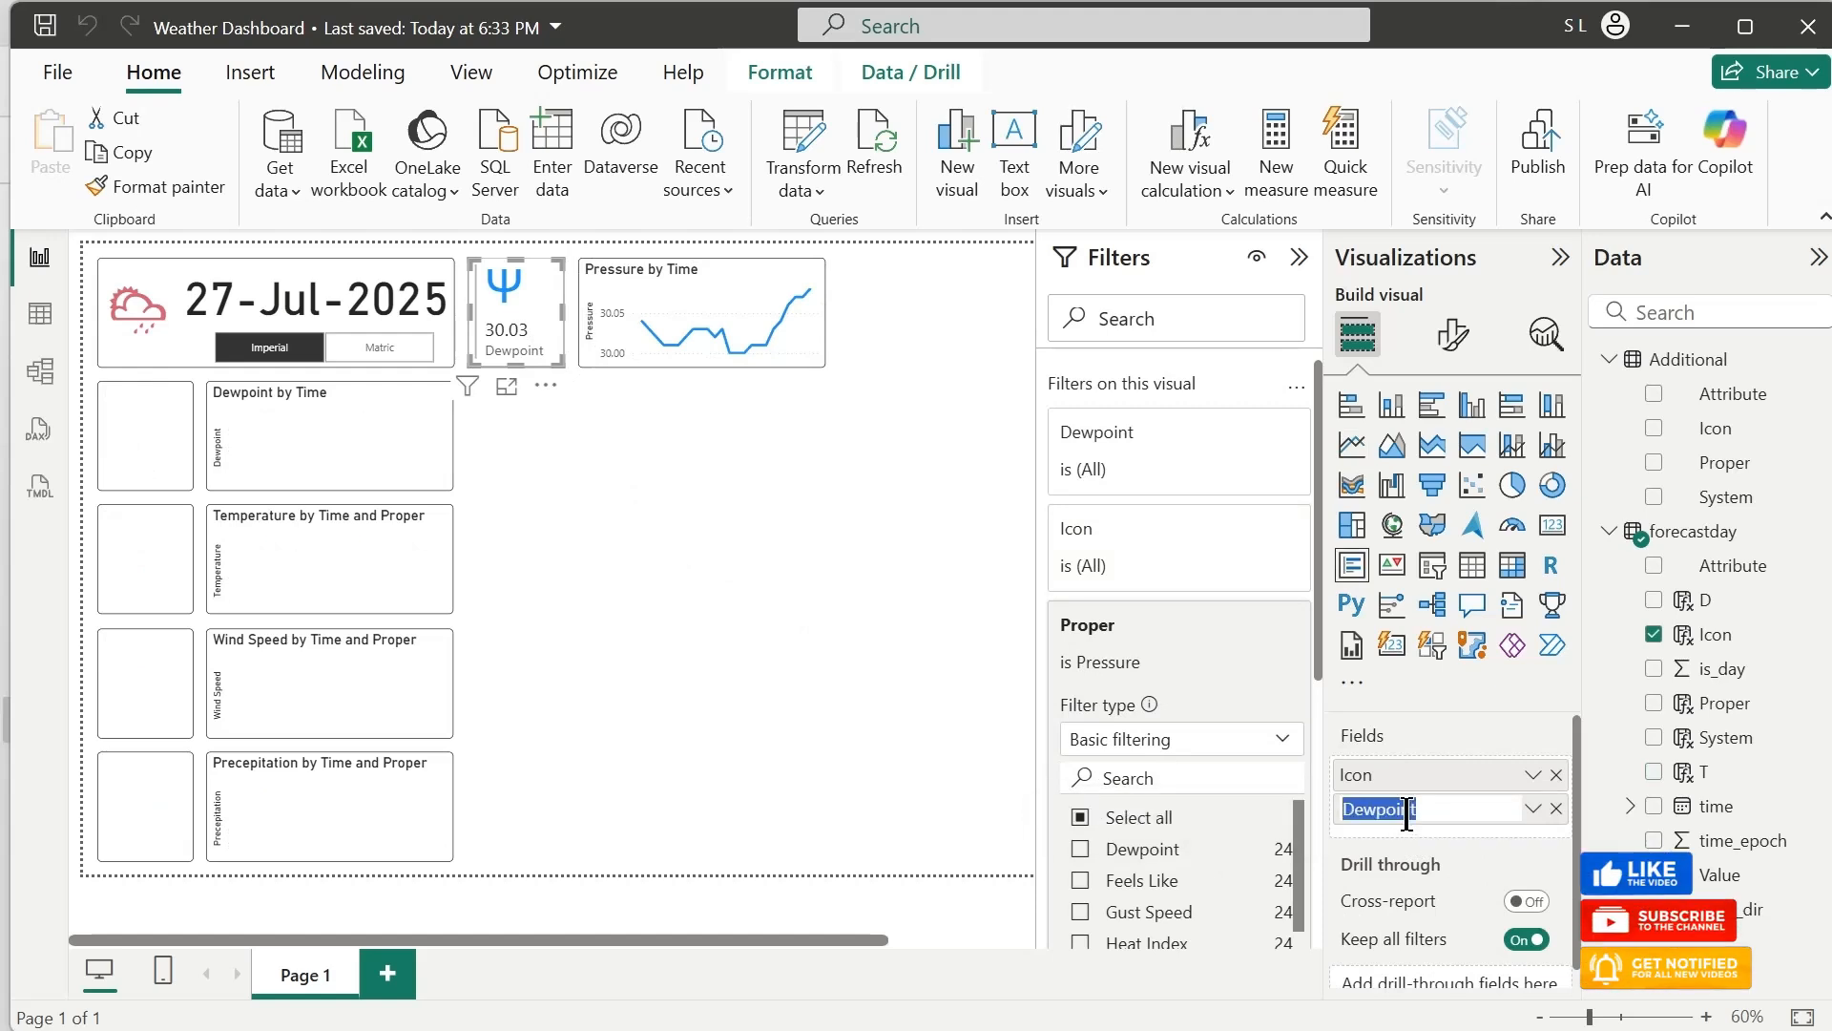
pyautogui.click(613, 477)
pyautogui.click(519, 330)
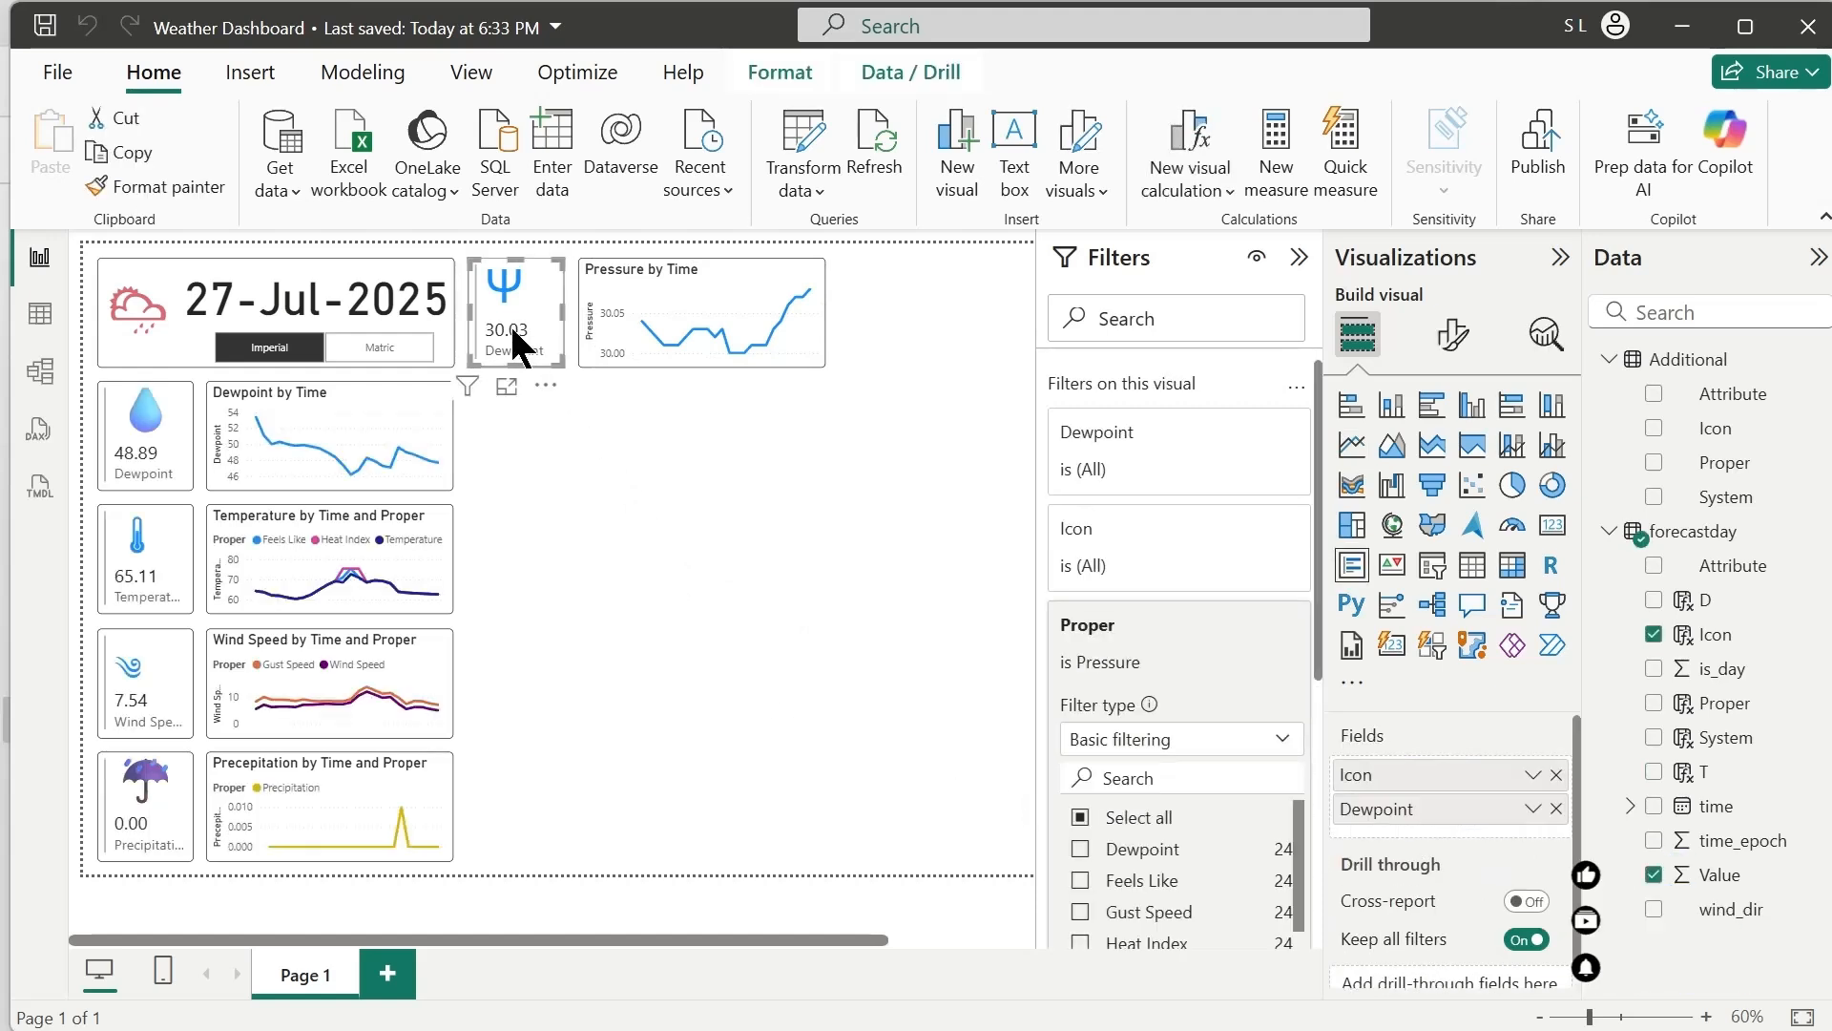
pyautogui.click(691, 557)
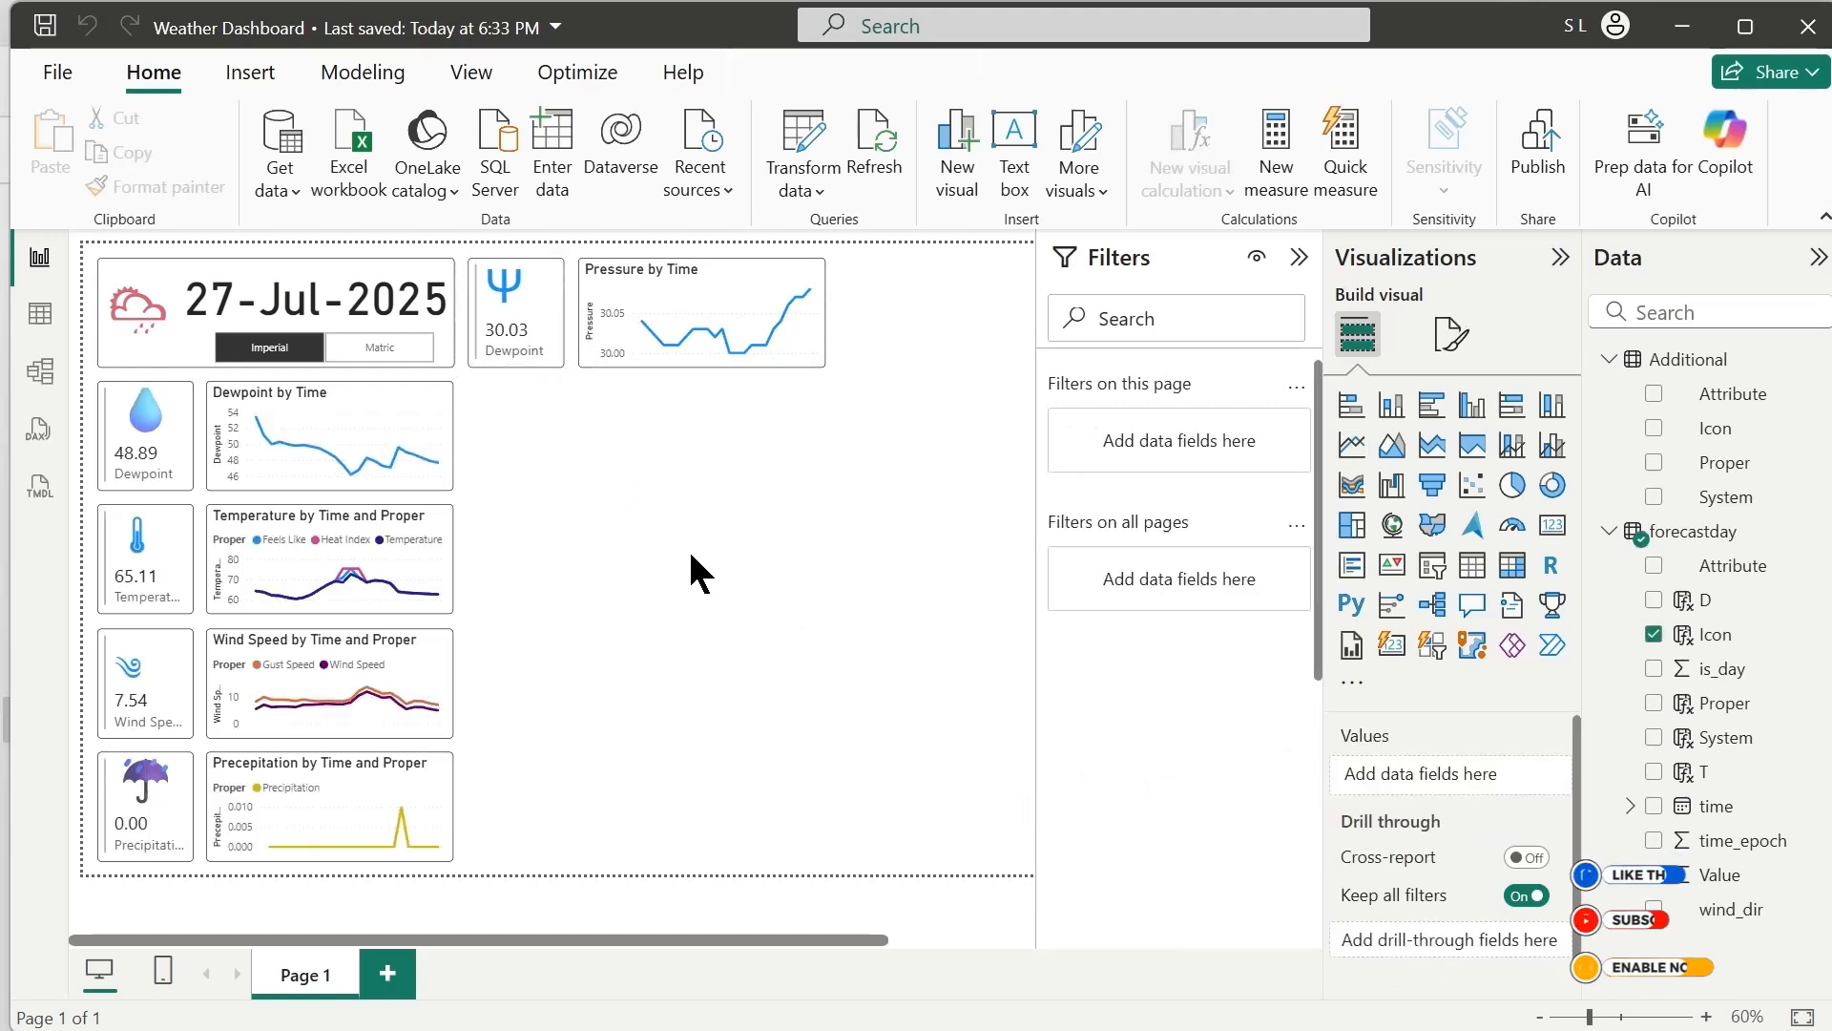
pyautogui.click(616, 355)
# Duplicate the Pressure card and place the copy directly below it, level with the Dewpoint by Time chart
pyautogui.click(540, 353)
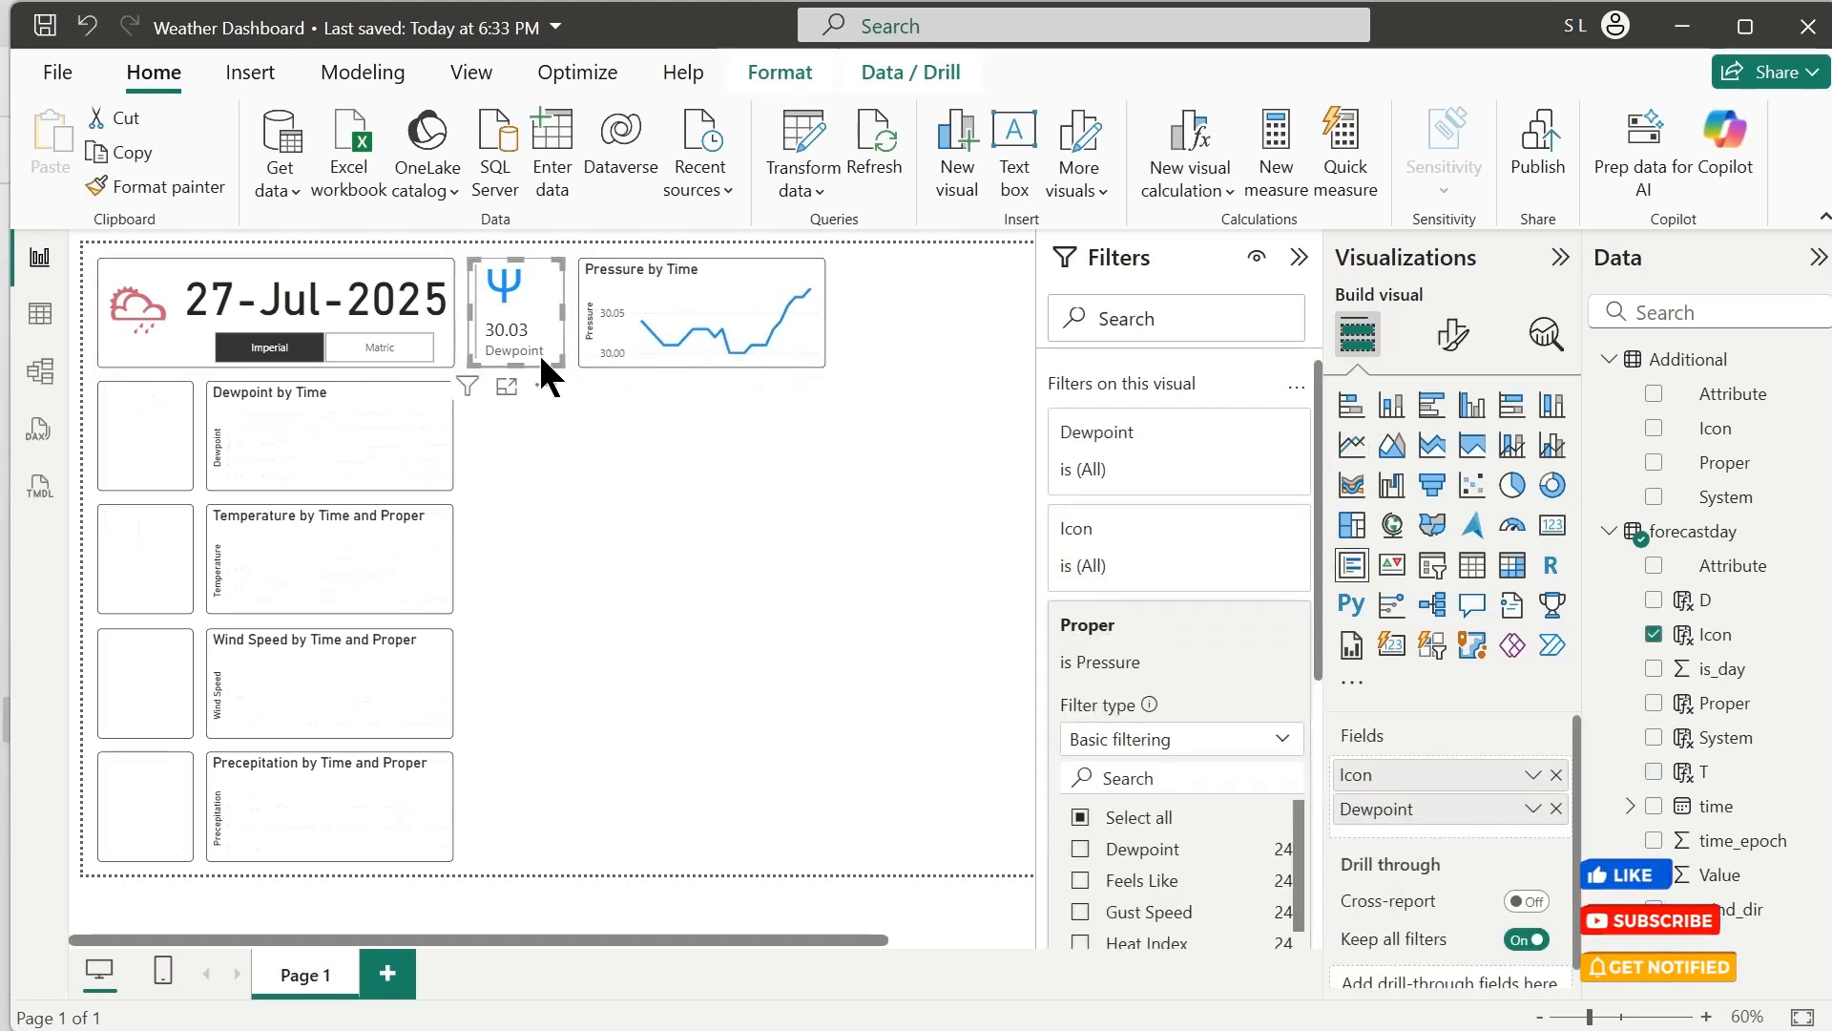
pyautogui.hotkey('ctrl', 'v')
pyautogui.moveTo(540, 360); pyautogui.dragTo(529, 471)
# Change the lower copied card's Proper filter so that only Wind Chill is selected
pyautogui.click(1113, 642)
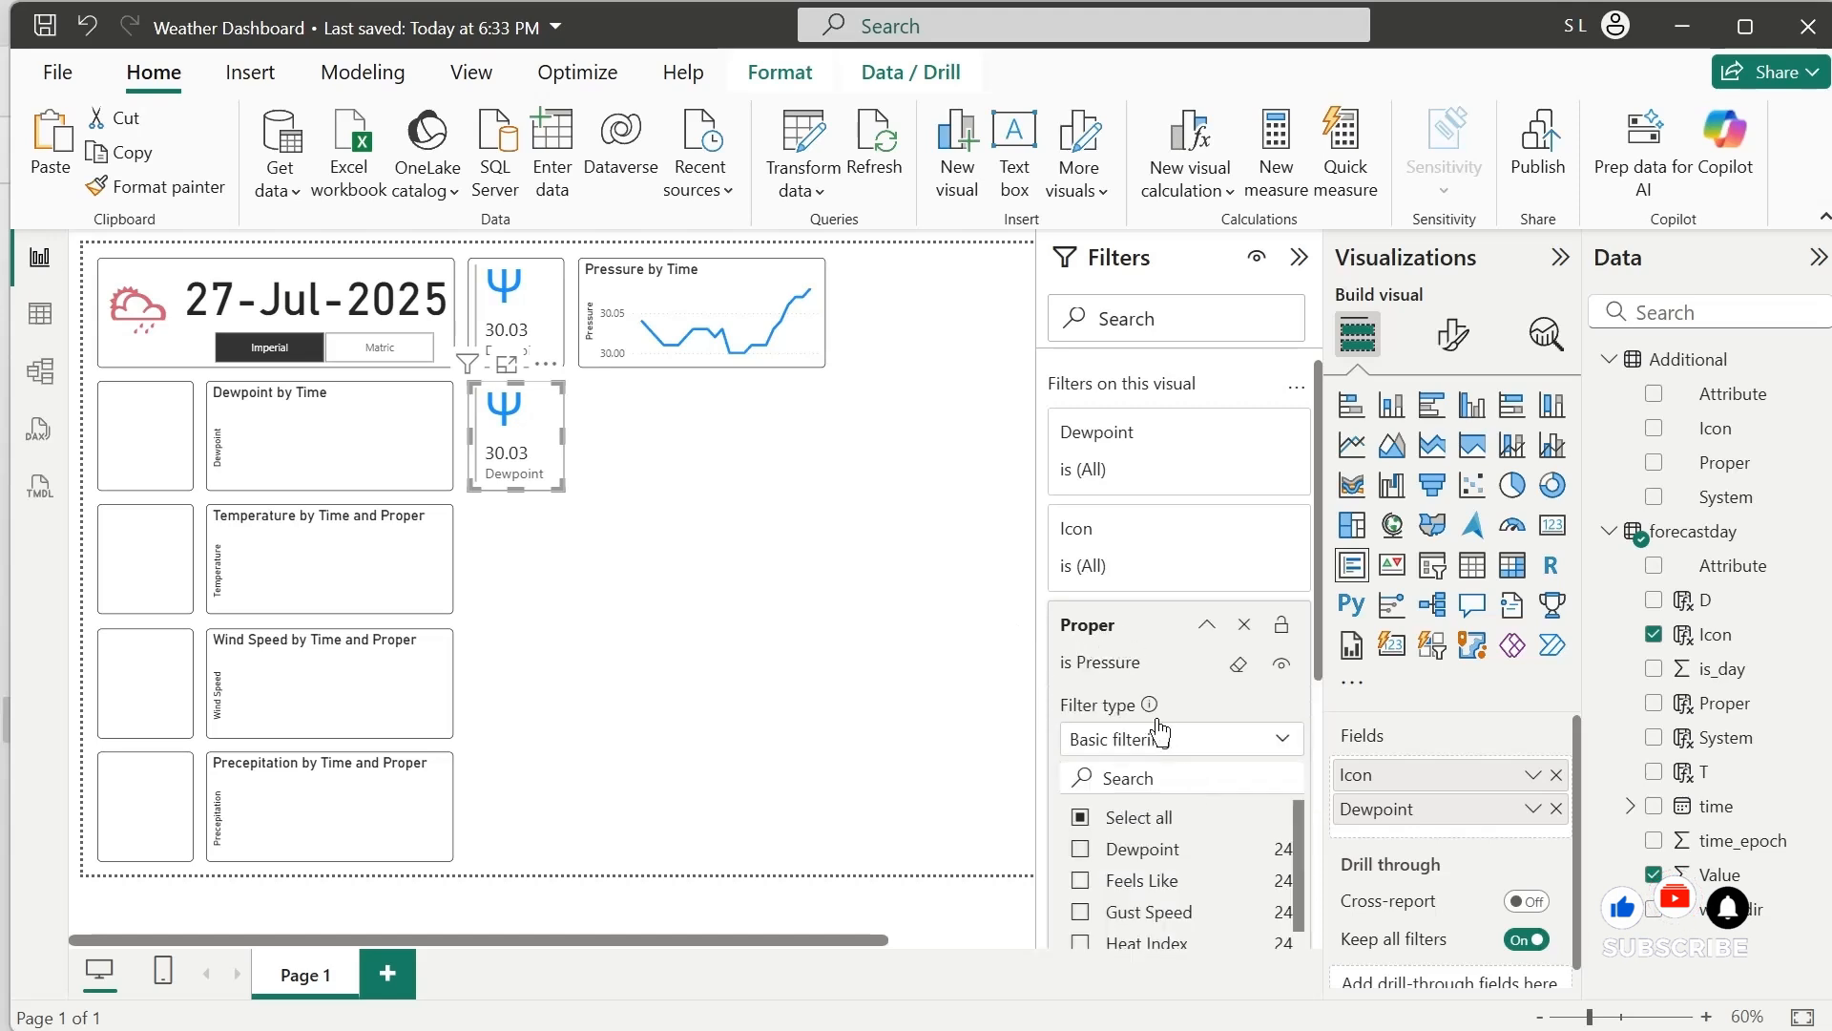
pyautogui.scroll(-3, 1244, 854)
pyautogui.click(1079, 874)
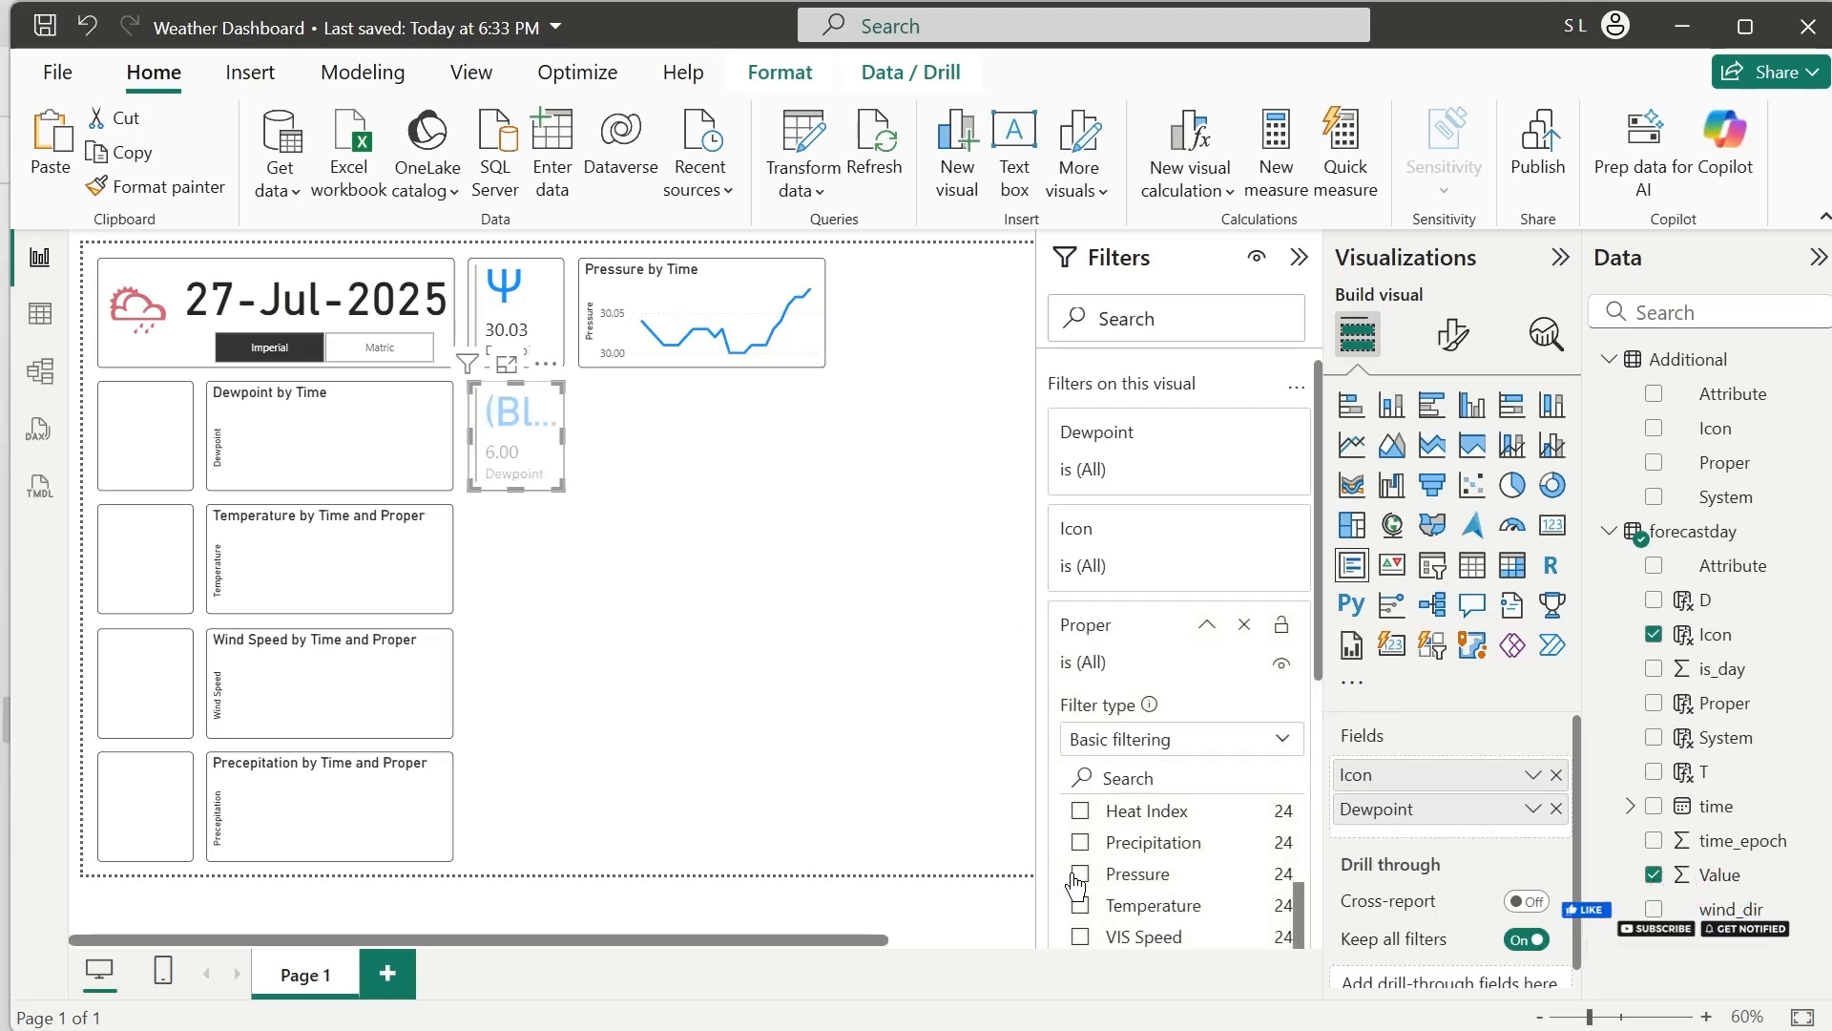
pyautogui.scroll(-2, 1285, 918)
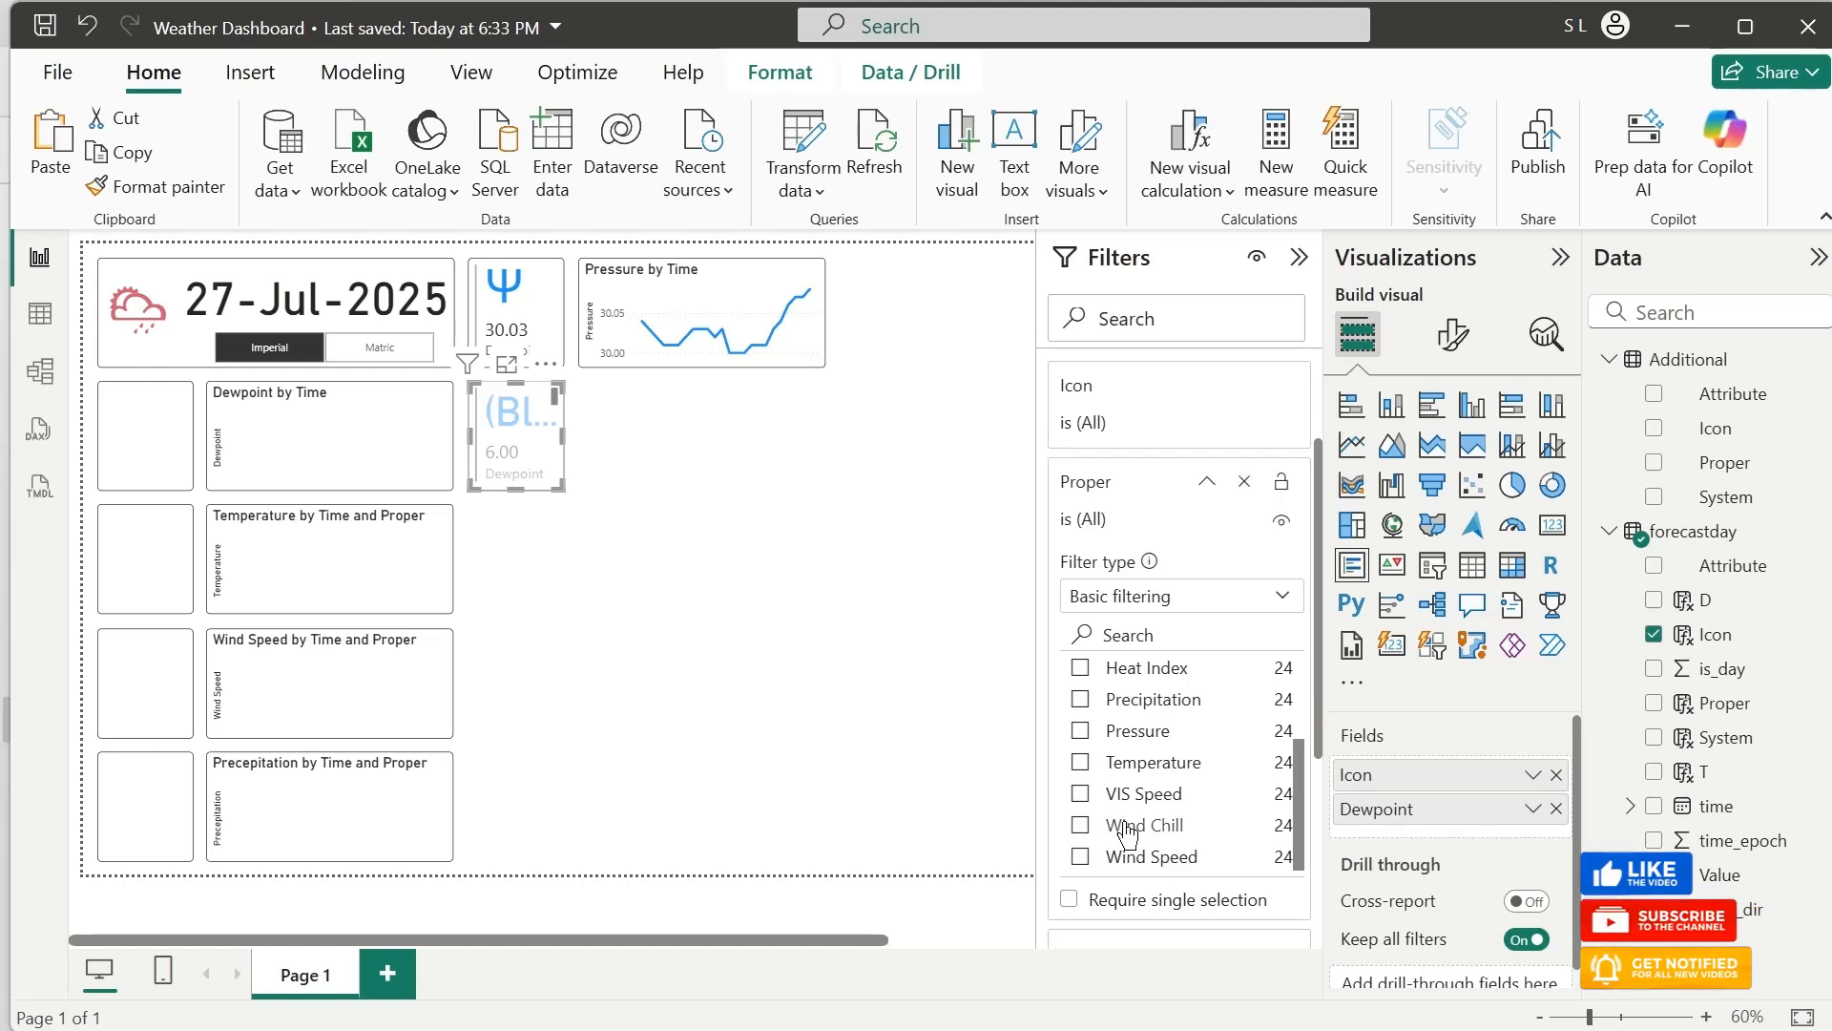
pyautogui.click(1082, 827)
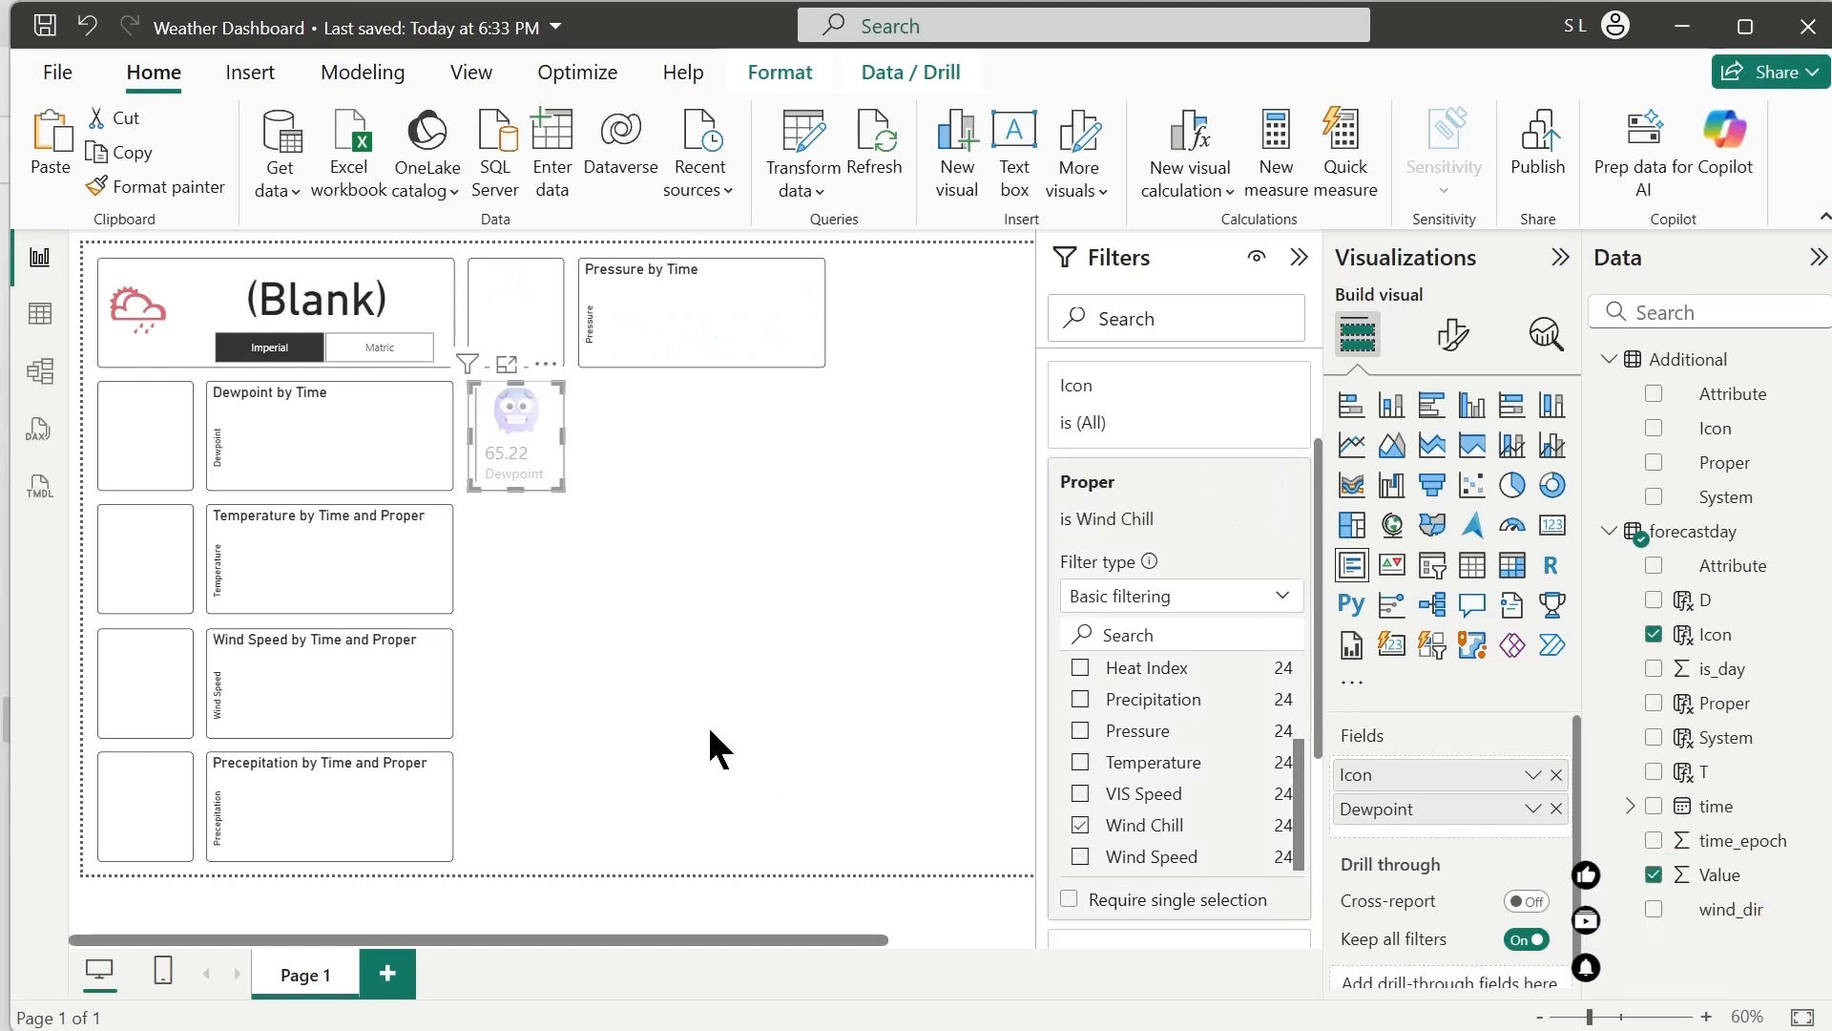
# Duplicate the Pressure by Time line chart and place the copy directly below it, beside the Wind Chill card
pyautogui.click(654, 353)
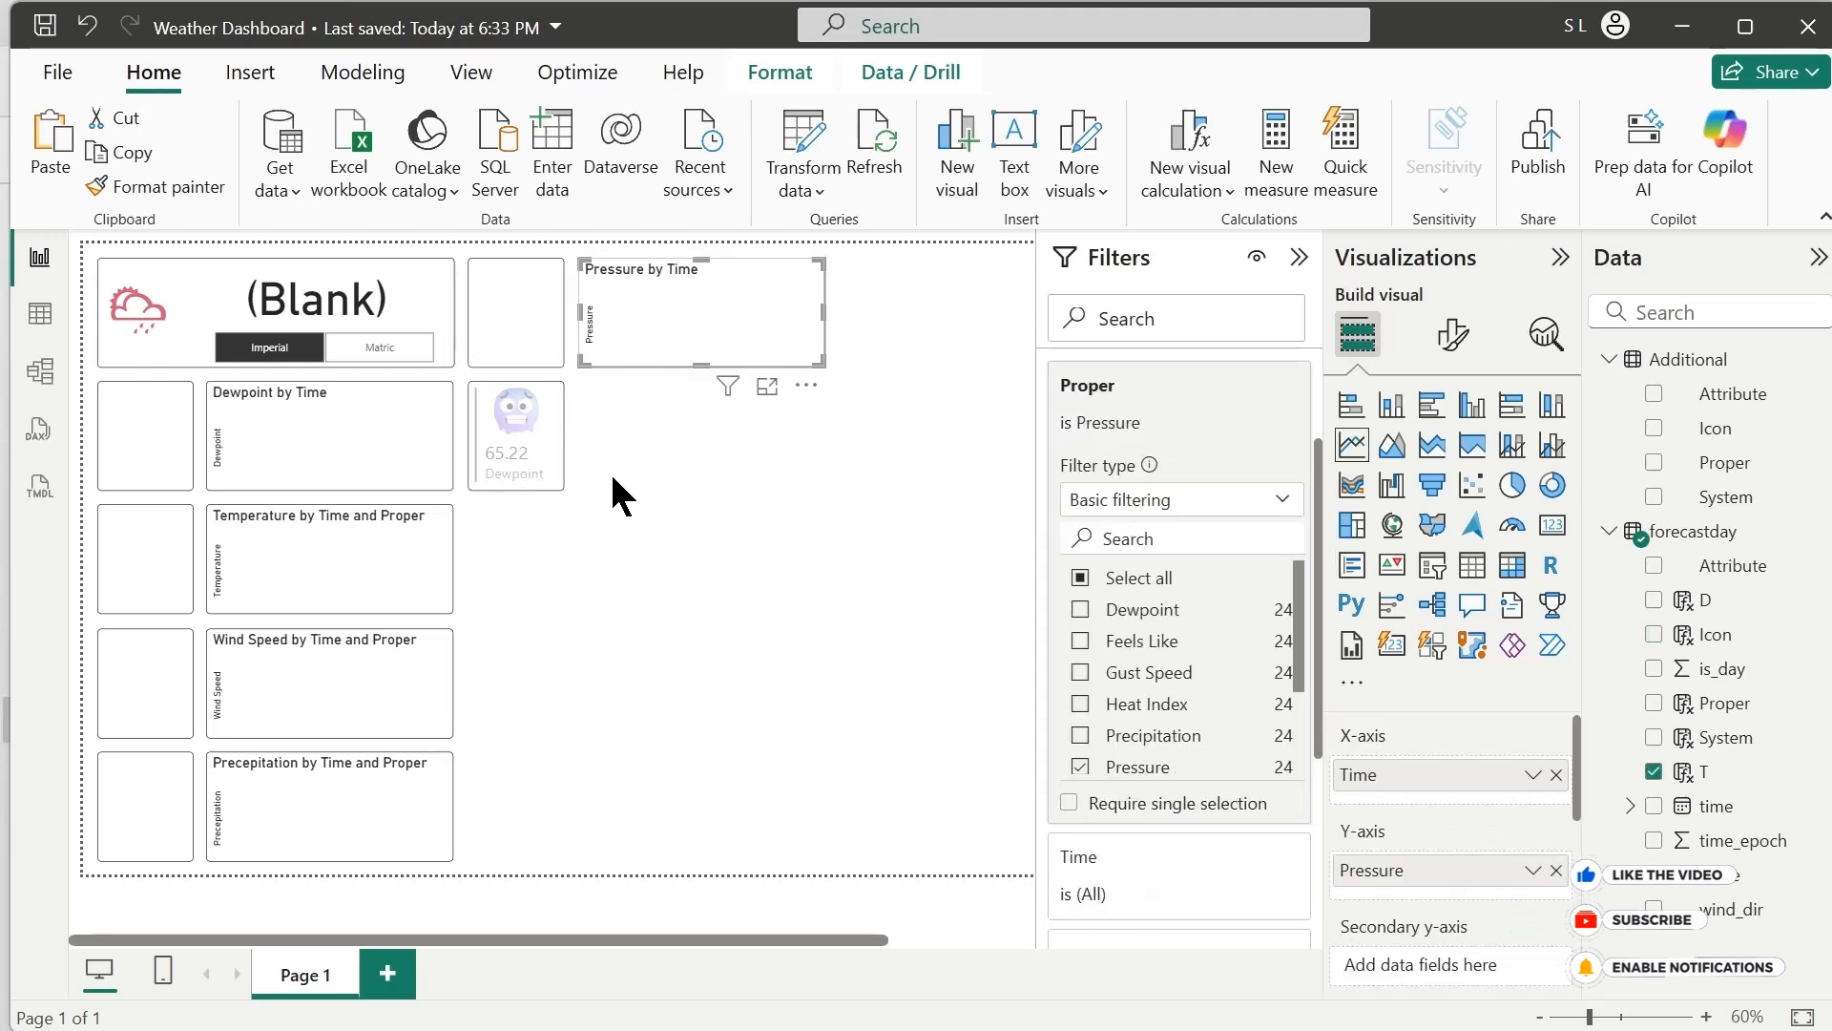
pyautogui.hotkey('ctrl', 'c')
pyautogui.hotkey('ctrl', 'v')
pyautogui.moveTo(638, 361); pyautogui.dragTo(626, 474)
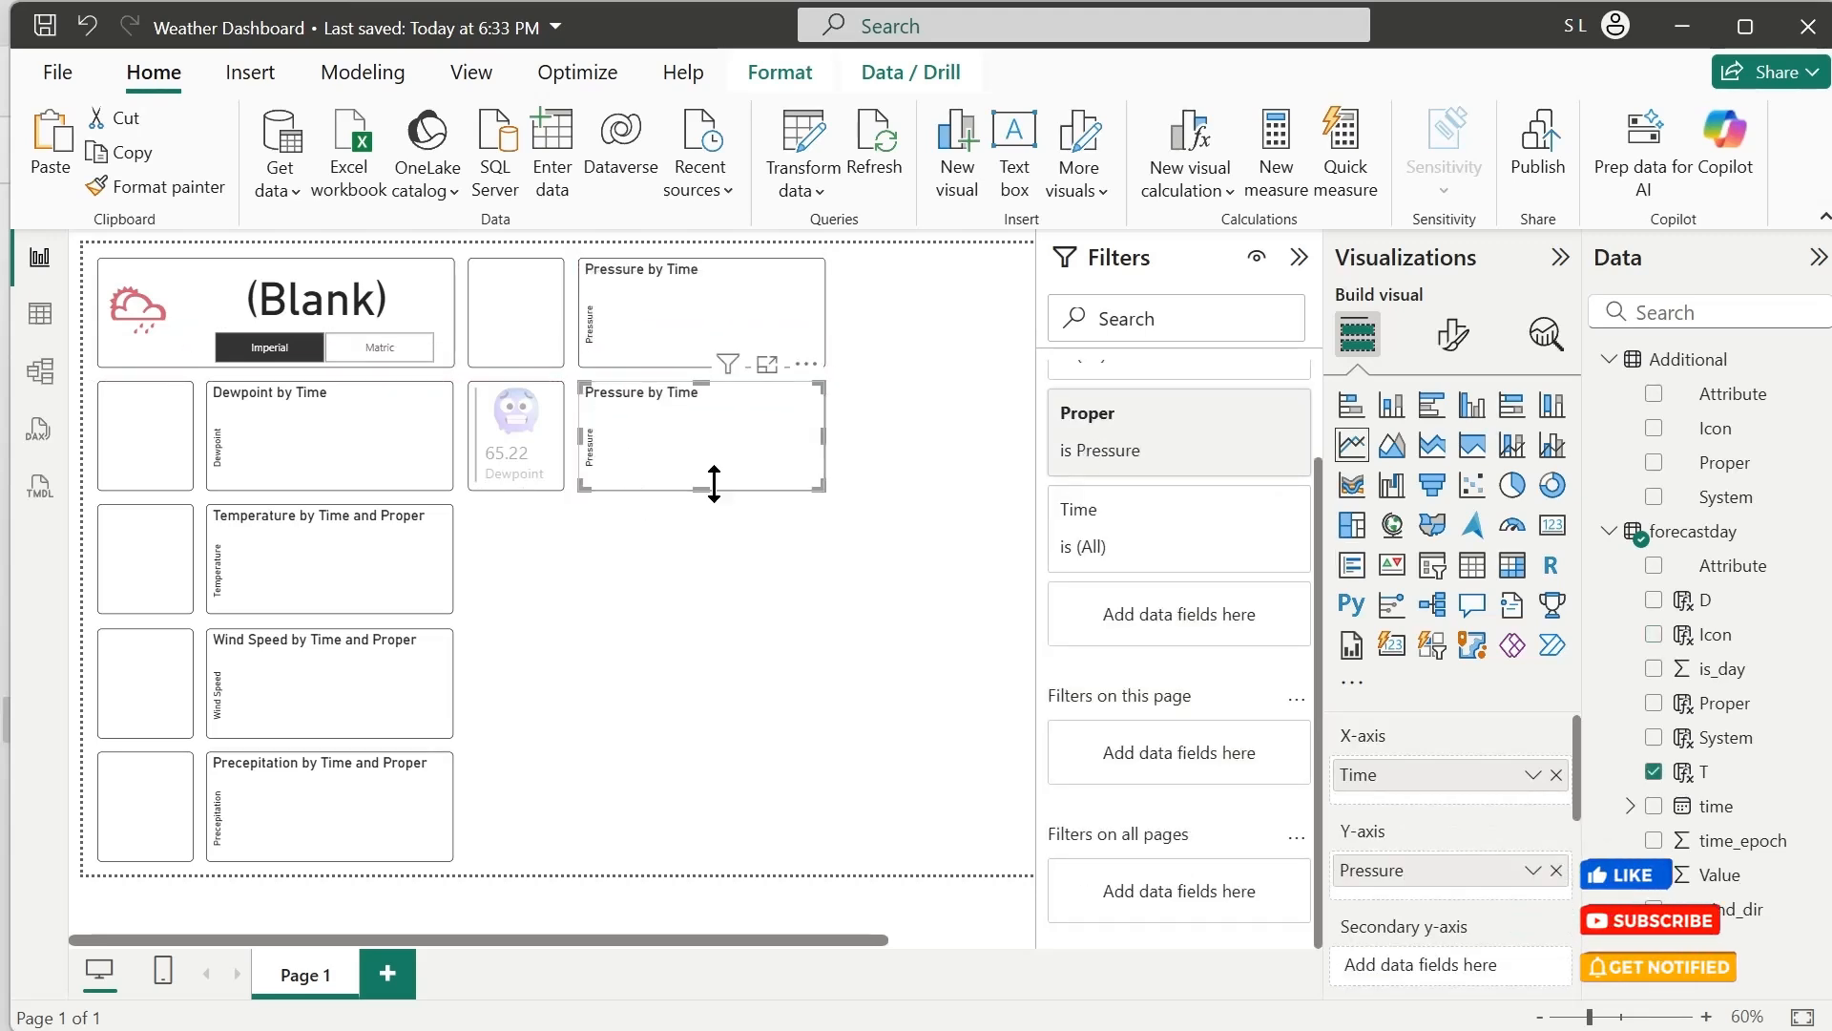
# Change the new line chart's Proper filter so that only Wind Chill is selected
pyautogui.click(1174, 420)
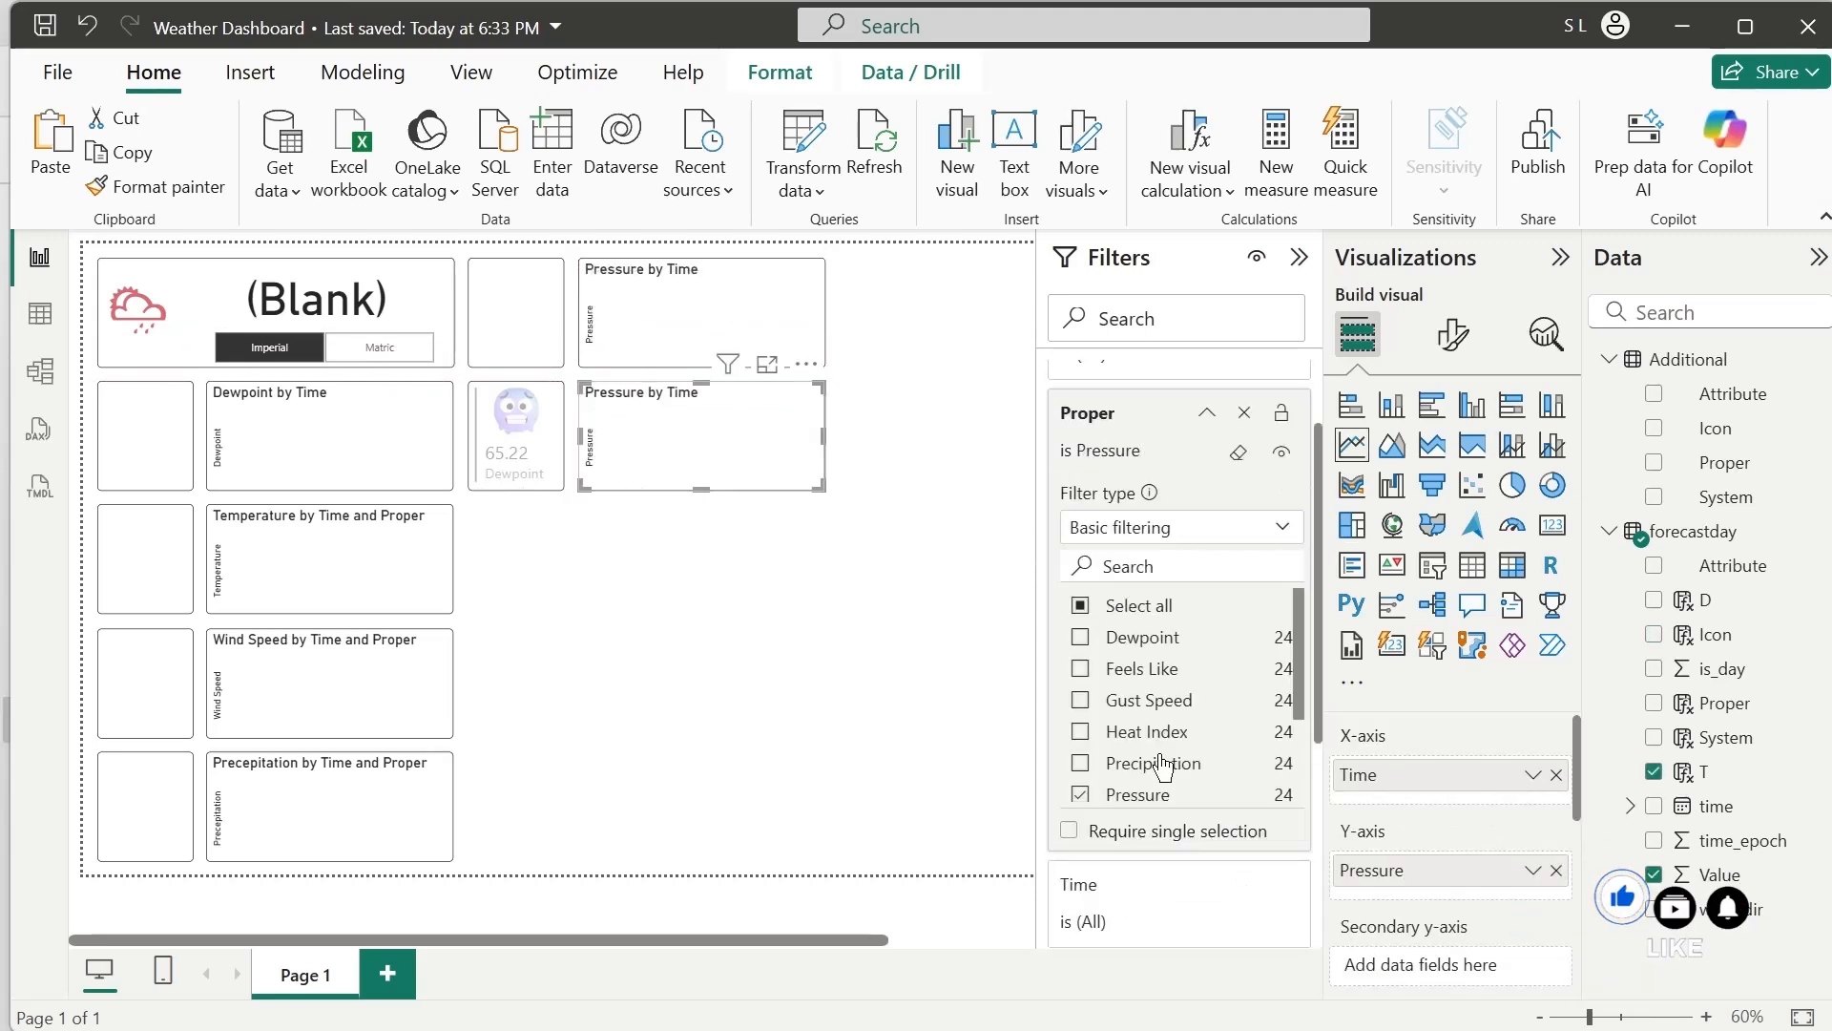
pyautogui.click(1082, 607)
pyautogui.scroll(-3, 1129, 668)
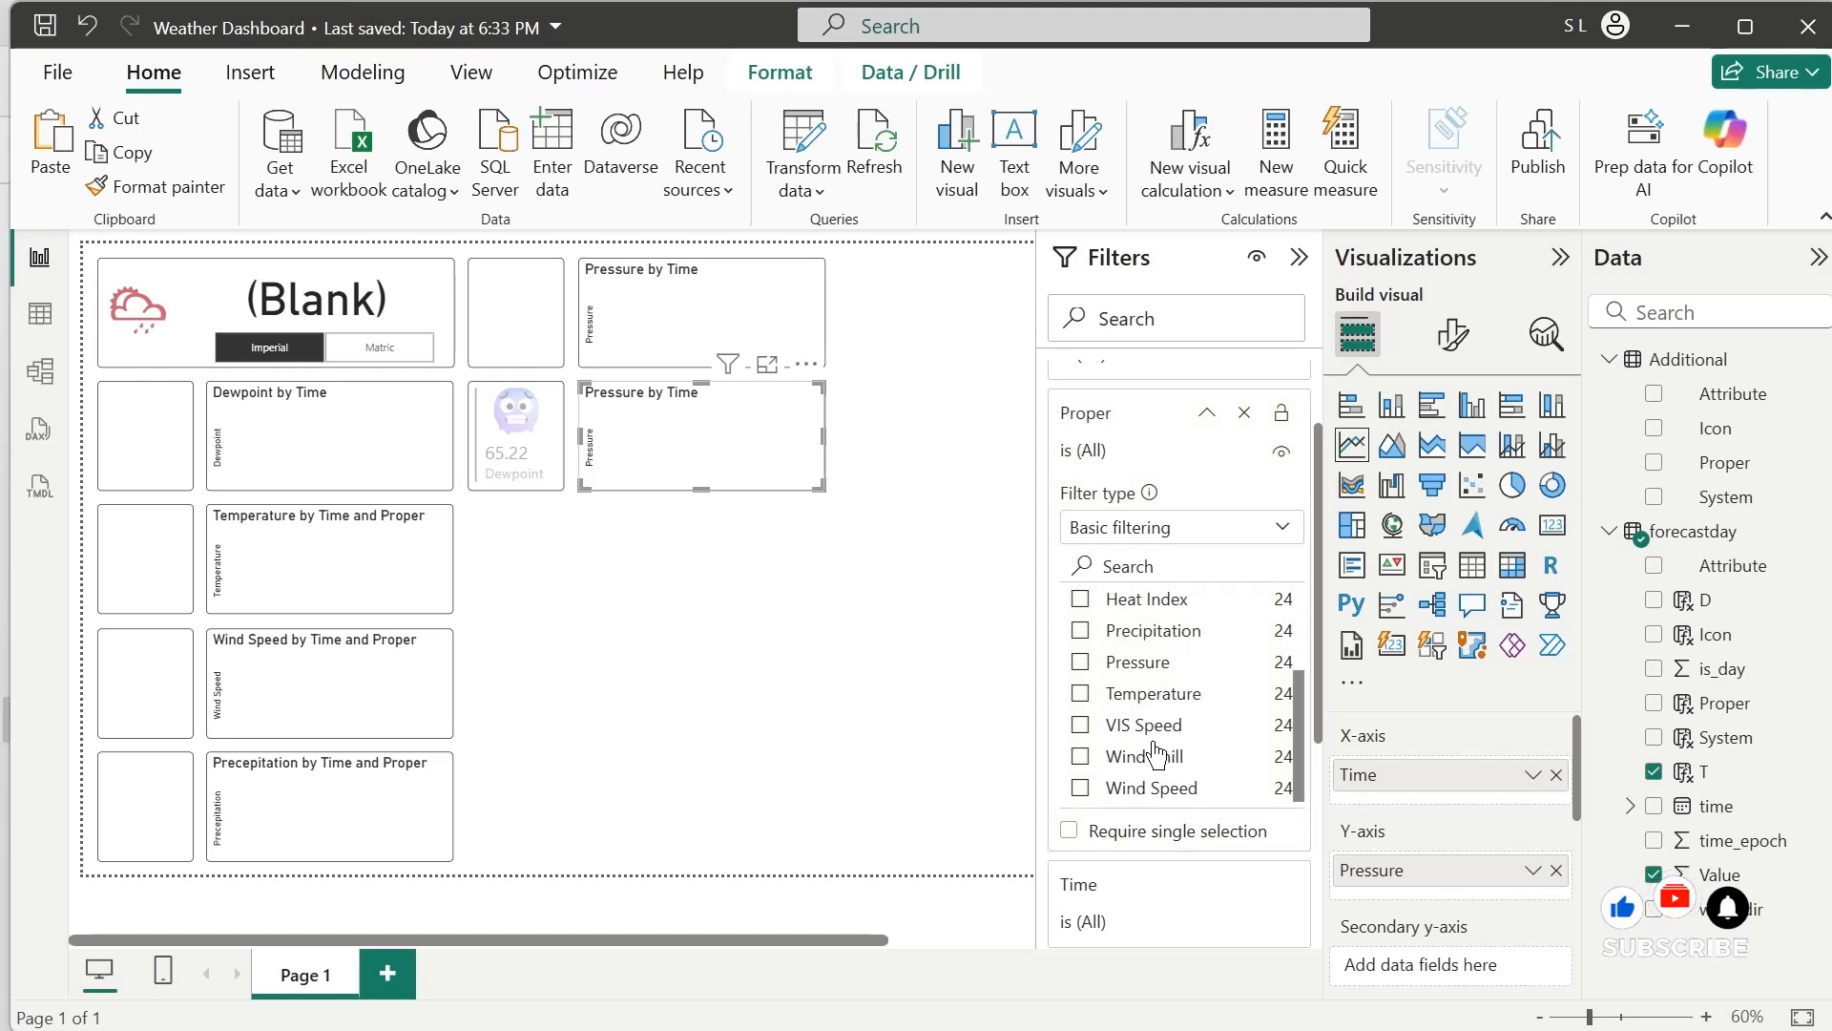
pyautogui.click(1145, 755)
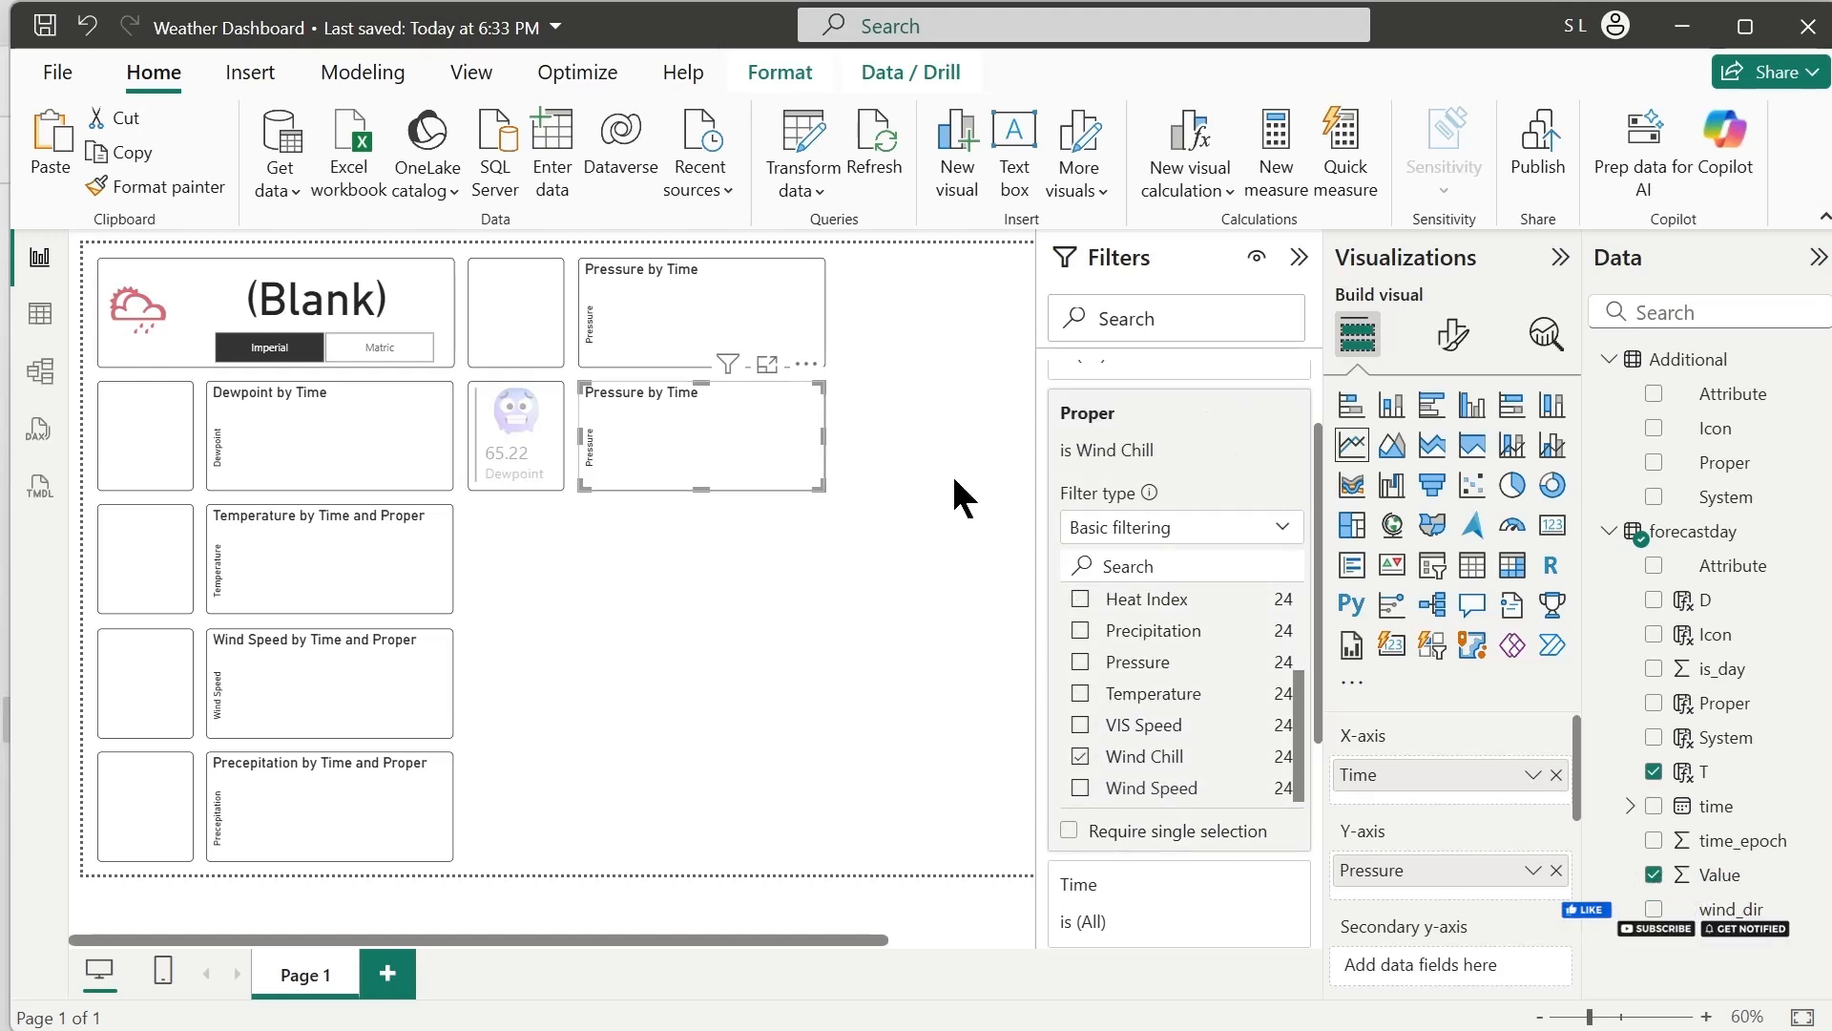
pyautogui.click(515, 422)
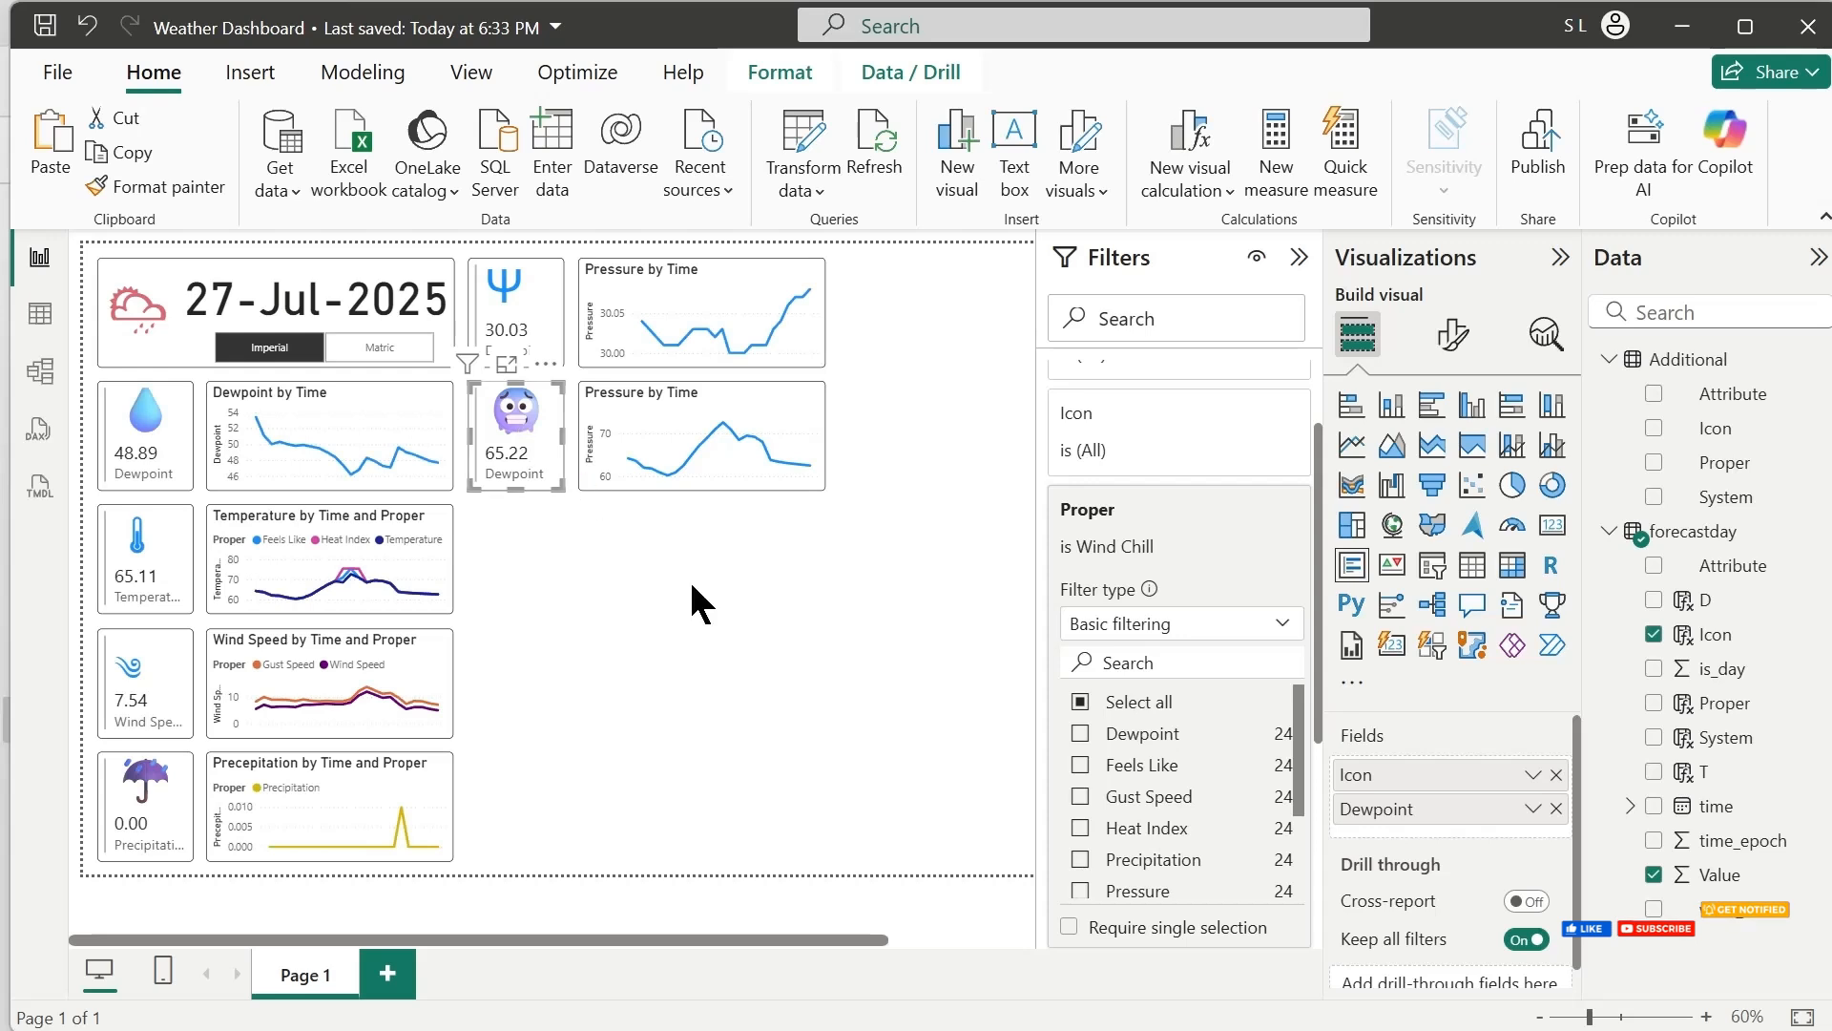
# Rename the lower copied chart's Y-axis field to Wind Chill for this visual
pyautogui.click(723, 480)
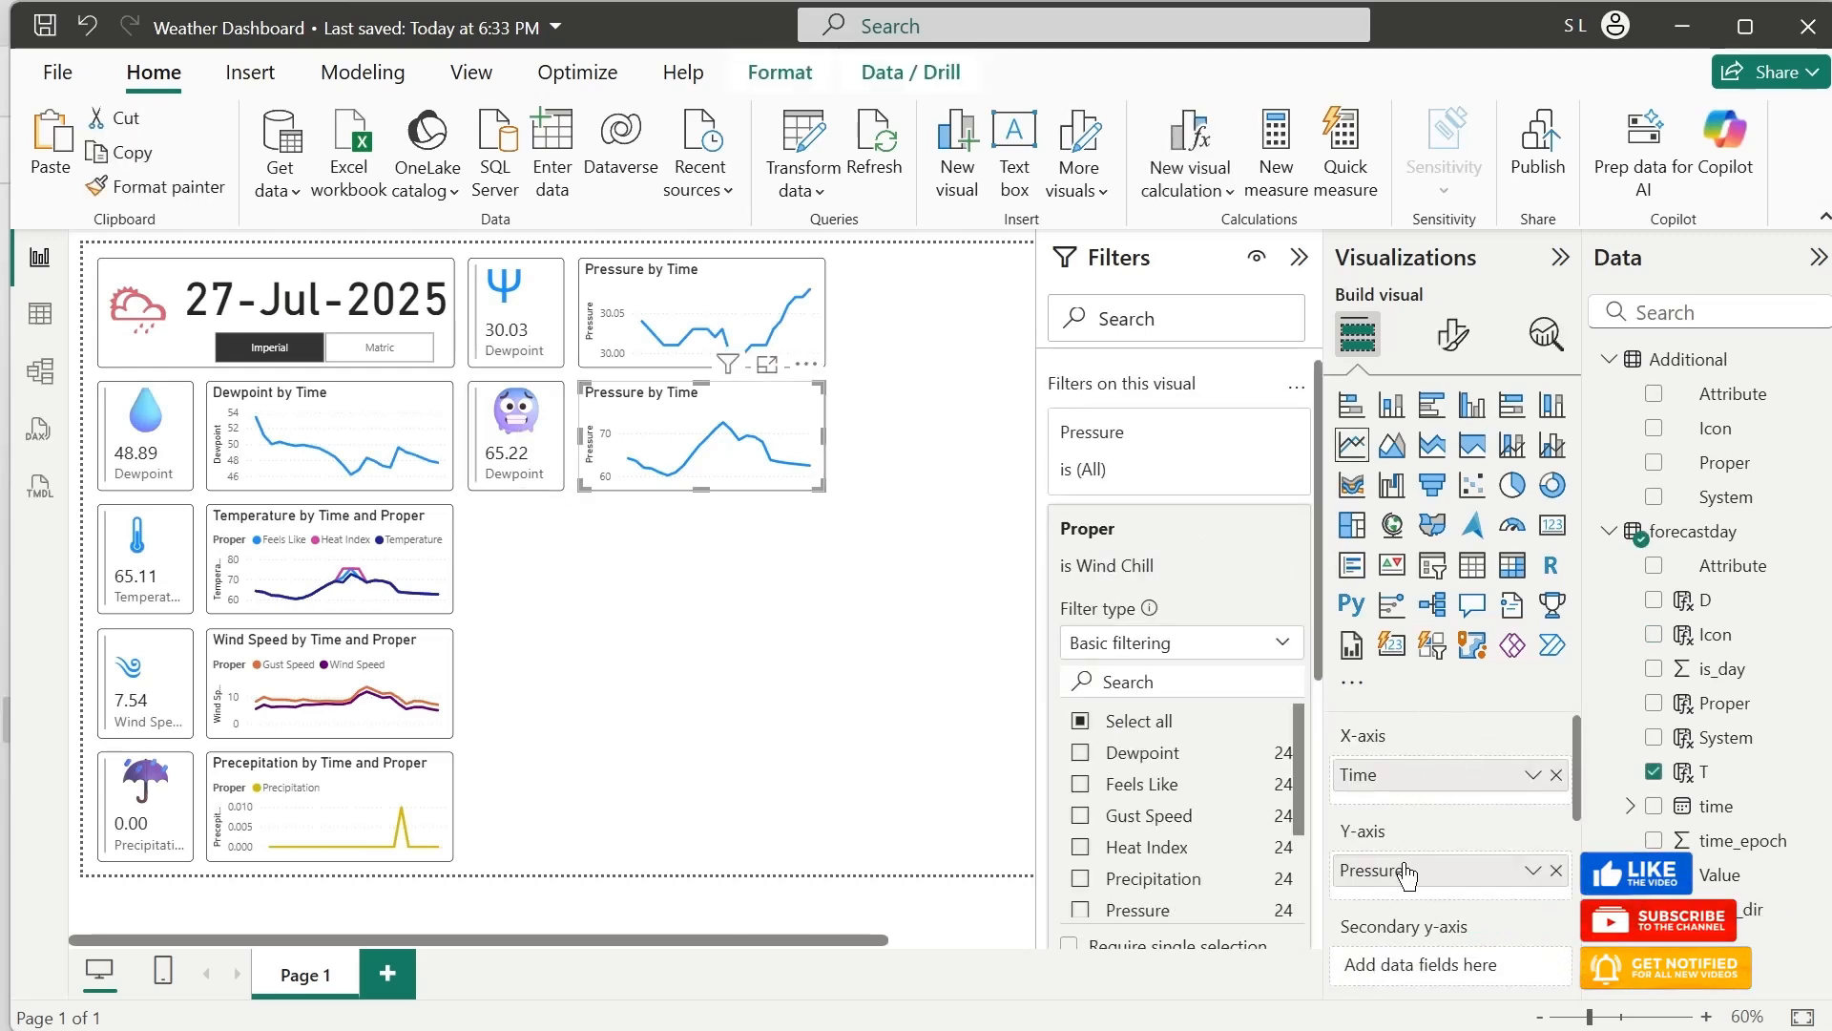
pyautogui.doubleClick(1408, 871)
pyautogui.write('Wind Chill')
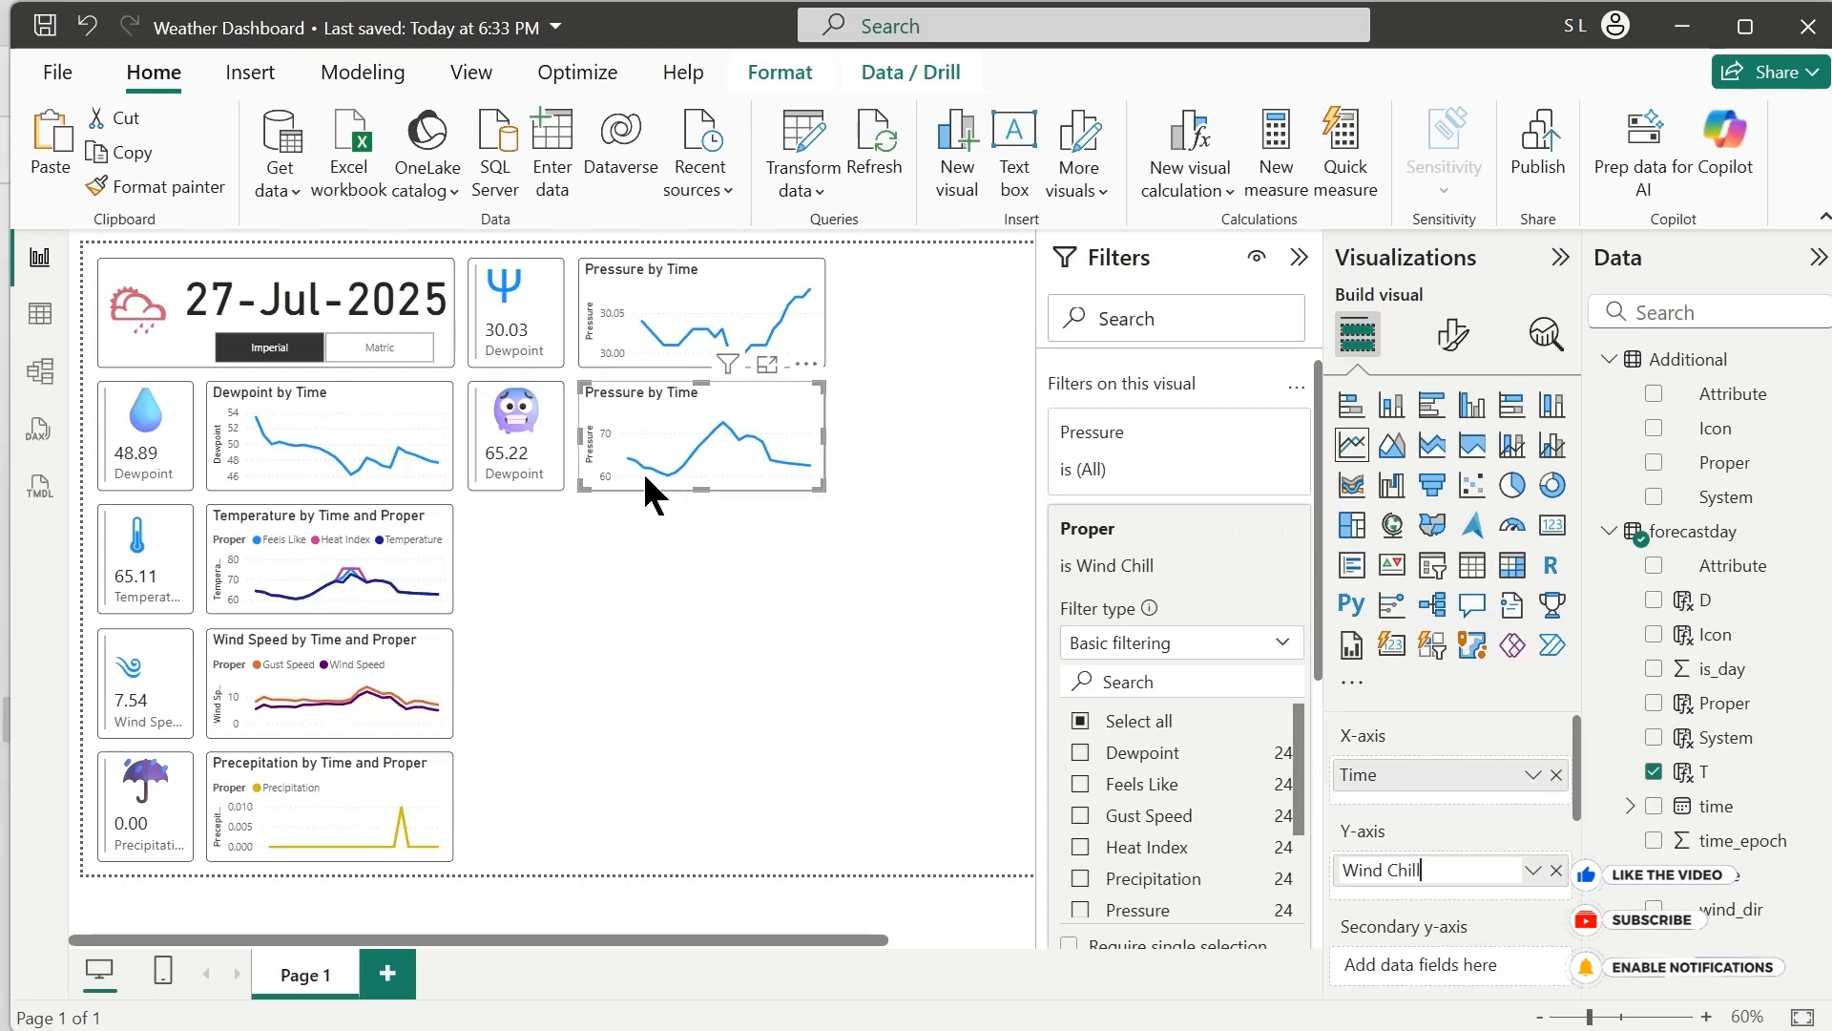
# Rename the value field of the card beside the Wind Chill chart to Wind Chill for this visual
pyautogui.click(535, 468)
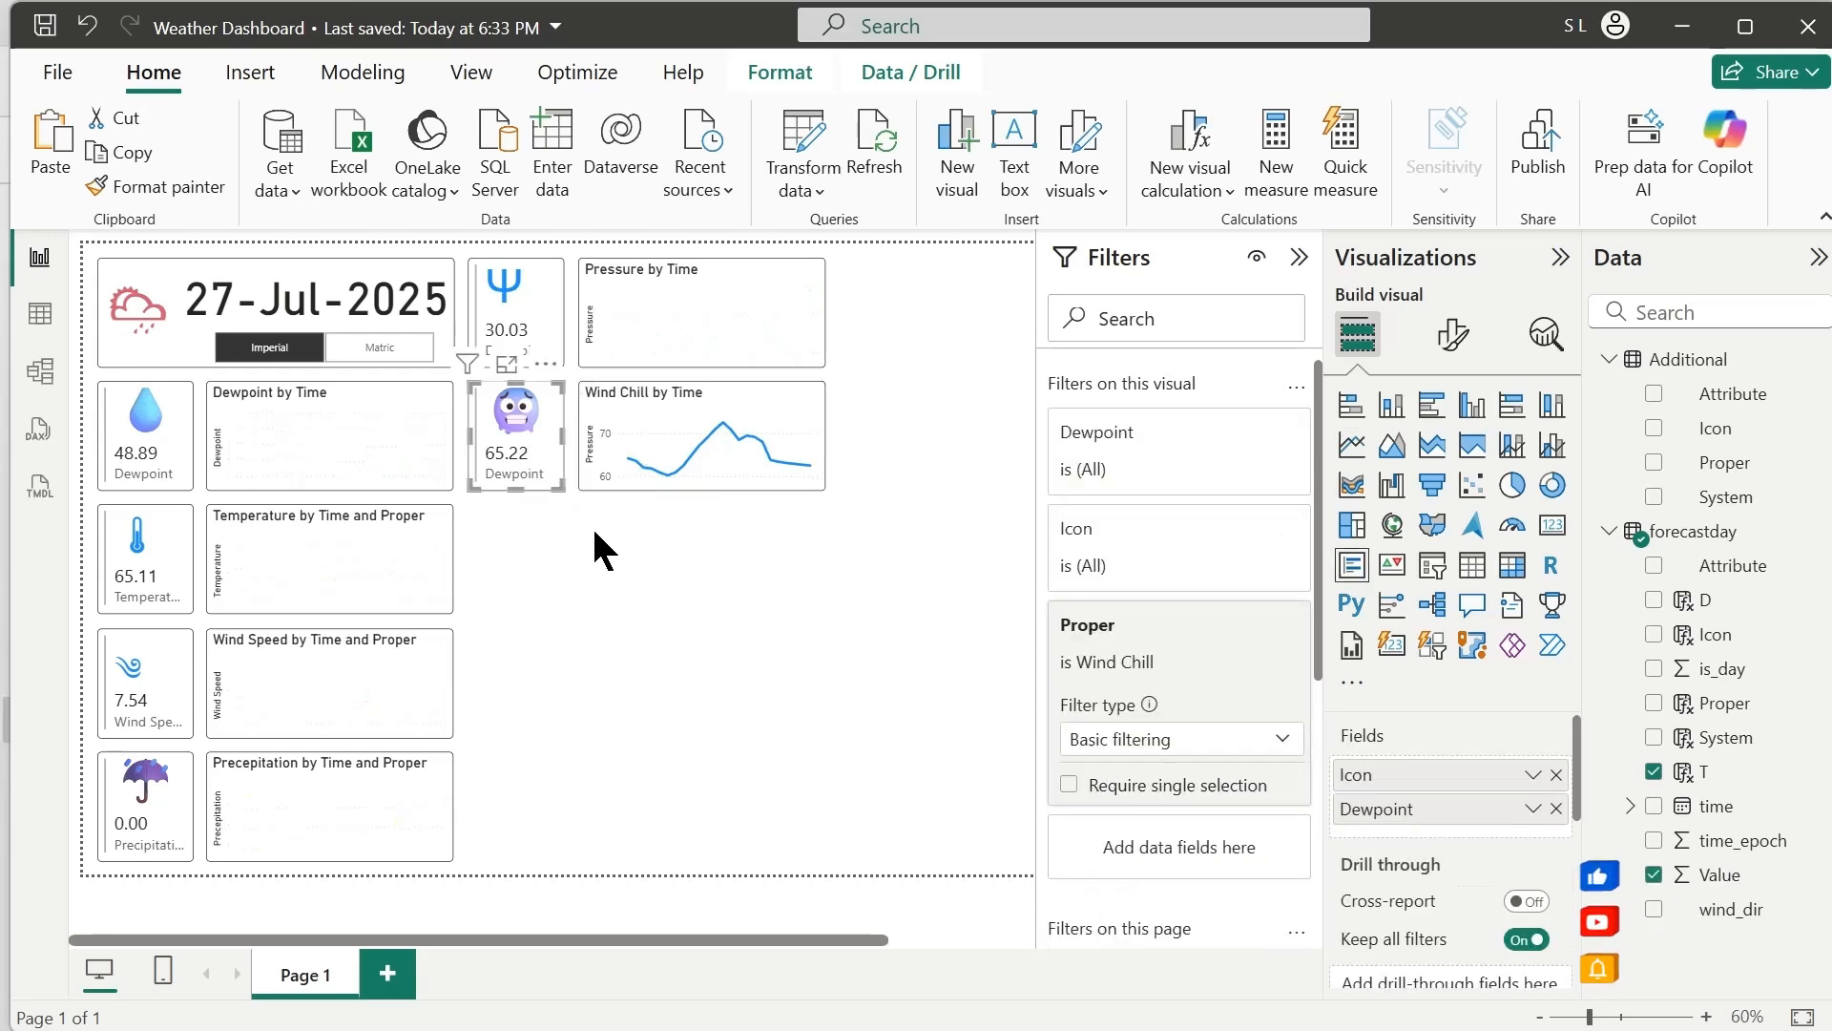
pyautogui.doubleClick(1371, 810)
pyautogui.write('Win')
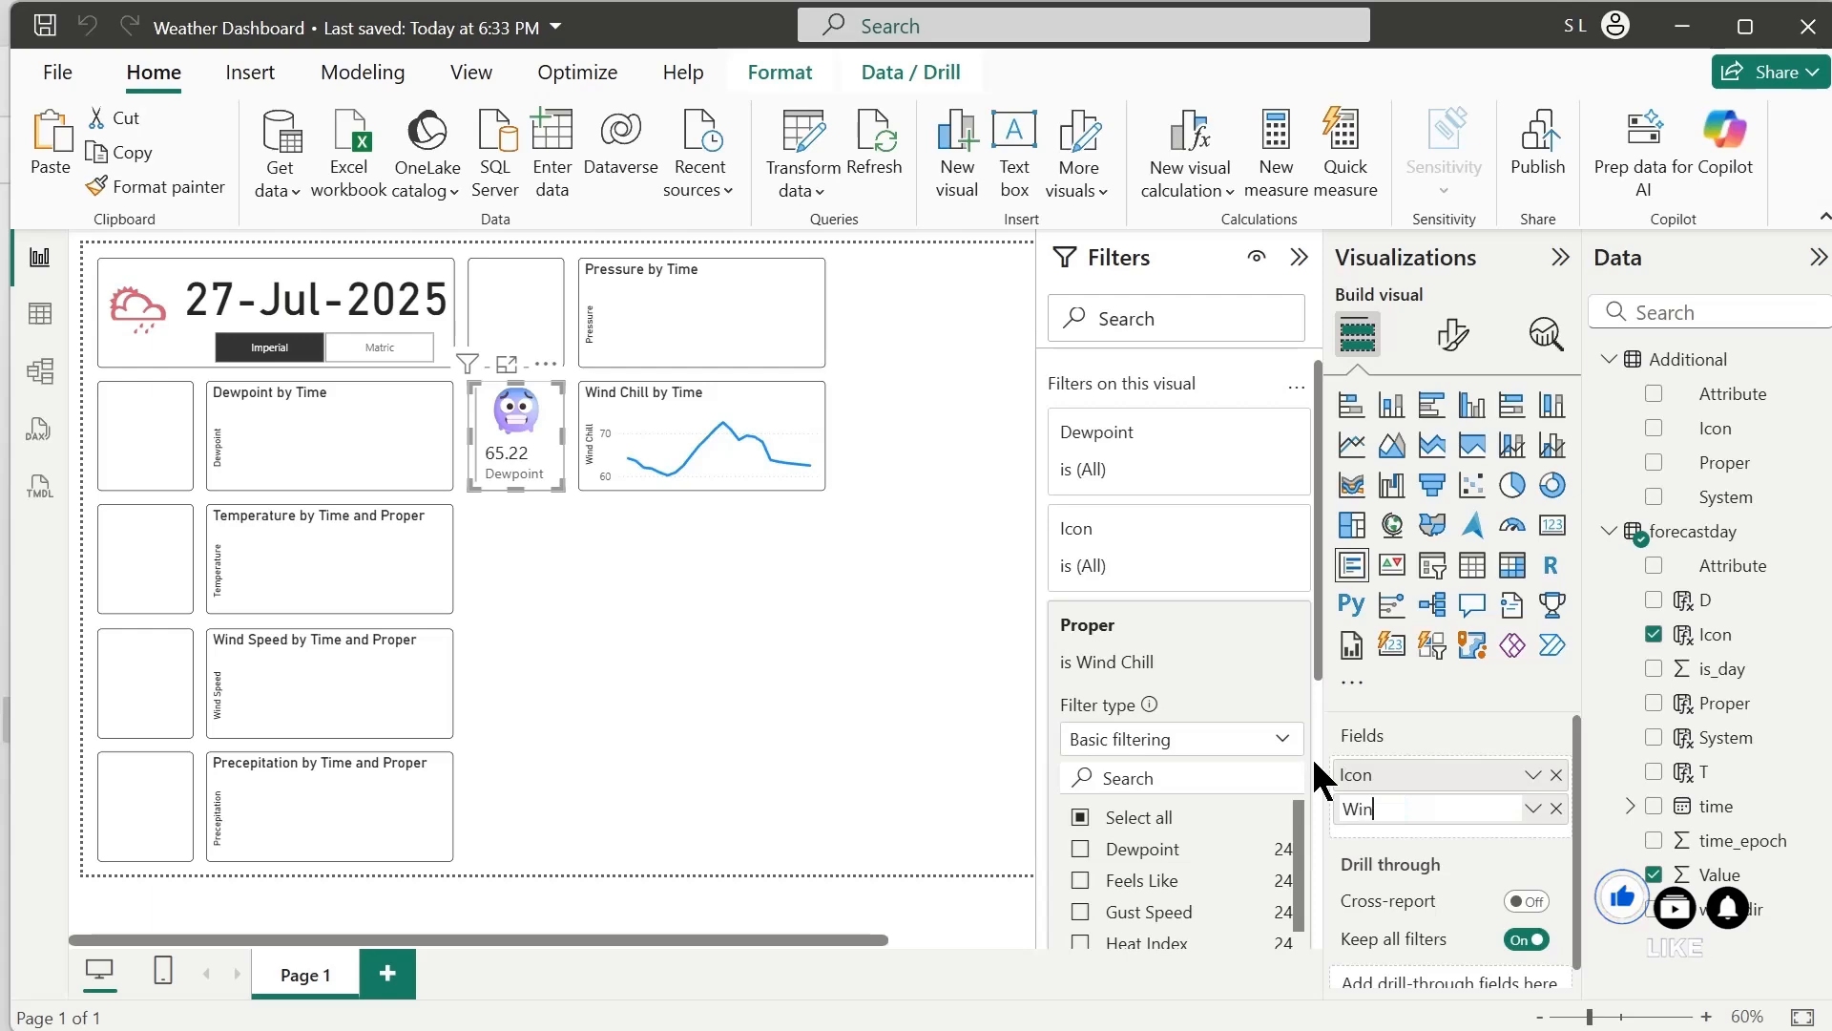
pyautogui.write('d Chi')
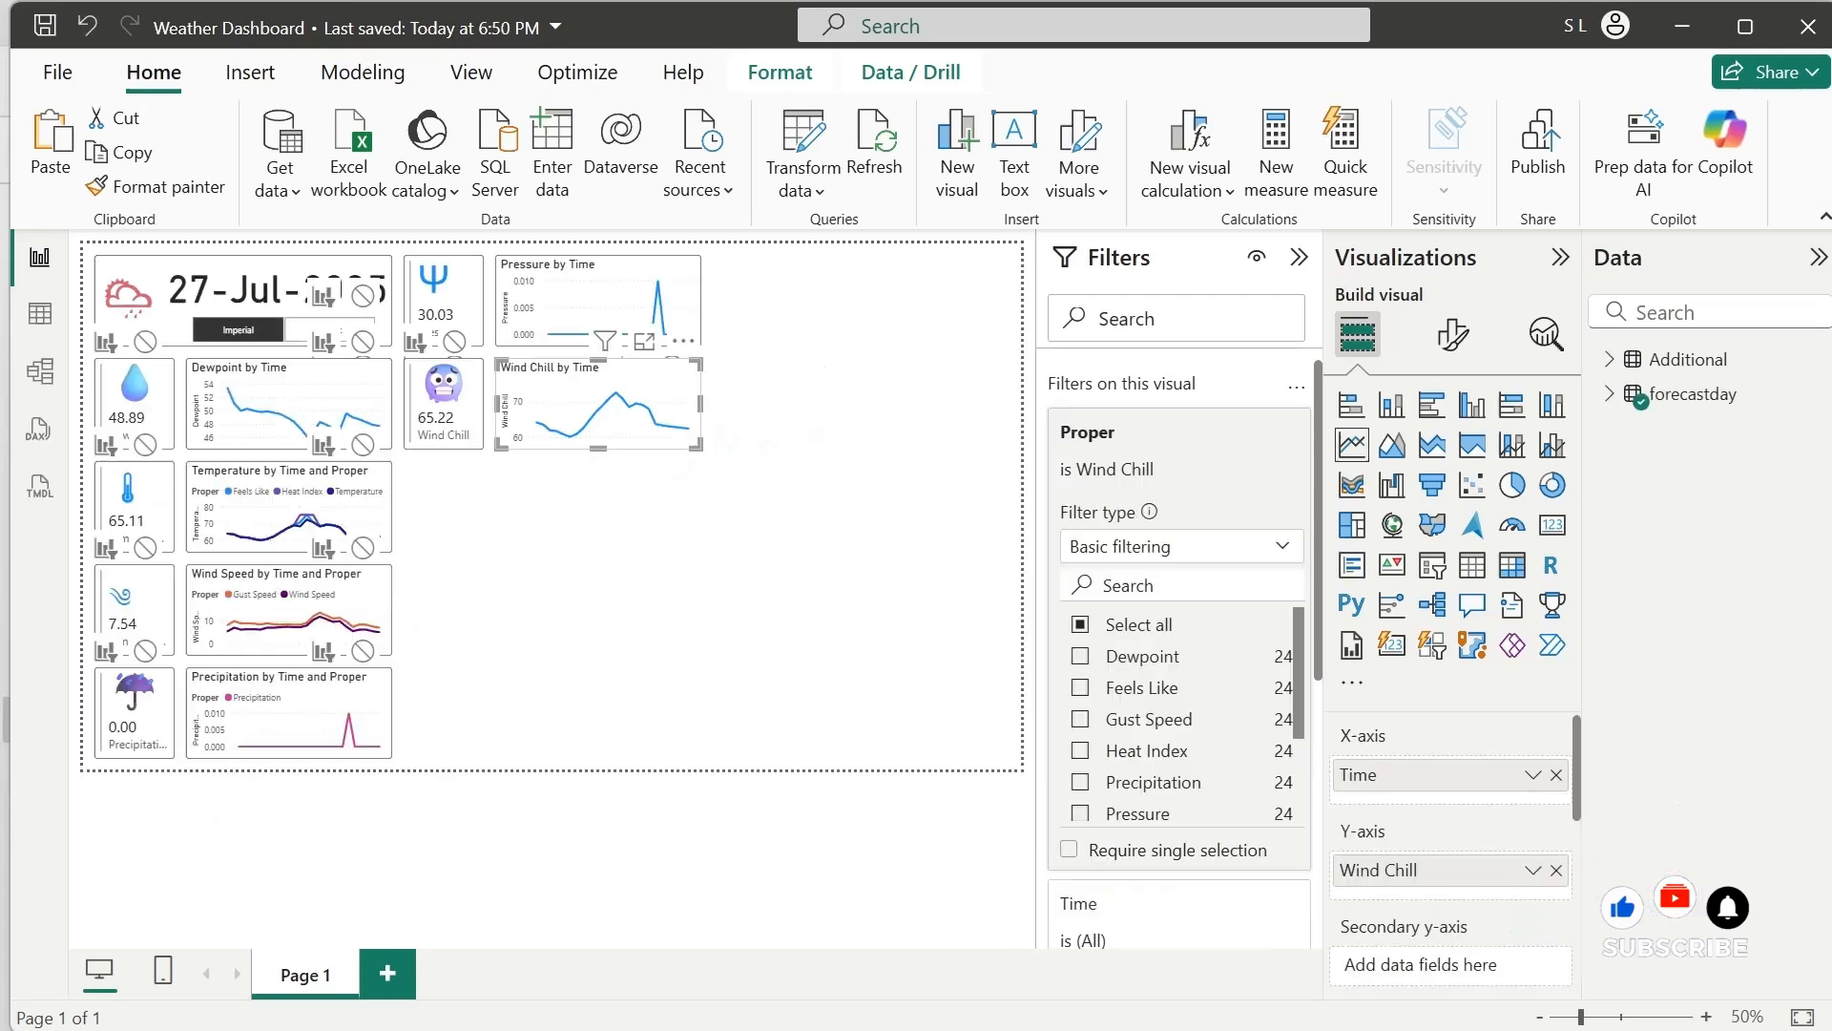
pyautogui.click(626, 564)
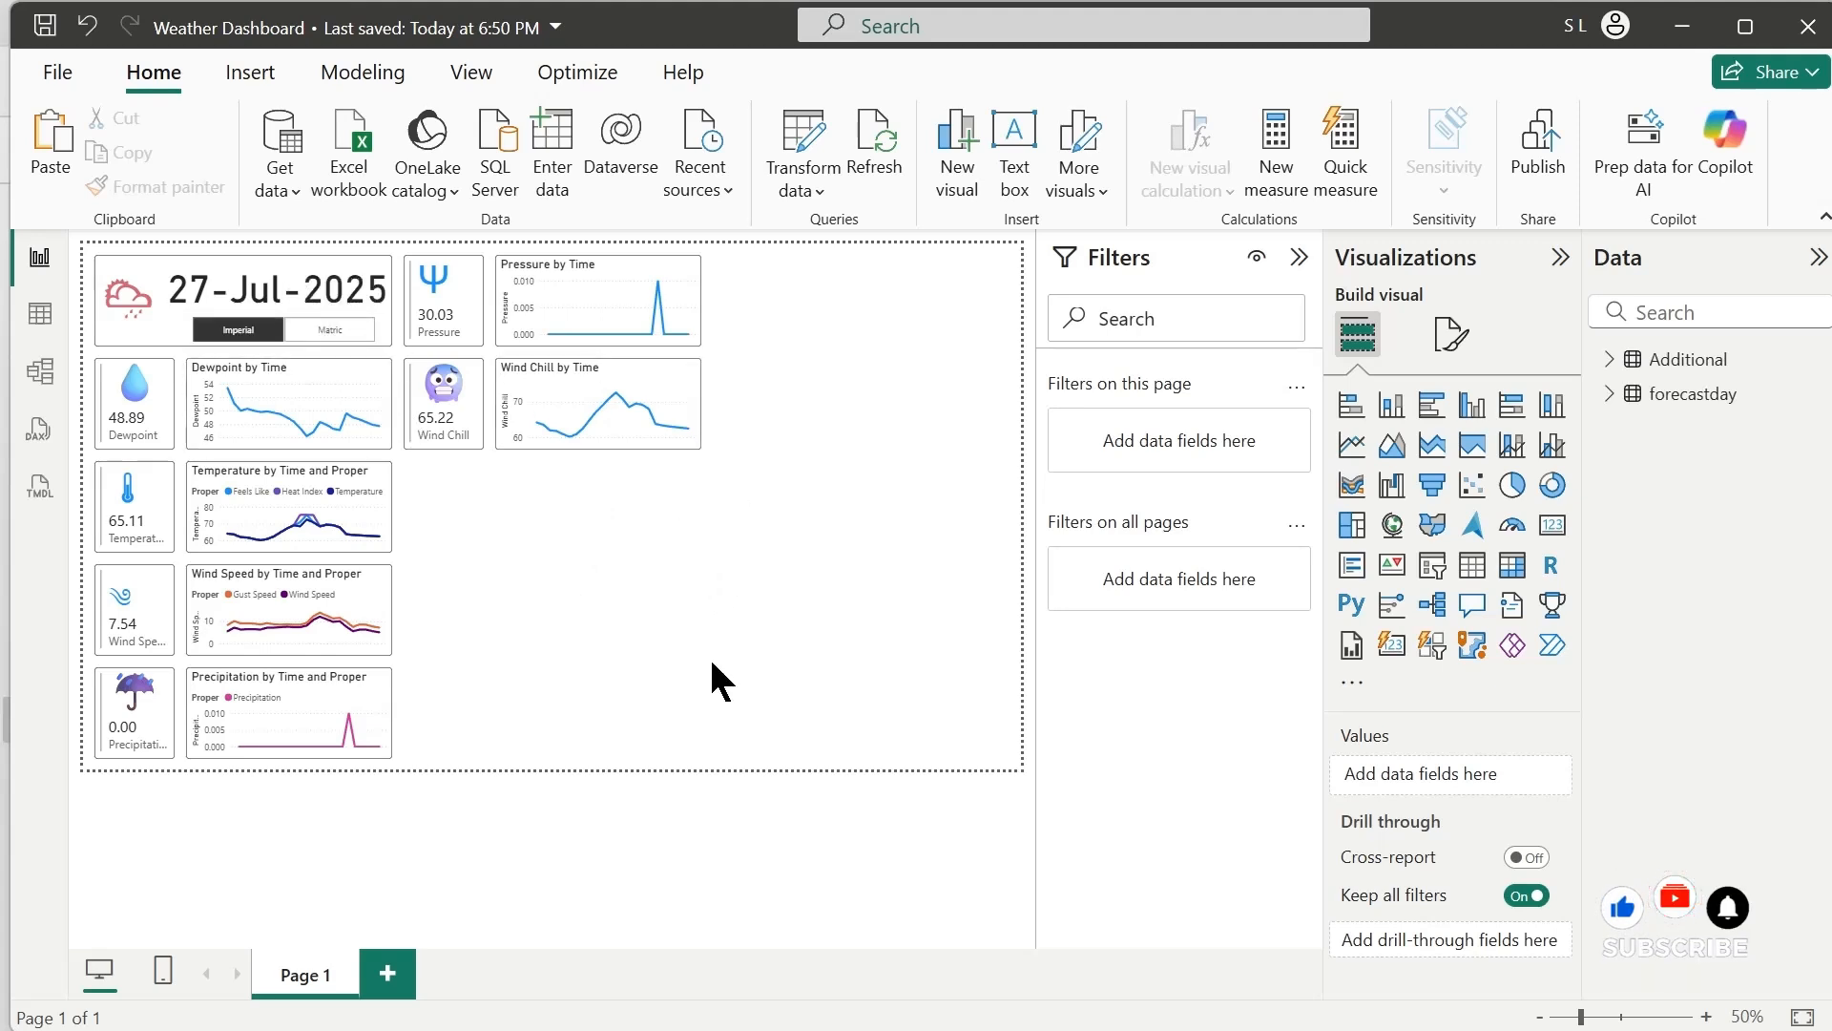
# Duplicate the Wind Chill card and place the copy directly below it, level with the Temperature chart
pyautogui.click(431, 438)
pyautogui.hotkey('ctrl', 'c')
pyautogui.hotkey('ctrl', 'v')
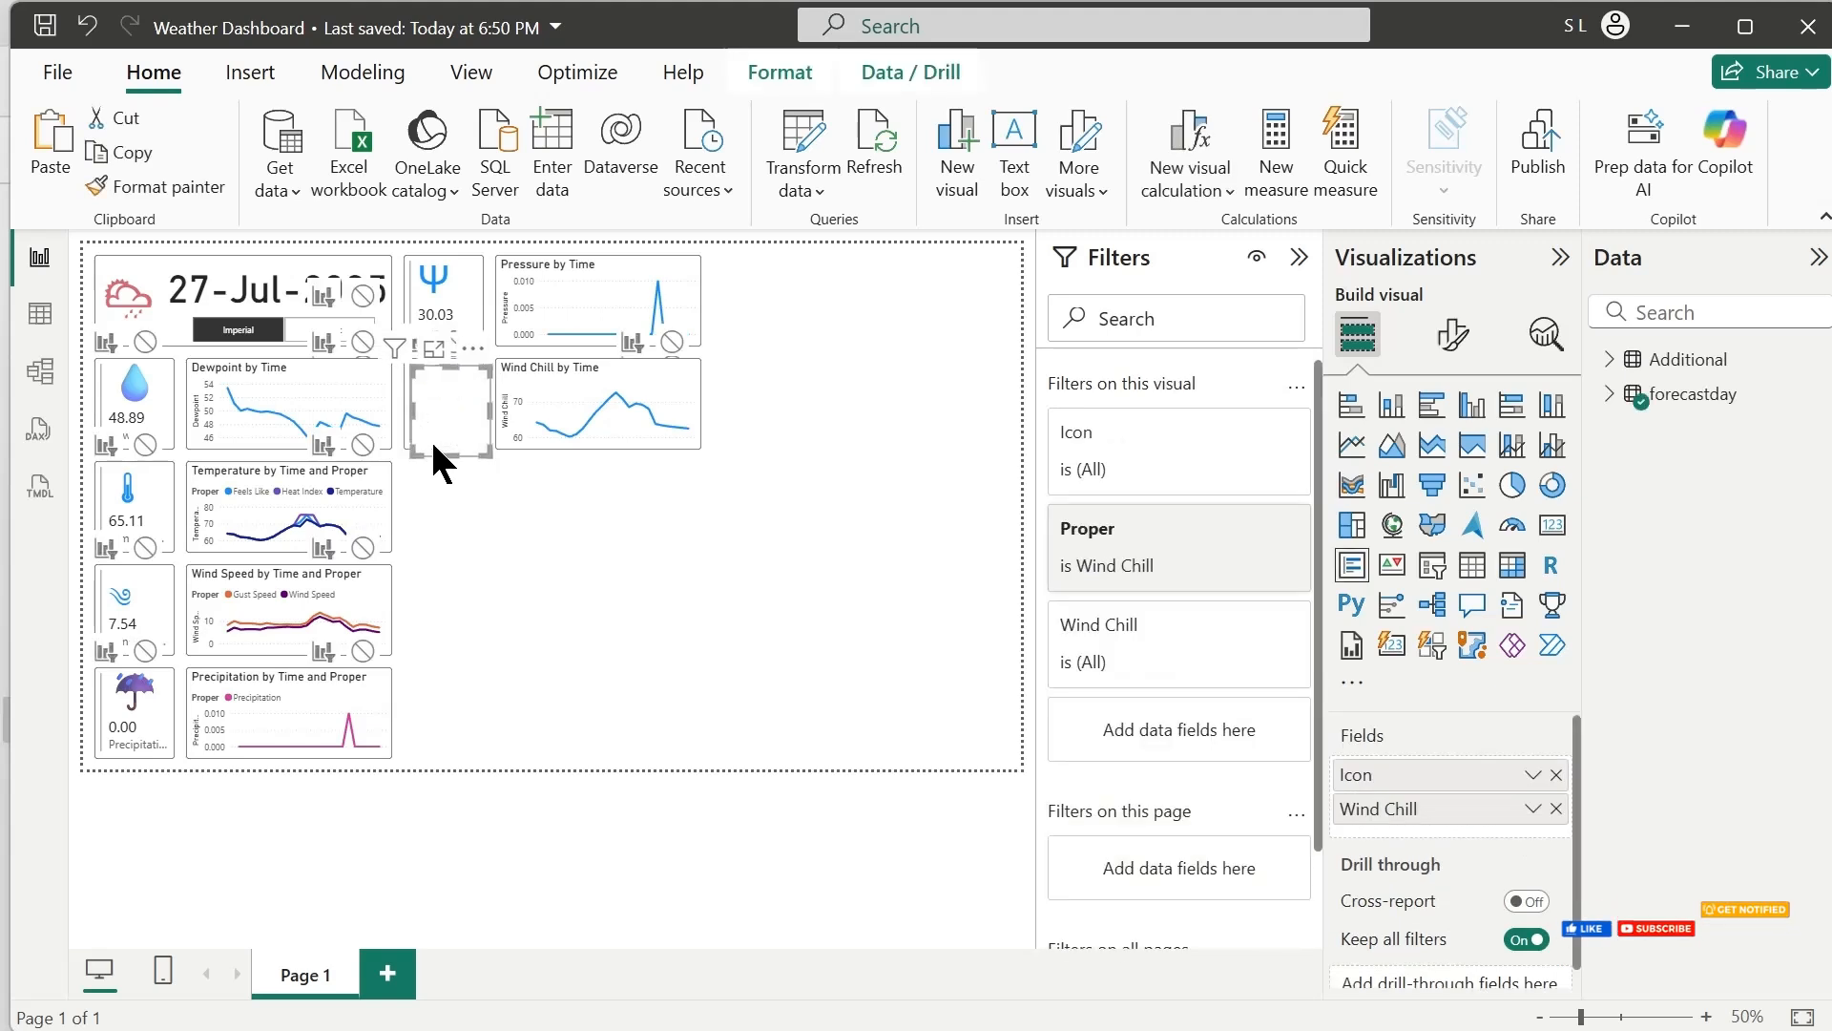
pyautogui.moveTo(431, 438); pyautogui.dragTo(427, 536)
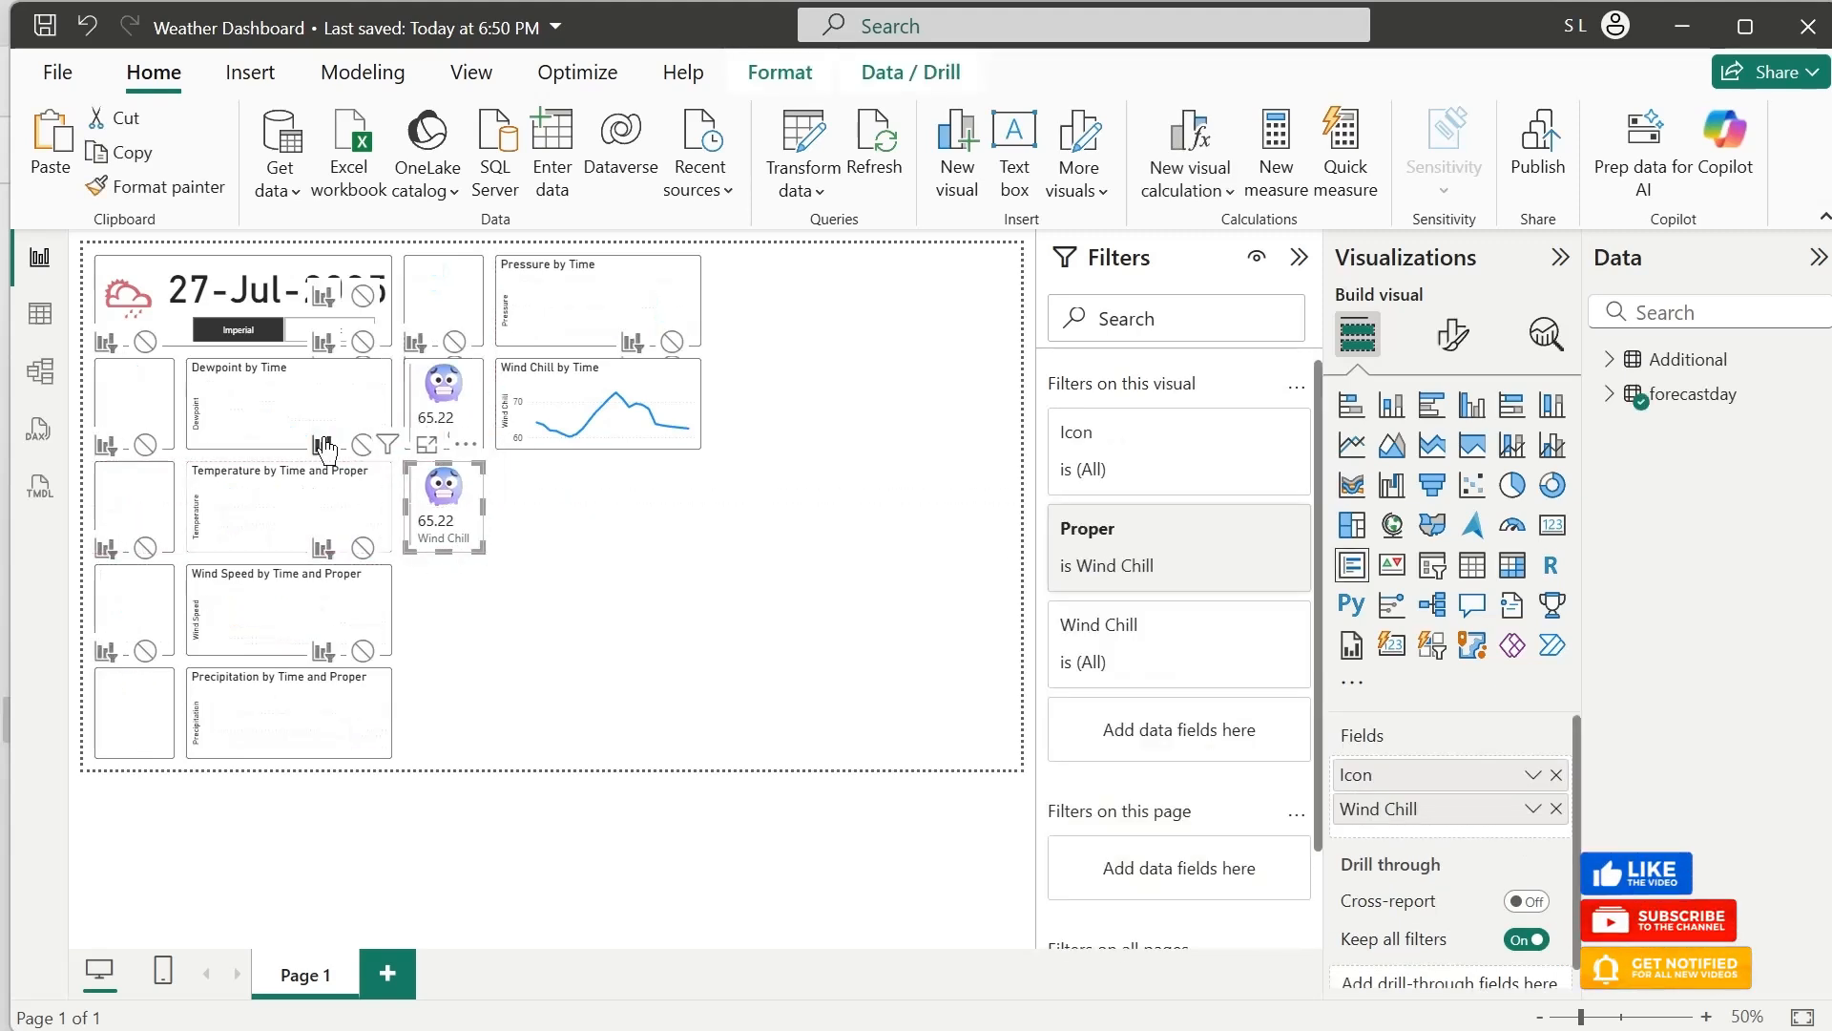
# Turn off the Imperial/Matric slicer's interaction with the duplicated card below the Wind Chill card
pyautogui.click(286, 301)
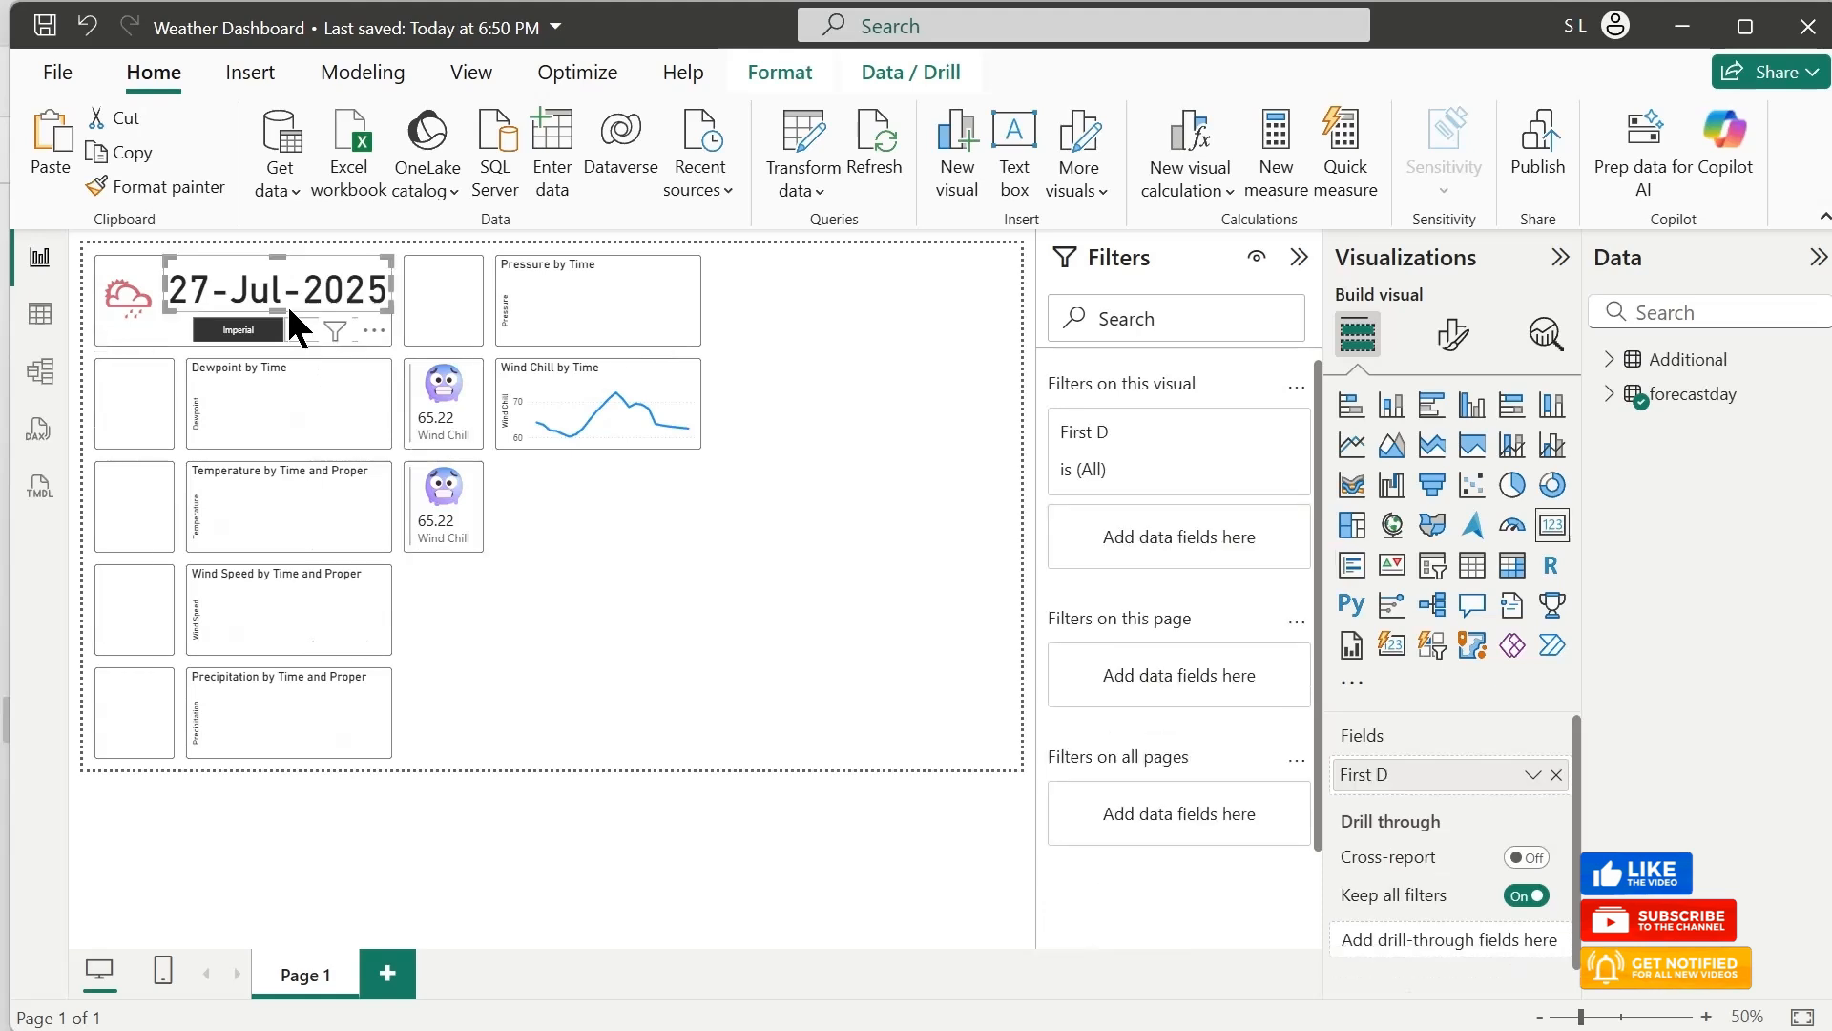
pyautogui.click(188, 327)
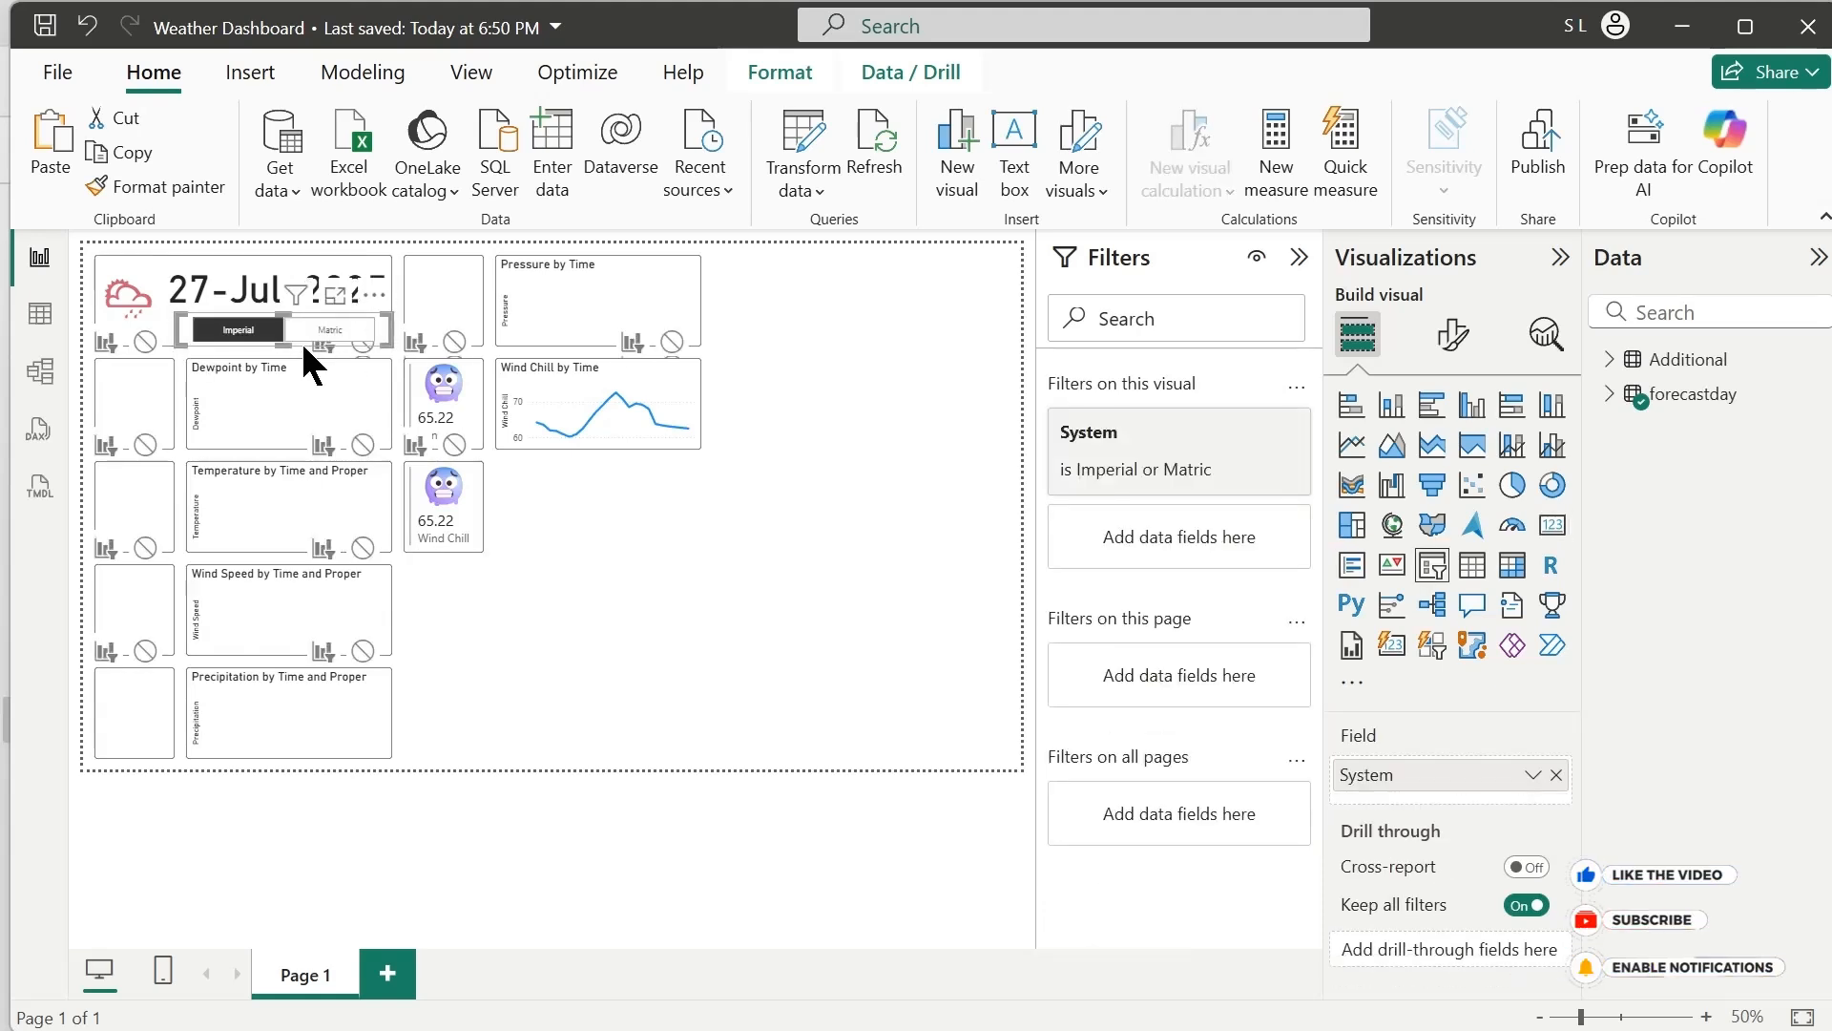
pyautogui.click(779, 74)
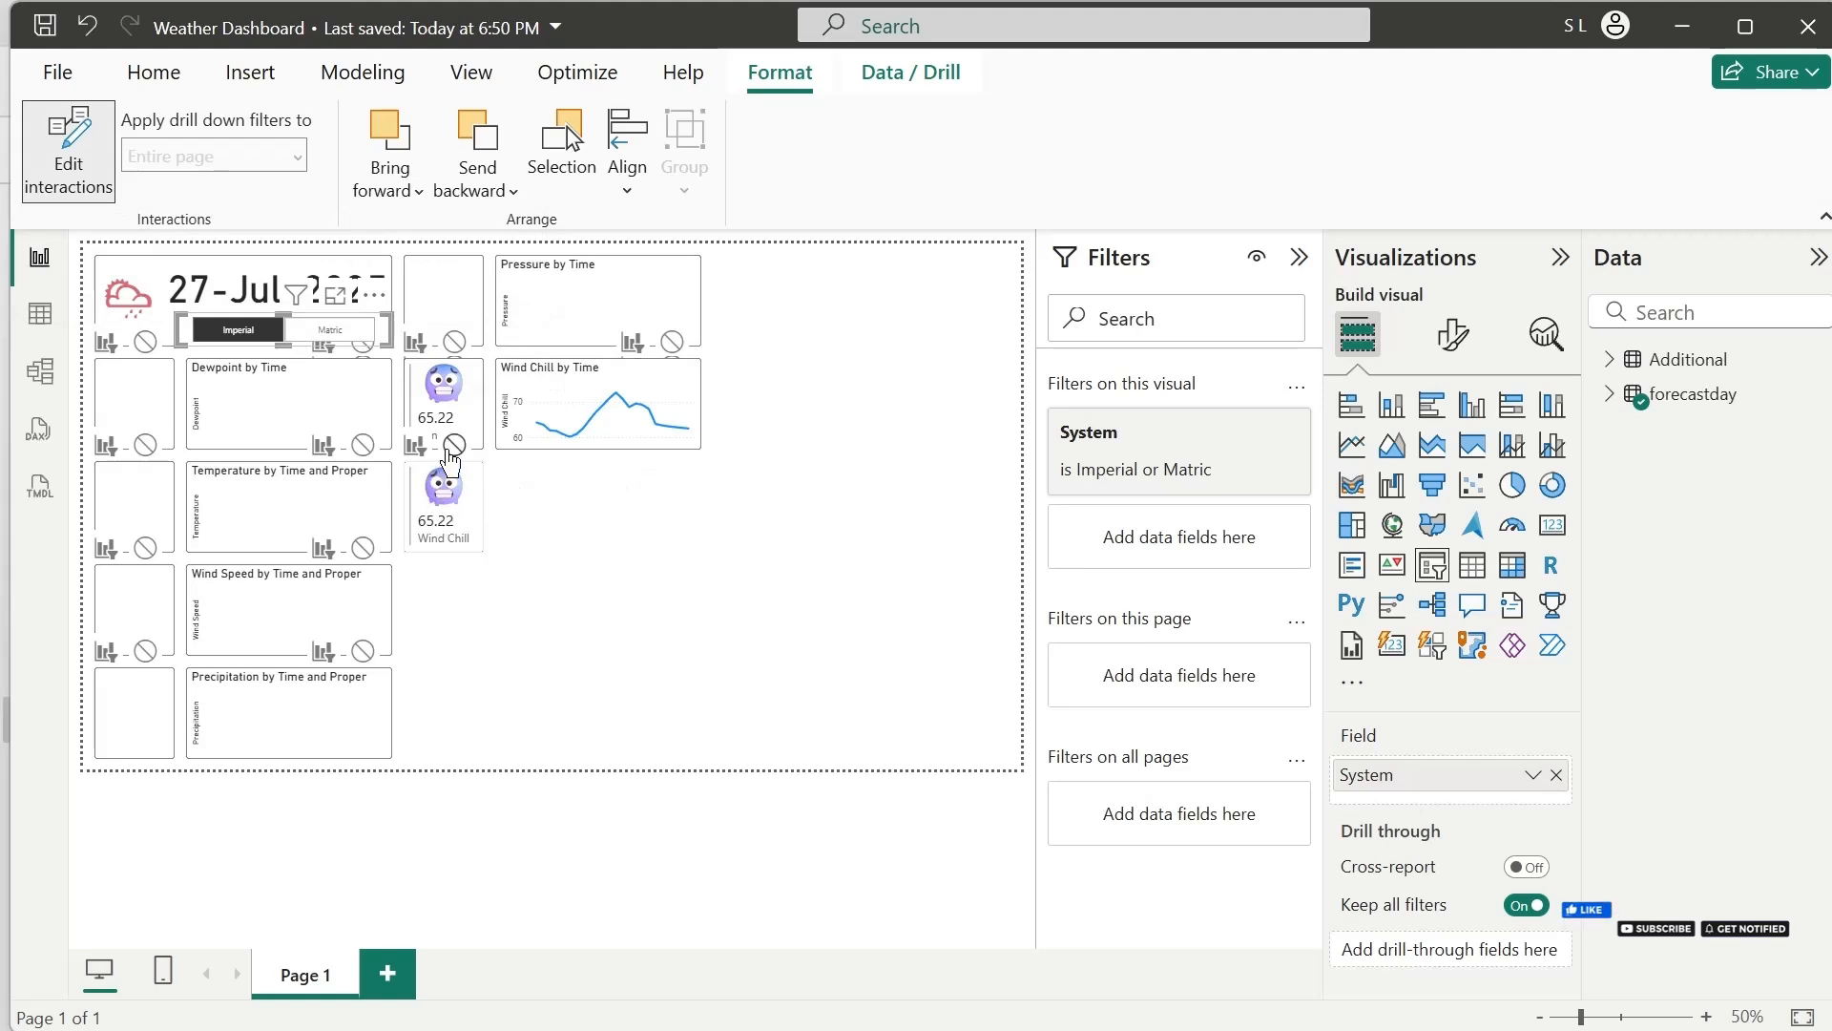
pyautogui.click(453, 445)
# Duplicate the Wind Chill chart directly below the original and stop the unit slicer from filtering the copy
pyautogui.click(620, 441)
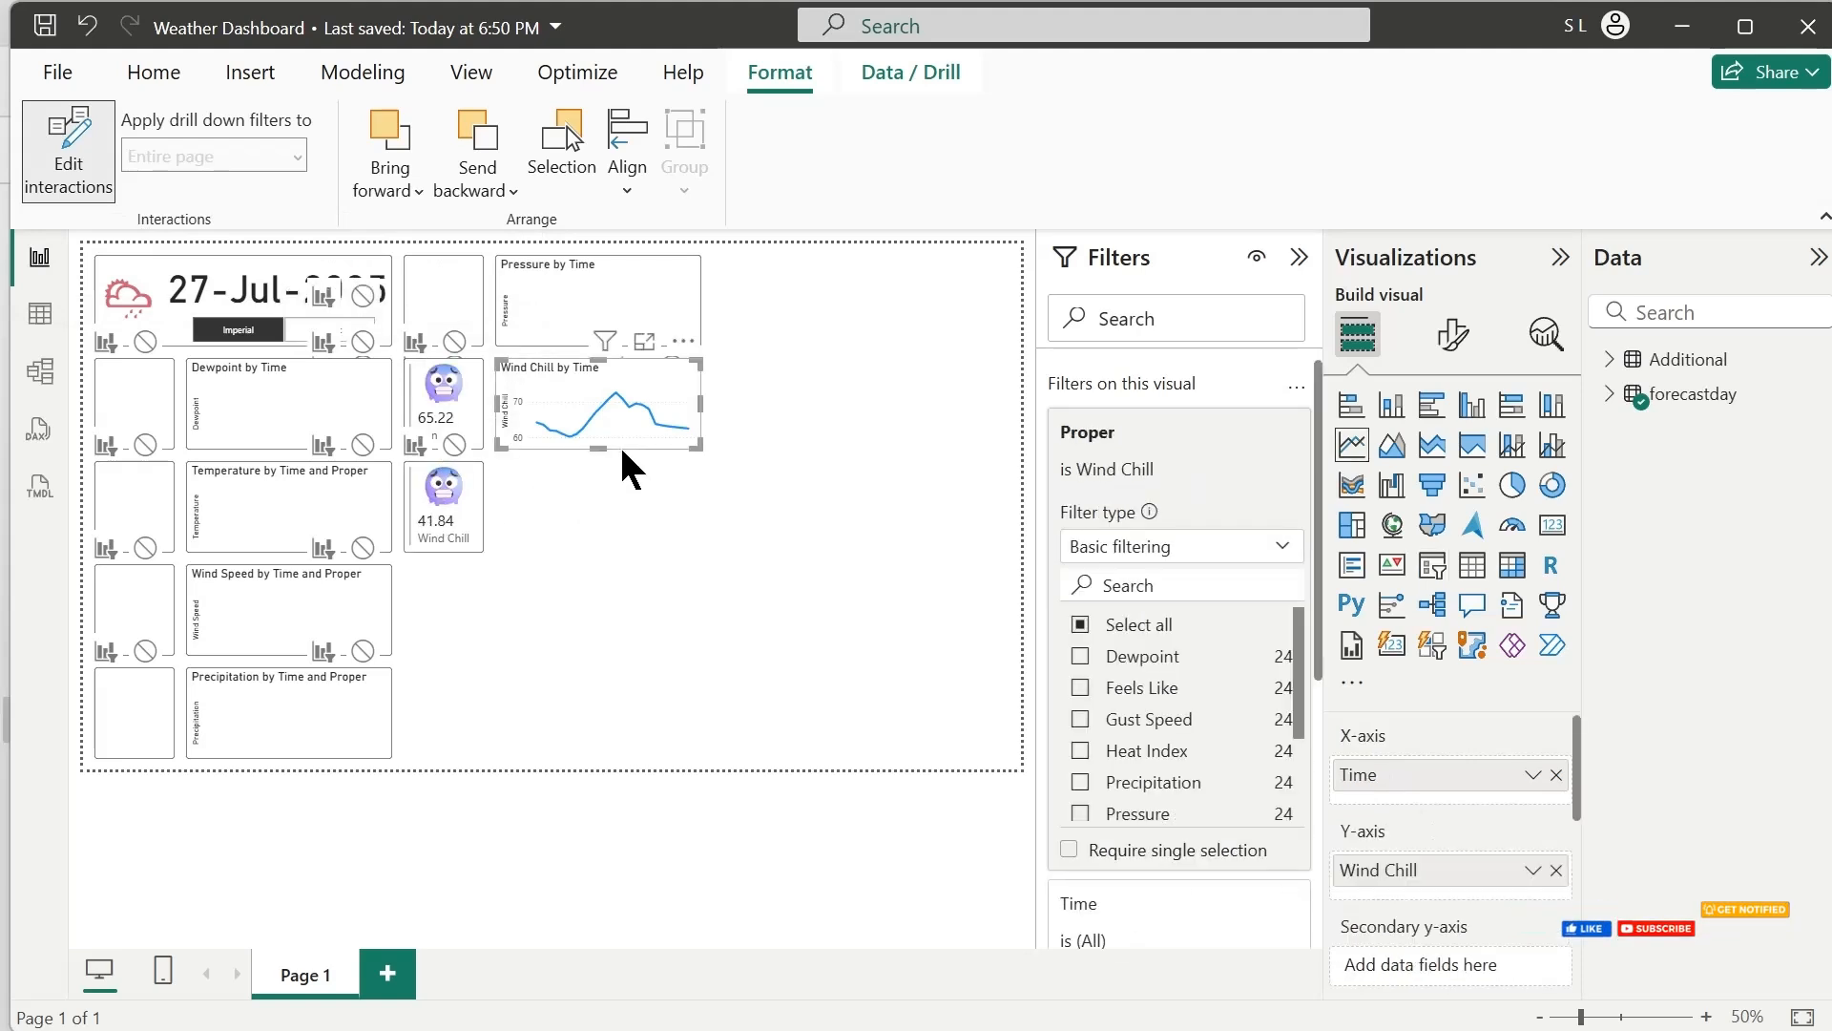
pyautogui.hotkey('ctrl', 'c')
pyautogui.hotkey('ctrl', 'v')
pyautogui.moveTo(622, 447); pyautogui.dragTo(615, 523)
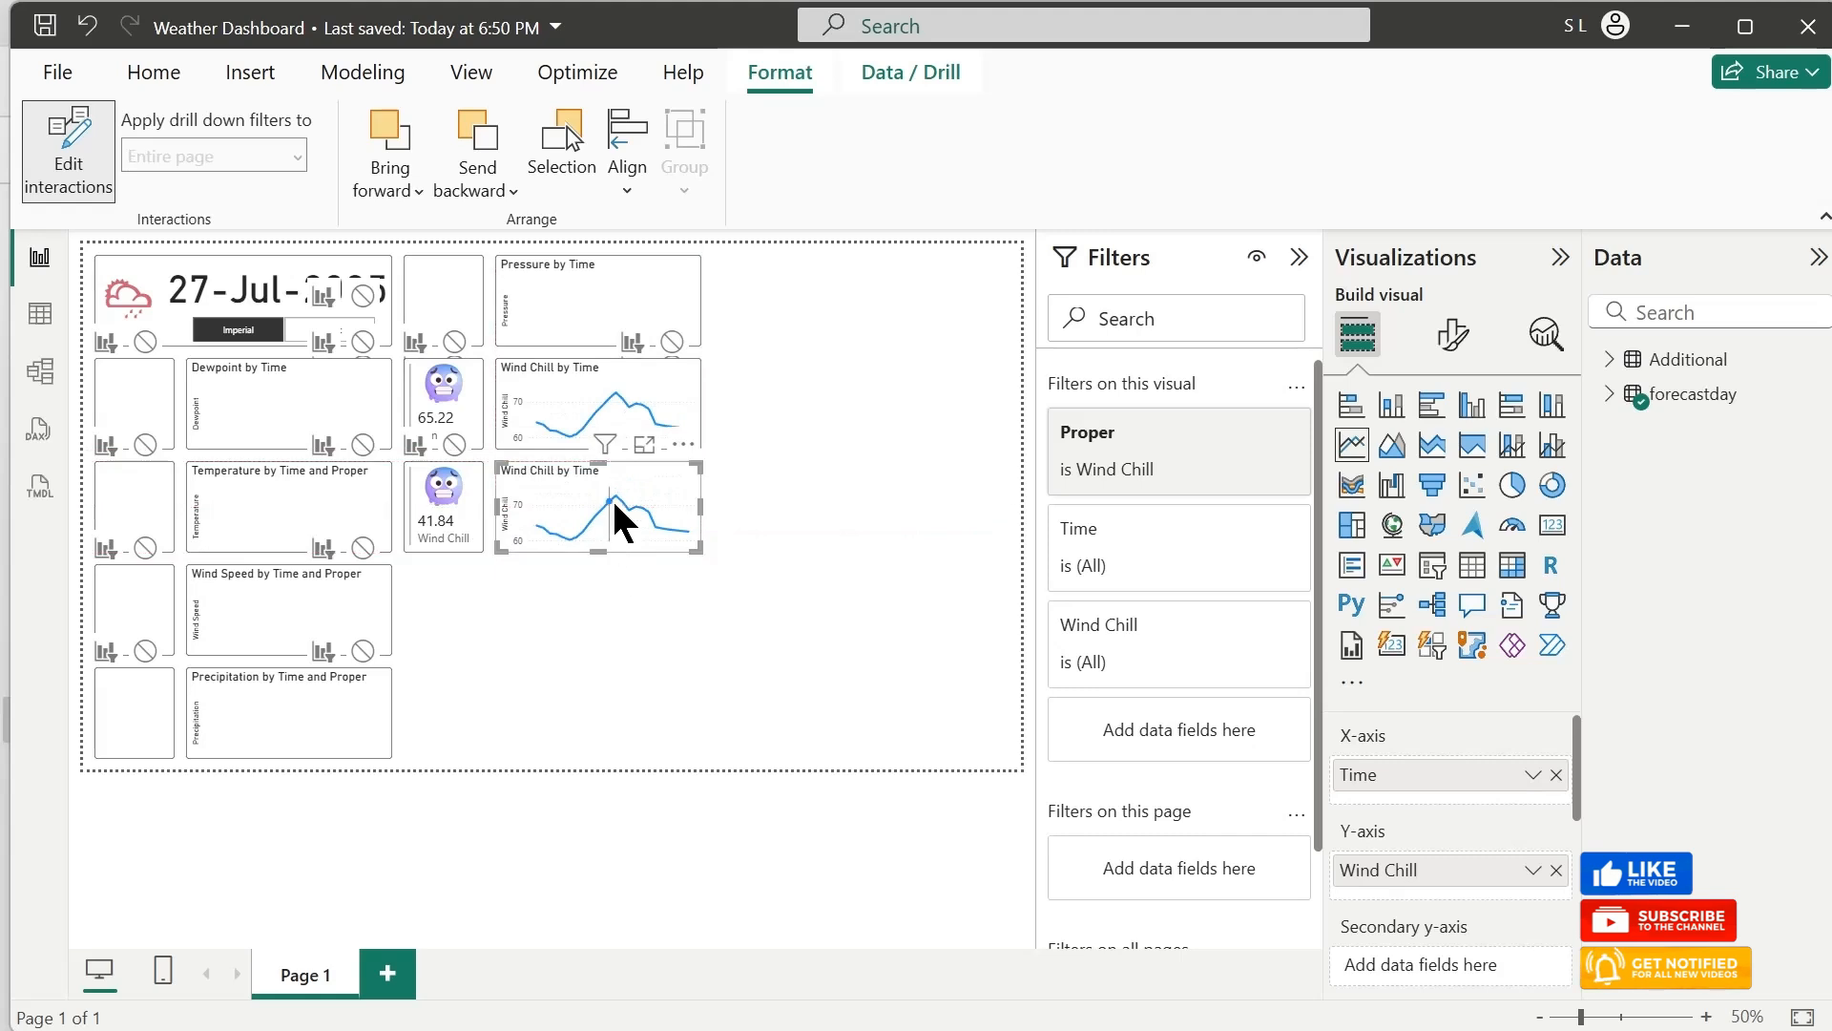
pyautogui.click(181, 320)
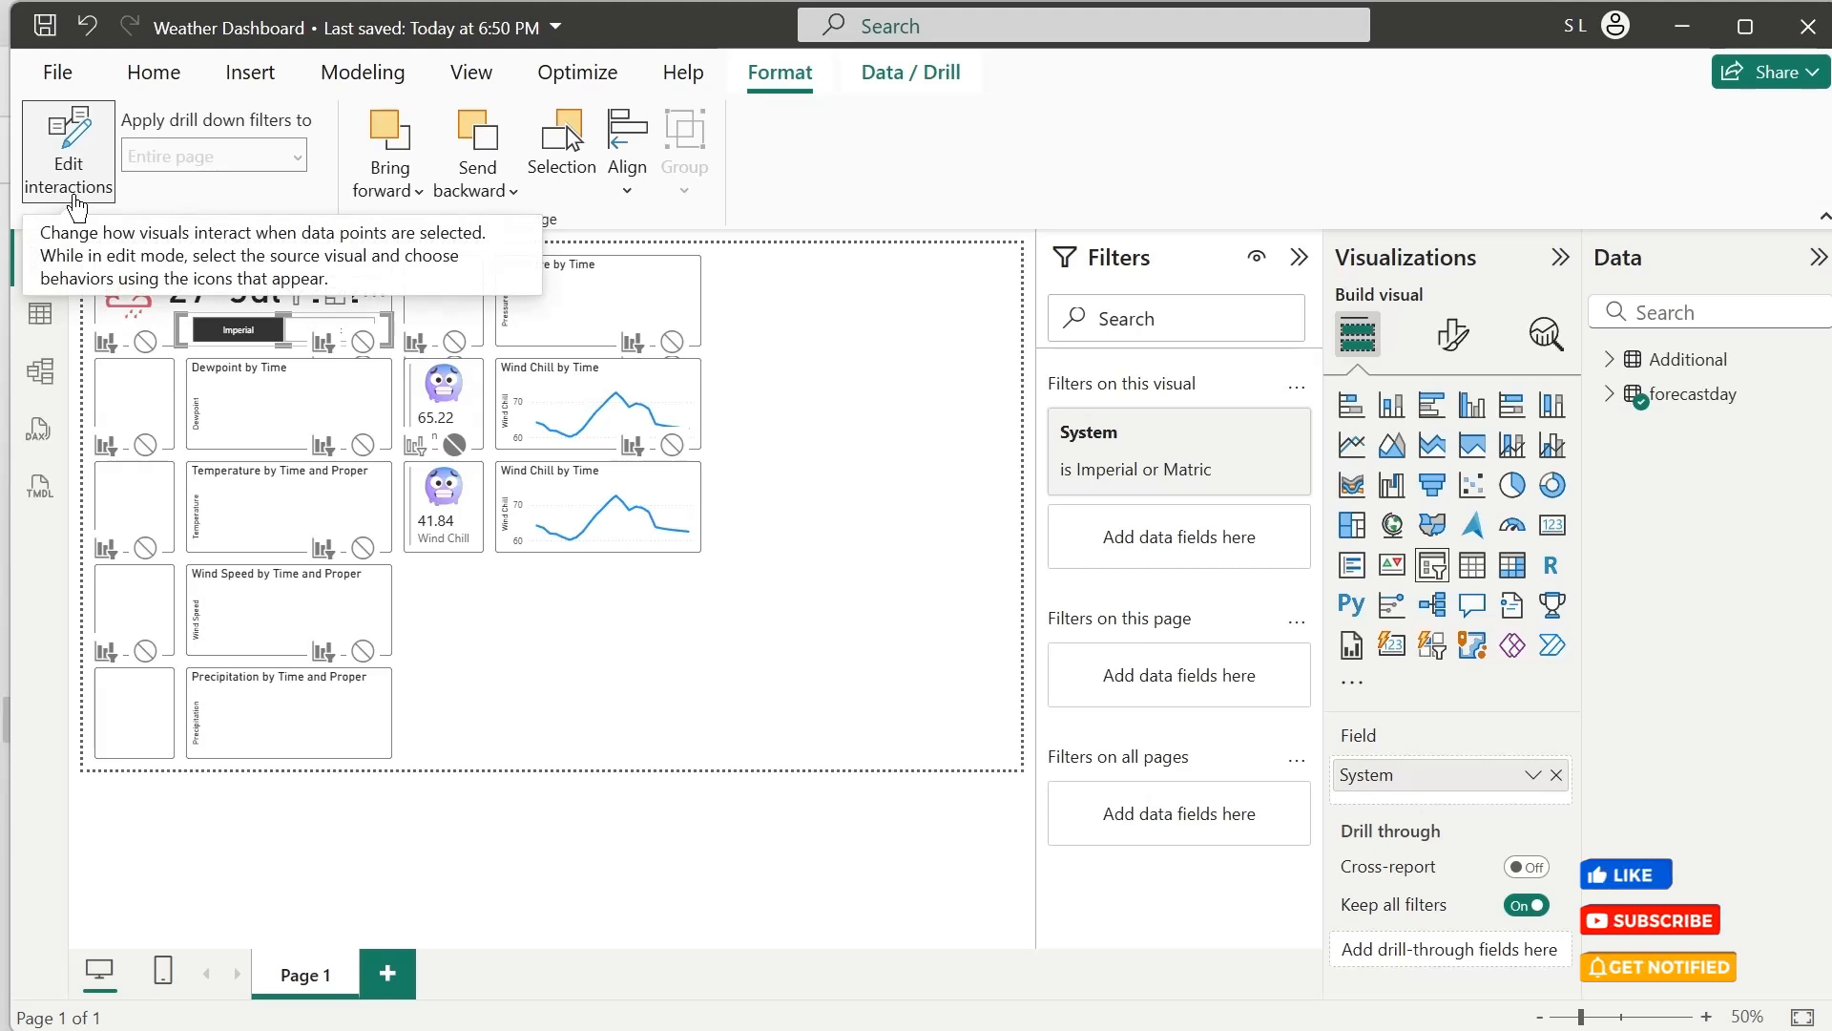
pyautogui.click(671, 446)
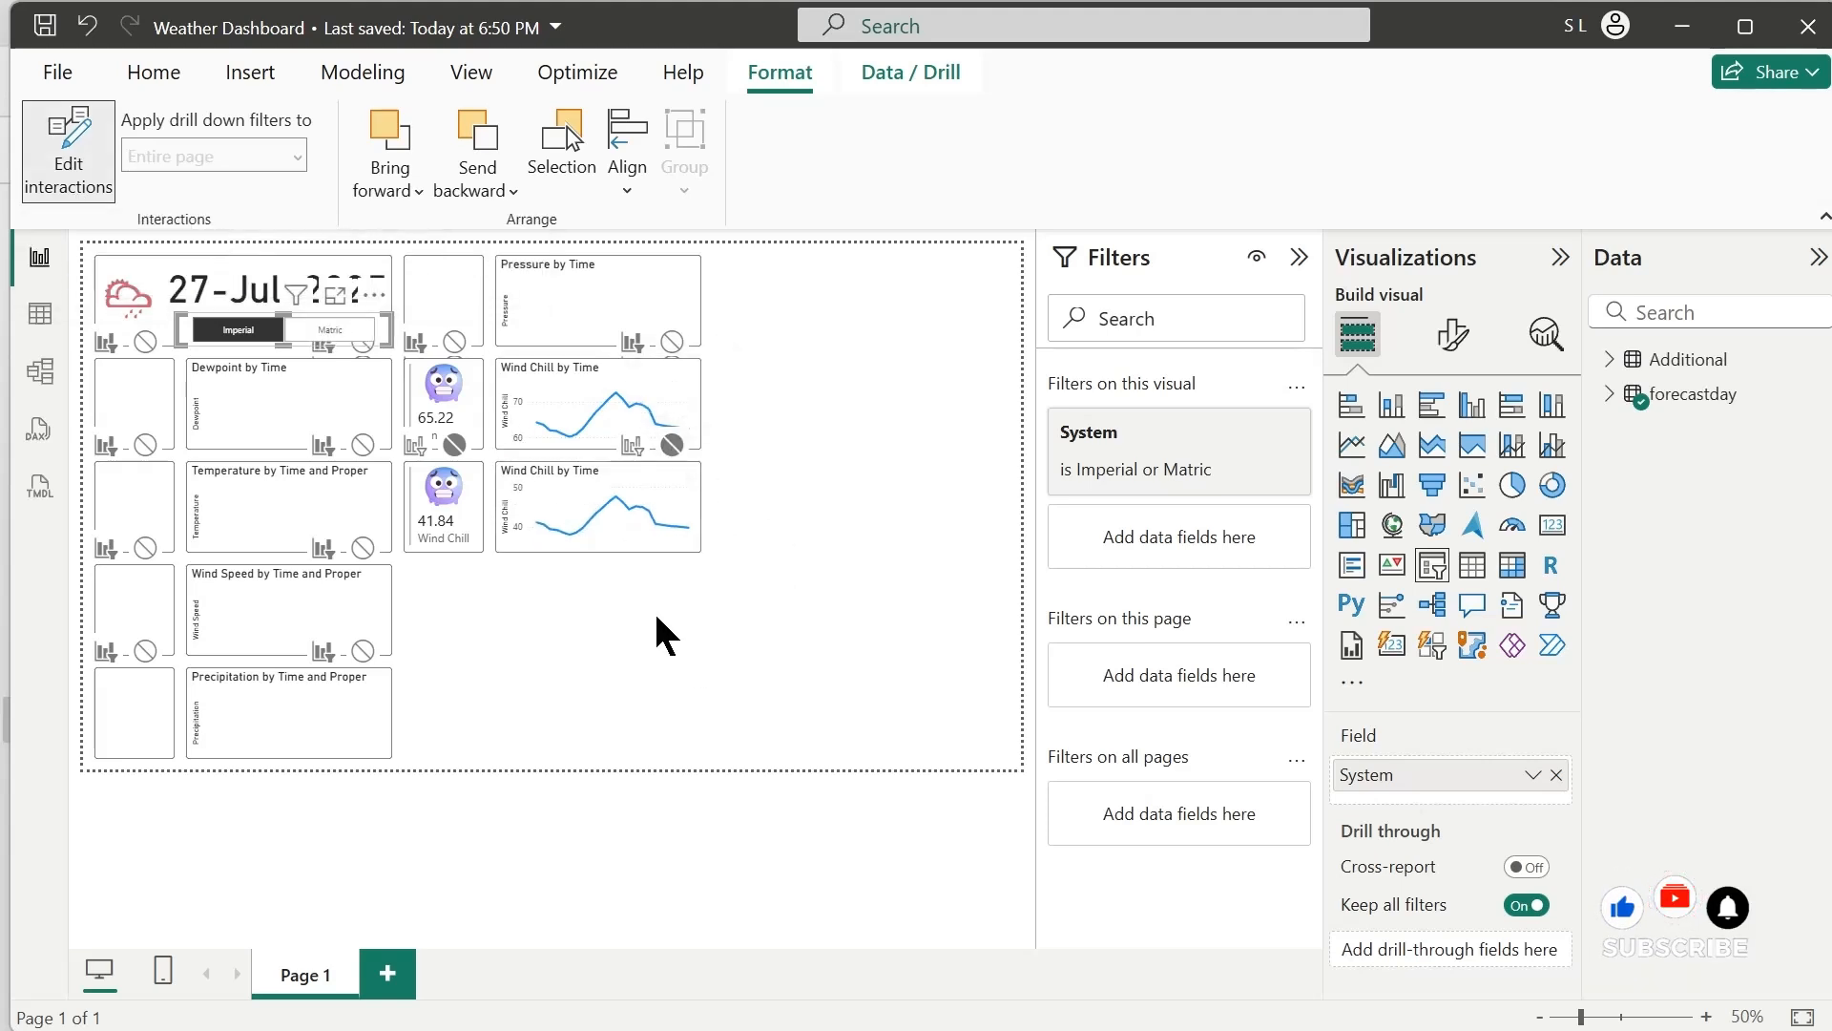
# Examine the unit slicer's System filter and the values available in the lower Wind Chill chart's Proper filter
pyautogui.click(1141, 437)
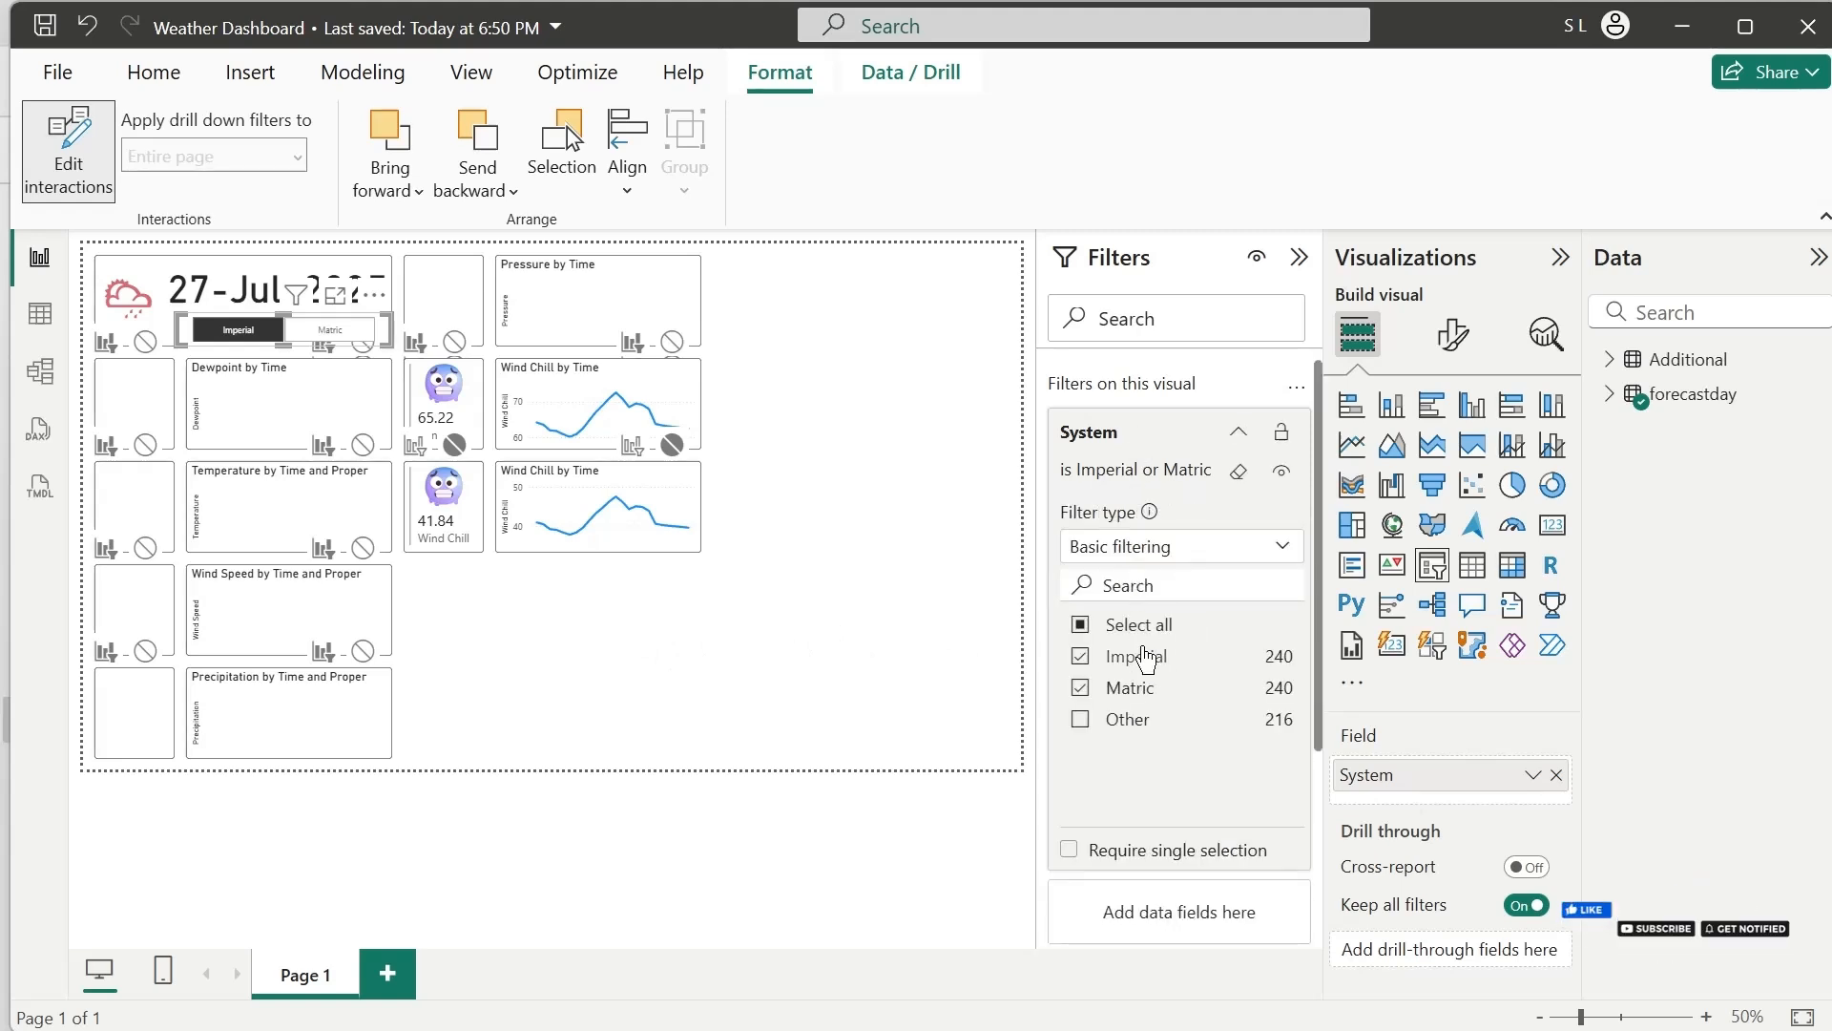
pyautogui.click(1151, 431)
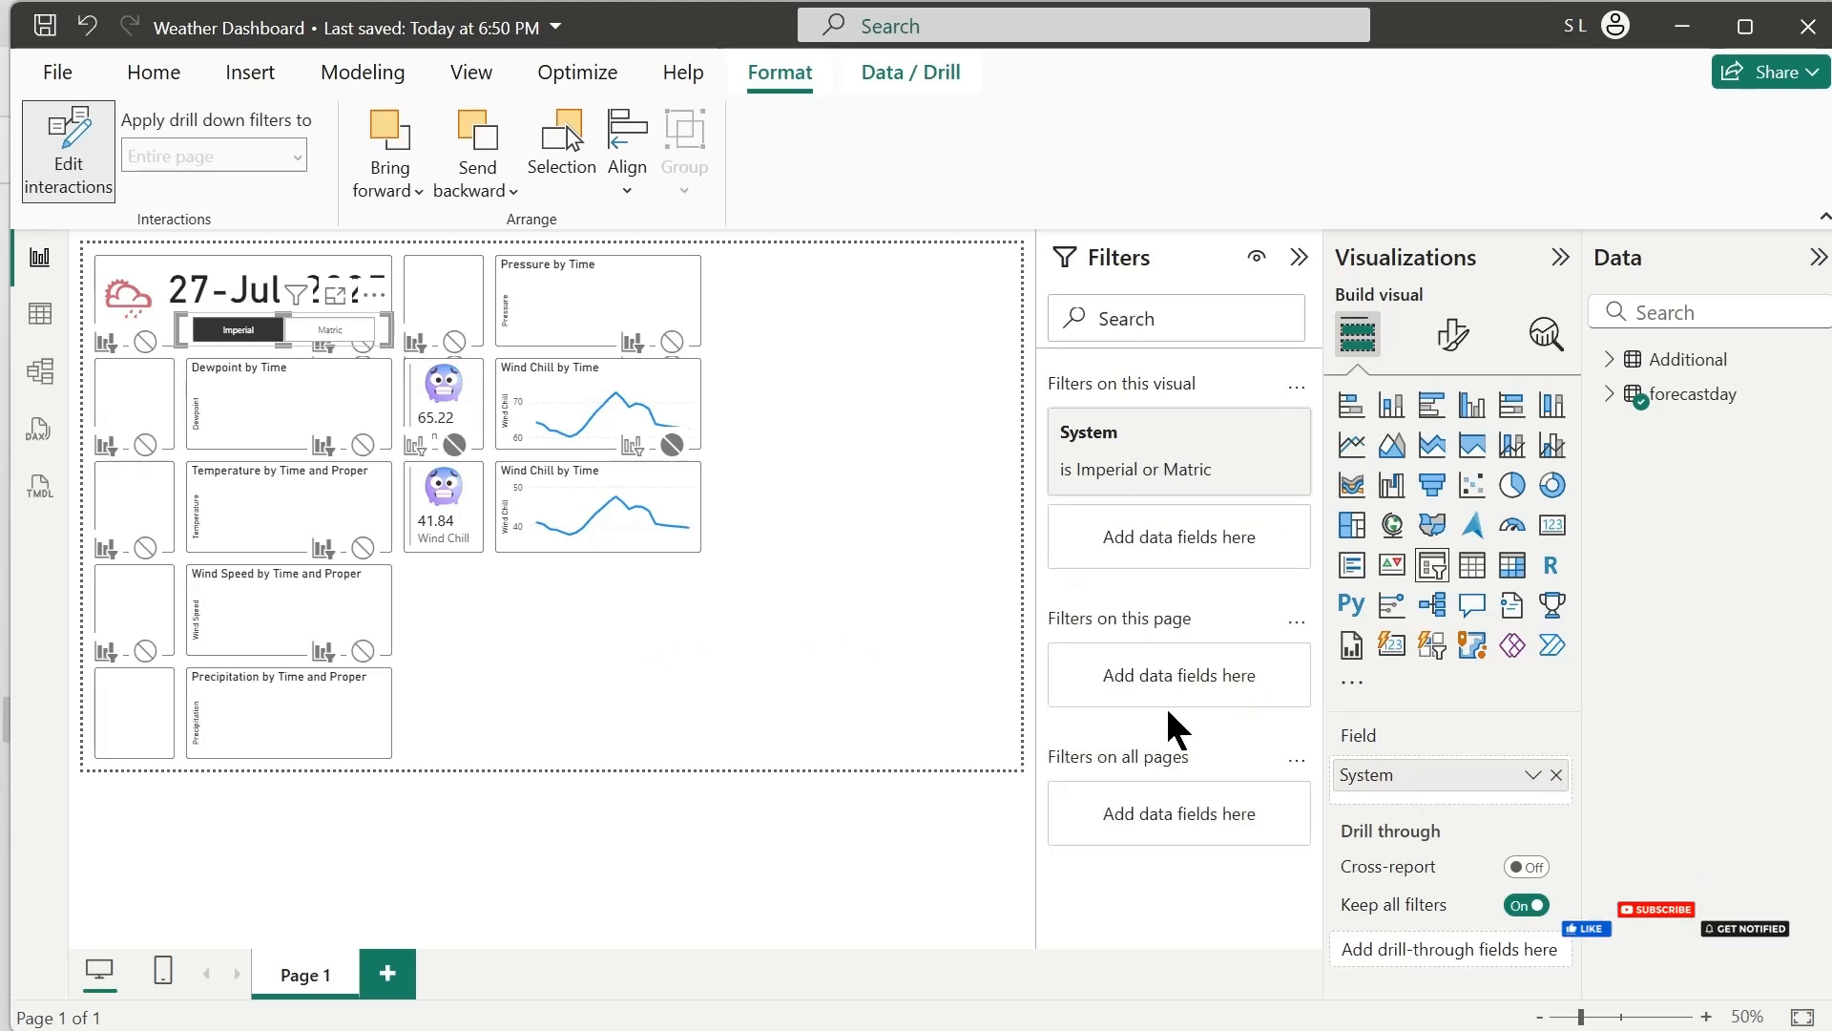
pyautogui.click(696, 515)
pyautogui.click(1207, 432)
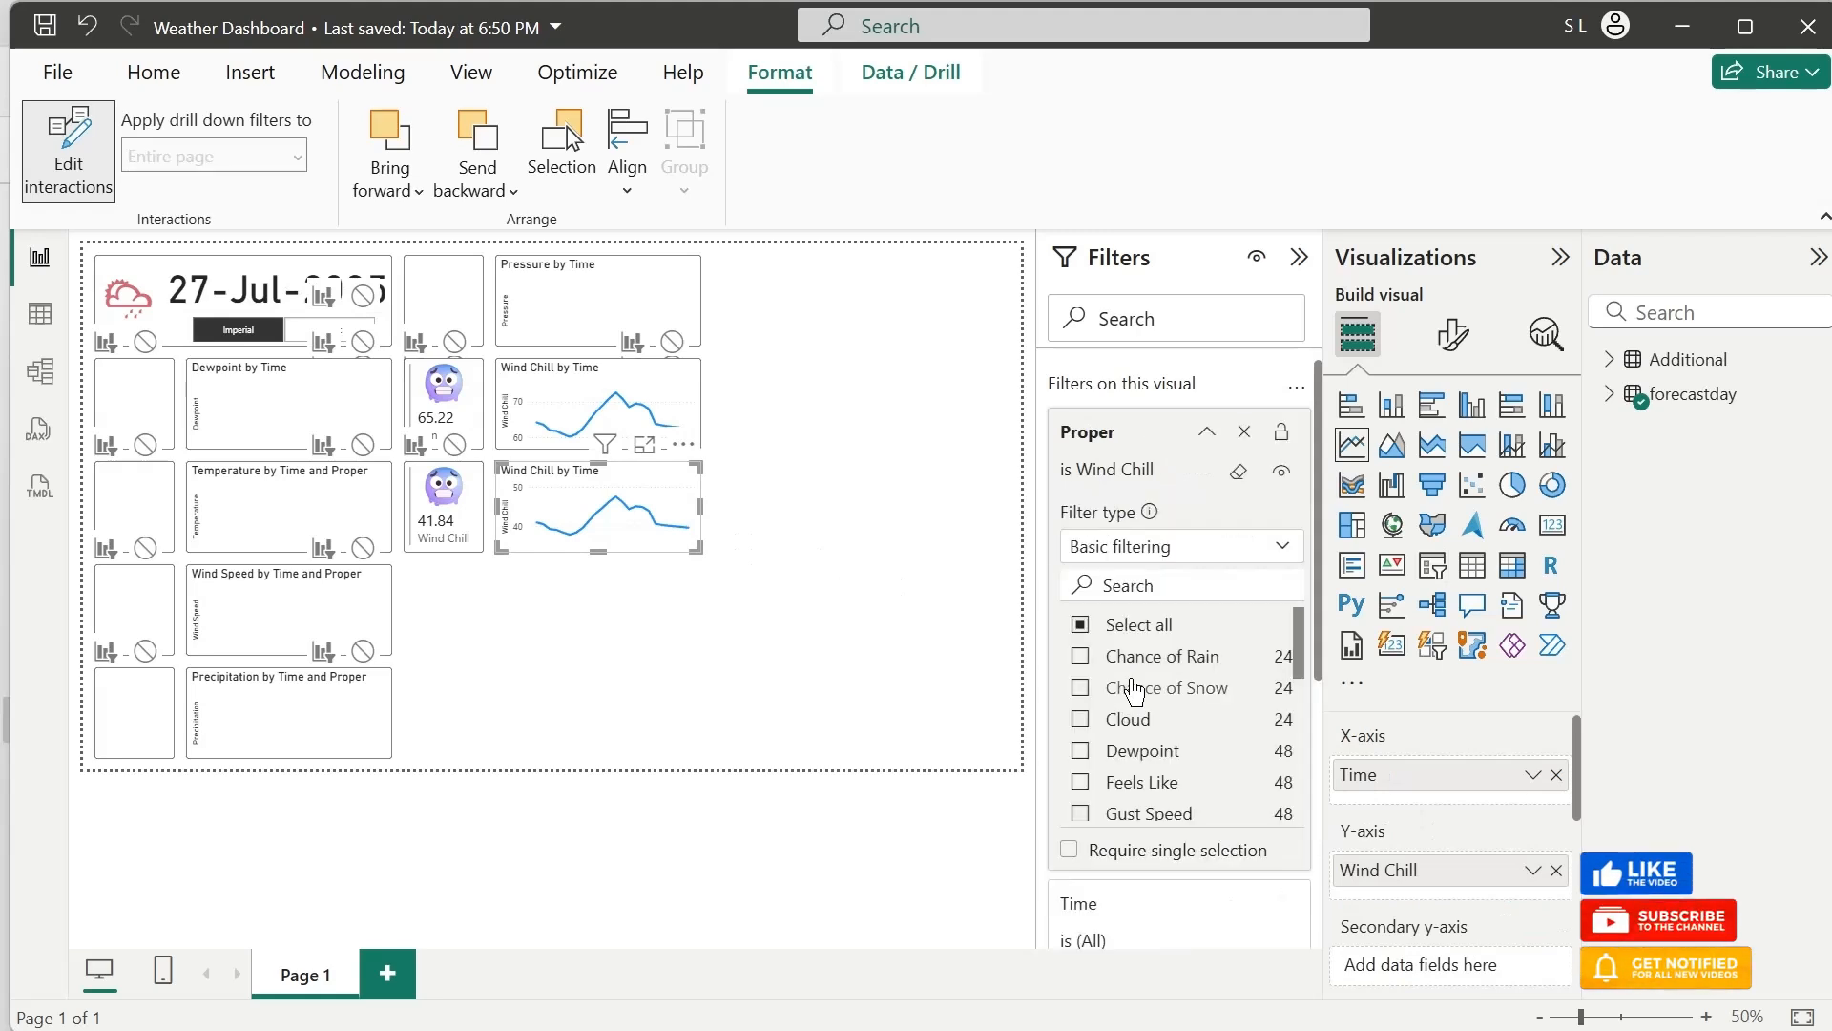
pyautogui.scroll(-6, 1154, 687)
pyautogui.scroll(6, 1157, 665)
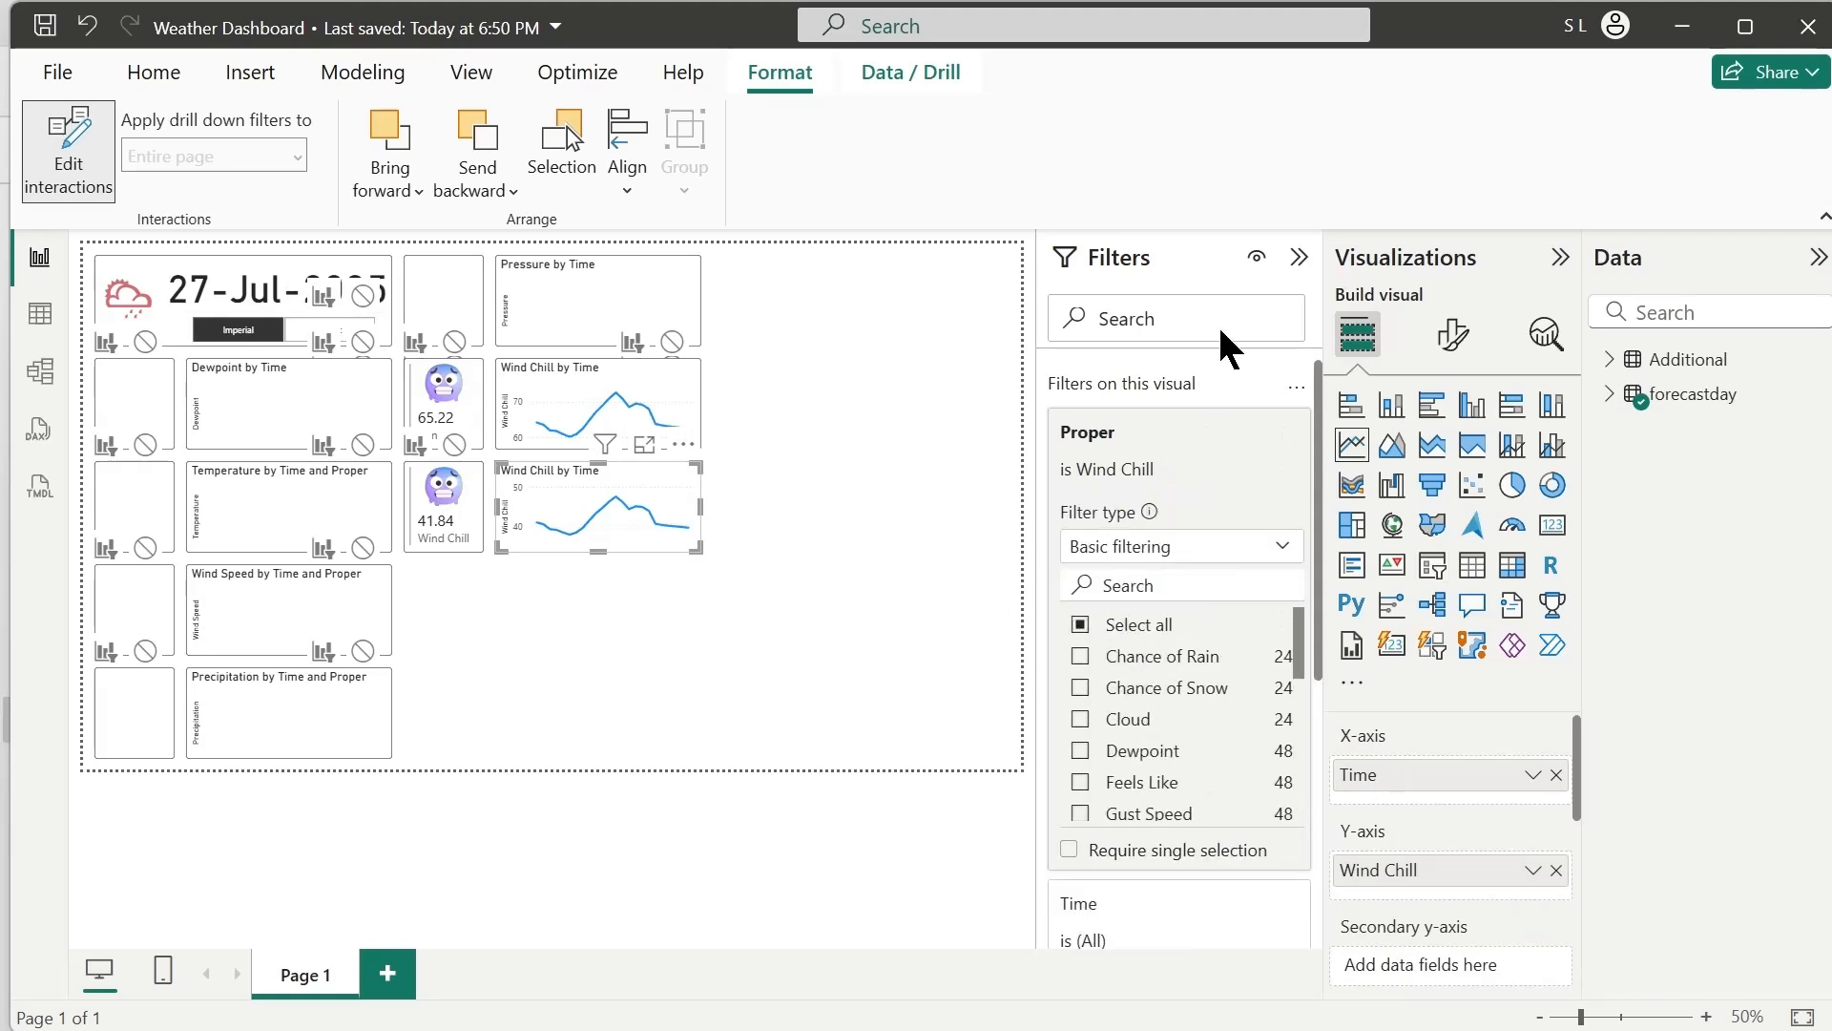
pyautogui.click(487, 598)
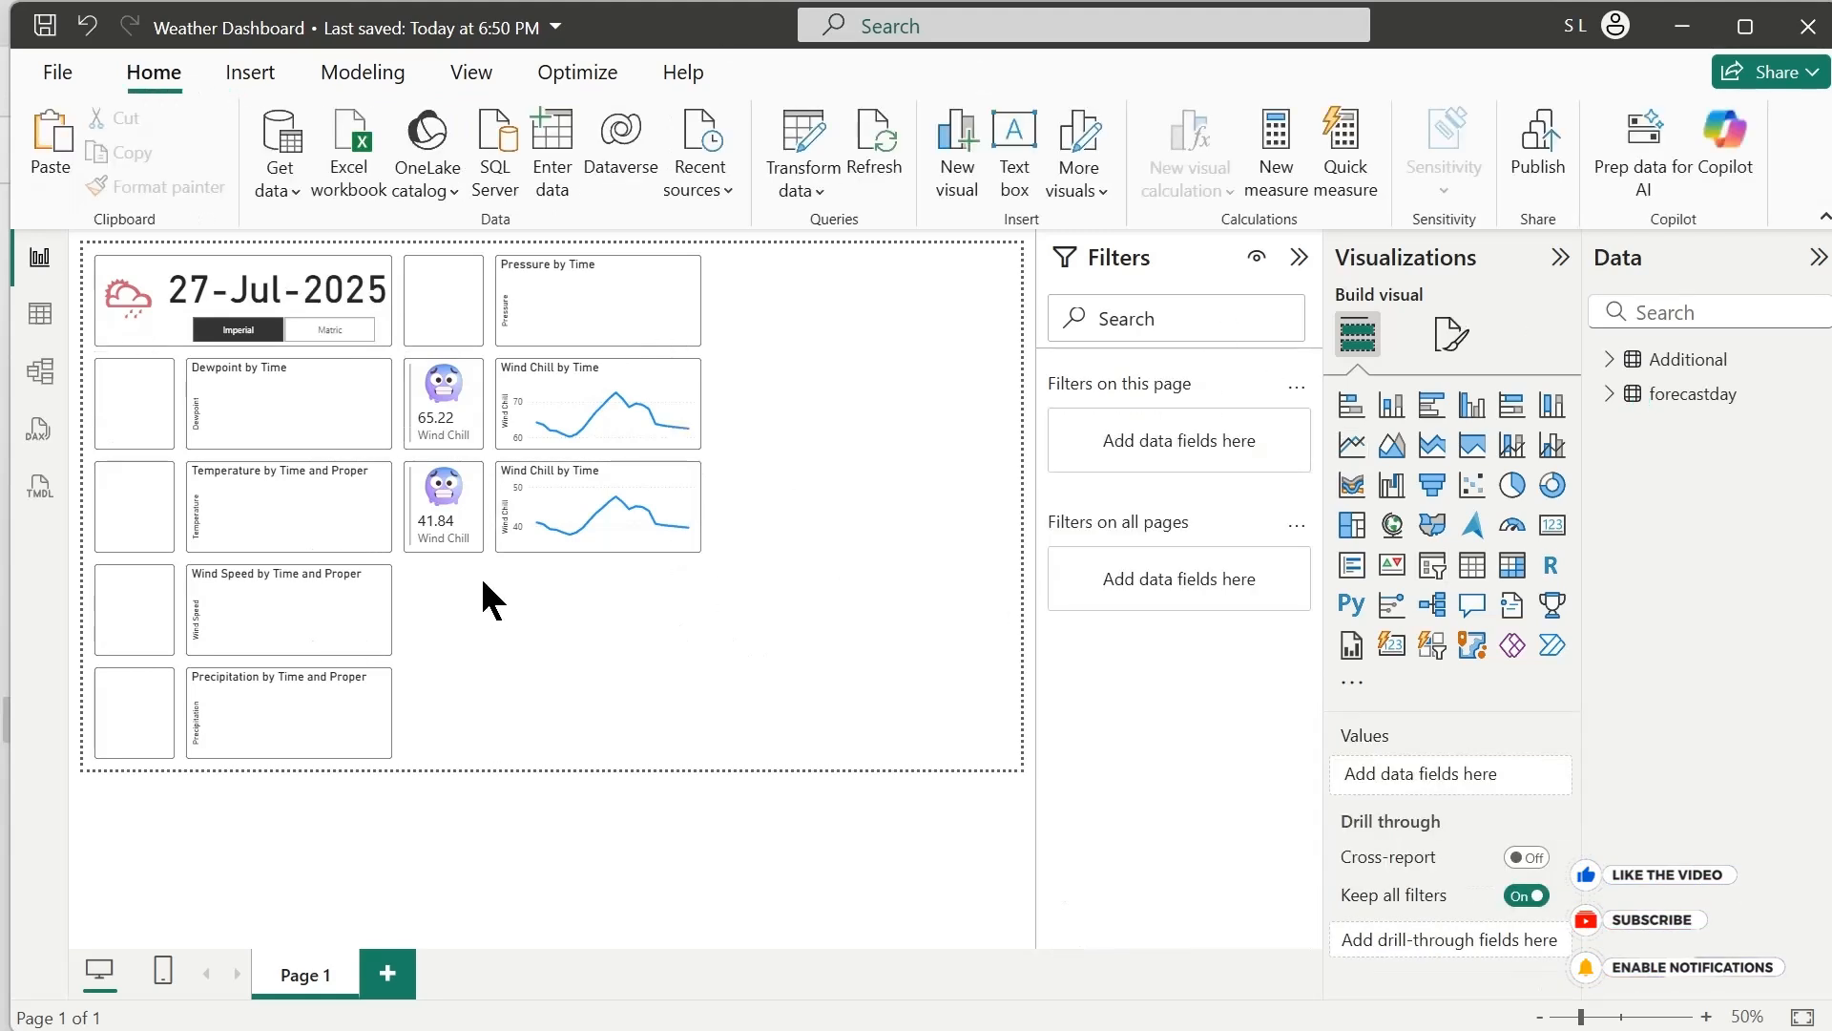
# Change the lower copied card's Proper filter so that only Chance of Rain is selected
pyautogui.click(466, 536)
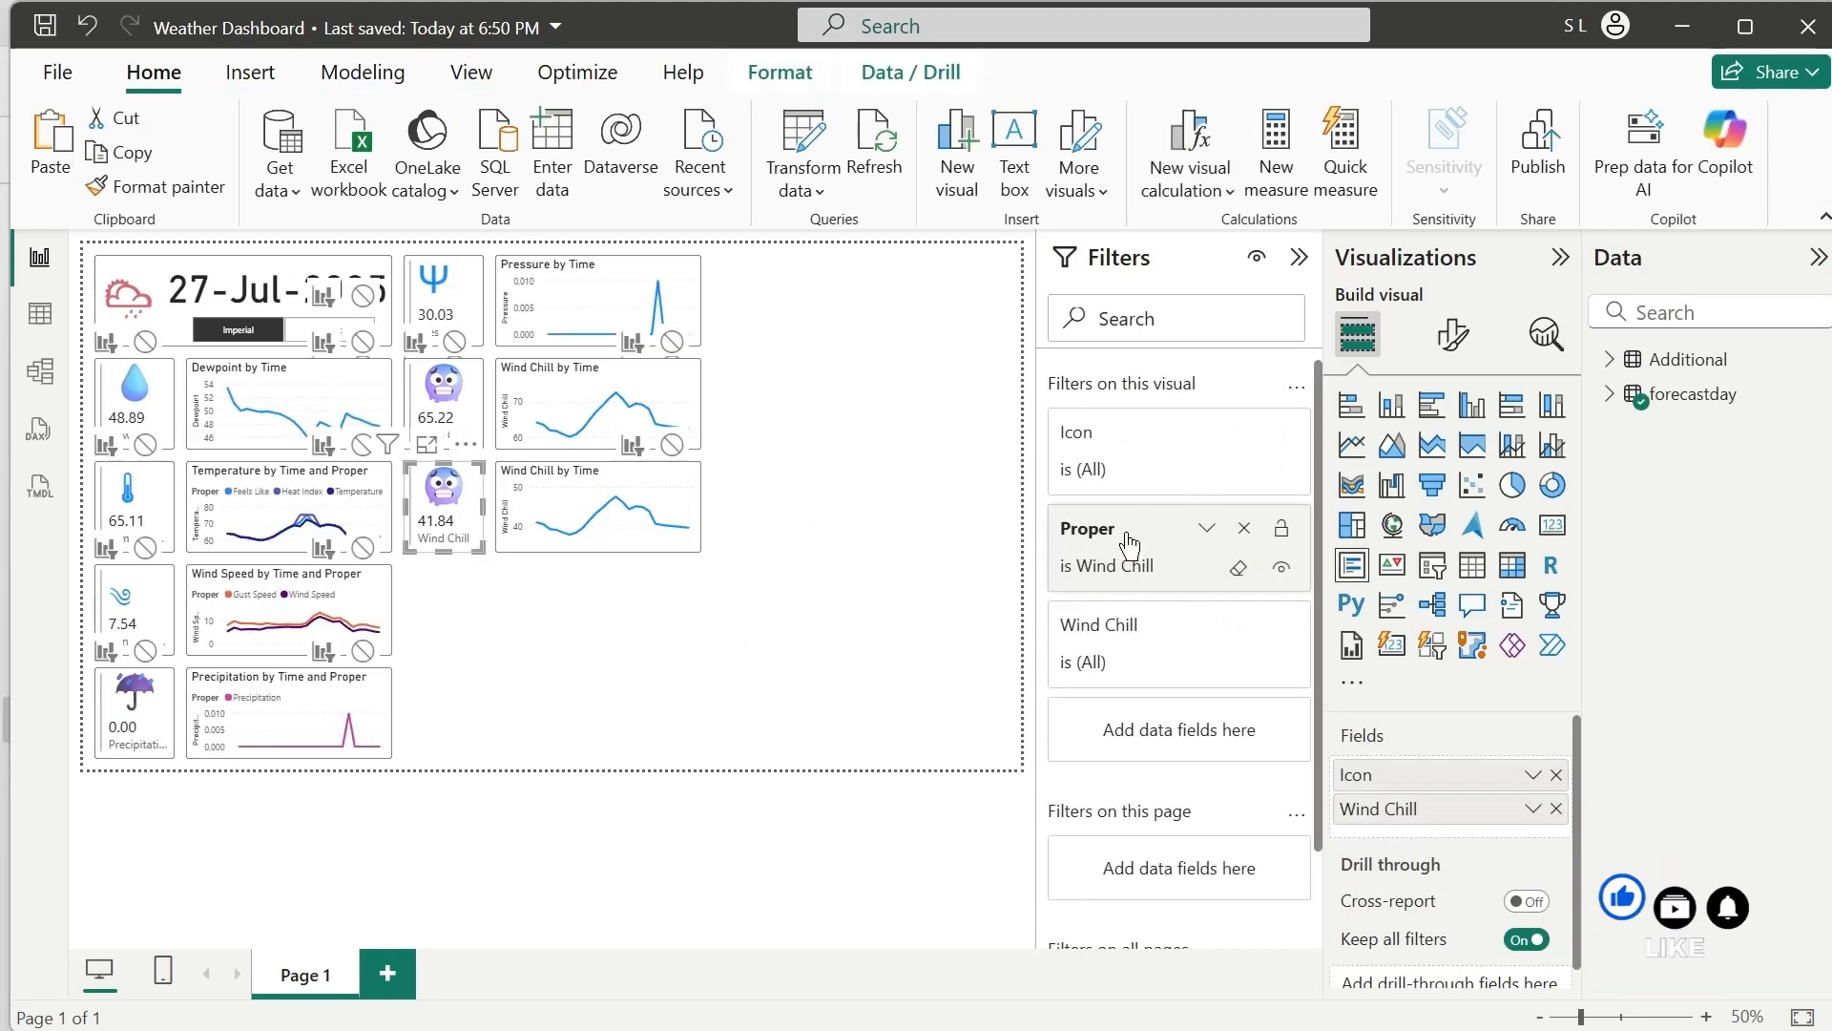
pyautogui.click(1129, 544)
pyautogui.click(1082, 723)
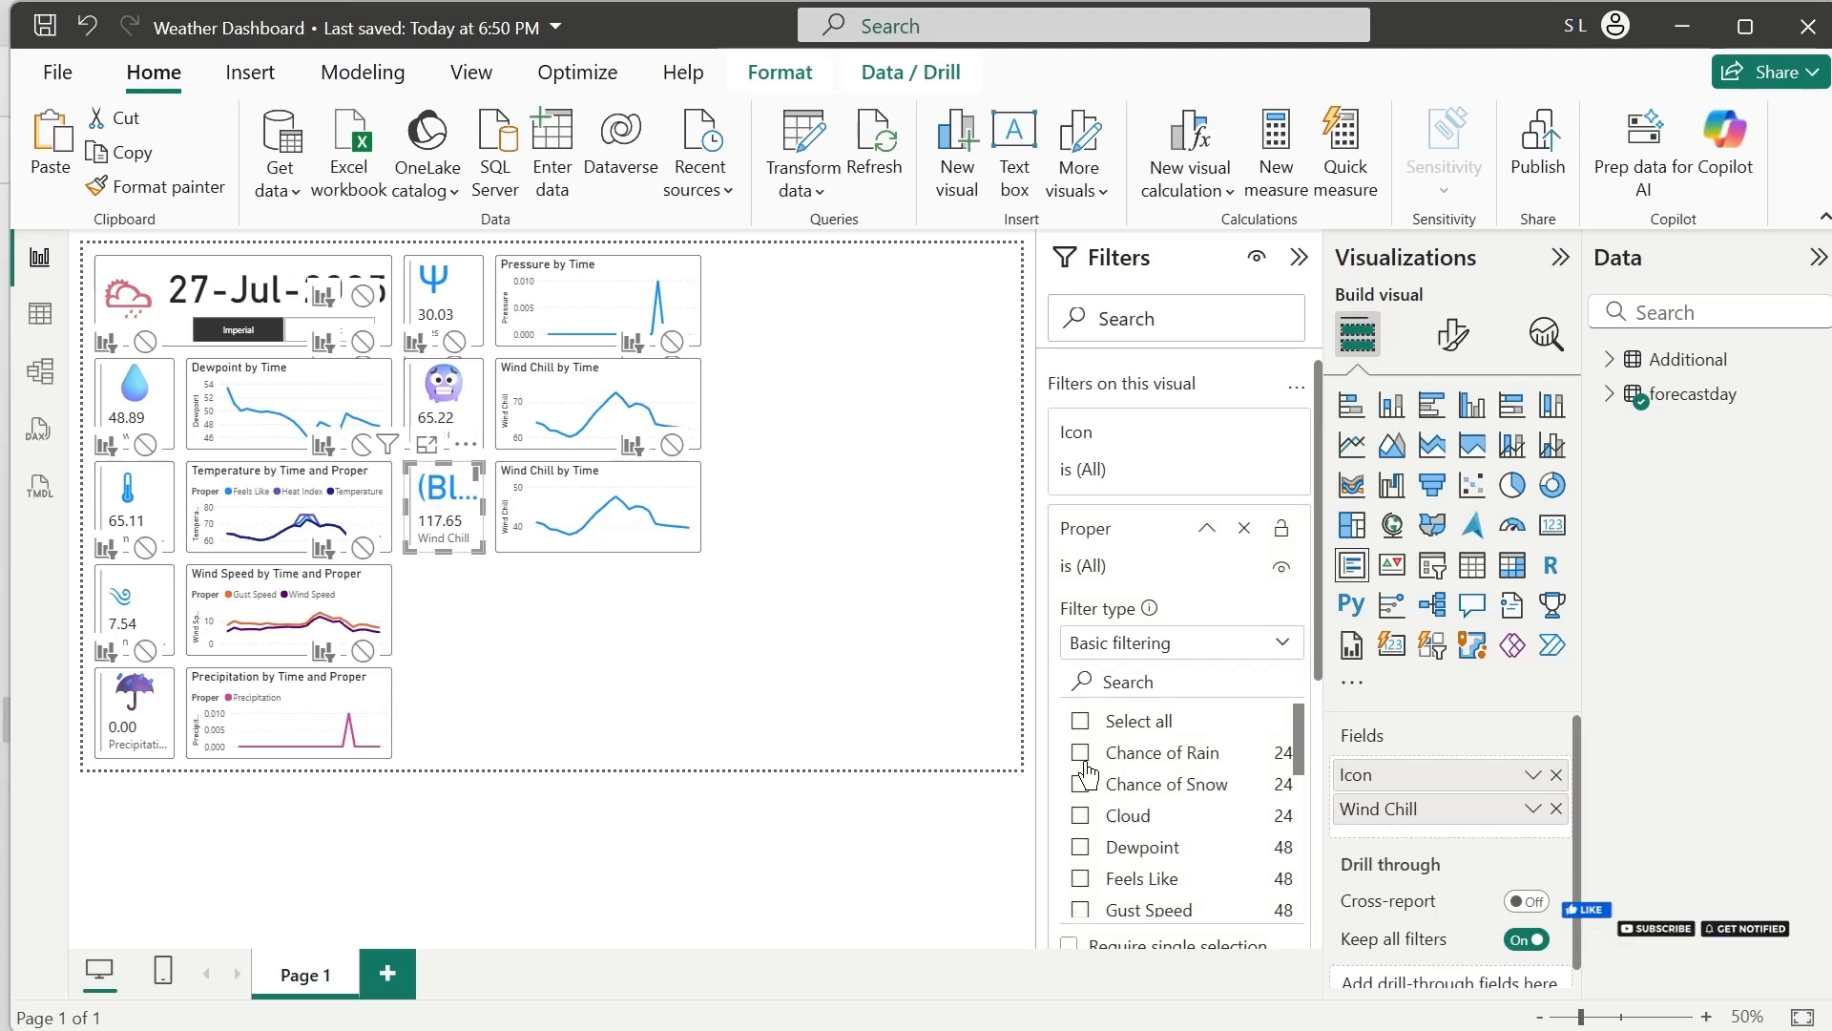
pyautogui.click(1082, 756)
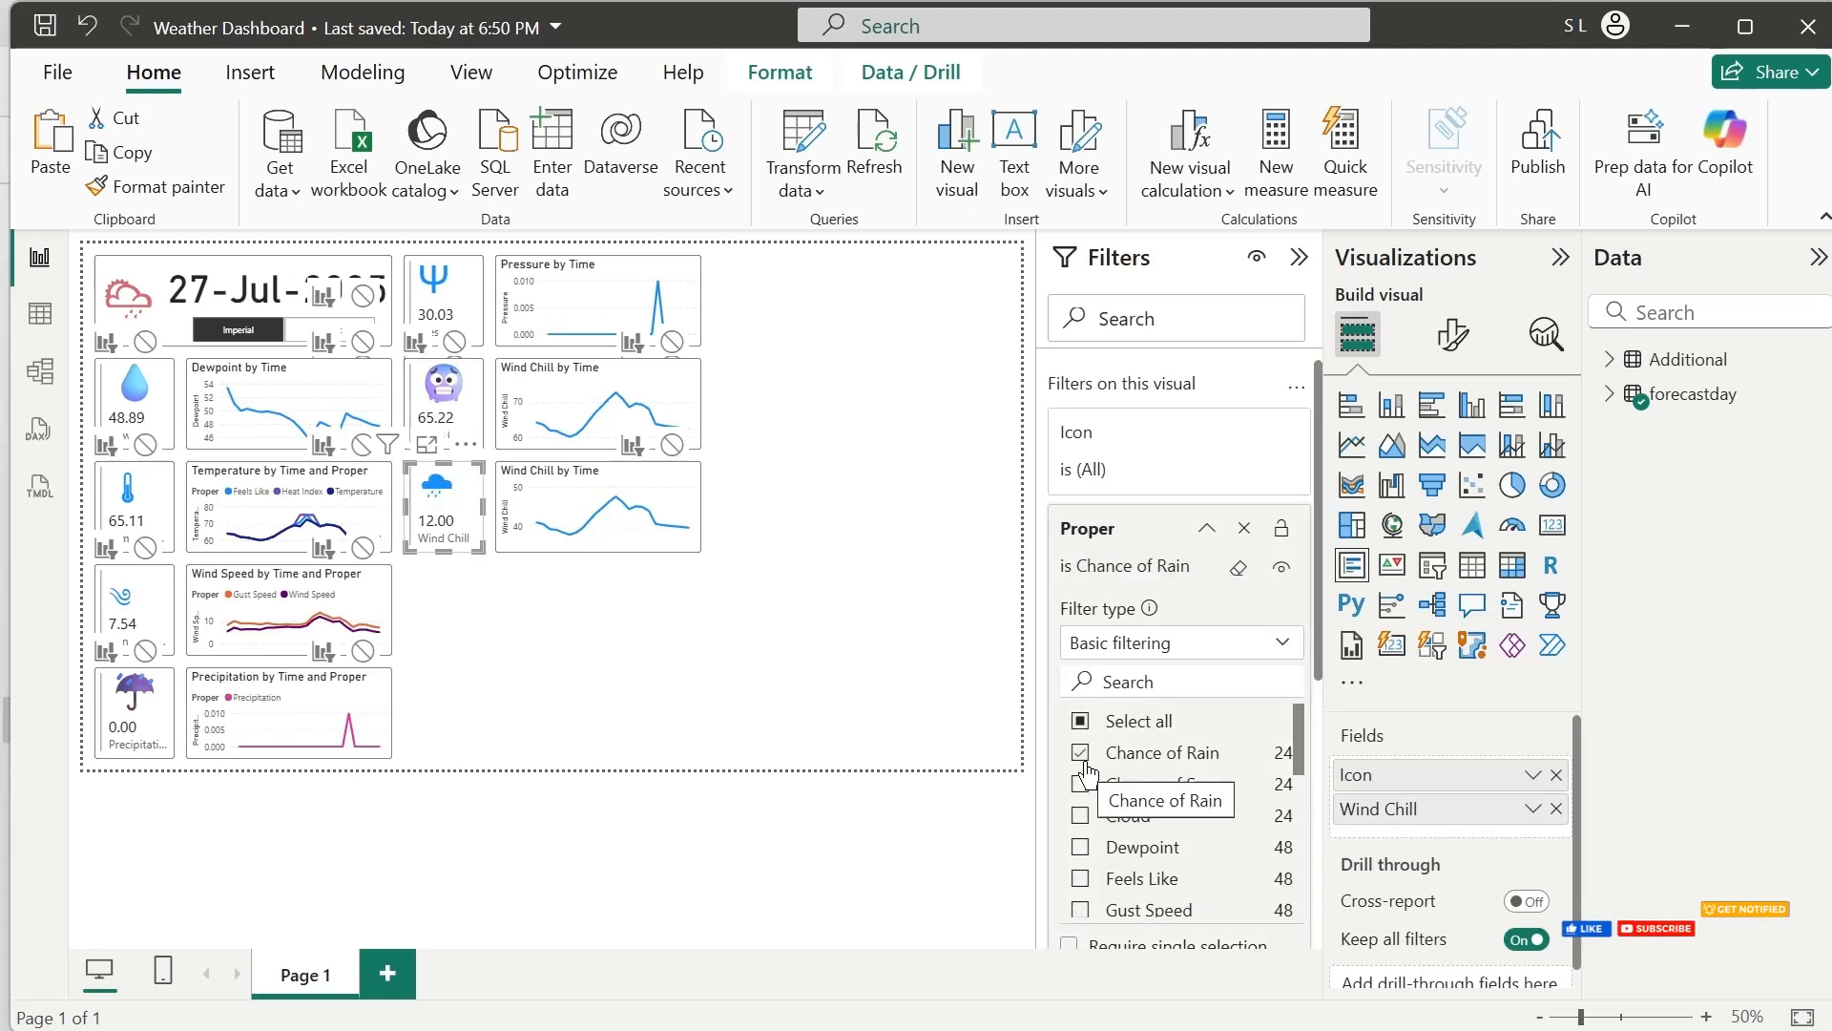
# Change the lower copied Wind Chill chart's Proper filter so that only Chance of Rain is selected
pyautogui.click(613, 541)
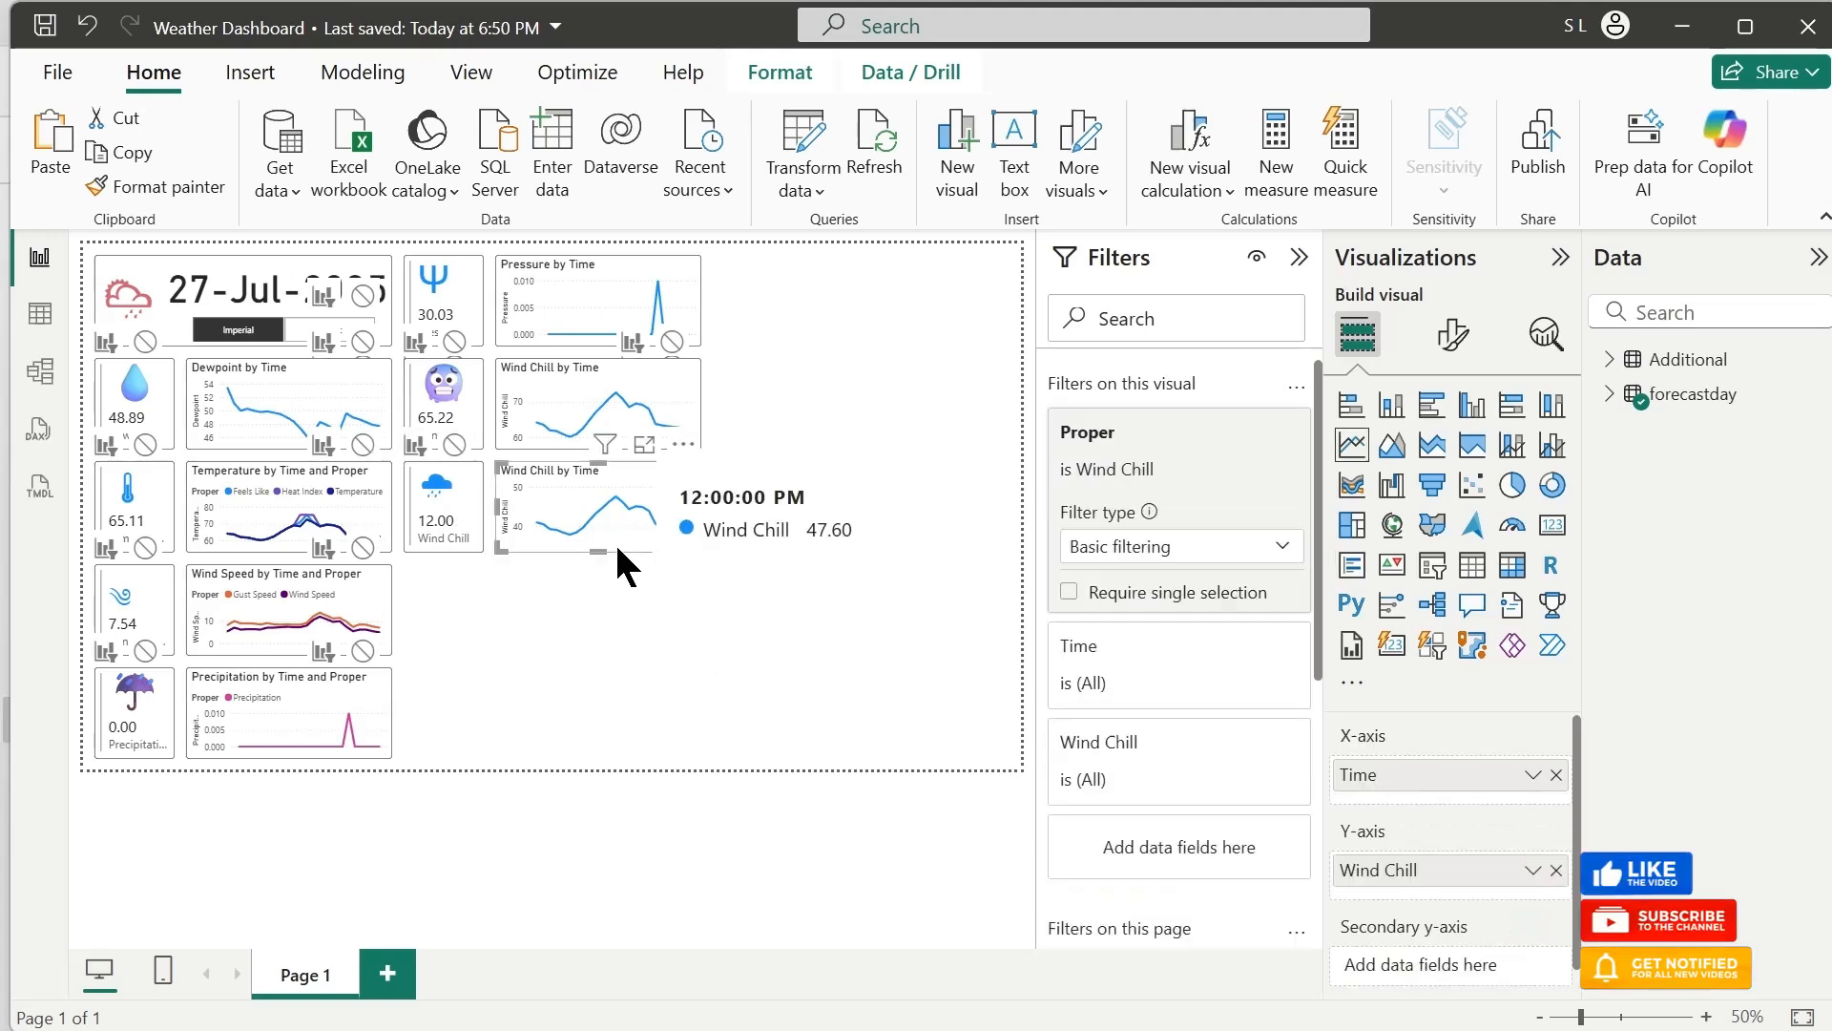
pyautogui.click(1081, 626)
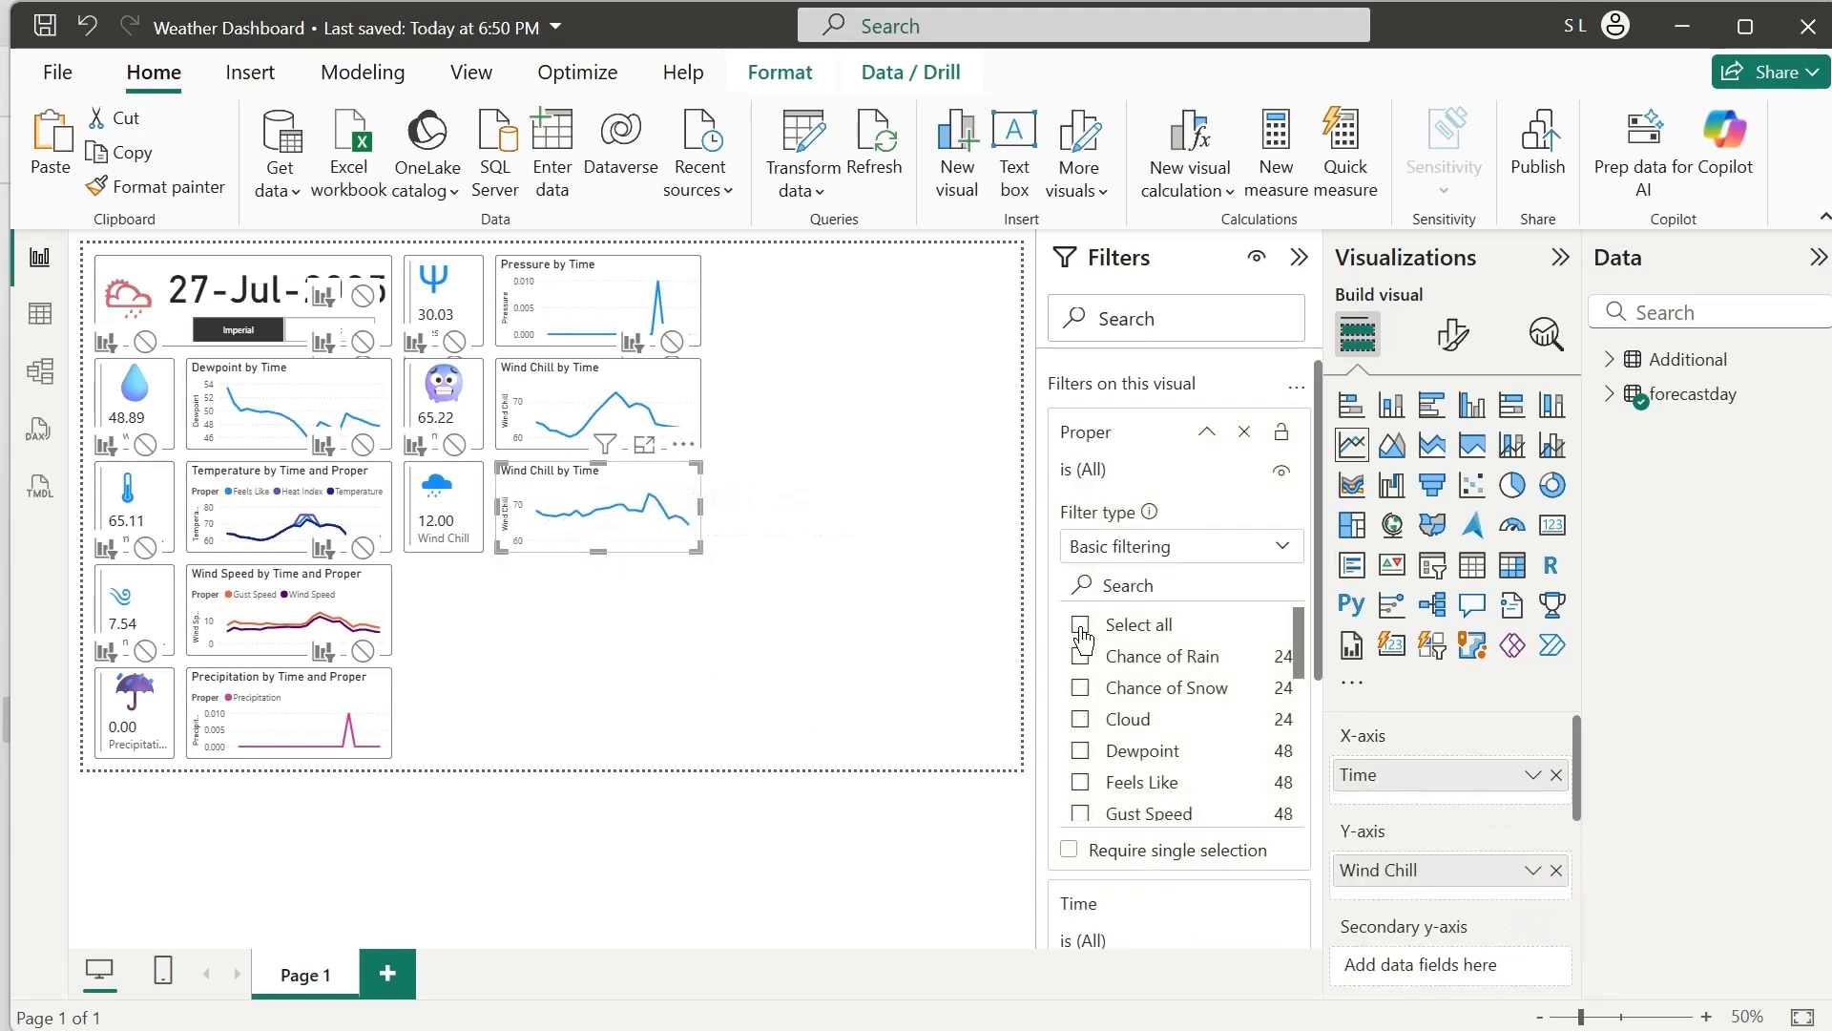
pyautogui.click(1082, 659)
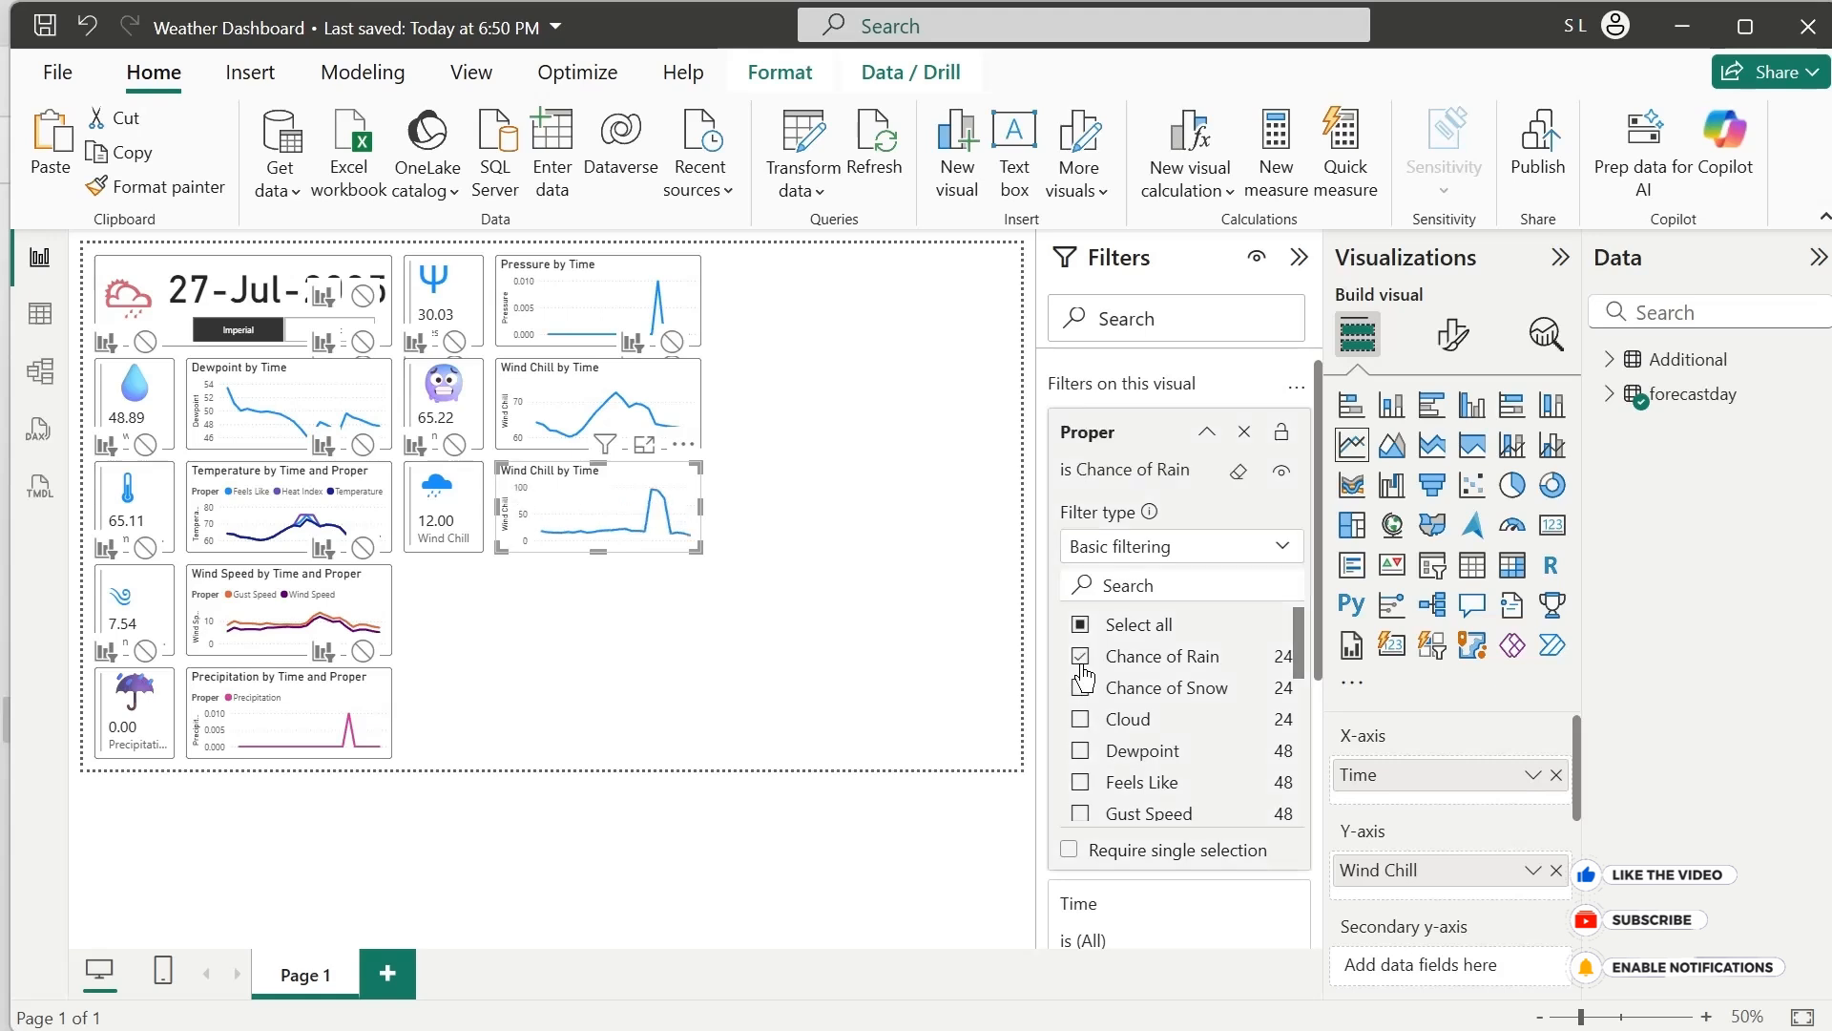
# Rename the lower copied chart's Y-axis field to Chance of Rain for this visual
pyautogui.doubleClick(1401, 870)
pyautogui.doubleClick(1401, 870)
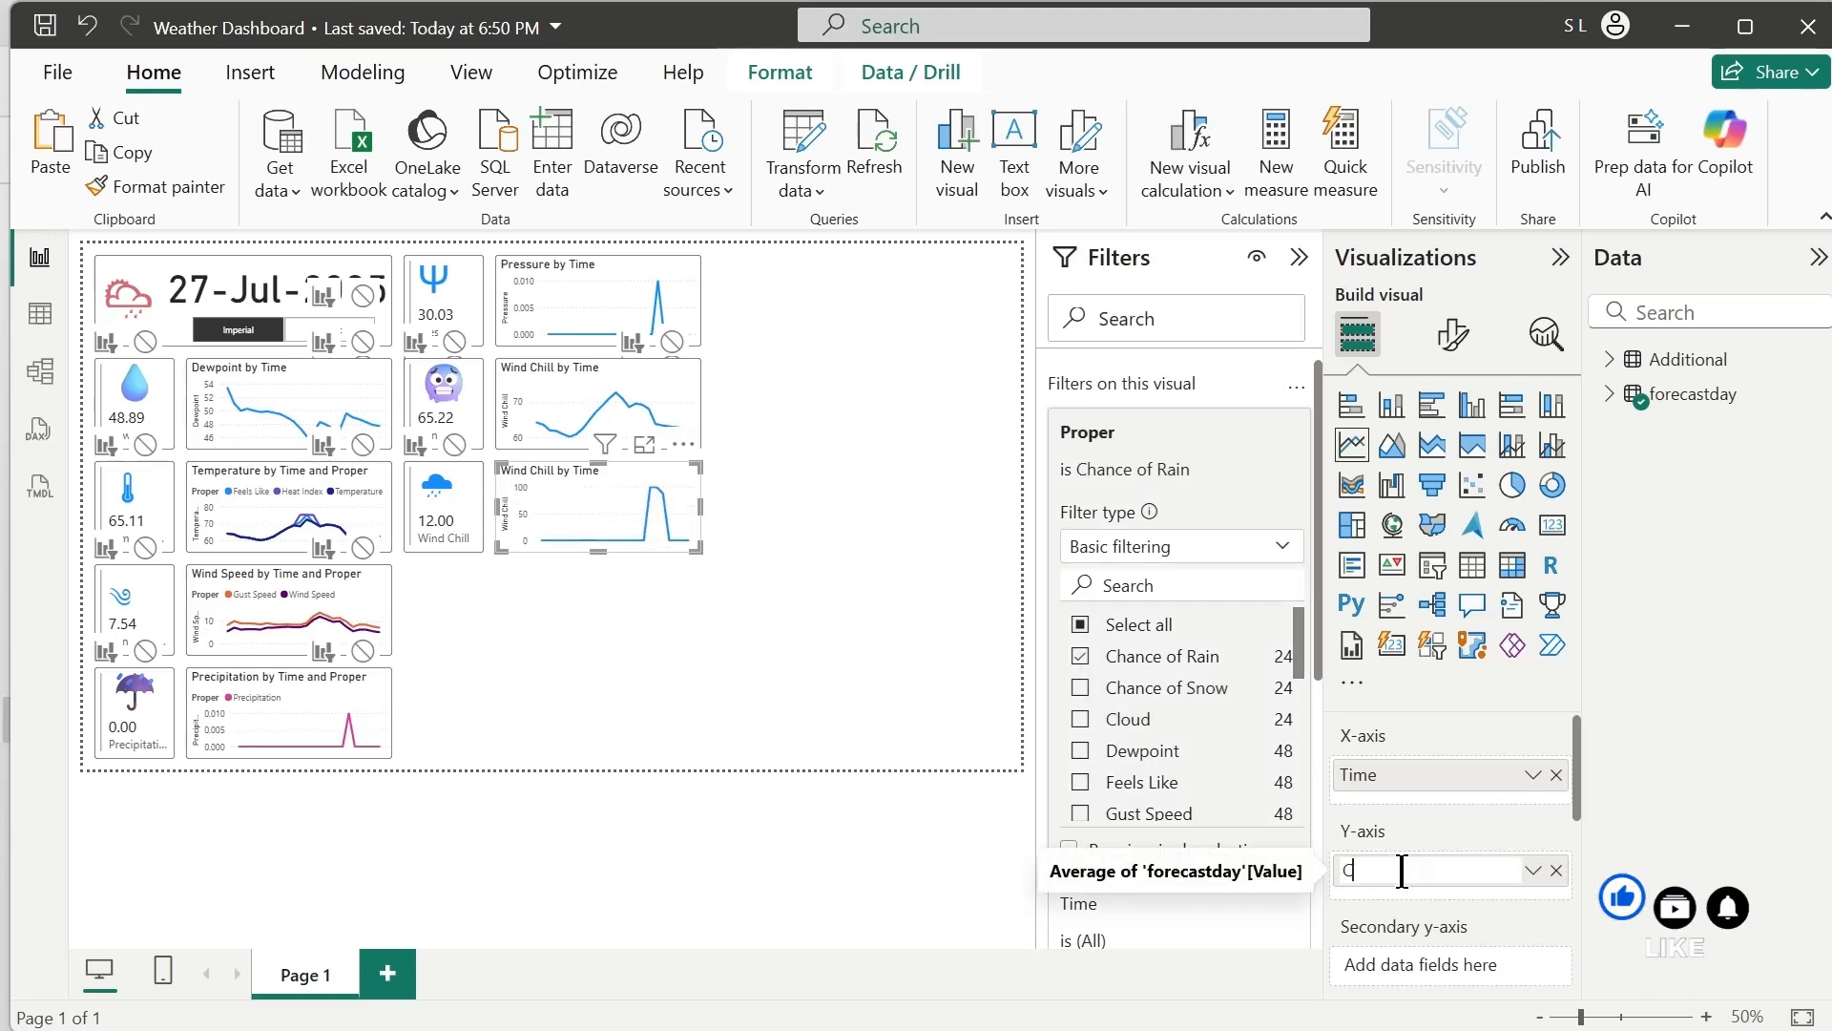
pyautogui.write('nce ')
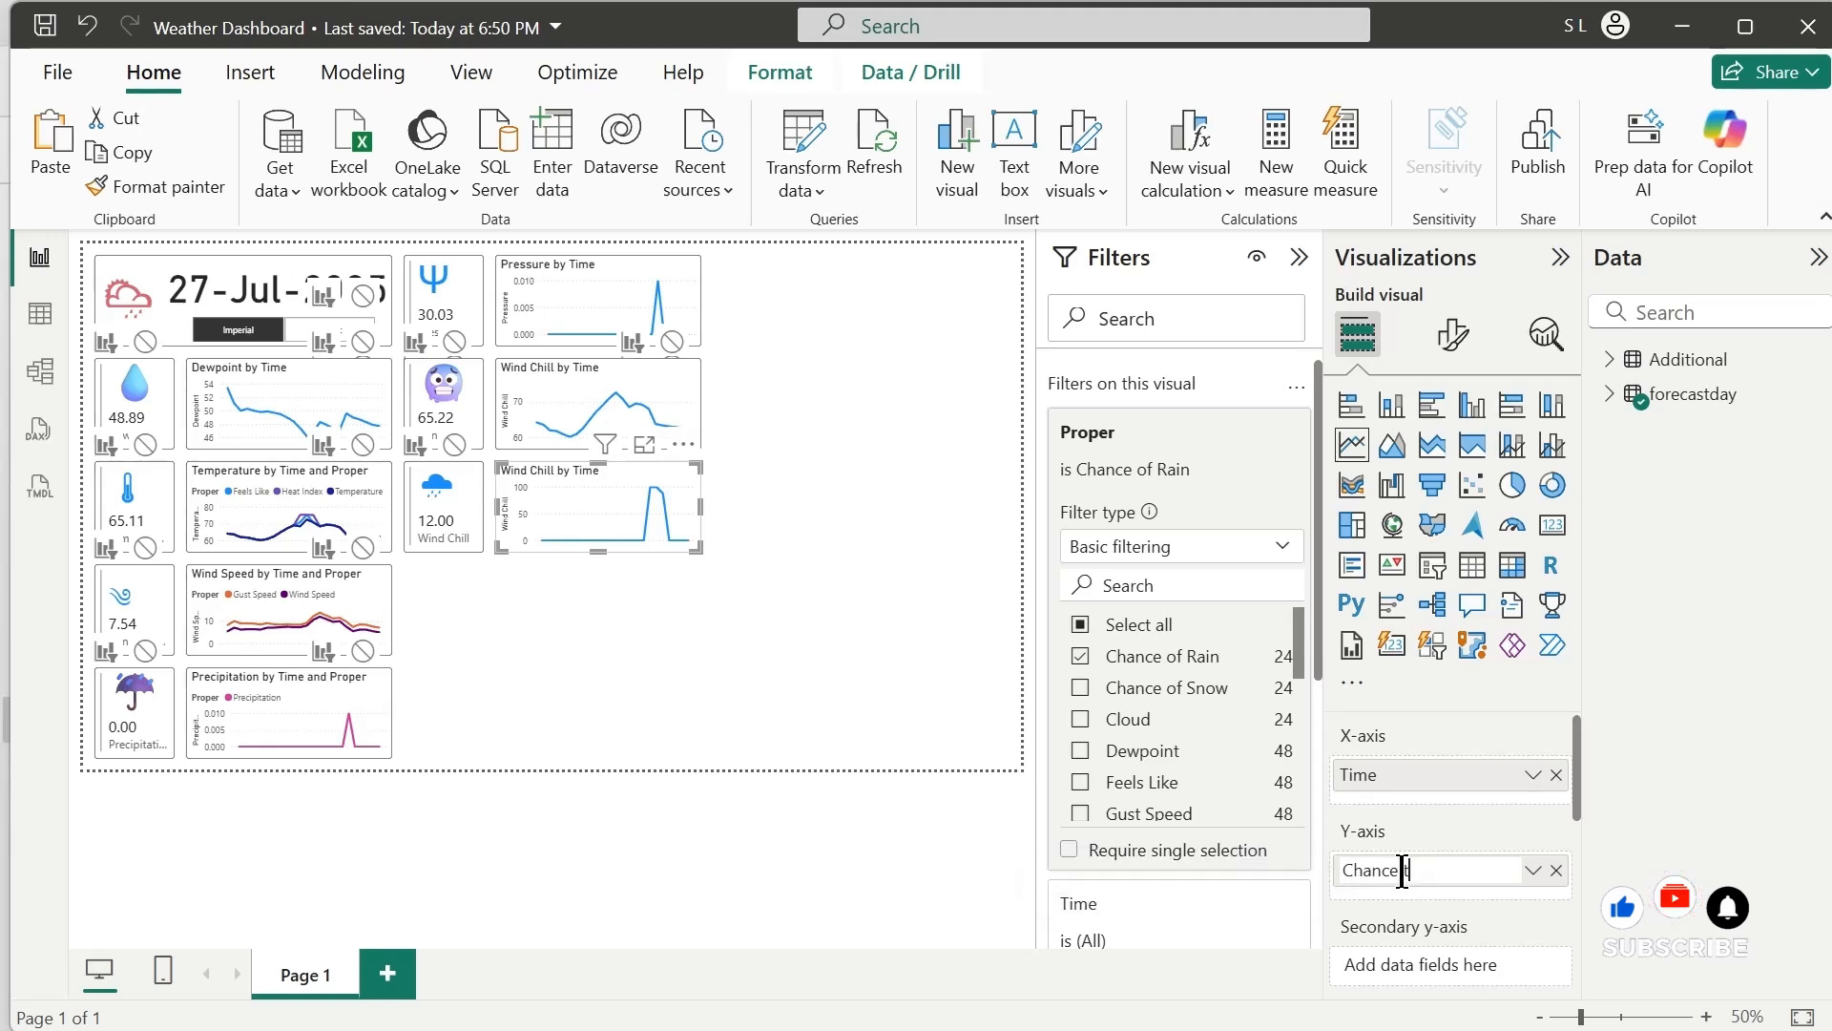
pyautogui.write('of Rain')
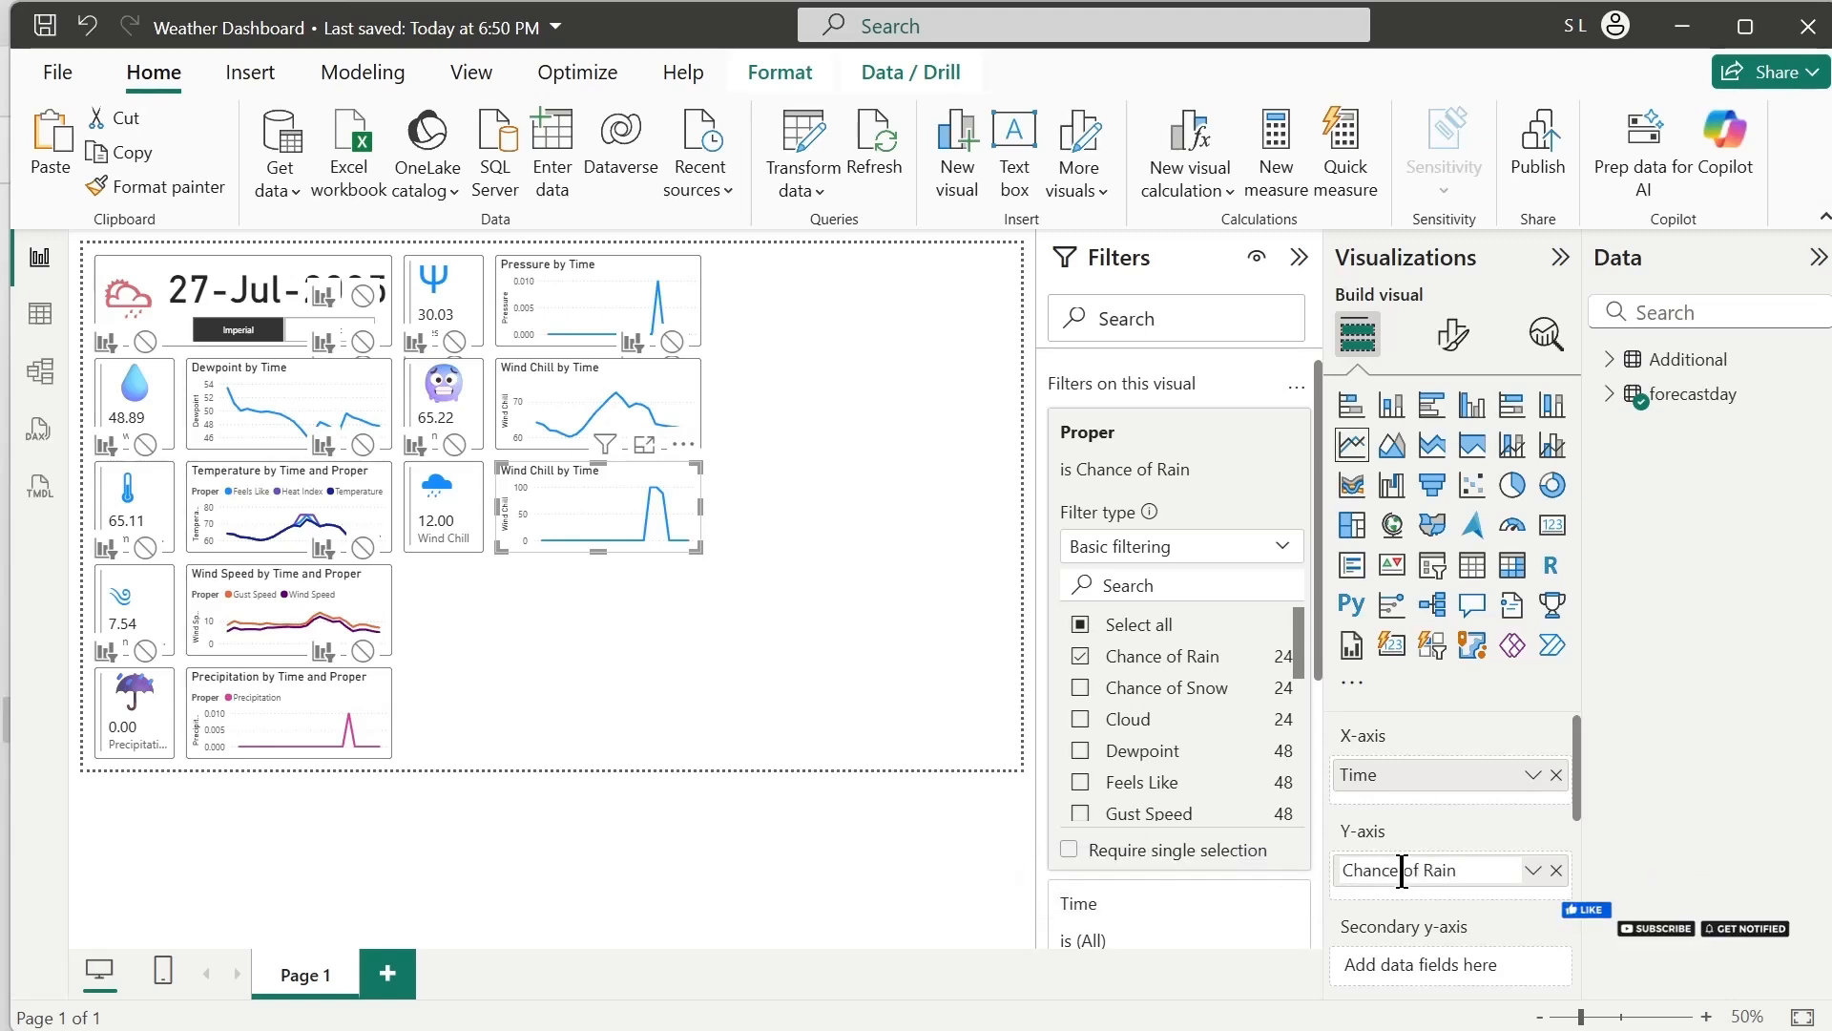
# Rename the value field of the card beside the Chance of Rain chart to Chance of Rain
pyautogui.click(432, 525)
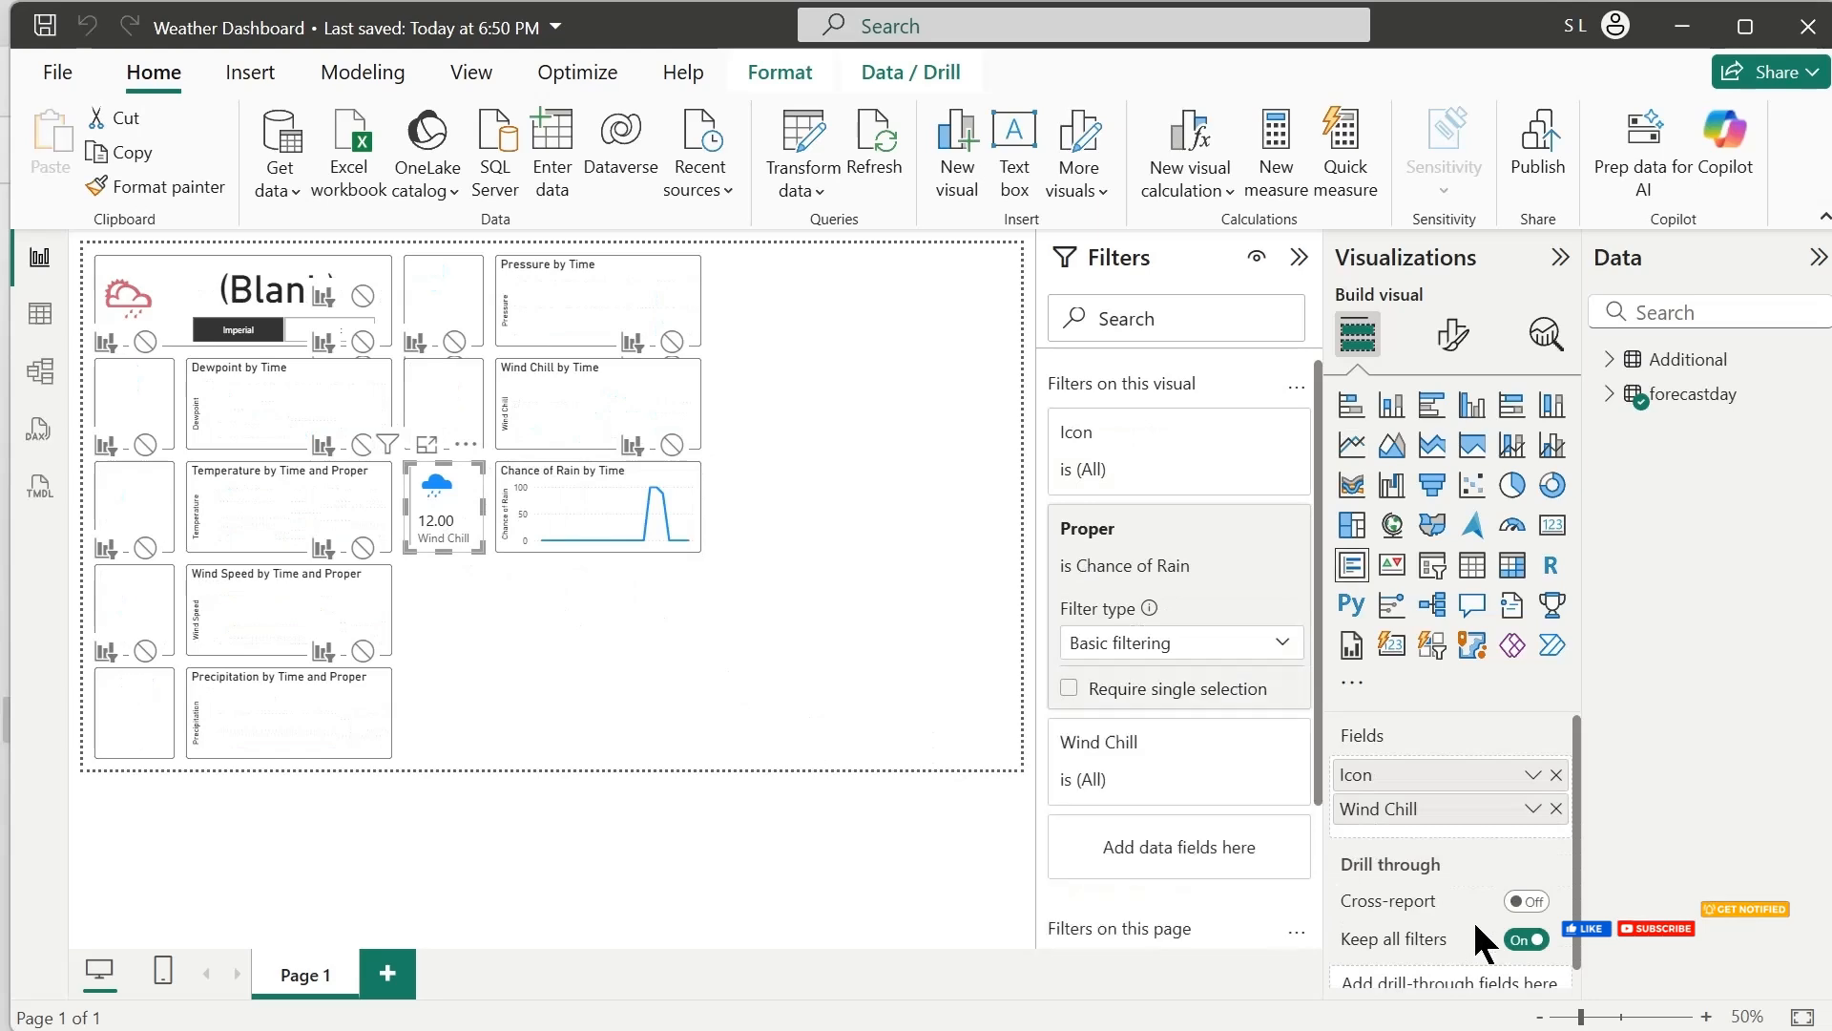
pyautogui.doubleClick(1403, 808)
pyautogui.write('Chance of Rain')
pyautogui.click(770, 665)
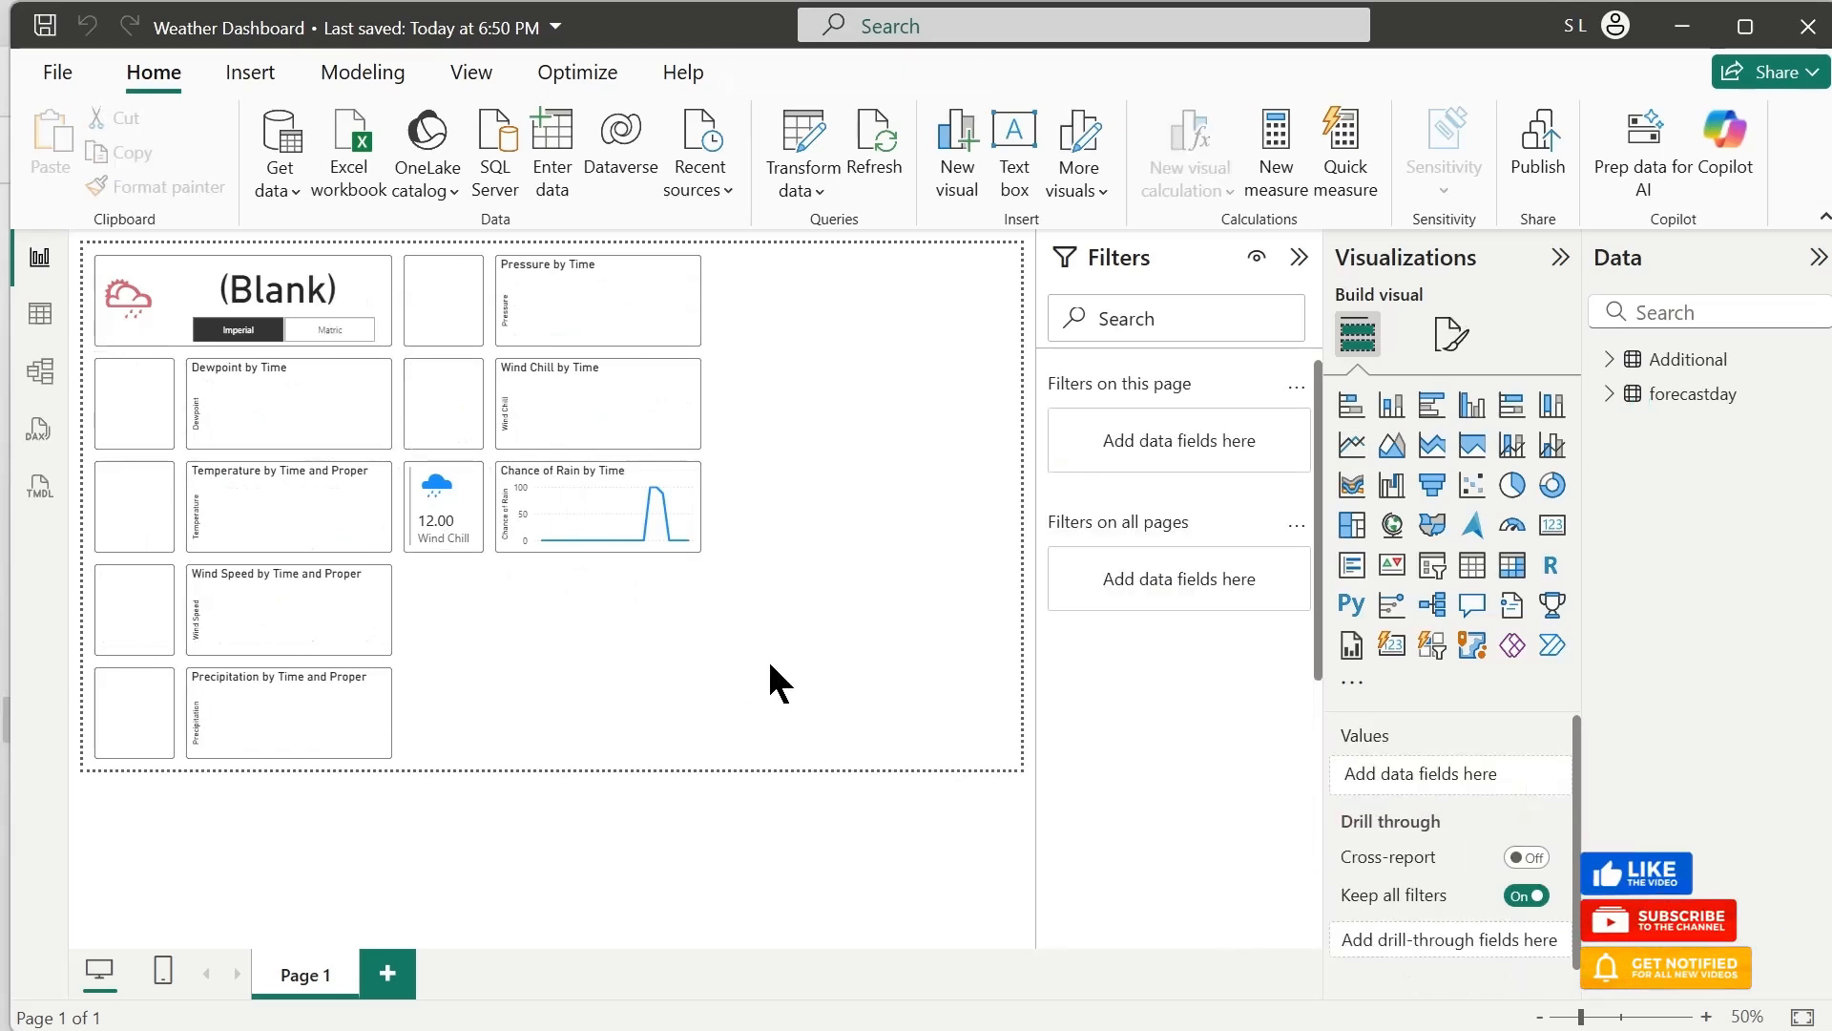
pyautogui.click(442, 546)
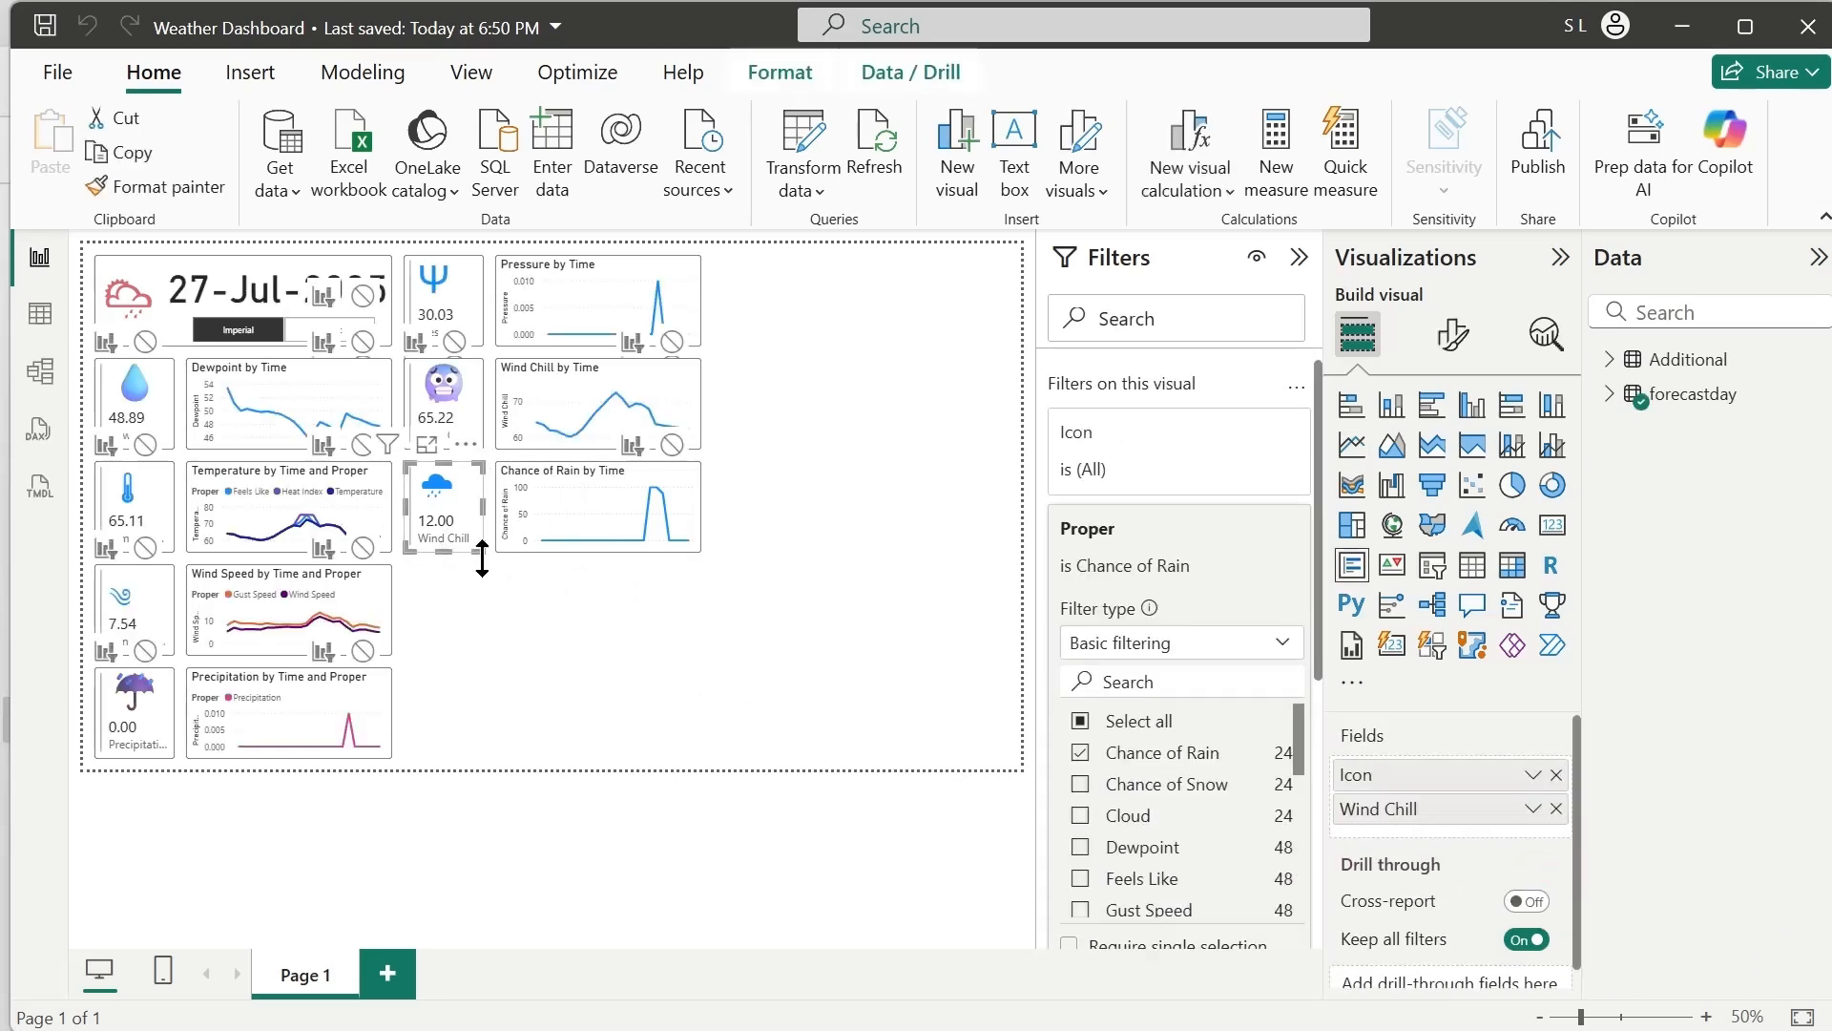
pyautogui.doubleClick(1364, 810)
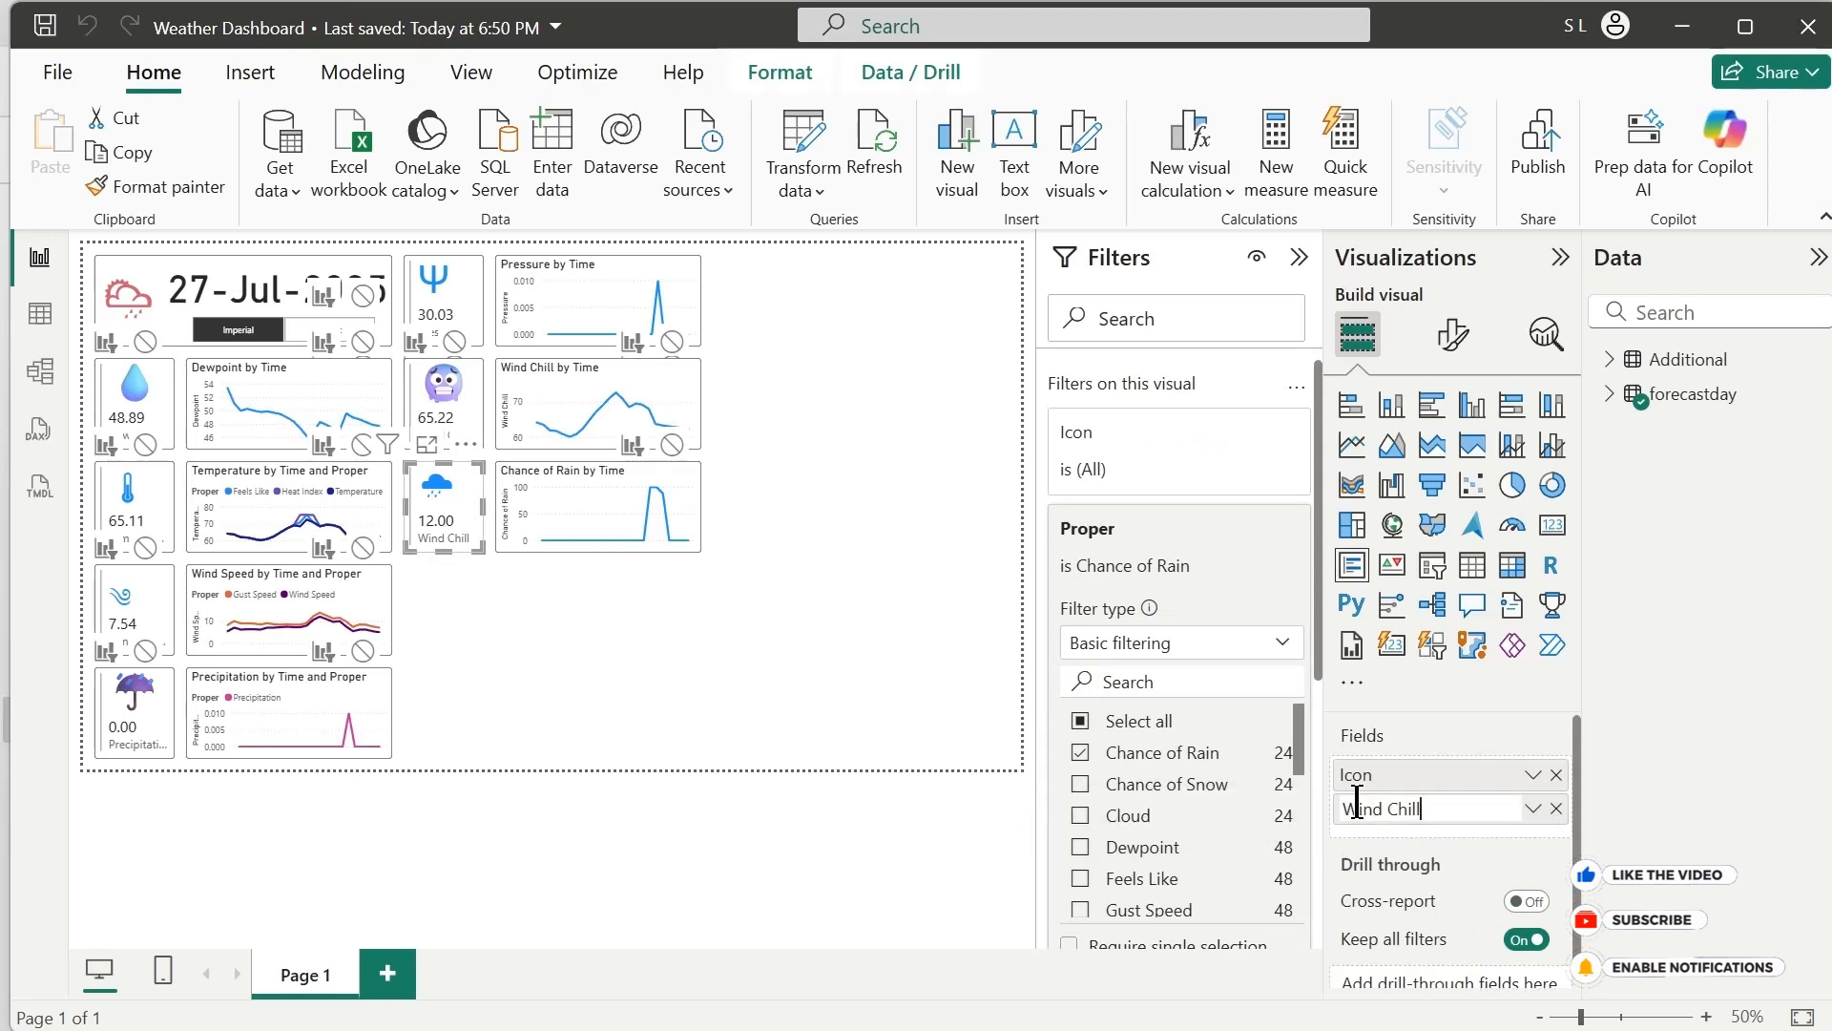
pyautogui.press('Return')
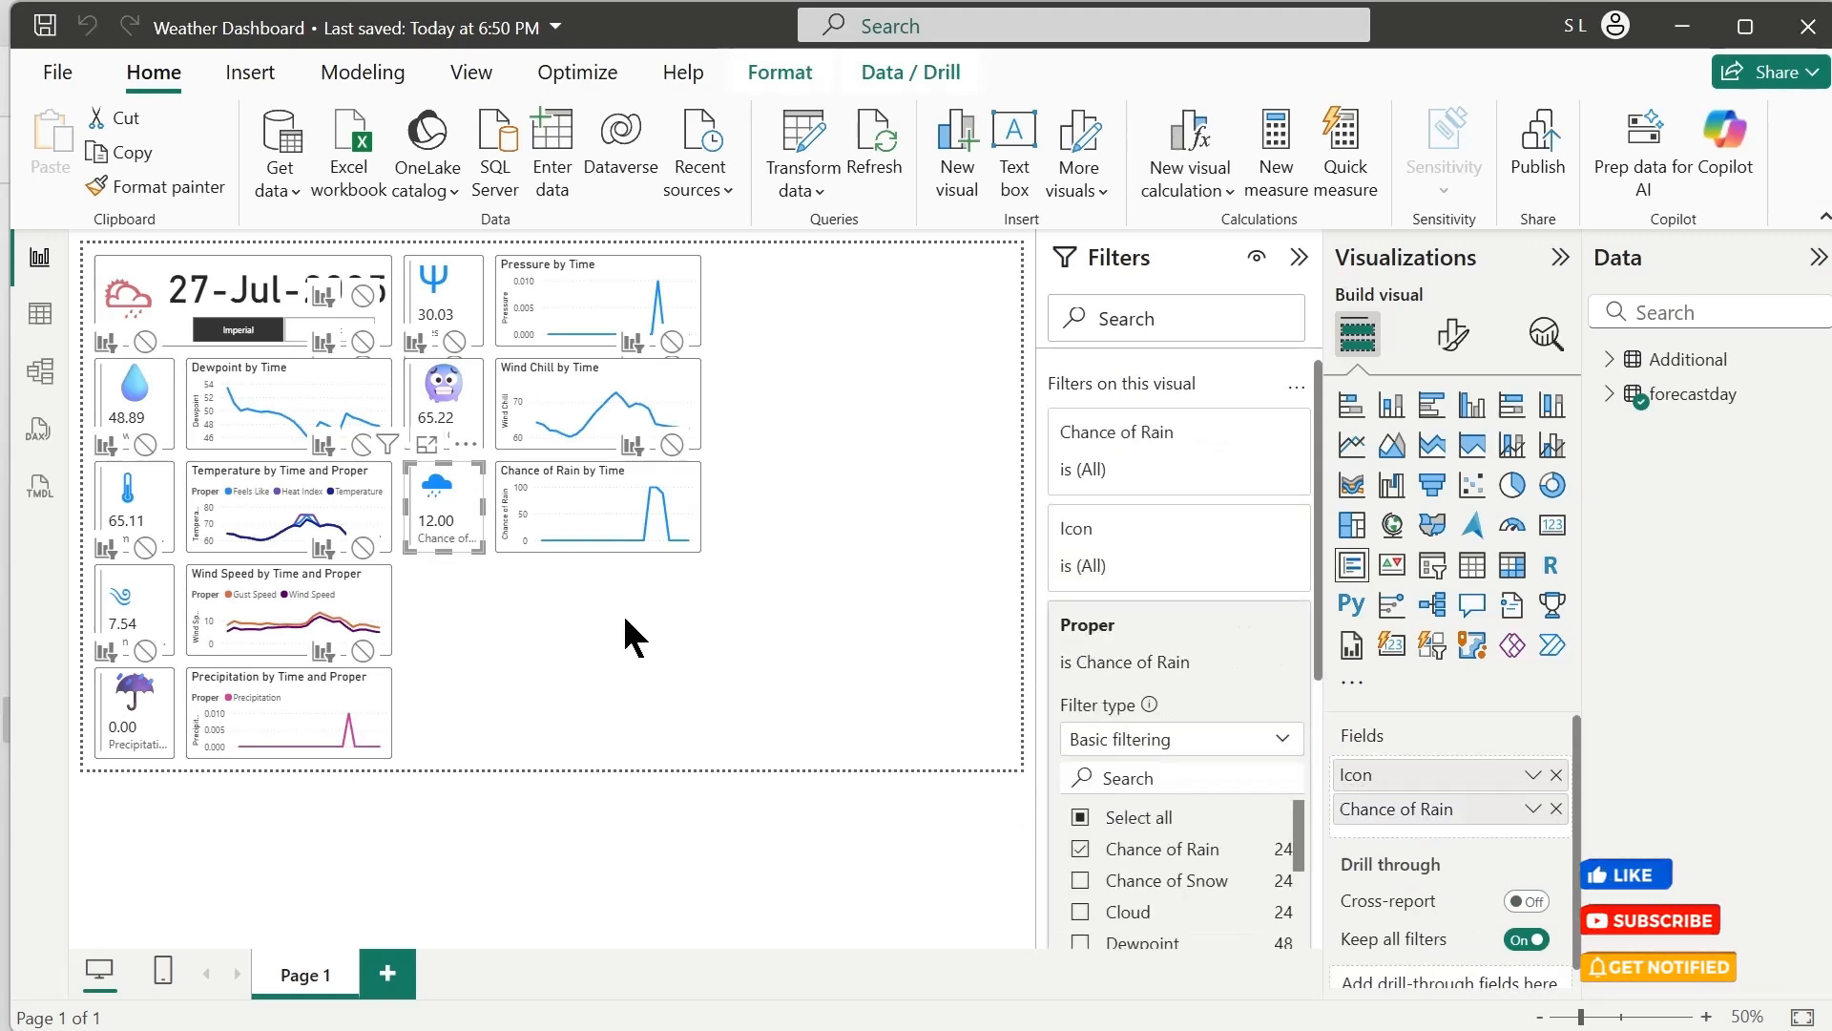
pyautogui.click(632, 611)
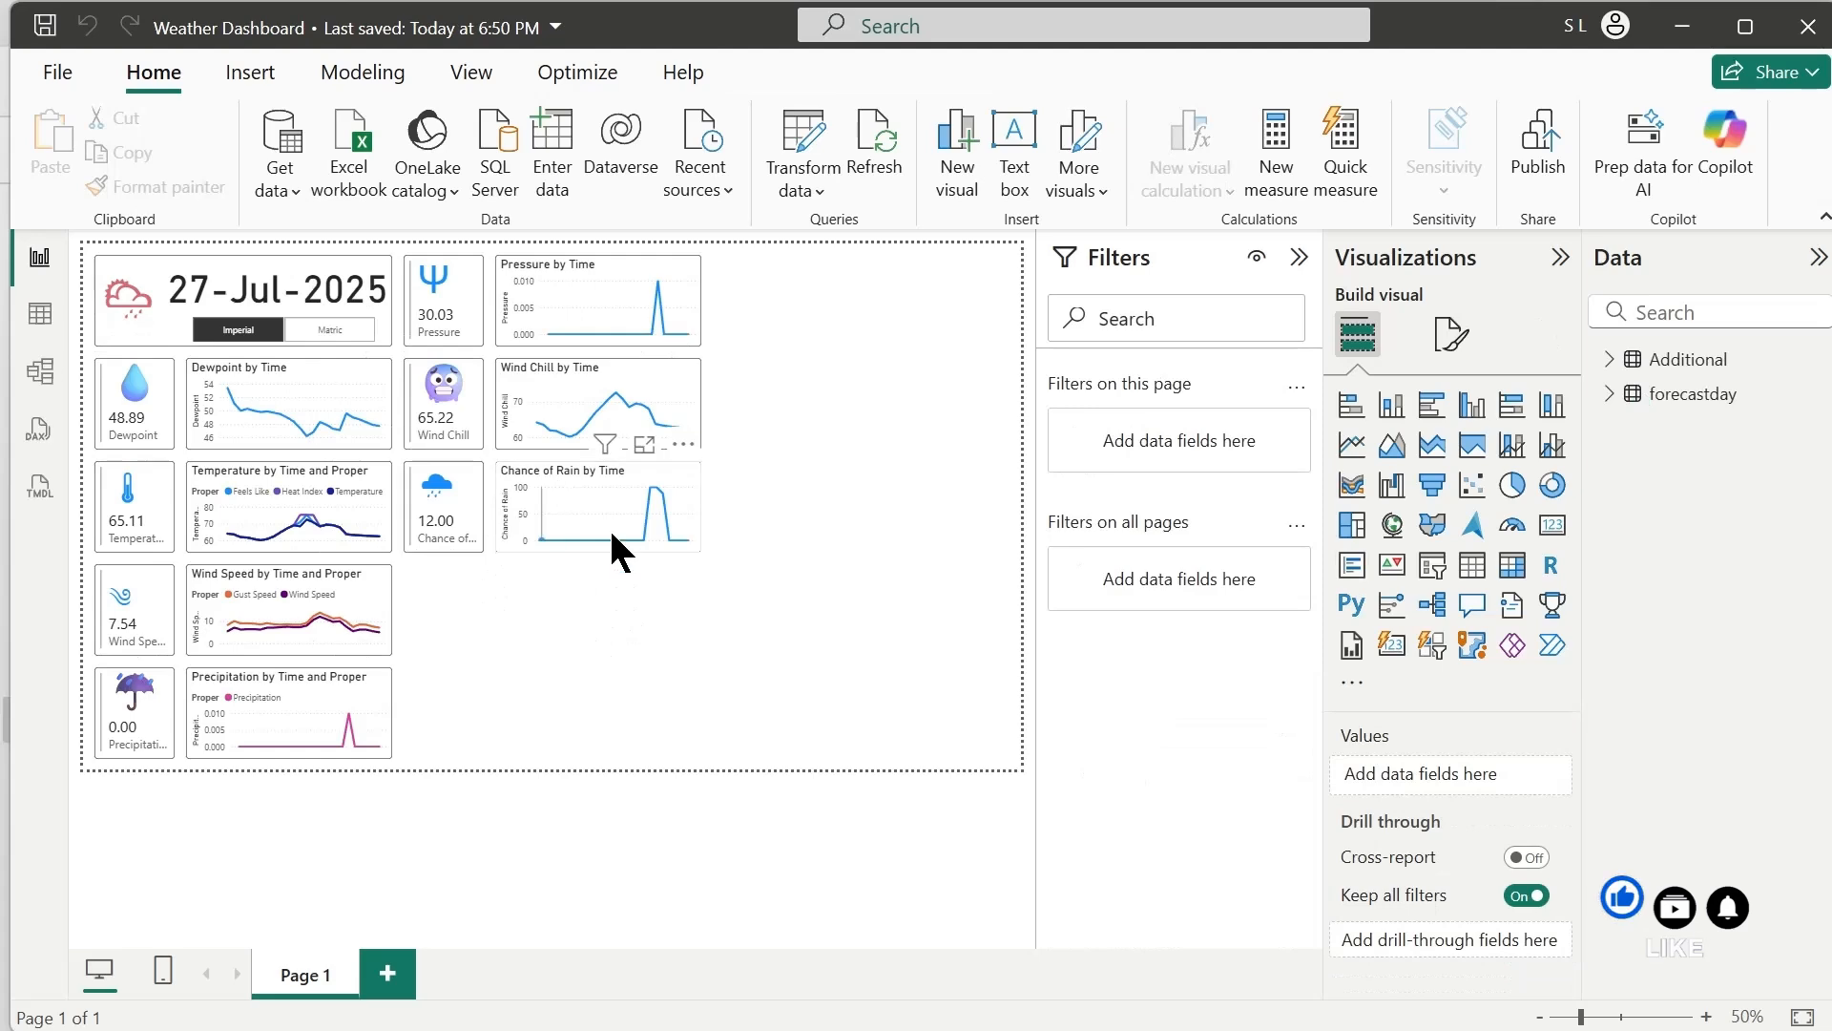
# Duplicate the Chance of Rain card directly below the original and stop the unit slicer from filtering the copy
pyautogui.click(456, 539)
pyautogui.hotkey('ctrl', 'c')
pyautogui.hotkey('ctrl', 'v')
pyautogui.moveTo(457, 549); pyautogui.dragTo(448, 641)
pyautogui.click(334, 308)
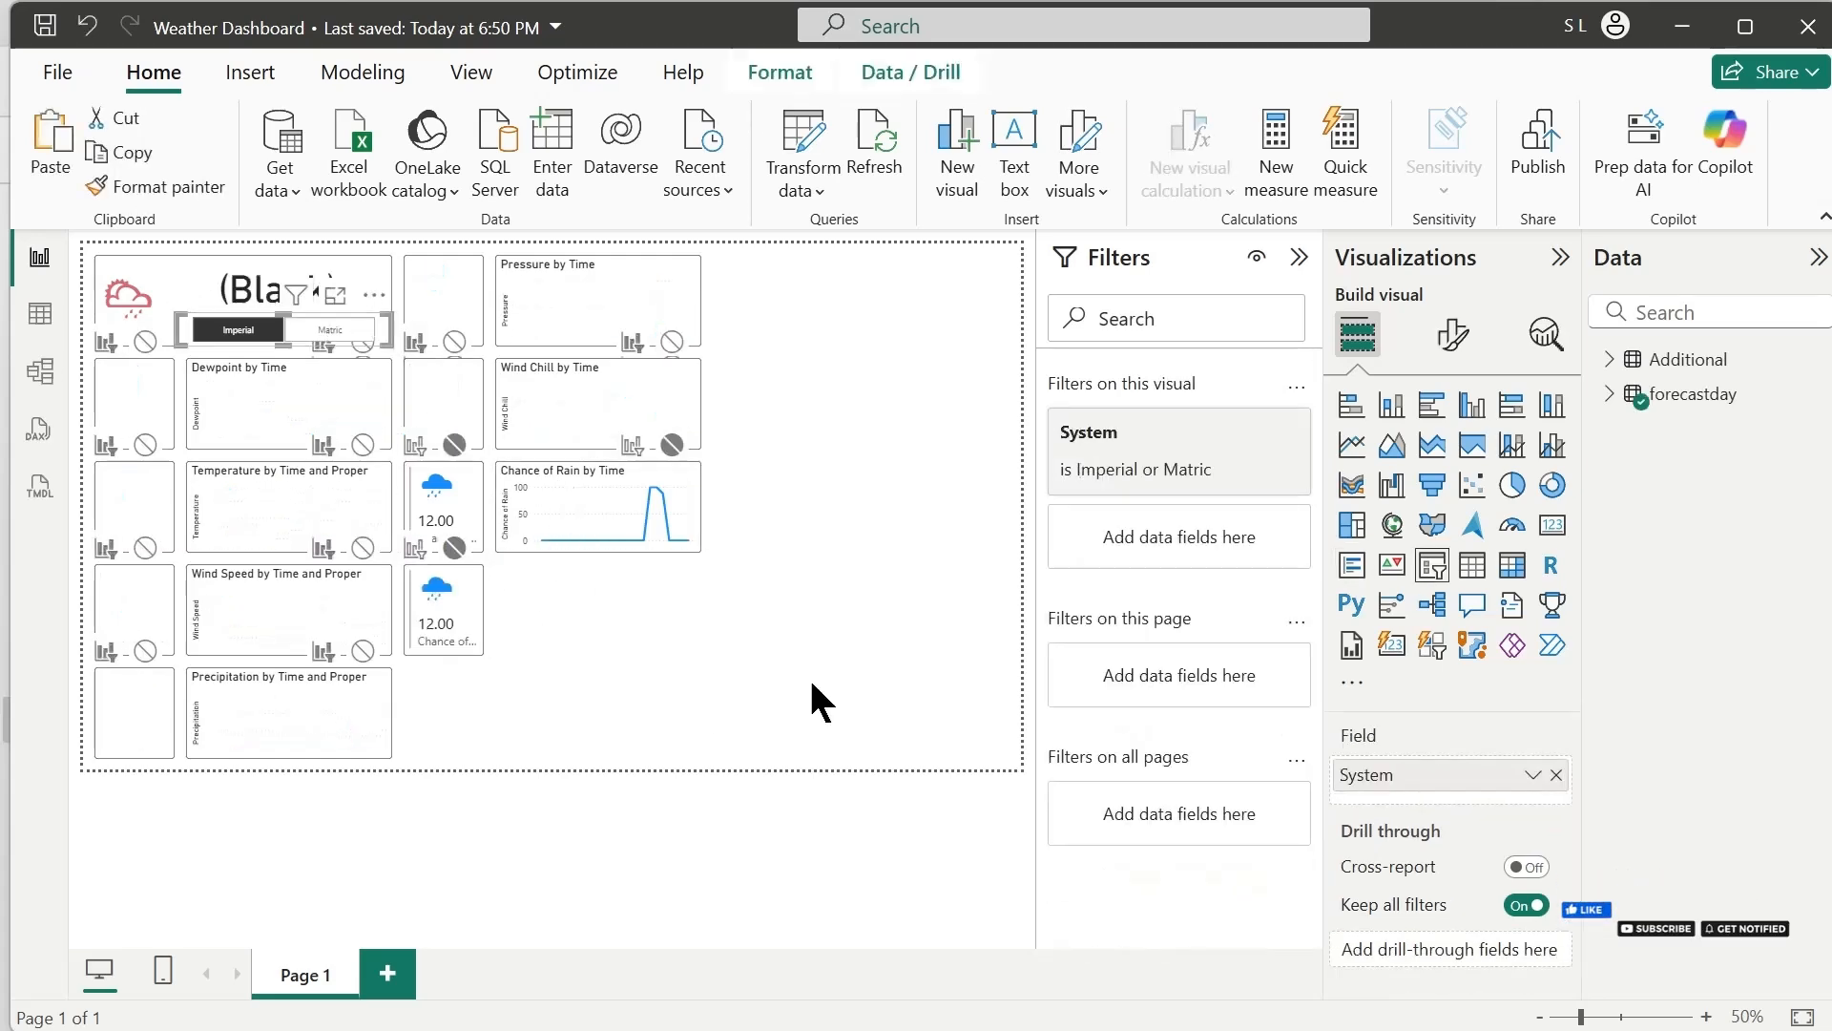
# Filter the copied card to Chance of Snow and place a copy of the Chance of Rain chart beside it
pyautogui.click(445, 625)
pyautogui.click(1080, 879)
pyautogui.moveTo(563, 551); pyautogui.dragTo(556, 644)
# Filter the copied chart to Chance of Snow only and rename its Y-axis field to Chance of Snow
pyautogui.scroll(2, 1124, 542)
pyautogui.click(1124, 542)
pyautogui.click(1079, 753)
pyautogui.click(1079, 784)
pyautogui.doubleClick(1406, 869)
pyautogui.write('Chance of Snow')
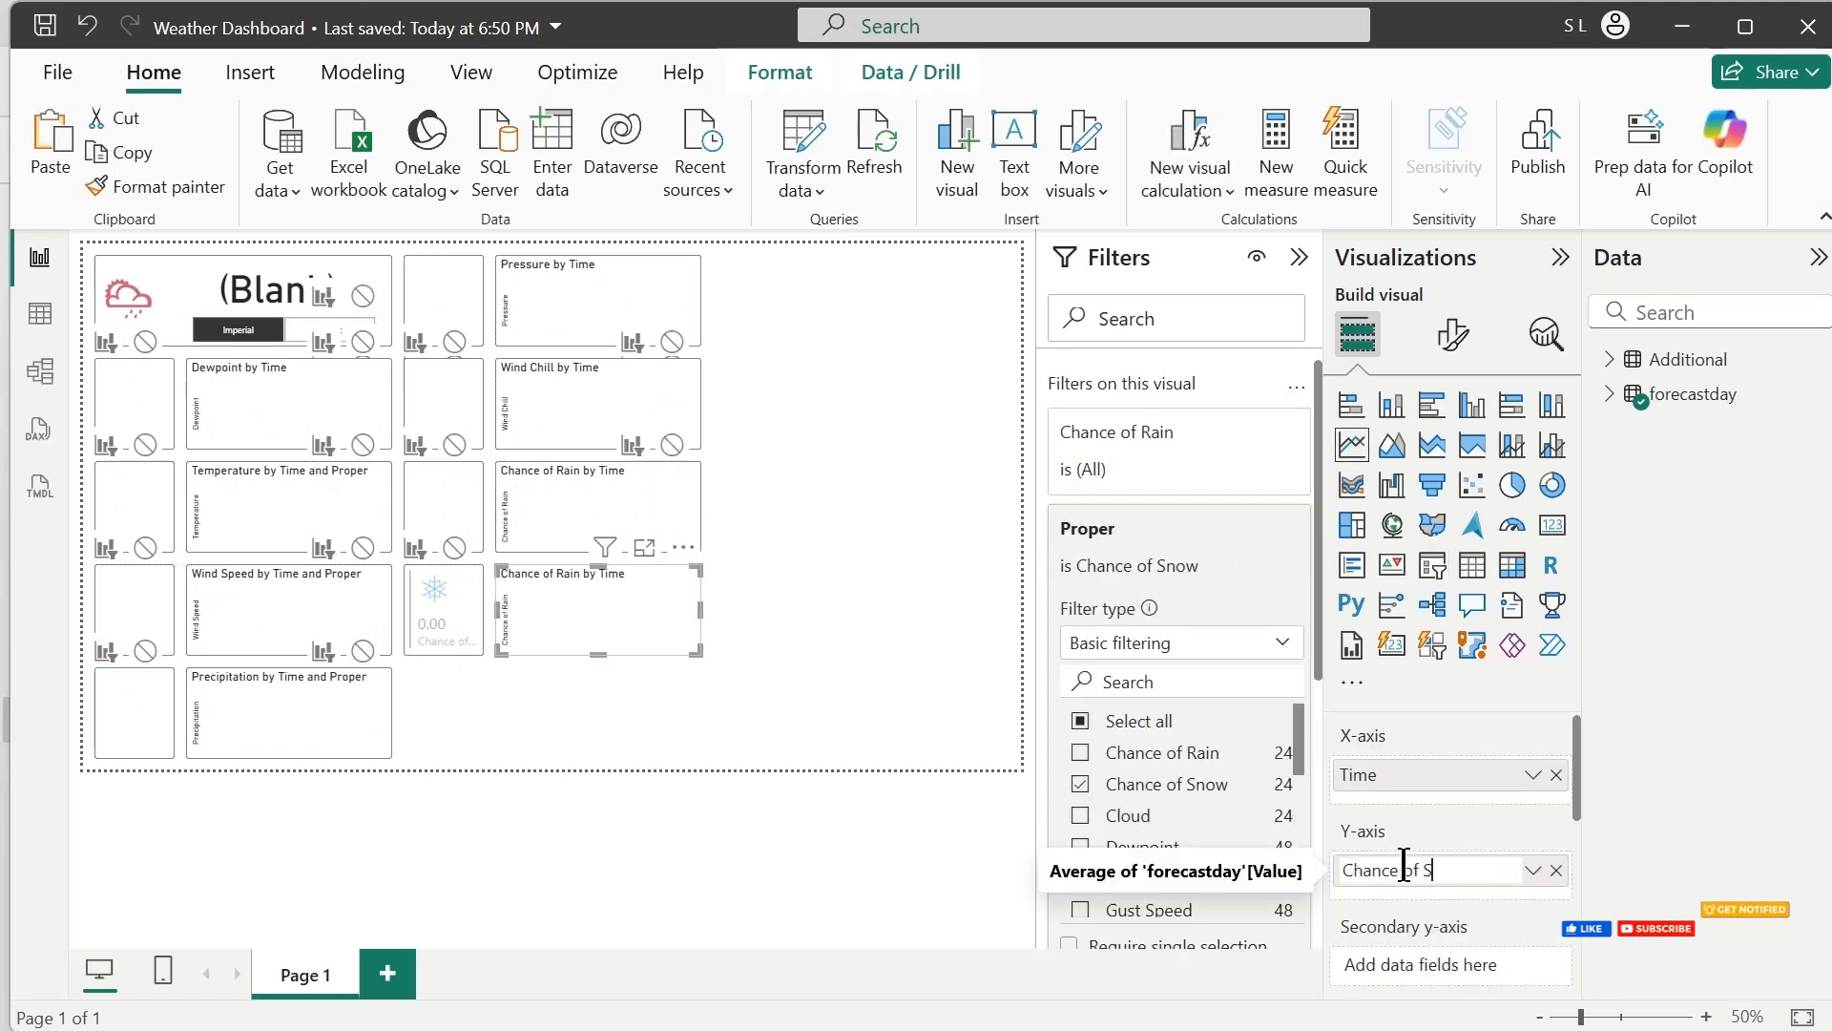
pyautogui.press('Return')
# Duplicate the Chance of Snow card and chart into the row below and stop the unit slicer from filtering the copies
pyautogui.click(592, 711)
pyautogui.click(565, 635)
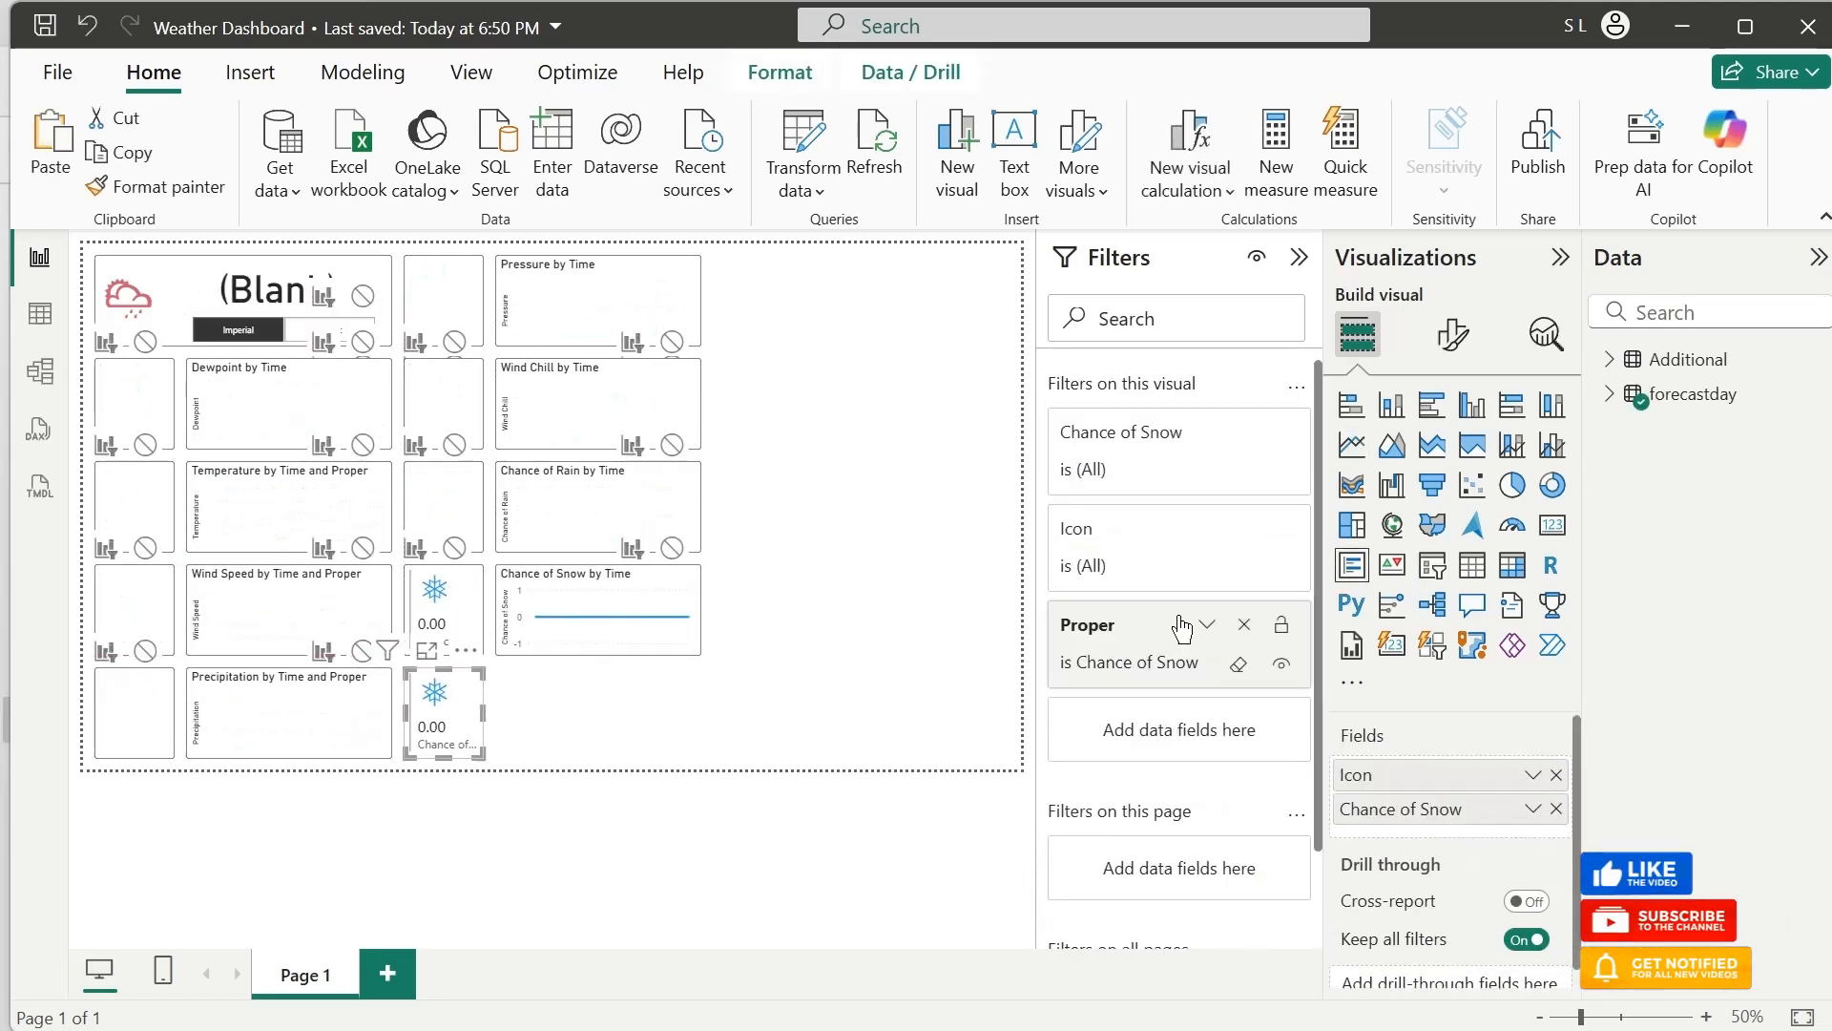
pyautogui.hotkey('ctrl', 'c')
pyautogui.hotkey('ctrl', 'v')
pyautogui.moveTo(591, 642); pyautogui.dragTo(585, 735)
pyautogui.click(186, 326)
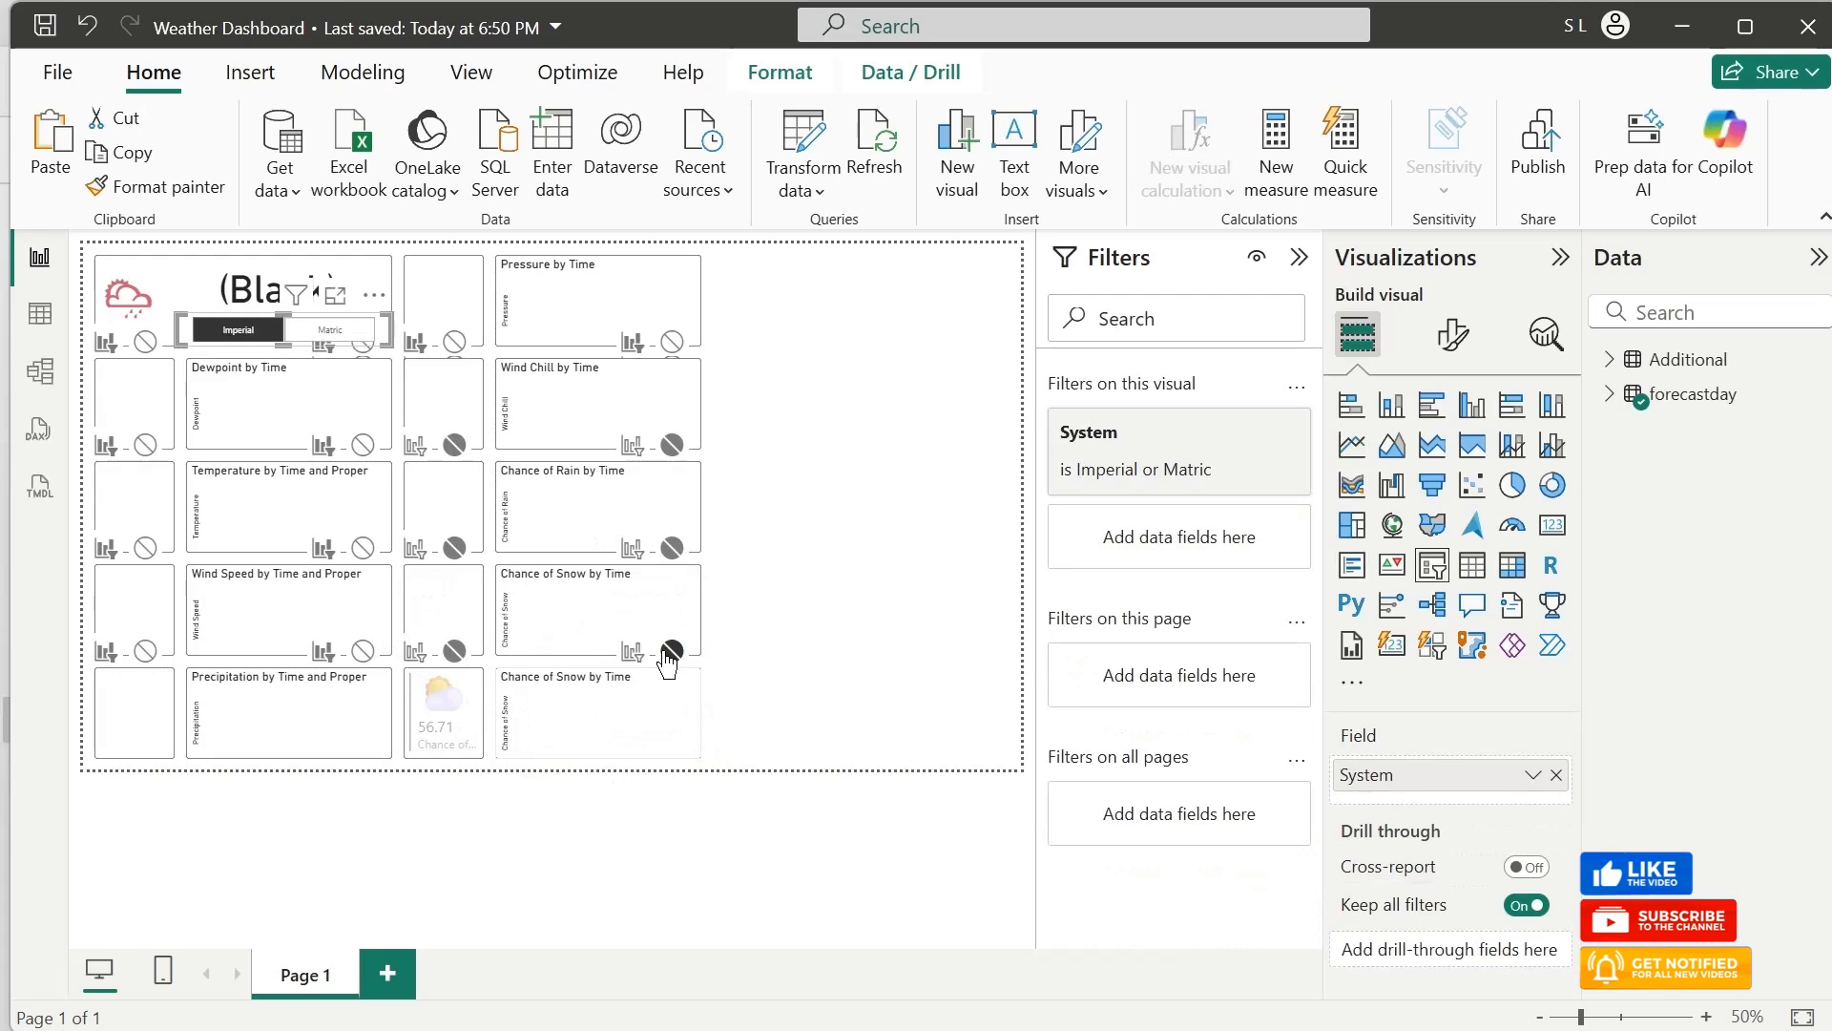
# Change the Proper filter of the copied chart in the lowest row so that only Humidity is selected
pyautogui.click(591, 730)
pyautogui.click(1124, 542)
pyautogui.scroll(-2, 1116, 838)
pyautogui.click(1115, 838)
pyautogui.click(893, 711)
# Rename the lowest copied chart's Y-axis field and the adjacent card's value field to Humidity
pyautogui.click(592, 730)
pyautogui.doubleClick(1407, 869)
pyautogui.write('Humidity')
pyautogui.click(444, 711)
pyautogui.doubleClick(1406, 808)
pyautogui.write('Humidity')
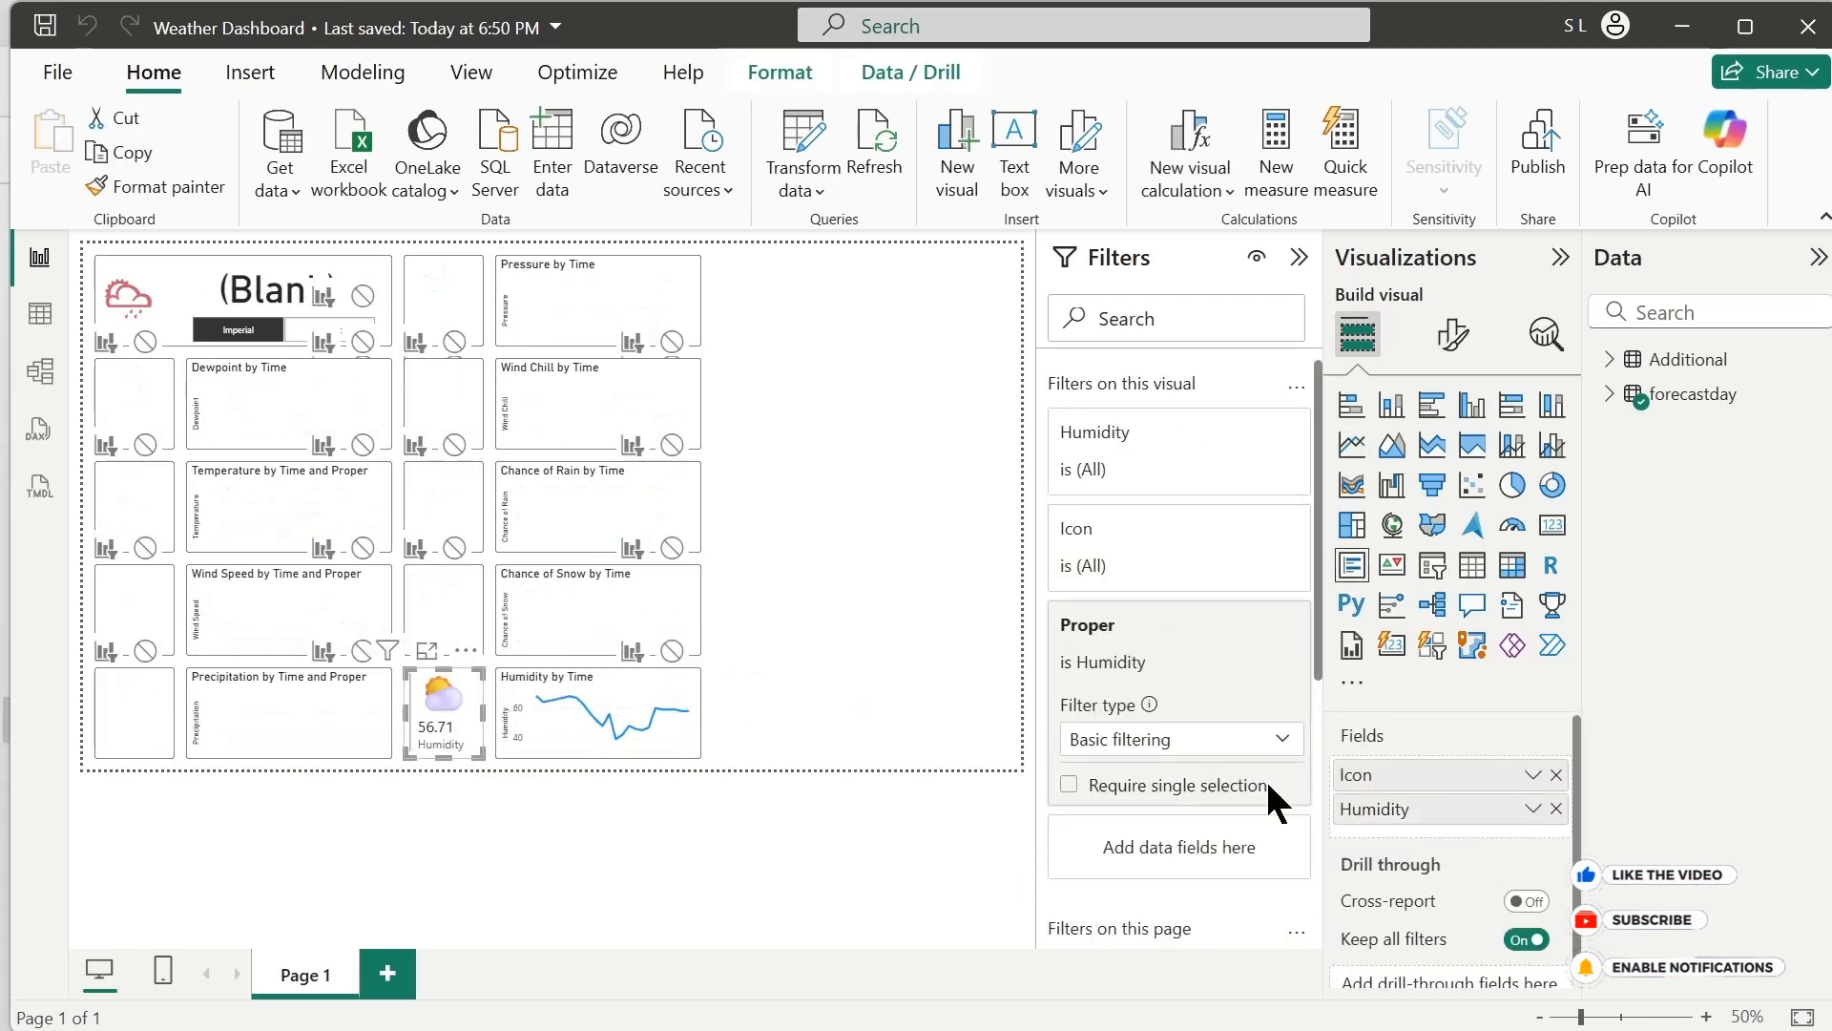
# Duplicate the Humidity card and place the copy beside the Pressure chart as the start of a new column
pyautogui.hotkey('ctrl', 'c')
pyautogui.hotkey('ctrl', 'v')
pyautogui.click(294, 345)
pyautogui.click(1143, 436)
pyautogui.click(753, 300)
# Change the Proper filter of the card beside the Pressure chart so that only Cloud is selected
pyautogui.click(1115, 625)
pyautogui.scroll(-2, 1113, 706)
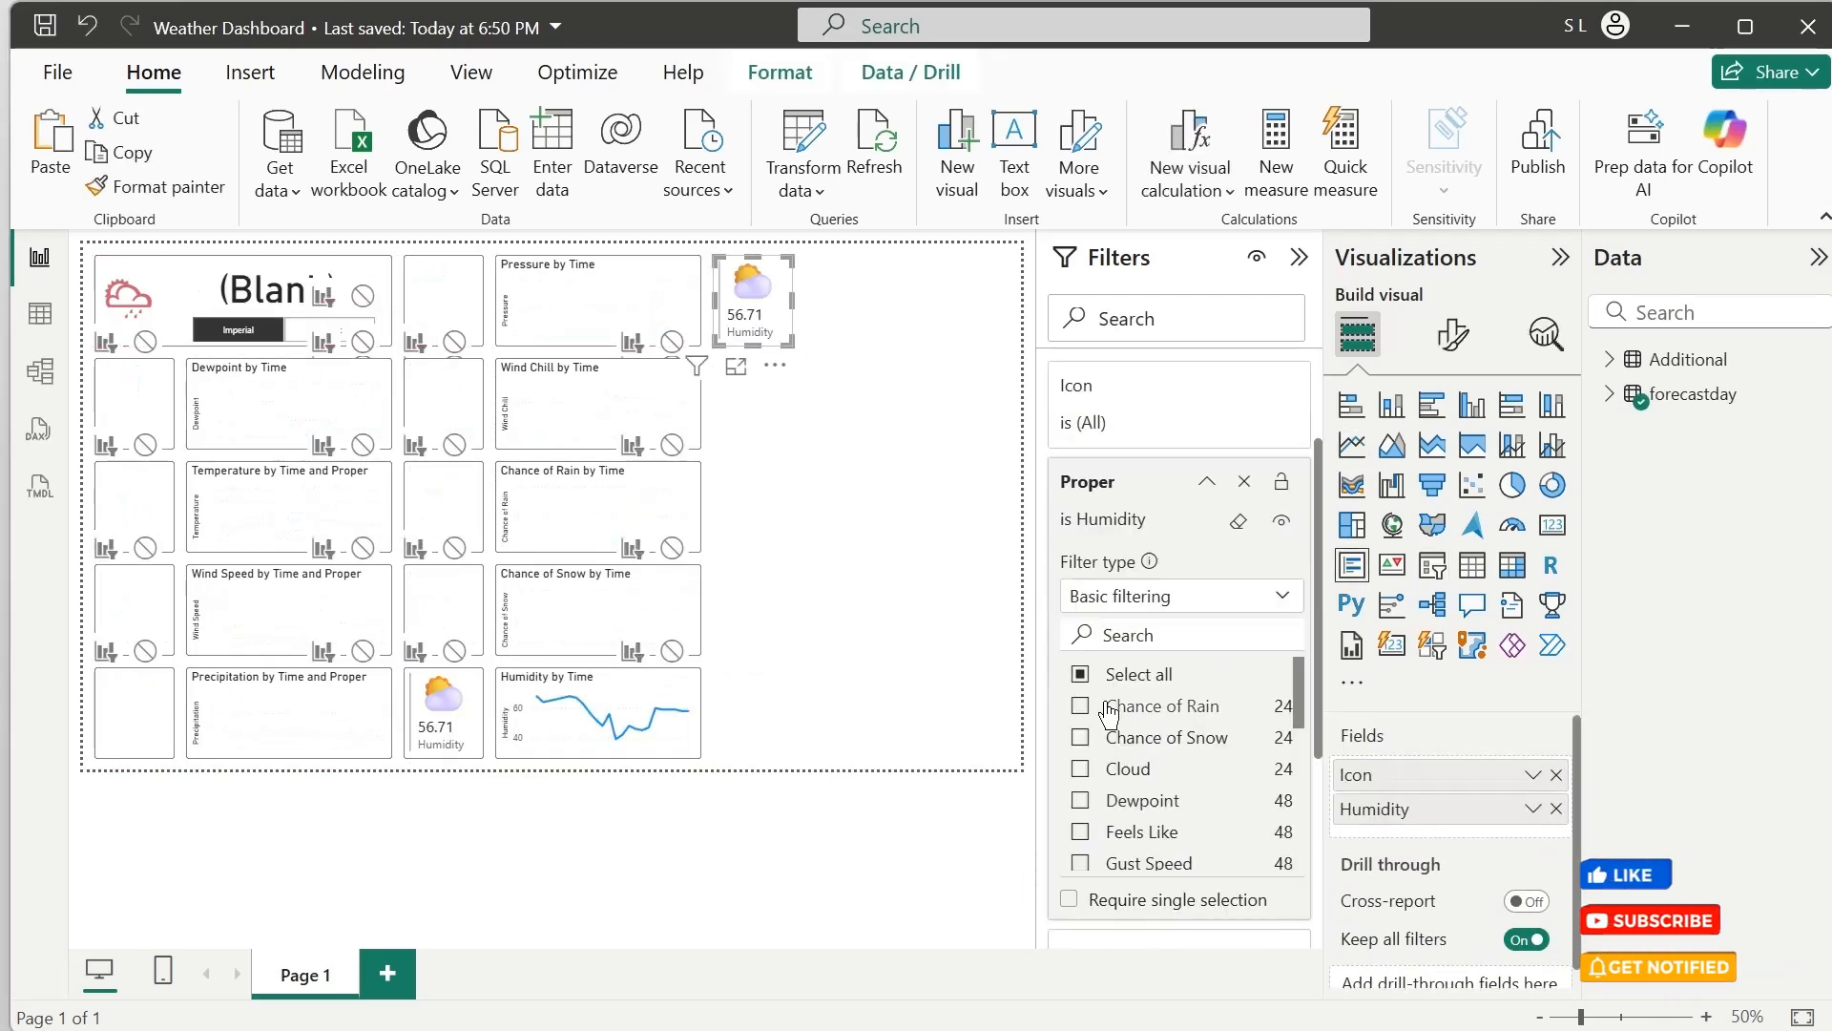
pyautogui.click(1084, 764)
# Place a duplicated line chart beside the new Cloud-filtered card and stop the unit slicer from filtering it
pyautogui.click(569, 326)
pyautogui.hotkey('ctrl', 'c')
pyautogui.hotkey('ctrl', 'v')
pyautogui.moveTo(568, 325); pyautogui.dragTo(758, 409)
pyautogui.click(186, 329)
# Filter the new upper-row chart to Cloud only and rename its Y-axis field to Cloud
pyautogui.click(907, 306)
pyautogui.click(1124, 542)
pyautogui.click(1080, 528)
pyautogui.doubleClick(1371, 870)
pyautogui.write('Cloud')
# Rename the value field of the card beside the new Cloud chart to Cloud
pyautogui.click(765, 306)
pyautogui.doubleClick(1374, 808)
pyautogui.write('Cloud')
# Duplicate the Cloud card and chart directly below the originals and stop the unit slicer from filtering the copies
pyautogui.hotkey('ctrl', 'c')
pyautogui.hotkey('ctrl', 'v')
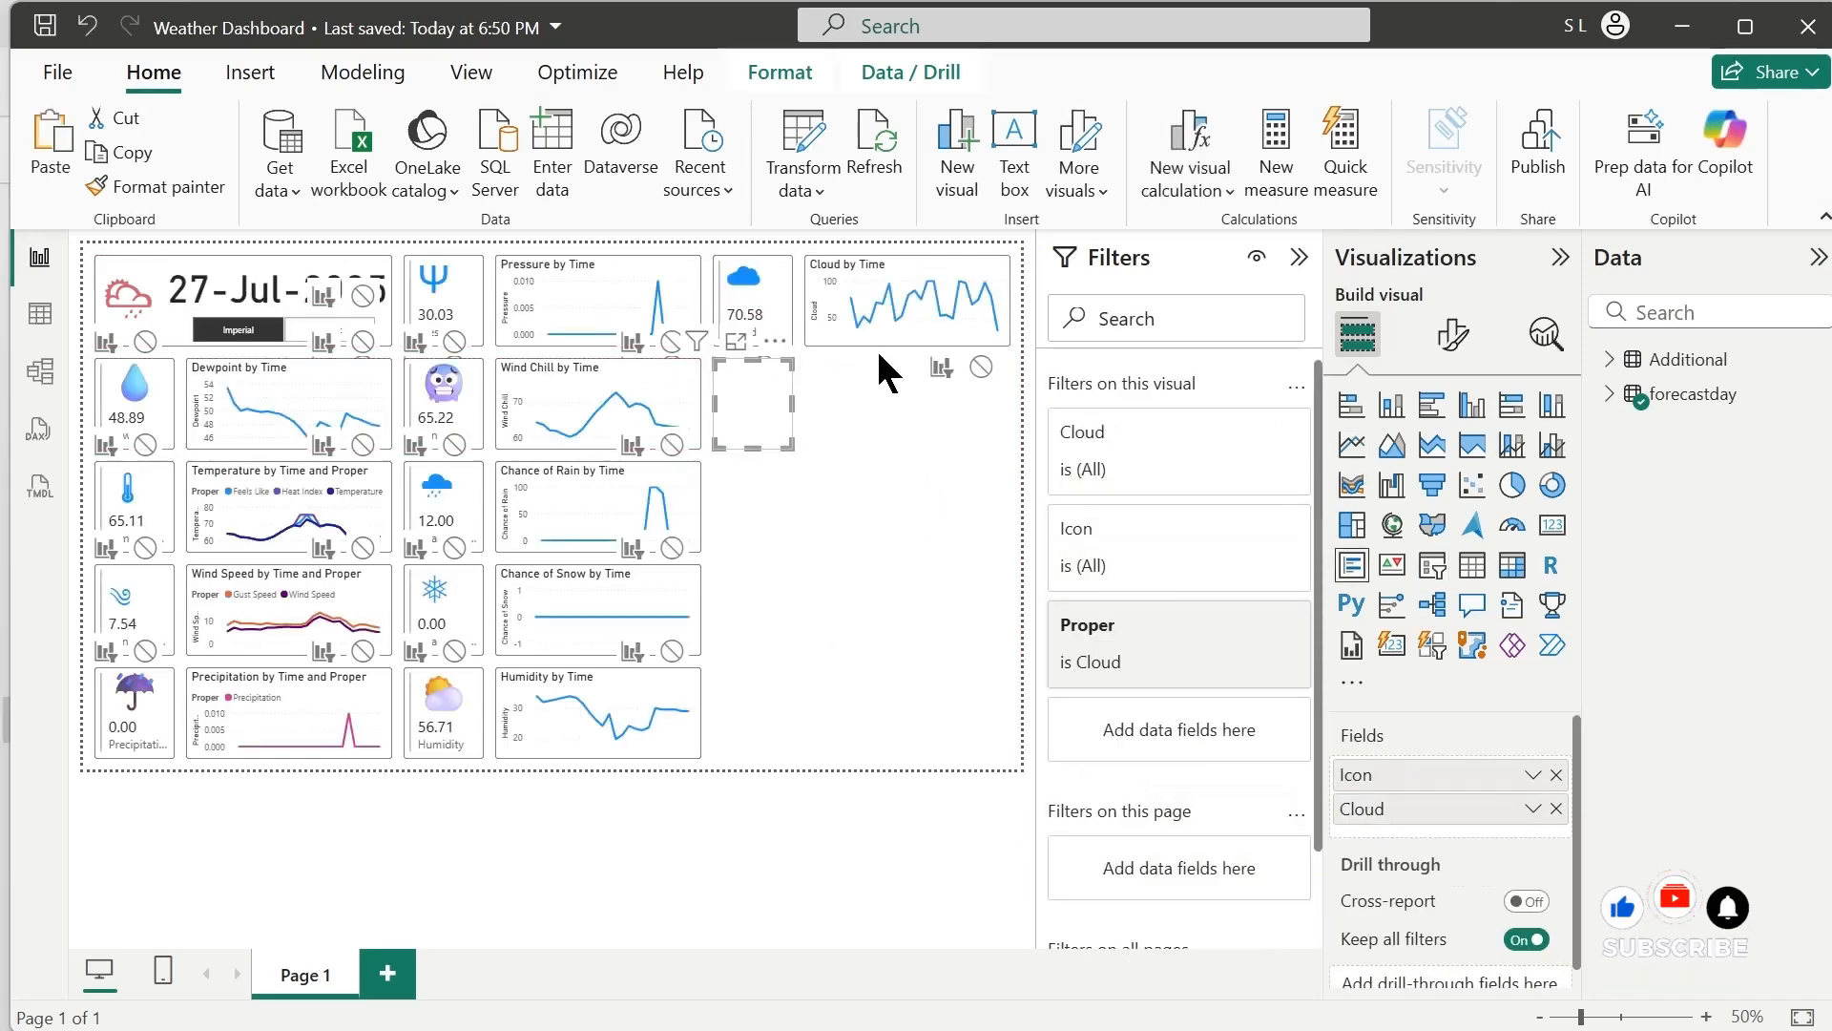
pyautogui.hotkey('ctrl', 'c')
pyautogui.hotkey('ctrl', 'v')
pyautogui.moveTo(892, 310); pyautogui.dragTo(892, 408)
pyautogui.click(286, 345)
# Filter the duplicated card and line chart below the Cloud pair to the UV value of Proper
pyautogui.click(758, 406)
pyautogui.click(1080, 798)
pyautogui.click(861, 434)
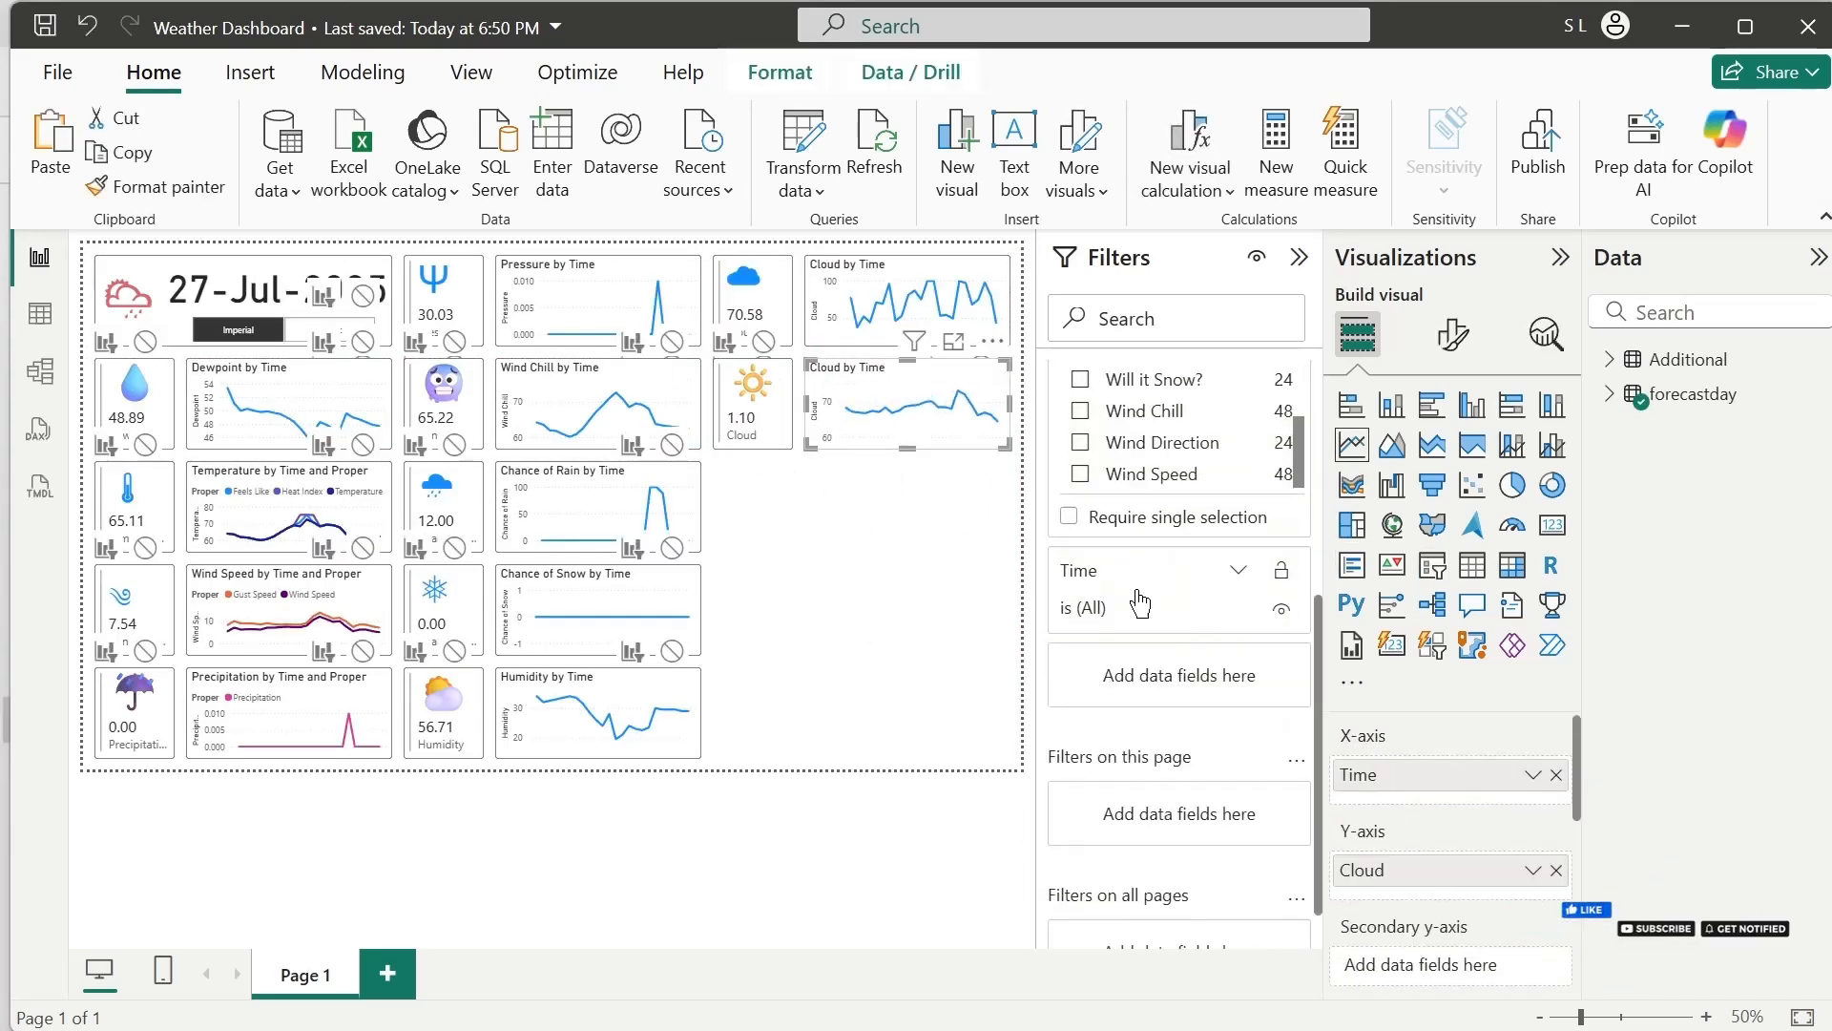
pyautogui.click(1081, 568)
# Rename the Y-axis field of the UV-filtered chart and the value field of its card to UV
pyautogui.doubleClick(1368, 869)
pyautogui.write('UV')
pyautogui.click(758, 408)
pyautogui.doubleClick(1400, 811)
pyautogui.write('UV')
pyautogui.click(744, 499)
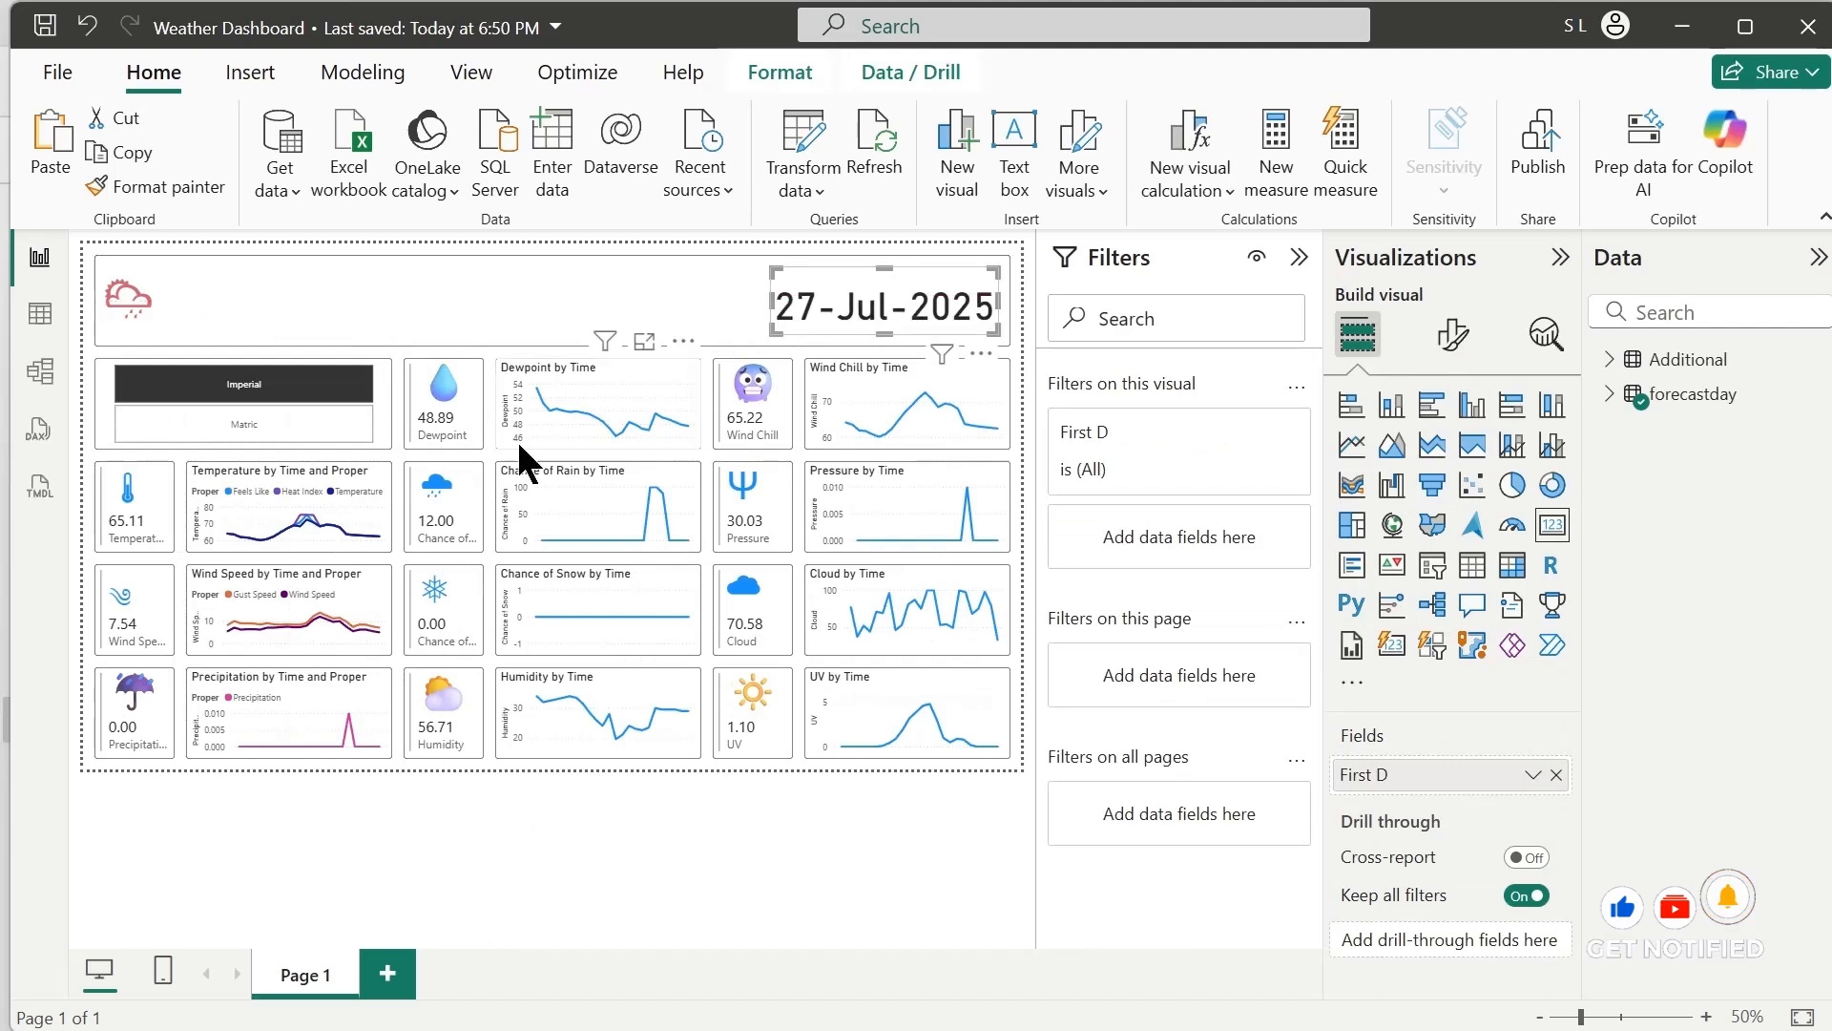
# Title the header text box "Weather Dashboard"
pyautogui.click(507, 311)
pyautogui.write('Power BI Weather Dashboard')
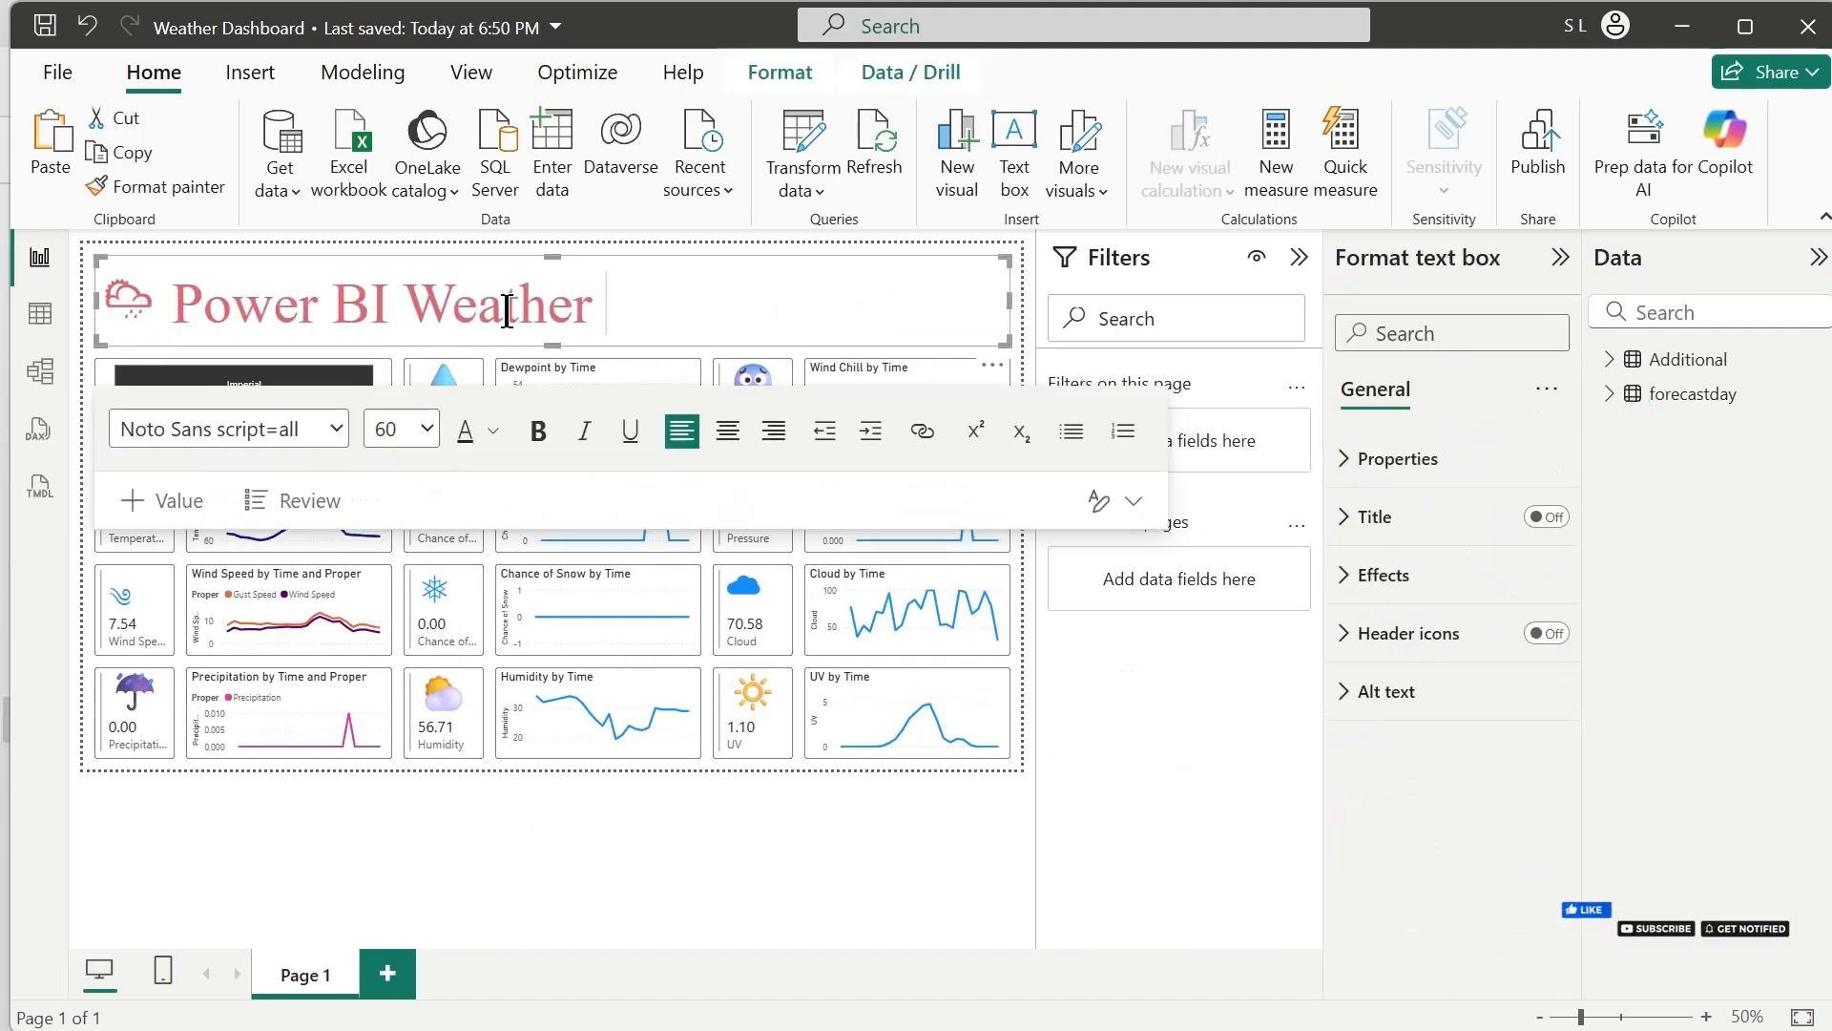
pyautogui.moveTo(401, 310); pyautogui.dragTo(173, 329)
pyautogui.press('BackSpace')
pyautogui.click(340, 806)
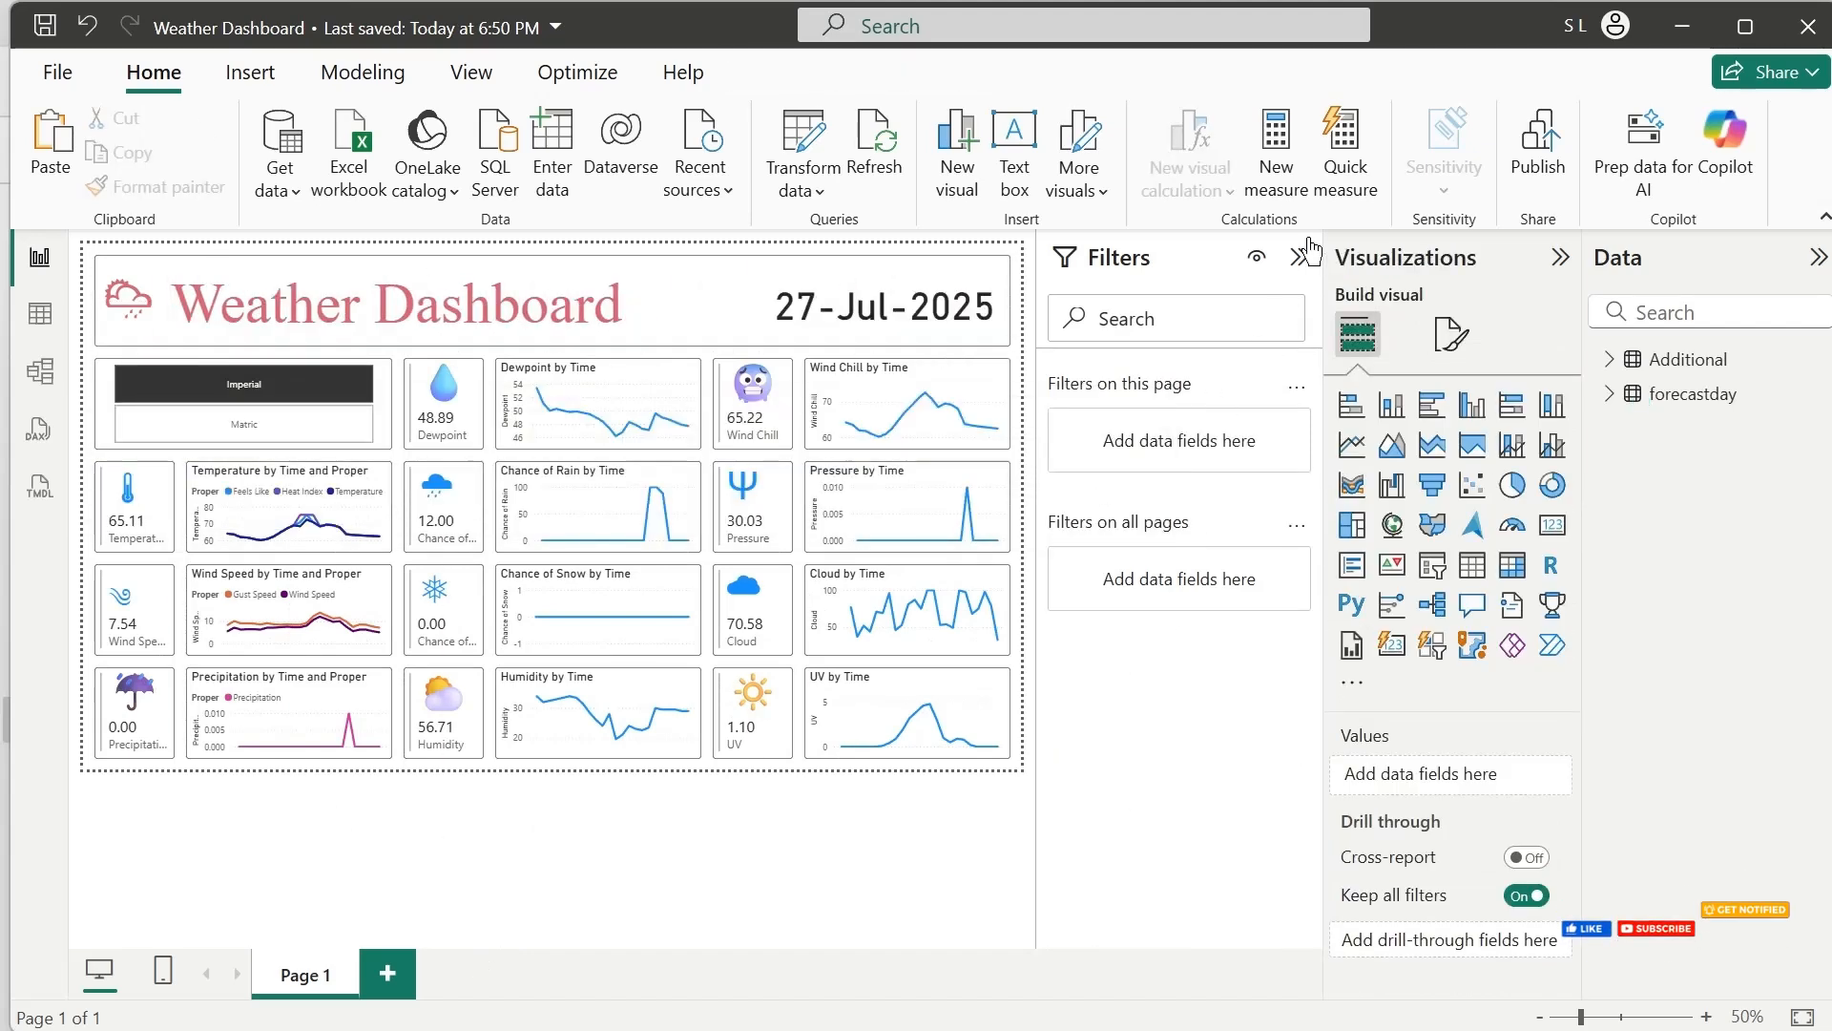
# Collapse the Filters and Visualizations panes to give the report canvas more room
pyautogui.click(1300, 257)
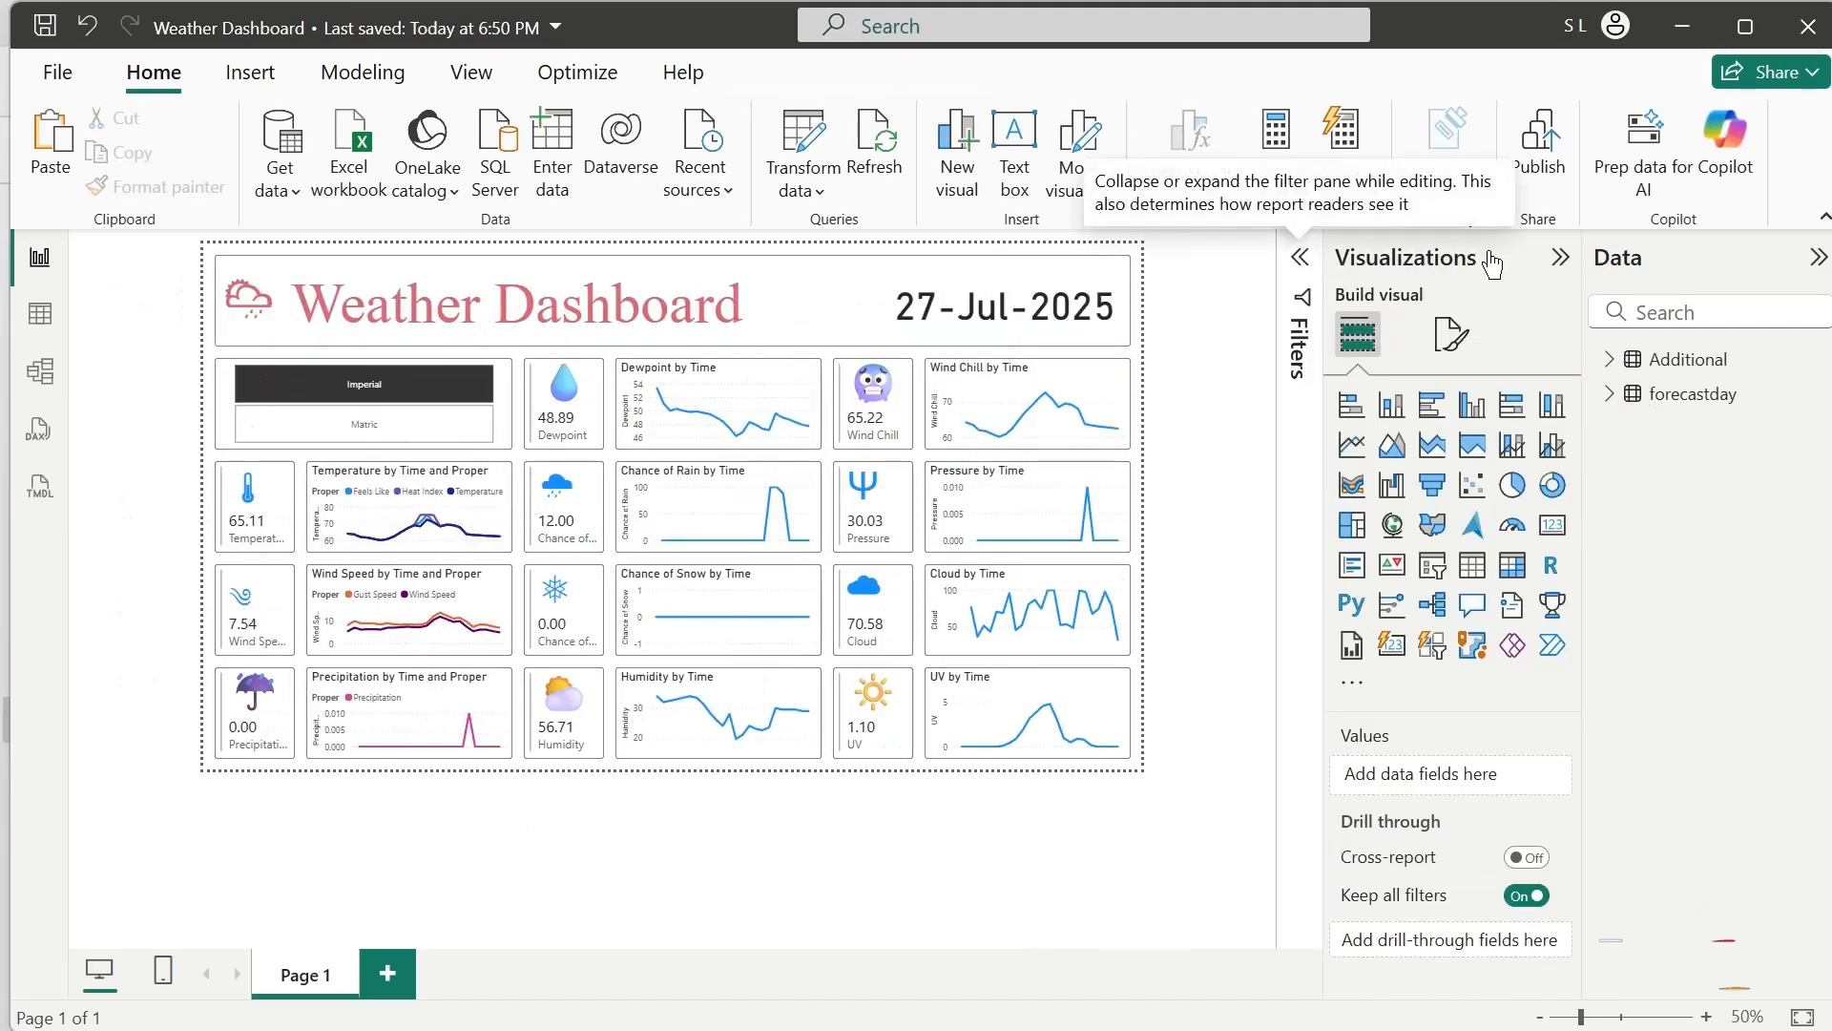
pyautogui.click(1560, 257)
pyautogui.scroll(1, 1281, 510)
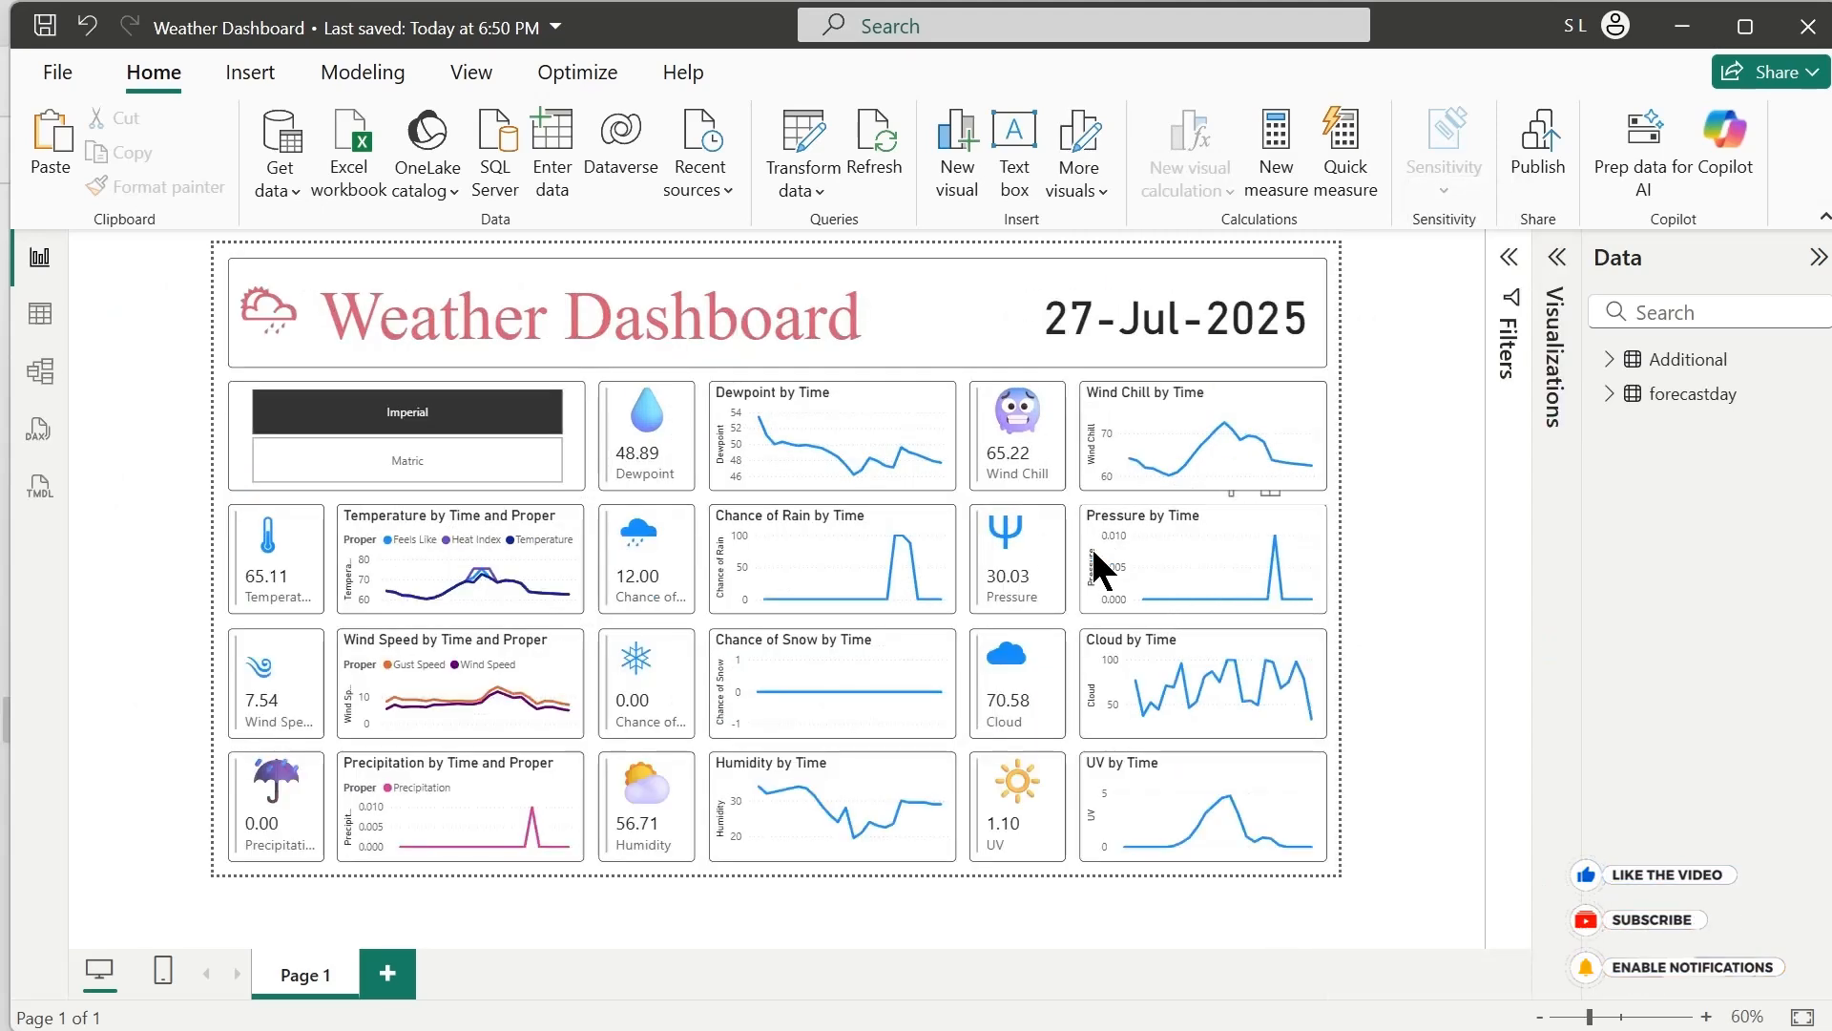
# Test the unit slicer by switching between Matric and Imperial, finish on Imperial, and deselect the slicer
pyautogui.click(486, 466)
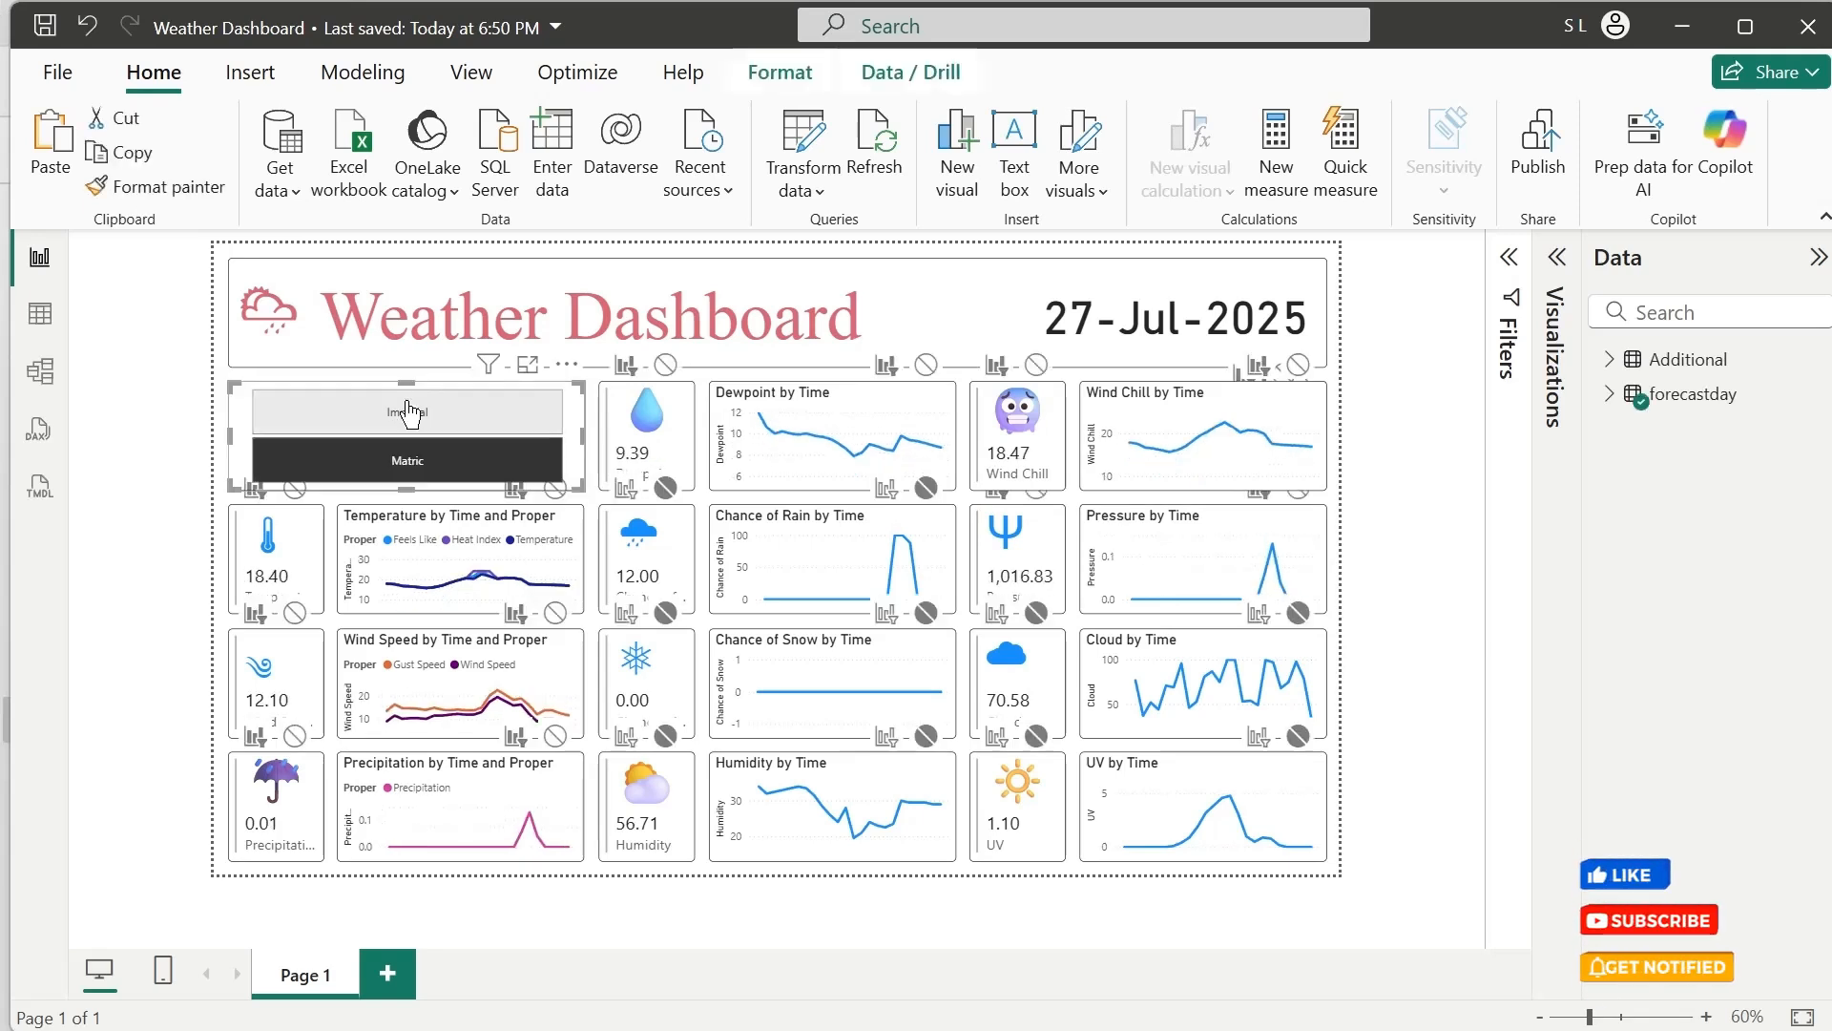
pyautogui.click(432, 429)
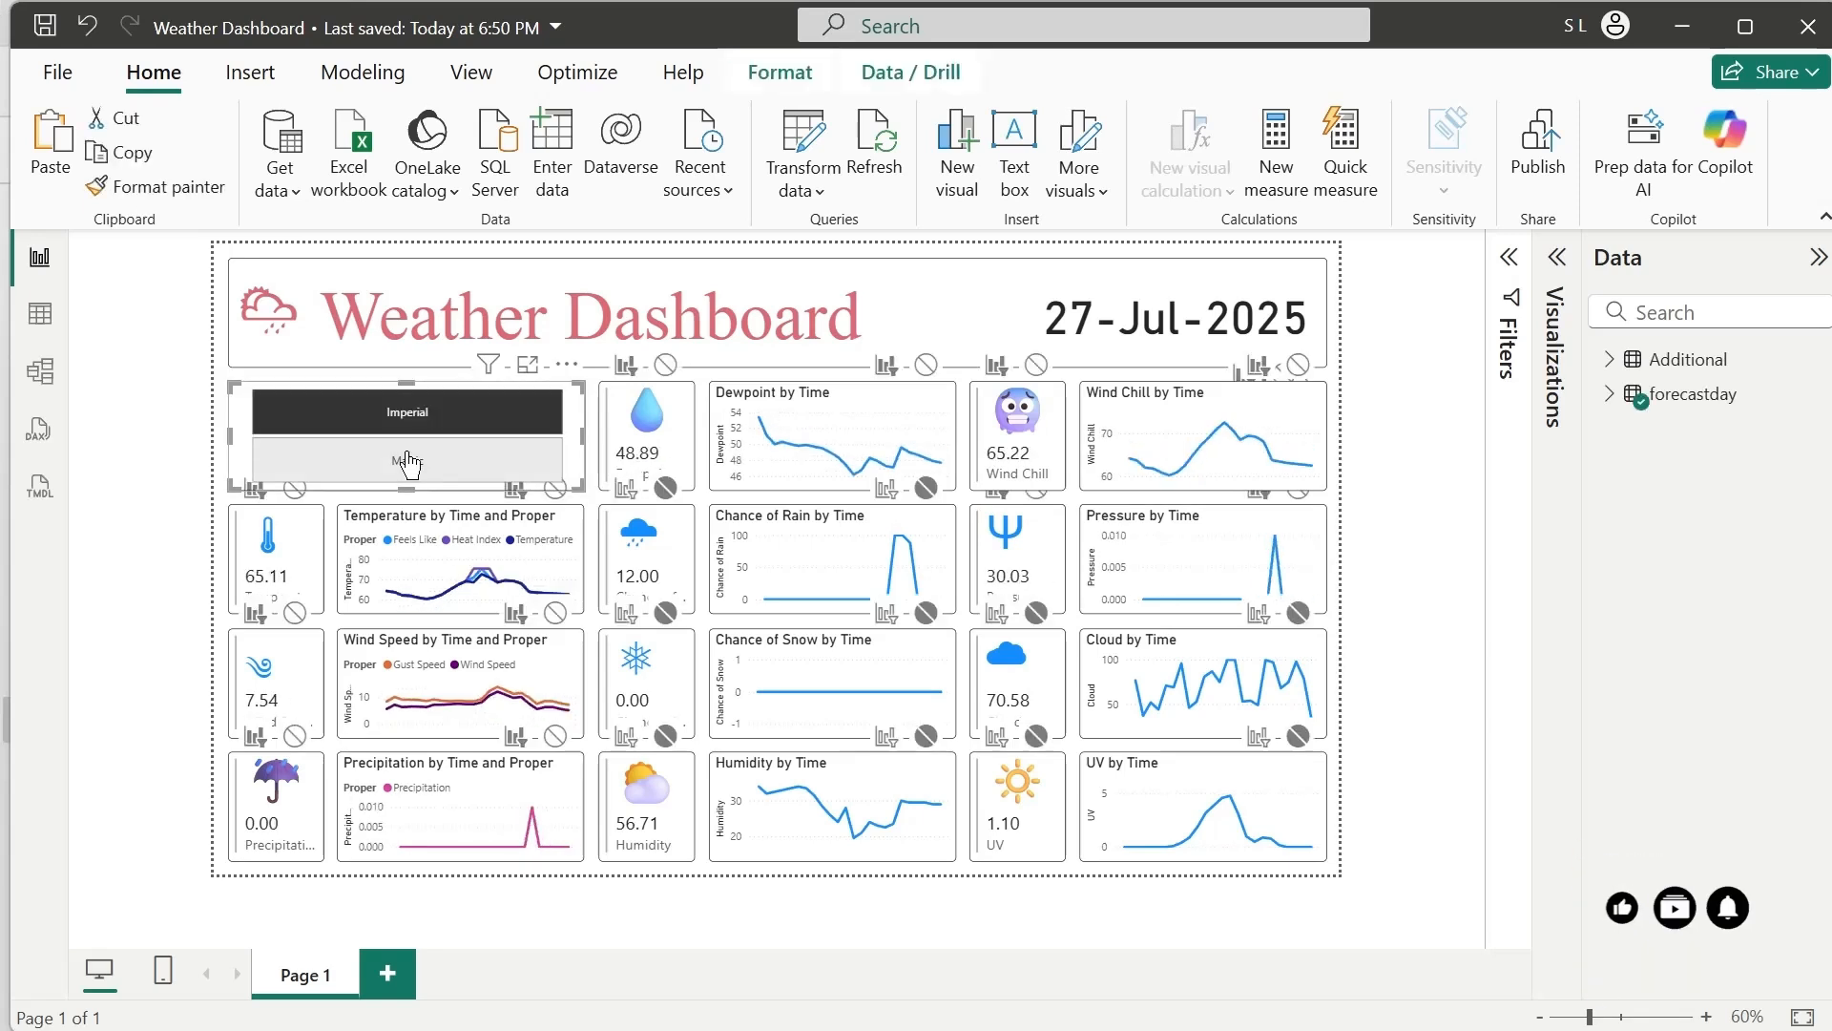
pyautogui.click(408, 462)
pyautogui.click(412, 420)
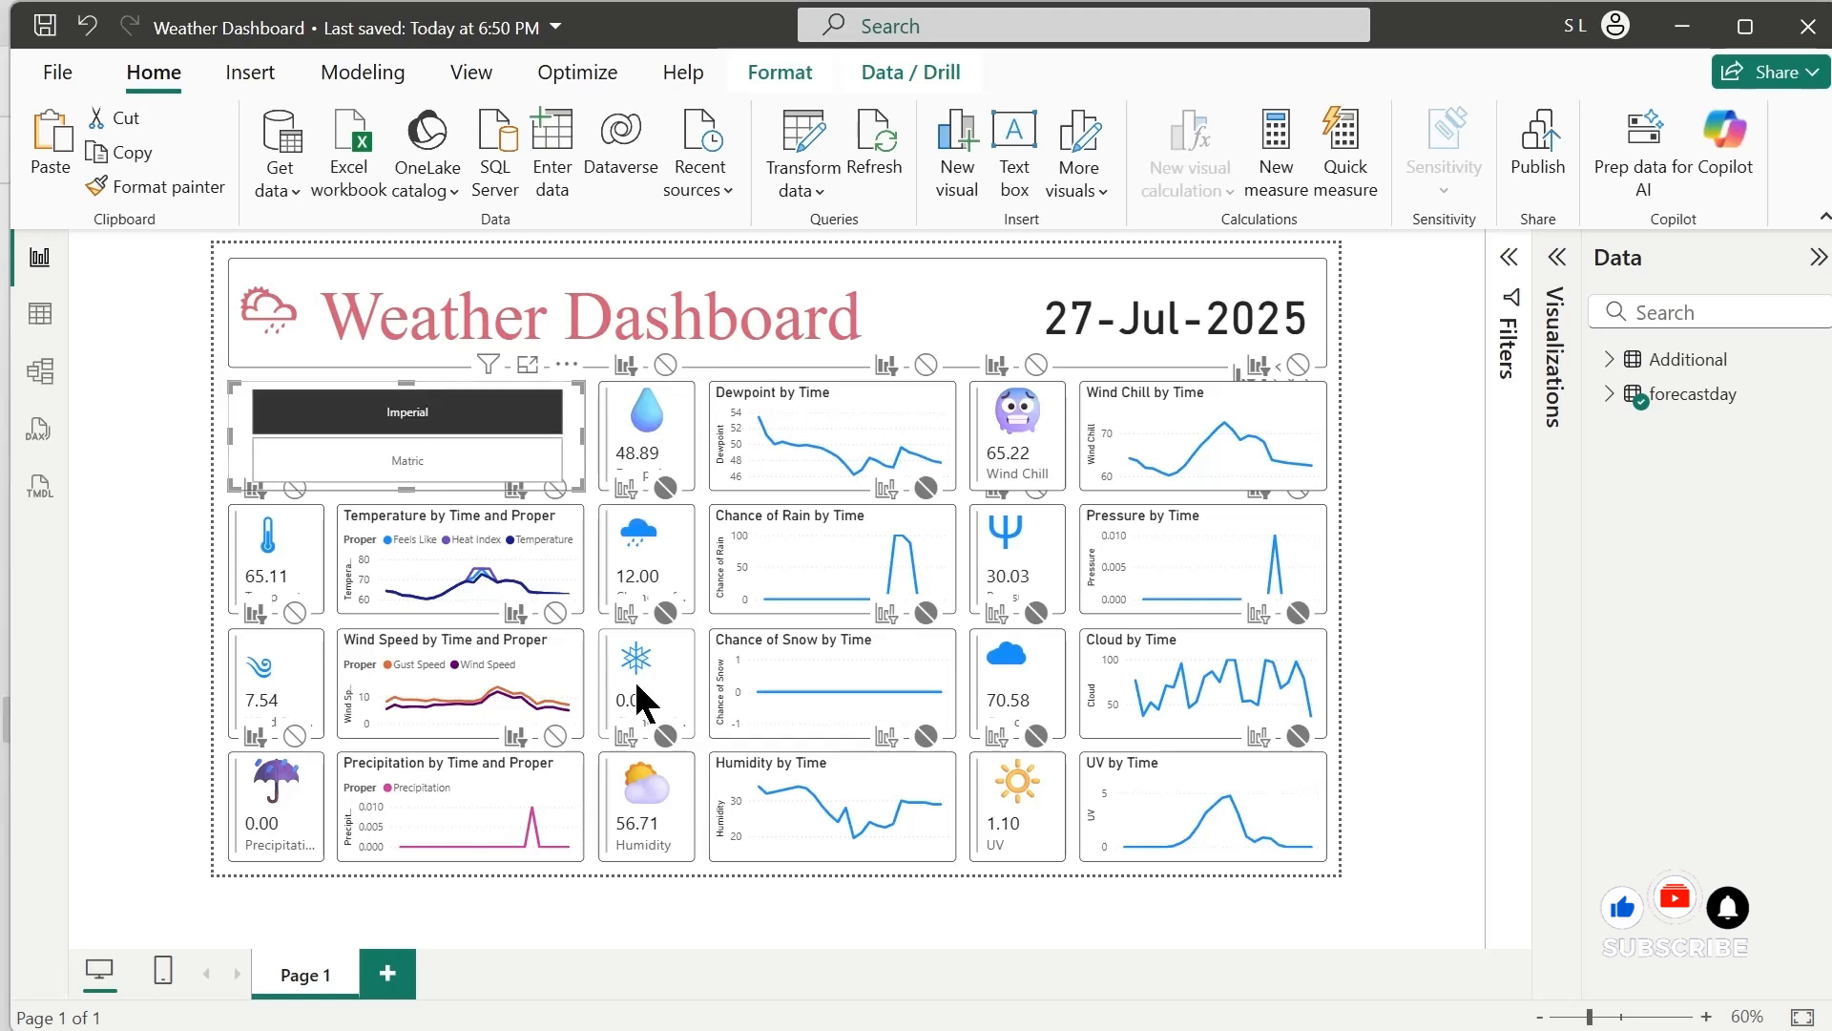
pyautogui.click(1381, 810)
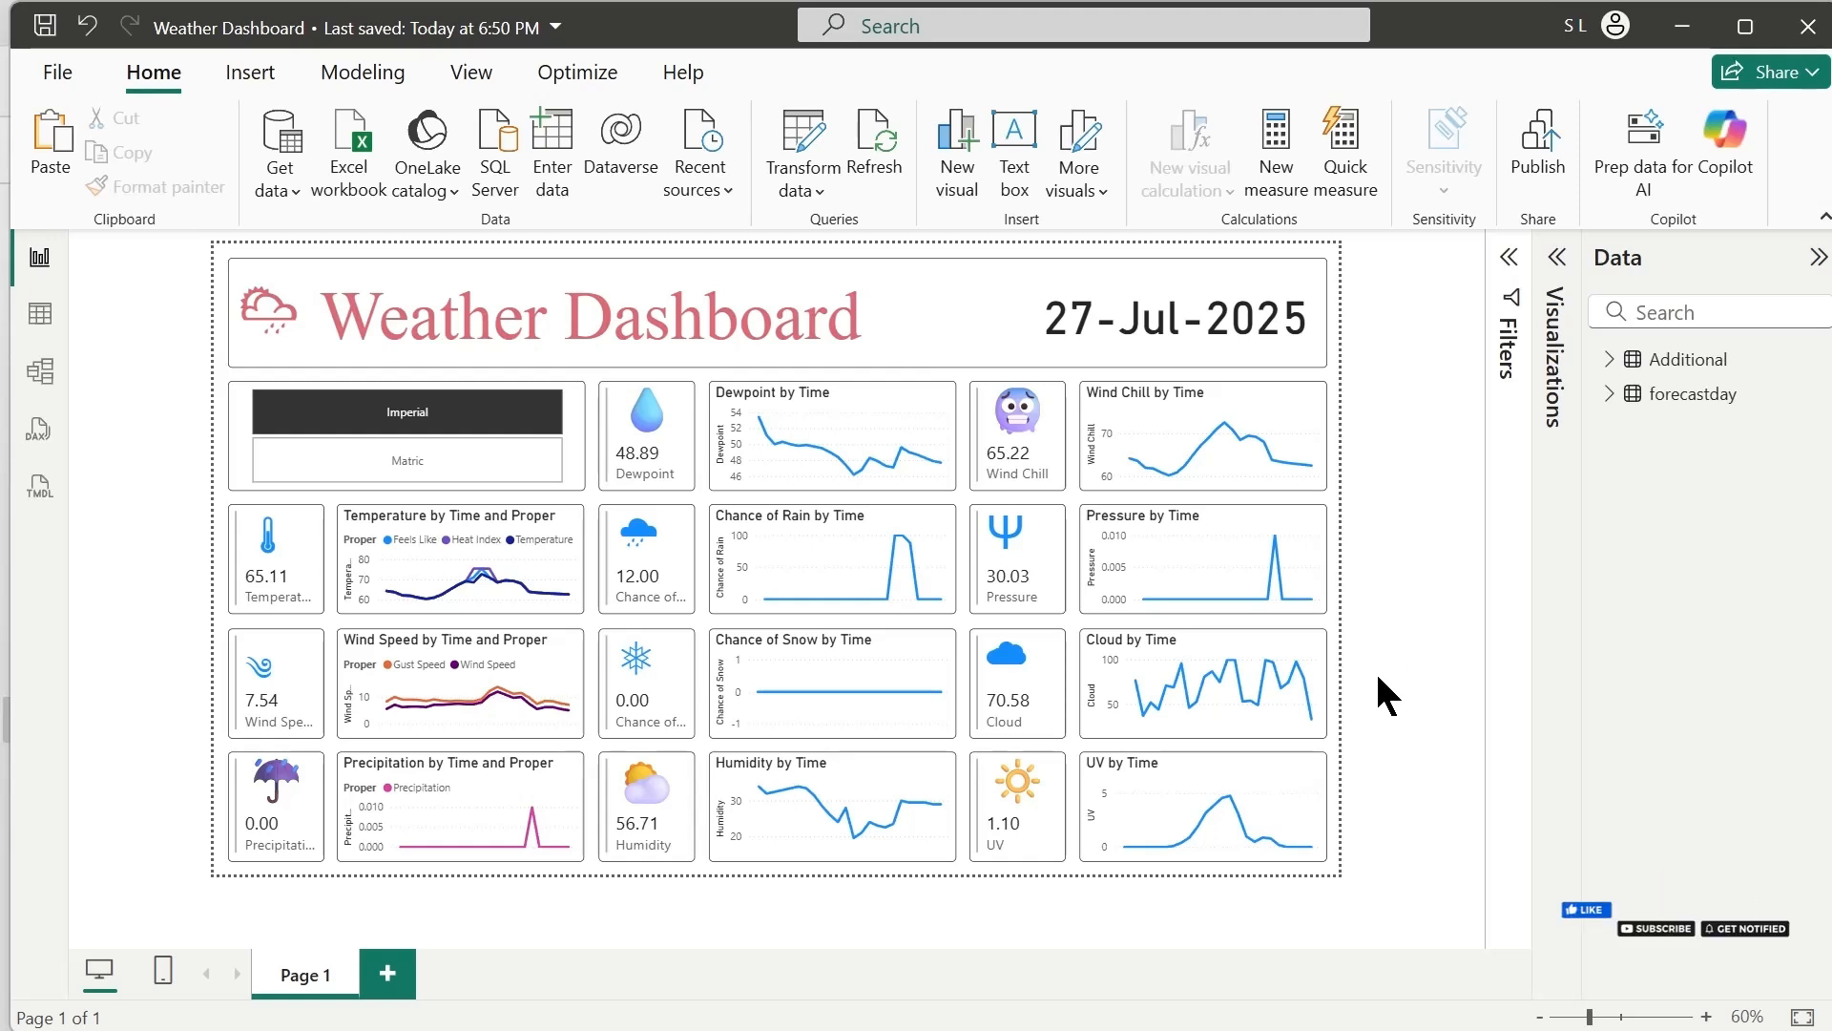
# Expand the forecastday and Additional tables to list their fields
pyautogui.click(1610, 393)
pyautogui.click(1610, 359)
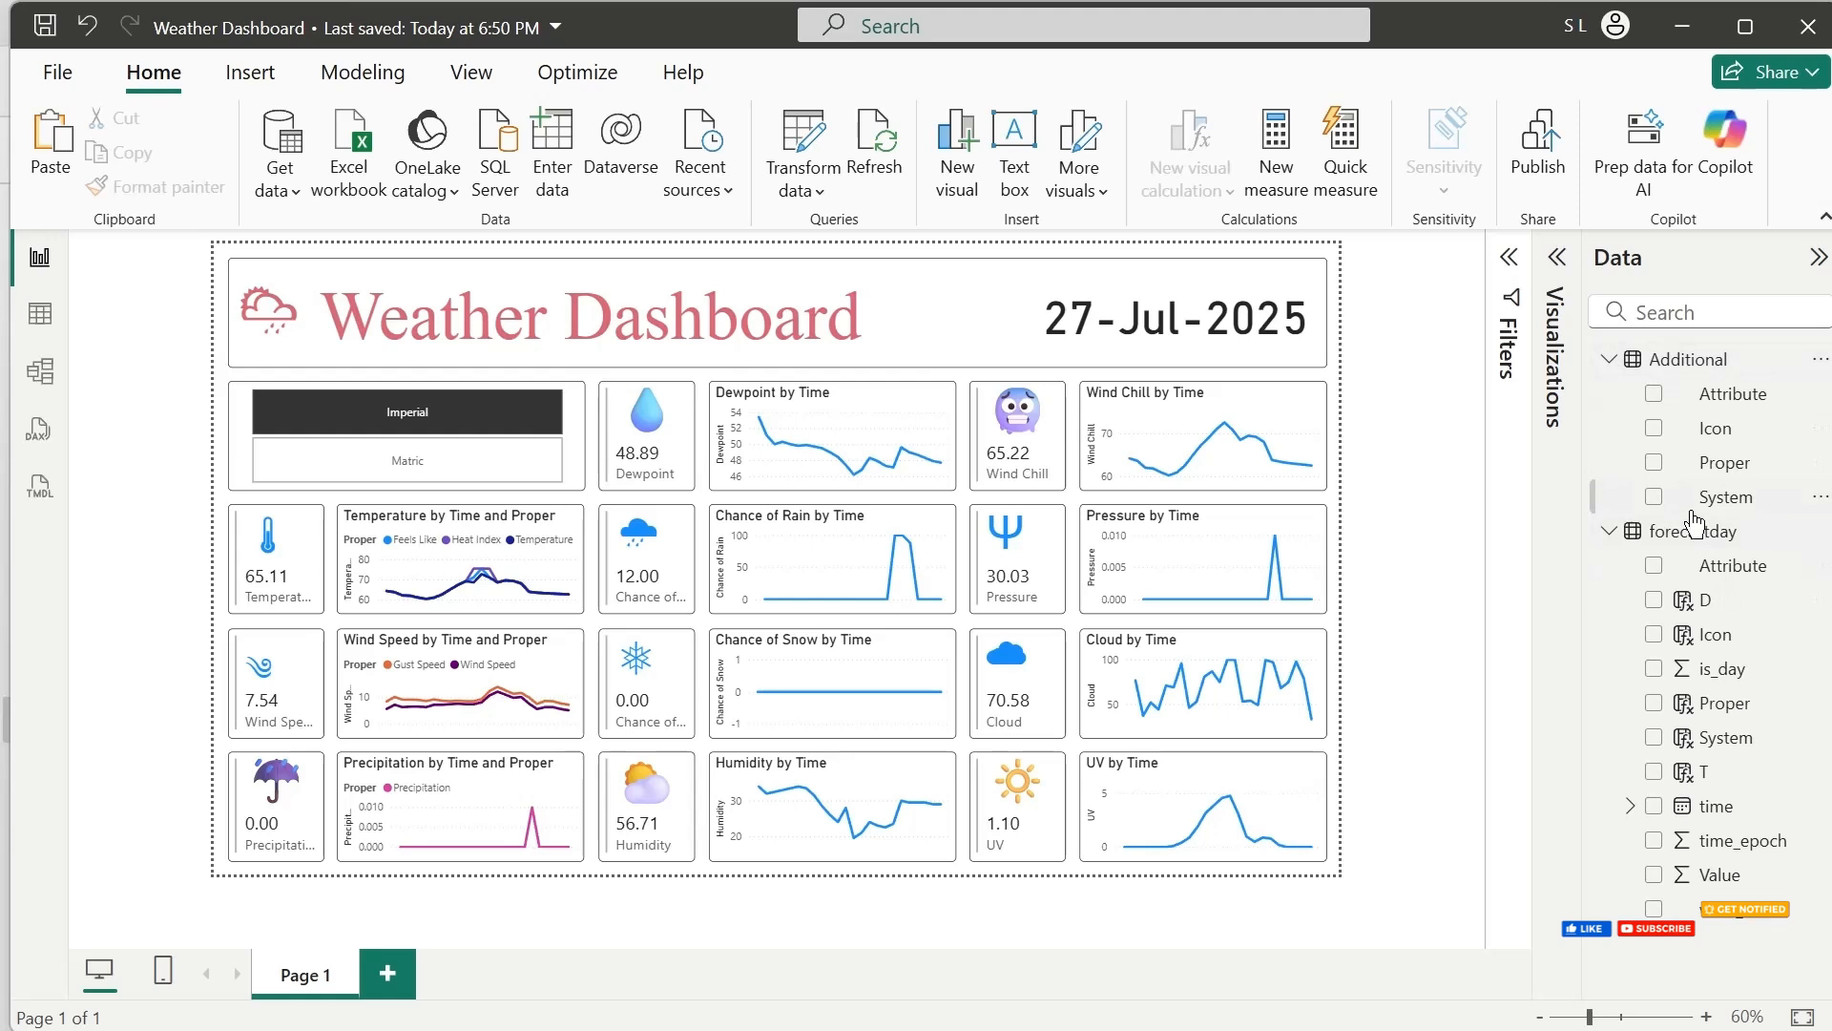